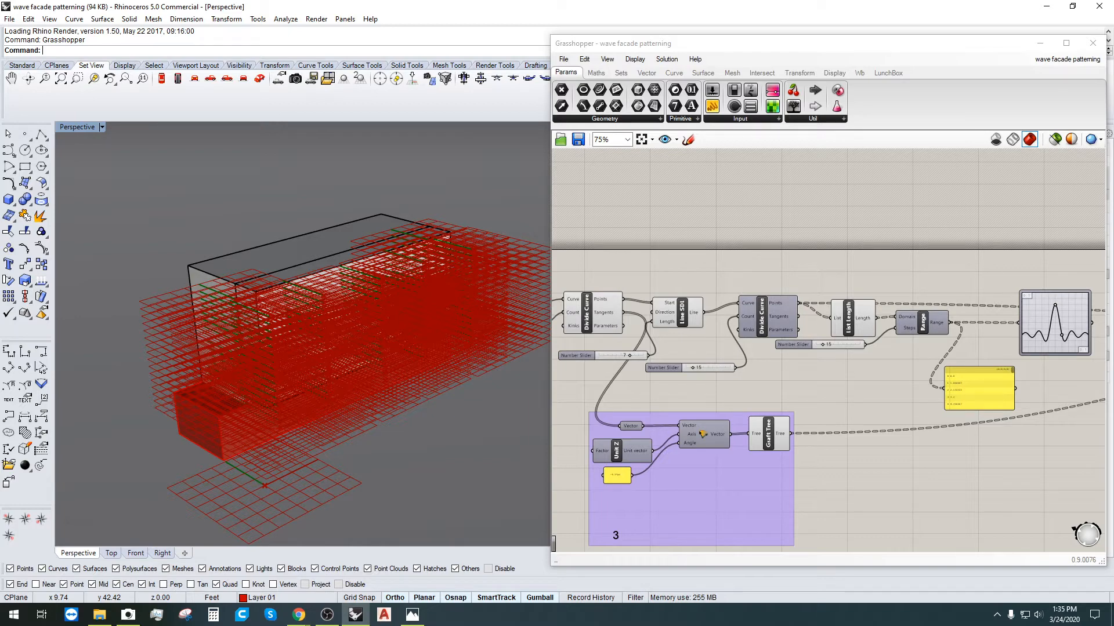
Step: Orbit the facade and window-select the whole definition to preview all its geometry
right_drag(256, 319, 250, 398)
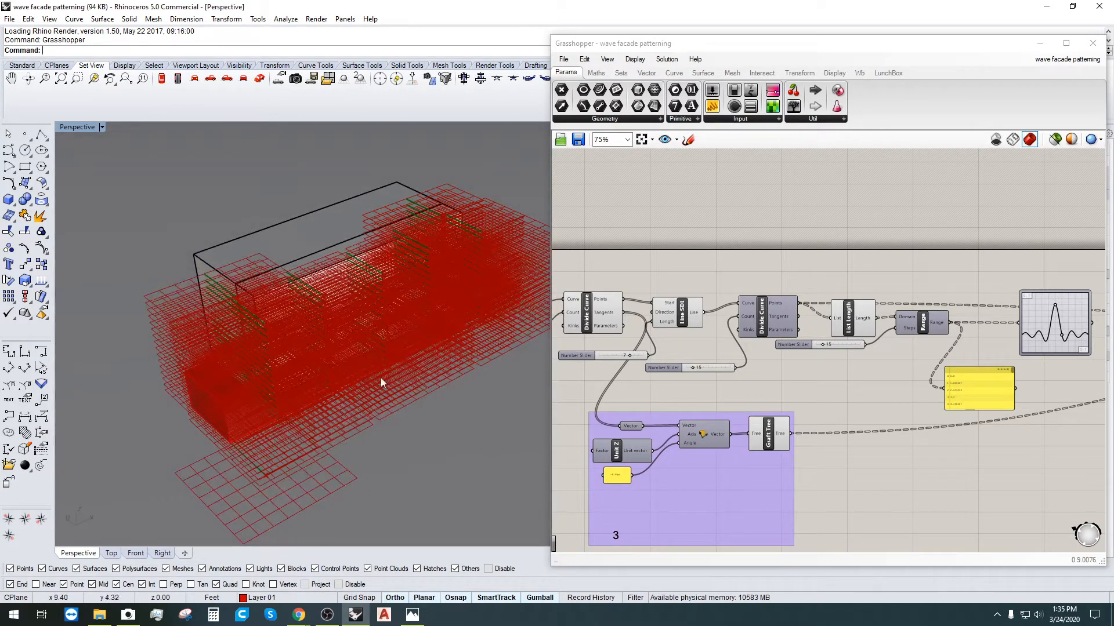
click(840, 385)
right_drag(1020, 378, 569, 373)
scroll(876, 383, down, 3)
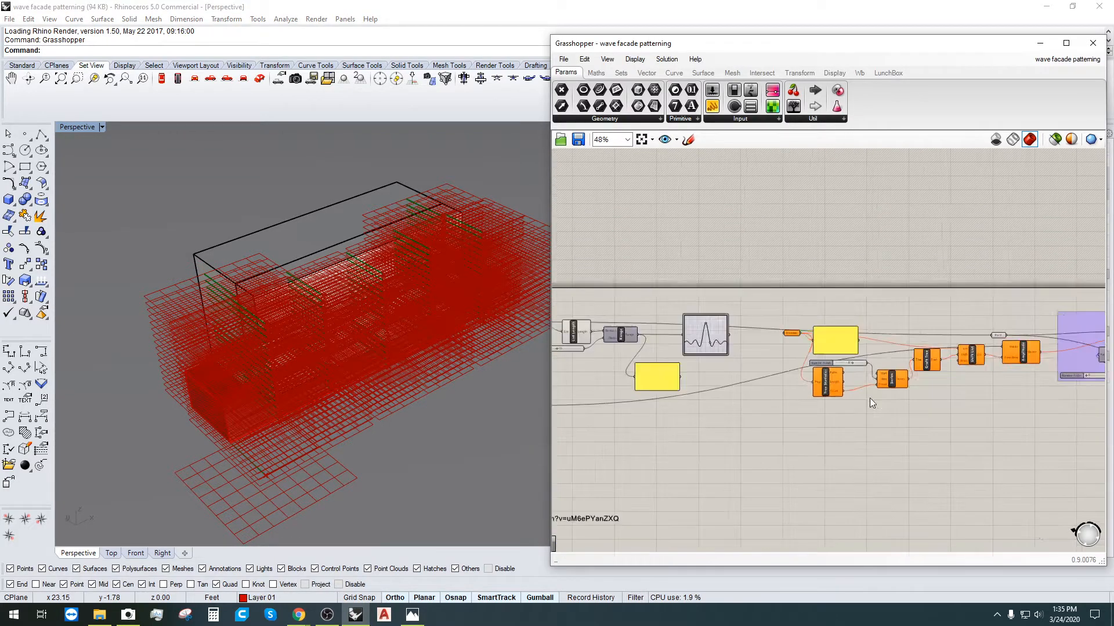
right_drag(899, 413, 664, 368)
scroll(1024, 443, down, 4)
scroll(1018, 413, up, 1)
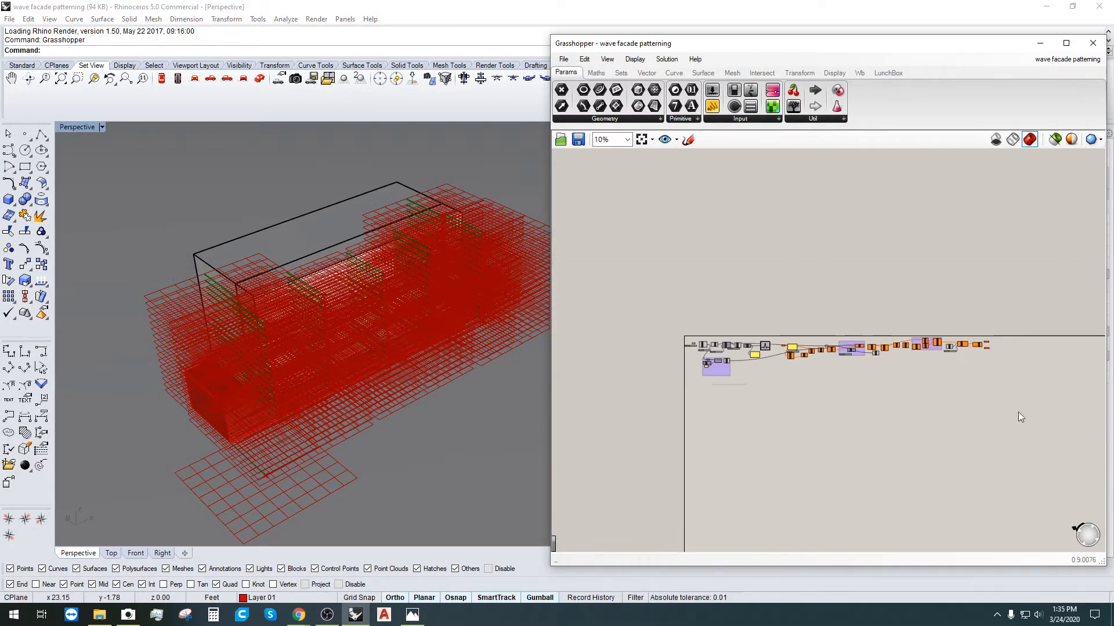
drag(1034, 435, 698, 301)
scroll(904, 380, up, 1)
Step: Window-select the rightmost components and then pairs of components to preview their output
drag(1073, 445, 926, 317)
click(899, 399)
drag(899, 399, 815, 299)
scroll(891, 385, up, 2)
drag(888, 379, 851, 323)
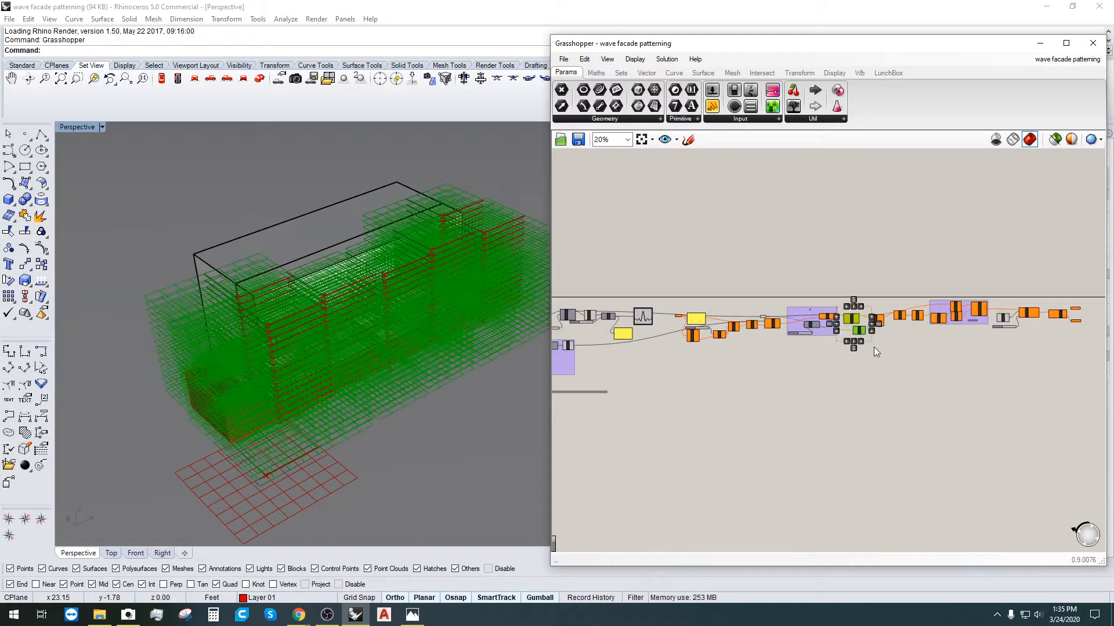
scroll(874, 349, up, 4)
click(869, 353)
Step: Nudge the XY Plane component slightly left and bring up its options menu
click(840, 311)
scroll(840, 310, up, 5)
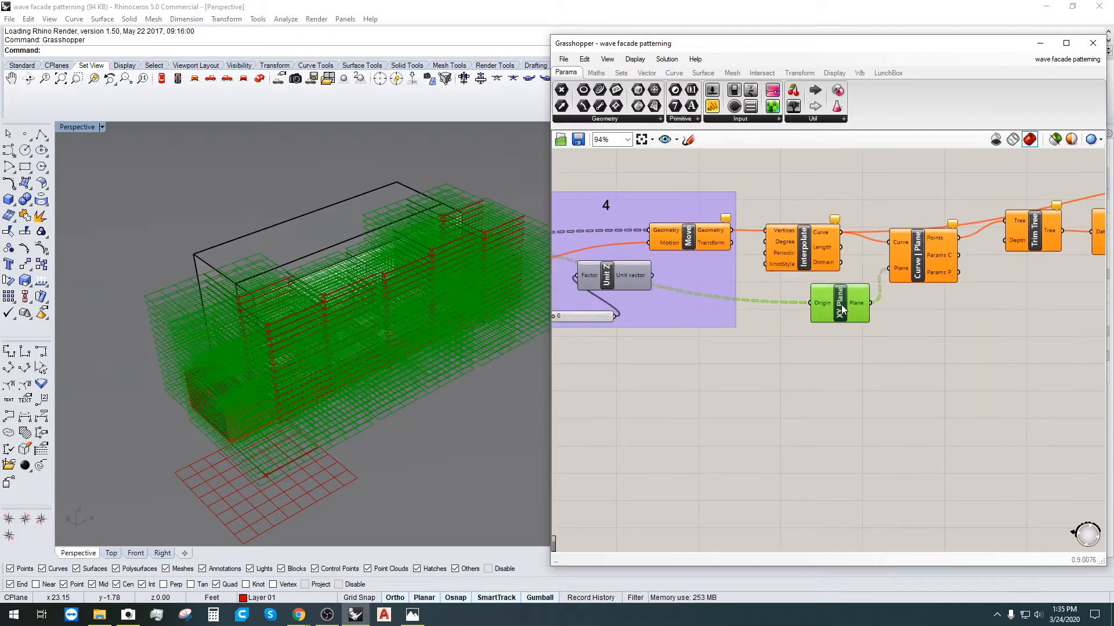
drag(828, 308, 821, 303)
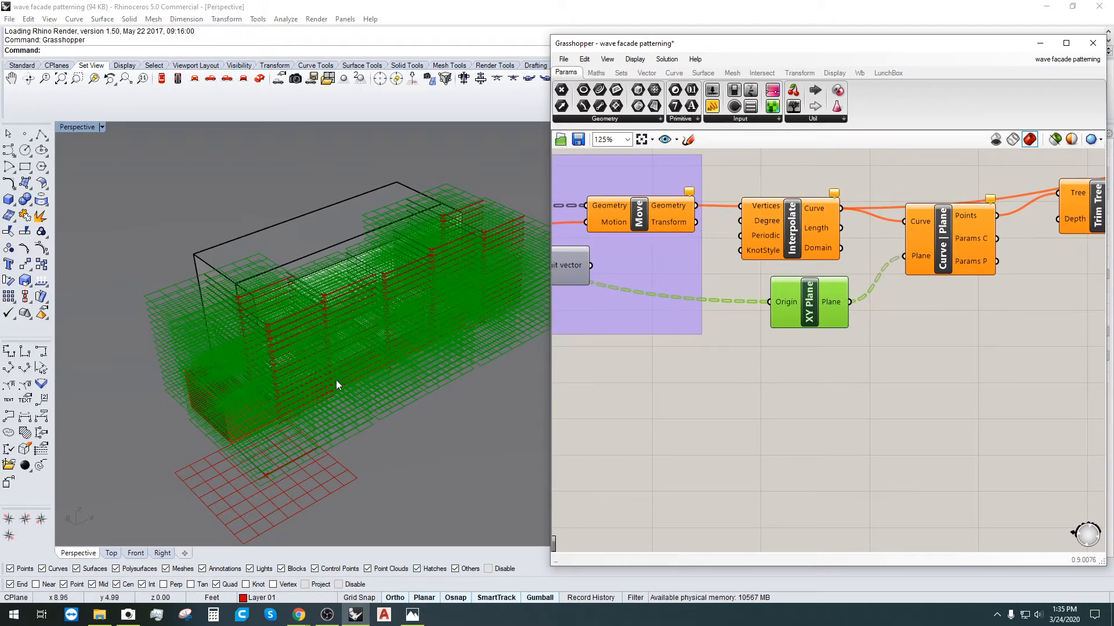
right_drag(336, 380, 200, 287)
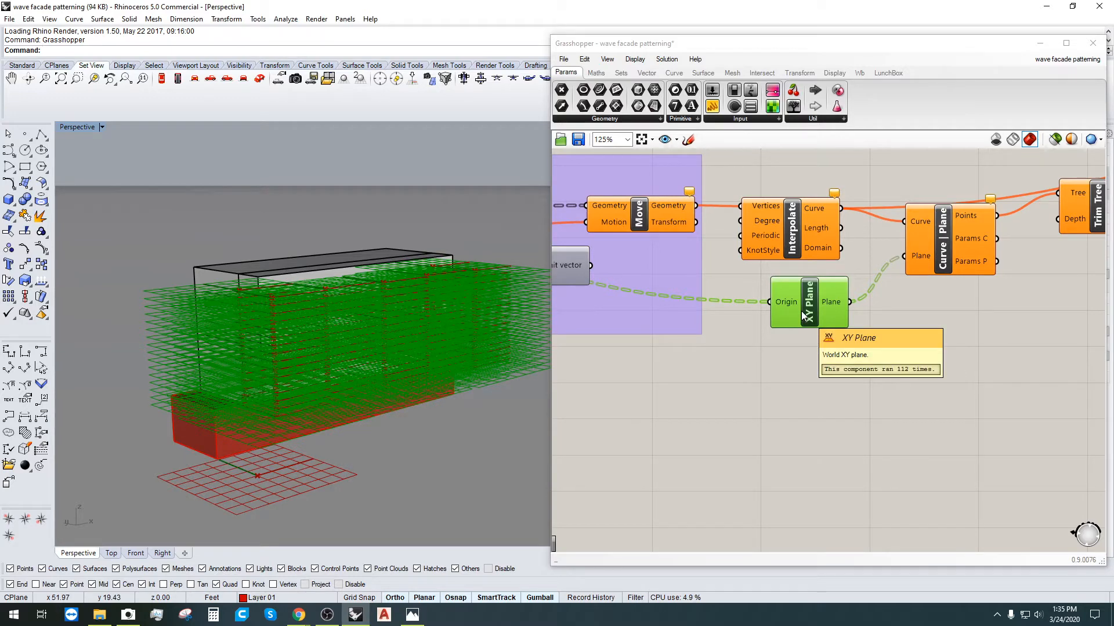
scroll(857, 297, down, 4)
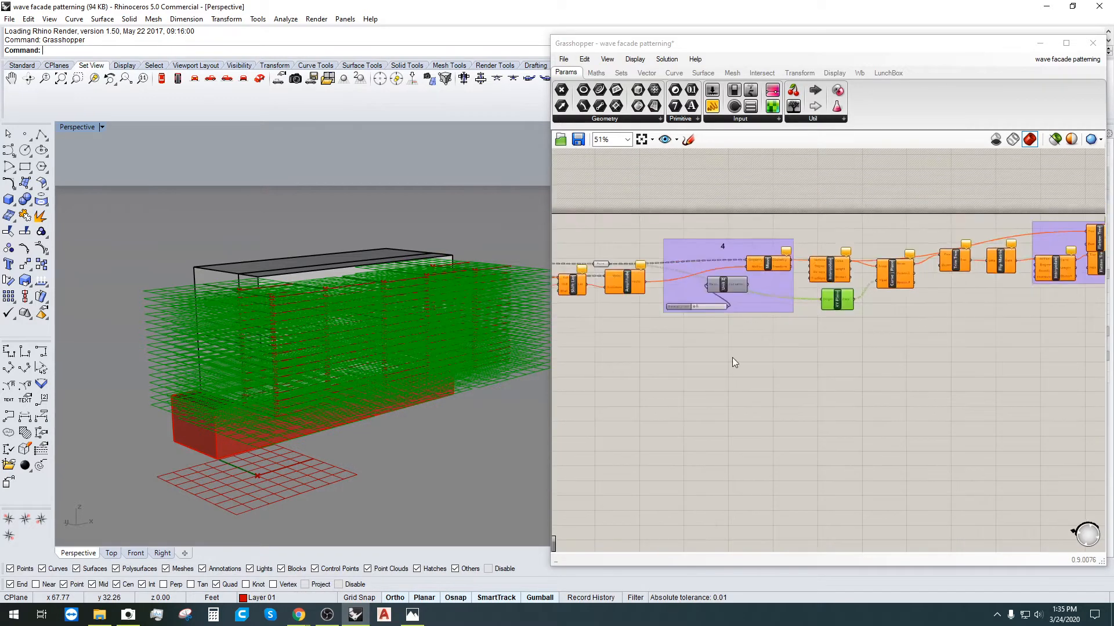
right_drag(732, 358, 920, 403)
scroll(882, 276, down, 2)
scroll(911, 329, up, 5)
right_click(854, 332)
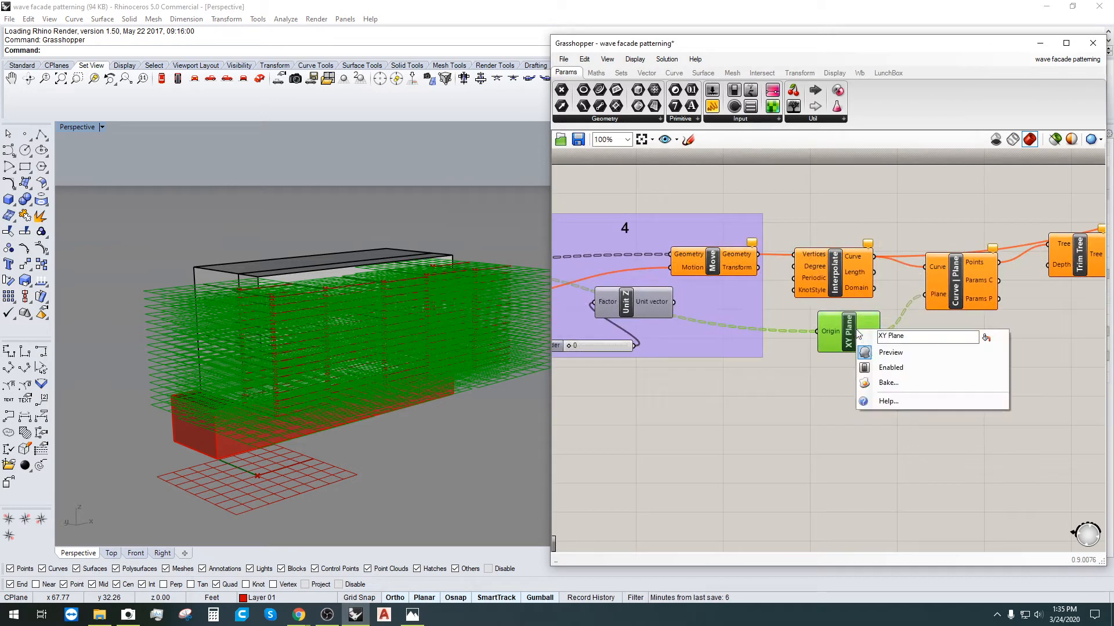
Step: Turn off the XY Plane preview and reframe the building front and upstream components
click(880, 355)
right_drag(337, 302, 343, 403)
click(829, 366)
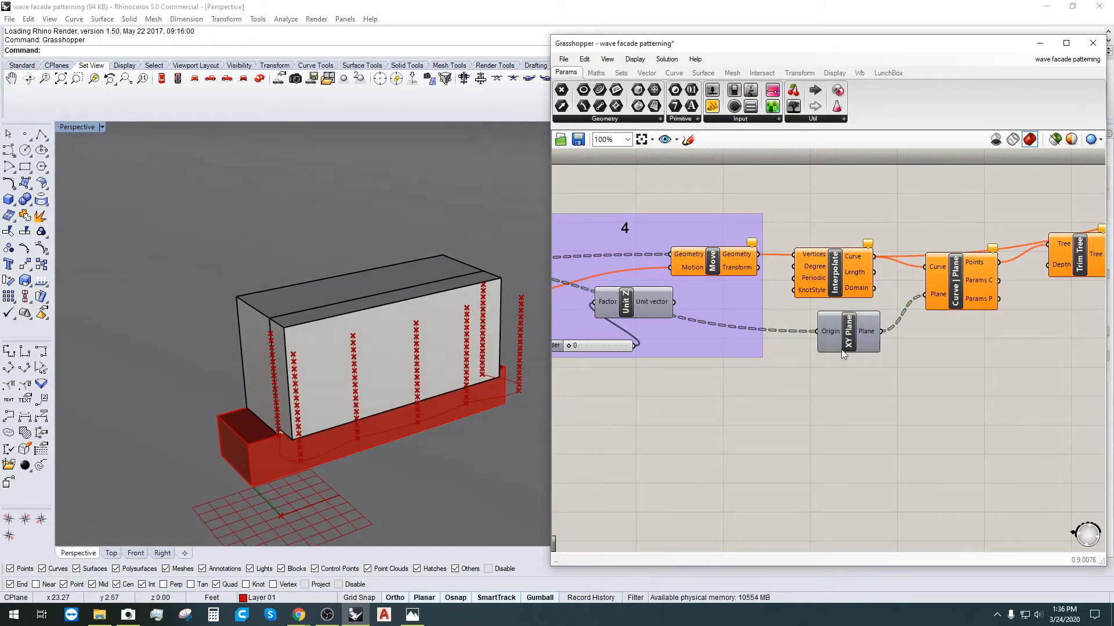
drag(854, 339, 848, 346)
shift+right_drag(315, 498, 336, 402)
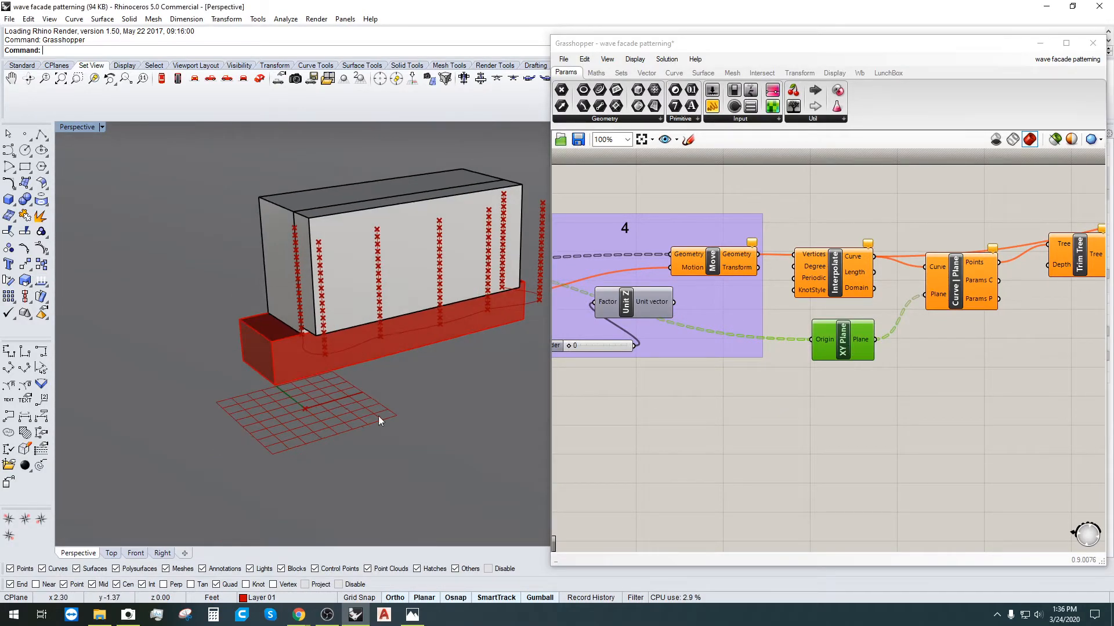
right_drag(720, 417, 974, 454)
scroll(748, 401, down, 2)
right_drag(744, 400, 970, 318)
scroll(808, 347, down, 2)
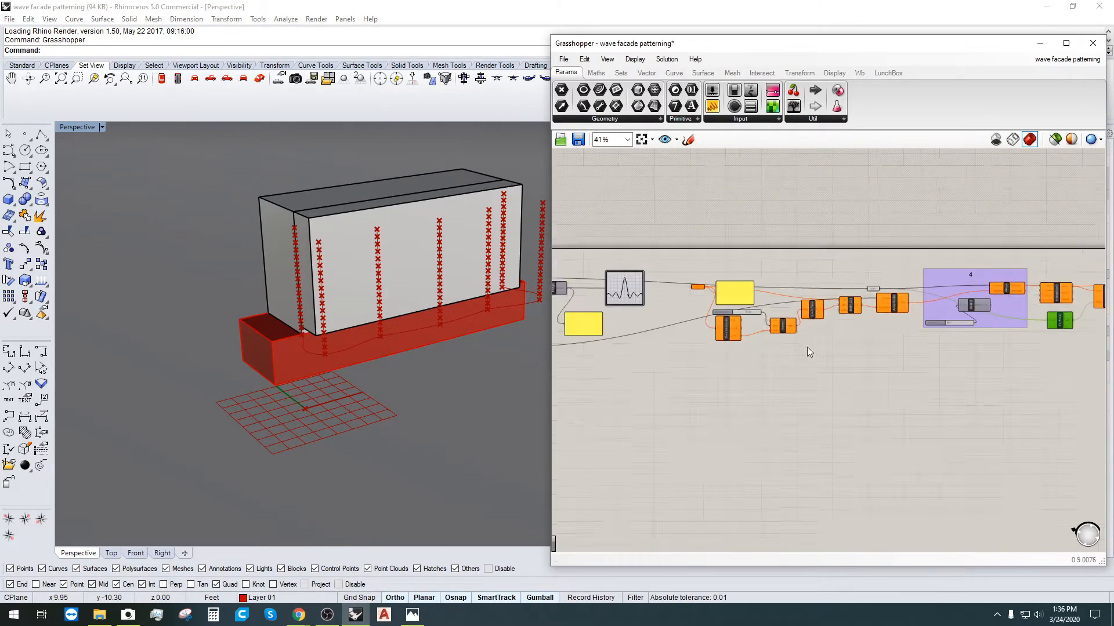
scroll(989, 333, up, 2)
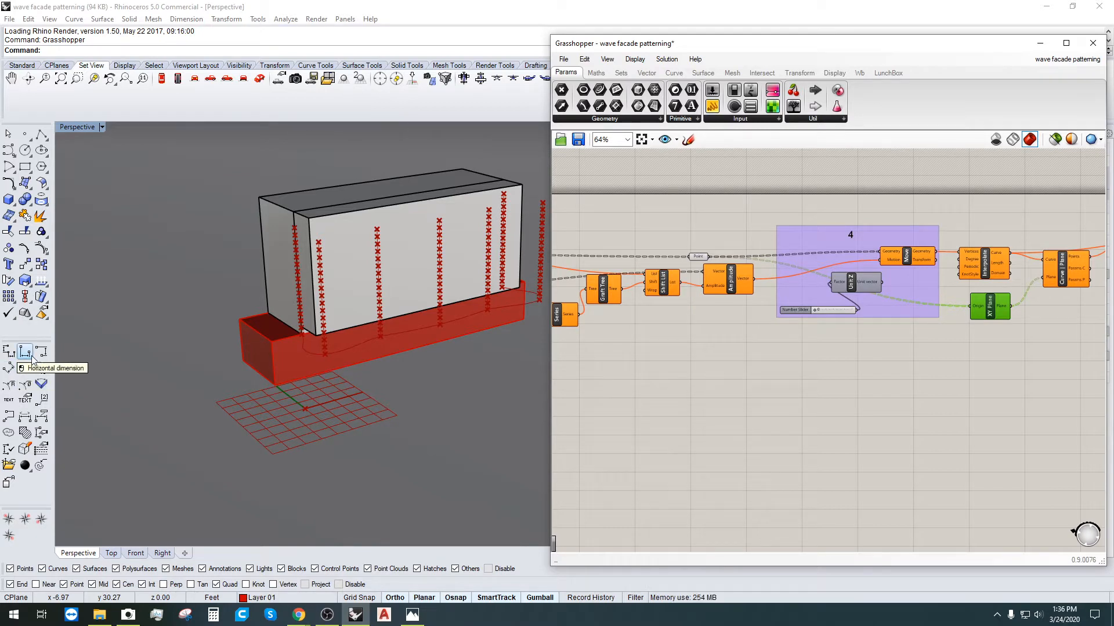
Step: Check the browser briefly, then move the upper Flatten Tree component upward
key(alt+Tab)
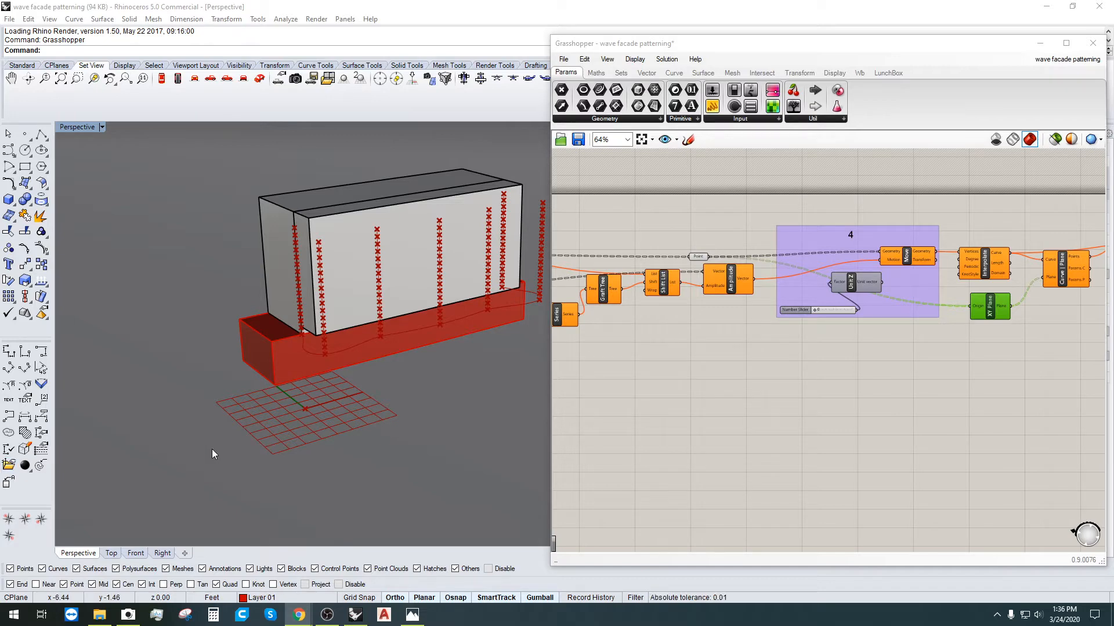
click(910, 352)
scroll(1017, 386, down, 1)
right_drag(1018, 385, 731, 360)
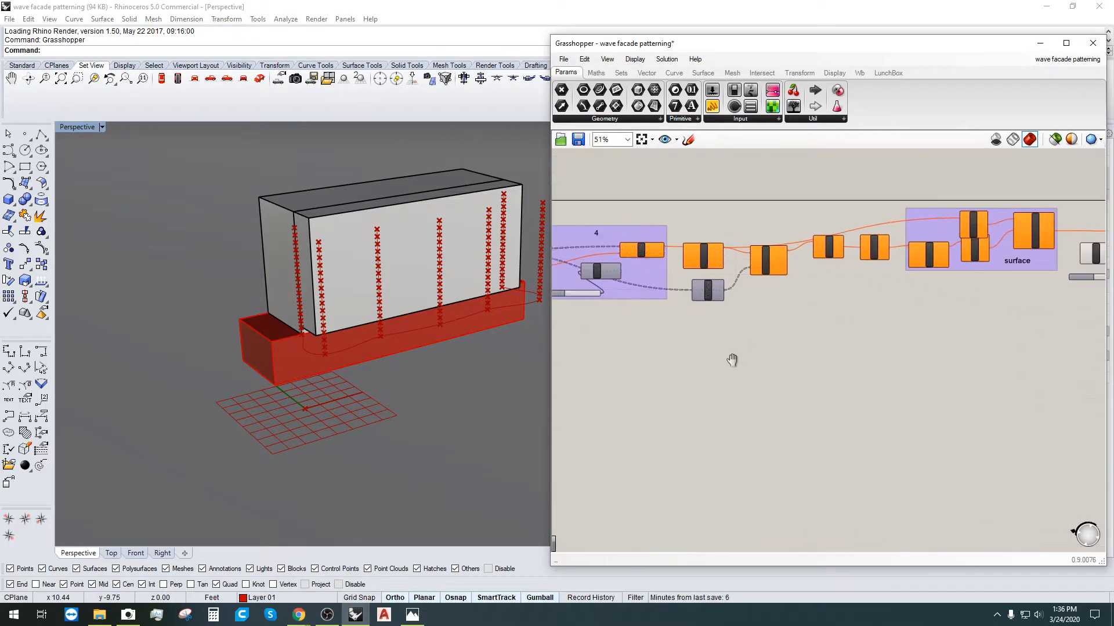
right_drag(978, 358, 803, 392)
scroll(788, 283, up, 5)
drag(798, 209, 801, 183)
click(835, 448)
Step: Pan to the start of the definition and move the yellow panel up and right
scroll(831, 447, down, 3)
right_drag(739, 443, 1056, 315)
scroll(687, 341, down, 2)
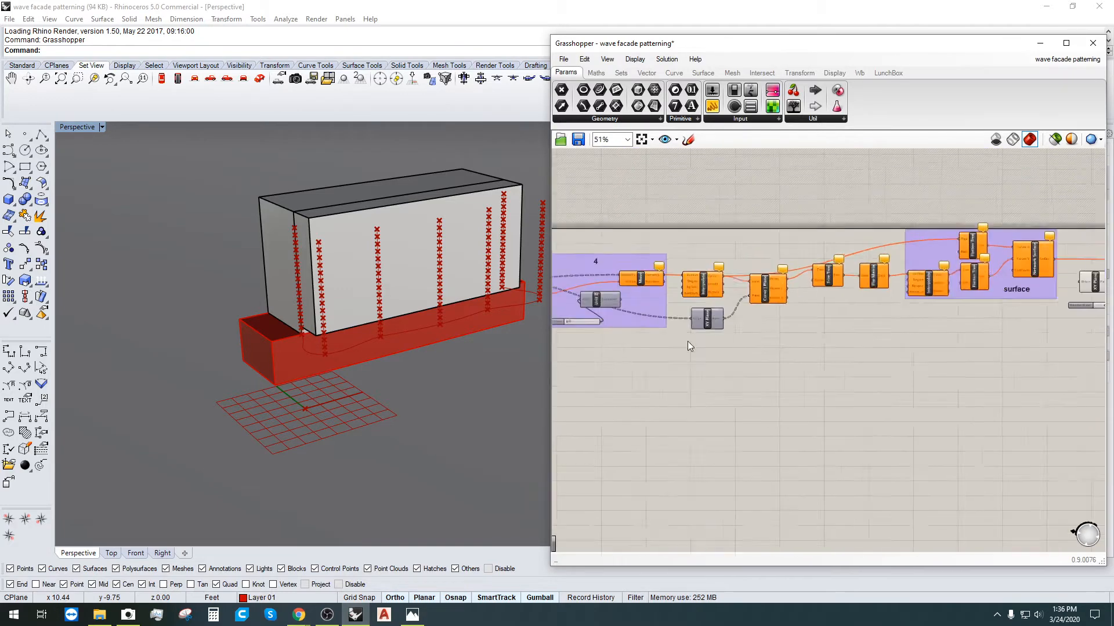
right_drag(688, 341, 817, 363)
scroll(713, 309, up, 3)
right_drag(713, 309, 938, 312)
right_drag(700, 391, 982, 338)
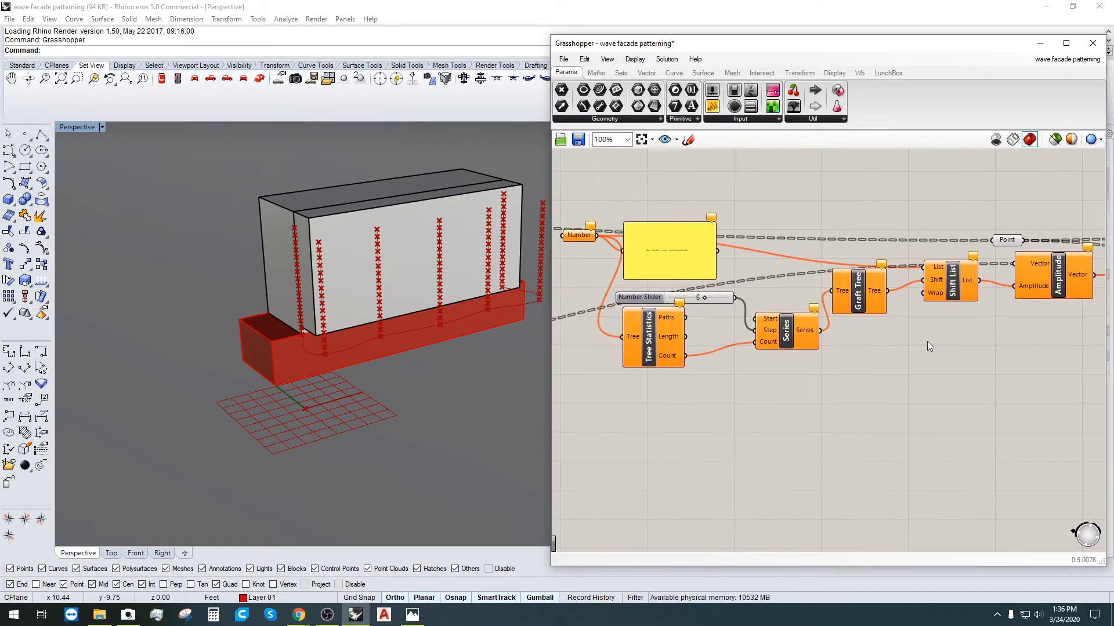
scroll(619, 243, up, 2)
drag(704, 243, 754, 166)
right_drag(744, 260, 742, 417)
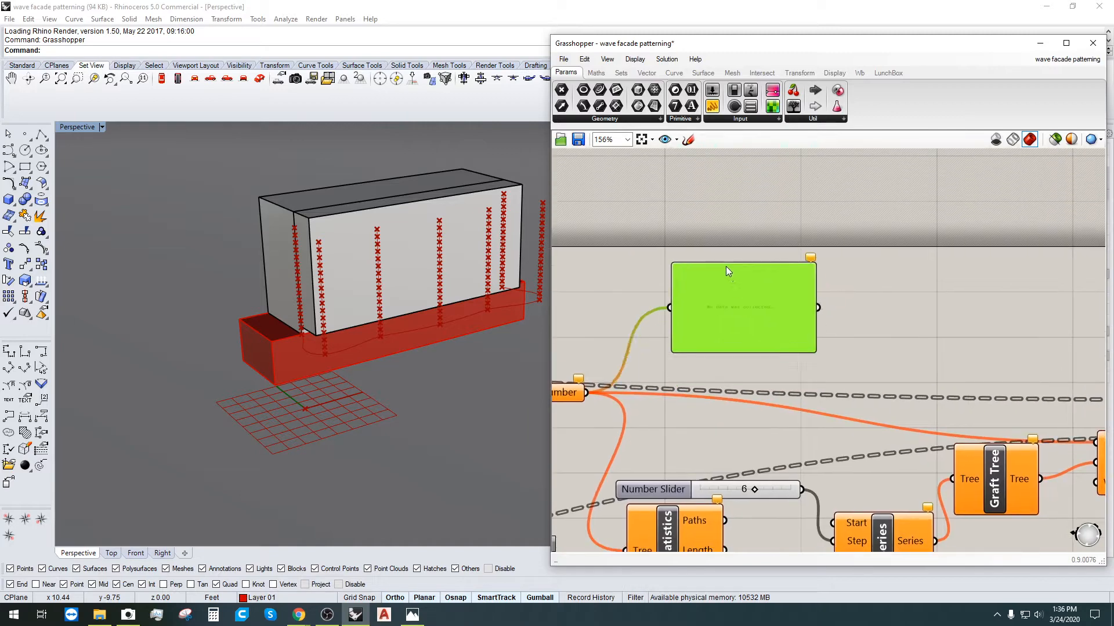
click(733, 365)
Step: Follow the definition past the surface to its final Geometry output components
scroll(831, 371, down, 5)
right_drag(831, 371, 868, 394)
scroll(911, 418, down, 3)
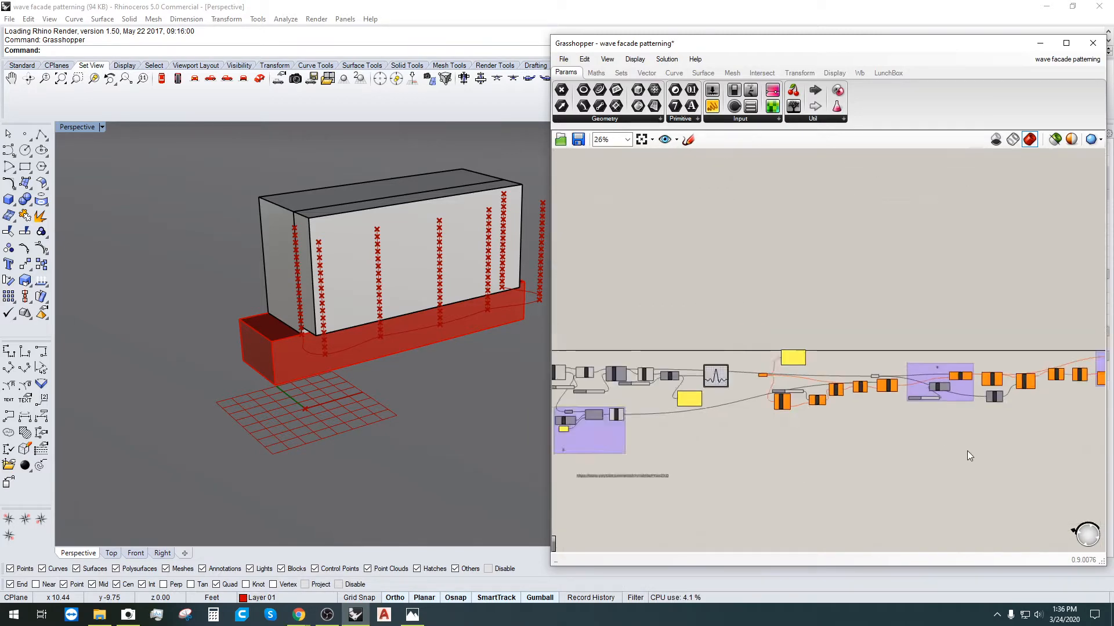
right_drag(967, 451, 742, 413)
right_drag(952, 414, 853, 404)
scroll(969, 324, up, 1)
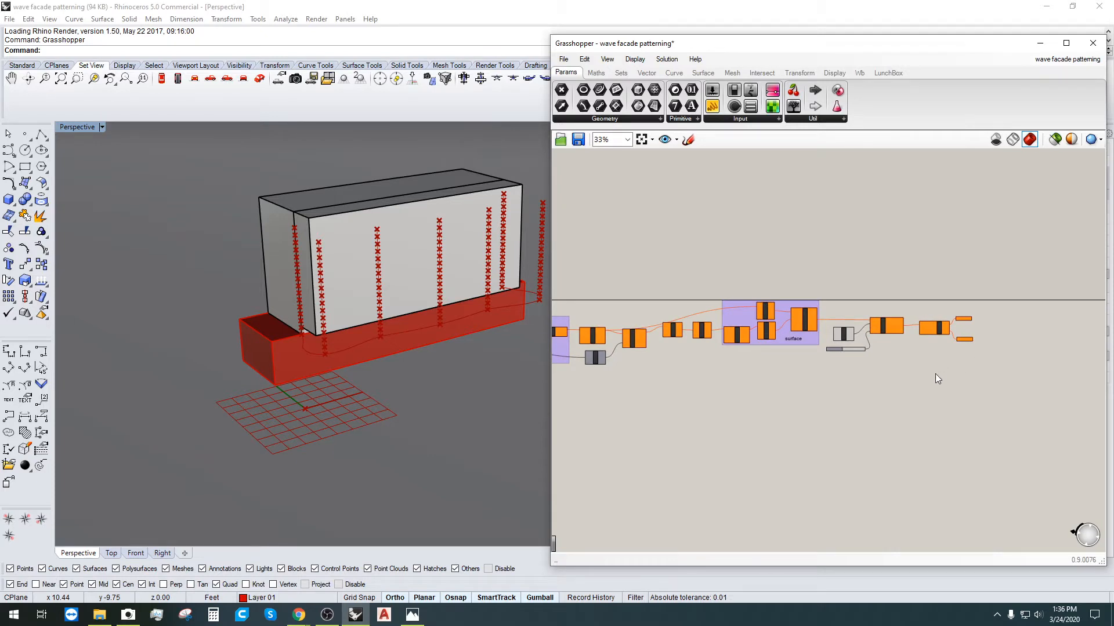
scroll(935, 369, up, 2)
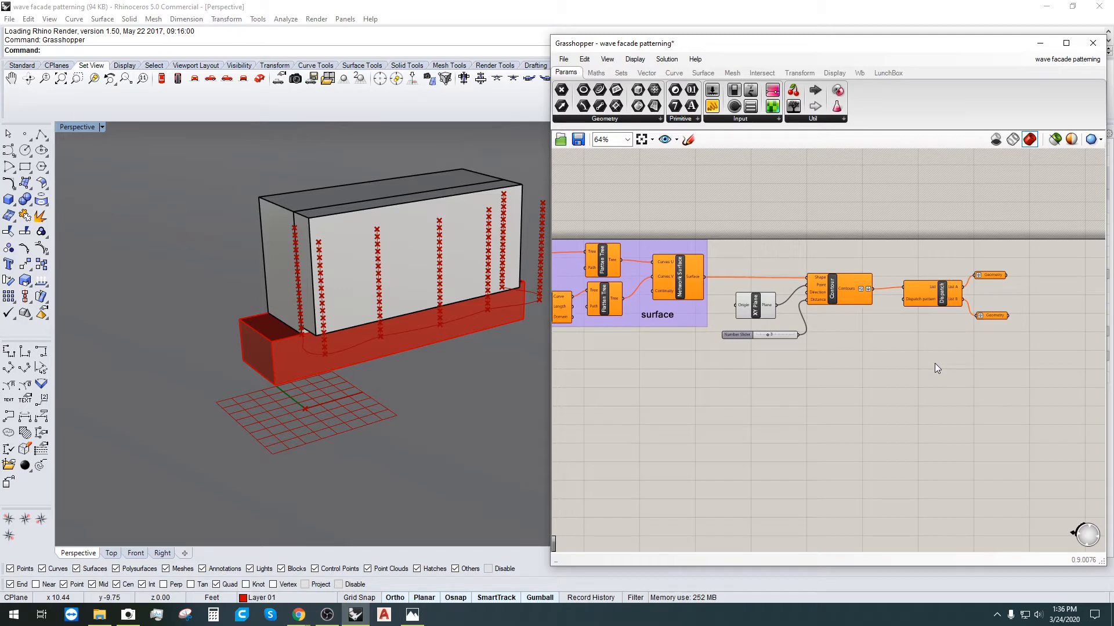
scroll(949, 347, up, 1)
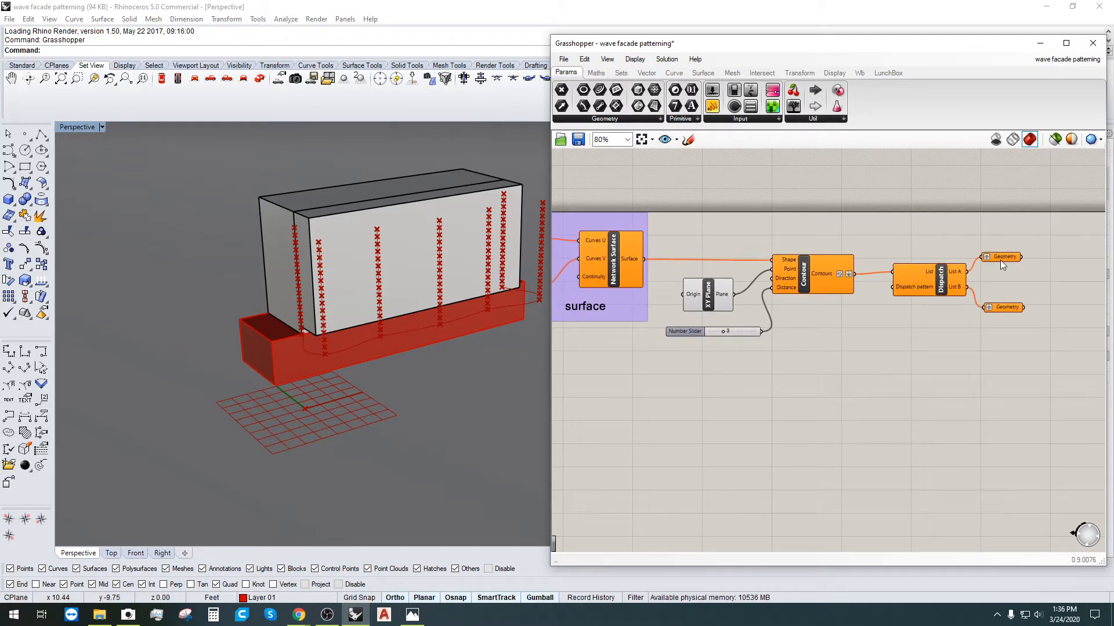
click(996, 324)
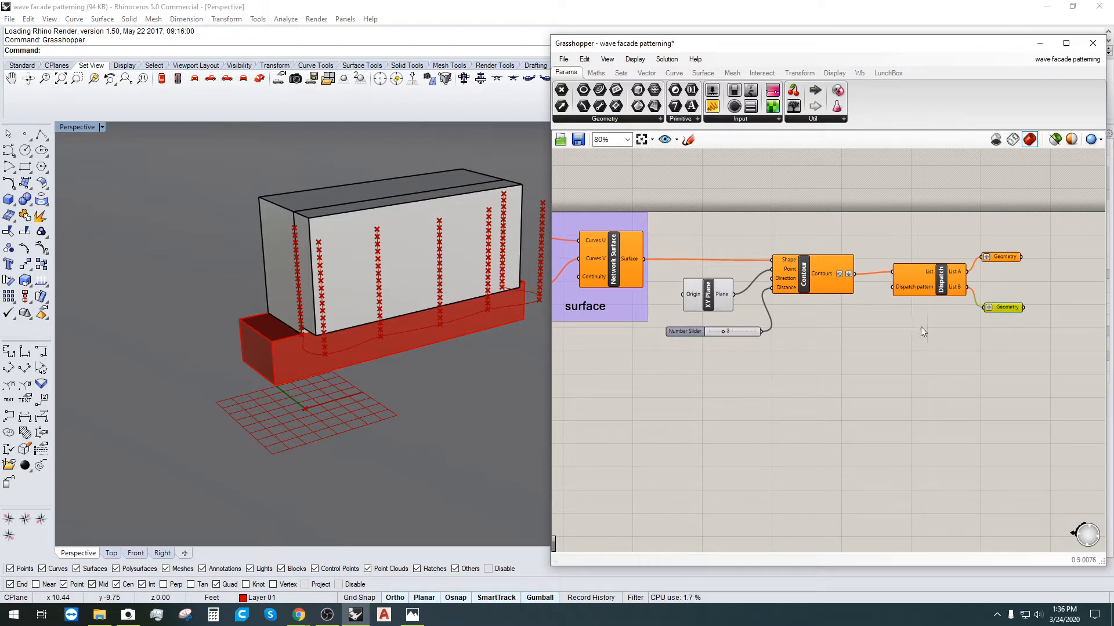
scroll(793, 318, down, 2)
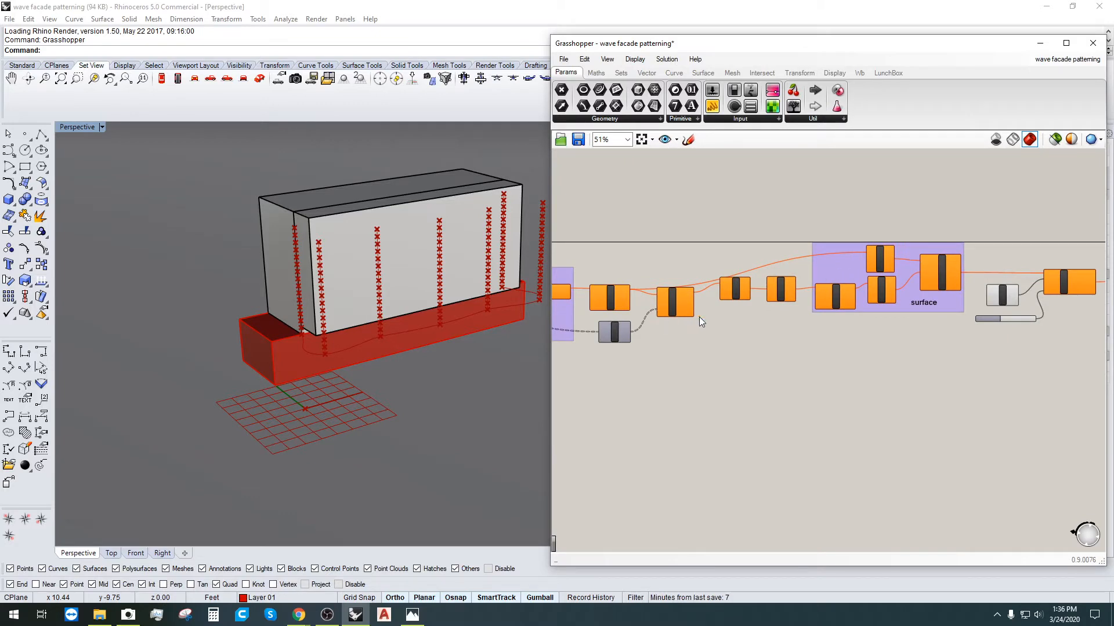
Step: Select the Number parameter near the graph and yellow panel and nudge it right
right_drag(555, 296, 811, 265)
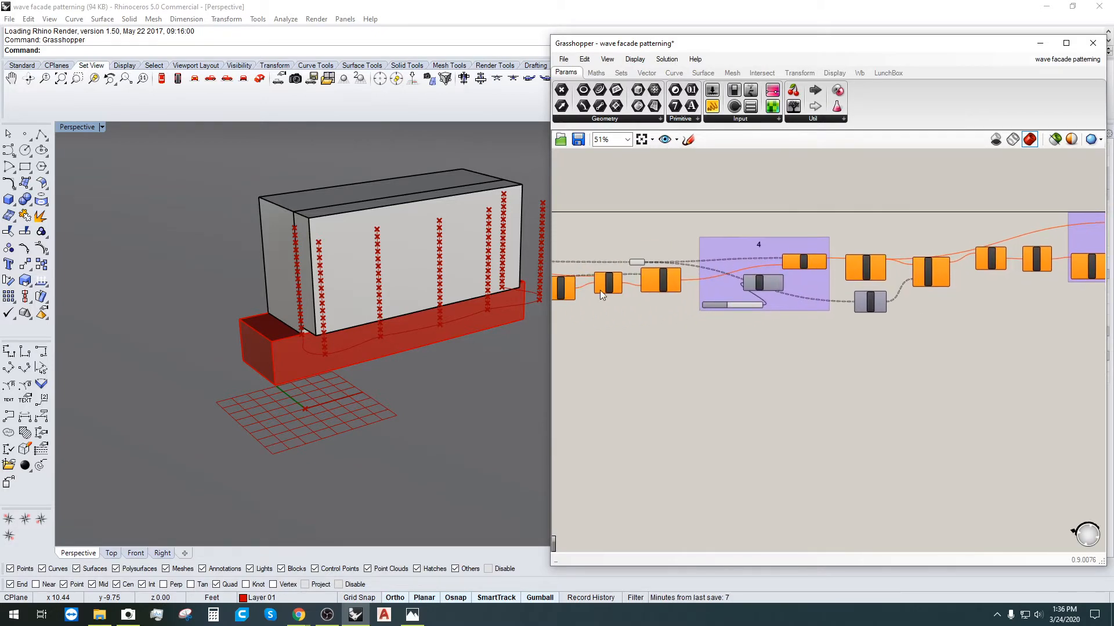
right_drag(578, 286, 806, 281)
scroll(638, 249, up, 3)
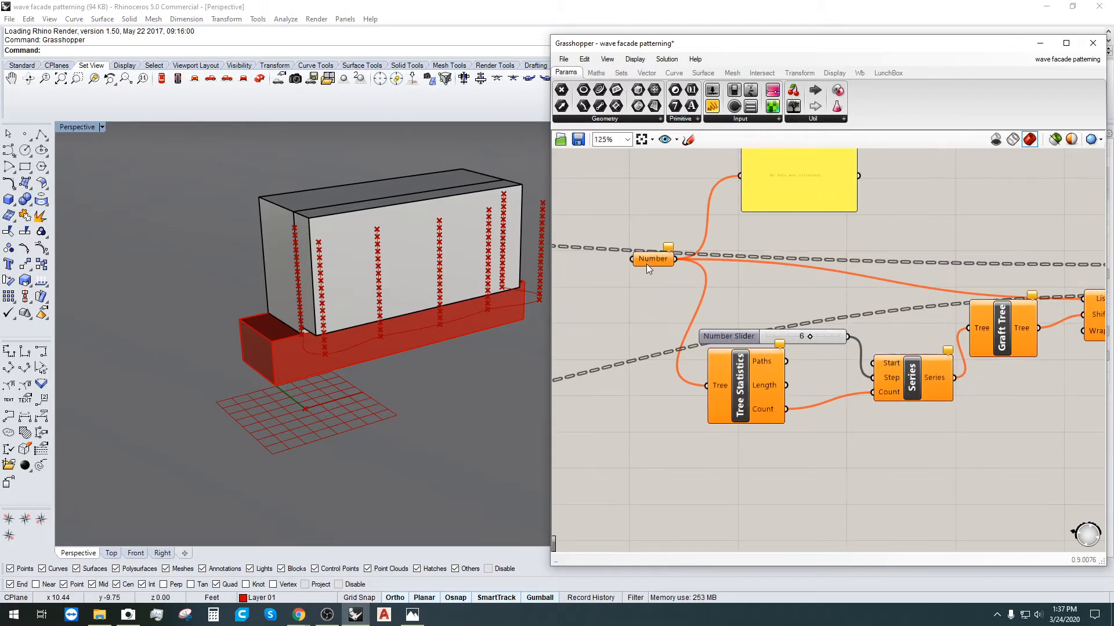
click(643, 263)
scroll(608, 284, up, 1)
scroll(625, 280, down, 7)
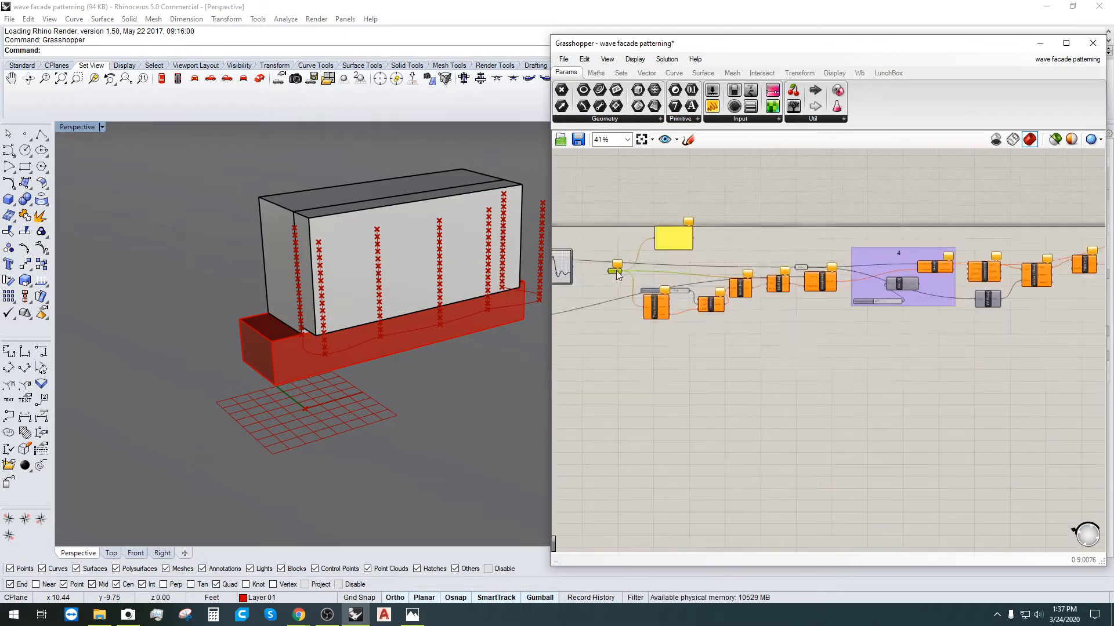
right_drag(622, 308, 804, 311)
scroll(815, 279, up, 5)
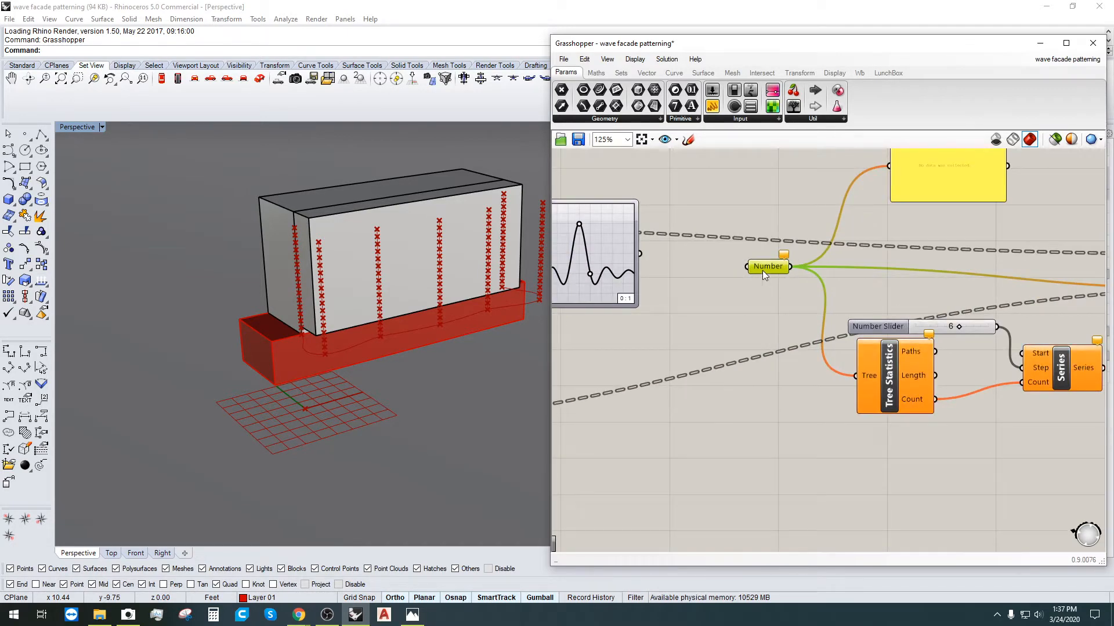
scroll(762, 270, up, 1)
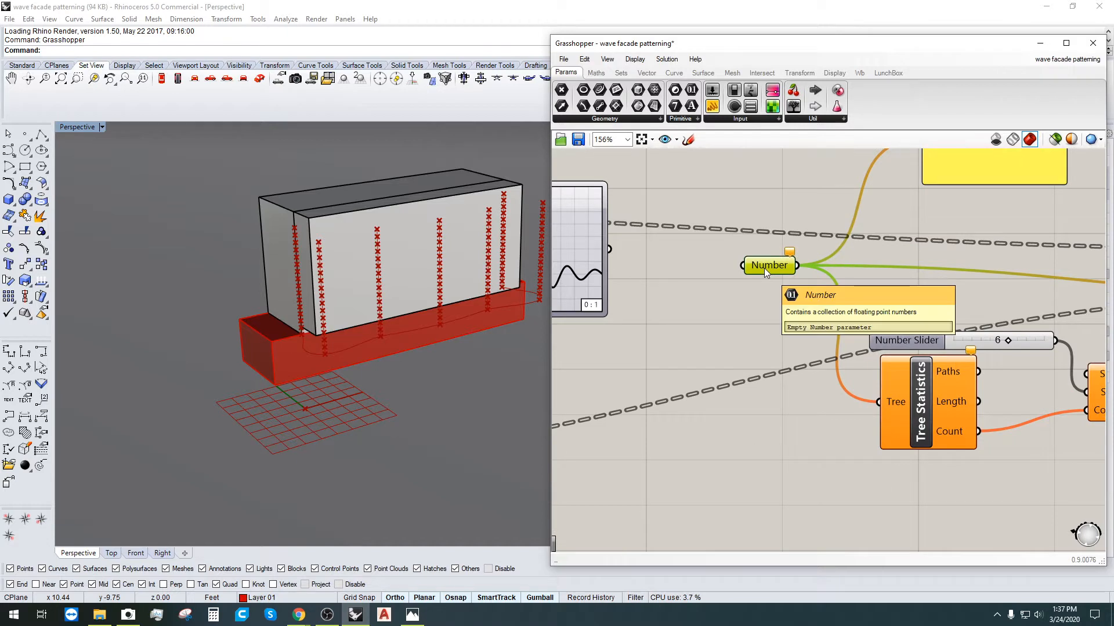
drag(764, 268, 768, 266)
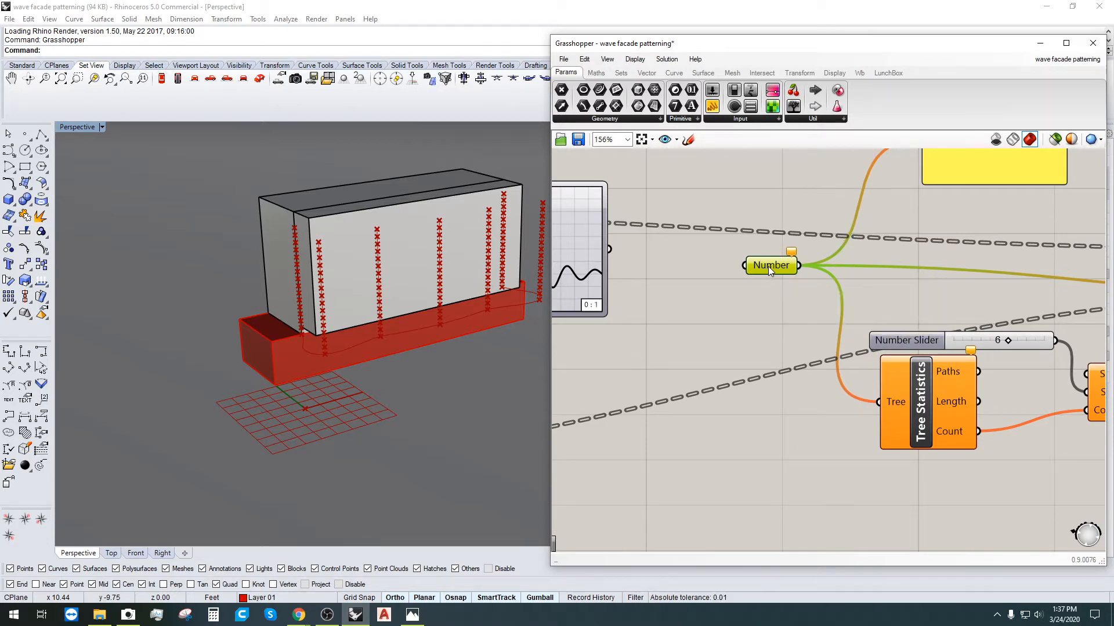
Step: Survey the graph mapper area, nudge the Number parameter again, and open the Display menu
right_drag(768, 266, 656, 325)
scroll(656, 325, down, 2)
right_drag(603, 434, 776, 427)
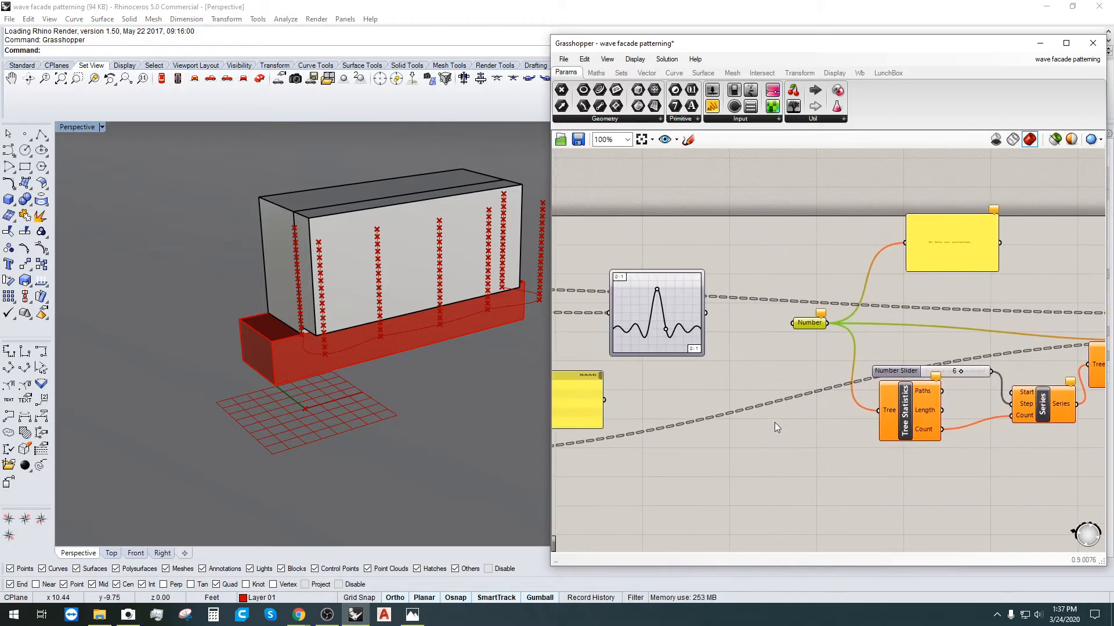
scroll(842, 374, up, 1)
scroll(806, 345, down, 5)
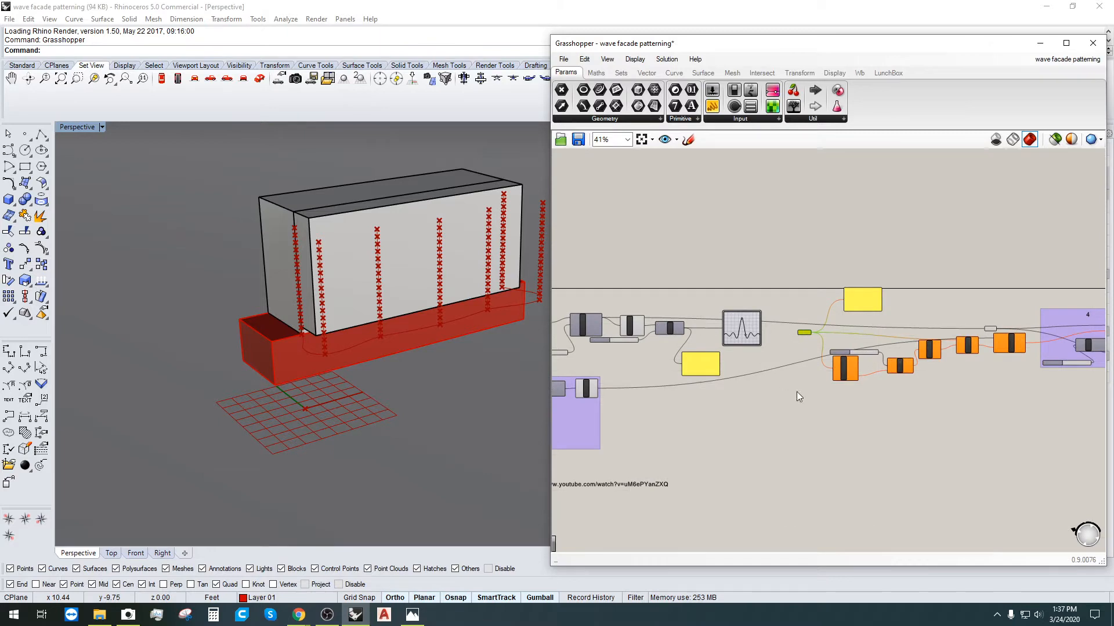
scroll(827, 339, up, 4)
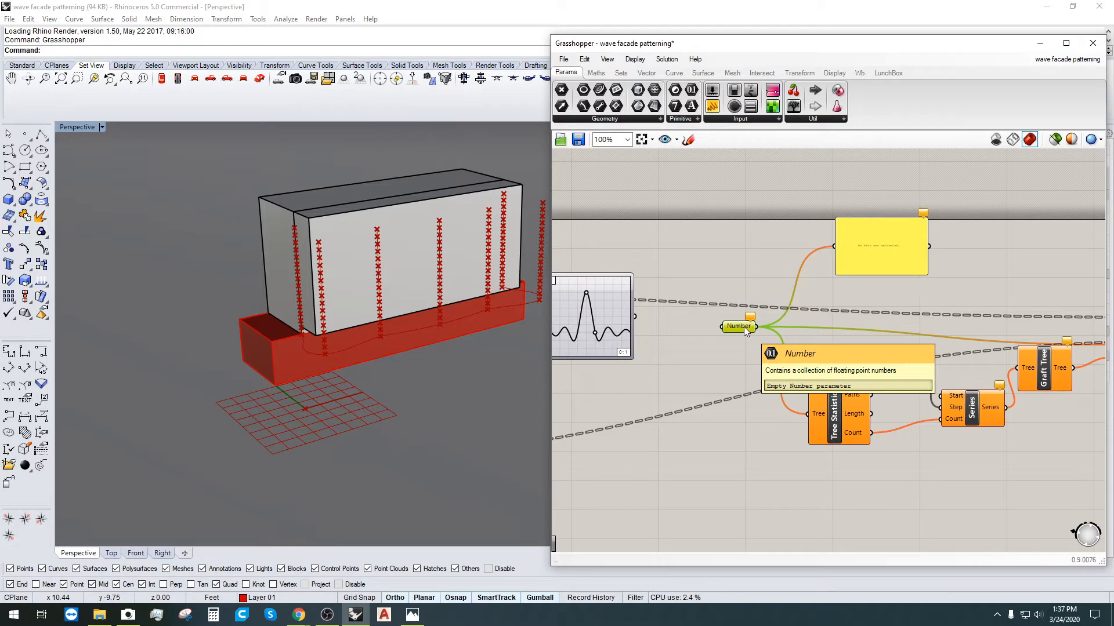
drag(743, 326, 750, 326)
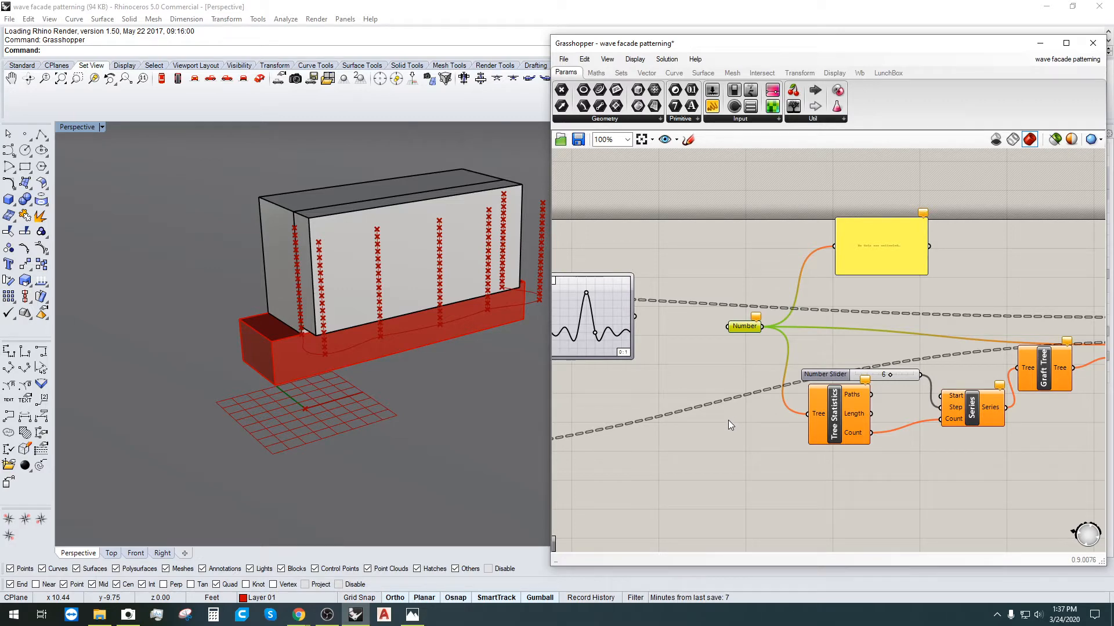
scroll(704, 421, down, 4)
right_drag(628, 480, 714, 370)
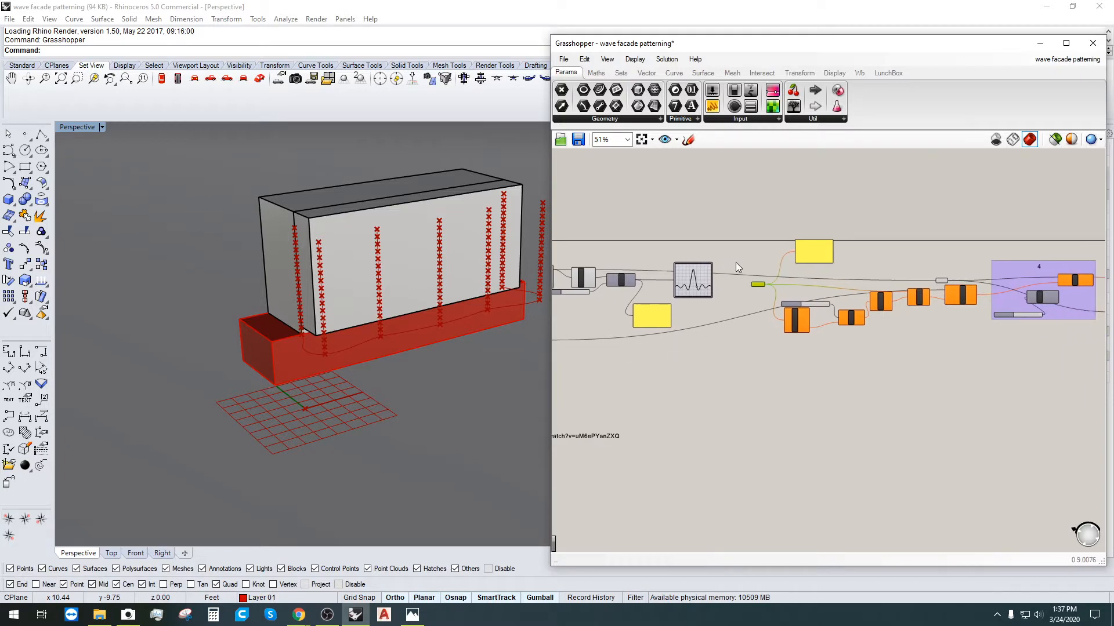
scroll(736, 262, up, 3)
click(634, 59)
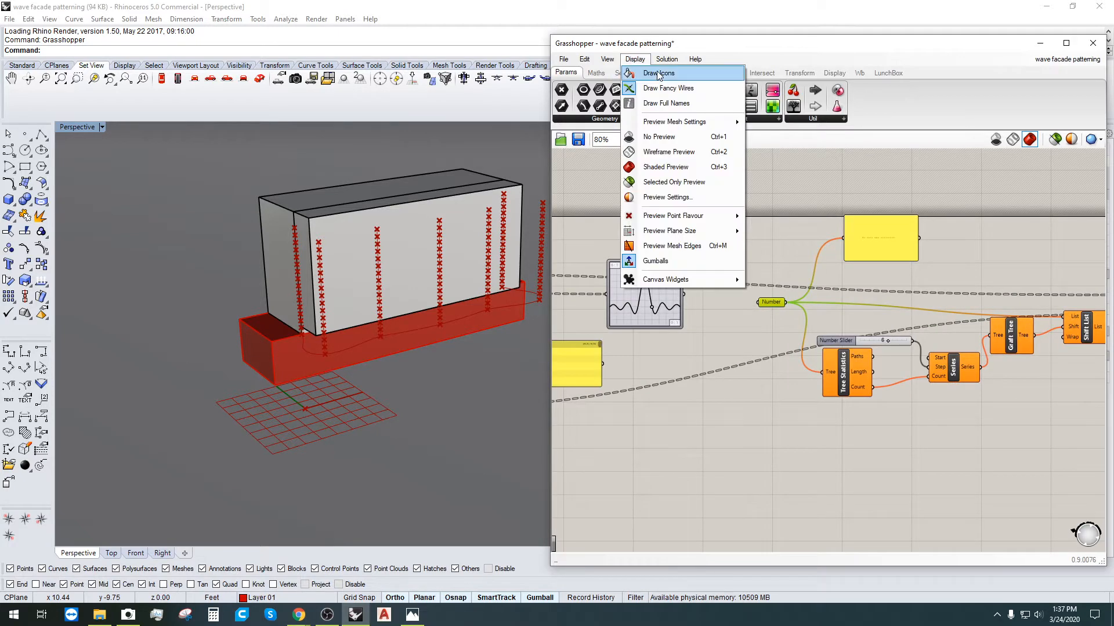
Step: Switch to Draw Icons, toggle selection of the 0.1 parameter, and expand the Geometry parameter list
click(663, 74)
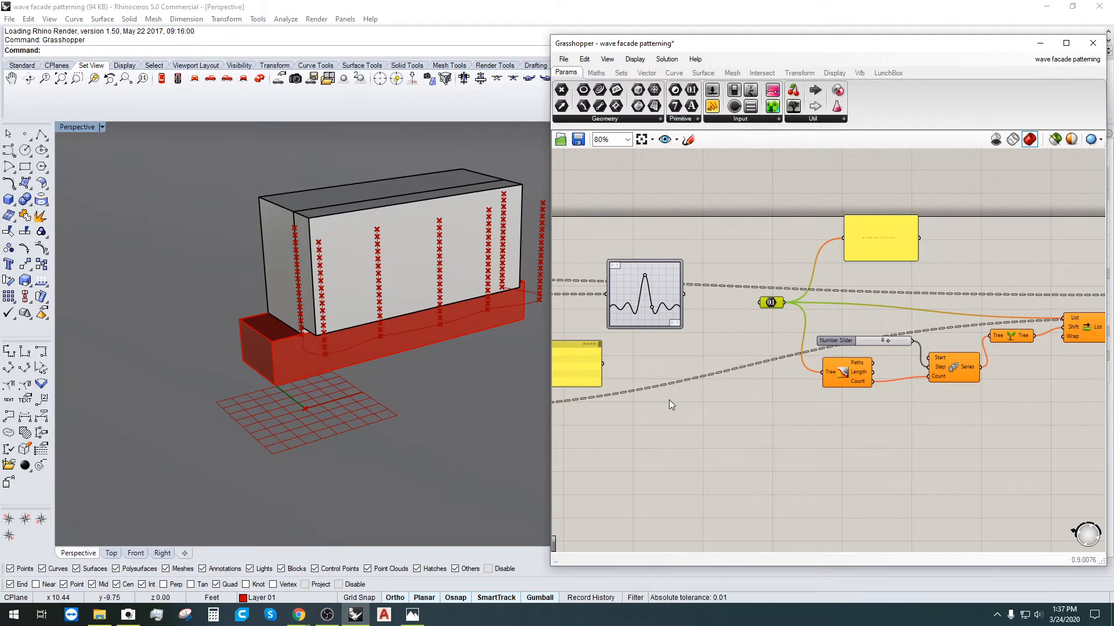
click(739, 333)
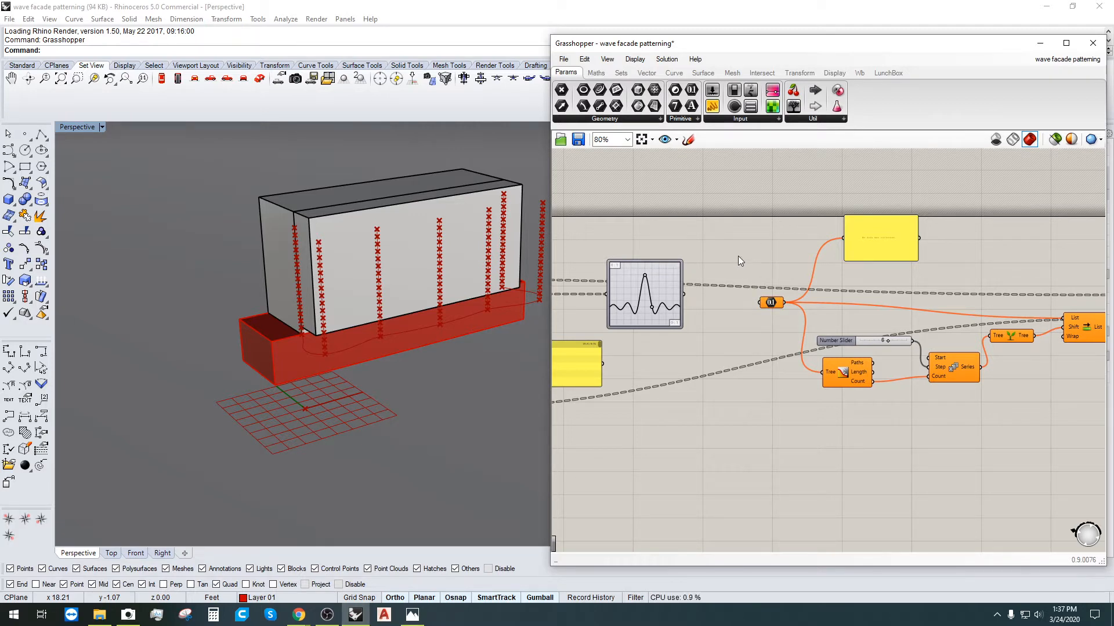
click(772, 303)
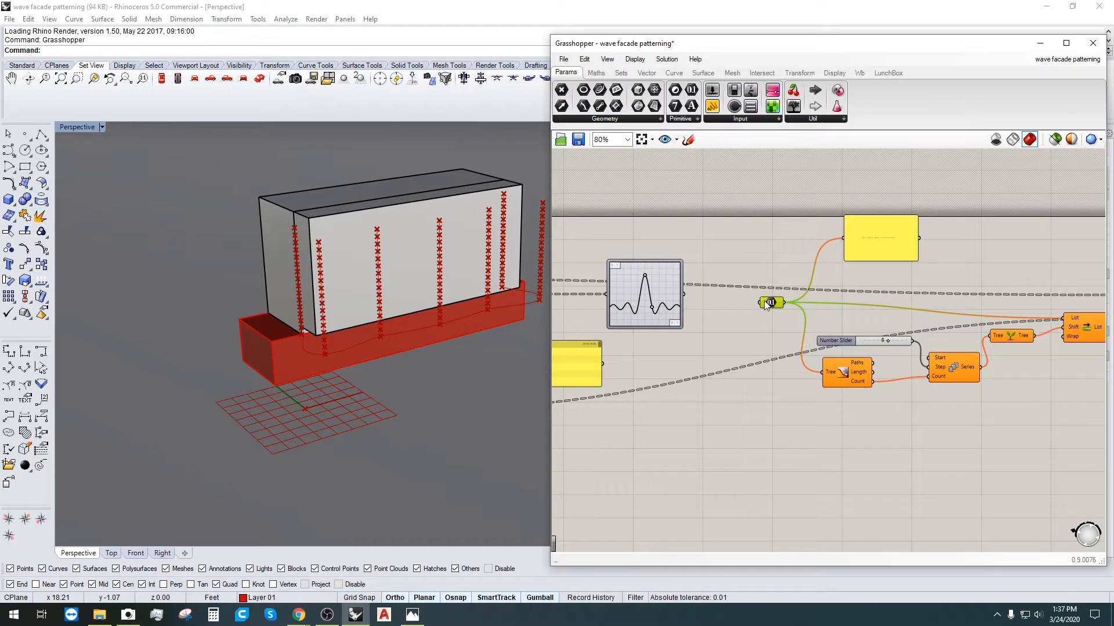
click(738, 243)
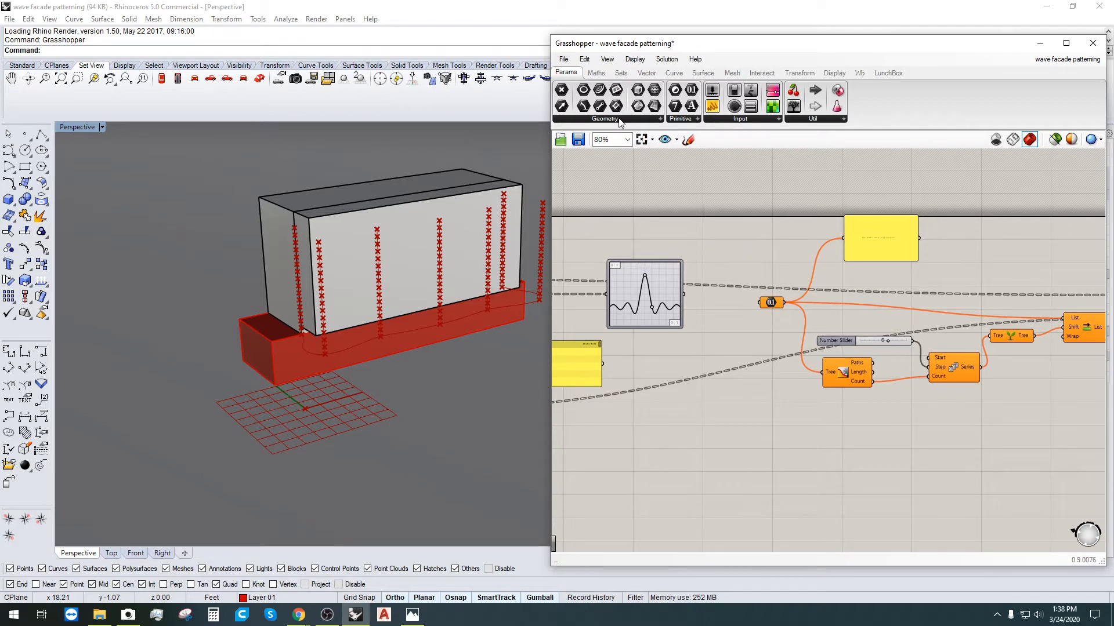
click(641, 120)
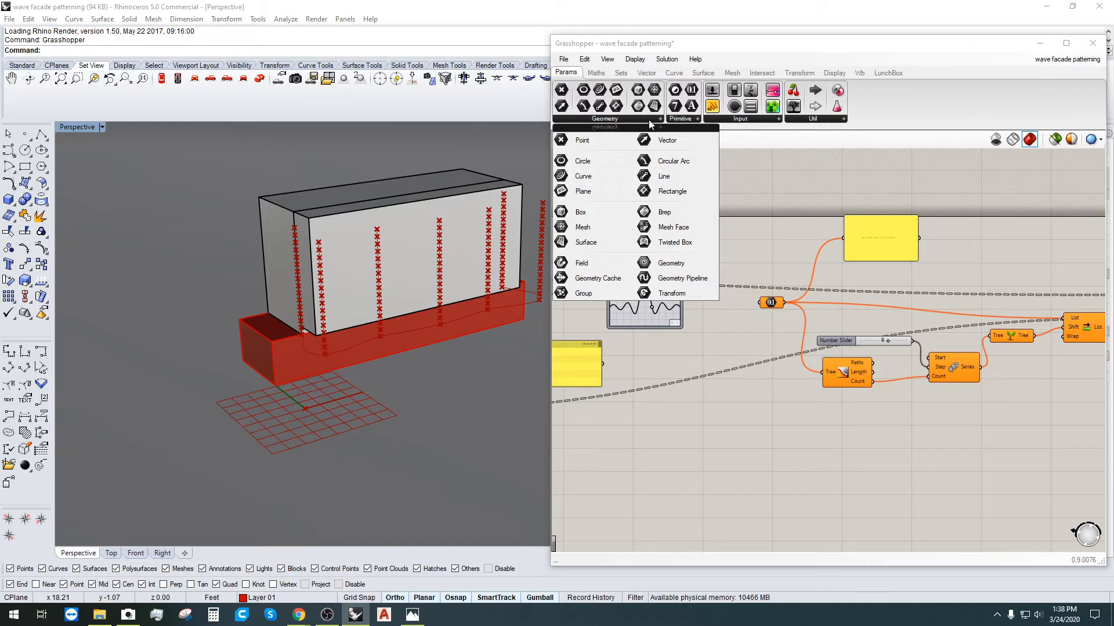
Step: Find Number in the Params Primitive list and select it on the canvas
click(684, 120)
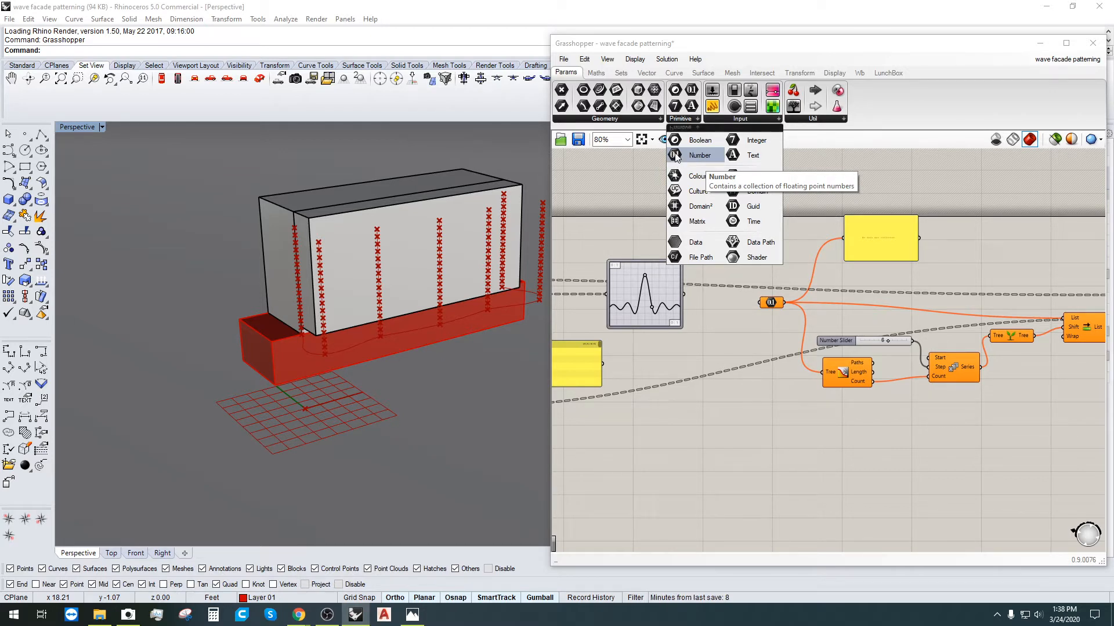
click(779, 298)
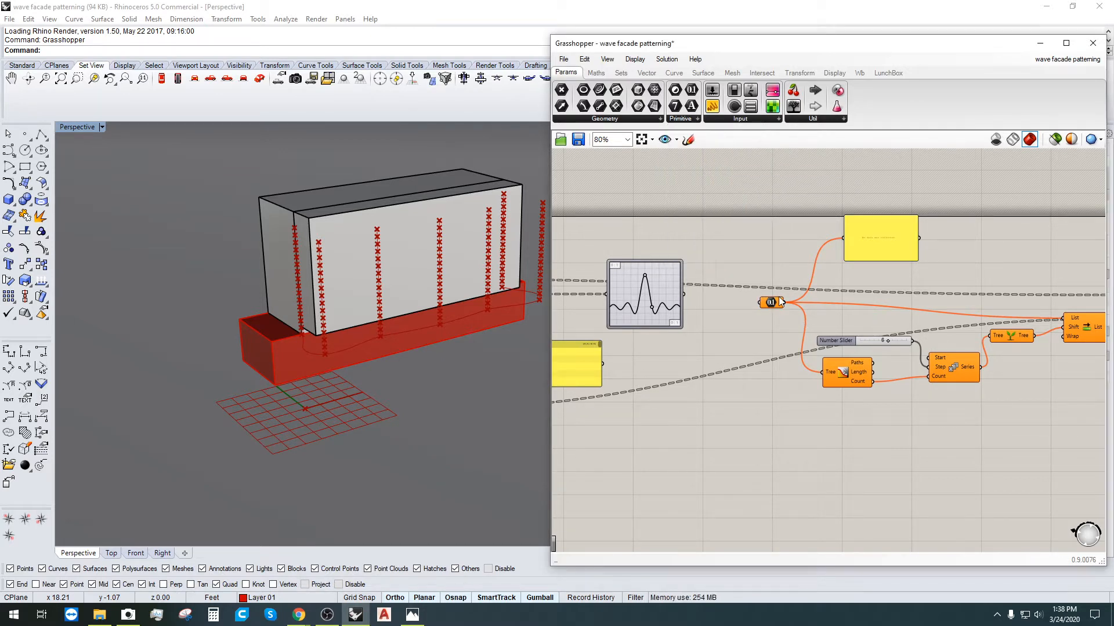
click(776, 301)
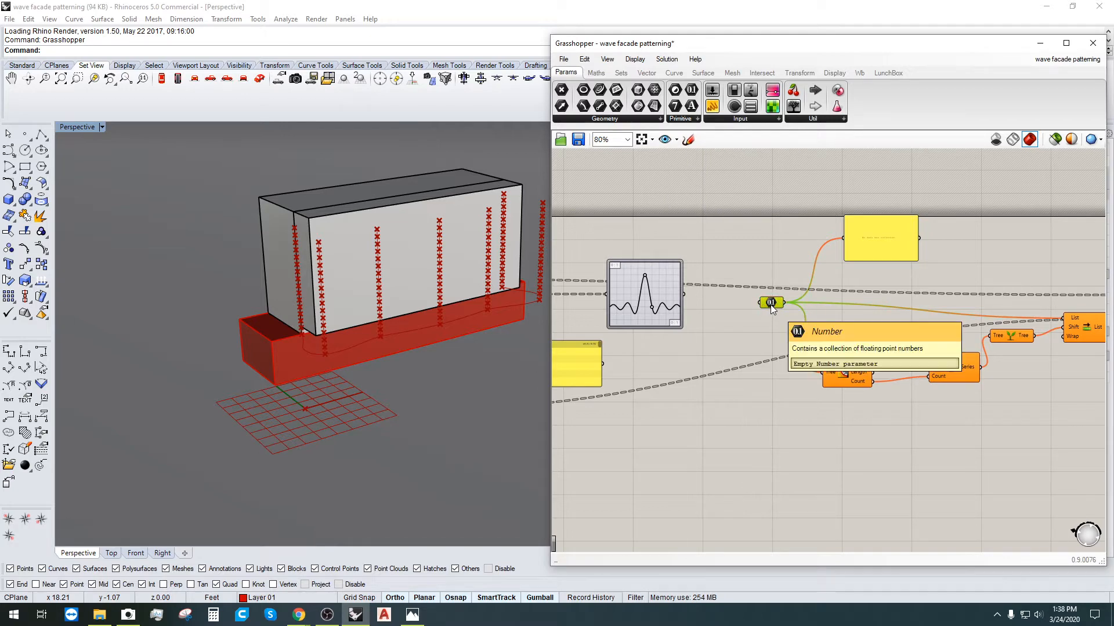
click(724, 319)
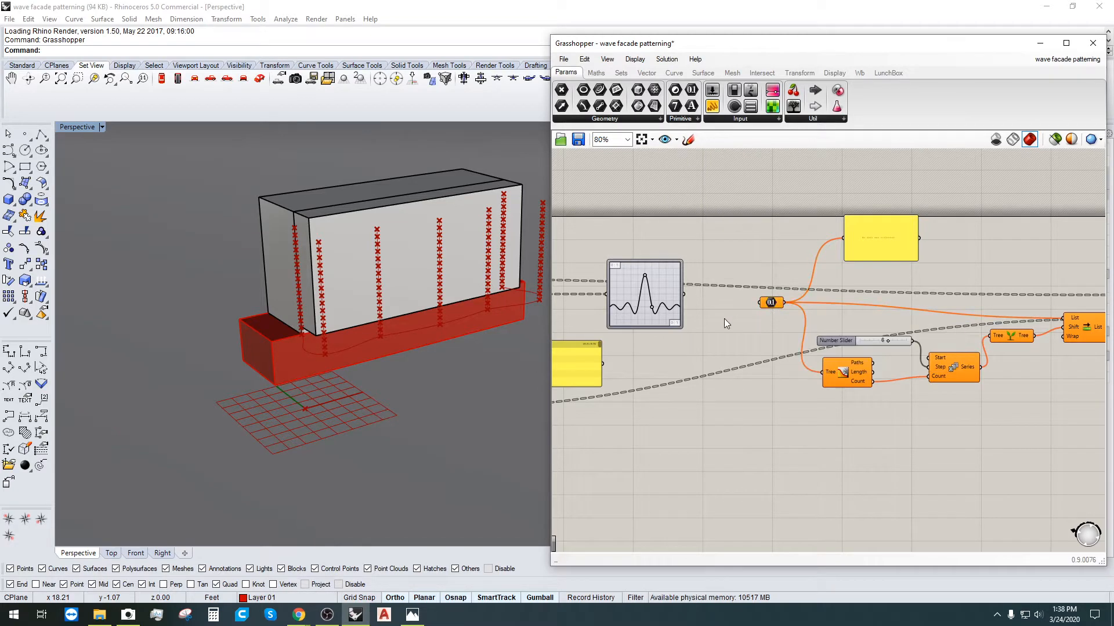
Step: Zoom in on the 0.1 value beside the graph mapper and bring up component search
right_drag(732, 273, 855, 216)
scroll(870, 226, down, 4)
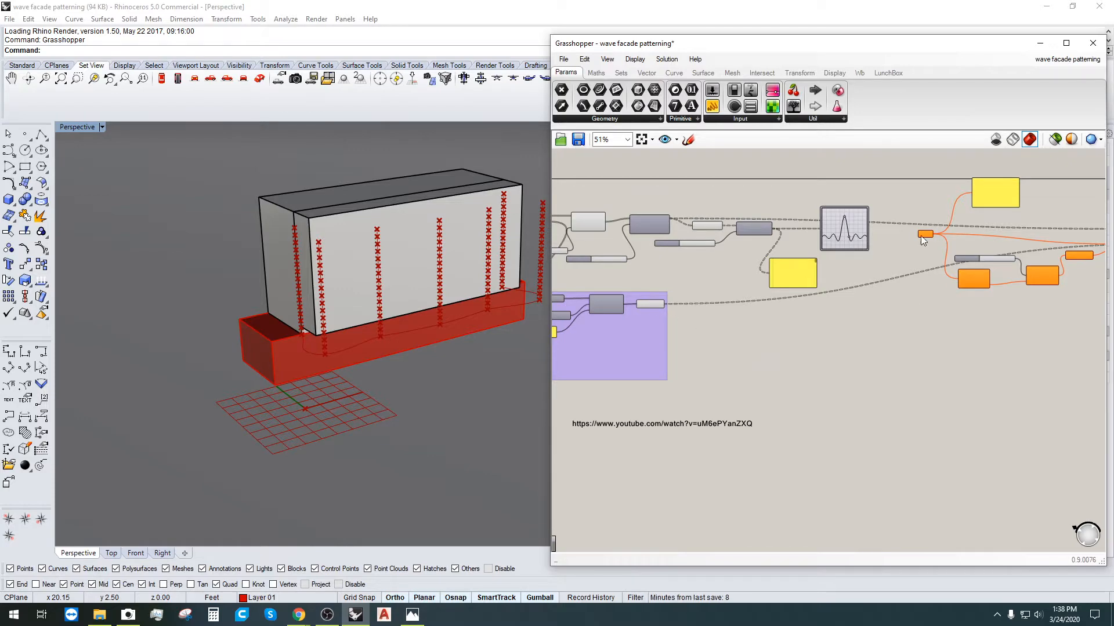
scroll(915, 232, up, 3)
right_drag(896, 239, 850, 251)
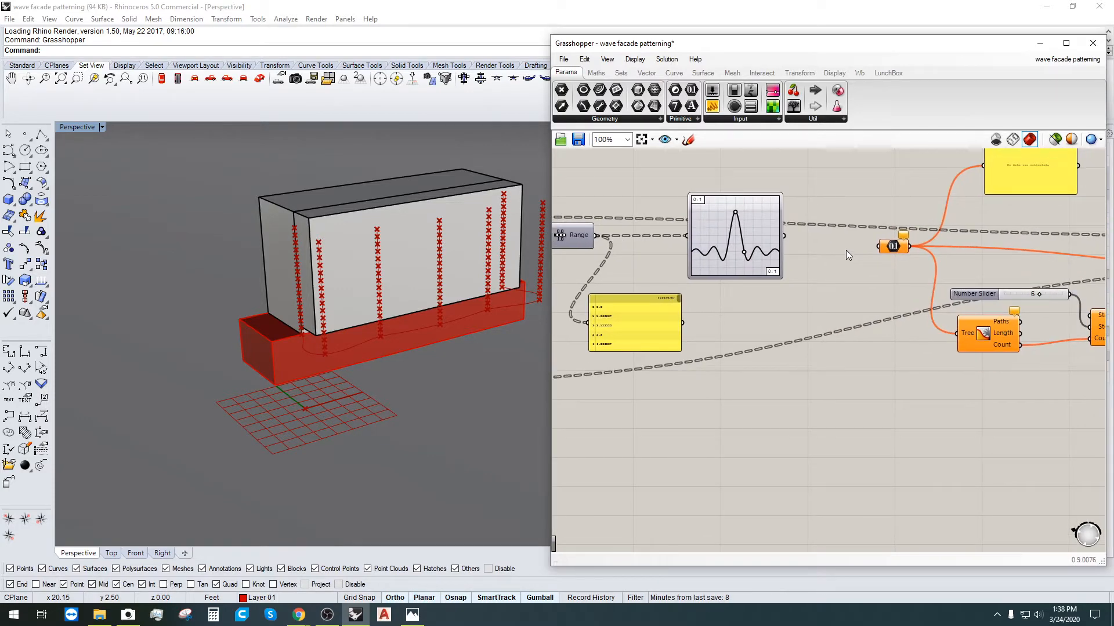
scroll(846, 251, up, 4)
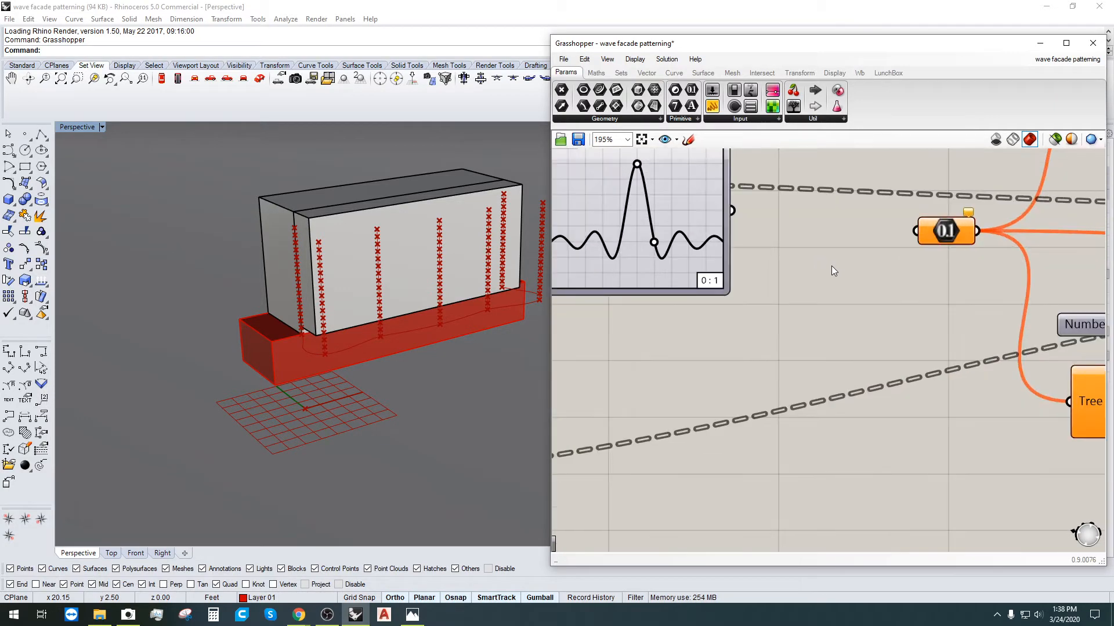
double_click(844, 264)
Step: Place a Multiplication component and wire the graph mapper output into its A input
text(multiplication)
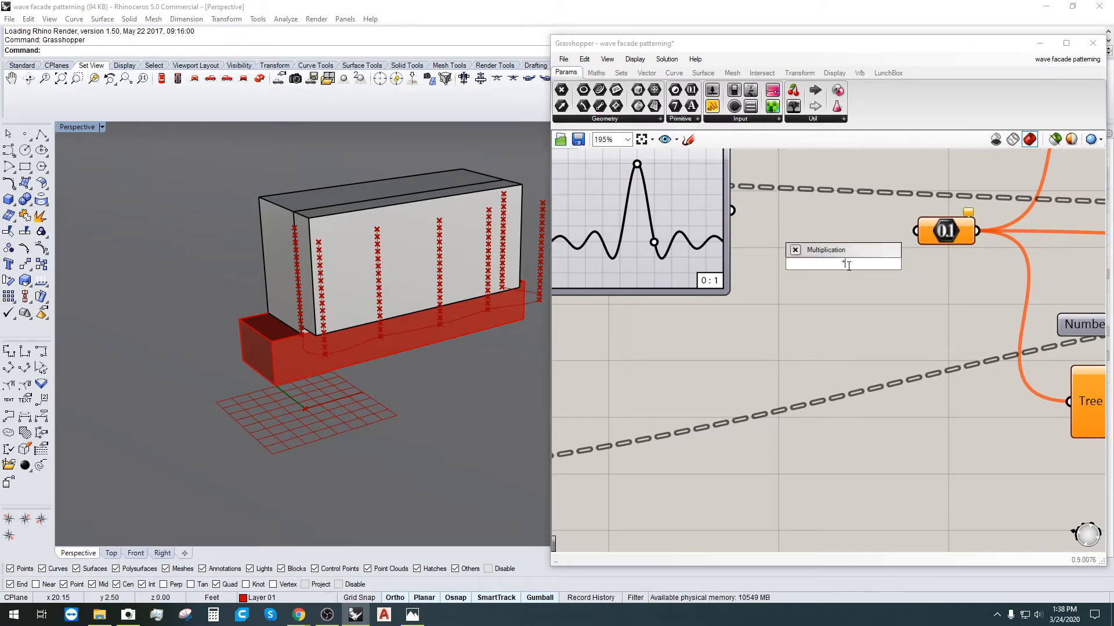
key(Return)
mouse_move(843, 266)
mouse_down()
mouse_move(821, 269)
mouse_move(834, 270)
mouse_up()
click(837, 326)
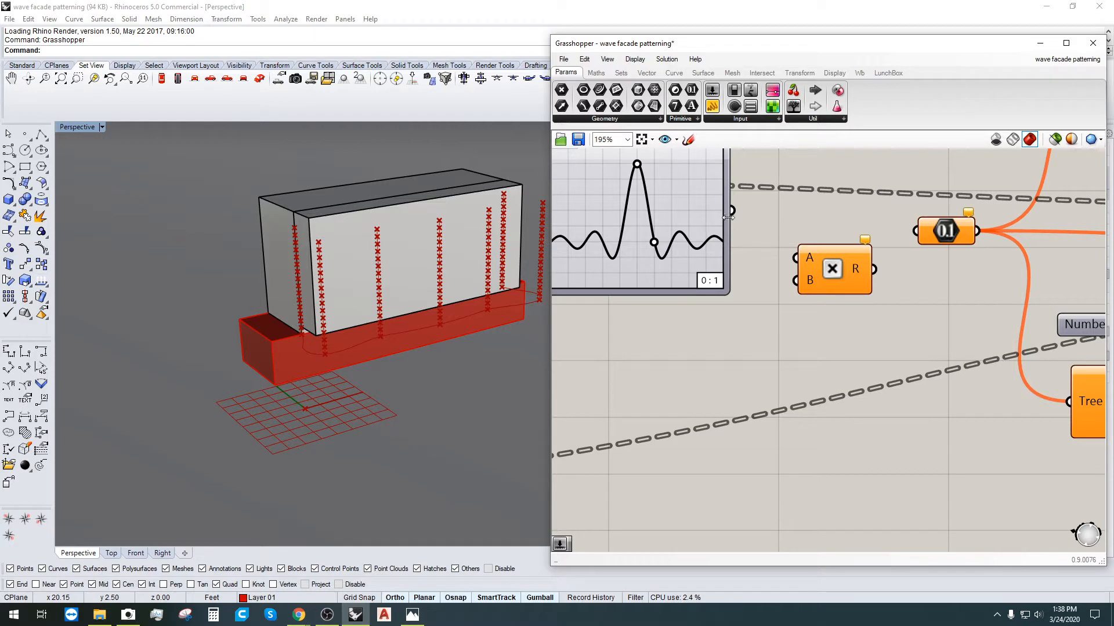
drag(716, 206, 795, 257)
click(807, 341)
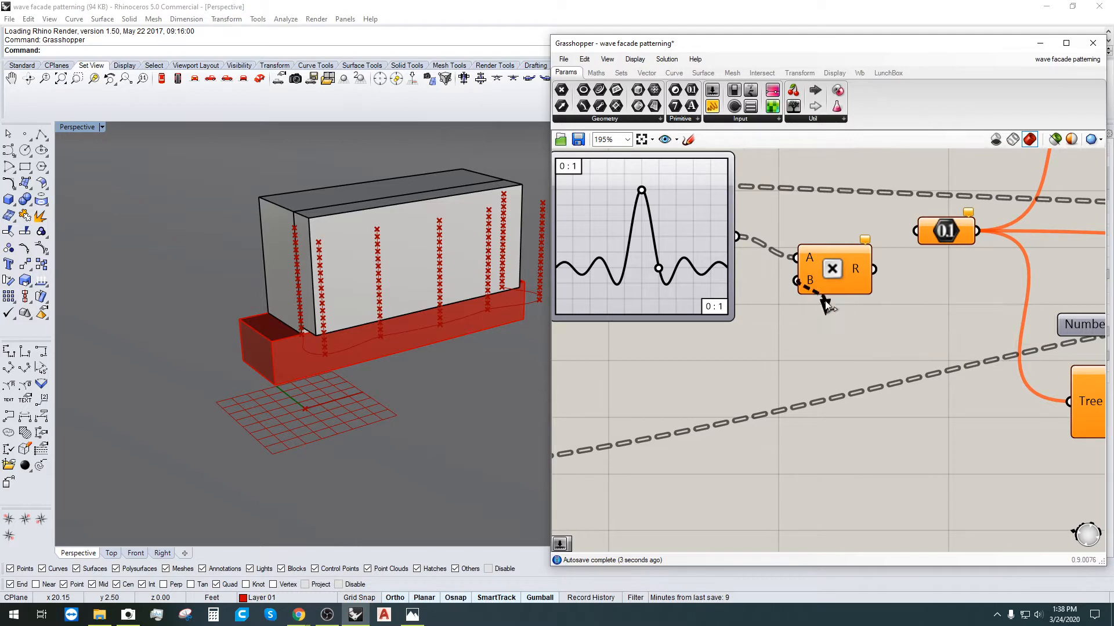
drag(815, 280, 837, 302)
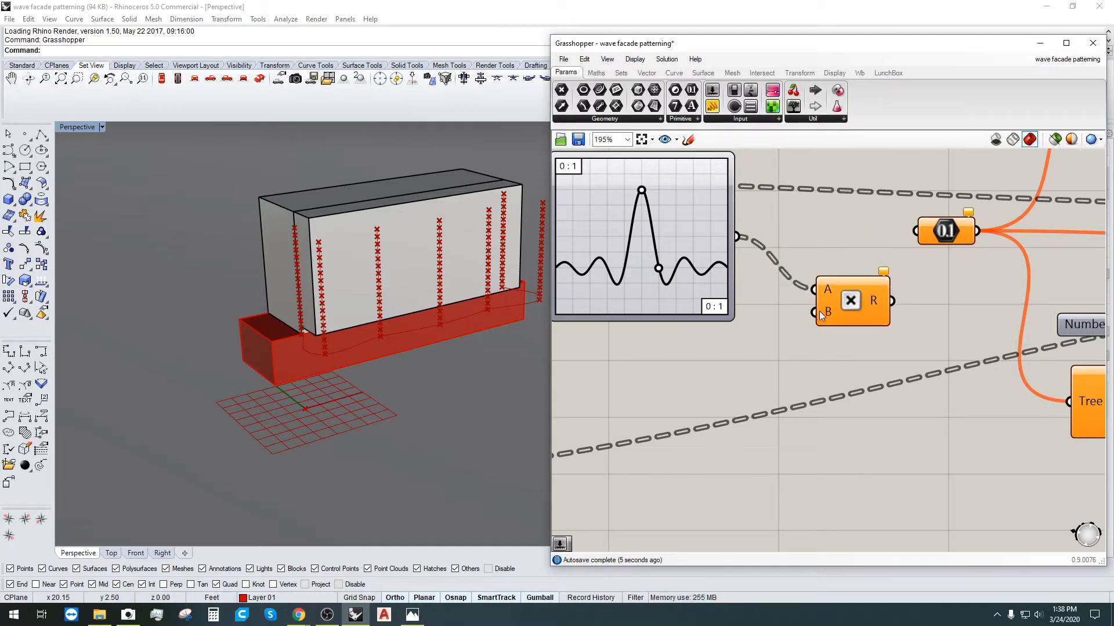
Step: Pull a wire from input B and reposition the Multiplication component slightly up-left
drag(815, 313, 835, 343)
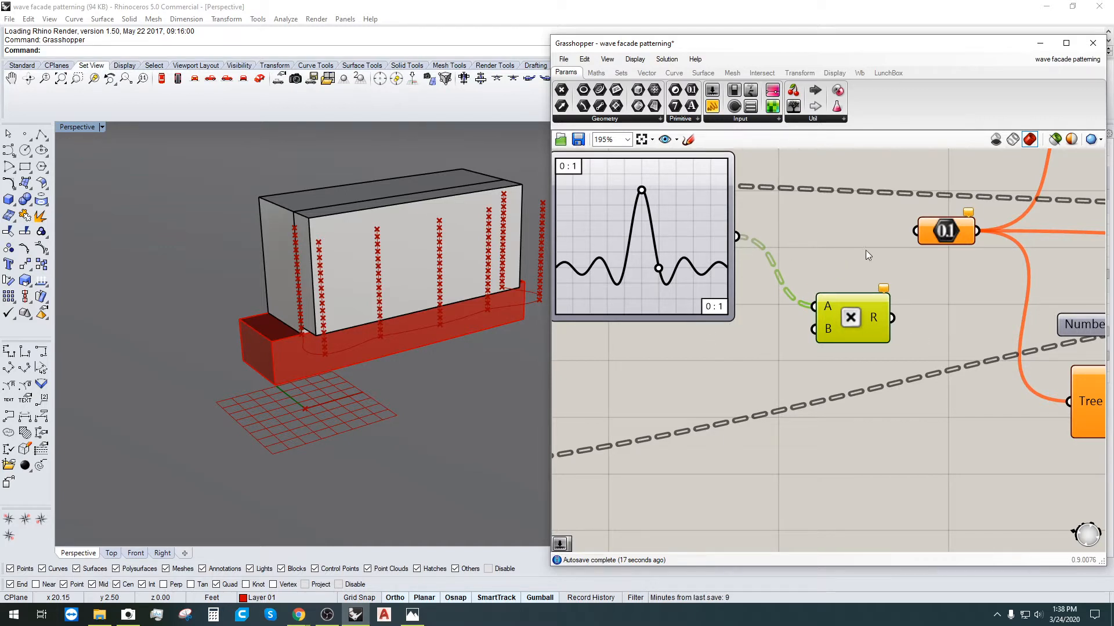
right_drag(921, 282, 923, 335)
drag(865, 356, 856, 342)
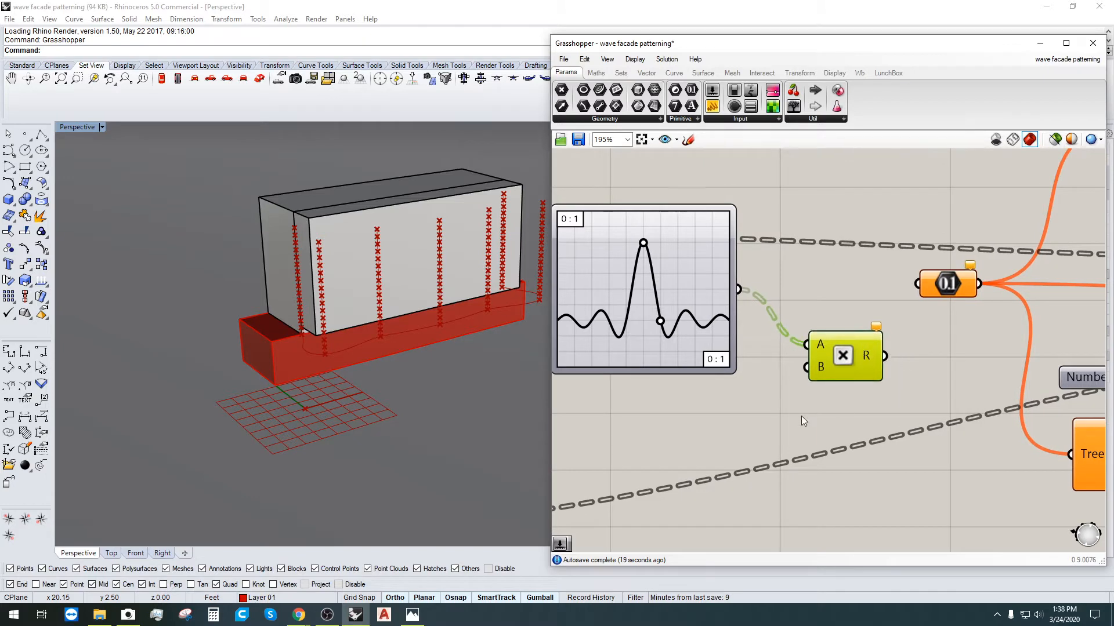
click(800, 416)
right_drag(644, 422, 768, 381)
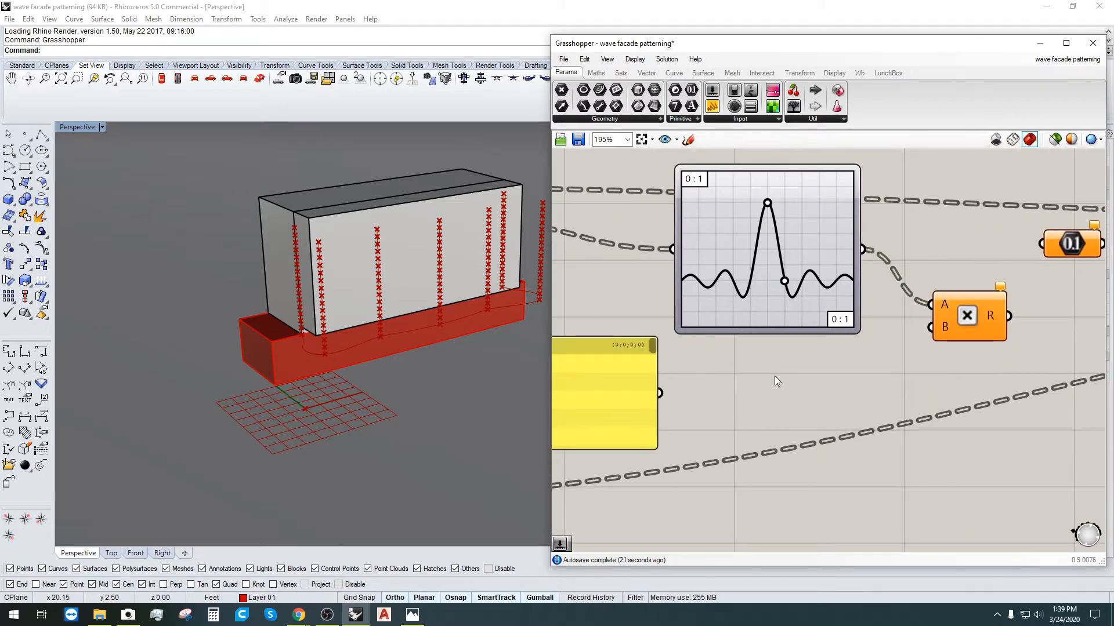
Step: Create a 1..5 number slider and wire it into the Multiplication's B input
double_click(811, 361)
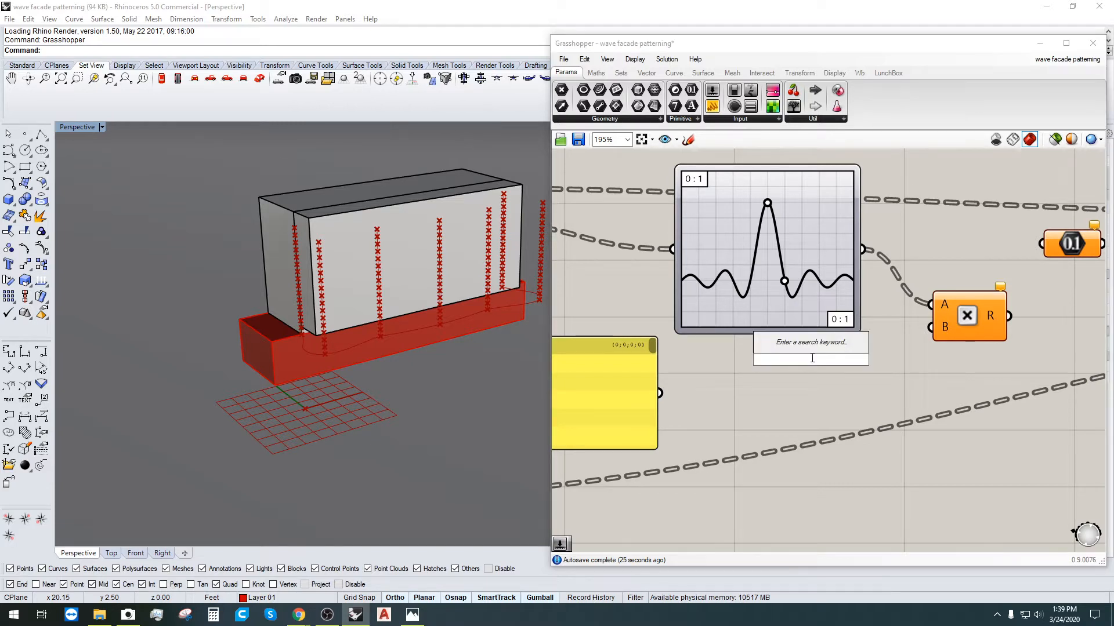
text(1..5)
key(Return)
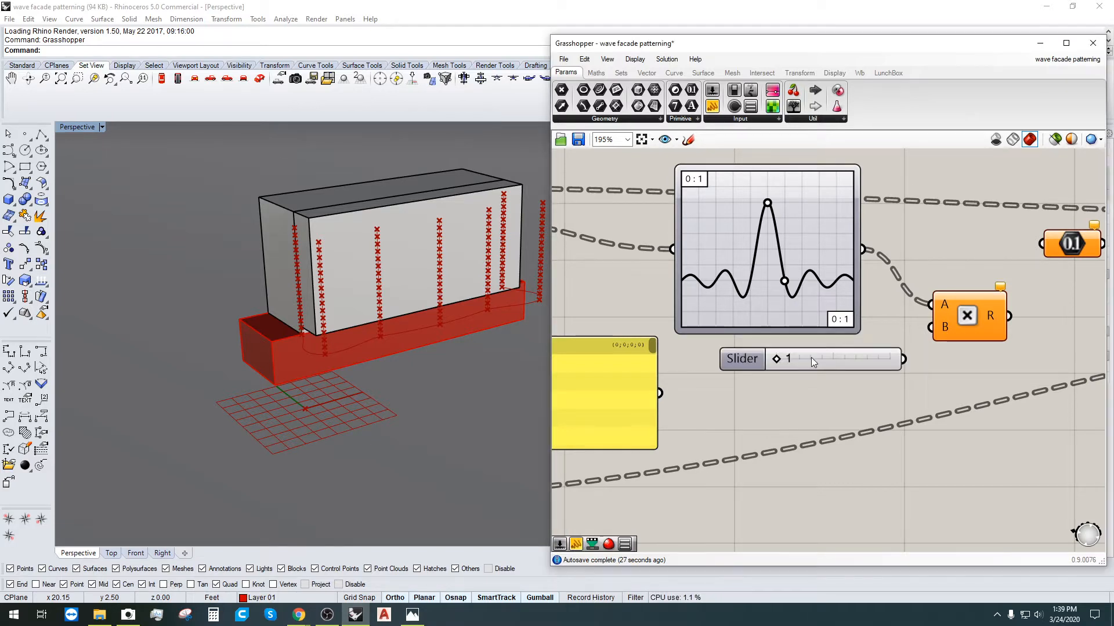
drag(903, 359, 931, 327)
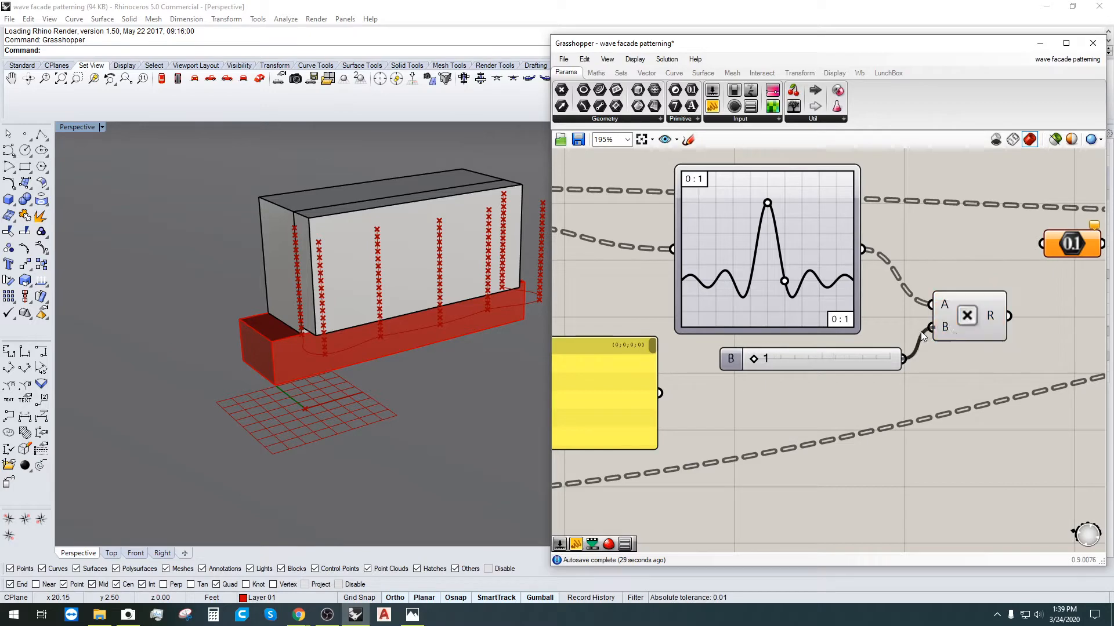
Step: Feed the product into the 0.1 Number parameter and test the slider, leaving it at 1
right_drag(957, 354, 707, 407)
drag(758, 370, 791, 298)
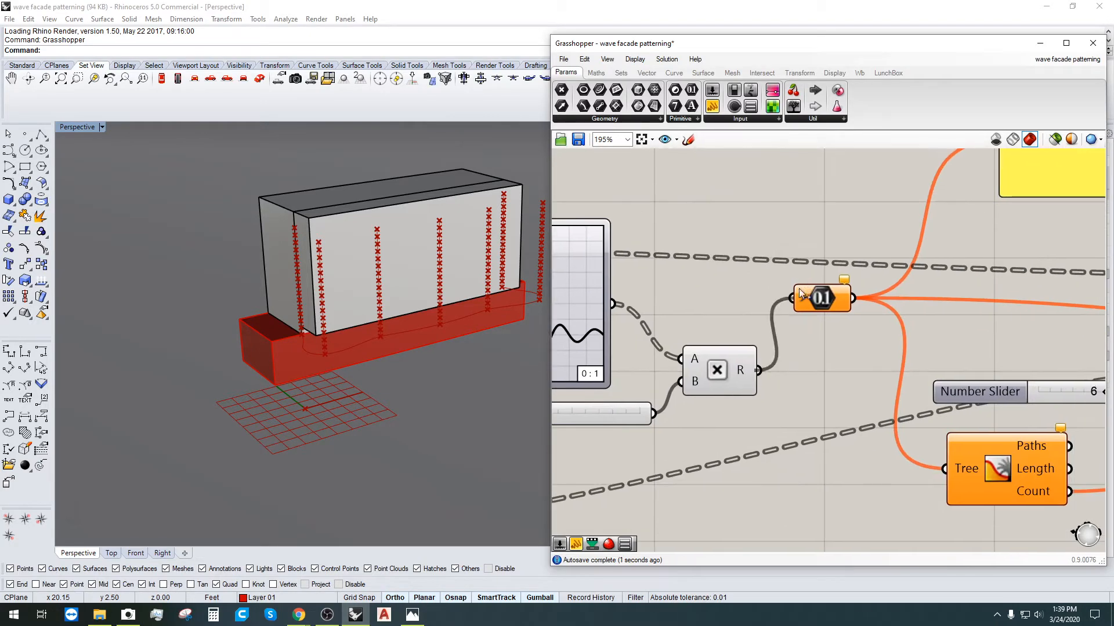
right_drag(415, 300, 458, 304)
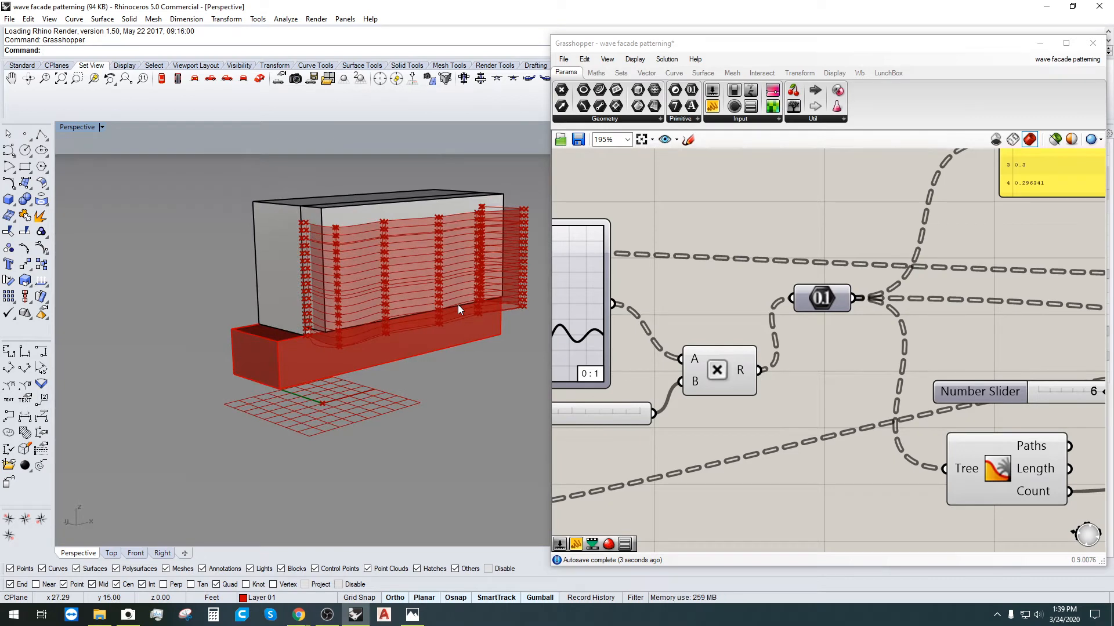
right_drag(553, 433, 724, 433)
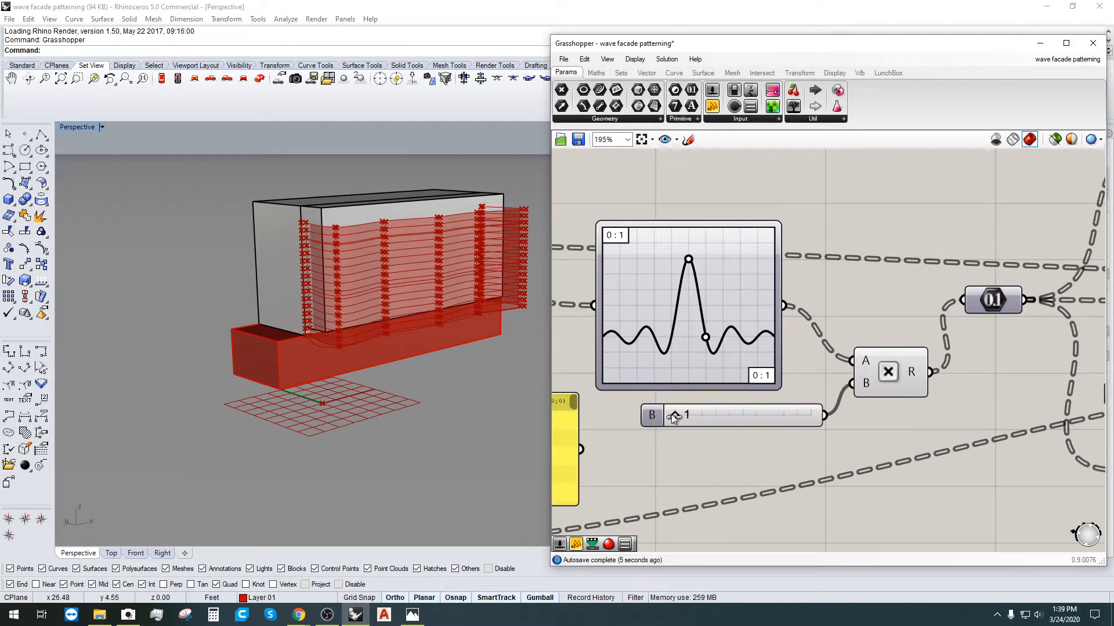
drag(674, 417, 486, 412)
Step: Zoom into the yellow panel to read its range values
scroll(669, 469, down, 3)
right_drag(702, 462, 812, 393)
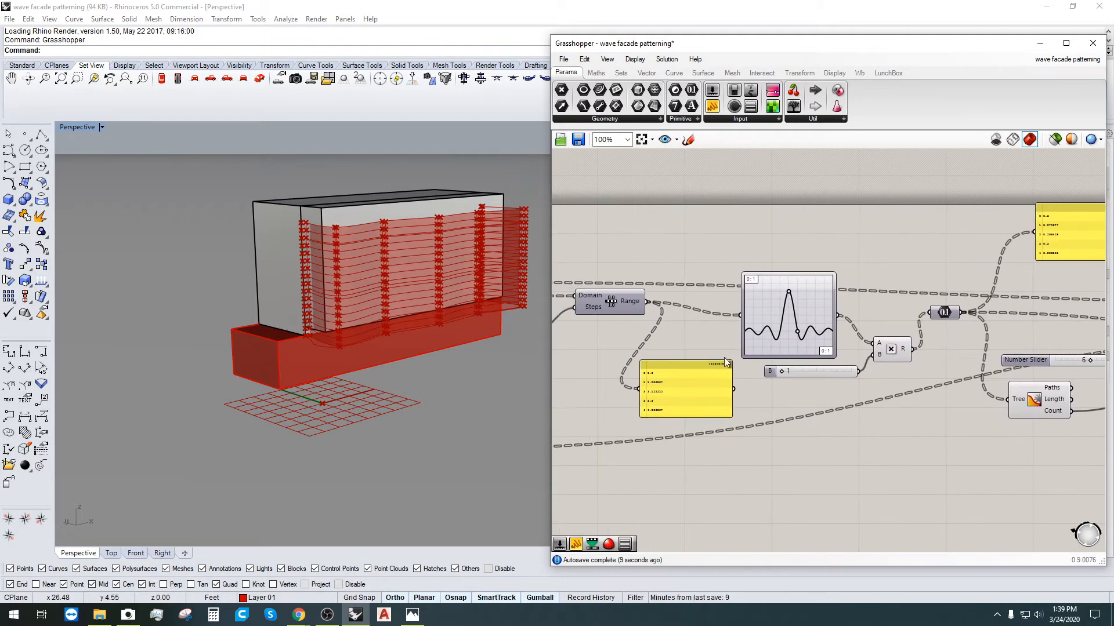
scroll(859, 310, down, 2)
scroll(716, 313, up, 4)
right_drag(716, 314, 791, 316)
scroll(854, 457, up, 4)
right_drag(863, 502, 772, 424)
Step: Move the multiplier slider down-left under the graph mapper, then switch to Chrome
scroll(754, 405, down, 4)
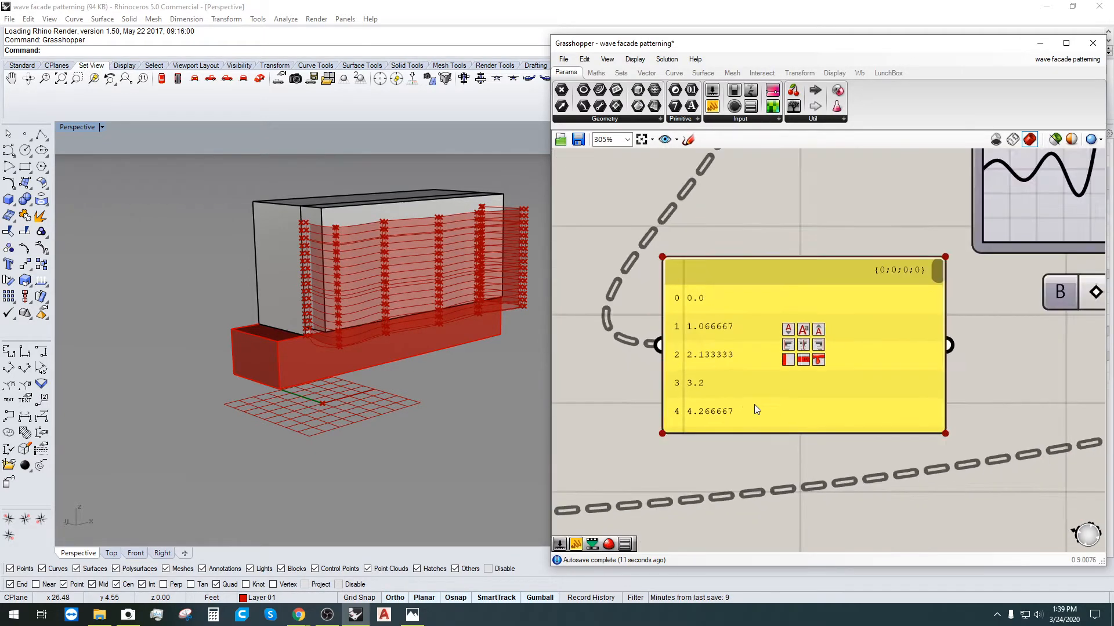
right_drag(946, 368, 754, 413)
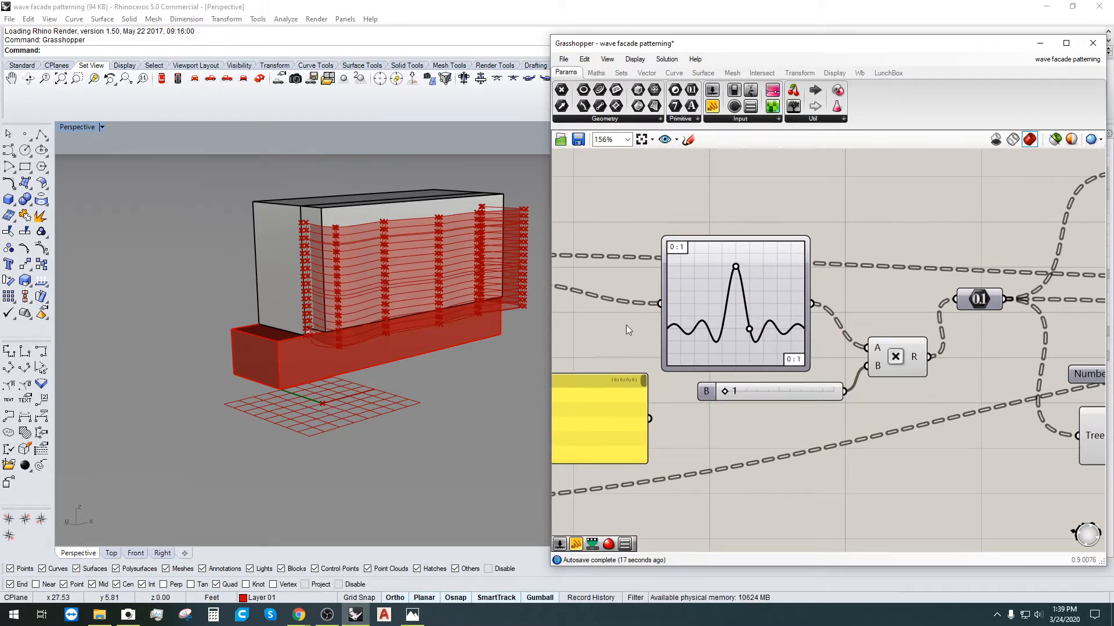
drag(727, 398, 688, 397)
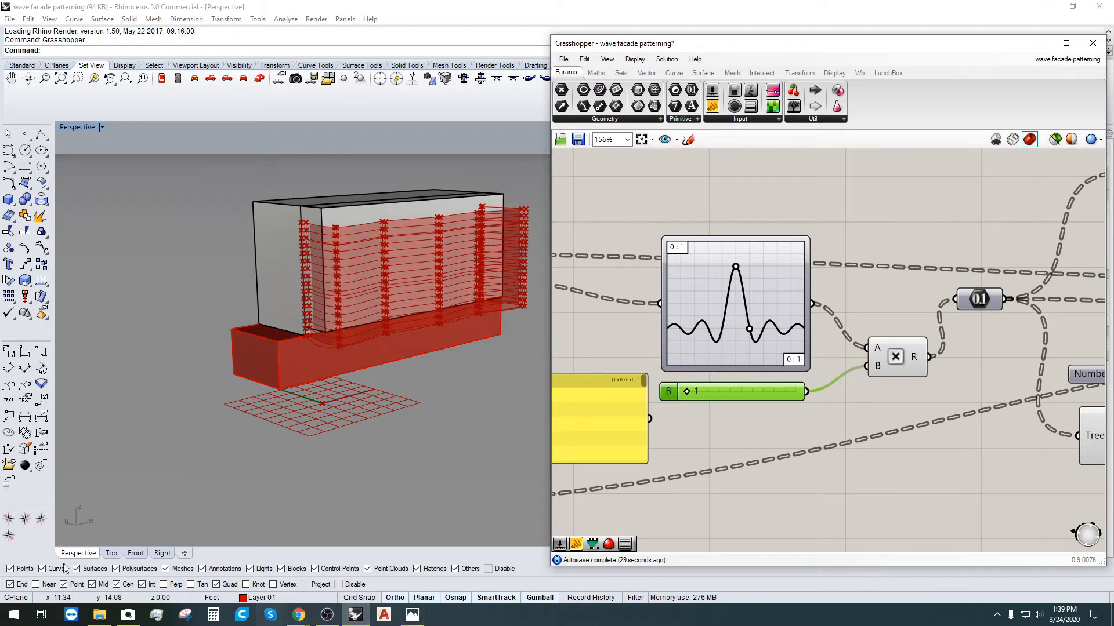
click(299, 615)
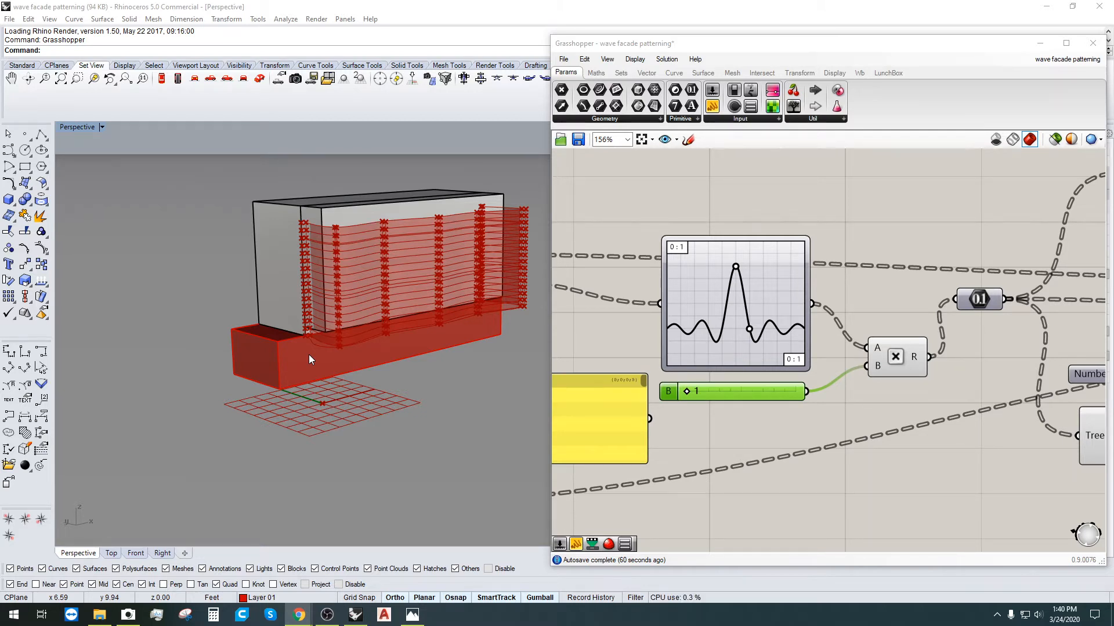
Step: Orbit the Perspective view to a front three-quarter view of the building facade
click(878, 441)
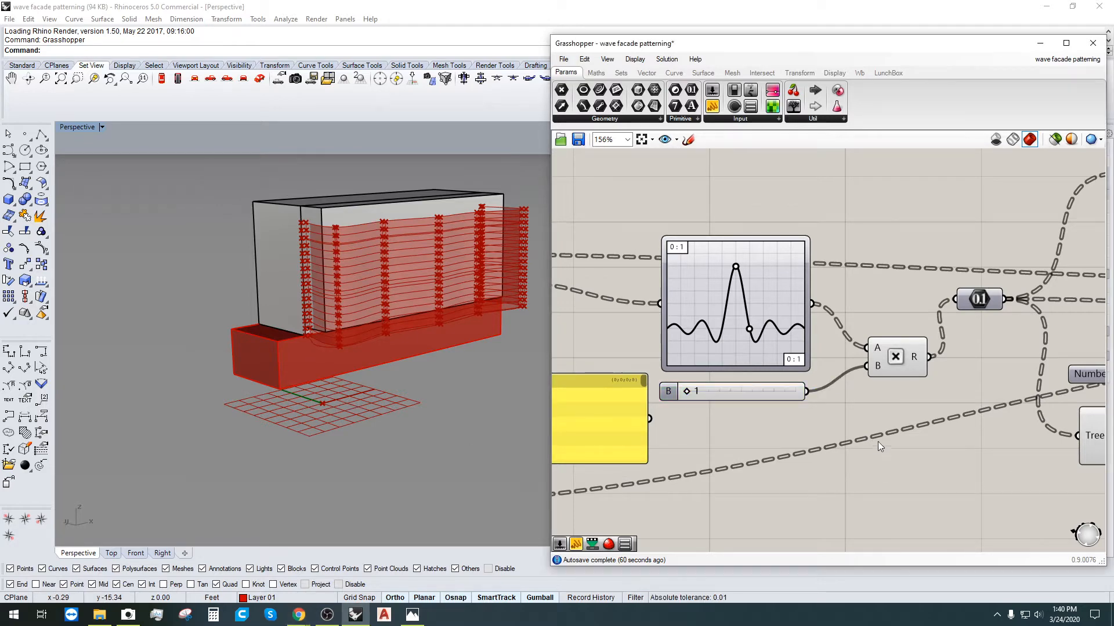
scroll(861, 434, down, 2)
scroll(870, 432, down, 4)
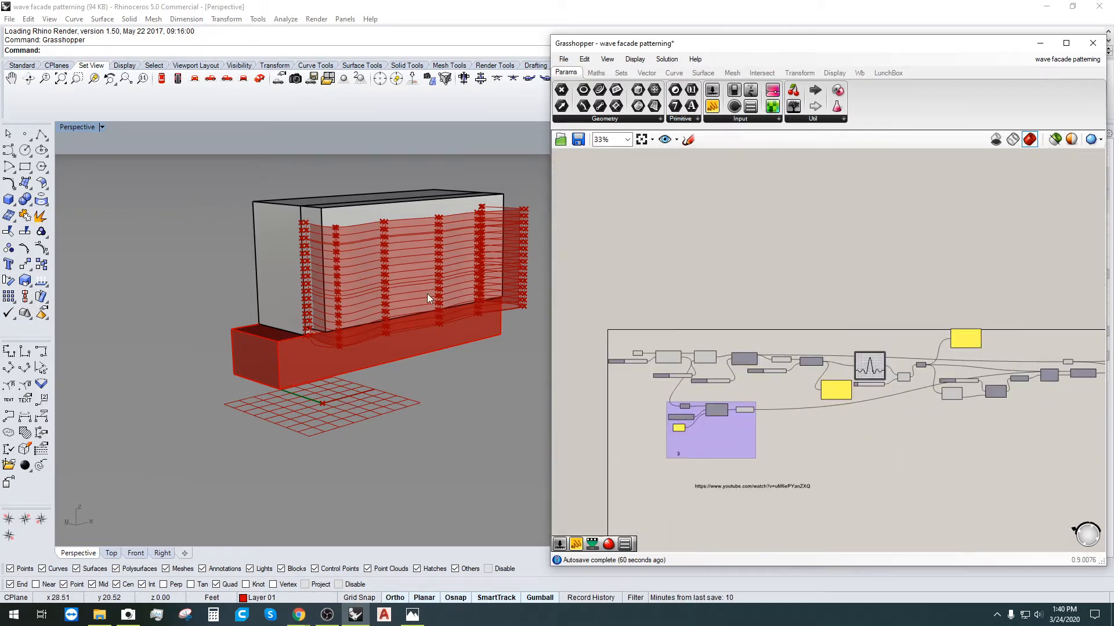
right_drag(427, 293, 423, 263)
scroll(397, 447, up, 4)
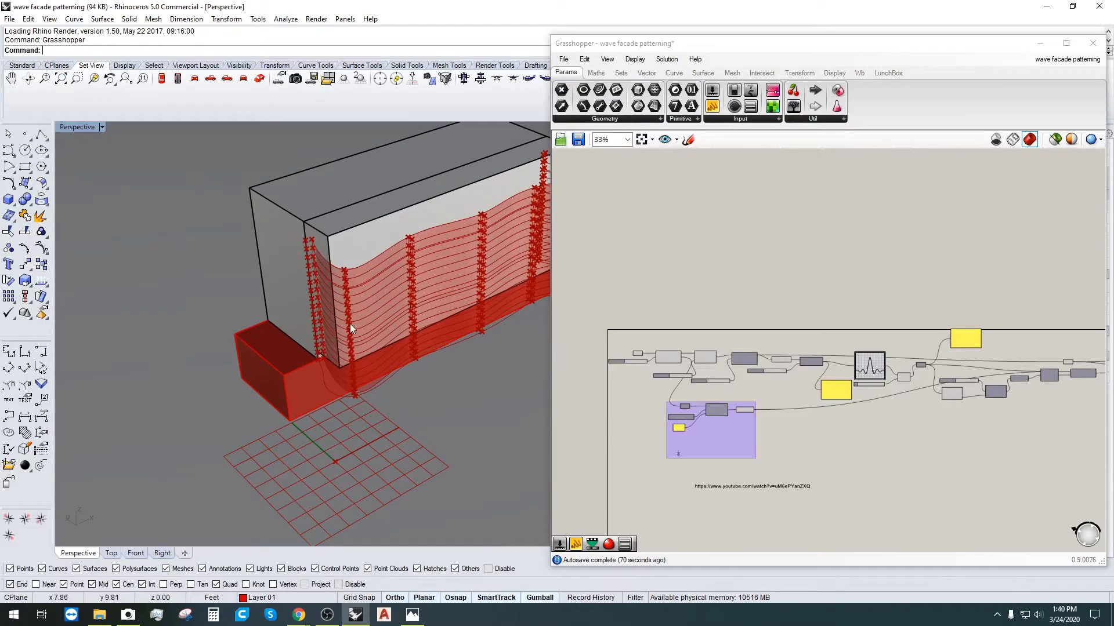
right_drag(350, 323, 455, 305)
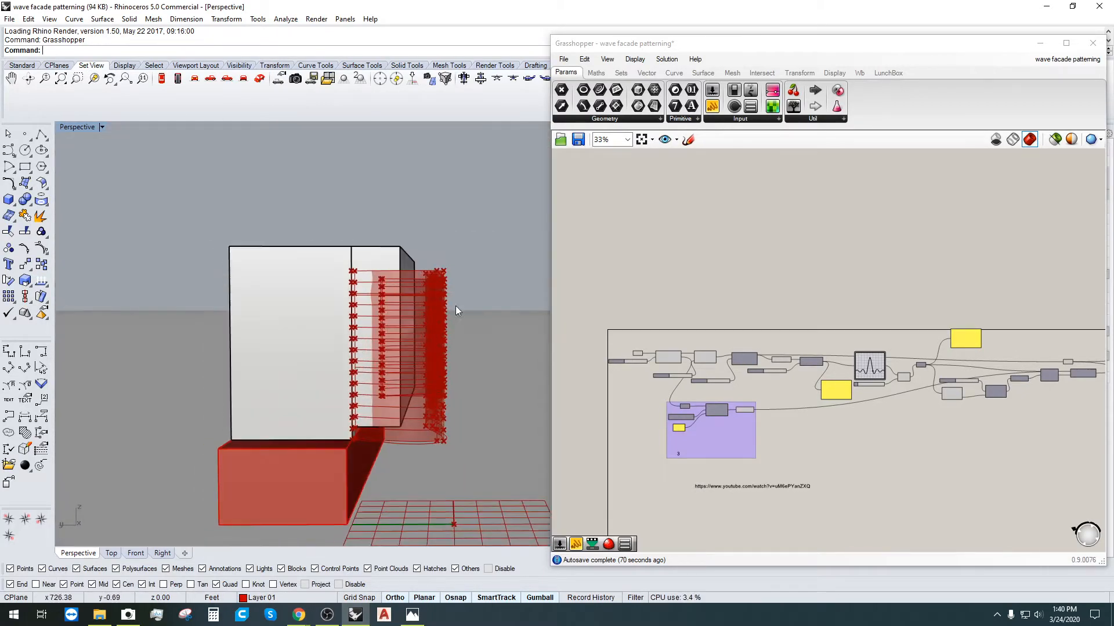
scroll(743, 455, up, 1)
scroll(742, 454, up, 3)
Step: Shift group 3 slightly up and right in the Grasshopper definition
drag(712, 423, 819, 401)
click(766, 461)
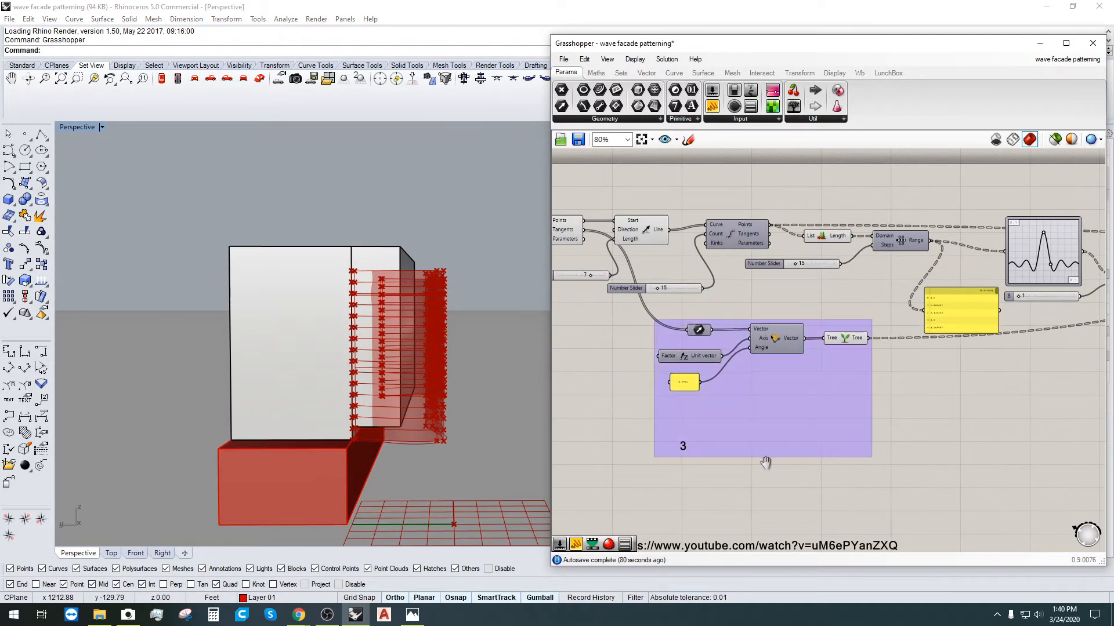
scroll(725, 459, down, 2)
right_drag(719, 459, 771, 424)
Step: Marquee-select the three components around List Length and lower them slightly
right_drag(423, 326, 362, 341)
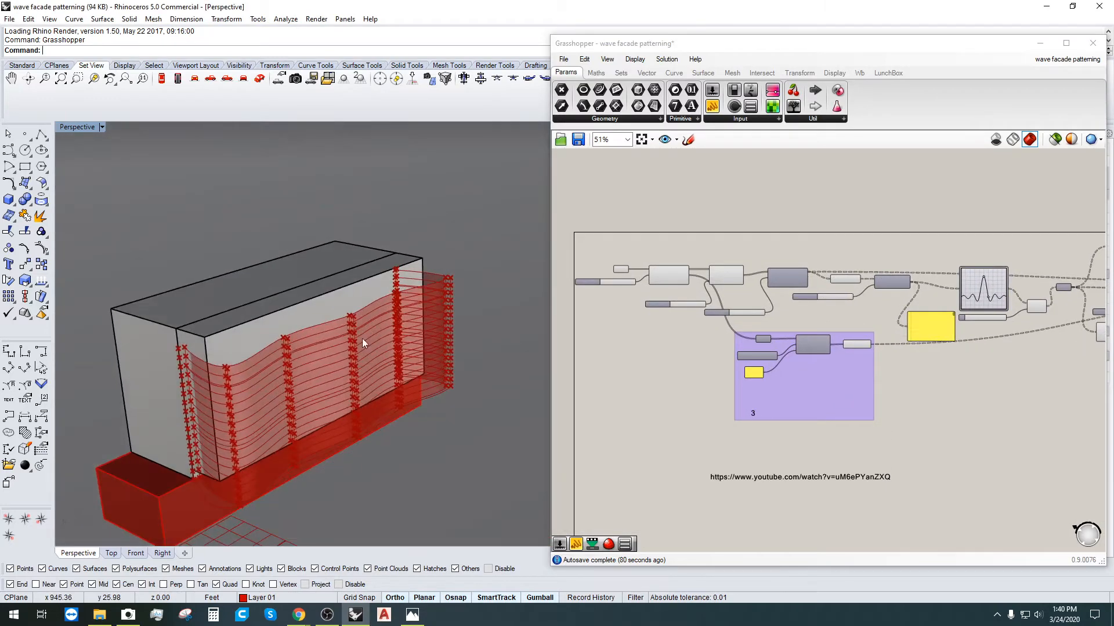
scroll(863, 320, up, 2)
scroll(863, 320, up, 2)
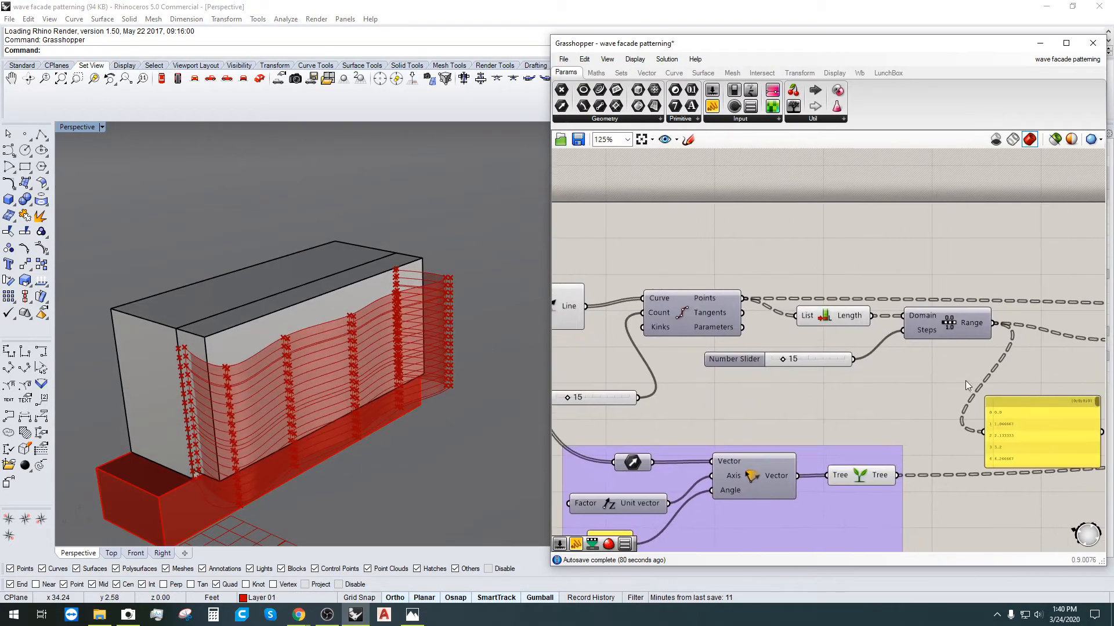
drag(965, 380, 803, 292)
drag(856, 318, 855, 326)
click(927, 236)
Step: Orbit the model through frontal, high and steep views along the facade
right_drag(459, 343, 409, 281)
right_drag(543, 305, 376, 590)
right_drag(344, 446, 454, 462)
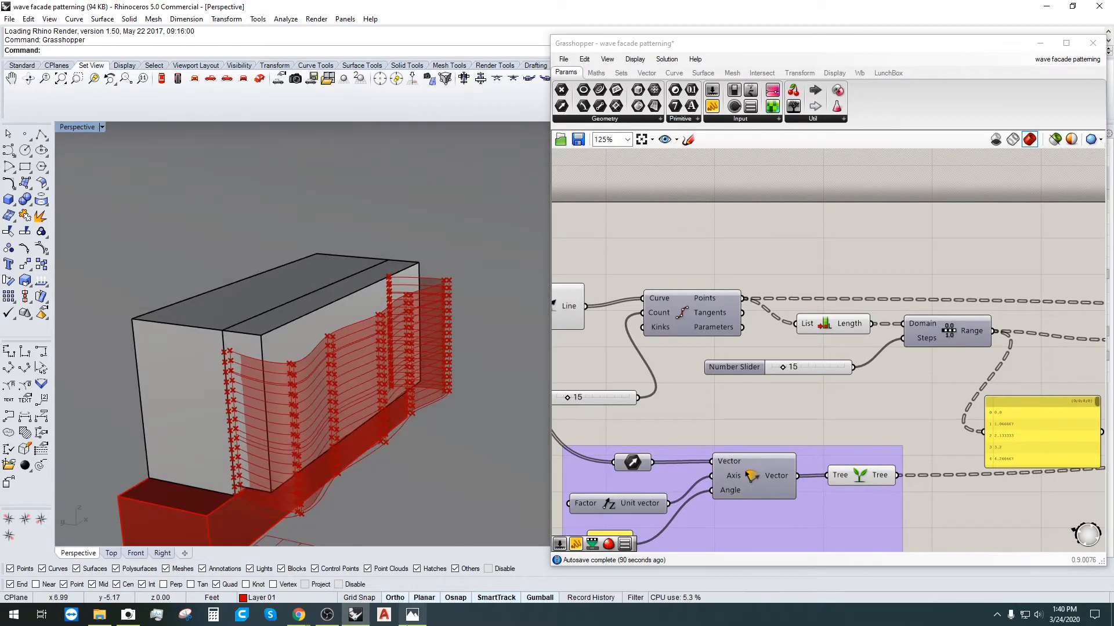
Step: View the wave facade reference photos in Photos, then return to Rhino
click(413, 615)
scroll(444, 464, down, 1)
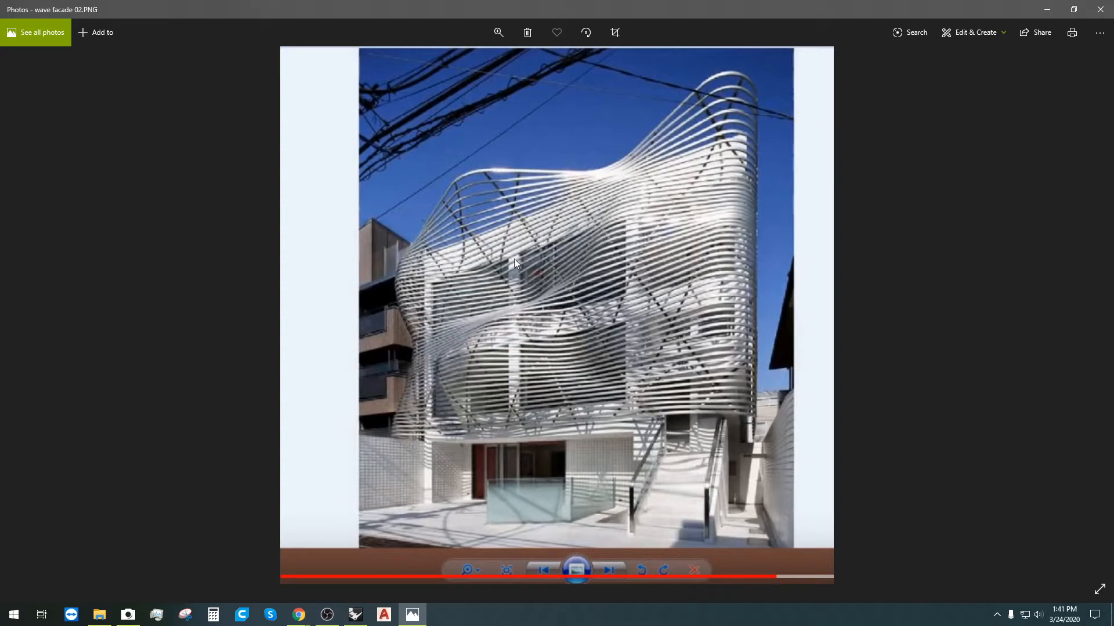
click(385, 618)
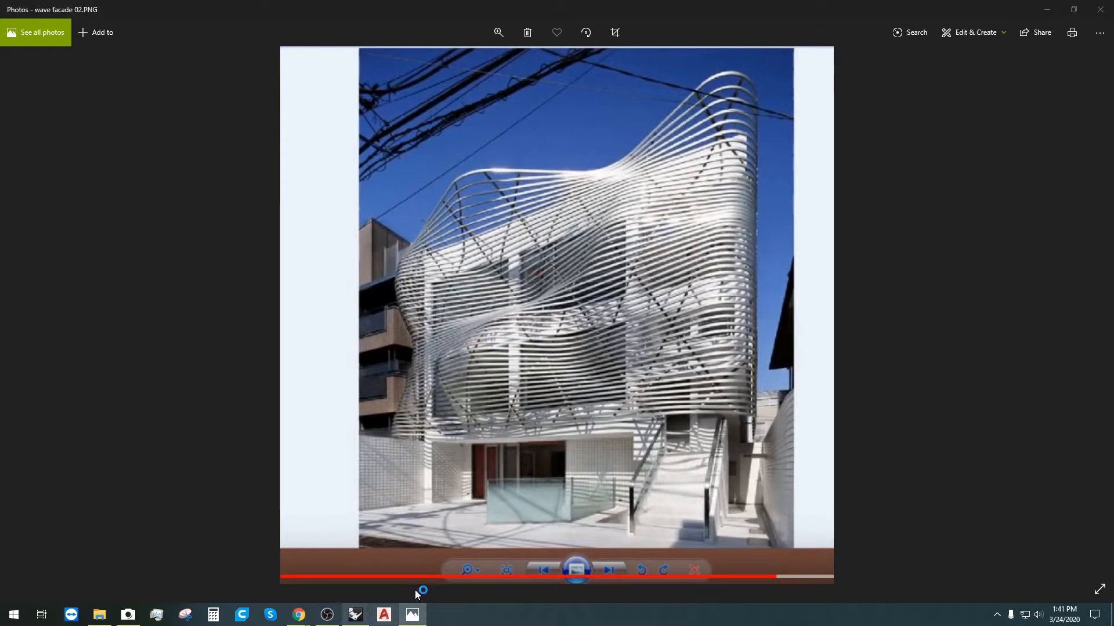
click(355, 616)
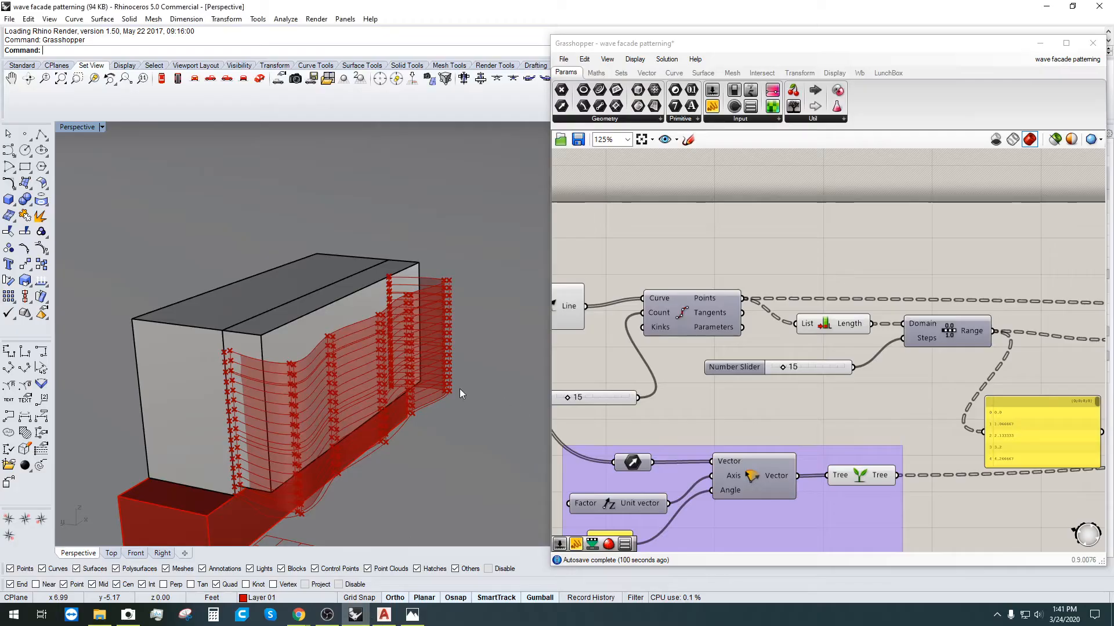
right_drag(451, 314, 447, 356)
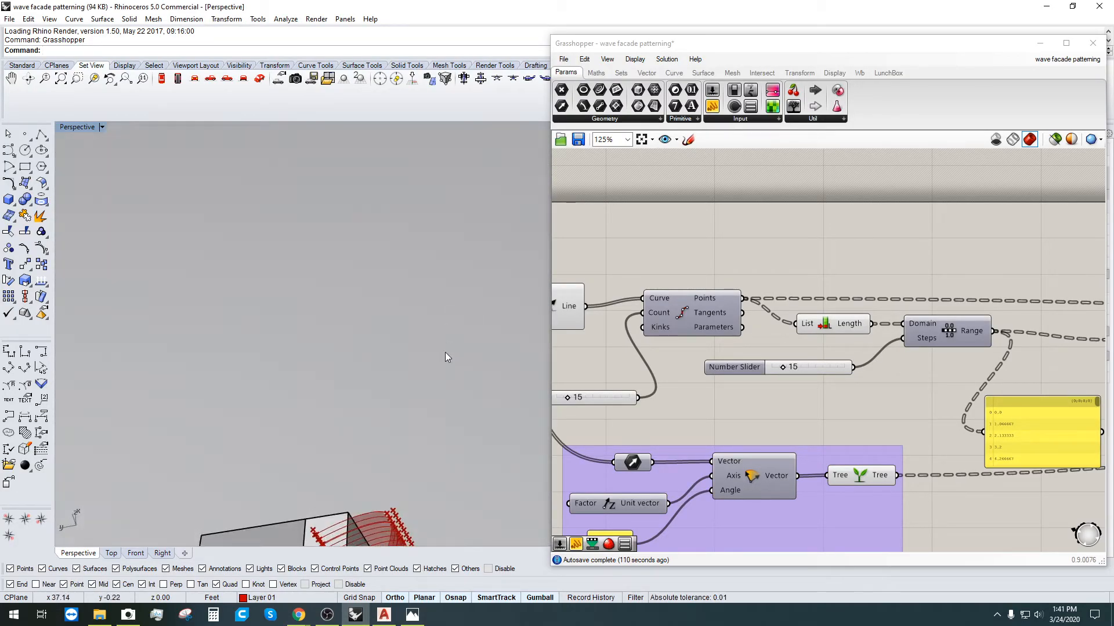
right_drag(422, 435, 454, 423)
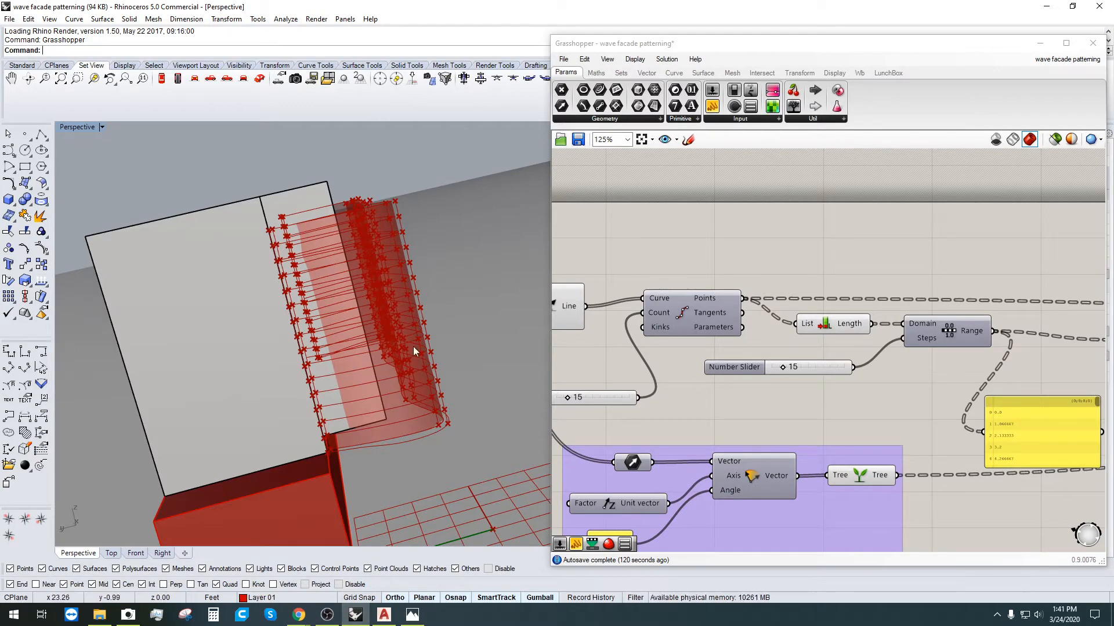
right_drag(441, 284, 433, 222)
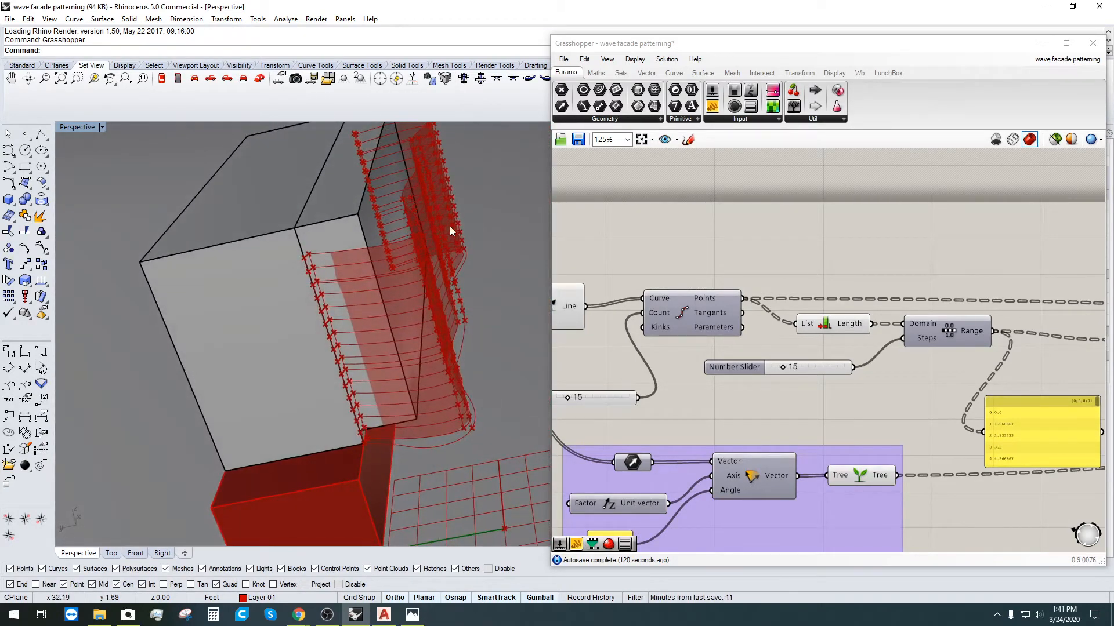
click(773, 242)
scroll(747, 302, down, 1)
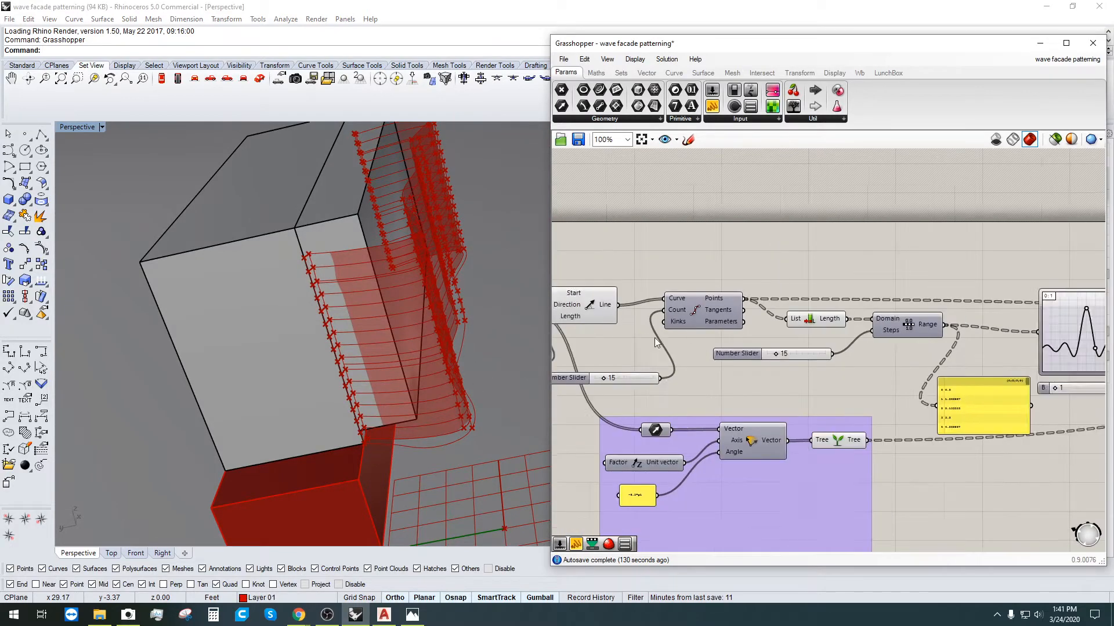
right_drag(654, 337, 801, 365)
click(614, 338)
click(732, 338)
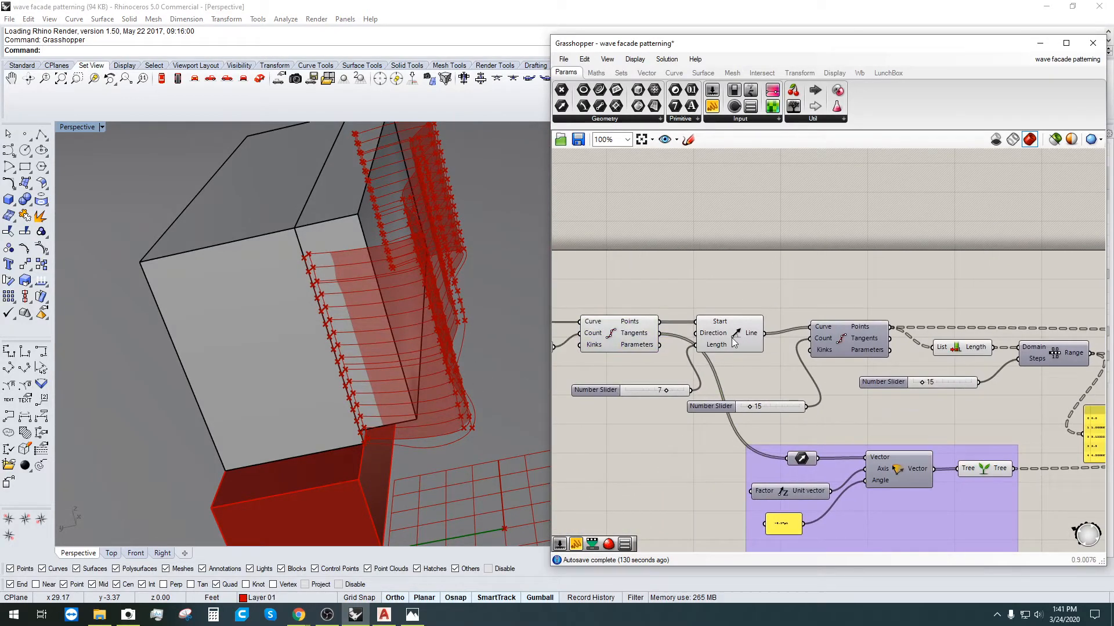
right_drag(377, 440, 377, 330)
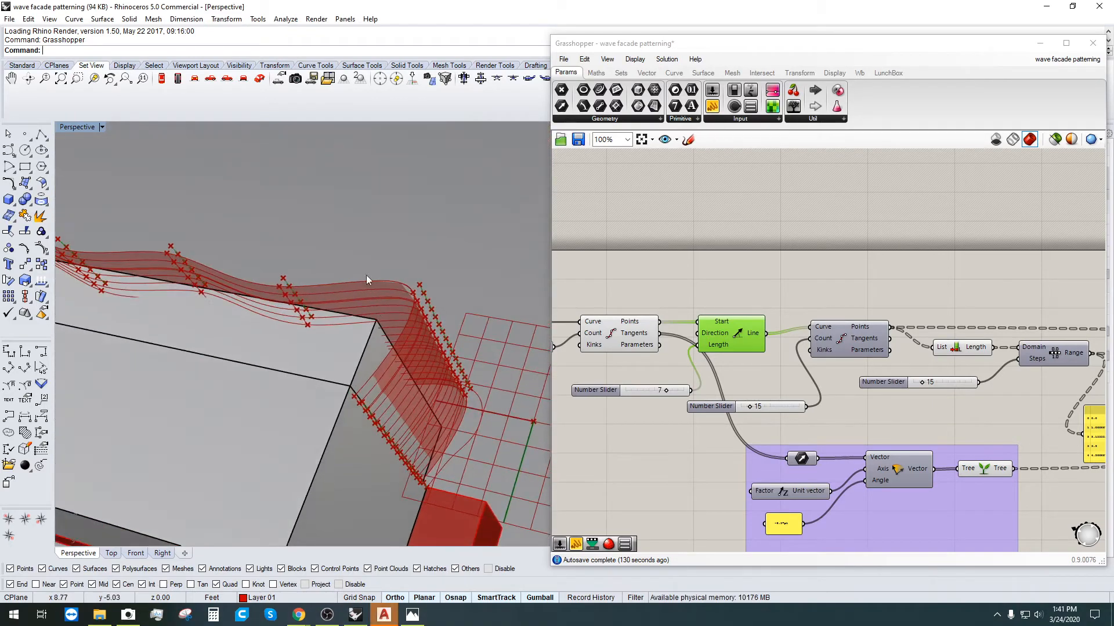
click(654, 246)
right_drag(591, 317, 750, 307)
click(770, 324)
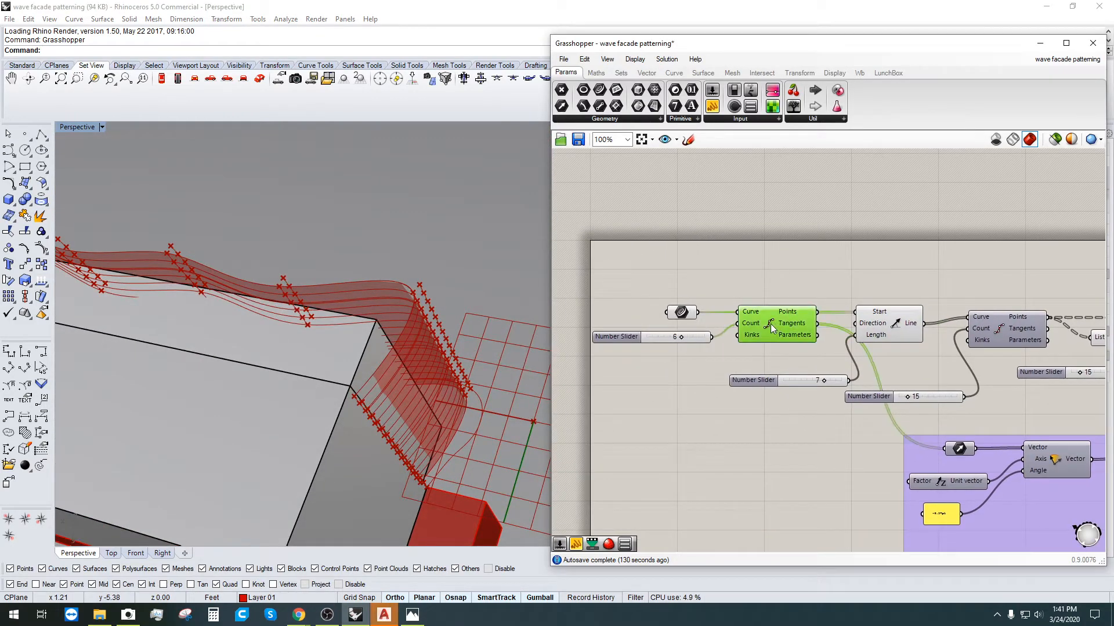
right_drag(493, 400, 366, 336)
right_drag(905, 264, 763, 235)
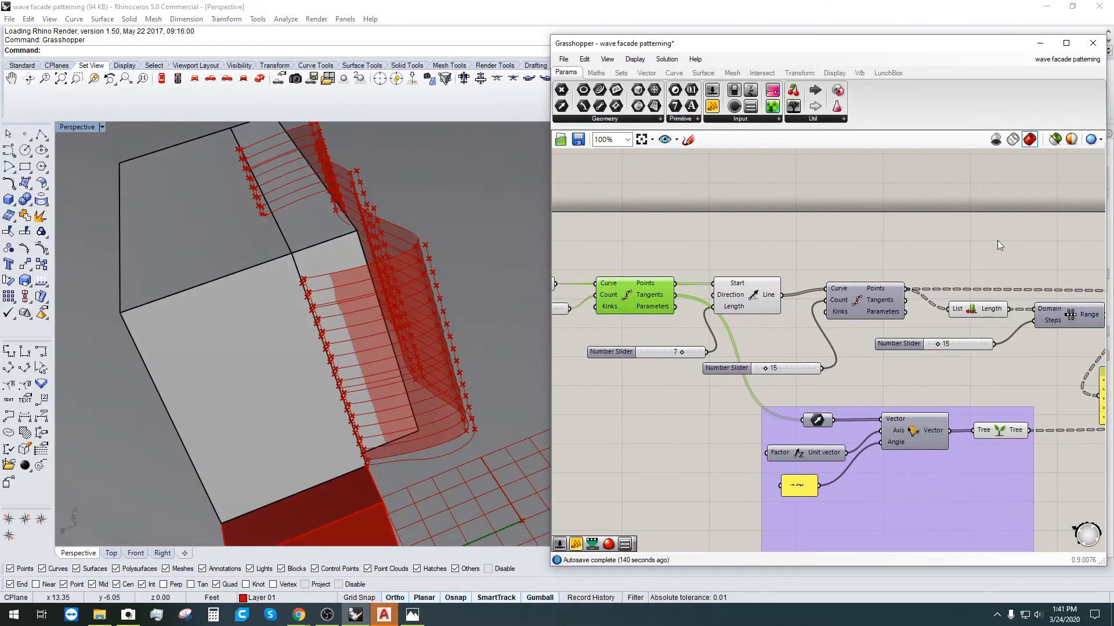
right_drag(977, 303, 756, 296)
click(758, 300)
click(916, 236)
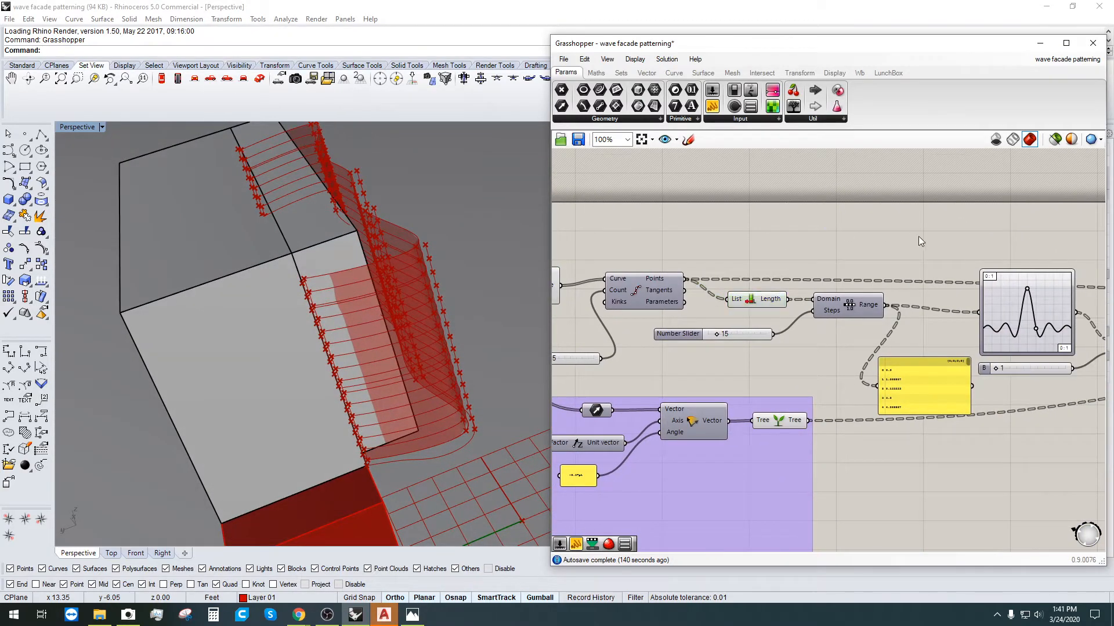
scroll(917, 237, down, 2)
right_drag(963, 308, 645, 303)
right_drag(647, 392, 839, 360)
click(706, 319)
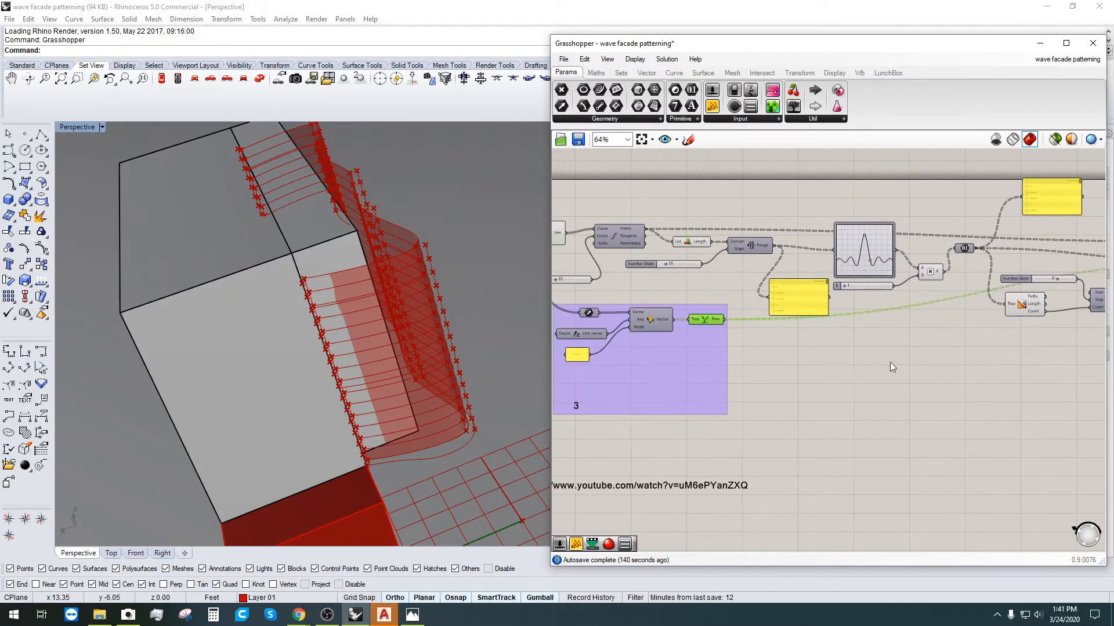
click(837, 355)
right_drag(1045, 347, 781, 402)
click(808, 315)
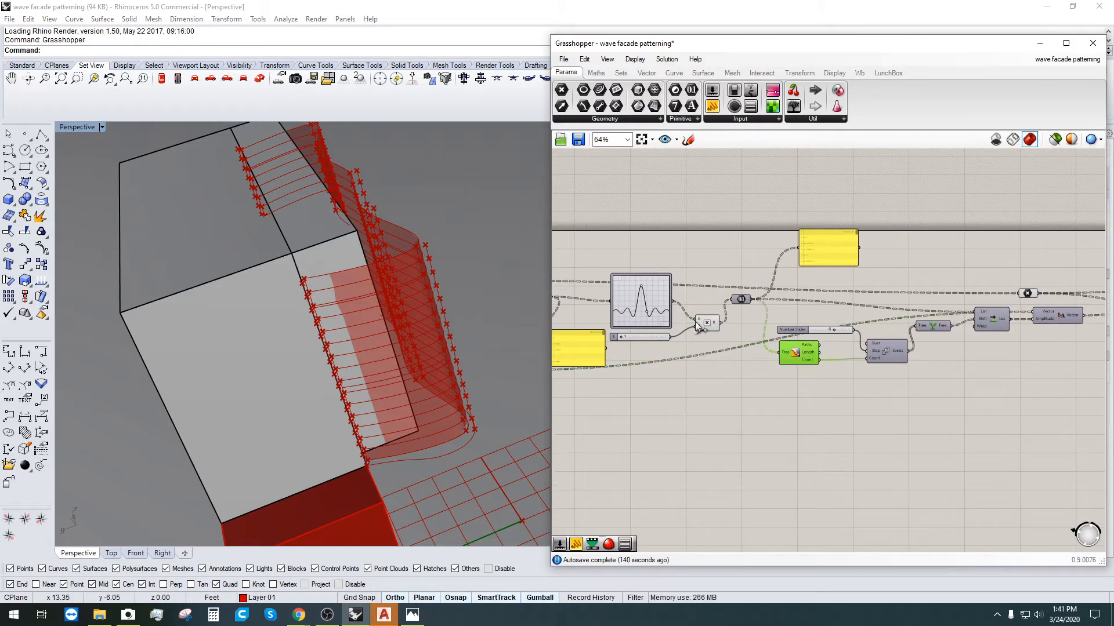
click(795, 447)
right_drag(994, 447, 775, 444)
right_drag(928, 340, 723, 355)
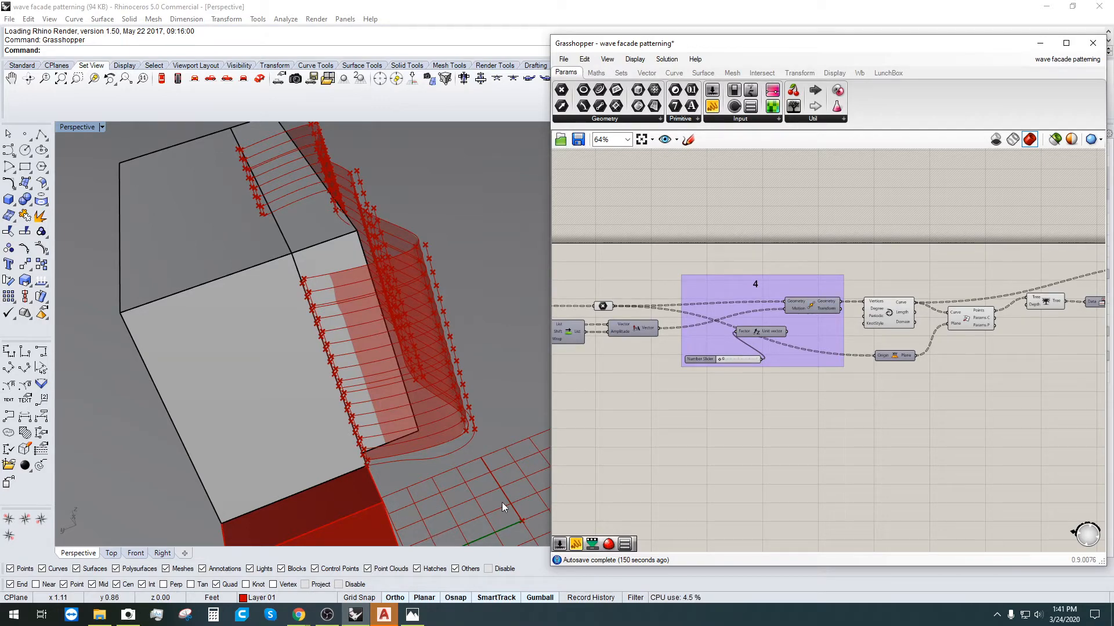
scroll(502, 502, down, 2)
scroll(1032, 372, down, 2)
right_drag(1068, 375, 732, 373)
scroll(847, 327, up, 4)
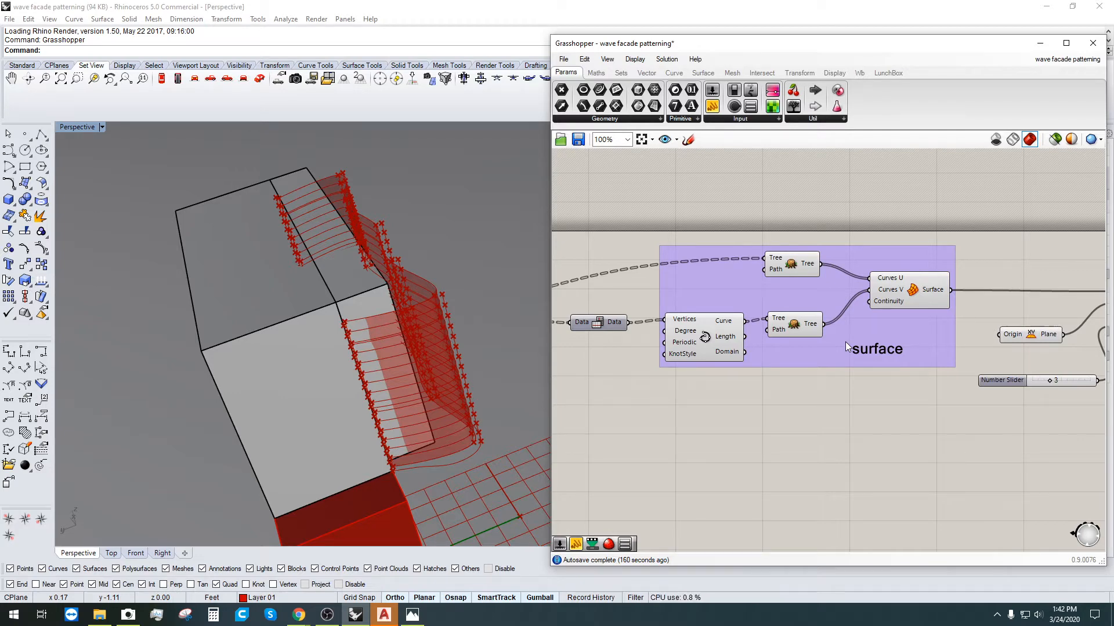
click(701, 332)
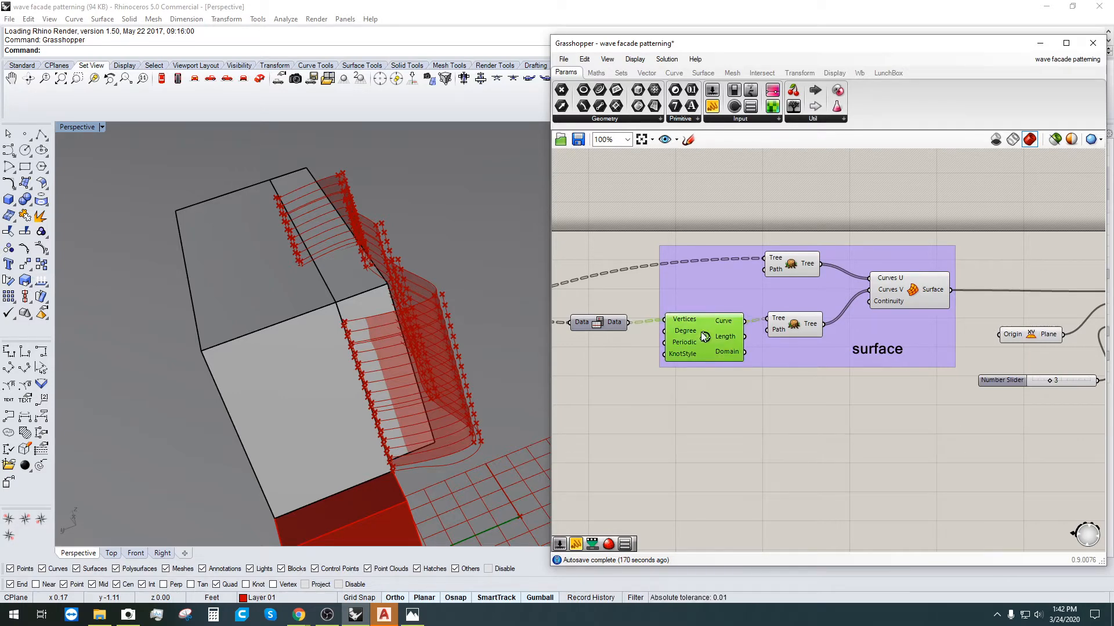
right_drag(424, 372, 527, 416)
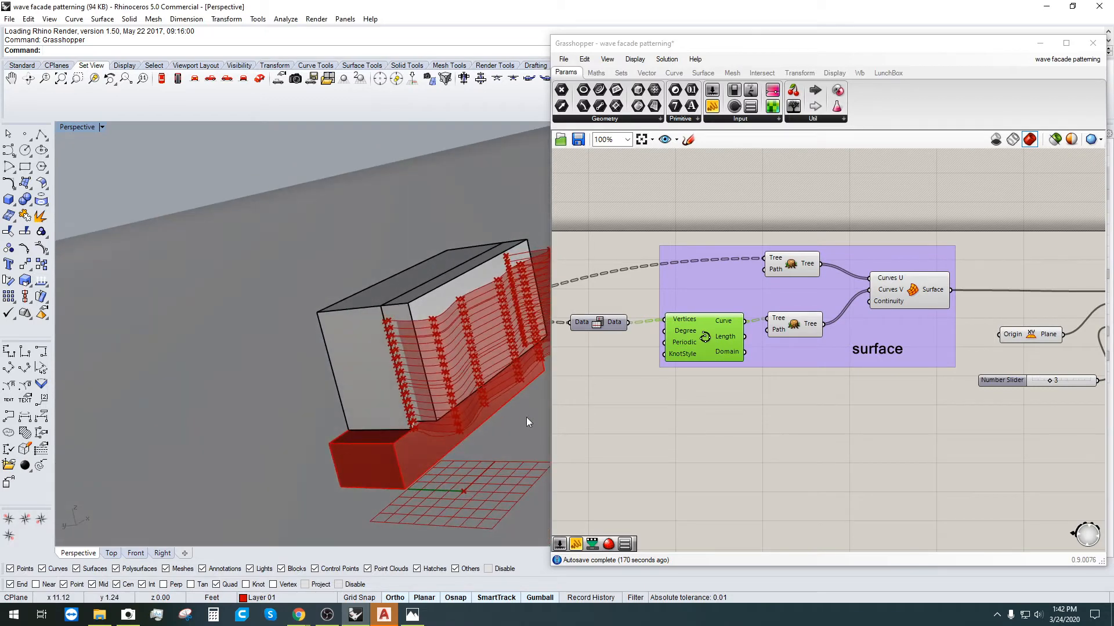
click(78, 126)
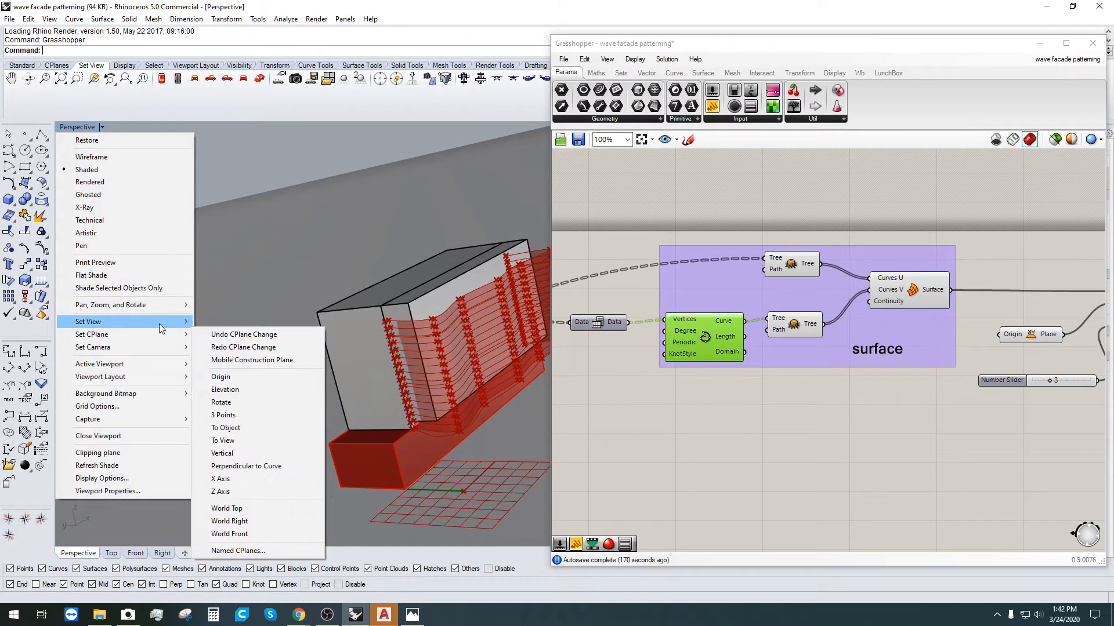
mouse_move(159, 322)
click(227, 412)
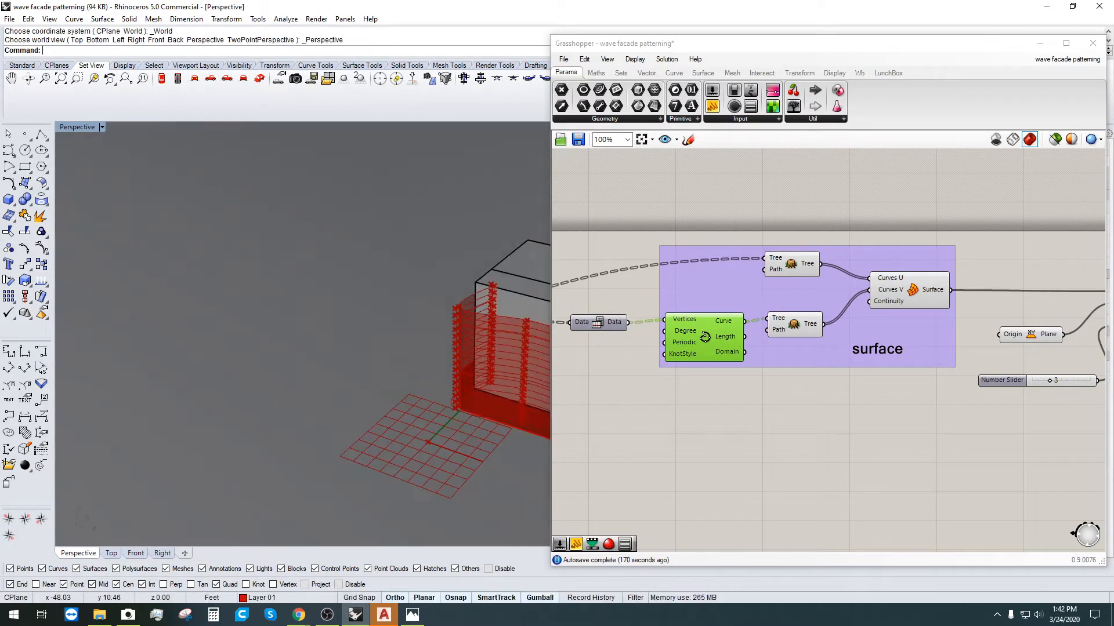
click(674, 412)
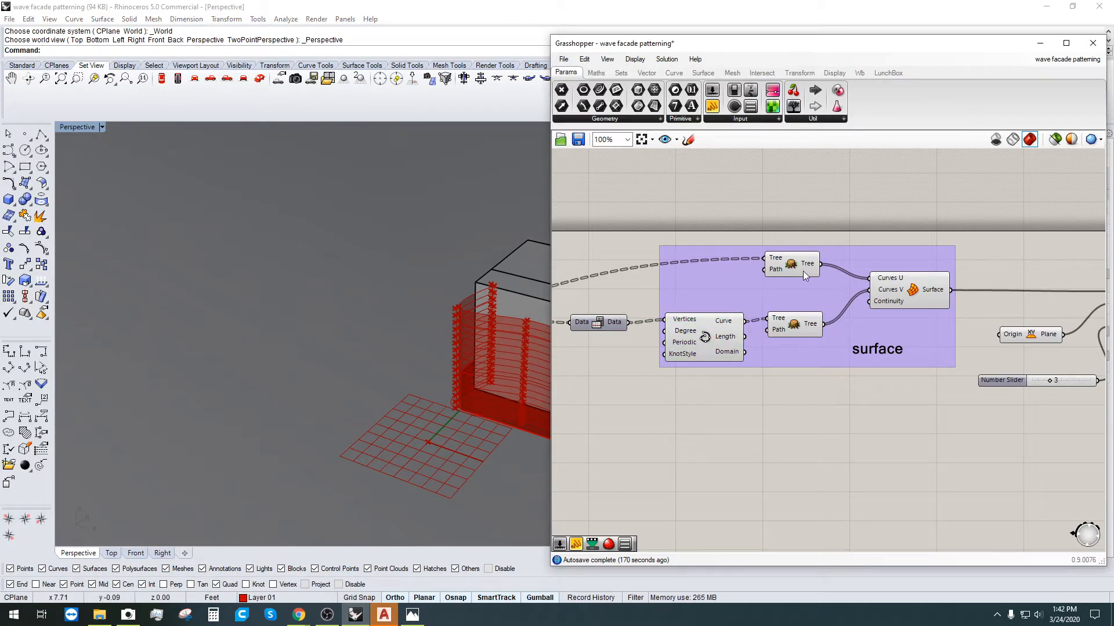
mouse_move(805, 269)
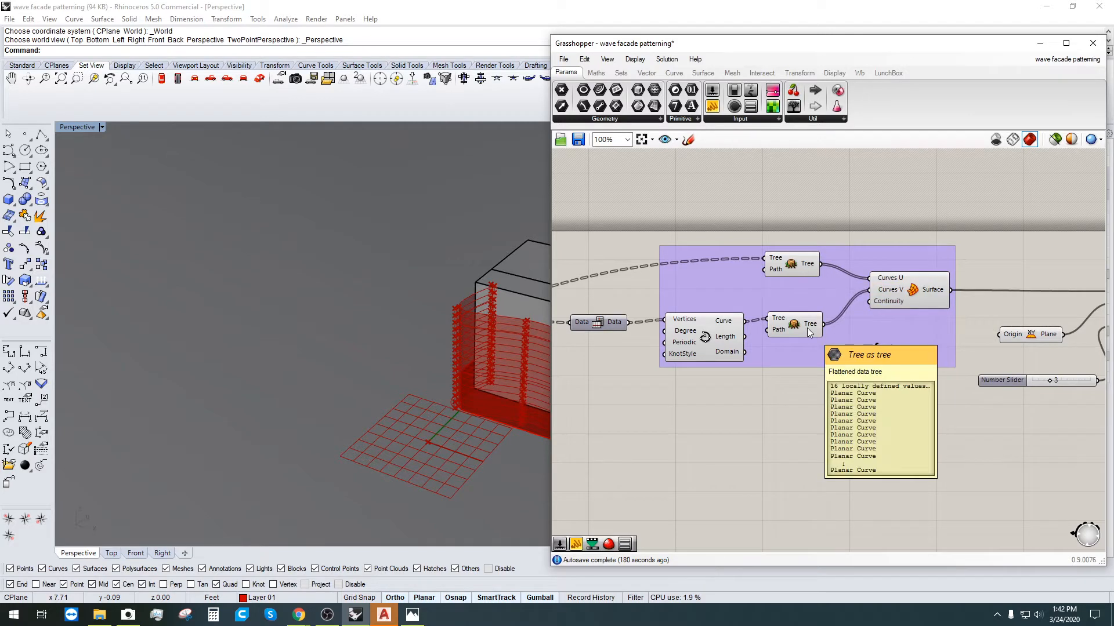
mouse_move(771, 316)
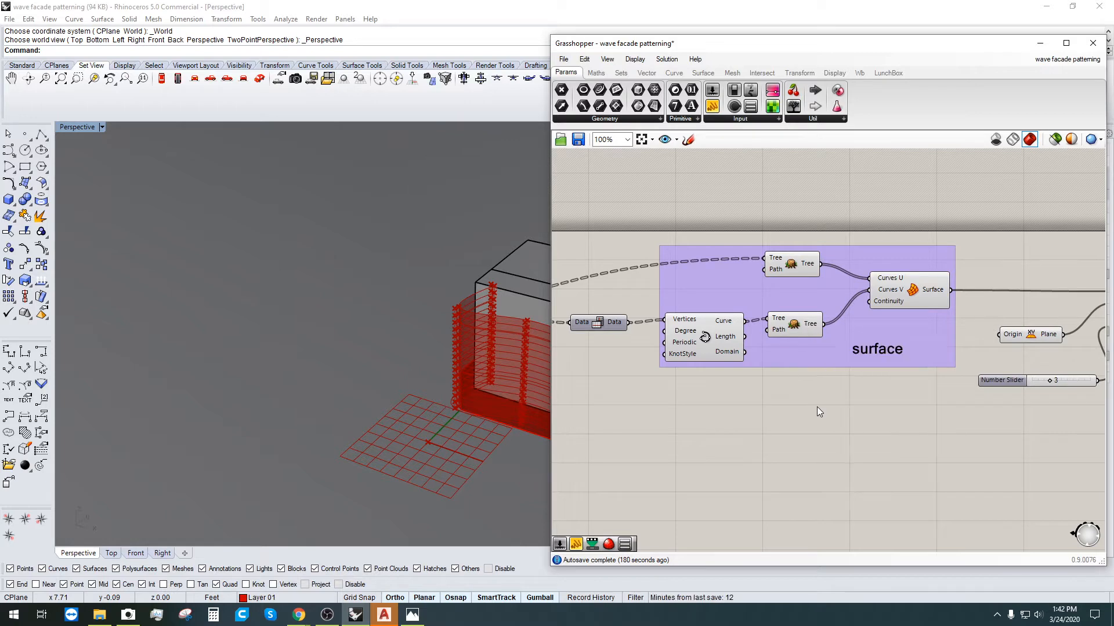
right_drag(788, 241, 794, 313)
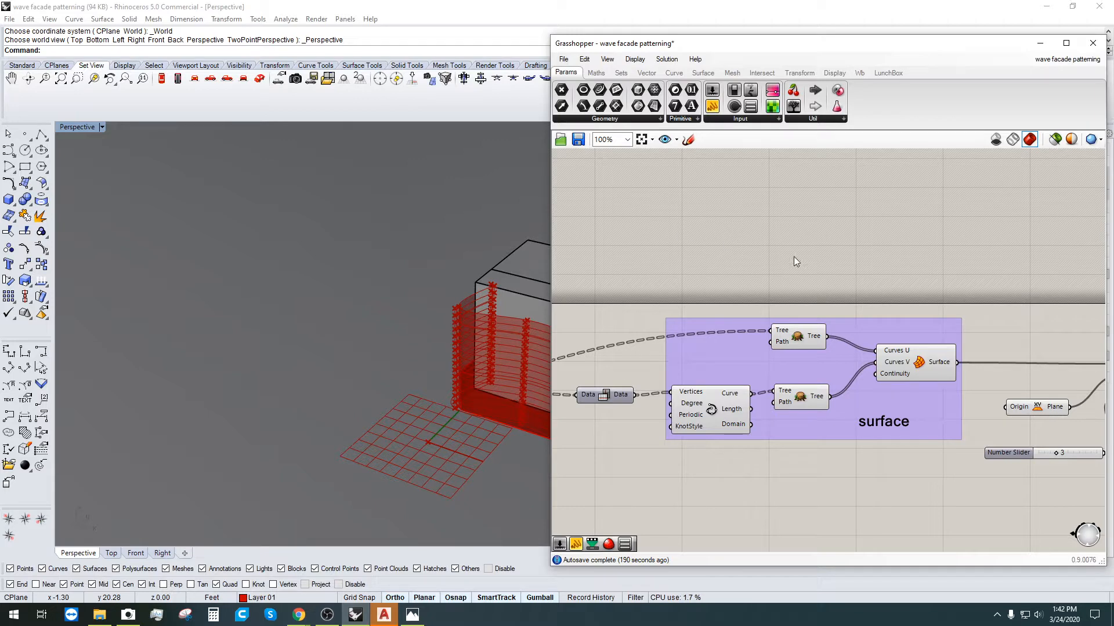
scroll(787, 265, down, 3)
scroll(852, 270, up, 3)
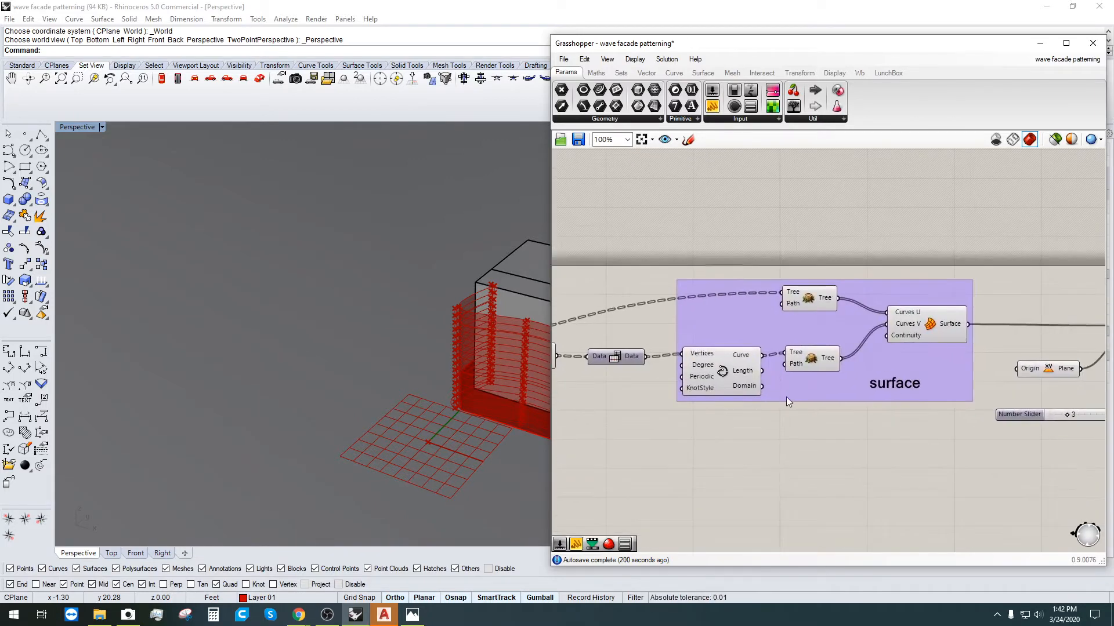
right_drag(785, 397, 856, 384)
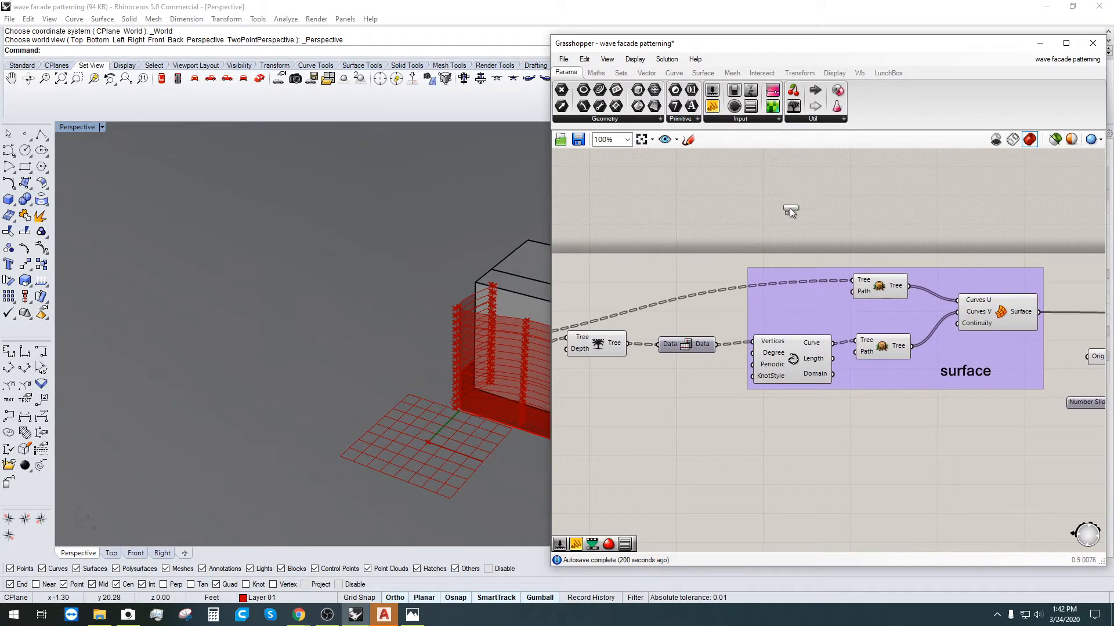
Step: Place a new panel on the canvas and position it above the surface group
click(773, 196)
right_drag(770, 192, 789, 236)
click(780, 242)
right_drag(697, 262, 761, 264)
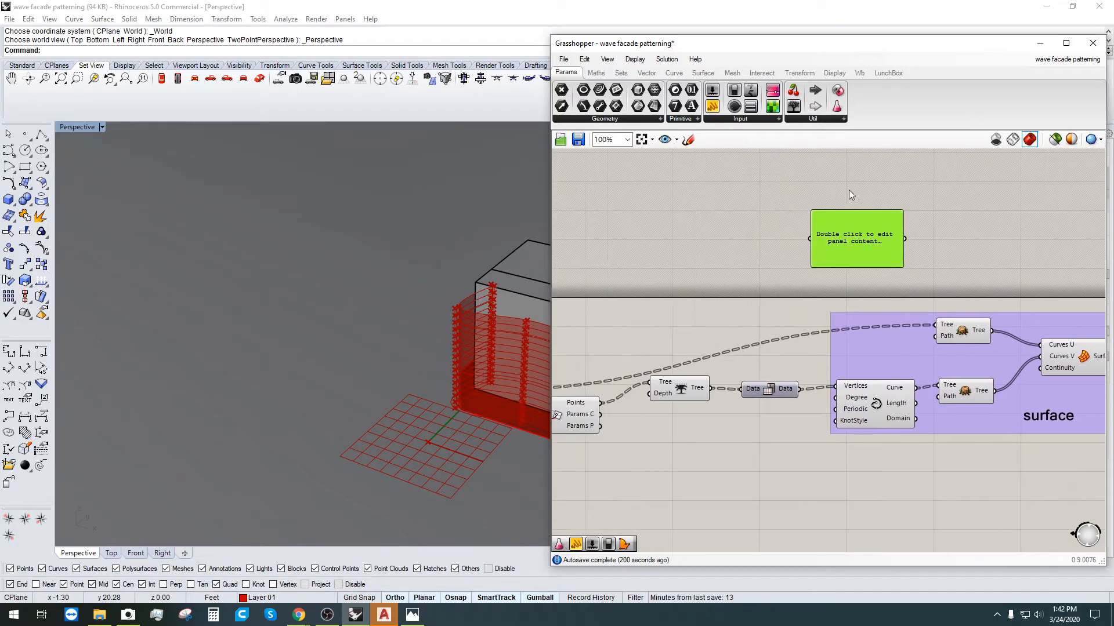
right_drag(869, 331, 729, 345)
drag(739, 250, 851, 274)
scroll(837, 346, up, 1)
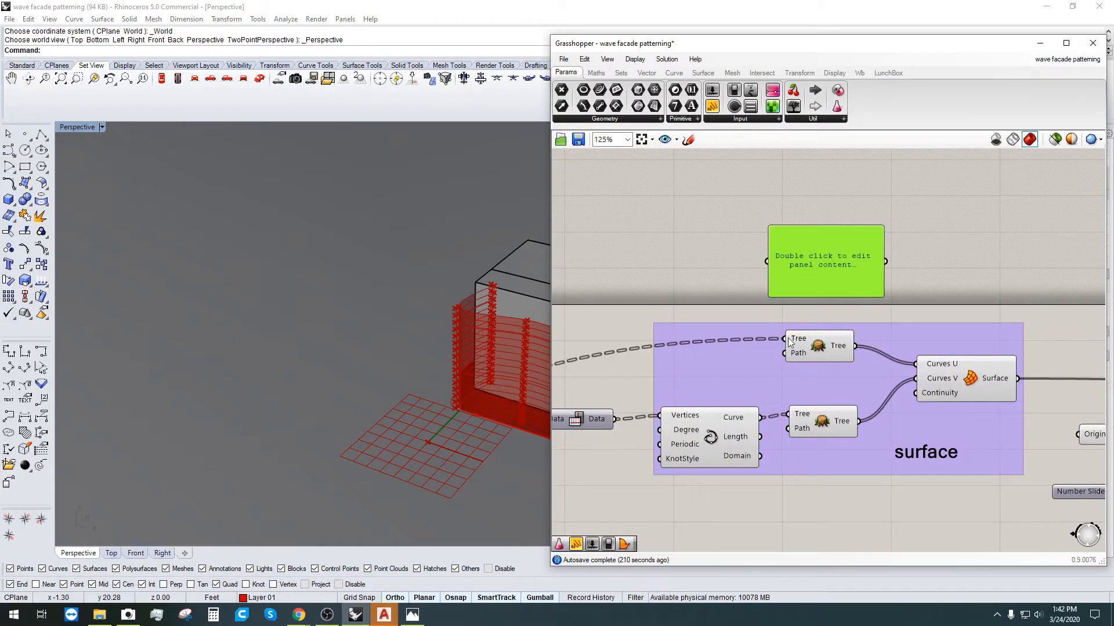
scroll(704, 348, down, 1)
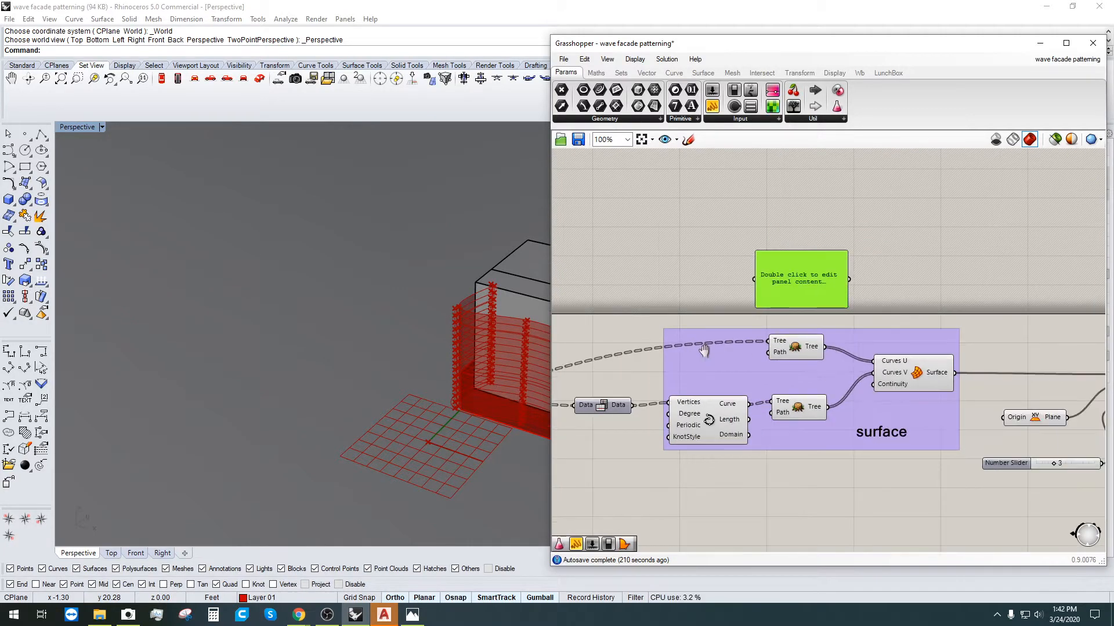
right_drag(704, 350, 869, 368)
drag(958, 304, 869, 254)
scroll(933, 353, down, 1)
right_drag(929, 358, 997, 337)
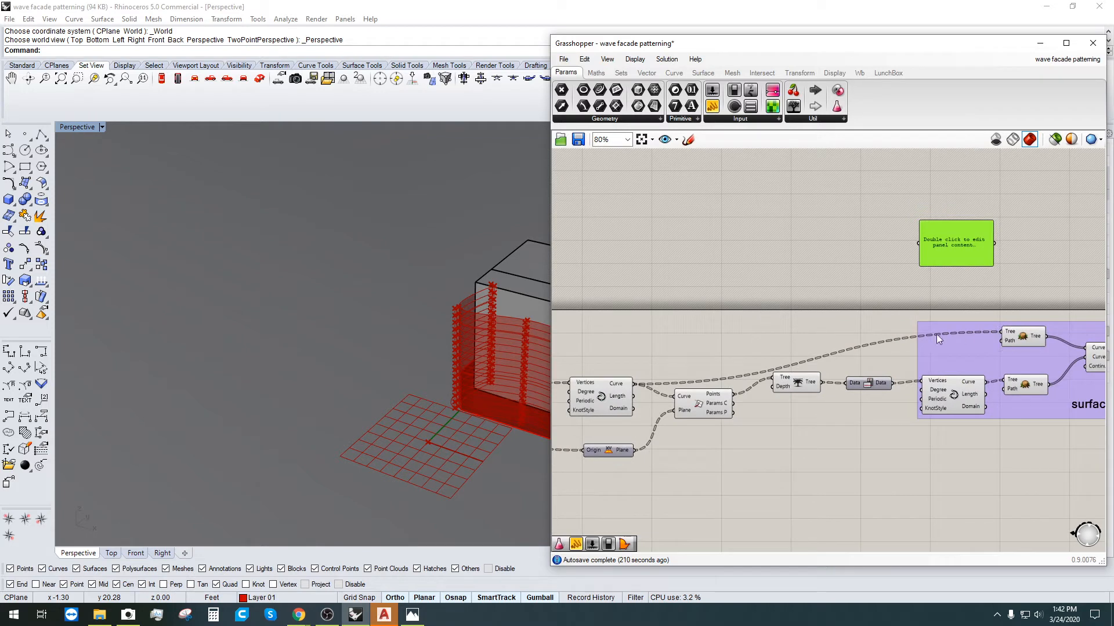
Step: Wire the Interpolate Curve output into the panel and shorten it to fit the curve list
click(613, 393)
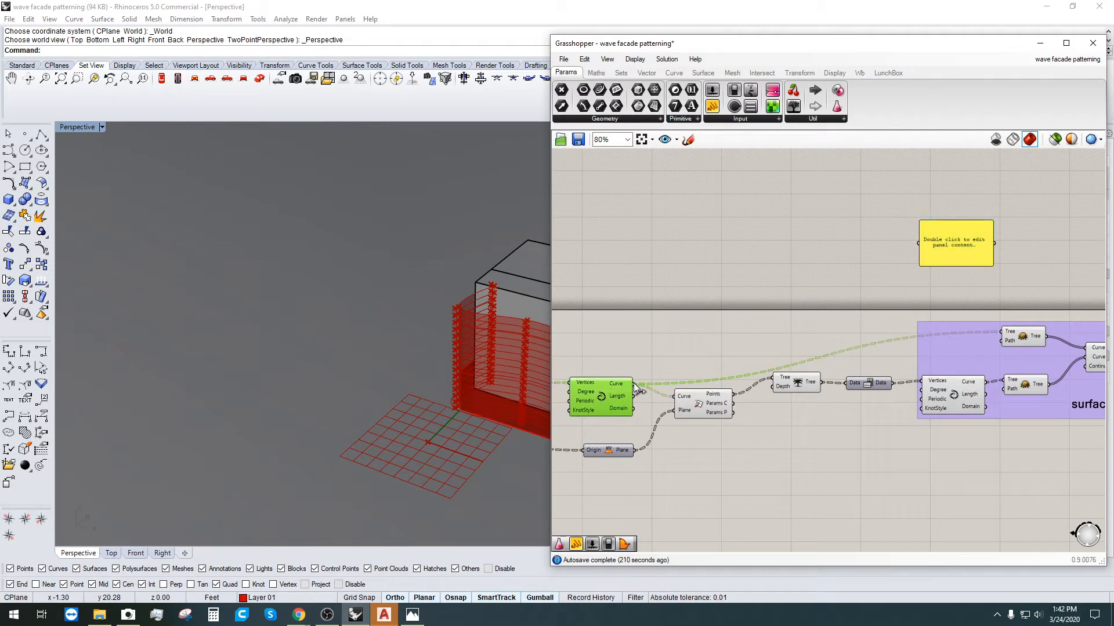
drag(633, 383, 927, 243)
drag(927, 244, 727, 330)
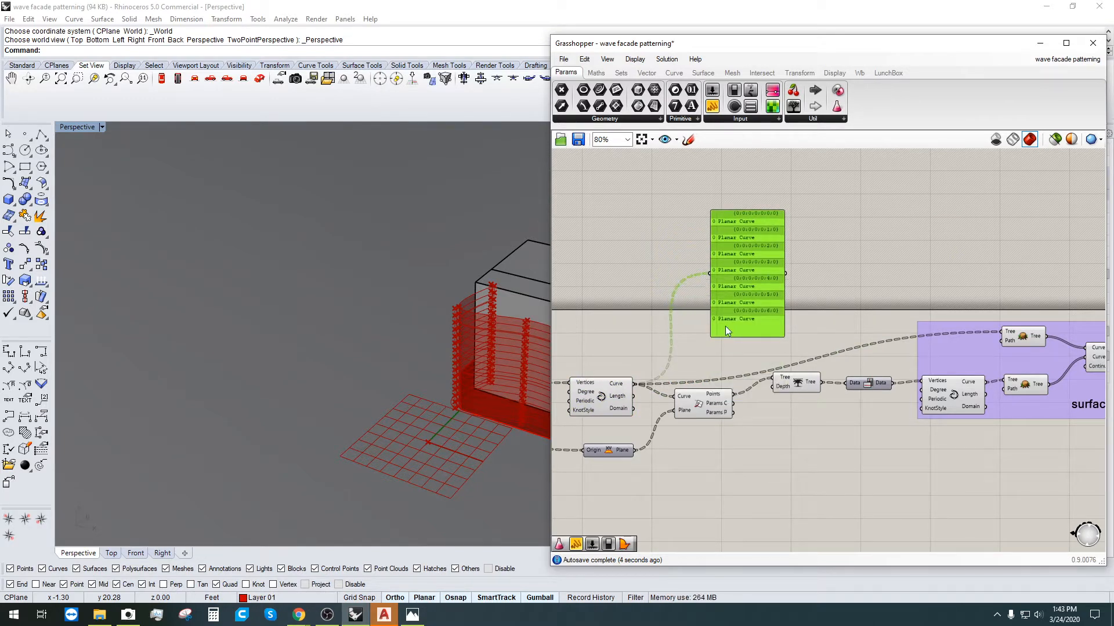
drag(749, 224, 746, 196)
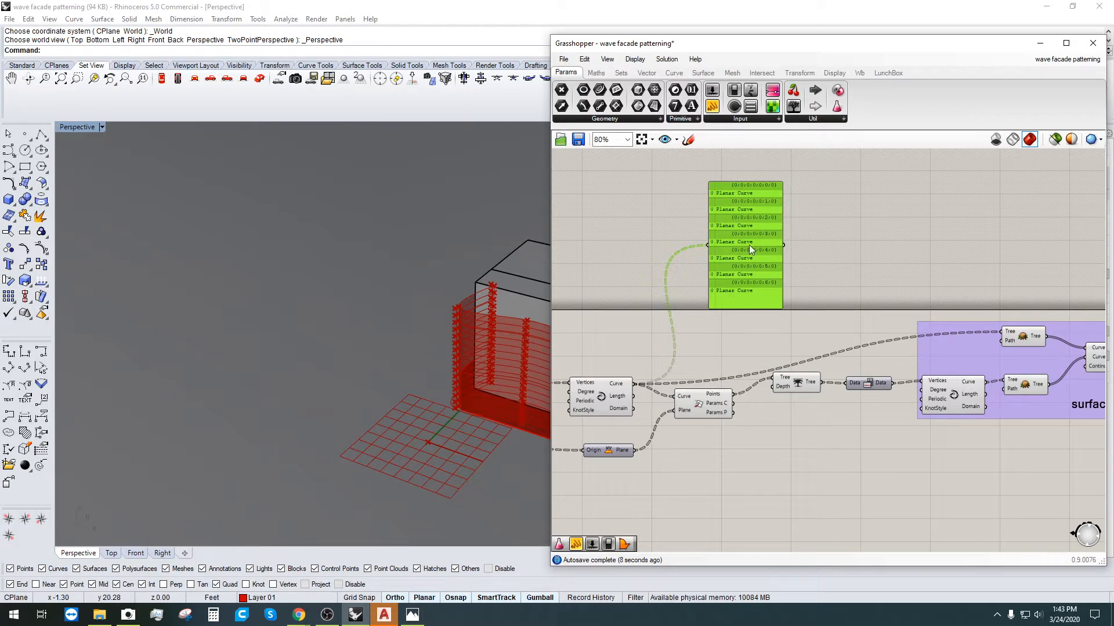
drag(749, 245, 726, 237)
Step: Reposition the curve data panel above the surface group
right_drag(829, 238, 612, 280)
click(778, 270)
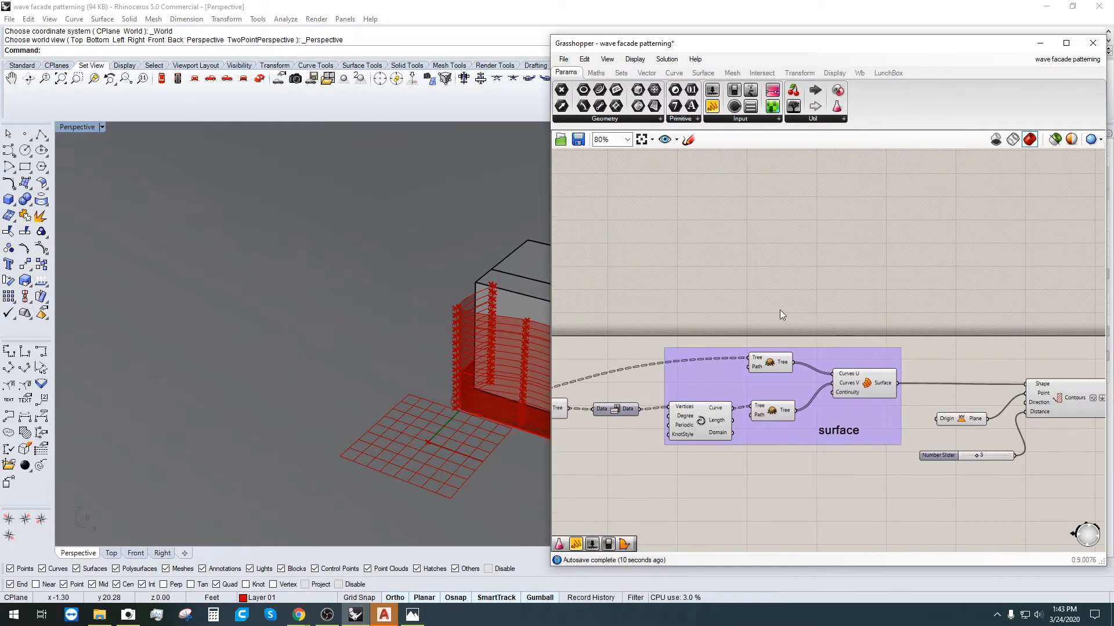
scroll(812, 293, down, 3)
right_drag(775, 293, 827, 296)
drag(699, 273, 809, 247)
scroll(882, 303, up, 3)
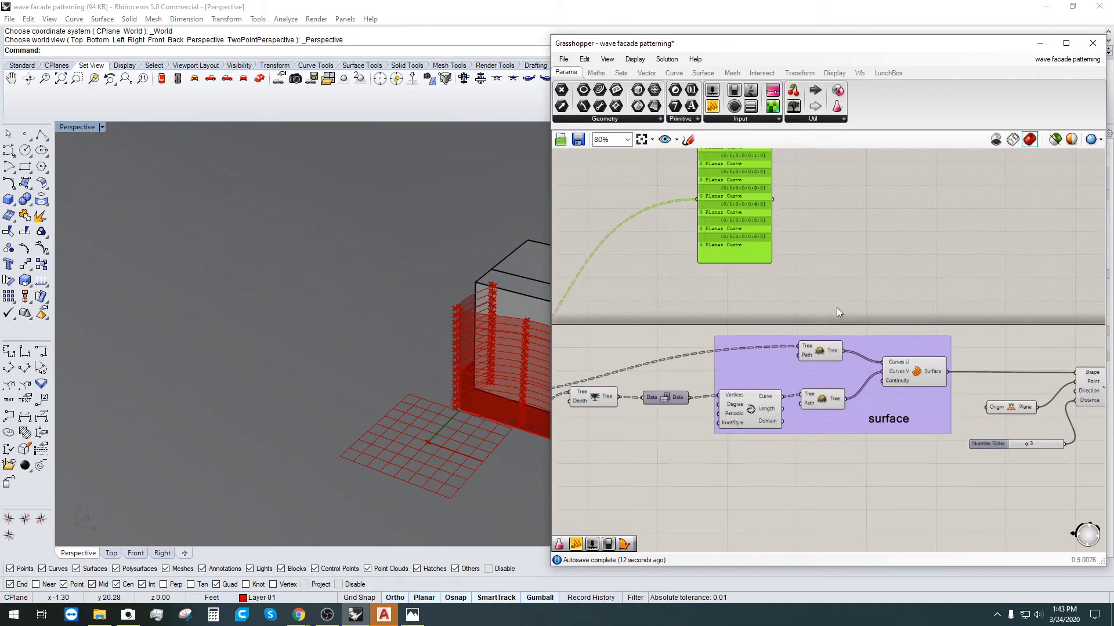
click(837, 309)
scroll(809, 355, up, 3)
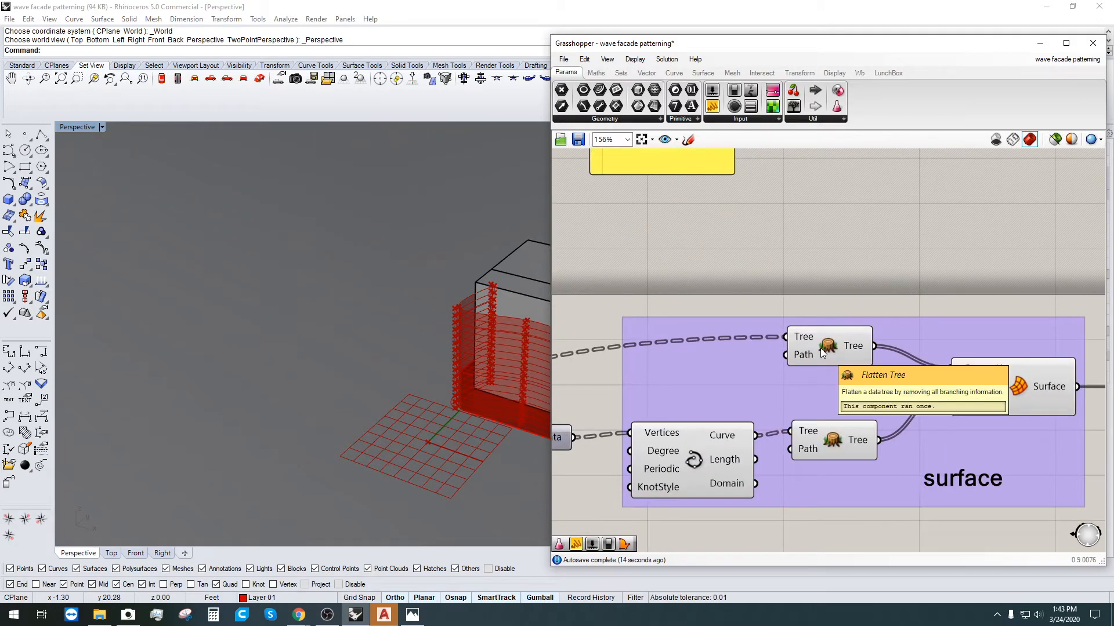
scroll(820, 348, down, 2)
right_drag(826, 275, 801, 394)
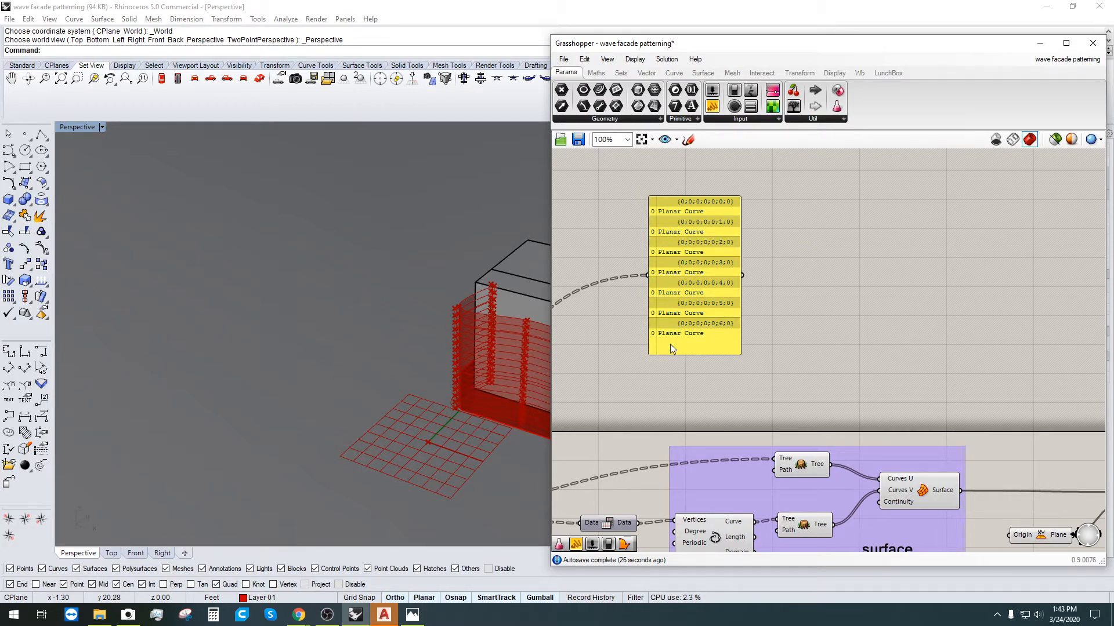
drag(667, 272, 700, 276)
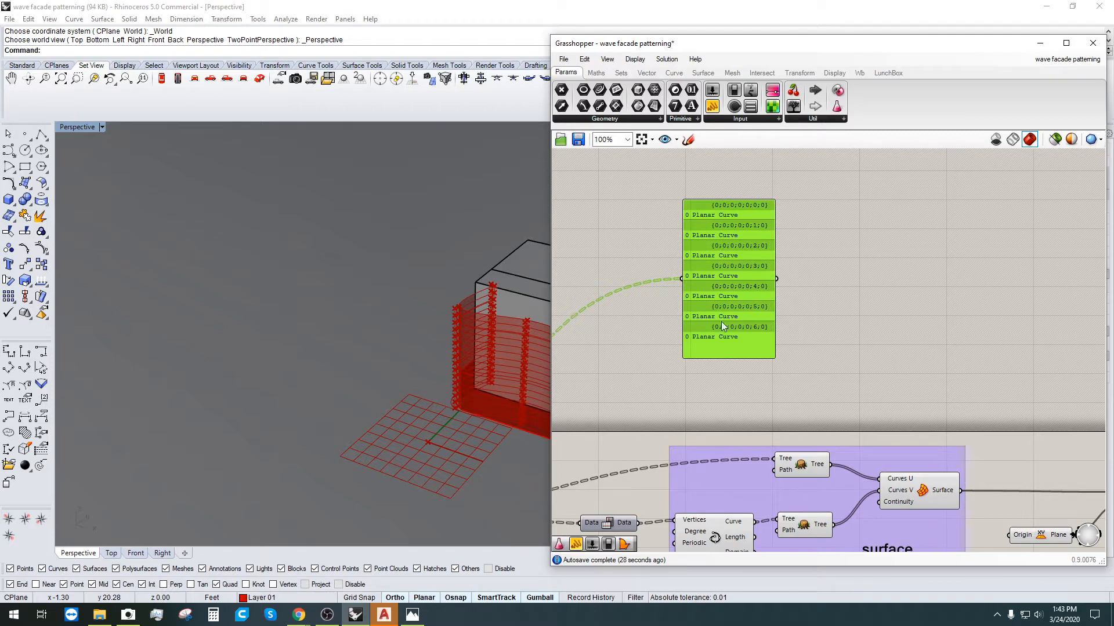
click(659, 380)
Step: Pan across the definition to bring the upstream components into view
right_drag(687, 380, 876, 330)
scroll(796, 354, down, 1)
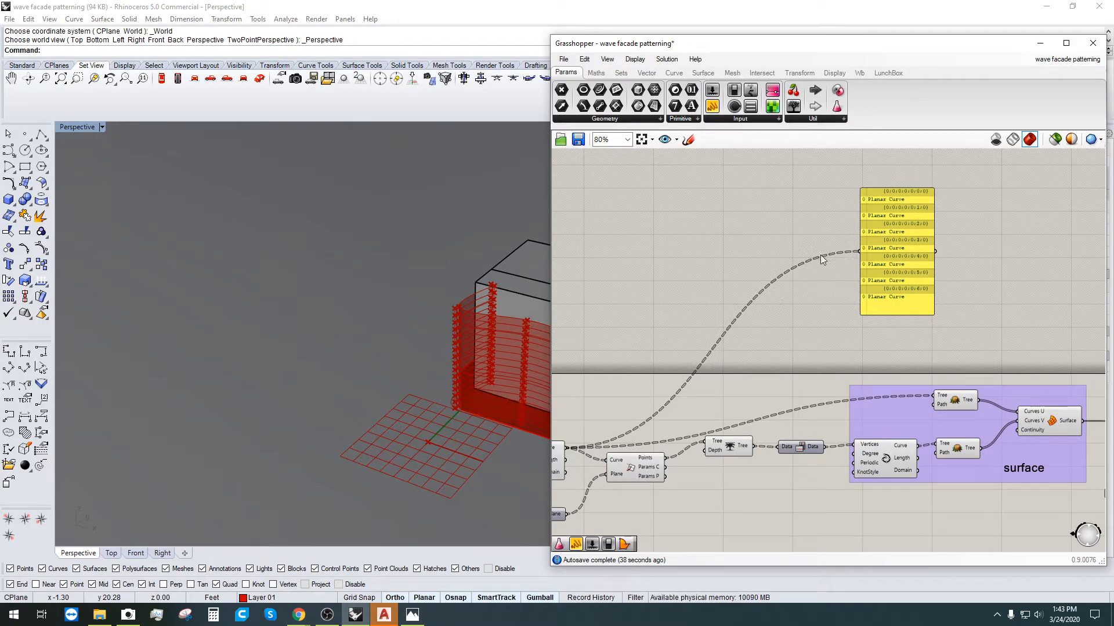
scroll(939, 379, up, 2)
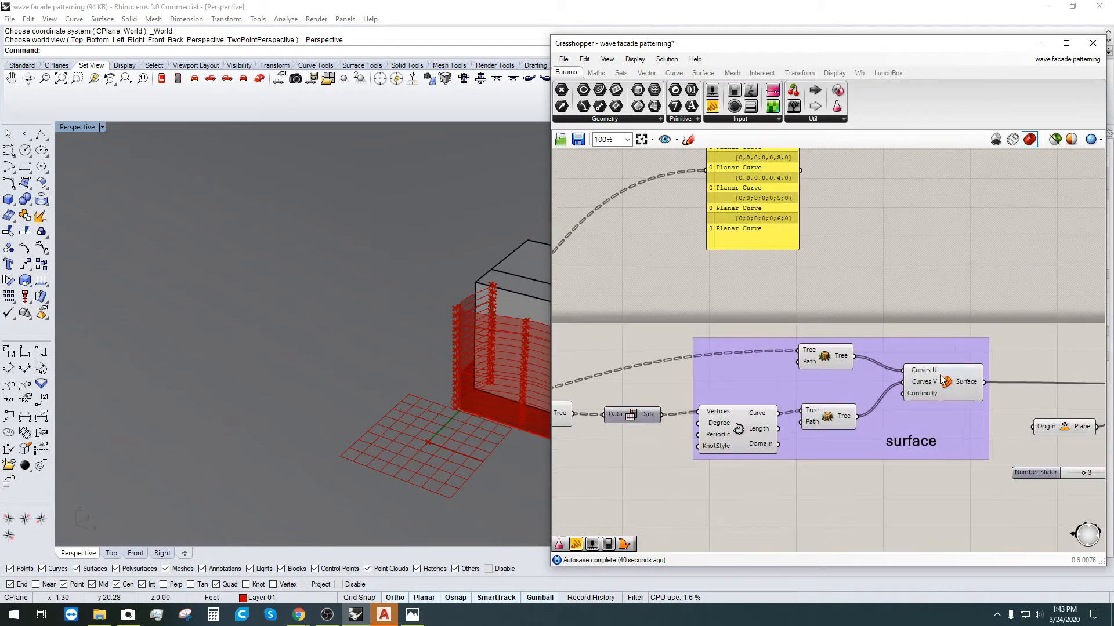
scroll(871, 363, up, 1)
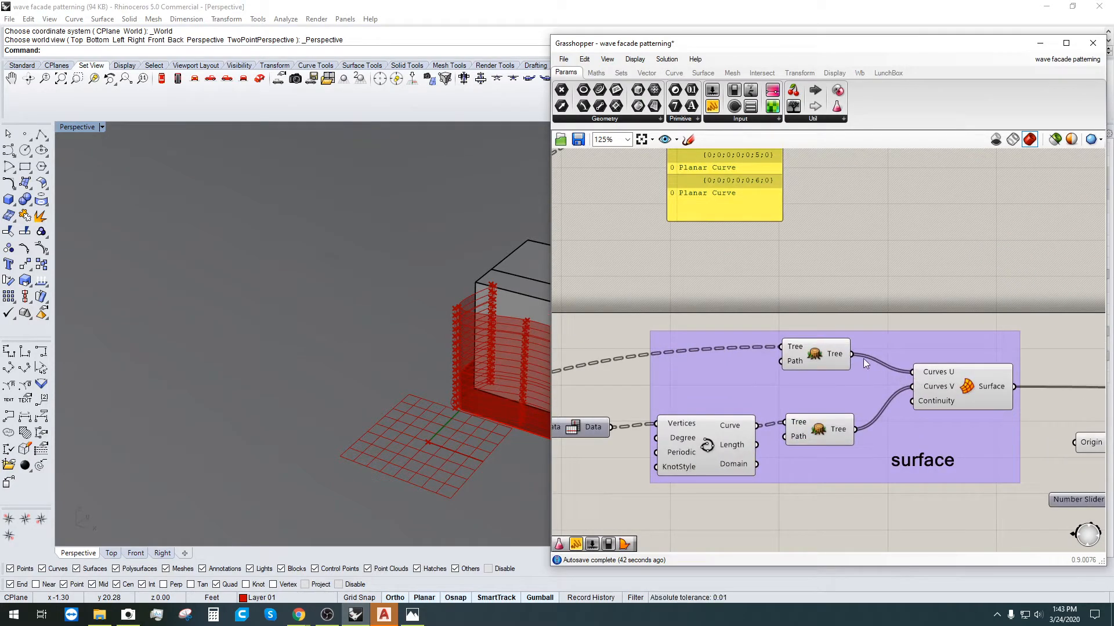
right_drag(1050, 396, 924, 378)
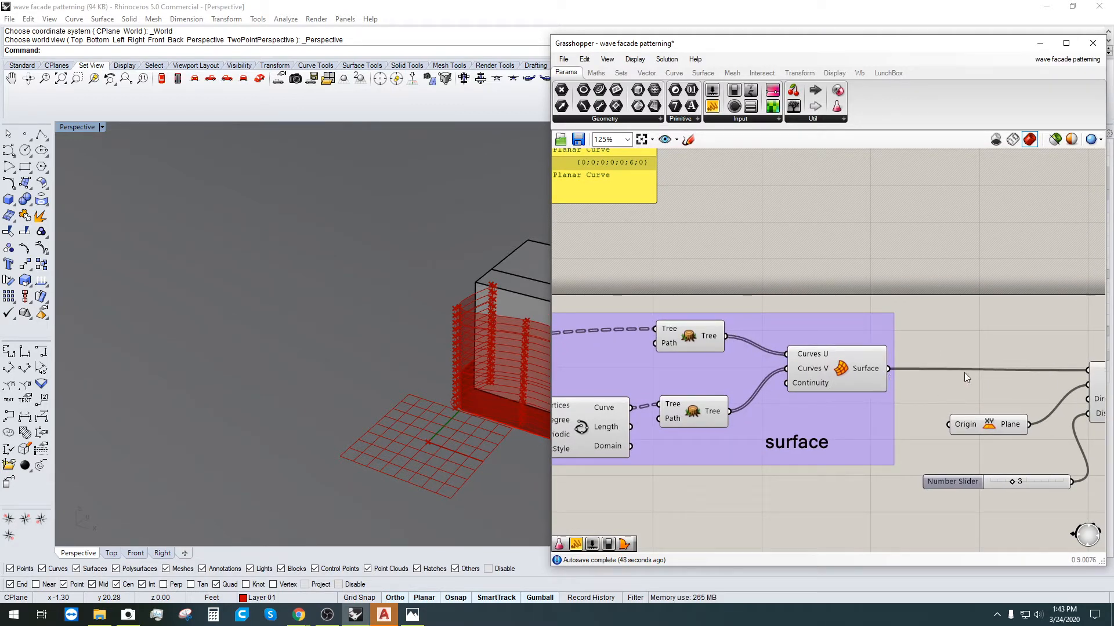
scroll(1021, 347, down, 1)
right_drag(778, 358, 845, 460)
scroll(716, 415, down, 1)
right_drag(716, 415, 806, 404)
right_drag(569, 458, 683, 408)
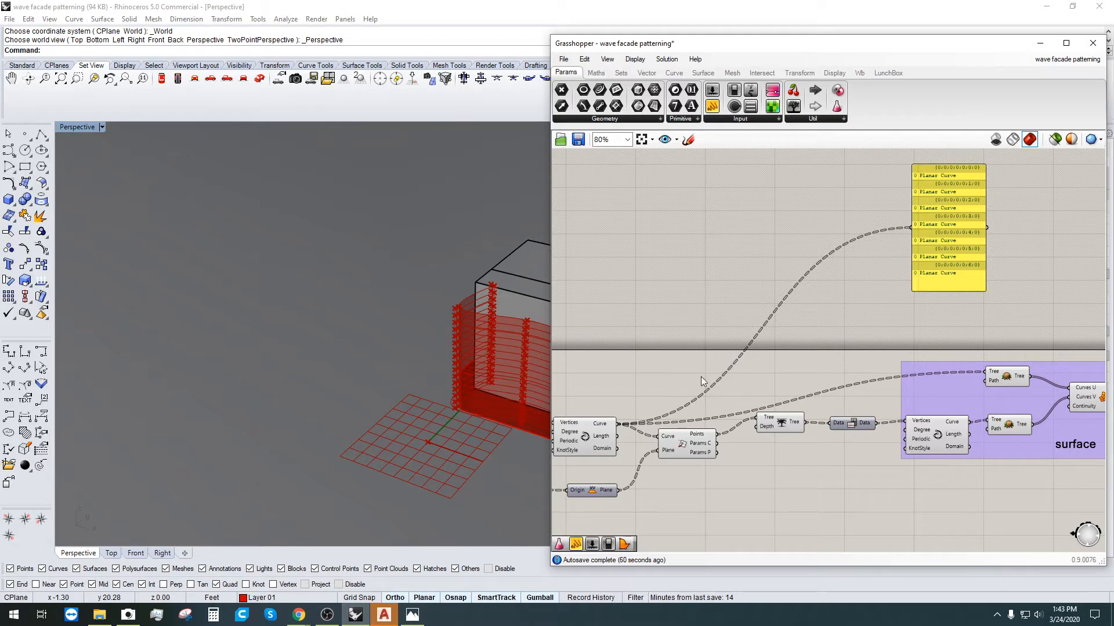
Step: Add a panel wired to the upper Flatten Tree output, lengthened to show all seven curves
right_drag(1046, 236, 910, 289)
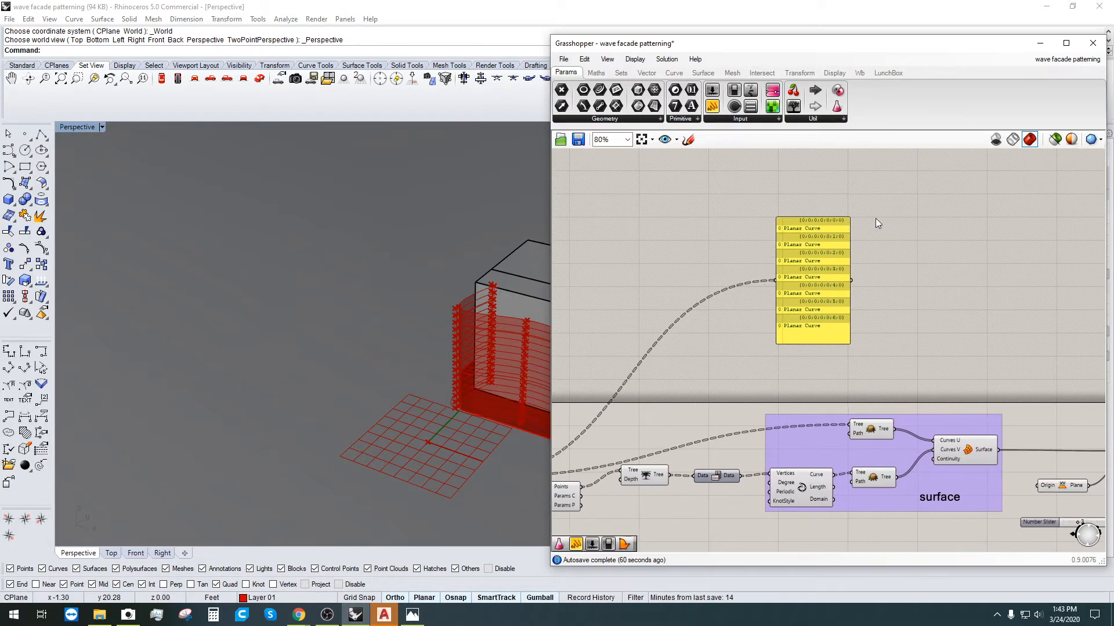
click(710, 105)
click(1066, 244)
right_drag(987, 399, 885, 452)
drag(793, 483, 927, 296)
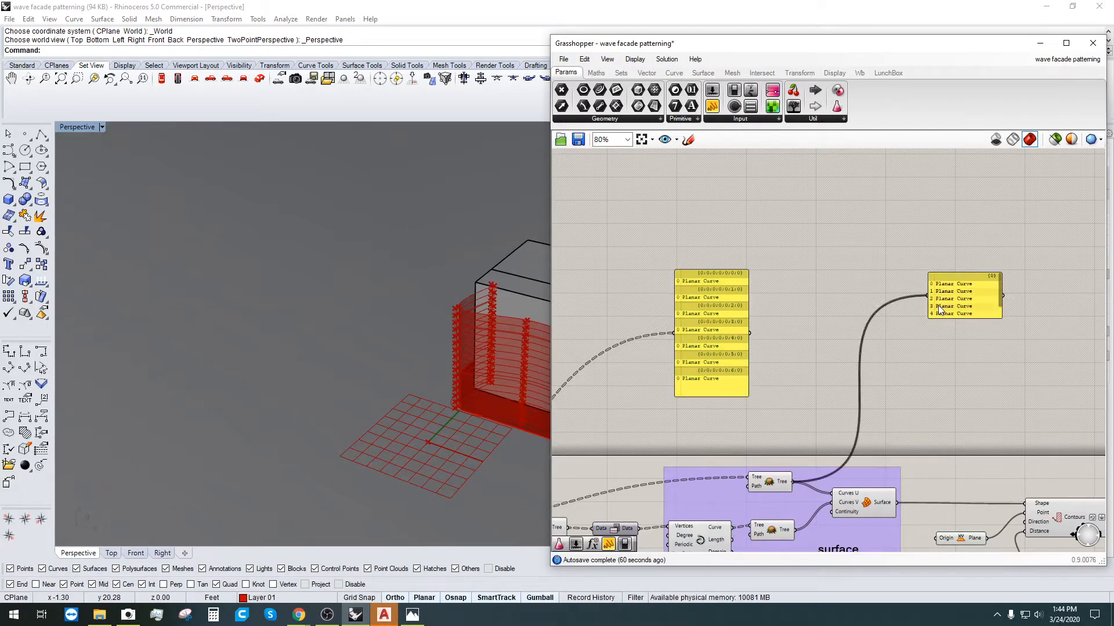
drag(989, 318, 885, 433)
drag(874, 385, 802, 340)
Step: Move the flattened-list panel beside the first panel and add another empty panel
scroll(761, 313, up, 2)
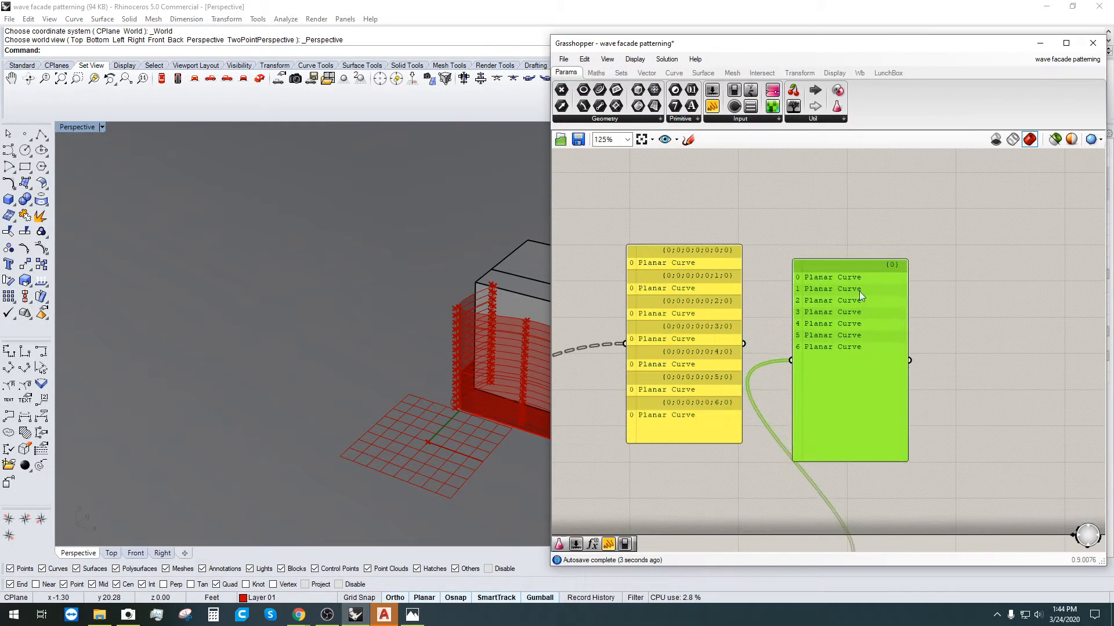
click(928, 279)
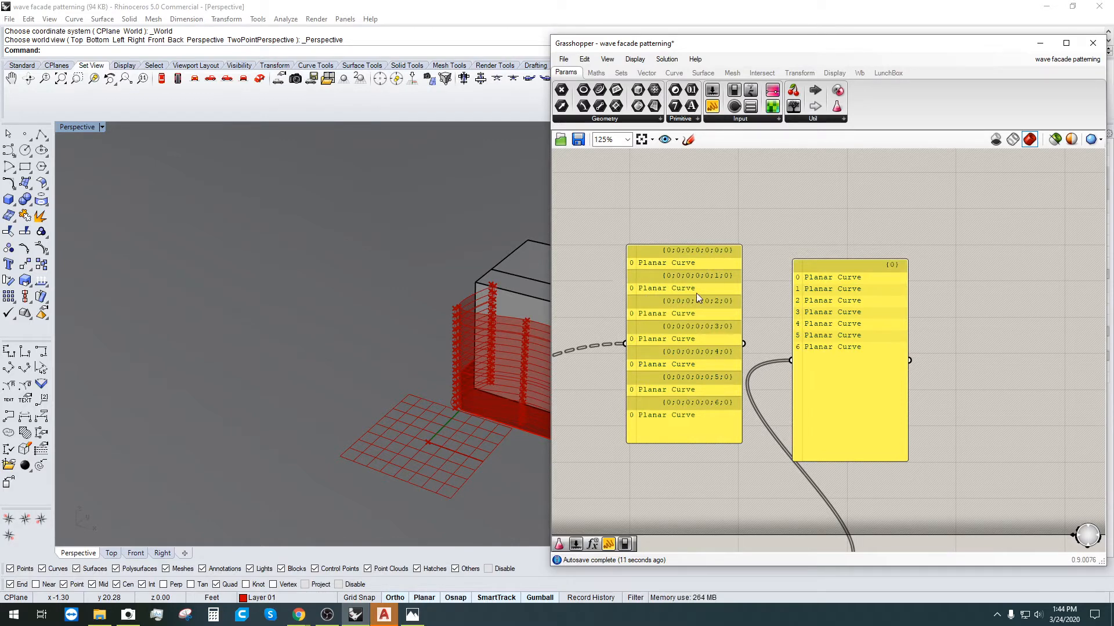
scroll(609, 345, down, 1)
right_drag(609, 348, 622, 276)
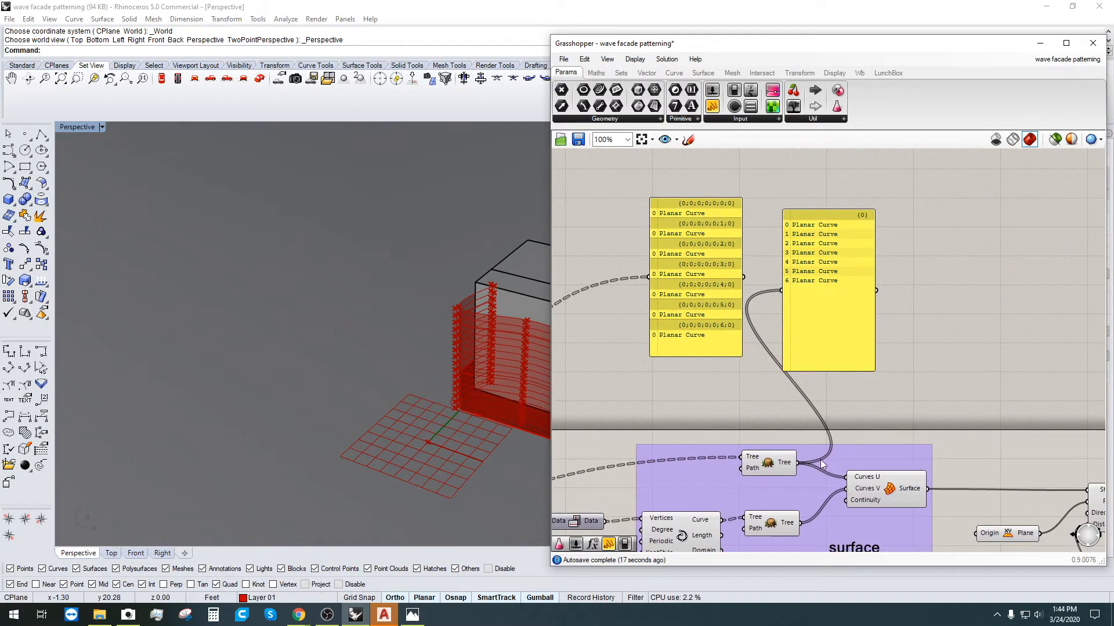
drag(807, 281, 891, 283)
right_drag(961, 446, 847, 367)
click(844, 366)
drag(712, 106, 915, 262)
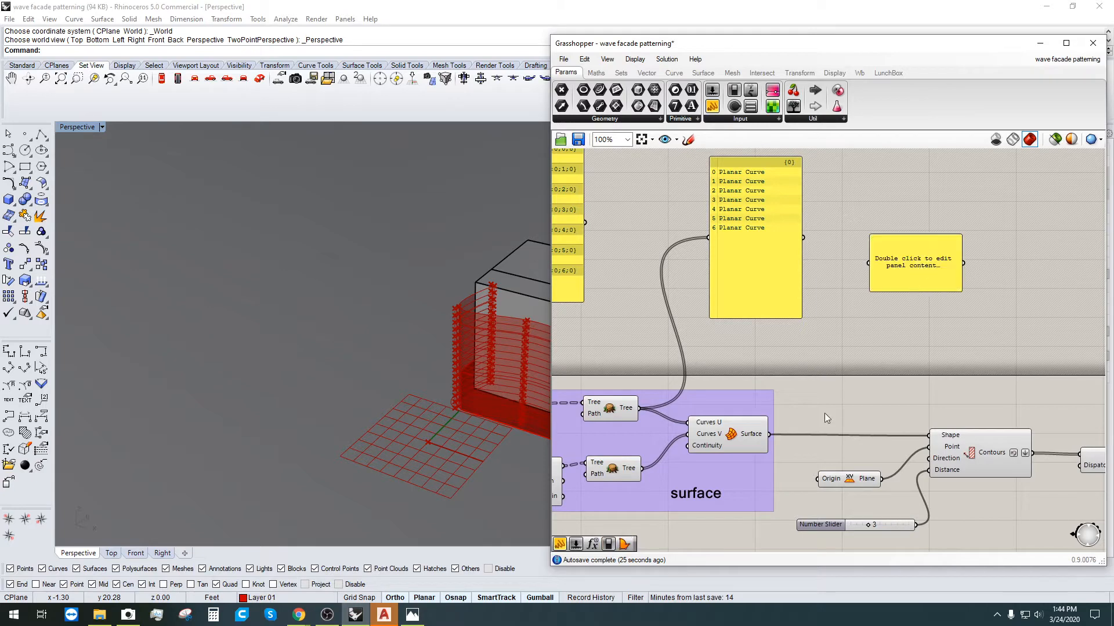
Step: Wire the network surface output into the empty panel to list one Untrimmed Surface
drag(773, 435, 893, 313)
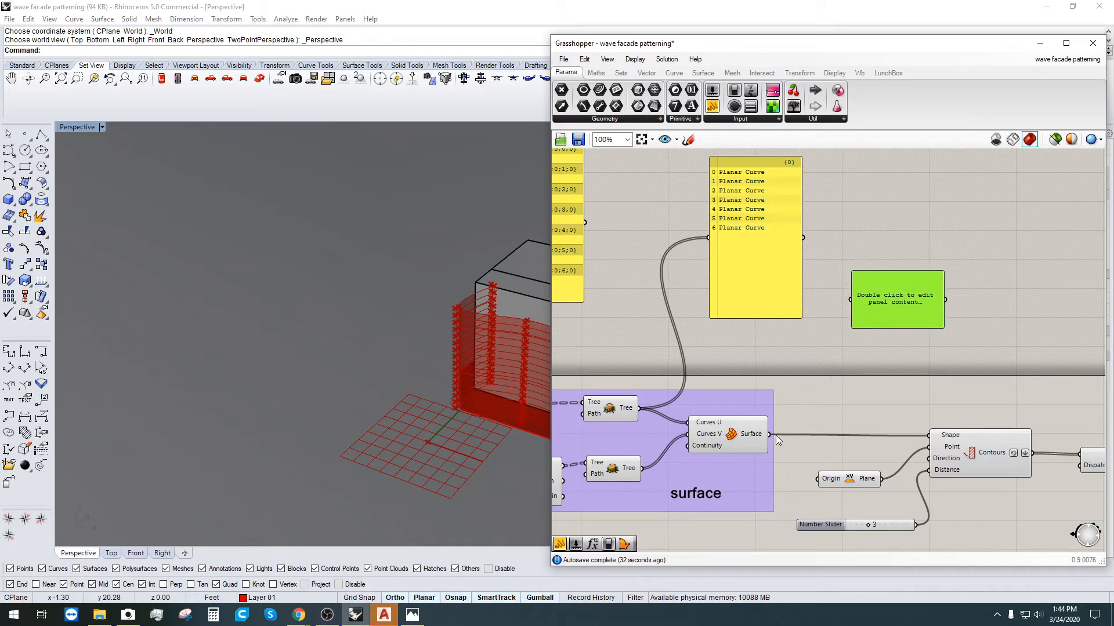
drag(775, 435, 868, 356)
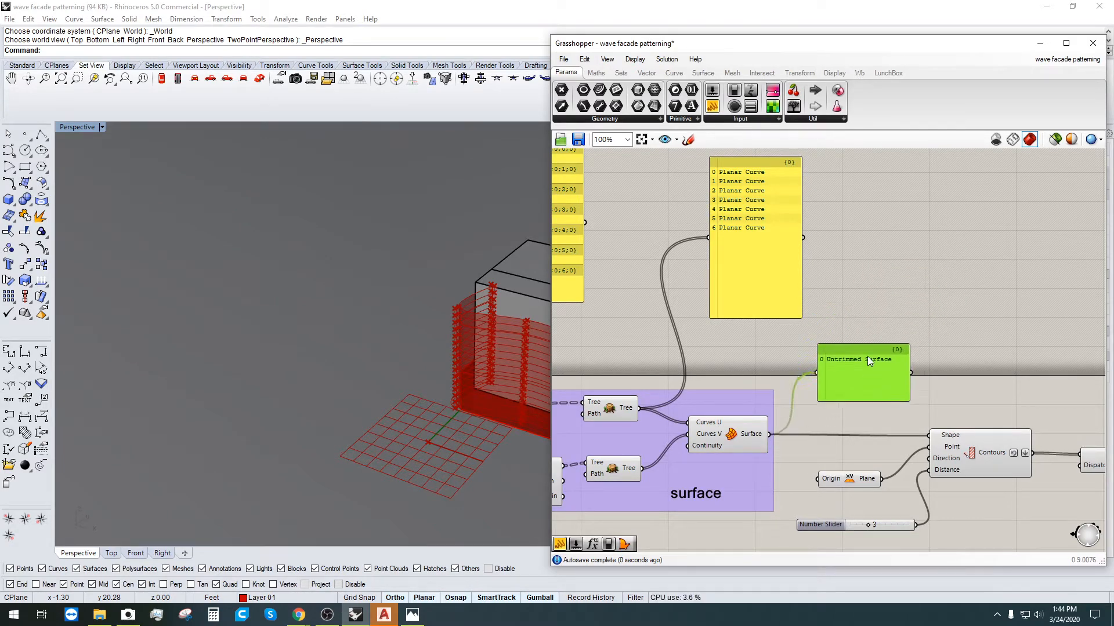
click(830, 341)
Step: Select the upper Flatten Tree component to trace its wires
right_drag(784, 392, 918, 391)
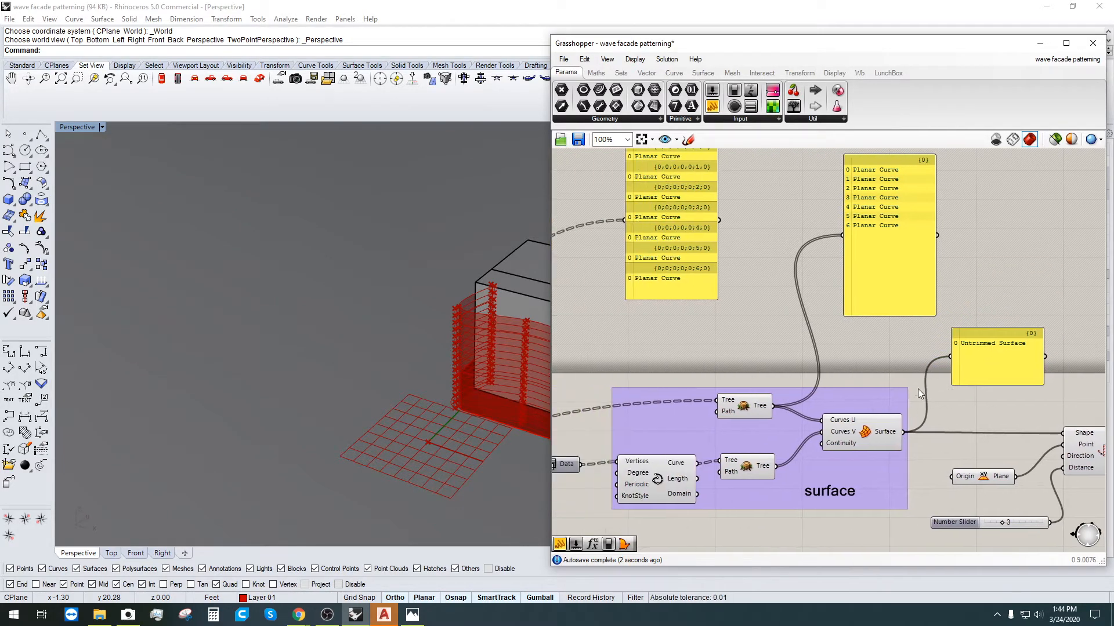
scroll(652, 336, down, 2)
right_drag(652, 335, 891, 281)
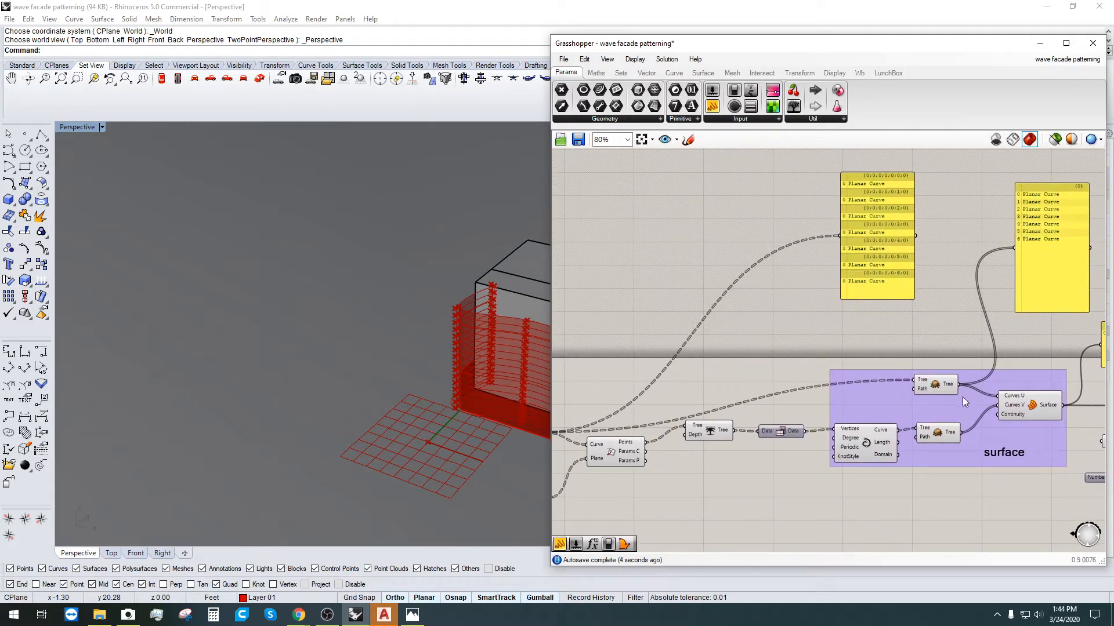
scroll(938, 386, up, 1)
click(948, 391)
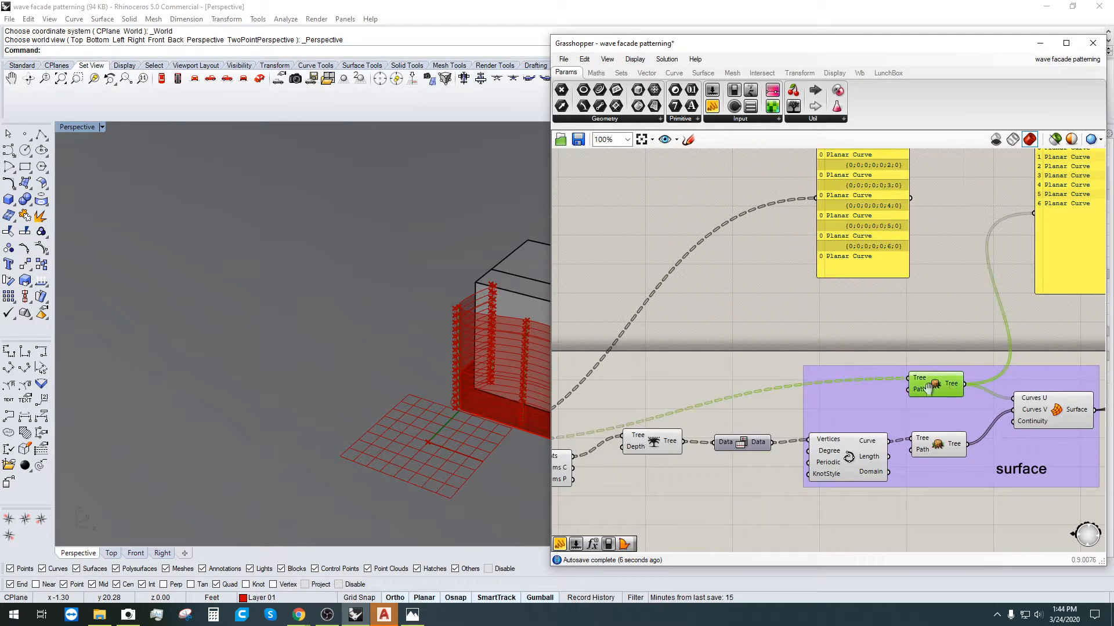
right_drag(842, 360, 714, 397)
scroll(714, 397, down, 1)
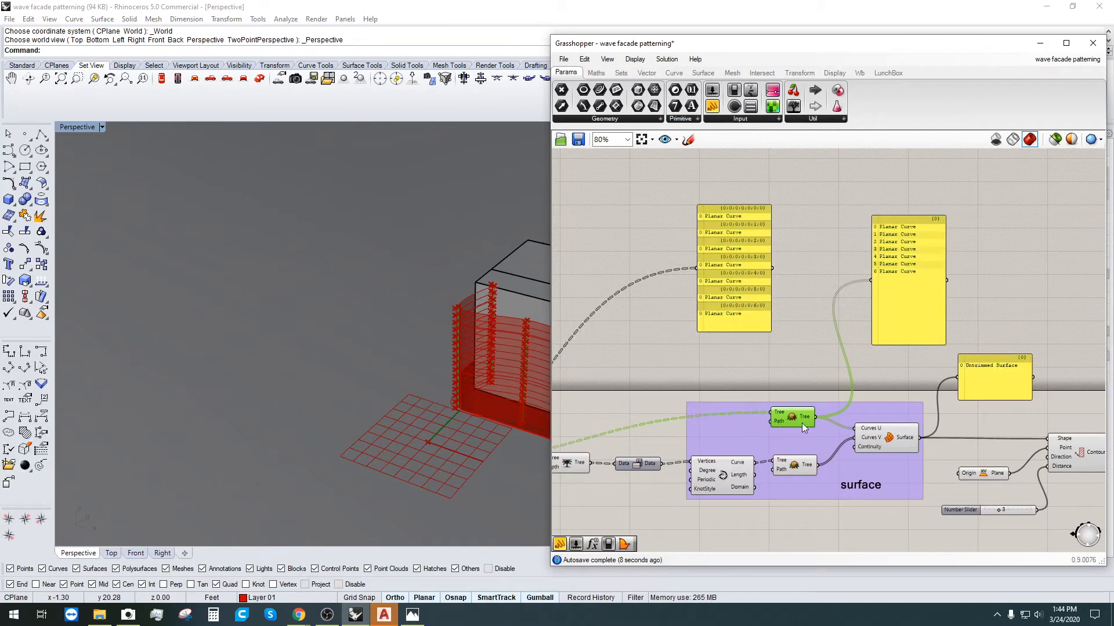
right_drag(867, 259, 820, 255)
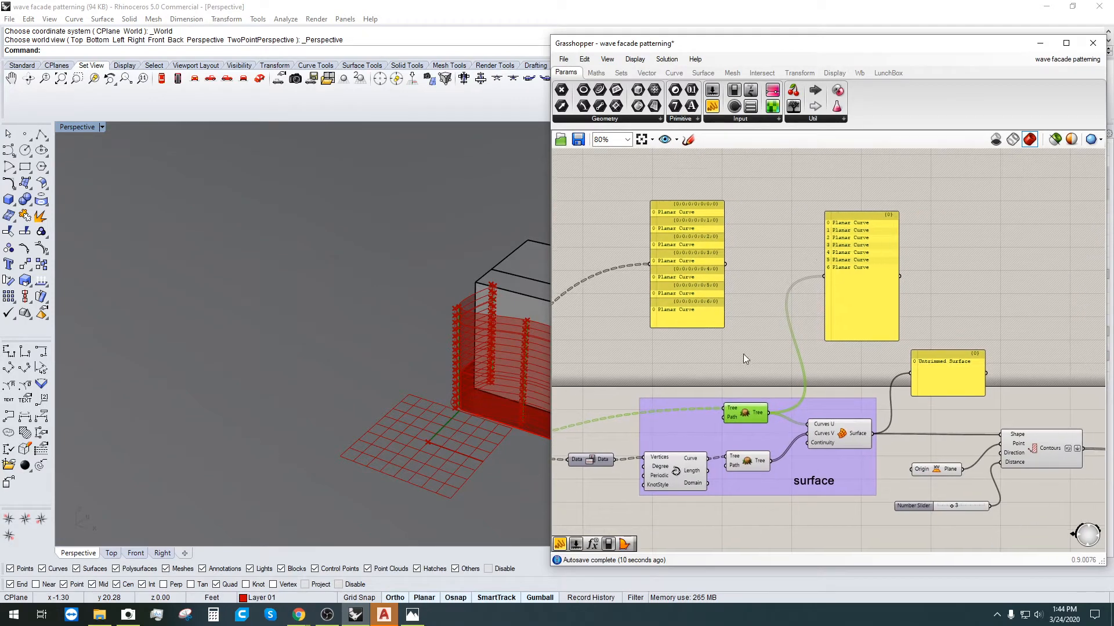
scroll(766, 410, up, 3)
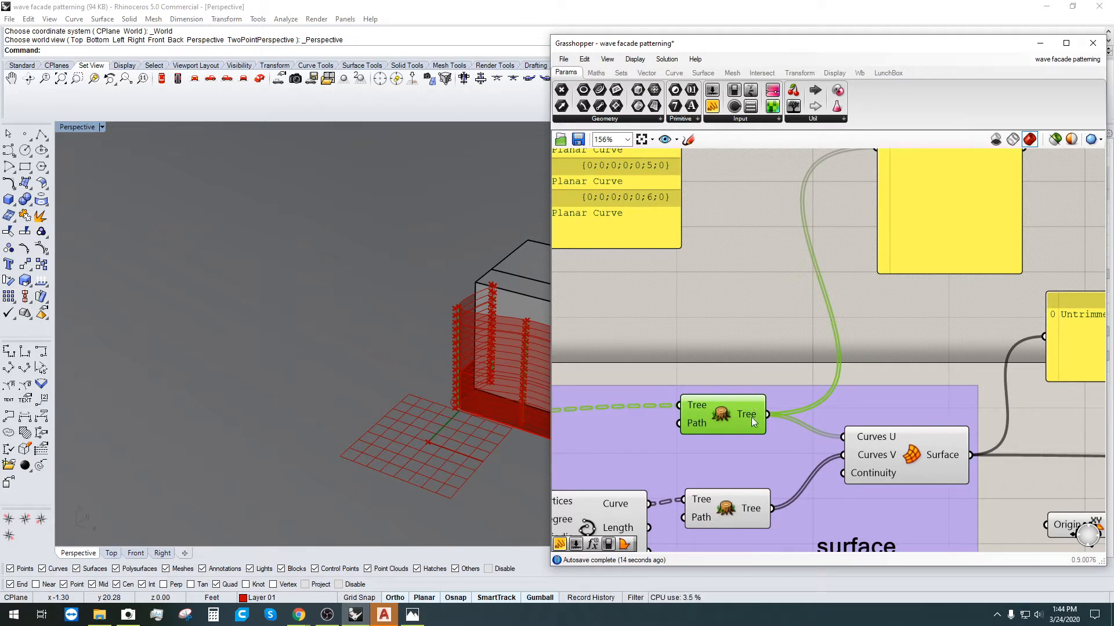
Step: Nudge the Interpolate component and delete the panel listing the interpolated curves
scroll(766, 417, down, 2)
right_drag(685, 432, 877, 419)
right_drag(634, 430, 804, 422)
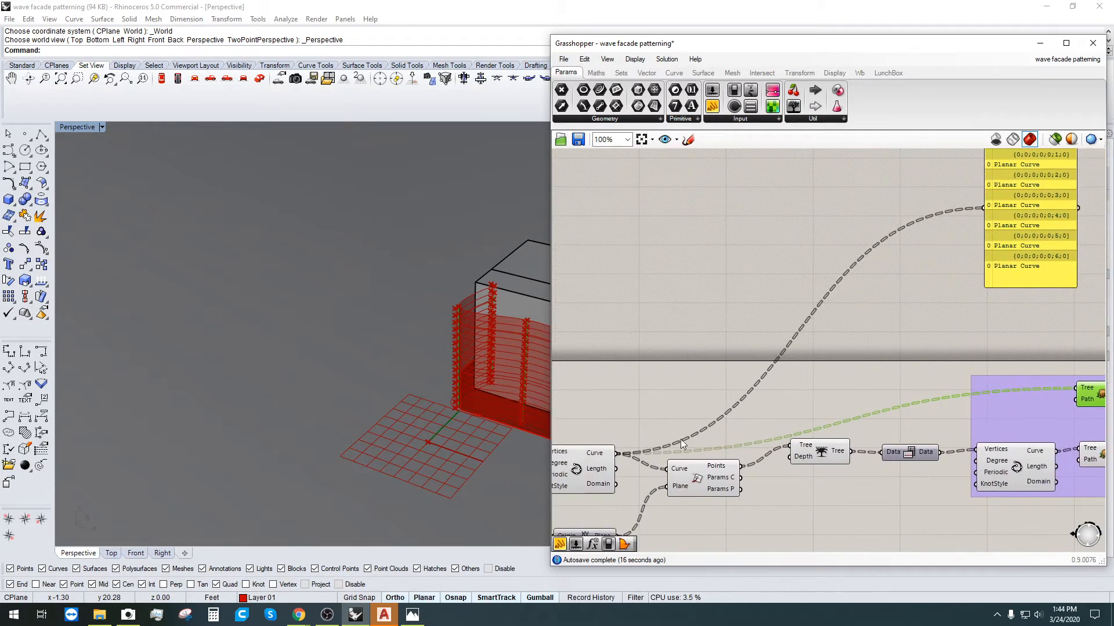
drag(594, 475, 611, 424)
click(749, 384)
right_drag(837, 370, 821, 349)
scroll(758, 402, down, 1)
click(958, 232)
key(Delete)
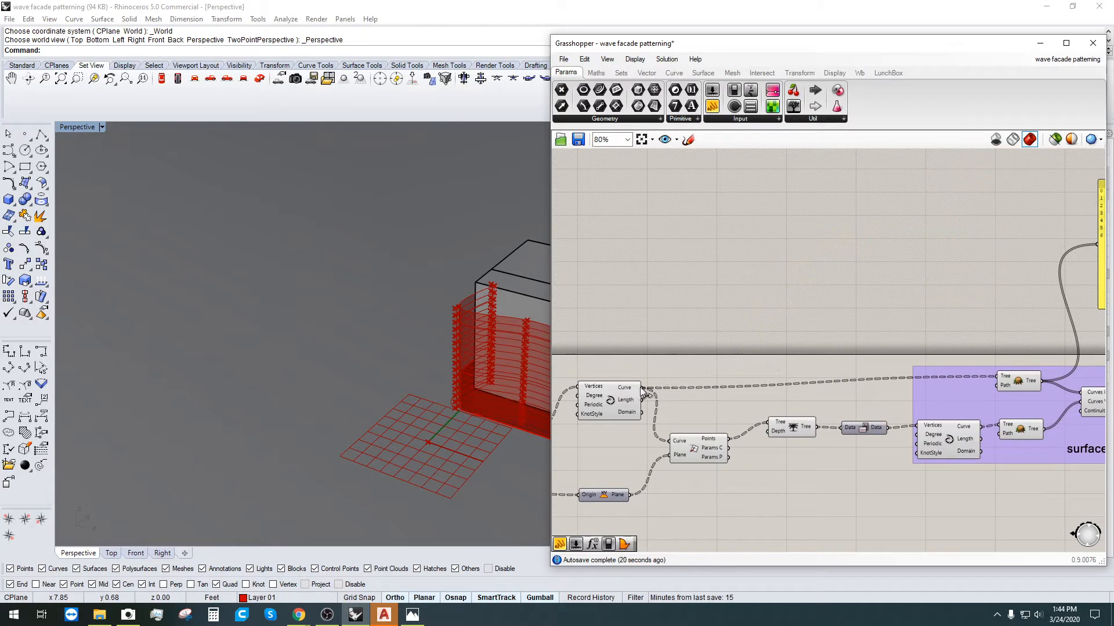
Step: Flatten the curves feeding the Network Surface's Curves U input
right_click(1020, 387)
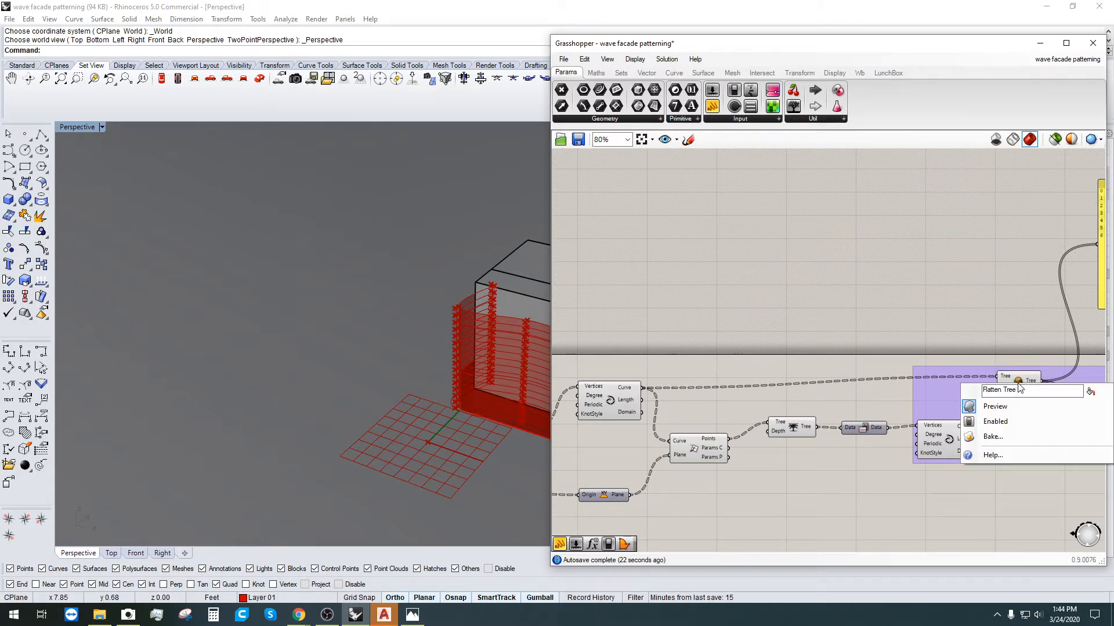
key(Escape)
scroll(1018, 392, up, 2)
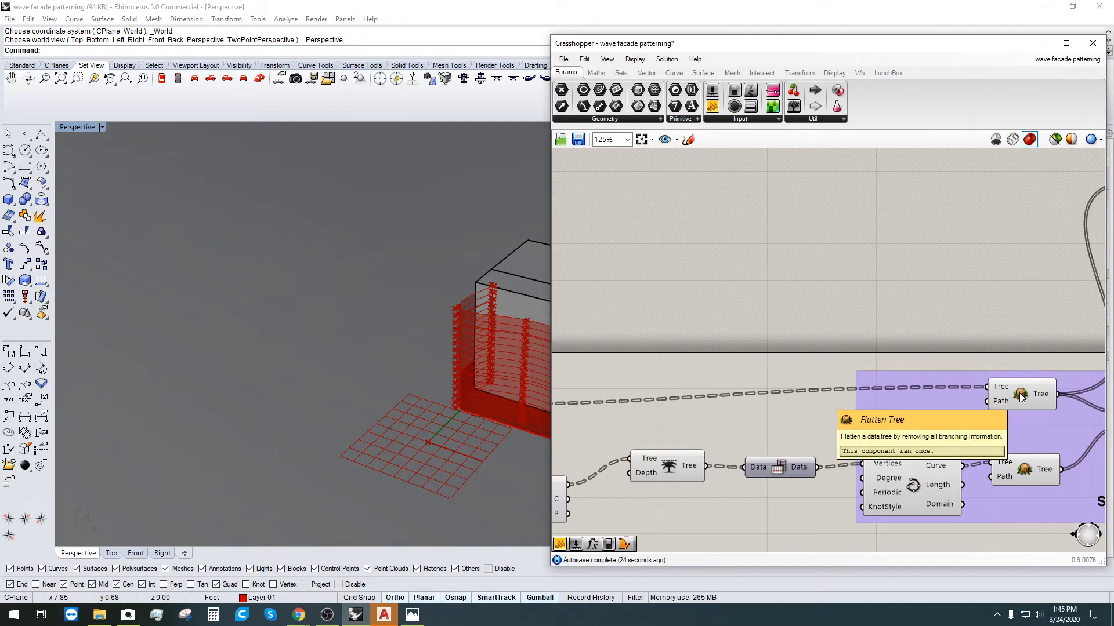
scroll(1021, 393, down, 2)
right_drag(1032, 393, 954, 377)
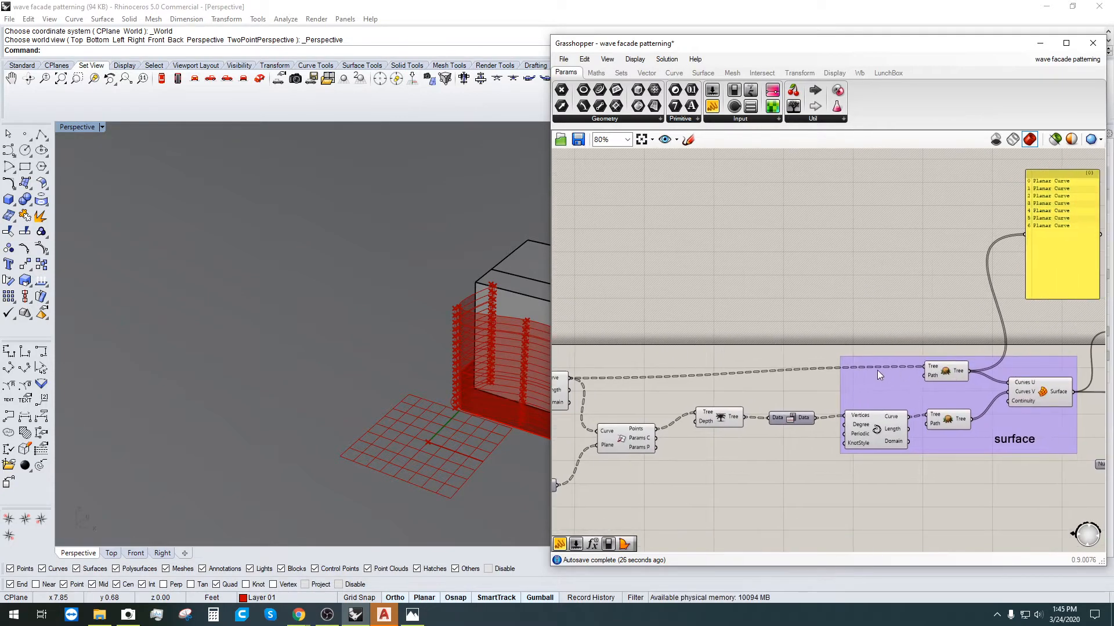
scroll(614, 377, down, 1)
drag(579, 377, 878, 348)
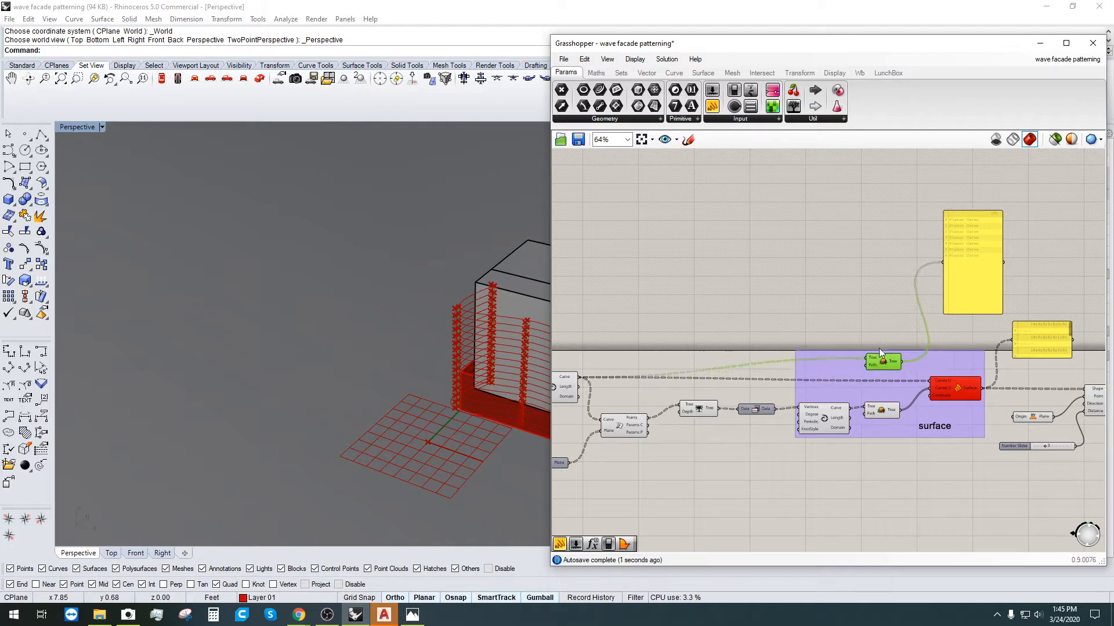
right_click(939, 379)
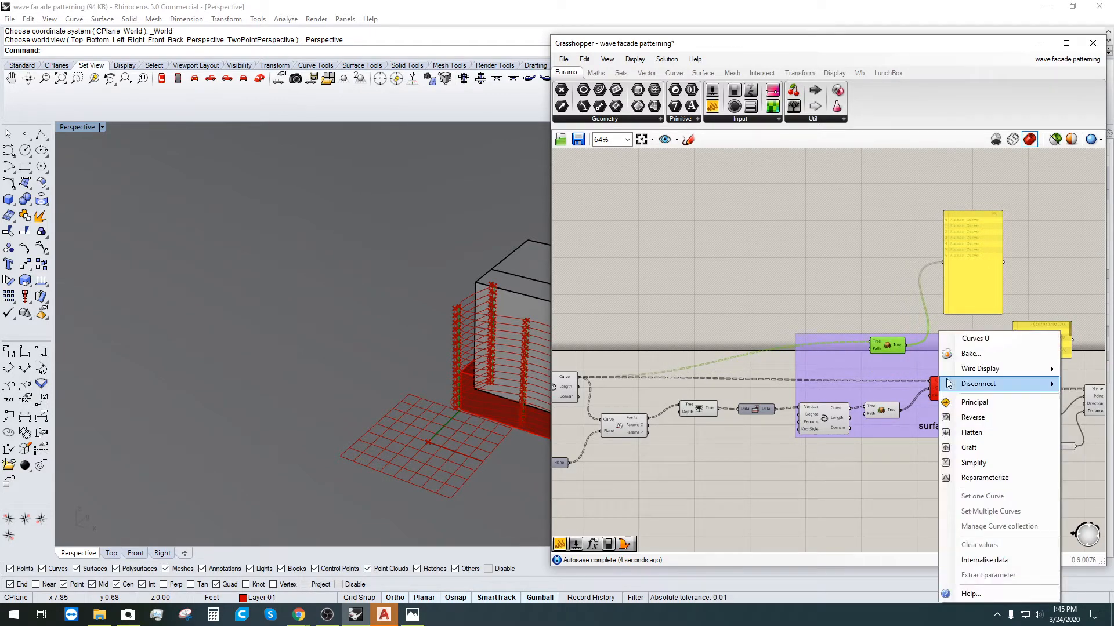
click(976, 447)
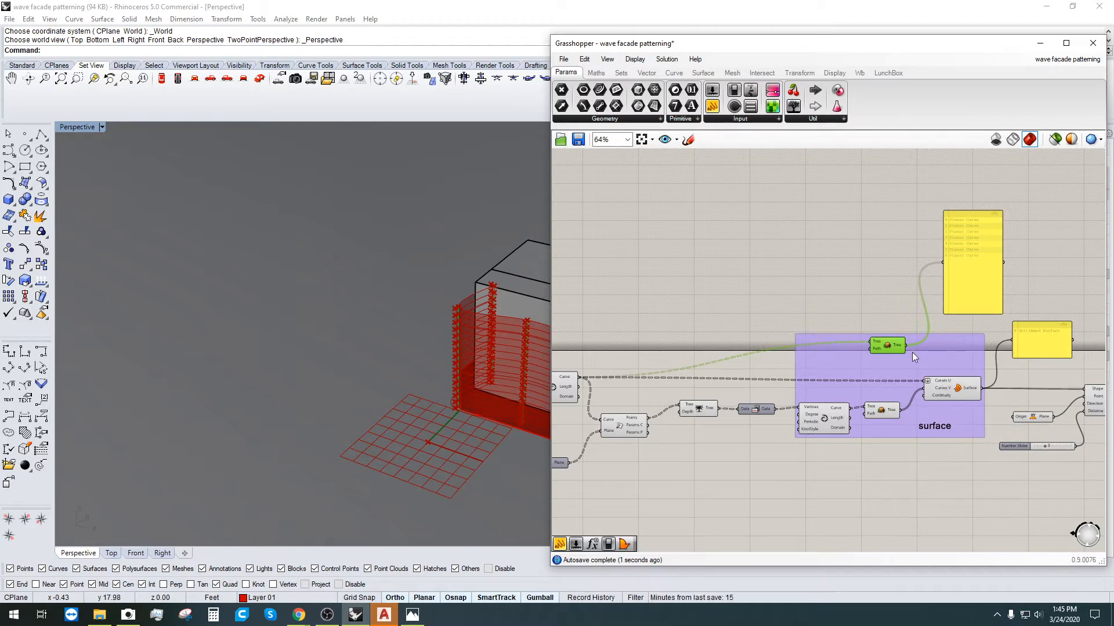
Step: Turn flattening back off on the Curves U input
scroll(893, 353, up, 1)
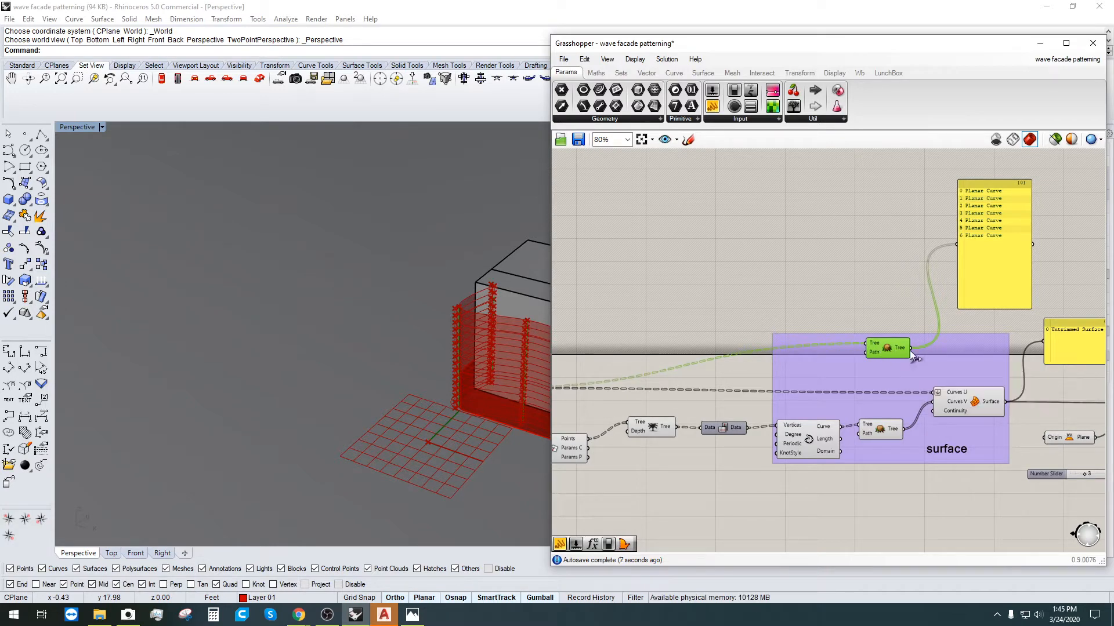
right_drag(672, 385, 721, 385)
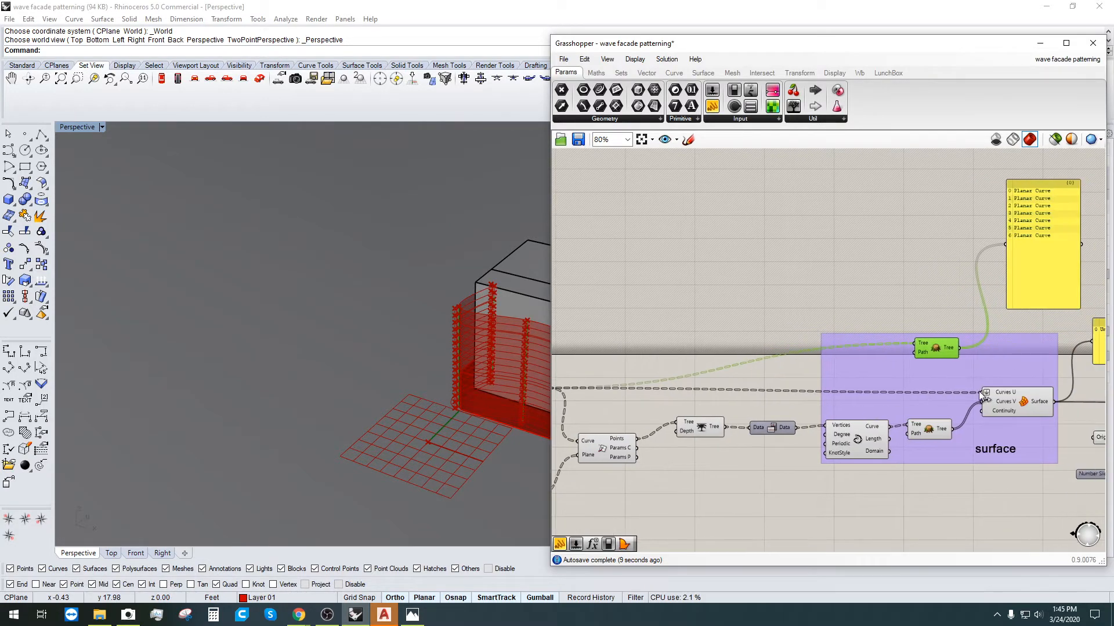
right_click(986, 394)
click(1016, 434)
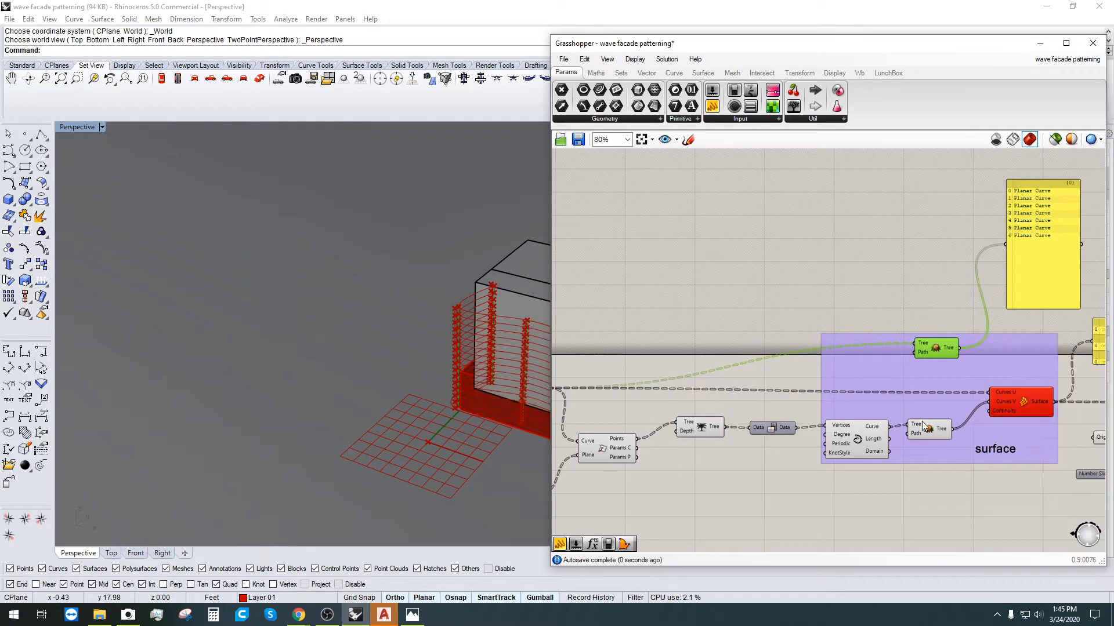
right_drag(593, 399, 755, 411)
scroll(708, 406, up, 2)
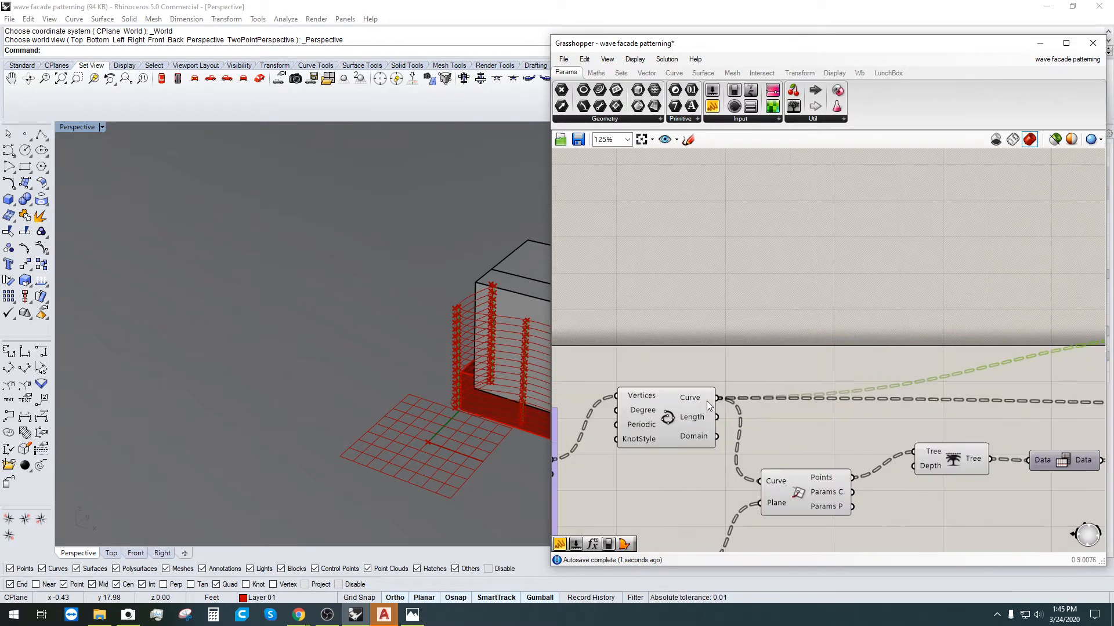
click(837, 409)
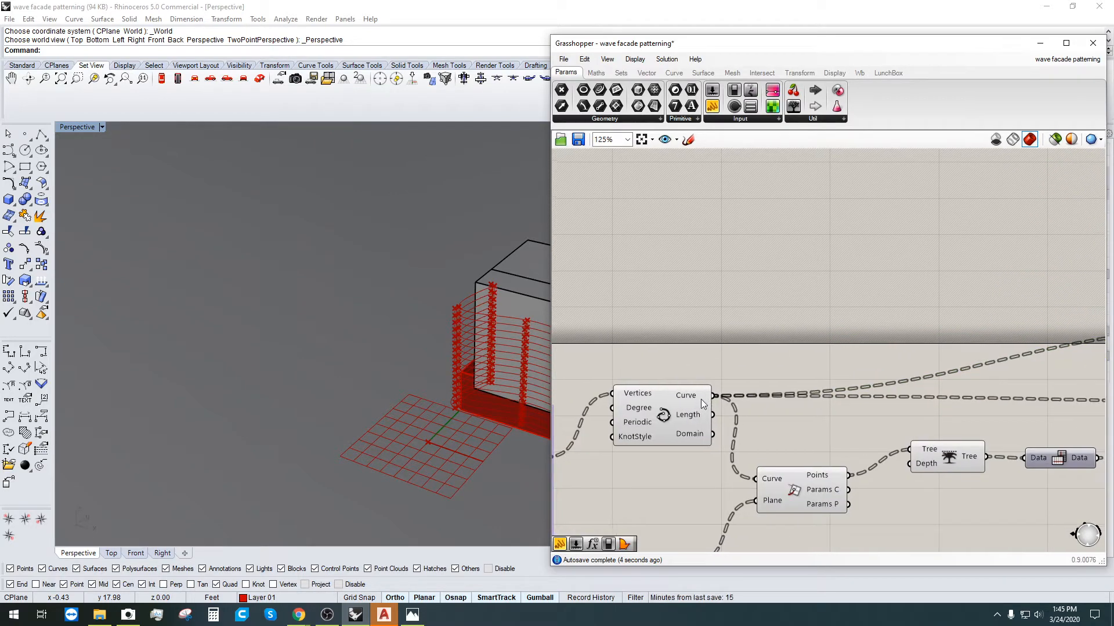
Step: Flatten the Interpolate Curve output, then remove the flattening again
right_click(696, 399)
click(718, 468)
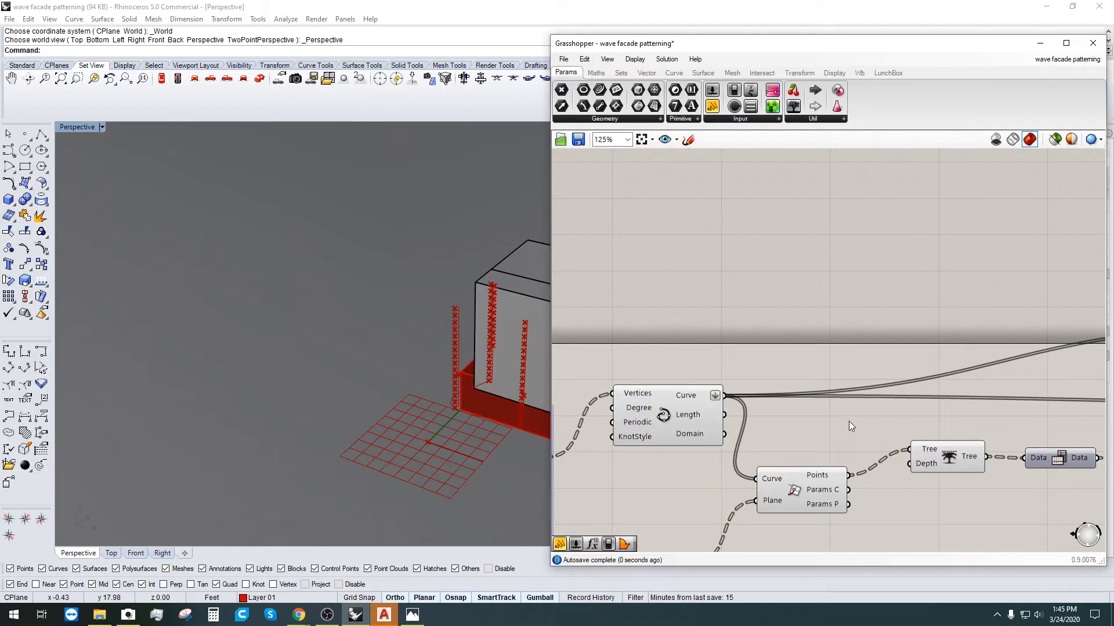
right_click(698, 397)
click(749, 462)
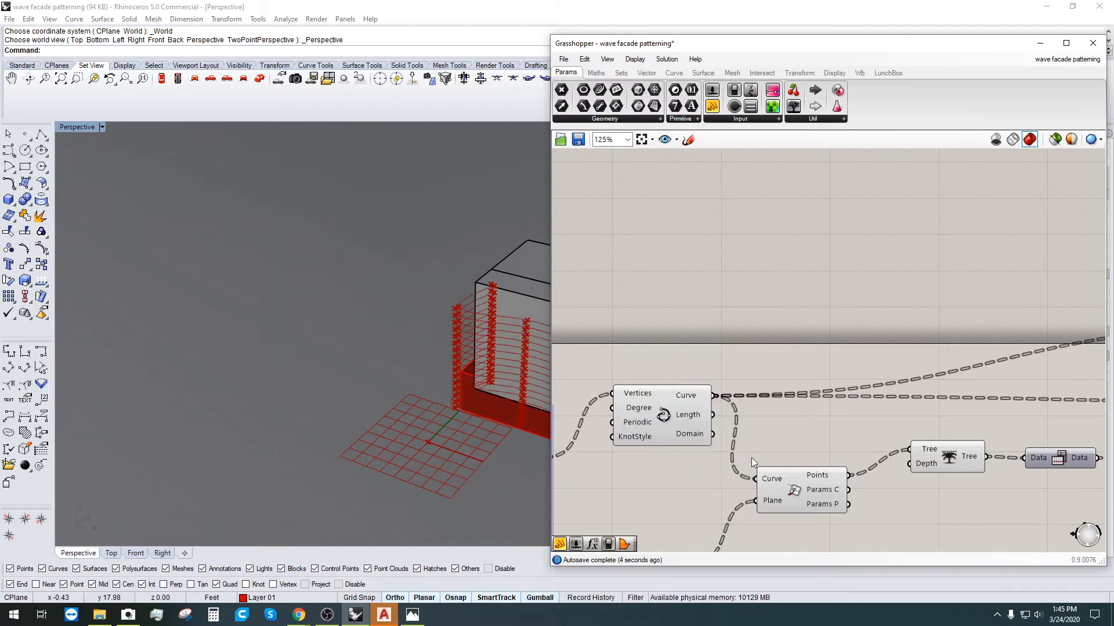
Step: Graft the Curves U input, turning the Network Surface component red
scroll(750, 458, down, 2)
right_drag(766, 457, 761, 377)
scroll(598, 373, up, 2)
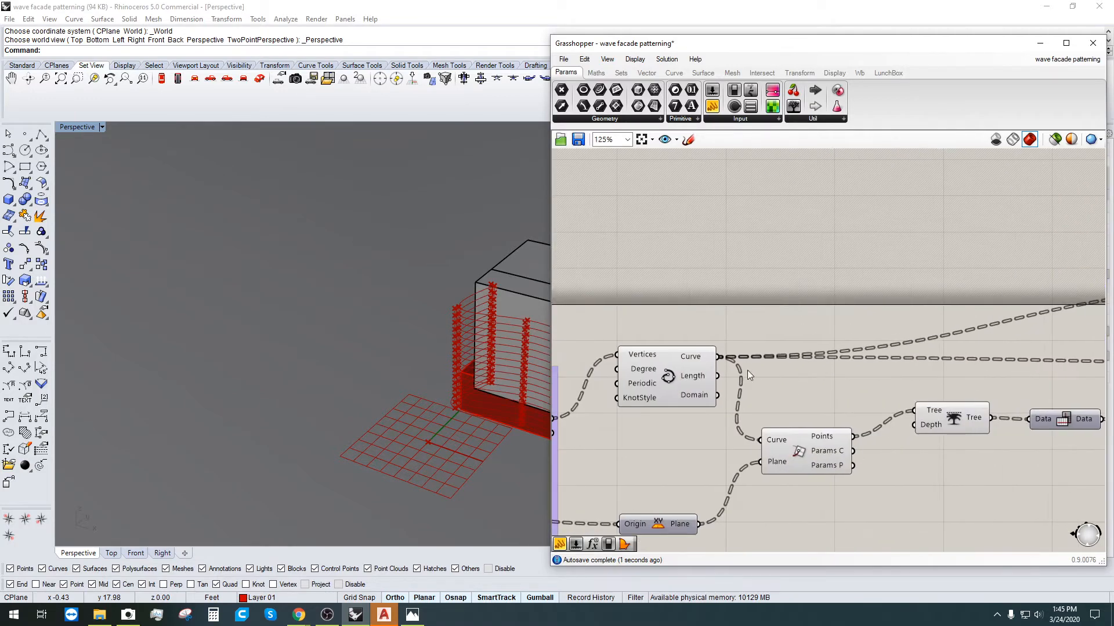
right_drag(905, 409, 754, 419)
scroll(754, 419, down, 1)
right_drag(951, 388, 822, 398)
scroll(822, 398, up, 1)
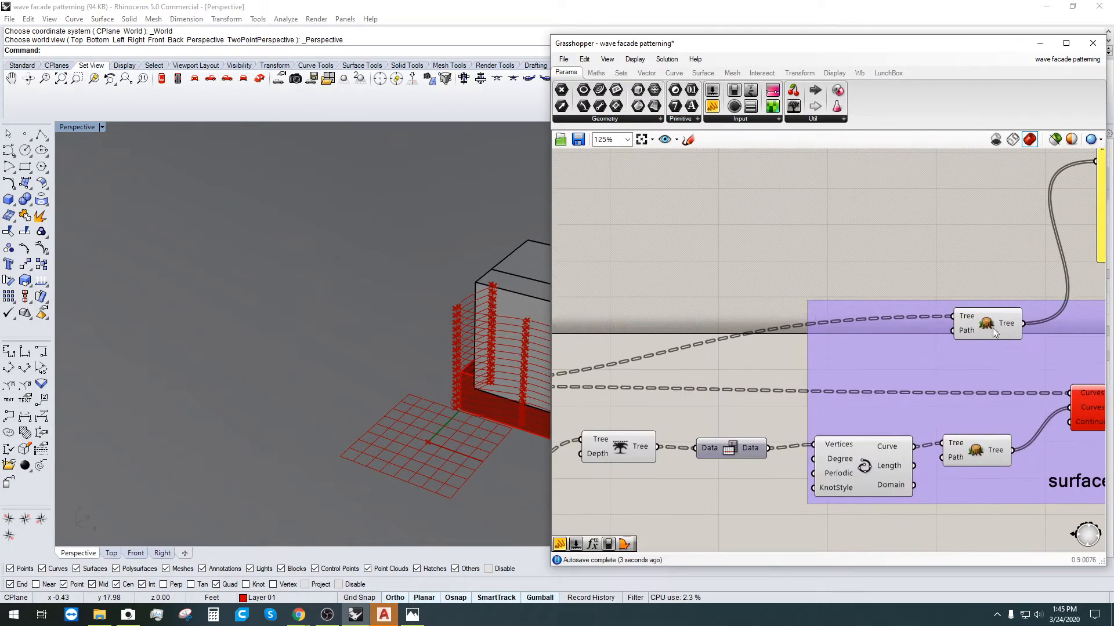
right_drag(1018, 377, 921, 366)
right_click(990, 380)
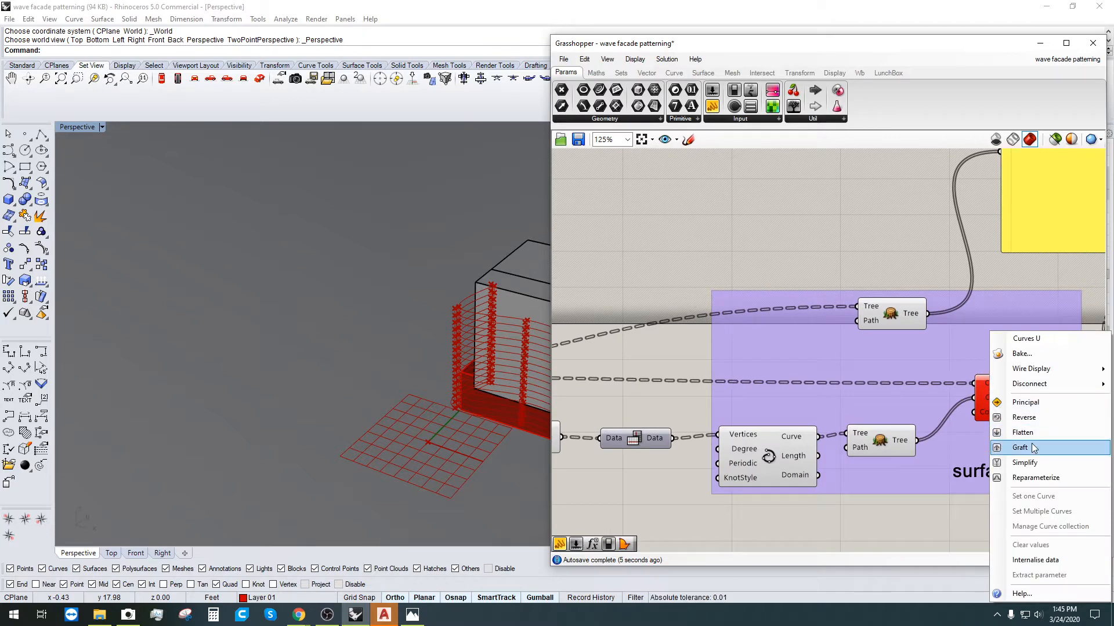
click(1005, 441)
scroll(972, 428, down, 3)
scroll(980, 372, up, 1)
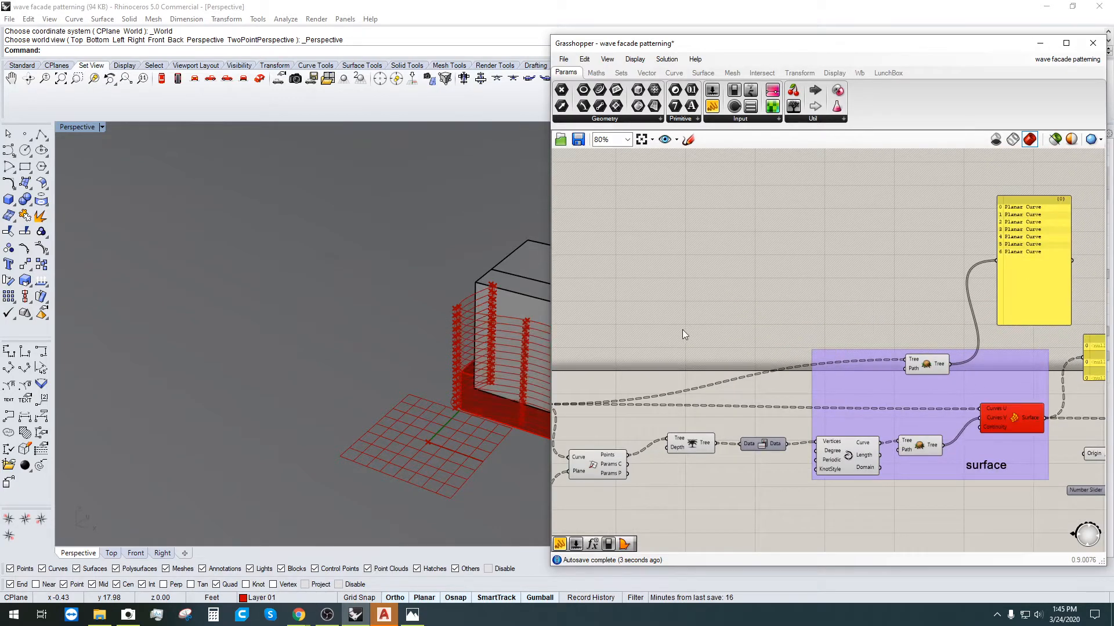
Step: Undo the data-tree changes with Ctrl+Z and inspect the Tree and Surface outputs
key(ctrl+z)
key(ctrl+z)
key(ctrl+z)
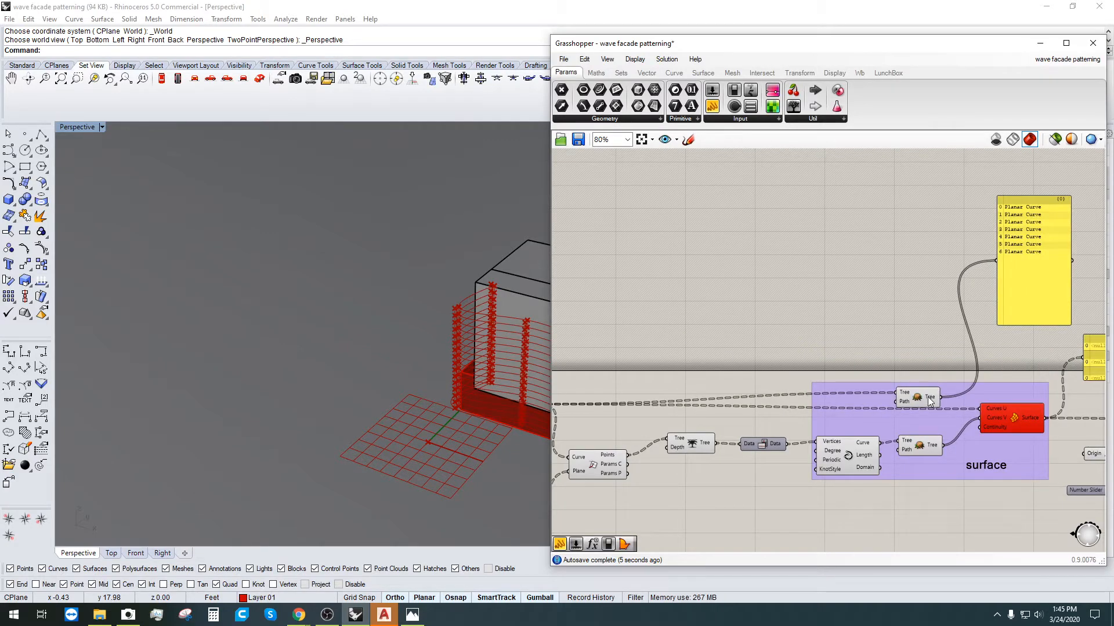
click(895, 331)
click(897, 390)
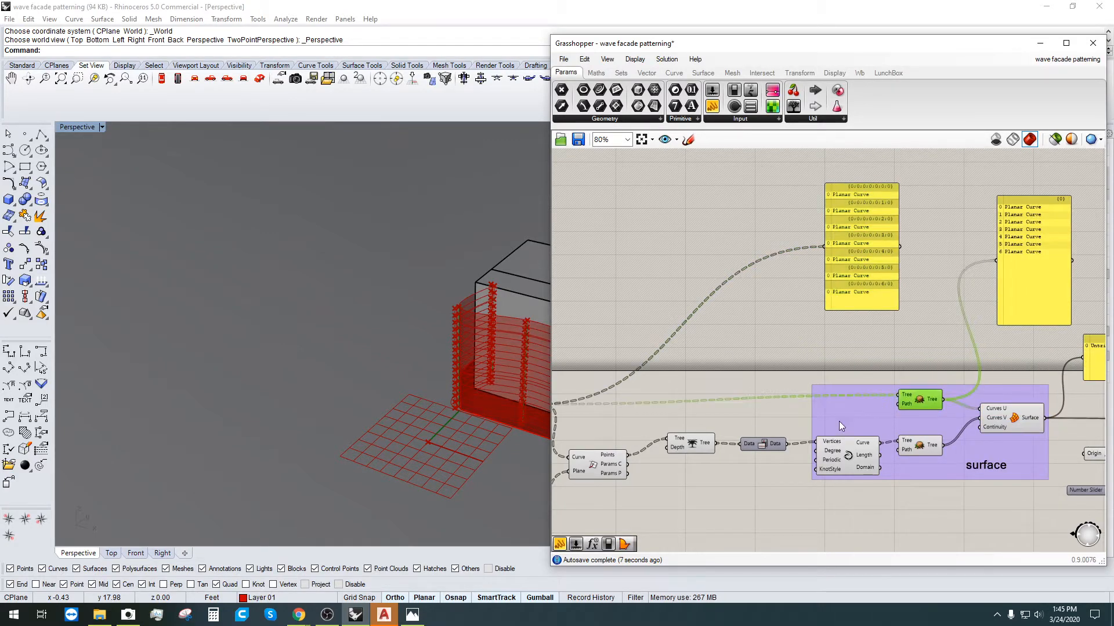
right_drag(839, 421, 953, 392)
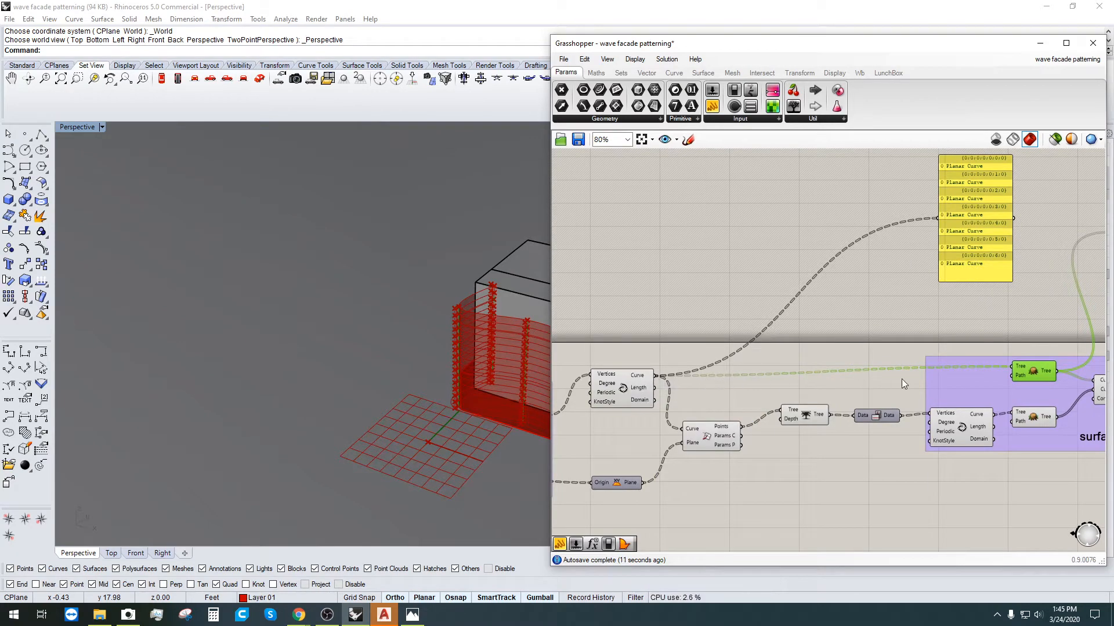
right_drag(1021, 368, 920, 360)
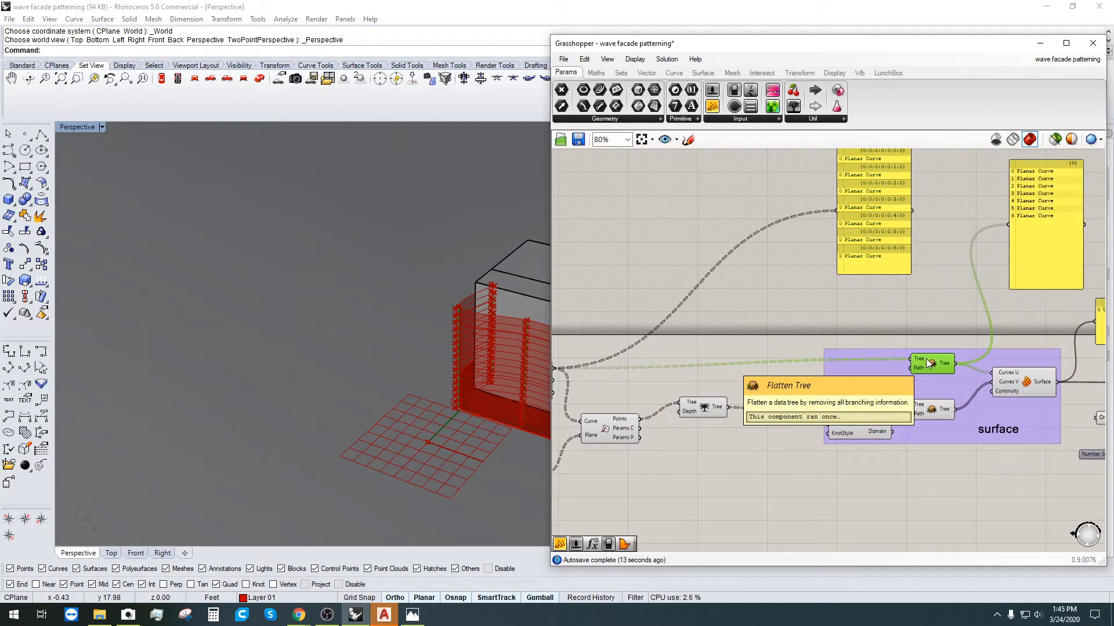
click(1023, 379)
click(1022, 318)
right_drag(1008, 315, 831, 327)
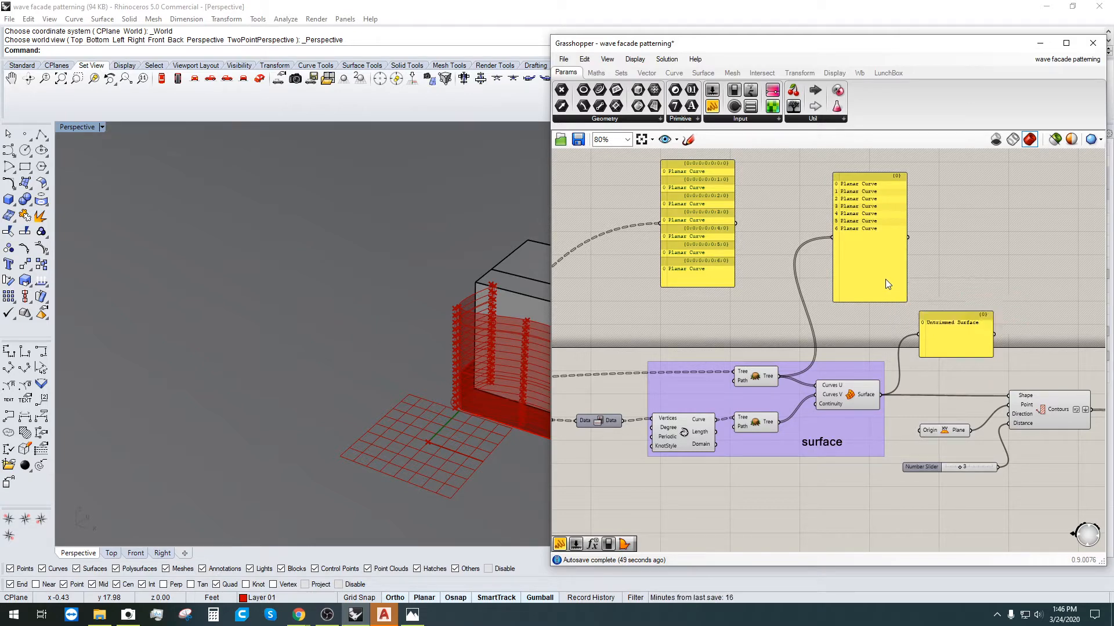
Step: Move the Contour Distance slider, still at 3, down and left, then inspect its options and radial menu
click(765, 376)
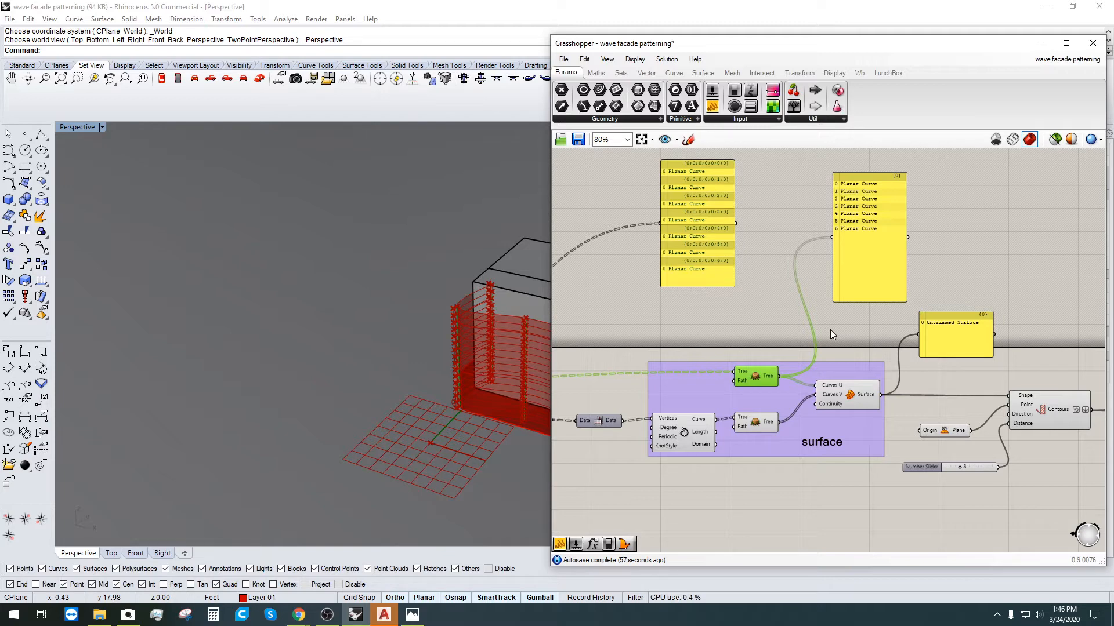
click(816, 511)
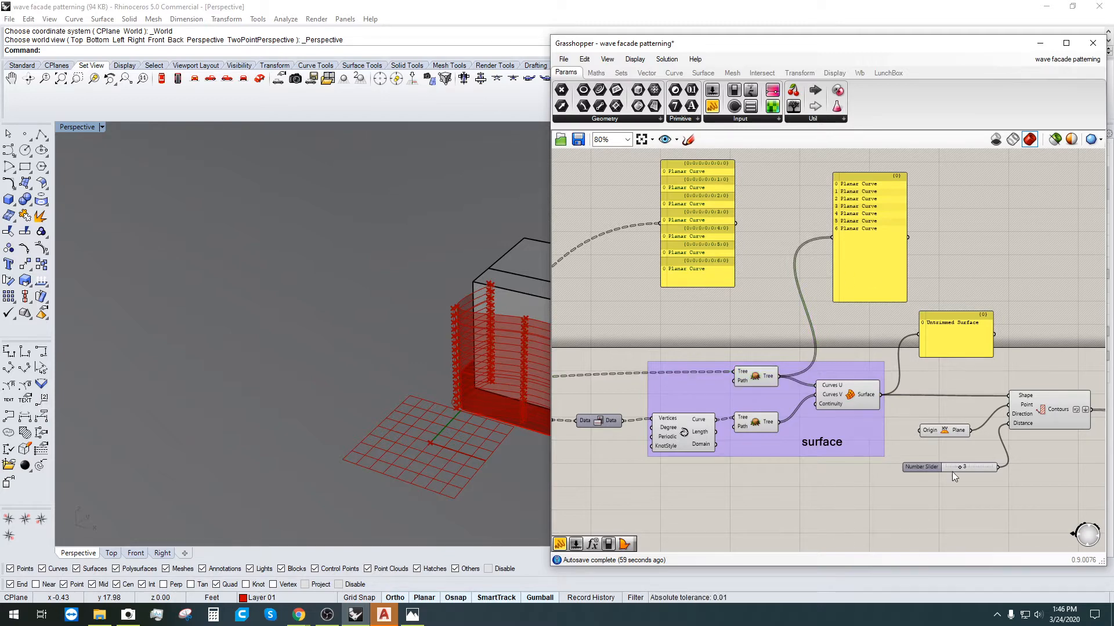
drag(951, 471, 915, 494)
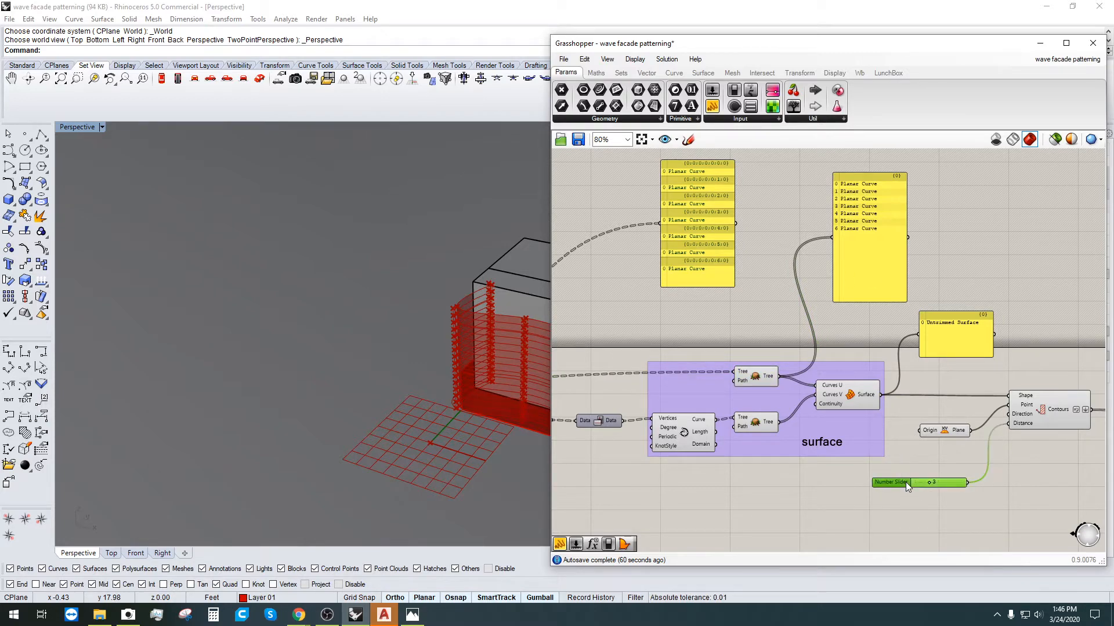
right_click(906, 482)
click(905, 489)
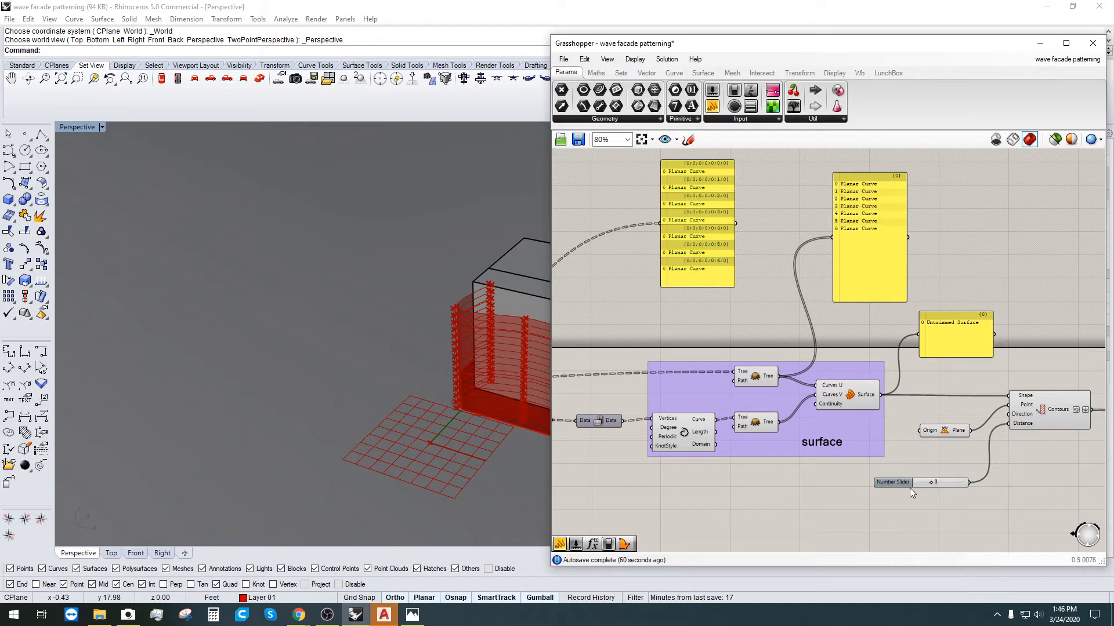
click(903, 482)
middle_click(901, 480)
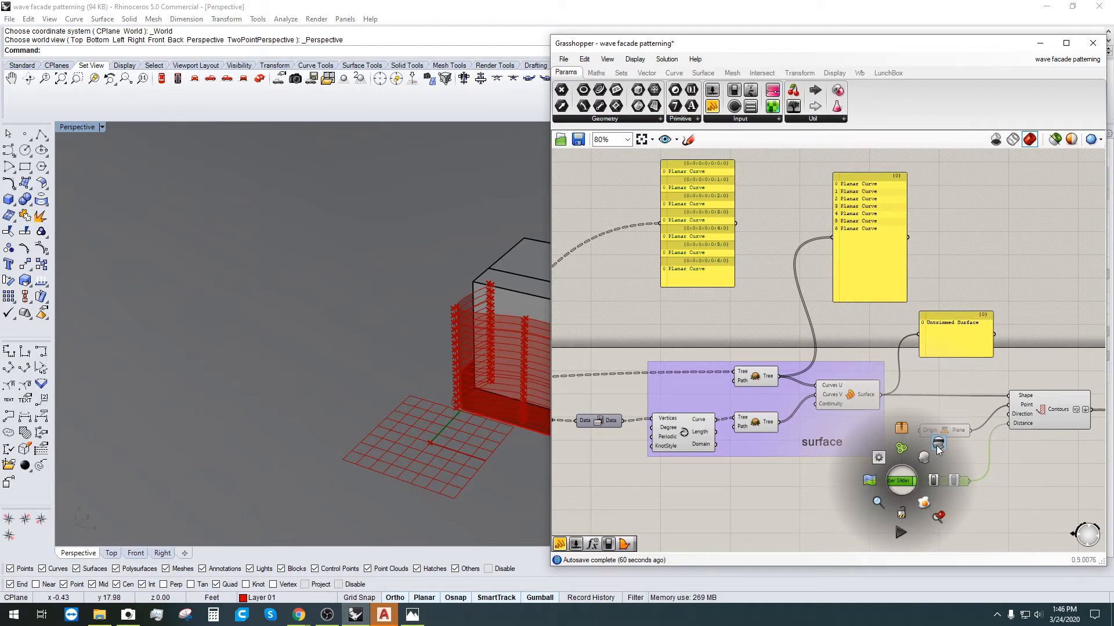
click(962, 525)
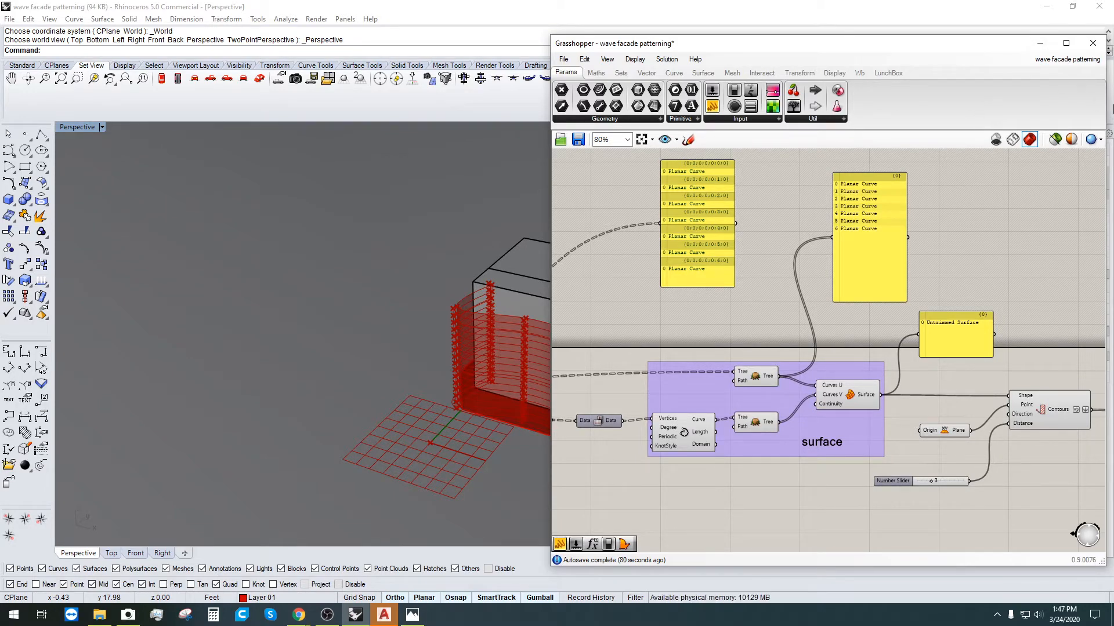
Step: Preview the Surface component and bring the curve-building components into view
click(852, 397)
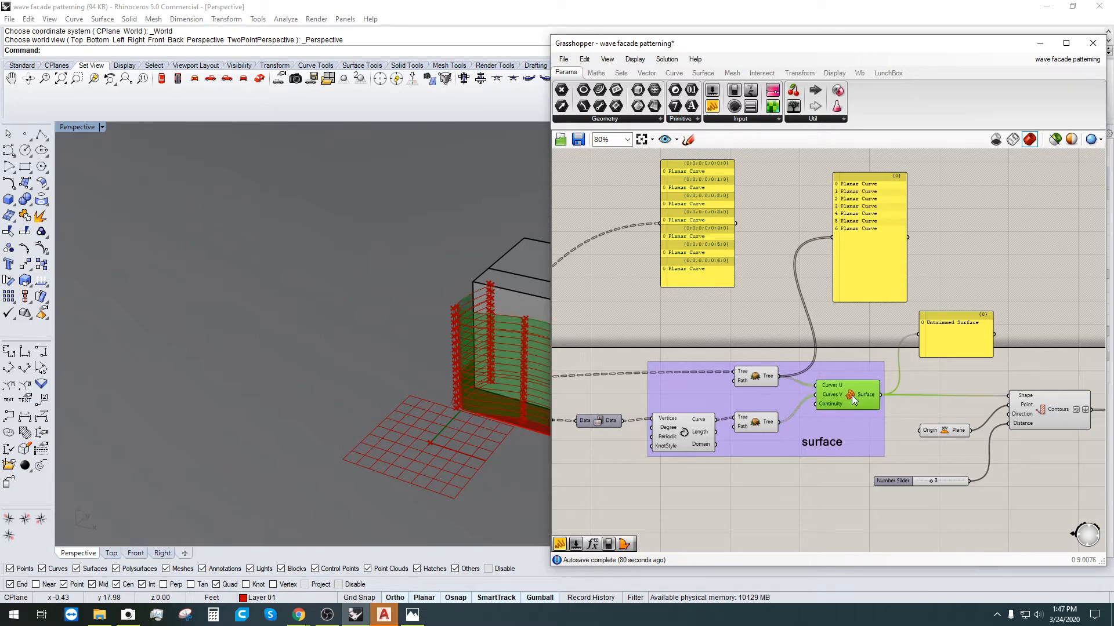
right_drag(366, 343, 531, 348)
click(711, 497)
right_drag(645, 494, 775, 466)
right_drag(417, 411, 453, 377)
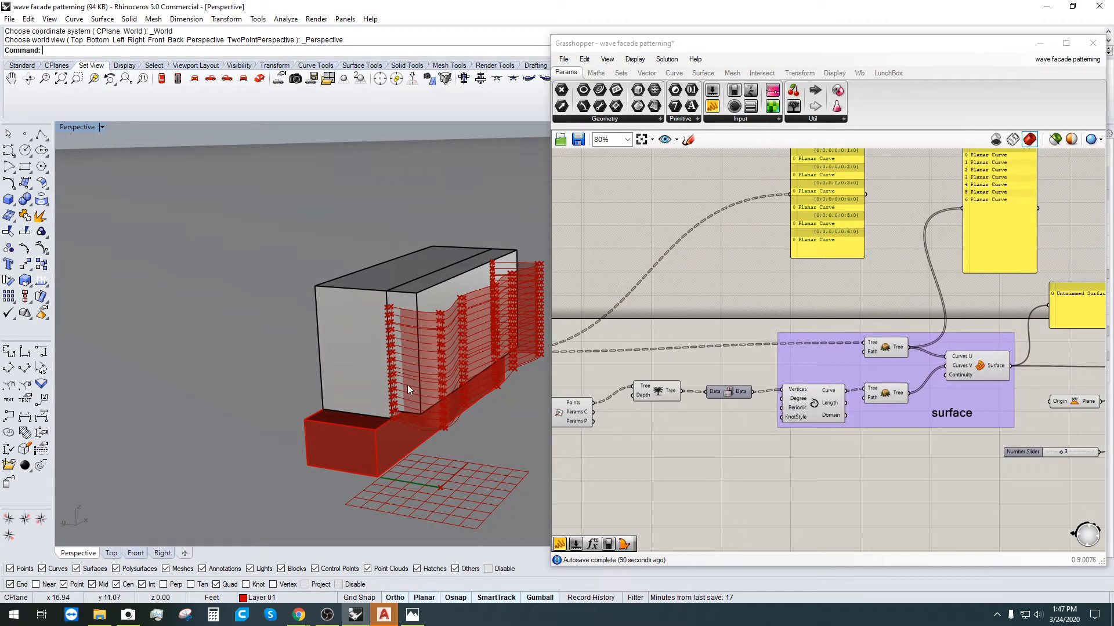
click(816, 400)
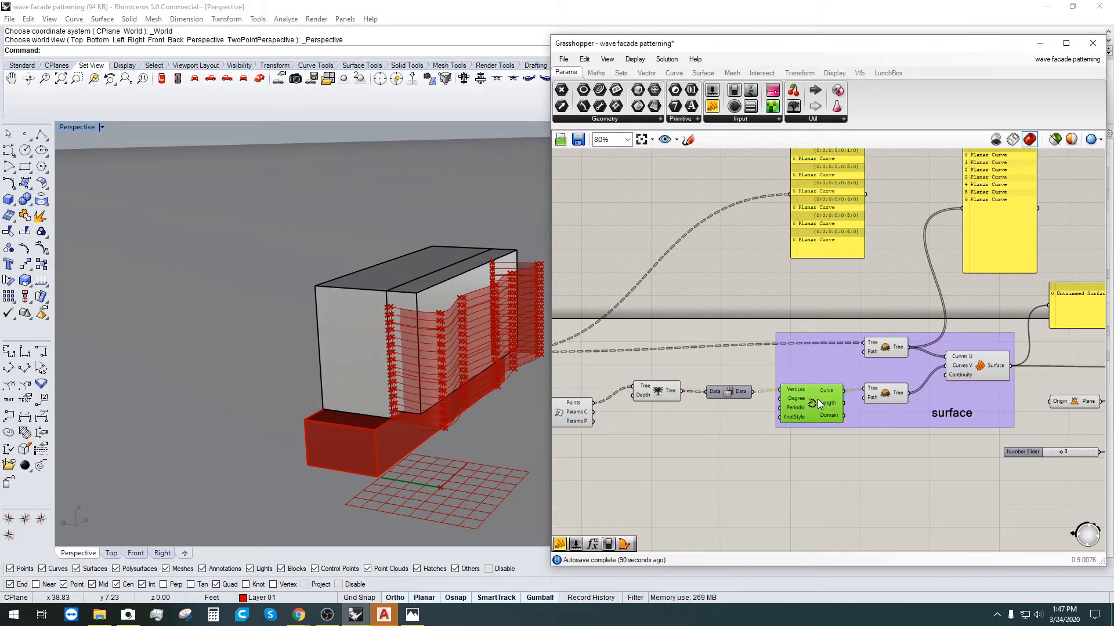
right_drag(628, 428, 726, 389)
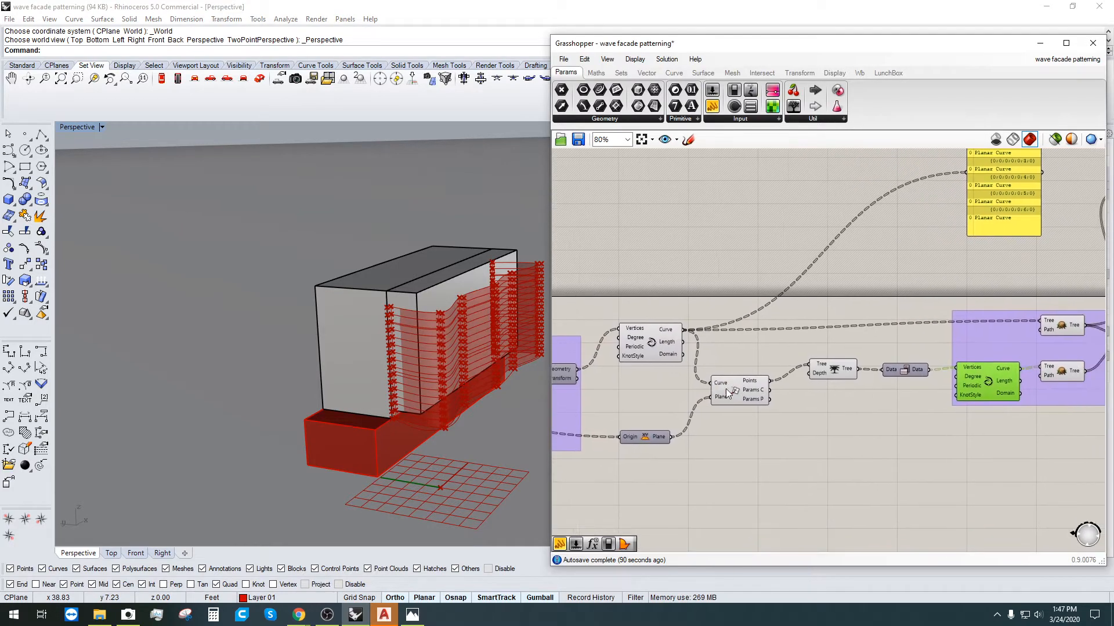
click(645, 346)
click(671, 368)
scroll(764, 424, down, 2)
Step: Delete the three yellow Panel components listing the planar curve data
right_drag(900, 492, 761, 453)
drag(997, 279, 740, 167)
key(Delete)
click(942, 291)
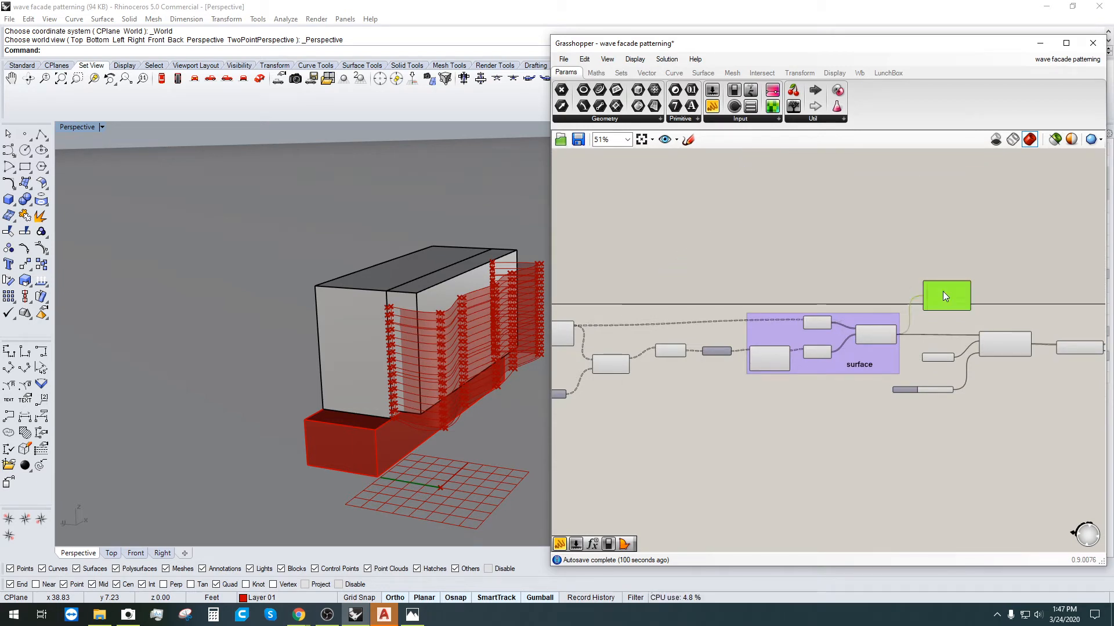
key(Delete)
Step: Review the Contours component and the components downstream of it
right_drag(1012, 359, 899, 380)
scroll(899, 377, up, 3)
click(884, 351)
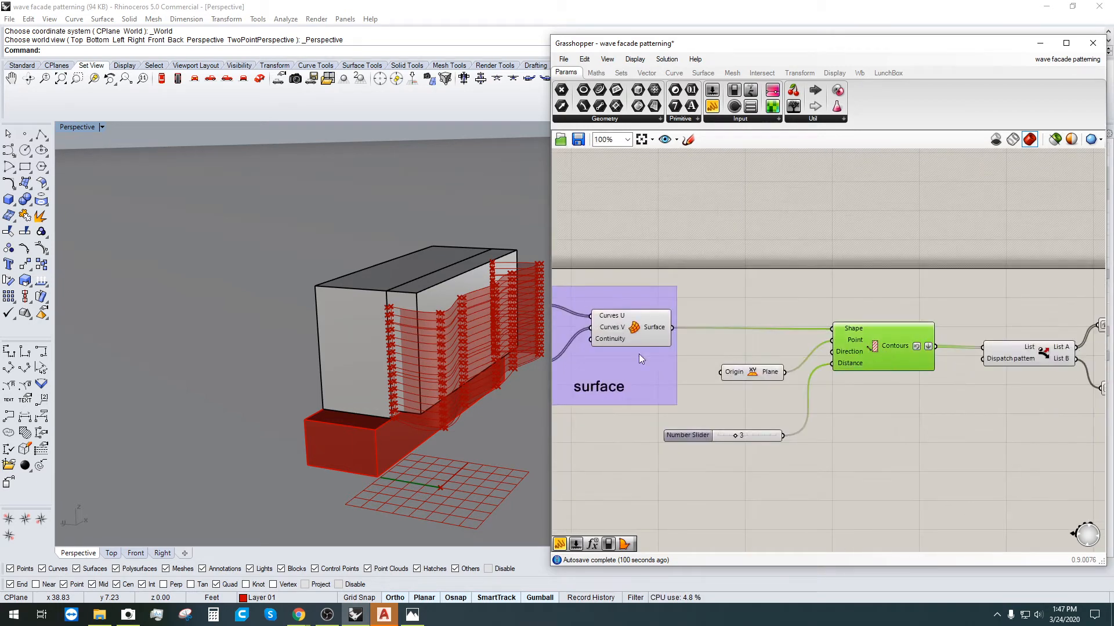
right_drag(638, 354, 545, 324)
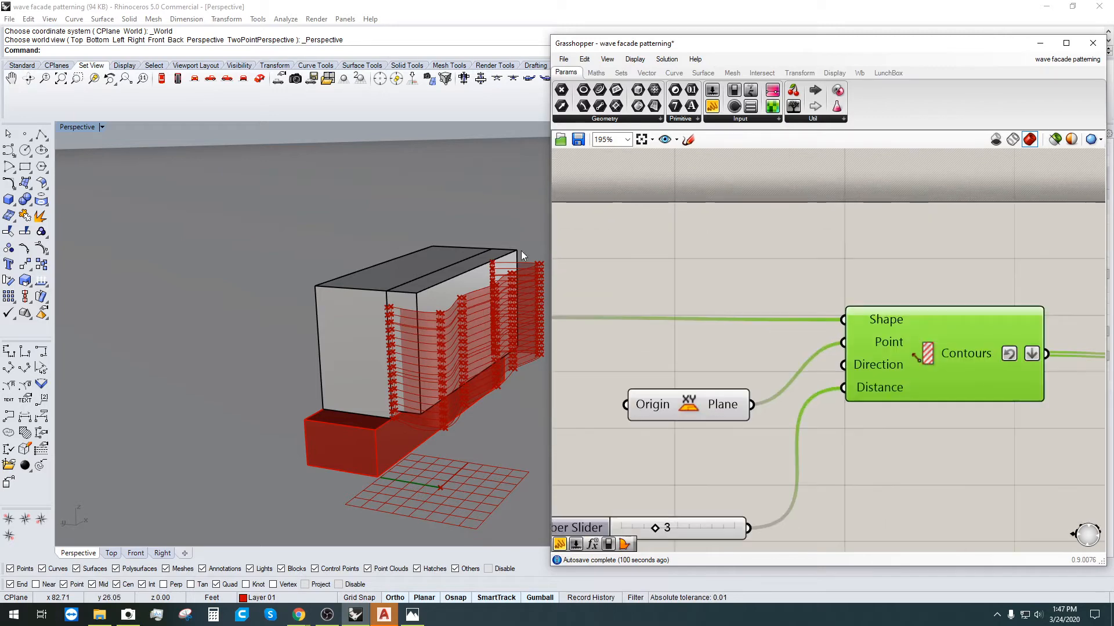
scroll(527, 314, down, 1)
scroll(864, 343, down, 4)
scroll(981, 404, up, 1)
drag(946, 397, 801, 266)
right_drag(753, 373, 878, 345)
click(1004, 356)
scroll(983, 295, up, 5)
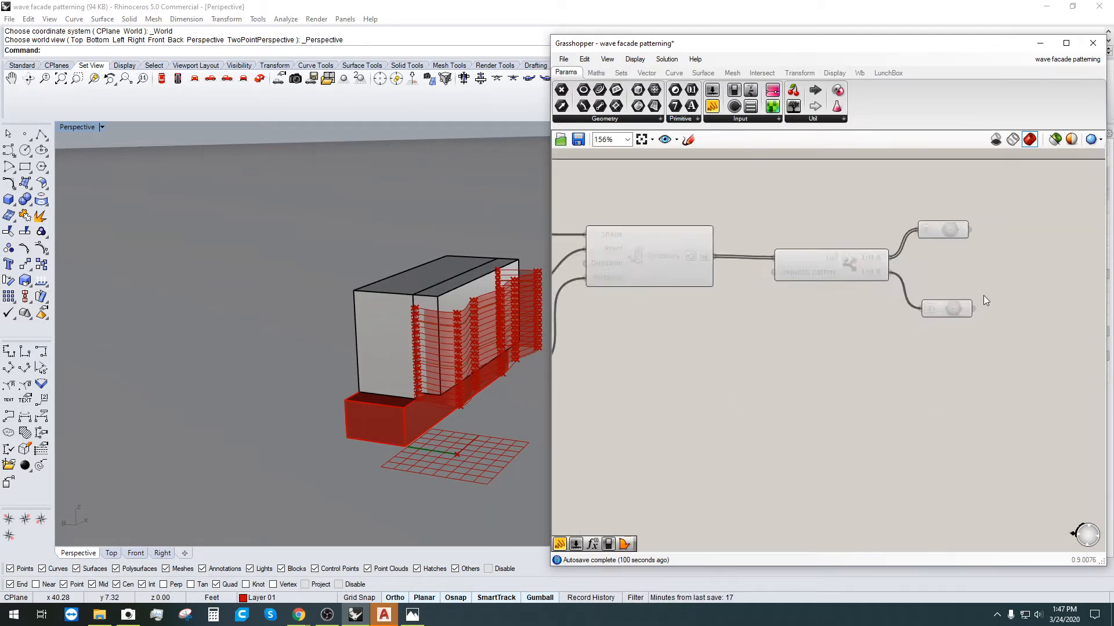
Step: Check the wiring of Contours, its plane and slider, Dispatch and the two Curve parameters
drag(1011, 403, 947, 178)
scroll(948, 189, down, 4)
right_drag(892, 347, 1042, 378)
drag(983, 367, 666, 181)
right_drag(743, 394, 829, 385)
click(685, 374)
right_drag(670, 370, 794, 400)
right_drag(1043, 340, 776, 325)
drag(988, 355, 839, 211)
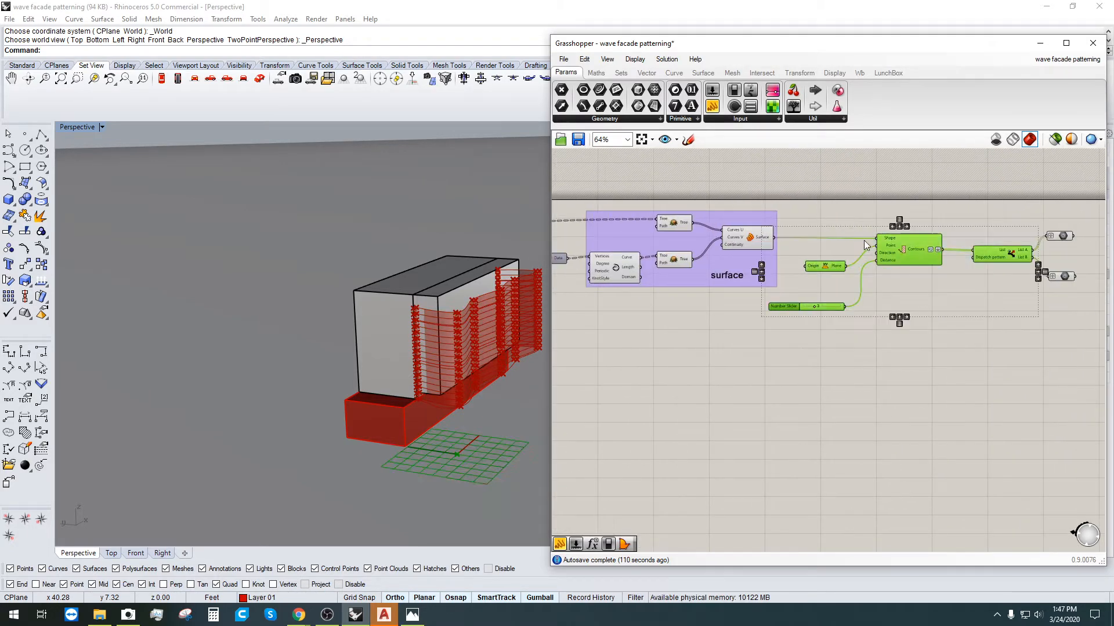
right_drag(986, 359, 868, 364)
drag(998, 378, 883, 212)
click(879, 374)
Step: Center the surface group and check its Curve and Tree components
right_drag(619, 312, 787, 330)
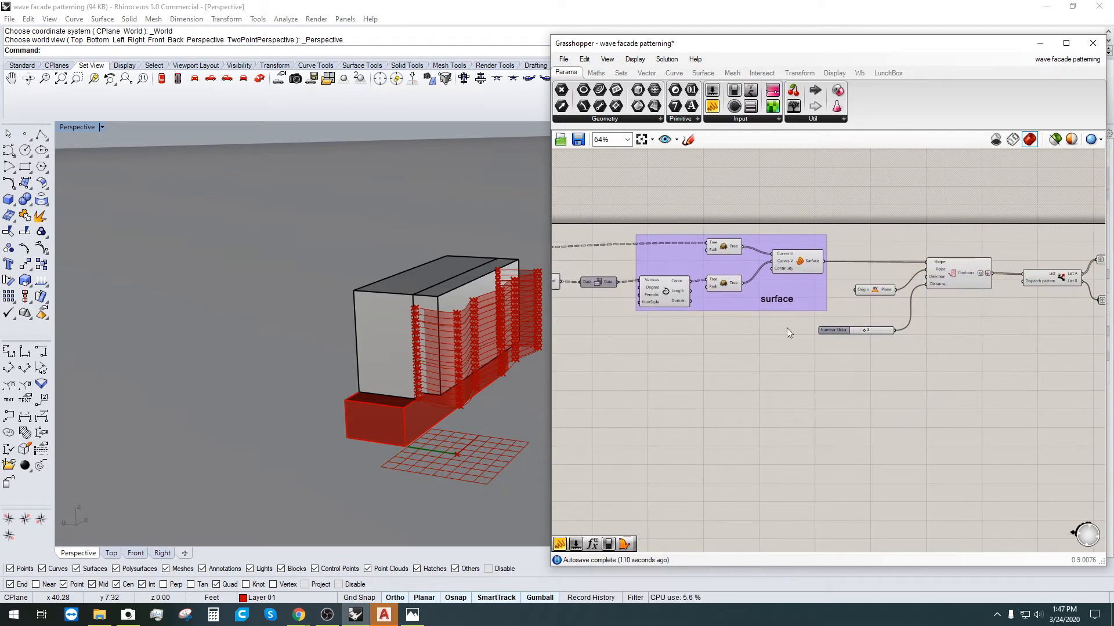
click(799, 274)
drag(755, 354, 642, 239)
right_drag(631, 359, 672, 373)
scroll(715, 342, up, 3)
click(733, 405)
click(677, 305)
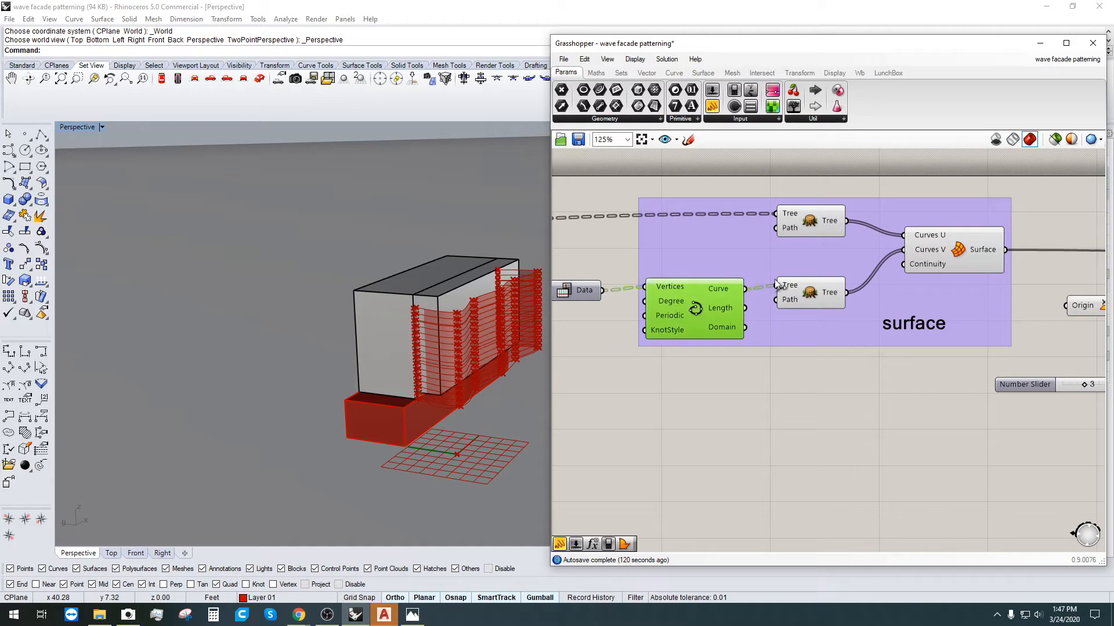
Step: Select the Tree components and orbit the Rhino view so the facade faces forward
click(810, 299)
click(803, 221)
scroll(784, 257, up, 3)
click(861, 326)
scroll(861, 326, up, 3)
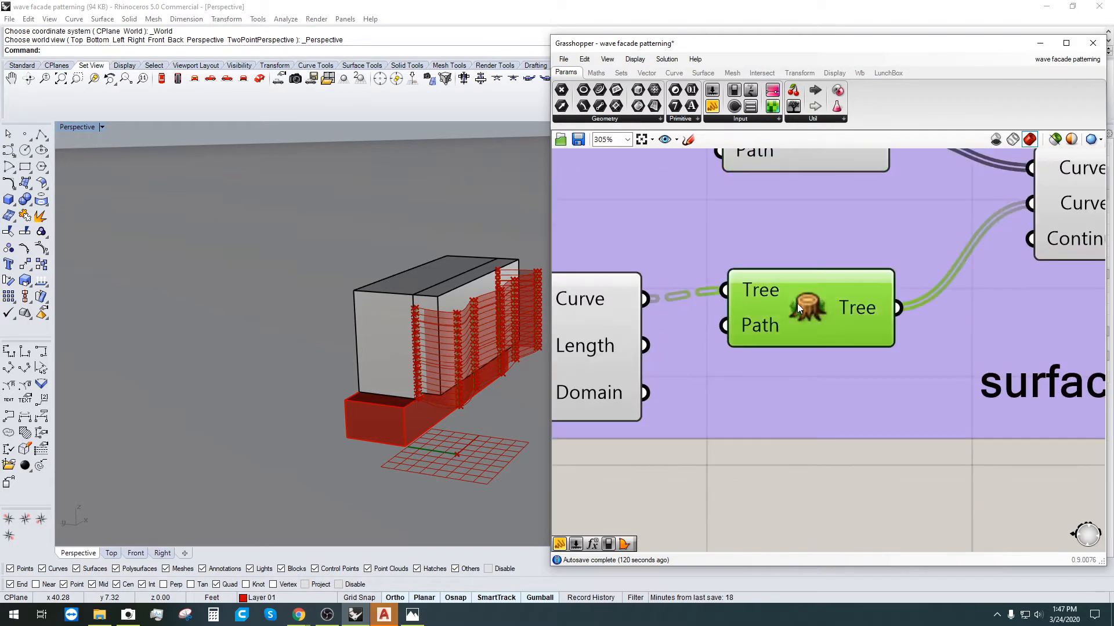
click(474, 352)
scroll(470, 348, up, 3)
right_drag(468, 345, 416, 393)
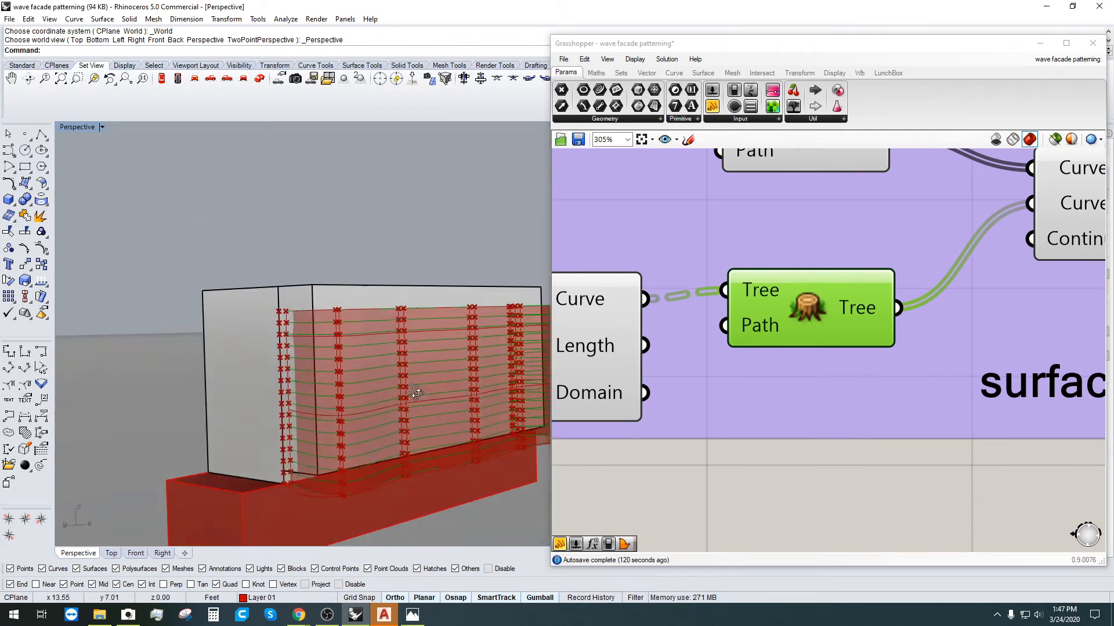
Step: Turn off Preview on the lower Tree component
right_click(786, 307)
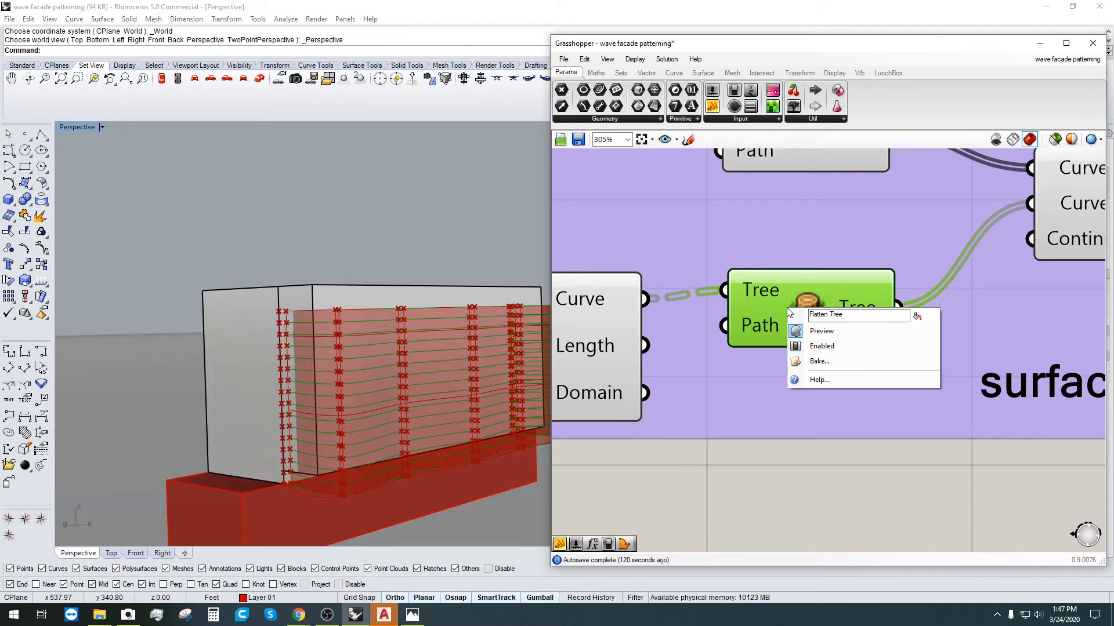
click(815, 332)
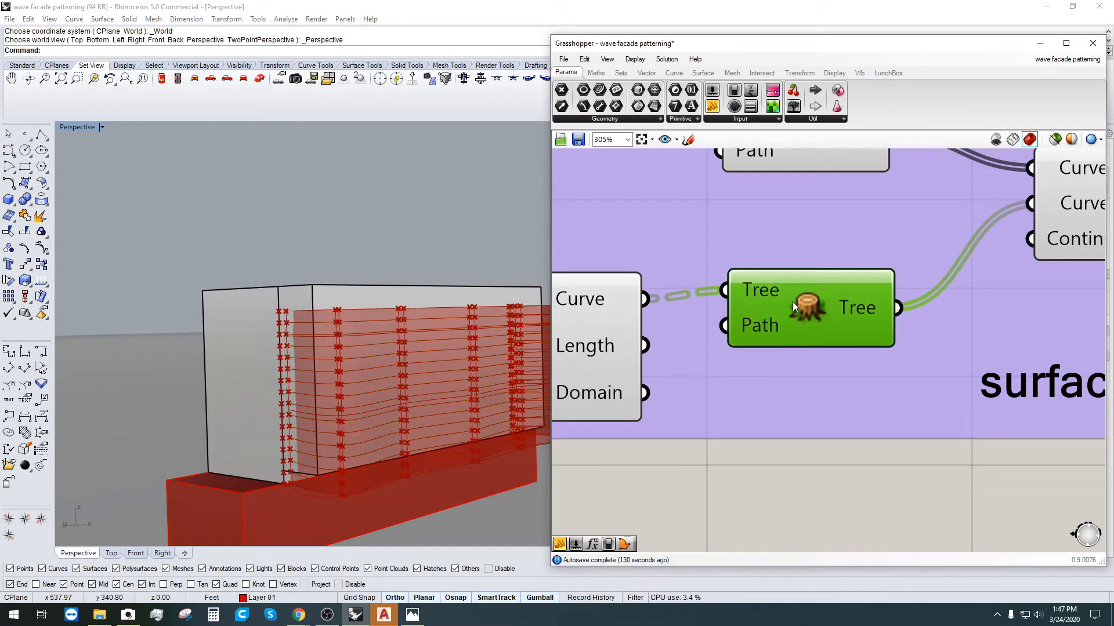
scroll(792, 302, down, 3)
click(925, 302)
Step: Turn off Preview on the Interpolate curve component
click(600, 353)
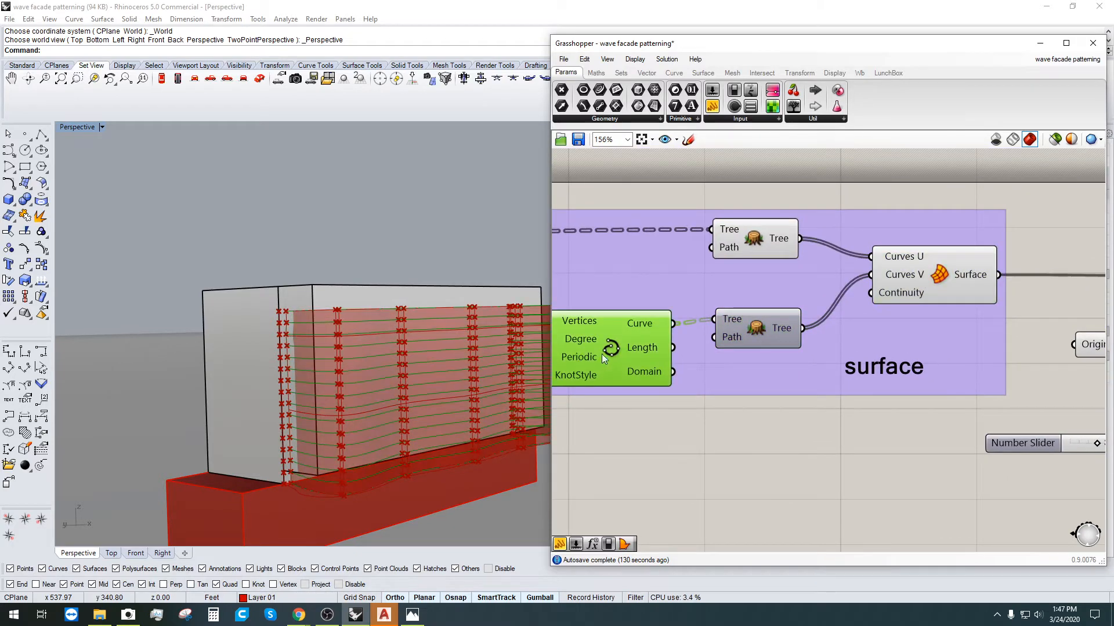
right_drag(387, 311, 383, 324)
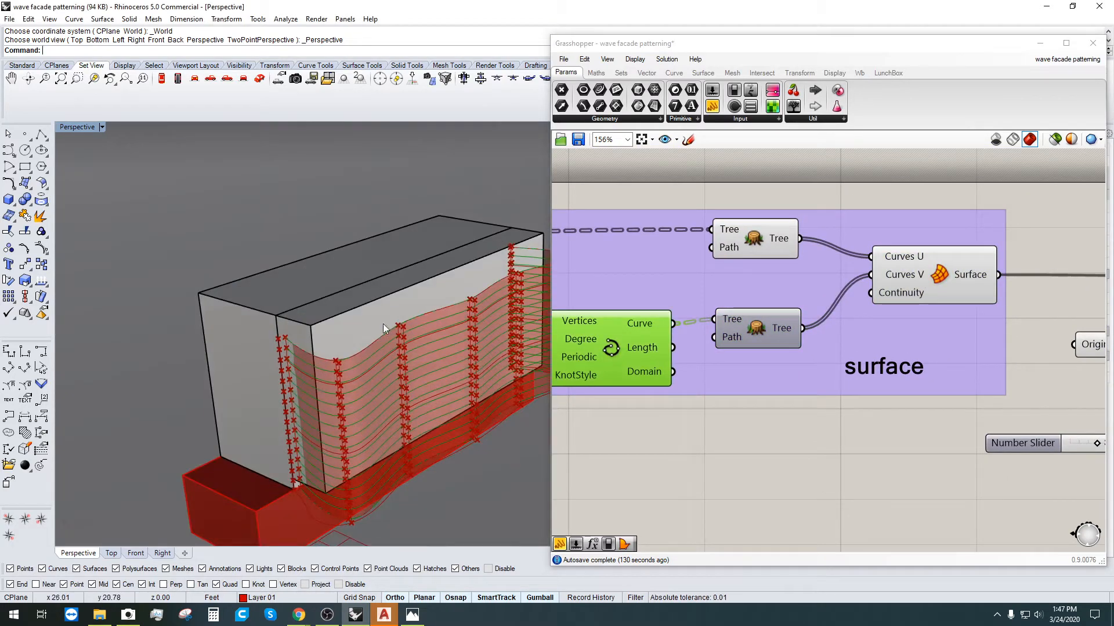
right_click(604, 340)
click(631, 364)
right_drag(360, 410, 349, 371)
Step: Orbit around the facade to check the network surface without the curves
click(945, 283)
right_drag(453, 406, 482, 405)
scroll(774, 436, down, 2)
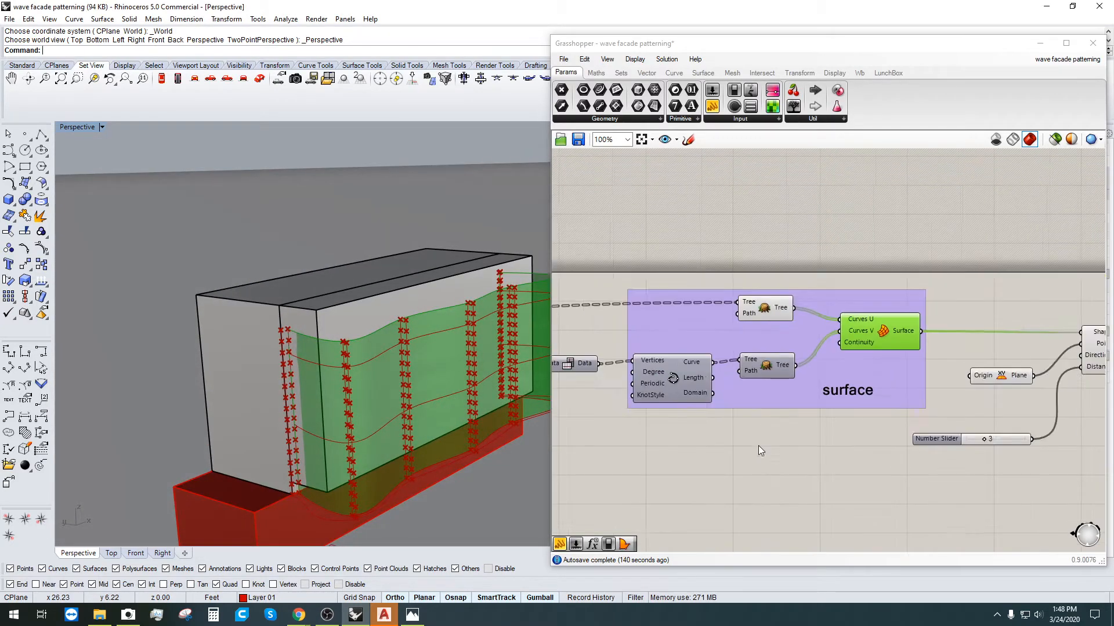
right_drag(691, 472, 950, 428)
scroll(689, 386, down, 1)
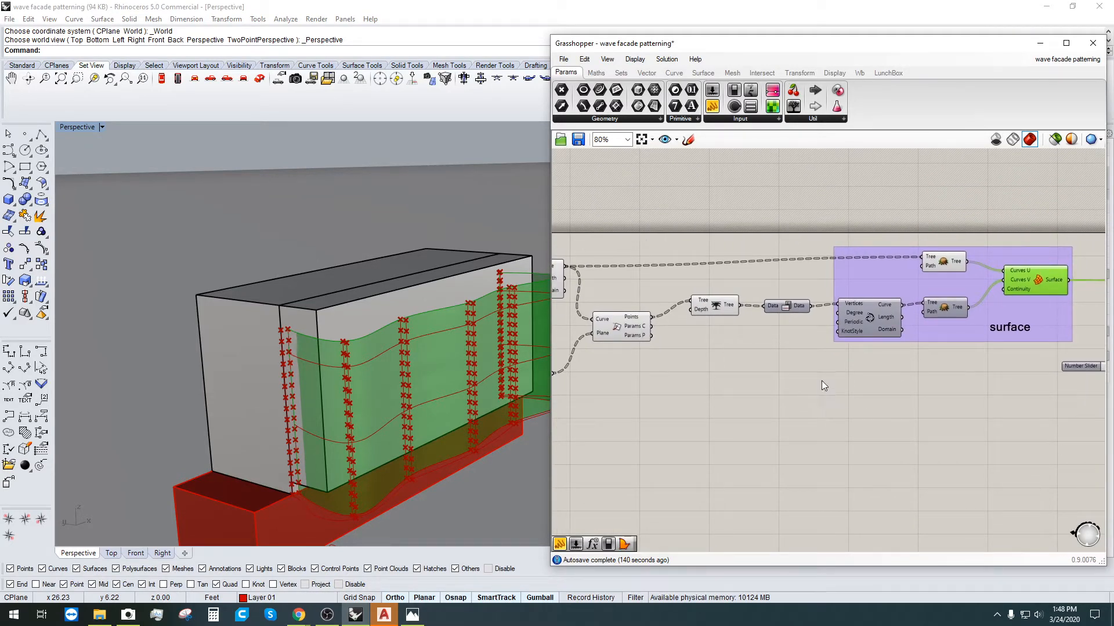
click(845, 386)
click(1033, 279)
Step: Review the divide, Nurbs curve and upper Tree components, orbiting the building to a higher viewpoint
click(613, 328)
right_drag(611, 338, 688, 354)
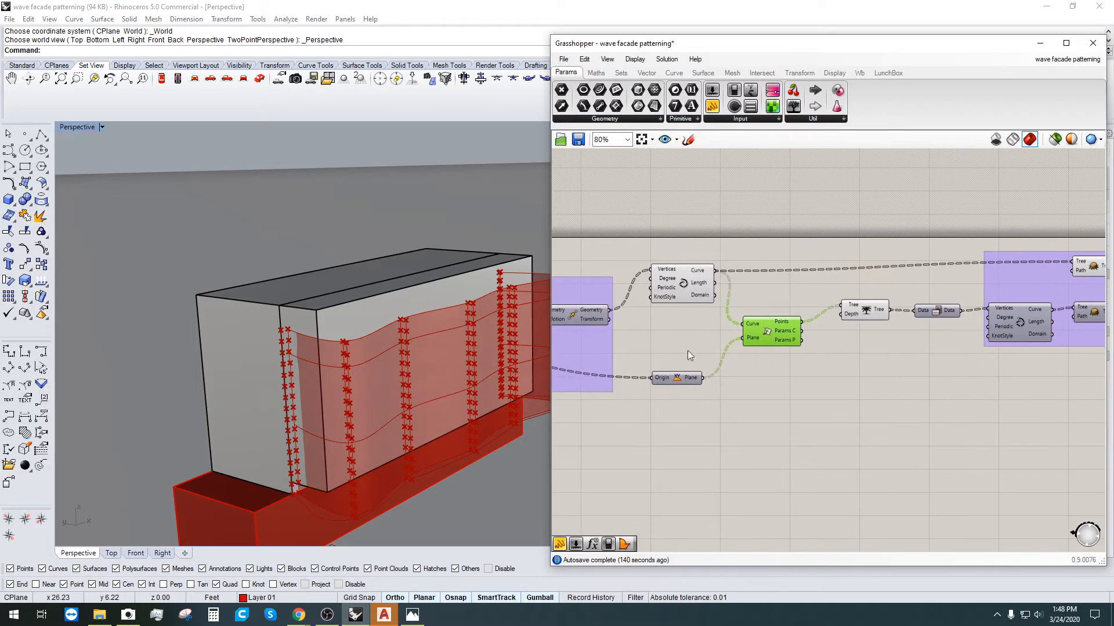
click(667, 290)
right_drag(1018, 323, 807, 333)
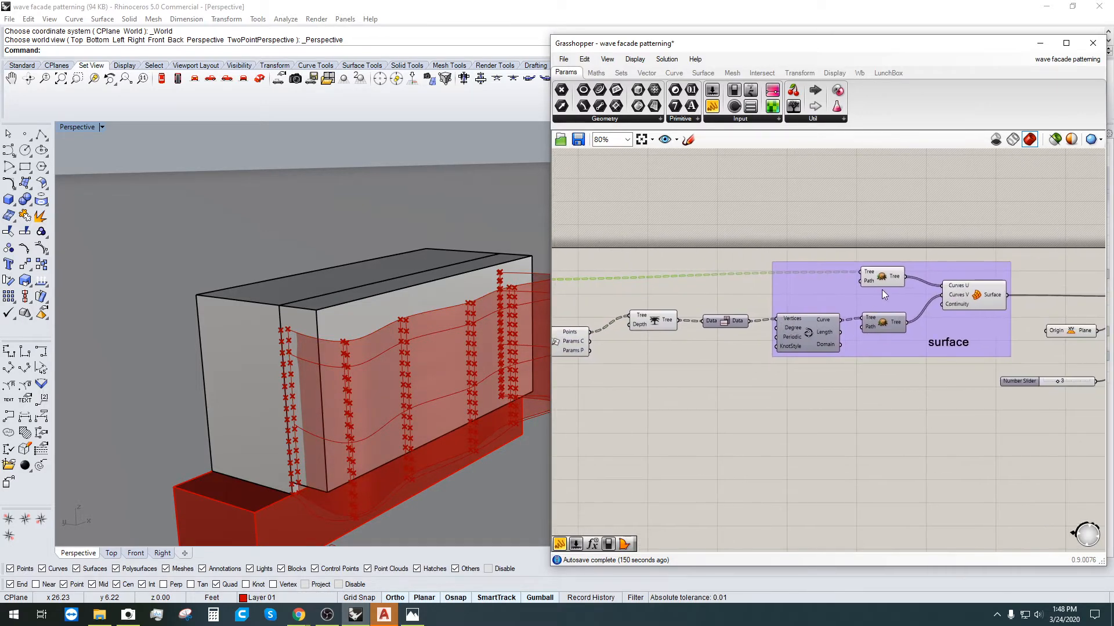
click(883, 270)
right_drag(389, 281, 299, 360)
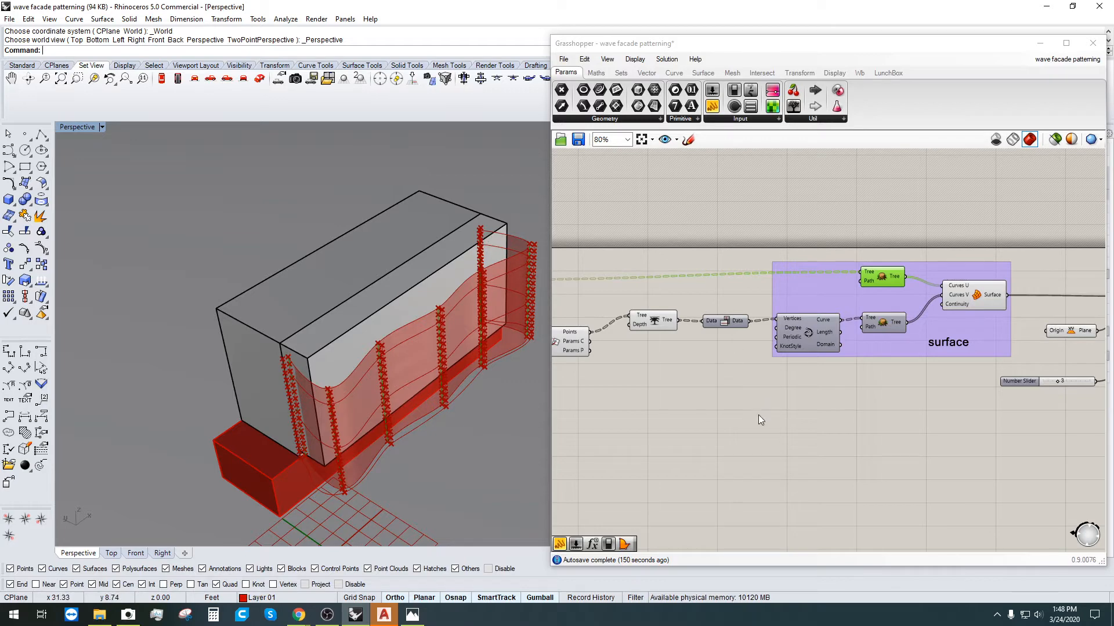
scroll(757, 416, down, 2)
right_drag(757, 415, 977, 414)
scroll(776, 342, up, 4)
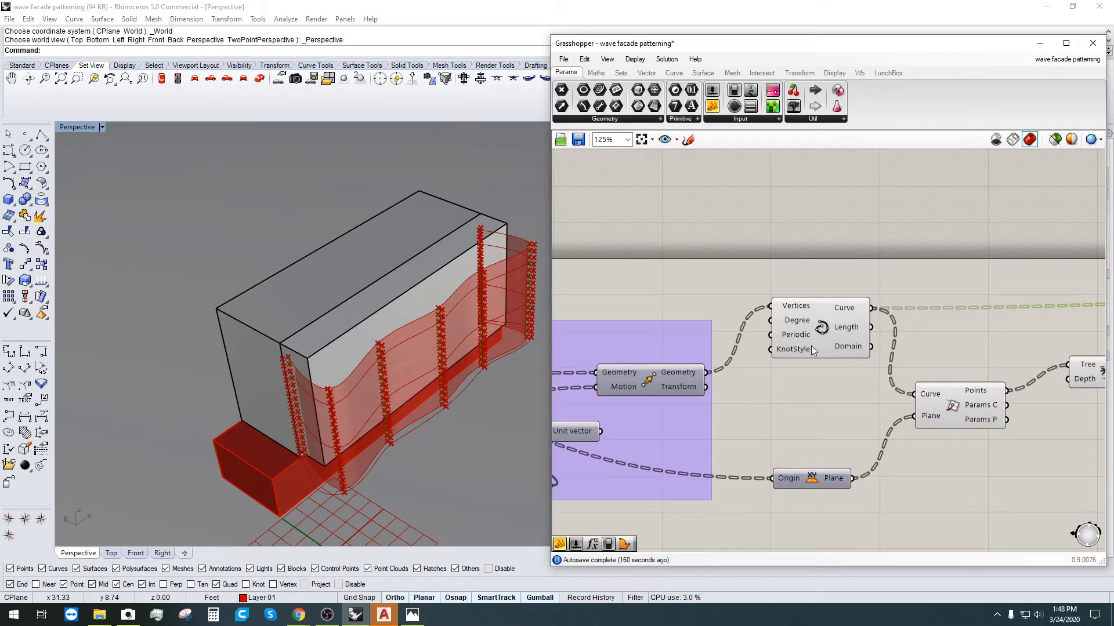
scroll(829, 334, down, 3)
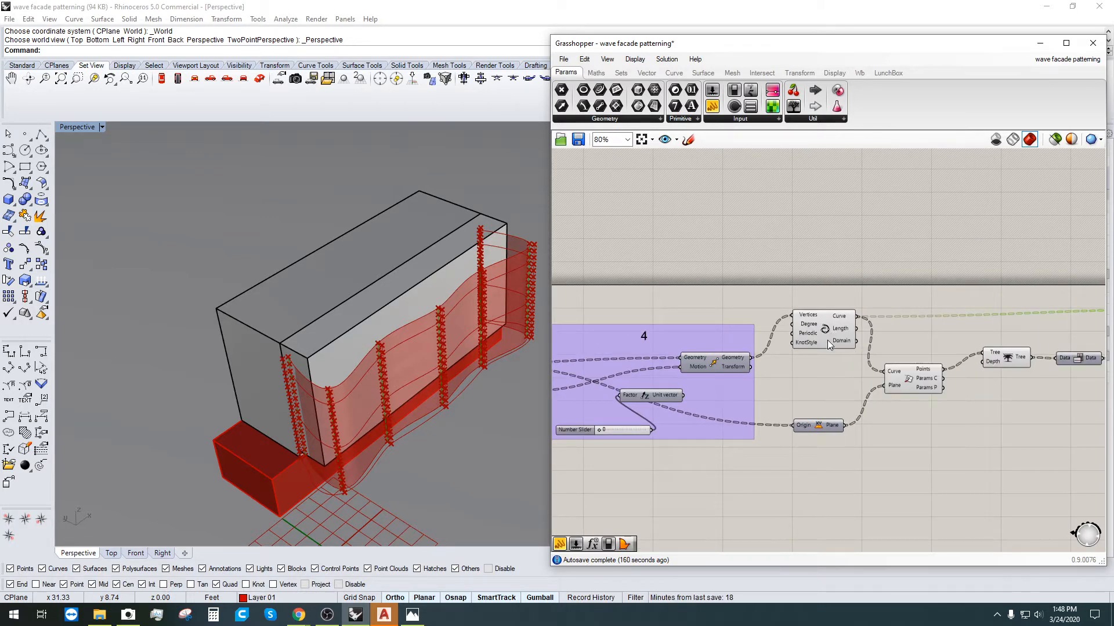
right_drag(646, 363, 965, 319)
click(773, 320)
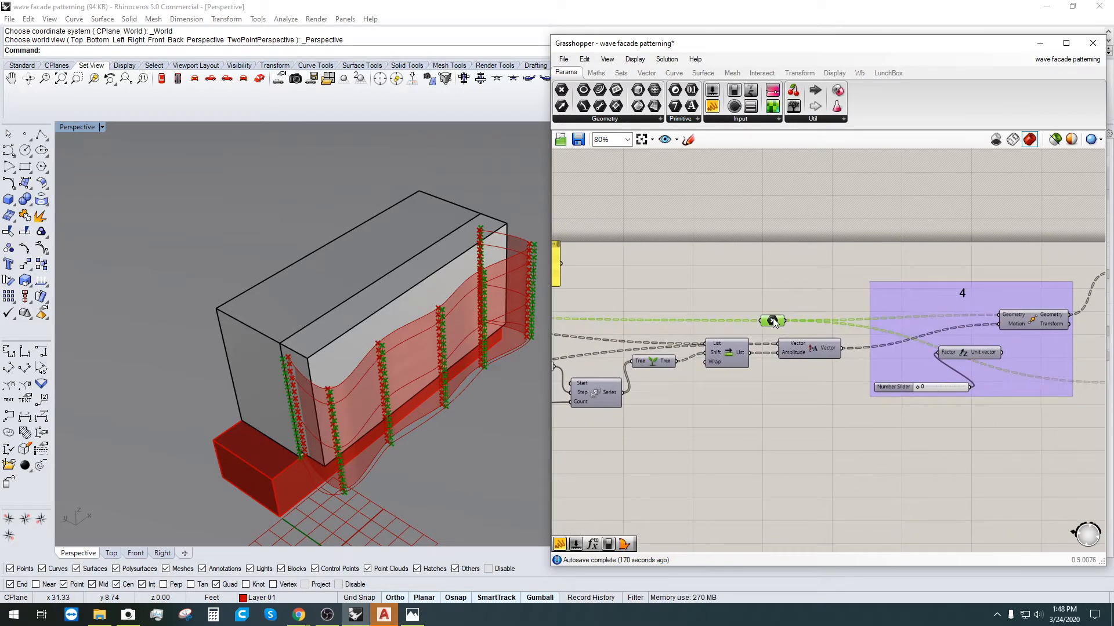
scroll(375, 340, up, 4)
right_drag(326, 388, 325, 419)
scroll(645, 305, down, 1)
scroll(377, 373, down, 2)
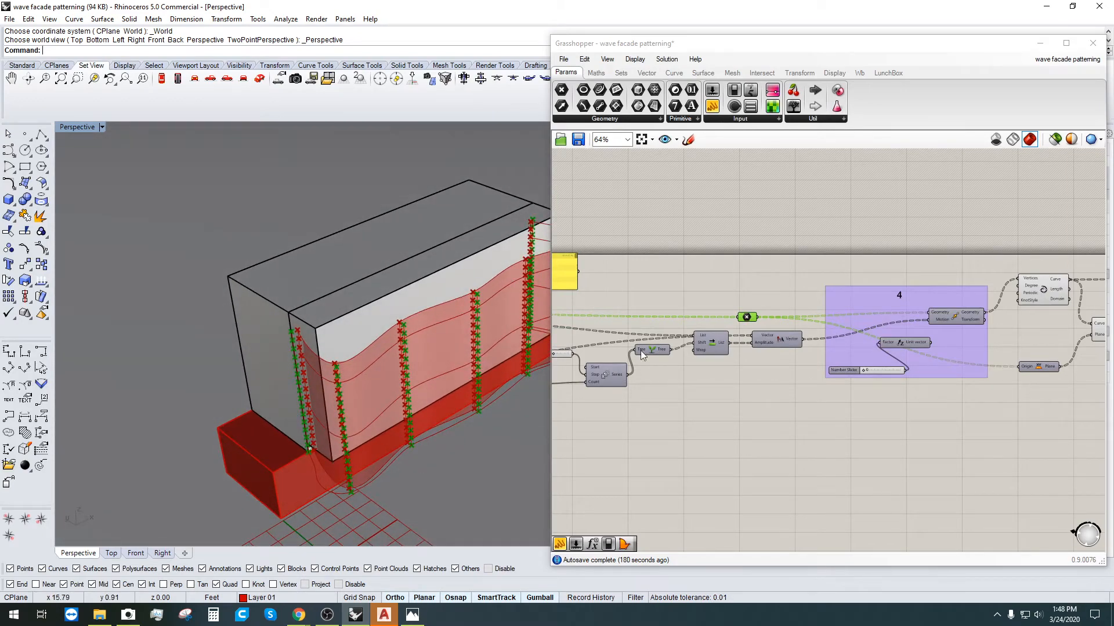
right_drag(654, 304, 851, 290)
click(715, 366)
right_drag(631, 344, 784, 329)
click(648, 287)
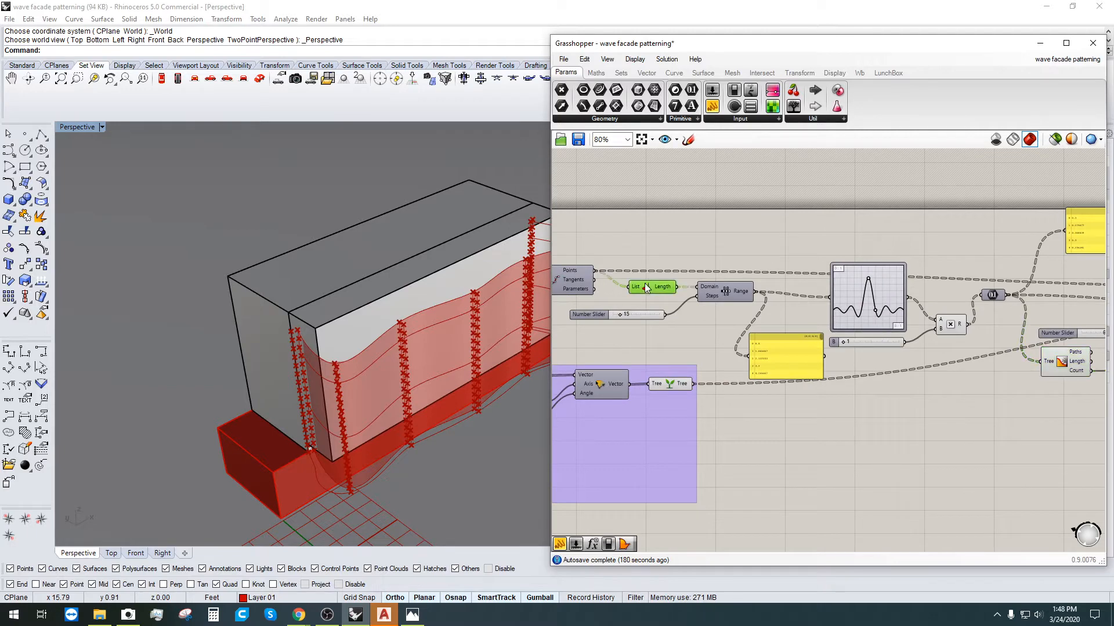
scroll(737, 341, down, 2)
right_drag(971, 419, 795, 375)
scroll(797, 374, down, 2)
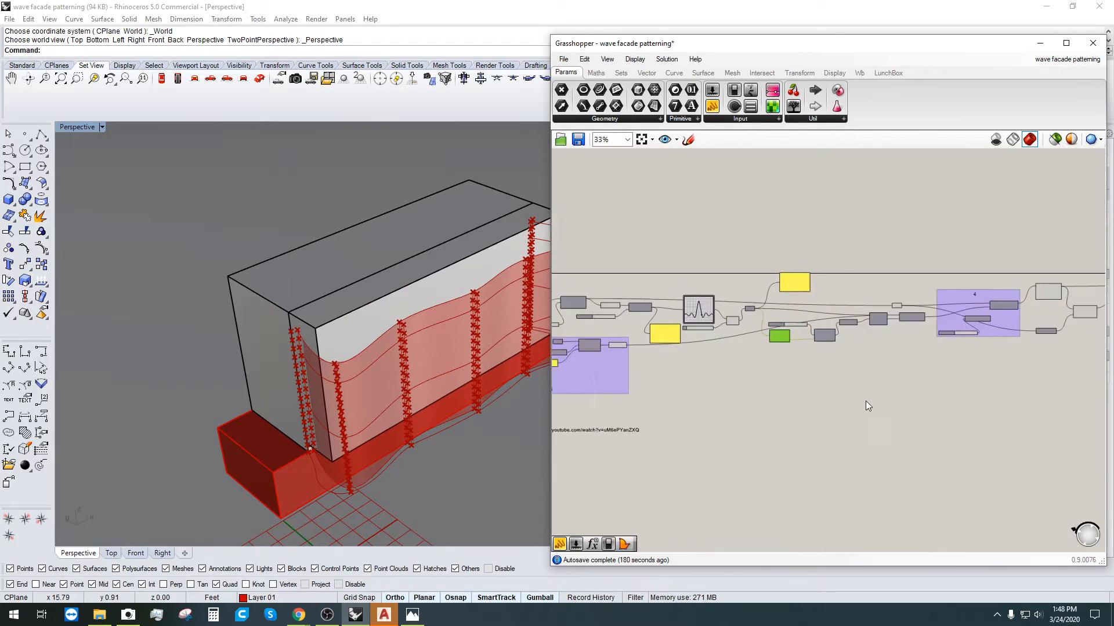
right_drag(904, 402, 696, 406)
scroll(894, 336, up, 4)
click(829, 280)
scroll(453, 450, up, 2)
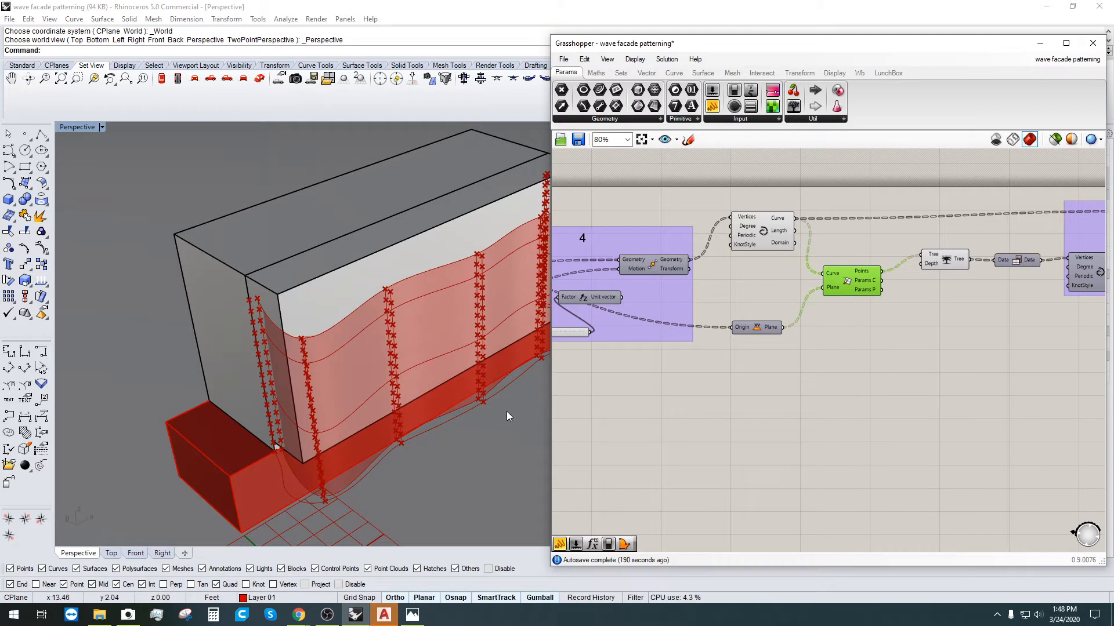
right_drag(506, 412, 326, 476)
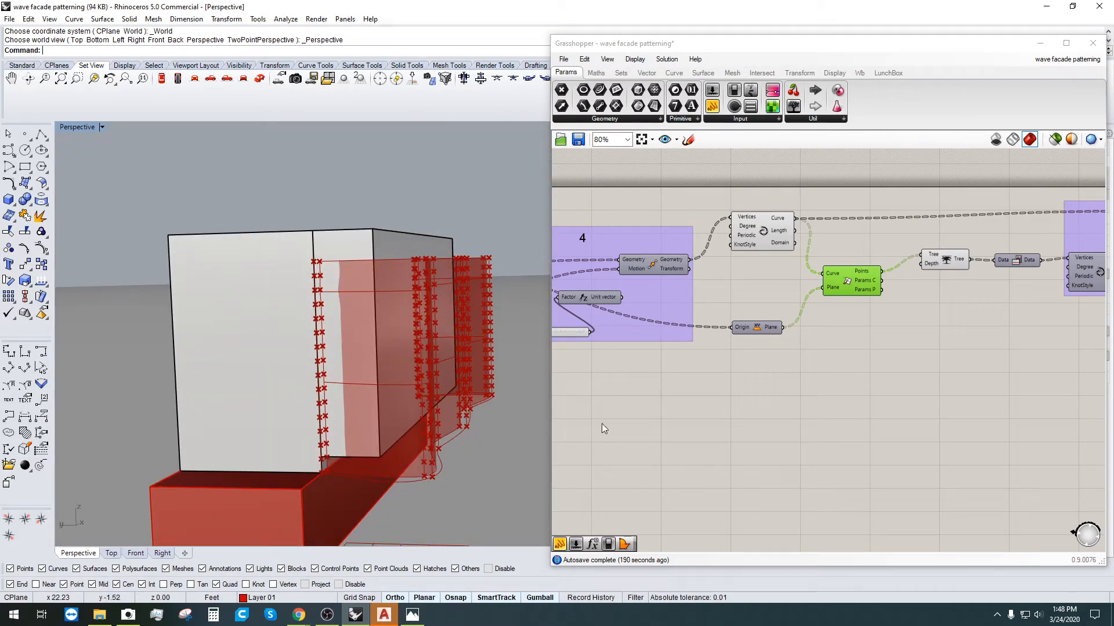
scroll(719, 403, down, 1)
right_drag(917, 415, 751, 420)
click(743, 296)
click(845, 358)
right_drag(974, 330, 829, 341)
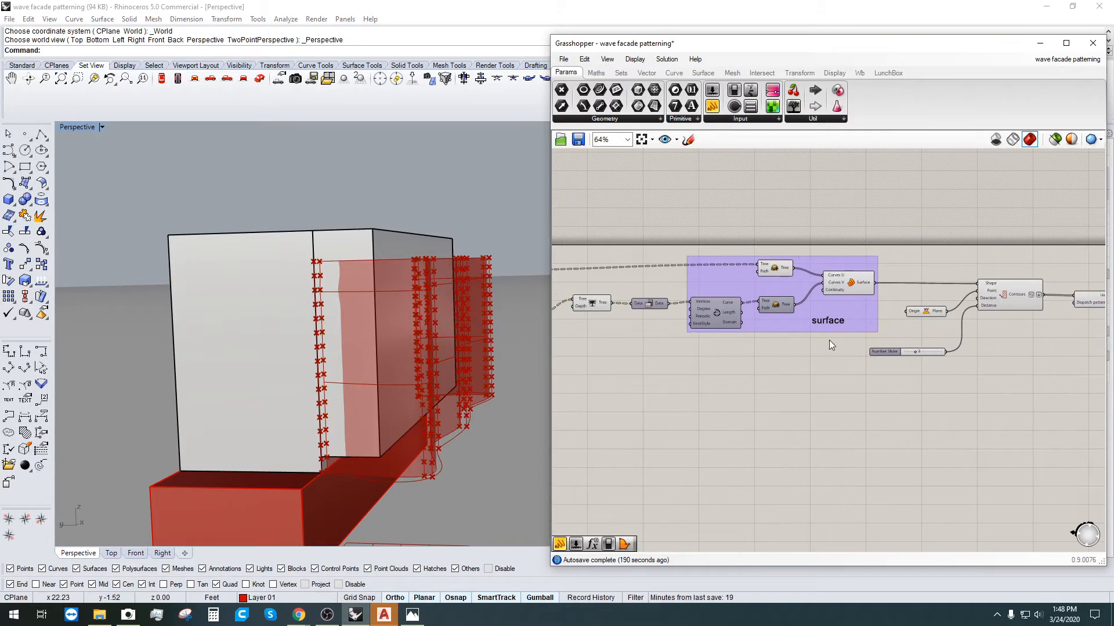
click(844, 284)
right_drag(961, 355, 817, 363)
click(866, 314)
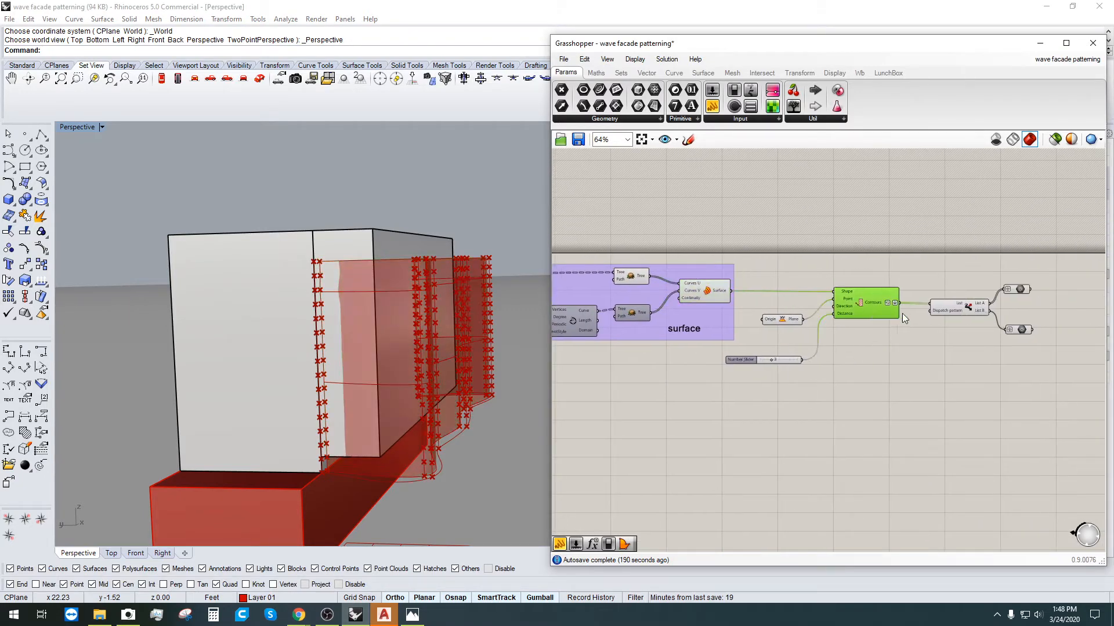
click(970, 311)
click(1020, 297)
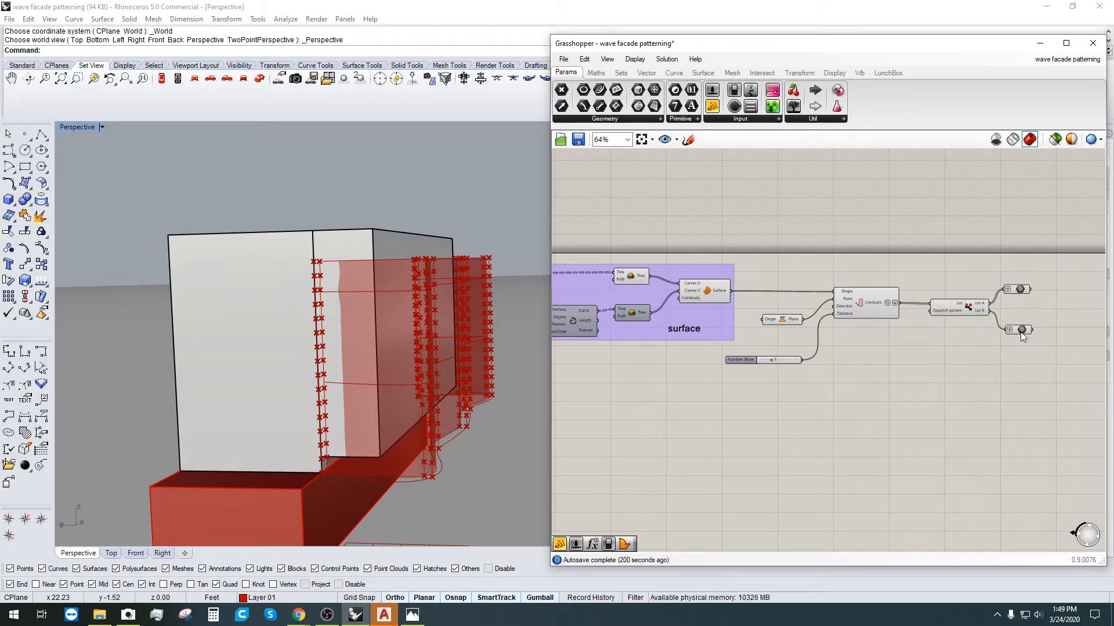
scroll(876, 300, up, 1)
click(868, 304)
right_drag(1074, 342, 931, 336)
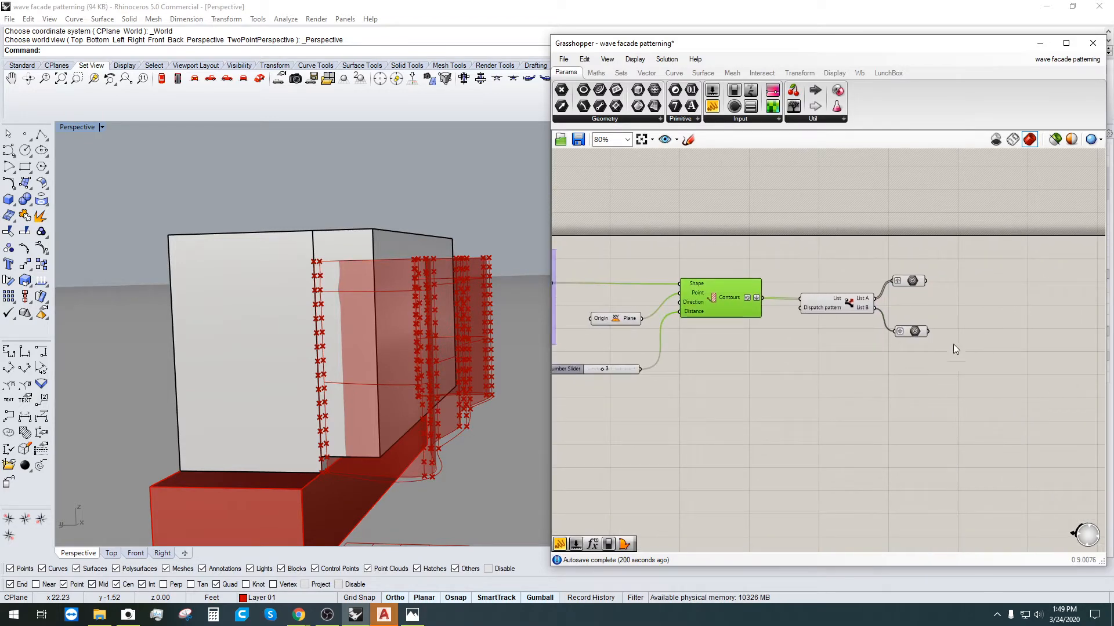
click(913, 334)
drag(959, 351, 796, 240)
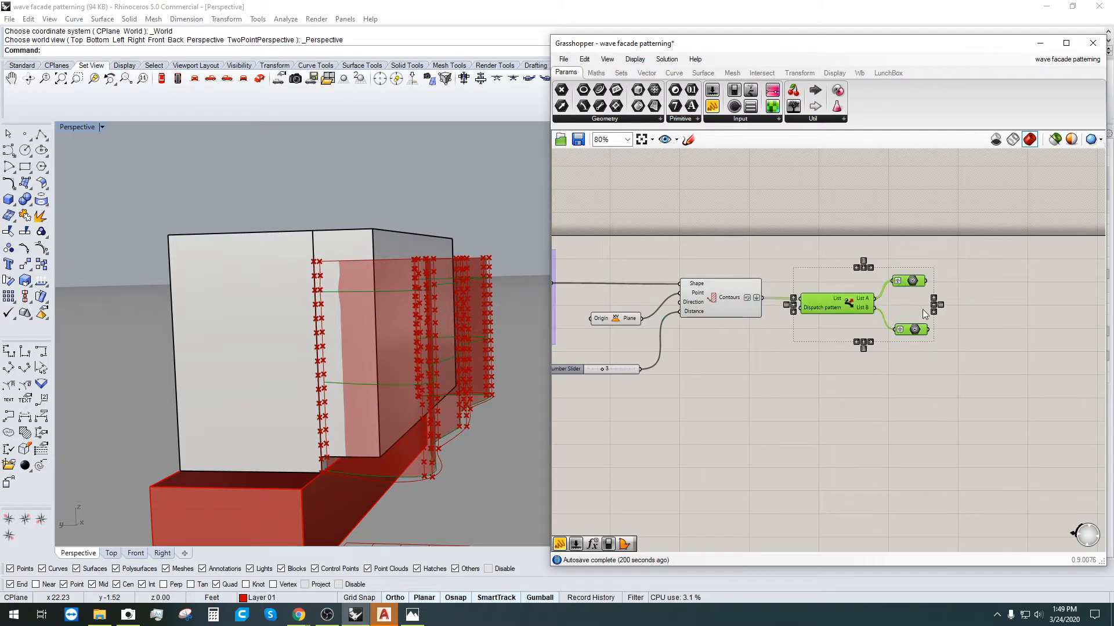
scroll(653, 437, down, 5)
scroll(663, 391, up, 4)
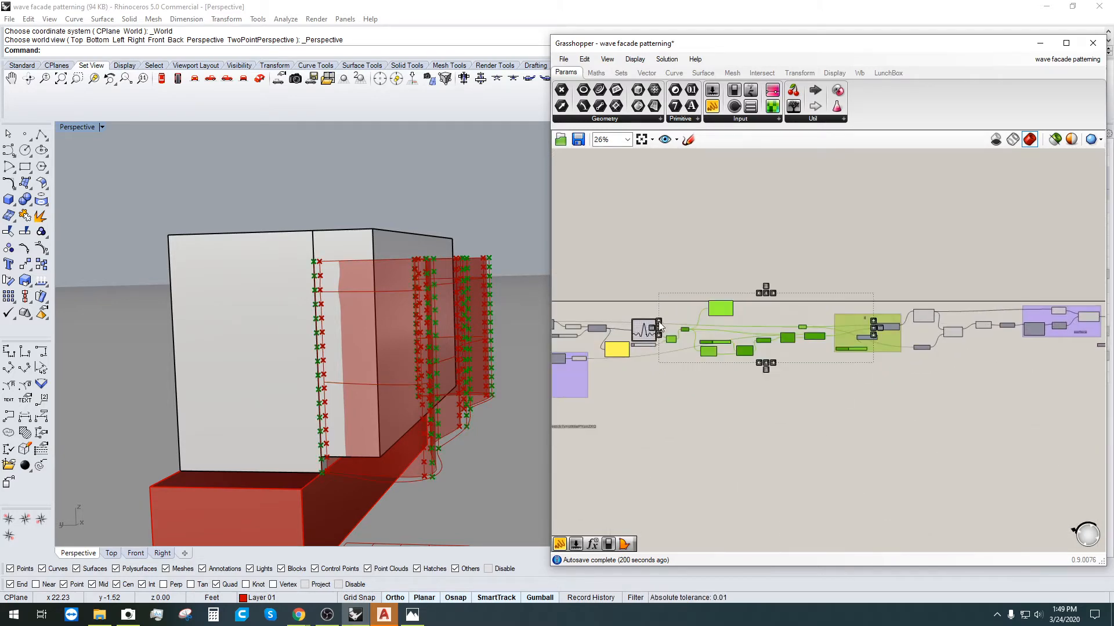
drag(815, 409, 633, 269)
scroll(685, 372, up, 2)
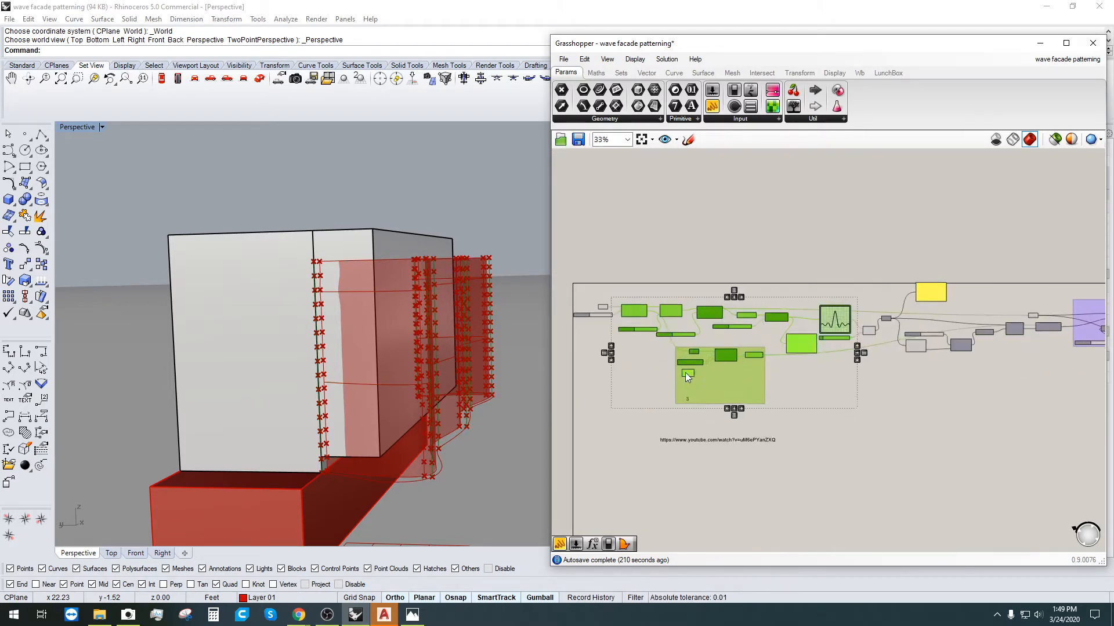
drag(696, 348, 598, 256)
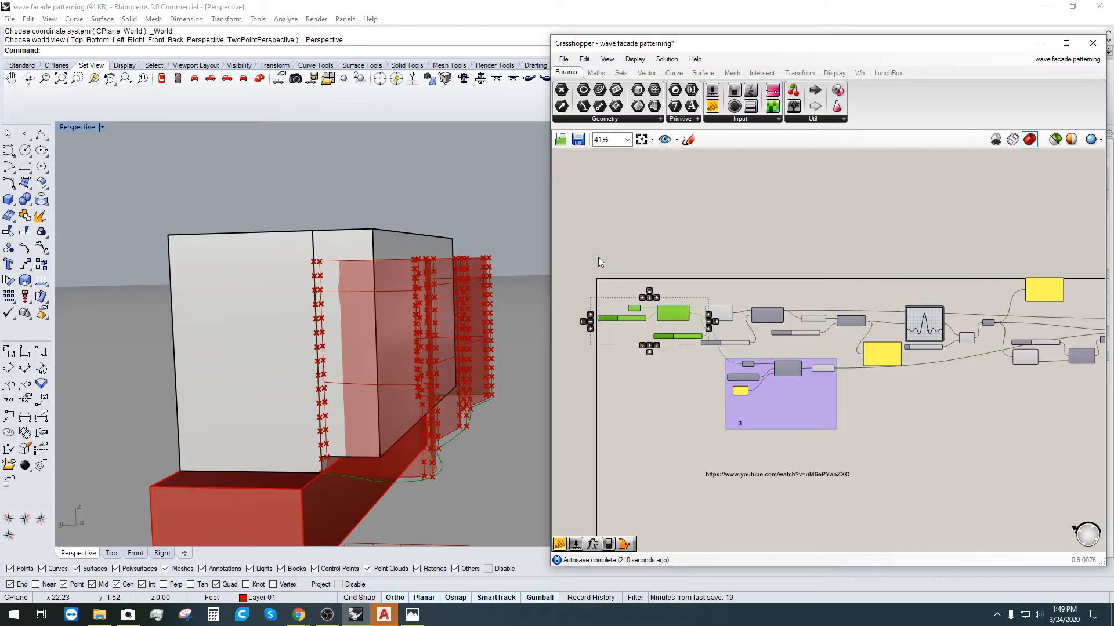
click(656, 272)
scroll(660, 330, up, 4)
click(673, 292)
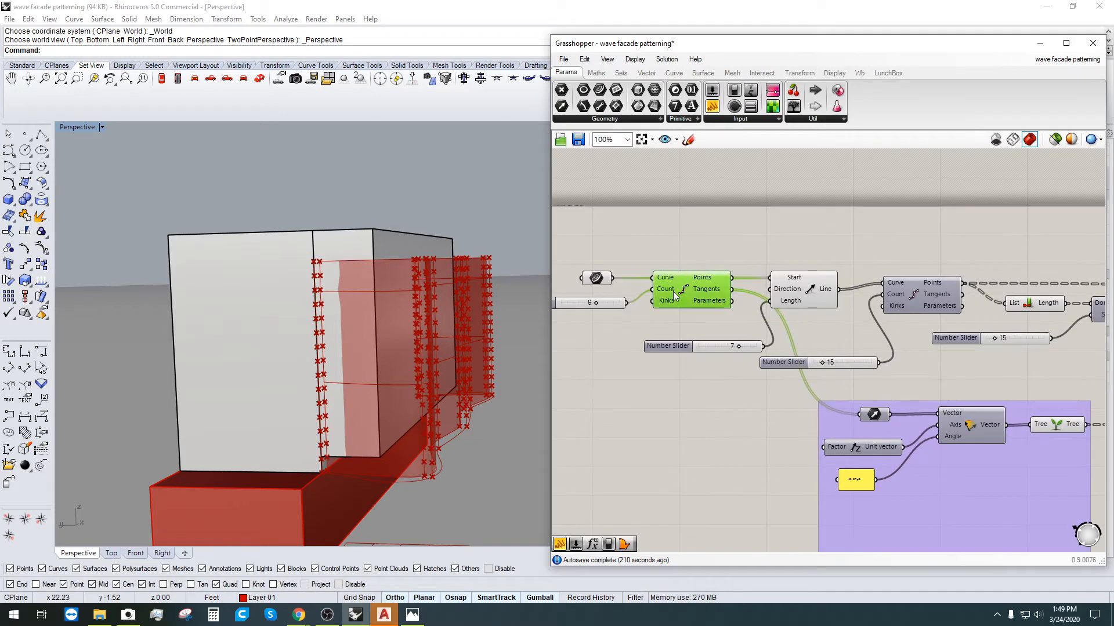
click(596, 290)
click(596, 279)
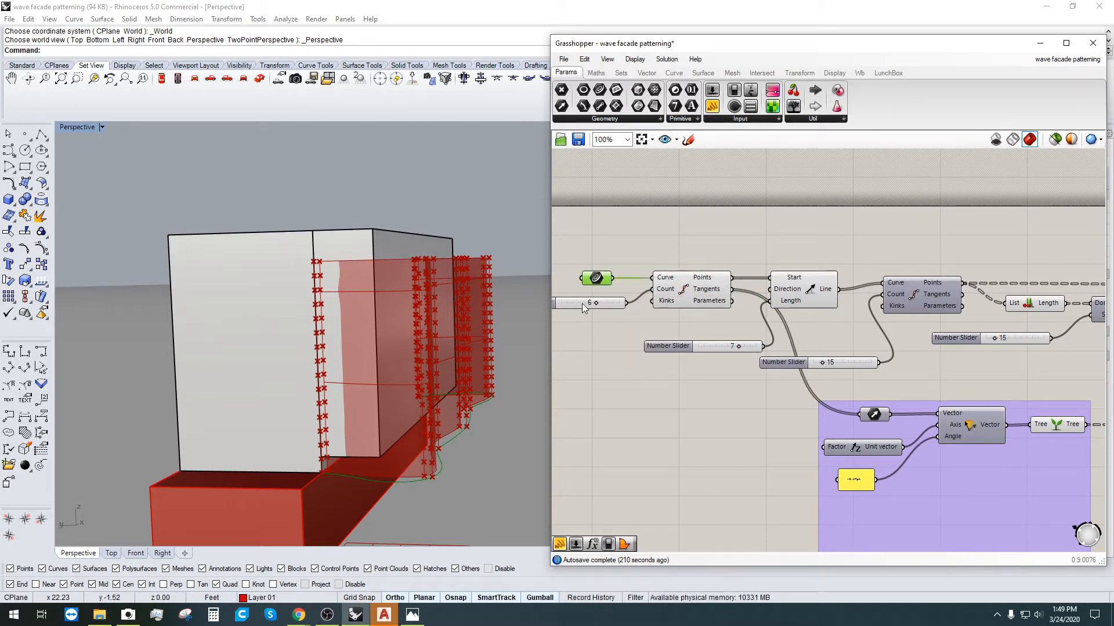
Step: Zoom the Grasshopper canvas out to 17% and window-select the whole wave facade definition
right_drag(462, 371, 451, 403)
scroll(732, 256, down, 4)
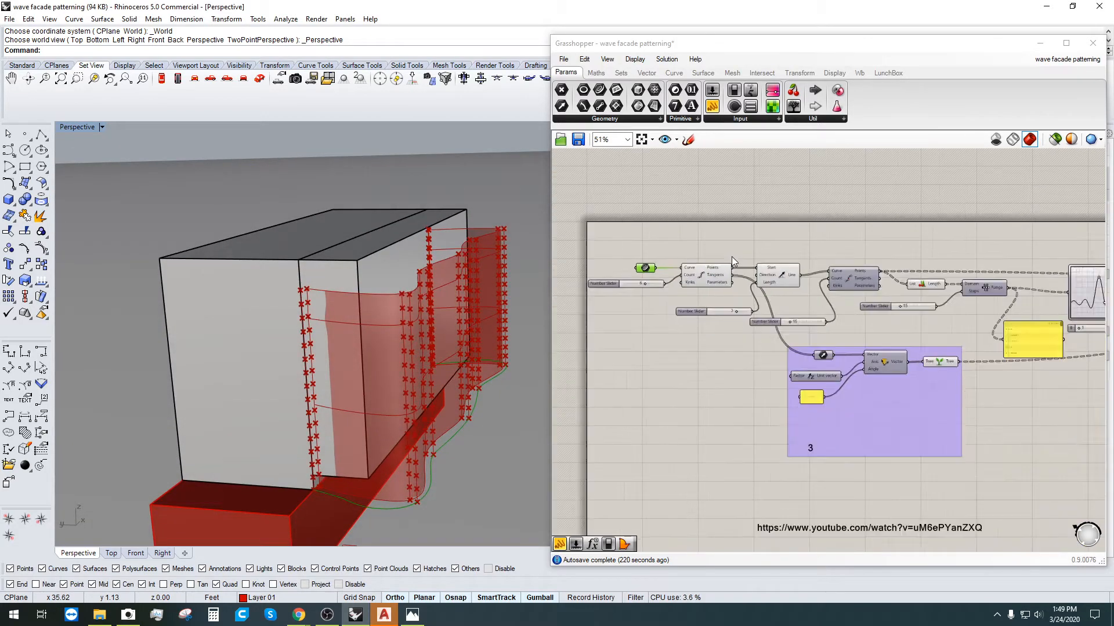
right_drag(836, 324, 762, 375)
scroll(630, 329, up, 4)
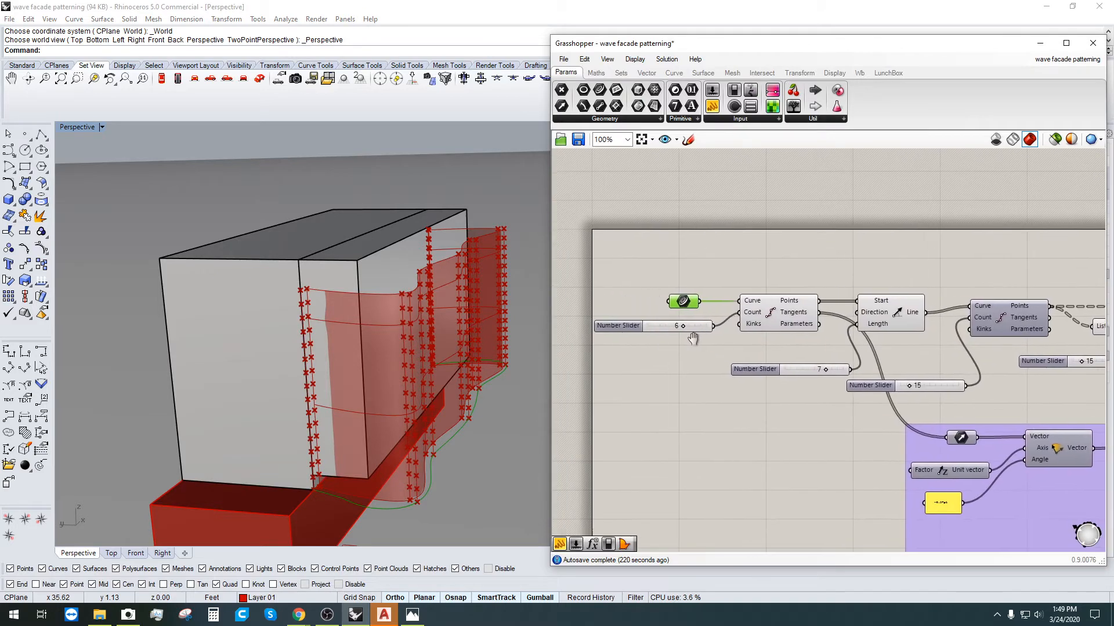
drag(608, 326, 596, 325)
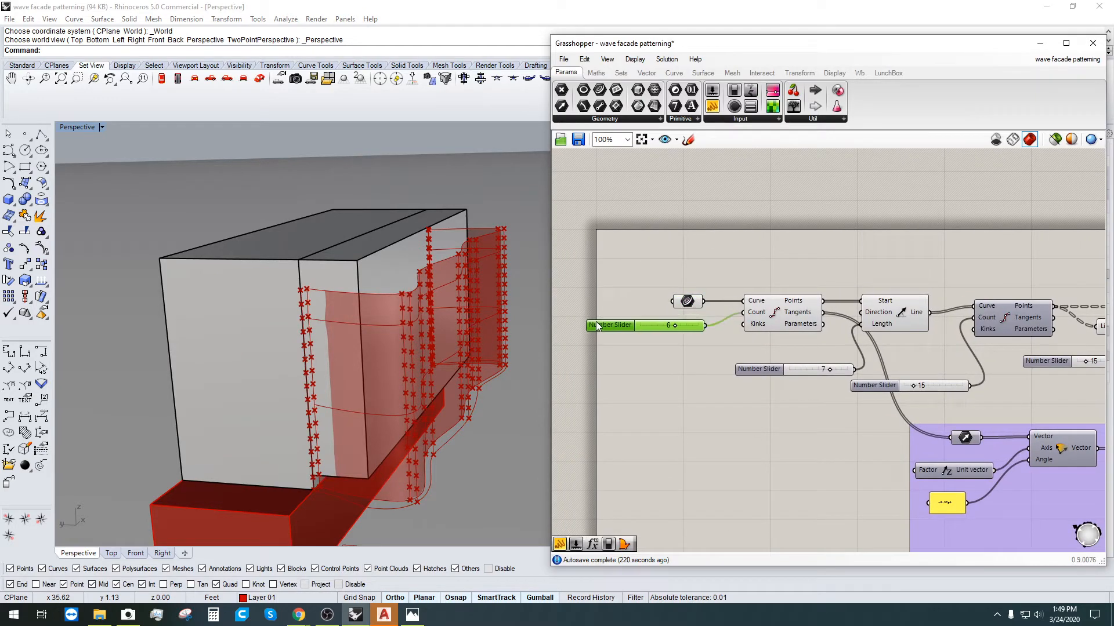
click(726, 380)
scroll(791, 377, down, 2)
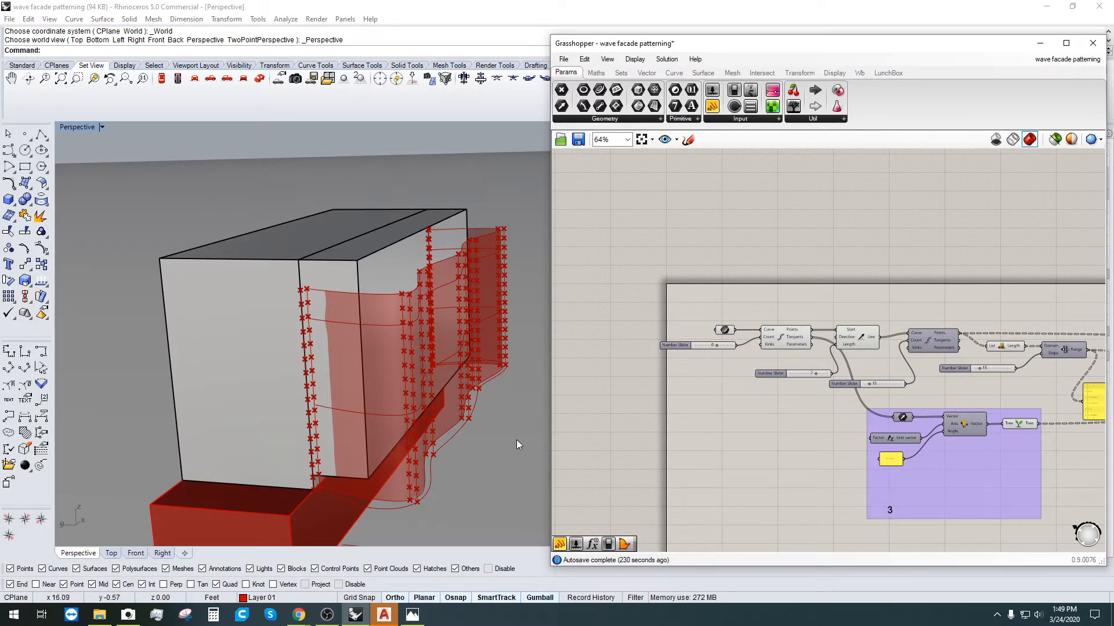
right_drag(443, 340, 488, 415)
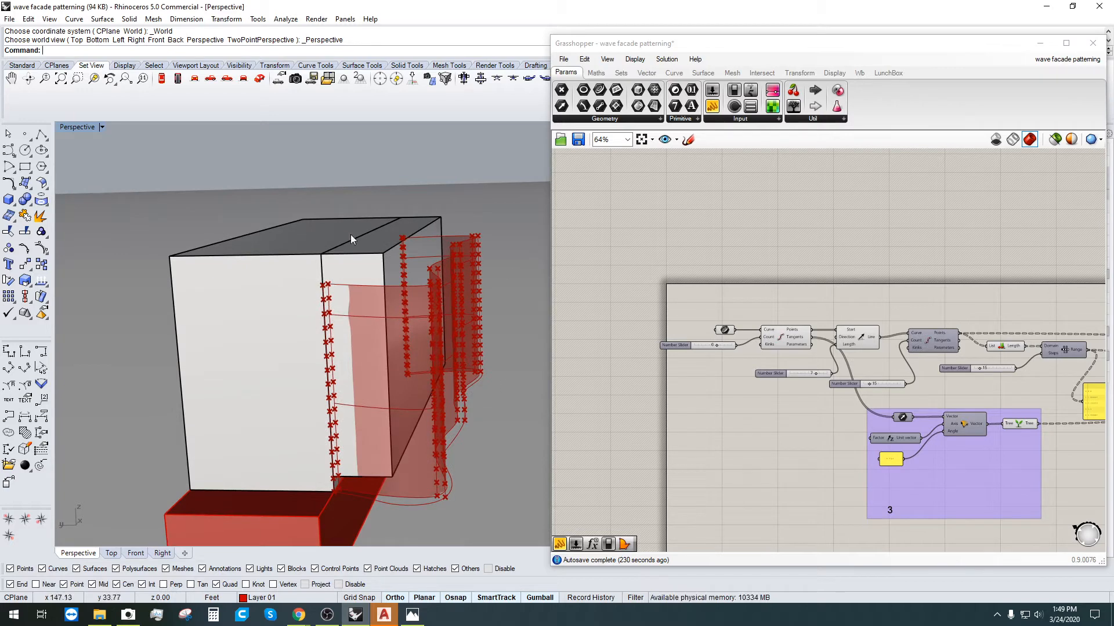
click(784, 475)
scroll(738, 385, down, 2)
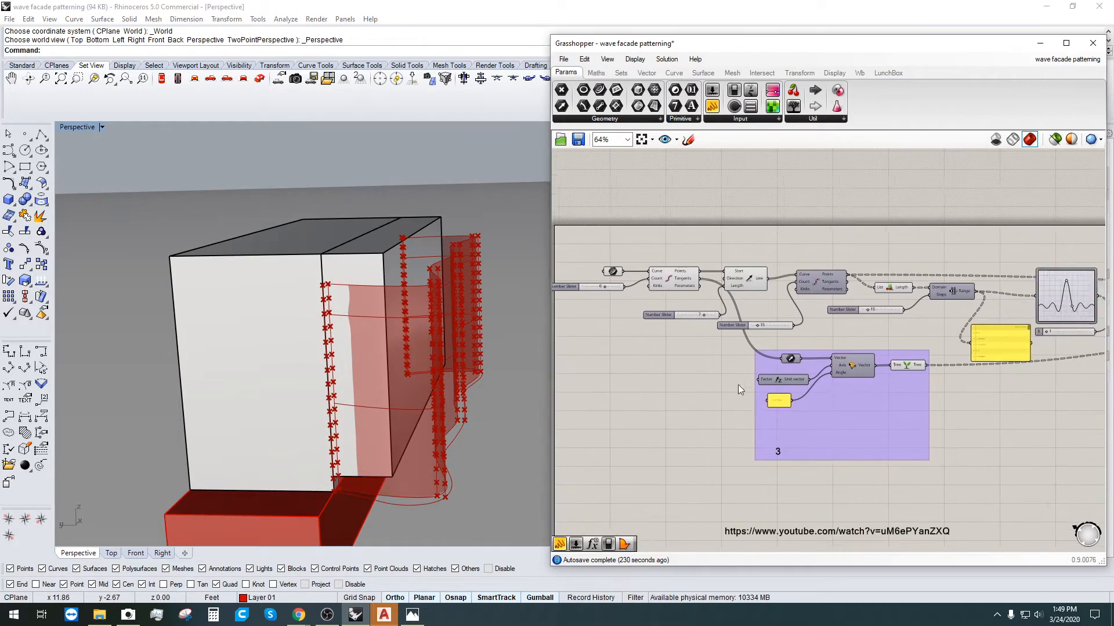
scroll(725, 361, down, 1)
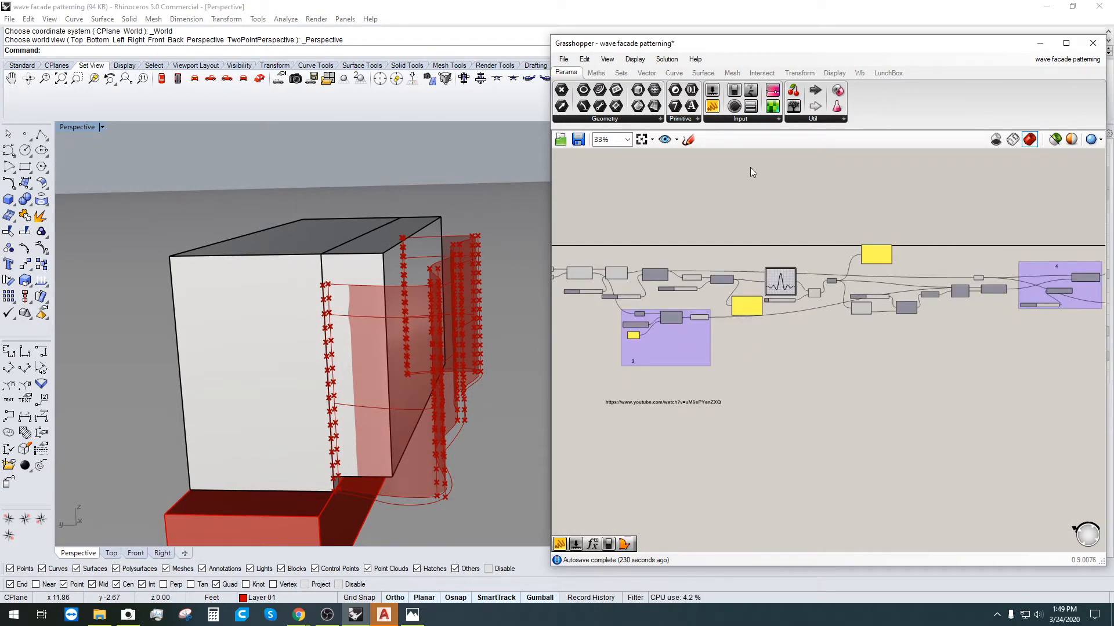
scroll(883, 335, down, 3)
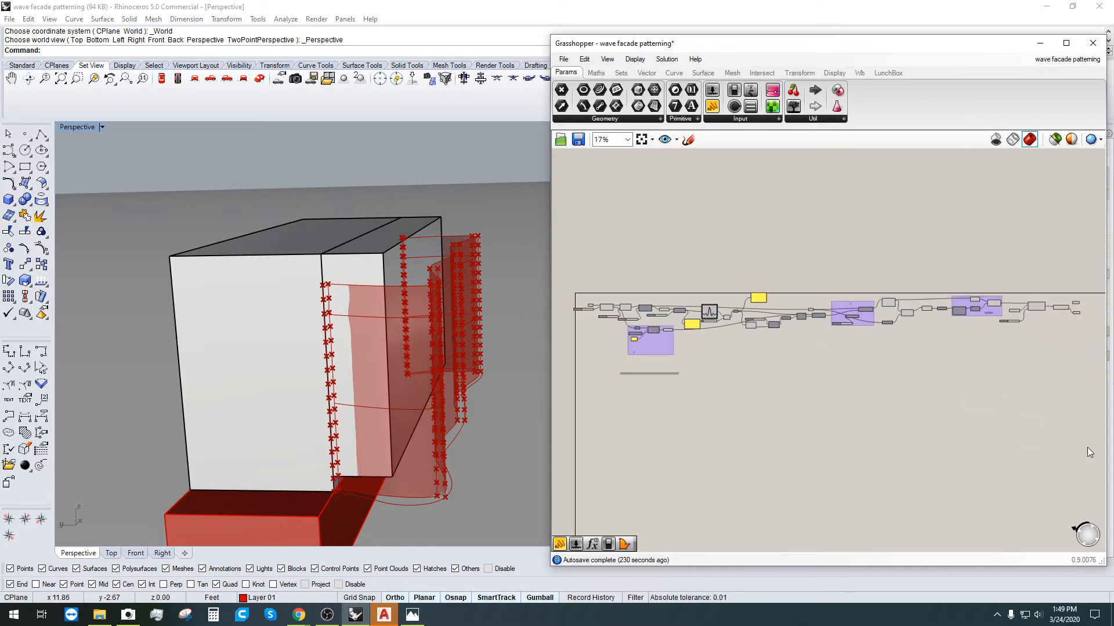
drag(1087, 447, 604, 229)
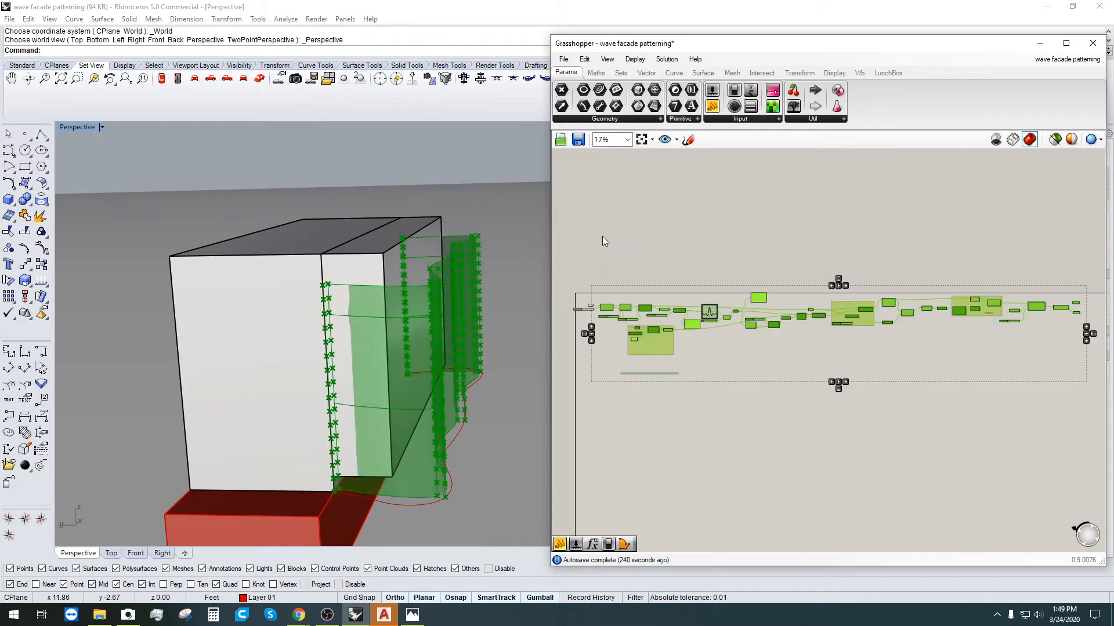
Step: Delete the selected components, rearrange the curve parameter and slider, then delete the slider
scroll(604, 316, up, 6)
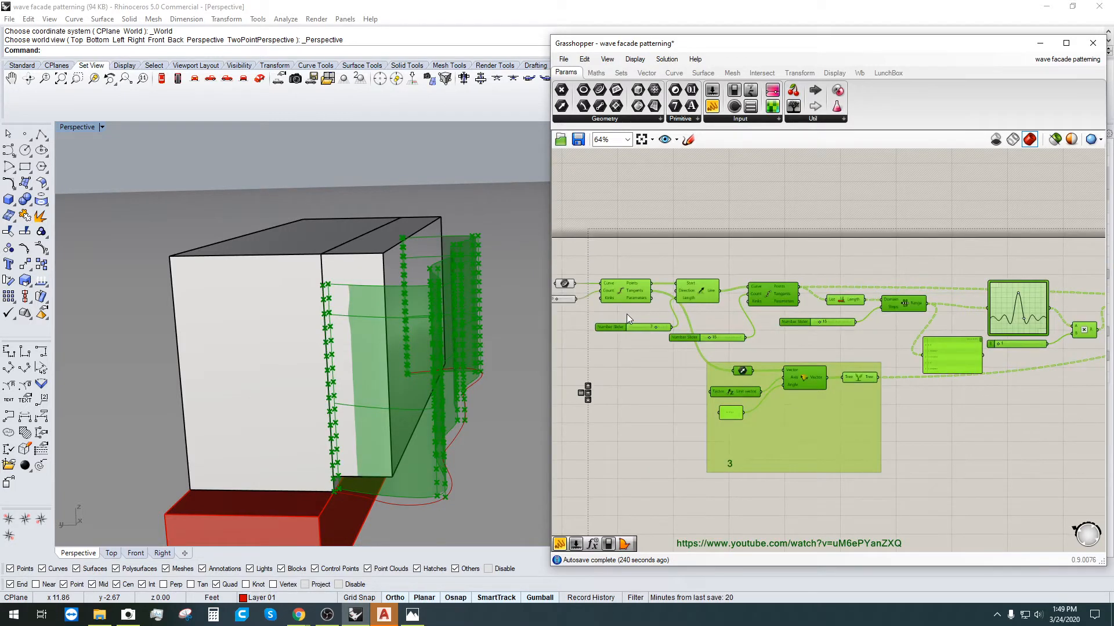
key(Delete)
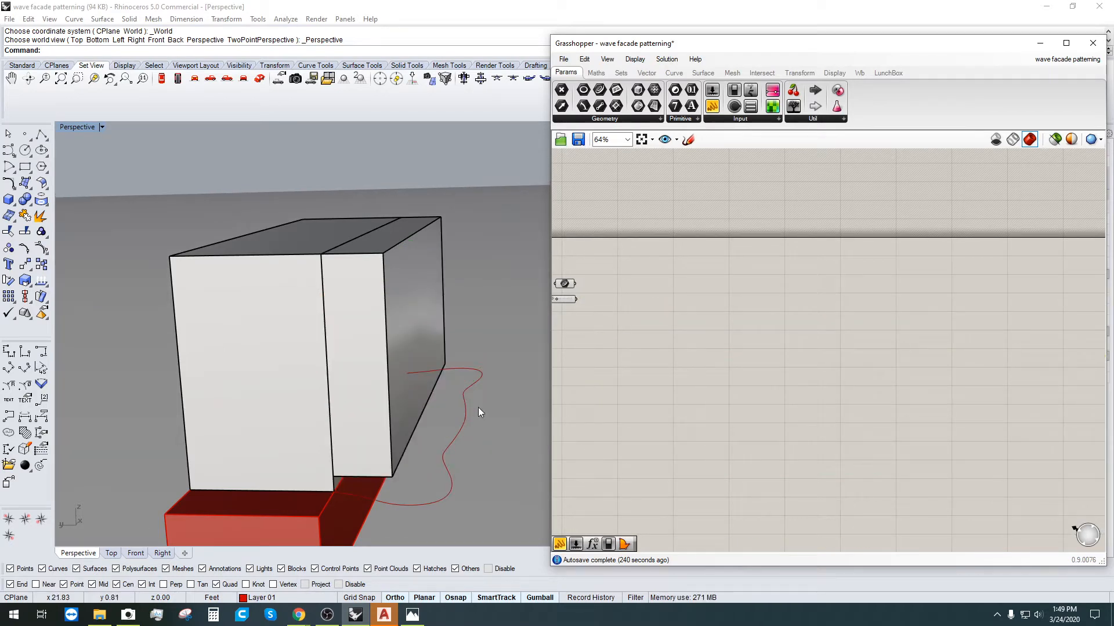
right_drag(585, 309, 739, 316)
scroll(714, 288, up, 2)
drag(717, 287, 814, 286)
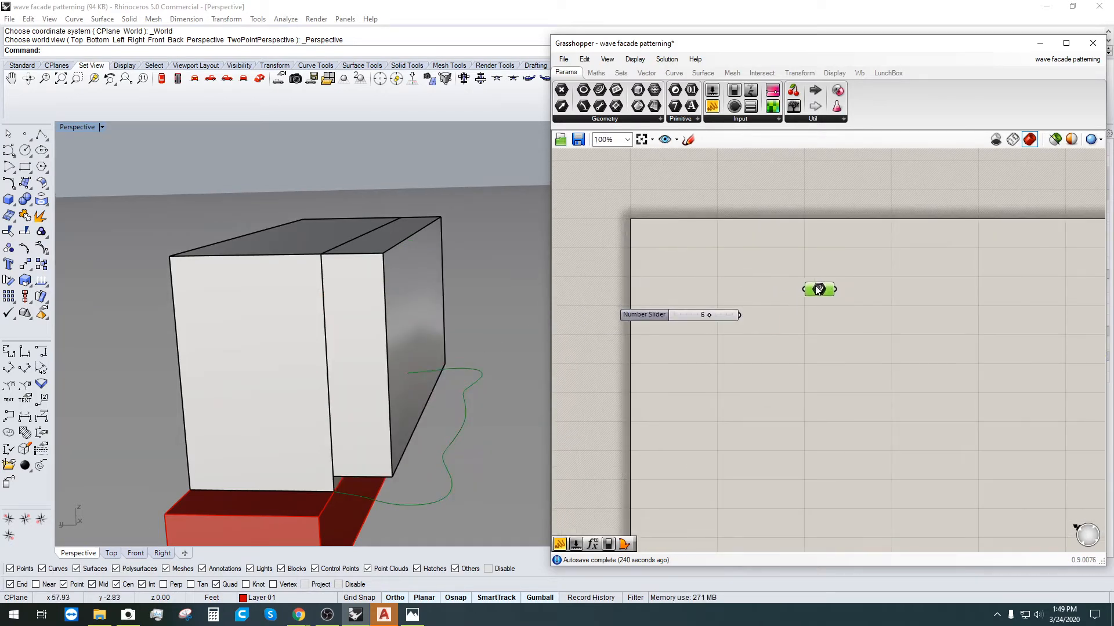
drag(641, 319, 733, 318)
click(770, 352)
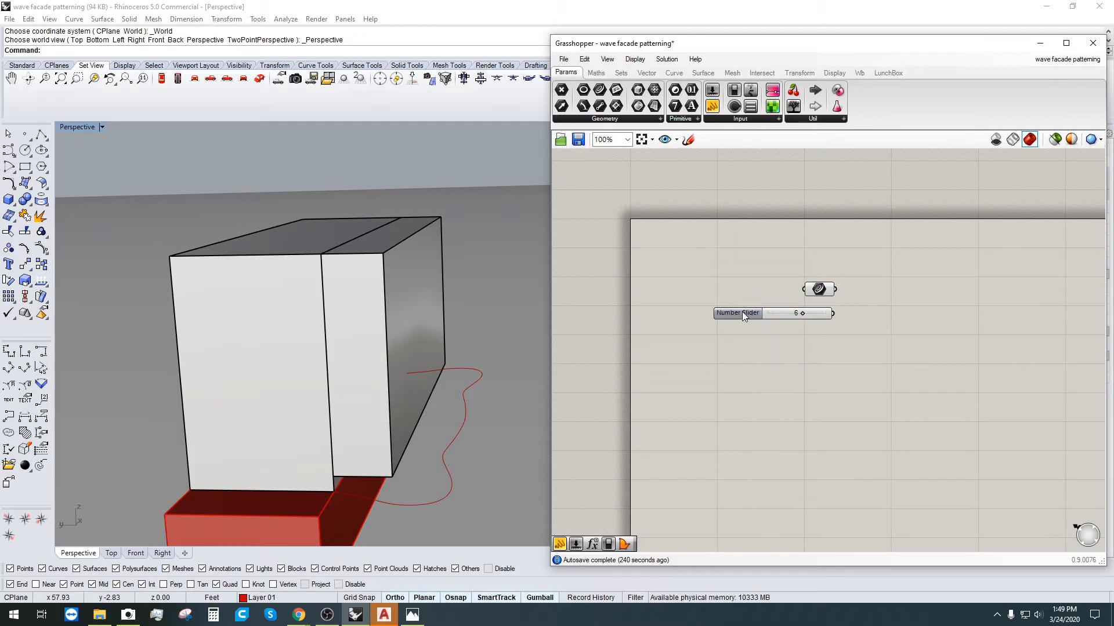
click(742, 312)
key(Delete)
Step: Orbit around the building in Rhino and select the red wave curve
right_drag(522, 337, 452, 278)
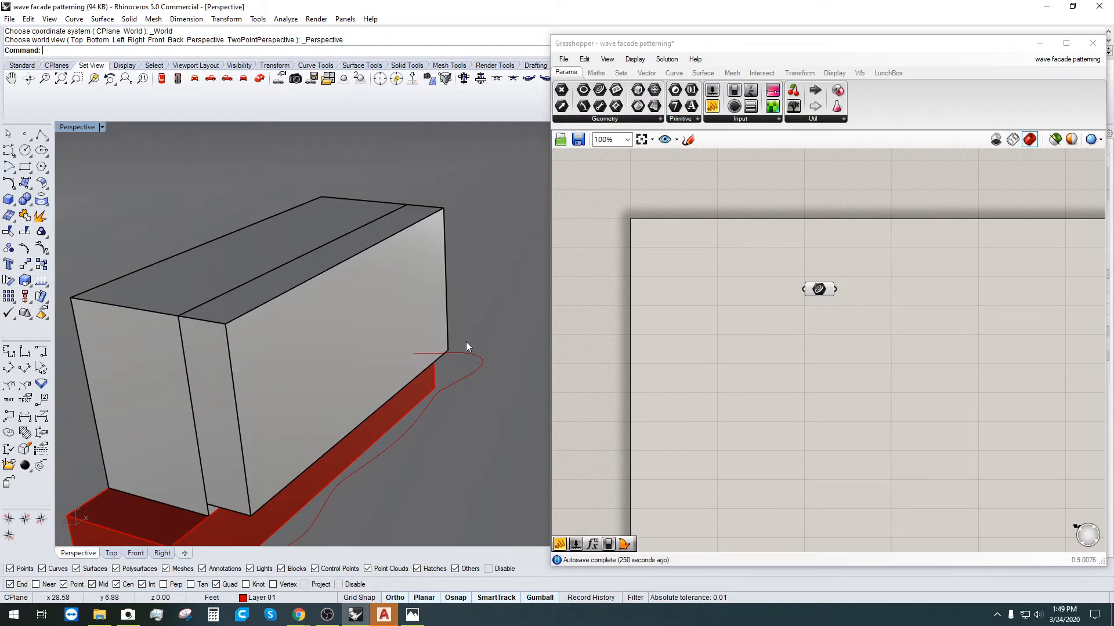
right_drag(467, 346, 342, 368)
click(450, 360)
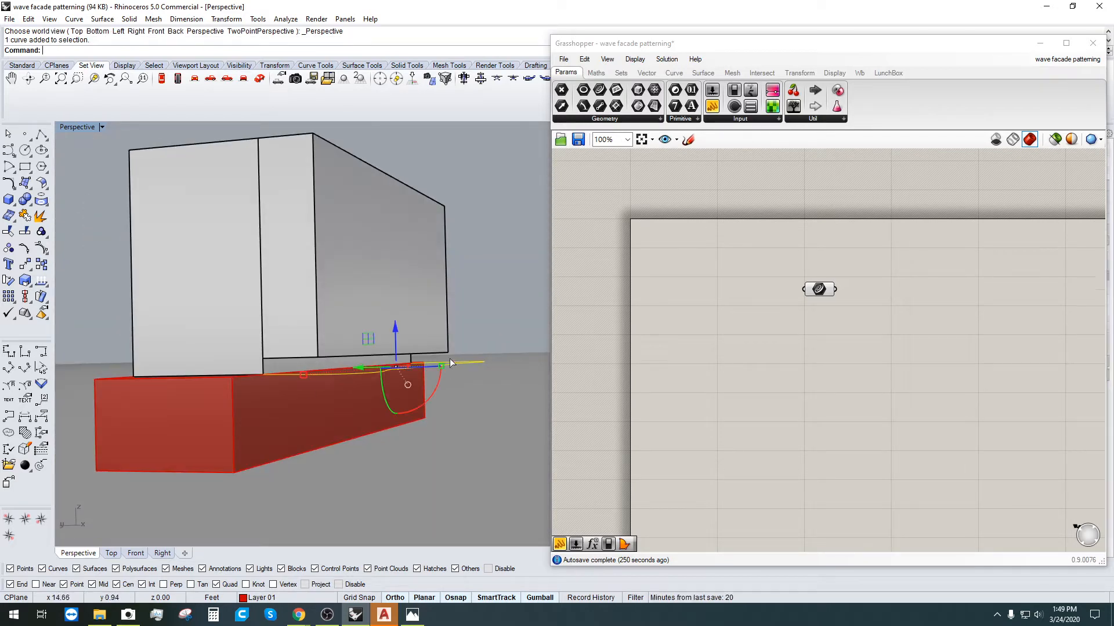
right_drag(450, 359, 381, 432)
Step: Zoom to the selected wave curve with ZS and try measuring the building edge with Length
text(zs)
key(Return)
key(Escape)
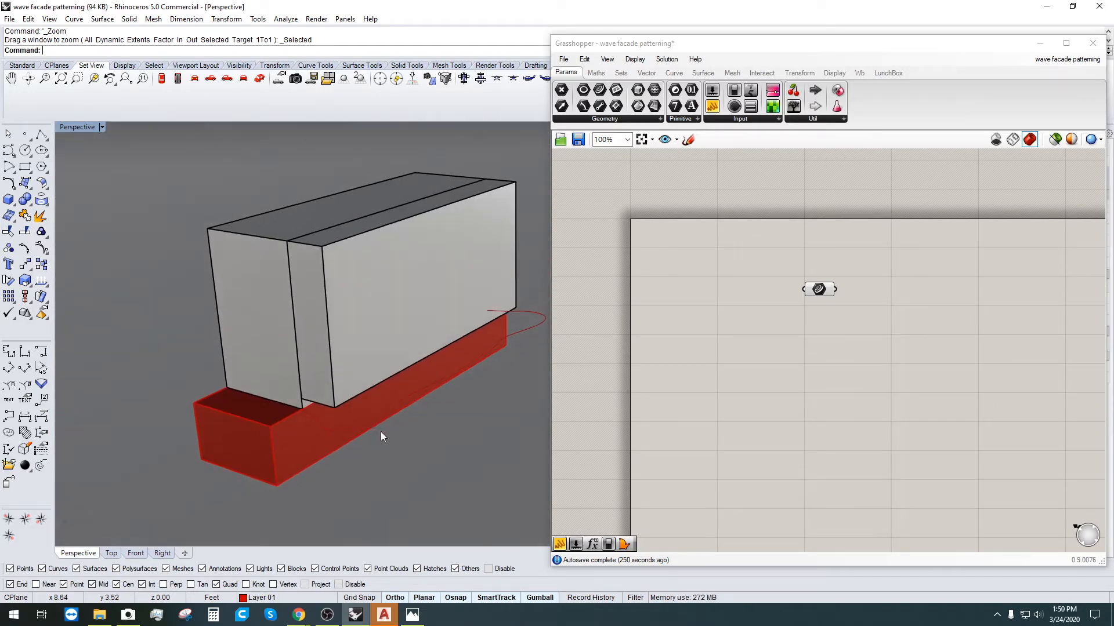
scroll(308, 399, up, 4)
text(length)
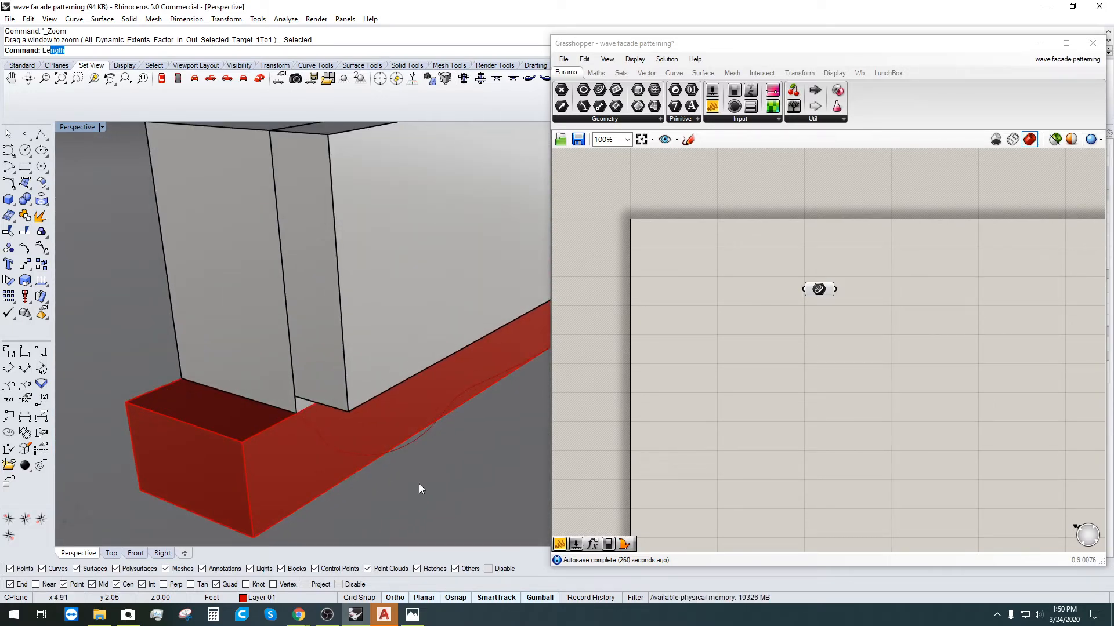
key(Return)
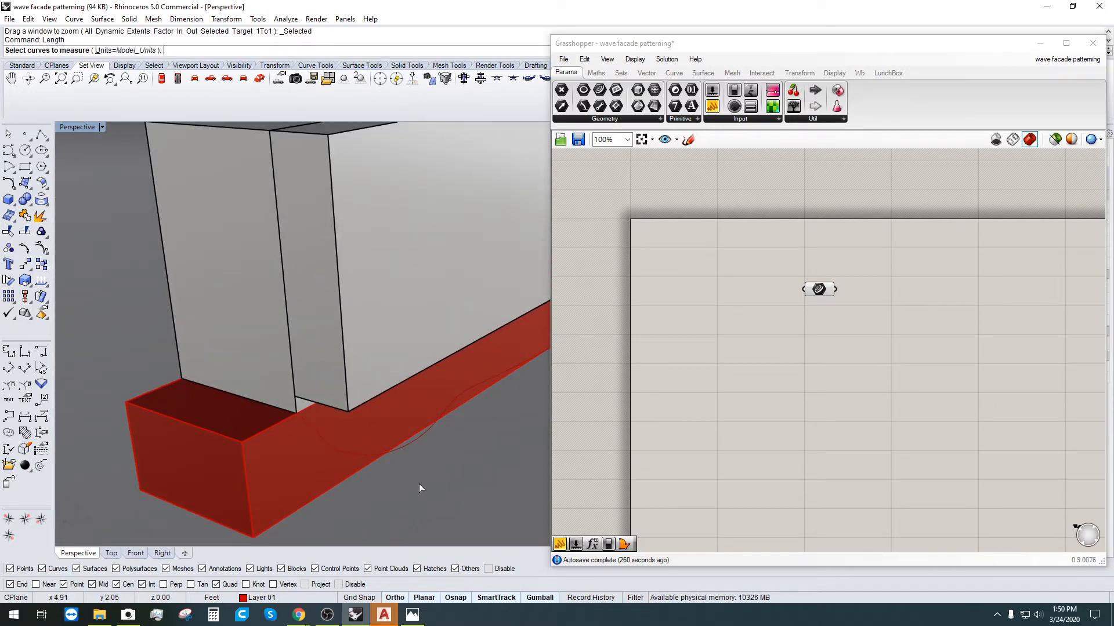
click(300, 403)
key(Escape)
key(Escape)
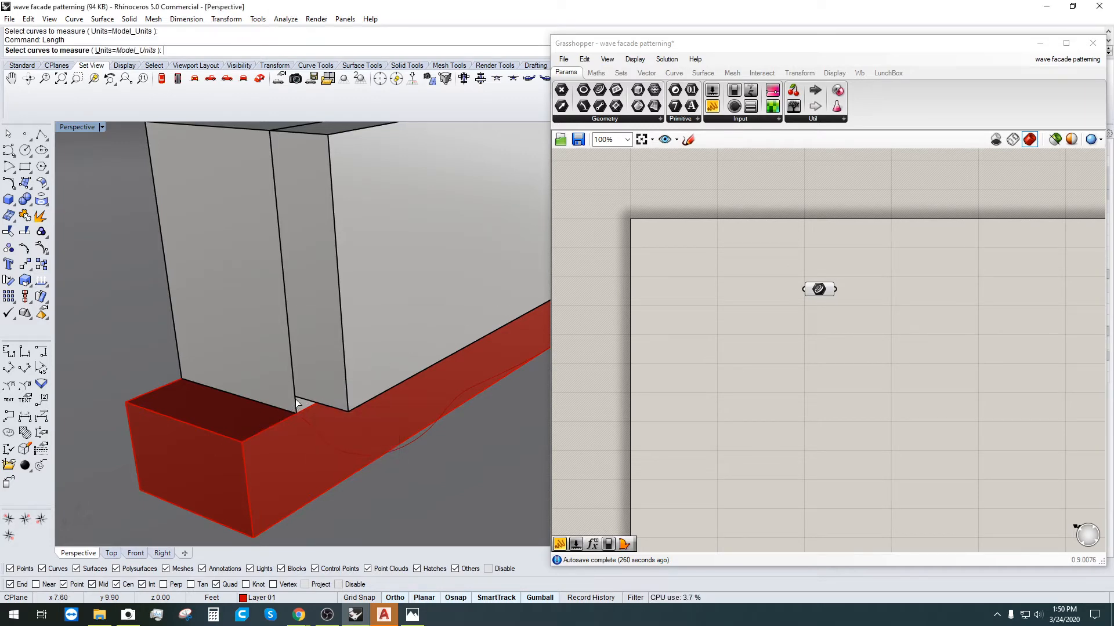
scroll(291, 361, down, 2)
scroll(291, 363, down, 1)
key(Return)
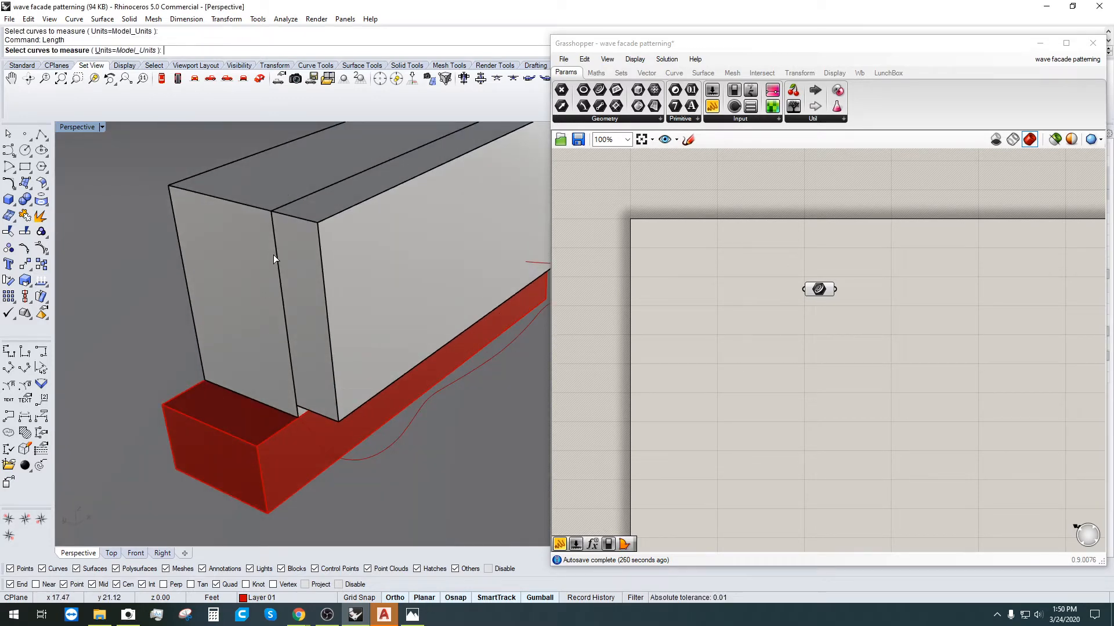
key(Escape)
Step: Draw a polyline from the building's top corner to its base and measure it at 8.00 feet
click(41, 134)
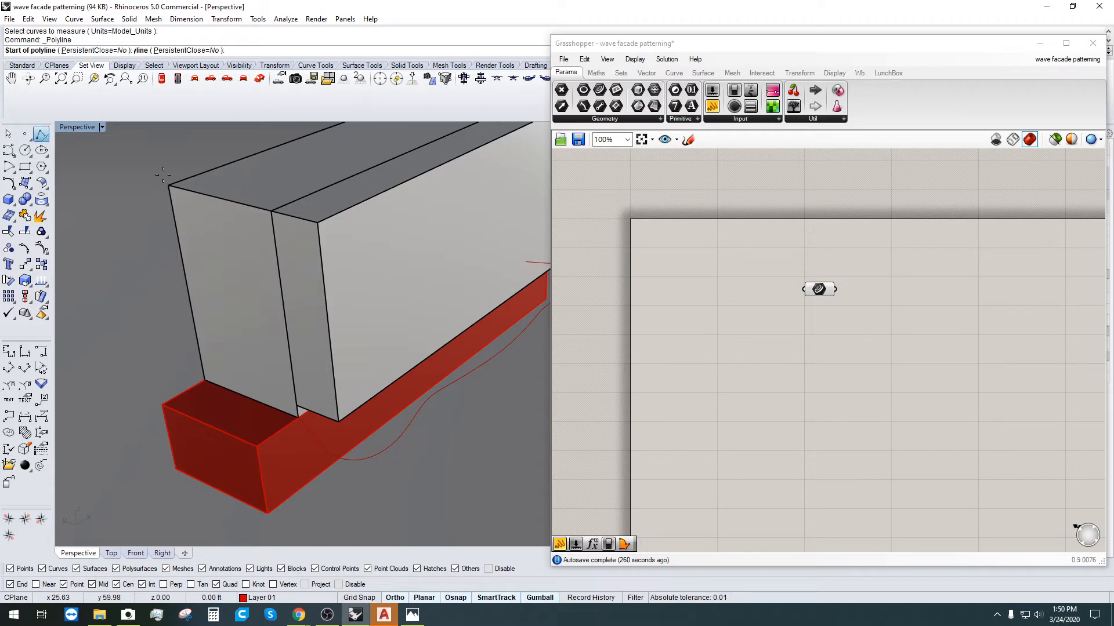
click(271, 212)
click(296, 416)
key(Return)
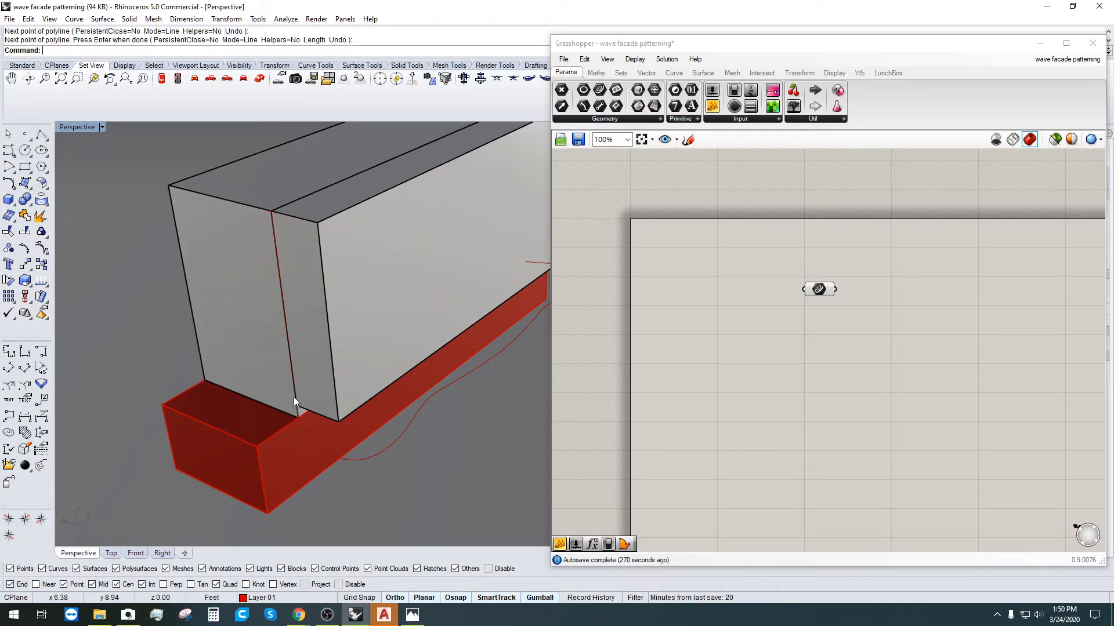
click(293, 397)
key(Return)
text(Len)
key(Return)
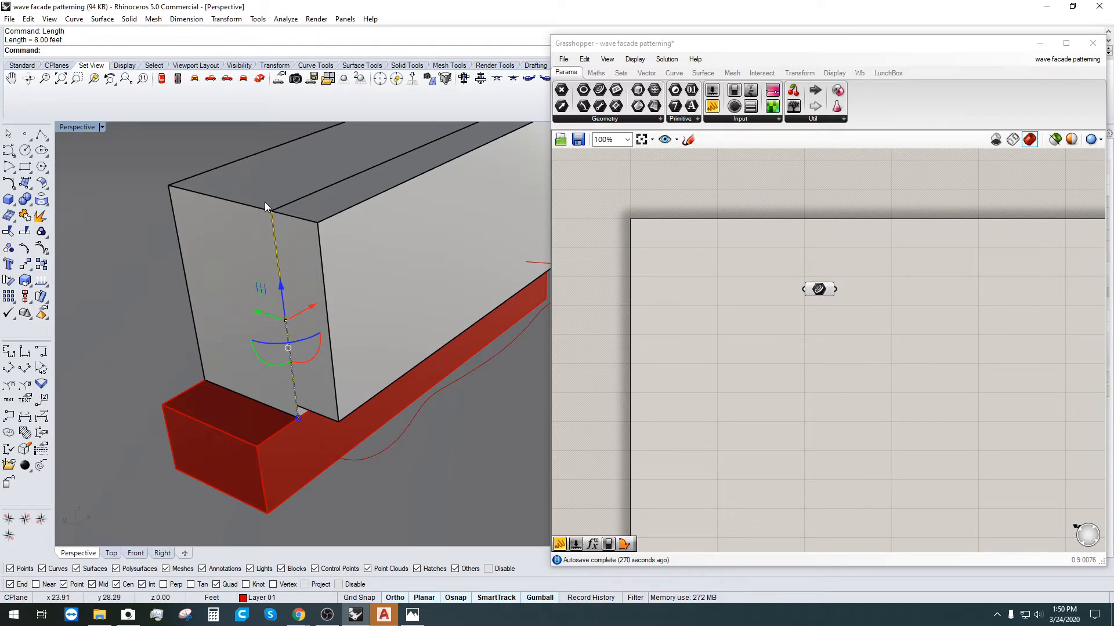
scroll(273, 312, down, 3)
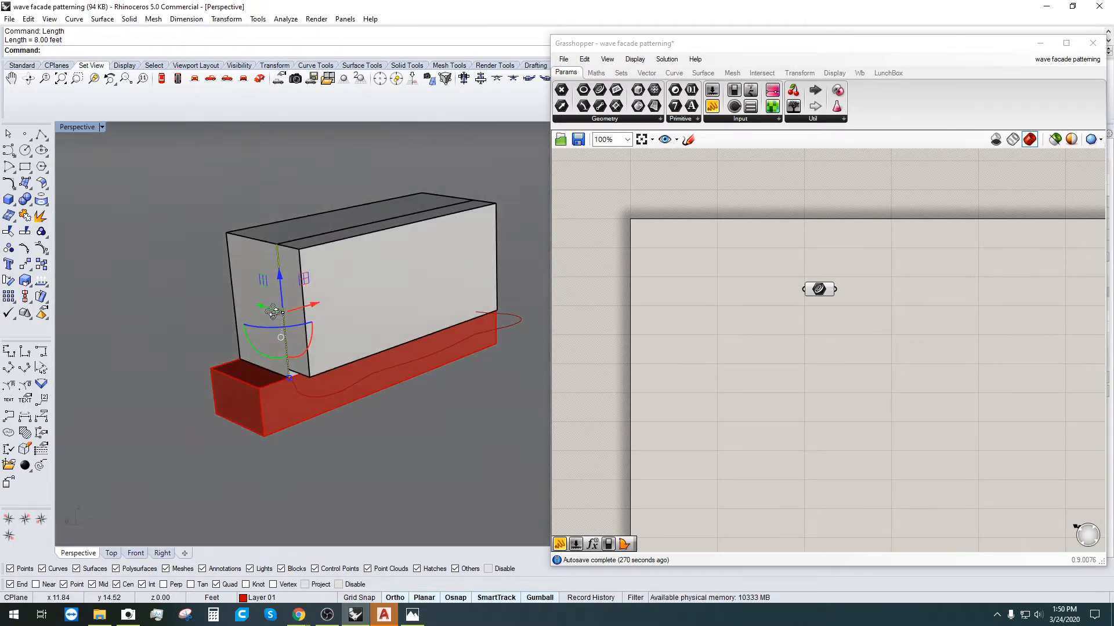
scroll(272, 312, up, 3)
scroll(331, 385, up, 3)
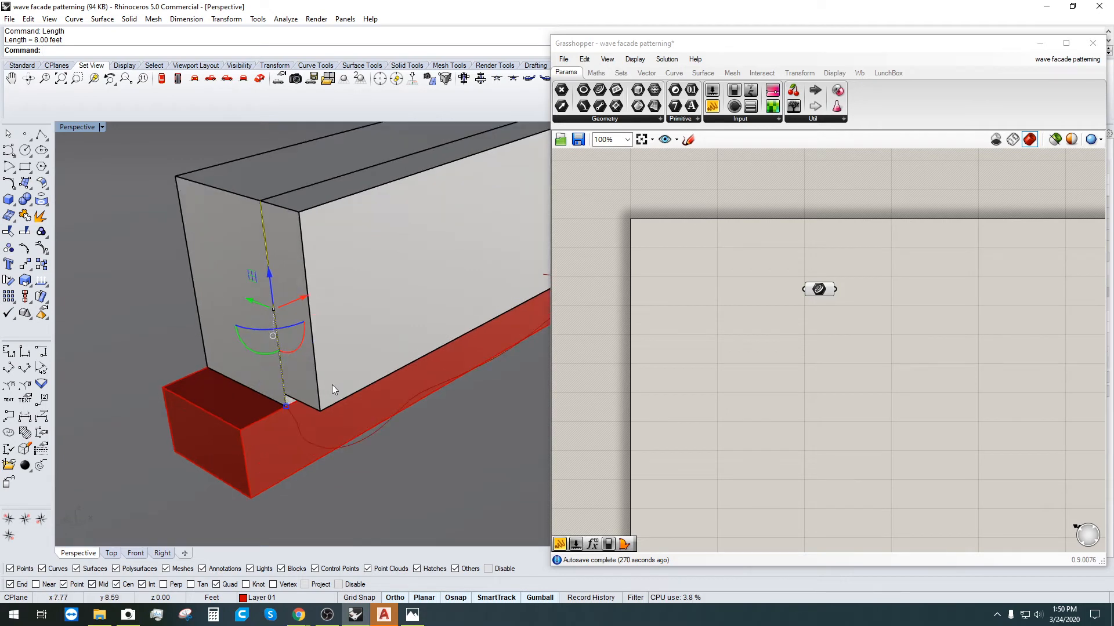
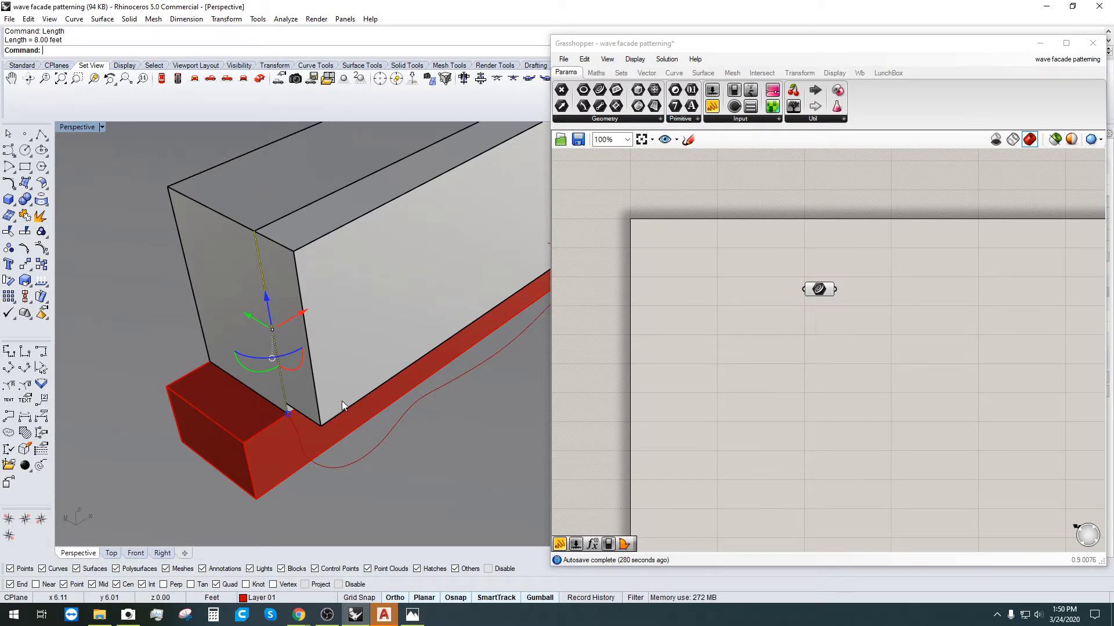
Step: Delete the 8-foot measuring line, zoom out over the model and move the Grasshopper window aside
key(Delete)
scroll(343, 401, down, 5)
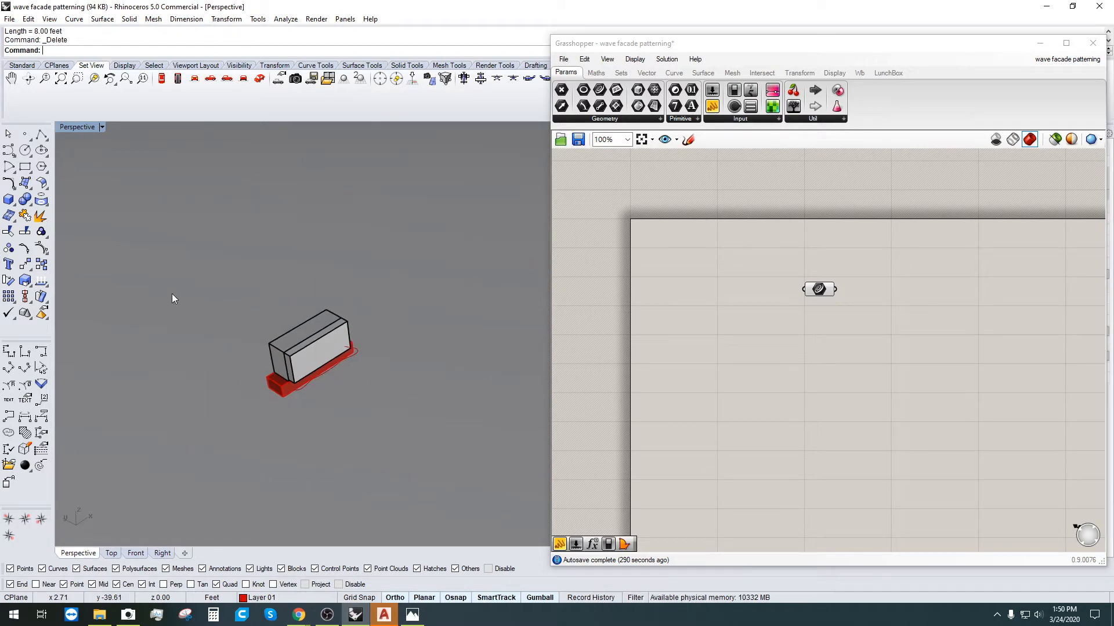
drag(172, 294, 406, 435)
click(154, 246)
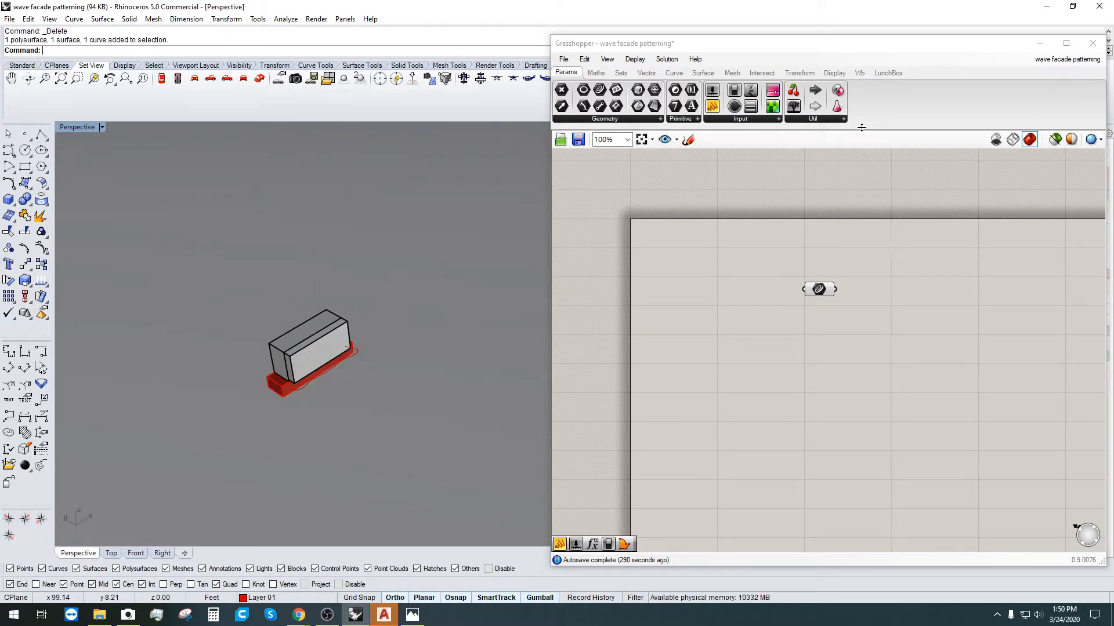
drag(864, 51, 620, 399)
Step: Show the Layers panel and check the Default layer's colour without changing it
click(996, 132)
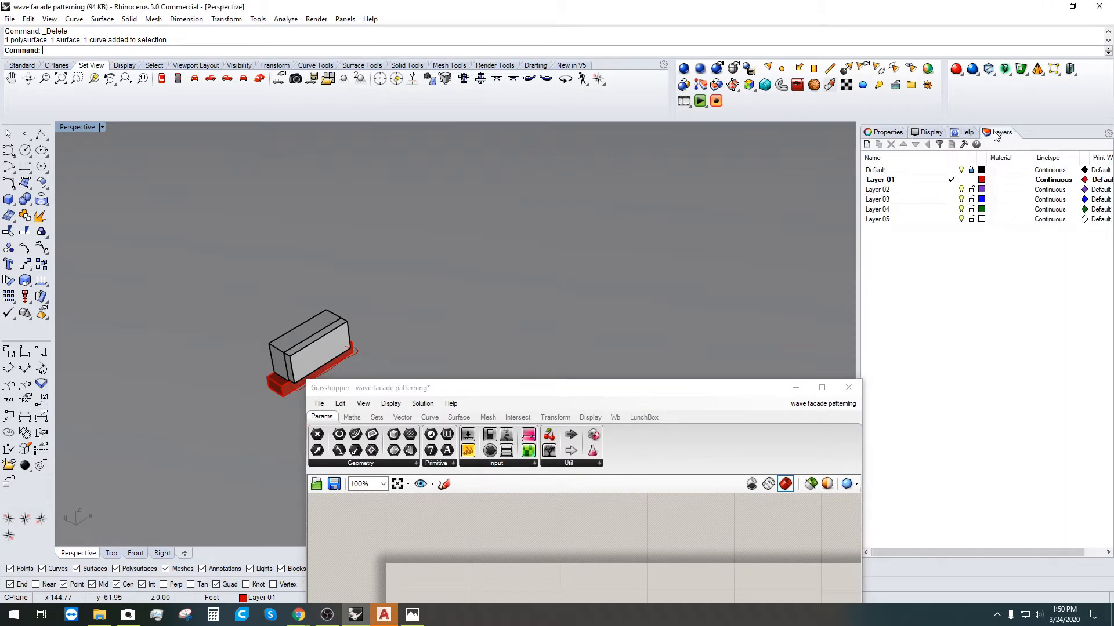
click(981, 170)
key(Escape)
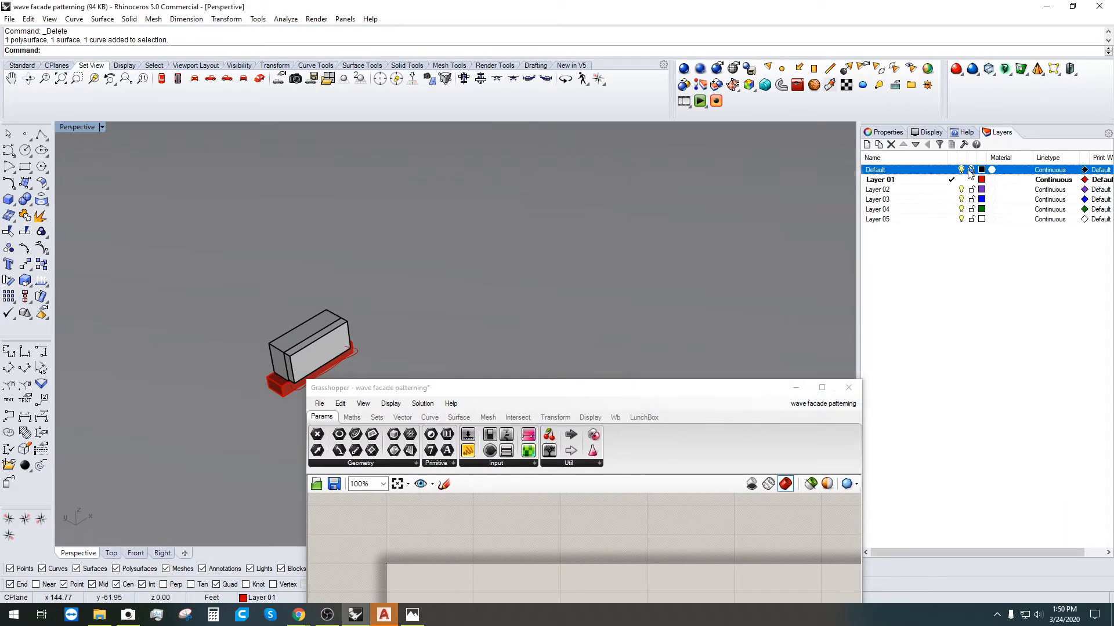
drag(763, 390, 841, 495)
scroll(232, 329, up, 2)
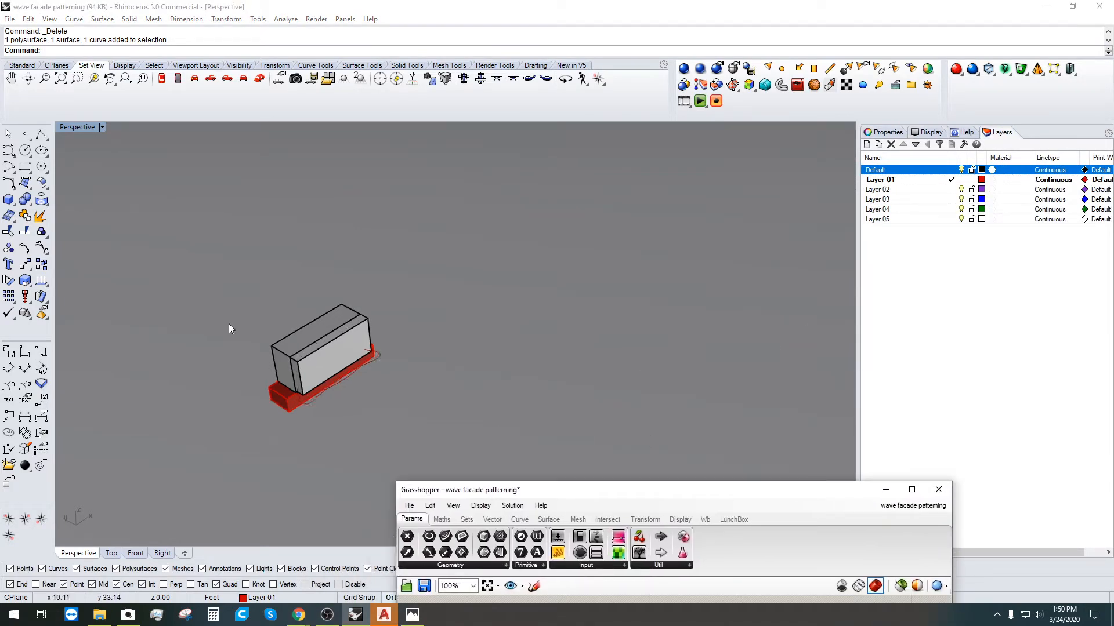
Step: Scale the entire model from its base corner so the reference edge measures 30 feet
key(ctrl+a)
scroll(333, 368, up, 5)
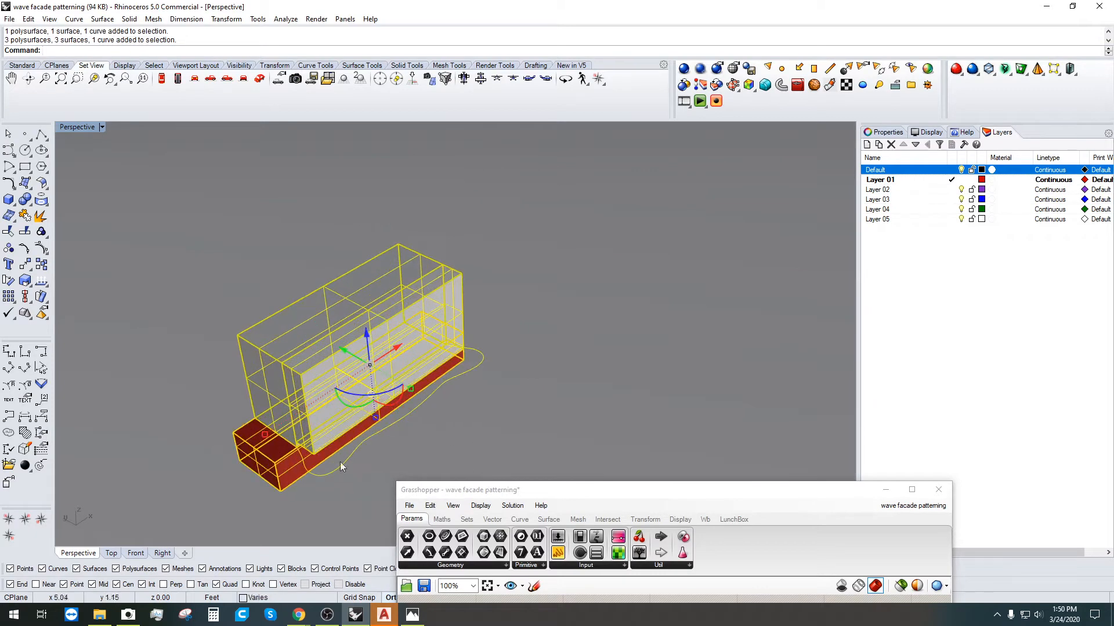
right_drag(339, 462, 320, 426)
scroll(319, 426, up, 3)
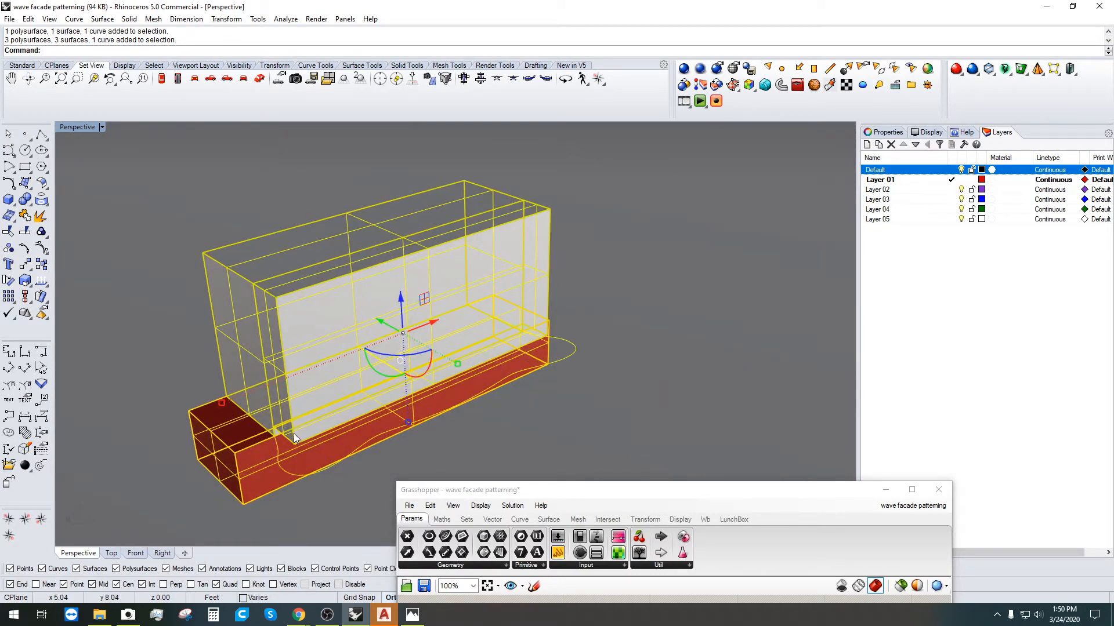
text(cale)
key(Return)
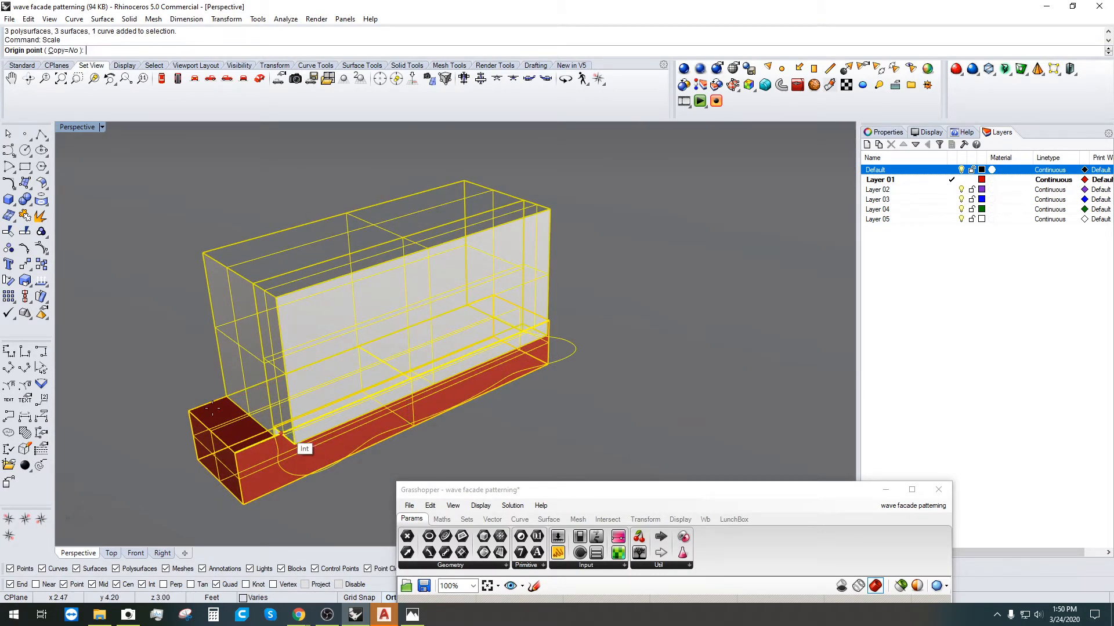
scroll(267, 445, up, 2)
click(267, 446)
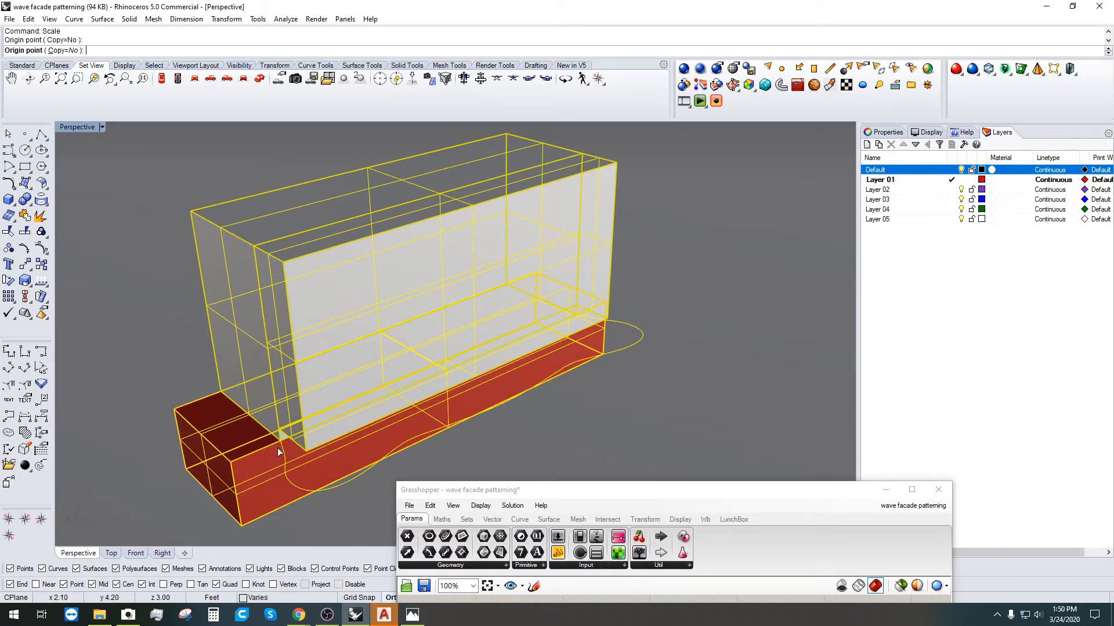
scroll(272, 449, up, 3)
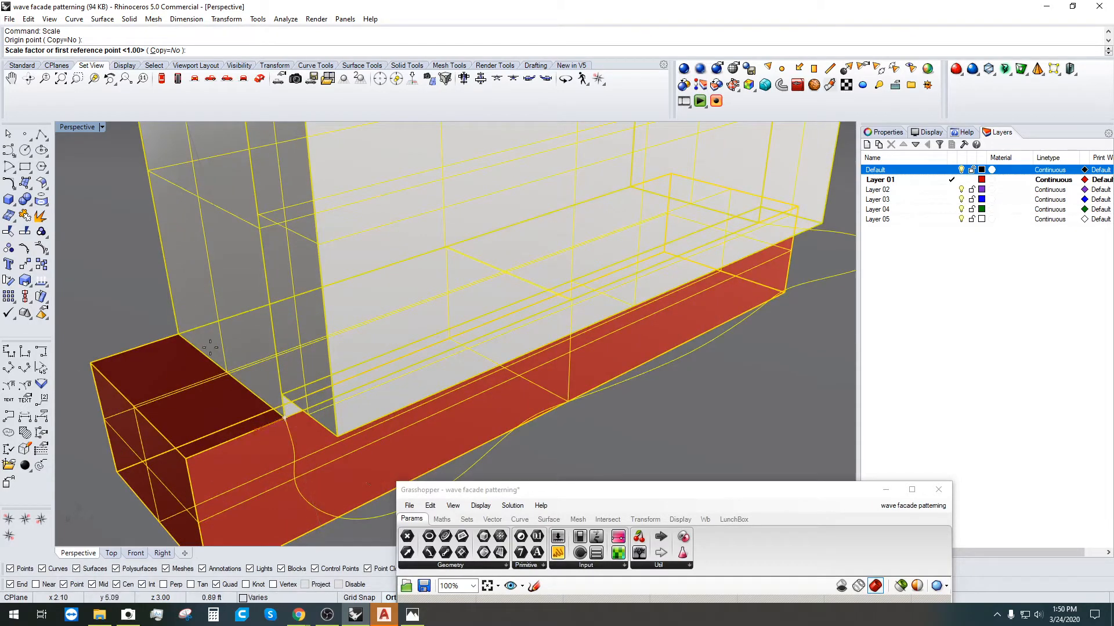
click(178, 334)
scroll(178, 335, up, 2)
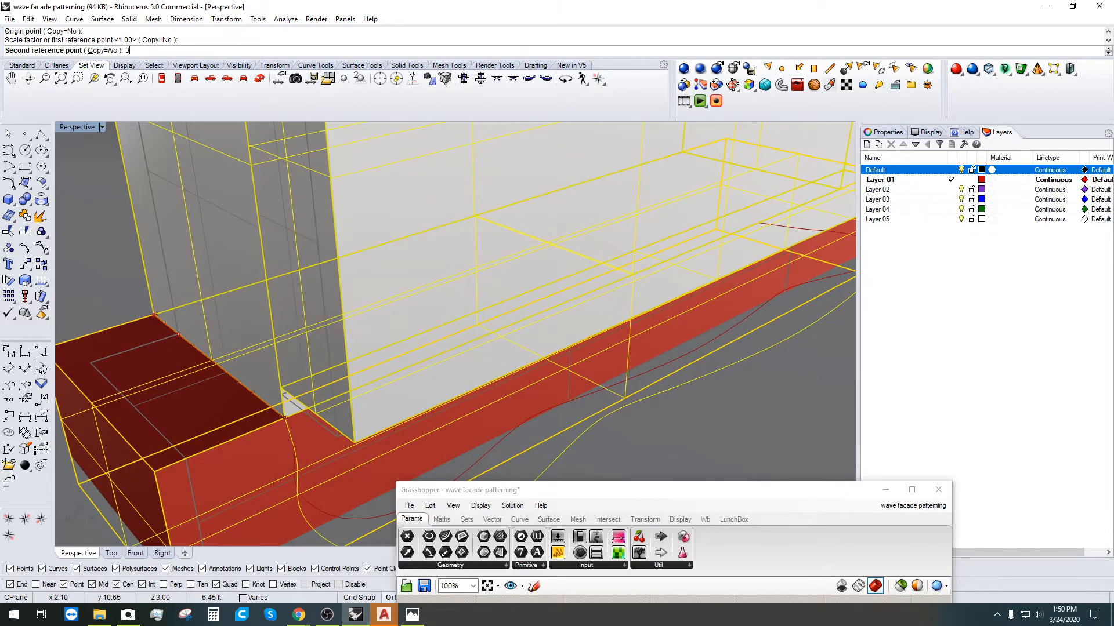
text(30')
key(Return)
Step: Move the whole model vertically so its bottom corner sits at 0,0,0
scroll(503, 389, down, 5)
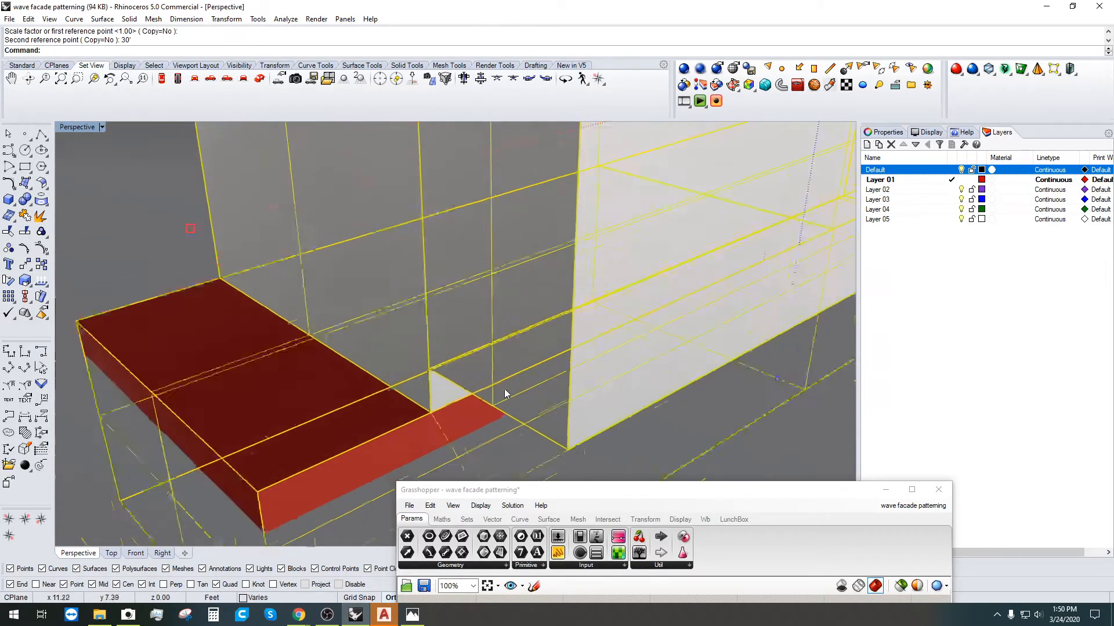
click(640, 344)
mouse_move(573, 368)
right_down()
mouse_move(641, 343)
mouse_move(591, 380)
mouse_move(582, 351)
right_up()
scroll(590, 381, down, 5)
scroll(470, 222, down, 3)
drag(367, 139, 746, 361)
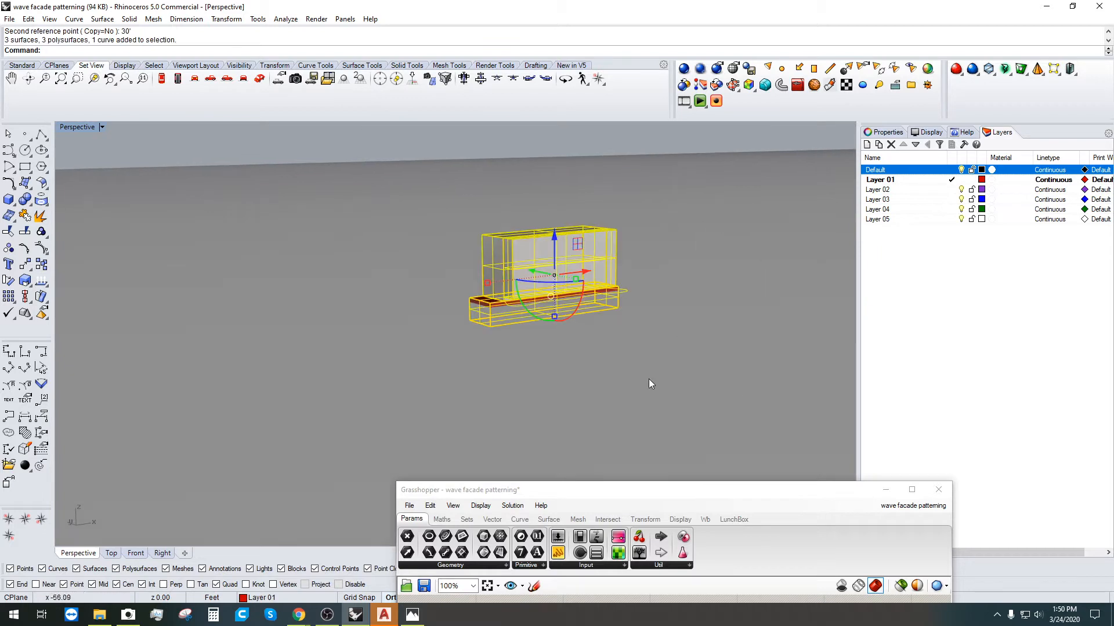
scroll(648, 378, up, 5)
text(M)
key(Return)
text(V)
key(Return)
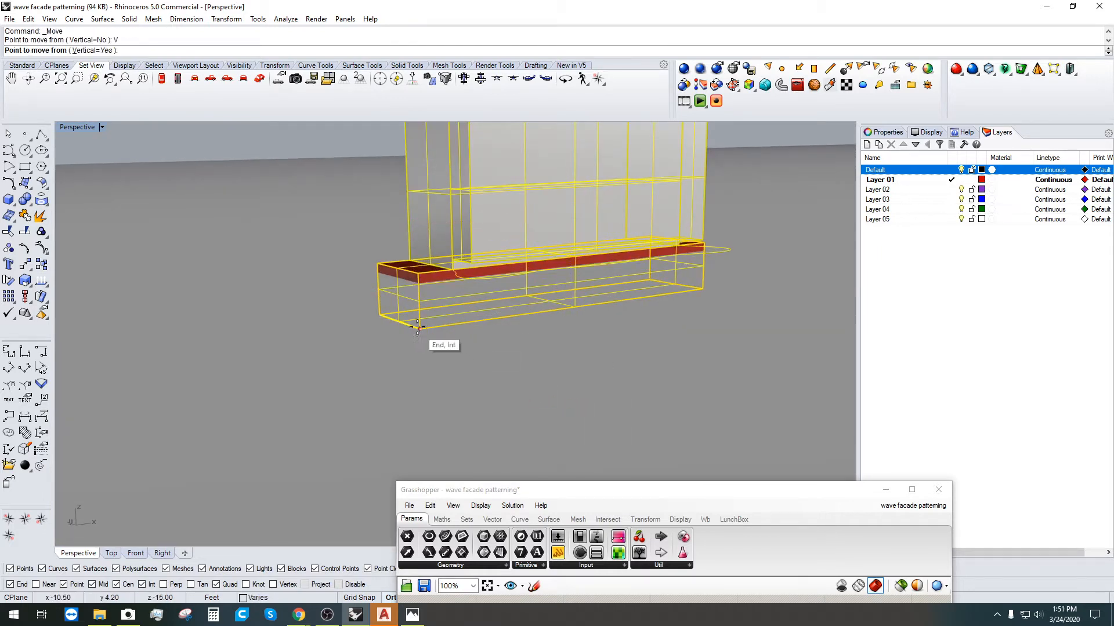
click(420, 329)
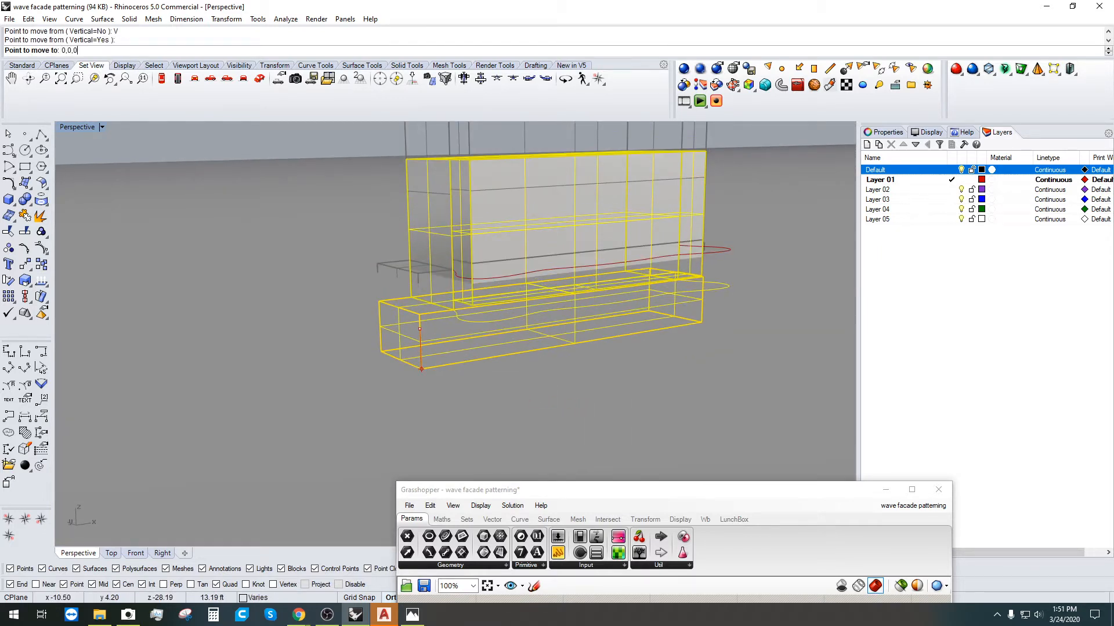
key(Return)
click(459, 368)
right_drag(384, 354, 482, 374)
scroll(399, 287, down, 5)
Step: Draw a polyline up the building's corner edge and measure it at 48.00 feet
scroll(404, 377, up, 2)
right_drag(401, 384, 360, 394)
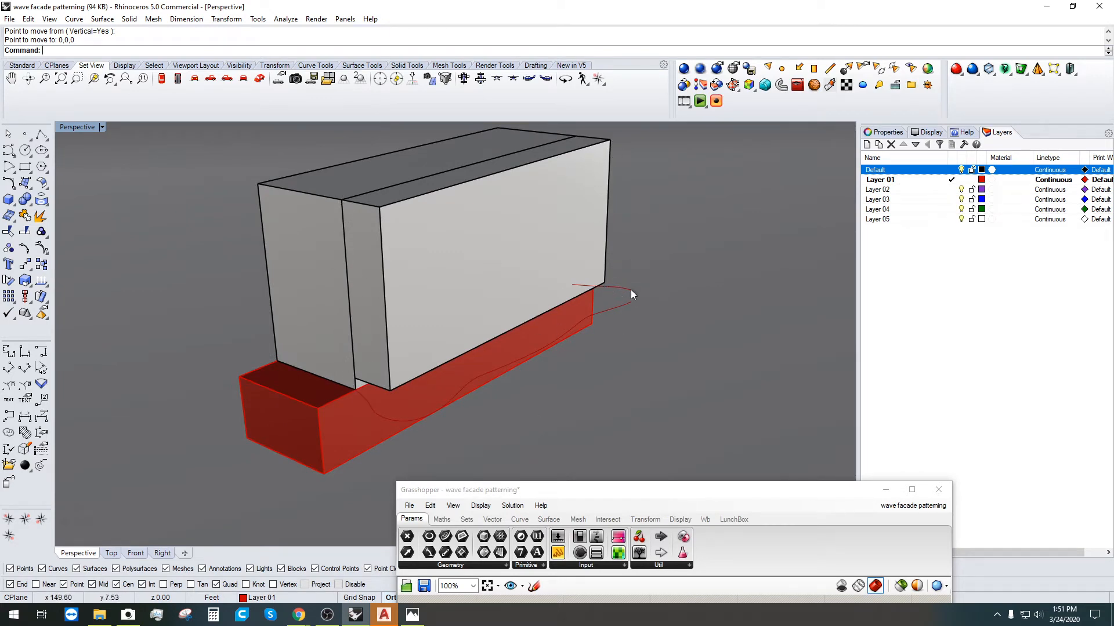
click(41, 134)
click(341, 201)
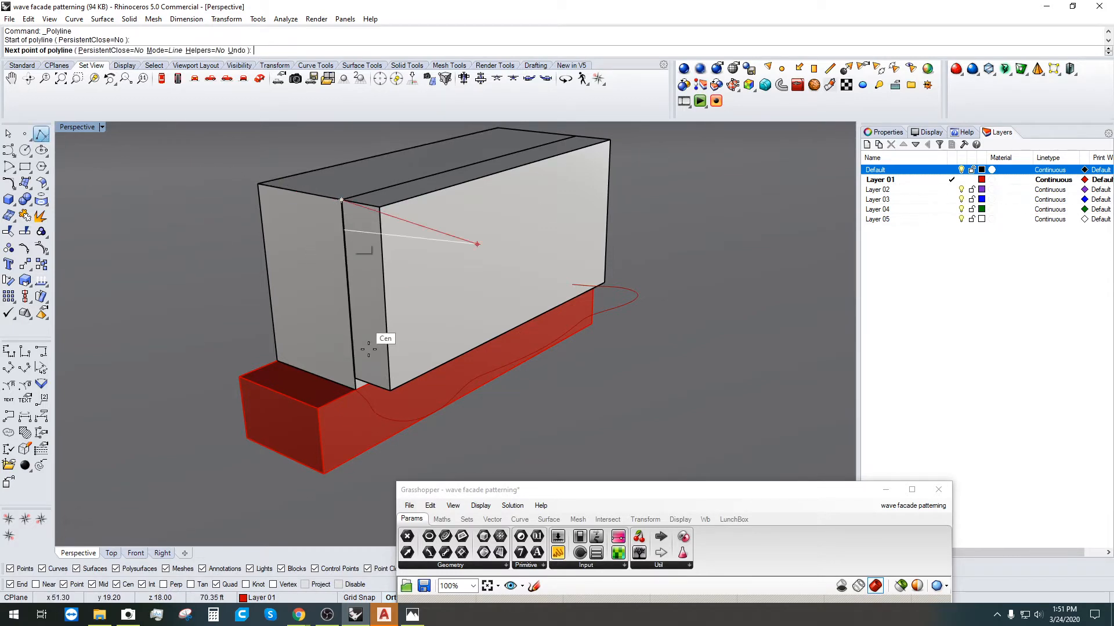
click(354, 394)
key(Return)
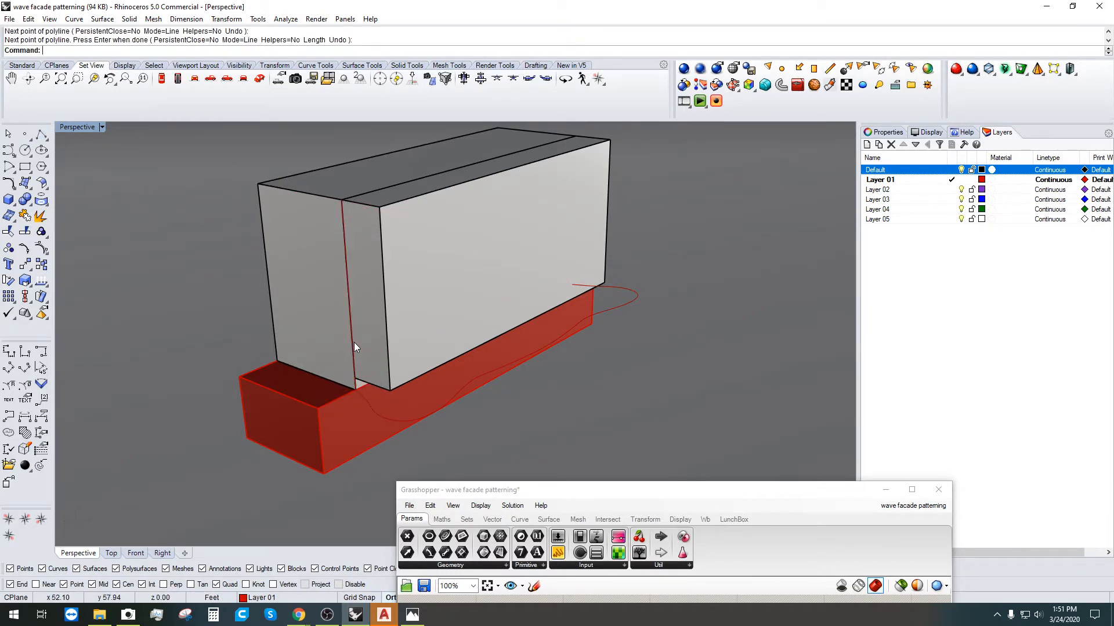
click(355, 346)
click(450, 366)
text(Length)
key(Return)
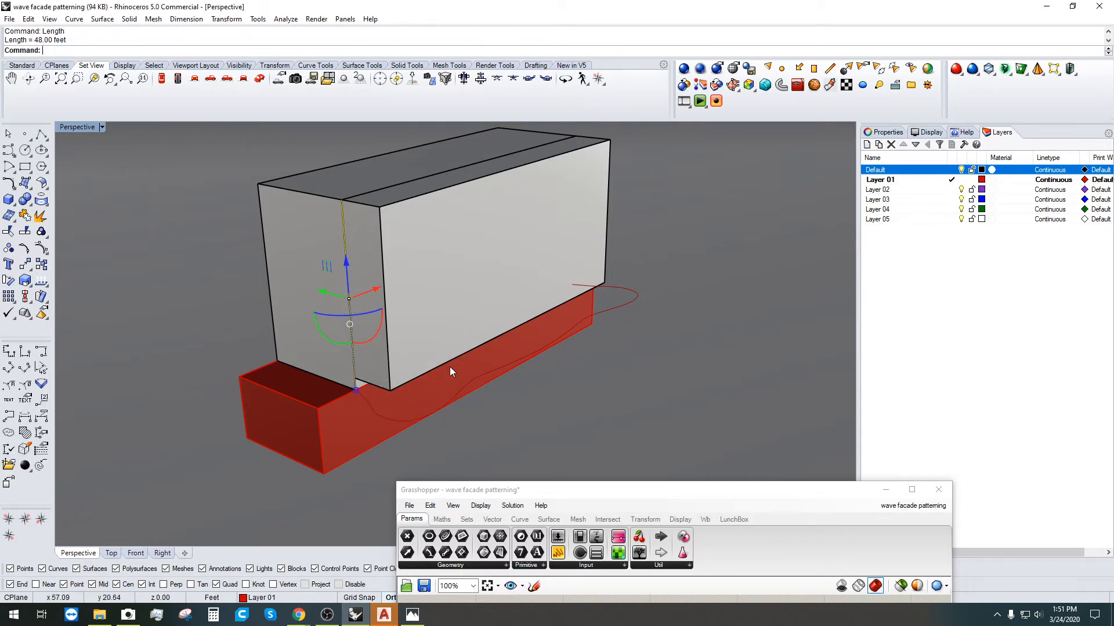
Step: Delete the measuring line, select the wave curve and bring Grasshopper back into view
scroll(451, 366, up, 4)
key(Delete)
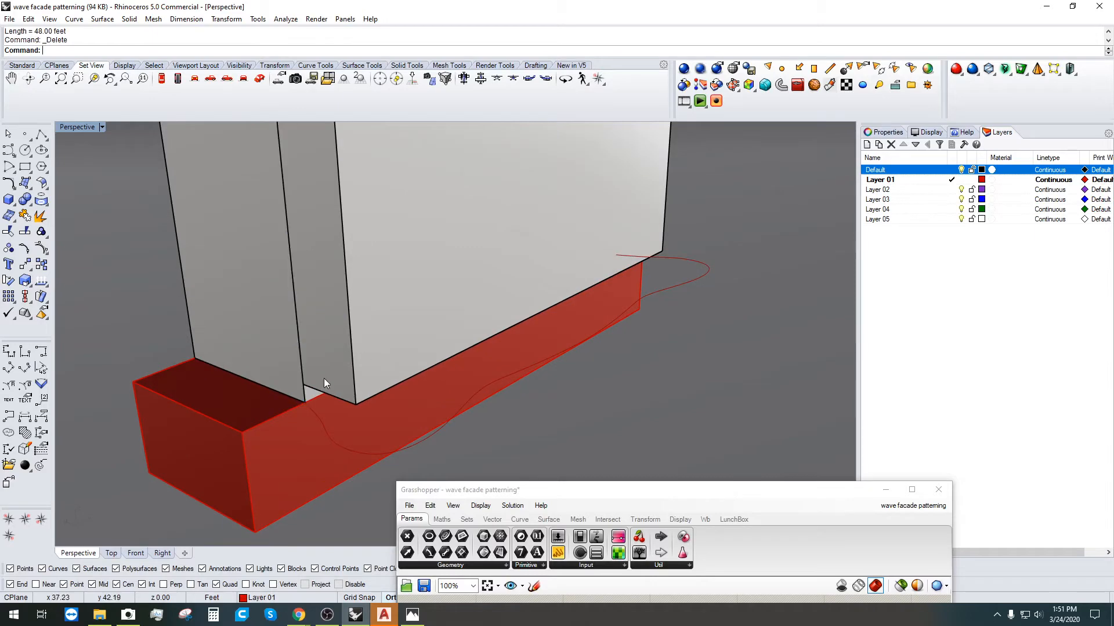
scroll(324, 378, down, 5)
click(397, 403)
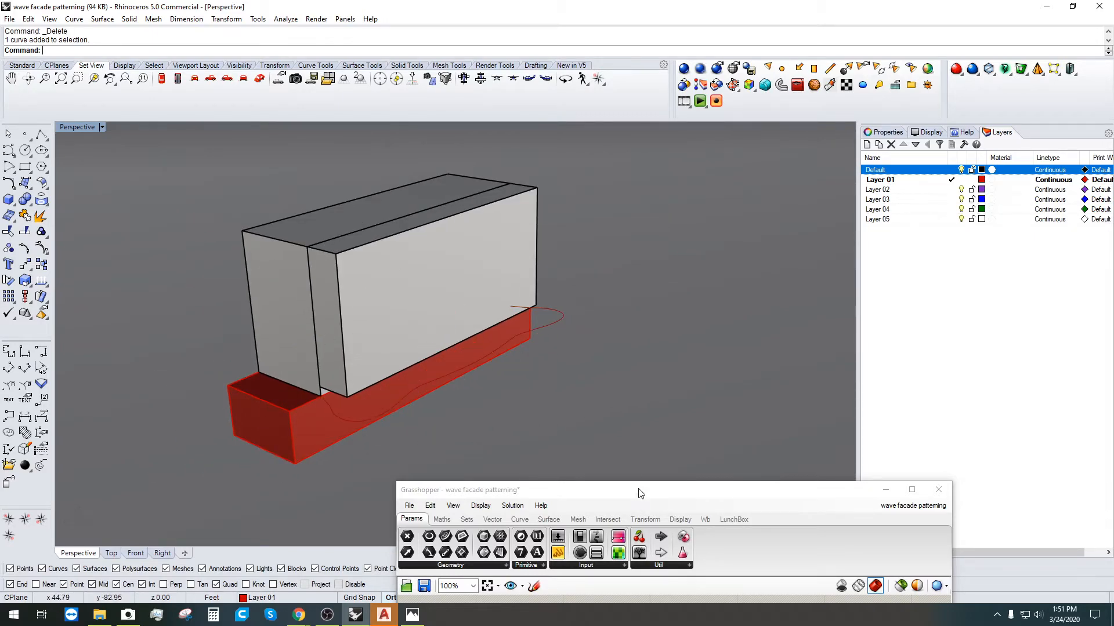
drag(640, 490, 804, 111)
Step: Add a Move component and feed the wave curve into its geometry input
right_drag(420, 350, 330, 343)
drag(827, 355, 752, 332)
double_click(865, 393)
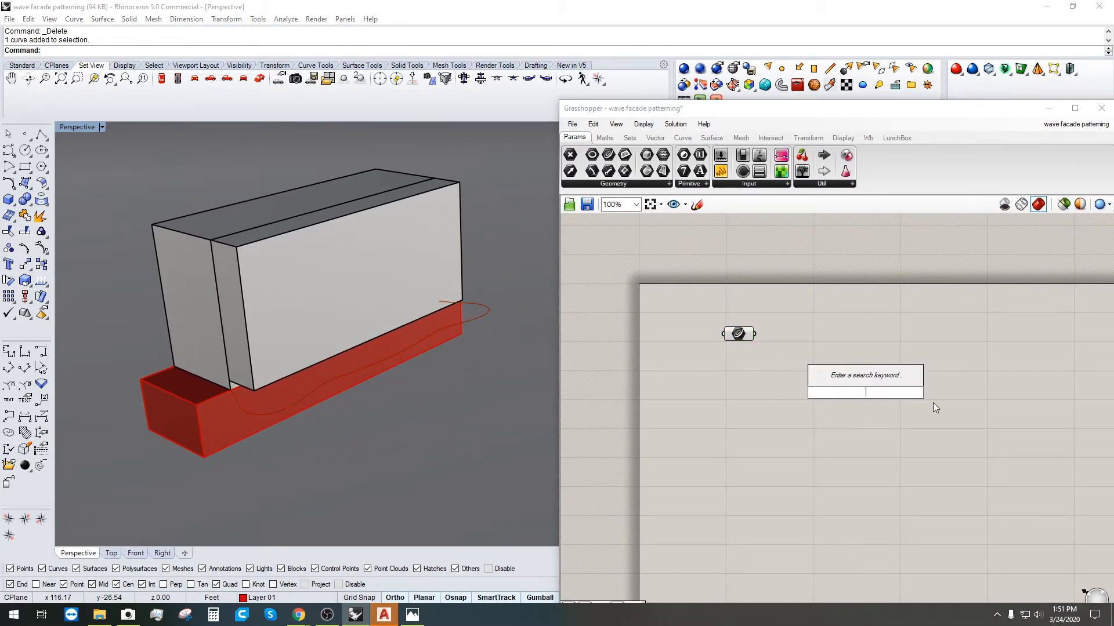
text(MOVE)
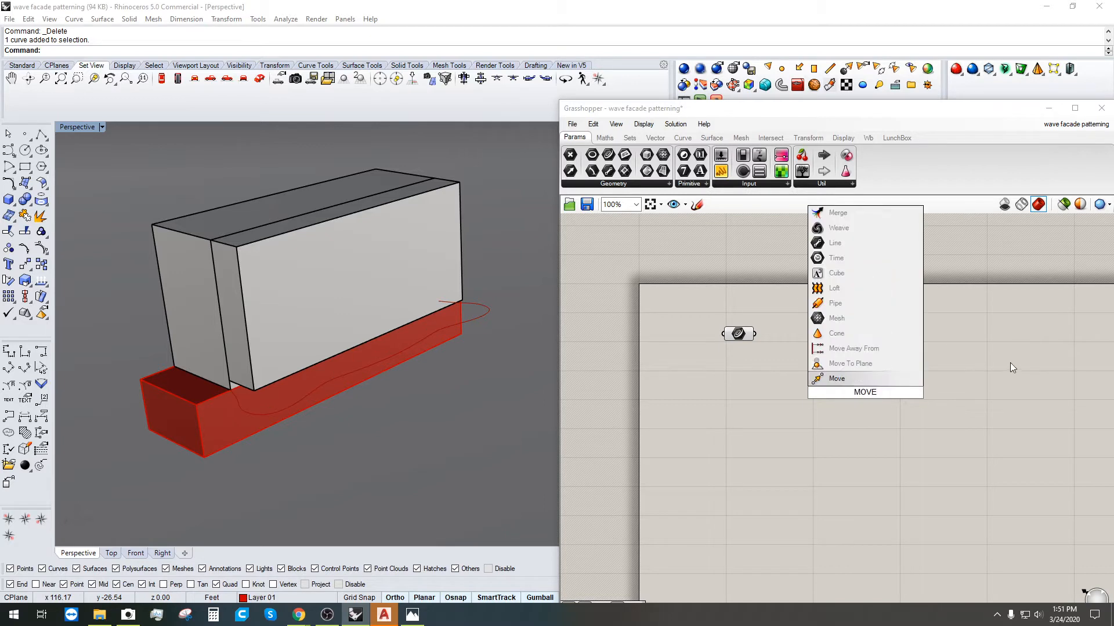
click(855, 377)
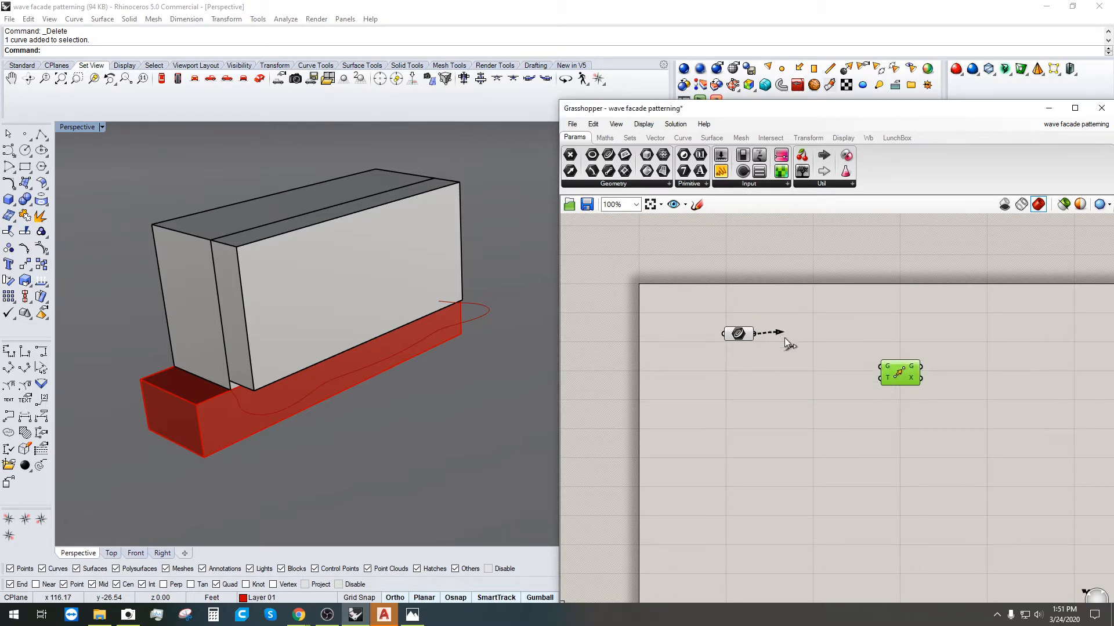
drag(785, 337, 881, 367)
Step: Place a Unit Z vector and wire it into Move's translation input
double_click(799, 388)
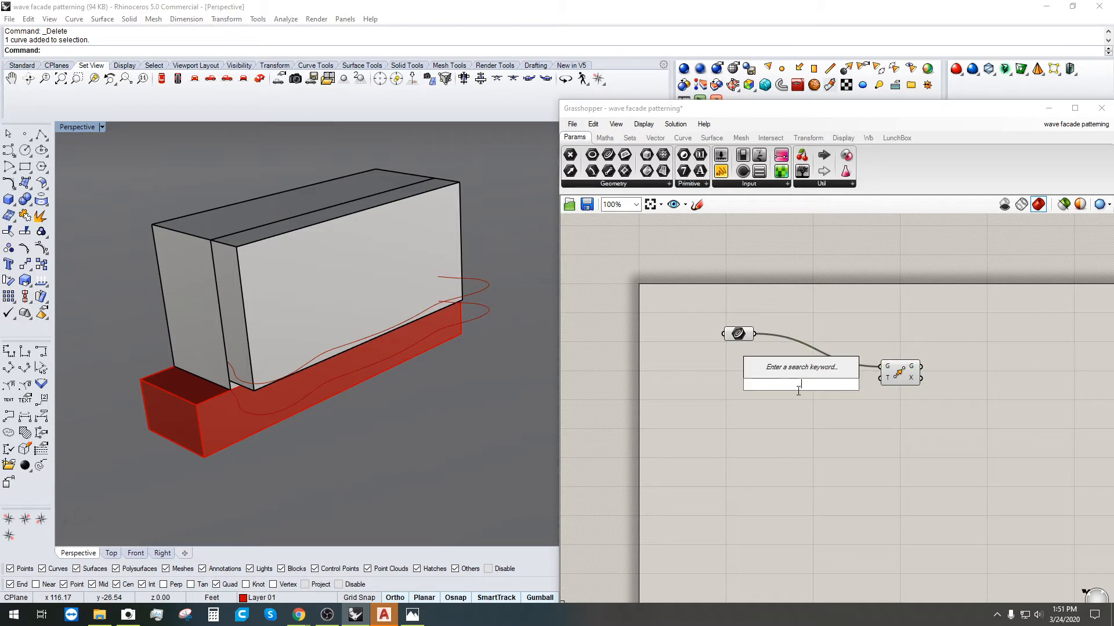
text(Z)
click(778, 372)
drag(821, 386, 880, 379)
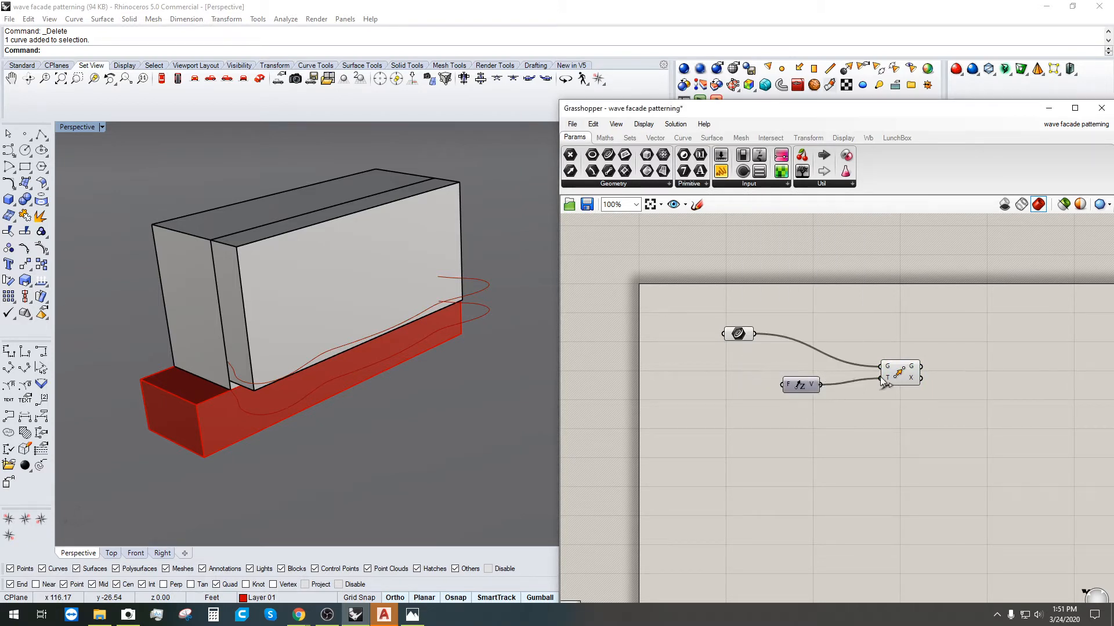
drag(805, 378, 838, 388)
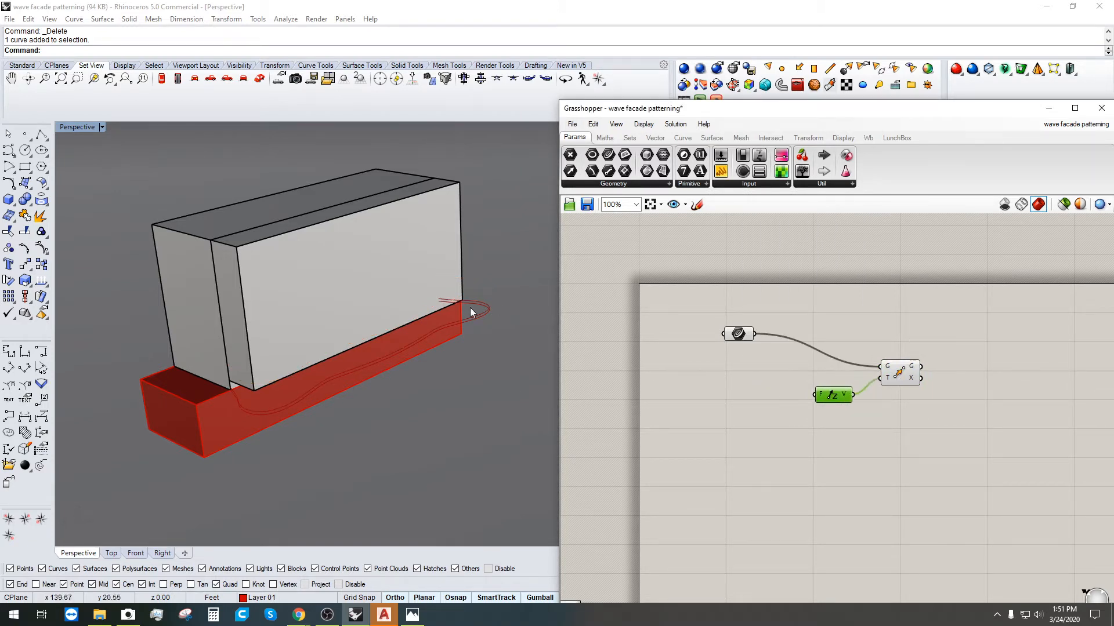
Step: Drive the Unit Z with a Factor slider set to 24 and tidy the layout
double_click(726, 409)
text(24)
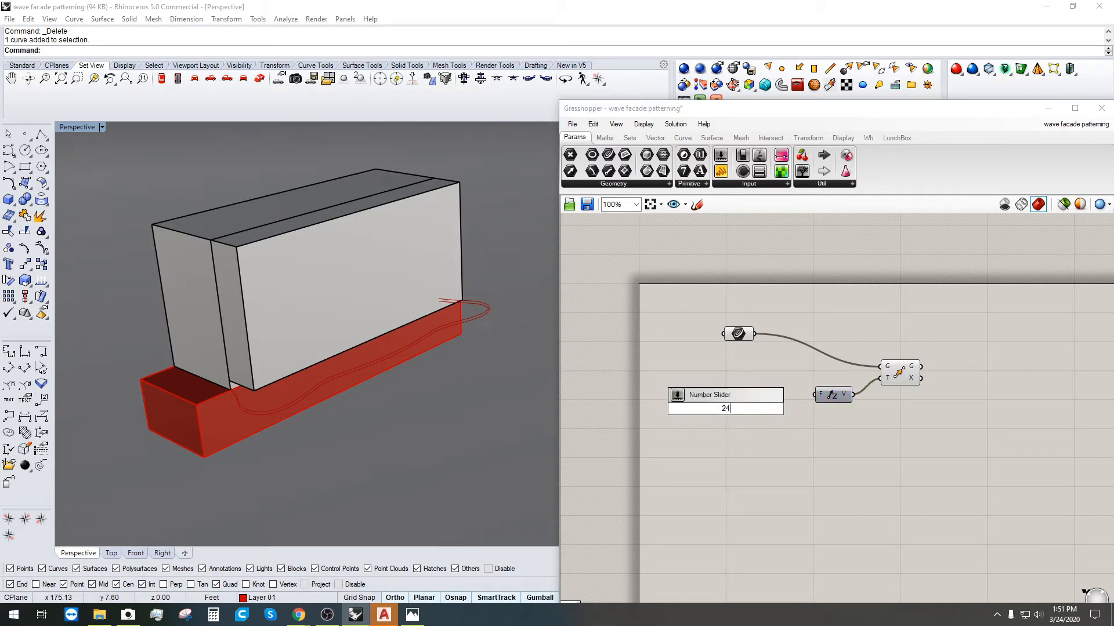
key(Return)
drag(812, 392, 818, 395)
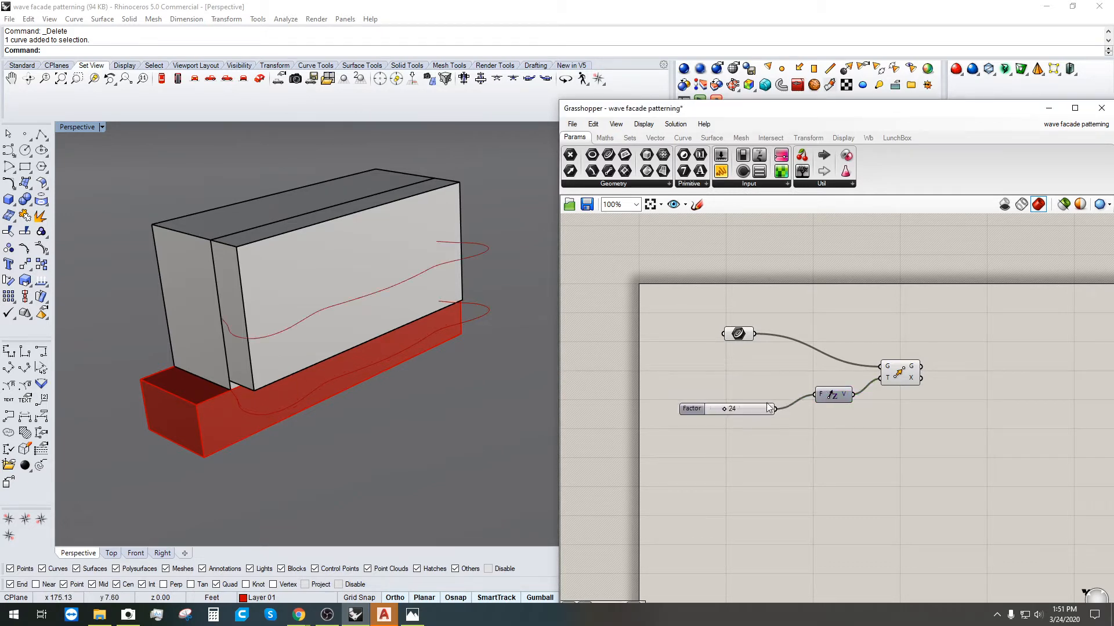
drag(685, 416, 719, 392)
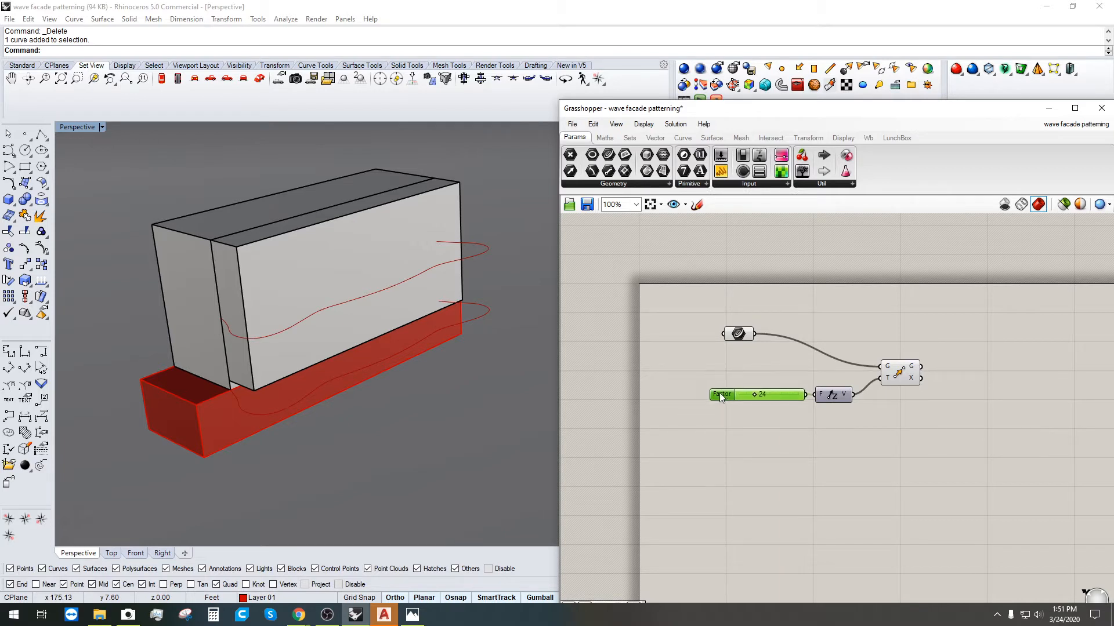
drag(905, 378, 976, 383)
key(Delete)
Step: Paste a wired copy of the Move component and line up the Factor slider
click(916, 333)
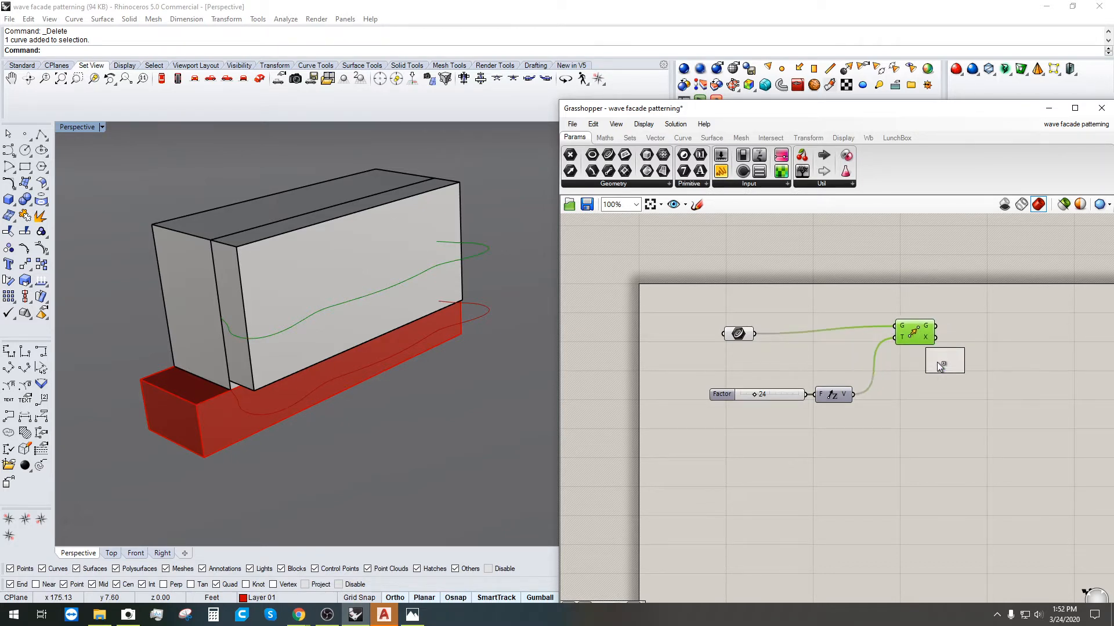
click(949, 370)
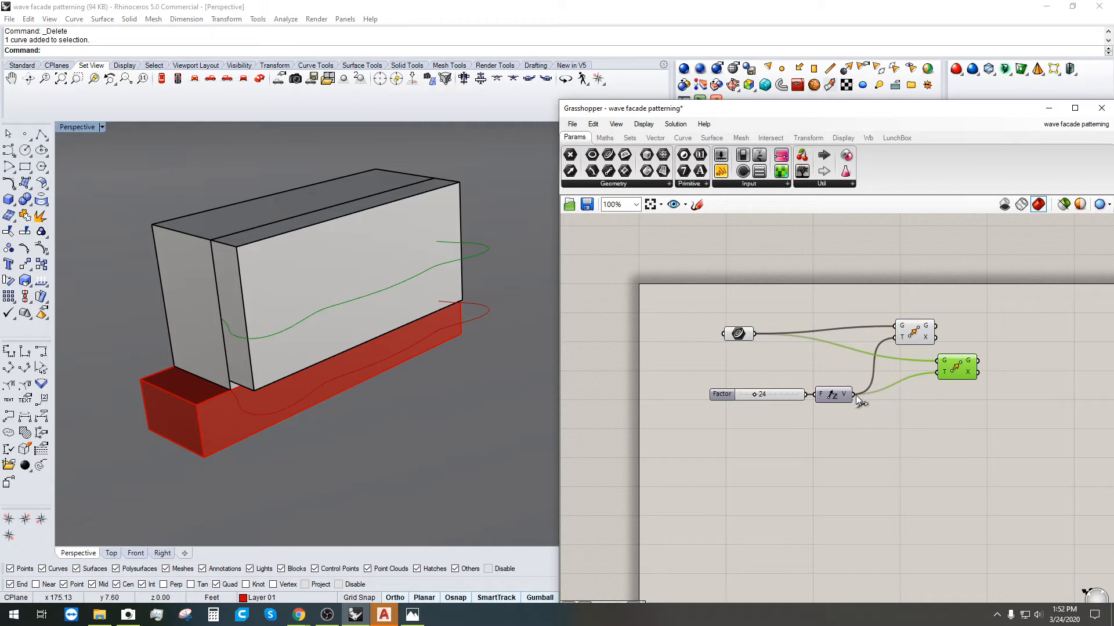
click(894, 410)
drag(709, 395, 700, 391)
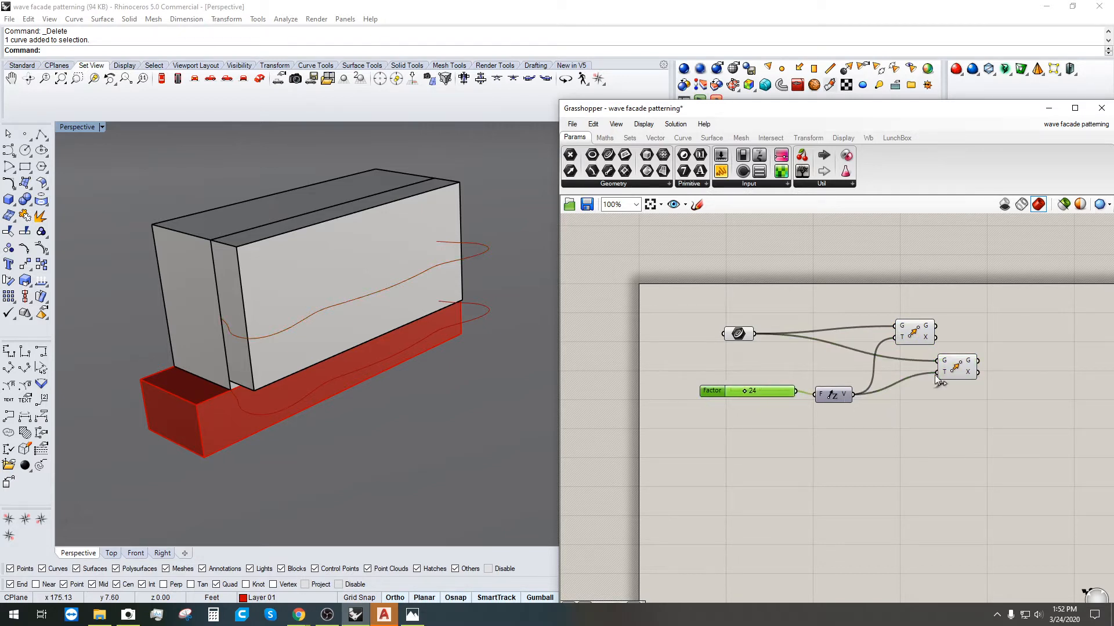
click(959, 363)
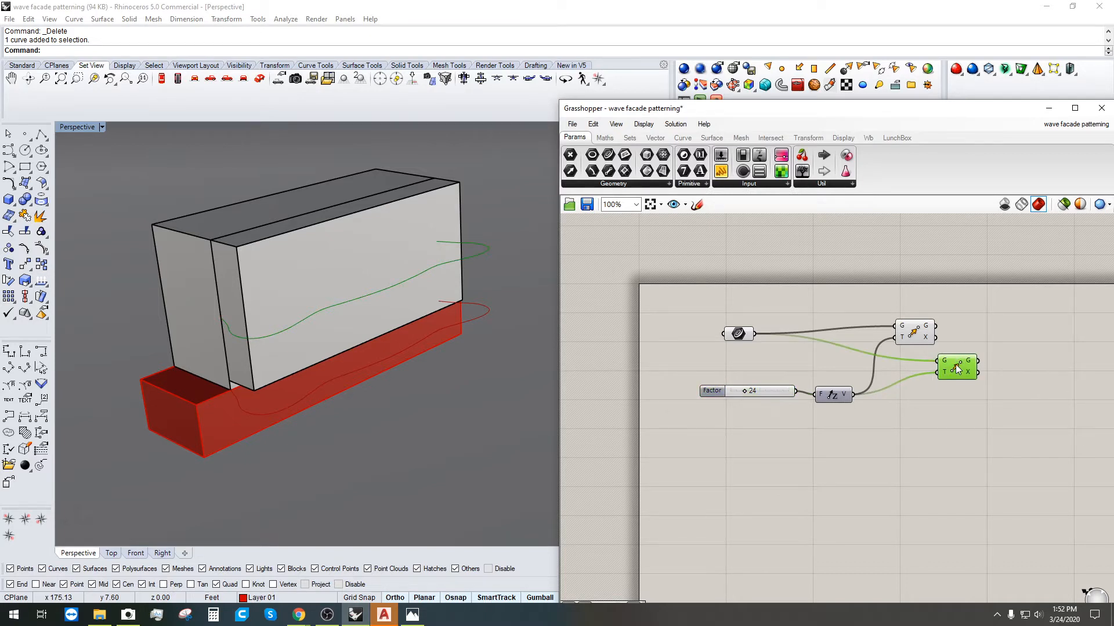
click(884, 401)
click(833, 395)
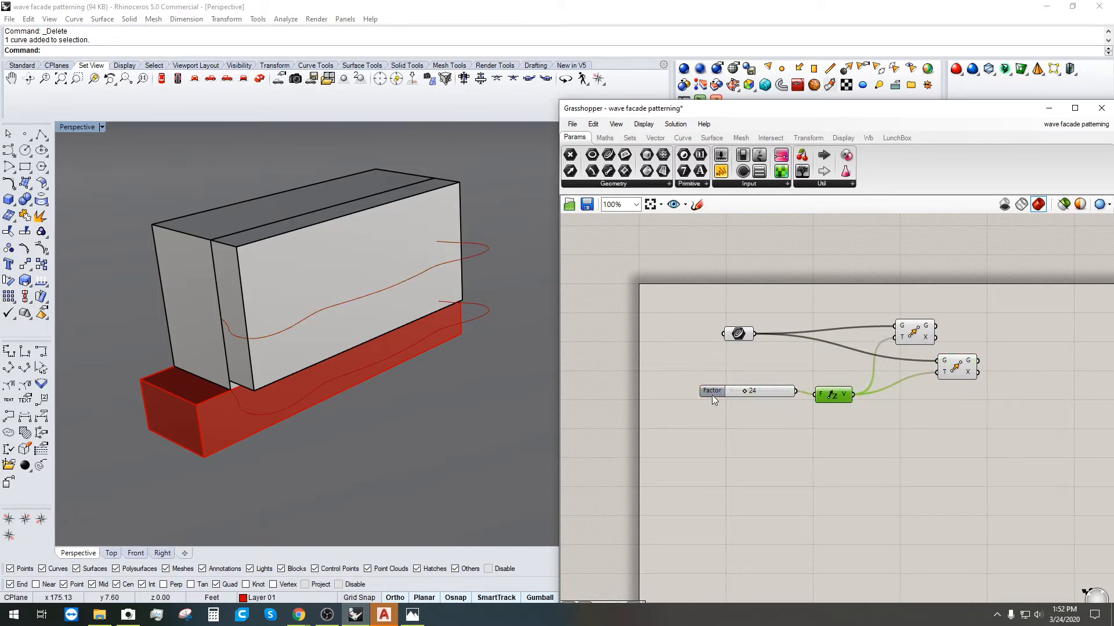
drag(712, 395, 725, 407)
click(927, 420)
Step: Add a second Unit Z component and rearrange the canvas to make room
double_click(927, 420)
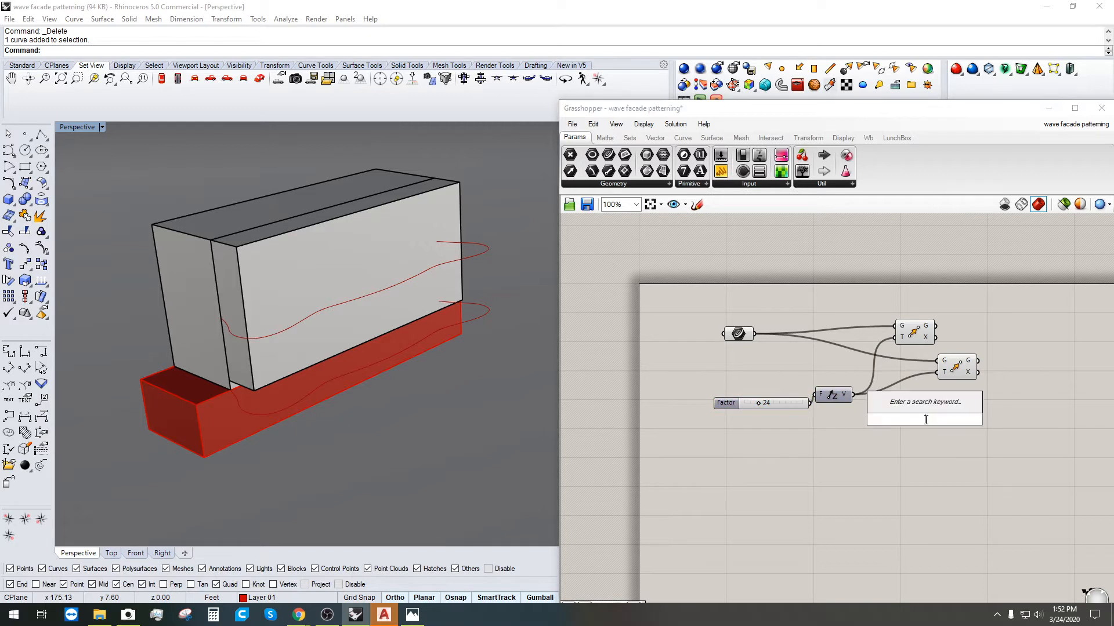
text(z)
click(885, 409)
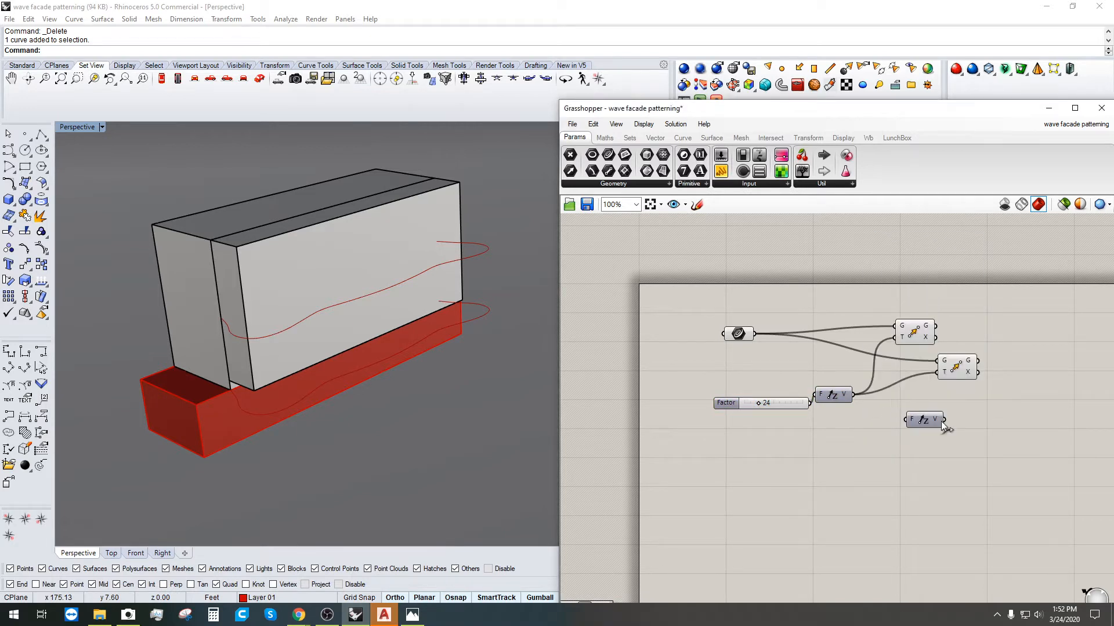
drag(925, 420, 1003, 413)
click(955, 367)
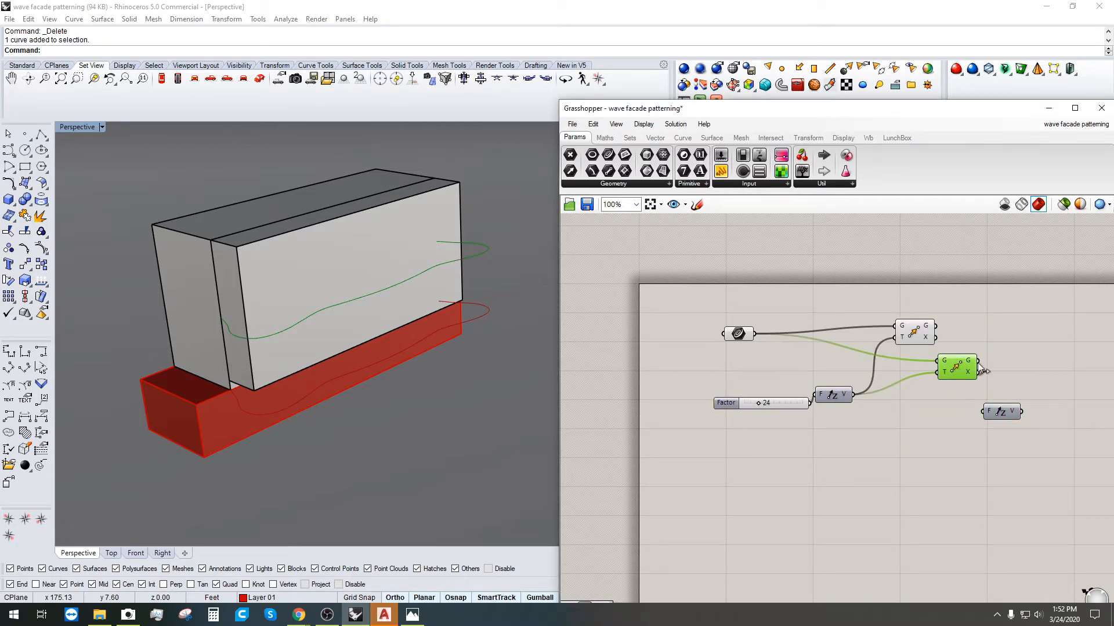
drag(1001, 407, 1033, 399)
click(941, 352)
drag(949, 359, 957, 359)
right_drag(1026, 380, 904, 393)
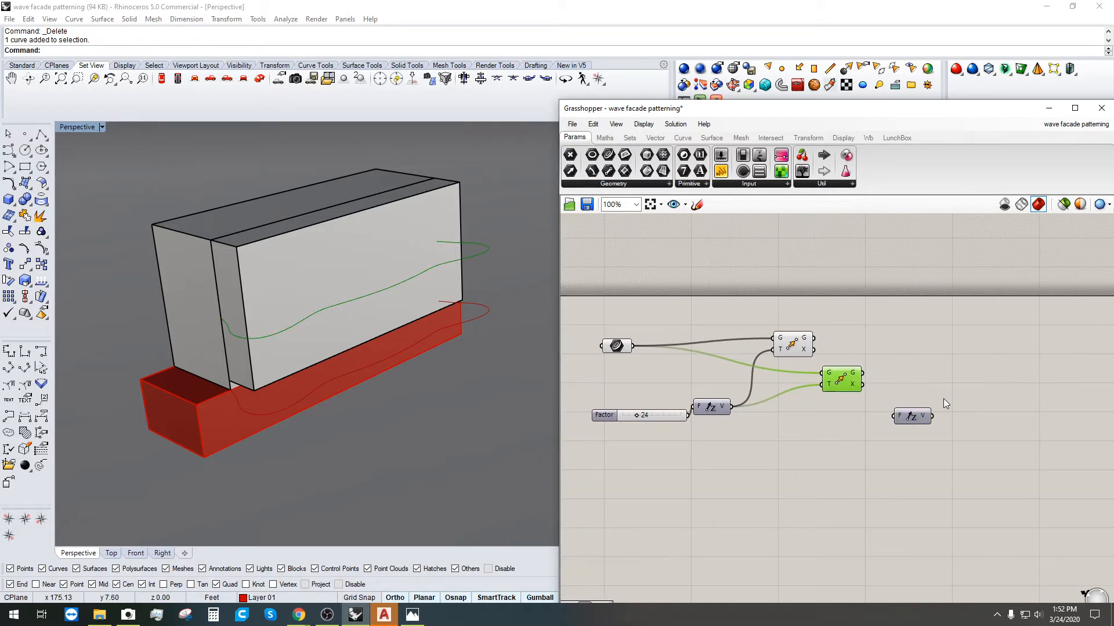
double_click(943, 399)
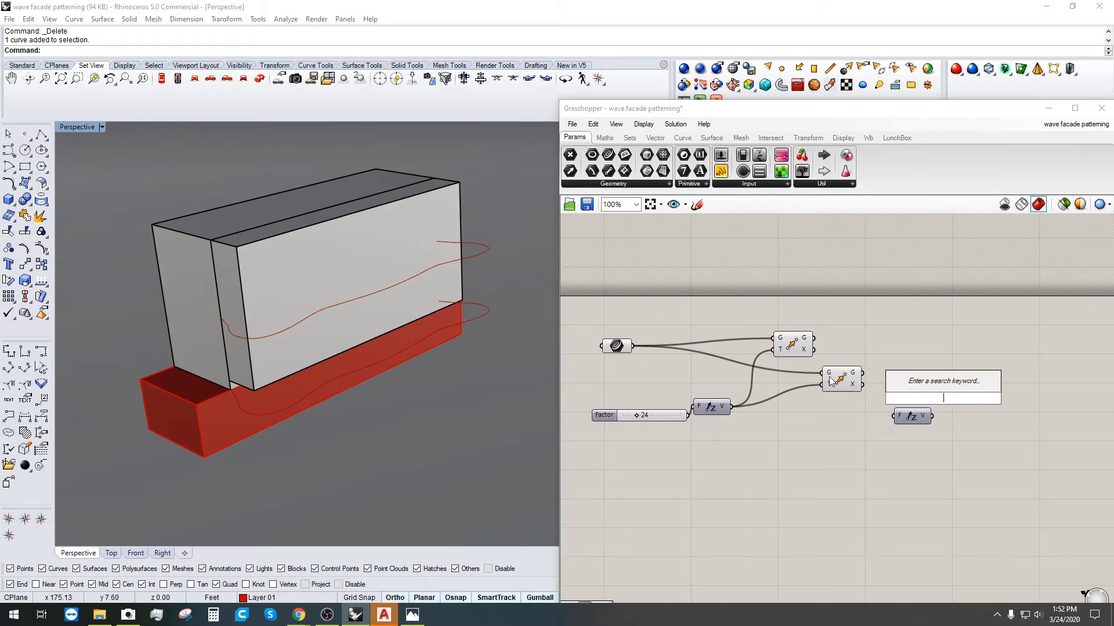
drag(830, 381, 842, 380)
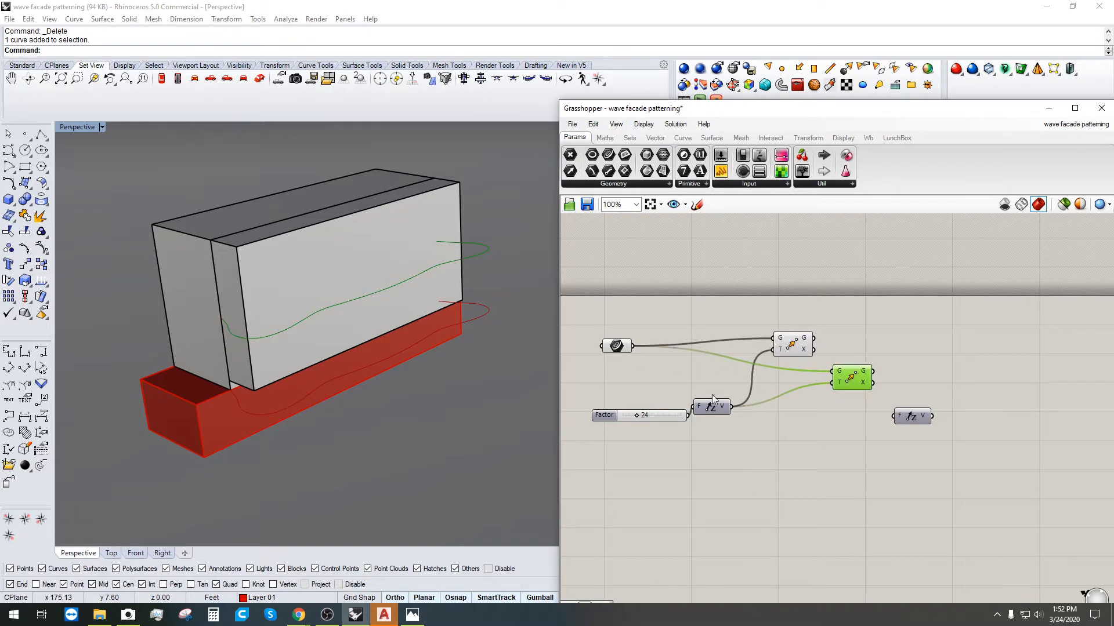
drag(735, 446, 607, 389)
click(743, 408)
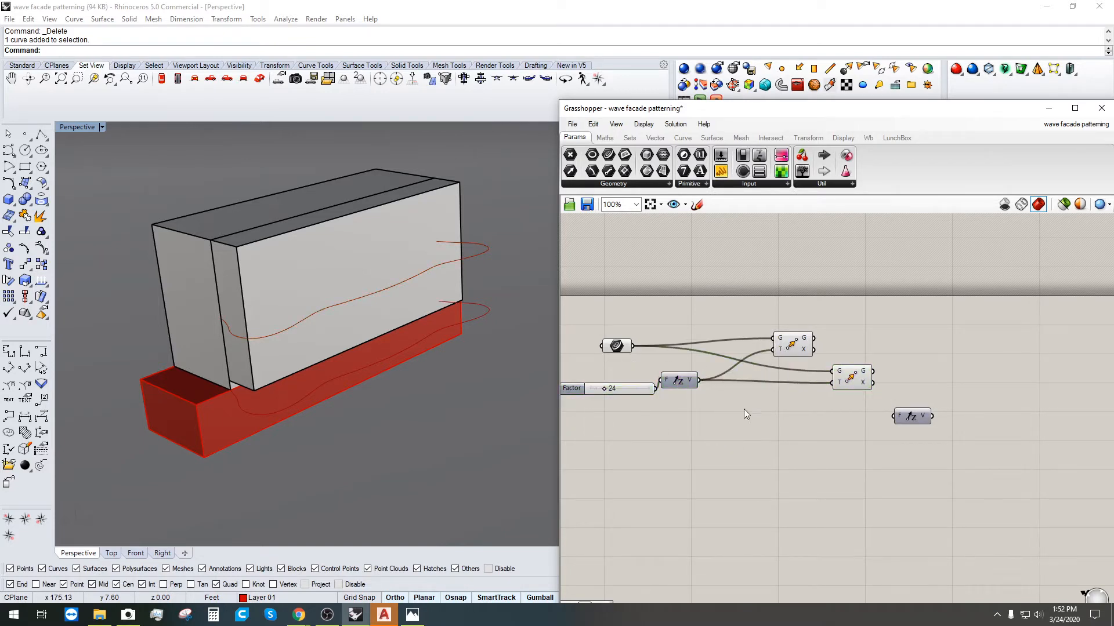
Step: Add an Addition summing Factor with itself and feed the result to the second Unit Z
double_click(745, 407)
text(ADD)
click(744, 392)
drag(684, 381, 691, 387)
click(852, 378)
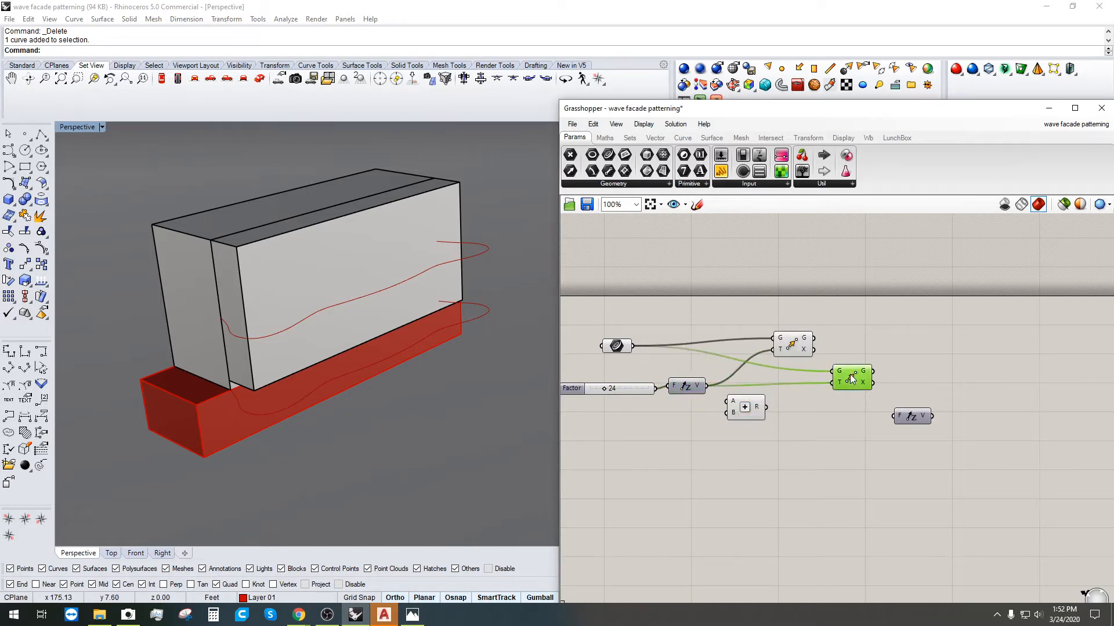
drag(747, 413, 775, 415)
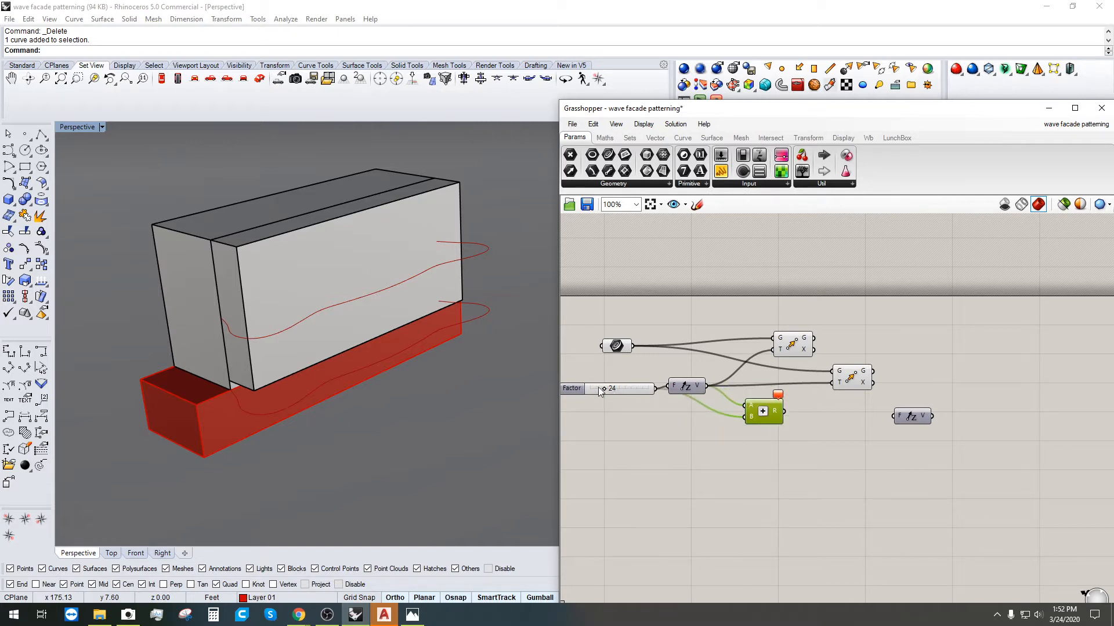
drag(565, 389, 569, 416)
drag(660, 416, 745, 406)
drag(786, 412, 770, 413)
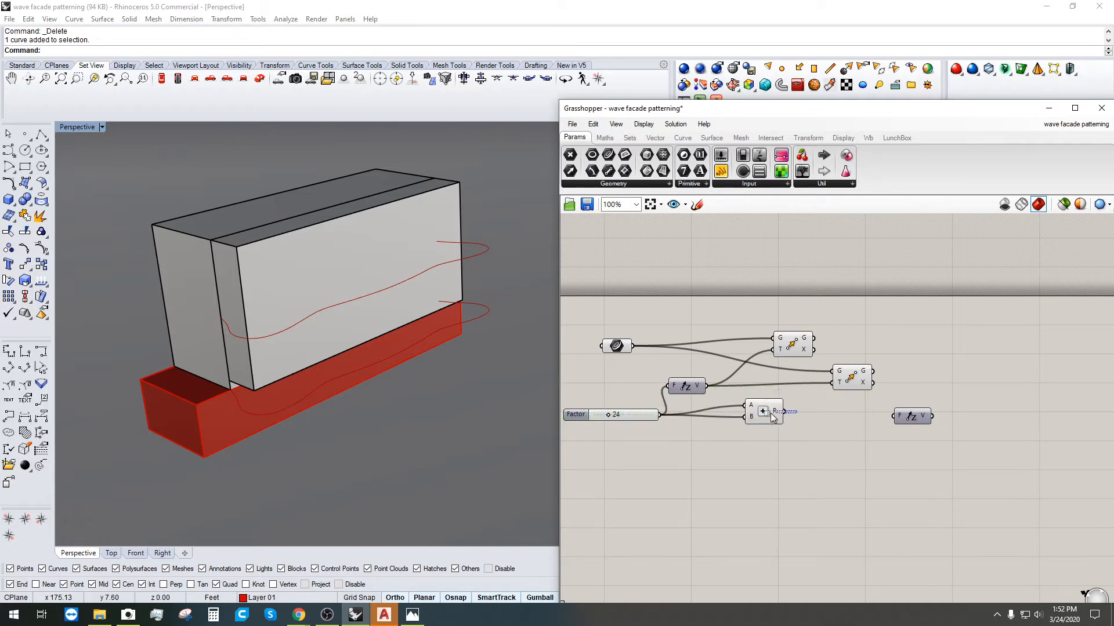
drag(915, 419, 887, 389)
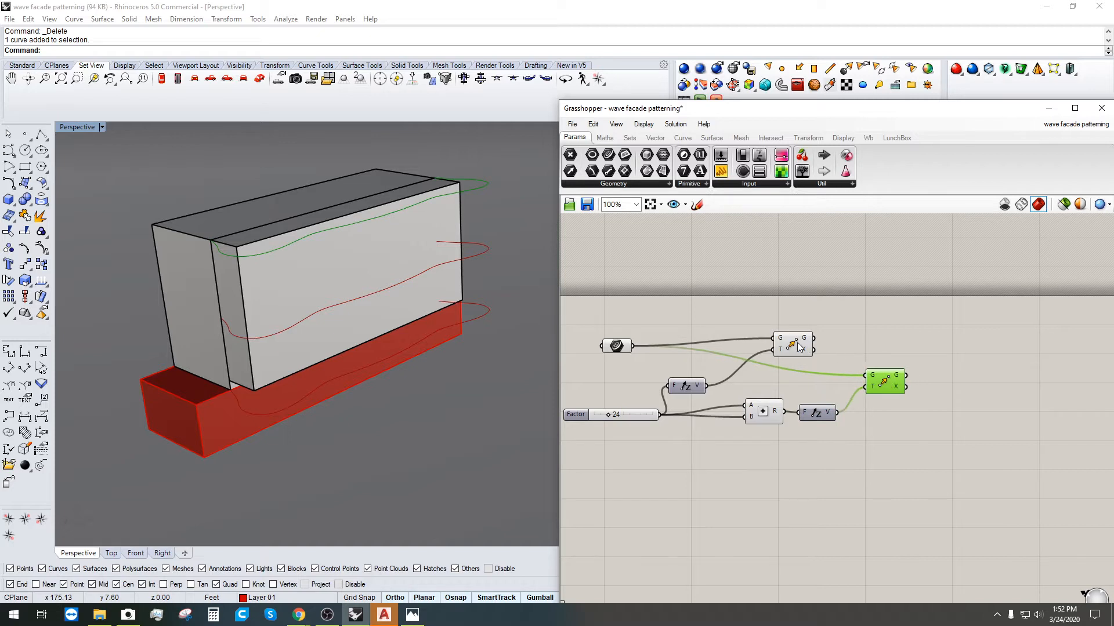
Step: Shift both Move components right and orbit to see the three stacked curves
drag(796, 344, 870, 347)
click(871, 409)
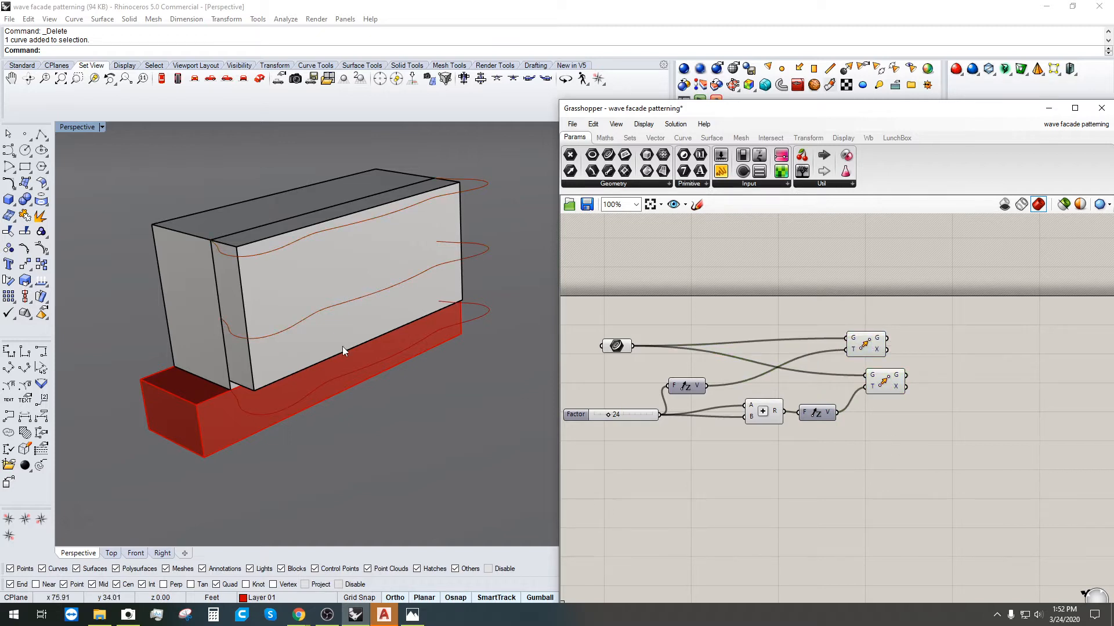
right_drag(342, 346, 571, 387)
click(990, 397)
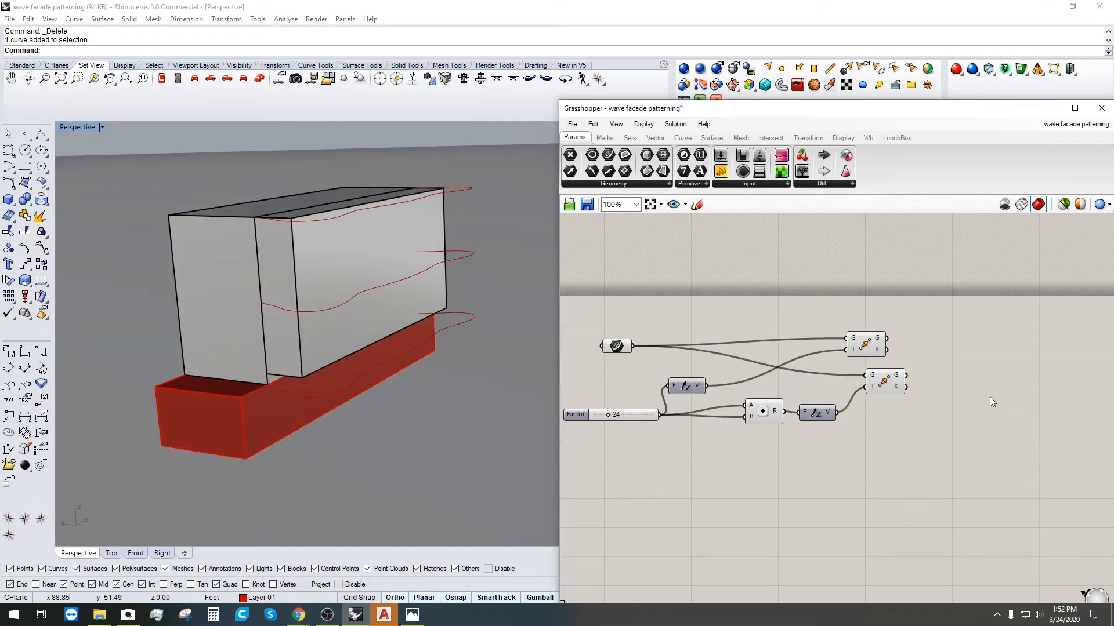
Step: Add a Loft component fed by the original wave curve and both raised copies
double_click(972, 396)
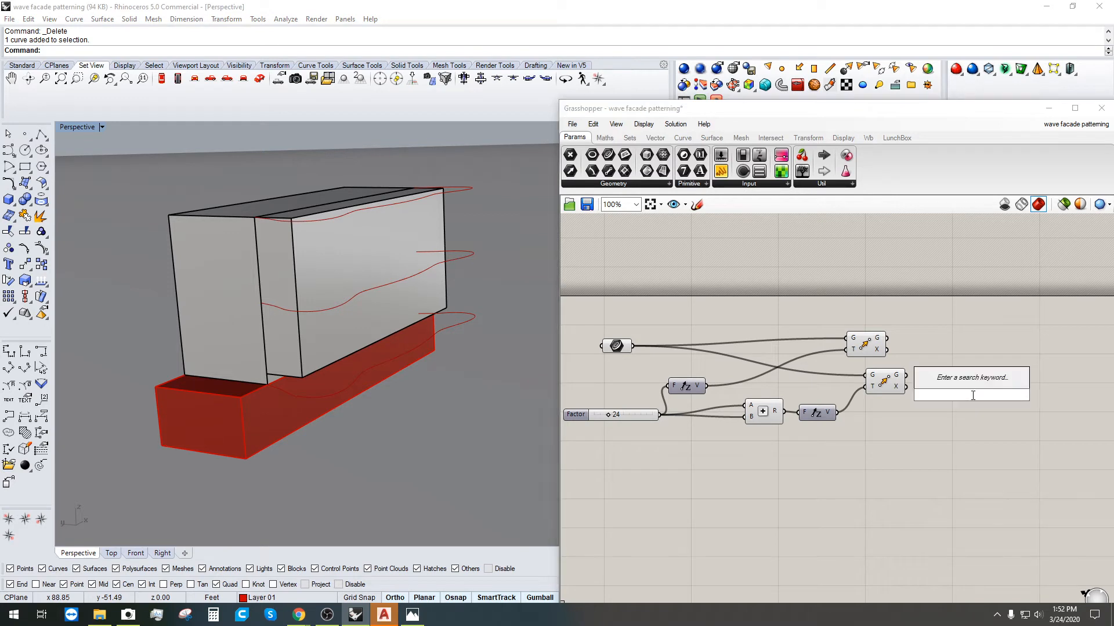
text(o)
key(BackSpace)
text(LO)
click(961, 383)
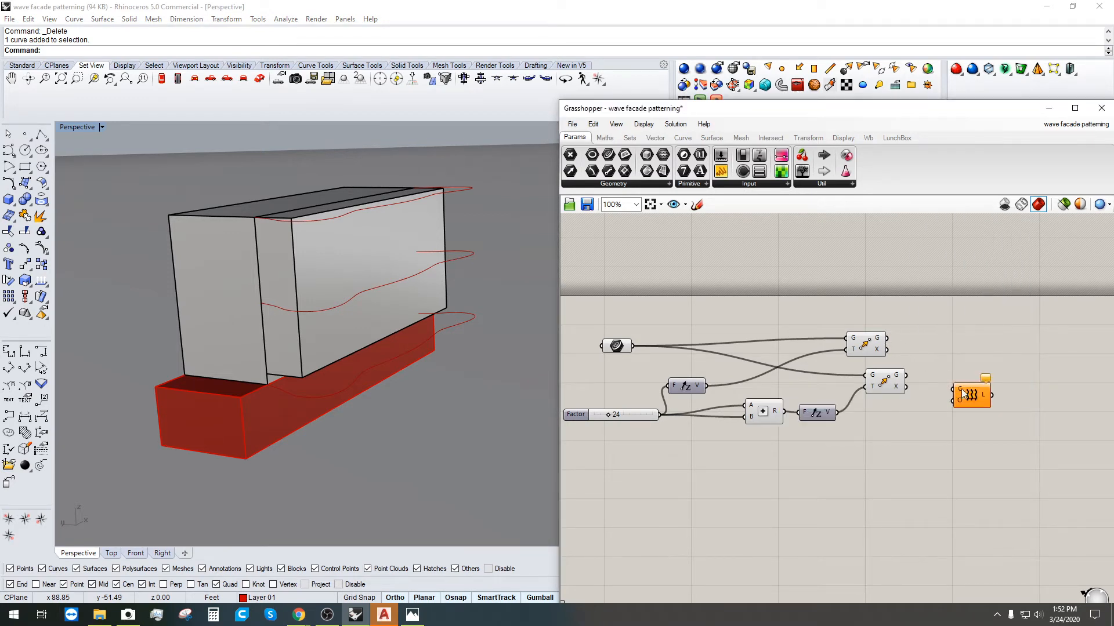
drag(963, 393, 960, 307)
drag(633, 347, 940, 300)
shift+drag(886, 338, 940, 300)
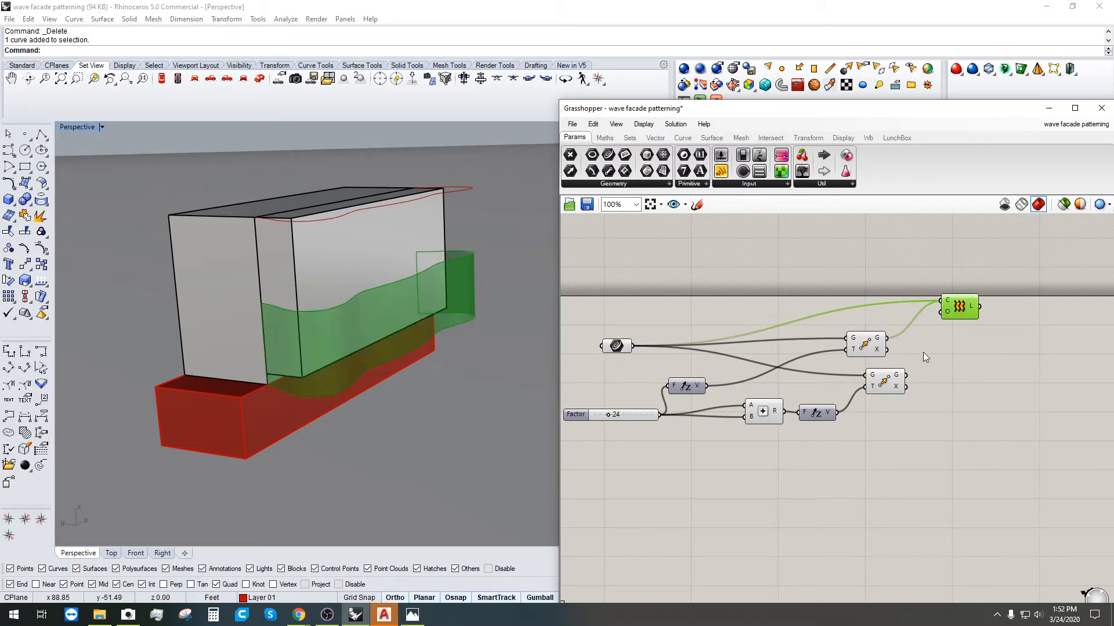
shift+drag(906, 375, 959, 327)
Step: Orbit to inspect the lofted surface and preview the upper Move's curve
click(963, 357)
right_drag(440, 364, 325, 279)
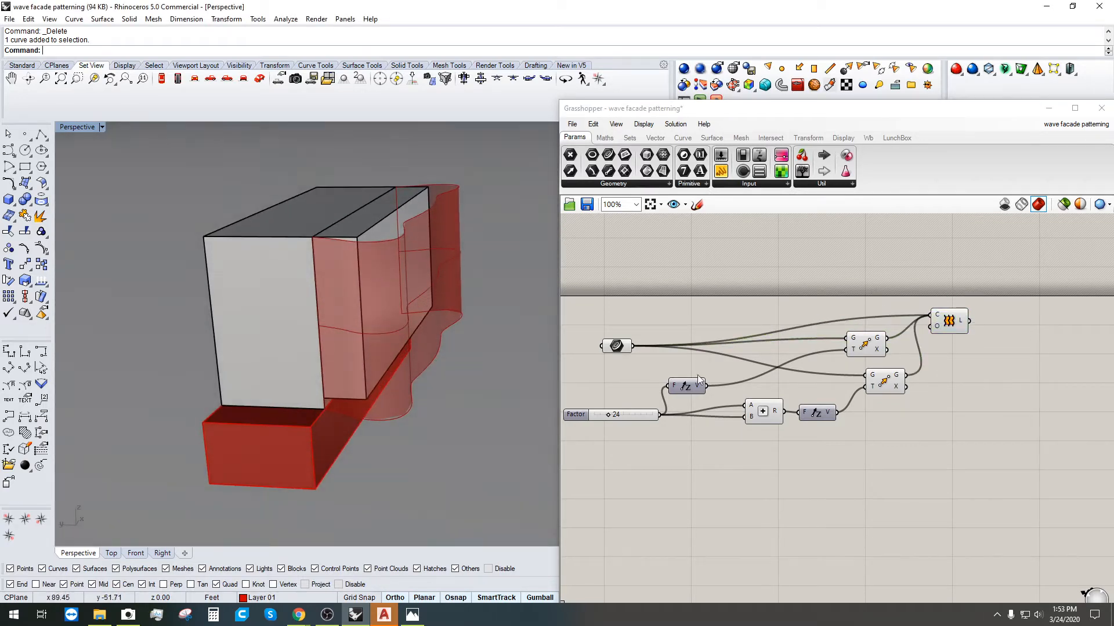
click(870, 343)
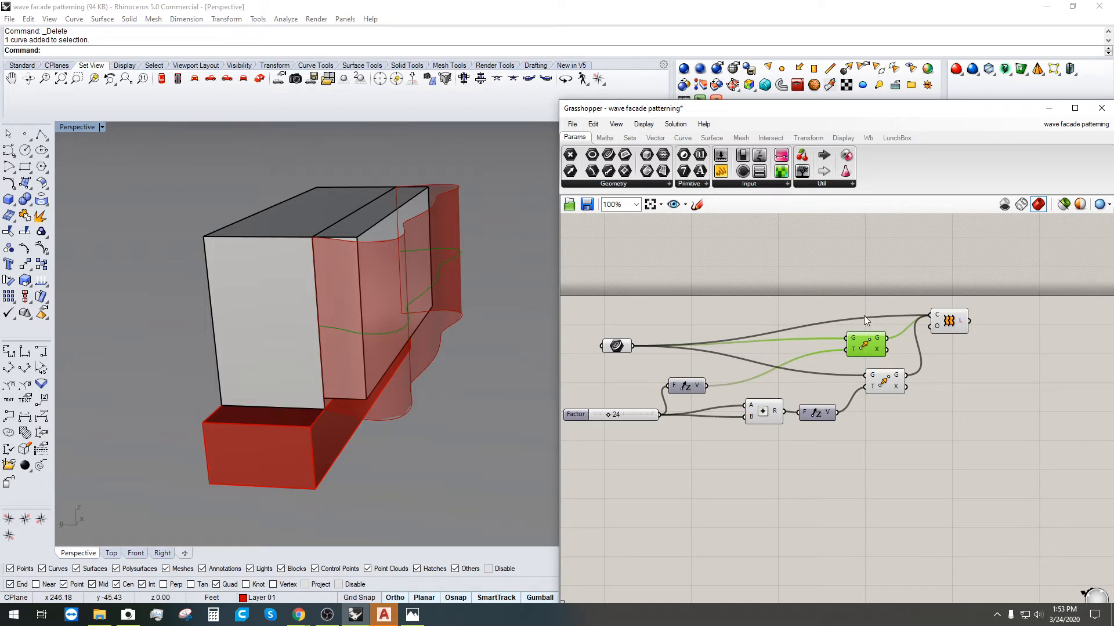
click(836, 280)
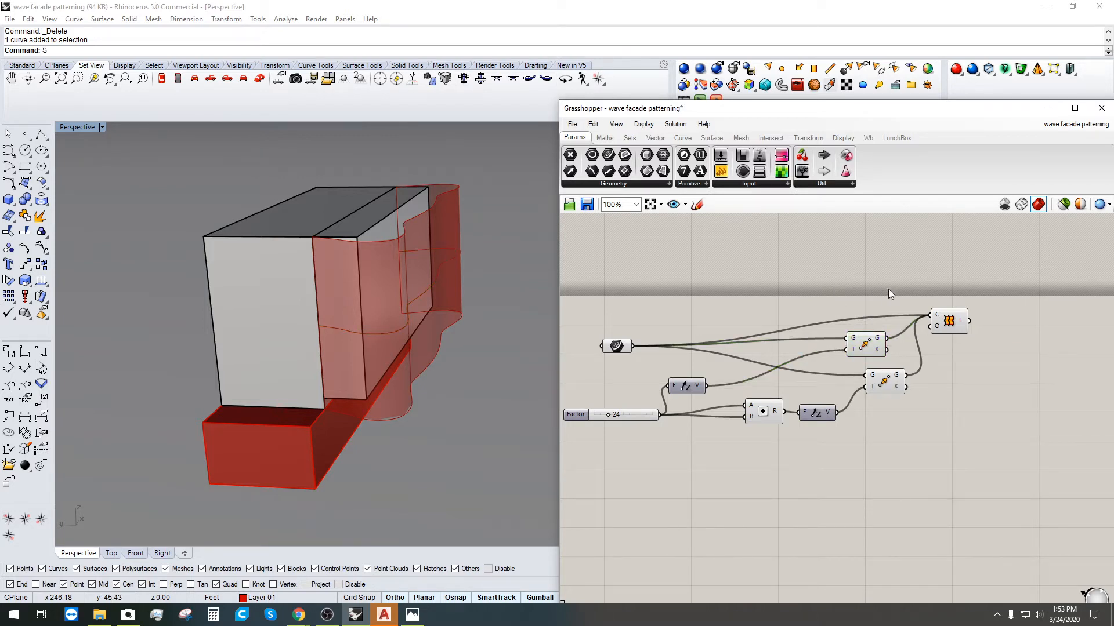
drag(961, 319, 990, 284)
click(878, 346)
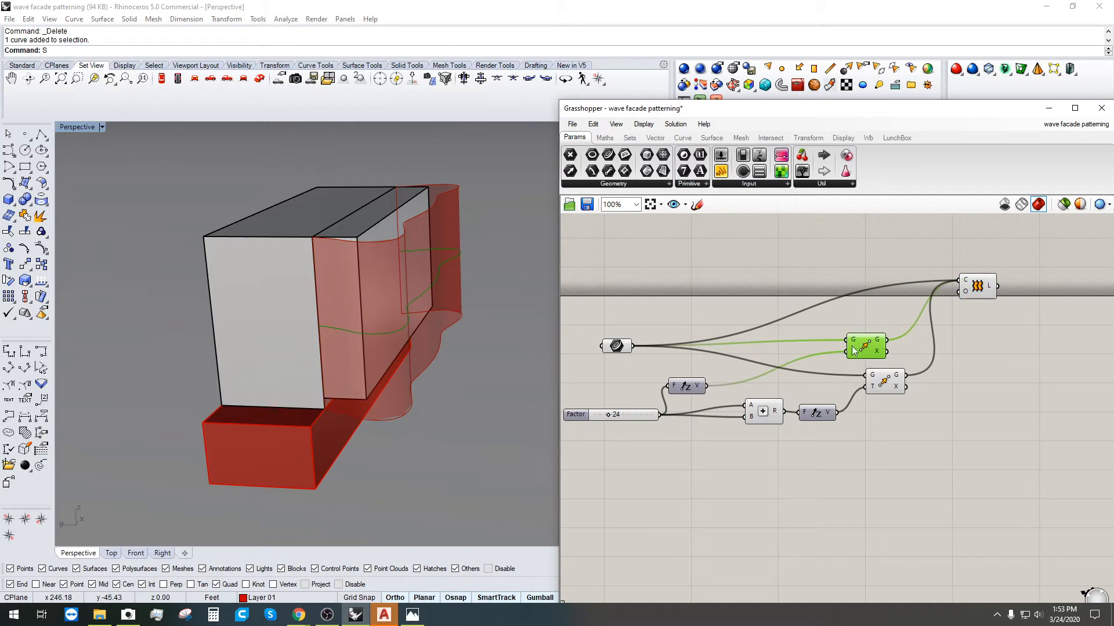
Step: Add a Scale NU component and feed the raised wave curve into it
double_click(963, 345)
text(SCA)
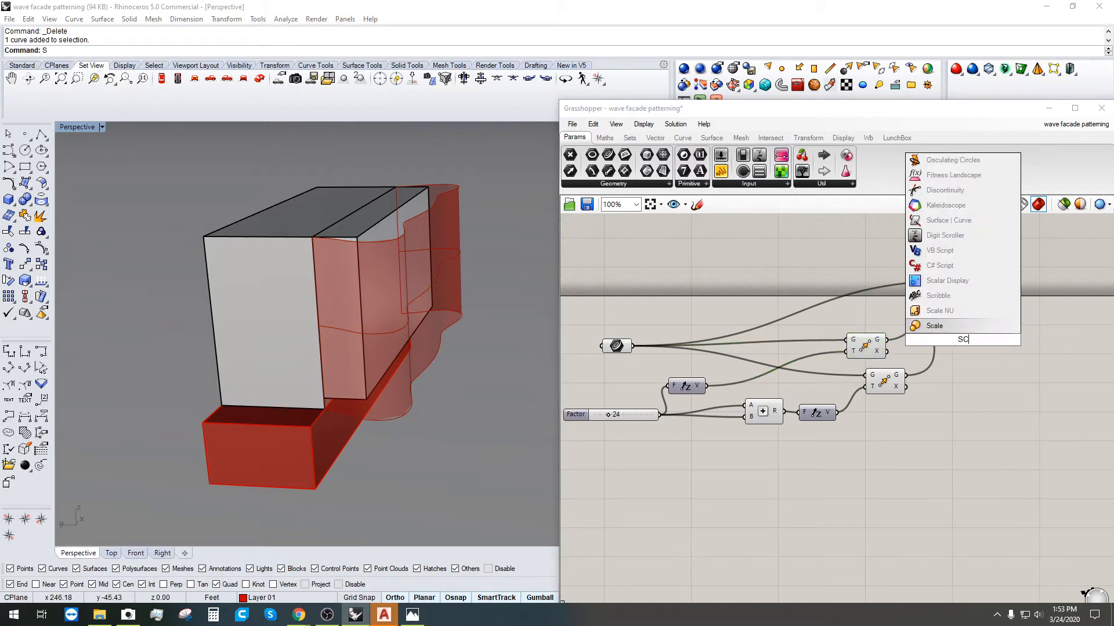
click(955, 316)
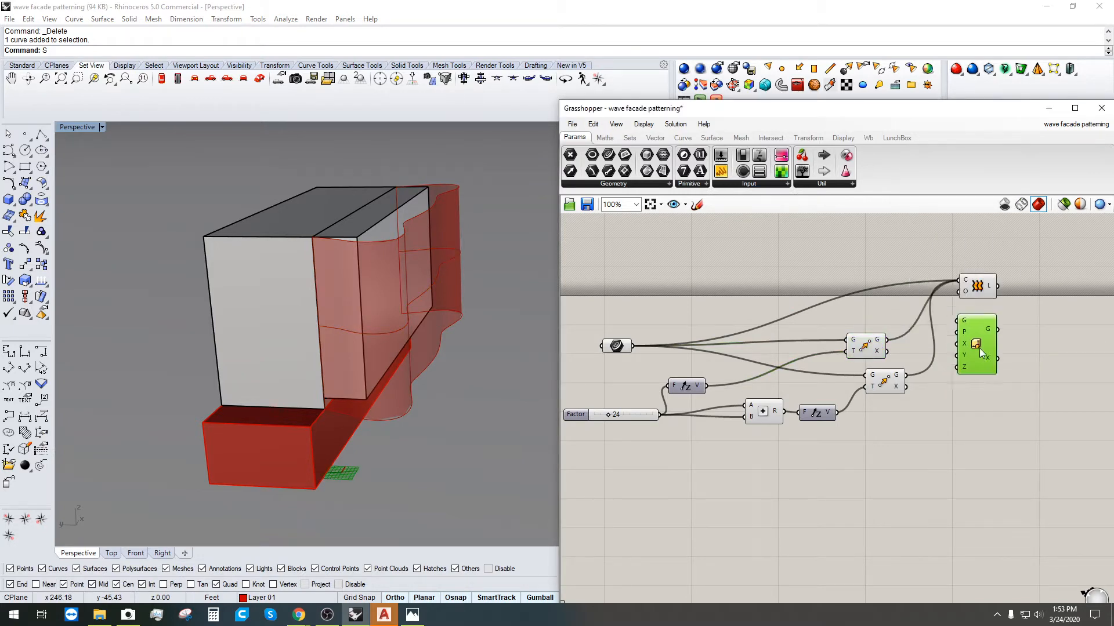
drag(977, 355, 1009, 369)
drag(886, 339, 1028, 408)
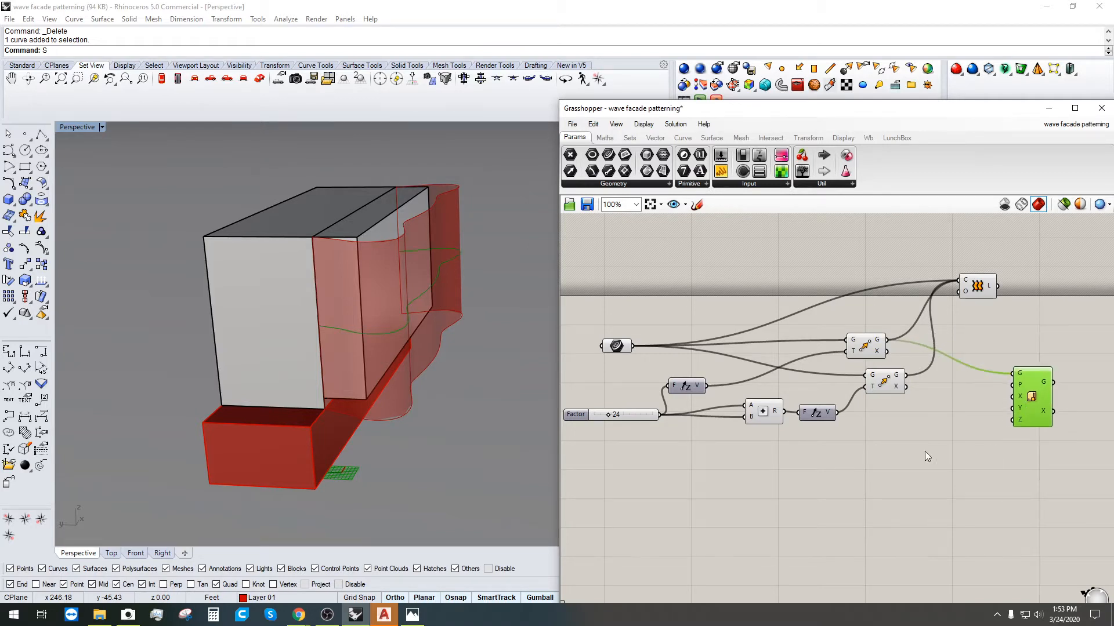
Step: Create a number slider at 2 and wire it to Scale NU's Y factor
double_click(905, 448)
text(2)
key(Return)
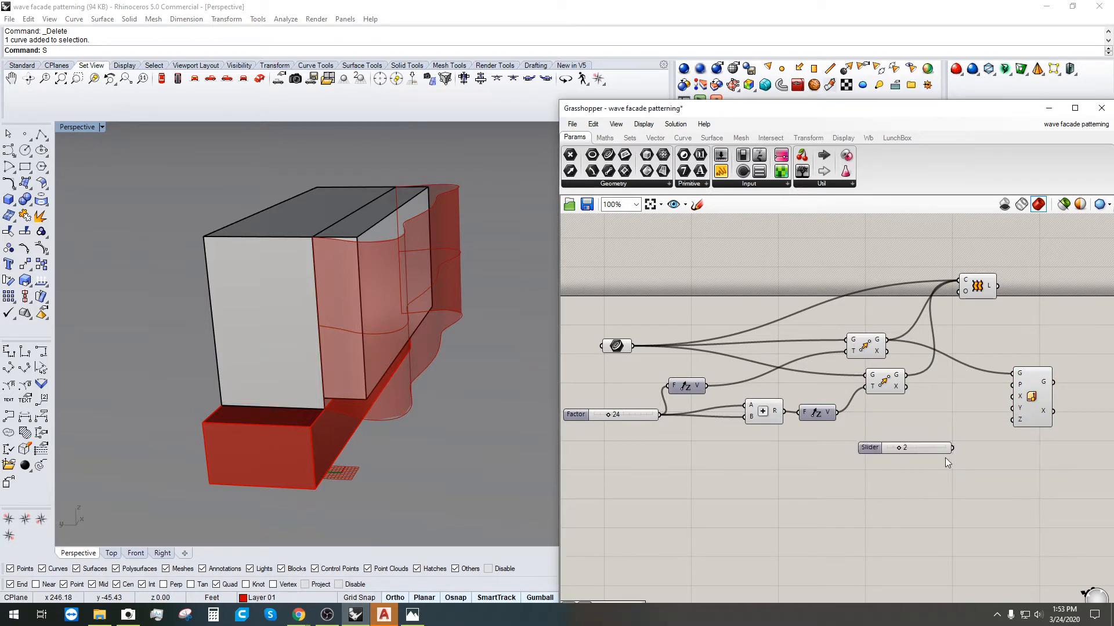
drag(952, 447, 1016, 413)
key(ctrl+z)
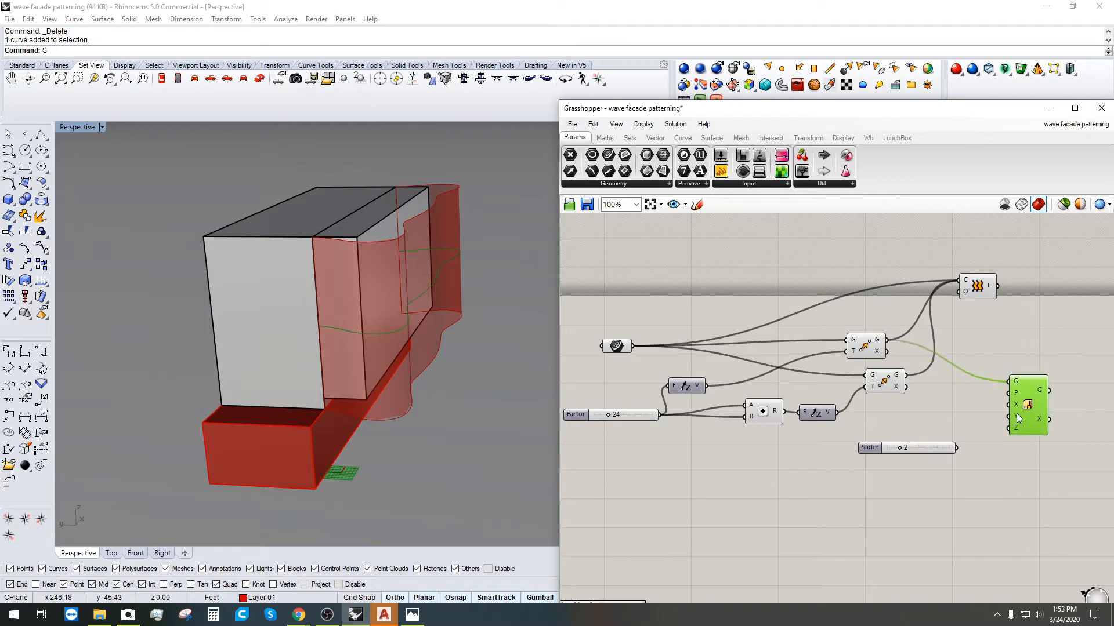
drag(956, 448, 1008, 415)
right_drag(511, 356, 432, 355)
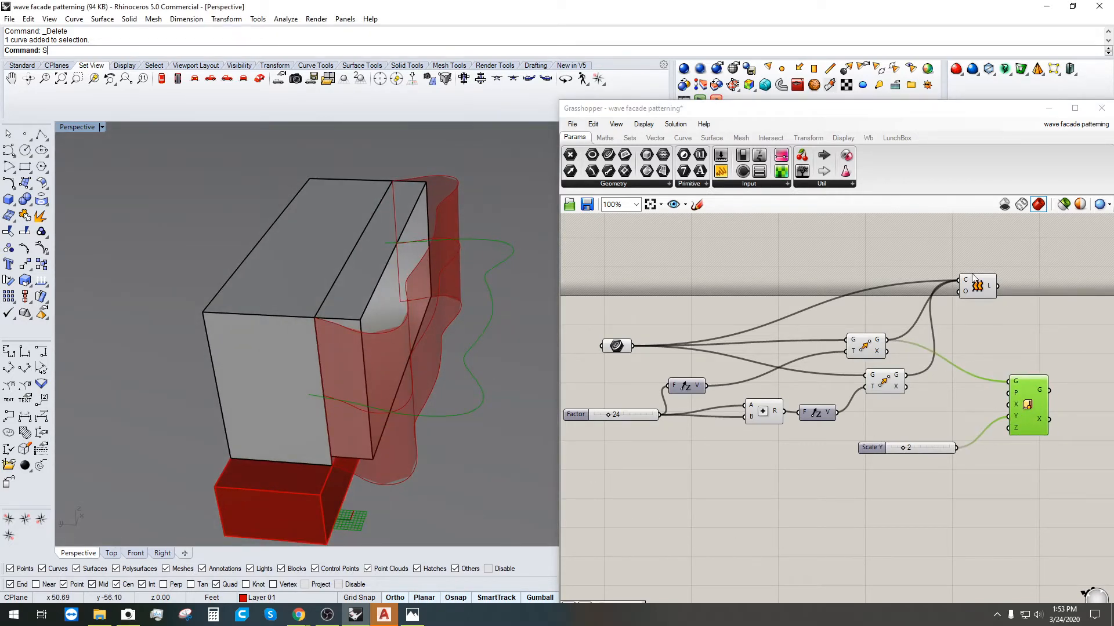
Step: Rewire the Loft so its curves come from both the upper and lower moved wave curves
drag(974, 279, 886, 340)
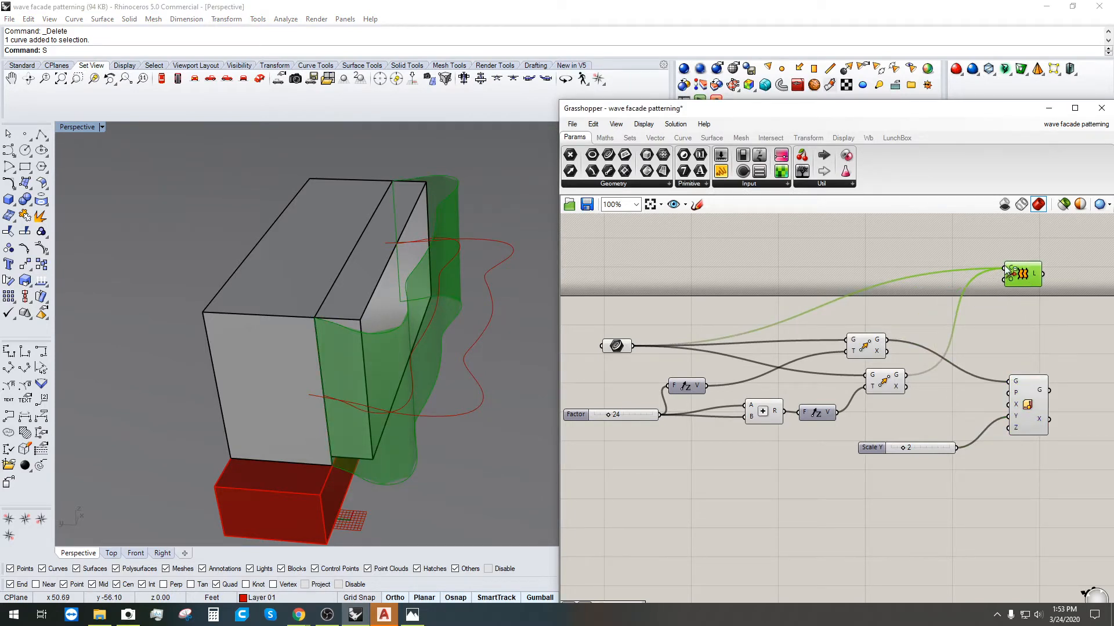
ctrl+drag(1006, 270, 633, 346)
ctrl+drag(1007, 269, 922, 371)
drag(634, 346, 1065, 296)
drag(1049, 390, 1061, 290)
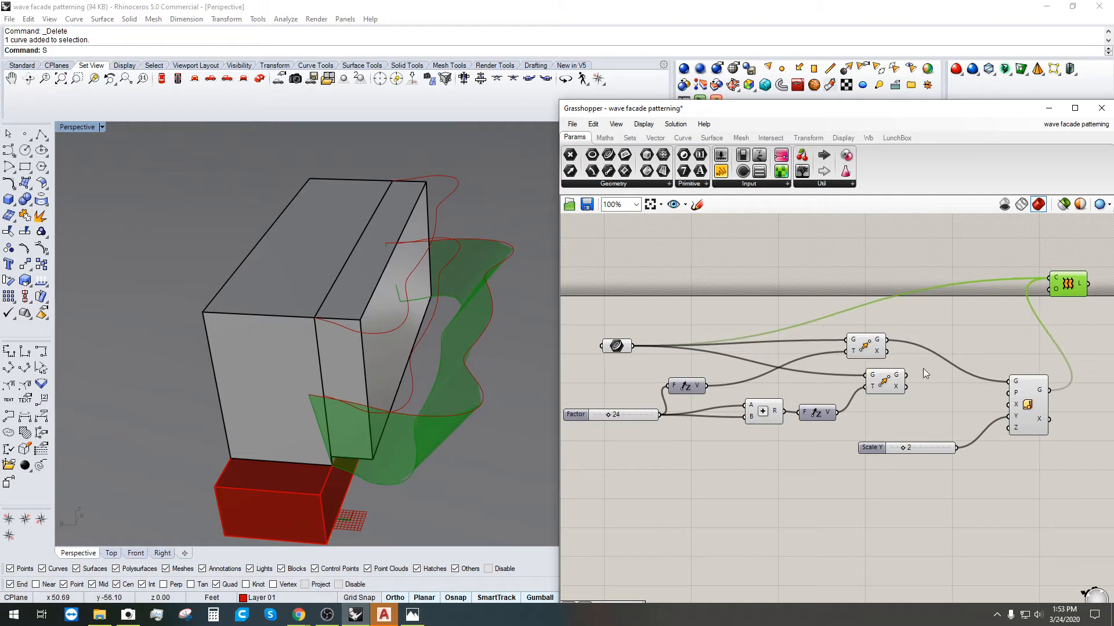
click(893, 382)
shift+drag(925, 374, 1064, 288)
right_drag(494, 402, 262, 282)
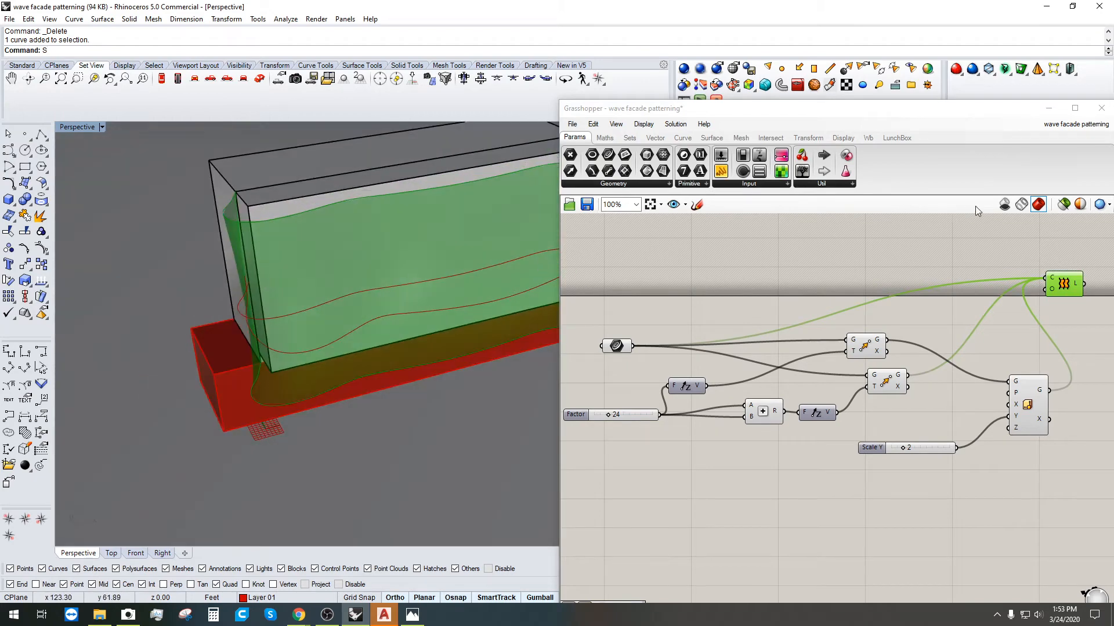
Step: Switch the Grasshopper preview to smoother mesh quality
click(1109, 204)
click(1049, 255)
mouse_move(410, 314)
right_down()
mouse_move(352, 360)
mouse_move(429, 325)
mouse_move(406, 328)
right_up()
scroll(797, 417, down, 1)
scroll(850, 433, up, 3)
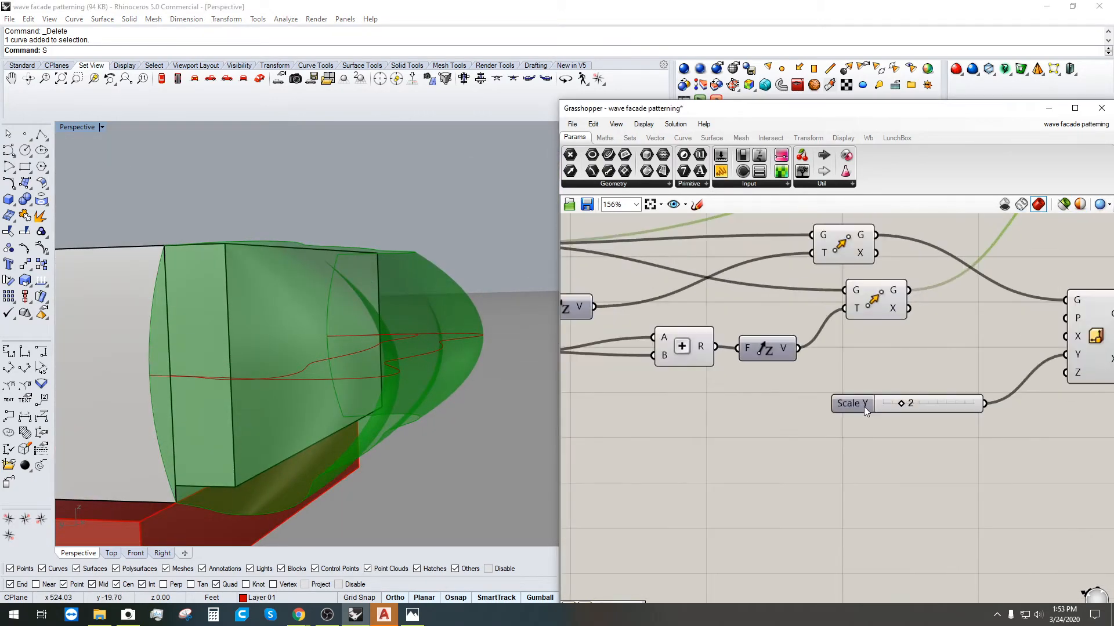
Step: Set the Scale Y slider value to 1
click(851, 406)
double_click(850, 406)
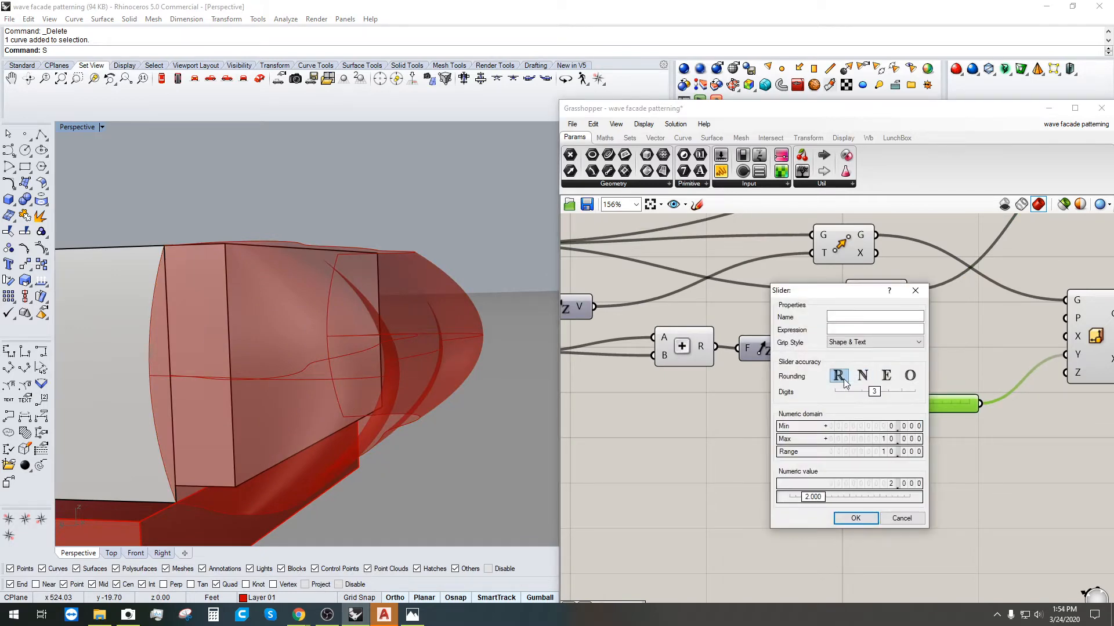
click(855, 518)
scroll(888, 416, up, 2)
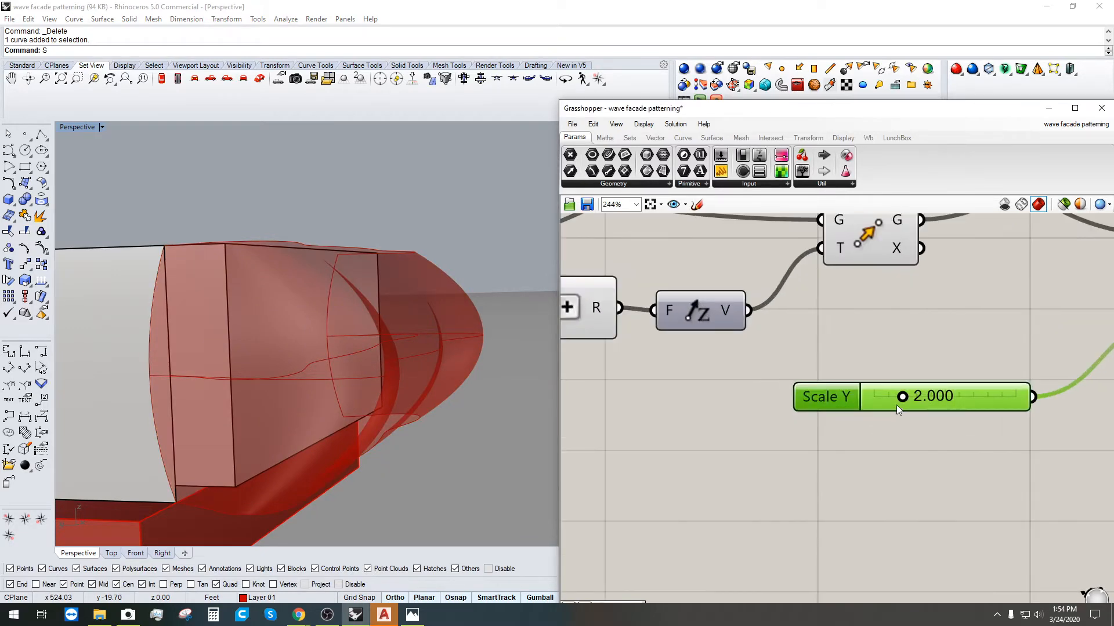
drag(902, 398, 886, 401)
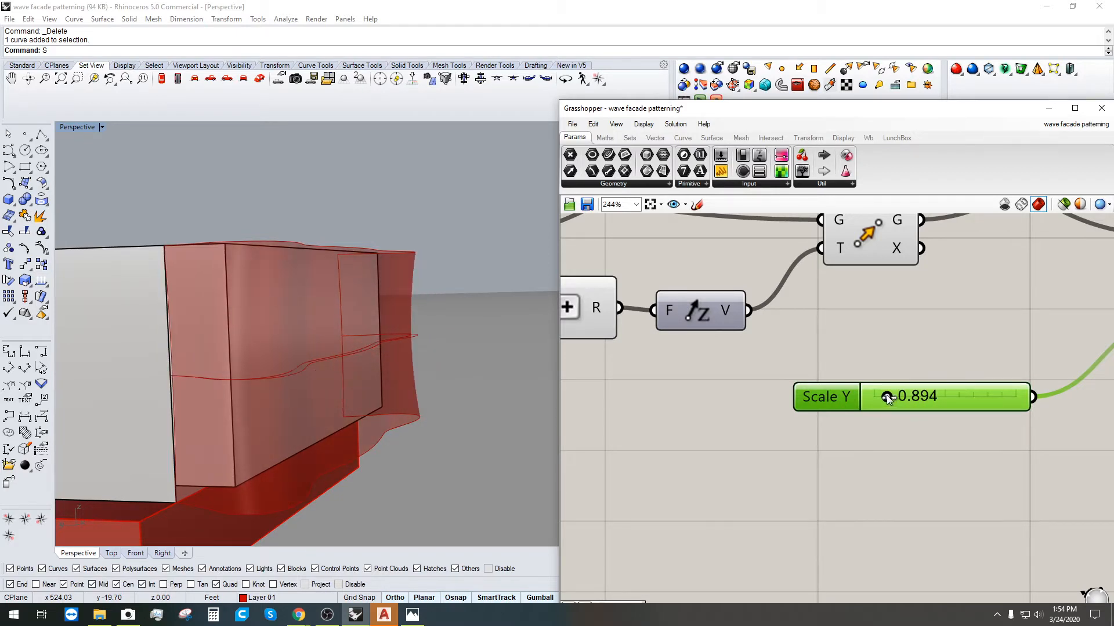
double_click(909, 399)
text(1)
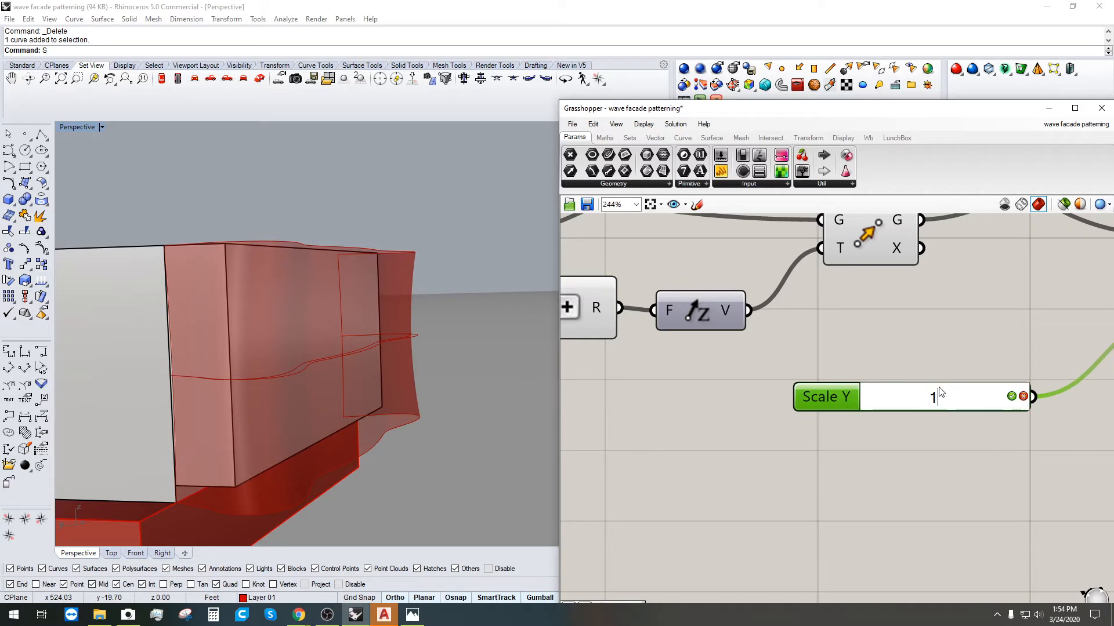
key(Return)
Step: Rearrange the Move, Scale and Loft components into a tidier layout
right_drag(419, 314, 464, 337)
scroll(410, 373, down, 5)
right_drag(464, 337, 415, 335)
scroll(416, 336, up, 4)
scroll(835, 347, down, 1)
scroll(838, 347, down, 4)
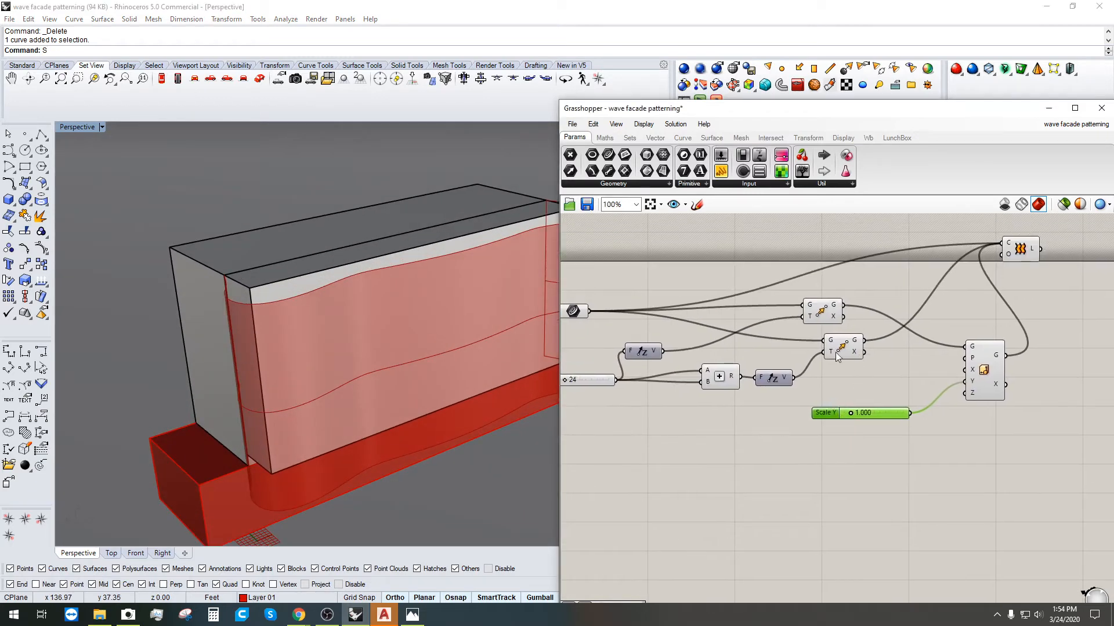
click(838, 358)
drag(821, 303, 834, 315)
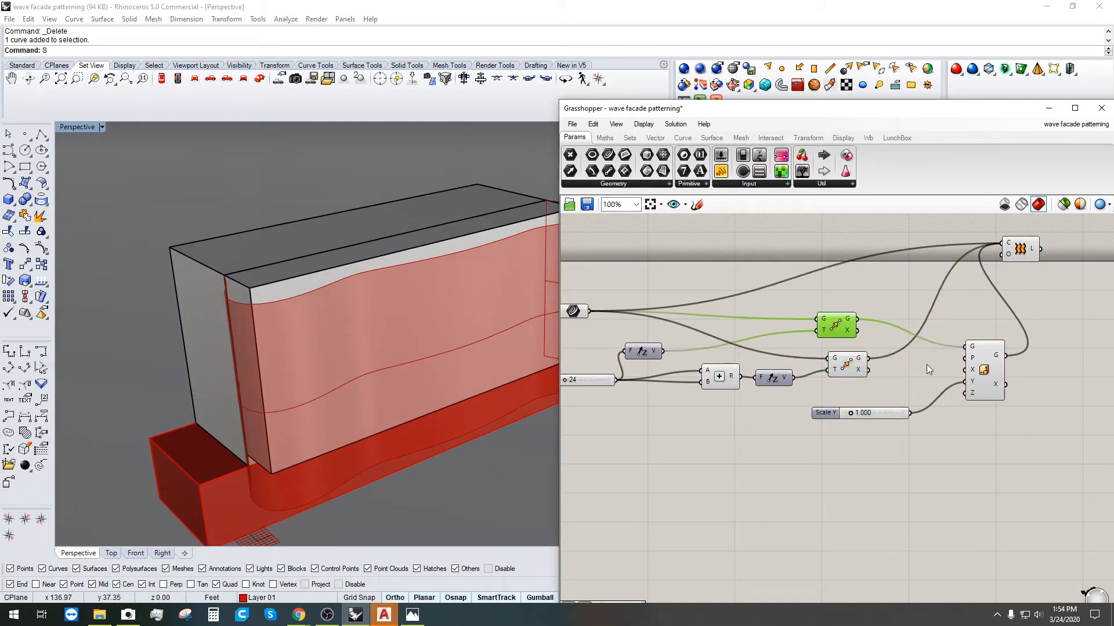
drag(985, 348, 946, 349)
drag(1009, 249, 1009, 305)
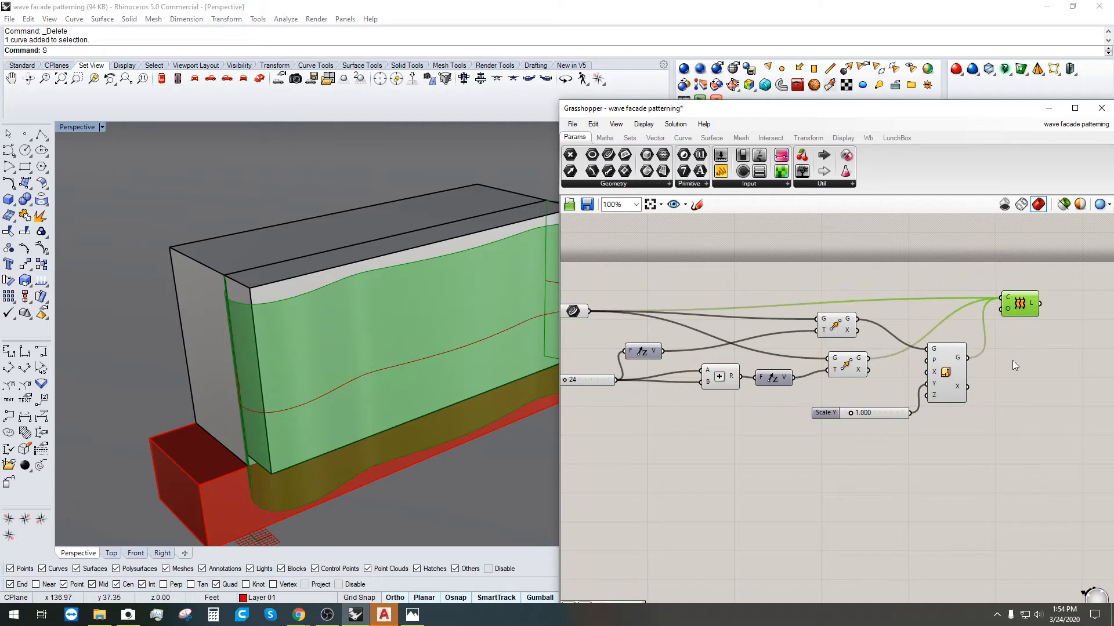
mouse_move(341, 353)
right_down()
mouse_move(412, 338)
mouse_move(343, 379)
right_up()
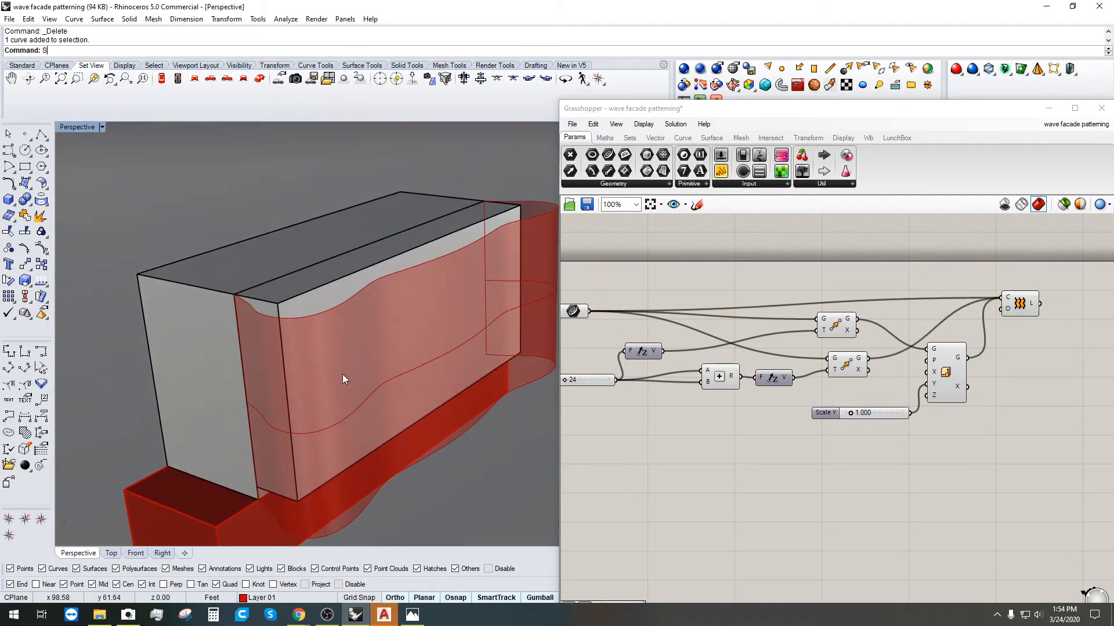
click(412, 615)
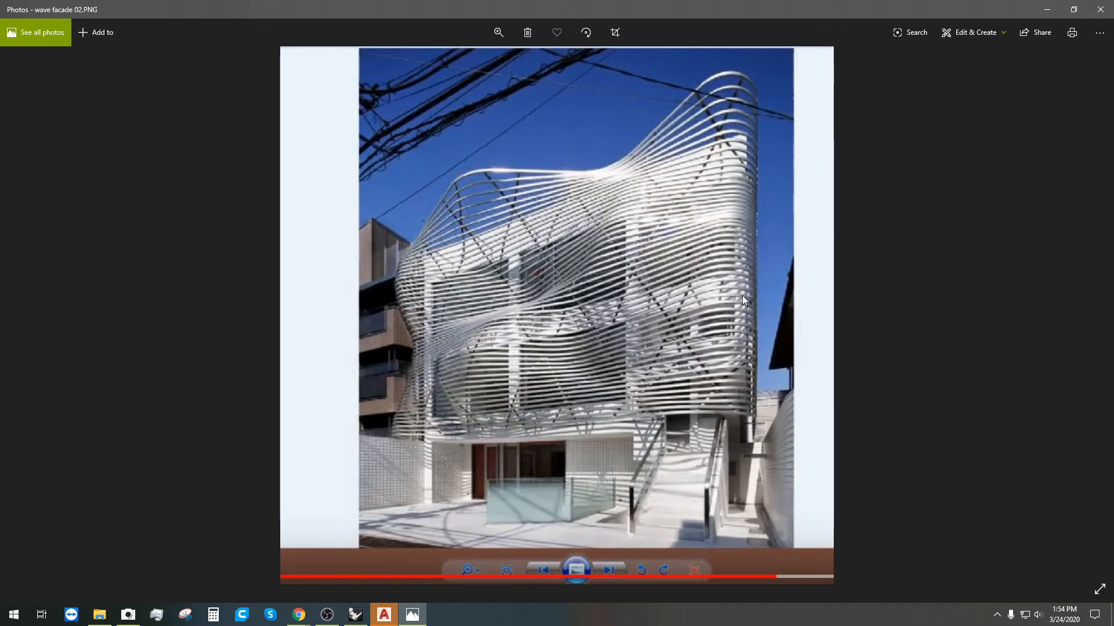
click(1047, 10)
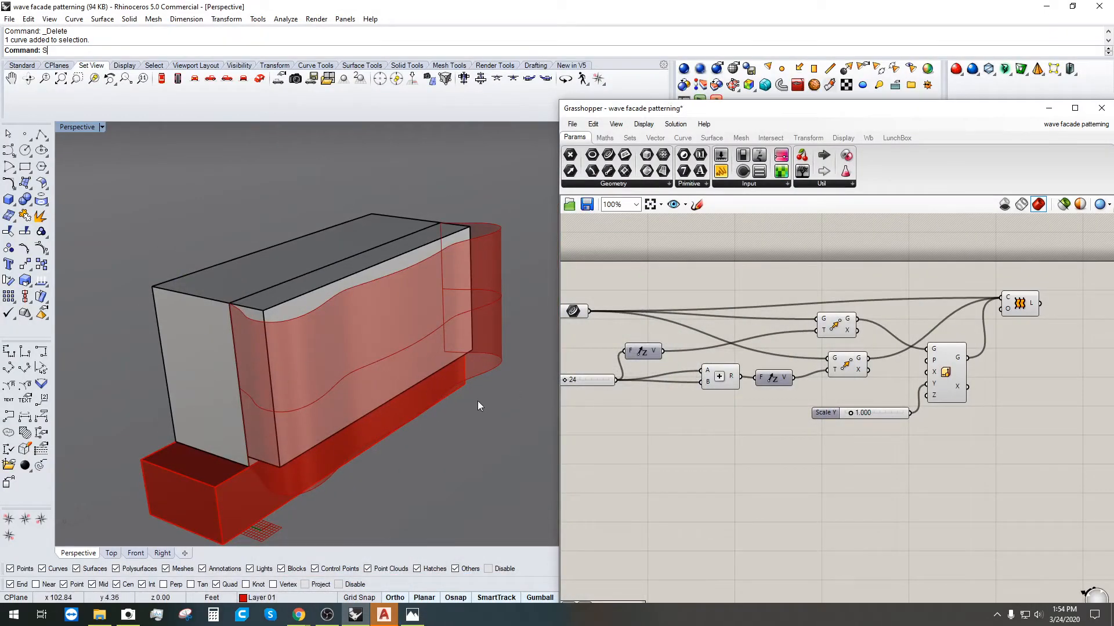
click(952, 369)
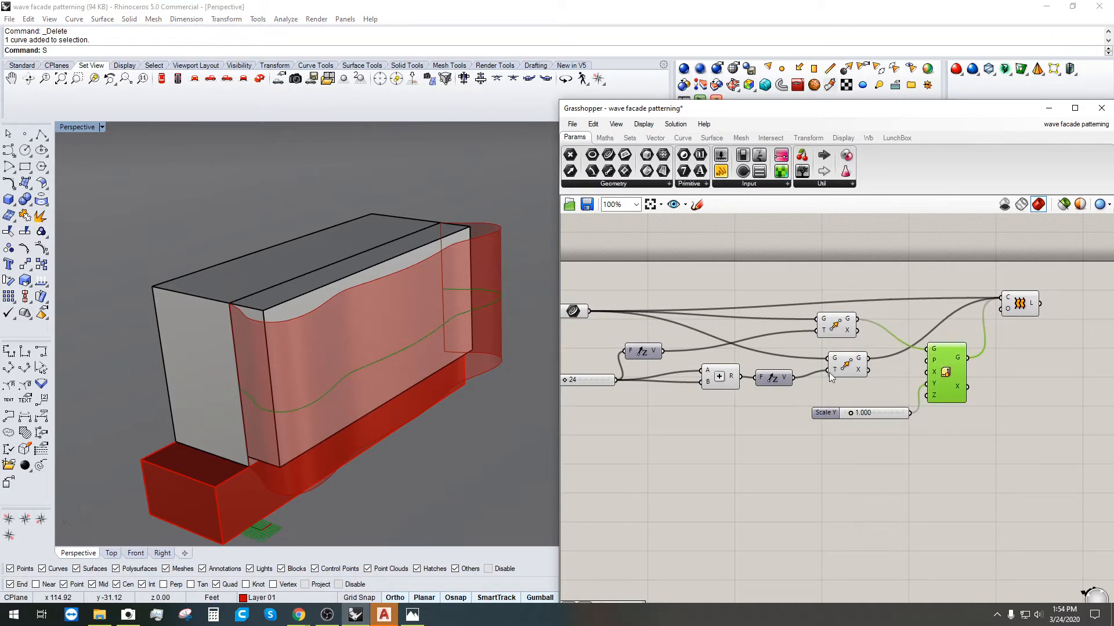
right_drag(285, 384, 337, 424)
click(833, 319)
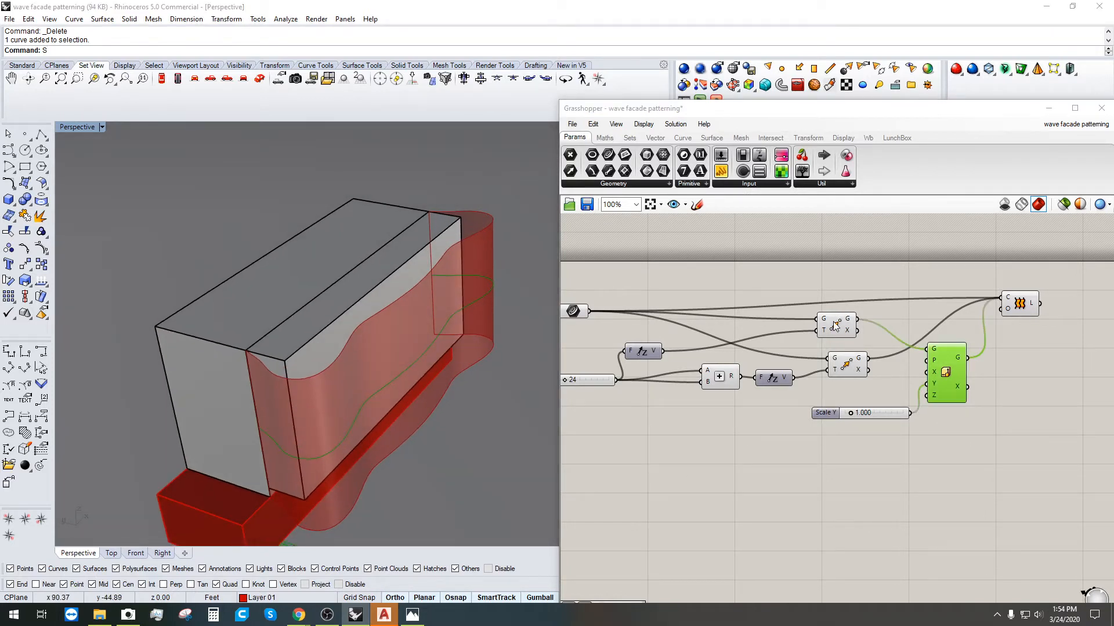
right_click(834, 320)
click(847, 341)
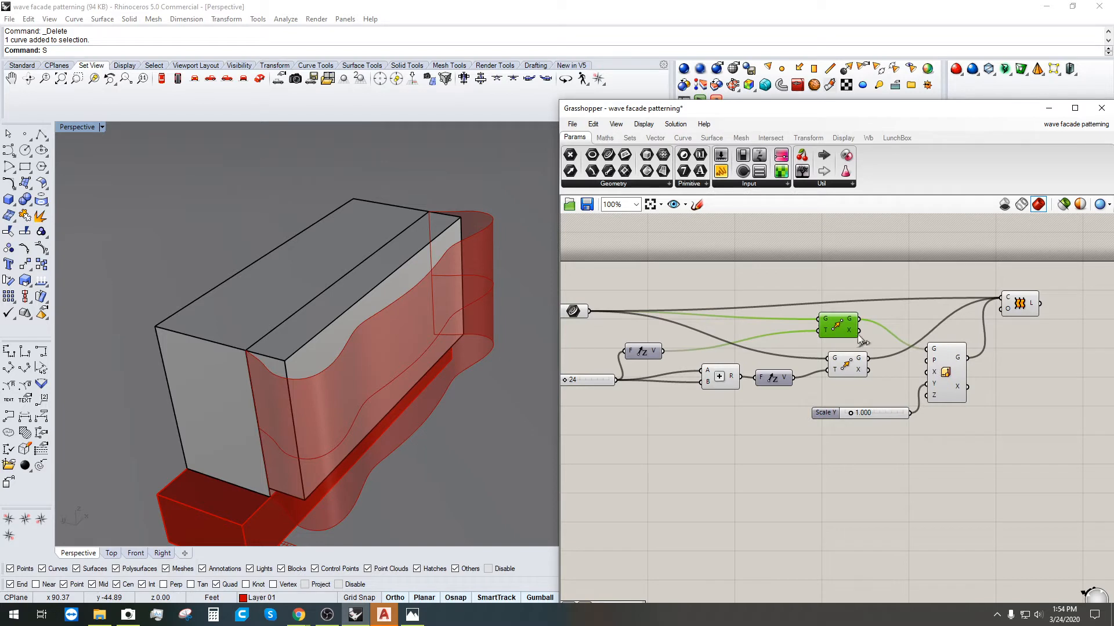
right_click(836, 328)
click(860, 351)
click(946, 372)
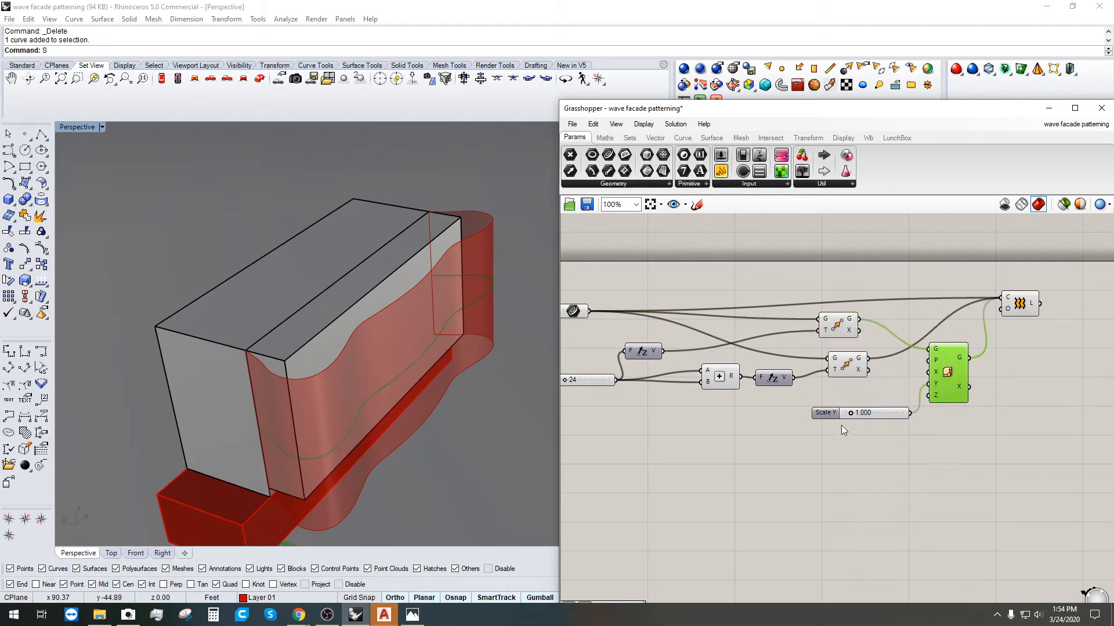
right_drag(908, 431, 965, 397)
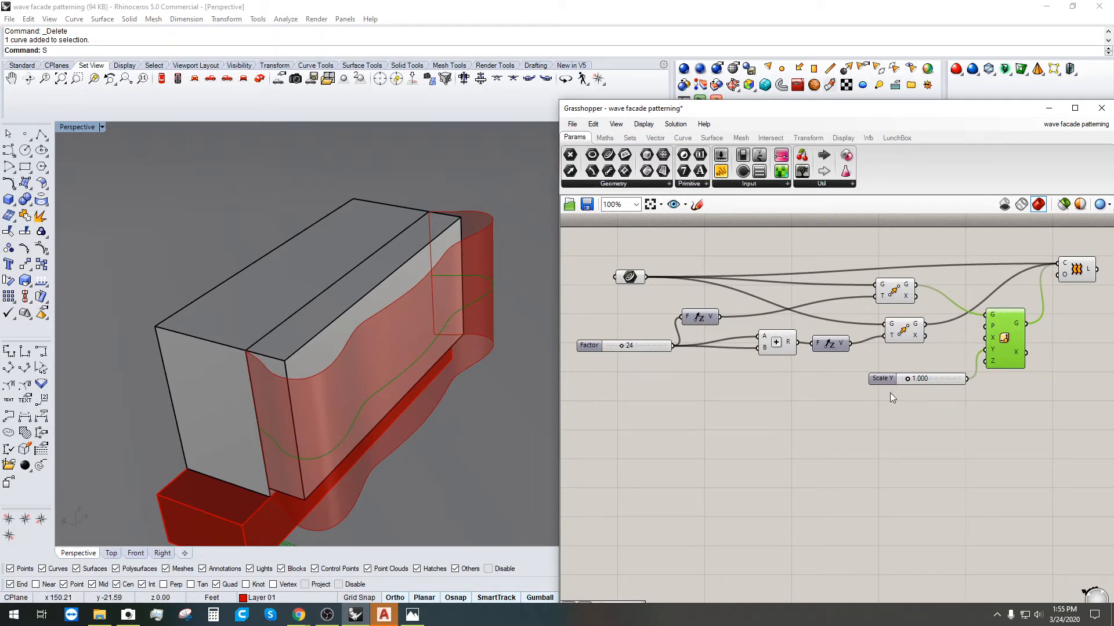
drag(907, 380, 872, 389)
mouse_move(991, 325)
click(733, 444)
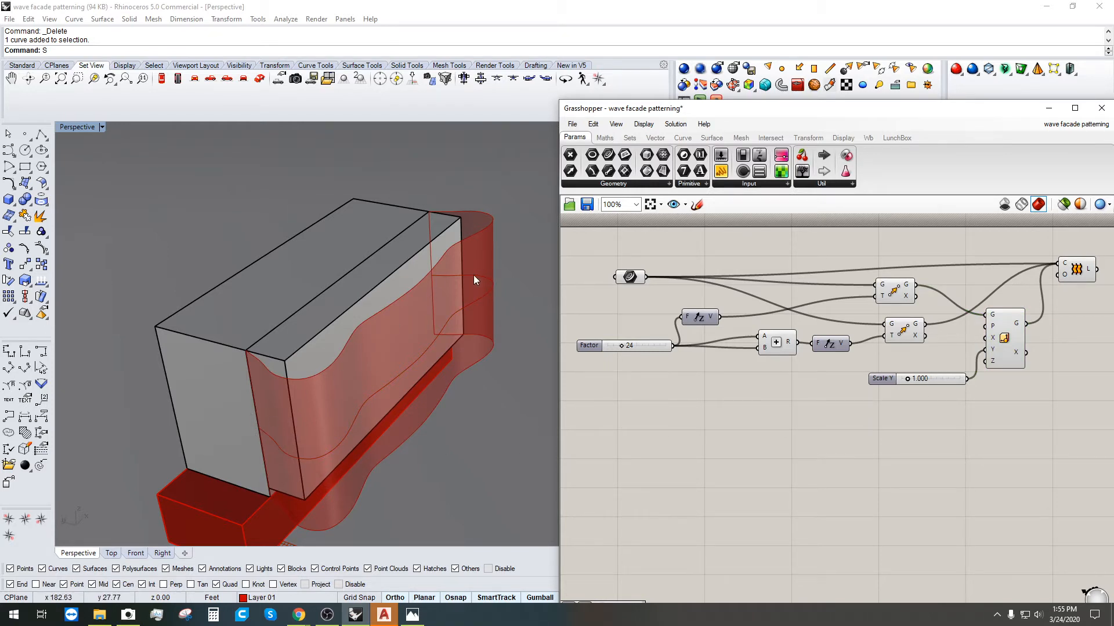
right_drag(908, 393, 760, 399)
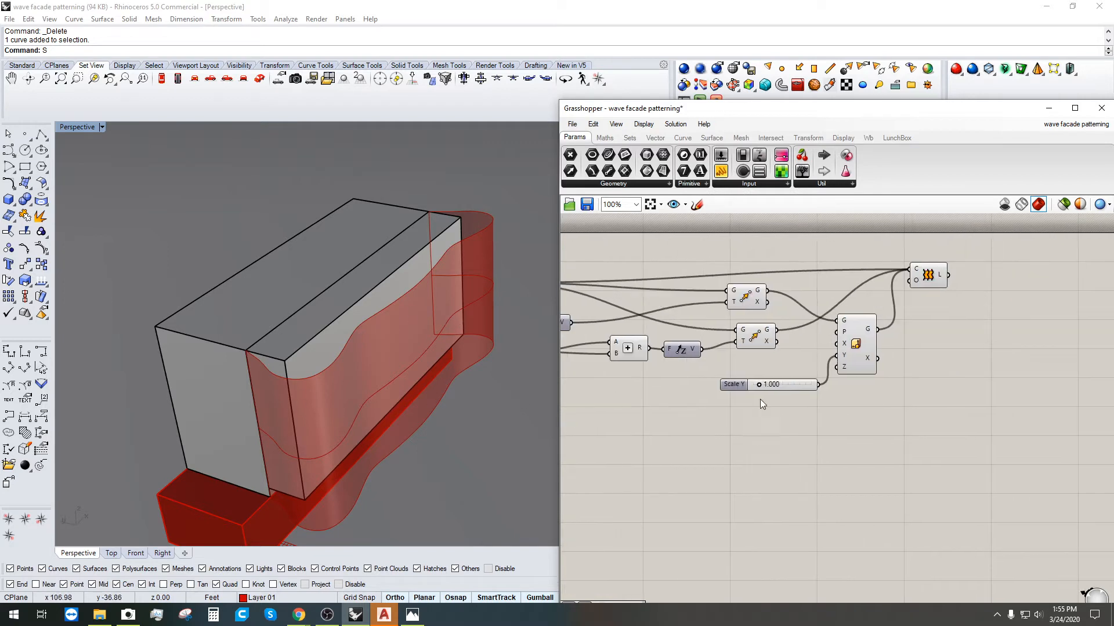
click(763, 341)
click(751, 298)
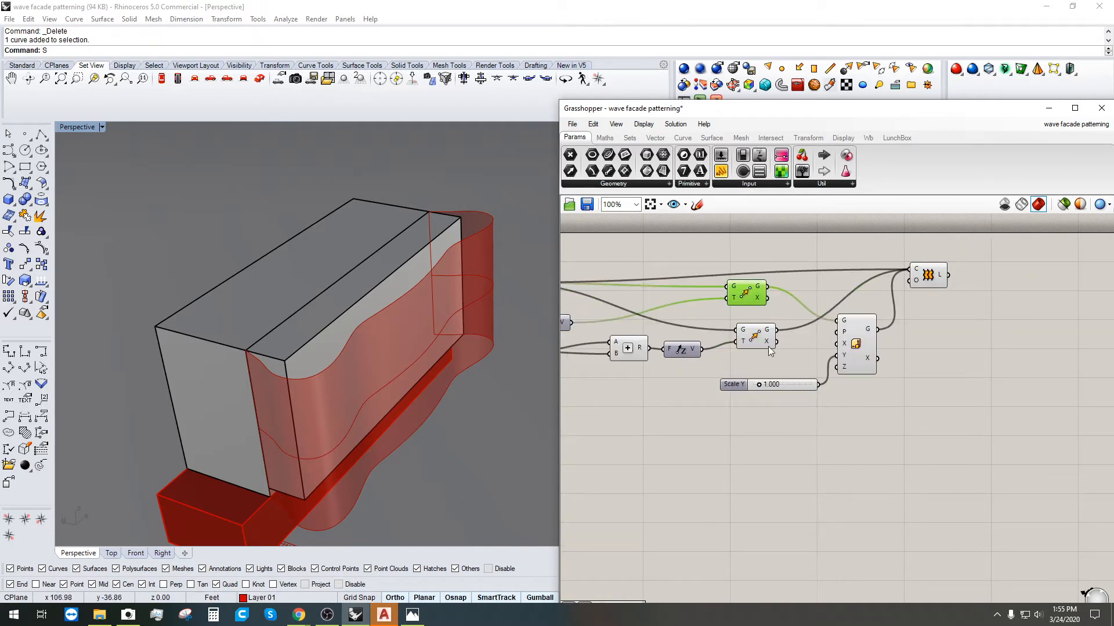
click(857, 343)
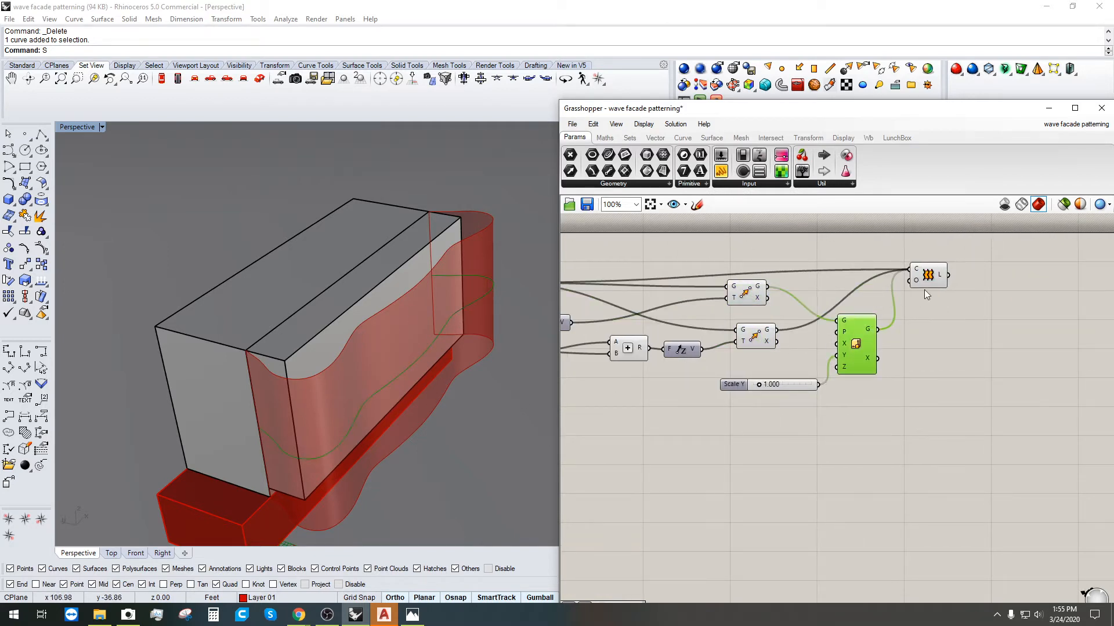
Step: Add an End Points component fed by the scaled wave curve
double_click(942, 352)
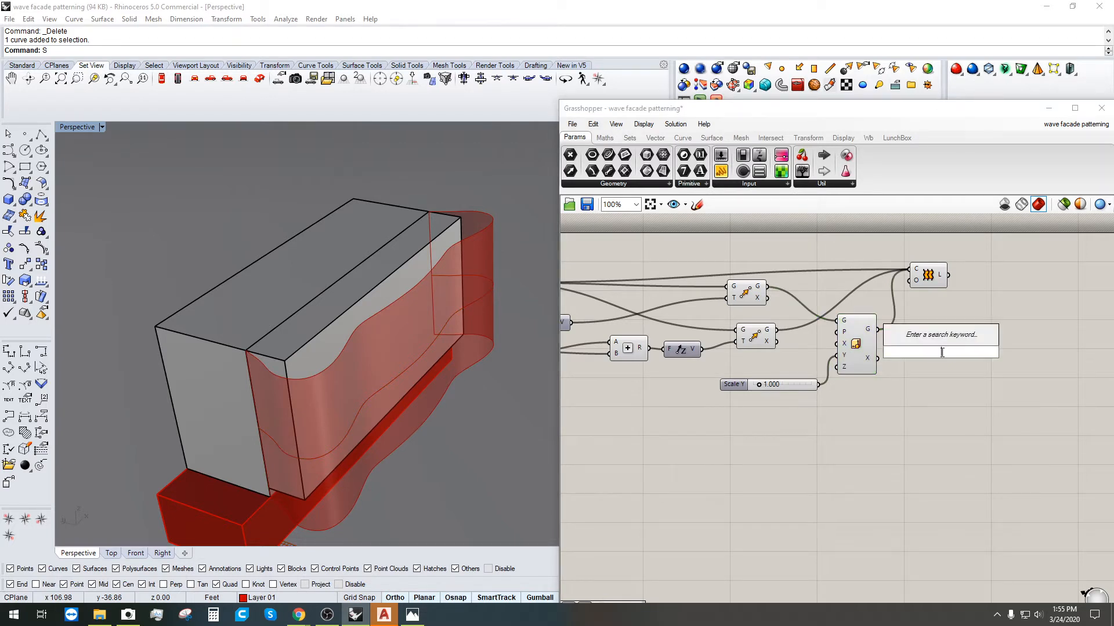
text(END)
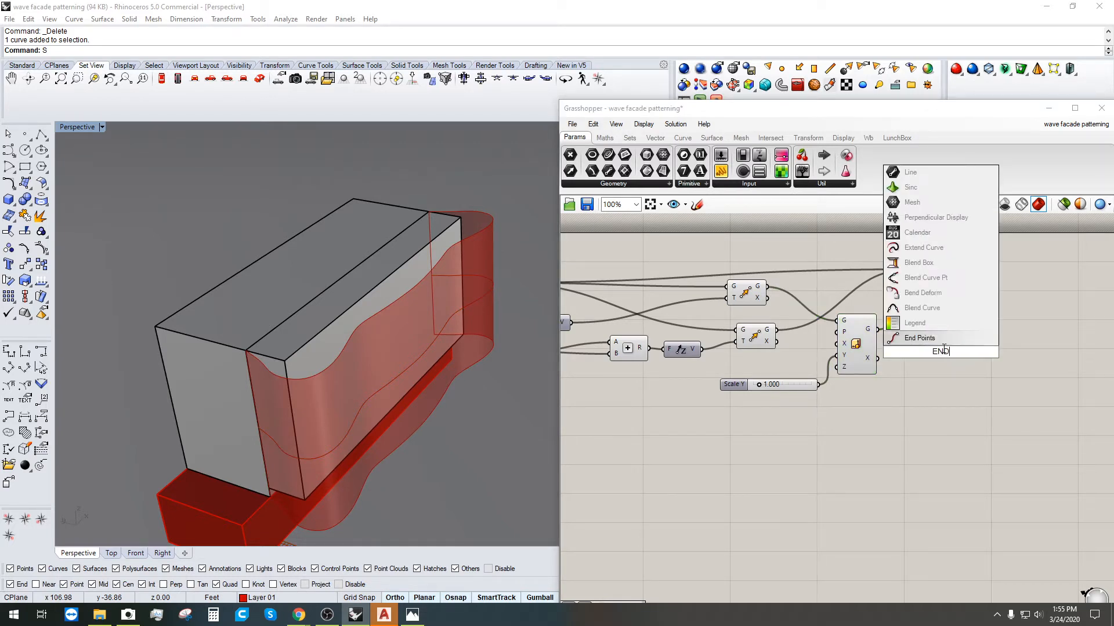
click(928, 339)
drag(877, 328, 922, 352)
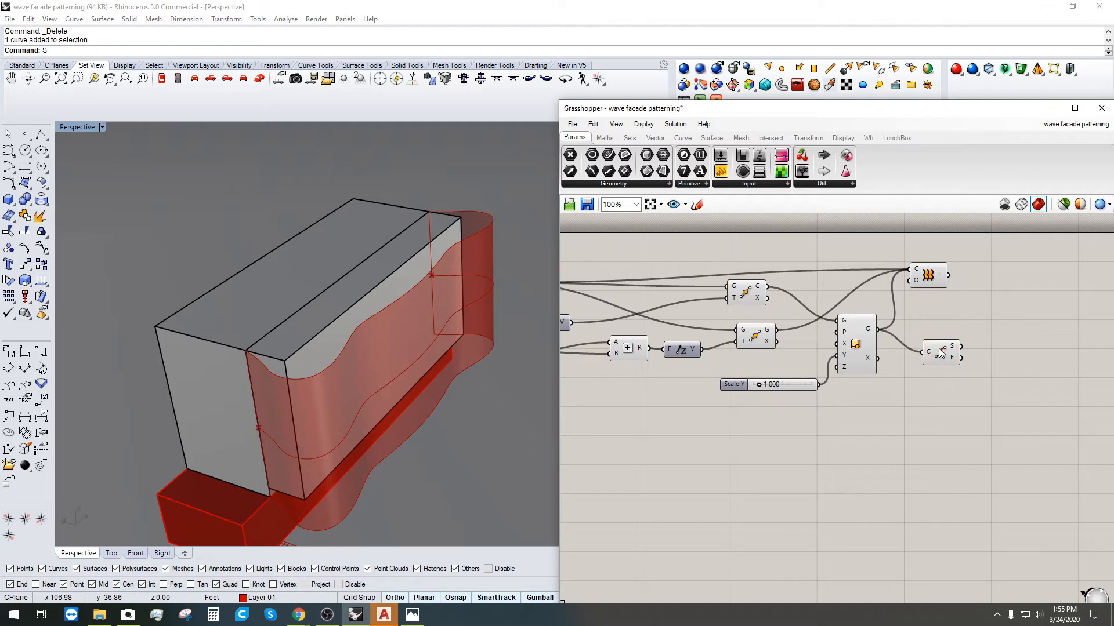
click(944, 354)
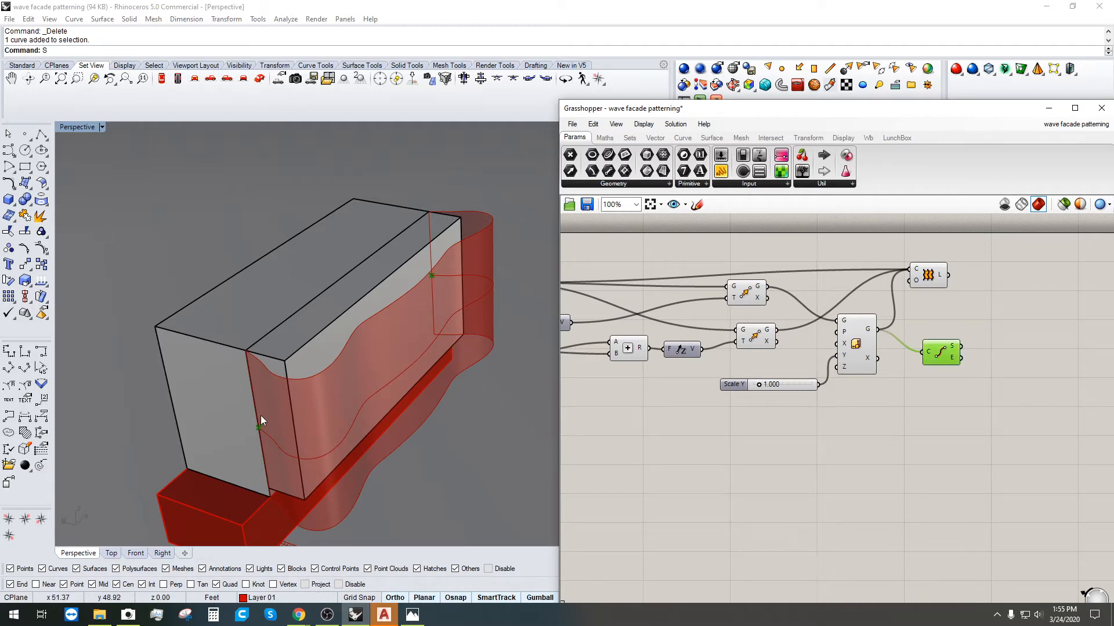
Step: Add a Line component connecting the curve's start and end points
right_drag(869, 442, 736, 448)
double_click(889, 356)
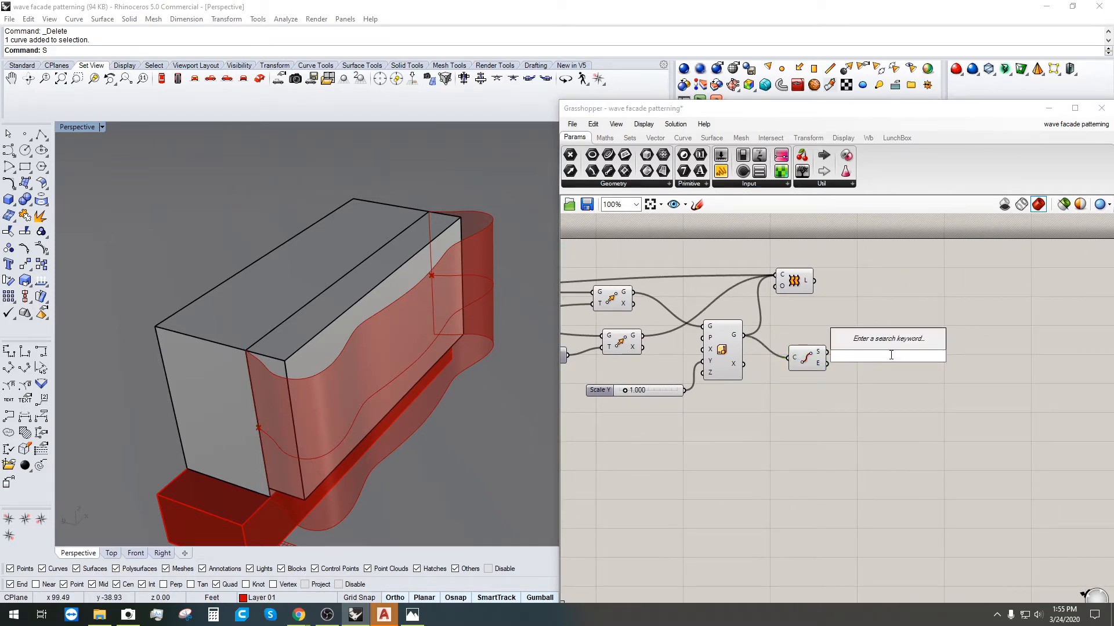
text(l)
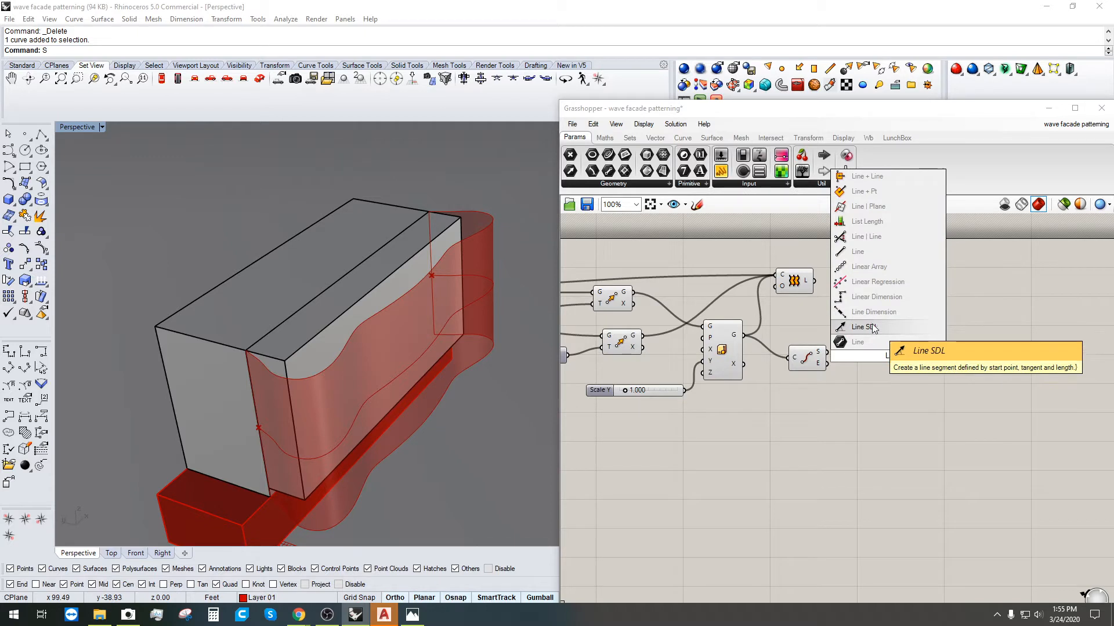
click(861, 251)
drag(827, 352, 853, 368)
click(921, 381)
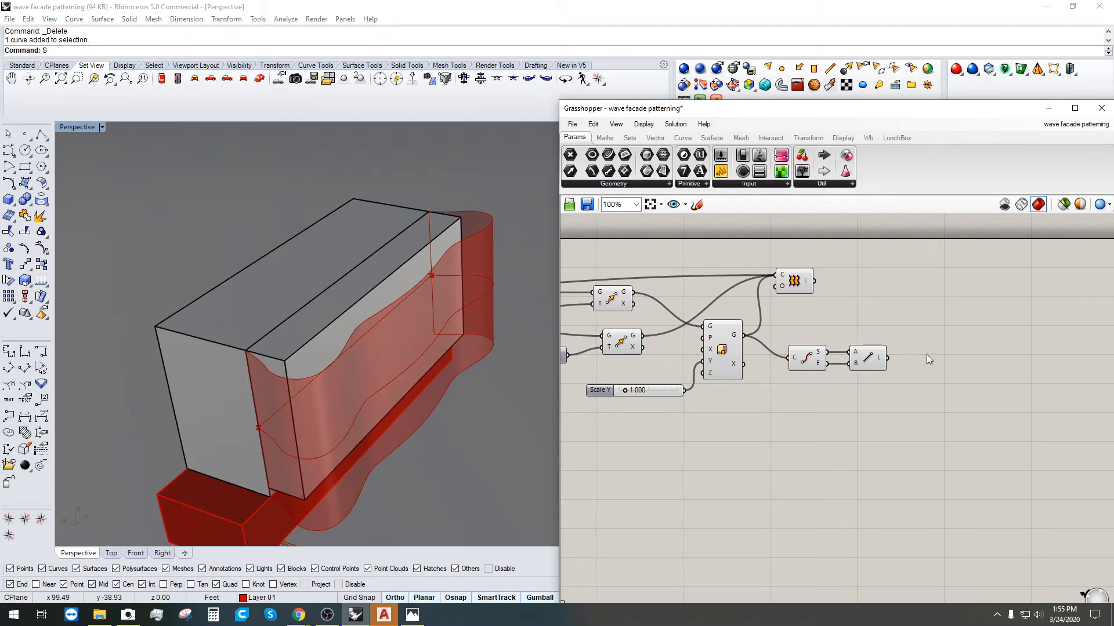
double_click(924, 357)
Step: Add a Polygon Center component fed by the Line's output
text(PO)
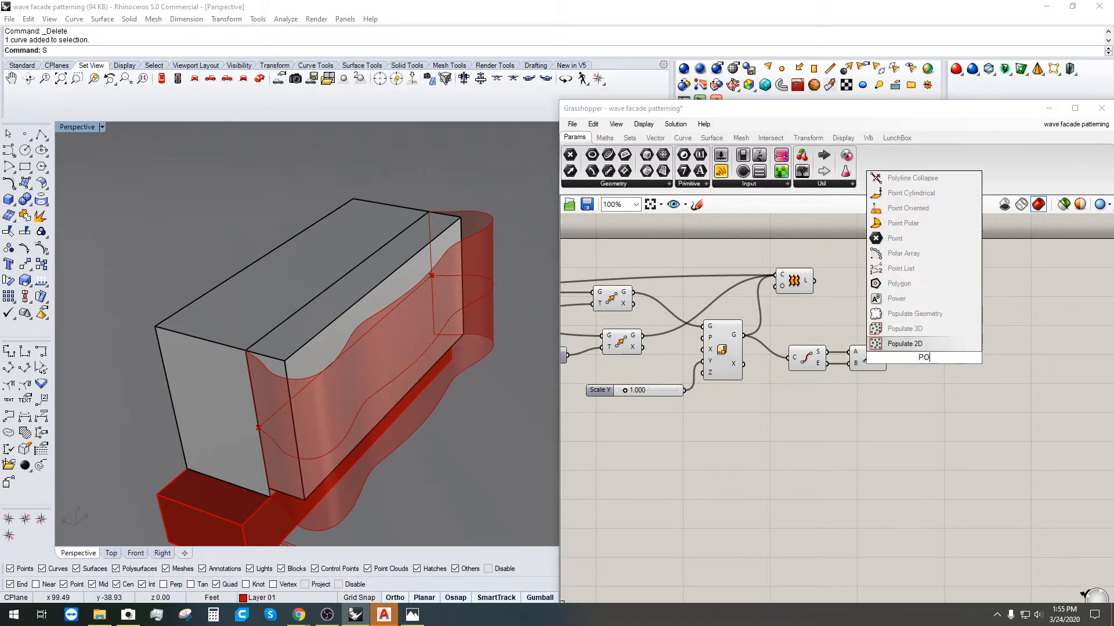
text(LY)
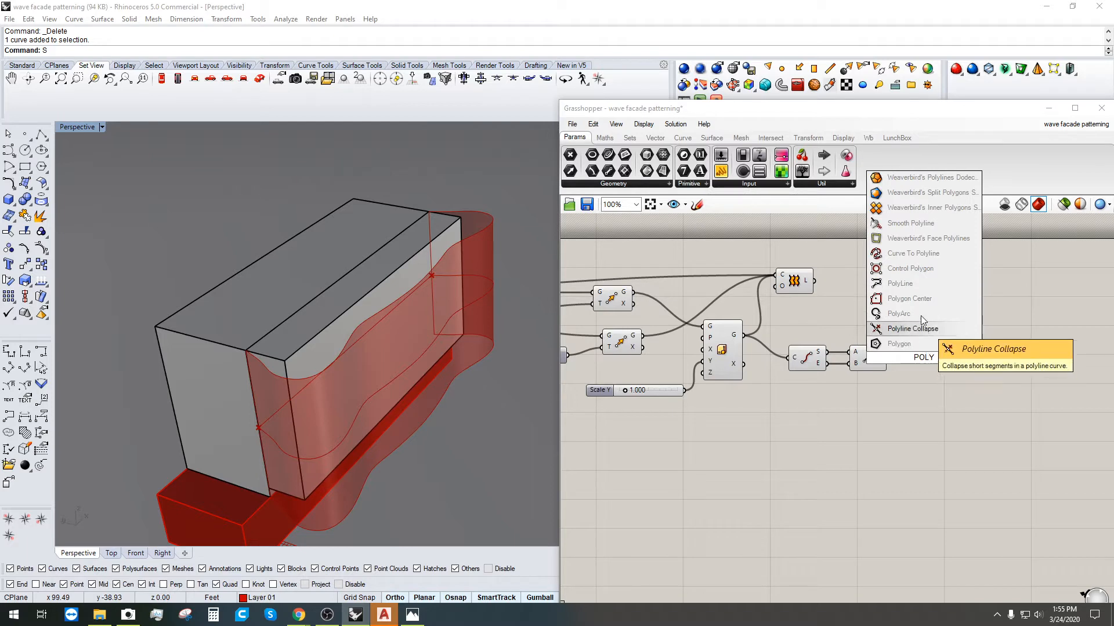
click(910, 298)
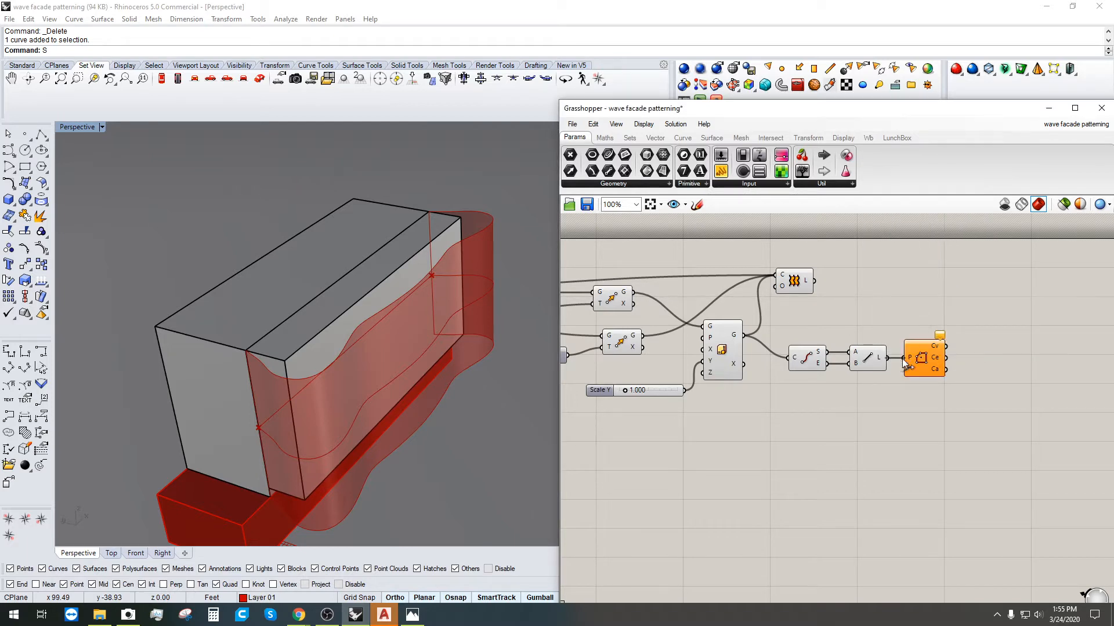
drag(902, 359, 904, 358)
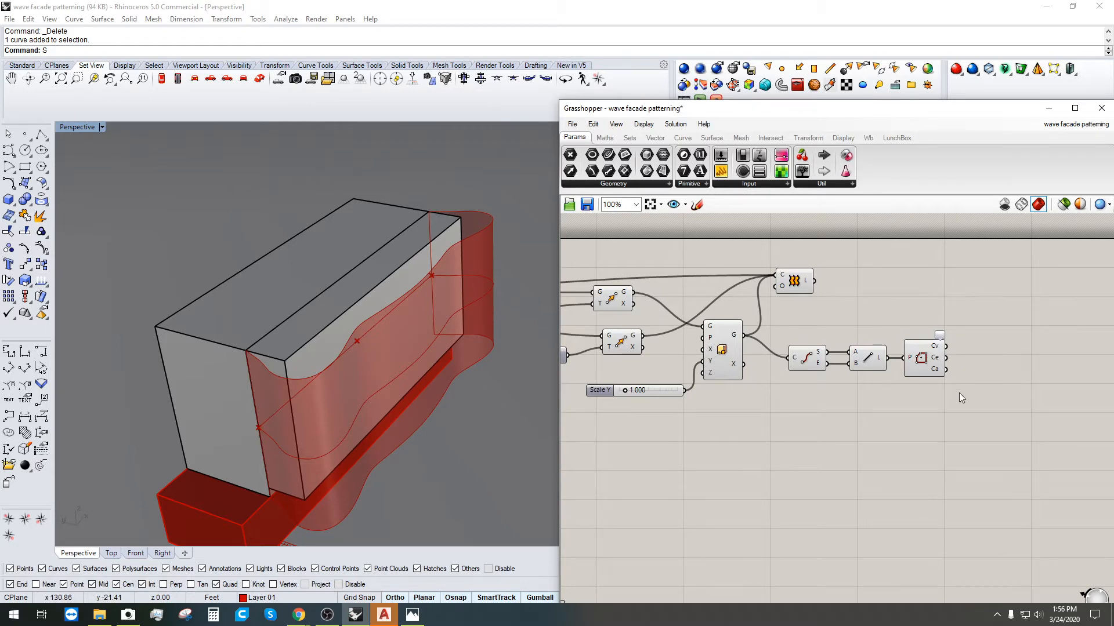
drag(1009, 409, 833, 343)
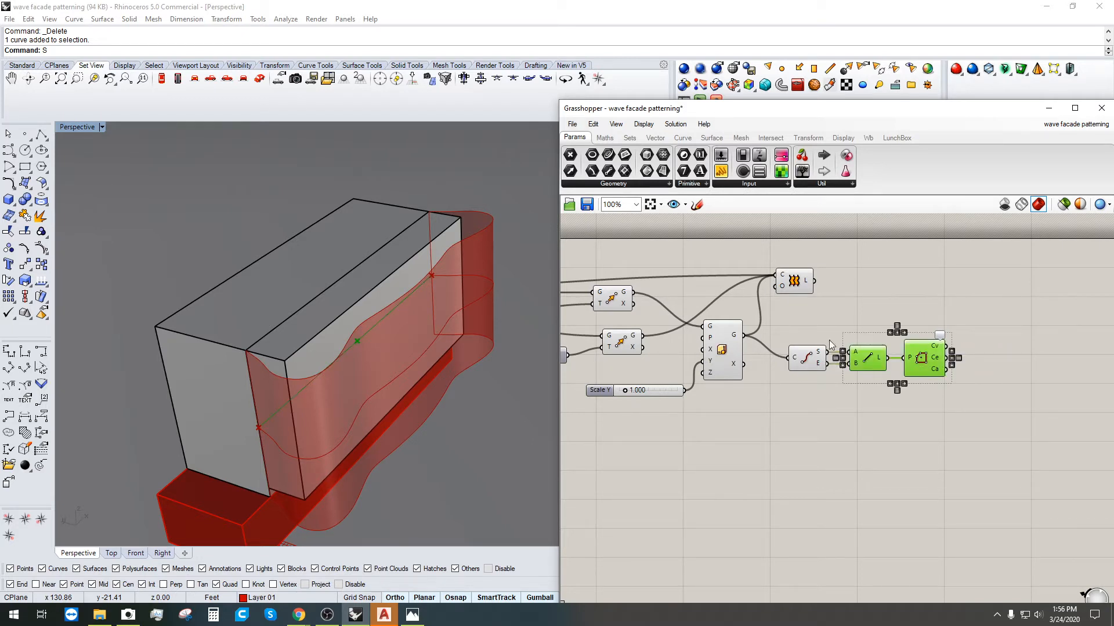
click(741, 391)
drag(945, 346, 704, 339)
key(ctrl+z)
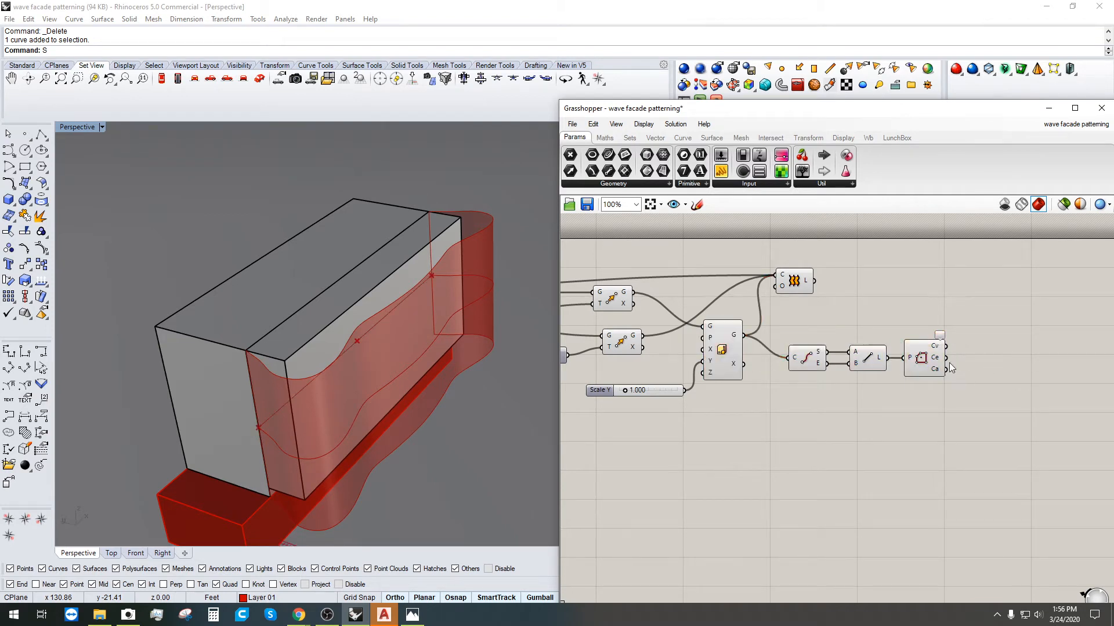
Step: Reposition the End Points, Line and Polygon Center components together
click(920, 367)
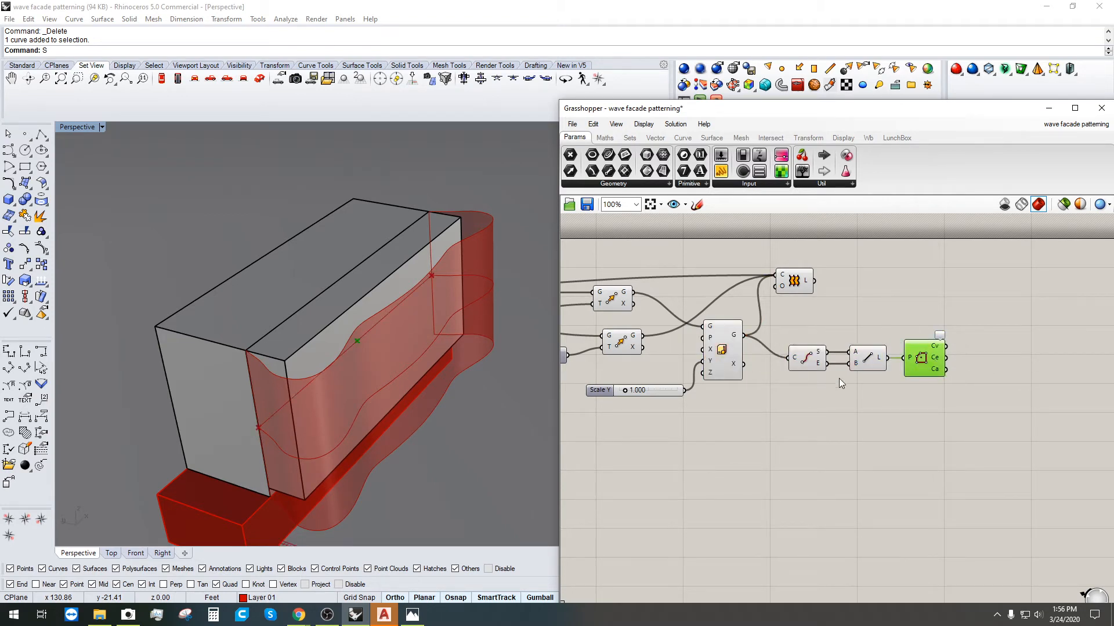
drag(1070, 432, 819, 362)
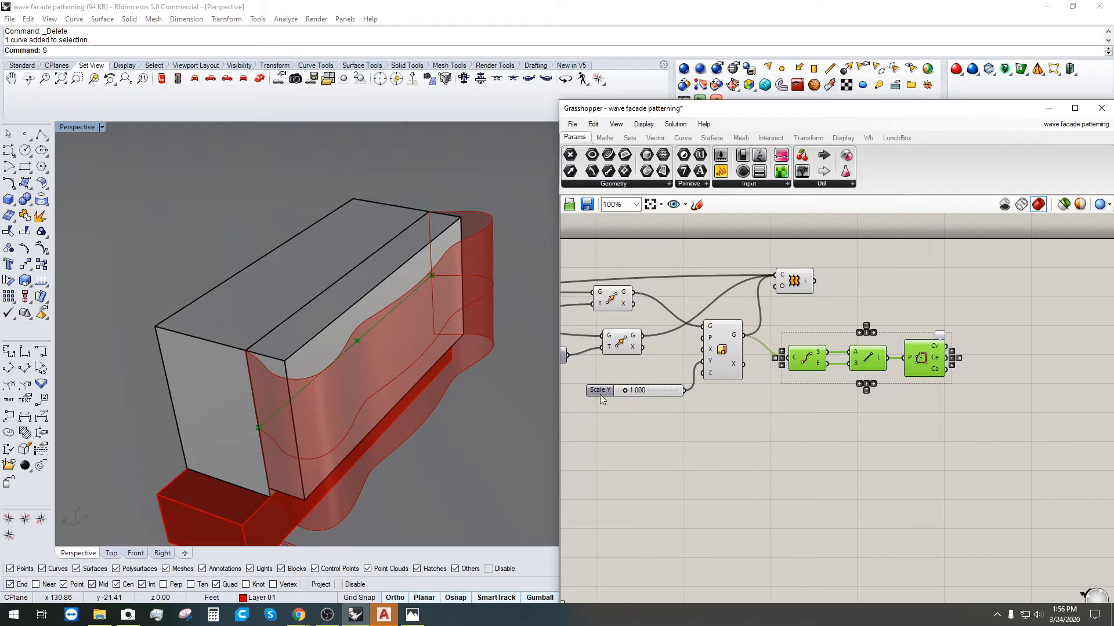
drag(612, 307, 788, 357)
drag(1011, 411, 792, 324)
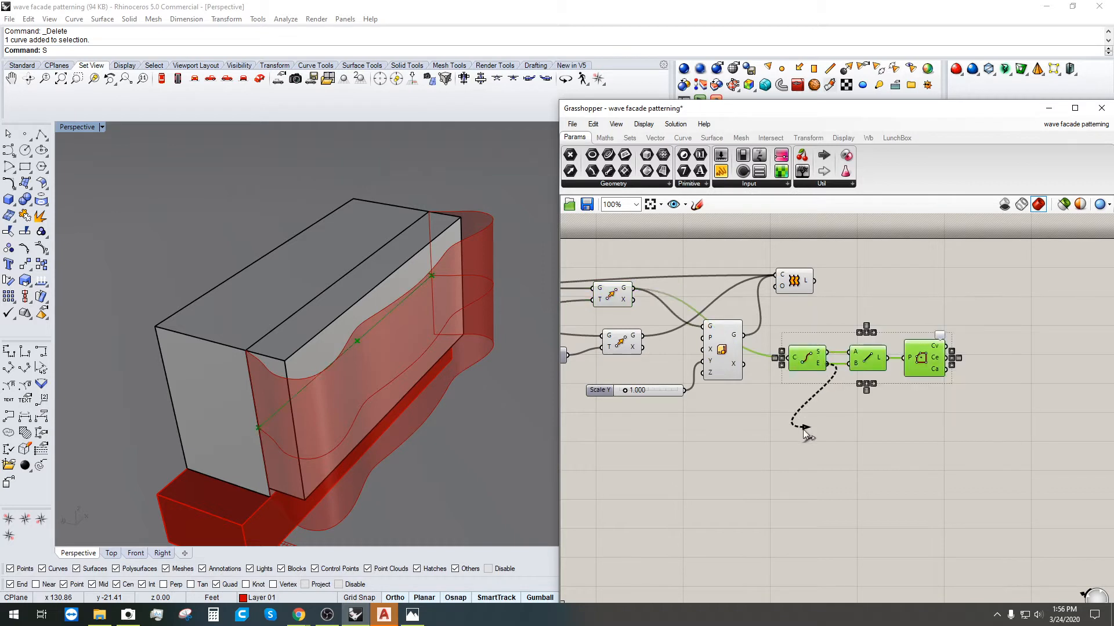
click(995, 417)
Step: Add a Point parameter from the polygon centre and use it as Scale's centre point
double_click(990, 357)
text(P)
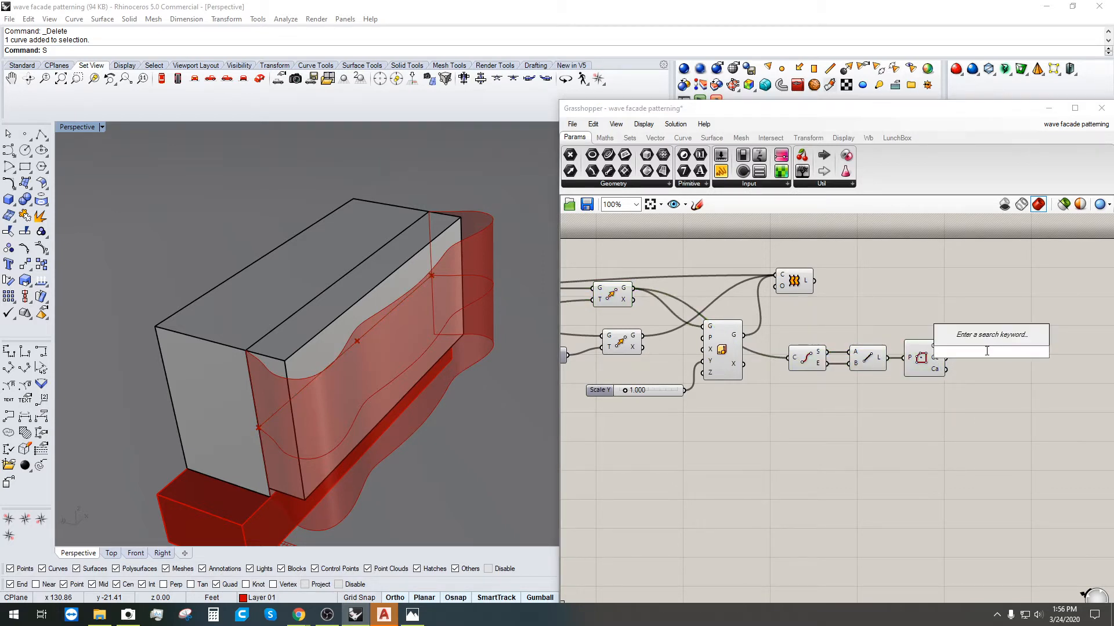
click(963, 293)
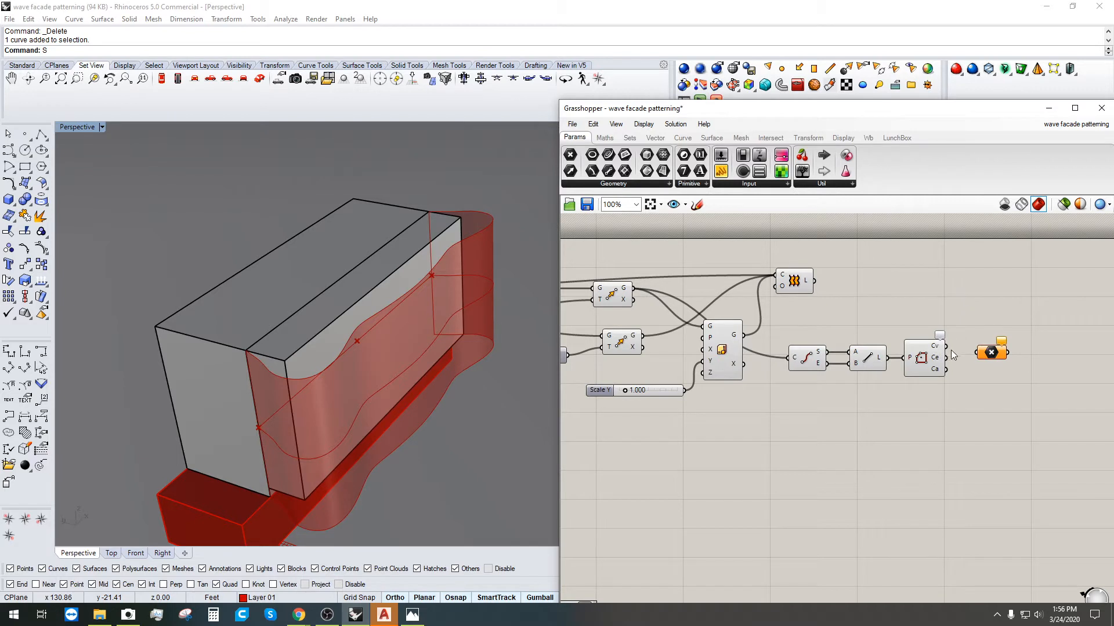
drag(947, 347, 704, 338)
click(991, 355)
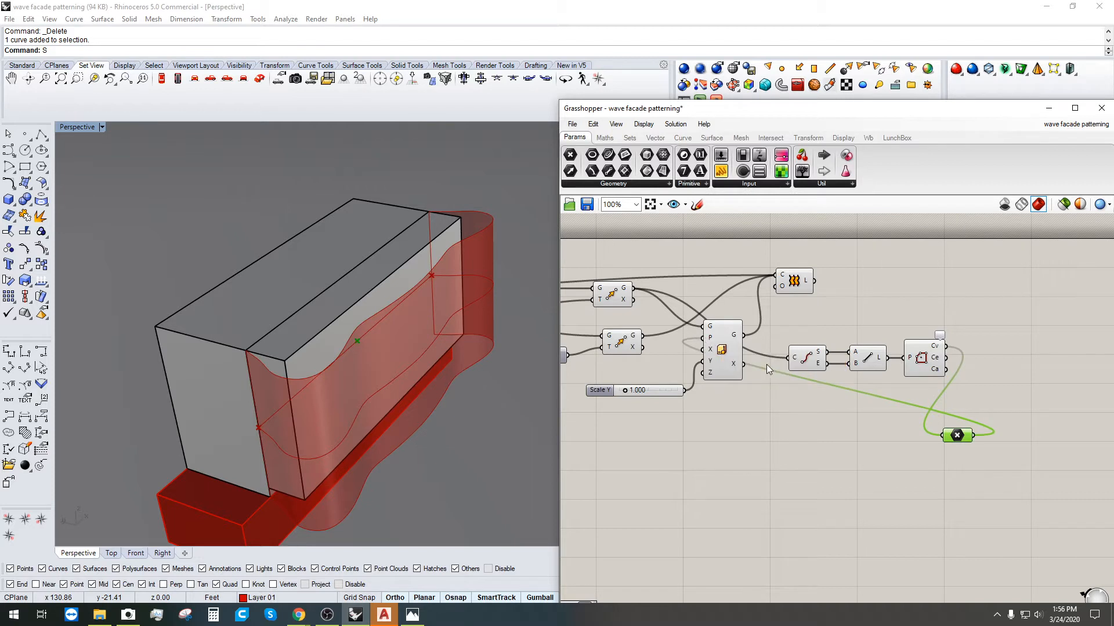
click(729, 353)
drag(953, 435, 654, 441)
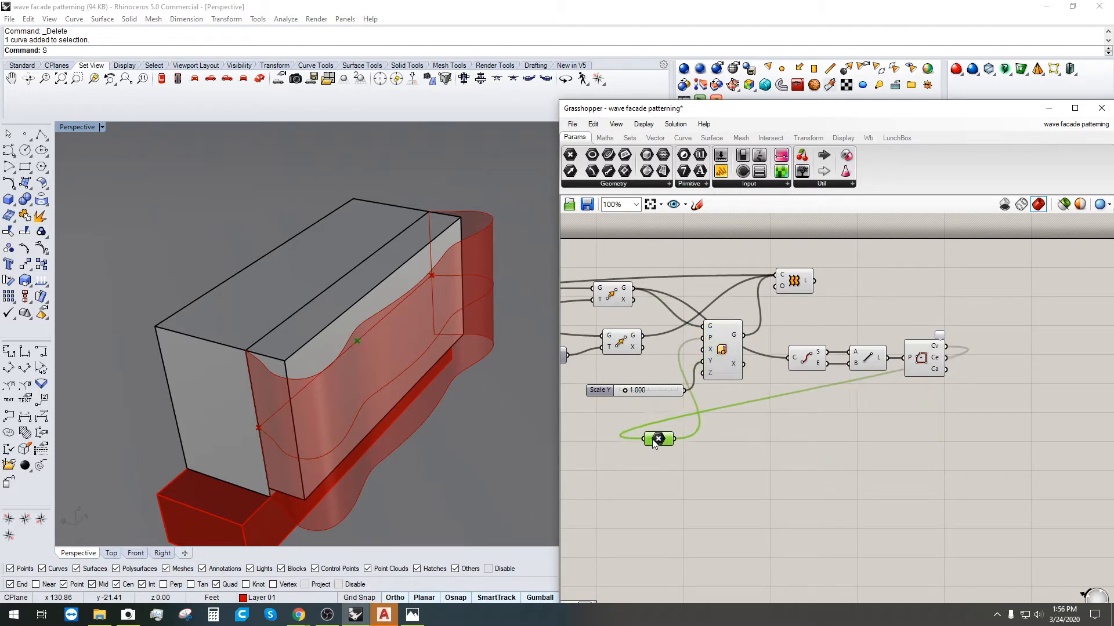
click(817, 474)
Step: Raise the Scale Y slider's maximum to 2 and set its value to 1.120
click(721, 351)
scroll(618, 378, up, 2)
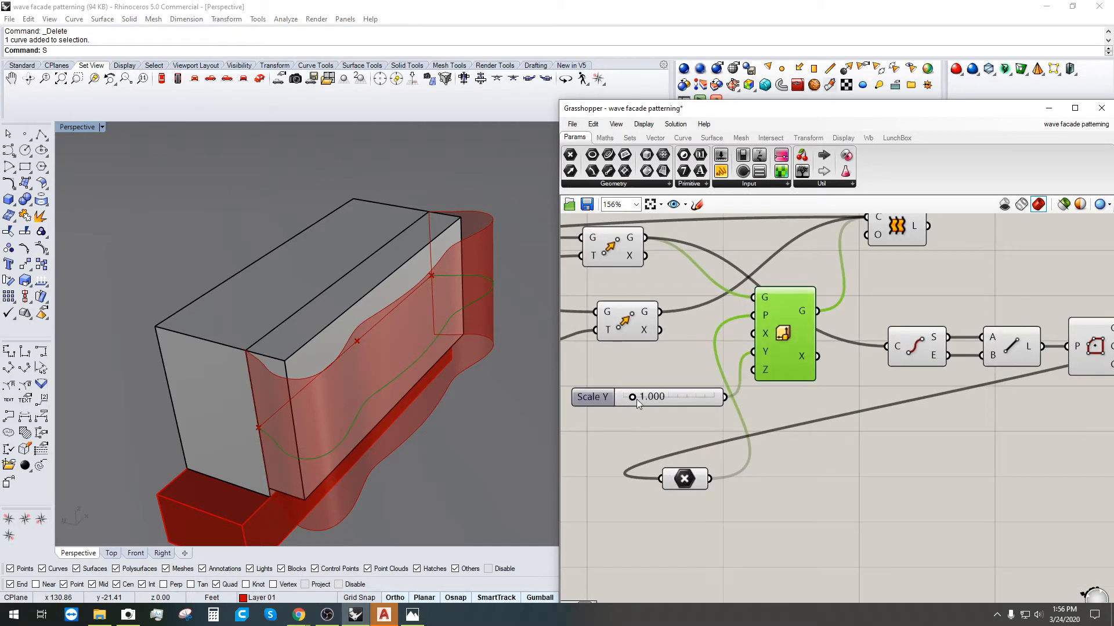
mouse_move(634, 396)
mouse_down()
mouse_move(643, 398)
mouse_move(624, 398)
mouse_move(635, 400)
mouse_up()
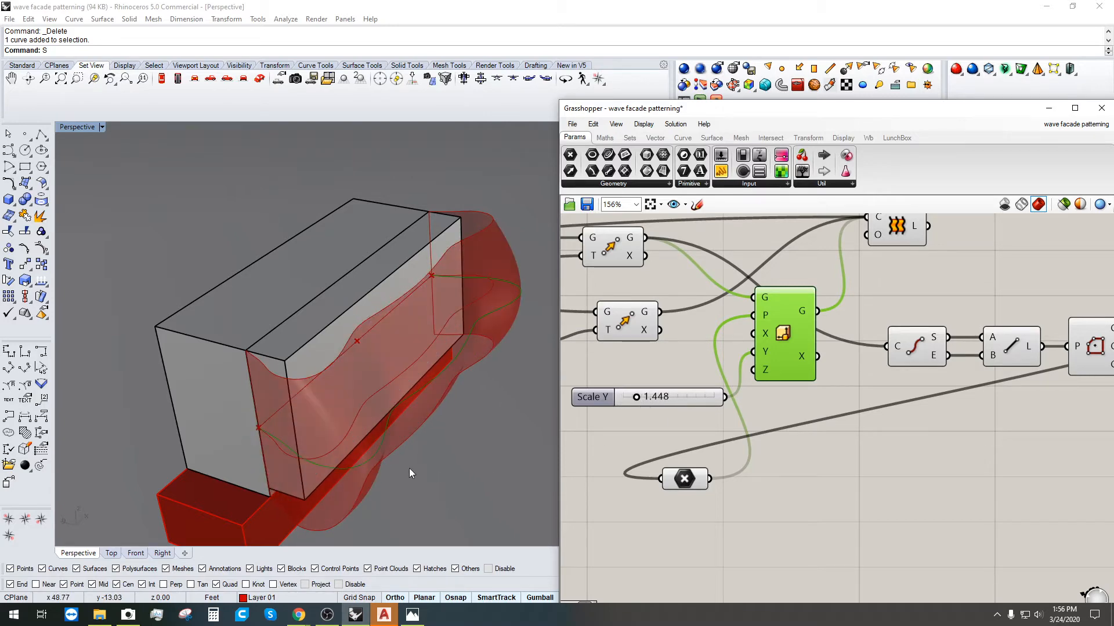
right_drag(410, 472, 406, 432)
scroll(582, 403, up, 2)
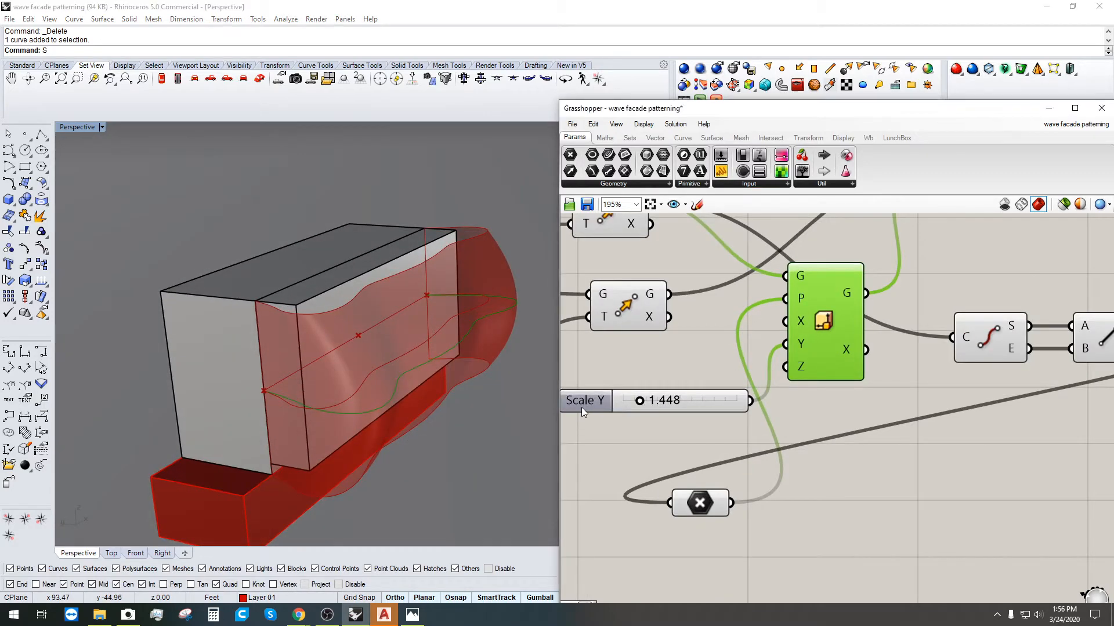
double_click(581, 406)
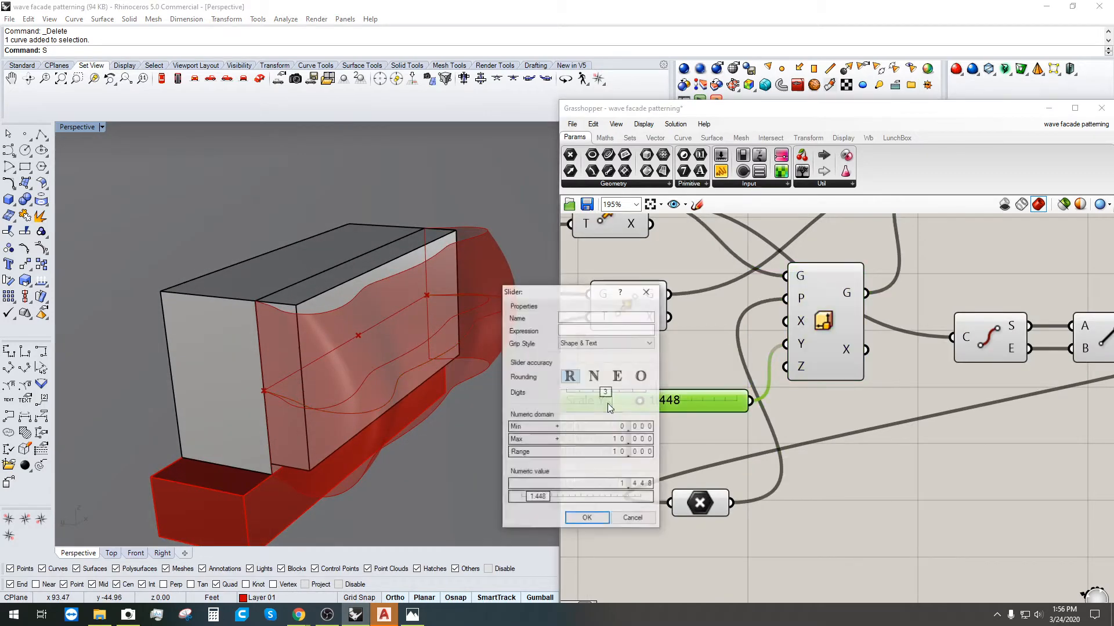
double_click(600, 440)
text(2)
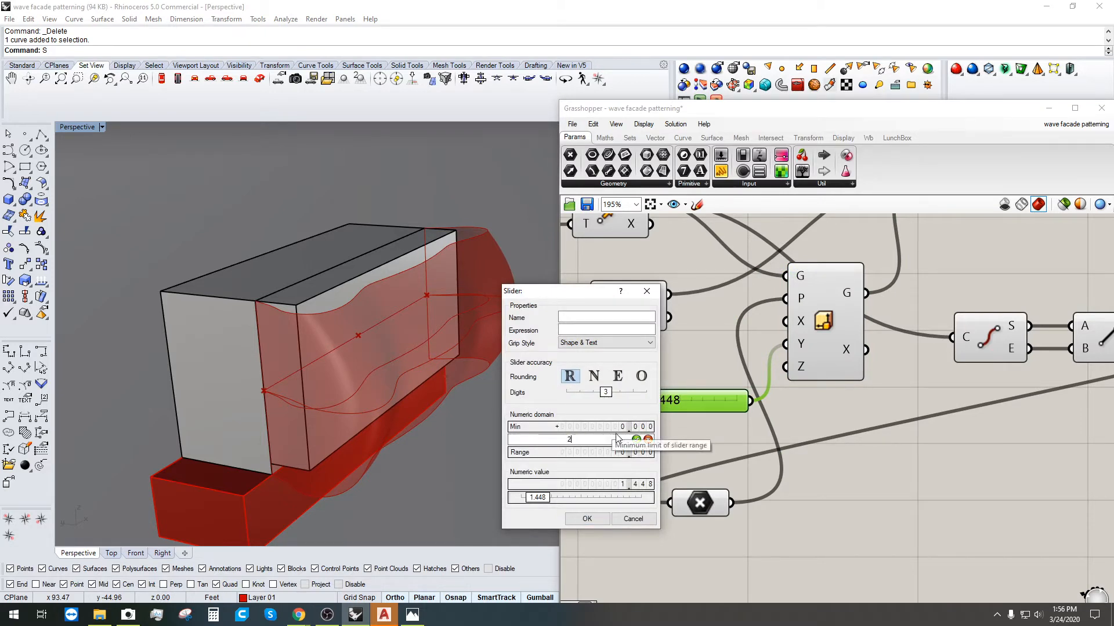
click(587, 519)
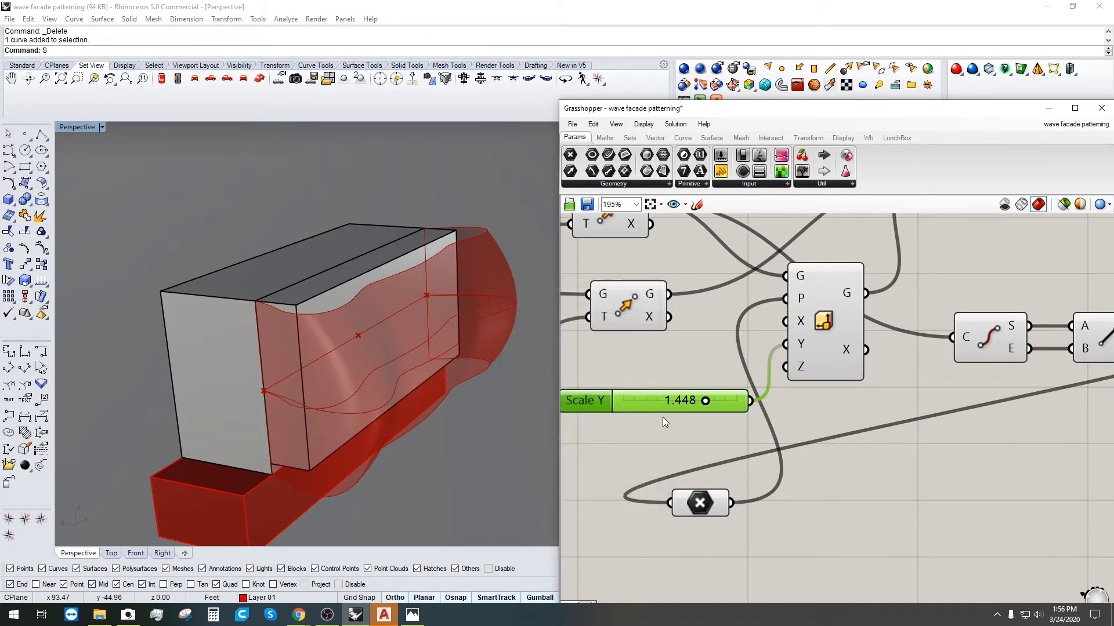
mouse_move(700, 401)
mouse_down()
mouse_move(666, 405)
mouse_move(684, 415)
mouse_up()
click(685, 415)
scroll(684, 415, down, 3)
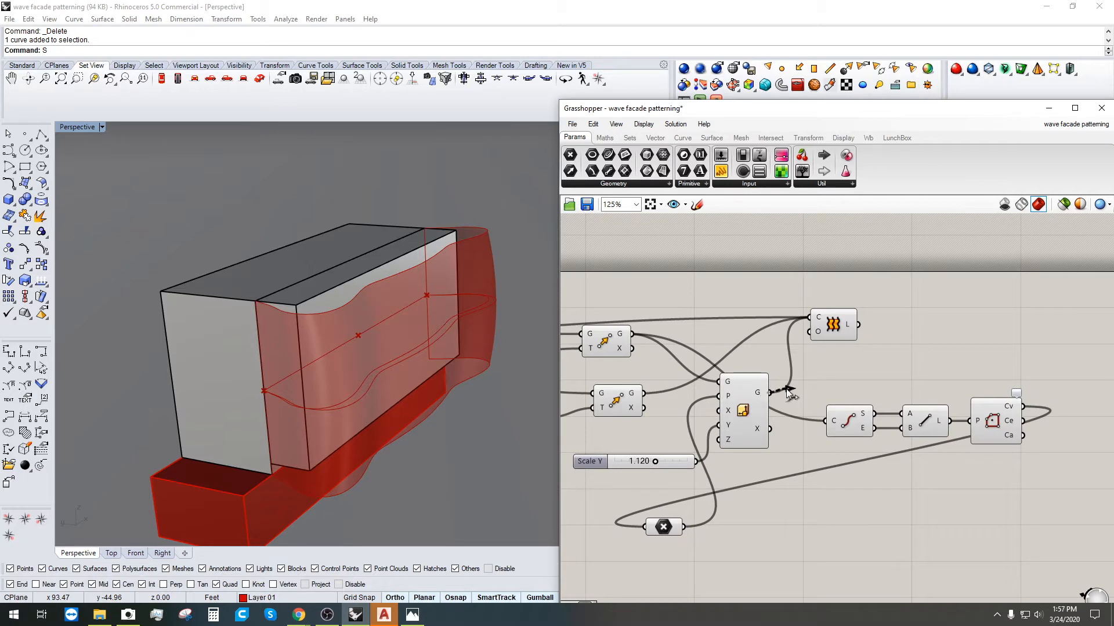
Step: Rearrange the Scale component, Scale Y slider and Point parameter on the canvas
drag(755, 396, 758, 379)
click(583, 450)
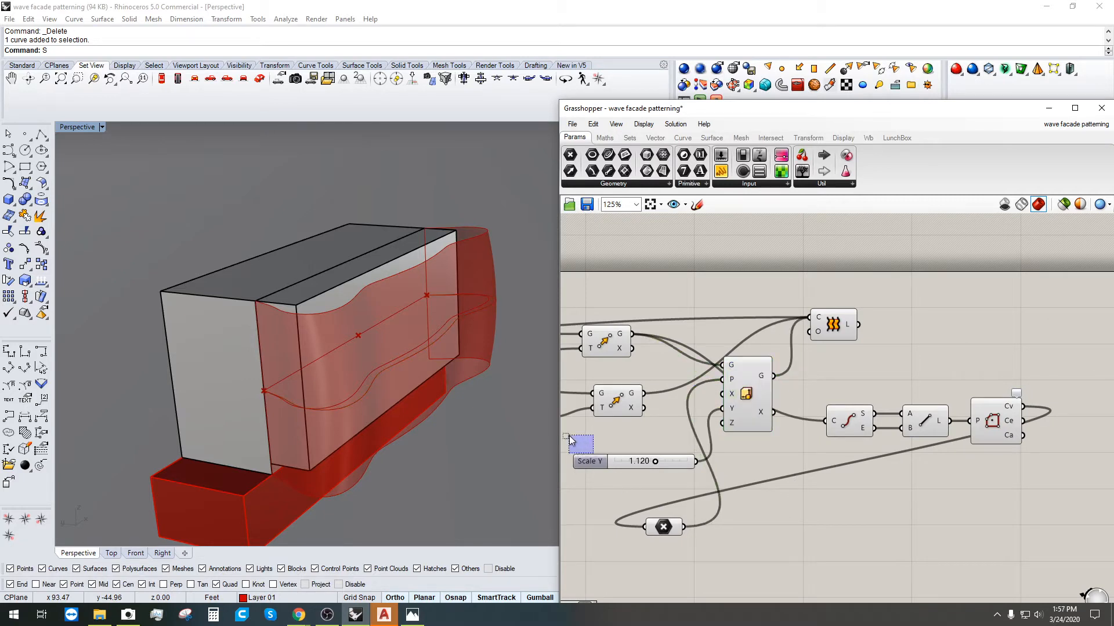
drag(594, 461, 556, 435)
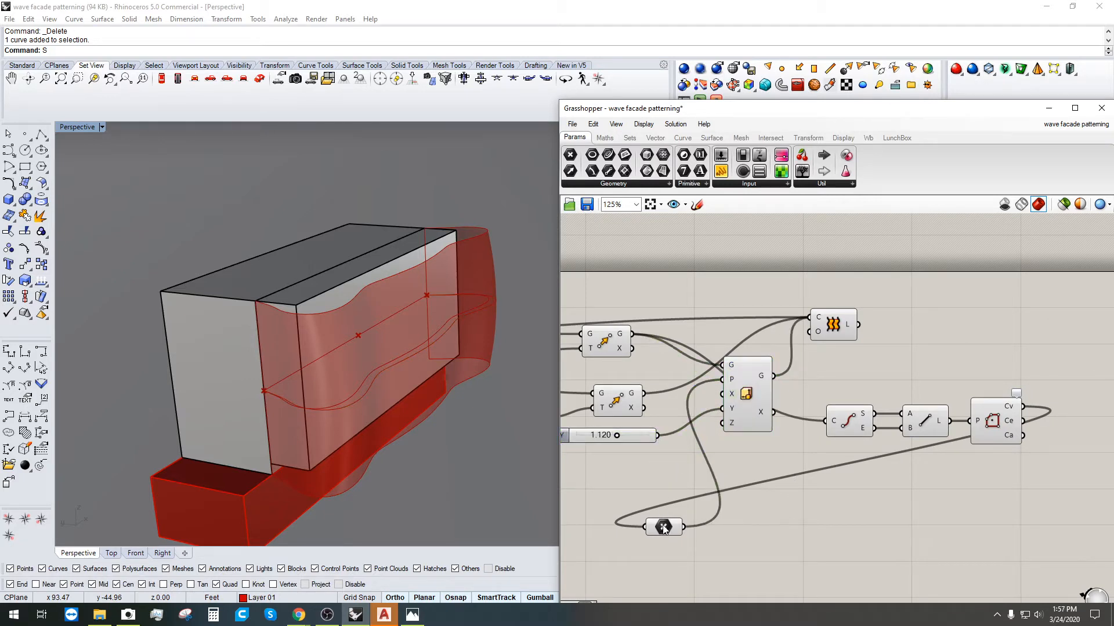
drag(664, 529, 649, 484)
right_drag(947, 477, 811, 500)
drag(923, 509, 708, 417)
click(793, 465)
Step: Move the Loft component further to the right
scroll(904, 472, down, 2)
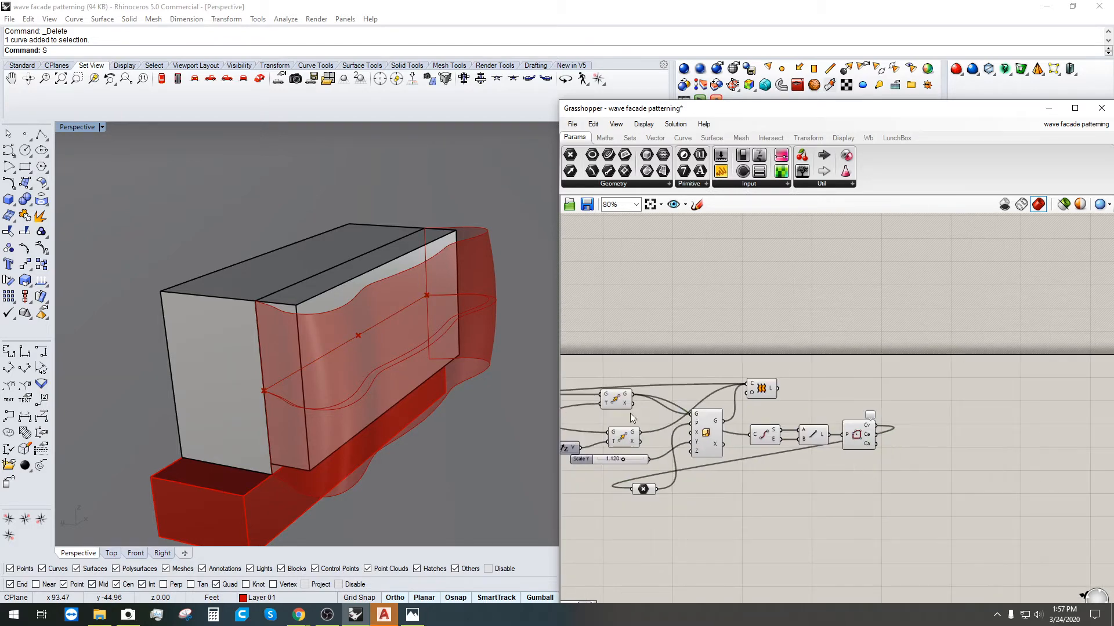
right_drag(774, 390, 841, 376)
click(826, 373)
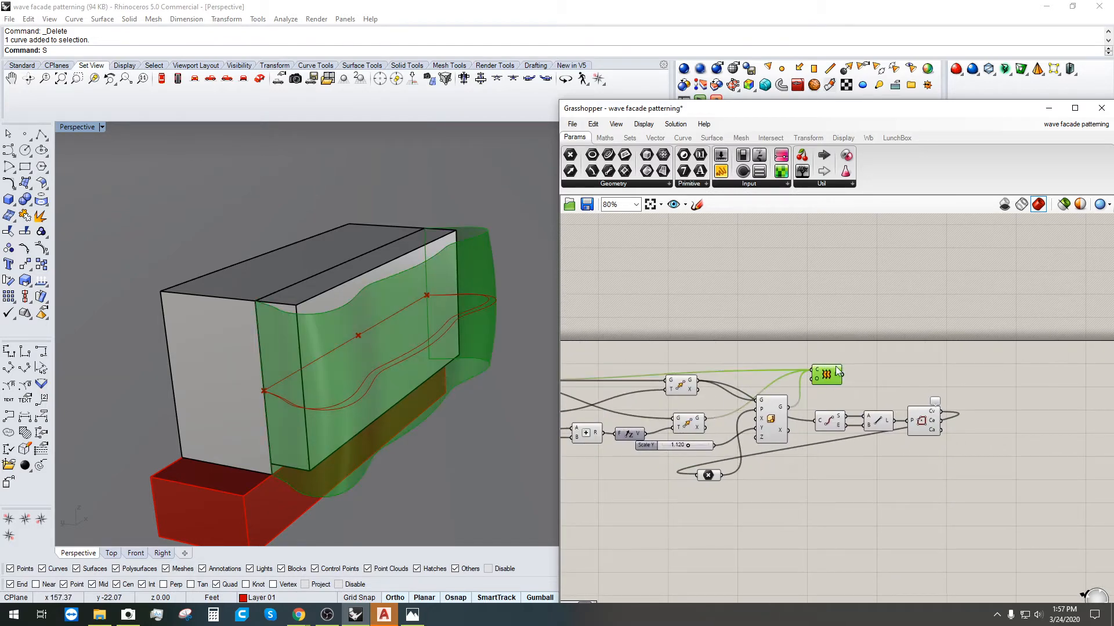
right_drag(458, 261, 453, 232)
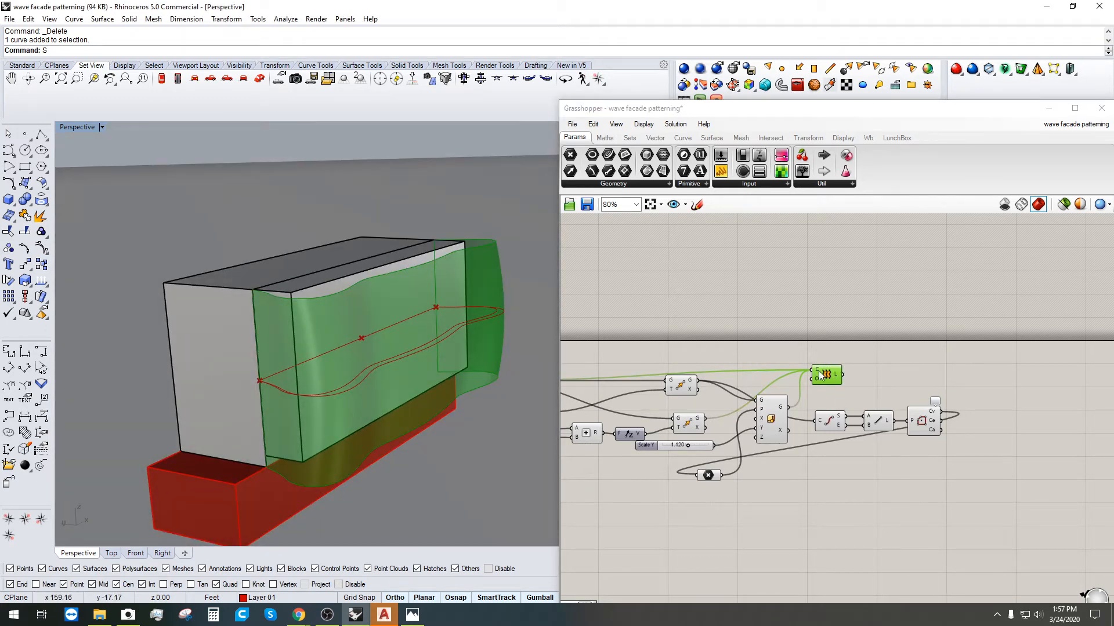
drag(821, 376, 905, 367)
click(887, 394)
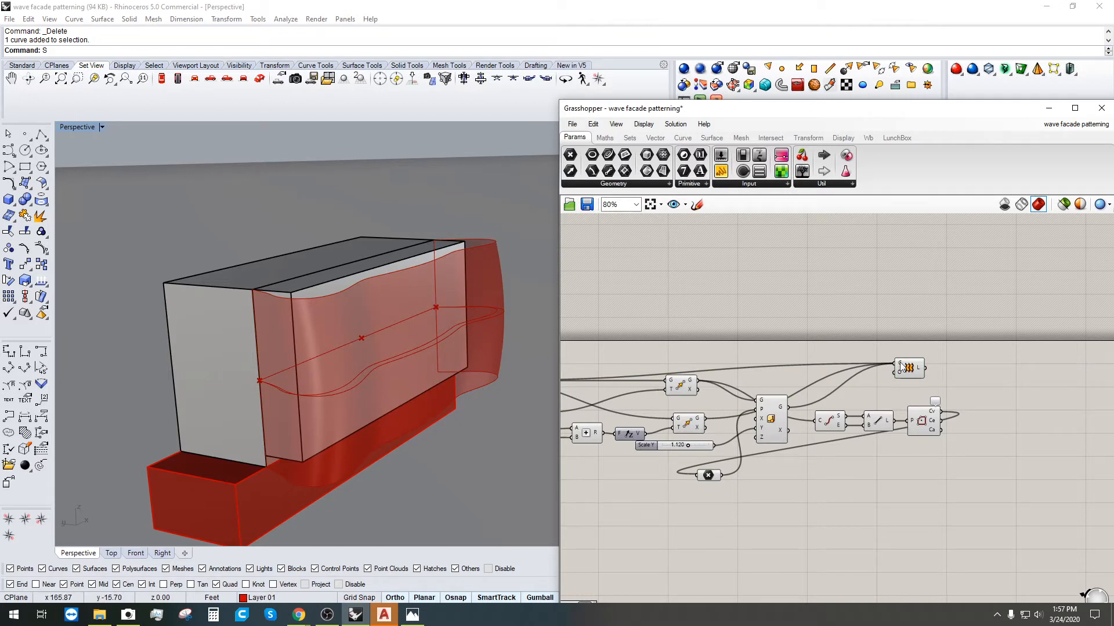
right_drag(989, 377, 927, 392)
Step: Place a Contour component and wire the Loft surface into its S input
double_click(952, 387)
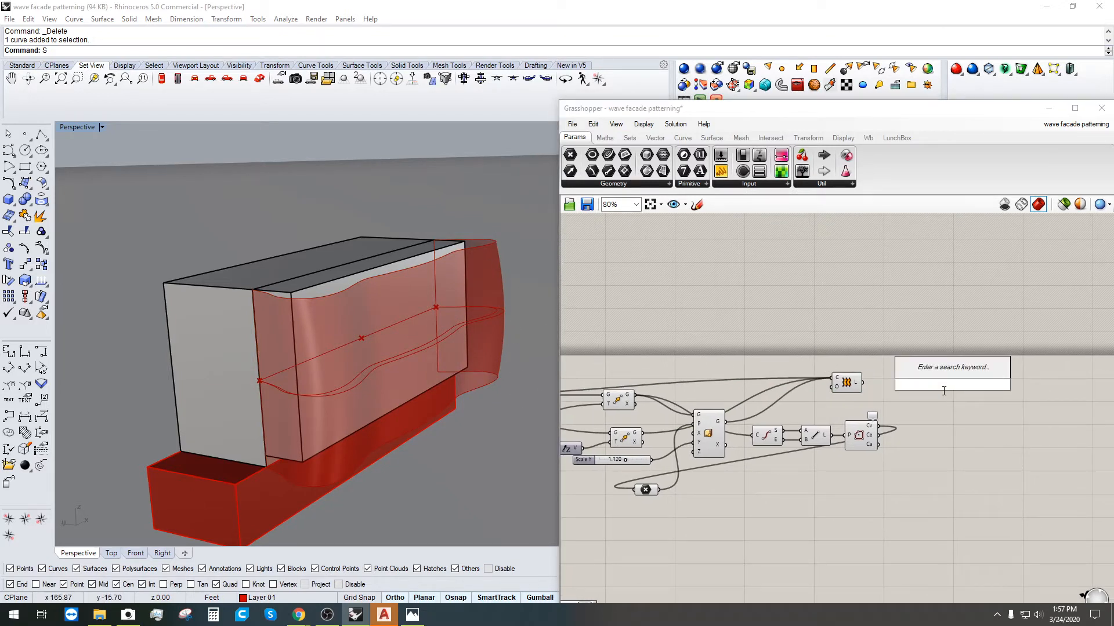
text(CONTOUR)
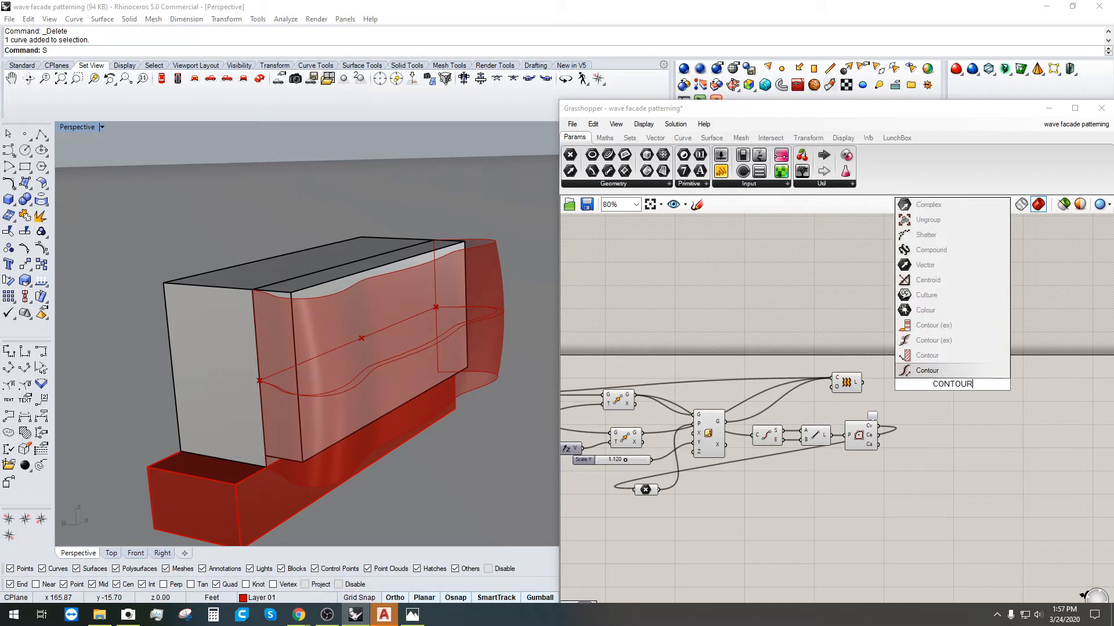
click(932, 358)
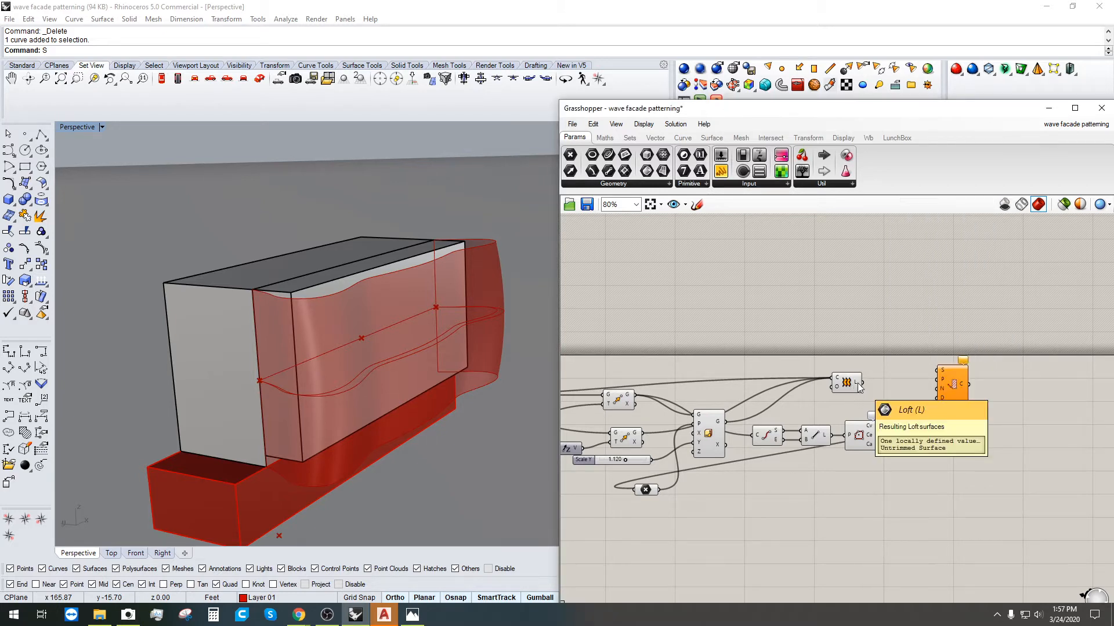
drag(958, 384, 986, 389)
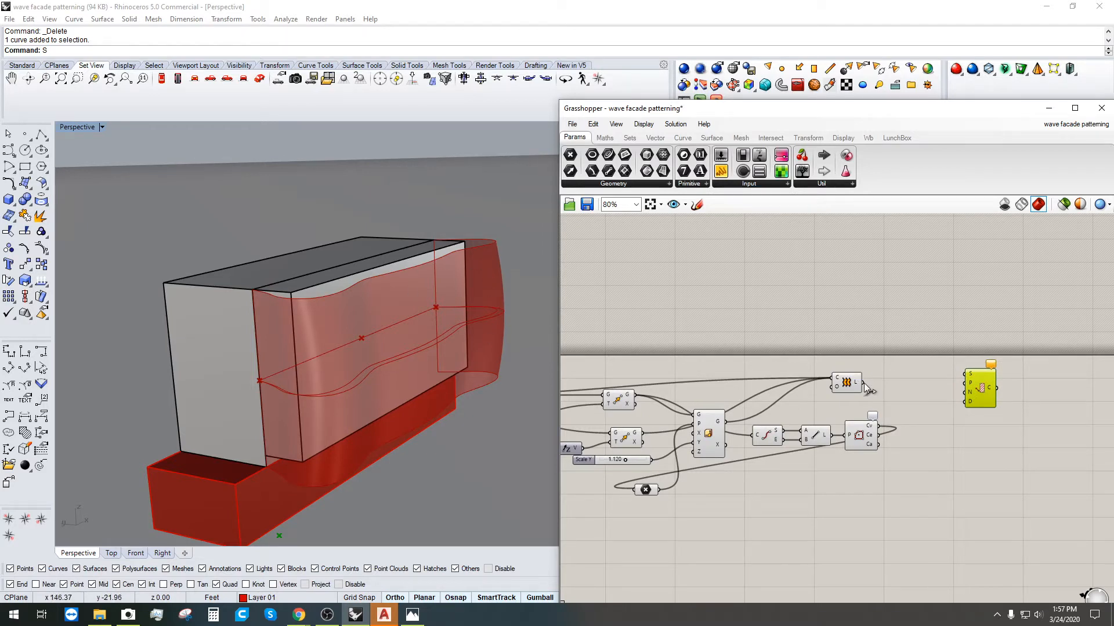
drag(864, 382, 970, 374)
click(909, 357)
mouse_move(974, 383)
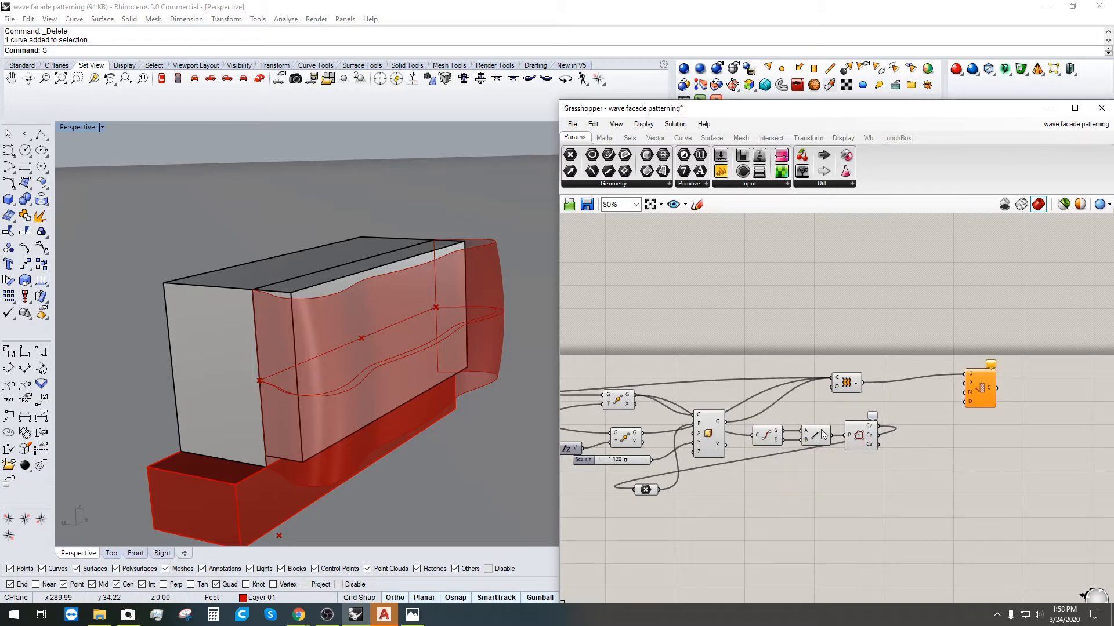
Step: Create a number slider at 6 and connect it to Contour's distance input
double_click(874, 357)
text(6)
key(Return)
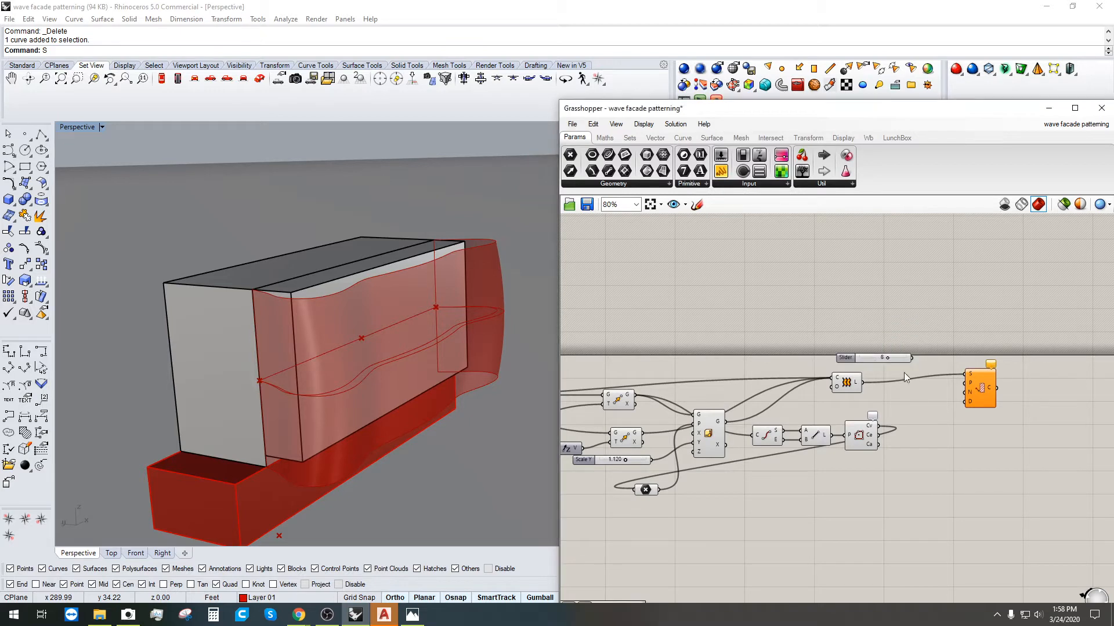
mouse_move(912, 359)
mouse_down()
mouse_move(952, 395)
mouse_move(922, 370)
mouse_up()
drag(846, 360, 796, 359)
drag(896, 374, 965, 402)
click(987, 384)
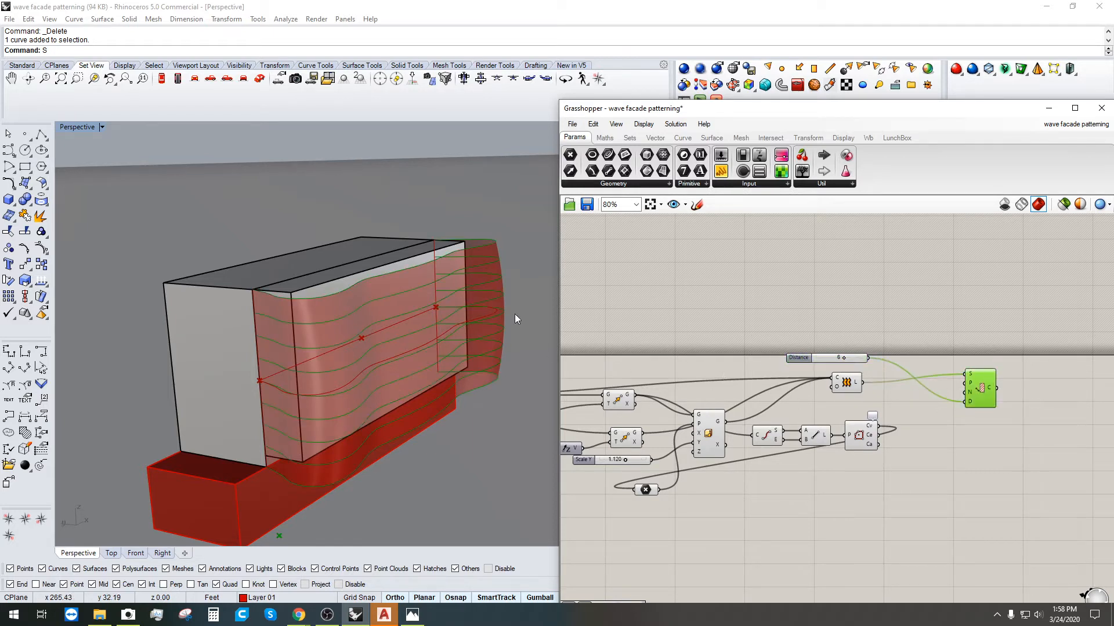
Step: Inspect the facade contours and set the Distance slider to 4
right_drag(342, 413, 346, 419)
scroll(422, 358, up, 4)
right_drag(422, 357, 432, 314)
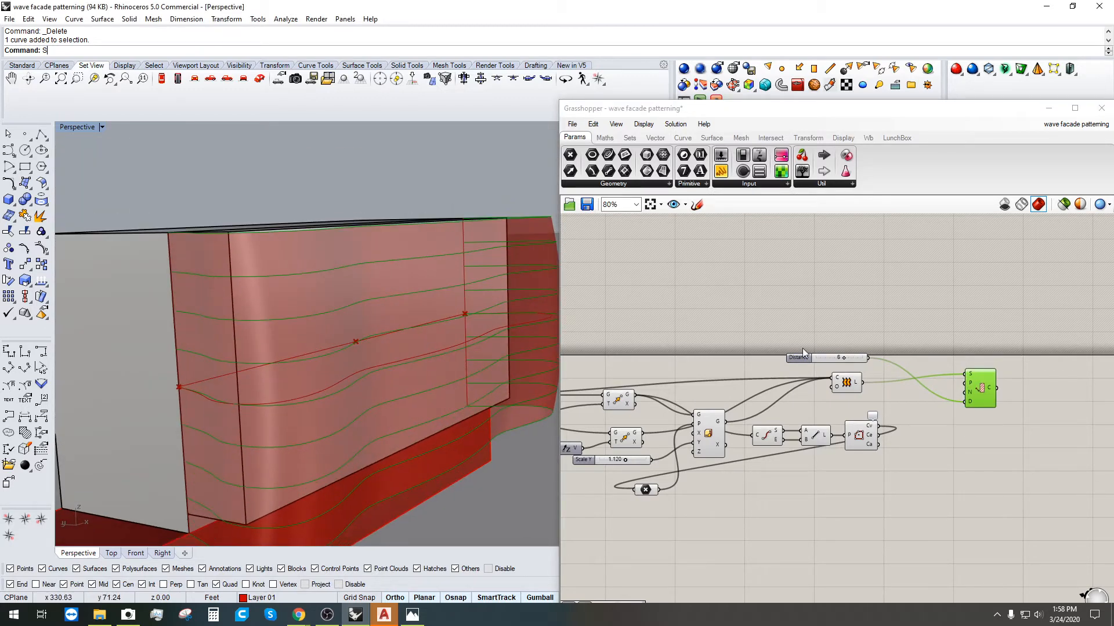
mouse_move(844, 359)
mouse_down()
mouse_move(828, 360)
mouse_move(843, 361)
mouse_up()
click(1005, 350)
right_drag(951, 381, 905, 369)
scroll(905, 369, down, 1)
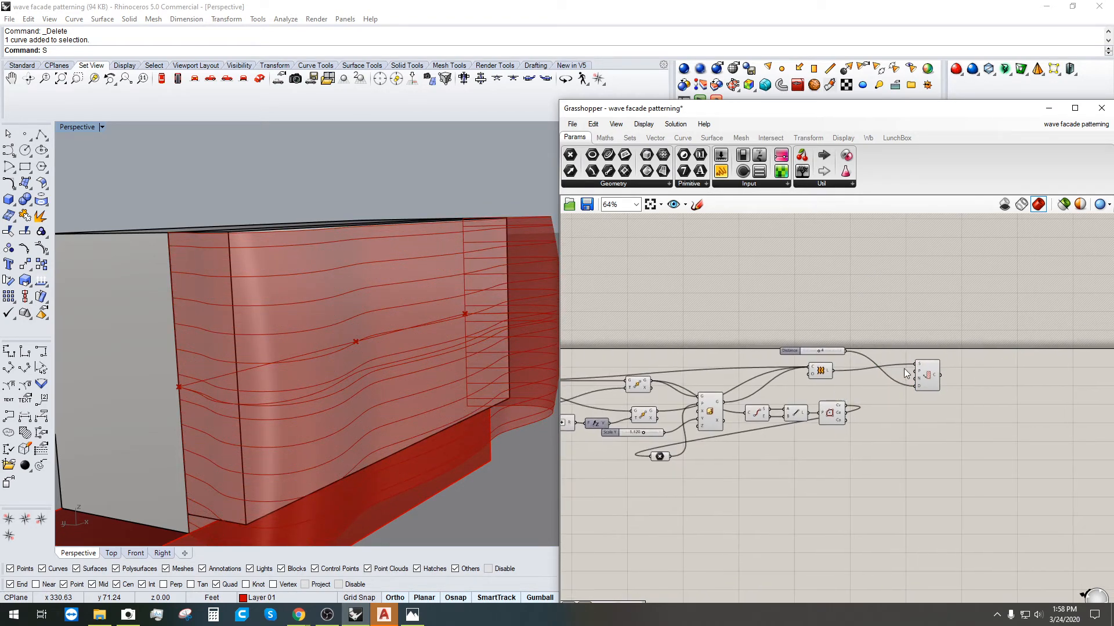
click(936, 373)
Step: Turn off the Loft component's preview
drag(826, 367, 829, 368)
right_click(829, 368)
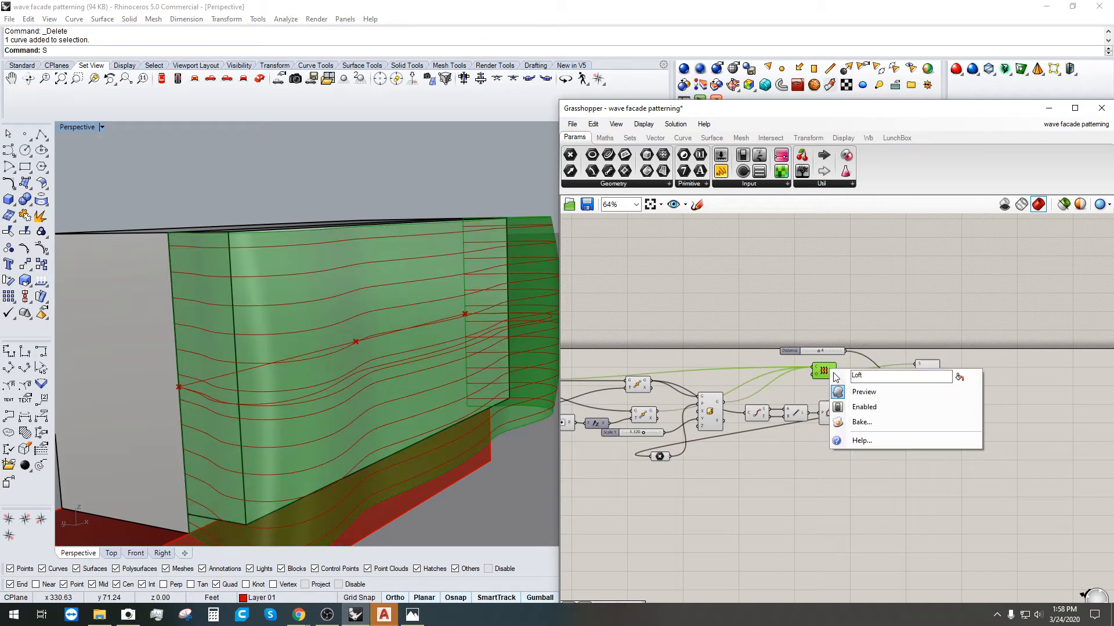
click(847, 390)
mouse_move(404, 290)
right_down()
mouse_move(400, 348)
mouse_move(402, 307)
right_up()
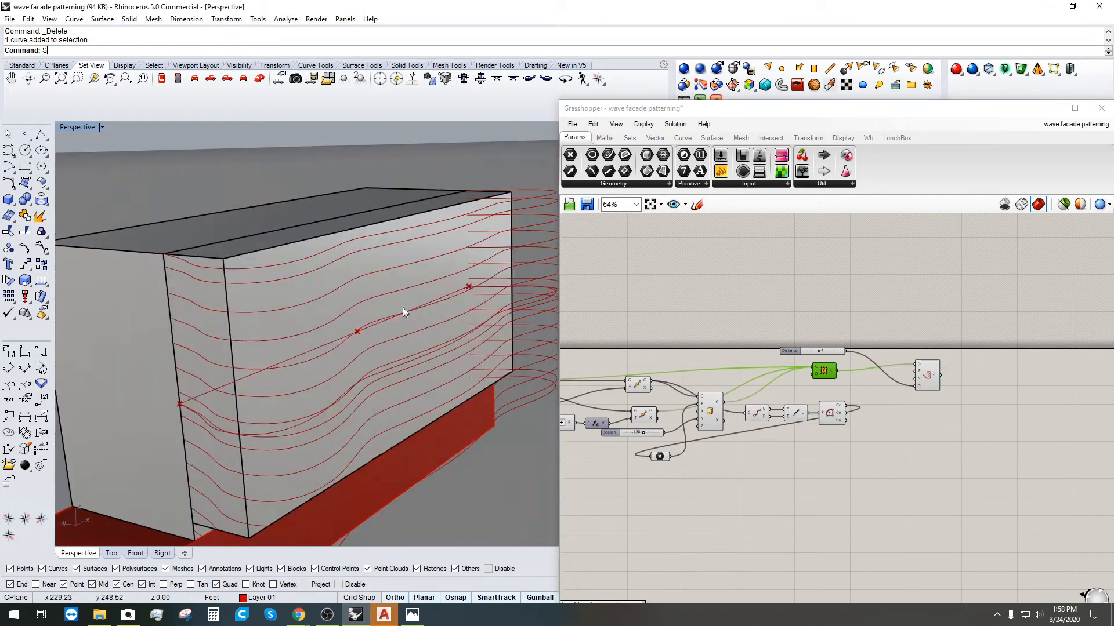
Step: Add an Extrude component fed by the Contour curves
click(924, 374)
right_drag(946, 512, 881, 469)
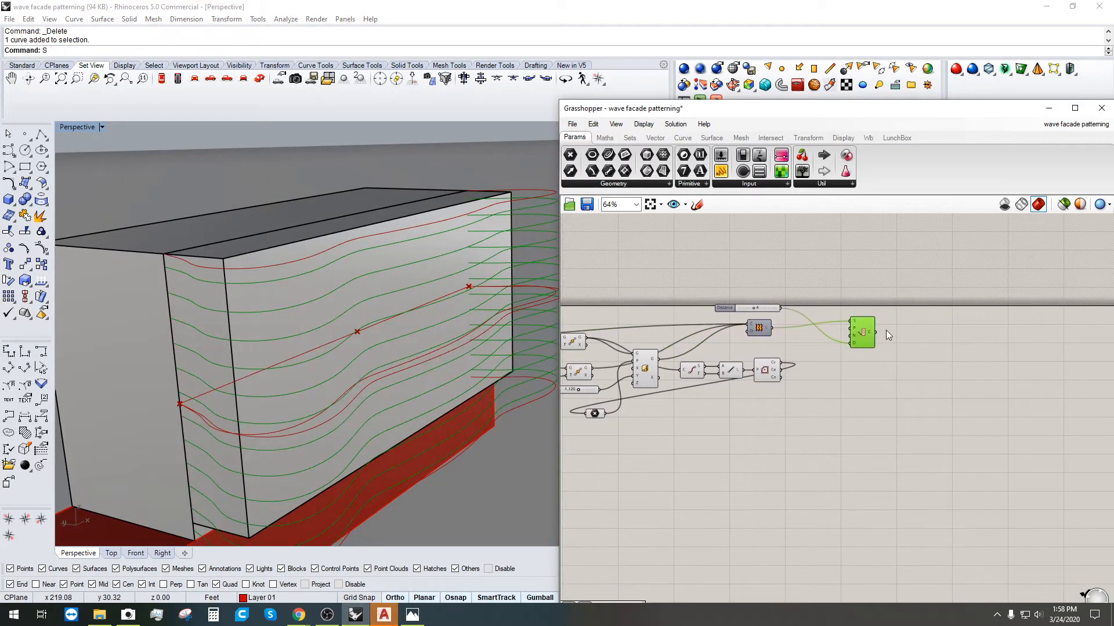
double_click(919, 328)
text(EXTRUDEC)
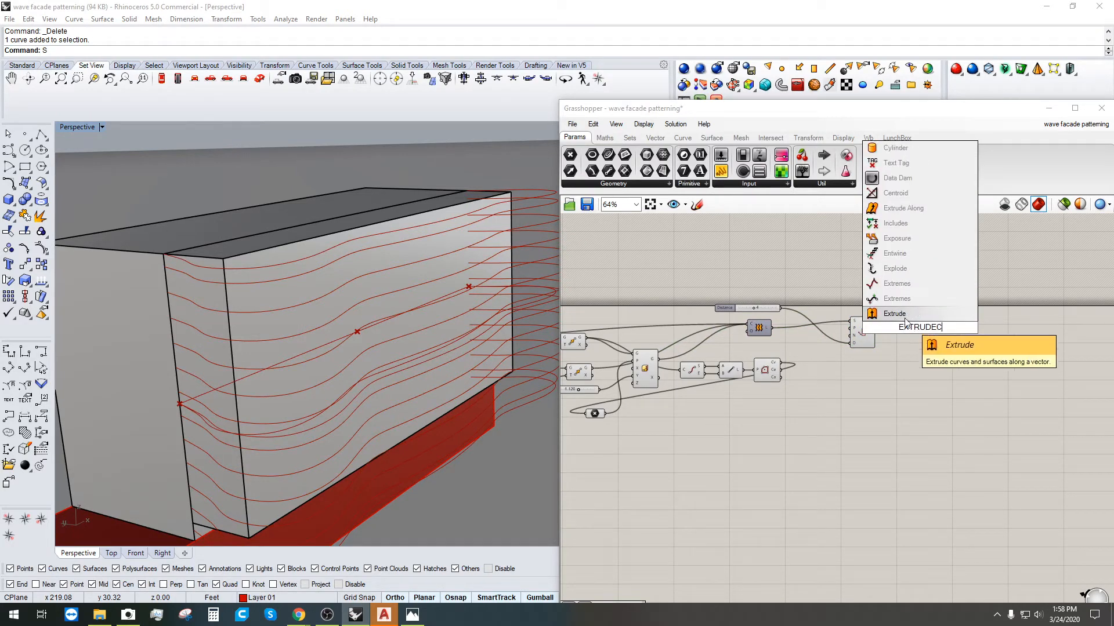
click(896, 314)
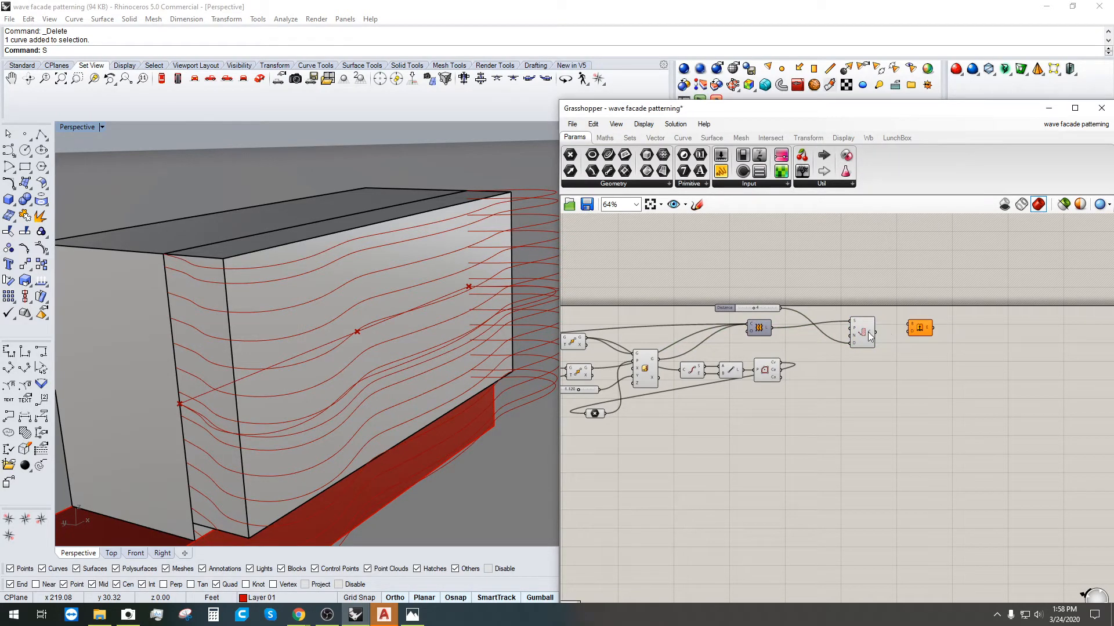
drag(868, 332, 926, 356)
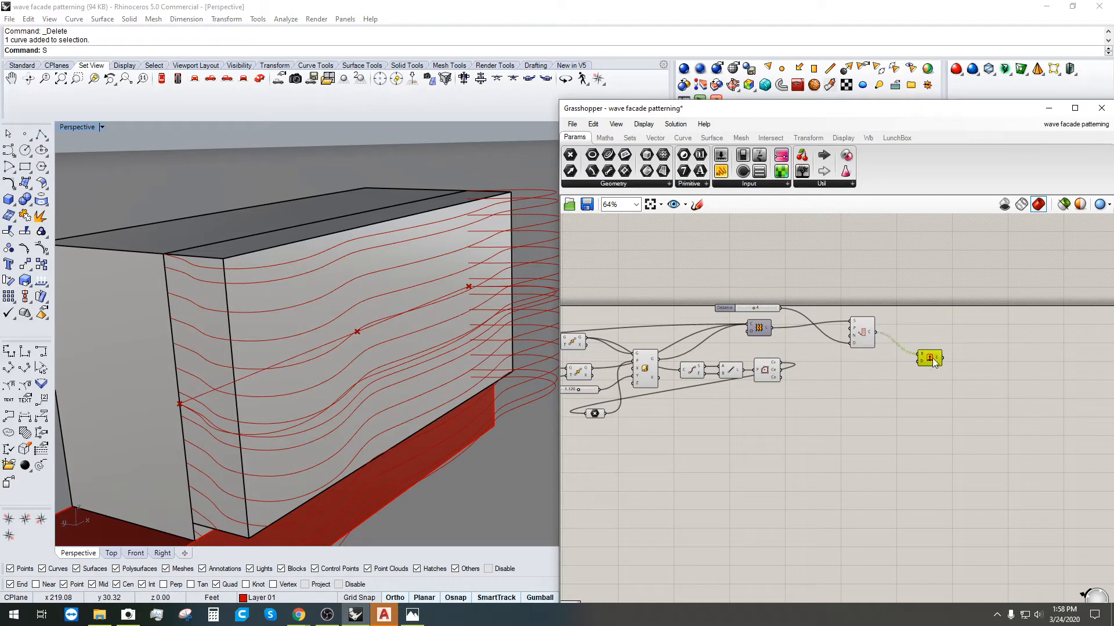
Step: Add a Unit Z vector as the Extrude direction
double_click(875, 368)
text(z)
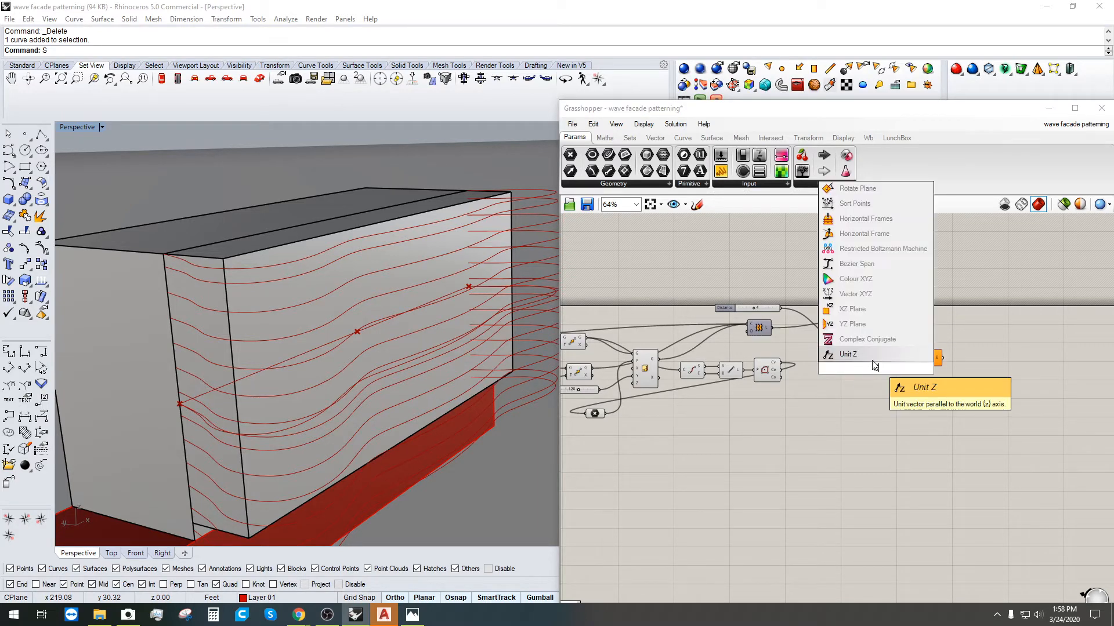
click(875, 359)
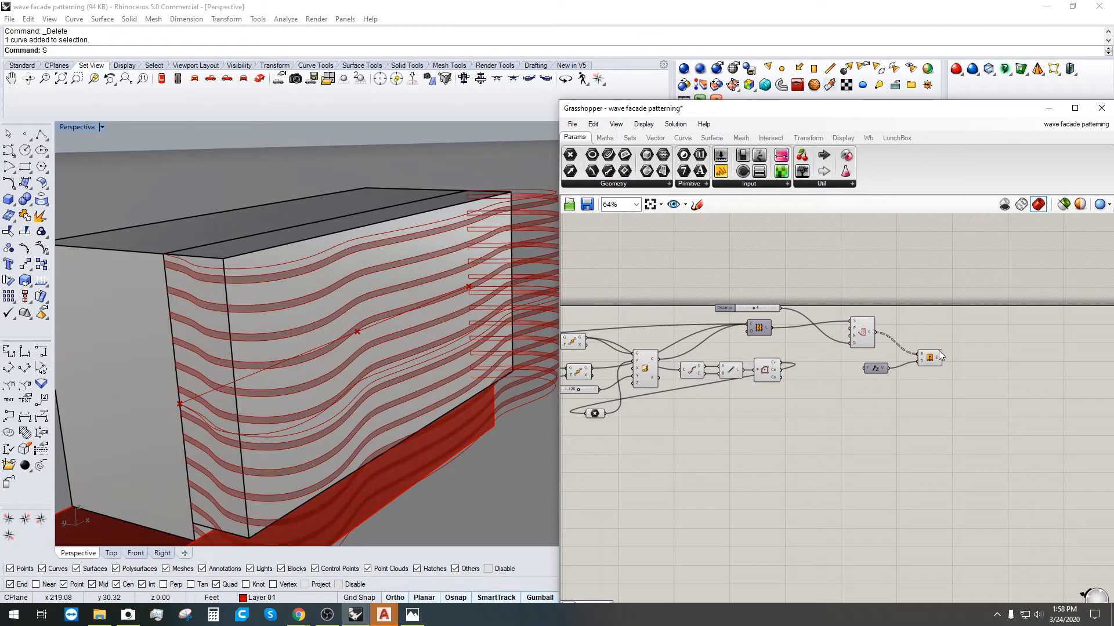
drag(932, 358, 925, 356)
right_drag(382, 380, 415, 388)
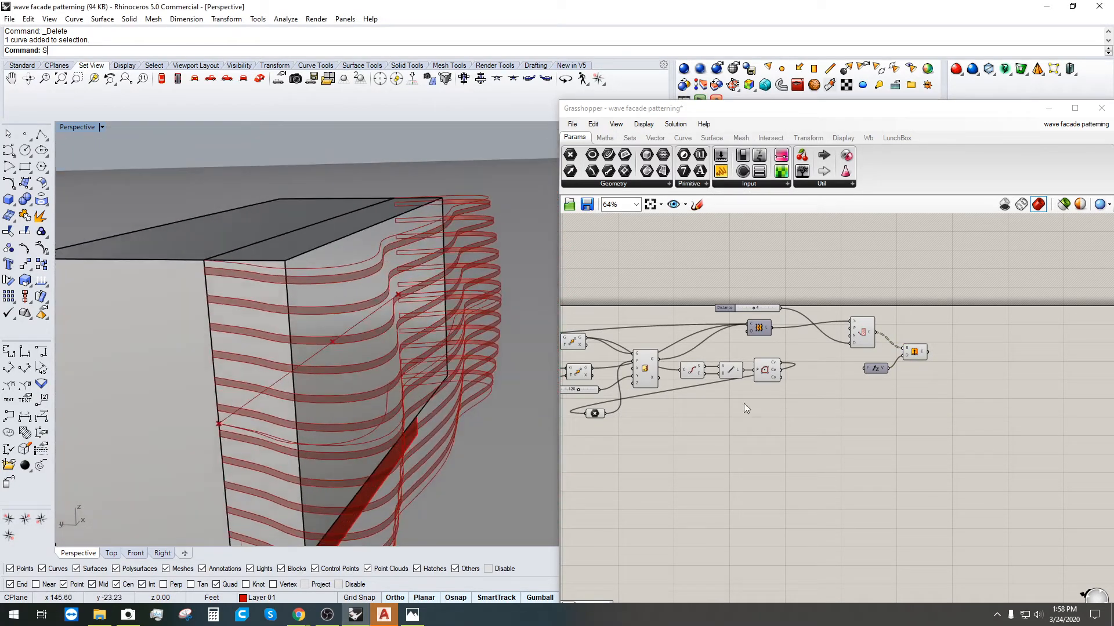
Step: Place an Offset component below the Extrude component
click(905, 356)
scroll(903, 368, up, 5)
double_click(905, 365)
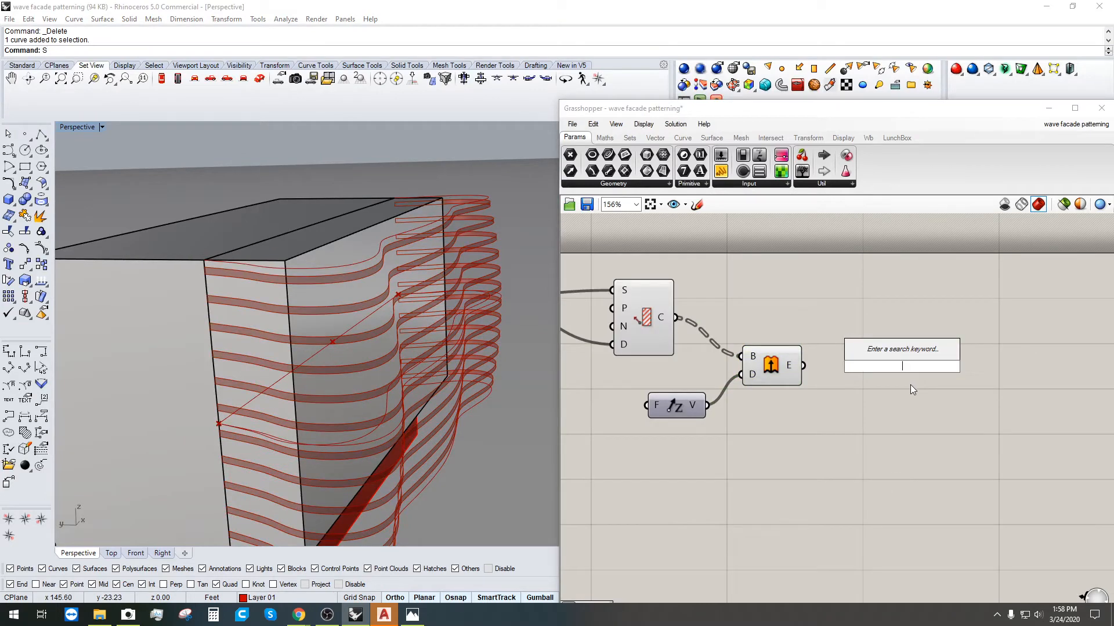
text(offset)
click(882, 344)
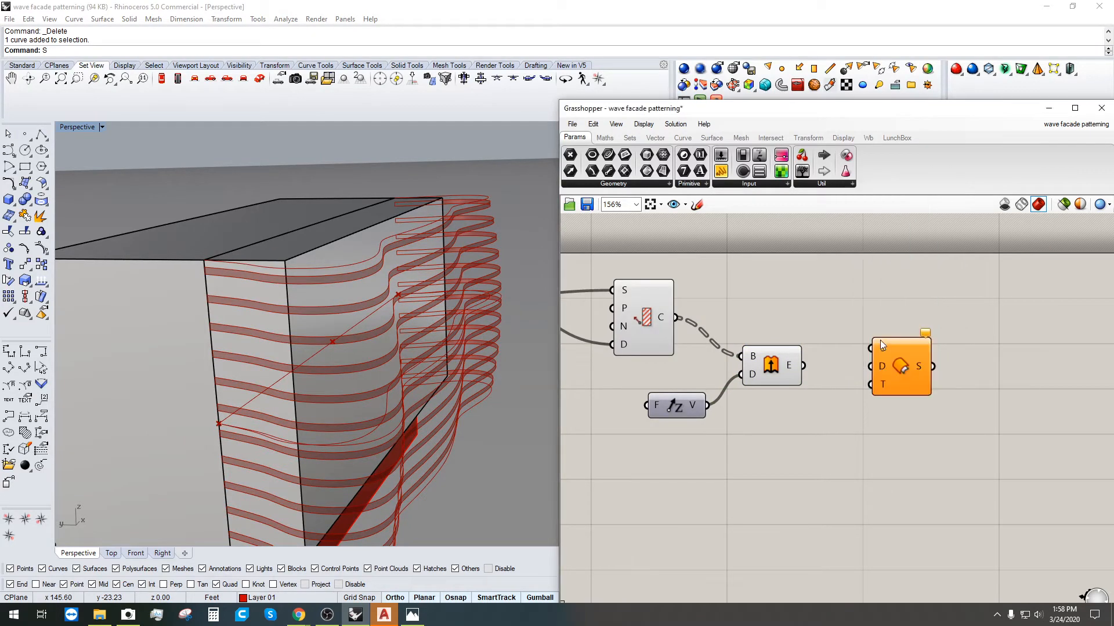
drag(901, 365, 904, 409)
Step: Feed the extruded strips into Offset and wire a new number slider to its distance
drag(803, 366, 873, 395)
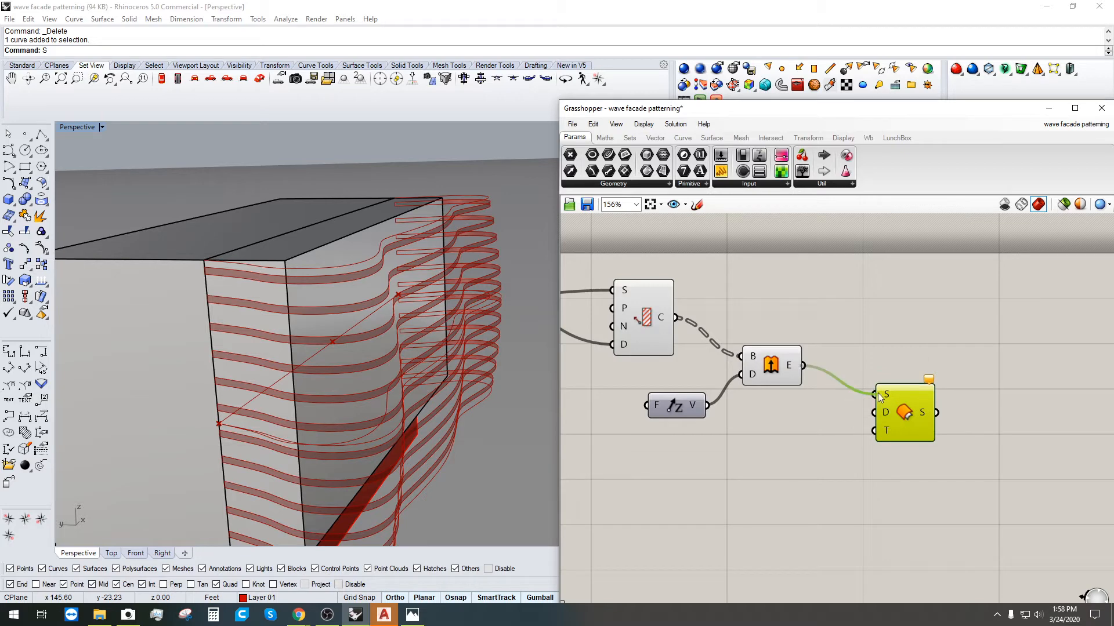
click(777, 421)
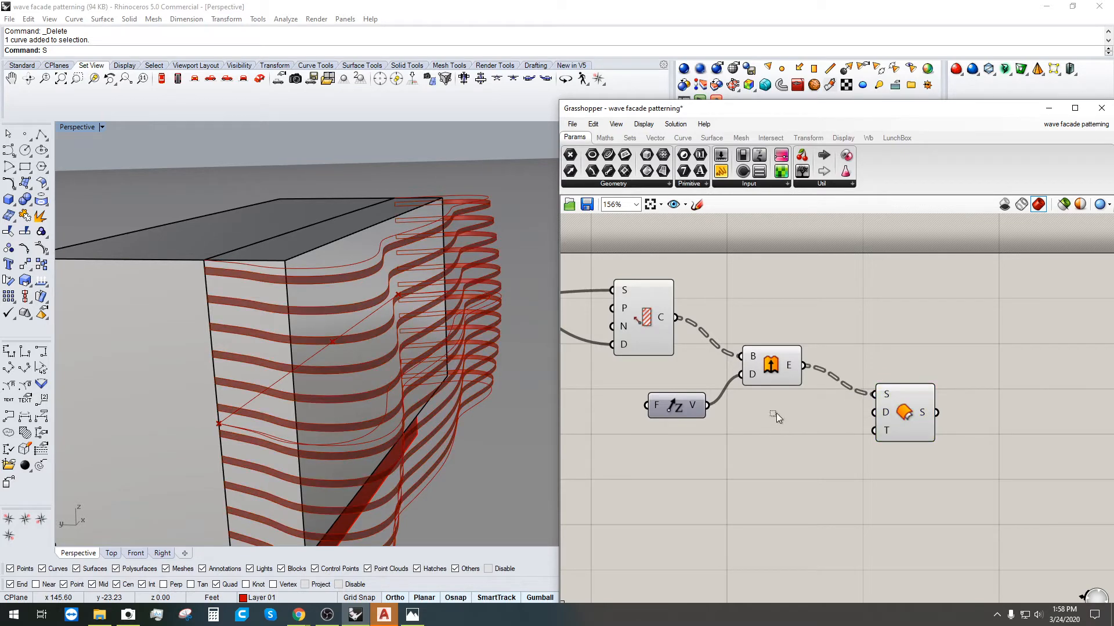
double_click(776, 413)
text(1)
key(Return)
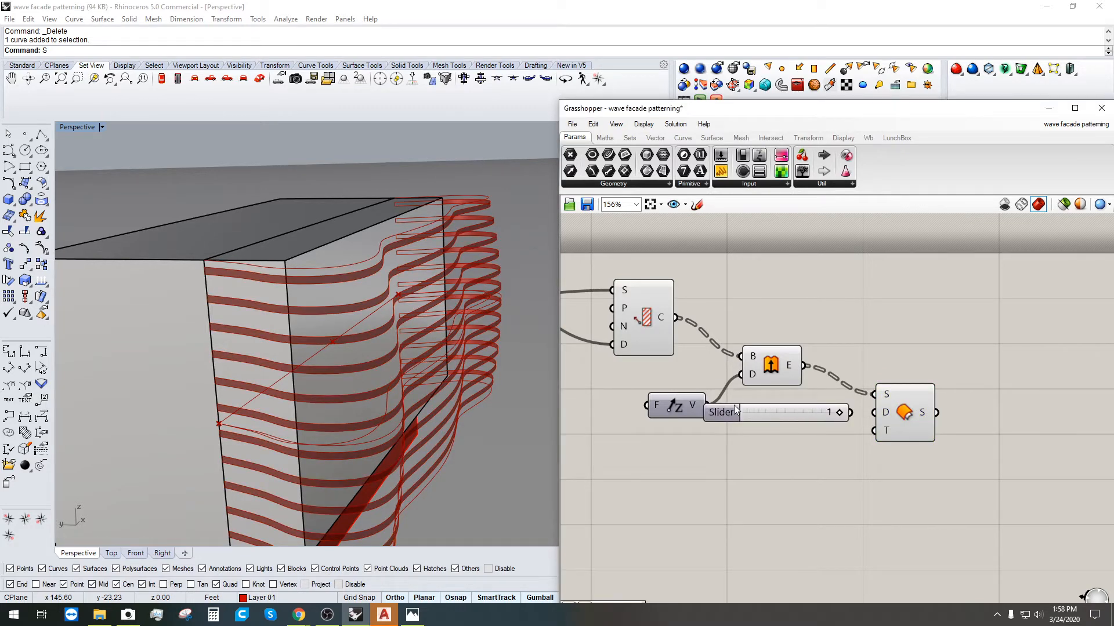
click(718, 412)
key(Delete)
double_click(732, 445)
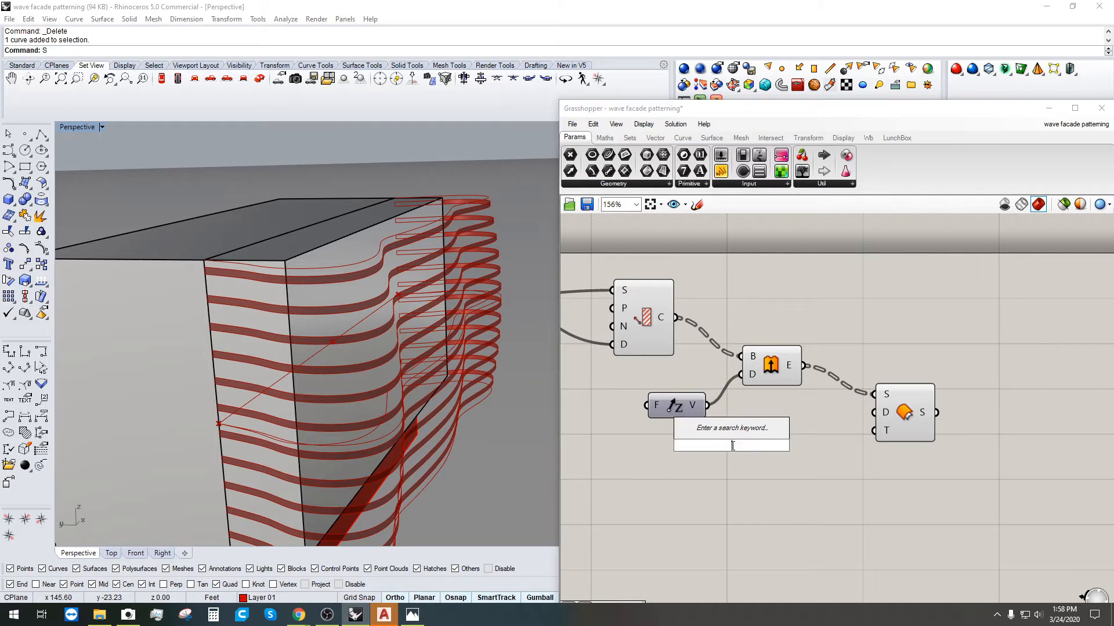
text(2)
key(Return)
drag(818, 444, 873, 413)
Step: Set the offset distance slider to 1 and preview the striped facade
click(904, 413)
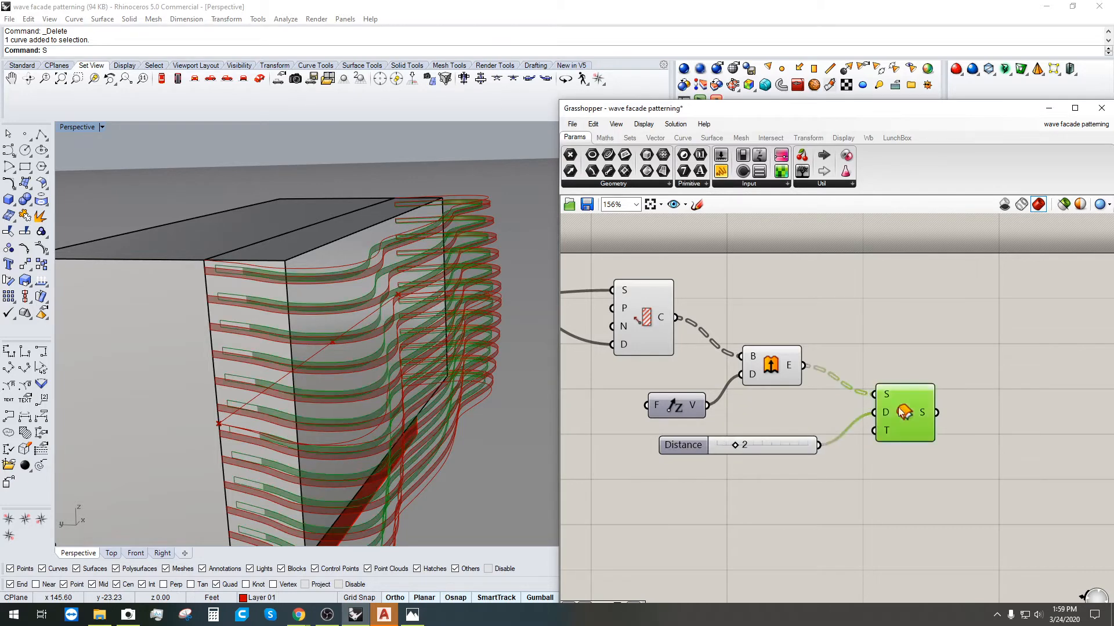
right_drag(332, 373, 201, 316)
scroll(161, 297, up, 4)
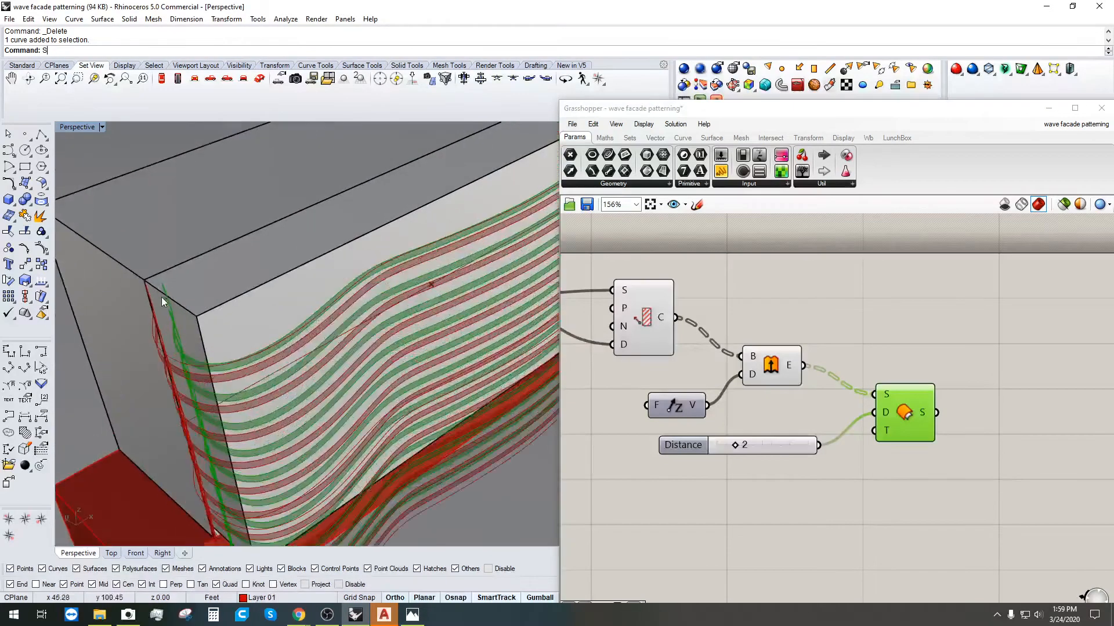
scroll(703, 460, up, 3)
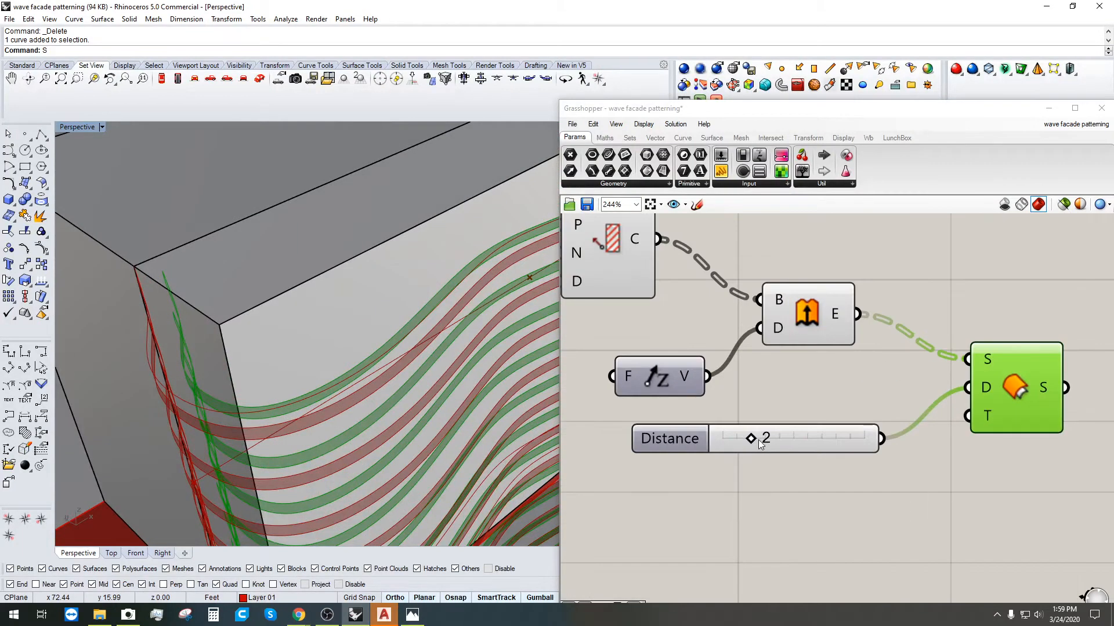
mouse_move(742, 440)
mouse_down()
mouse_move(718, 440)
mouse_move(736, 440)
mouse_up()
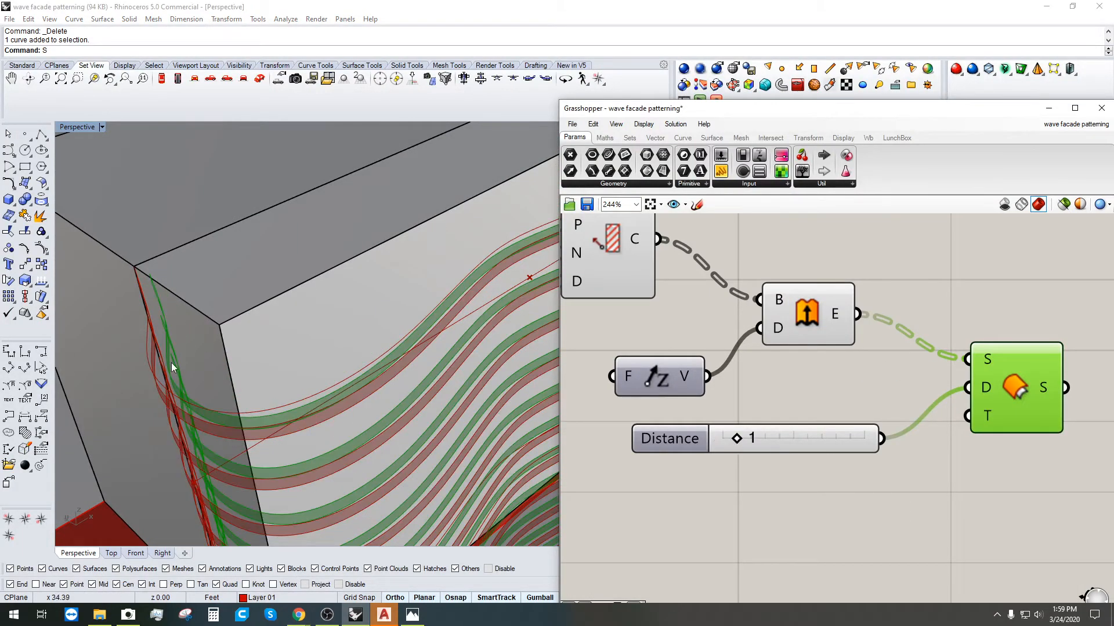
scroll(171, 363, down, 4)
right_drag(171, 363, 134, 290)
scroll(133, 290, up, 4)
scroll(133, 290, up, 2)
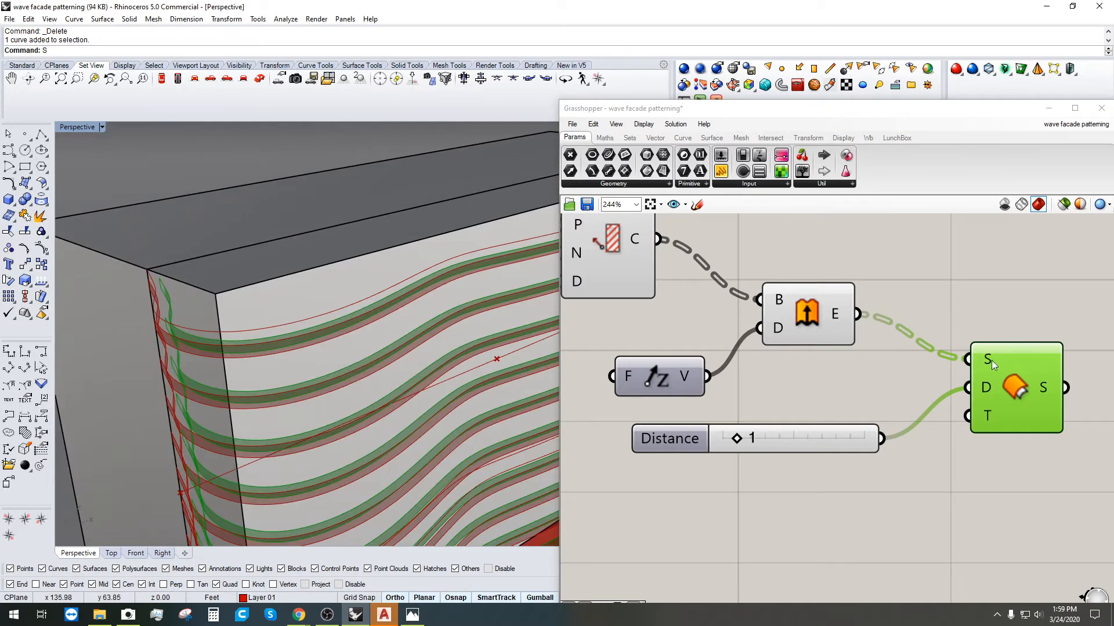
drag(990, 360, 1005, 321)
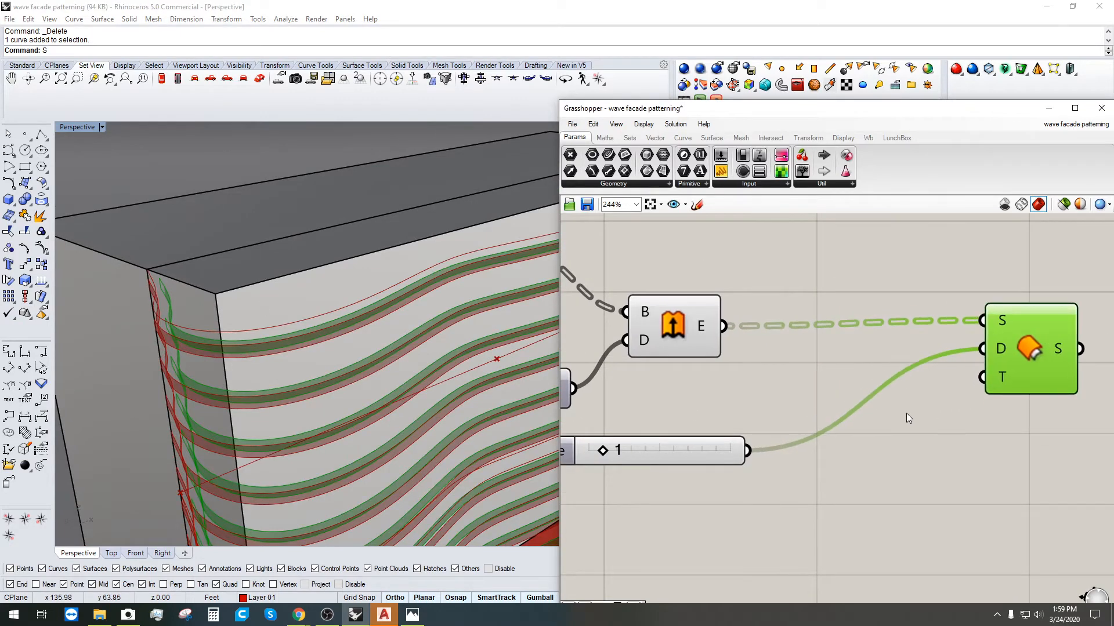
Step: Insert a Negative component between the distance slider and the Offset Surface distance
click(906, 414)
double_click(907, 413)
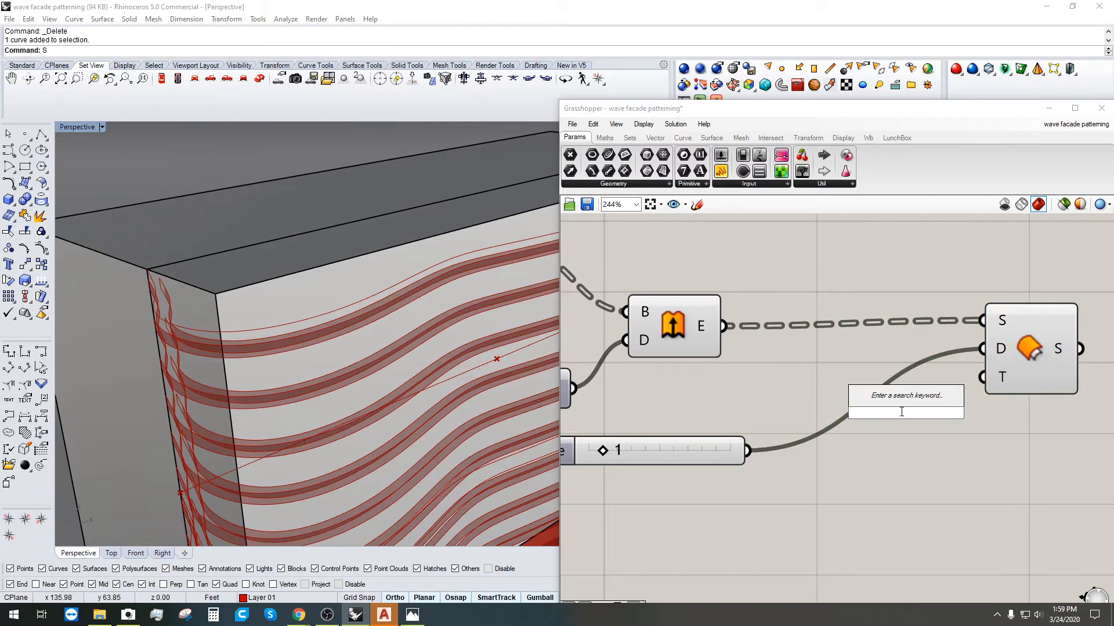
text(nega)
click(885, 399)
drag(748, 451, 859, 413)
shift+drag(951, 413, 993, 350)
click(1031, 353)
Step: Compare the extruded ribbons with the offset surfaces in the preview
scroll(368, 373, down, 3)
mouse_move(368, 373)
right_down()
mouse_move(401, 446)
mouse_move(381, 381)
right_up()
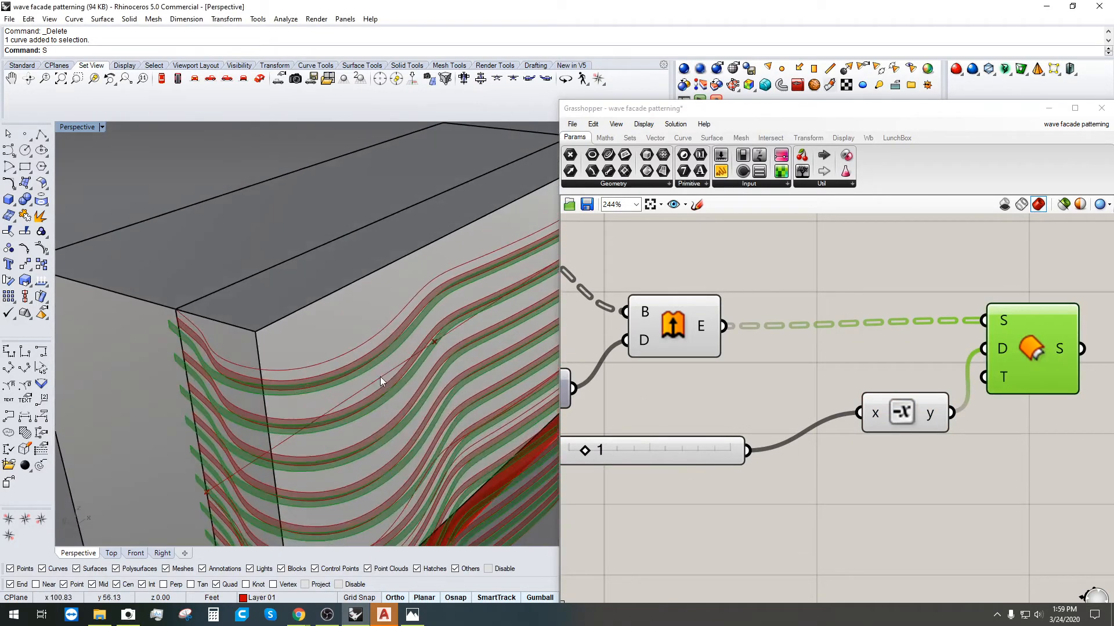
scroll(823, 356, down, 3)
click(685, 322)
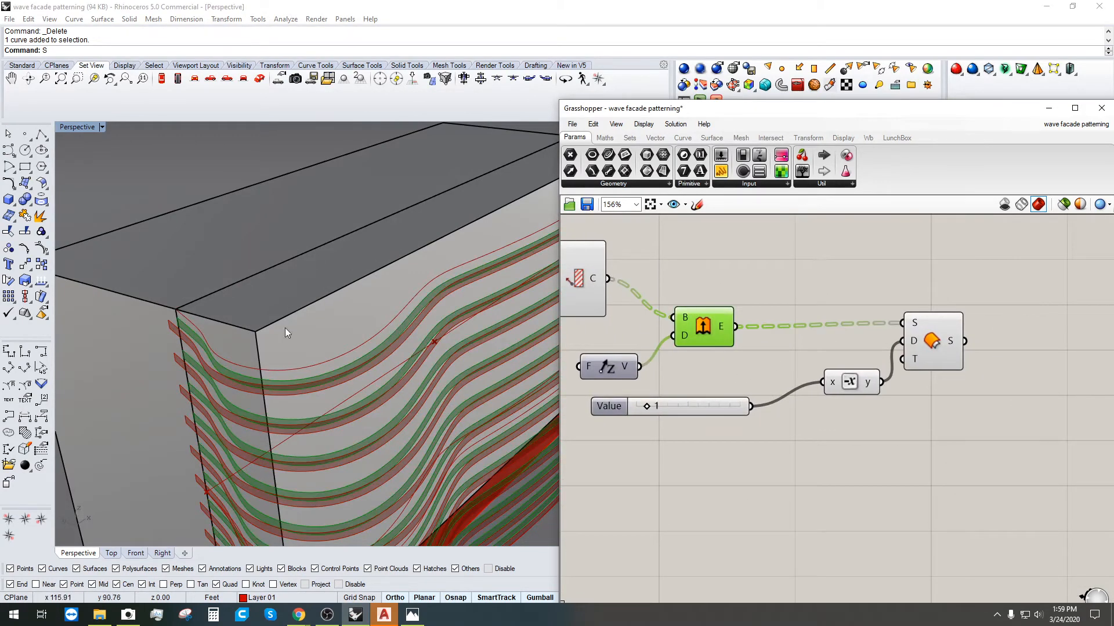
scroll(172, 329, up, 3)
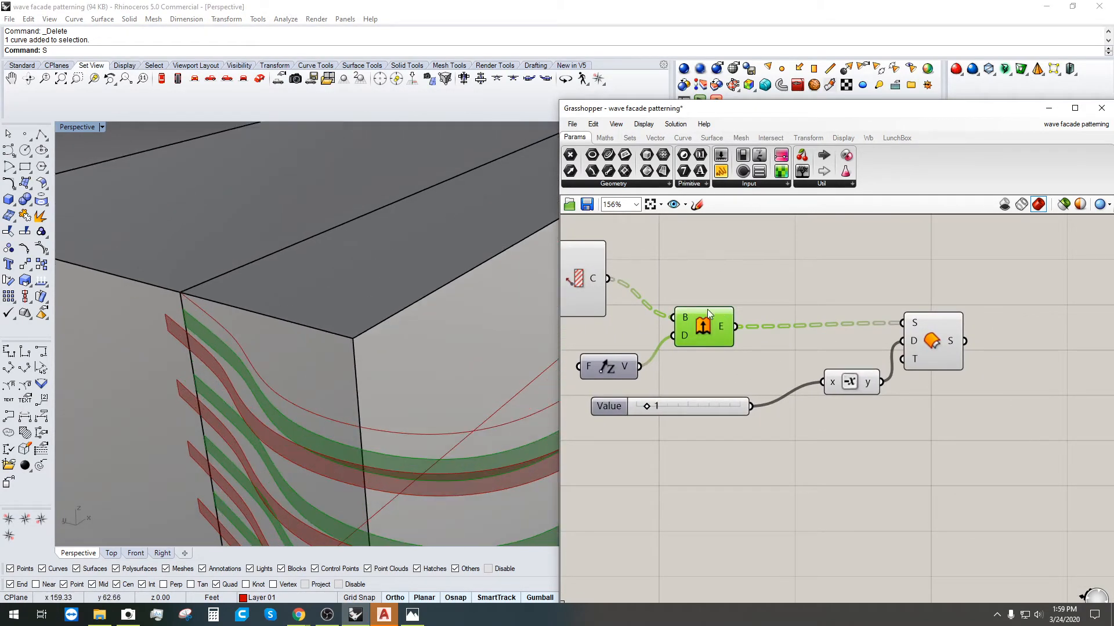
drag(709, 313, 723, 287)
click(933, 343)
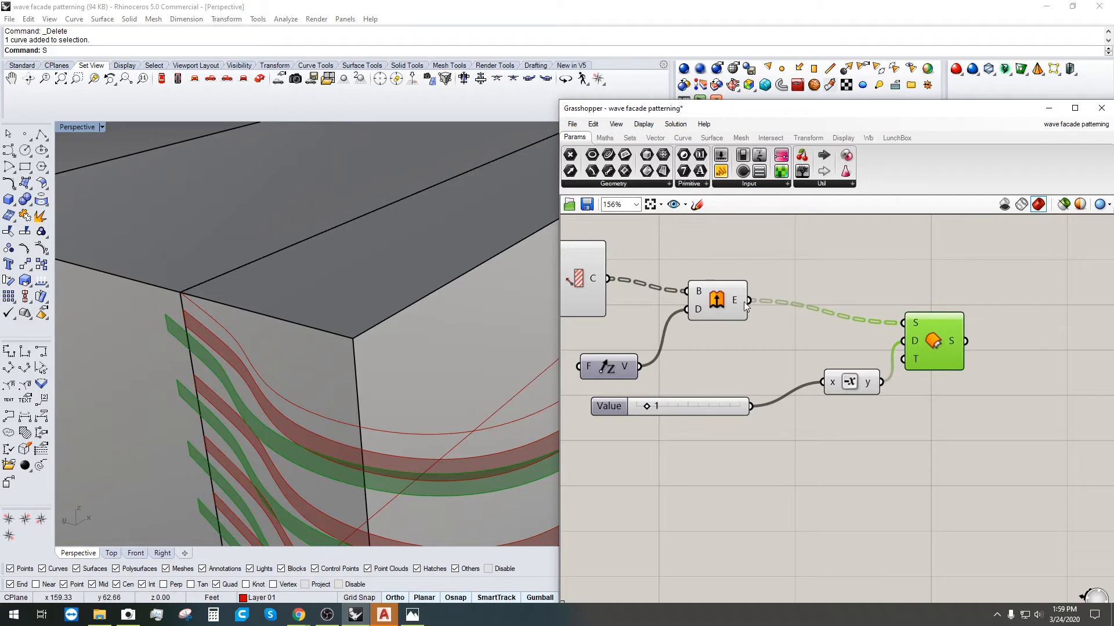
click(709, 289)
click(940, 344)
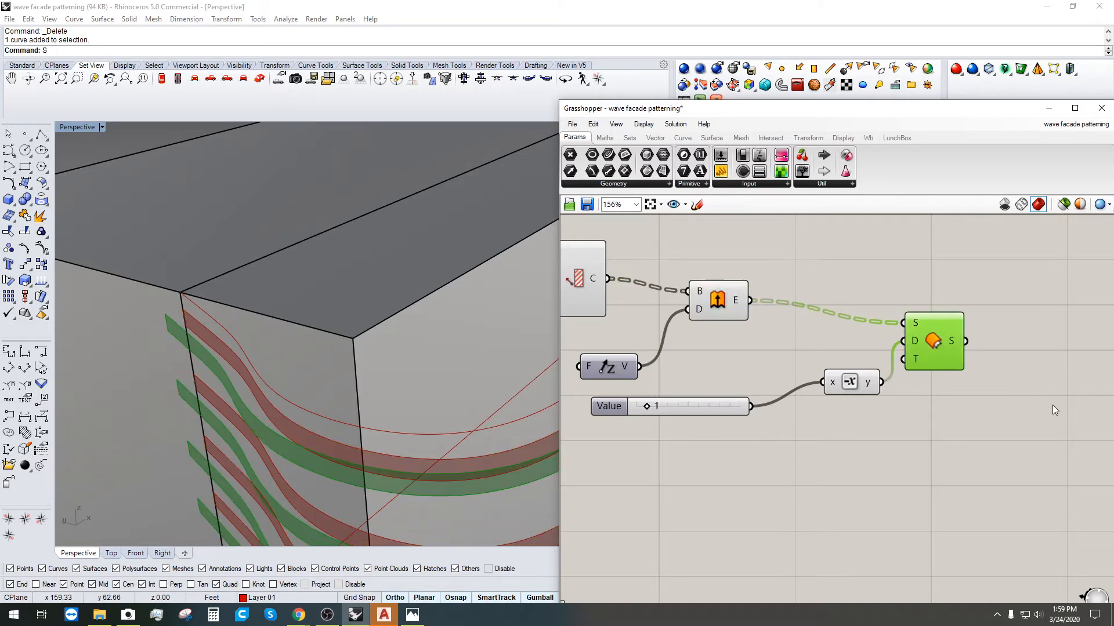
right_drag(1053, 411, 970, 430)
click(914, 332)
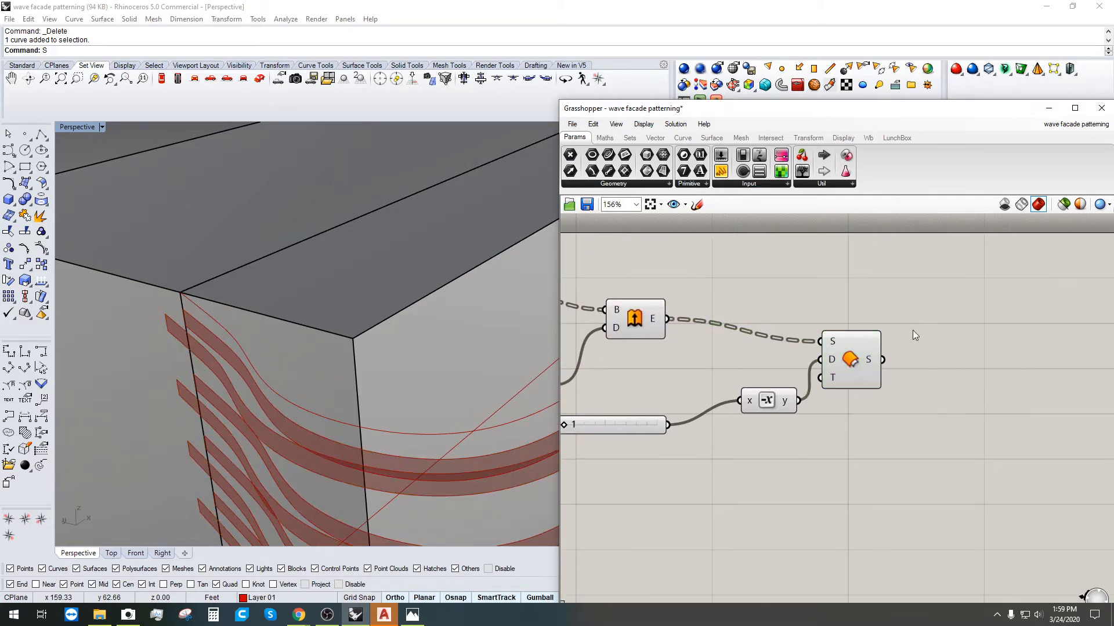
double_click(991, 270)
Step: Loft between the extruded ribbons and their offset surfaces
text(loft)
click(973, 259)
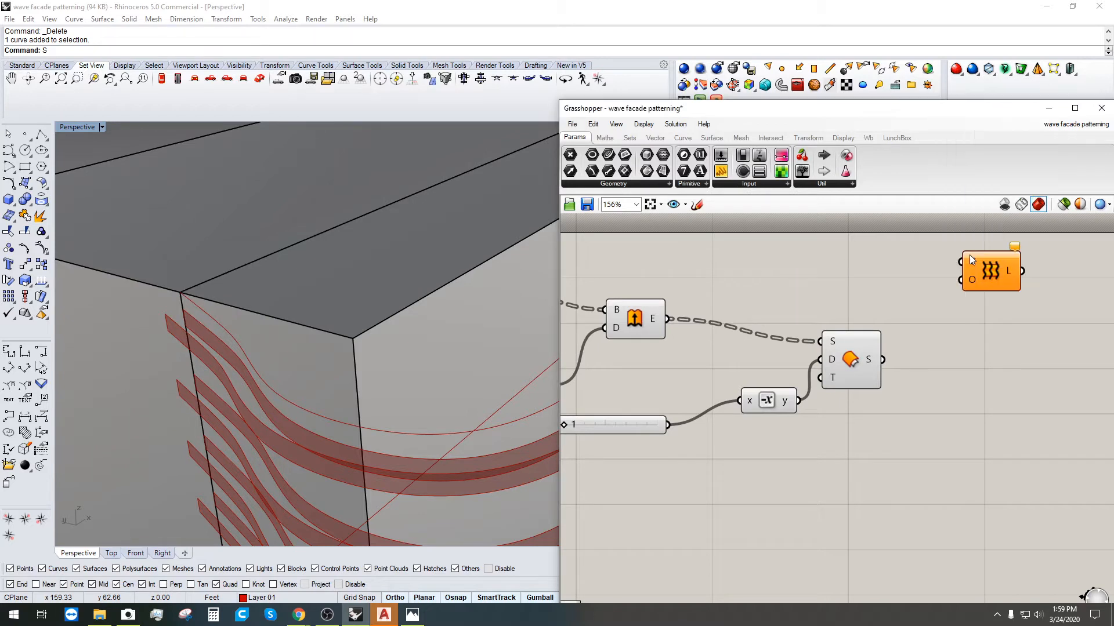
click(656, 316)
drag(668, 318, 961, 262)
drag(883, 360, 976, 325)
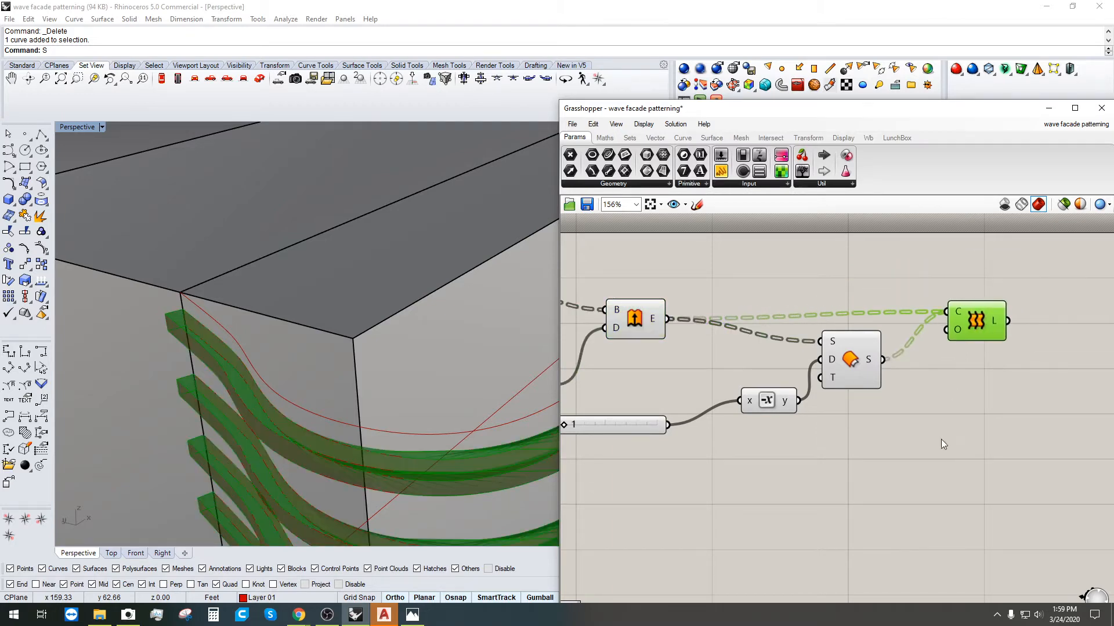
click(940, 439)
right_drag(475, 441, 313, 378)
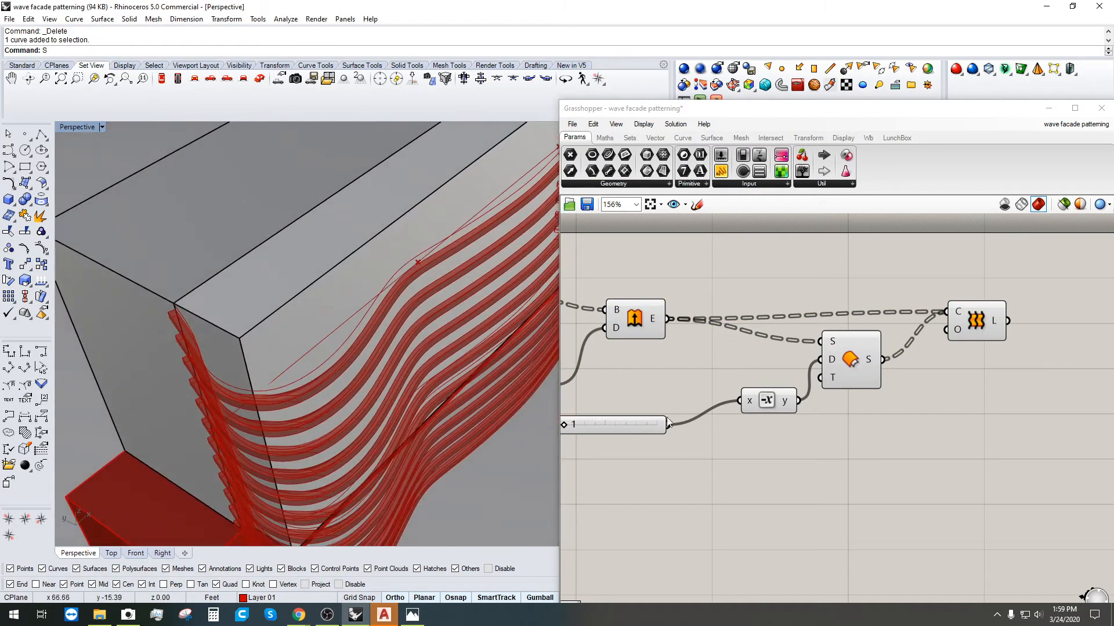
Step: Preview the offset surfaces, extruded ribbons and lofted sides in turn
click(846, 364)
scroll(200, 375, up, 5)
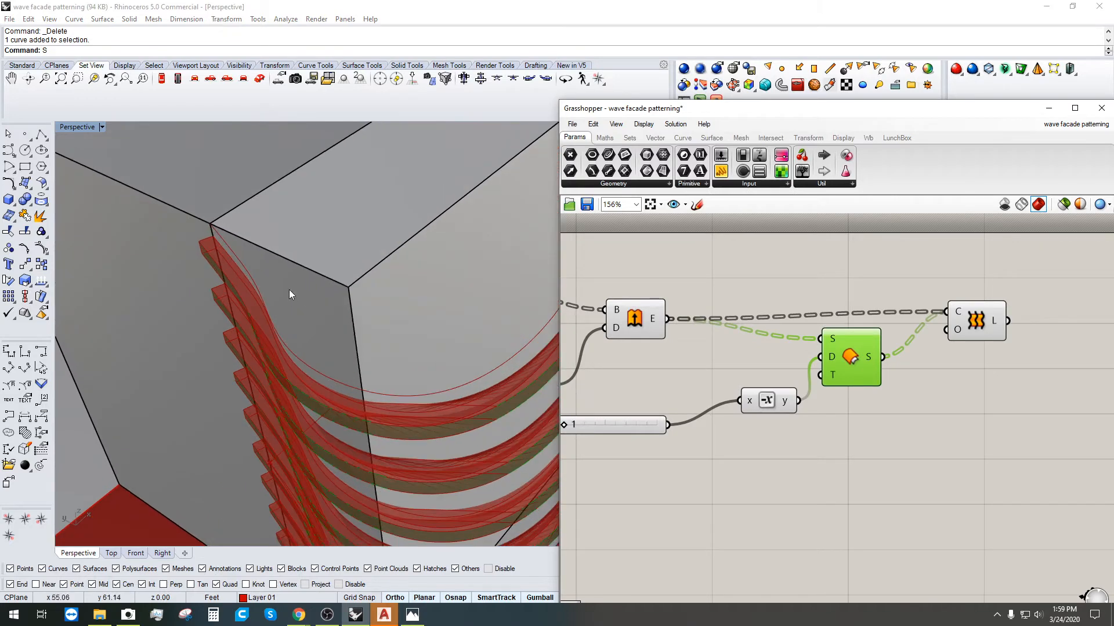
click(648, 325)
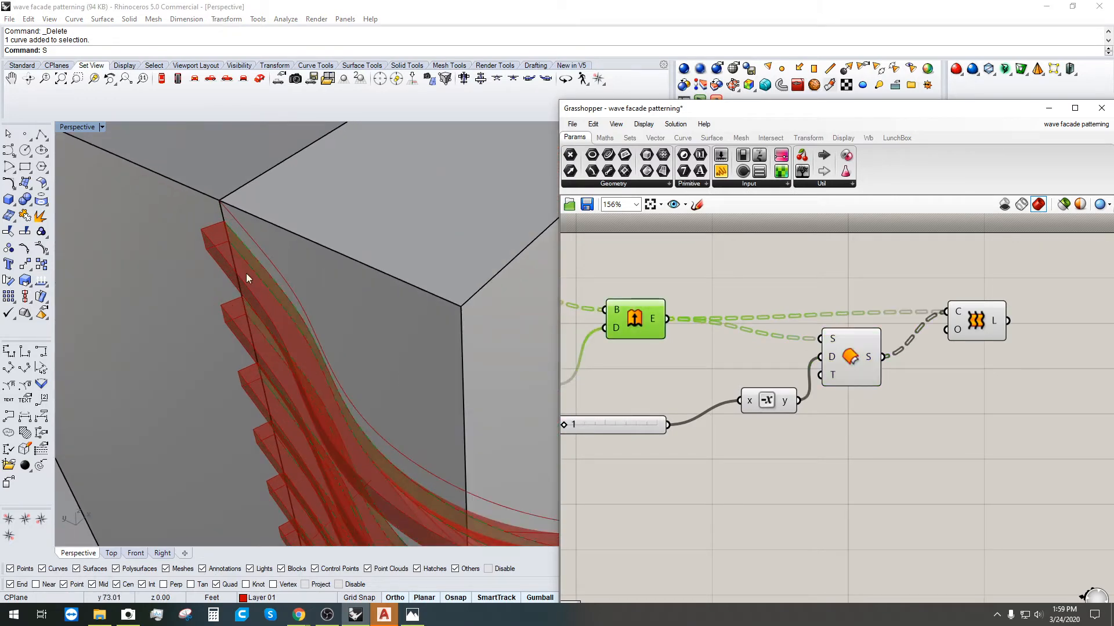
click(973, 327)
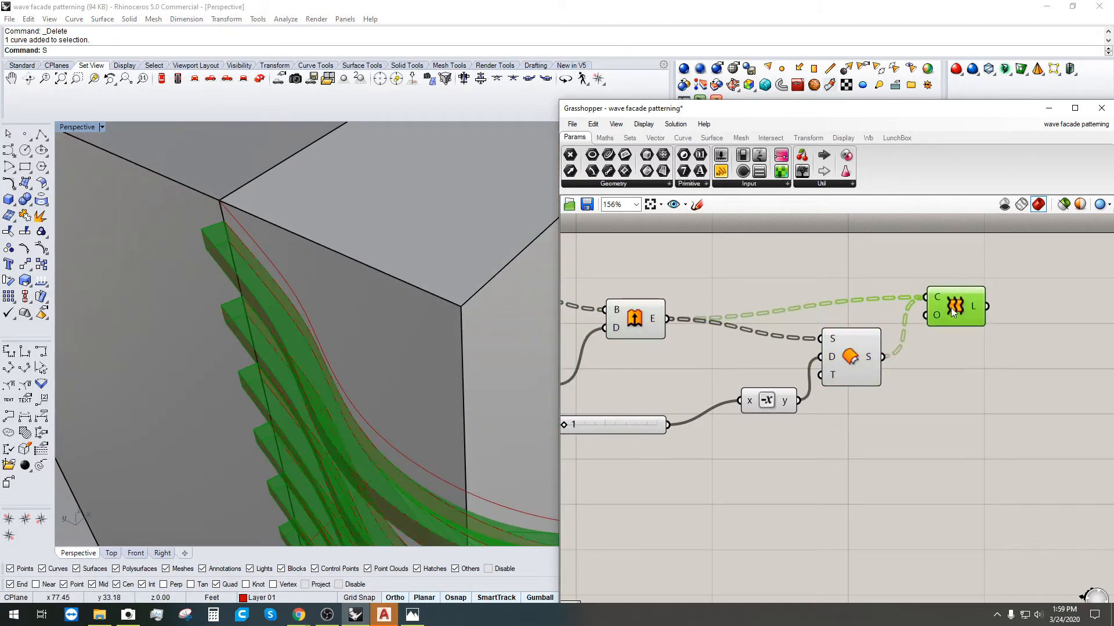
click(1009, 419)
right_drag(1085, 352, 969, 336)
Step: Place a Brep Join component beside the Loft
double_click(979, 337)
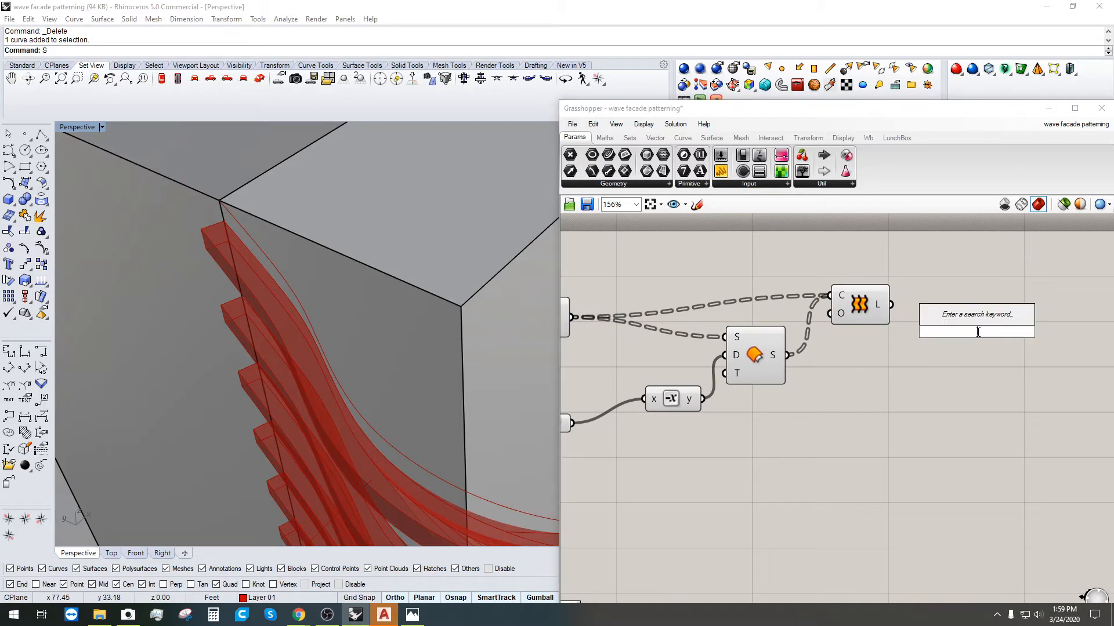
text(join)
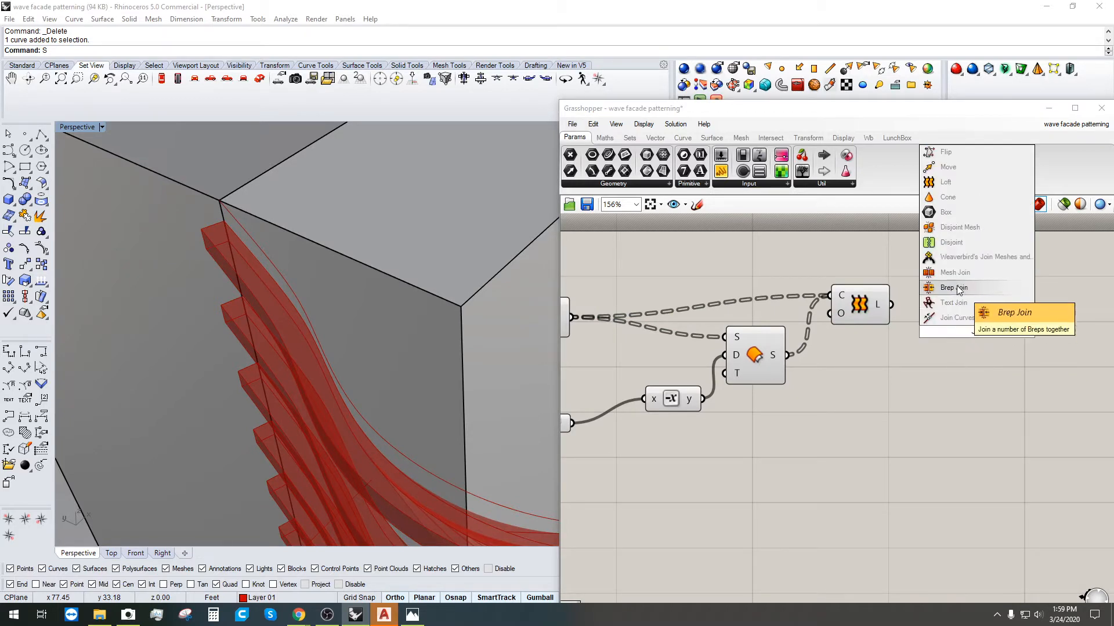
click(960, 287)
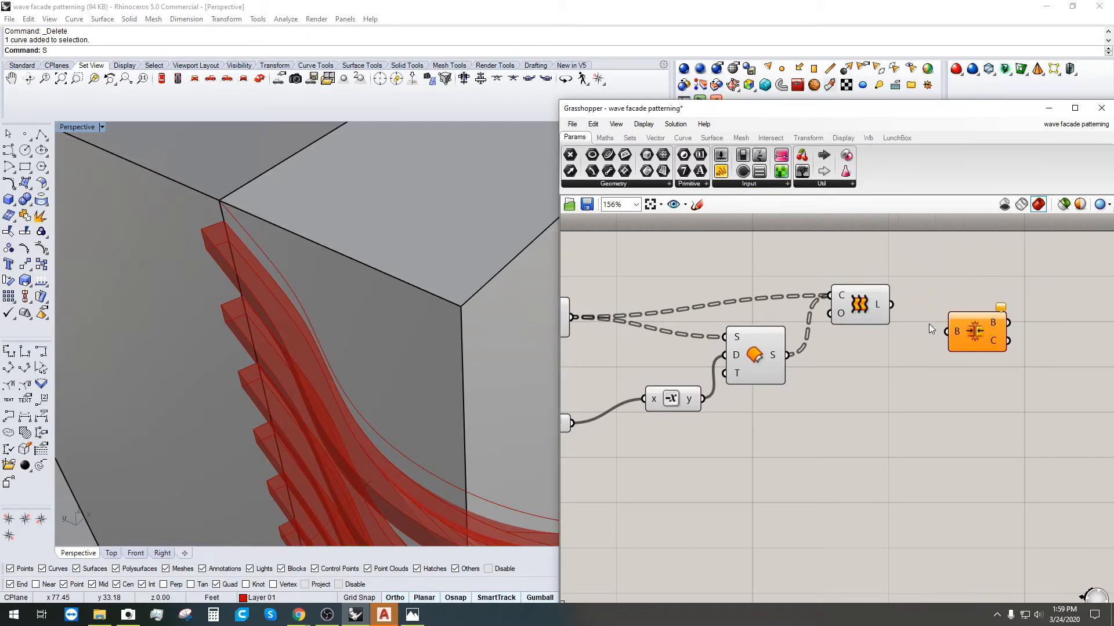
scroll(986, 331, down, 2)
drag(989, 331, 1019, 319)
Step: Feed the extruded ribbons and offset surfaces into Brep Join and flatten its B input
click(634, 319)
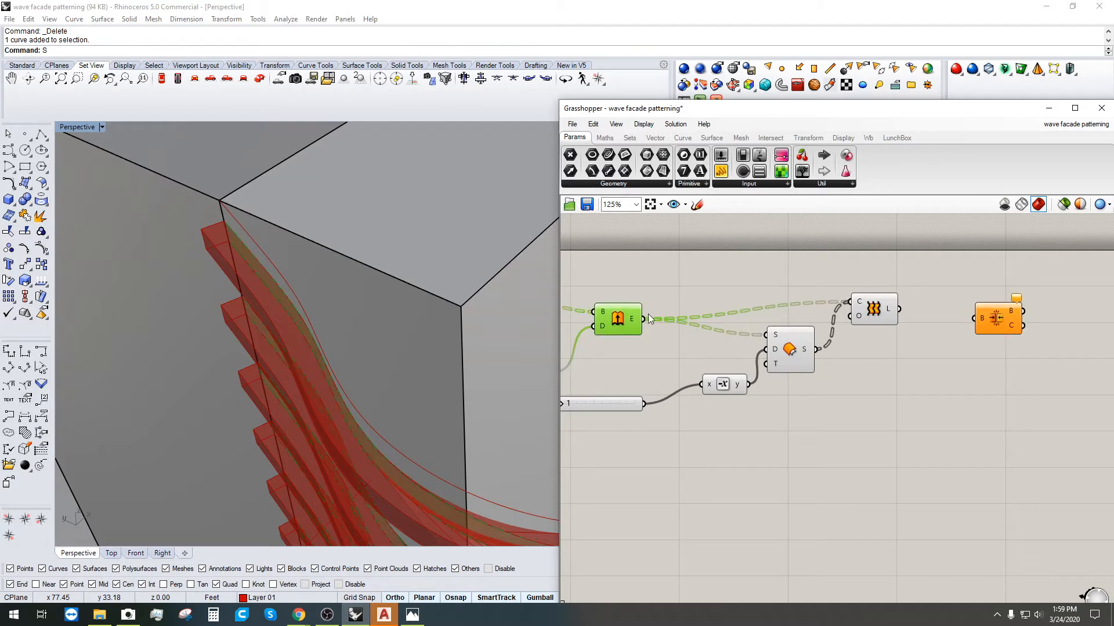
drag(652, 319, 974, 317)
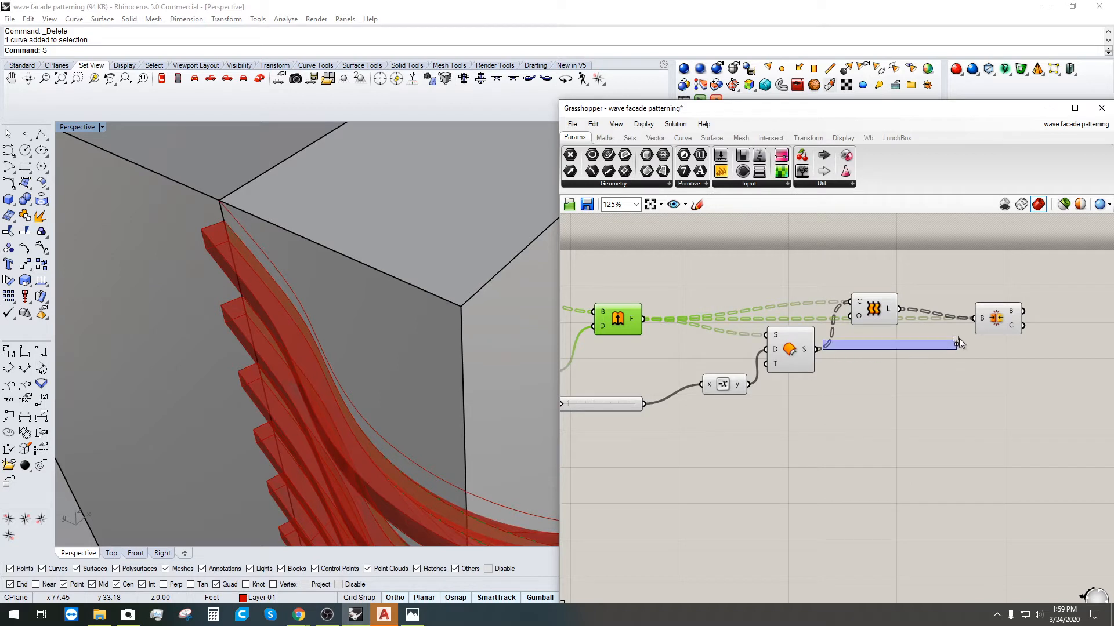
shift+drag(956, 340, 931, 327)
shift+drag(816, 351, 996, 366)
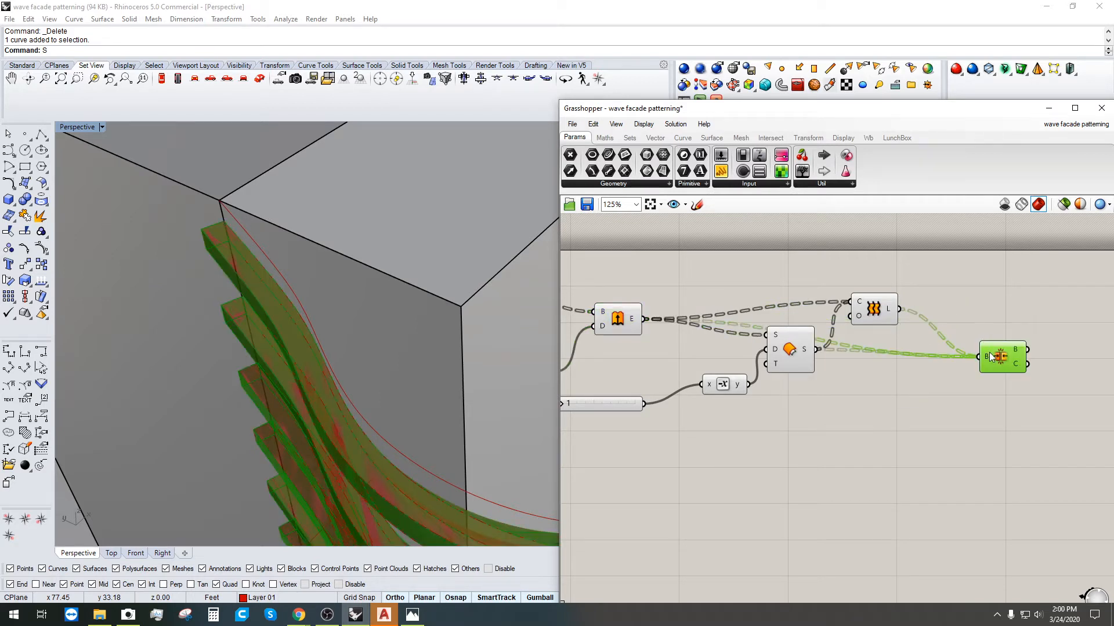
right_click(990, 356)
click(1018, 450)
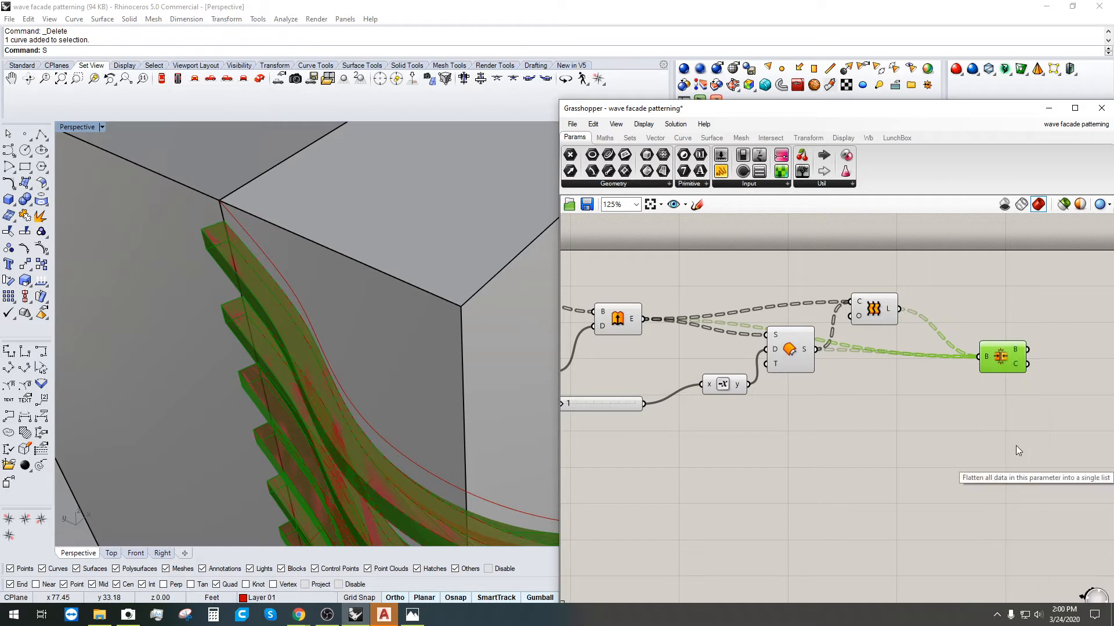
drag(988, 361, 1004, 332)
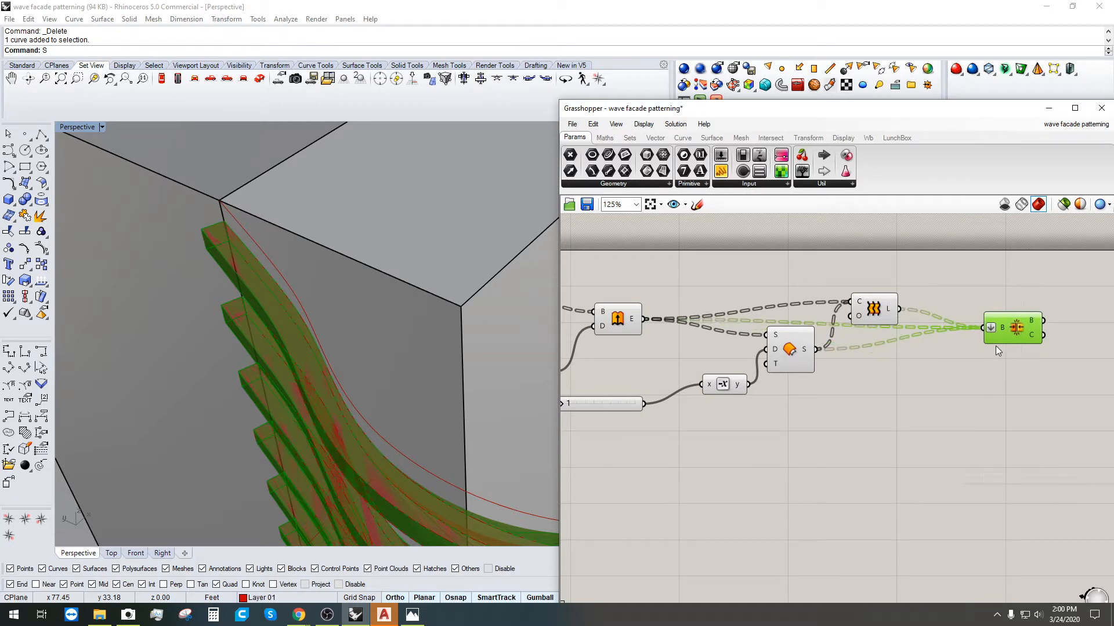
click(888, 389)
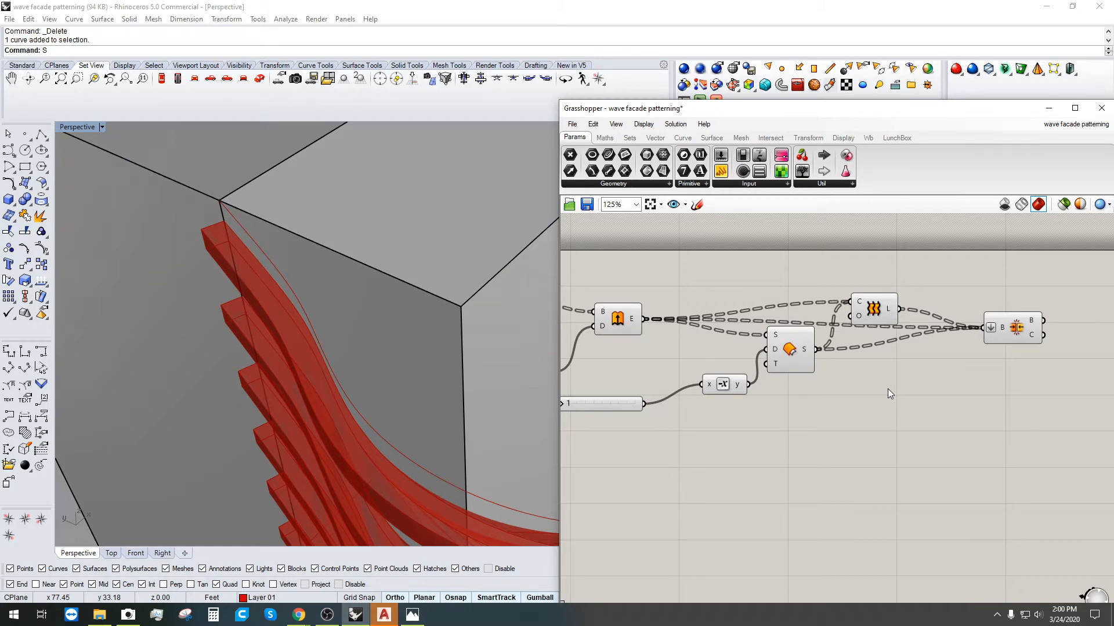
Step: Turn off preview for the fin-building components
scroll(794, 390, down, 4)
drag(837, 439, 619, 310)
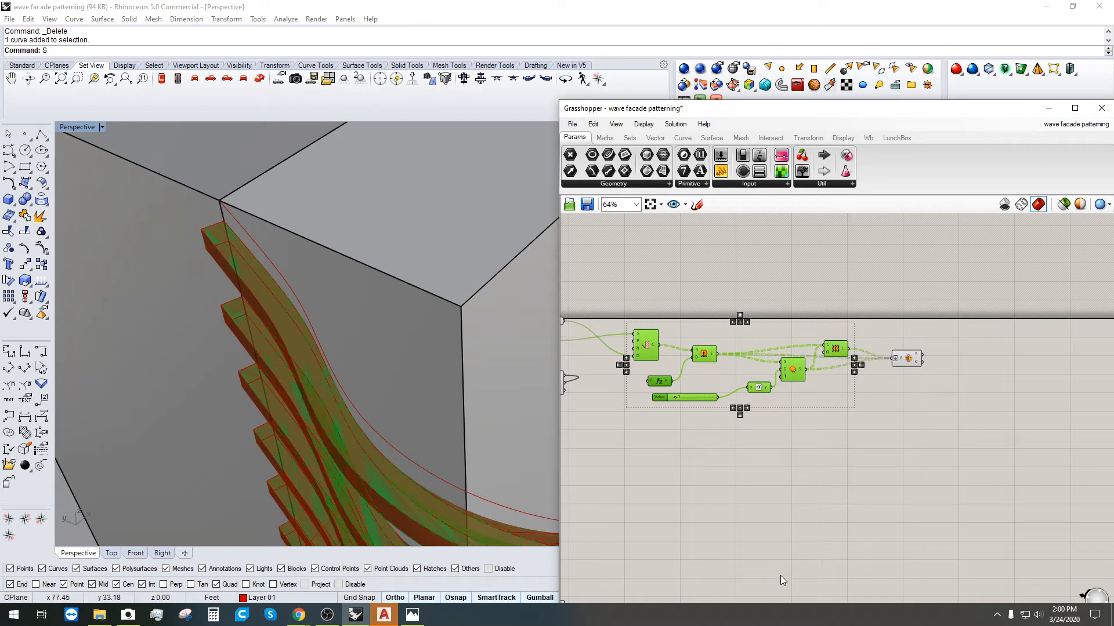
middle_click(821, 552)
click(859, 518)
scroll(787, 400, up, 3)
click(782, 399)
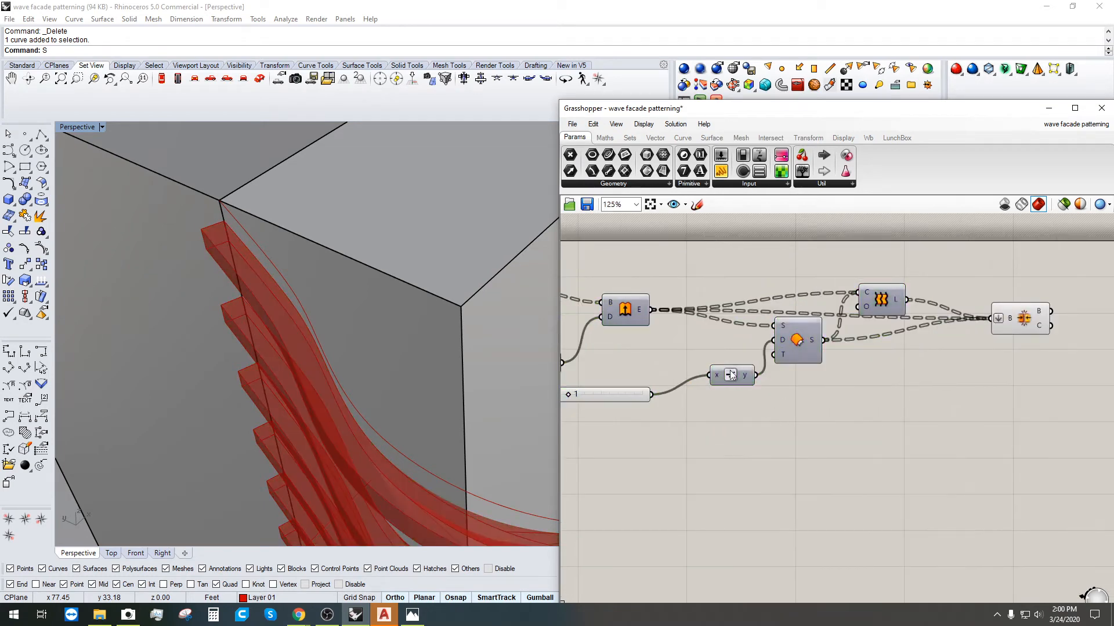
Step: Move Negative, Unit Z, Extrude and Offset components left to tidy the layout
drag(729, 370, 717, 346)
right_drag(730, 417, 876, 426)
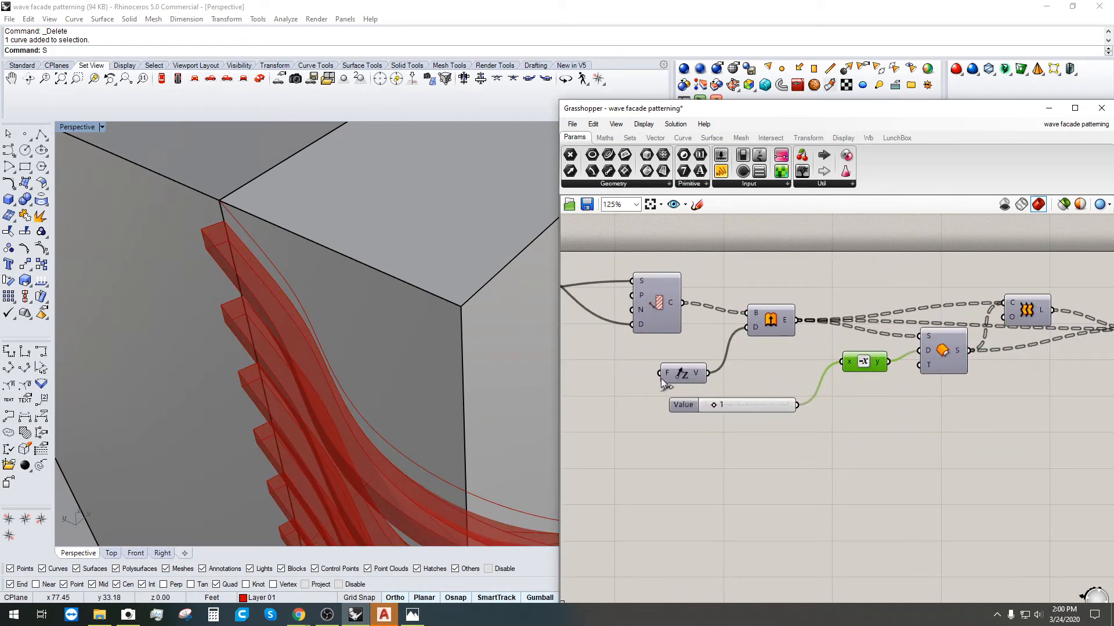
drag(671, 370, 648, 346)
drag(769, 329, 729, 321)
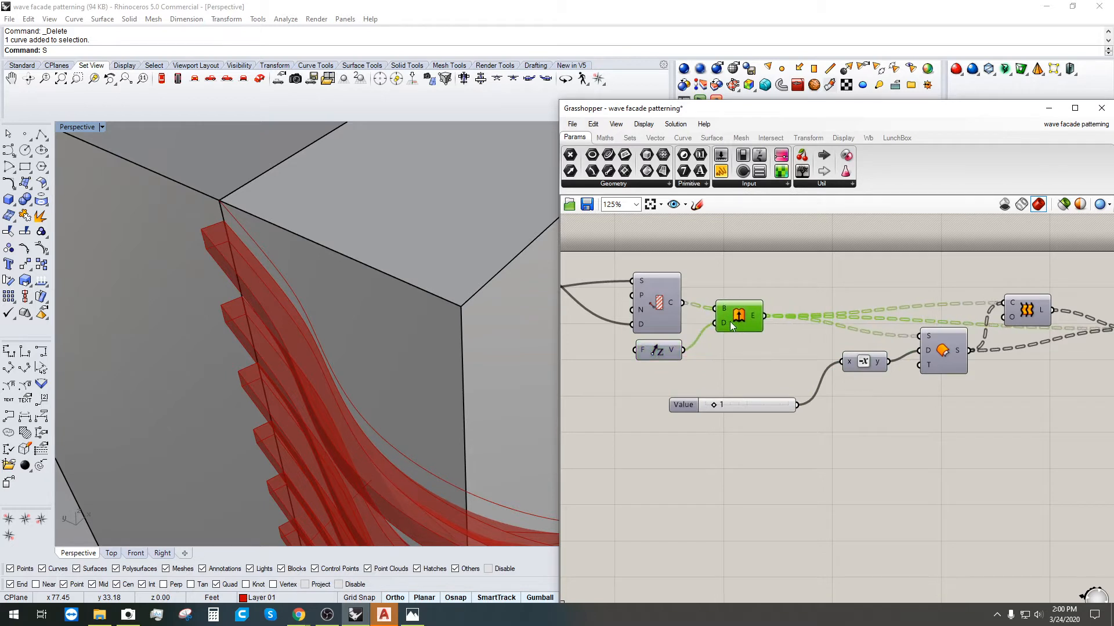
right_drag(900, 359, 829, 381)
drag(867, 419, 789, 366)
drag(874, 391, 844, 394)
click(719, 444)
Step: Move the Value slider up-left and Brep Join closer to the other components
click(606, 422)
drag(606, 422, 582, 388)
click(720, 478)
scroll(719, 464, down, 4)
right_drag(888, 402, 816, 400)
scroll(816, 399, up, 3)
drag(867, 378, 802, 386)
click(811, 483)
scroll(763, 462, down, 3)
right_drag(764, 462, 812, 365)
scroll(951, 419, up, 1)
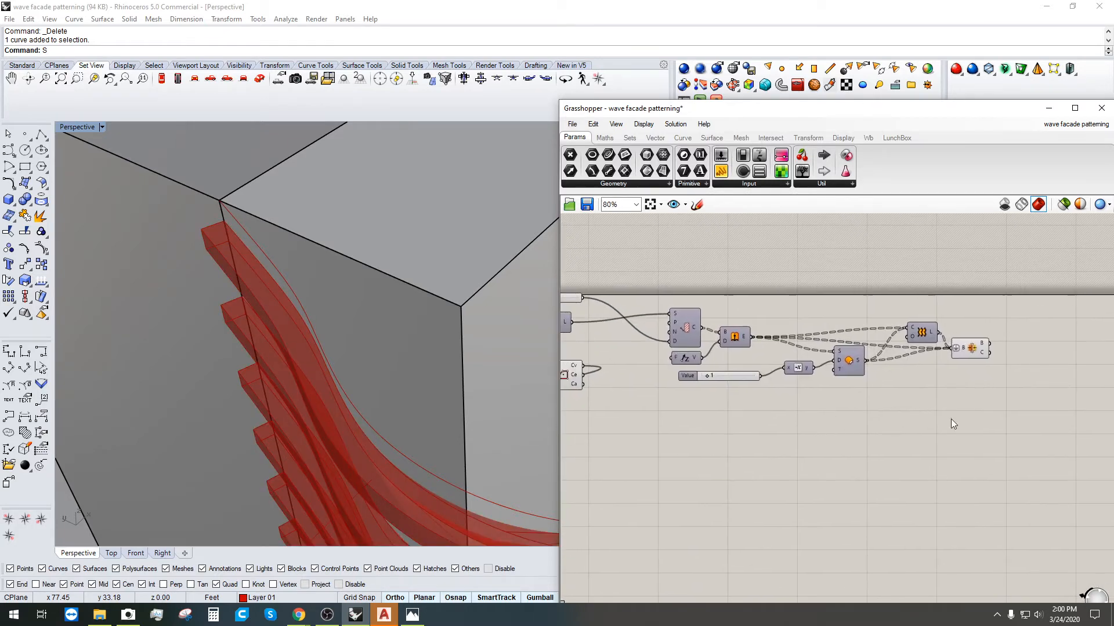
Step: Shift a group of four, then five components down and left
drag(1011, 430, 783, 305)
drag(806, 379, 790, 387)
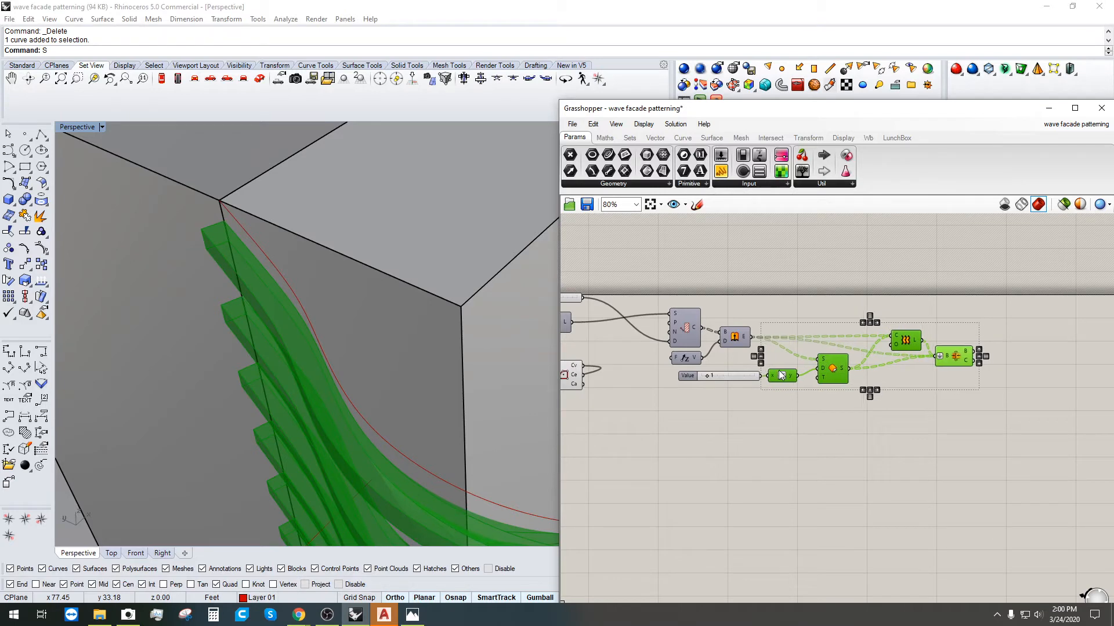
drag(990, 423, 754, 308)
scroll(792, 394, up, 3)
drag(772, 400, 744, 409)
click(825, 488)
Step: Shift the eight downstream components about 32 px left
scroll(826, 489, down, 3)
right_drag(859, 493, 988, 443)
scroll(760, 491, down, 1)
right_drag(734, 492, 812, 385)
scroll(886, 407, down, 4)
scroll(812, 384, up, 3)
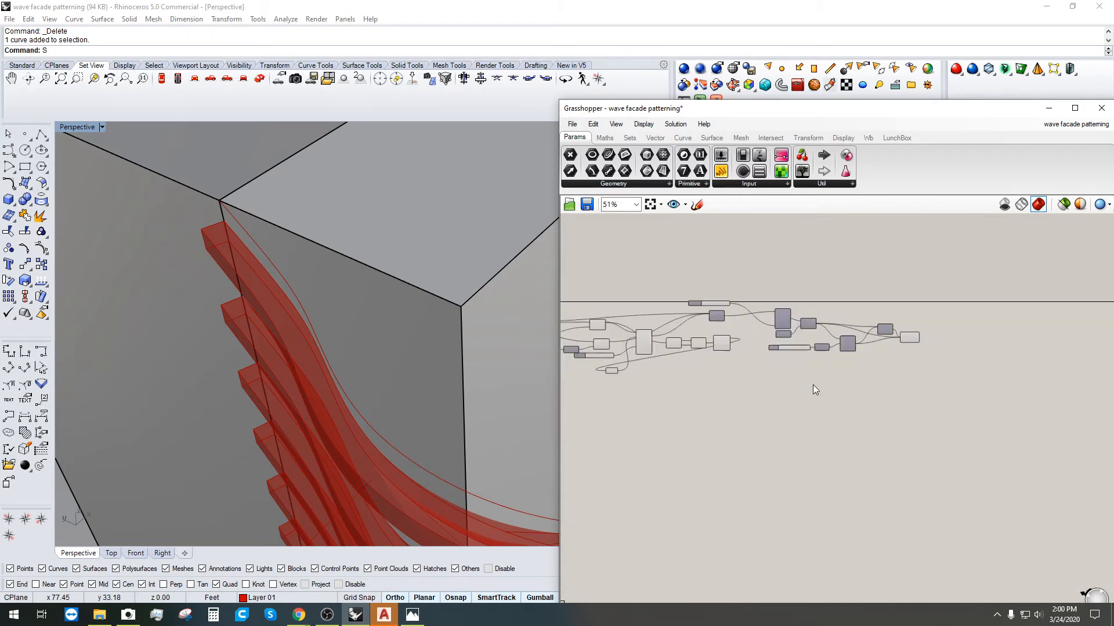
right_drag(759, 320, 834, 370)
scroll(835, 370, up, 2)
drag(1055, 453, 664, 324)
drag(1054, 449, 784, 328)
drag(809, 346, 790, 350)
click(839, 464)
Step: Orbit the Perspective view to a lower side angle to check the fins
scroll(406, 428, down, 3)
right_drag(405, 427, 514, 367)
scroll(514, 452, down, 4)
scroll(753, 415, up, 1)
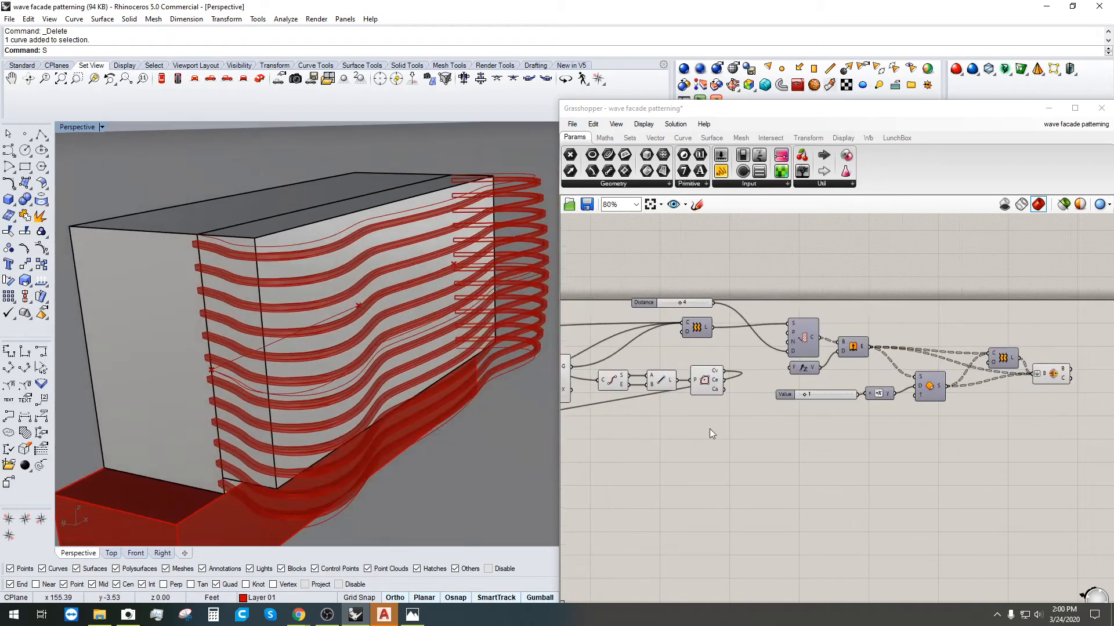
right_drag(700, 430, 767, 462)
scroll(733, 362, up, 4)
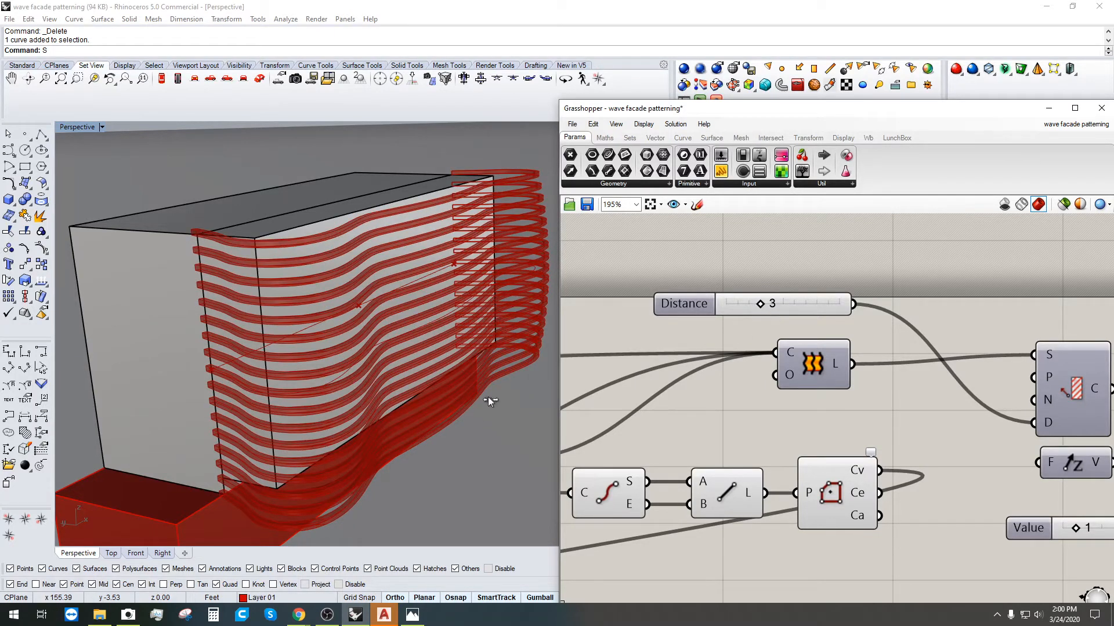
scroll(854, 324, down, 4)
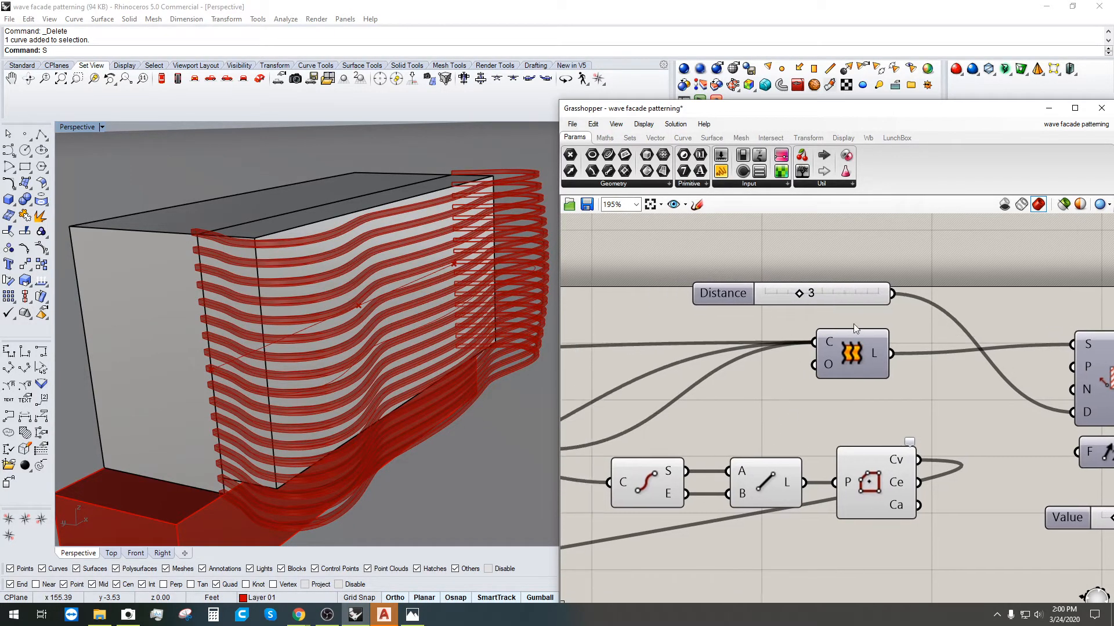
scroll(776, 385, up, 6)
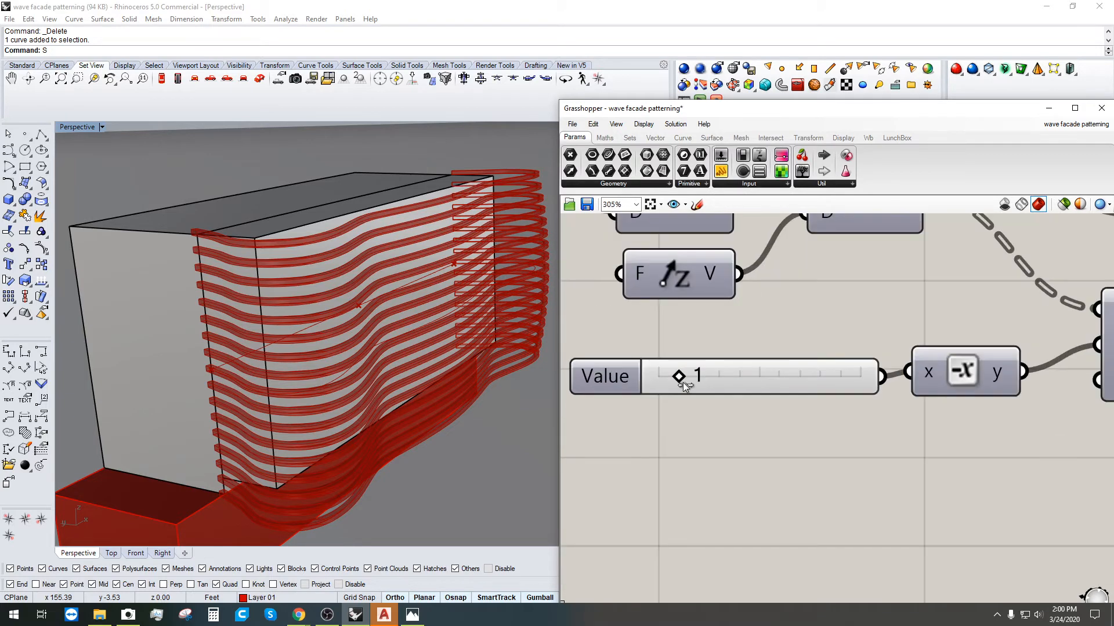
Step: Switch the offset Value slider to floating-point (R) rounding and set it to 0.500
click(604, 380)
double_click(622, 372)
click(610, 342)
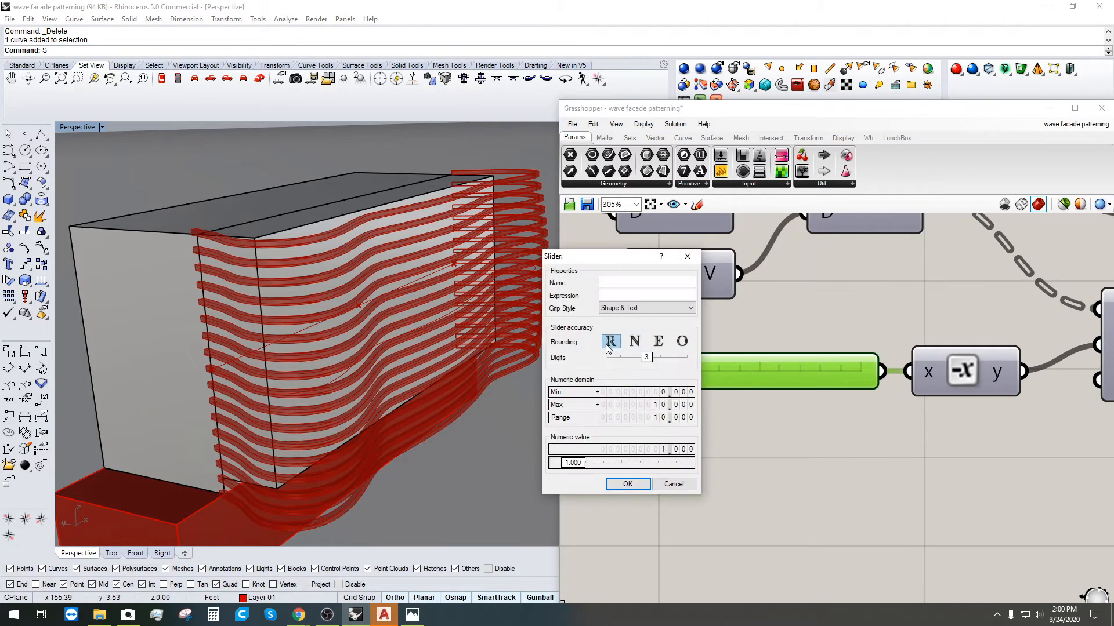
click(627, 485)
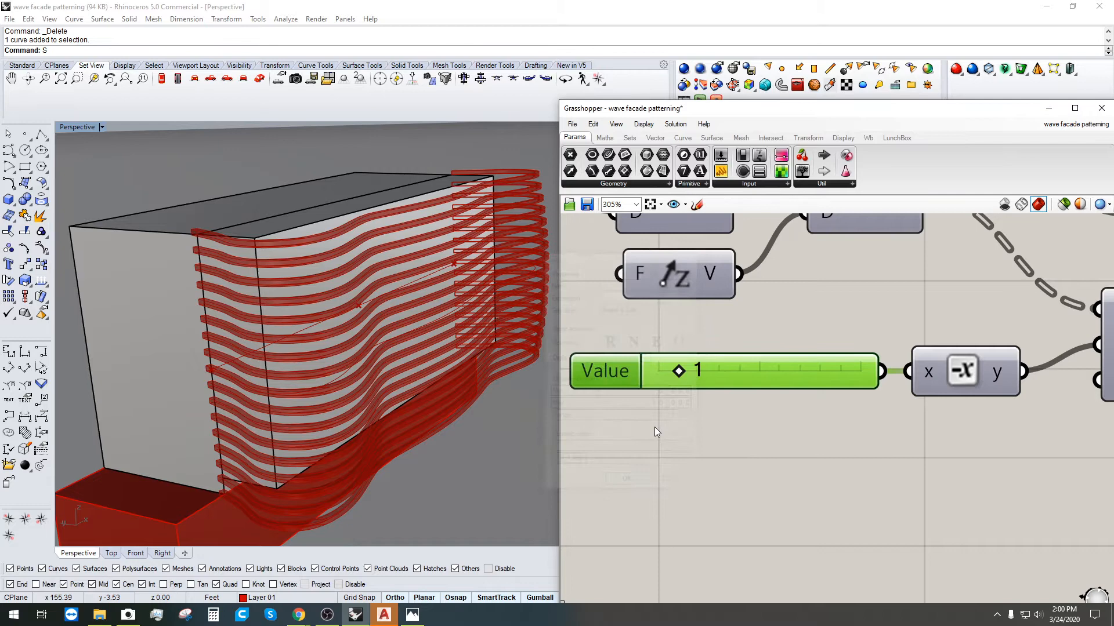
double_click(704, 370)
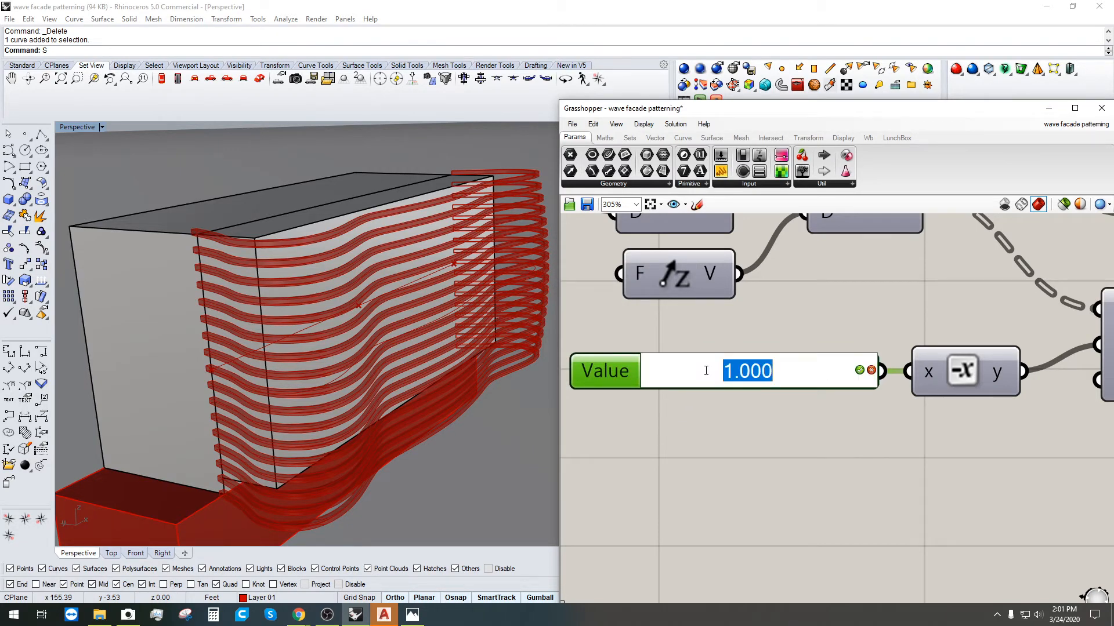
text(.5)
key(Return)
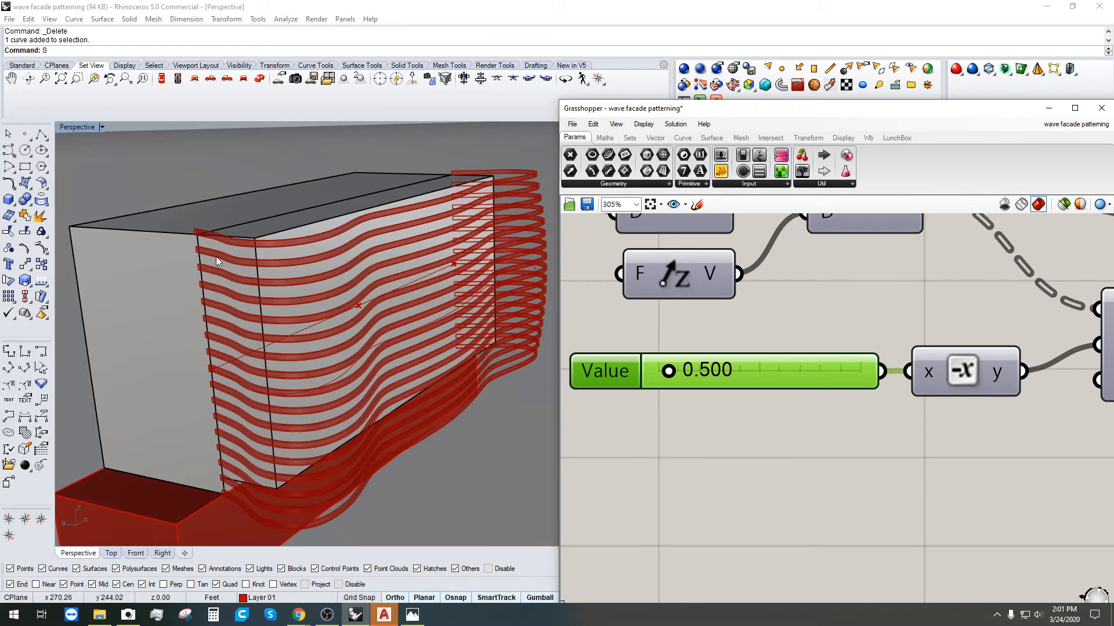
Step: Set the non-uniform scale's Scale Y slider to 2.000 and inspect the stretched fins
scroll(834, 408, down, 6)
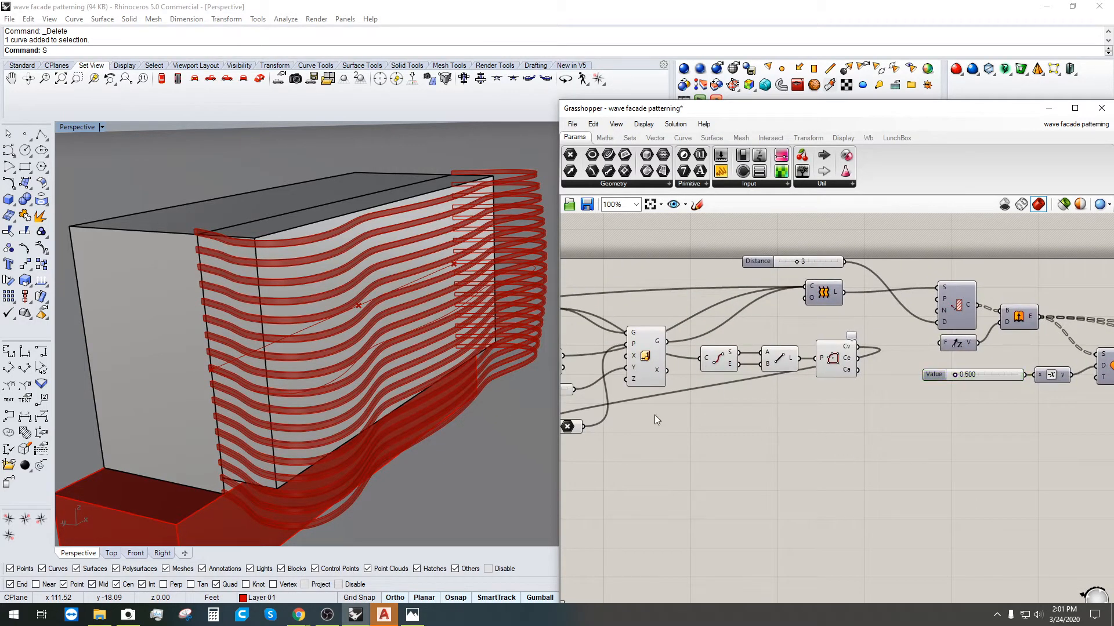
right_drag(654, 415, 784, 401)
click(788, 352)
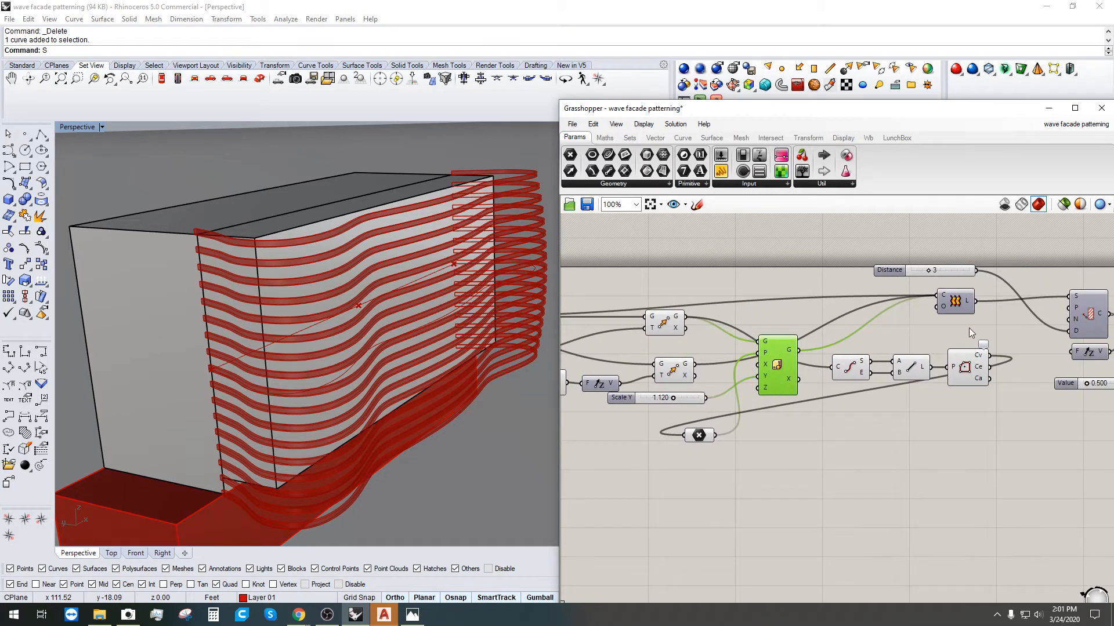
right_drag(949, 329, 967, 342)
scroll(754, 376, down, 1)
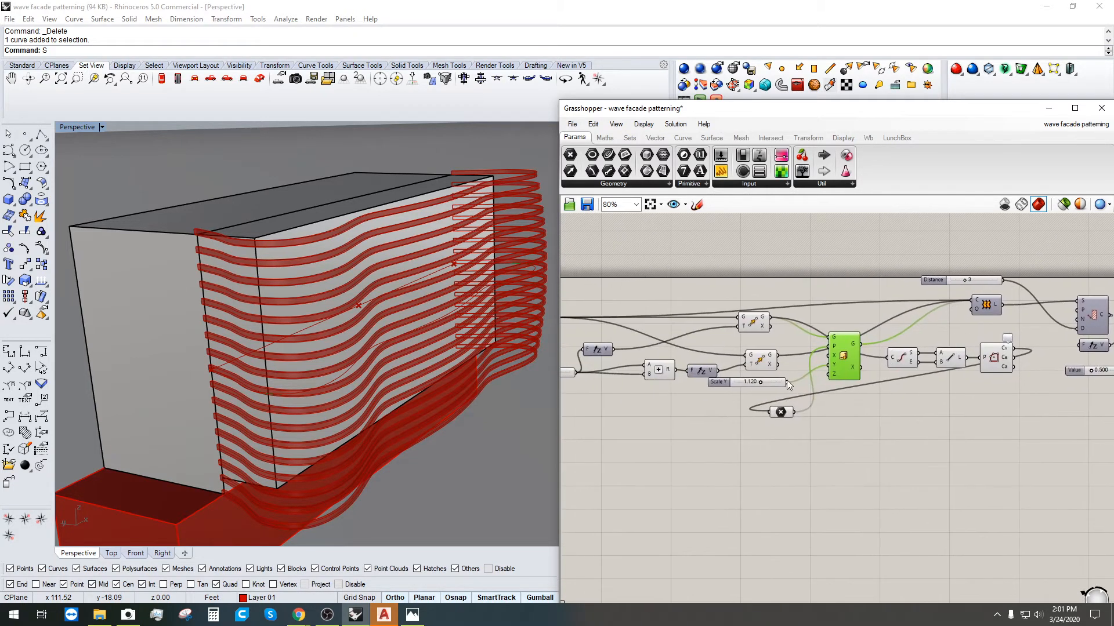
scroll(786, 380, up, 5)
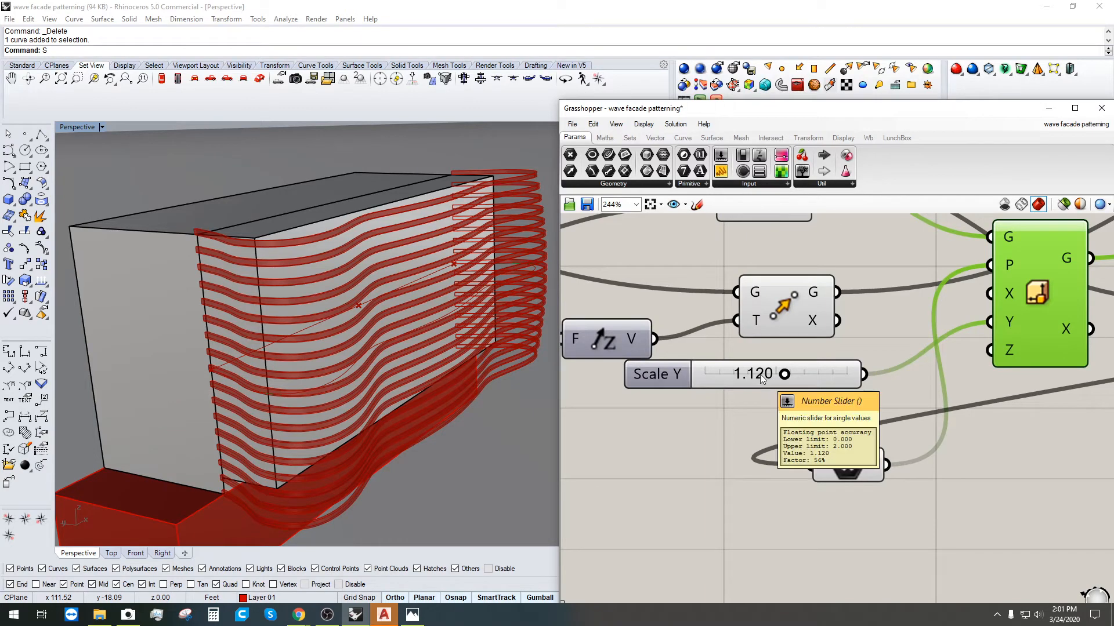
double_click(760, 375)
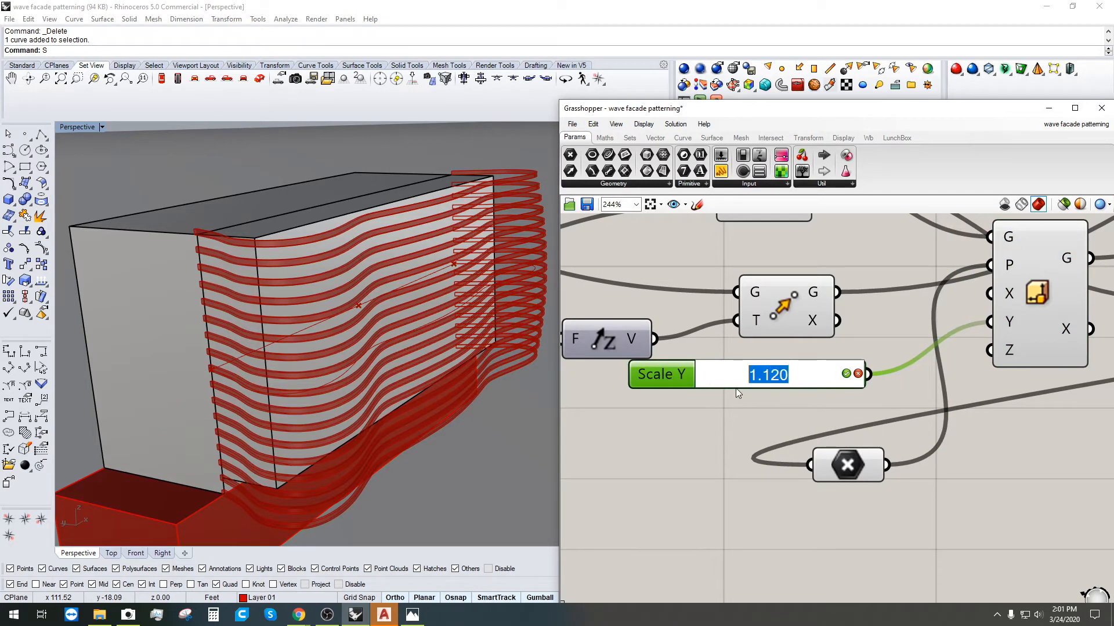
text(2)
key(Return)
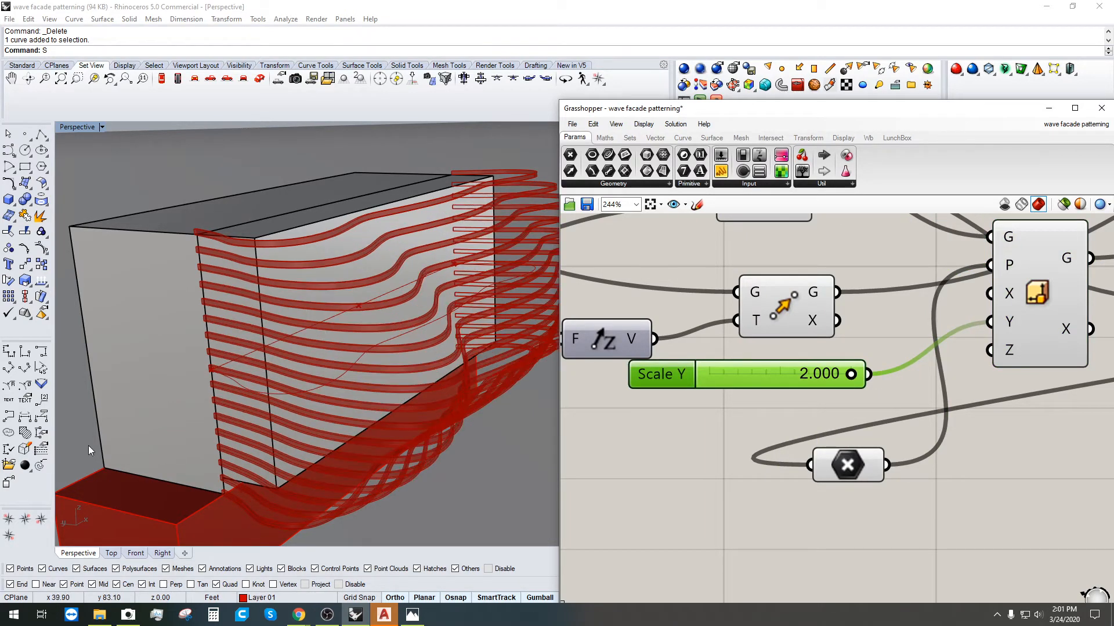
mouse_move(323, 423)
right_down()
mouse_move(405, 368)
mouse_move(348, 440)
mouse_move(336, 433)
right_up()
Step: Try Scale Y values of 1.500 and then 0.500, checking the fins after each
double_click(816, 371)
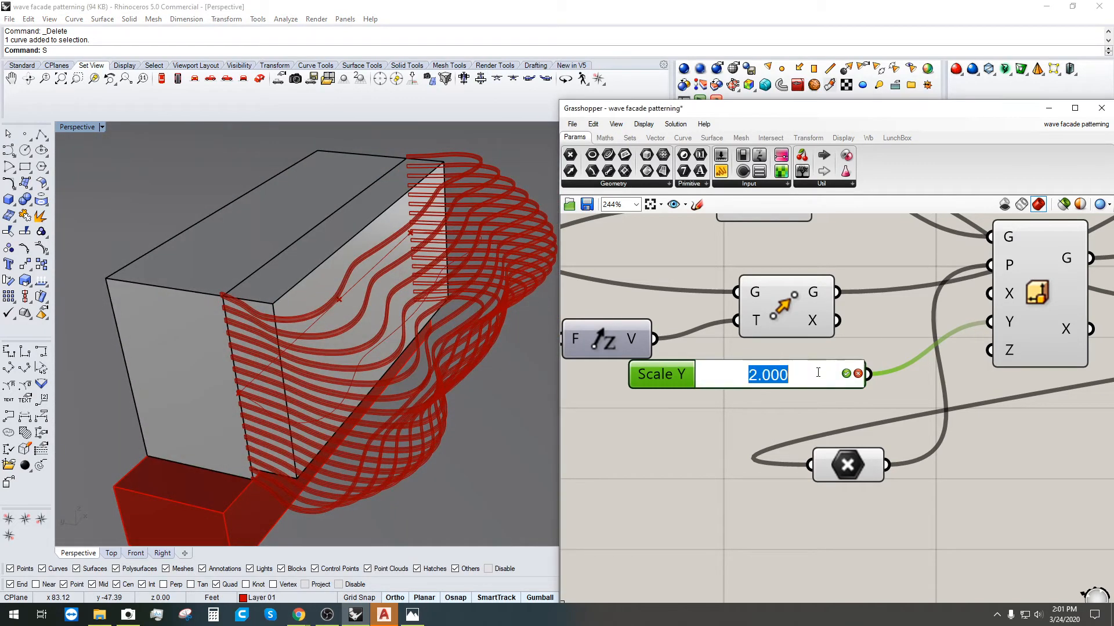
text(1.5)
key(Return)
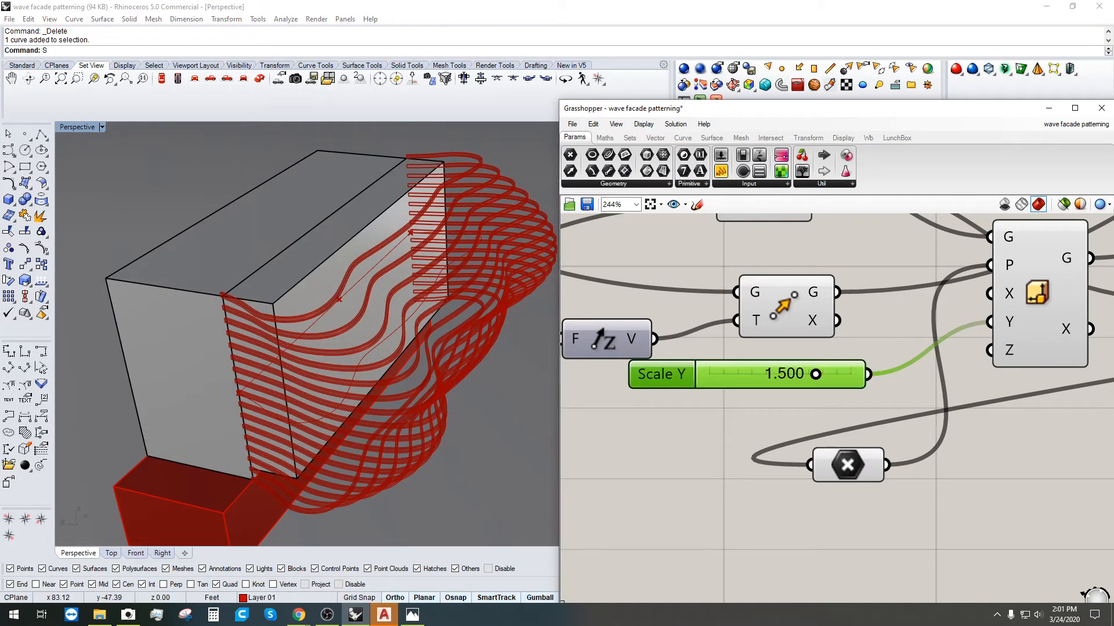
right_drag(351, 402, 403, 339)
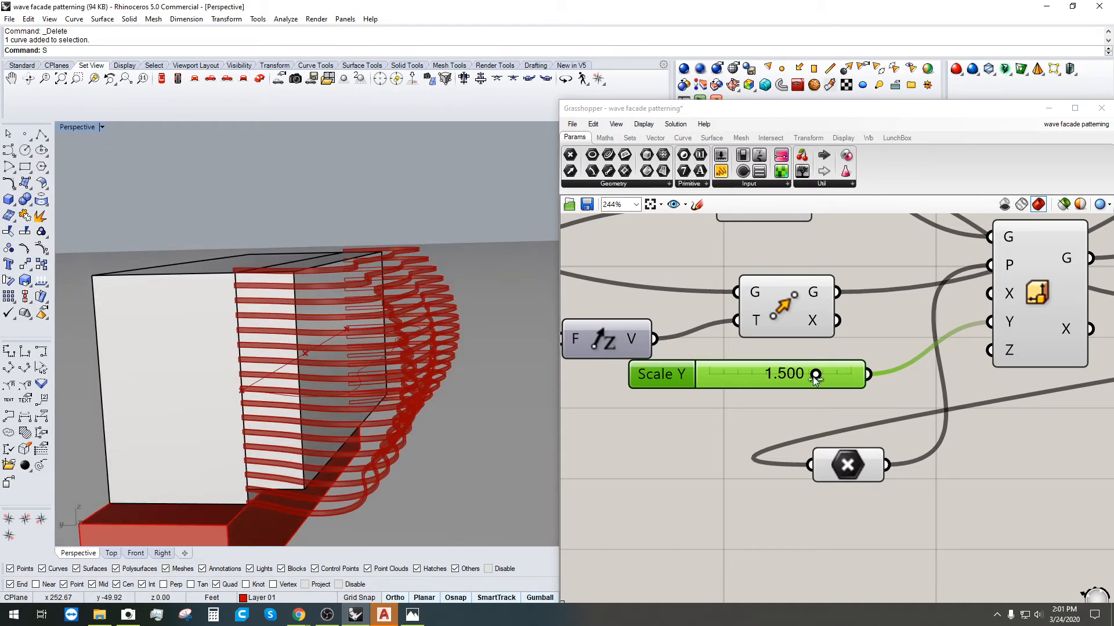
double_click(778, 375)
text(.5)
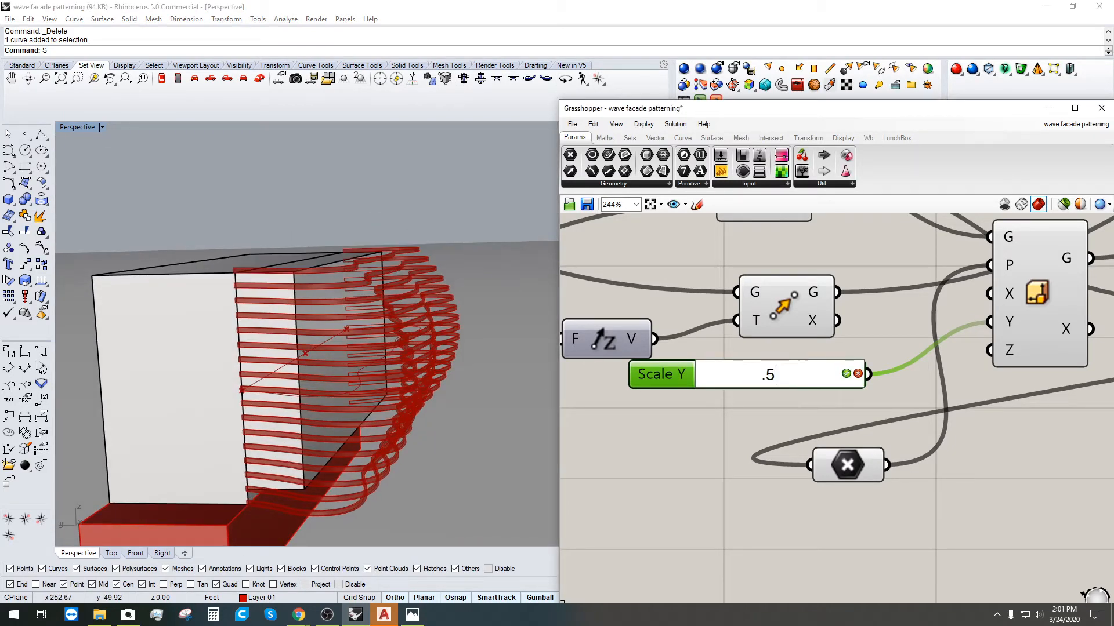
key(Return)
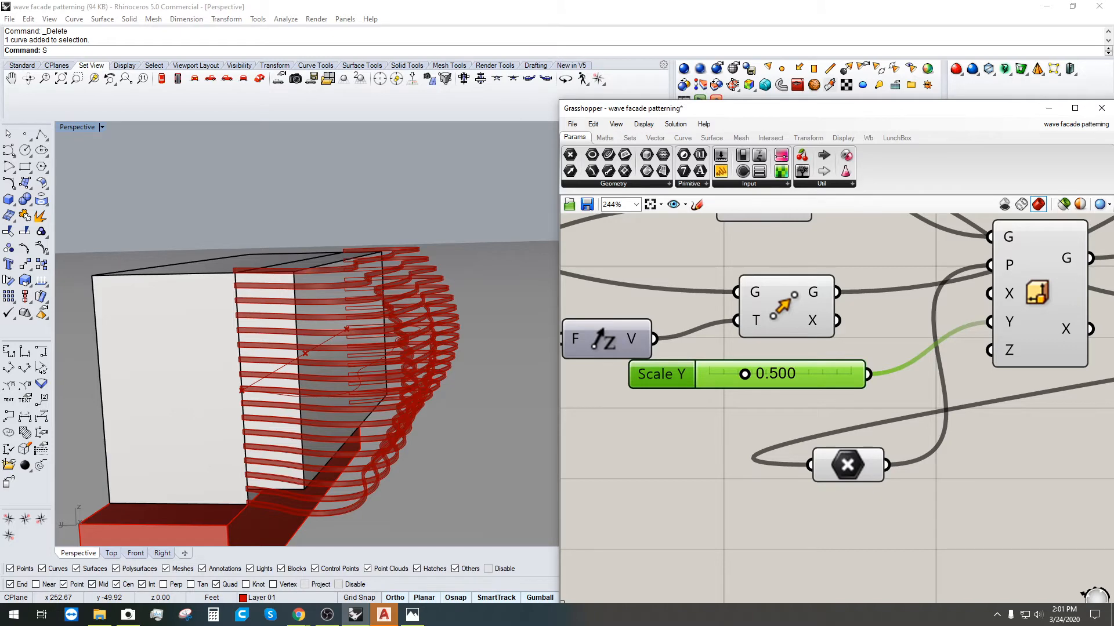
right_drag(389, 316, 392, 359)
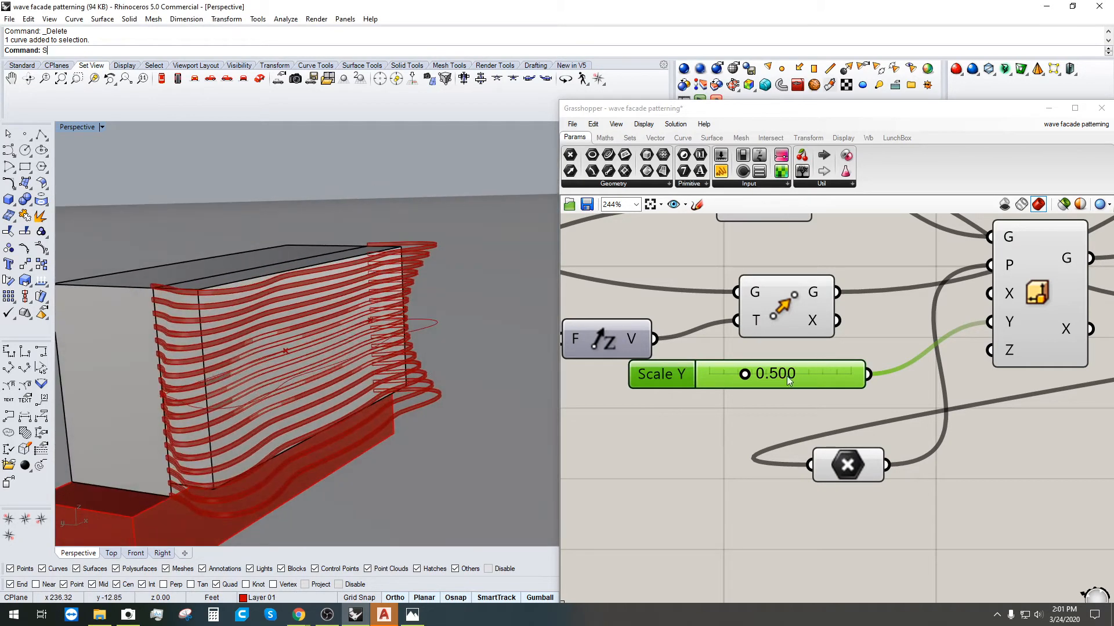
Step: Settle Scale Y at 1.100 and review the resulting fins
double_click(787, 376)
text(1)
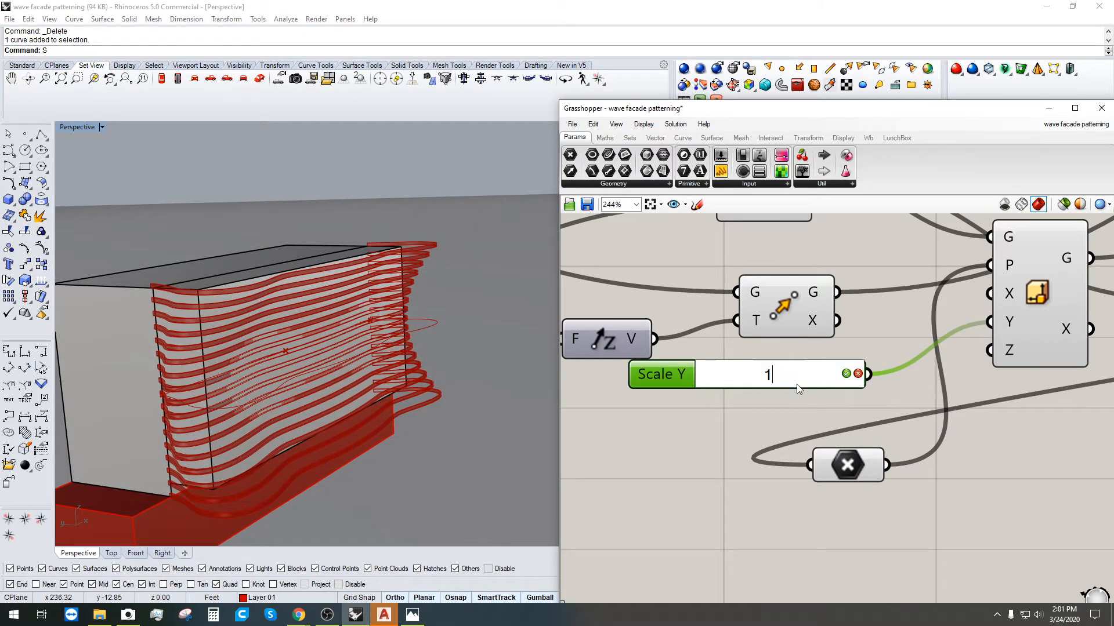
text(.1)
key(Return)
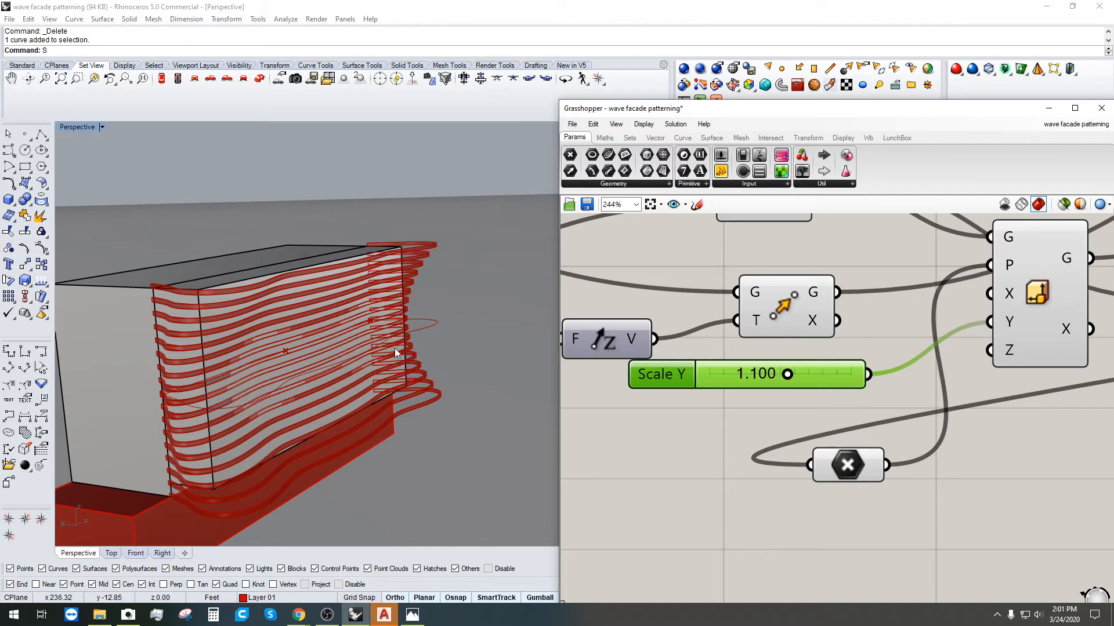
right_drag(452, 339, 476, 336)
click(803, 258)
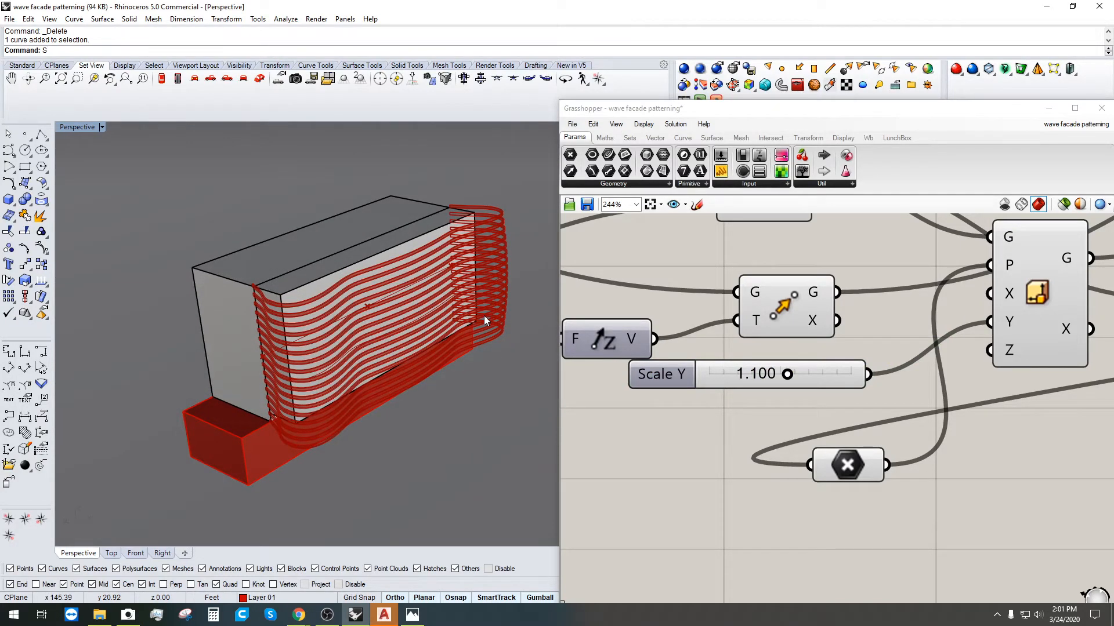
Step: Add a Custom Preview component next to the Brep Join at the end of the definition
scroll(796, 360, down, 5)
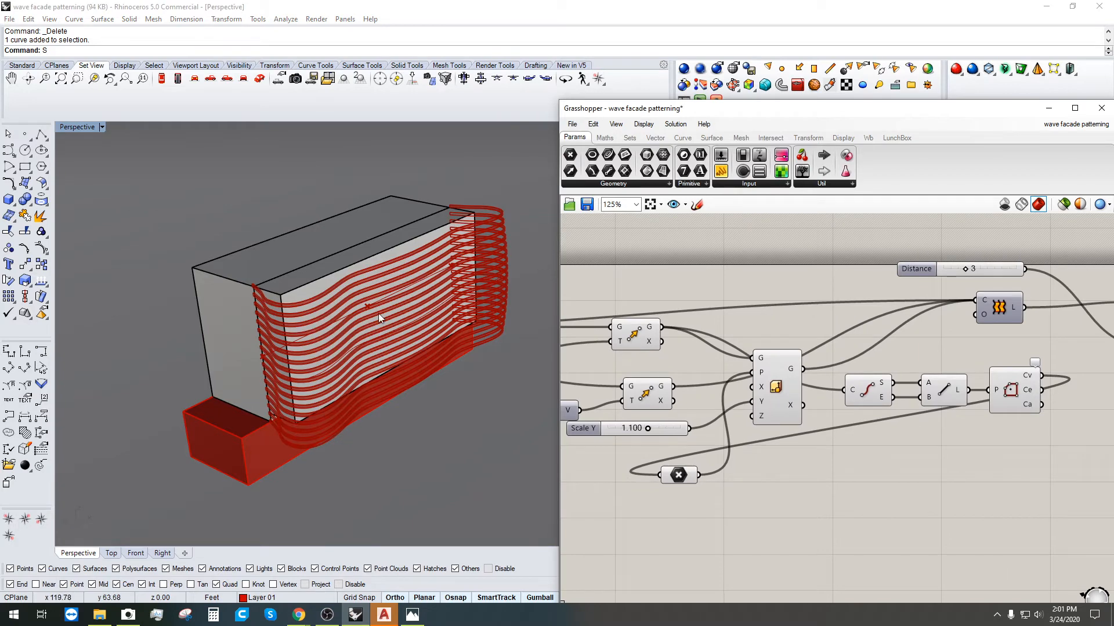
scroll(859, 368, down, 3)
right_drag(997, 371, 642, 396)
scroll(916, 412, up, 2)
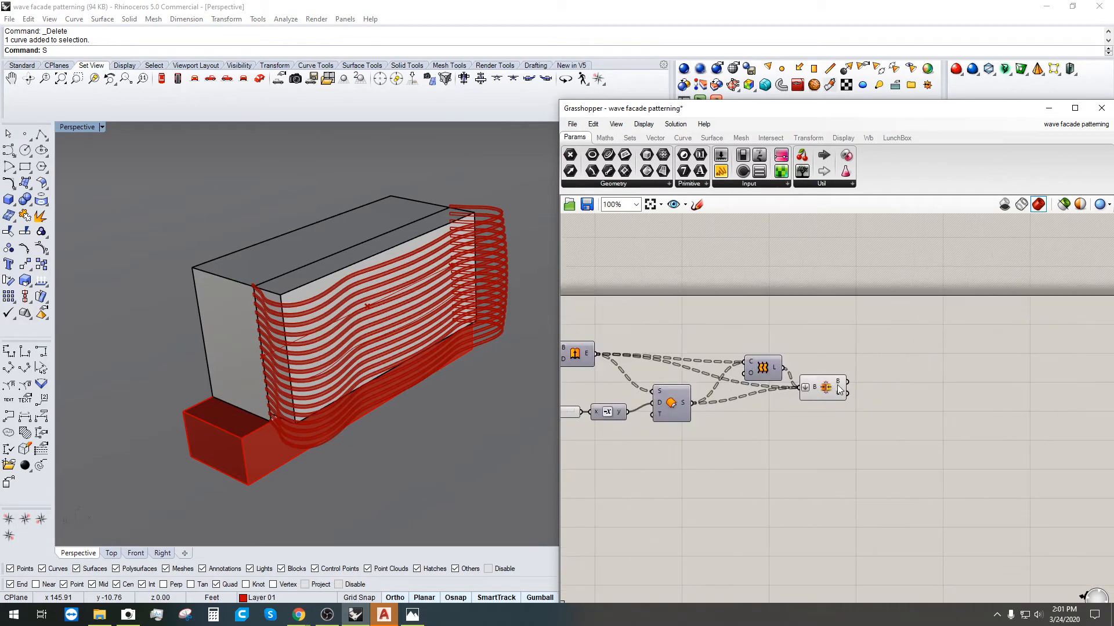
click(836, 394)
click(929, 428)
double_click(923, 409)
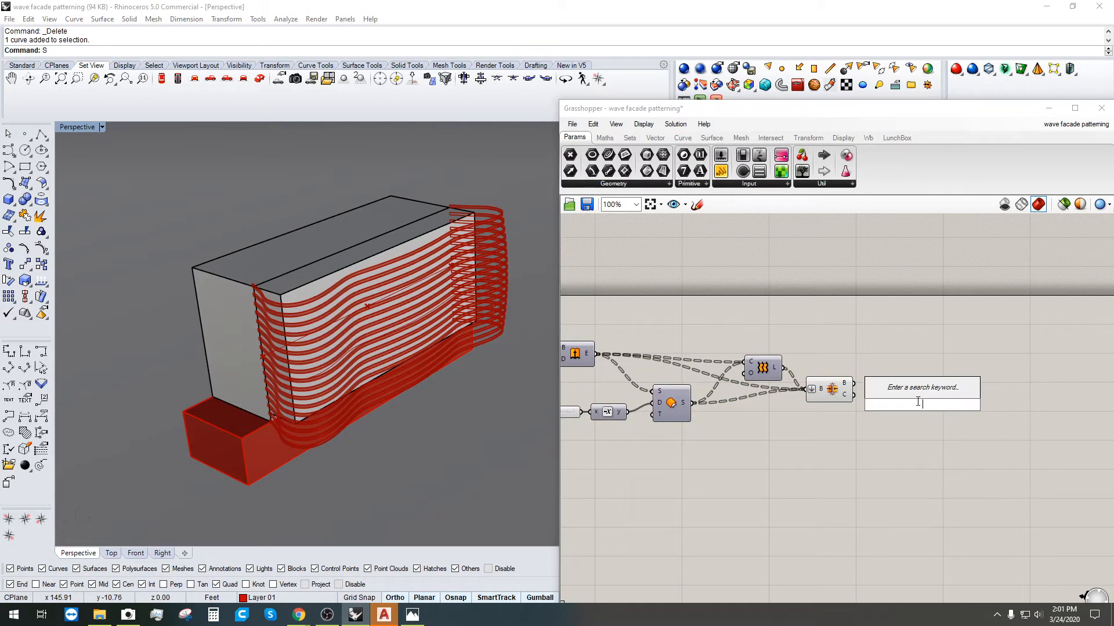
text(CUSA)
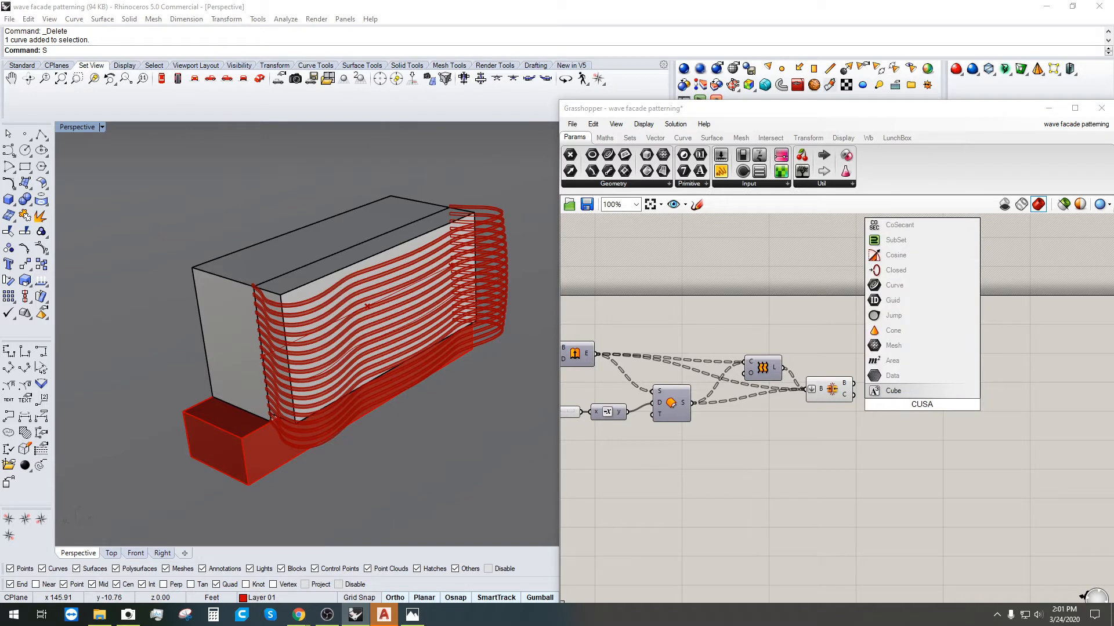
key(BackSpace)
text(T)
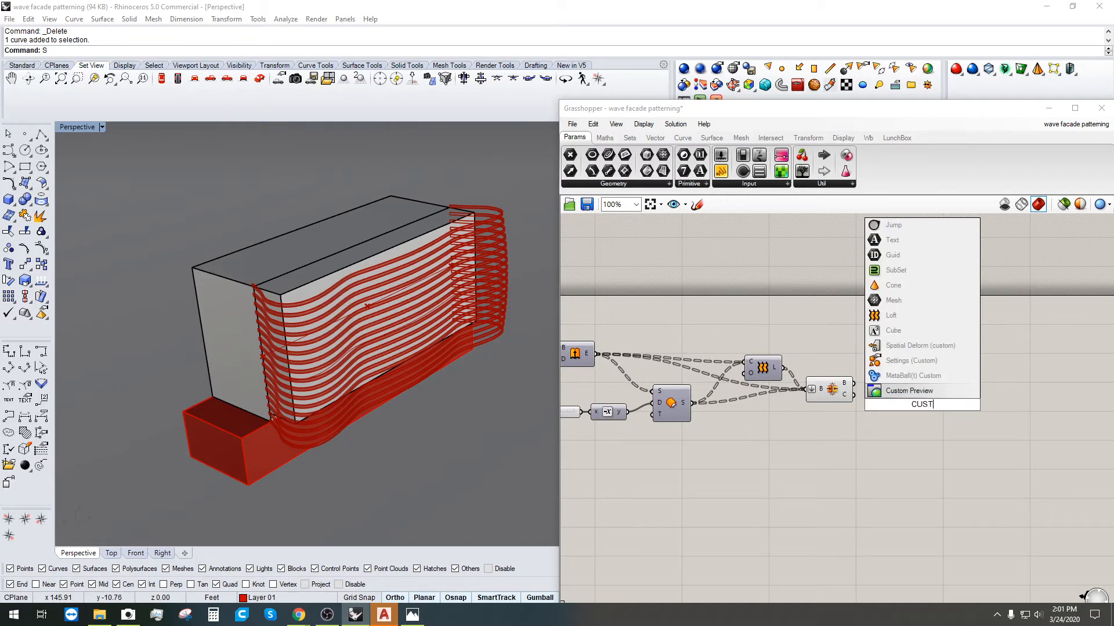
click(920, 392)
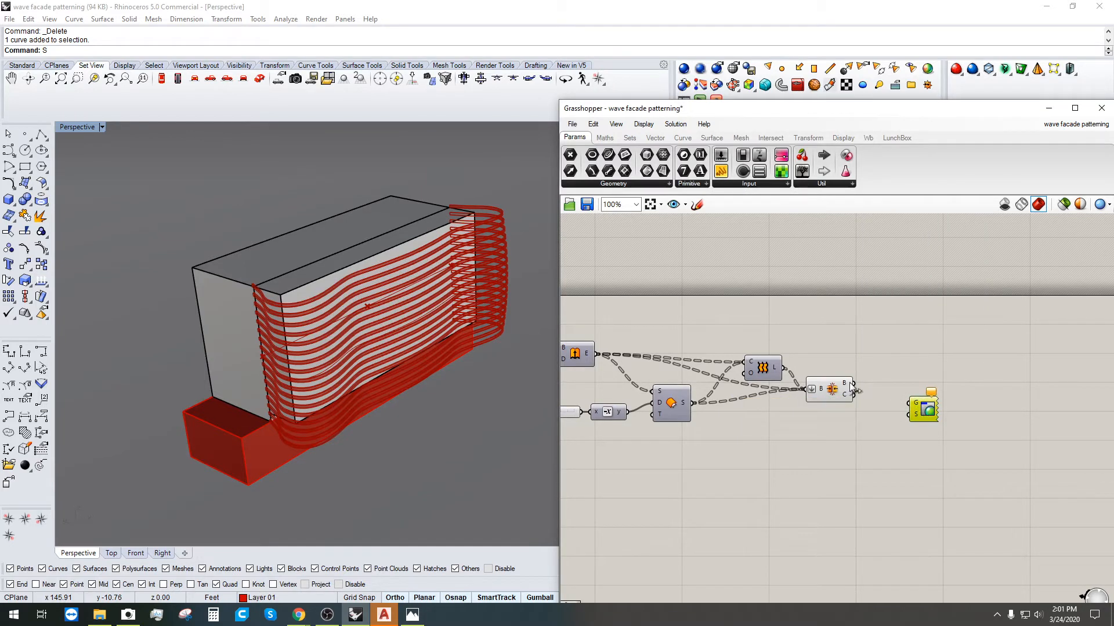
Step: Feed the joined fin Brep into Custom Preview's G input and view the pink fins
drag(852, 384, 895, 421)
click(882, 444)
mouse_move(395, 384)
right_down()
mouse_move(406, 371)
mouse_move(423, 377)
mouse_move(376, 382)
right_up()
scroll(447, 464, down, 8)
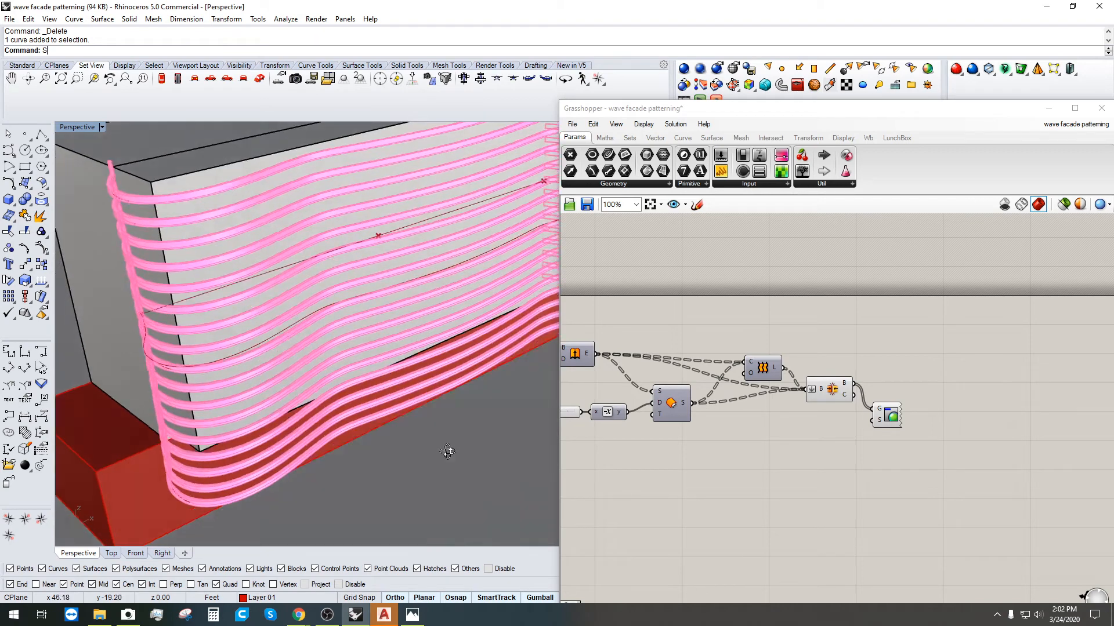
right_drag(447, 462, 447, 480)
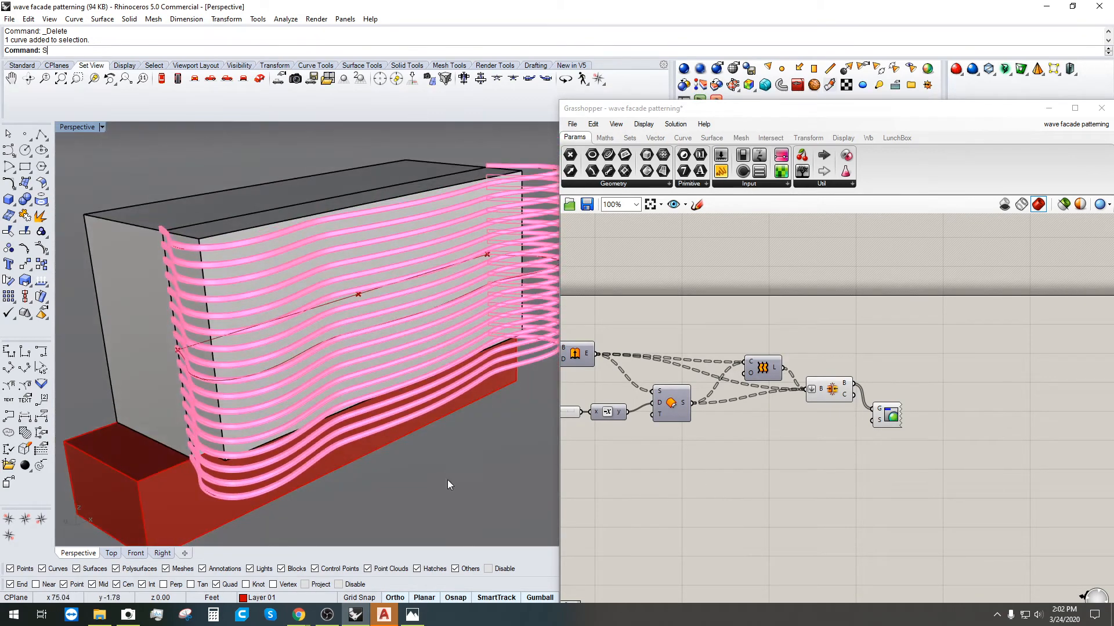
Step: Add a Colour Swatch wired into the Custom Preview's S (shader) input
click(836, 460)
double_click(792, 440)
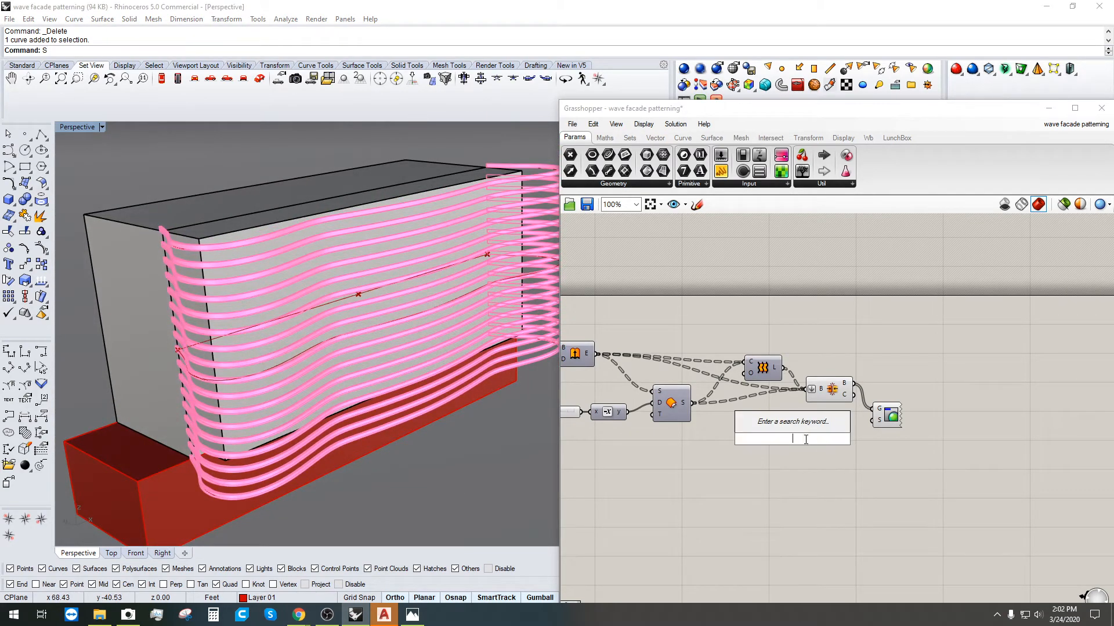
text(SHA)
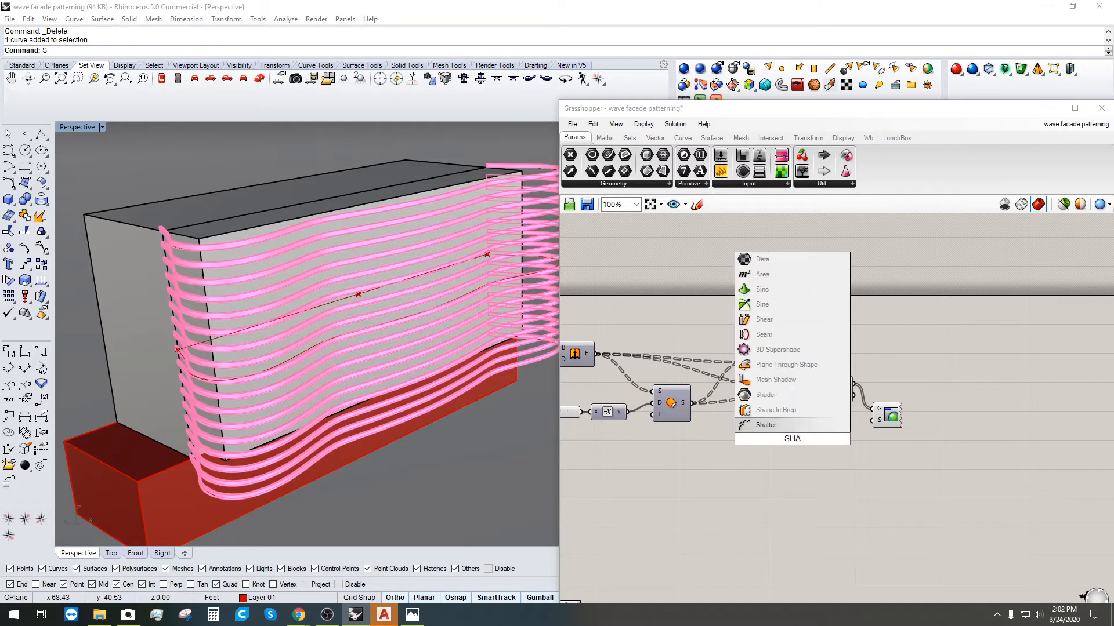
key(Up)
key(Up)
key(Return)
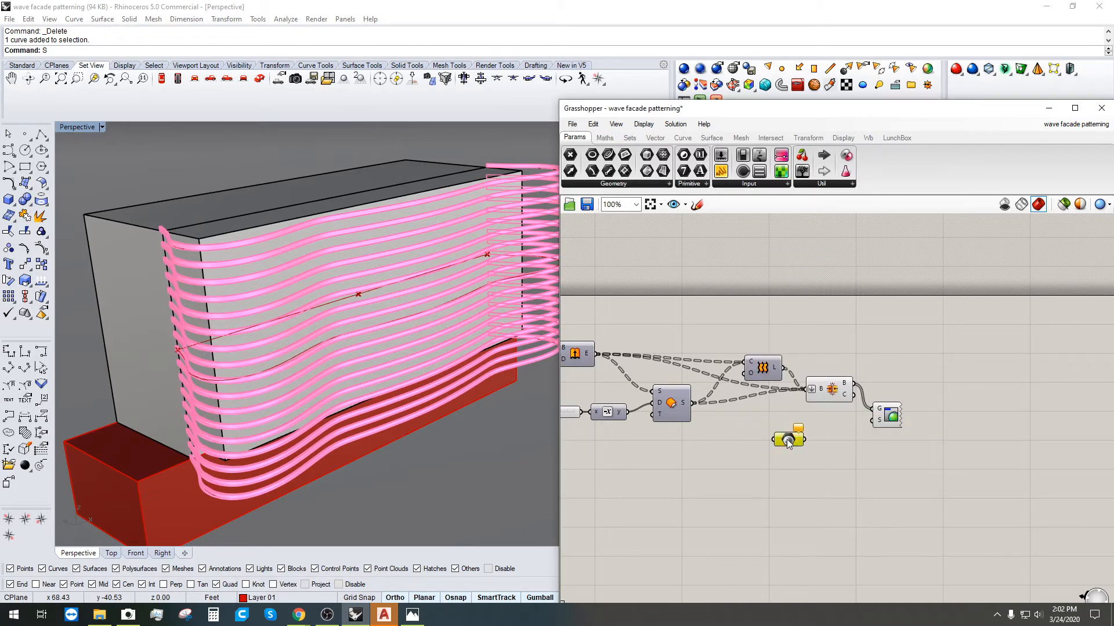
key(Delete)
double_click(779, 427)
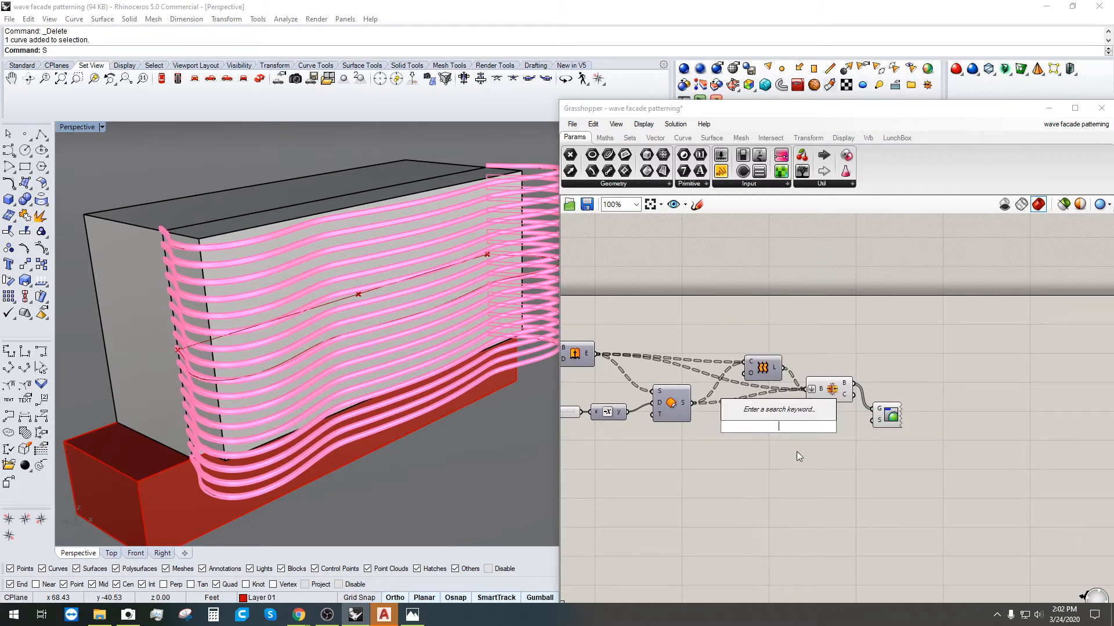
text(SWA)
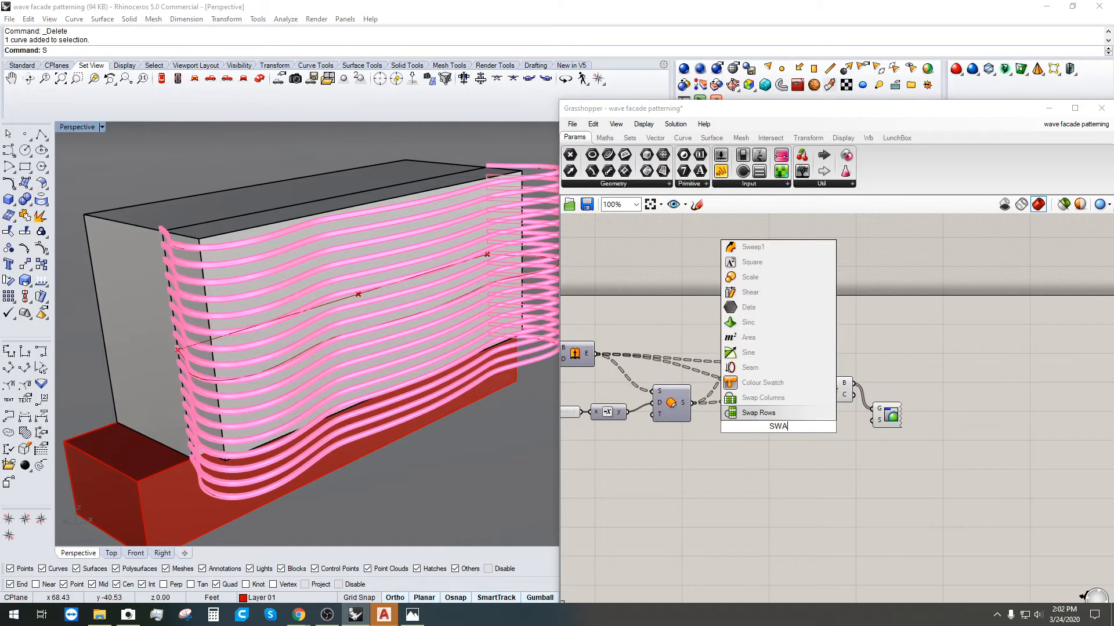
click(764, 382)
drag(805, 427, 873, 420)
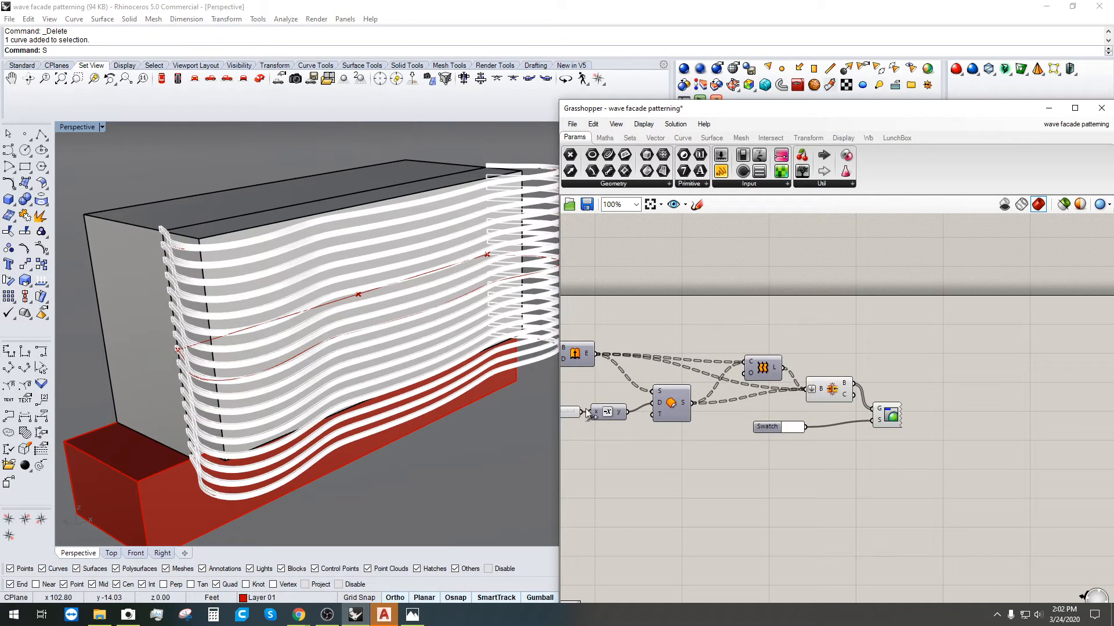
drag(771, 430, 811, 423)
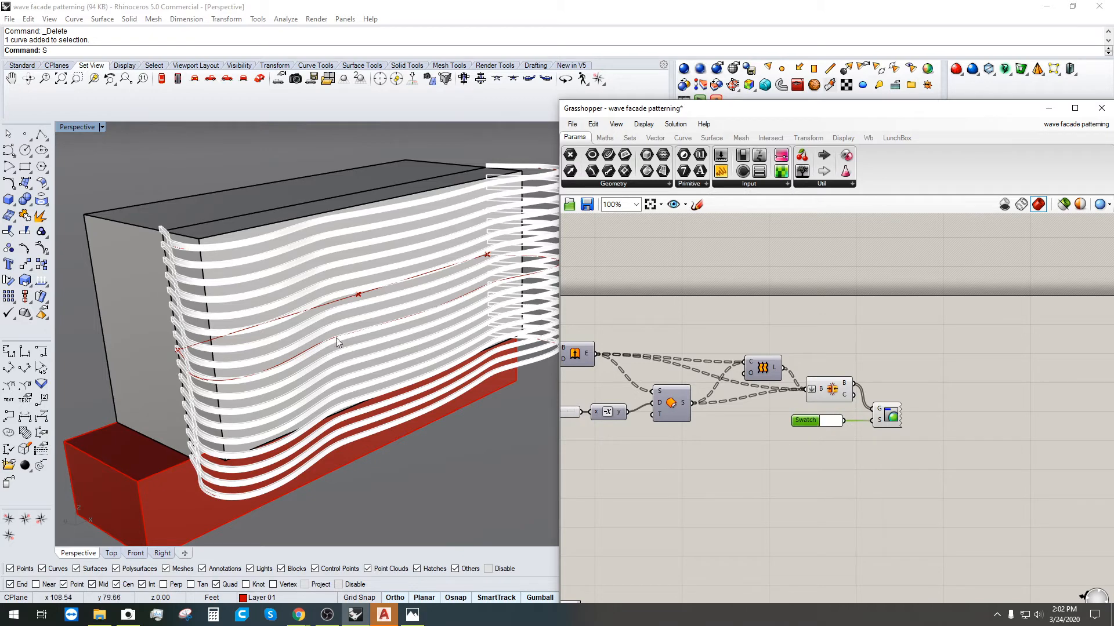
Step: Set the swatch to a light grey so the fins preview pale and translucent
mouse_move(336, 337)
right_down()
mouse_move(359, 354)
mouse_move(521, 367)
right_up()
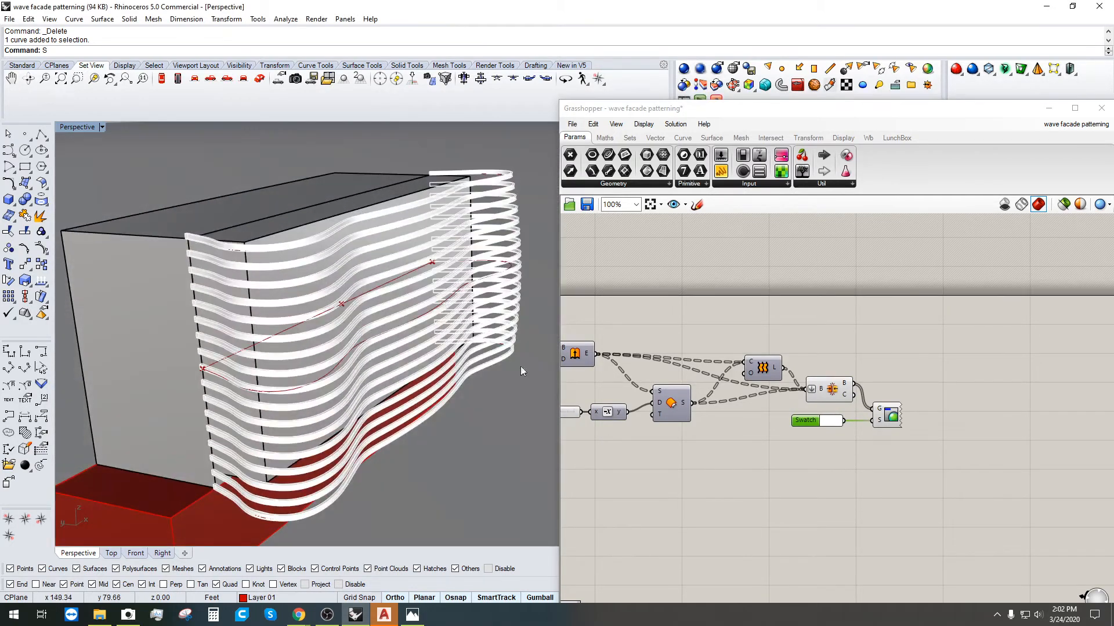
click(832, 429)
drag(890, 427, 922, 447)
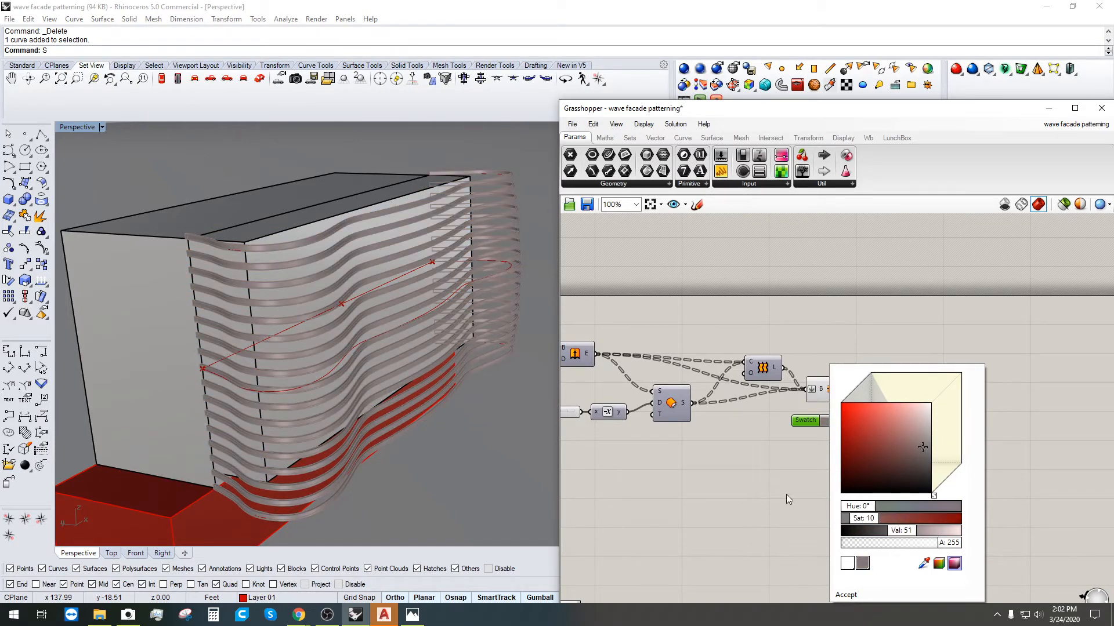
click(778, 448)
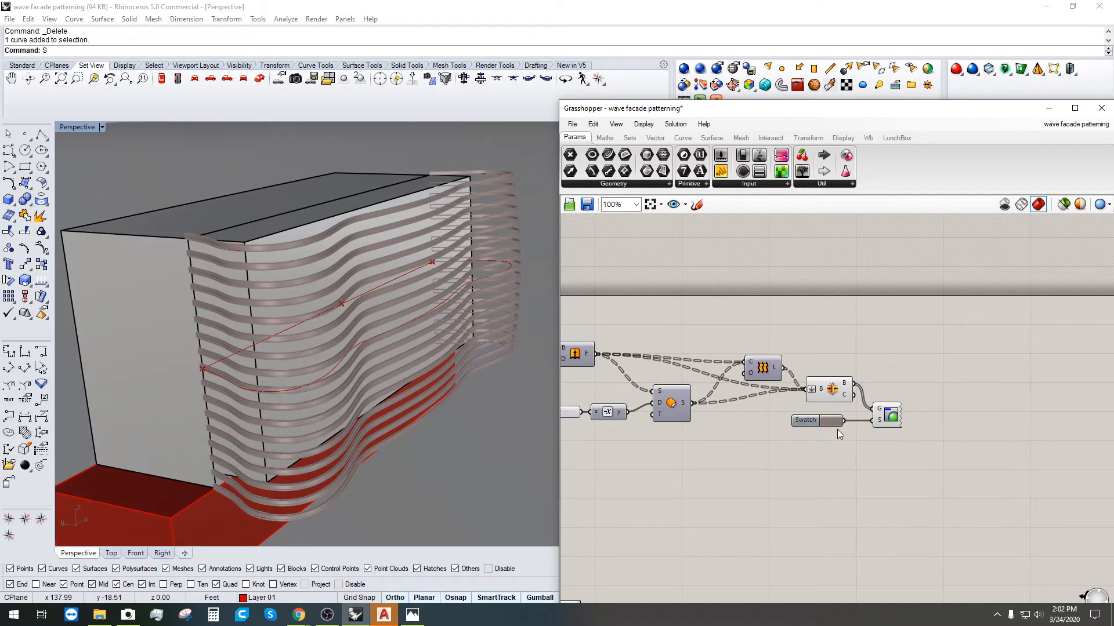
drag(891, 409, 892, 395)
click(879, 360)
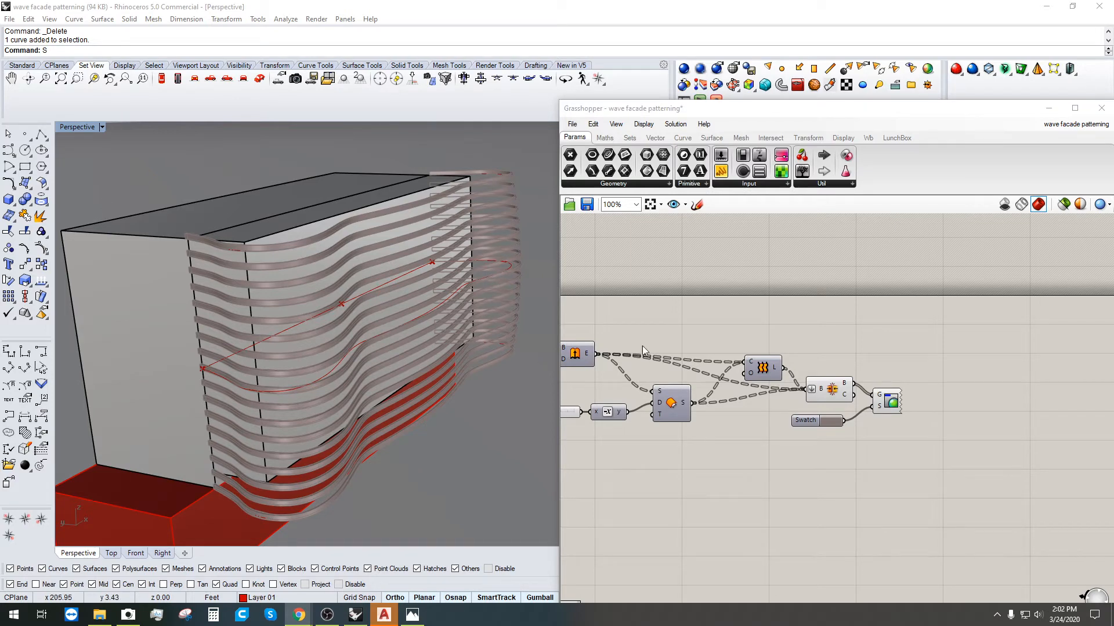
Step: Orbit the Perspective view to inspect the grey wavy fins from several angles
mouse_move(236, 377)
right_down()
mouse_move(221, 365)
mouse_move(236, 381)
right_up()
click(720, 468)
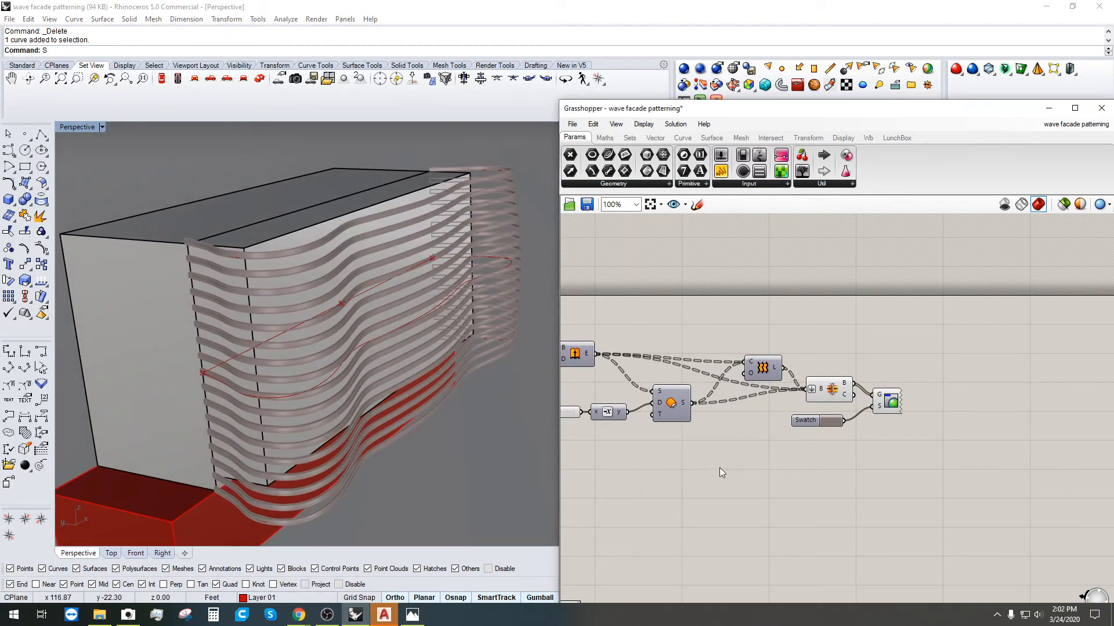
scroll(801, 461, down, 1)
right_drag(802, 461, 966, 410)
scroll(966, 410, down, 3)
scroll(851, 374, up, 3)
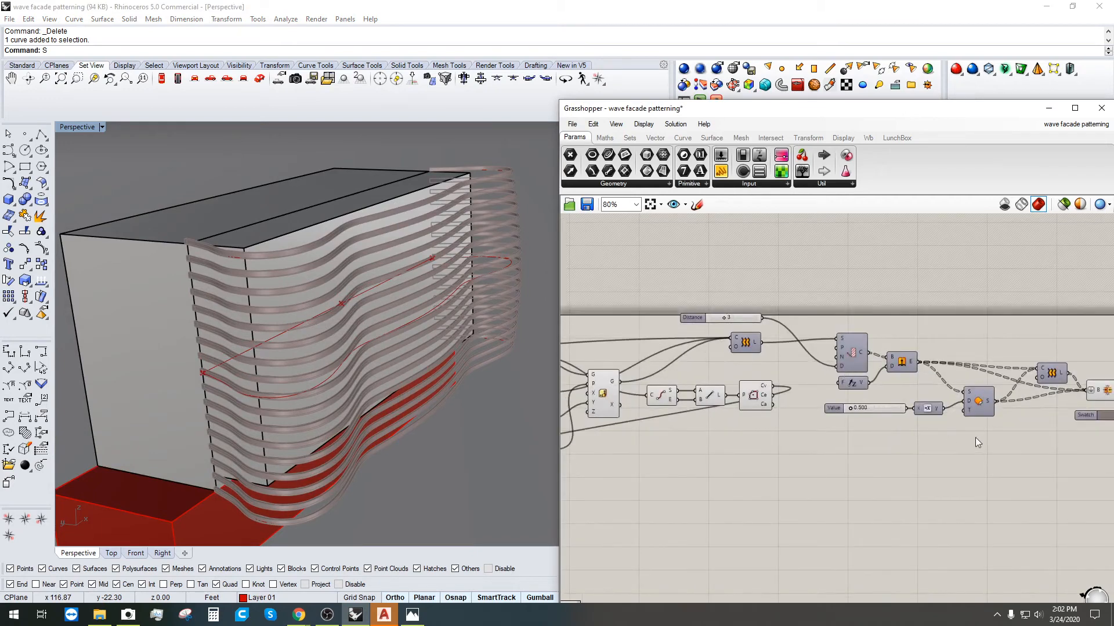
scroll(976, 437, down, 2)
right_drag(399, 357, 305, 472)
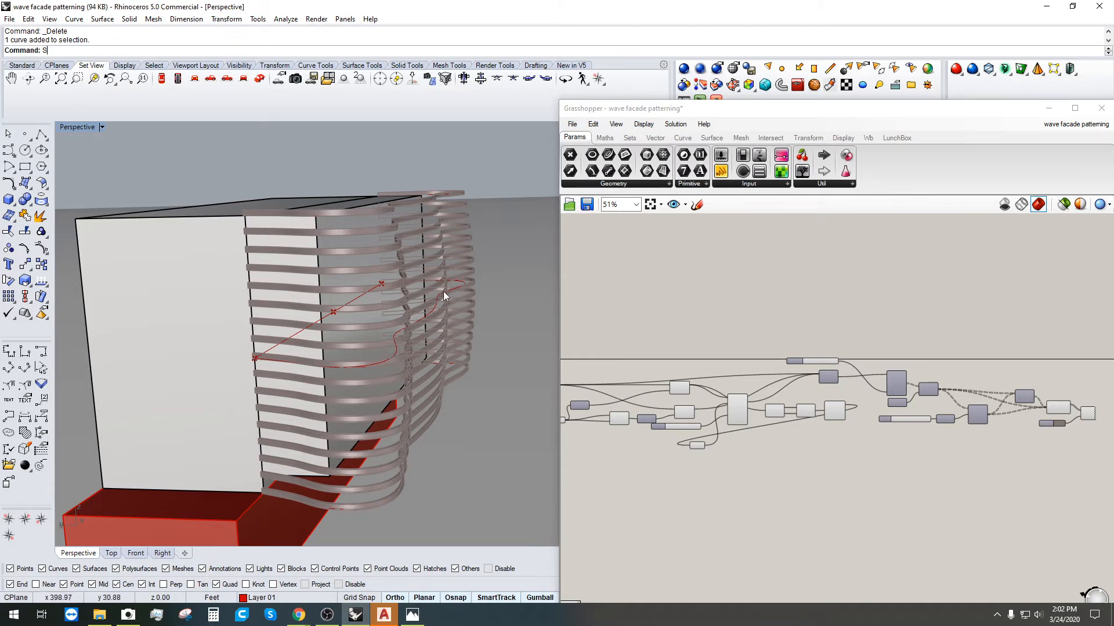
mouse_move(481, 253)
right_down()
mouse_move(561, 294)
mouse_move(377, 328)
mouse_move(756, 316)
right_up()
scroll(812, 348, down, 3)
scroll(856, 381, up, 5)
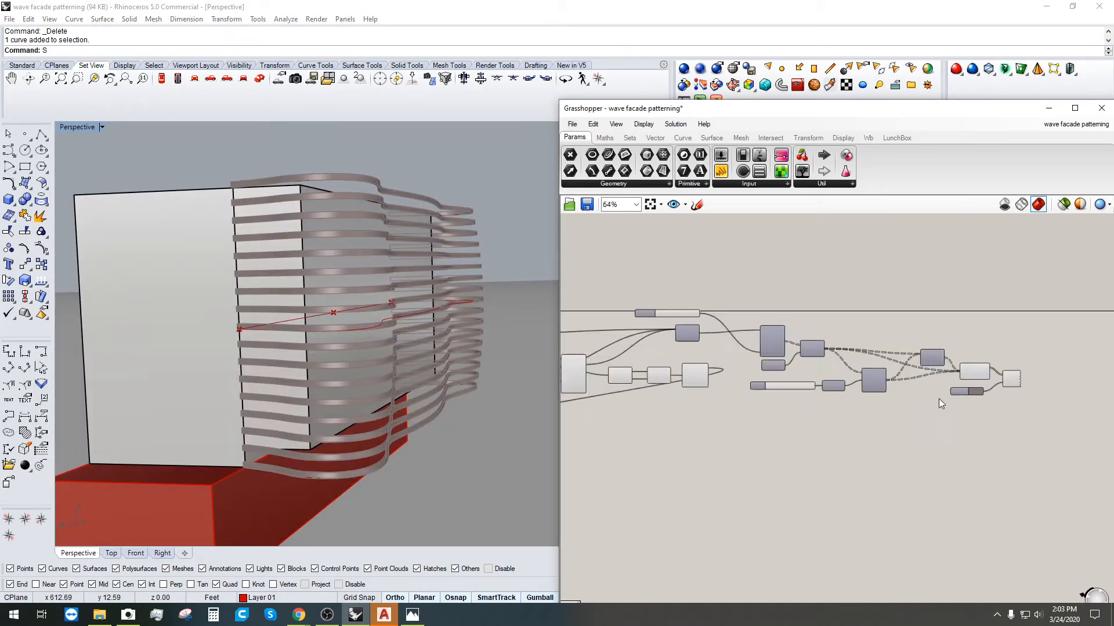
Step: Move the downstream component group and the point relay into a tidier layout
drag(1074, 452, 709, 288)
drag(733, 337, 715, 332)
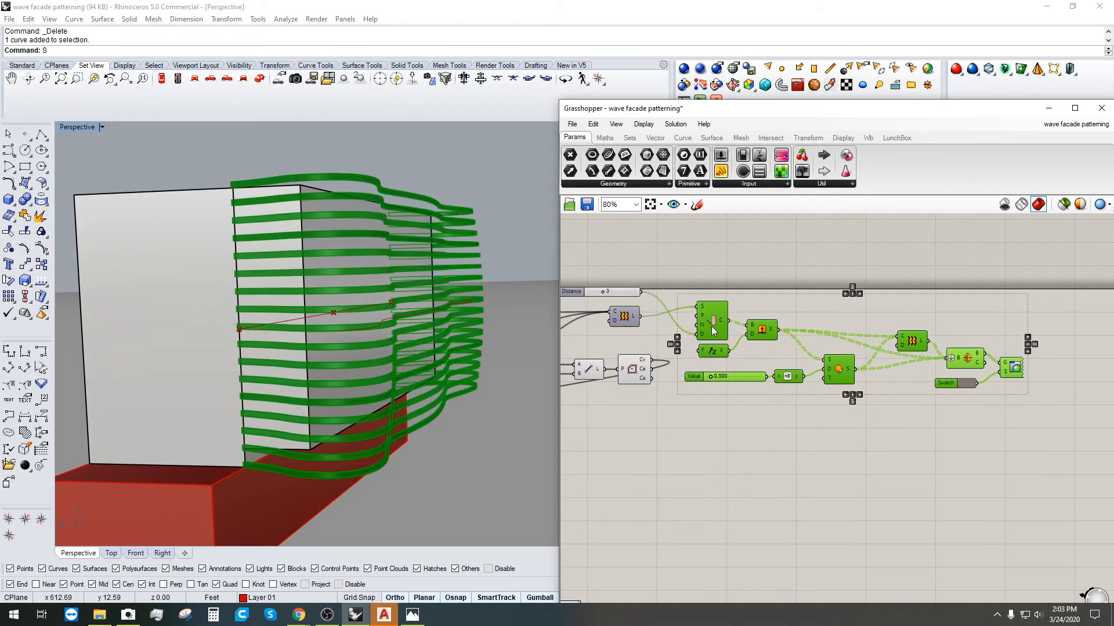
click(567, 468)
right_drag(567, 467, 828, 428)
scroll(771, 401, down, 2)
scroll(754, 407, up, 3)
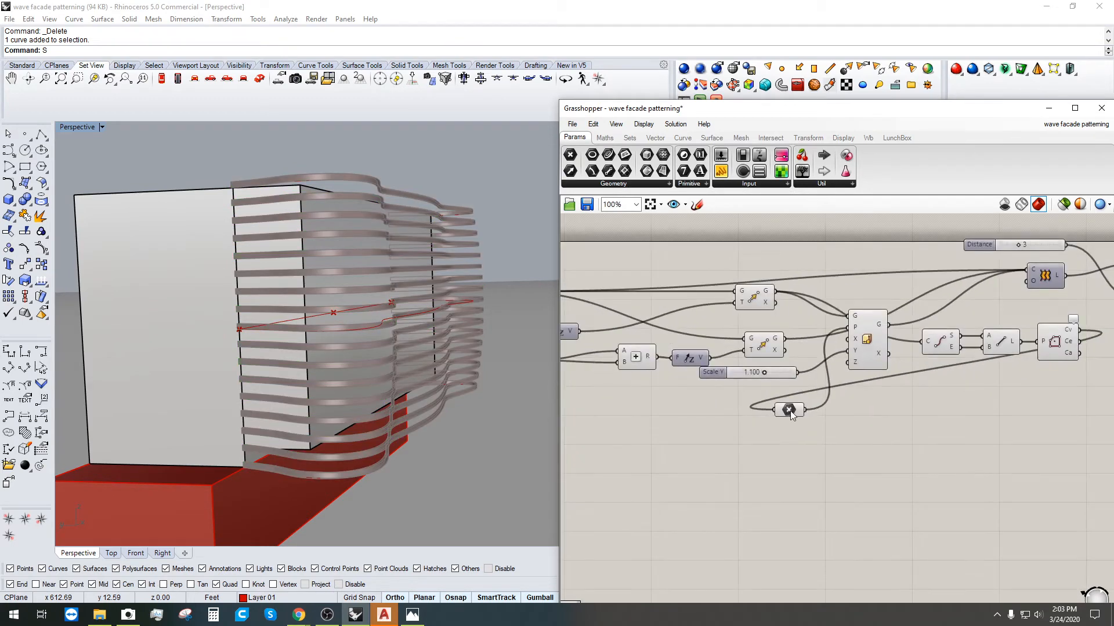
mouse_move(787, 411)
mouse_down()
mouse_move(884, 429)
mouse_move(797, 425)
mouse_up()
click(656, 486)
Step: Nudge the Scale Y slider down and bring the Factor slider into view
right_drag(657, 486, 709, 503)
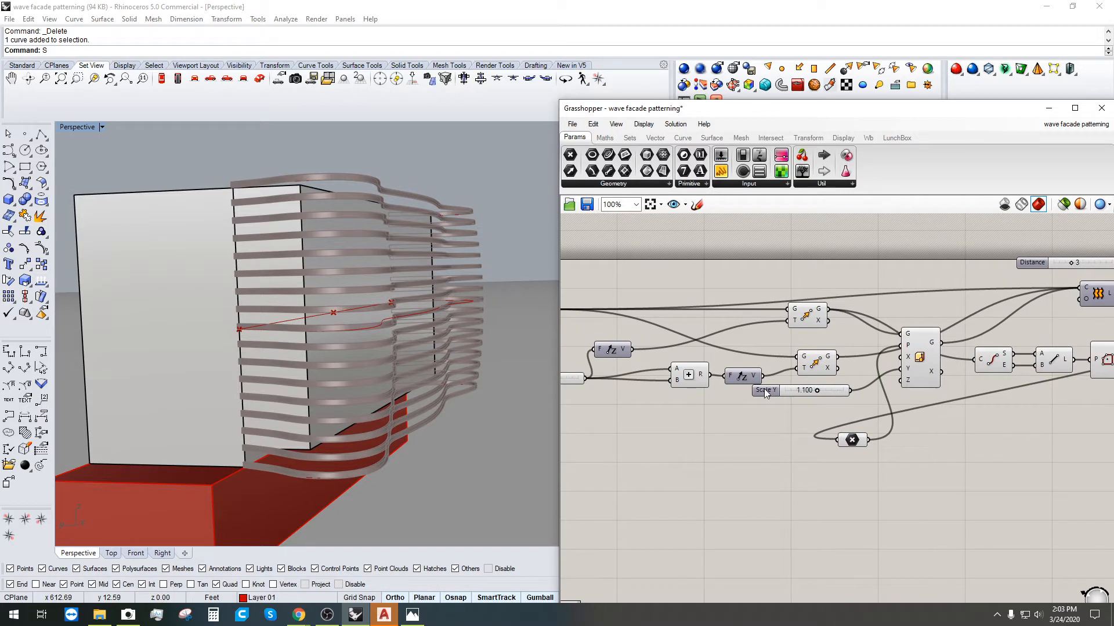
drag(763, 390, 760, 401)
click(709, 480)
right_drag(709, 480, 841, 460)
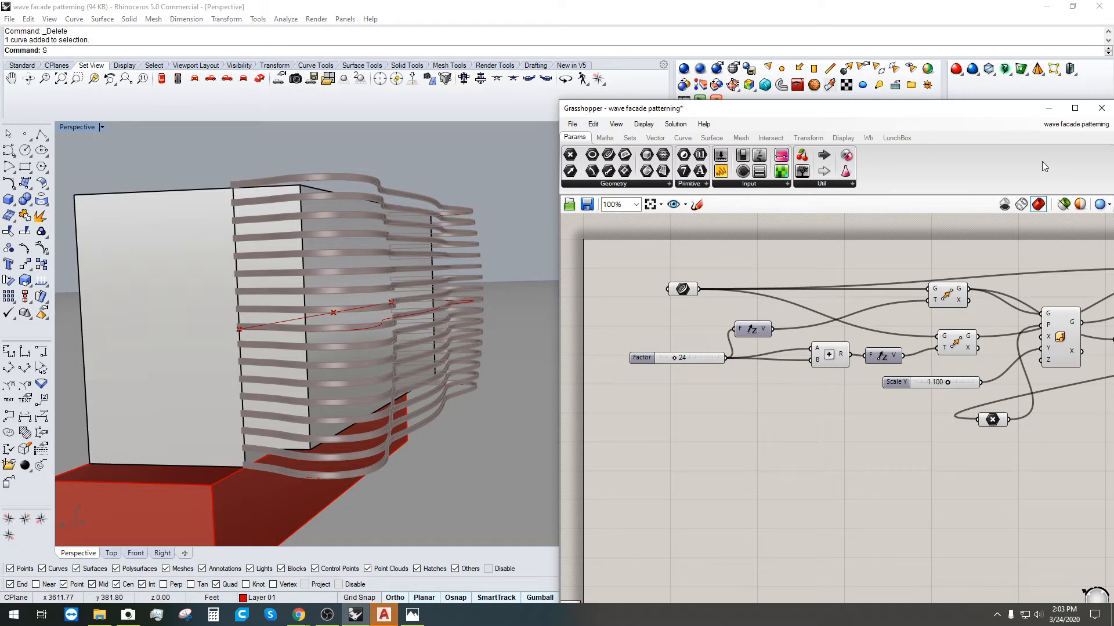
Step: Turn on full component names and switch component icons off, then back on
click(644, 124)
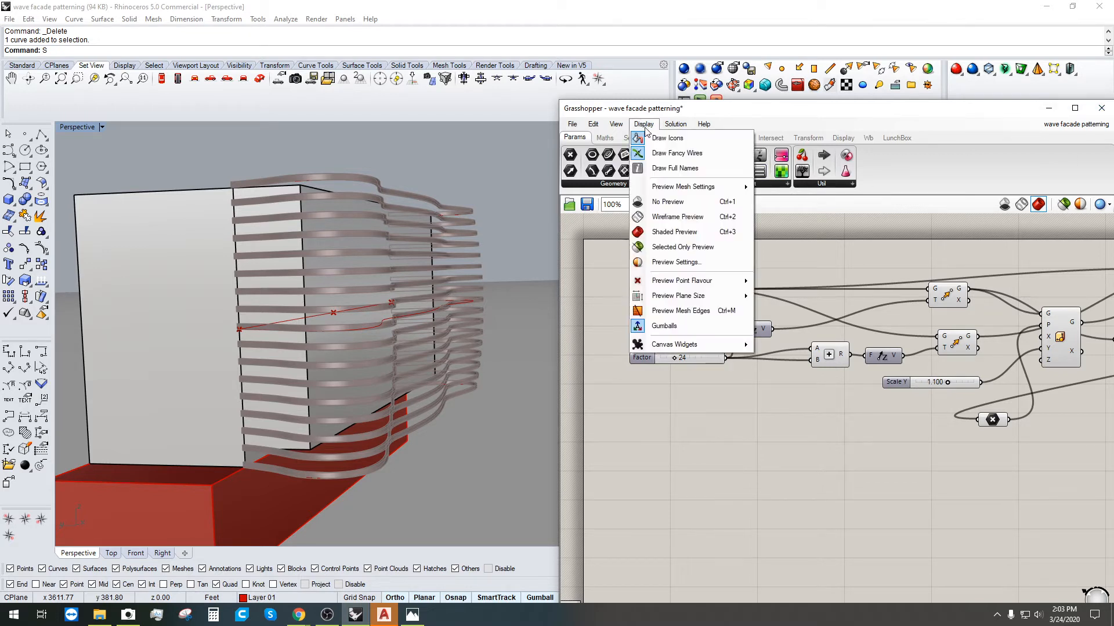
click(667, 168)
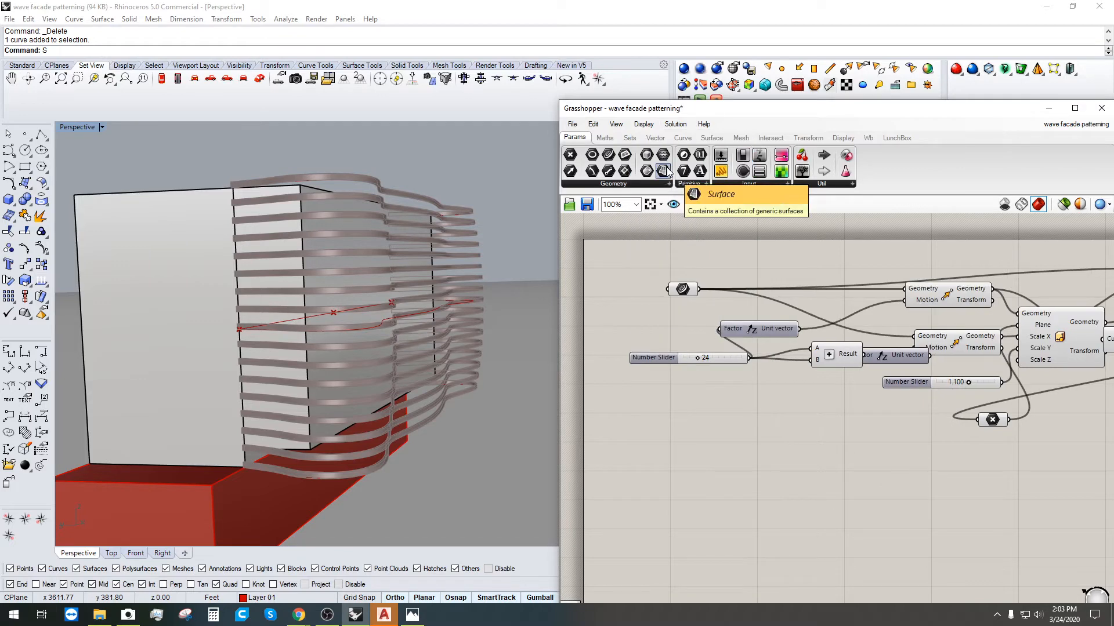
click(643, 124)
click(643, 124)
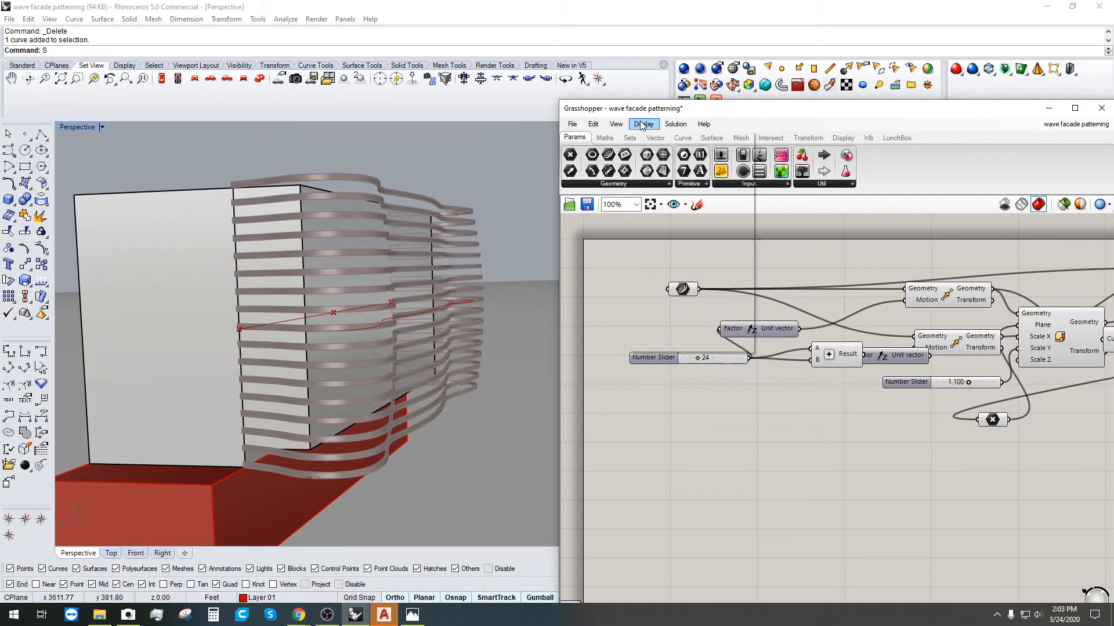
click(643, 125)
click(644, 138)
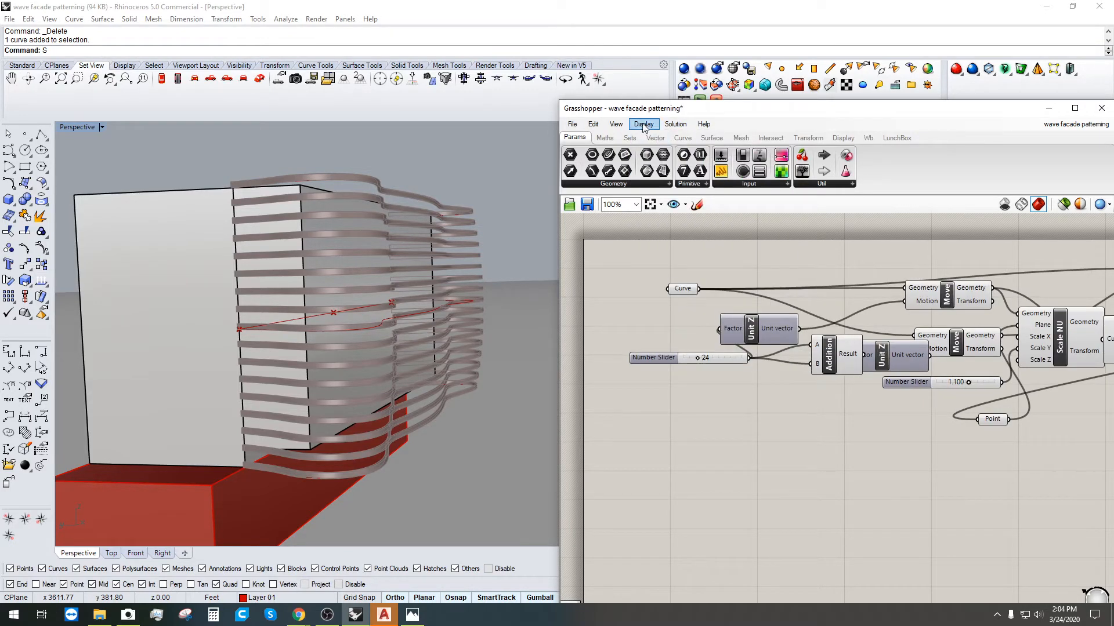
click(644, 125)
click(651, 140)
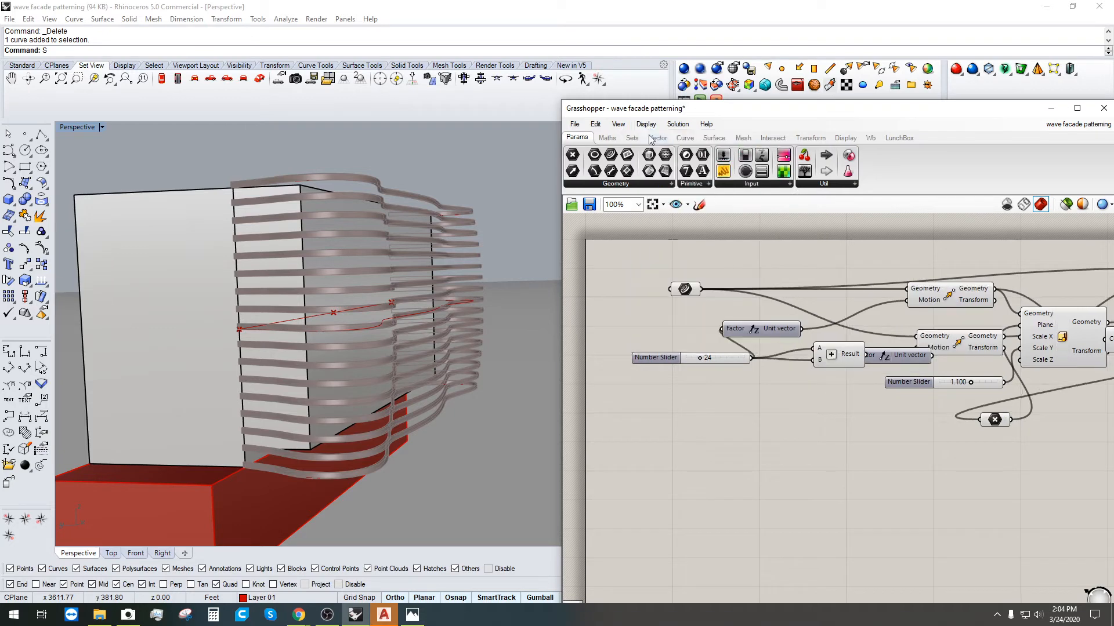
Step: Zoom and pan across the wave facade definition to show the upstream components
scroll(797, 426, down, 3)
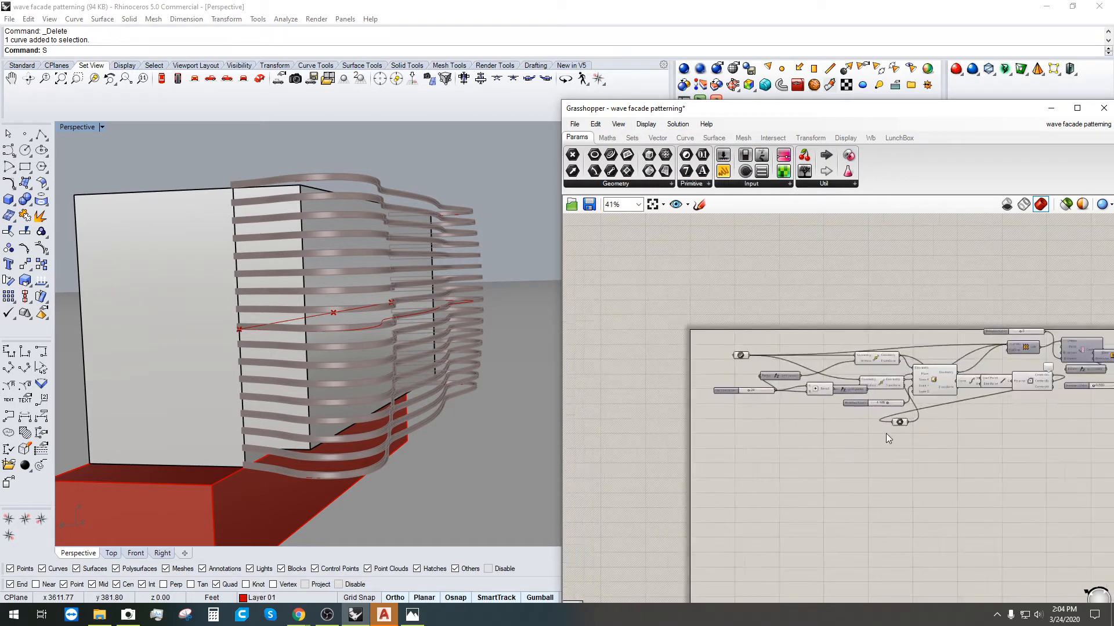
right_drag(885, 433, 818, 448)
scroll(818, 447, up, 3)
scroll(694, 391, down, 2)
right_drag(694, 395, 628, 447)
scroll(819, 473, down, 1)
right_drag(819, 472, 797, 413)
scroll(732, 389, up, 1)
right_drag(732, 389, 827, 443)
Step: Turn full component names back off and zoom the canvas out to about 33%
click(653, 128)
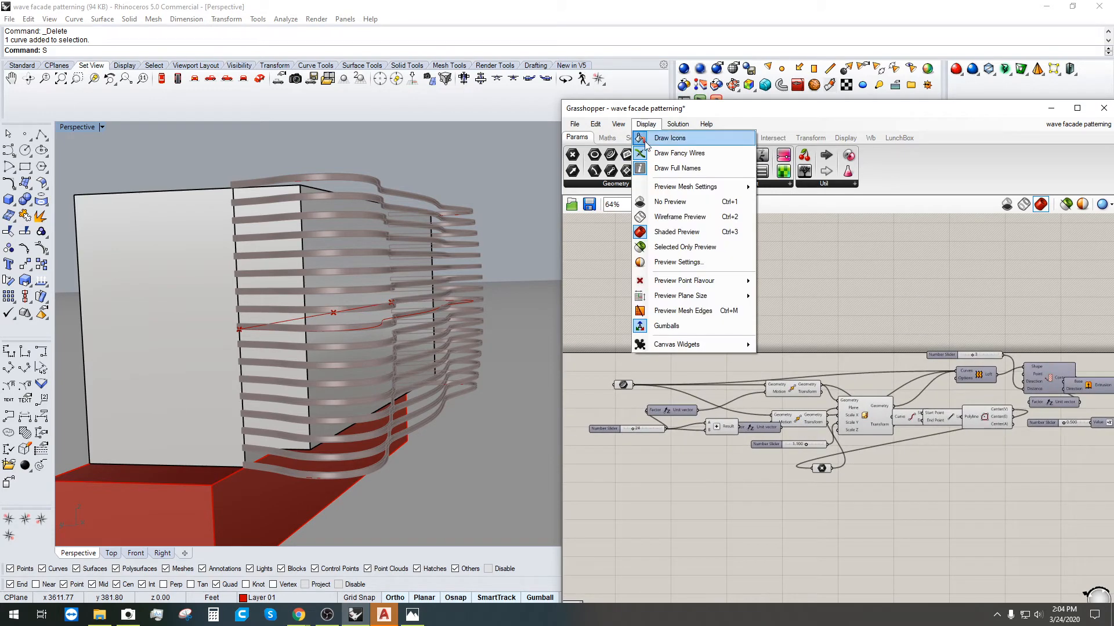
click(663, 168)
scroll(803, 456, down, 3)
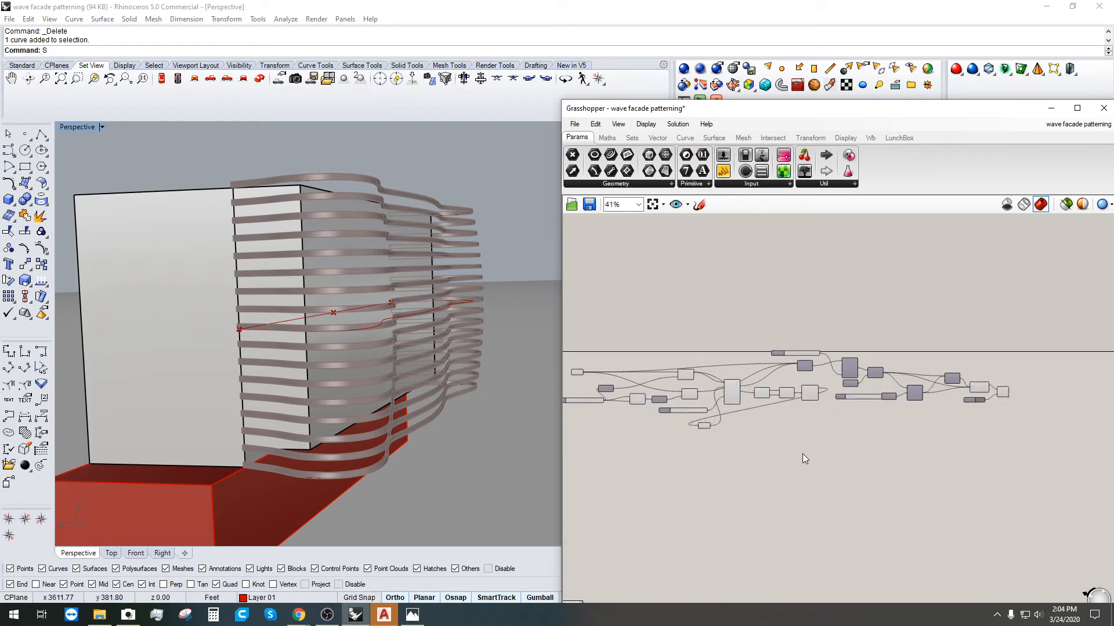
Step: Save the Grasshopper definition under the new name FACADE_CONTOUR-SCRIPT
click(573, 125)
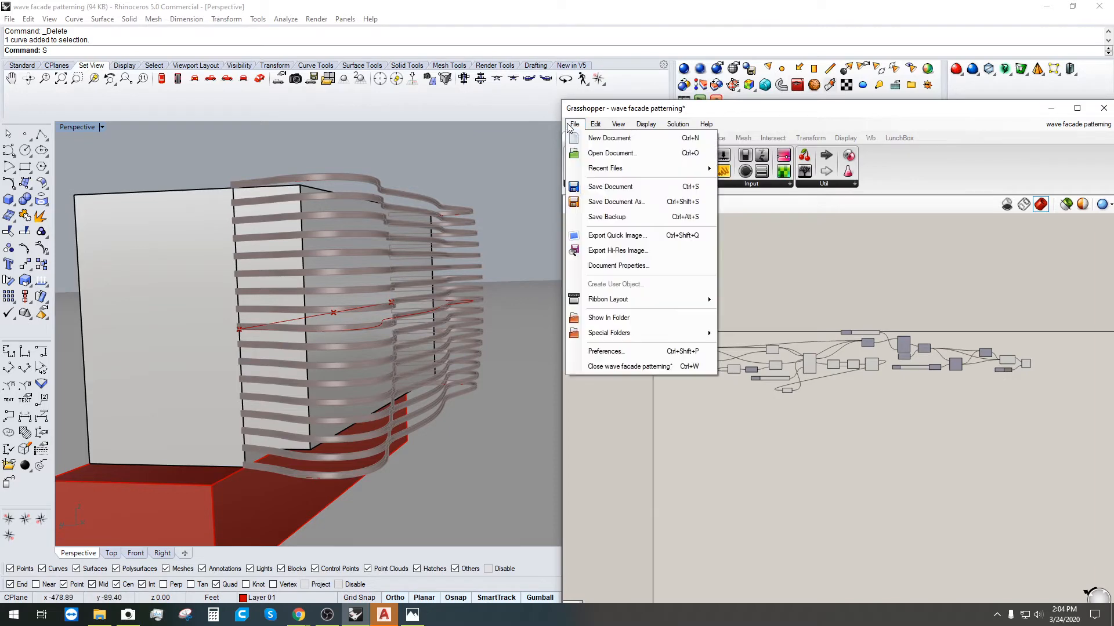
click(616, 202)
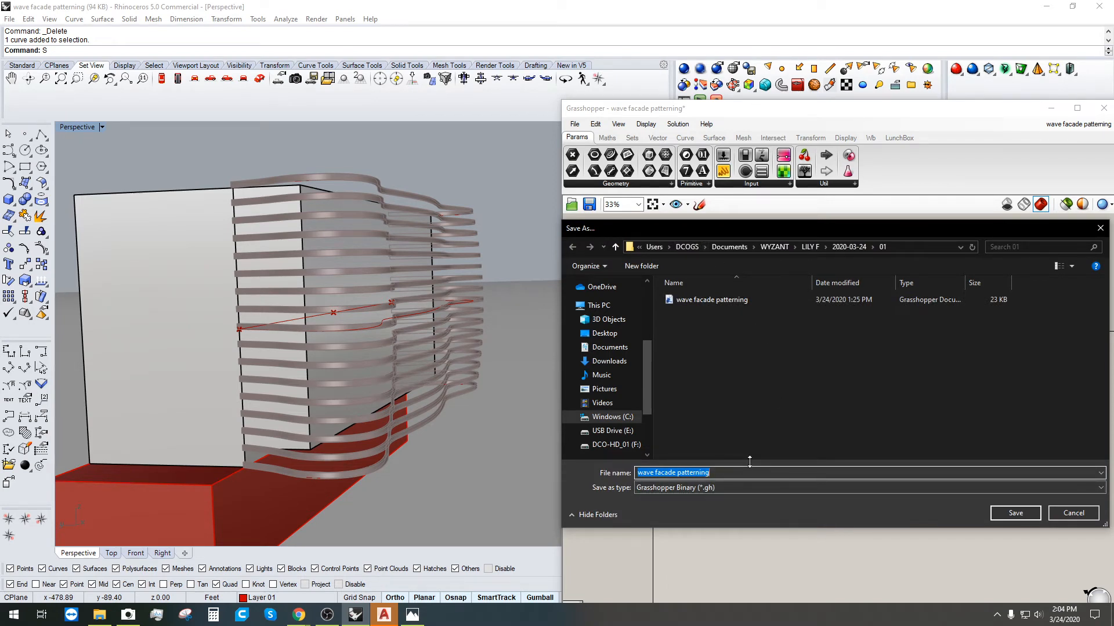
text(FACADE)
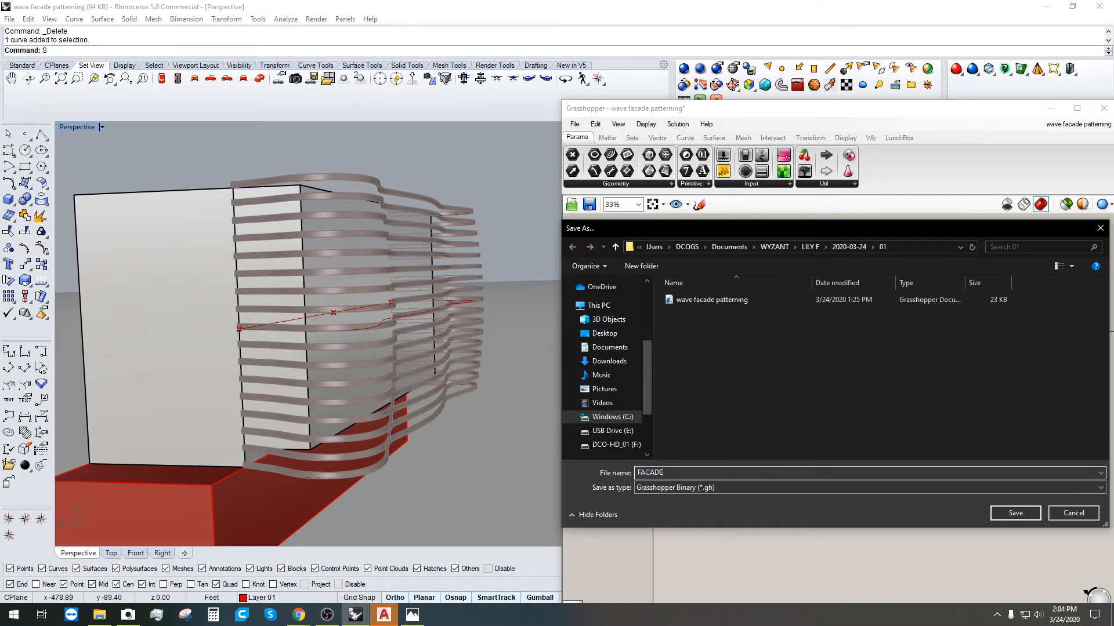
text(_CONTOUR)
text(-SCRIPT)
click(1007, 513)
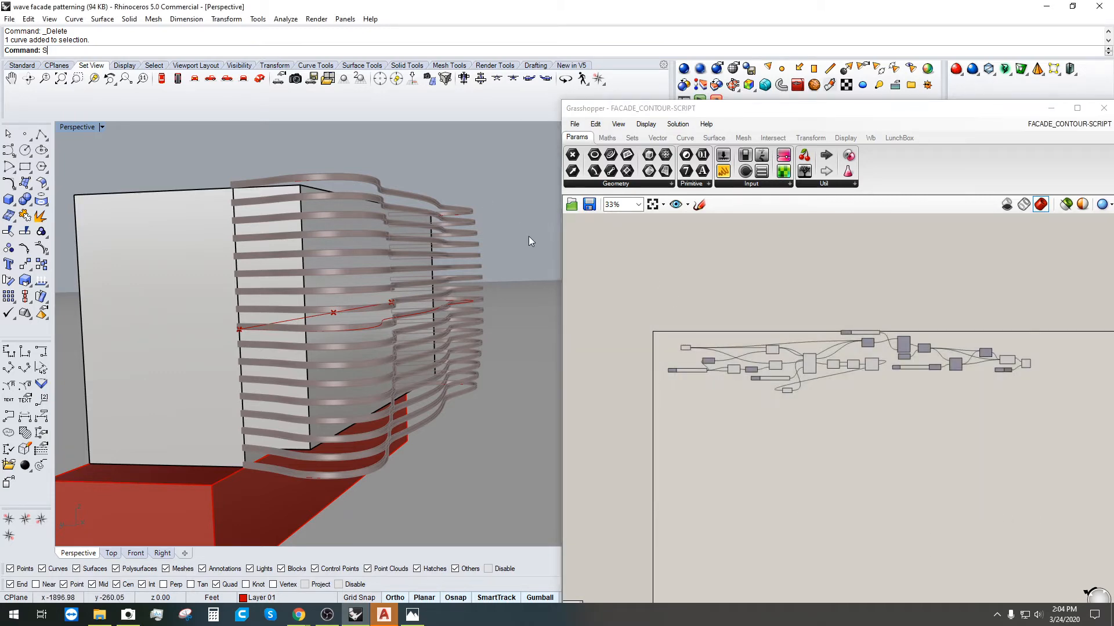
Step: Save the Rhino model as FACADE_CONTOUR-MODEL.gh.3dm, swapping SCRIPT for MODEL in the suggested name
click(9, 18)
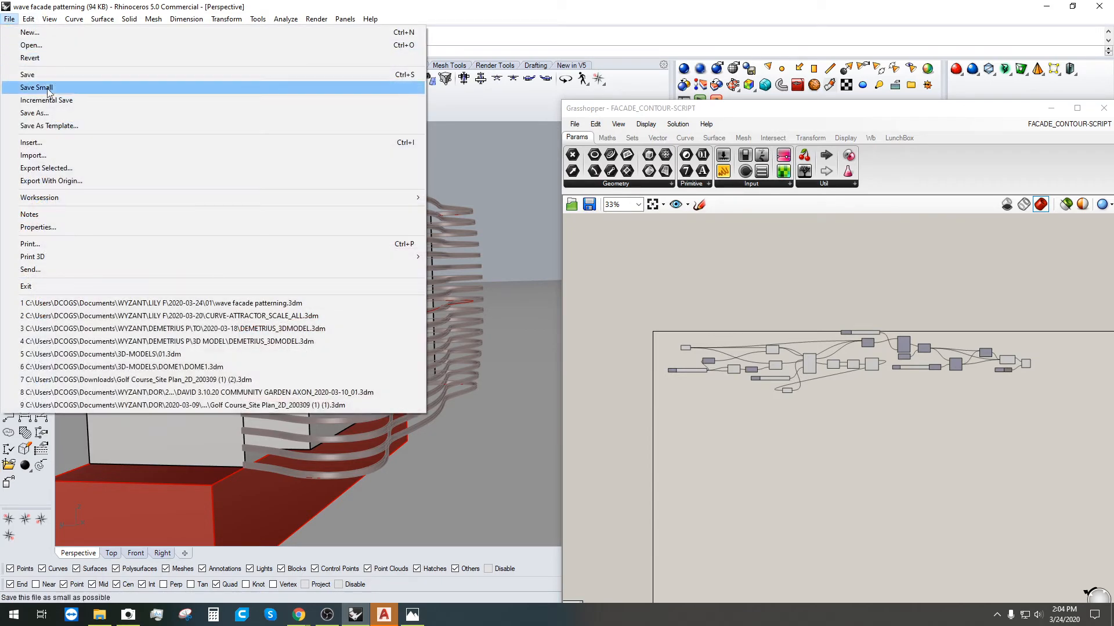
click(55, 113)
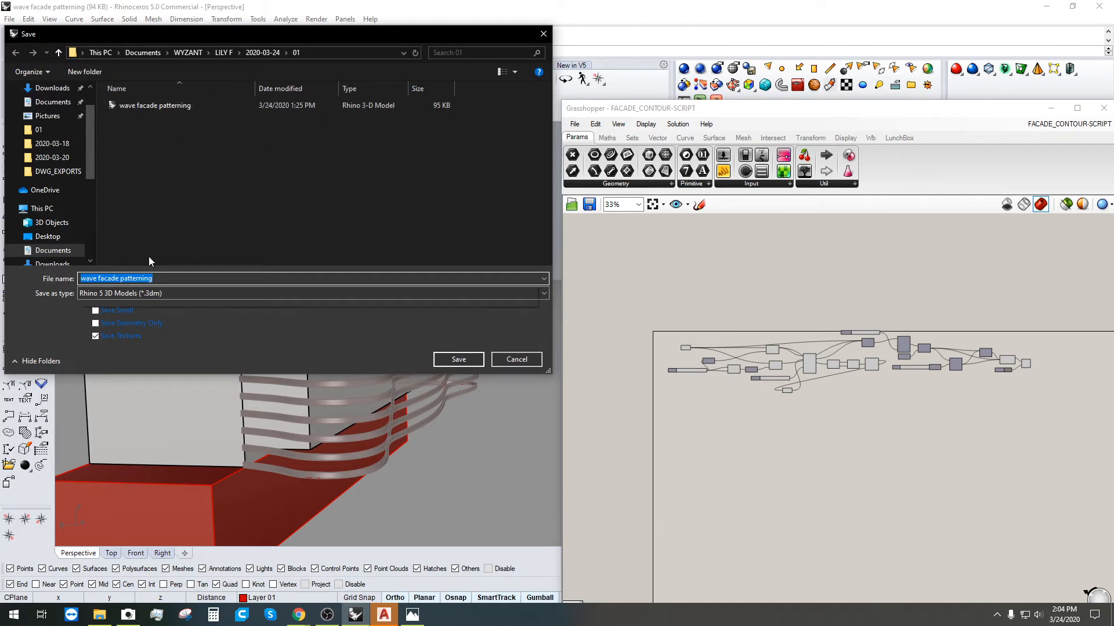
text(FACADE)
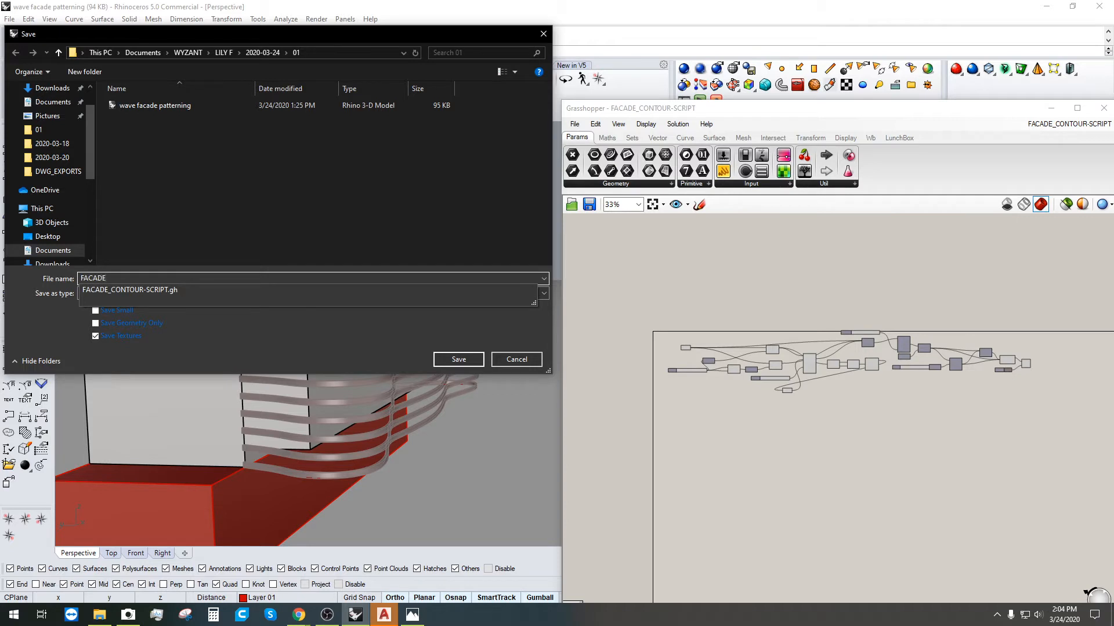
click(145, 291)
click(146, 279)
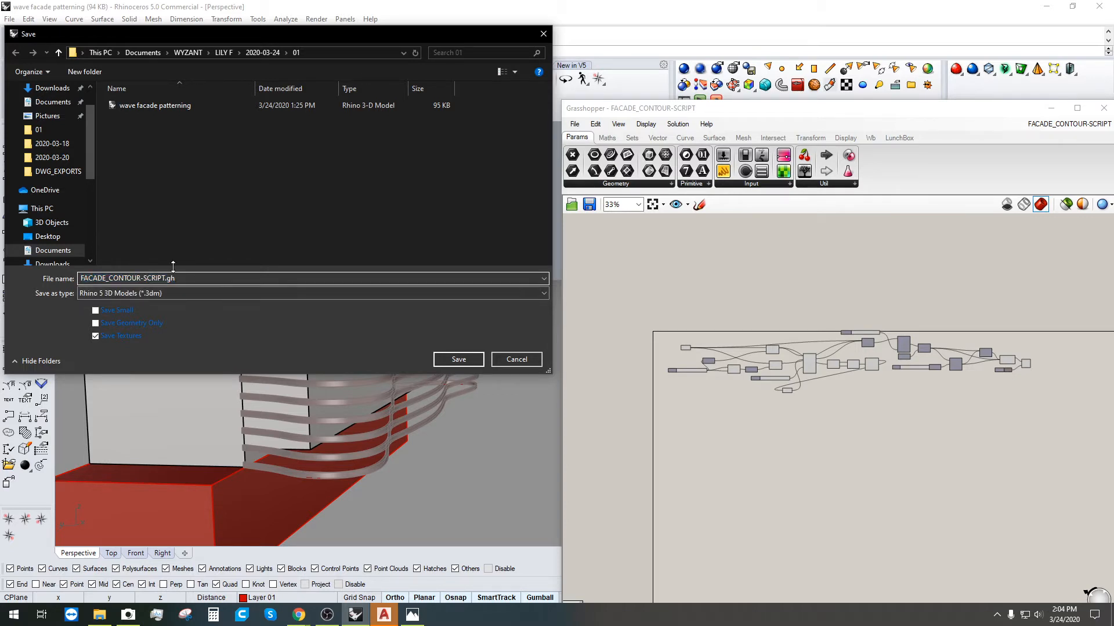
key(Delete)
key(Delete)
key(Delete)
key(Delete)
key(Delete)
key(BackSpace)
text(MODEL)
key(Return)
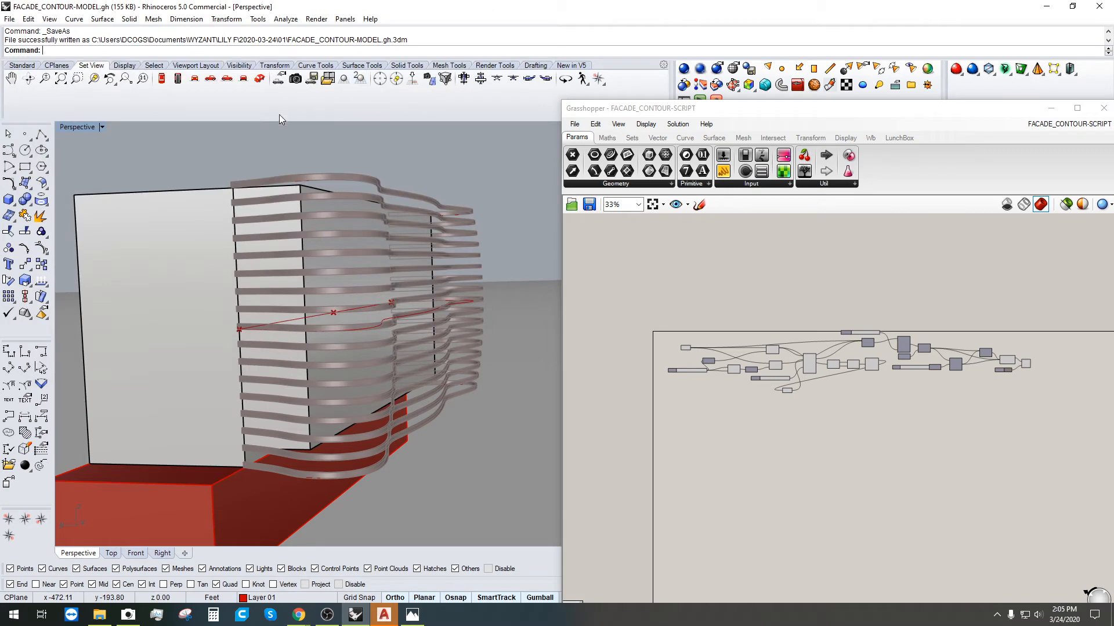
Step: In folder 01, try removing .gh from the FACADE_CONTOUR-MODEL.gh file name
click(126, 618)
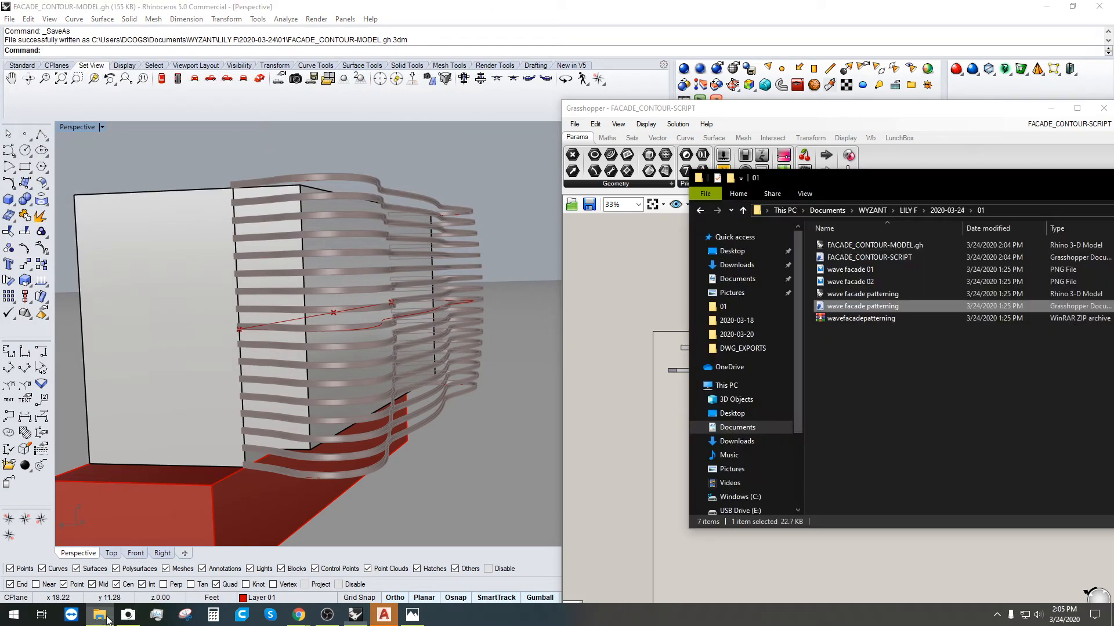
click(899, 244)
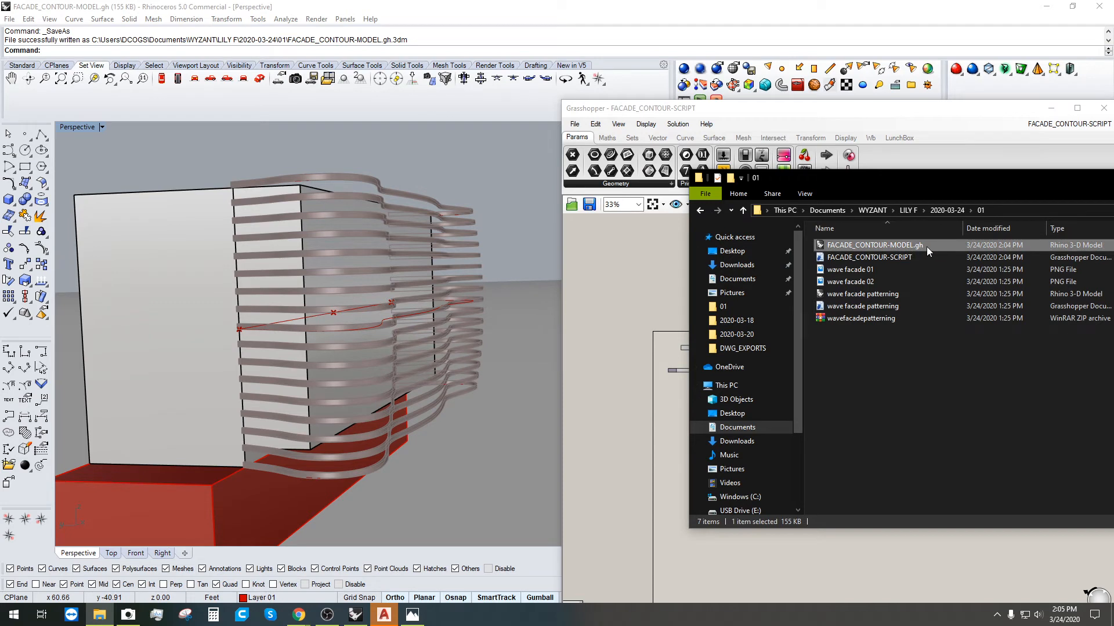
click(927, 246)
double_click(920, 246)
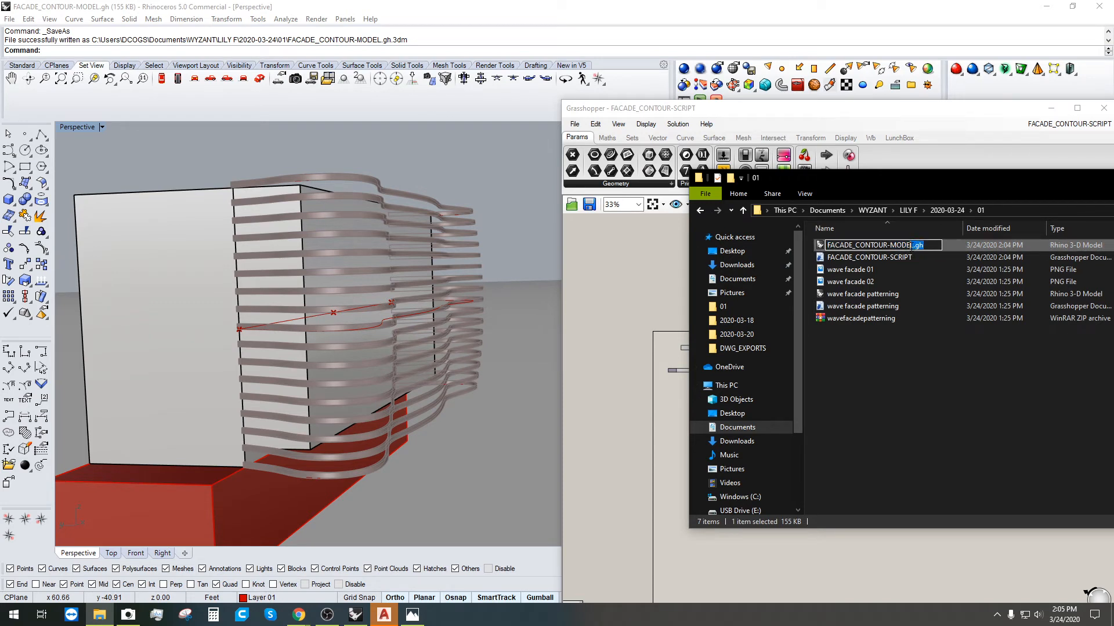
click(911, 246)
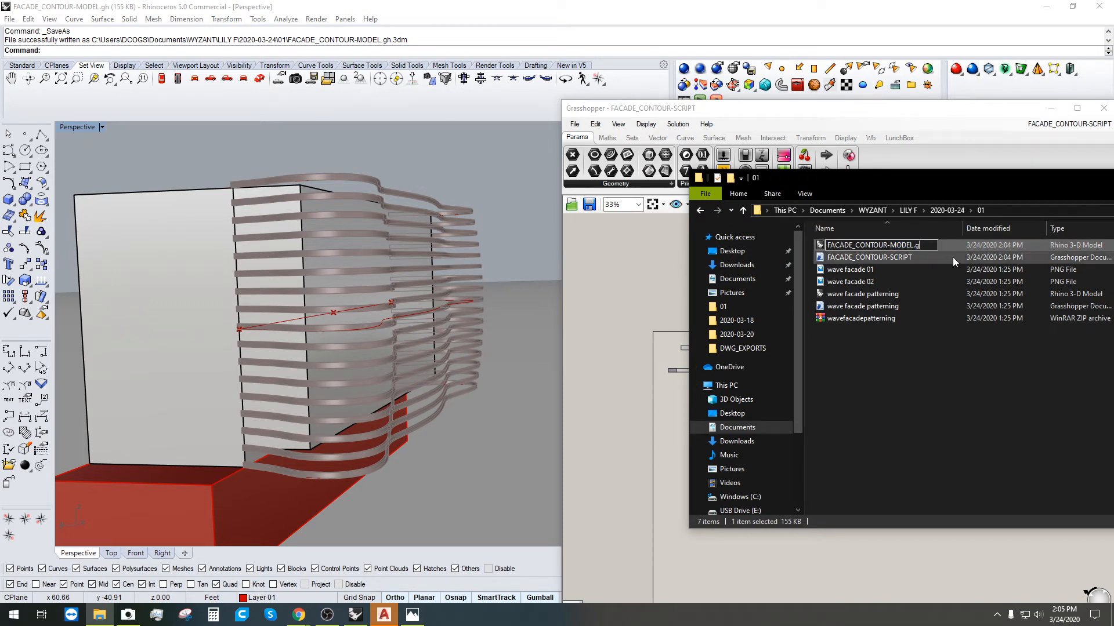
key(Delete)
key(Delete)
key(Delete)
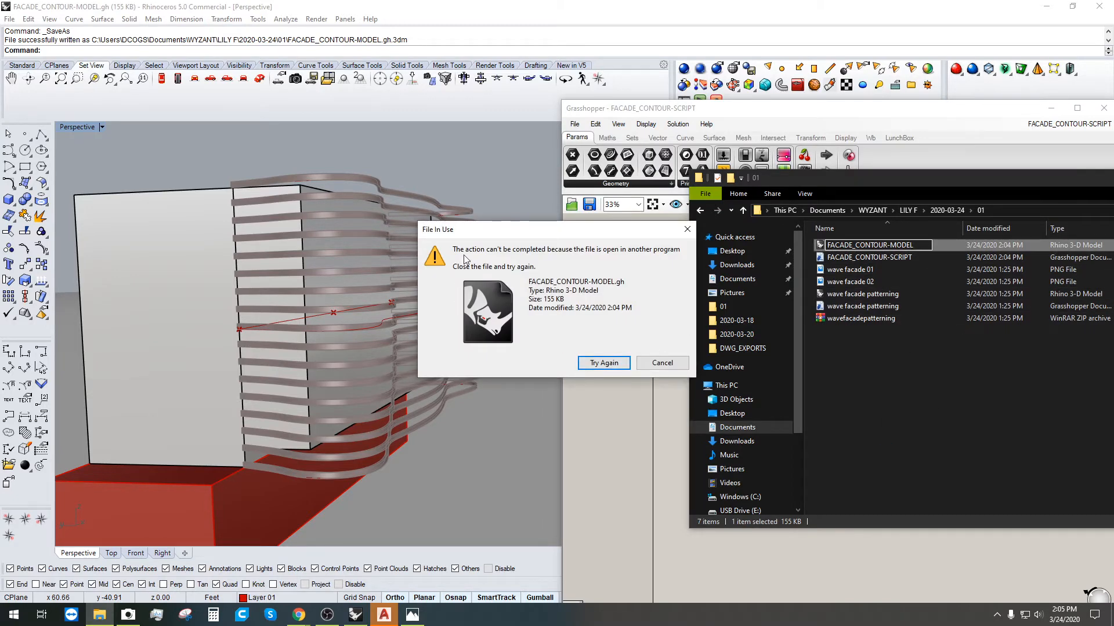
Step: Cancel the blocked rename, dismiss the file-in-use warning, and close Rhino
key(Escape)
click(474, 196)
key(ctrl+s)
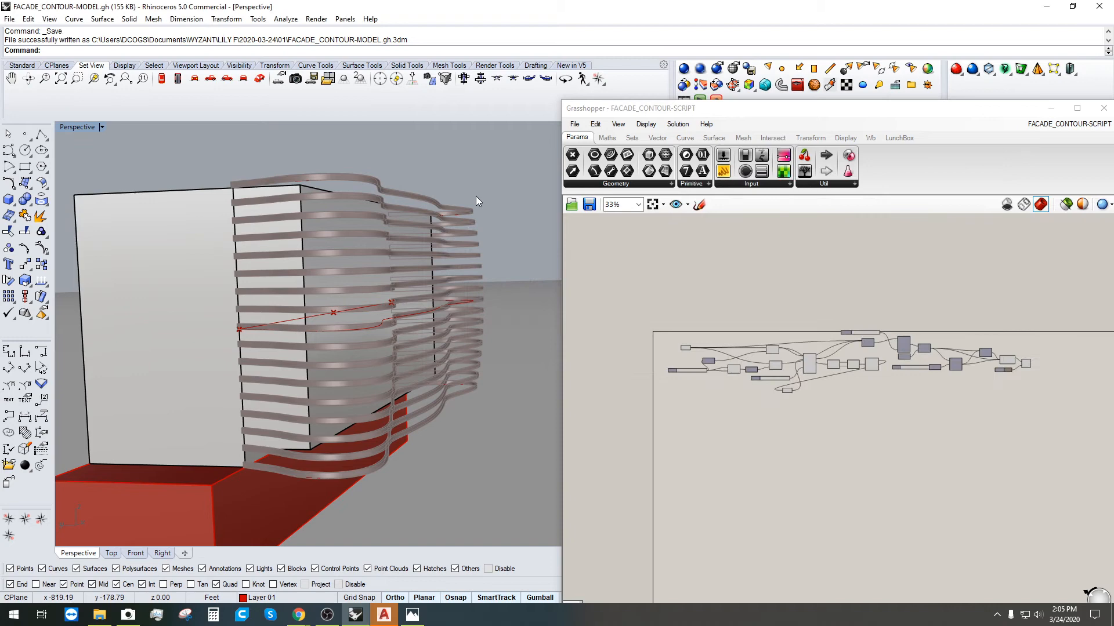
click(1099, 5)
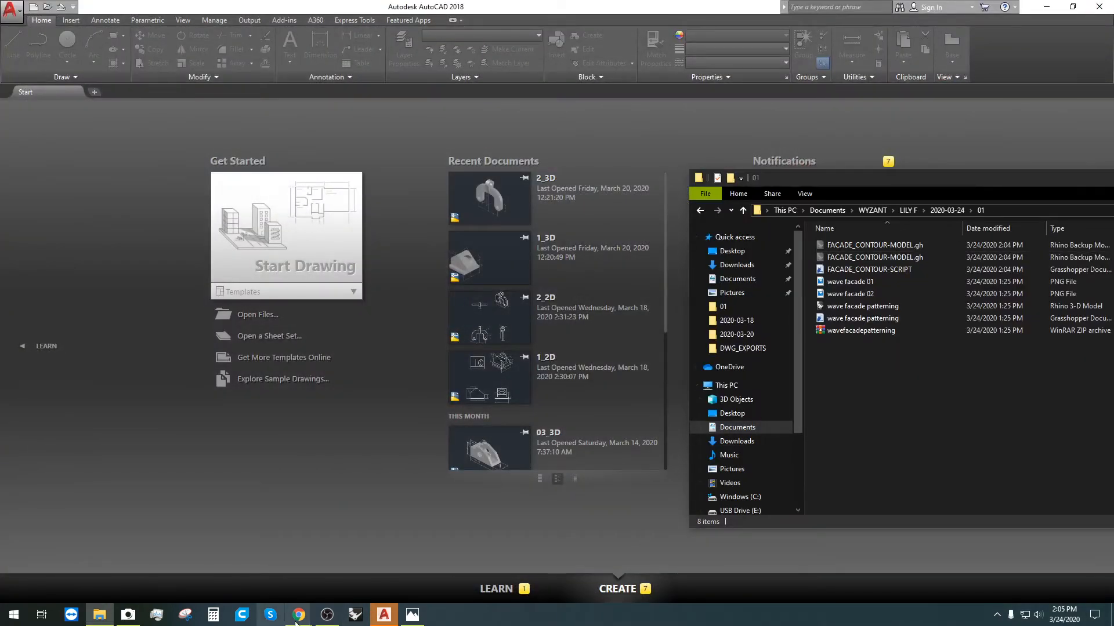
Step: Rename the model file to FACADE_CONTOUR-MODEL, dropping the stray .gh extension
click(364, 616)
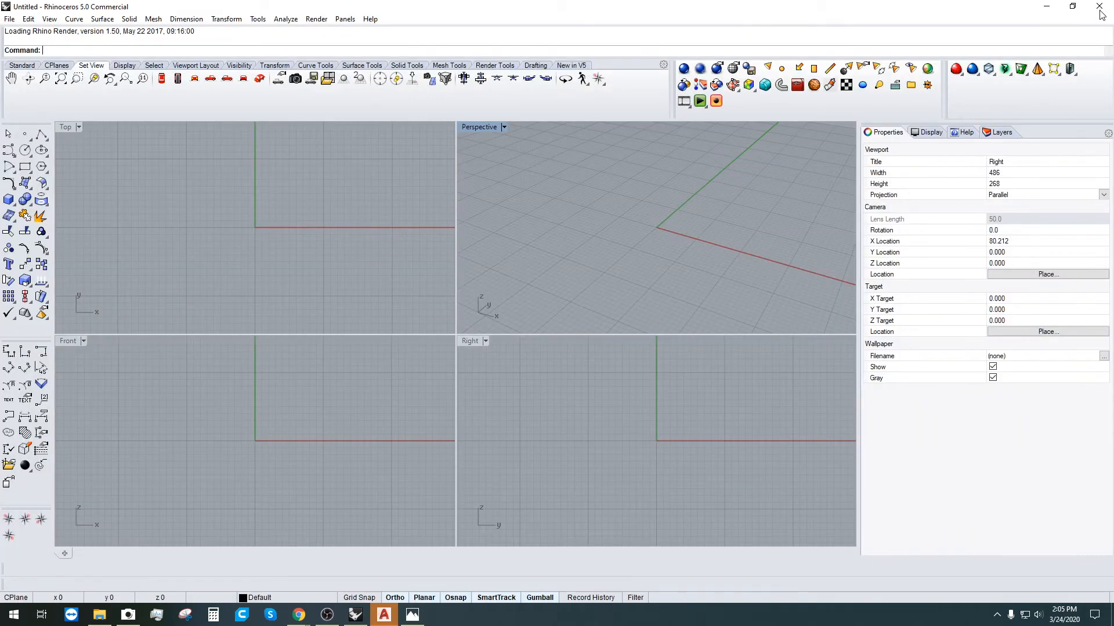
click(1099, 8)
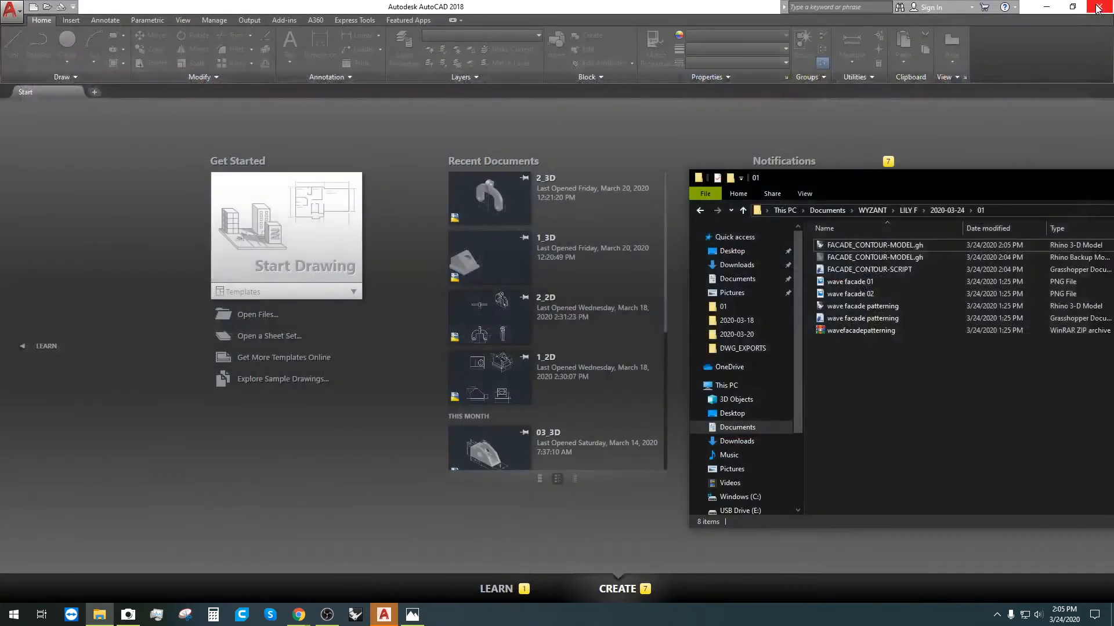
key(F2)
click(930, 246)
key(BackSpace)
key(BackSpace)
key(BackSpace)
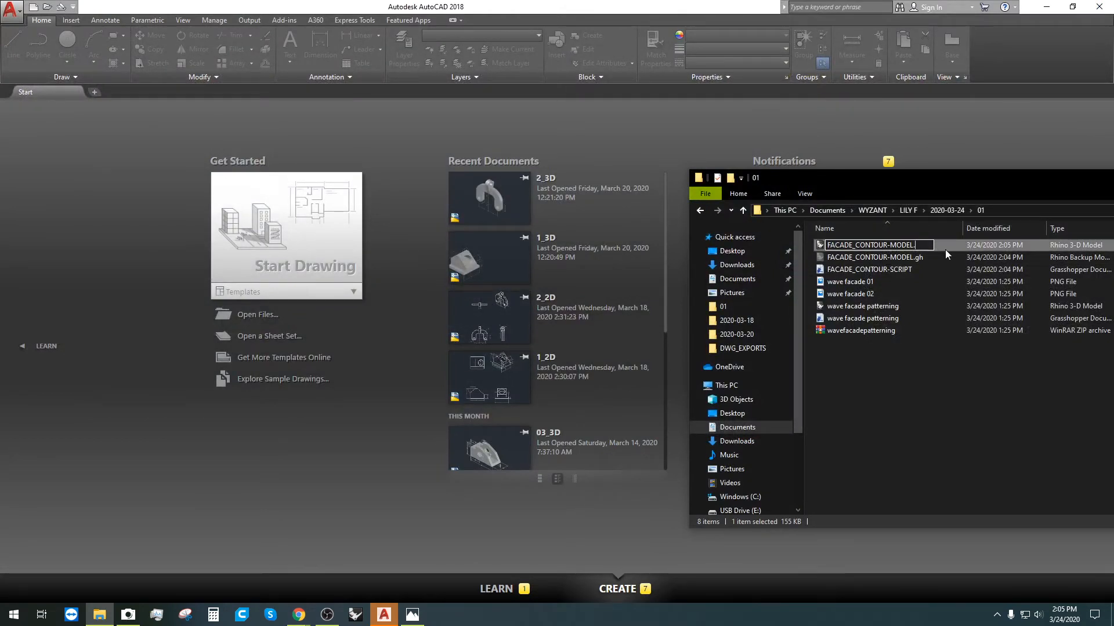
click(945, 250)
click(900, 447)
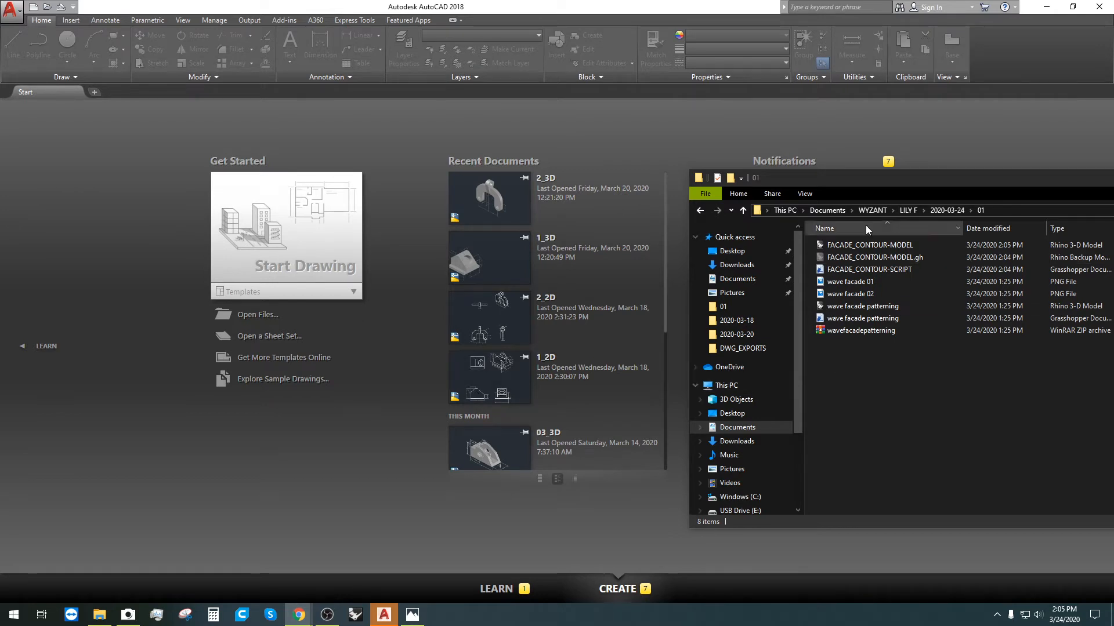
Step: Drag FACADE_CONTOUR-MODEL and FACADE_CONTOUR-SCRIPT together to the other window
click(870, 245)
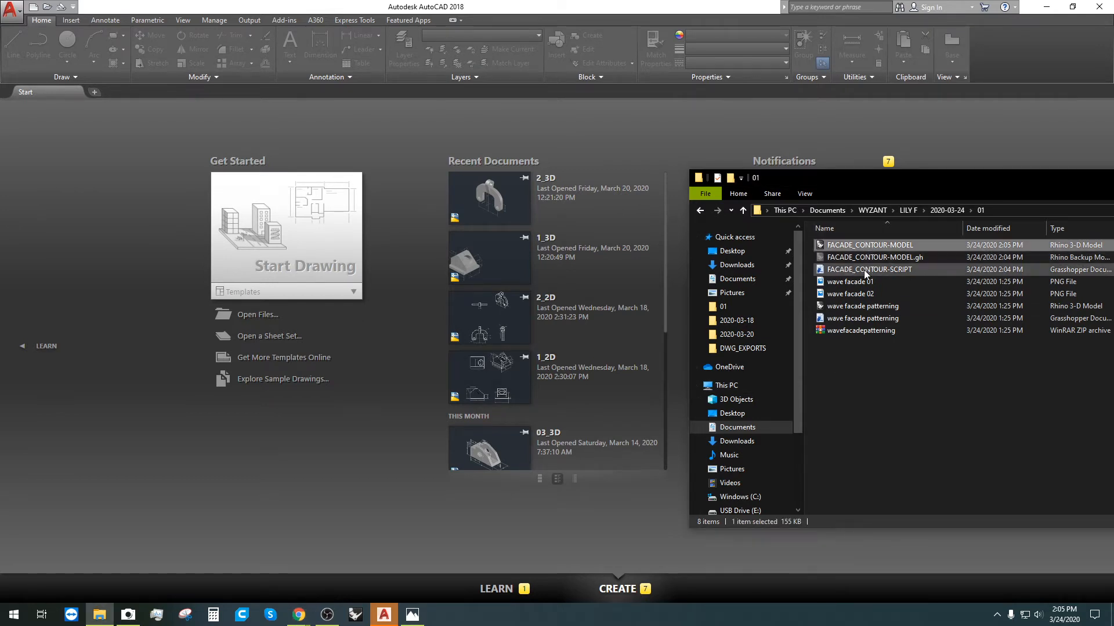
ctrl+click(864, 271)
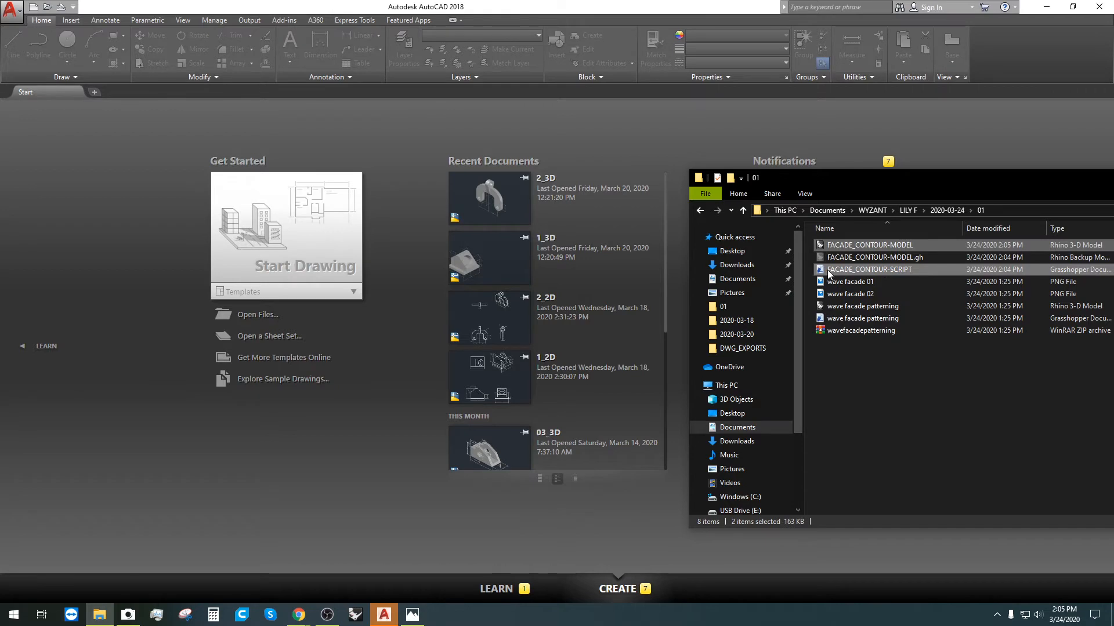
drag(827, 274, 0, 313)
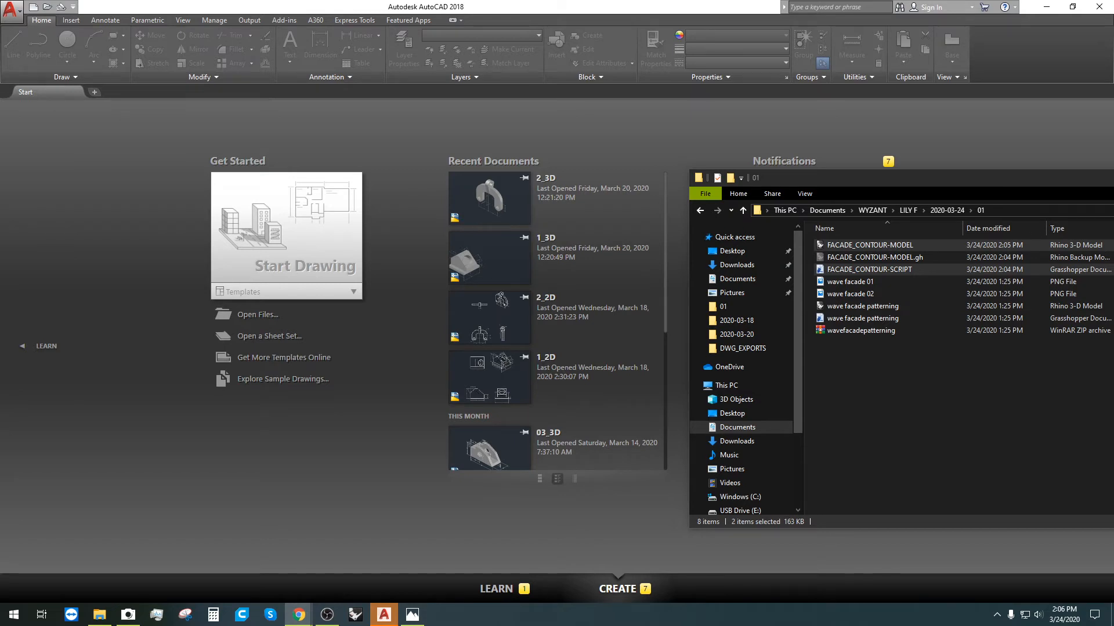
drag(839, 181, 659, 120)
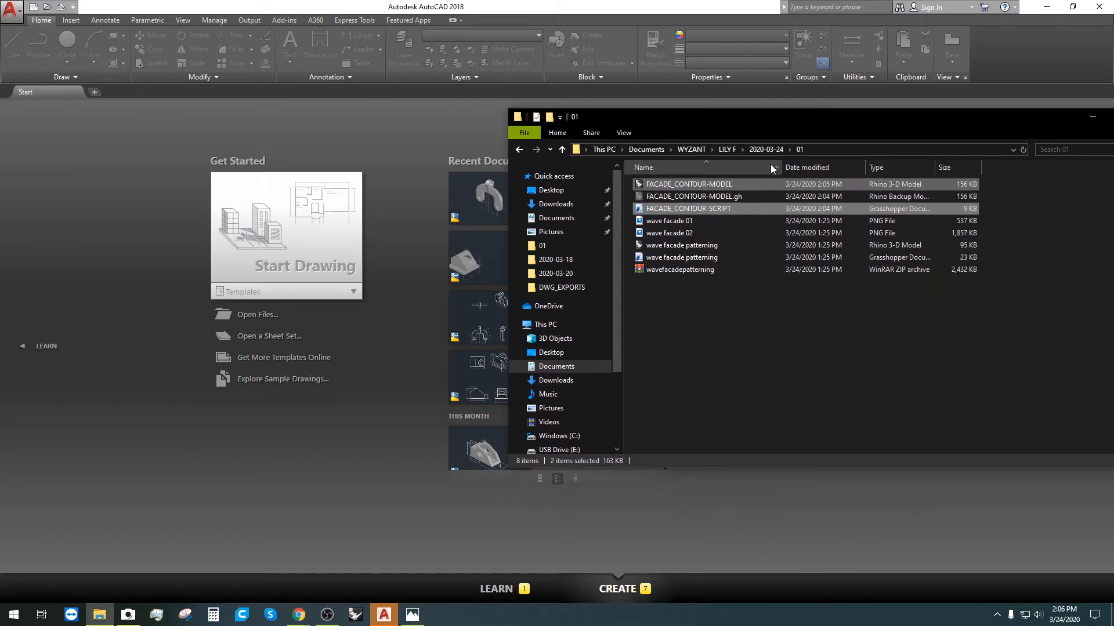
Step: Open folder 02 under 2020-03-24 and select the kinetic facade 04 image
click(764, 149)
double_click(670, 193)
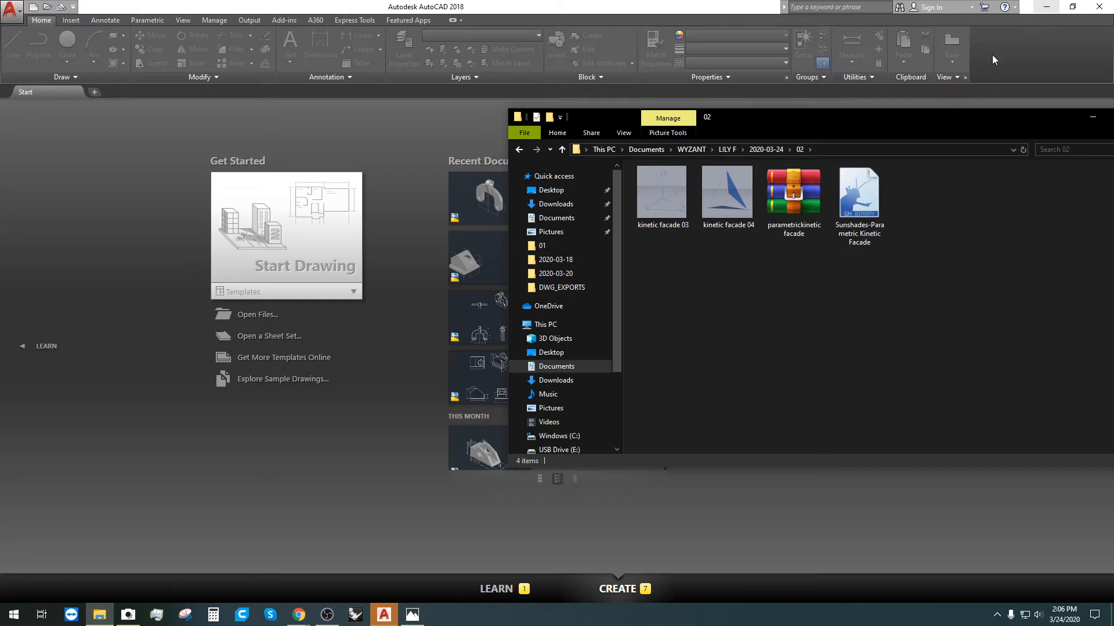
click(745, 227)
click(775, 149)
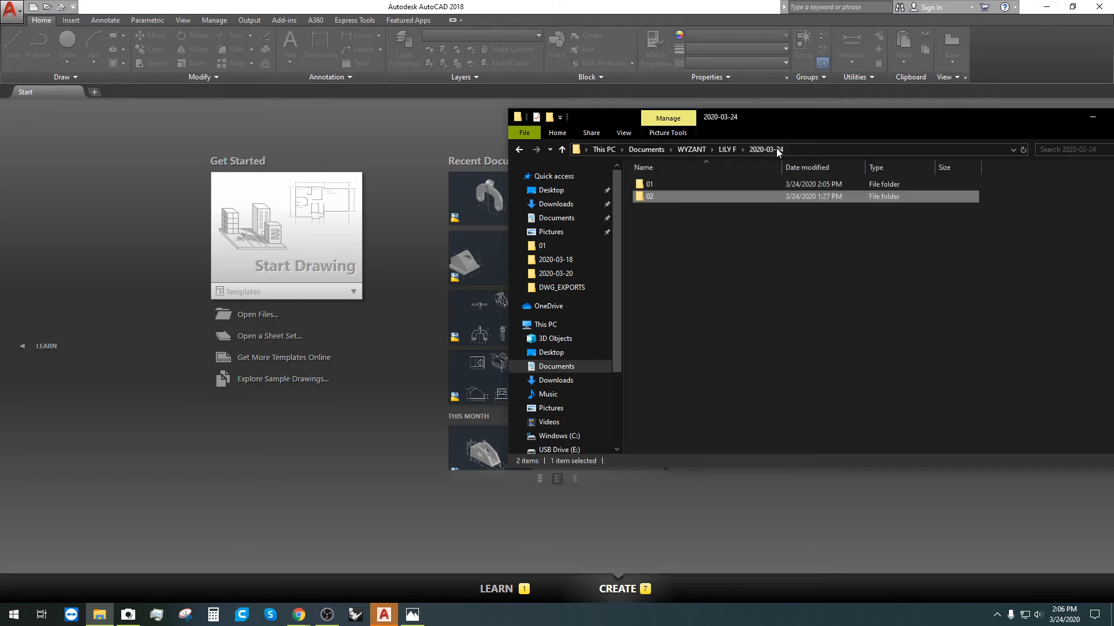
double_click(666, 195)
Step: View the kinetic facade 03 and 04 images, then open parametrickineticfacade.zip
click(673, 193)
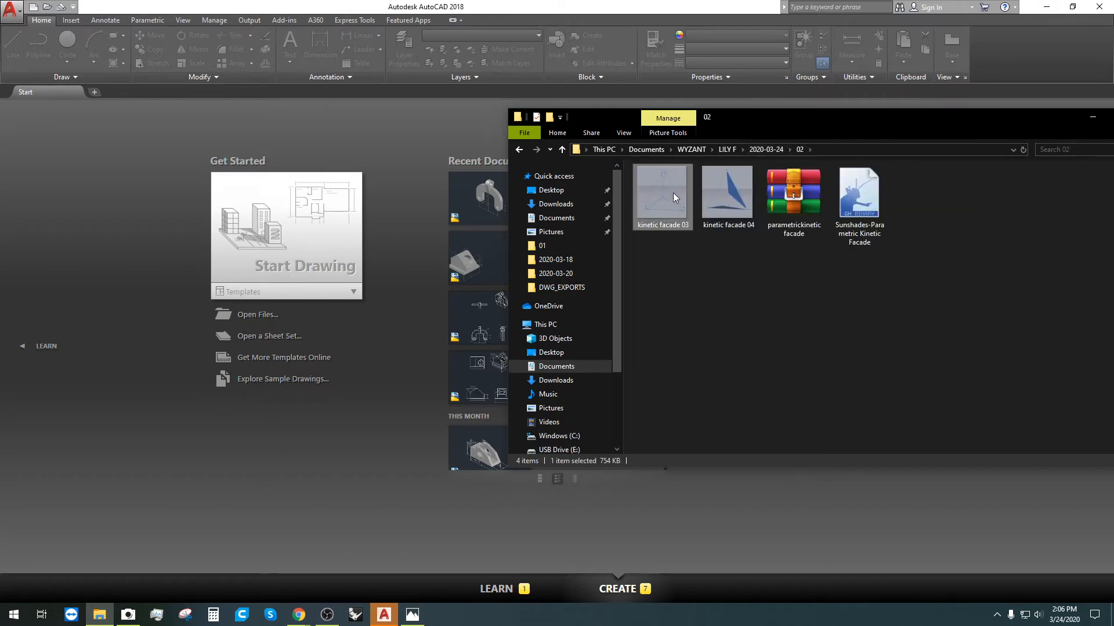
double_click(673, 194)
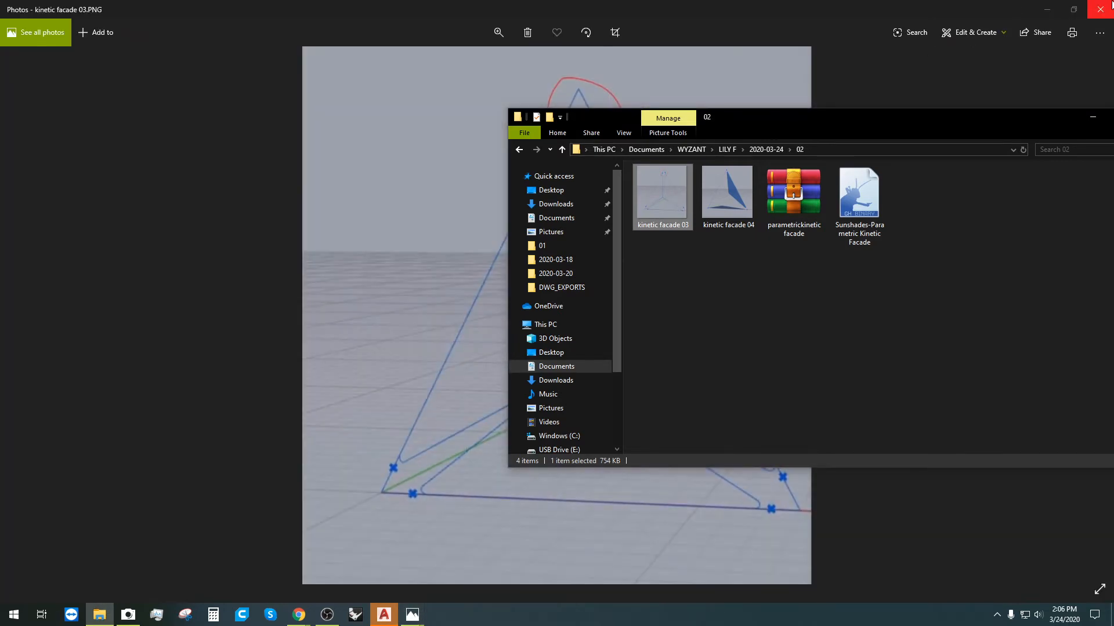
double_click(718, 186)
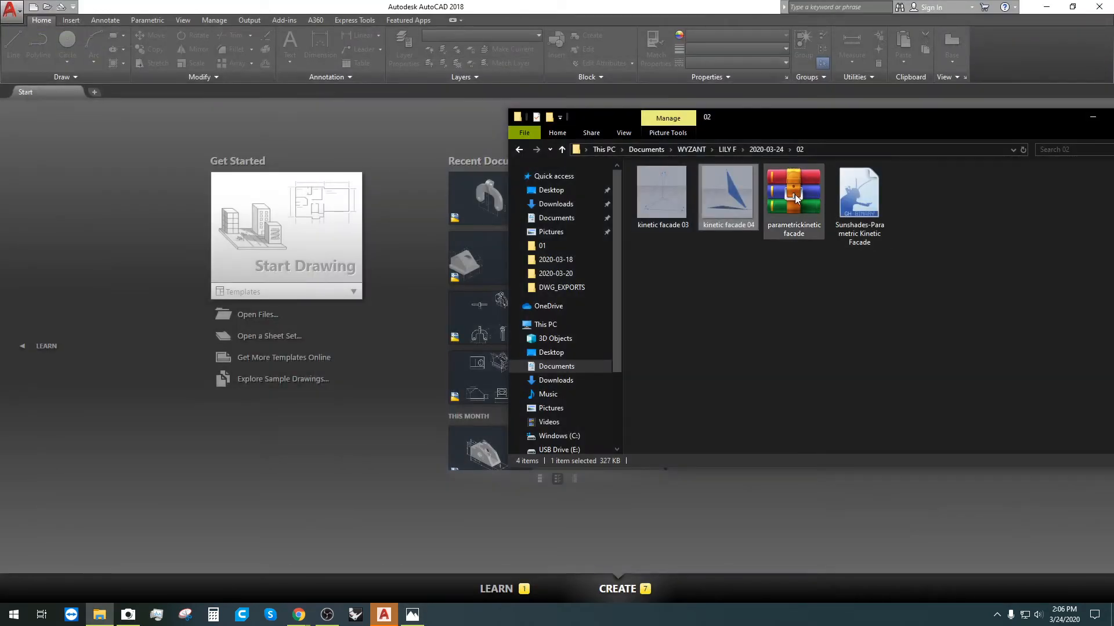
click(795, 194)
double_click(794, 194)
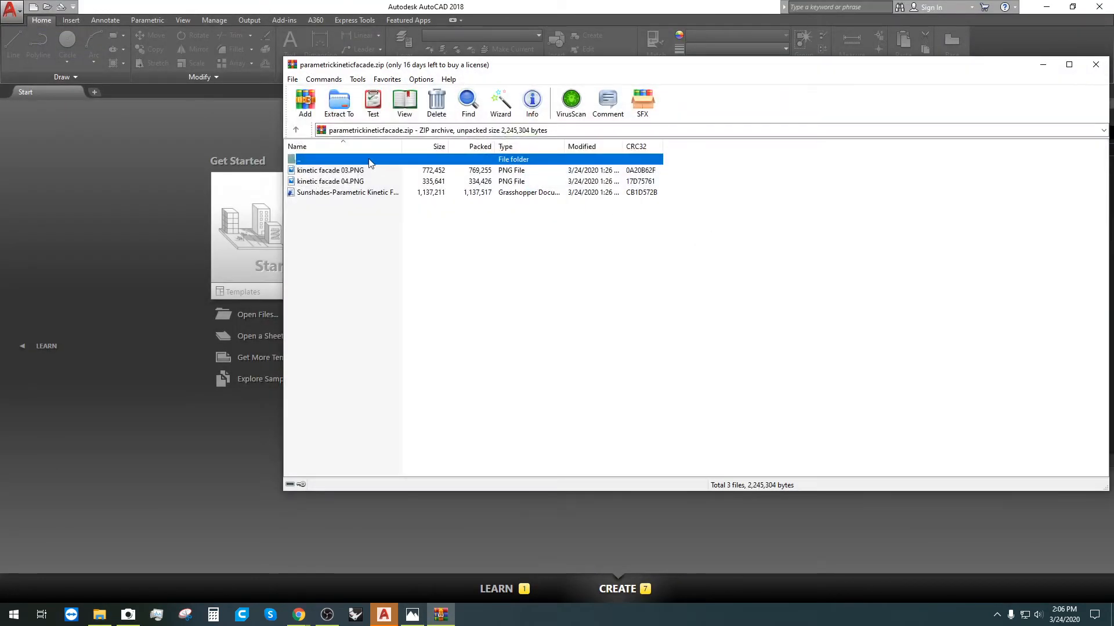
Step: Close the WinRAR archive without extracting and launch Rhinoceros 5 from the taskbar
click(1096, 65)
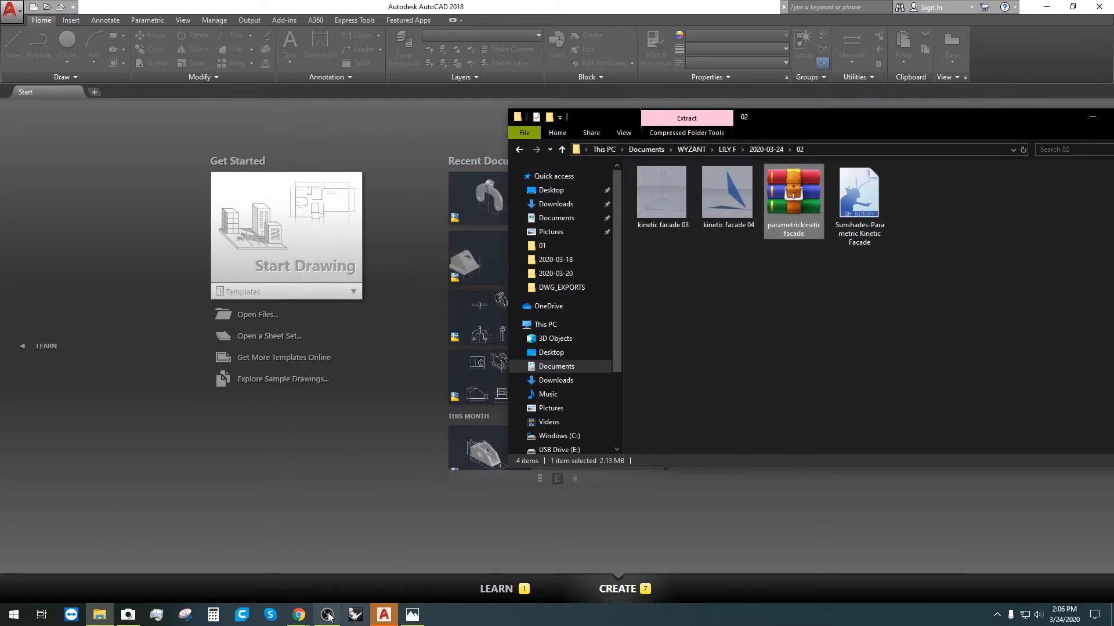
click(299, 616)
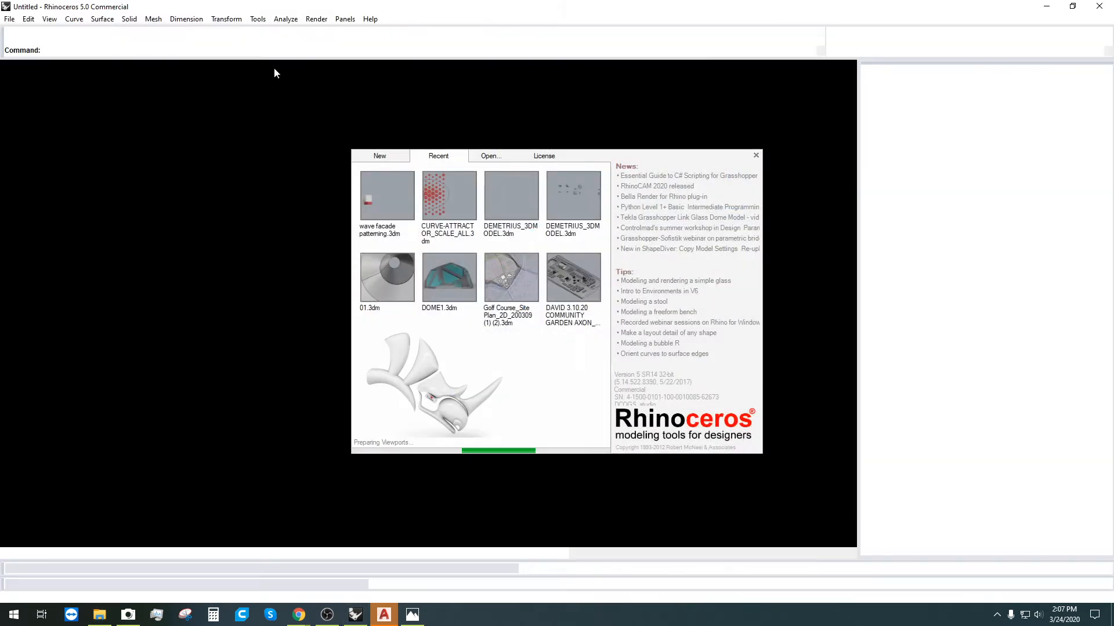
Step: Dismiss the Rhino start-up screen and start Grasshopper from the command line
click(401, 158)
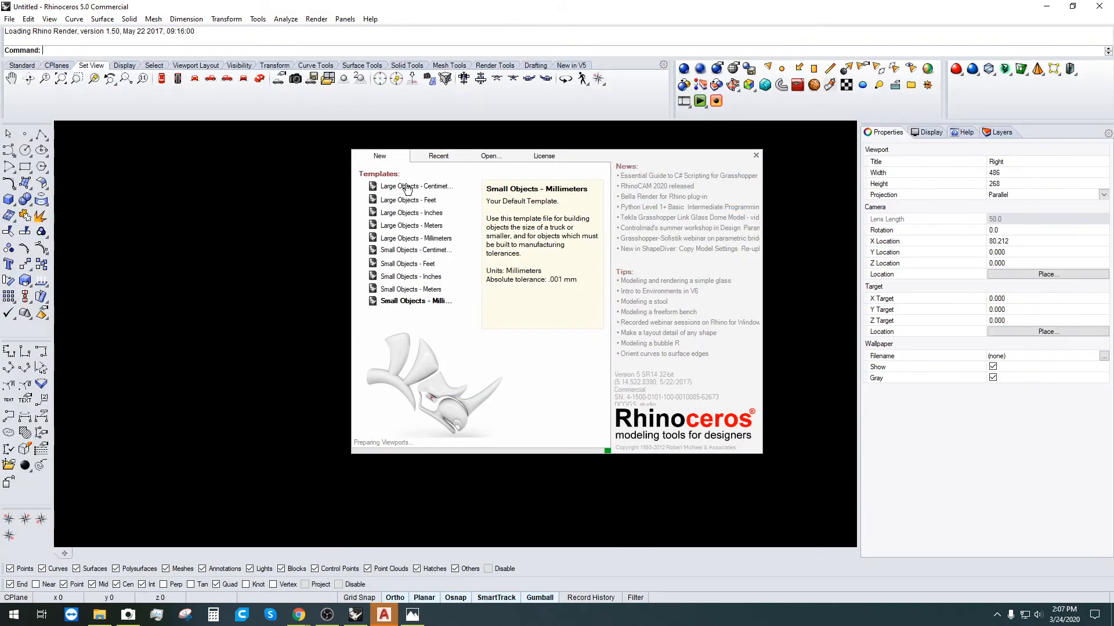
mouse_move(299, 614)
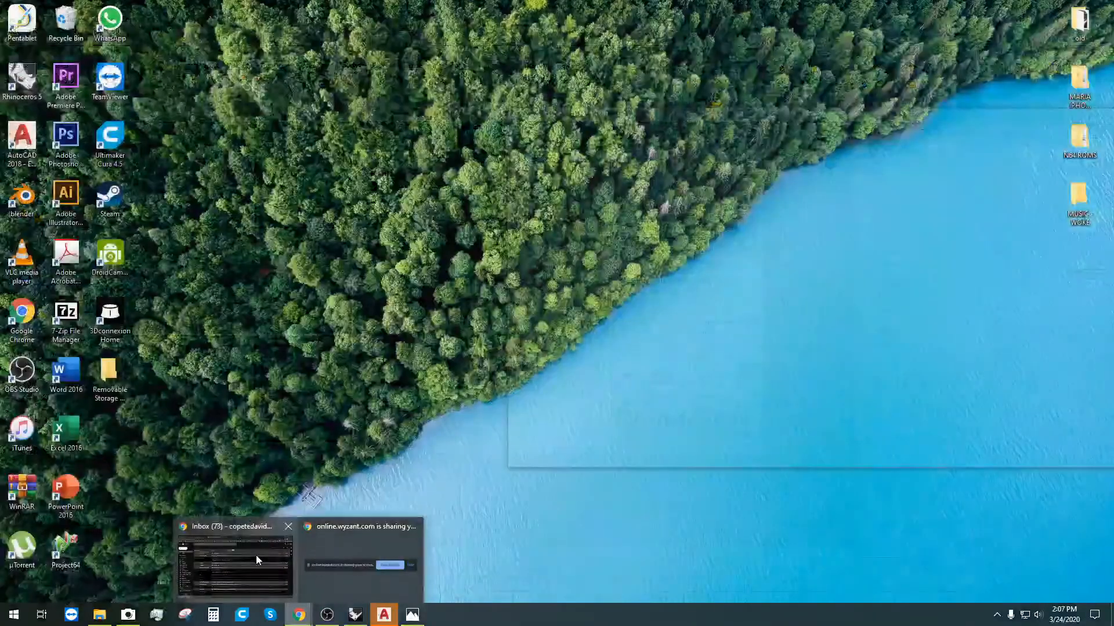
click(256, 555)
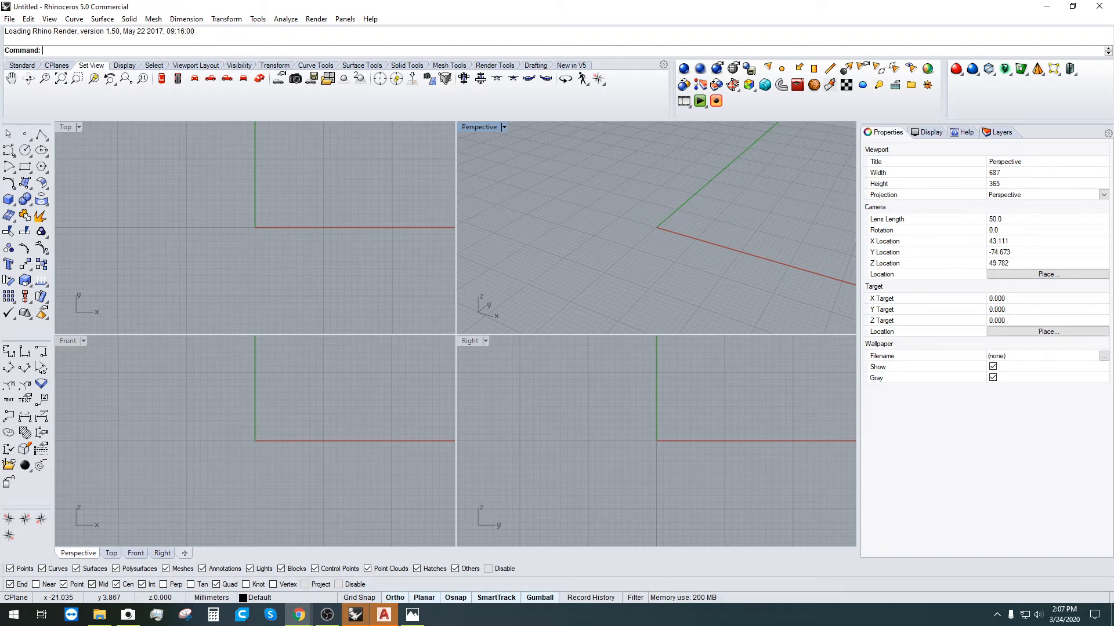
text(Grasshopper)
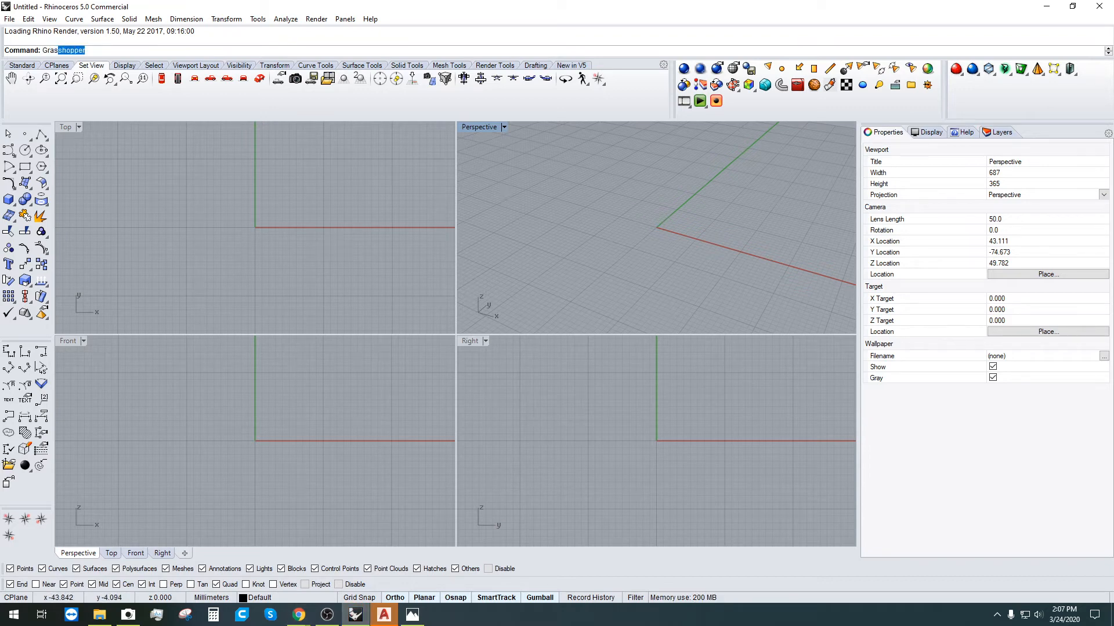
key(Return)
Step: Load the Sunshades-Parametric Kinetic Facade definition, declining to view the loading messages
click(99, 615)
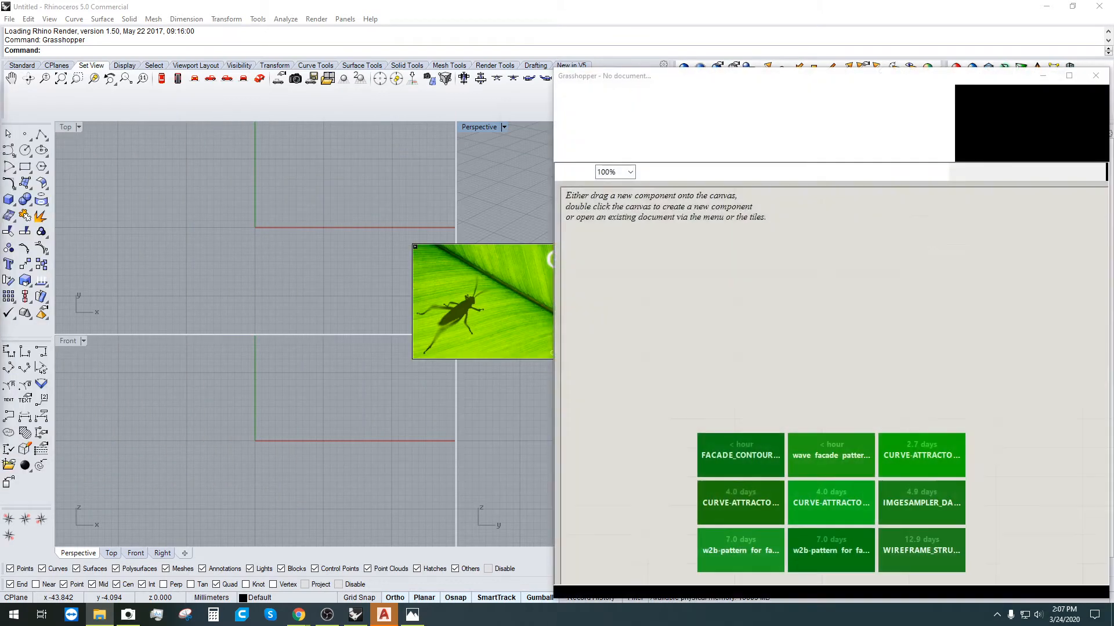
click(719, 451)
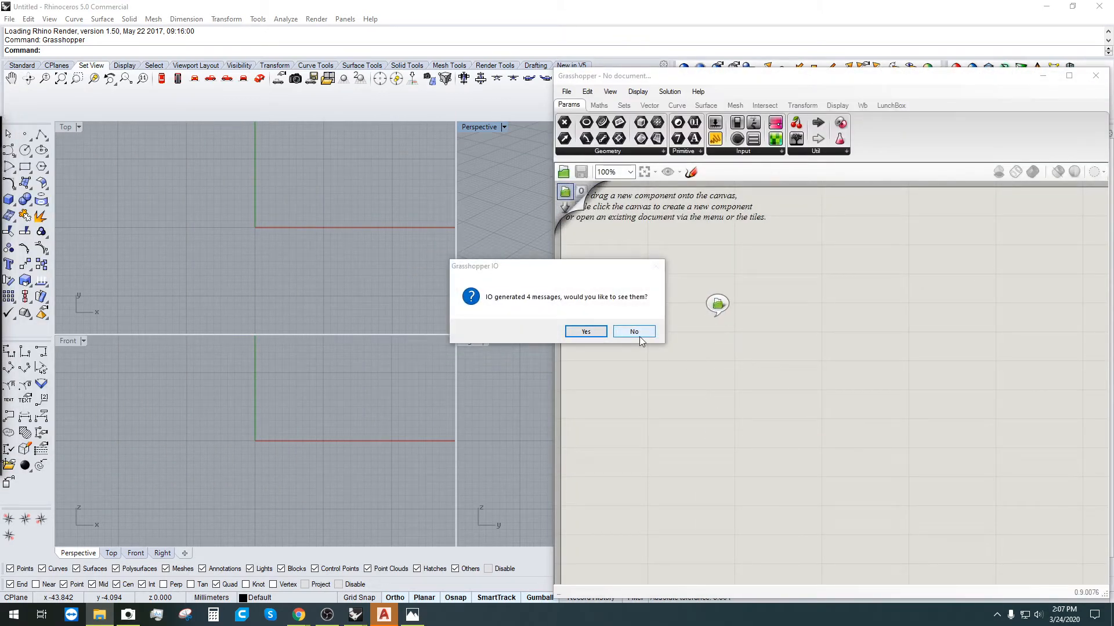
click(634, 331)
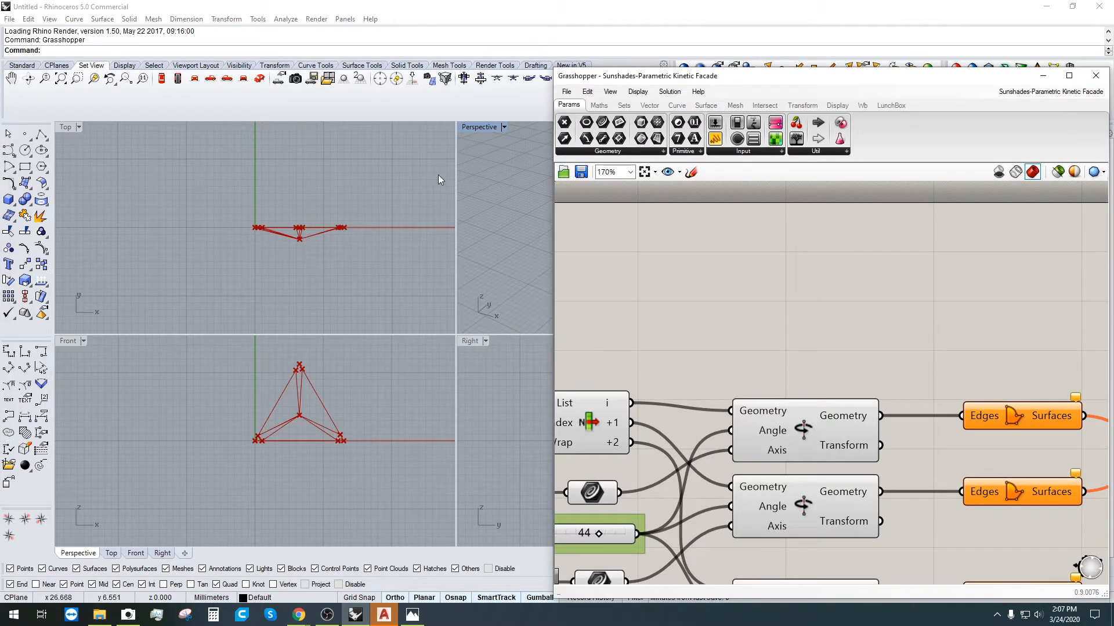
Step: Maximize the Perspective view and orbit around the tetrahedral frame
double_click(468, 127)
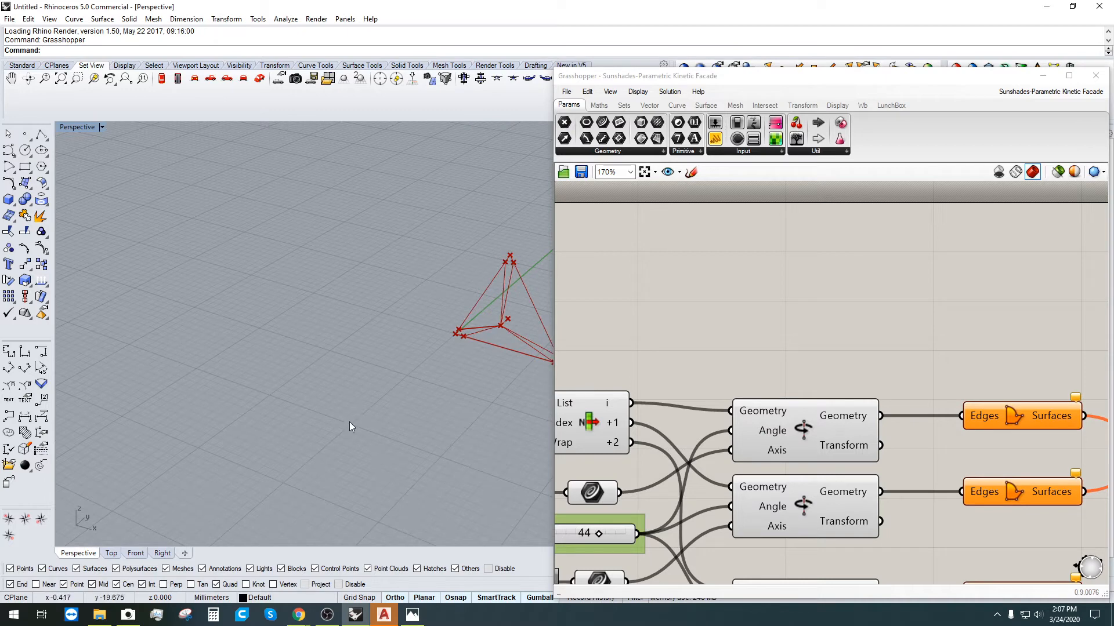
right_drag(349, 424, 358, 302)
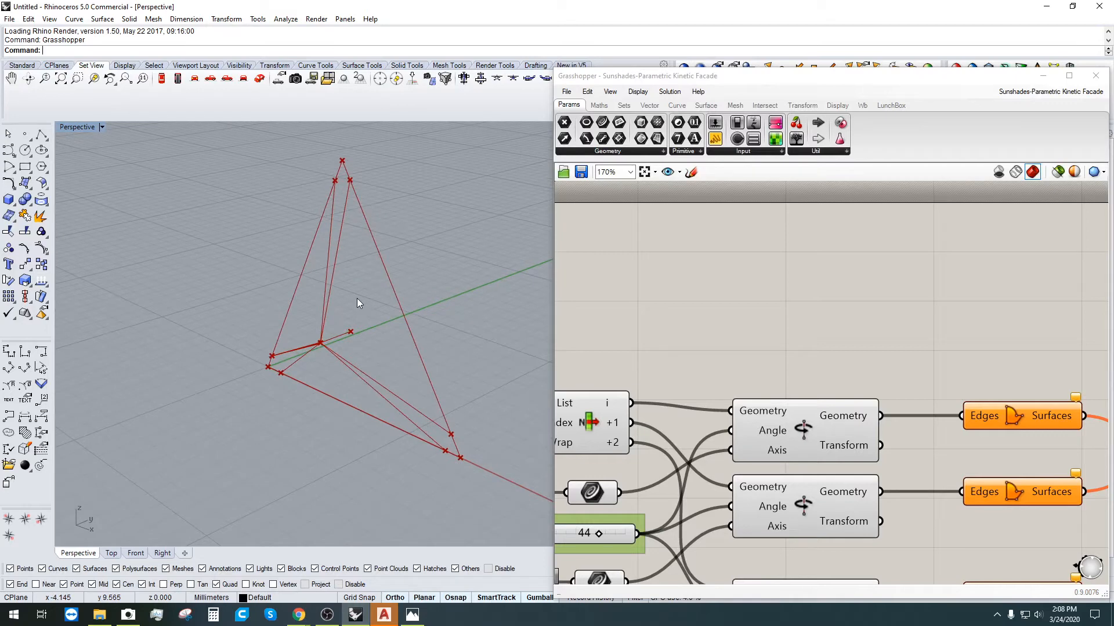
click(842, 294)
scroll(842, 290, down, 3)
scroll(818, 291, up, 2)
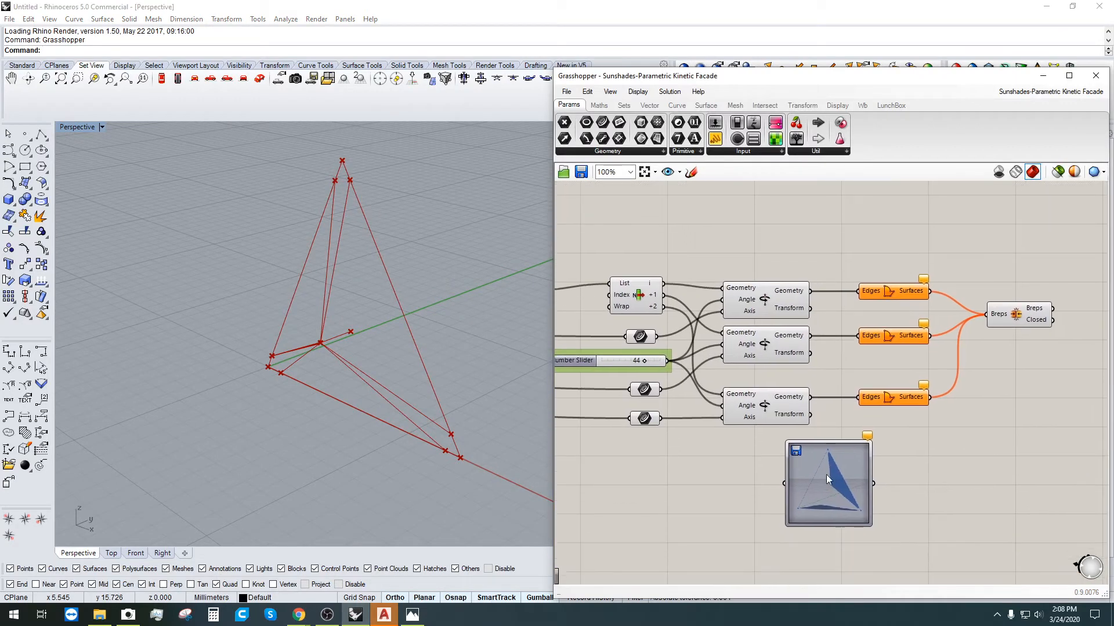
click(805, 469)
click(748, 492)
right_drag(319, 389, 439, 307)
right_drag(737, 259, 827, 275)
scroll(873, 320, up, 1)
right_drag(1001, 278, 932, 272)
Step: Highlight the two Rotate Axis components and inspect each rotated panel in 3-D
click(776, 304)
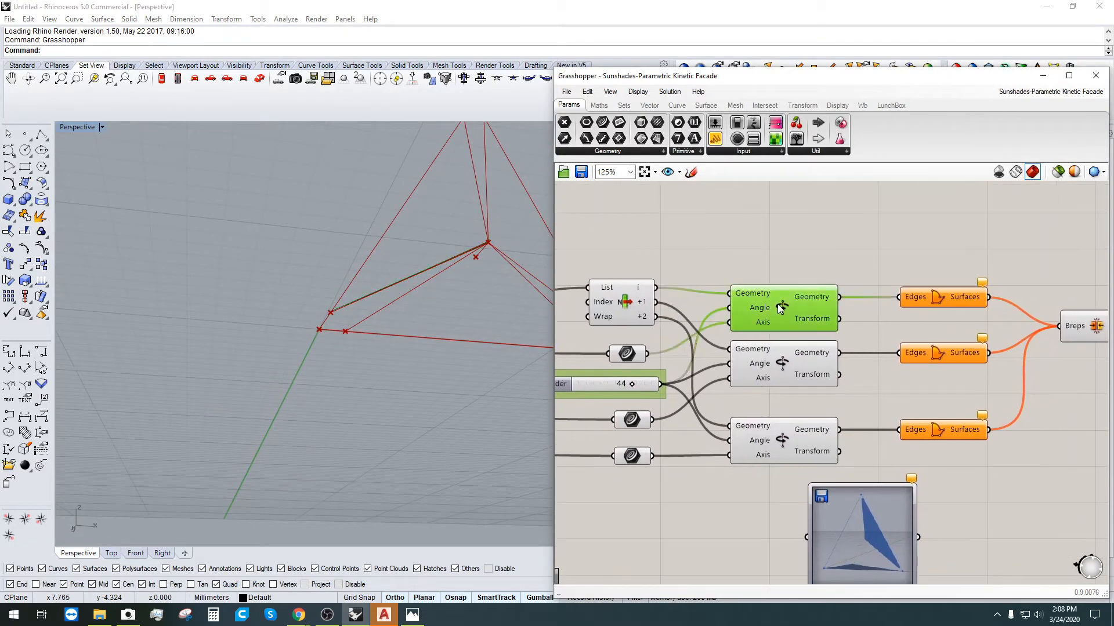
right_drag(408, 267, 345, 337)
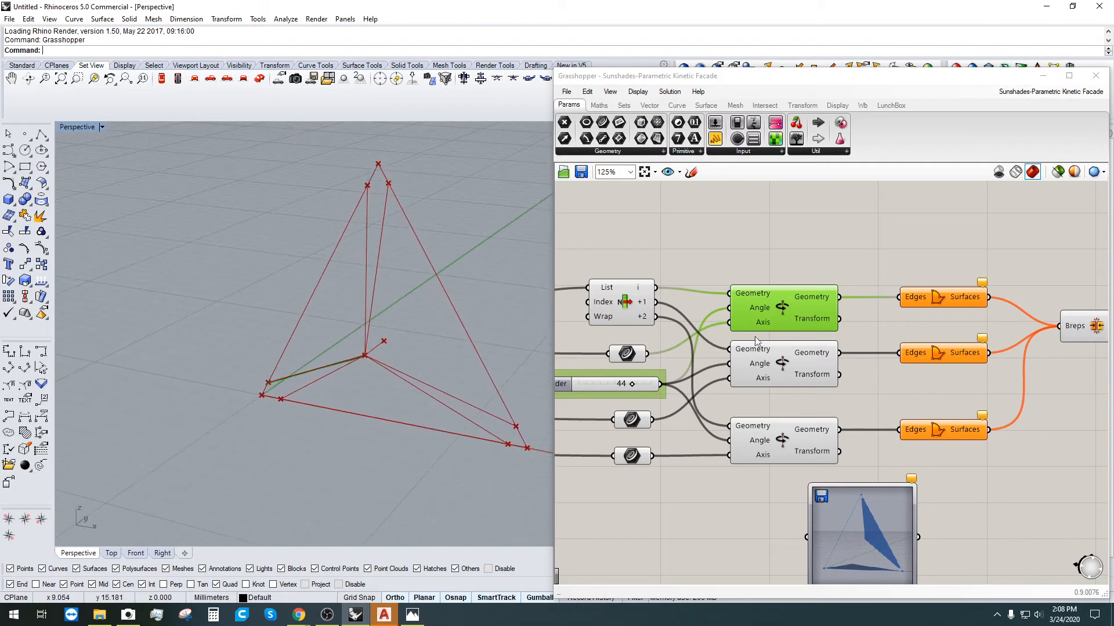
click(780, 376)
drag(780, 376, 781, 375)
right_drag(414, 290, 366, 310)
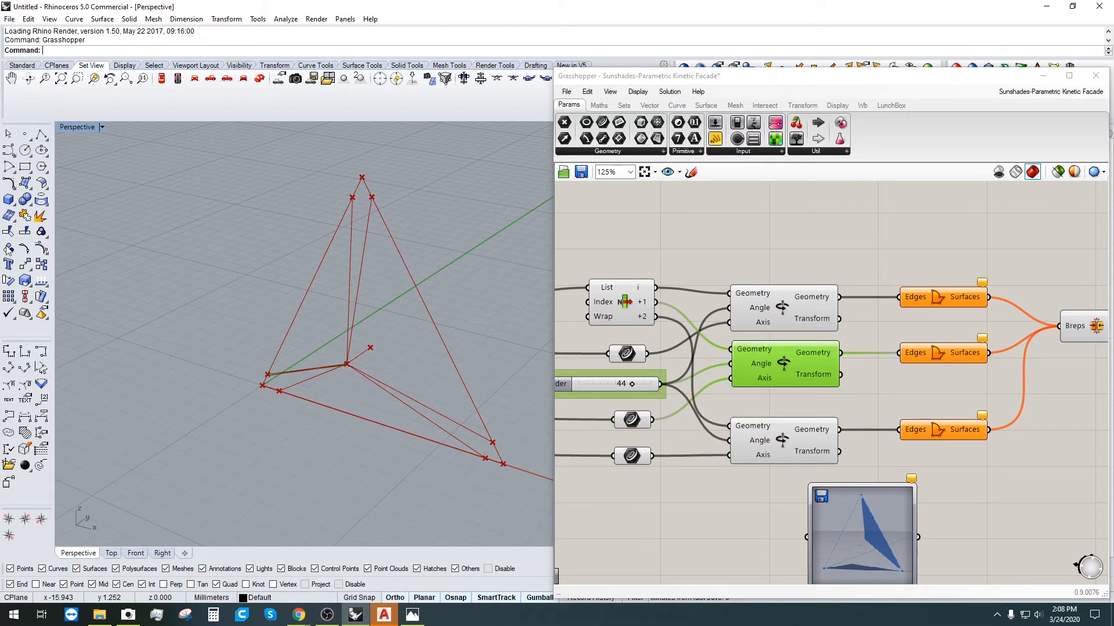
scroll(900, 328, down, 4)
Step: Pan and zoom around the canvas to review the purple groups and whole definition
click(723, 560)
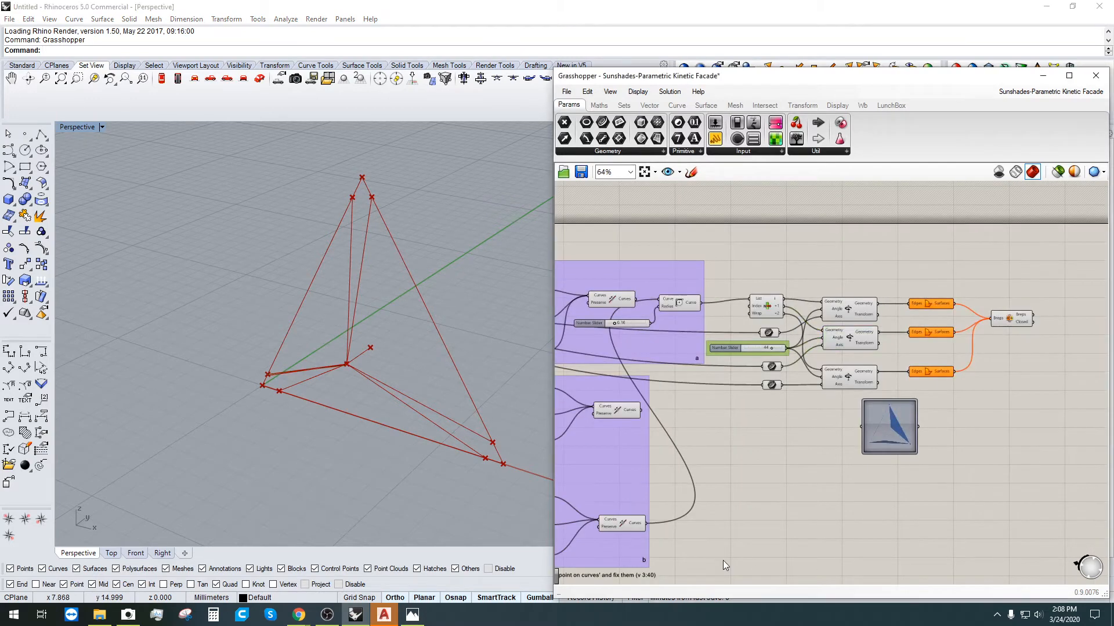
right_drag(809, 435, 854, 290)
scroll(980, 413, down, 2)
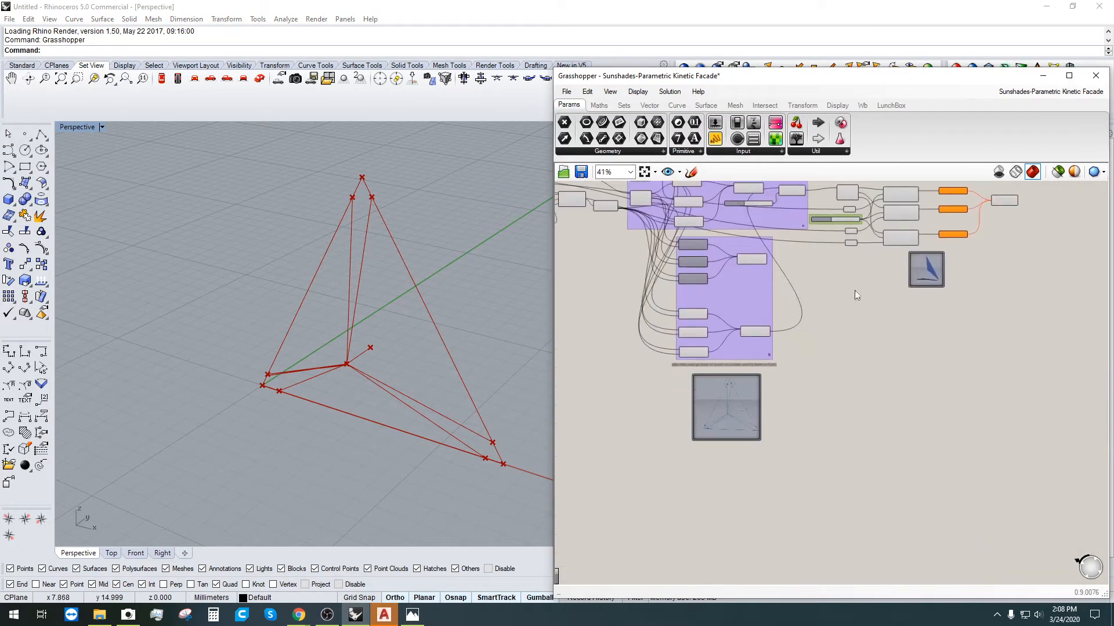
scroll(735, 414, up, 4)
right_drag(951, 319, 651, 498)
scroll(930, 192, up, 3)
scroll(905, 277, down, 5)
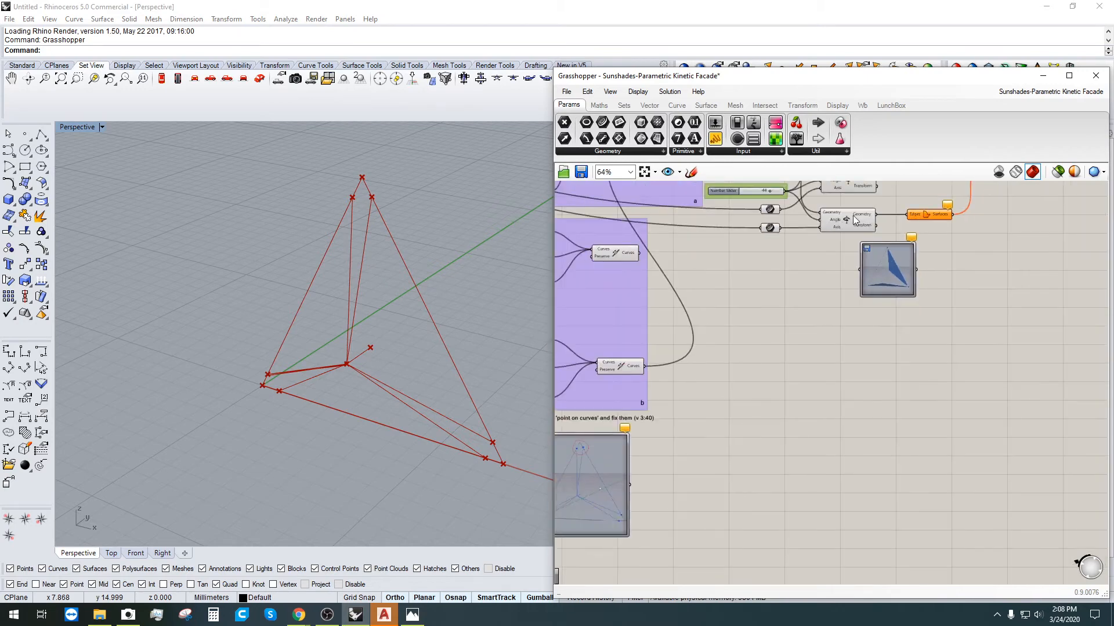
right_drag(957, 213, 851, 417)
scroll(853, 414, up, 3)
scroll(871, 374, down, 4)
right_drag(667, 481, 940, 458)
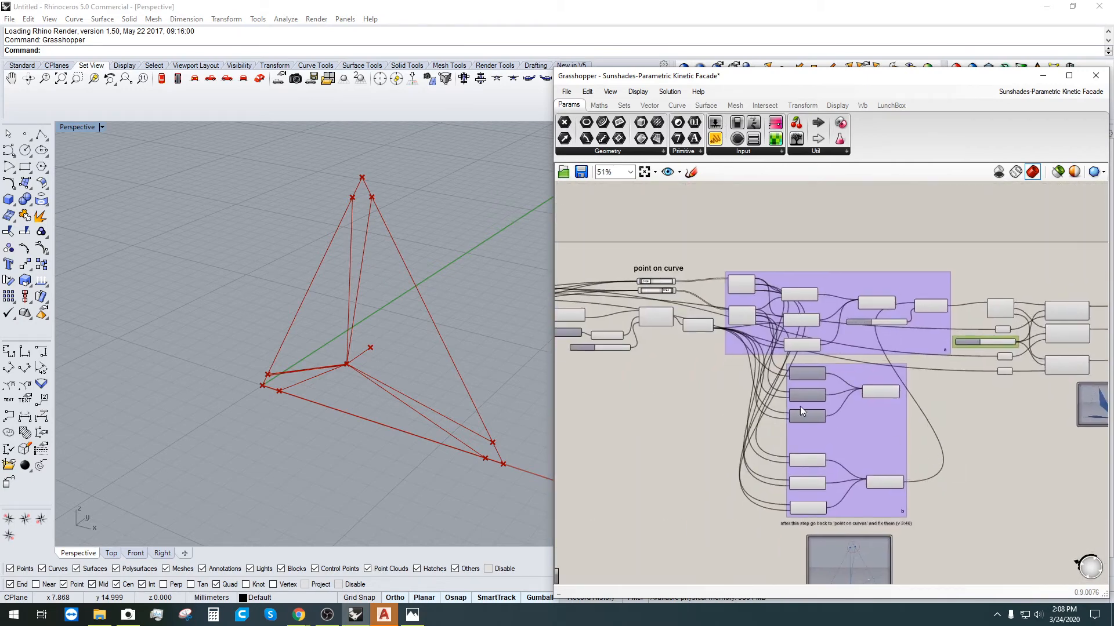
scroll(624, 400, up, 3)
right_drag(623, 399, 715, 423)
scroll(718, 420, down, 7)
right_drag(833, 437, 876, 396)
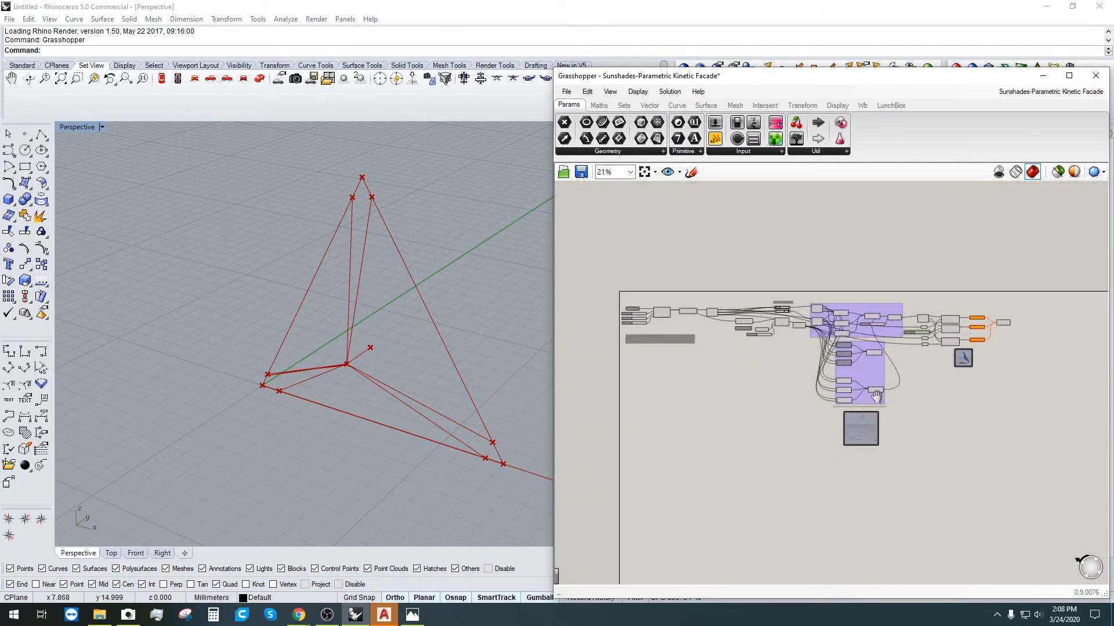
scroll(909, 441, up, 4)
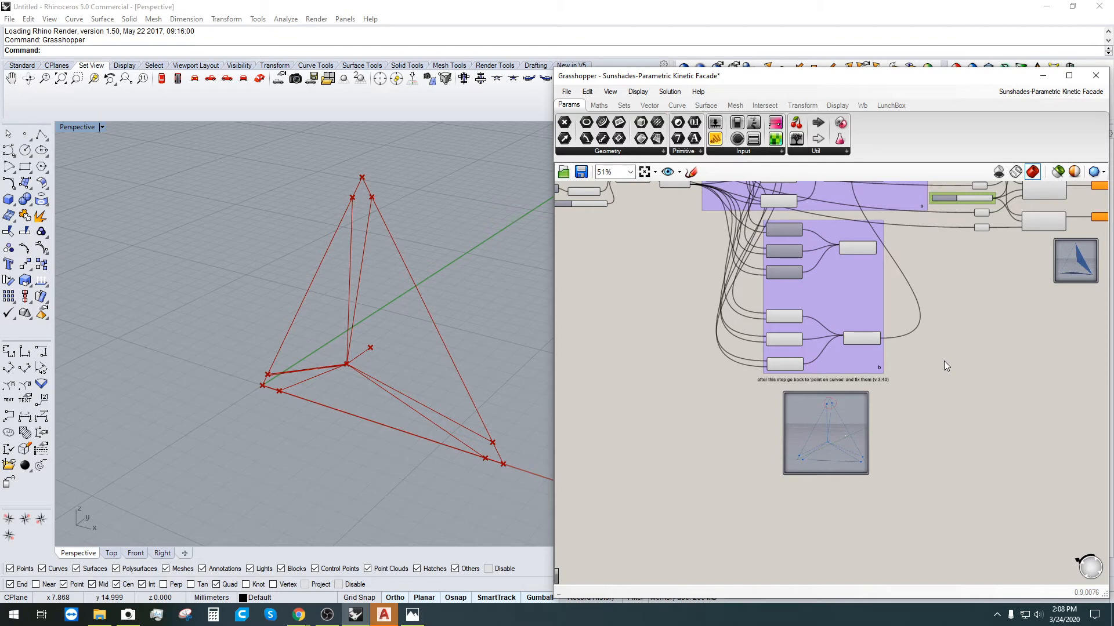
scroll(830, 406, up, 7)
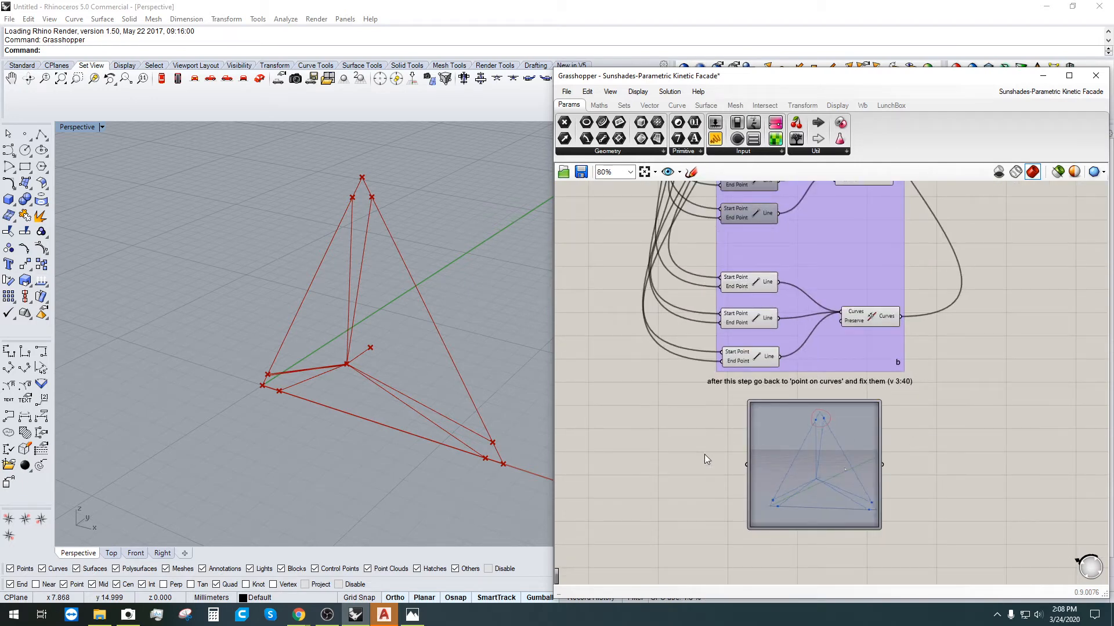
Step: View the reference image, then zoom to the point on curve group and select its 0.08 slider
right_drag(704, 454, 617, 471)
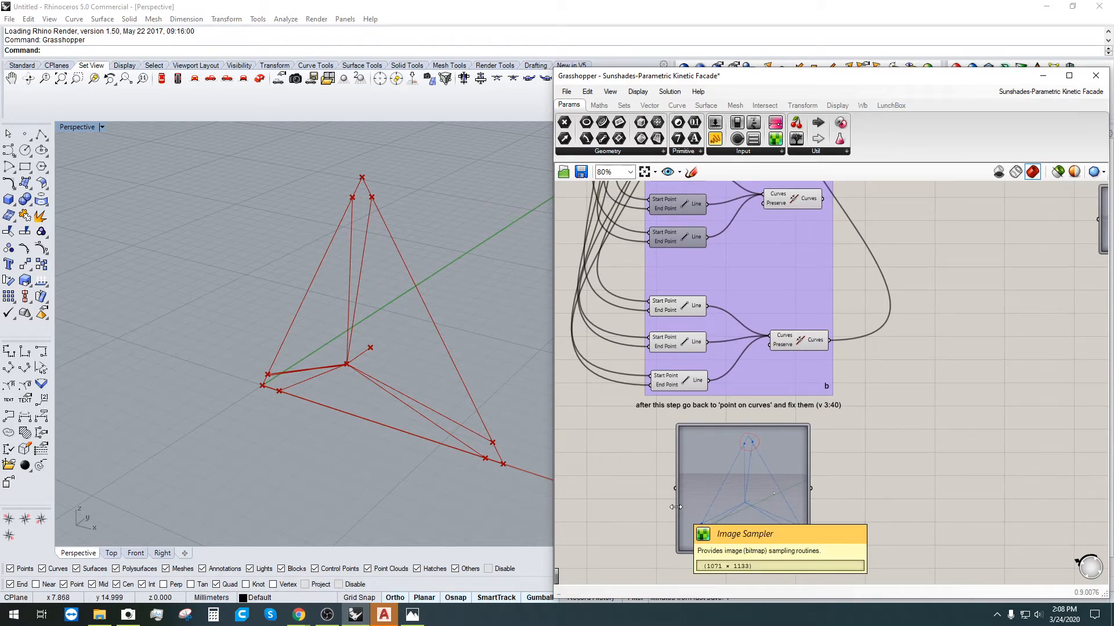
scroll(572, 416, down, 3)
right_drag(573, 416, 647, 420)
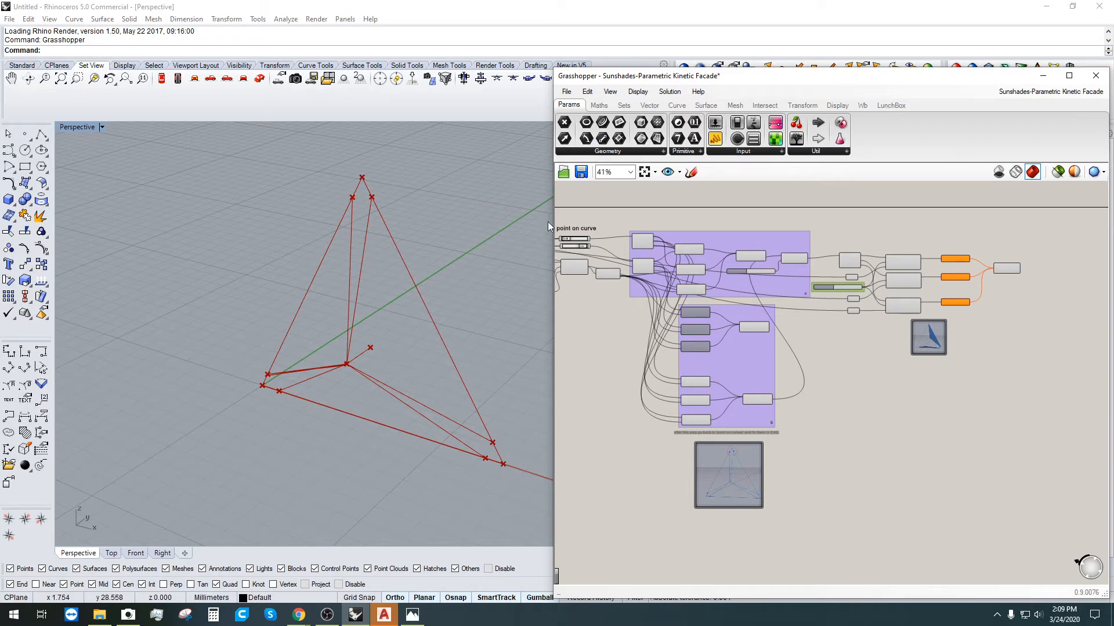
scroll(547, 222, up, 1)
scroll(599, 228, up, 2)
scroll(599, 228, up, 5)
click(759, 268)
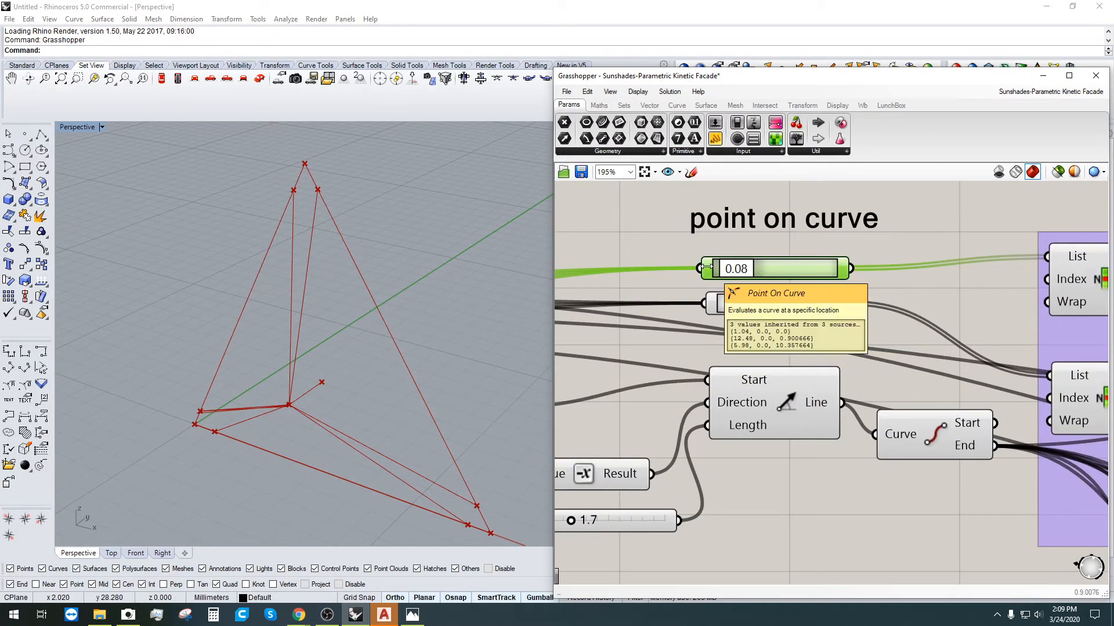
right_drag(764, 233, 723, 436)
double_click(753, 348)
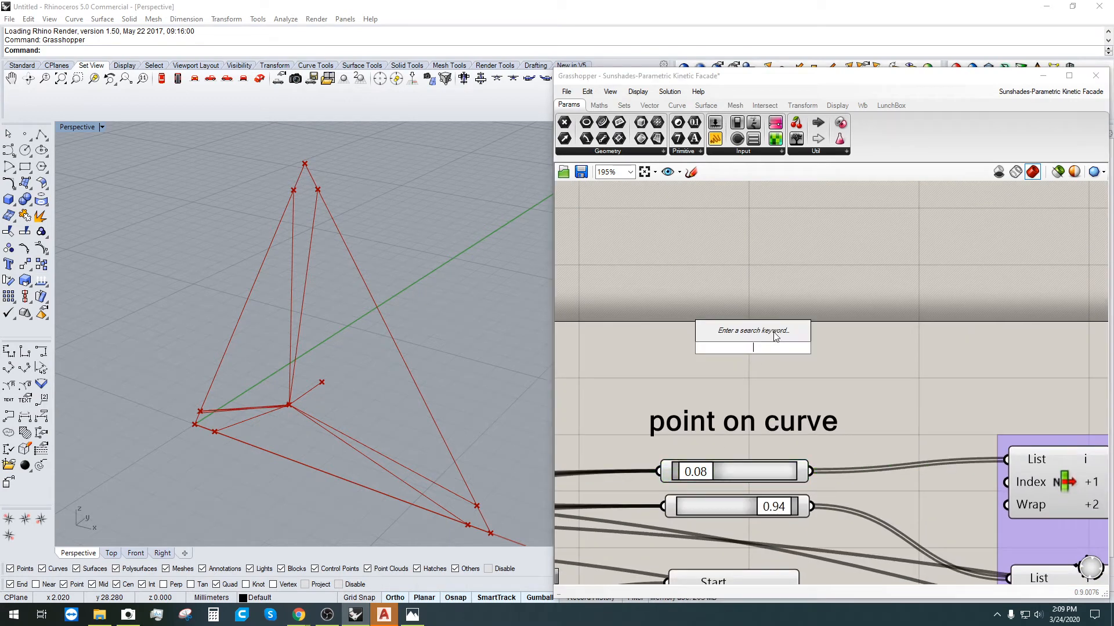
text(POINT)
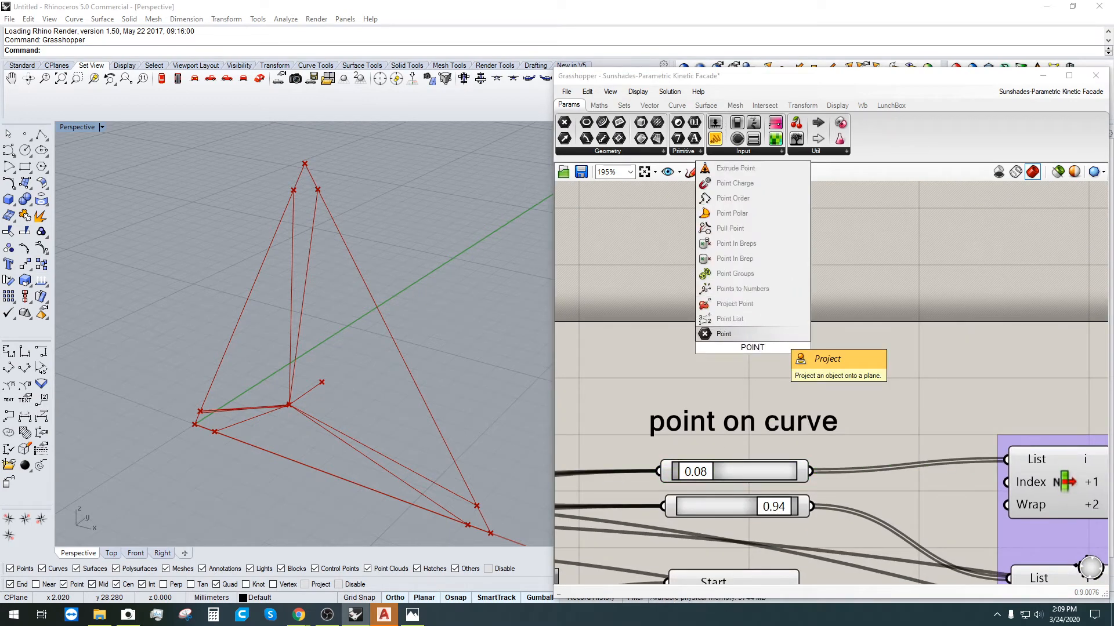
text(ON)
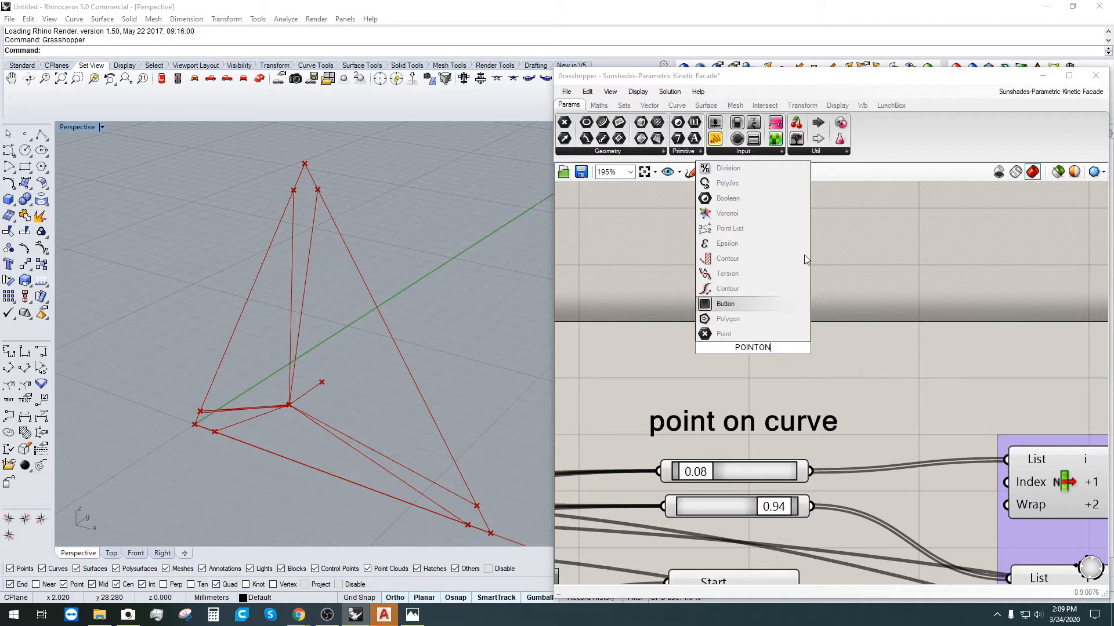
key(Escape)
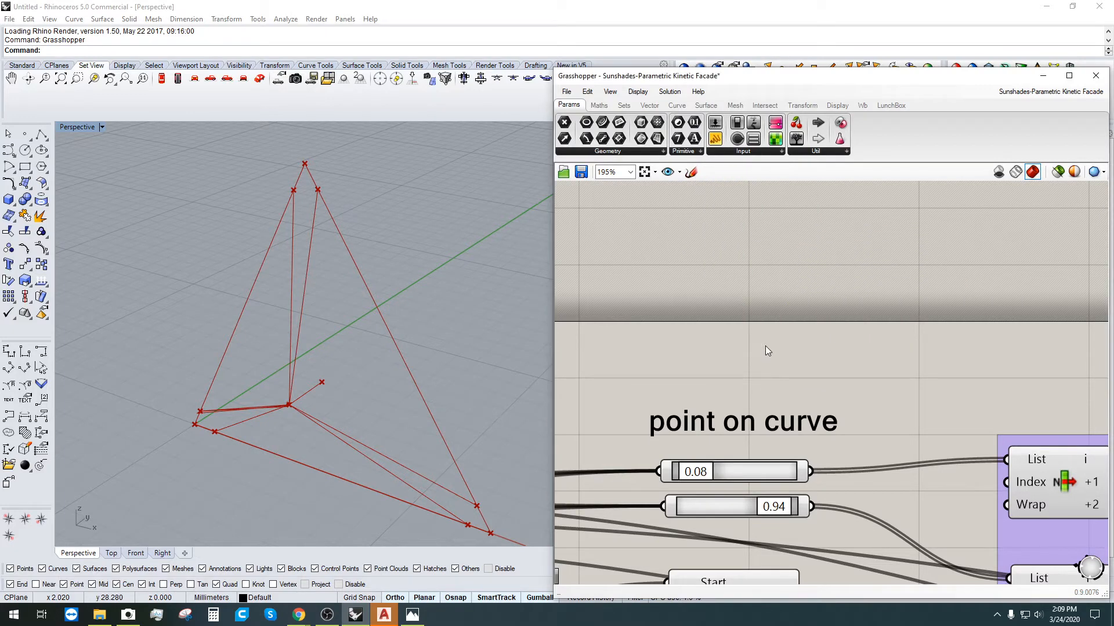
double_click(765, 347)
text(POINT)
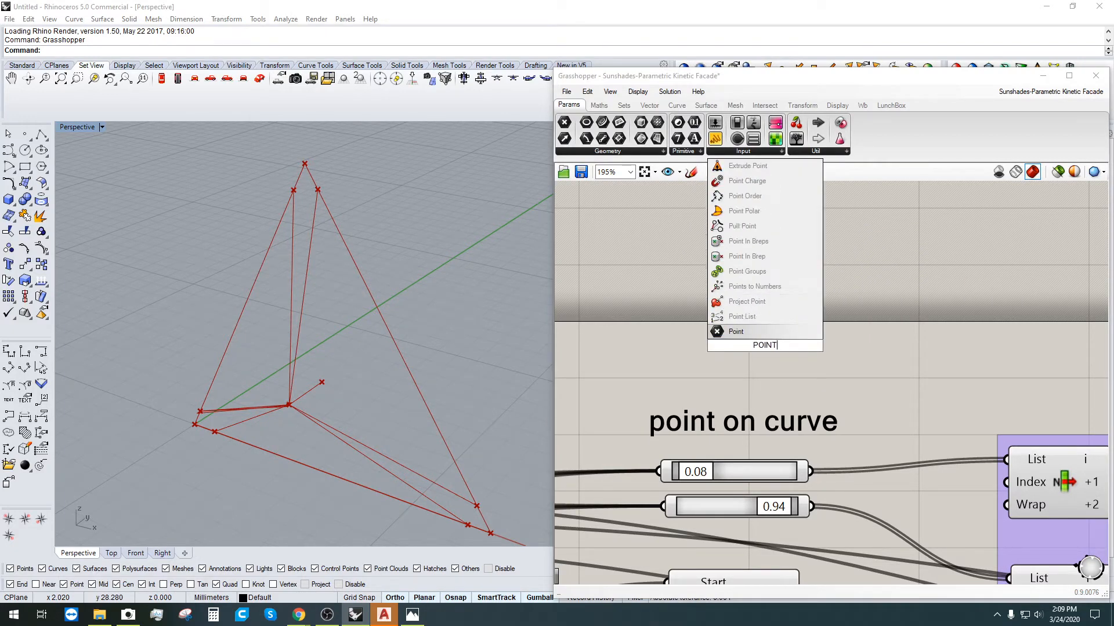
text(ONCURVE)
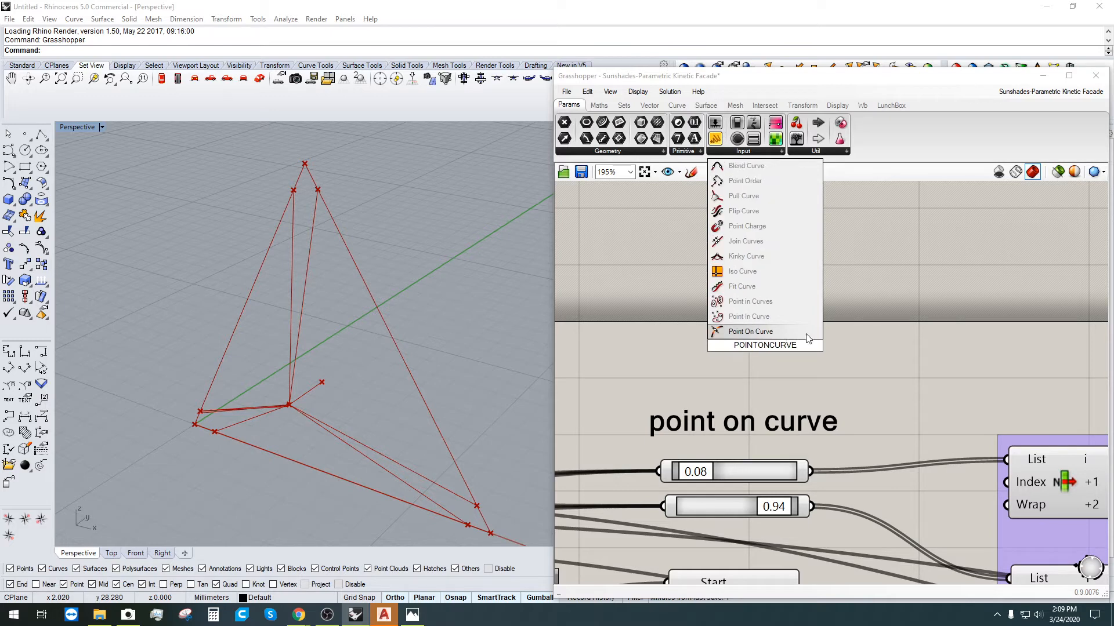
key(Return)
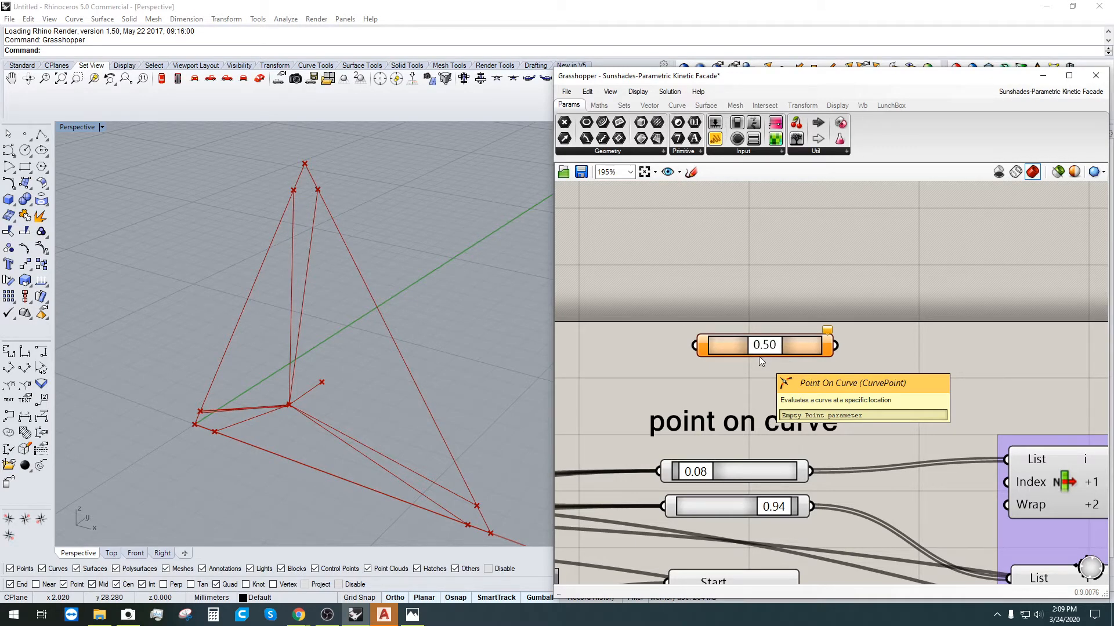
drag(773, 354, 771, 353)
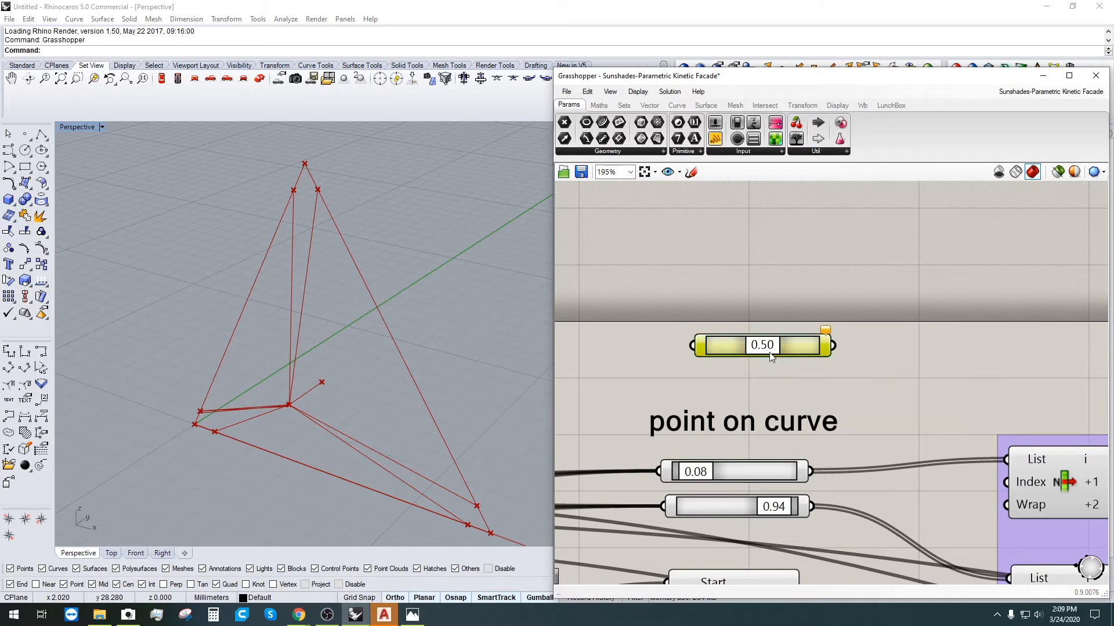
scroll(704, 315, down, 3)
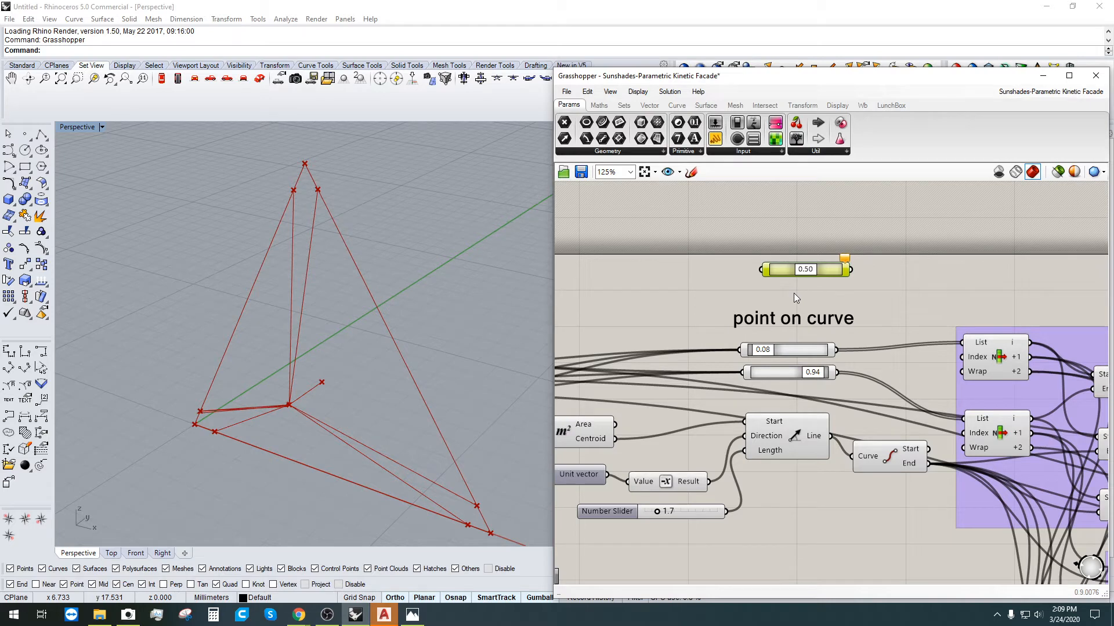
key(Delete)
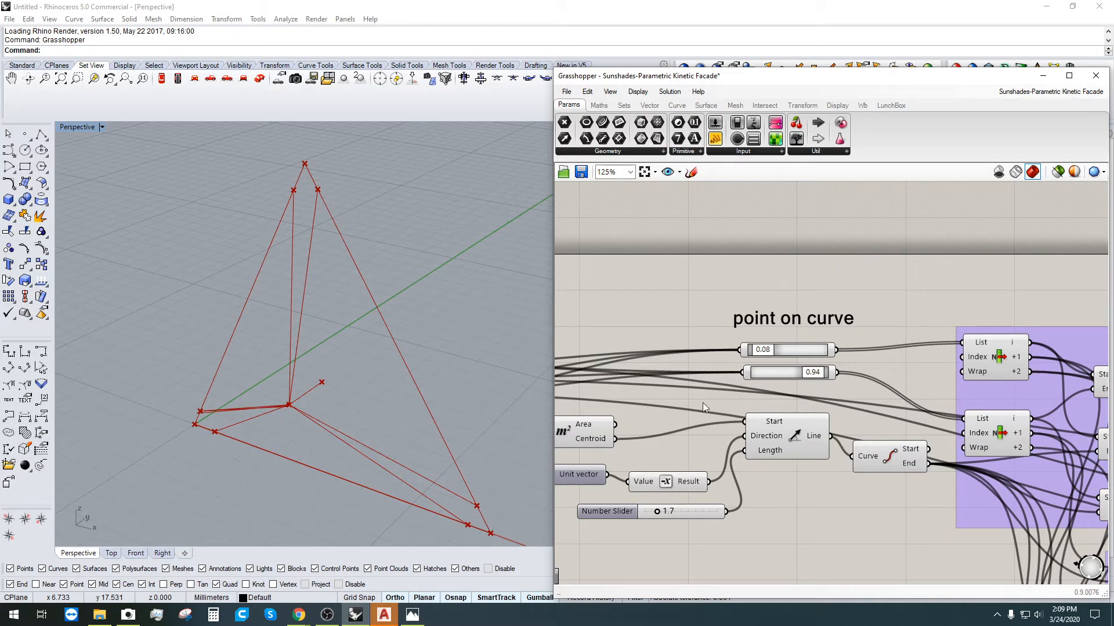
Step: Pan and zoom around the tutorial video-link note to reveal it with the grid components
right_drag(674, 414, 837, 327)
scroll(797, 263, down, 5)
scroll(654, 311, up, 3)
click(639, 308)
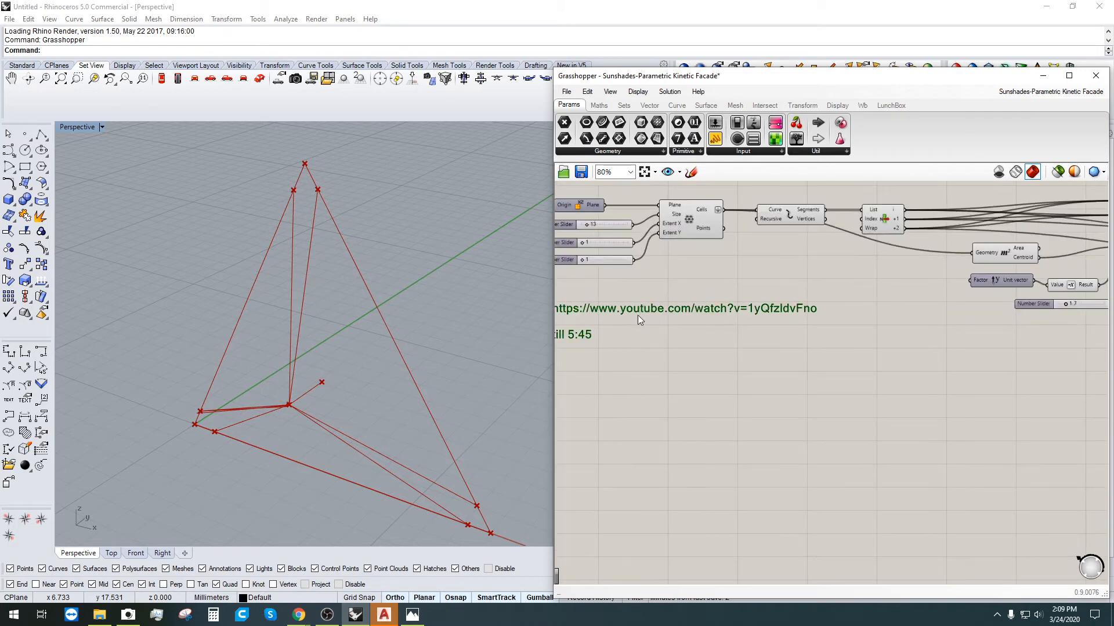
mouse_move(620, 346)
right_down()
mouse_move(783, 321)
mouse_move(711, 334)
right_up()
scroll(671, 335, up, 1)
right_drag(847, 302, 773, 351)
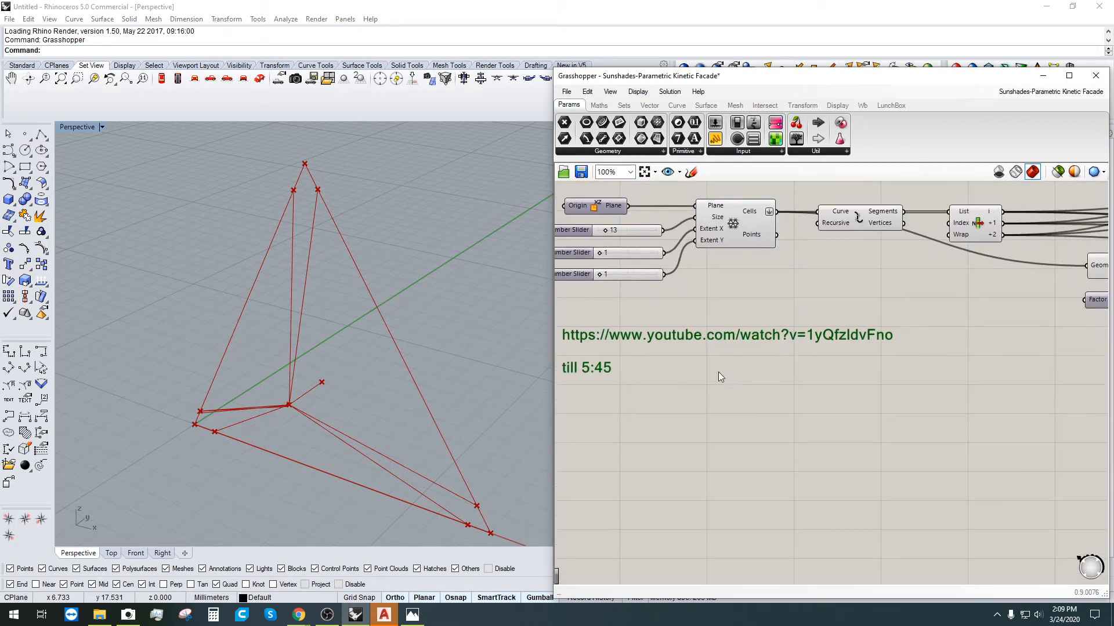
scroll(720, 374, down, 1)
mouse_move(1008, 348)
right_down()
mouse_move(815, 348)
mouse_move(804, 369)
mouse_move(963, 351)
right_up()
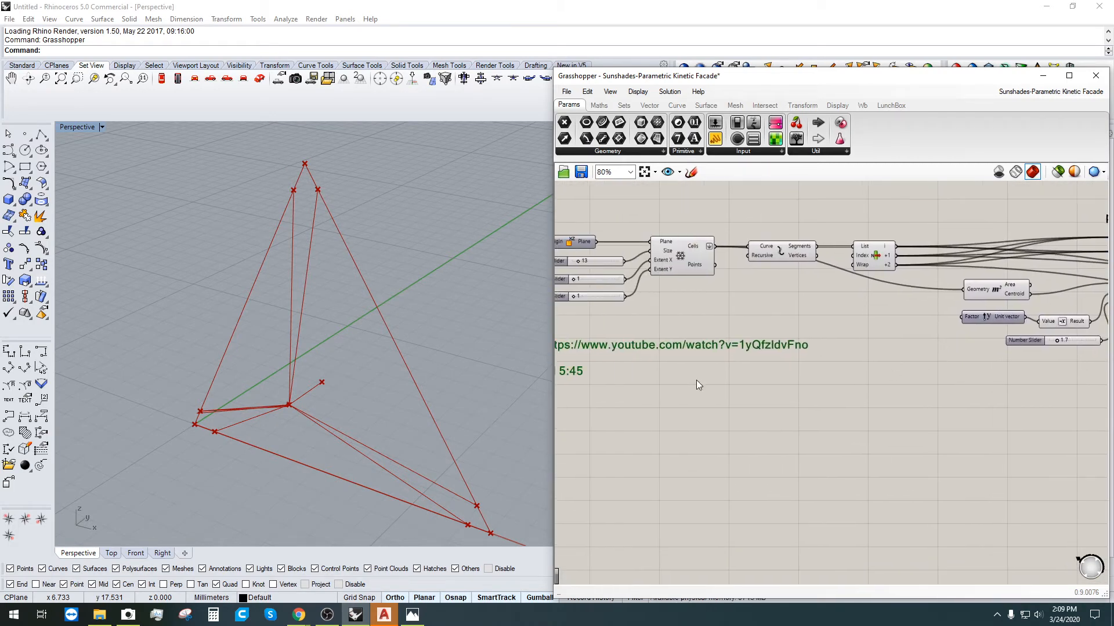
right_drag(639, 361, 727, 335)
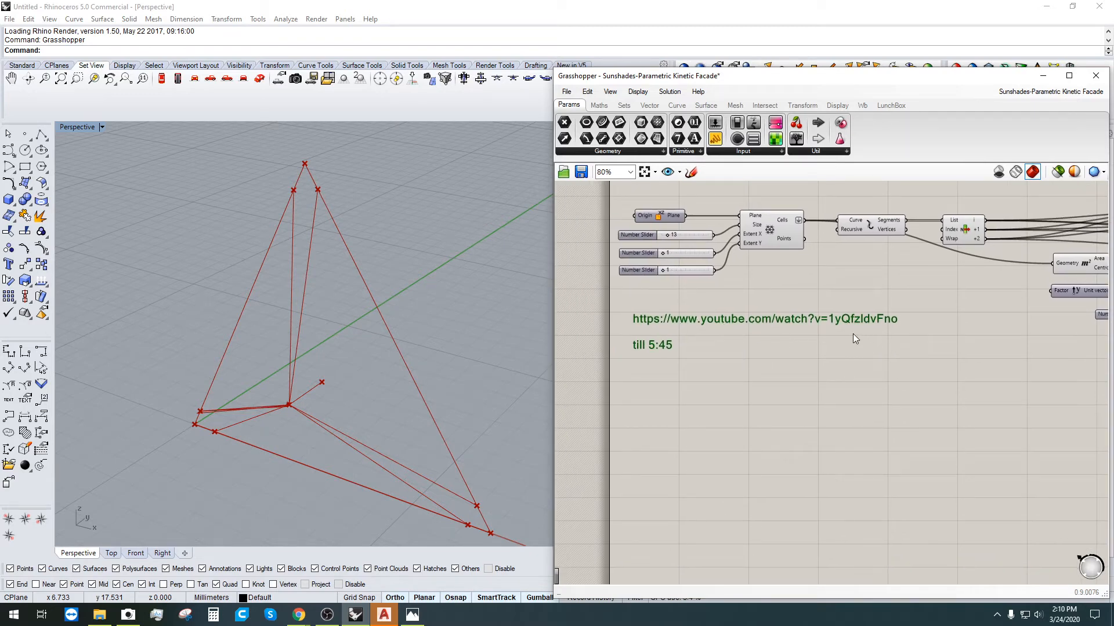
Step: Move past the purple groups to the Rotate and Edge Surface components and select the top Rotate
right_drag(817, 363, 534, 376)
scroll(812, 391, down, 2)
right_drag(1018, 418, 748, 349)
right_drag(1029, 383, 874, 396)
scroll(973, 287, up, 4)
right_drag(949, 293, 938, 350)
drag(719, 285, 725, 284)
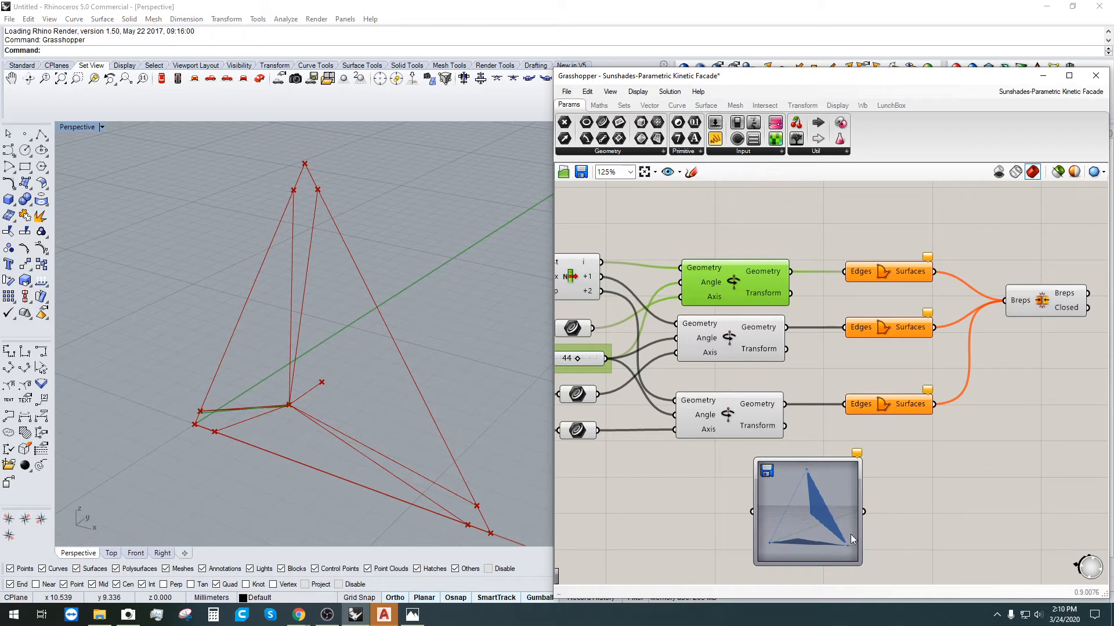
Step: Pan and zoom to centre the reference sketch and its note on the canvas
right_drag(598, 502, 720, 465)
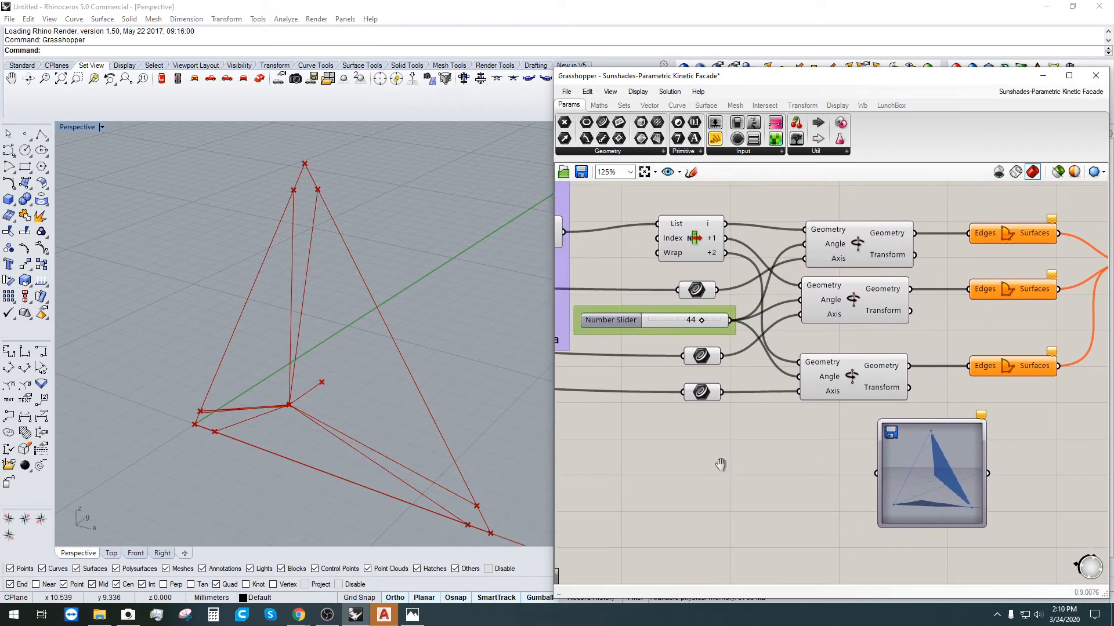
scroll(720, 465, down, 3)
mouse_move(656, 479)
right_down()
mouse_move(923, 382)
mouse_move(936, 322)
right_up()
scroll(928, 325, down, 1)
scroll(816, 532, up, 4)
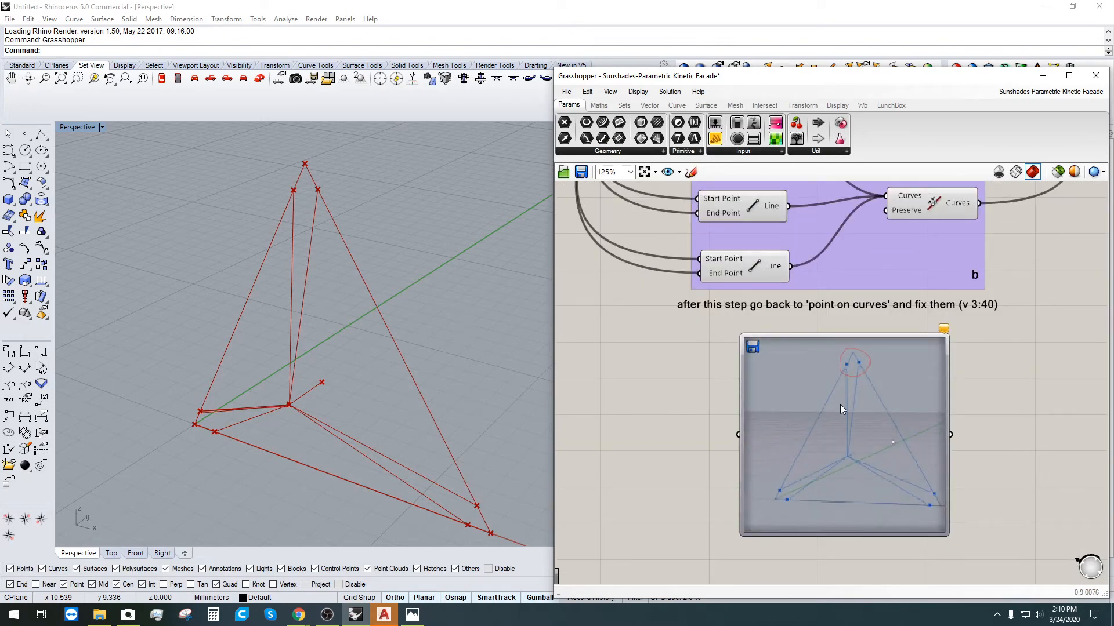
right_drag(840, 410, 828, 434)
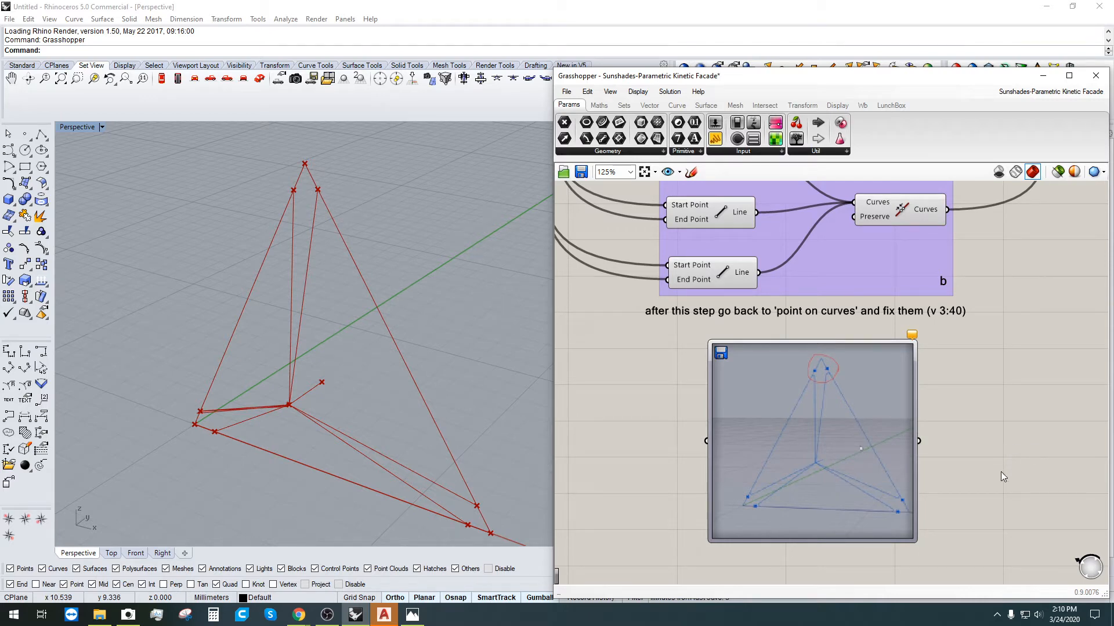
Step: Zoom the Rhino Perspective out and back in, then zoom the canvas to the Line group
scroll(813, 377, up, 5)
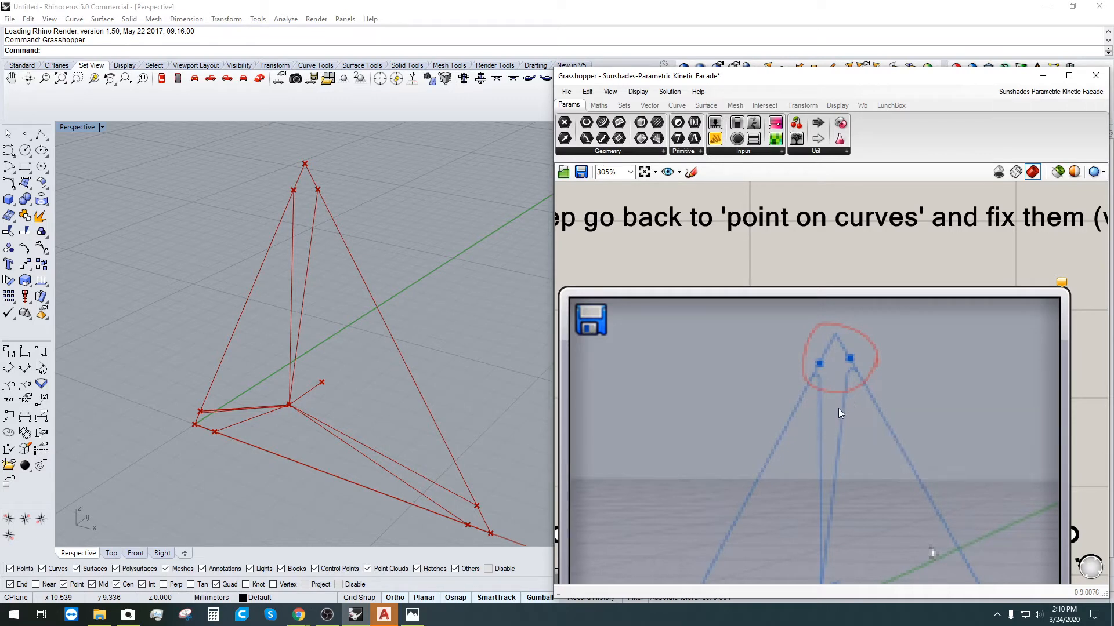
scroll(828, 403, down, 1)
scroll(280, 346, down, 6)
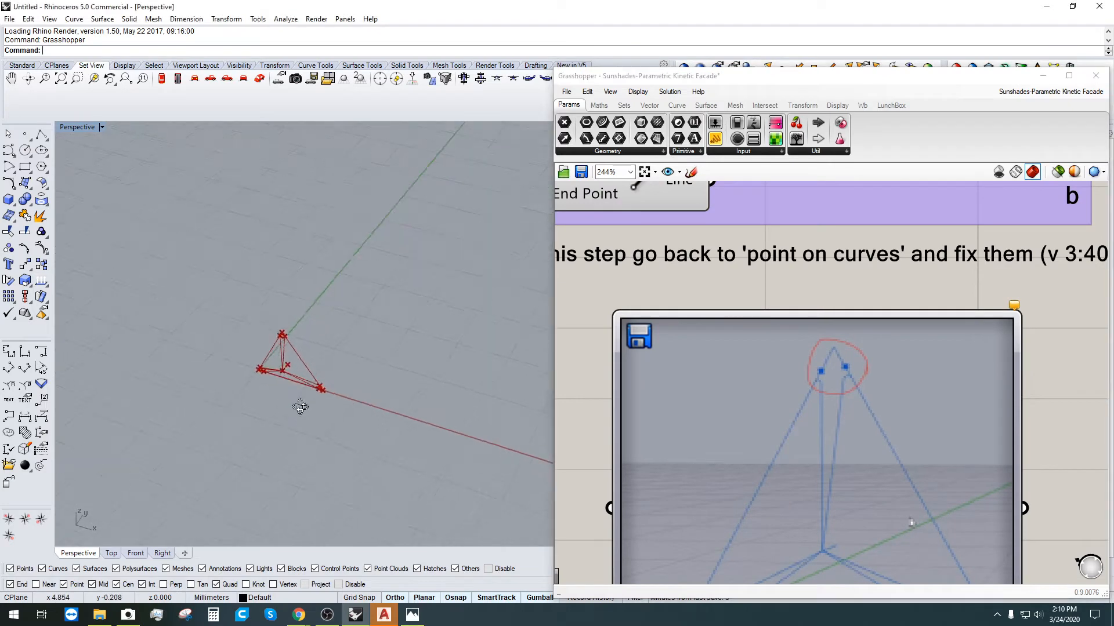
scroll(300, 407, up, 7)
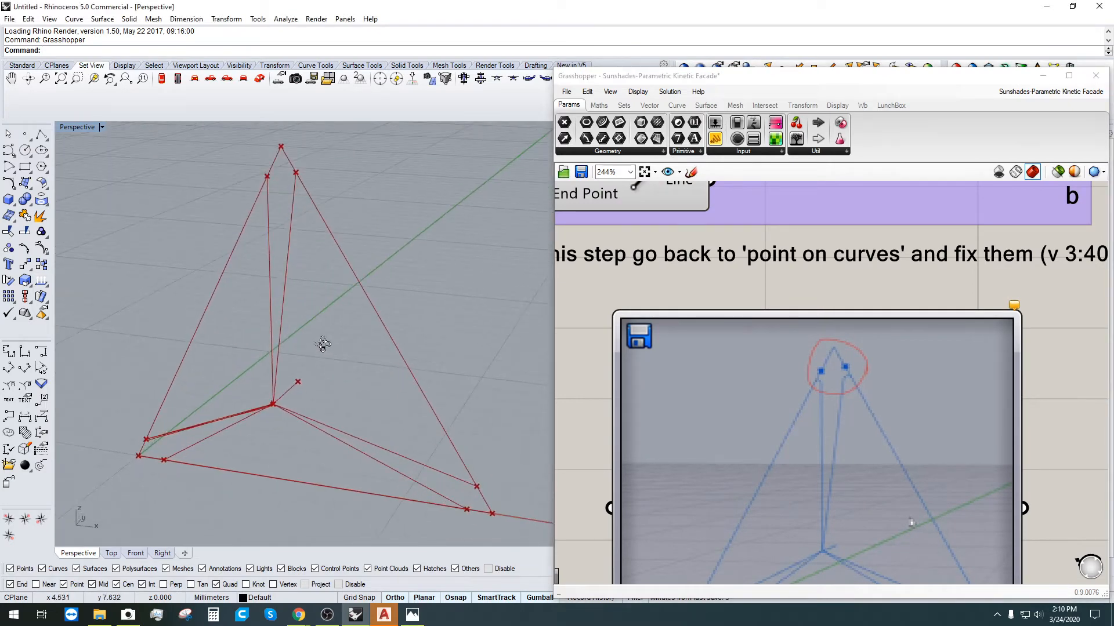
scroll(826, 343, down, 5)
scroll(736, 477, up, 2)
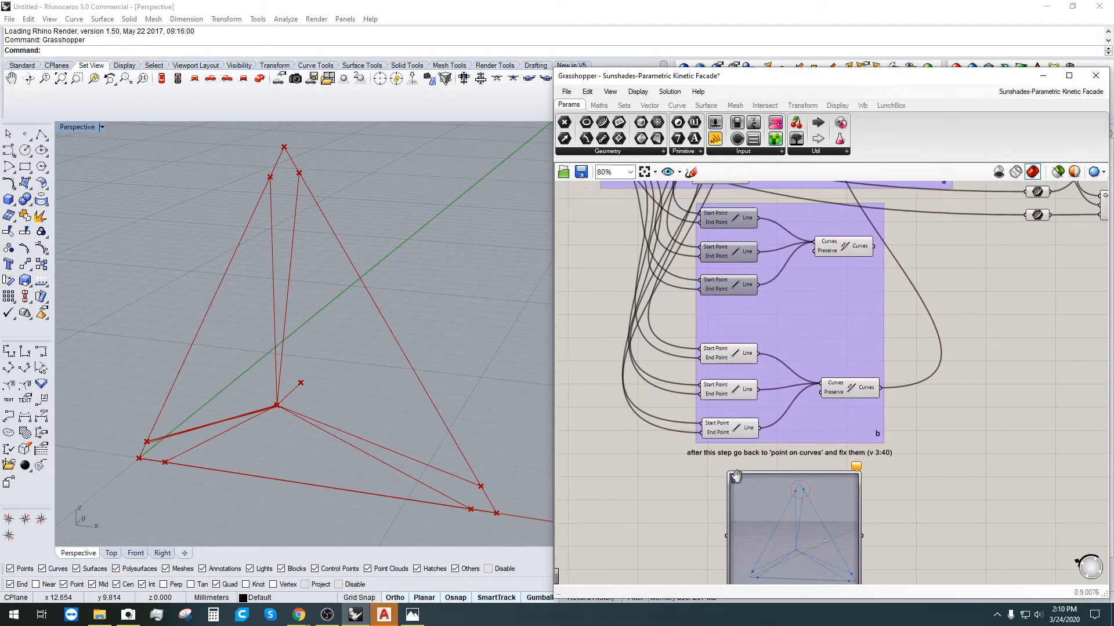
scroll(749, 482, up, 3)
click(727, 405)
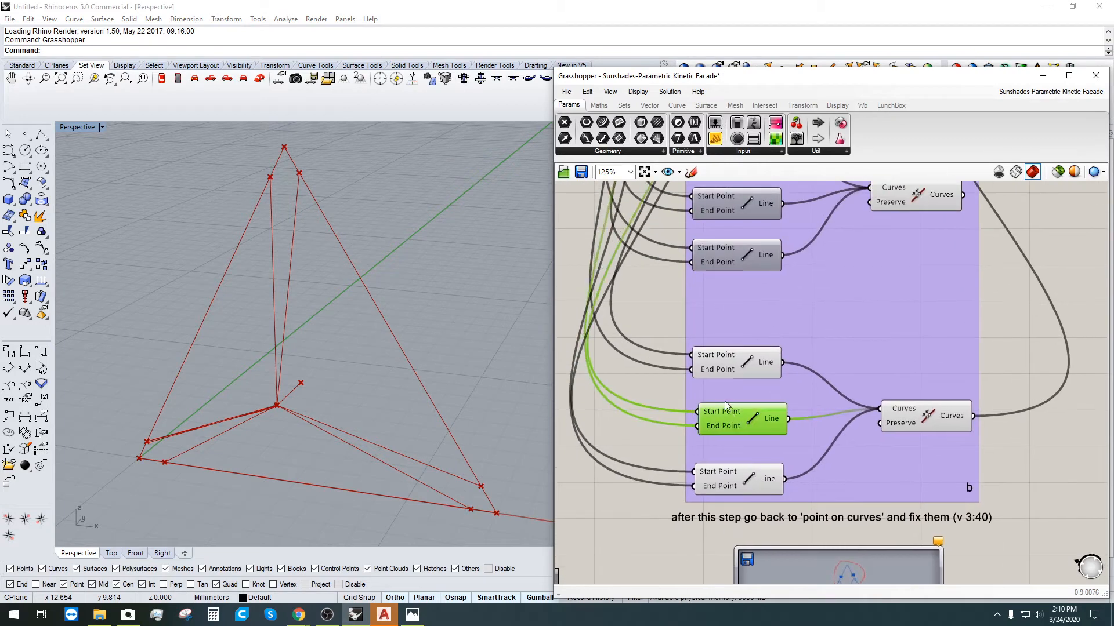
click(726, 355)
click(736, 490)
scroll(774, 360, down, 2)
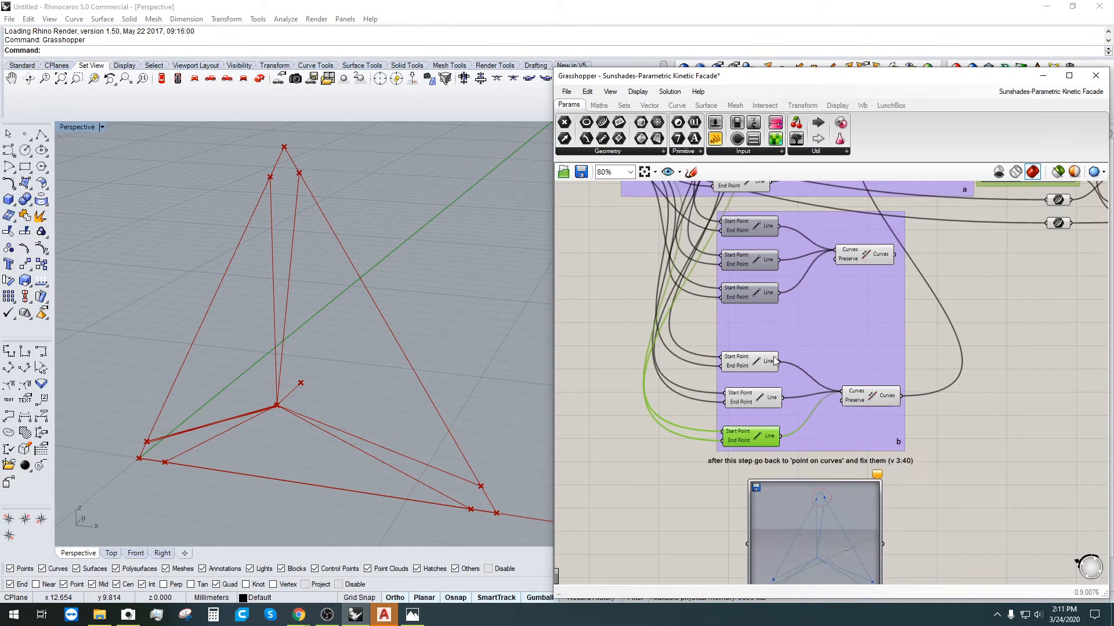
right_drag(774, 359, 791, 479)
click(881, 374)
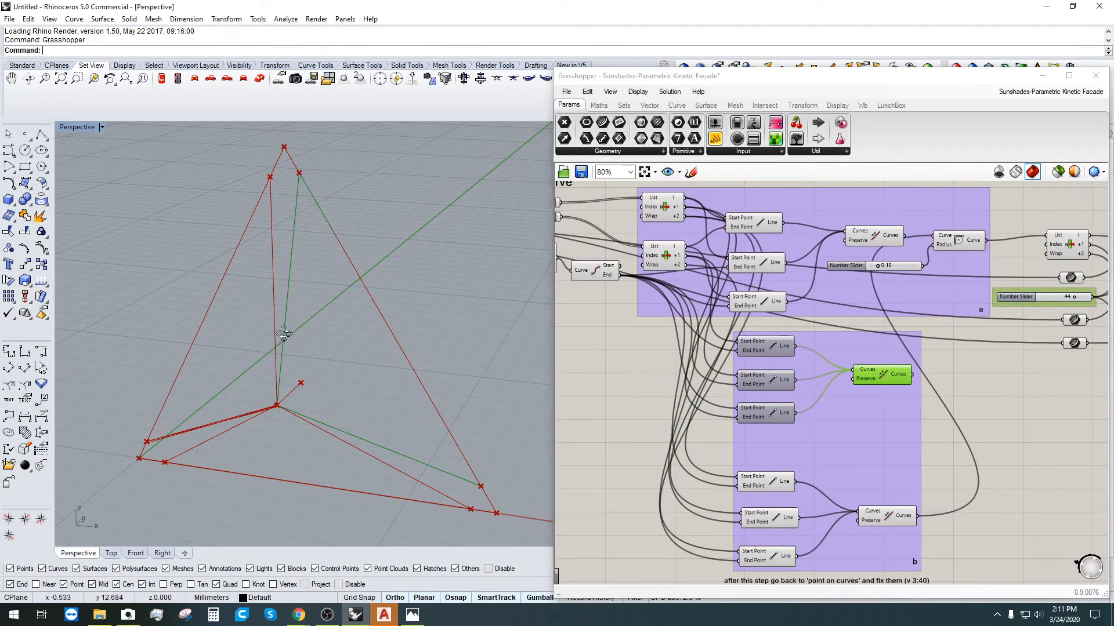
mouse_move(285, 335)
right_down()
mouse_move(308, 291)
mouse_move(273, 316)
right_up()
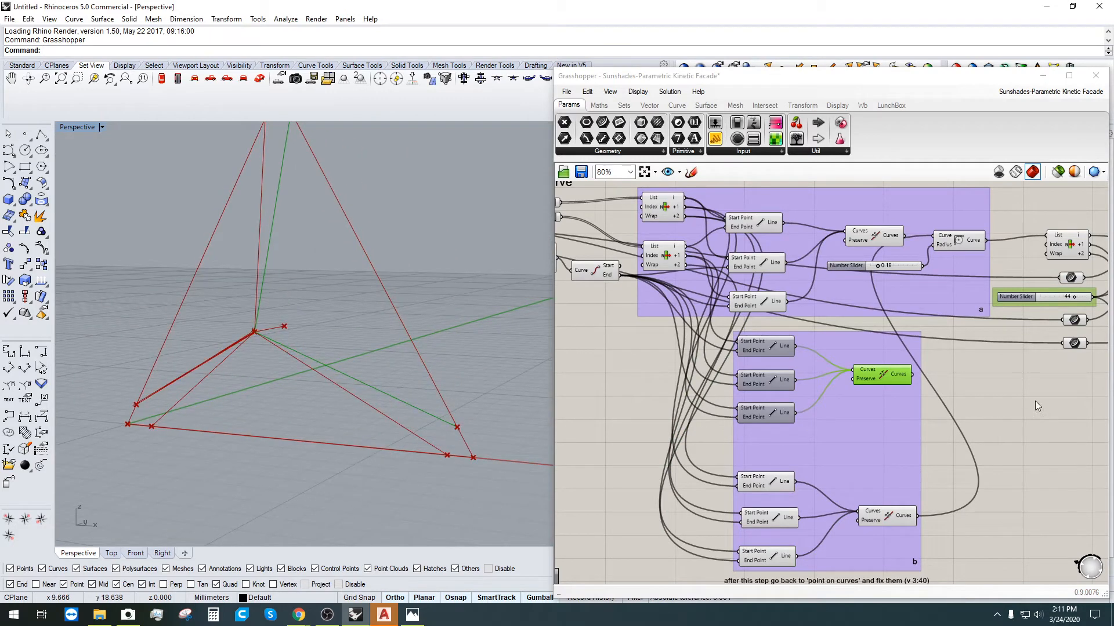
right_drag(1036, 402, 965, 400)
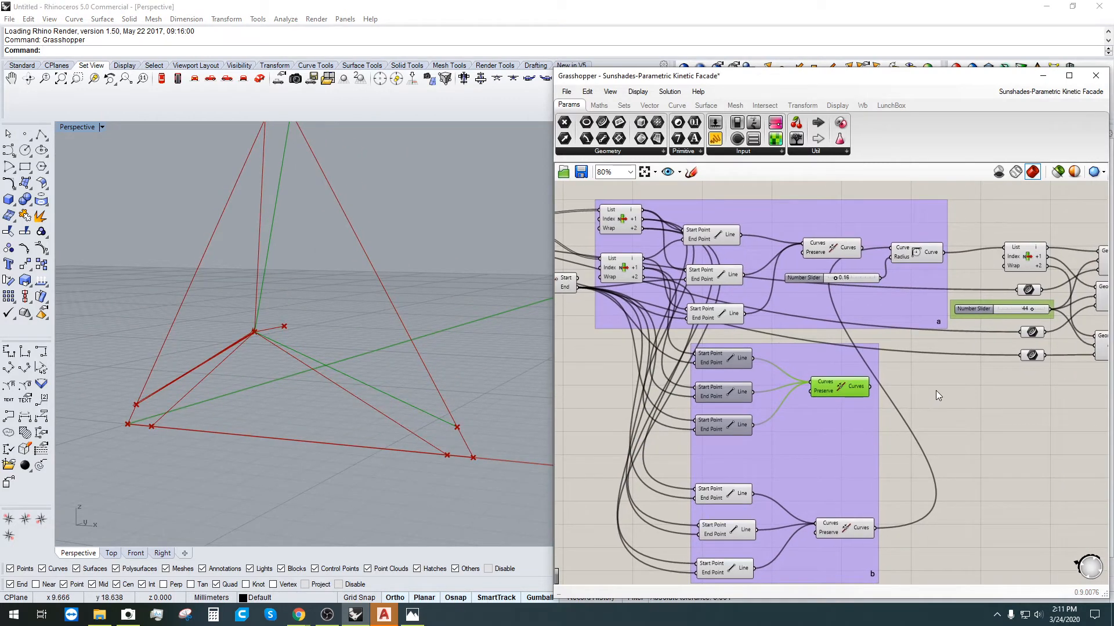
click(844, 530)
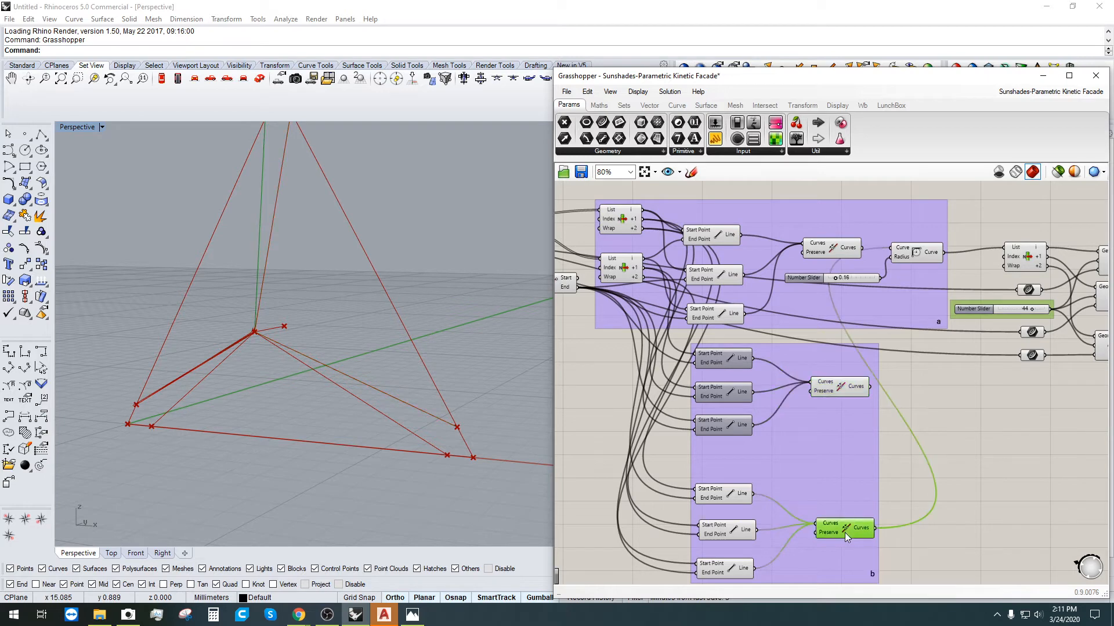
right_drag(454, 442, 339, 234)
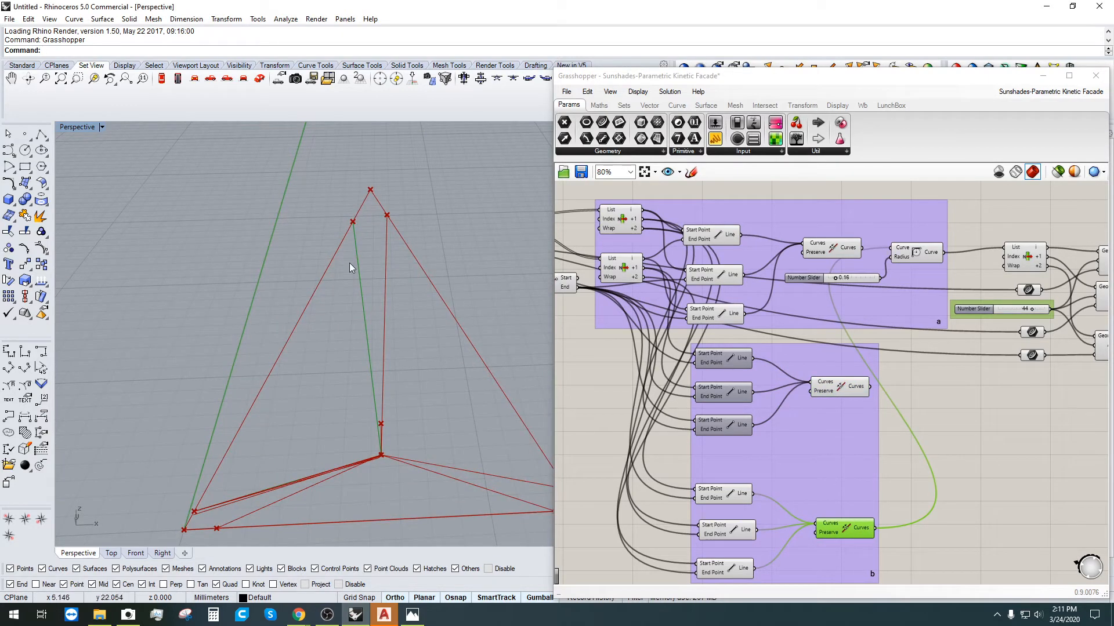
click(974, 487)
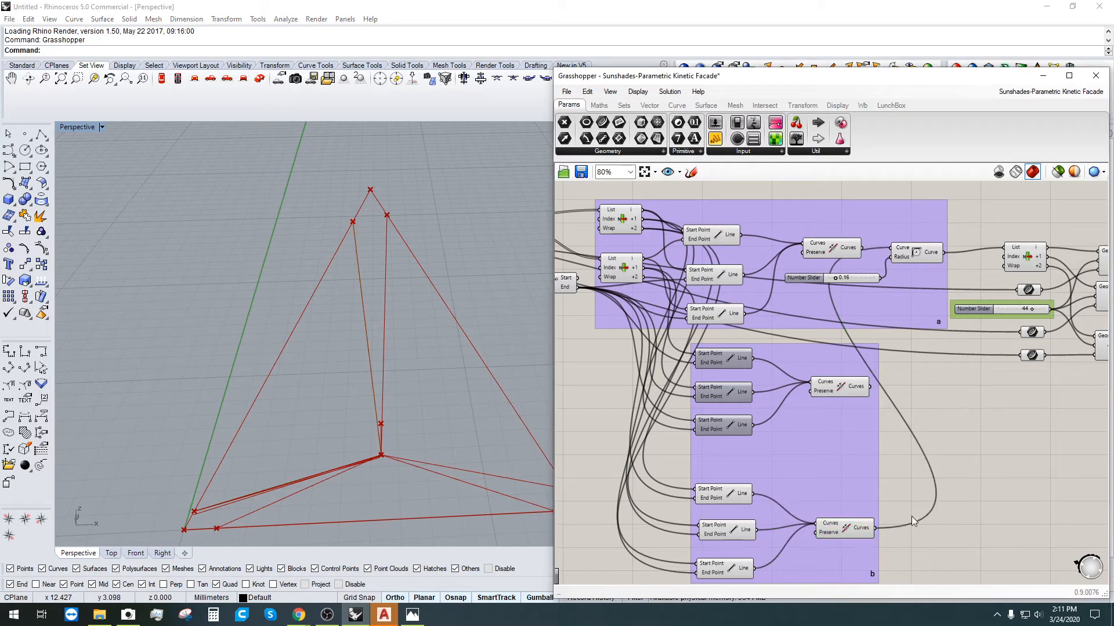
click(850, 532)
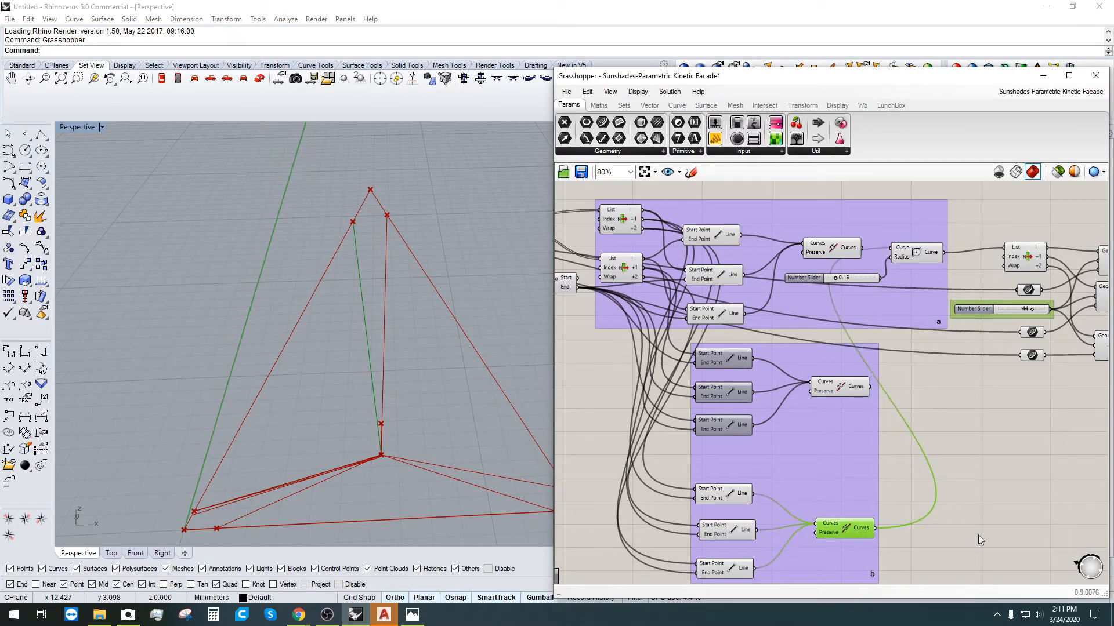
click(978, 535)
right_drag(978, 535, 917, 489)
double_click(917, 483)
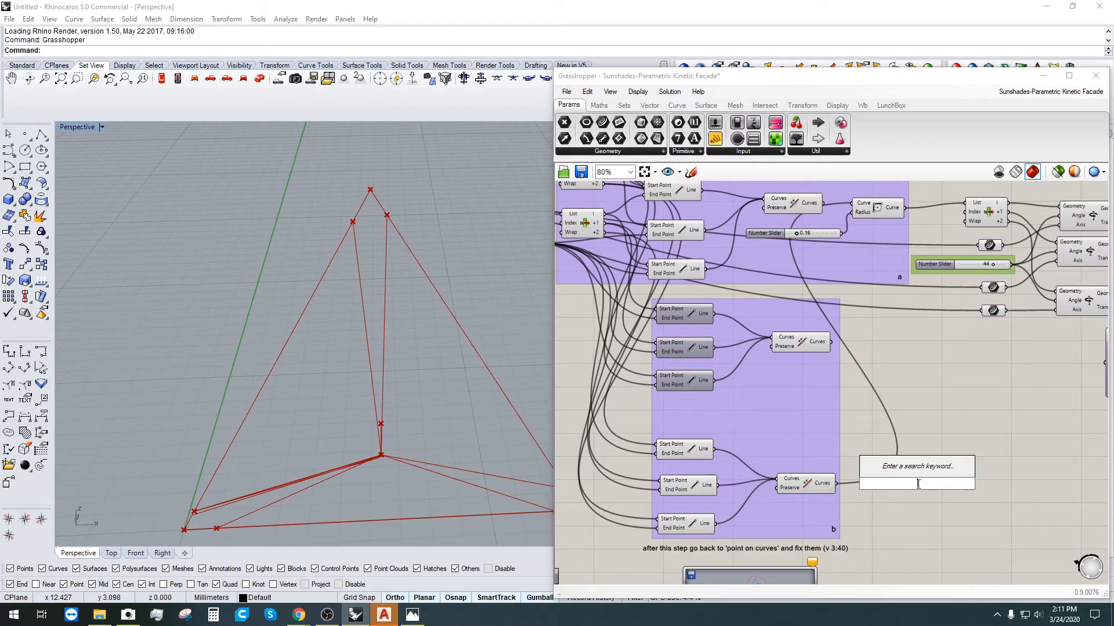
text(PLA)
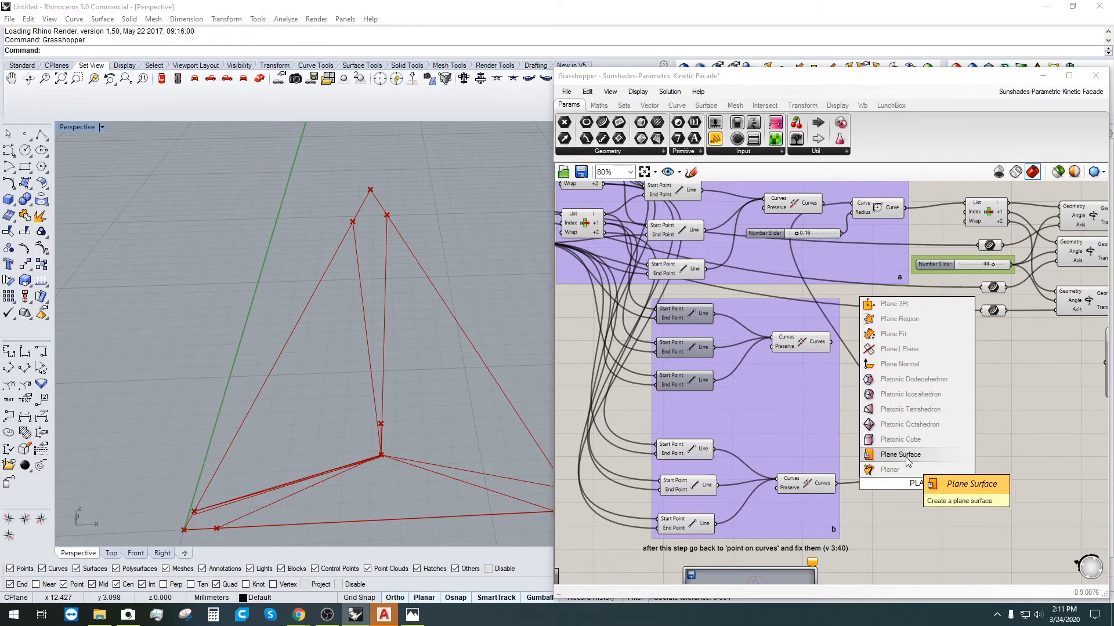
key(Escape)
scroll(538, 409, down, 8)
scroll(667, 394, down, 3)
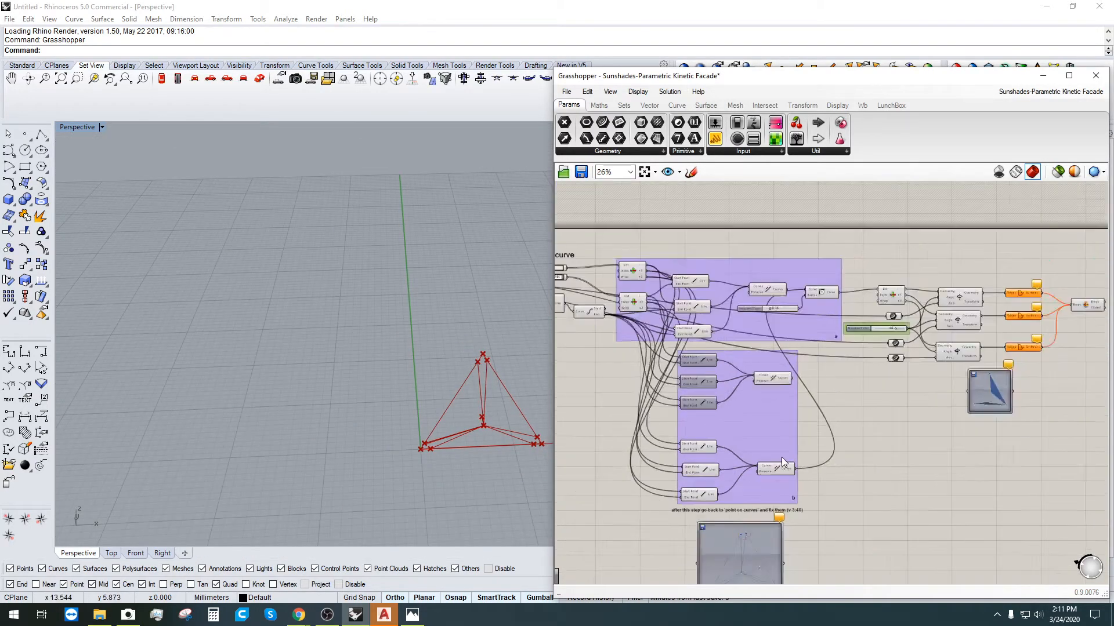
scroll(809, 305, up, 3)
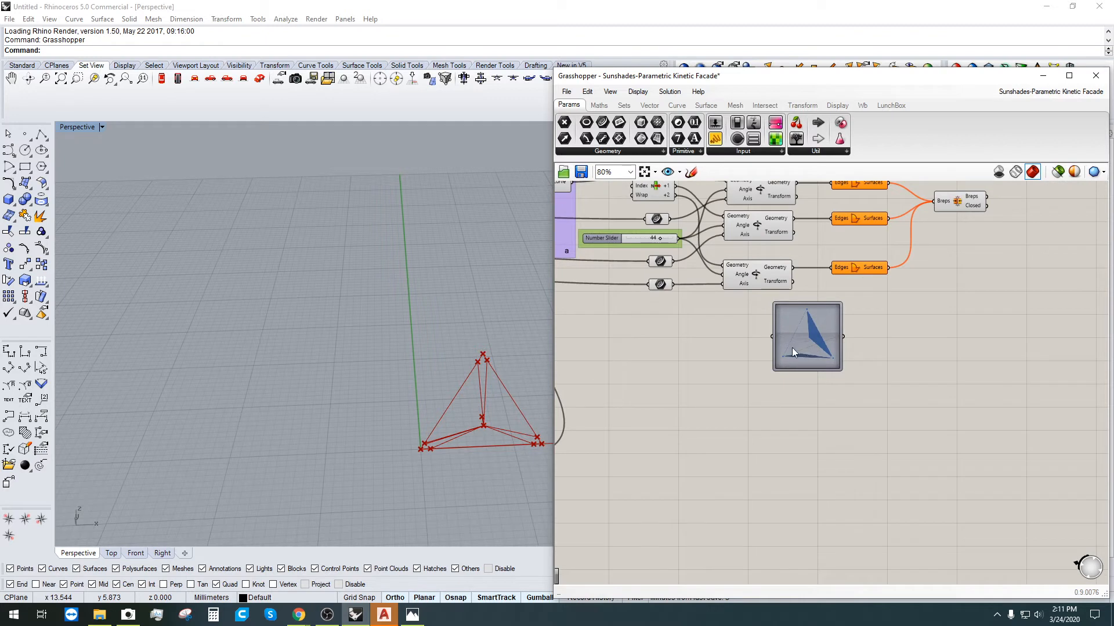
right_drag(822, 323, 806, 370)
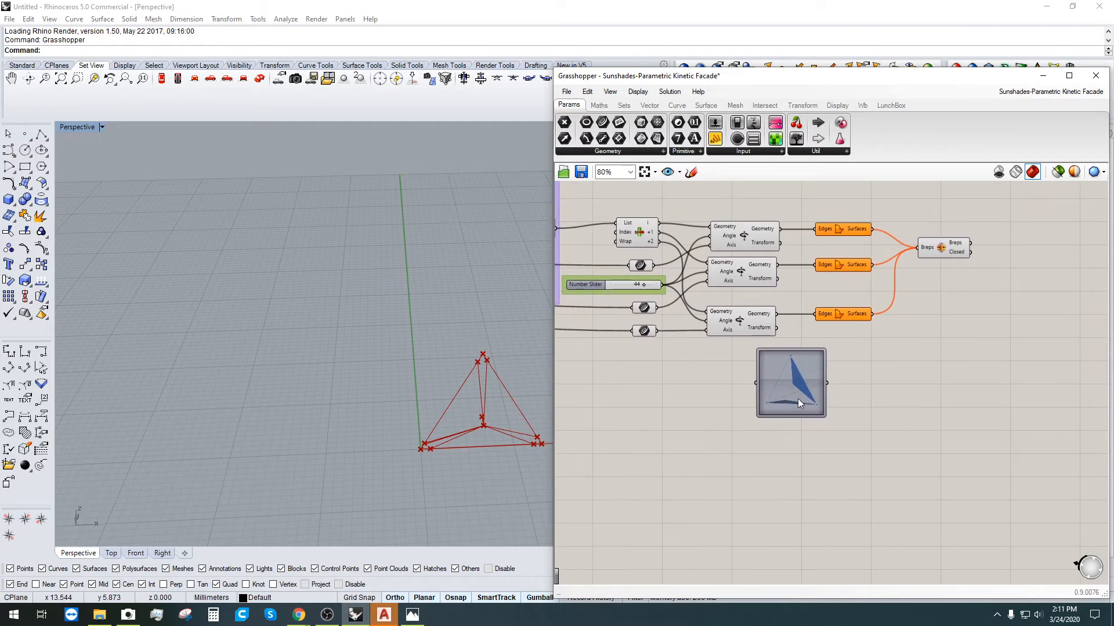
right_drag(653, 505, 897, 447)
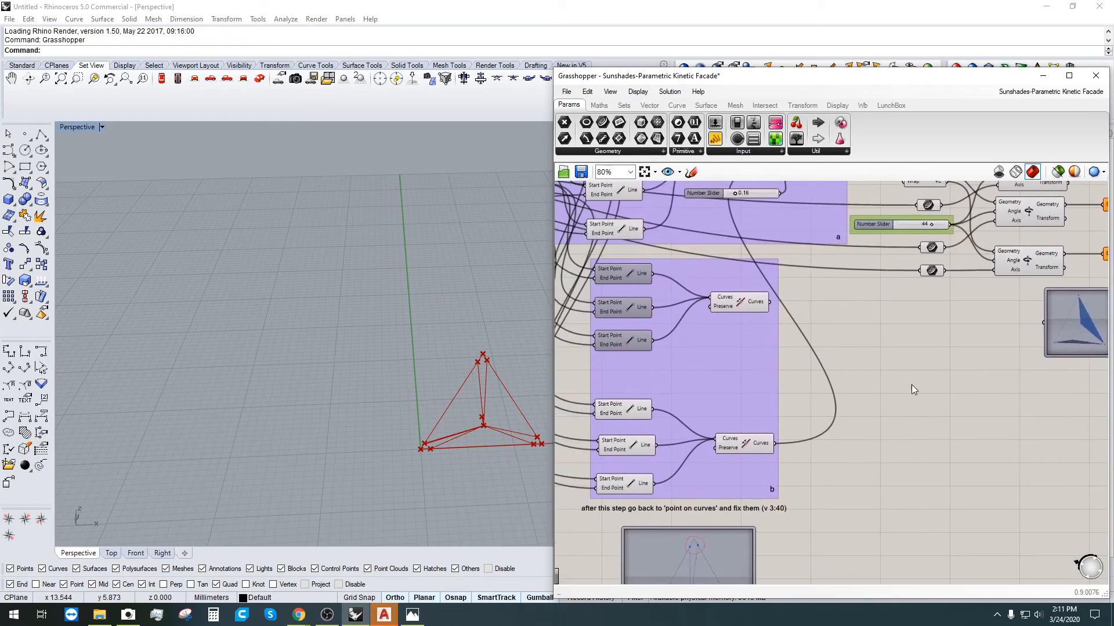
scroll(398, 392, up, 2)
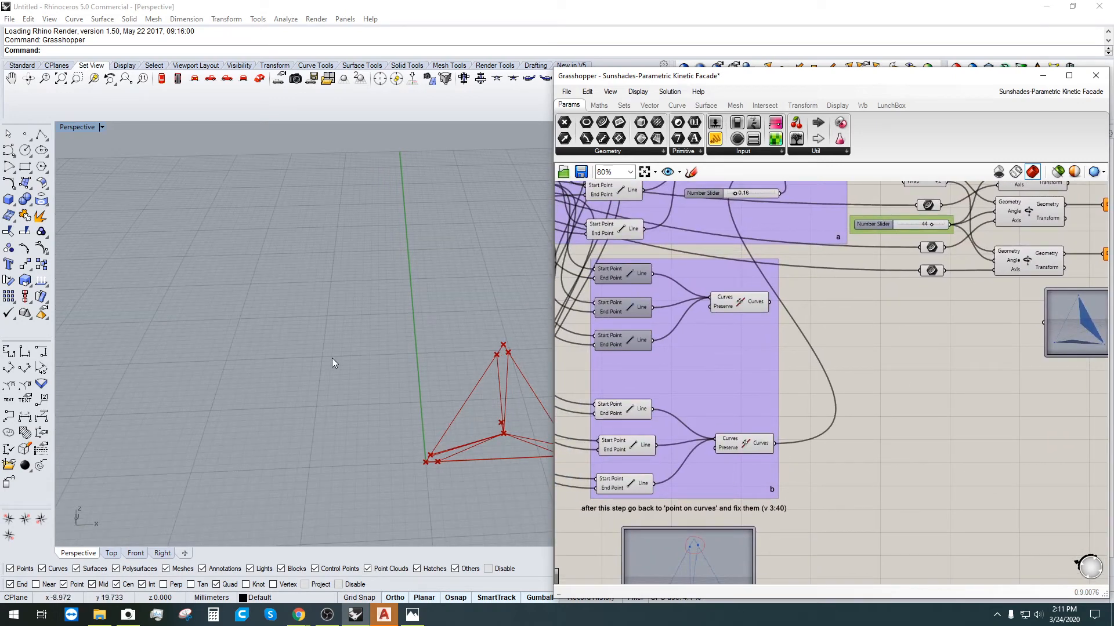
scroll(646, 376, down, 4)
scroll(654, 413, up, 4)
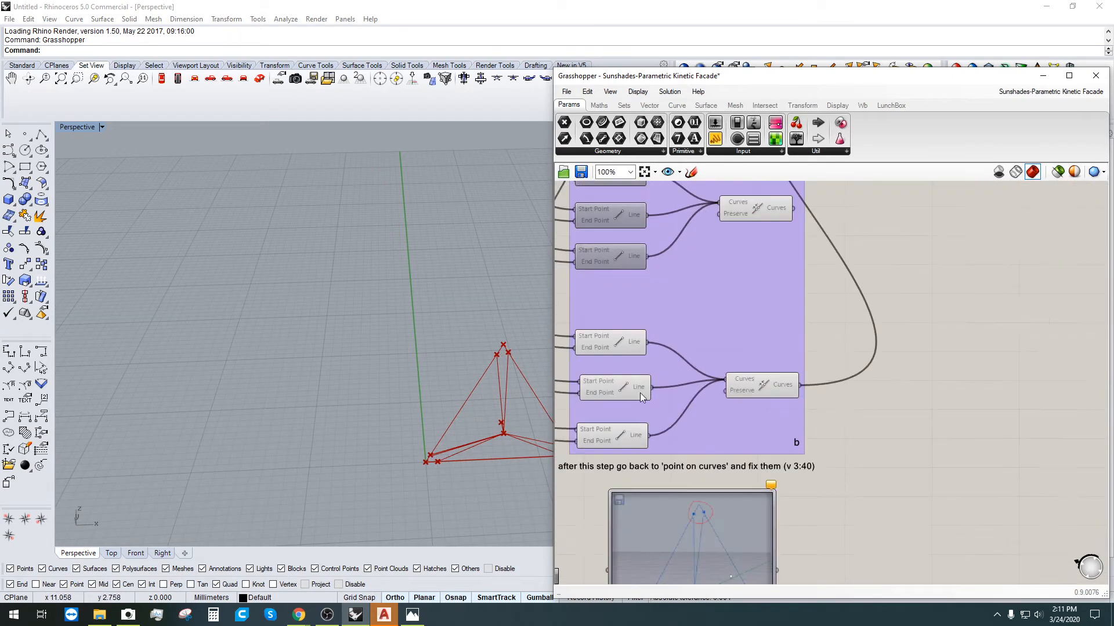
right_drag(640, 385, 672, 364)
scroll(673, 360, down, 1)
right_drag(707, 302, 695, 380)
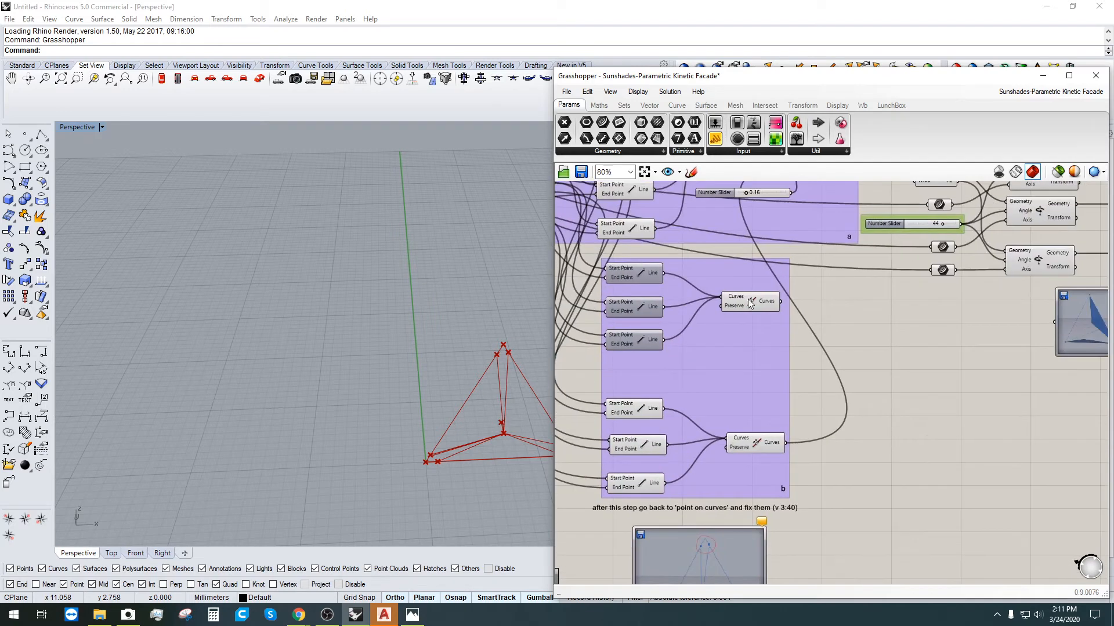
click(748, 300)
right_click(748, 301)
click(767, 352)
scroll(766, 352, down, 3)
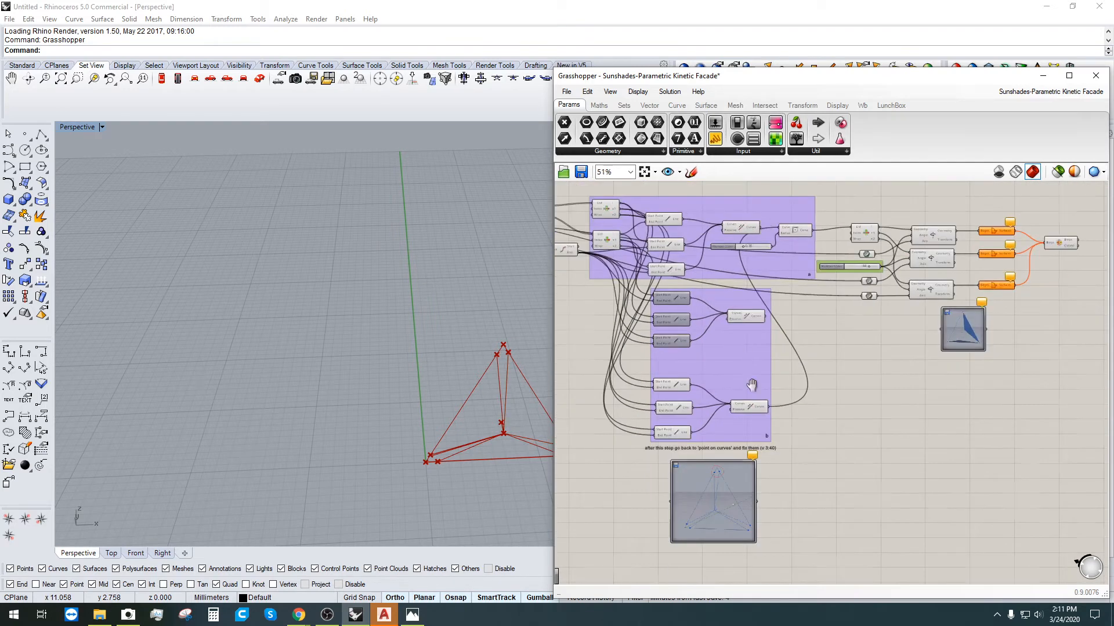
scroll(798, 307, up, 3)
click(740, 276)
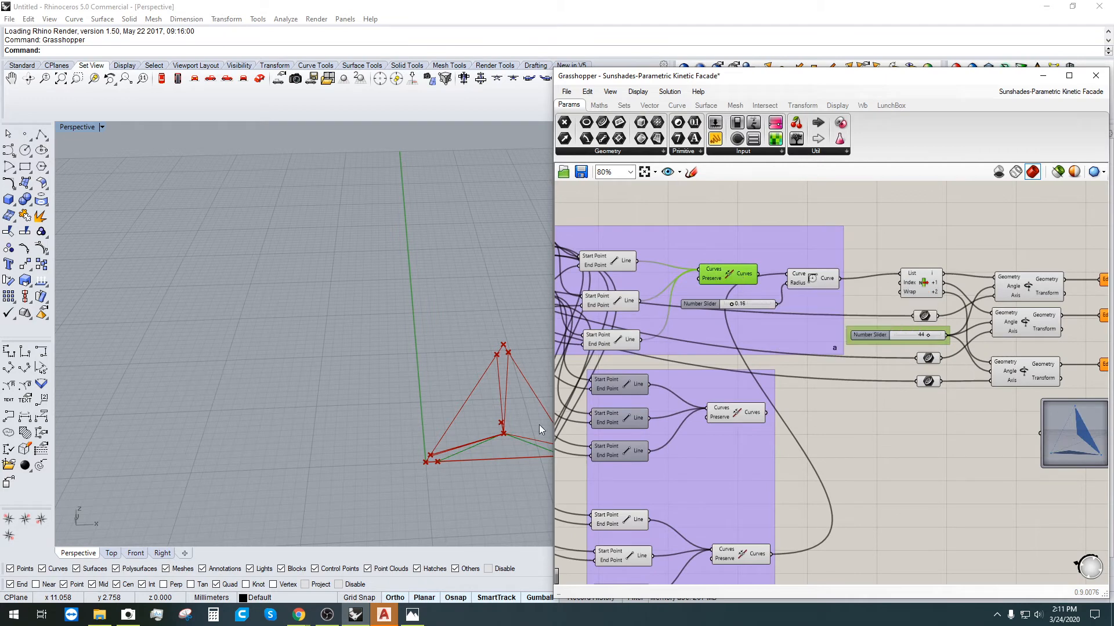
right_drag(504, 423, 469, 383)
scroll(489, 440, up, 5)
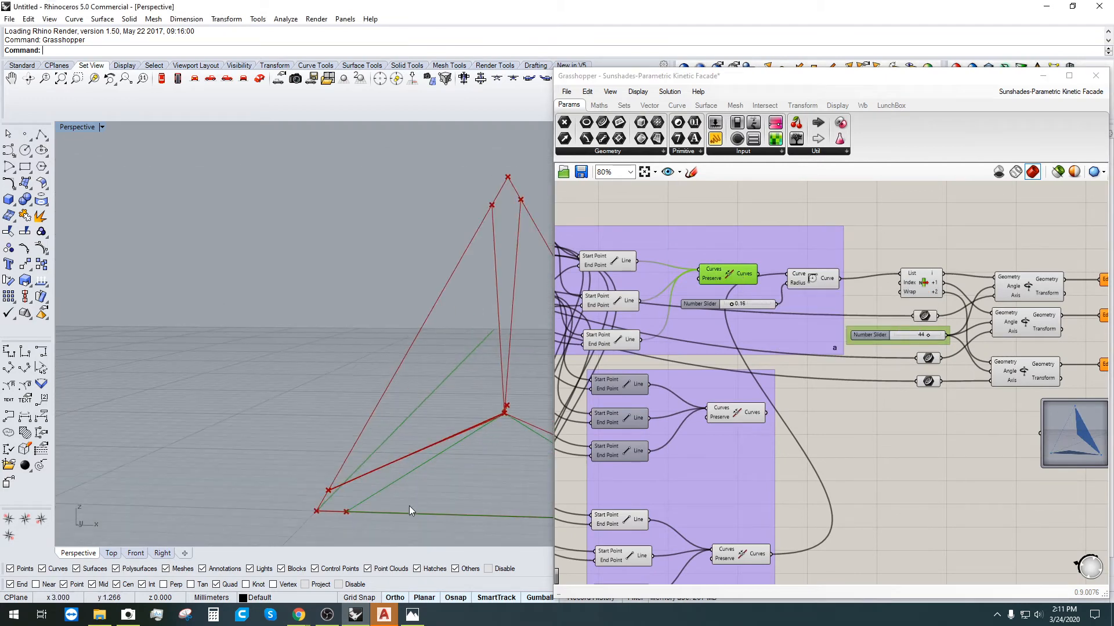
shift+right_drag(409, 506, 288, 422)
scroll(228, 445, down, 2)
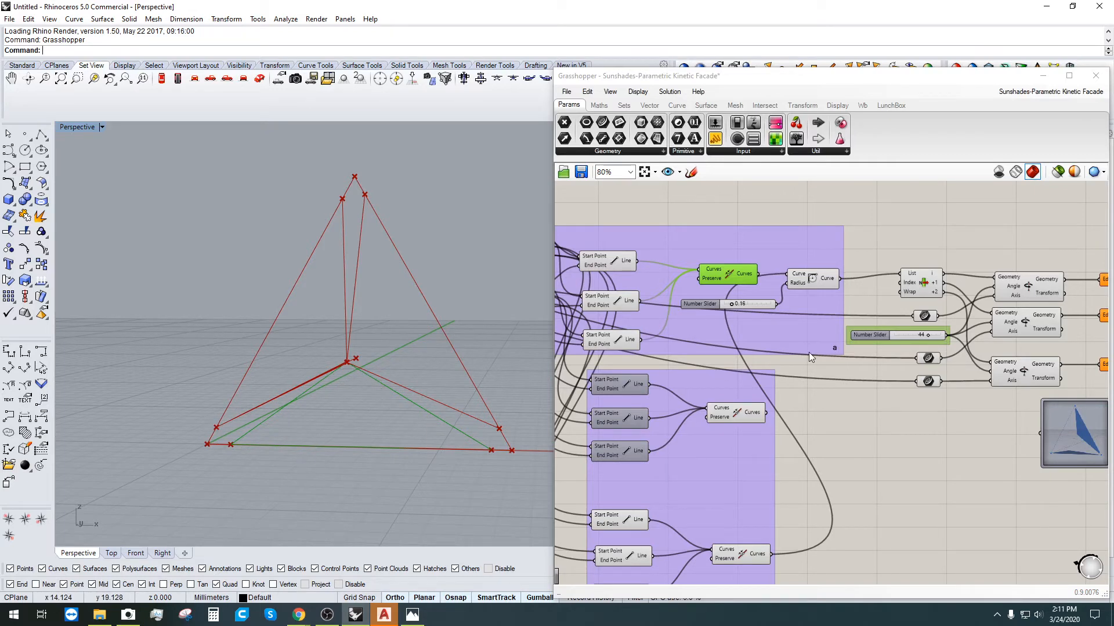
scroll(809, 354, down, 3)
right_drag(968, 384, 847, 381)
scroll(871, 371, up, 4)
scroll(759, 399, up, 6)
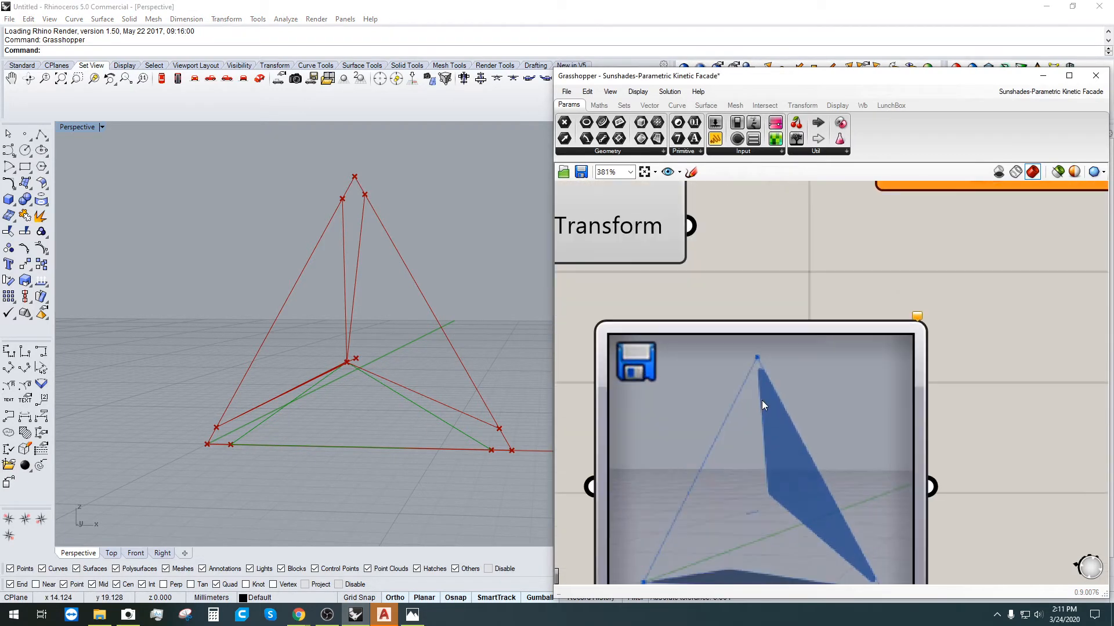
scroll(763, 400, down, 6)
right_drag(586, 479, 924, 406)
click(796, 439)
right_drag(839, 423, 990, 419)
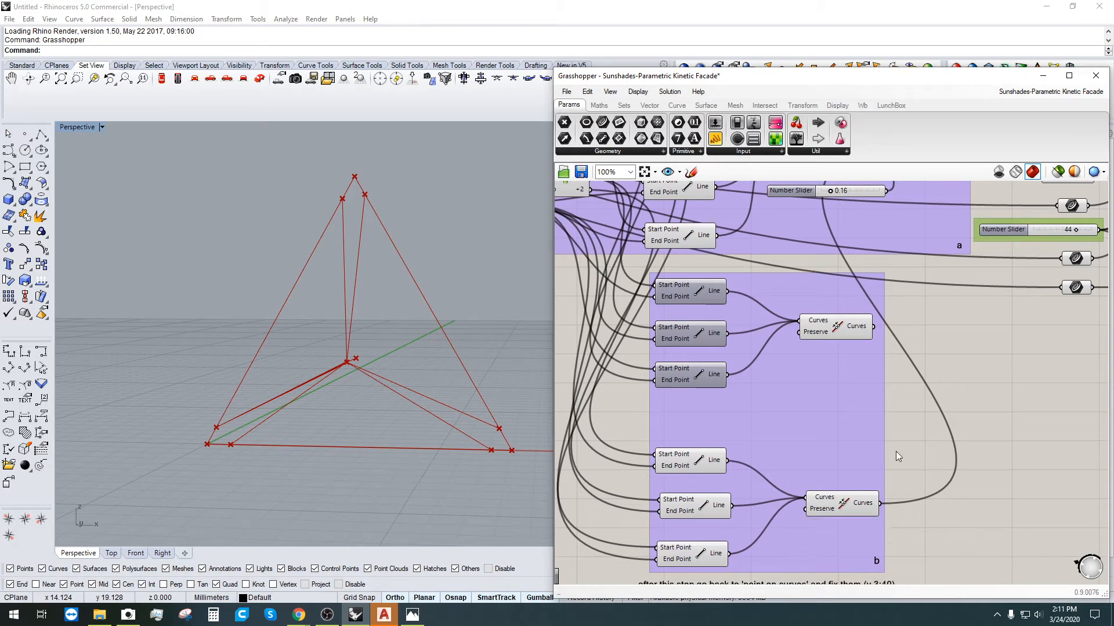
Step: Set the two point-on-curve sliders to 0.89 and 0.12
scroll(732, 348, down, 5)
scroll(700, 338, up, 6)
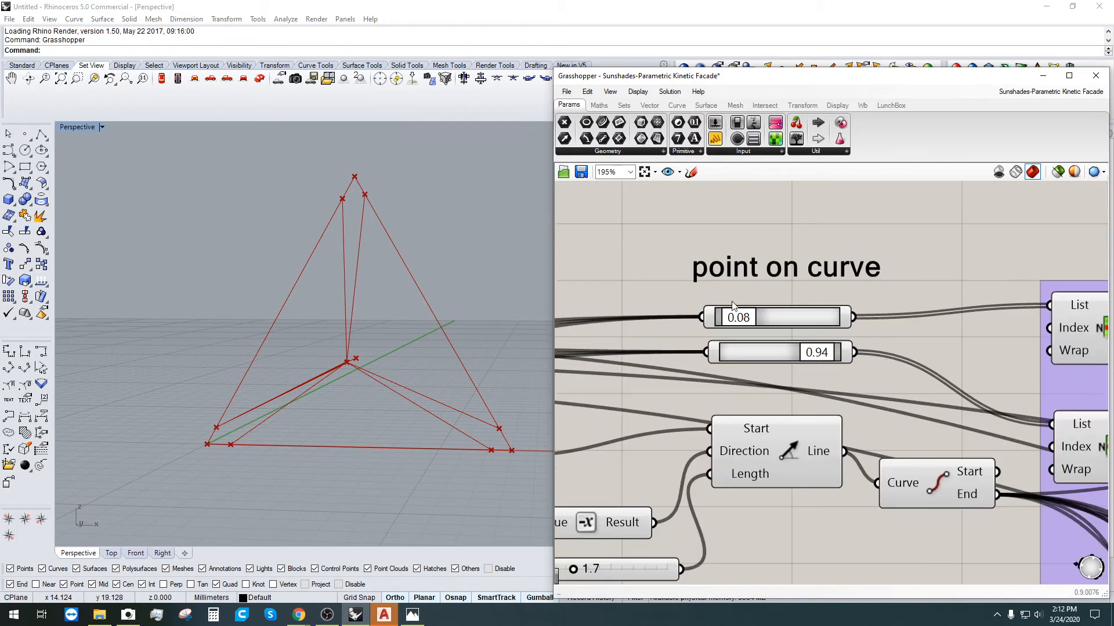
mouse_move(732, 318)
mouse_down()
mouse_move(748, 323)
mouse_move(733, 323)
mouse_up()
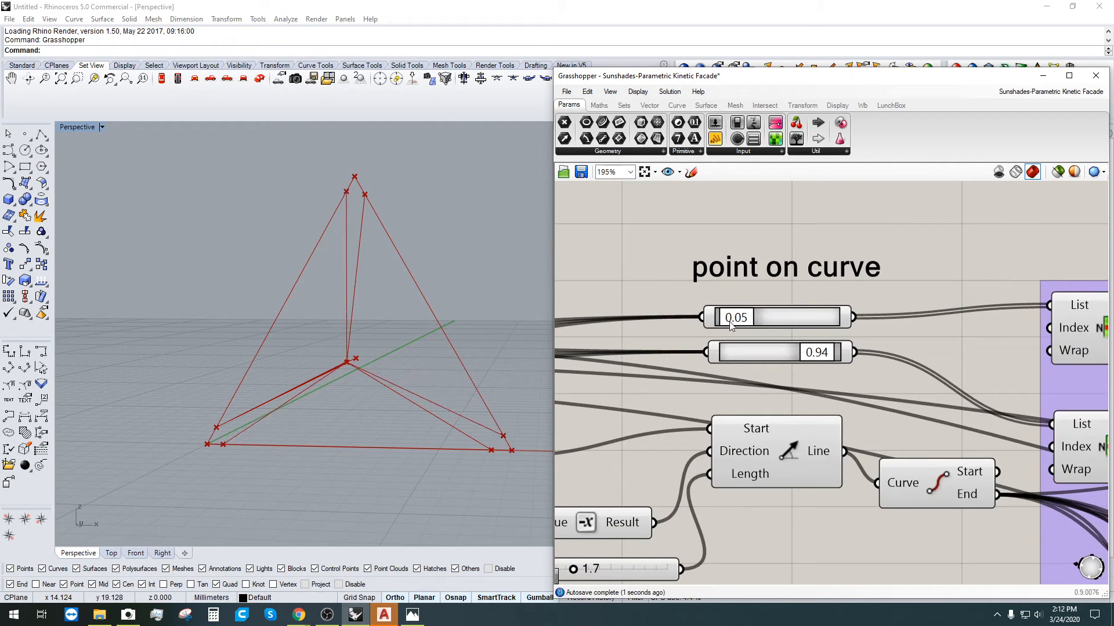
drag(810, 352, 799, 353)
drag(791, 353, 803, 353)
drag(734, 325, 743, 325)
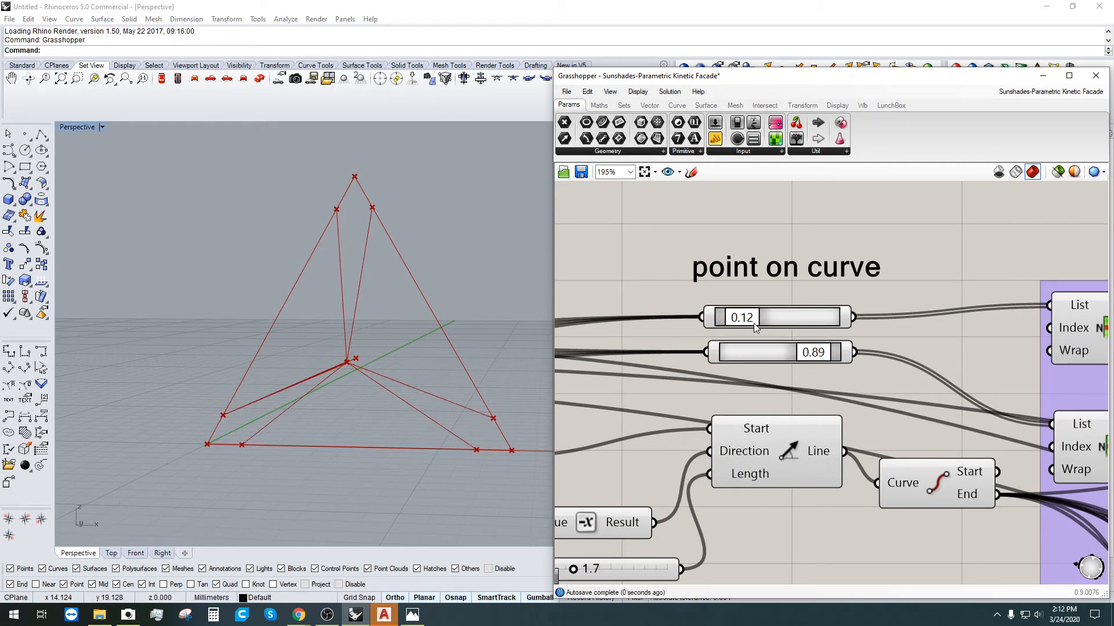
Step: Check the lower and upper Join Curves results against the frame in the Rhino view
scroll(776, 449, down, 5)
right_drag(1040, 538, 921, 435)
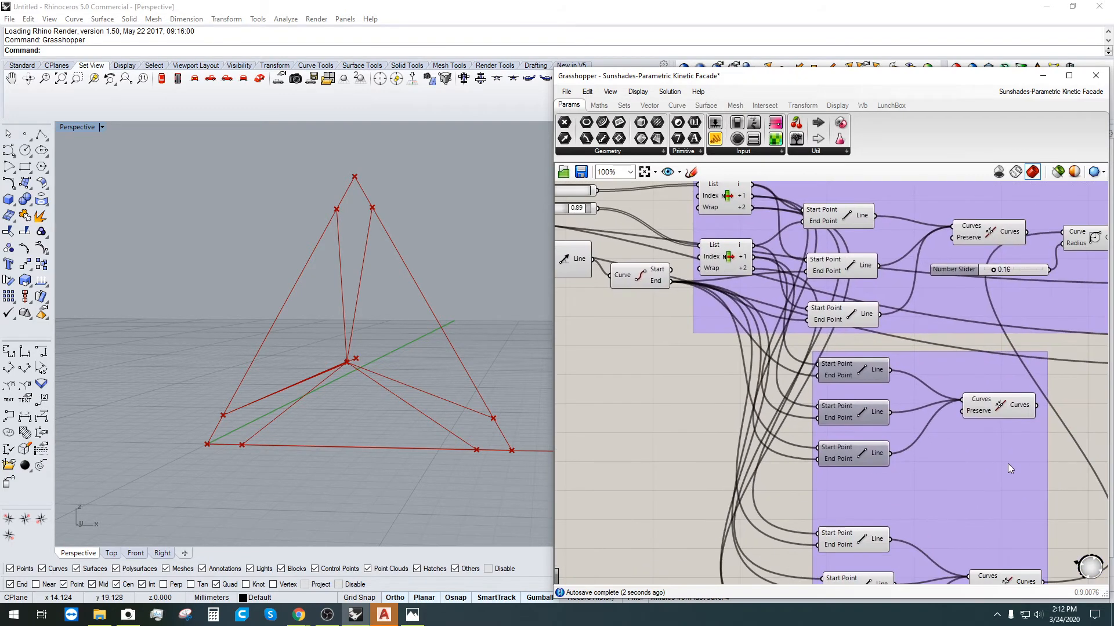
scroll(1007, 465, down, 1)
right_drag(990, 482, 863, 376)
click(870, 457)
right_drag(291, 361, 271, 374)
click(874, 319)
right_drag(285, 270, 381, 253)
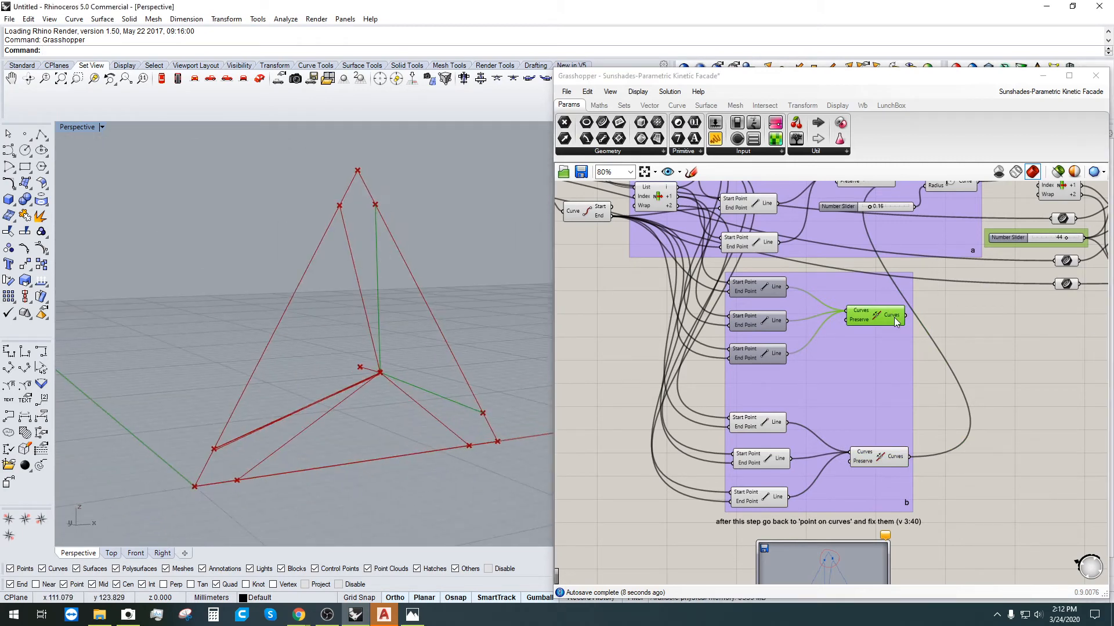
mouse_move(895, 321)
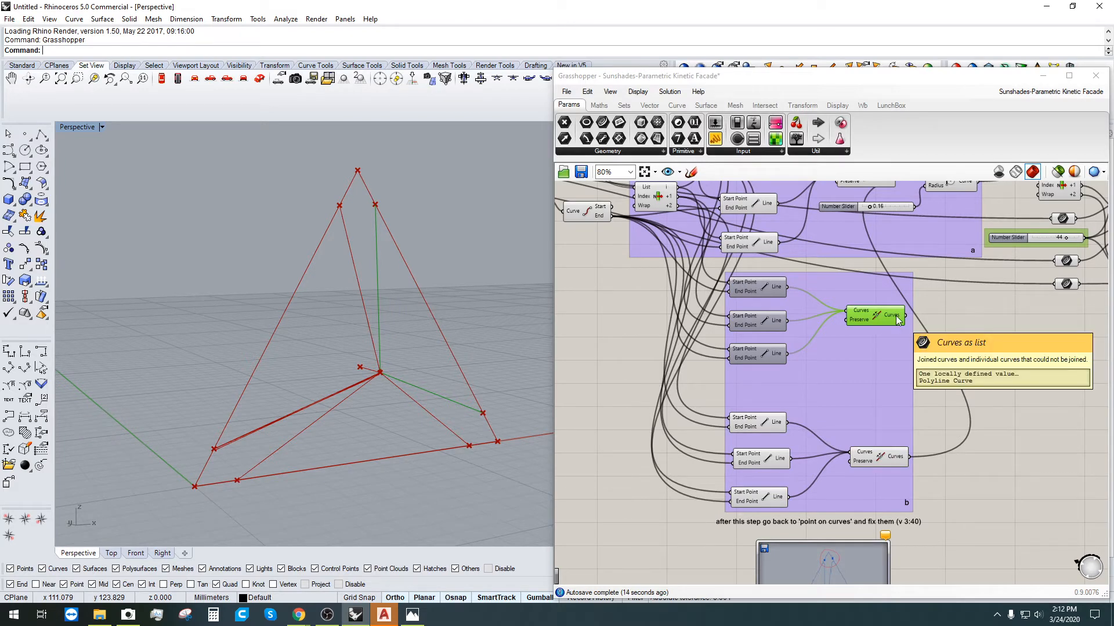
scroll(820, 459, up, 3)
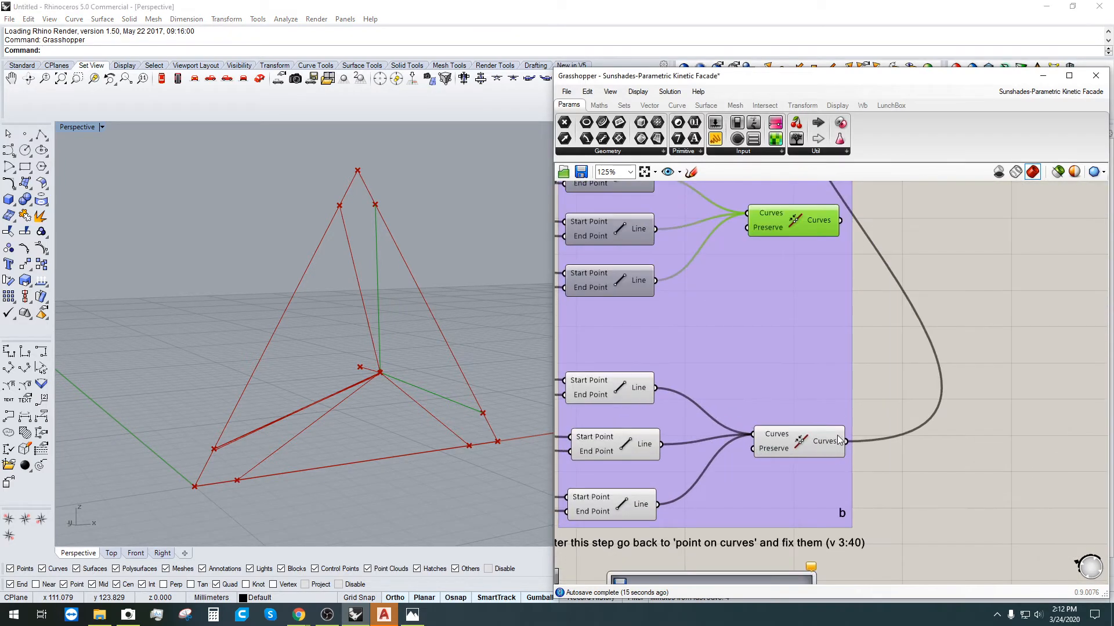
click(892, 442)
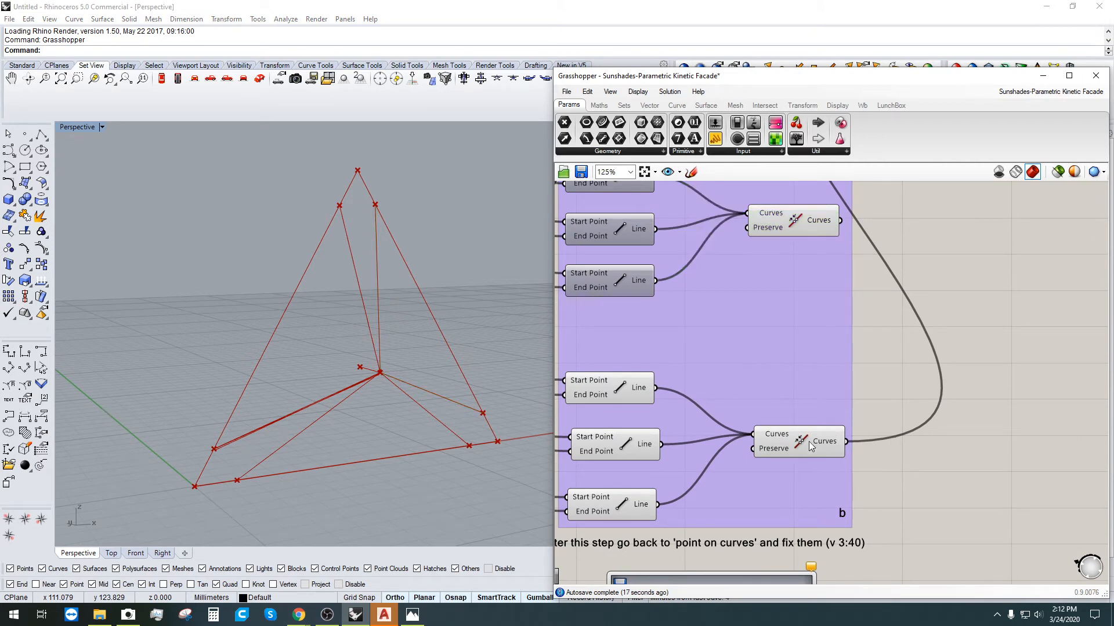
mouse_move(832, 444)
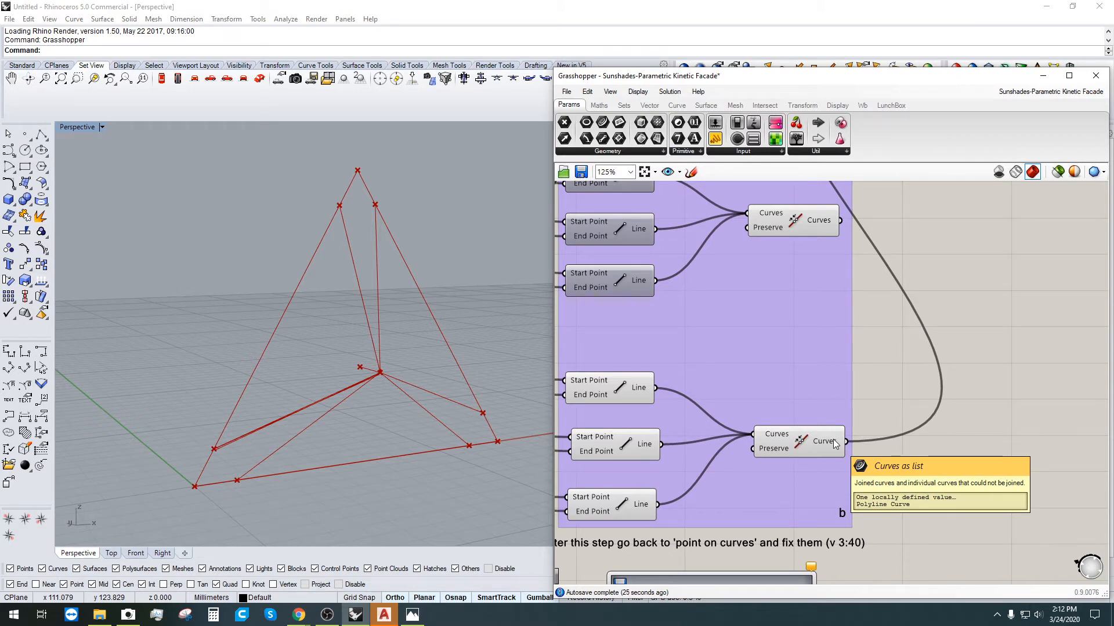
Step: Flatten the Curves input of the lower Join Curves component and check its result
right_click(781, 439)
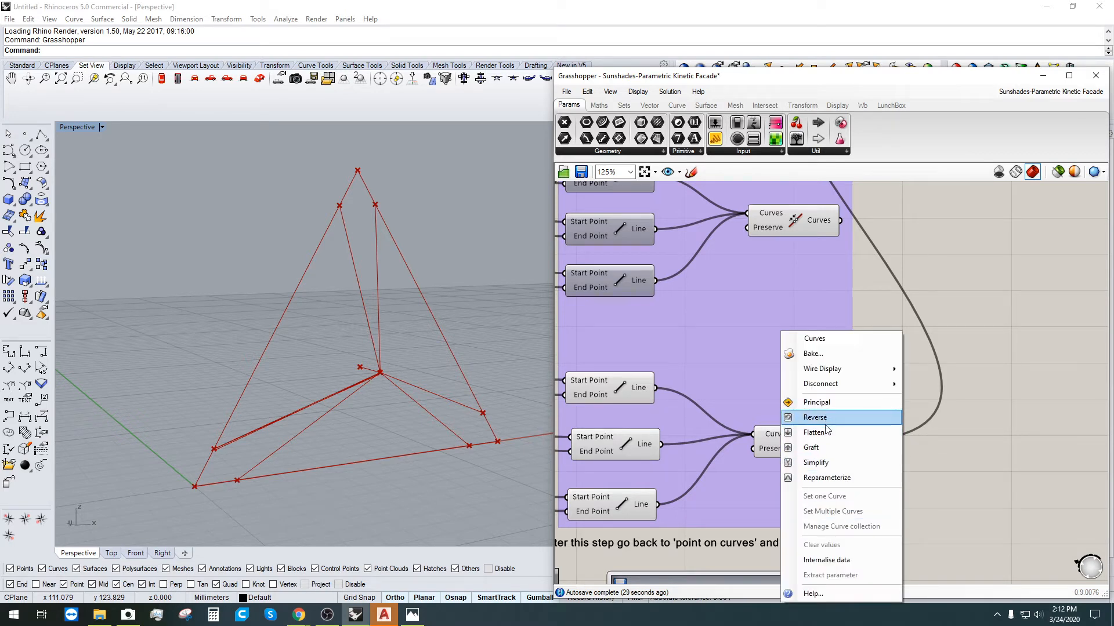
click(815, 432)
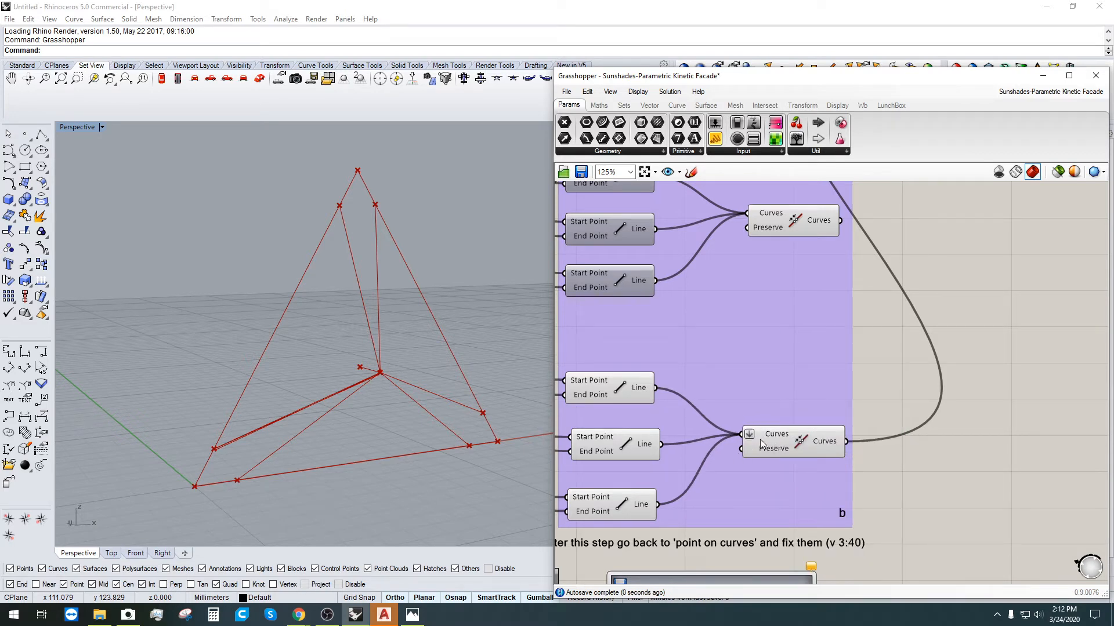
click(830, 446)
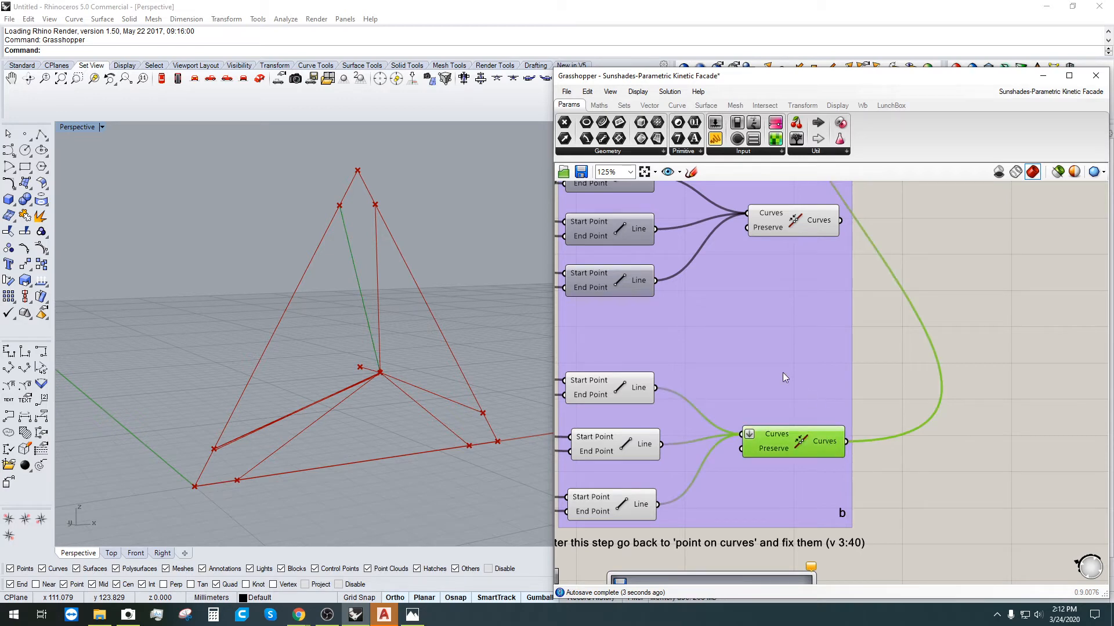
right_drag(393, 246, 387, 331)
scroll(966, 227, down, 5)
right_drag(966, 228, 849, 359)
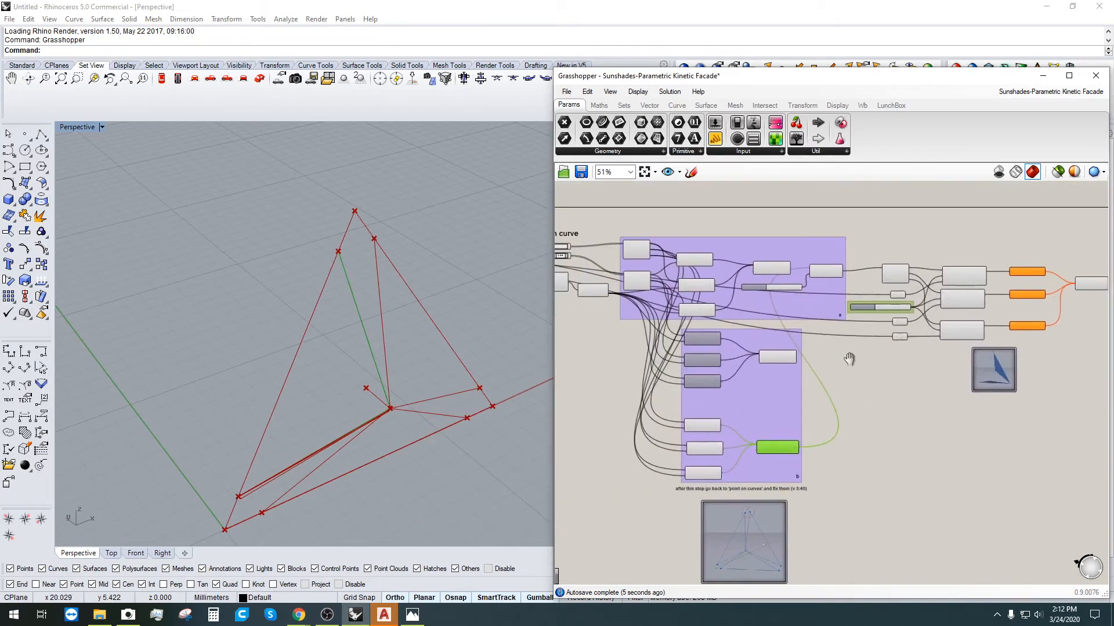
scroll(774, 405, up, 5)
right_drag(789, 426, 781, 406)
middle_click(780, 406)
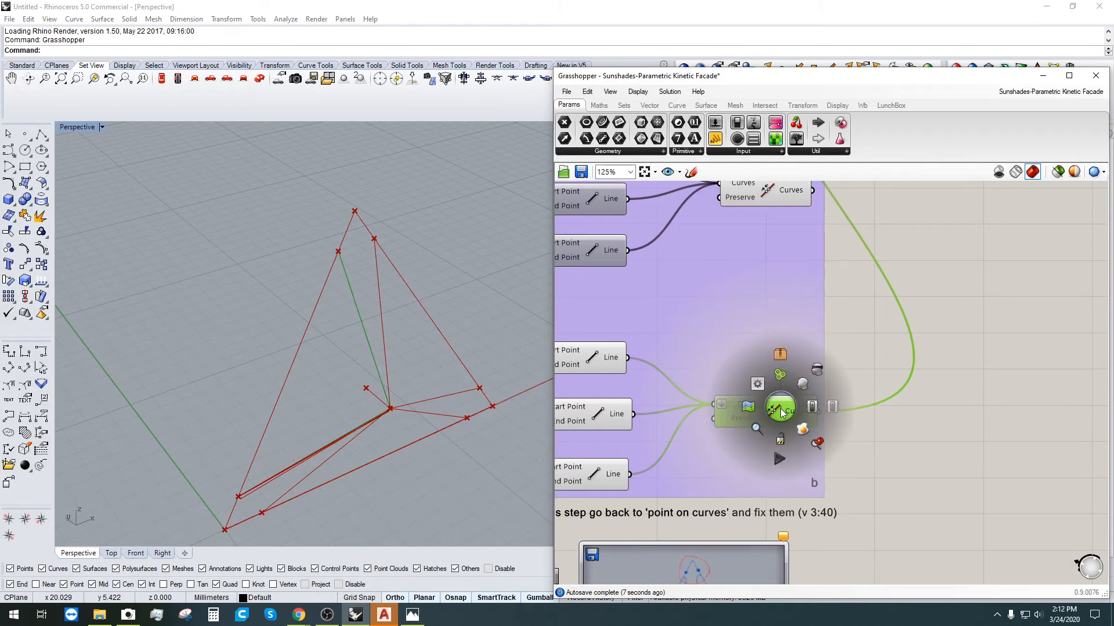
scroll(323, 255, down, 2)
Step: Window-select the stray curve lying along the frame in Rhino and delete it
drag(163, 200, 468, 491)
scroll(347, 397, up, 6)
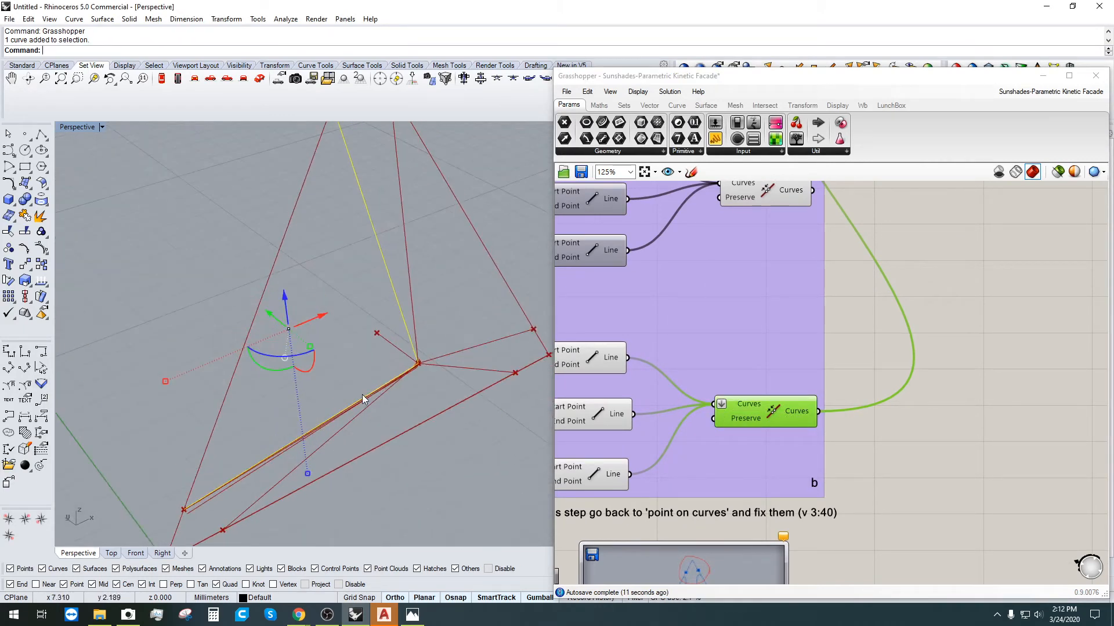
scroll(363, 400, down, 4)
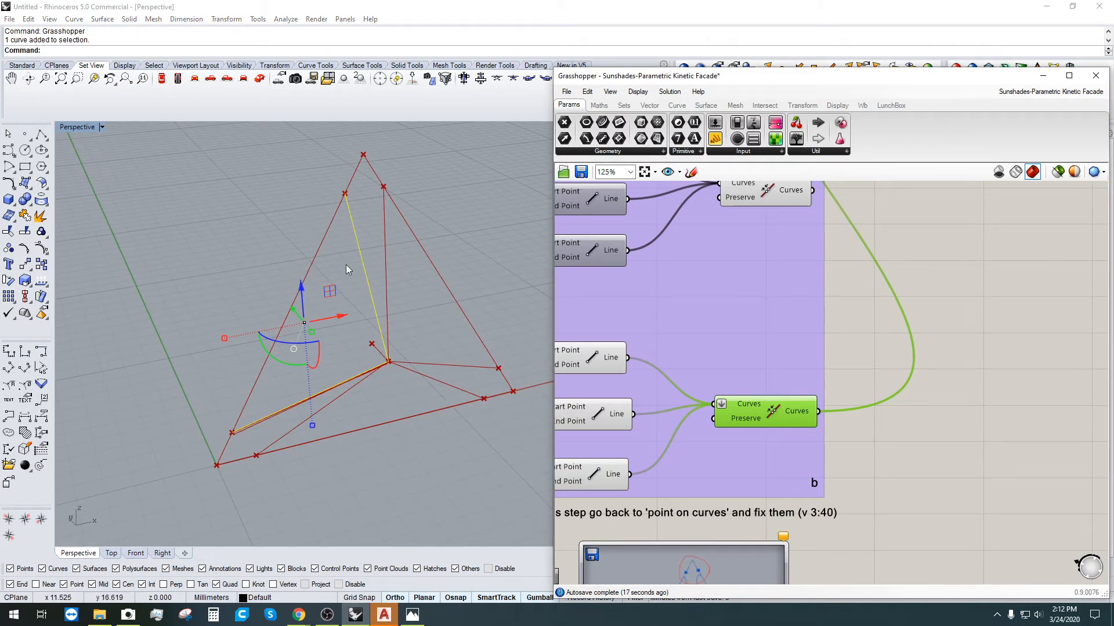
right_drag(839, 369, 845, 396)
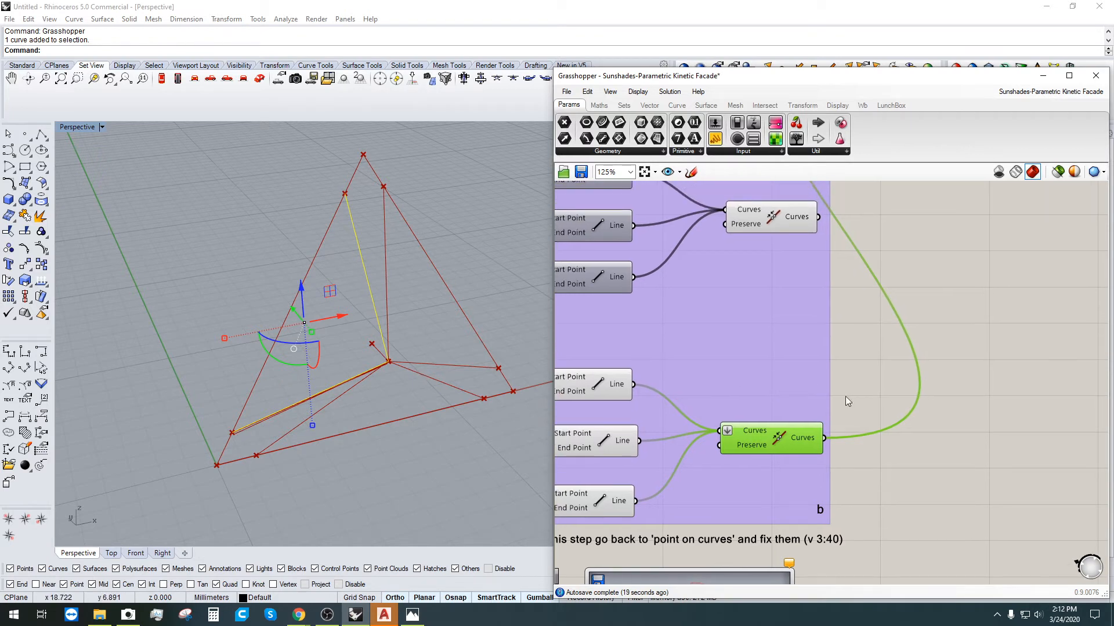
click(864, 415)
right_drag(934, 427, 881, 416)
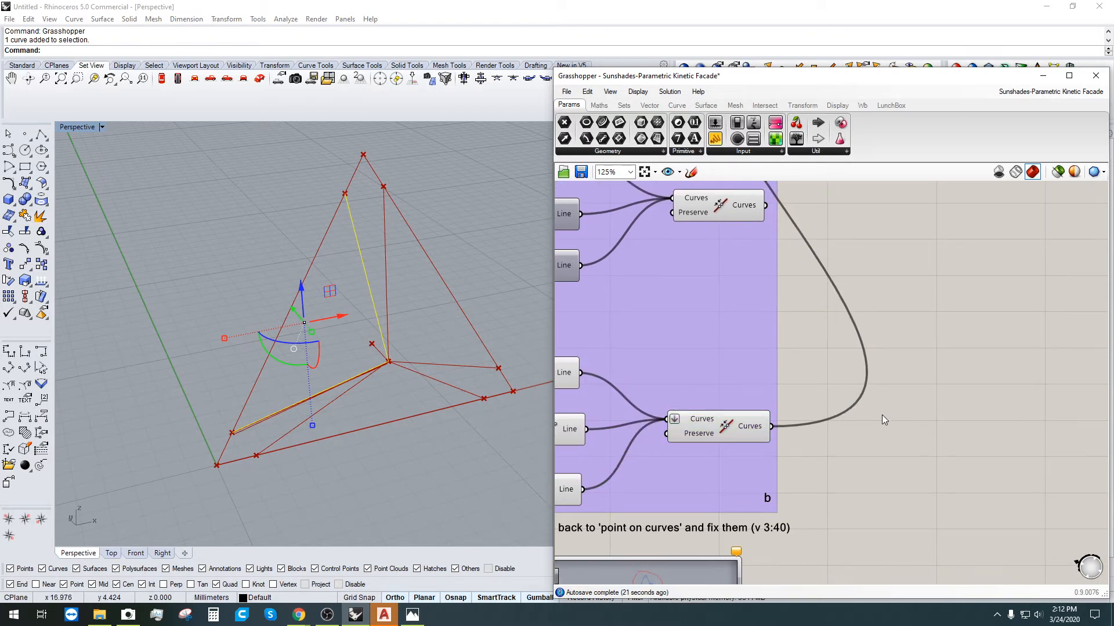
click(740, 436)
click(914, 305)
scroll(941, 368, down, 2)
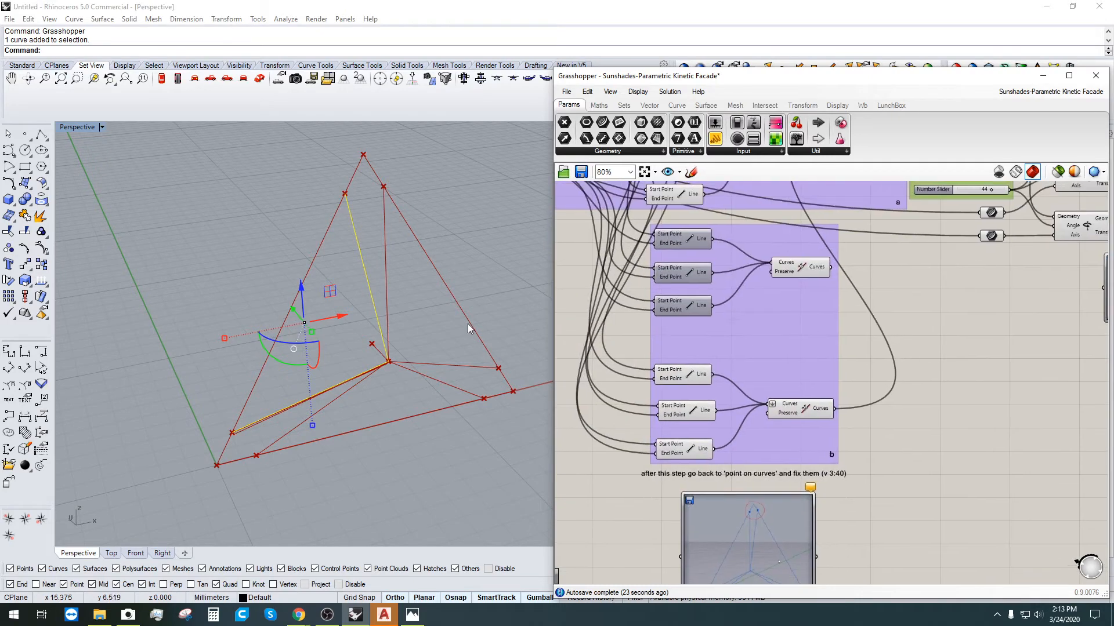
right_drag(410, 326, 398, 322)
key(Delete)
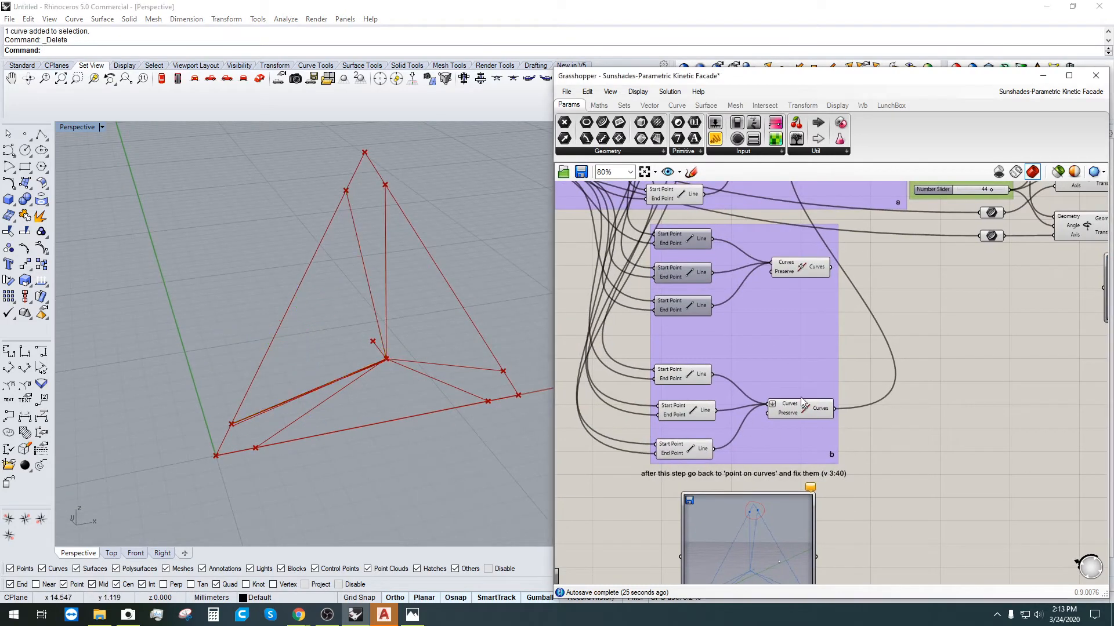
click(827, 420)
click(885, 426)
double_click(886, 426)
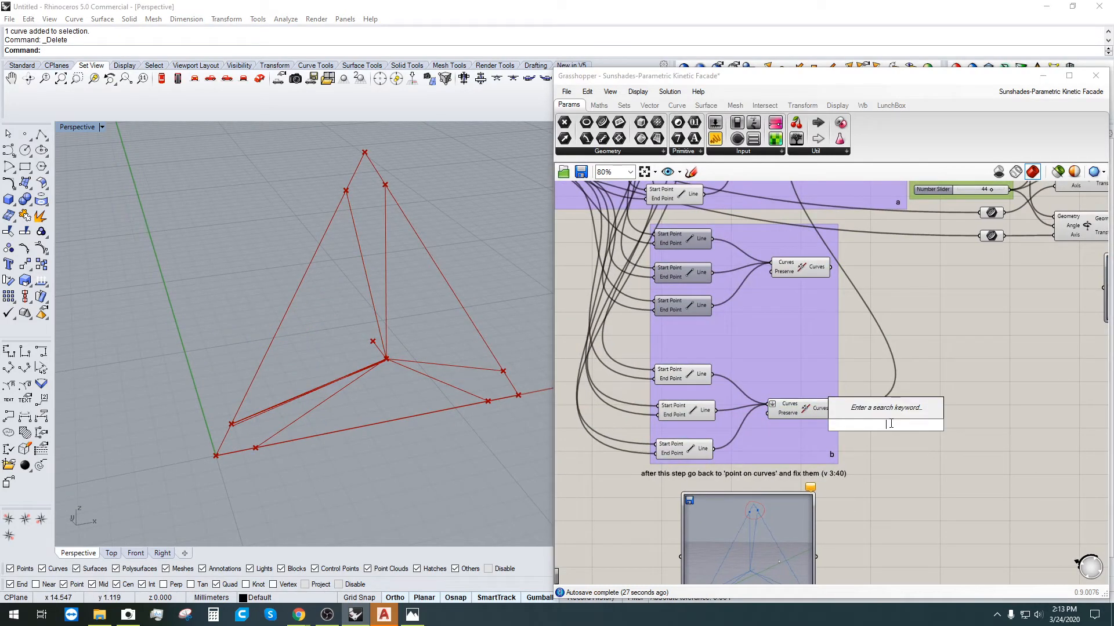
text(CLOSE)
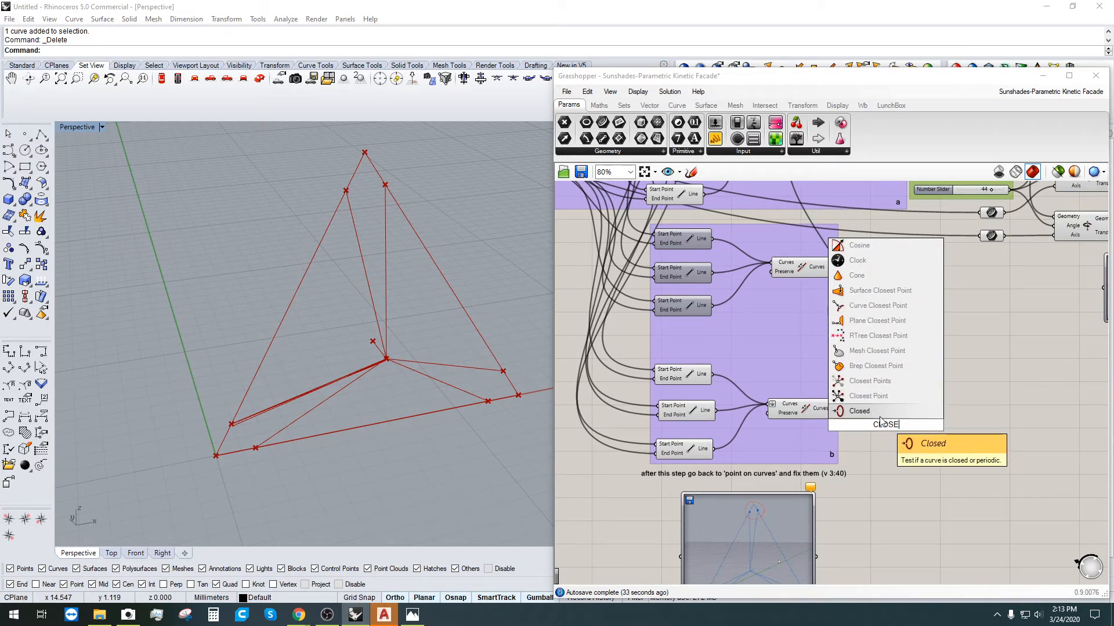
key(Escape)
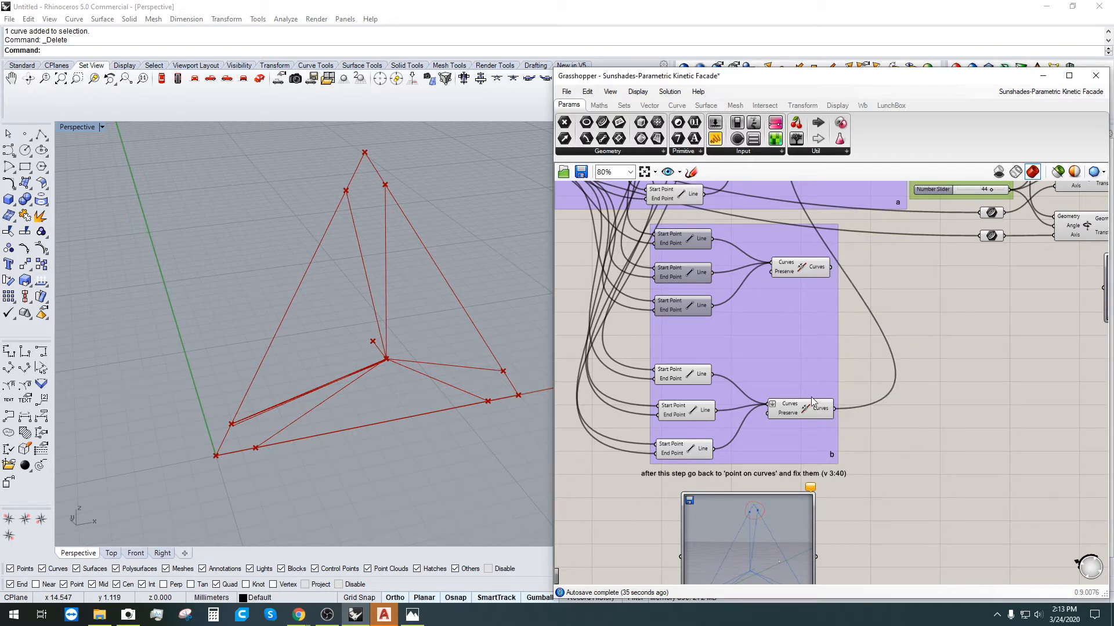
click(806, 412)
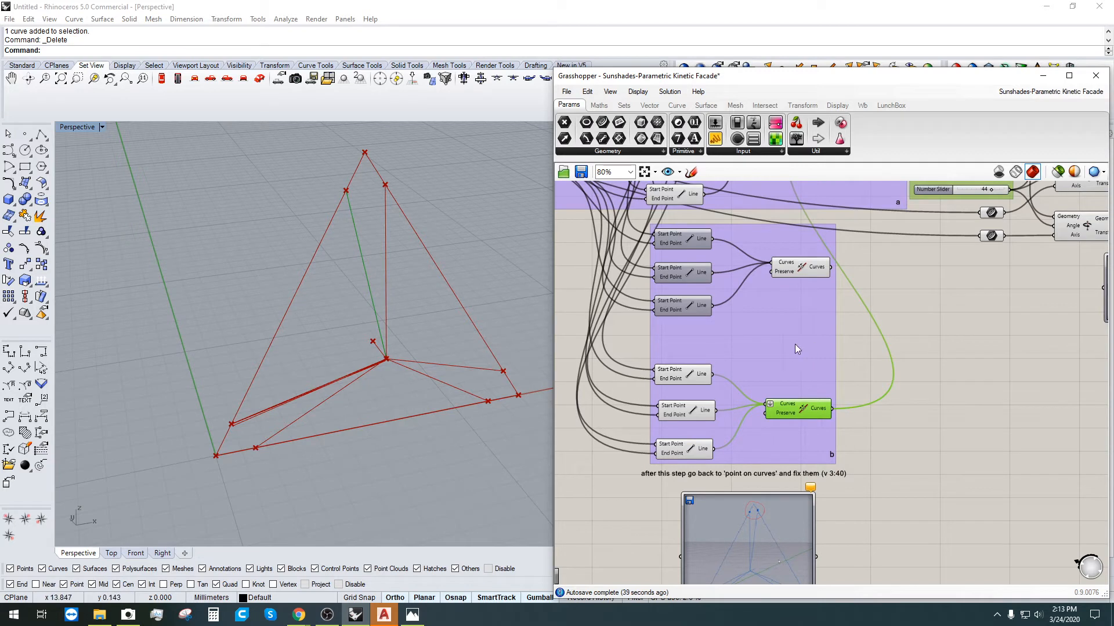
right_drag(851, 400, 822, 396)
click(875, 429)
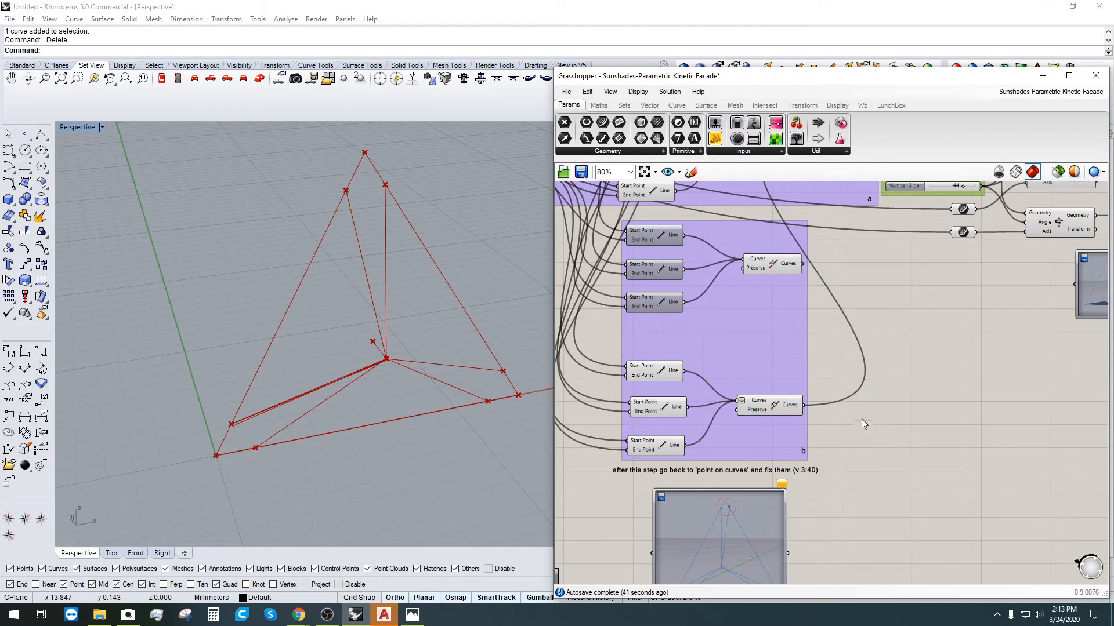
double_click(862, 419)
text(END)
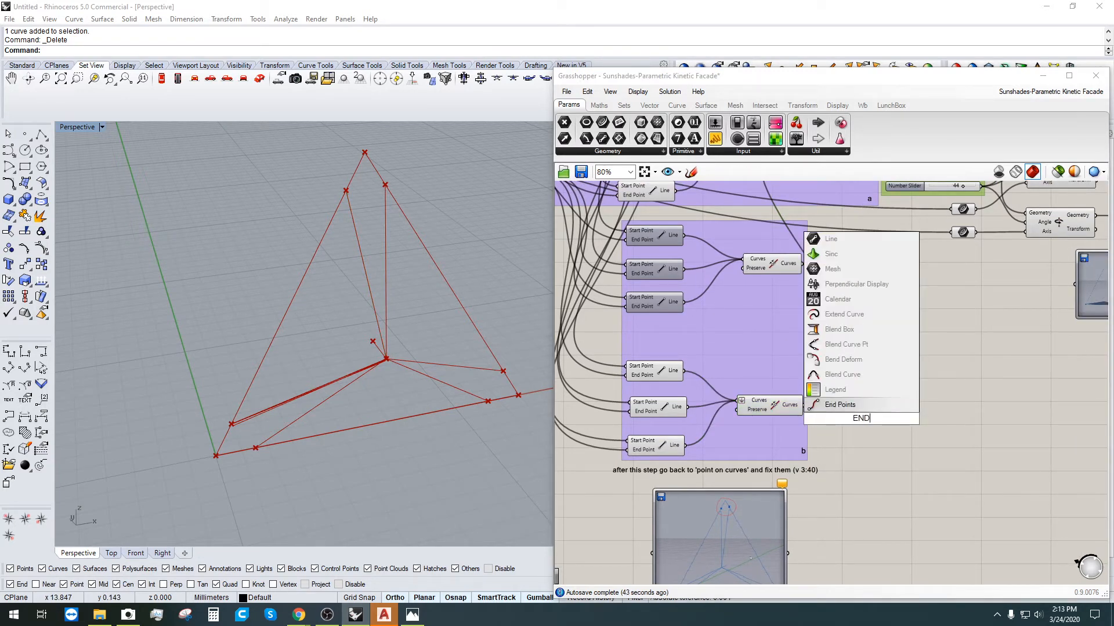
click(839, 404)
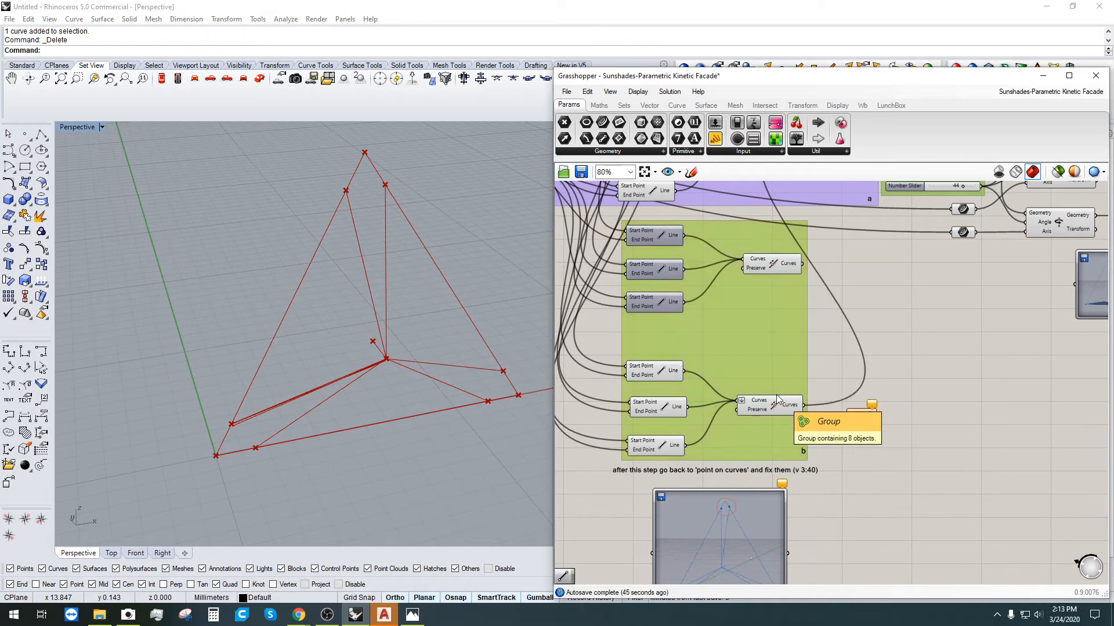
click(775, 400)
drag(804, 405, 848, 419)
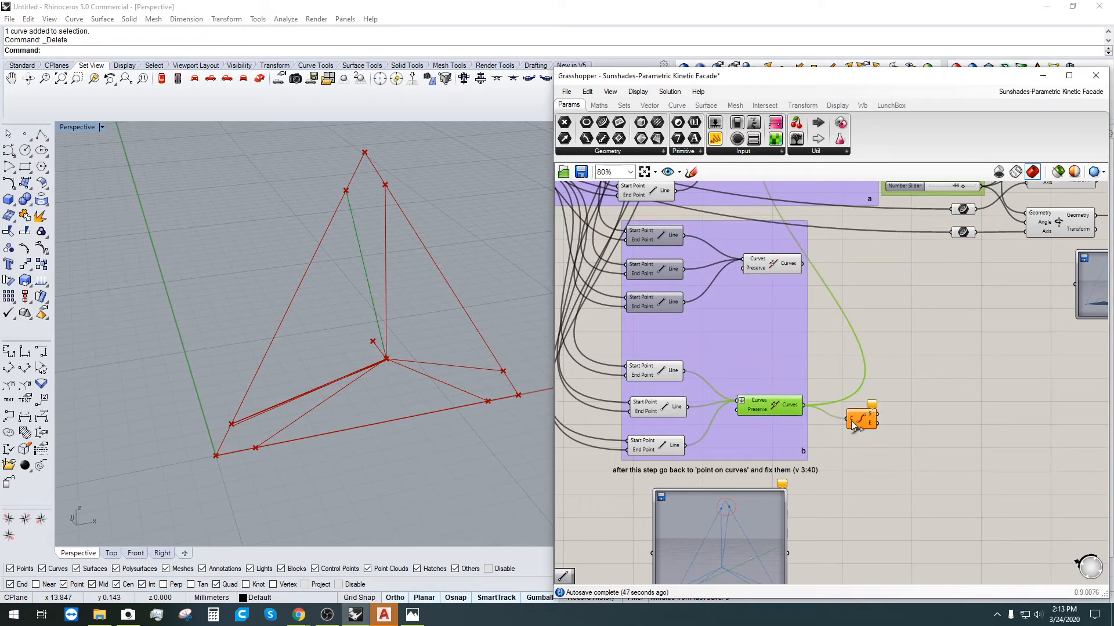
click(886, 415)
click(861, 419)
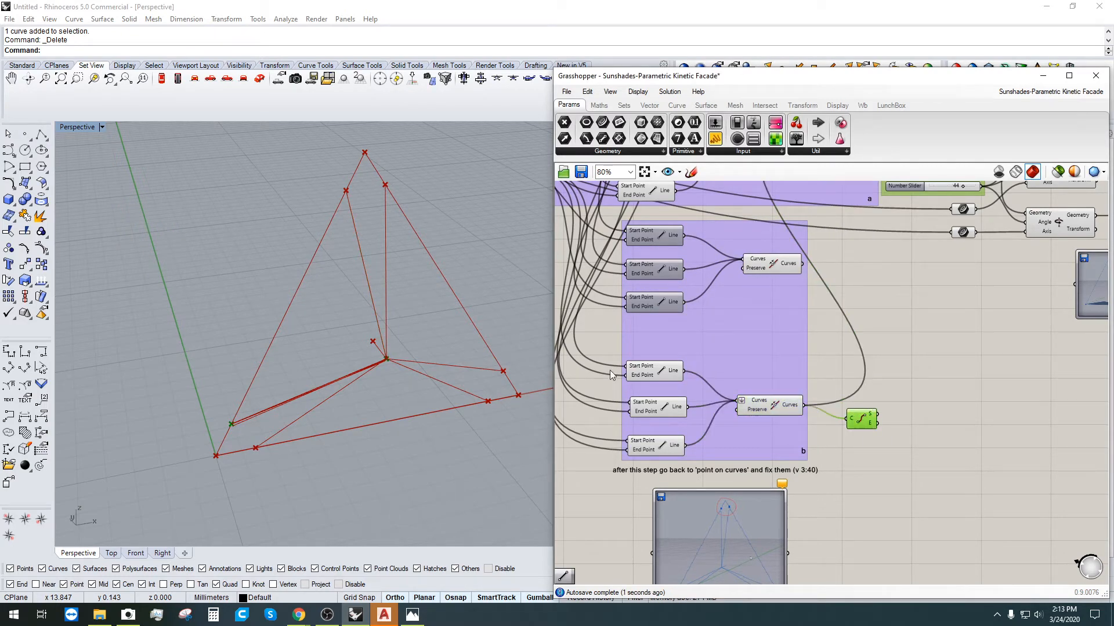
right_drag(436, 451, 464, 443)
scroll(805, 354, down, 1)
click(850, 402)
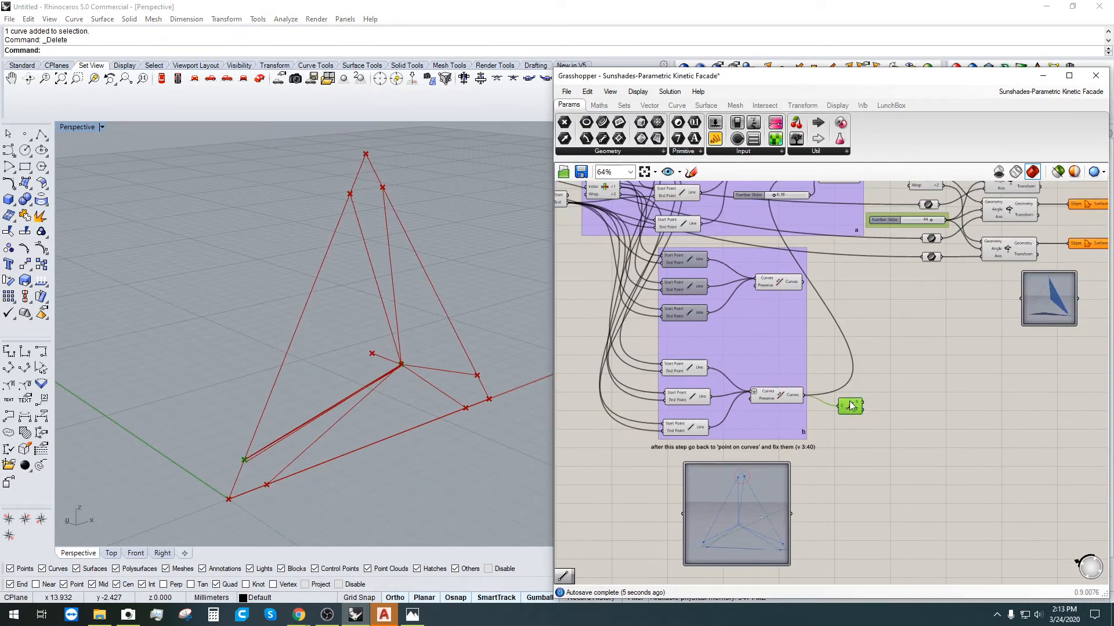
key(Delete)
click(783, 397)
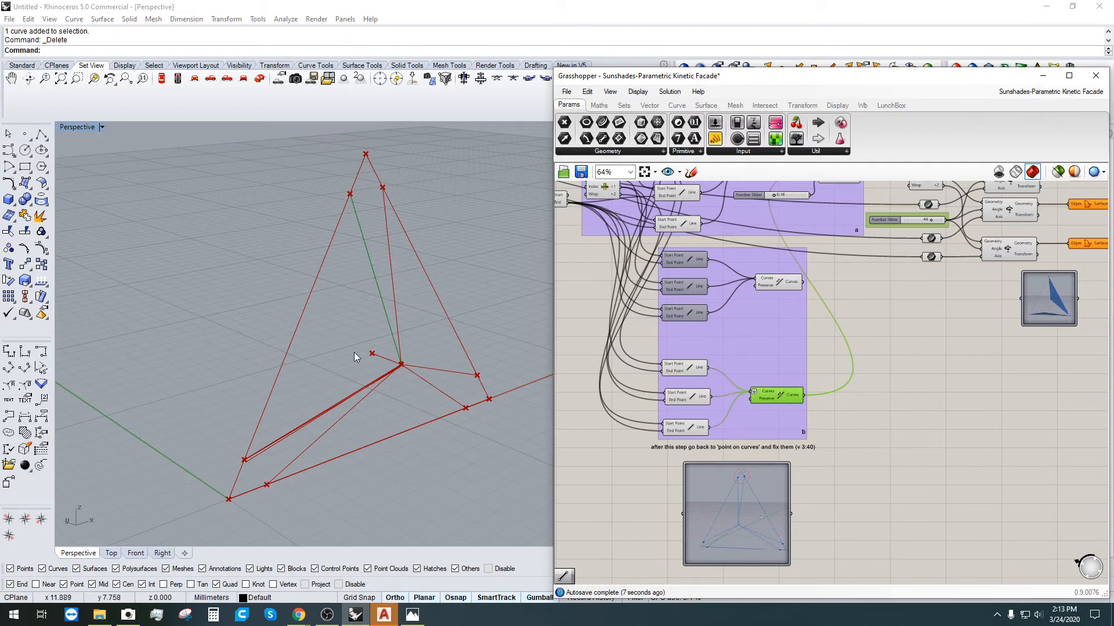
scroll(354, 353, up, 6)
right_drag(371, 371, 291, 348)
scroll(291, 348, up, 5)
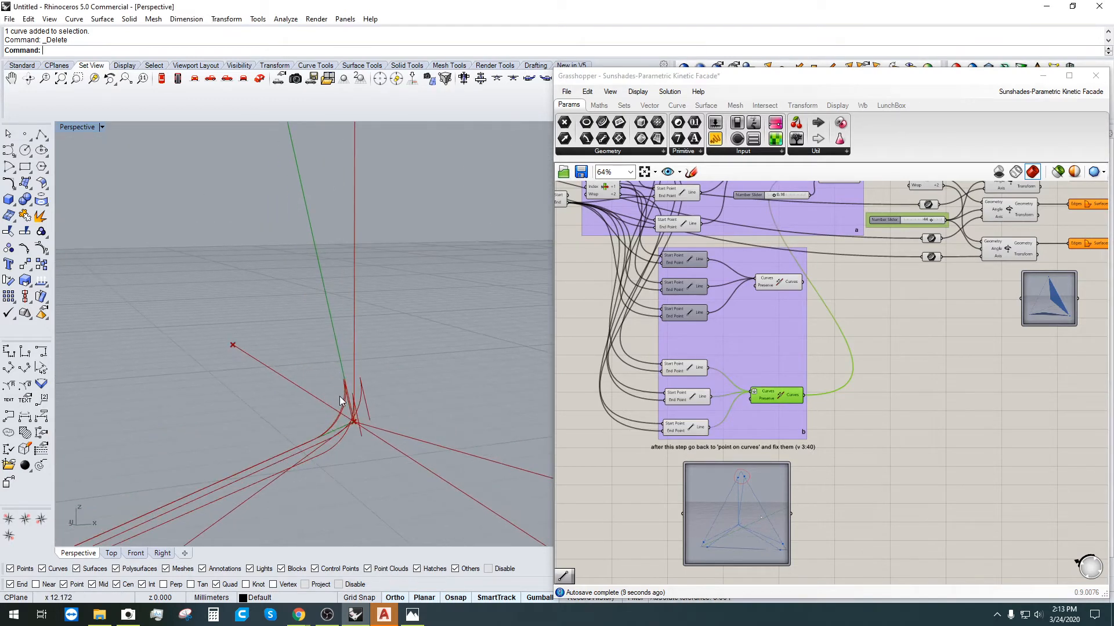
scroll(341, 400, down, 10)
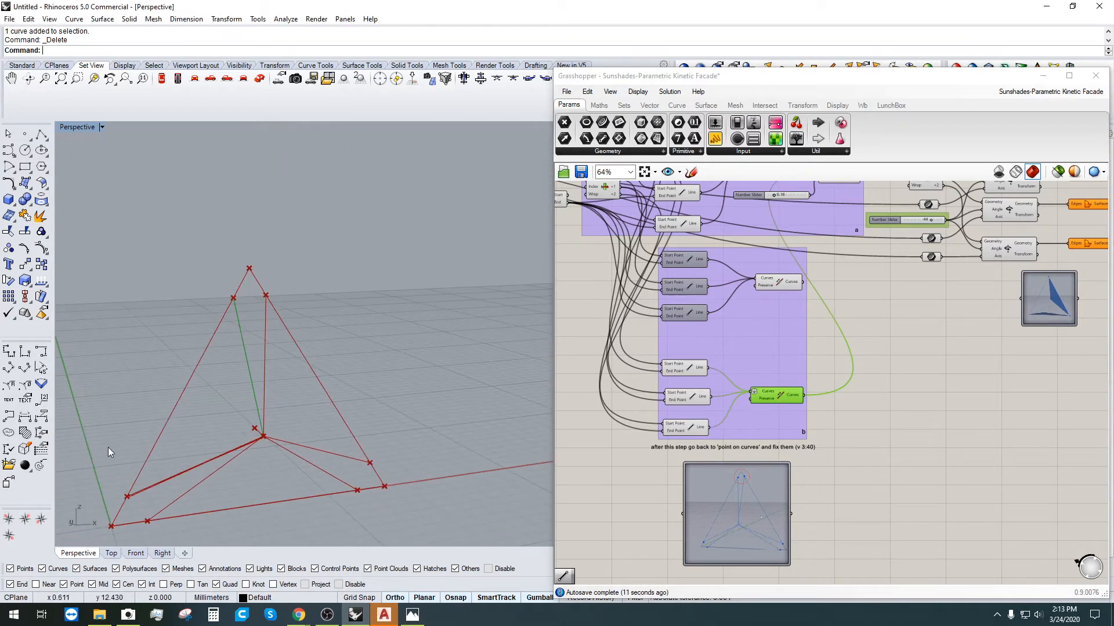
click(785, 429)
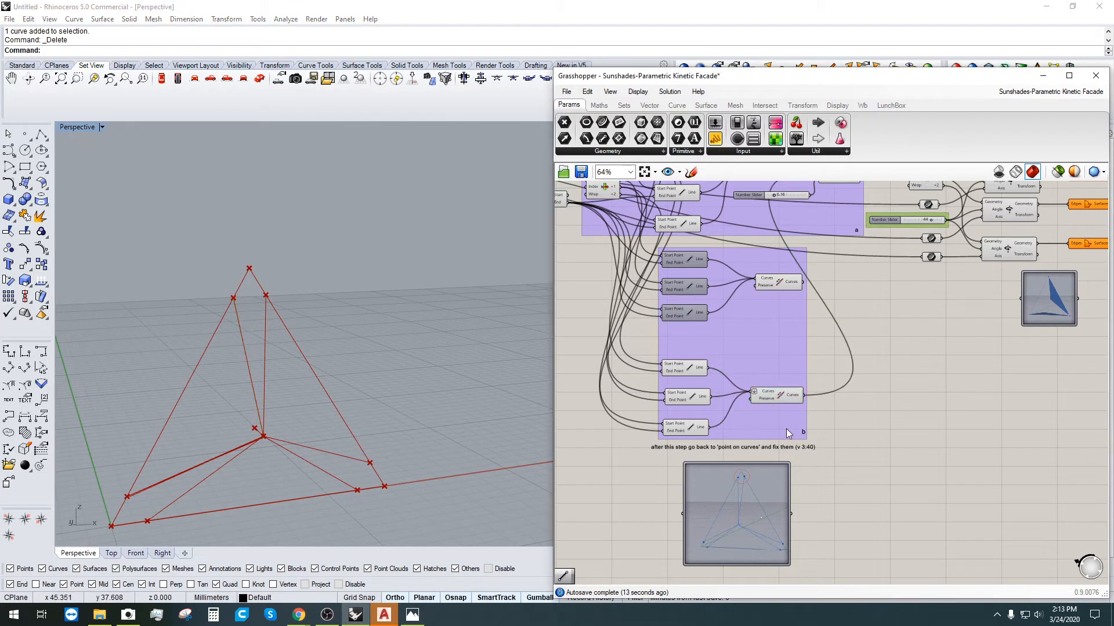
right_drag(785, 429, 824, 420)
click(237, 308)
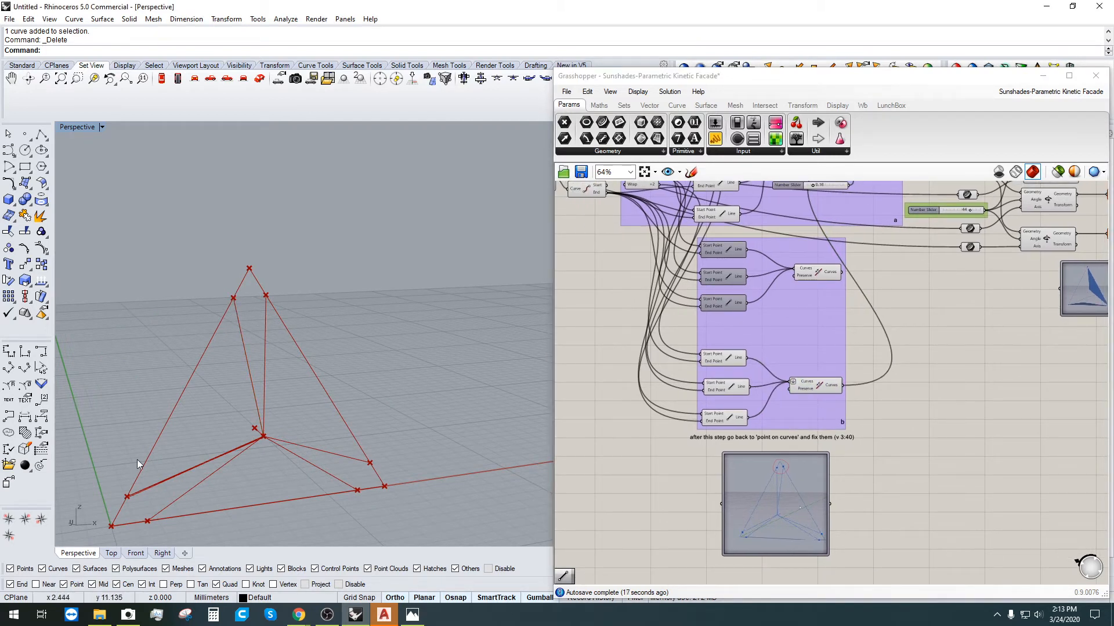
right_drag(139, 459, 280, 339)
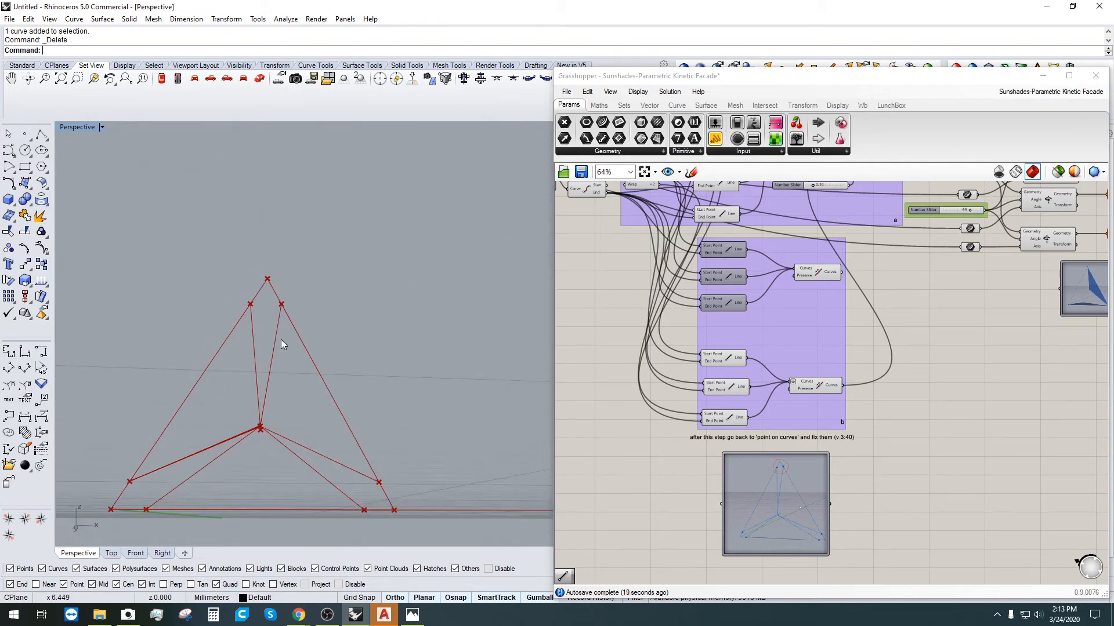
right_drag(329, 419, 438, 398)
scroll(634, 293, down, 1)
right_drag(558, 350, 684, 449)
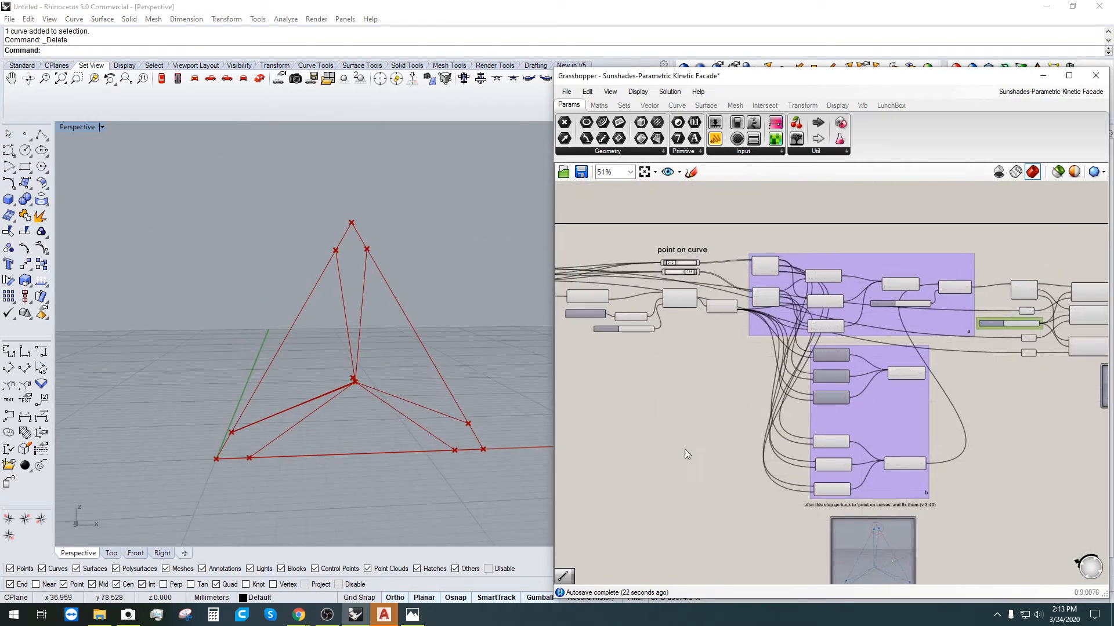
scroll(679, 332, up, 3)
click(645, 292)
right_drag(742, 363, 782, 270)
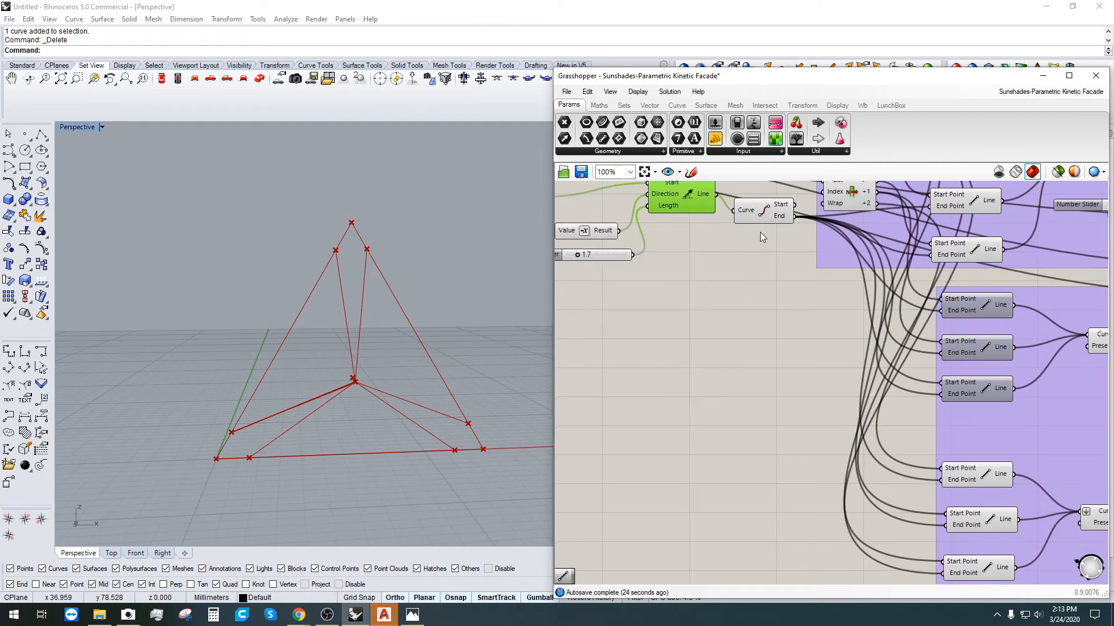
scroll(760, 232, down, 1)
click(763, 219)
right_drag(813, 396, 767, 377)
scroll(833, 452, up, 2)
scroll(899, 416, down, 2)
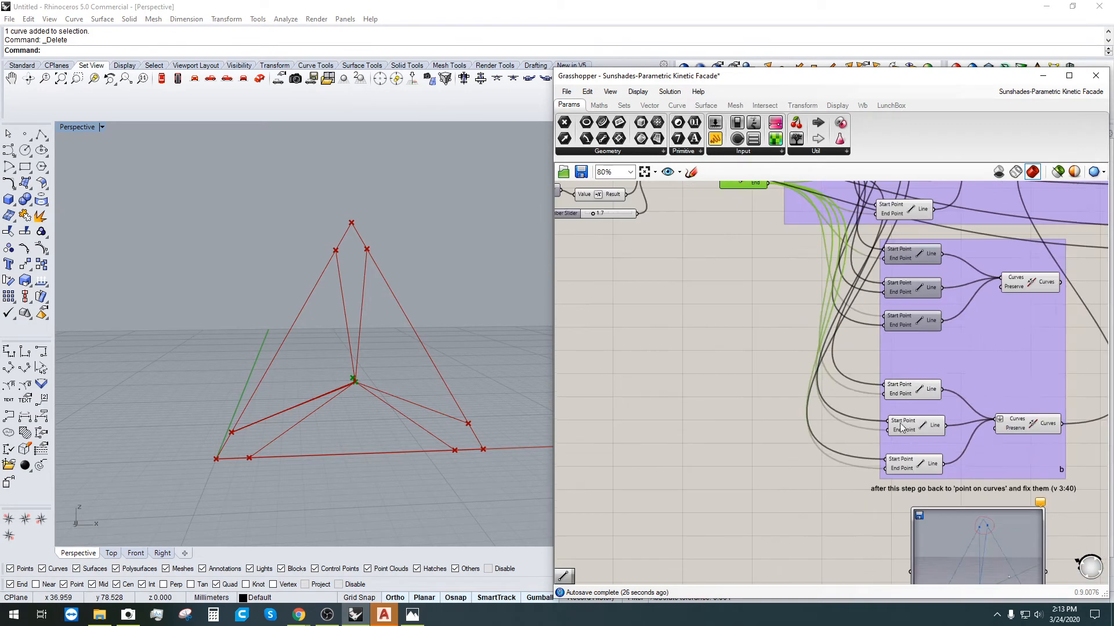
click(914, 468)
scroll(891, 393, down, 4)
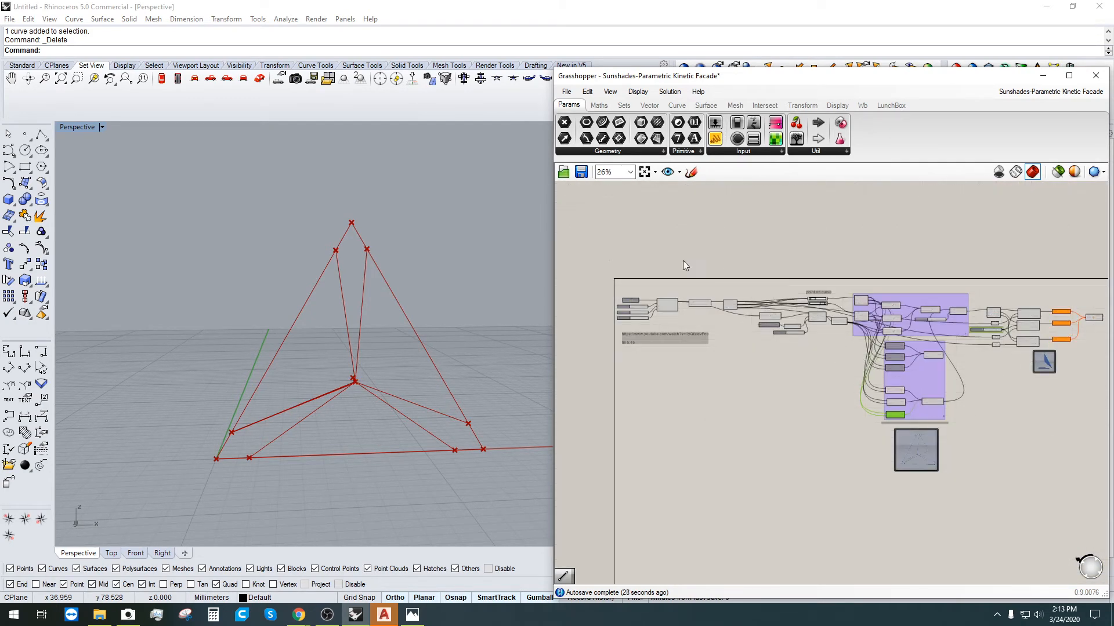
drag(604, 255, 914, 388)
scroll(864, 290, up, 5)
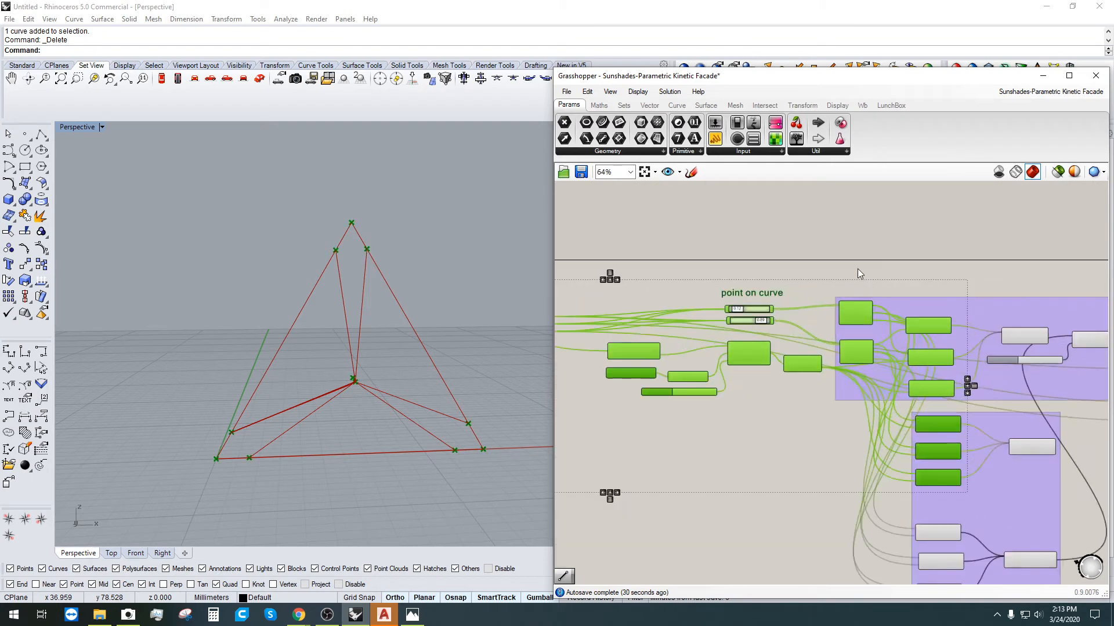
drag(793, 253, 941, 414)
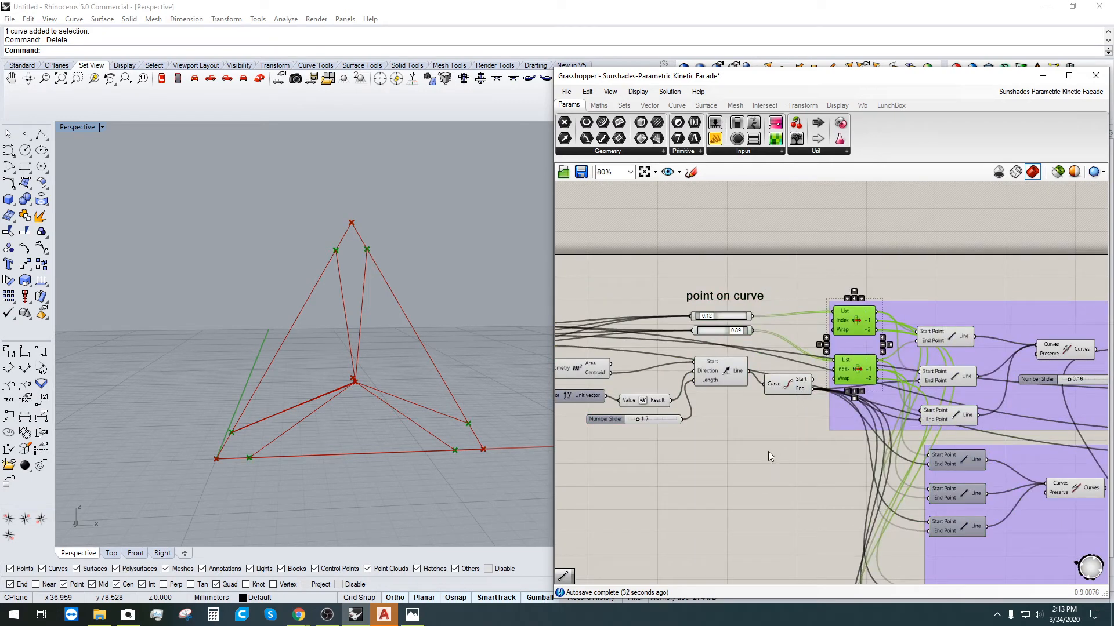
right_drag(768, 451, 747, 418)
click(832, 290)
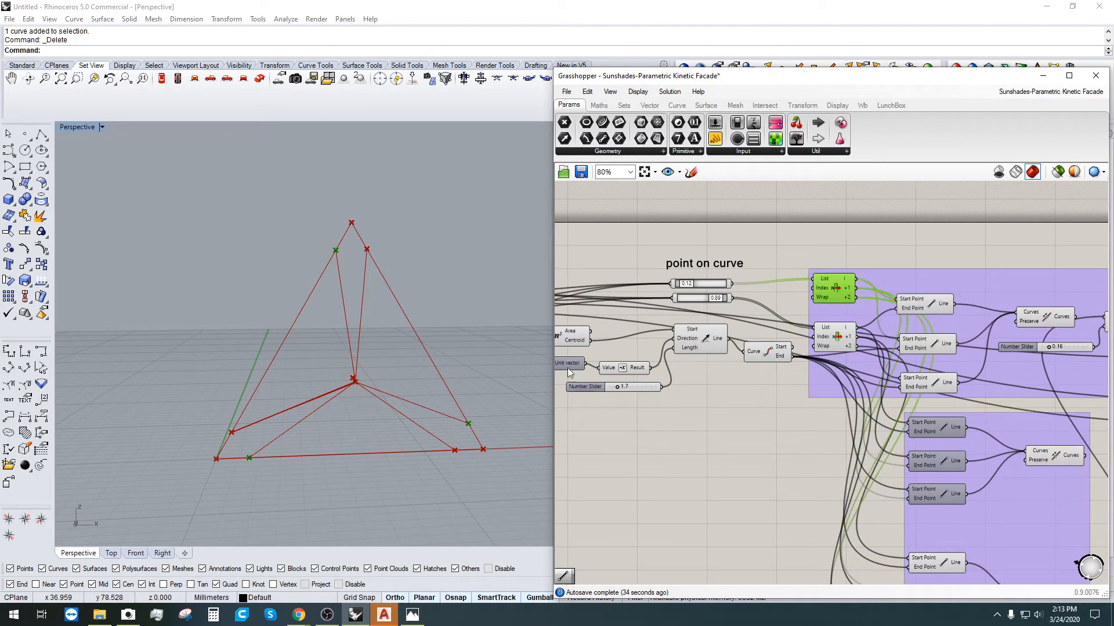
click(834, 329)
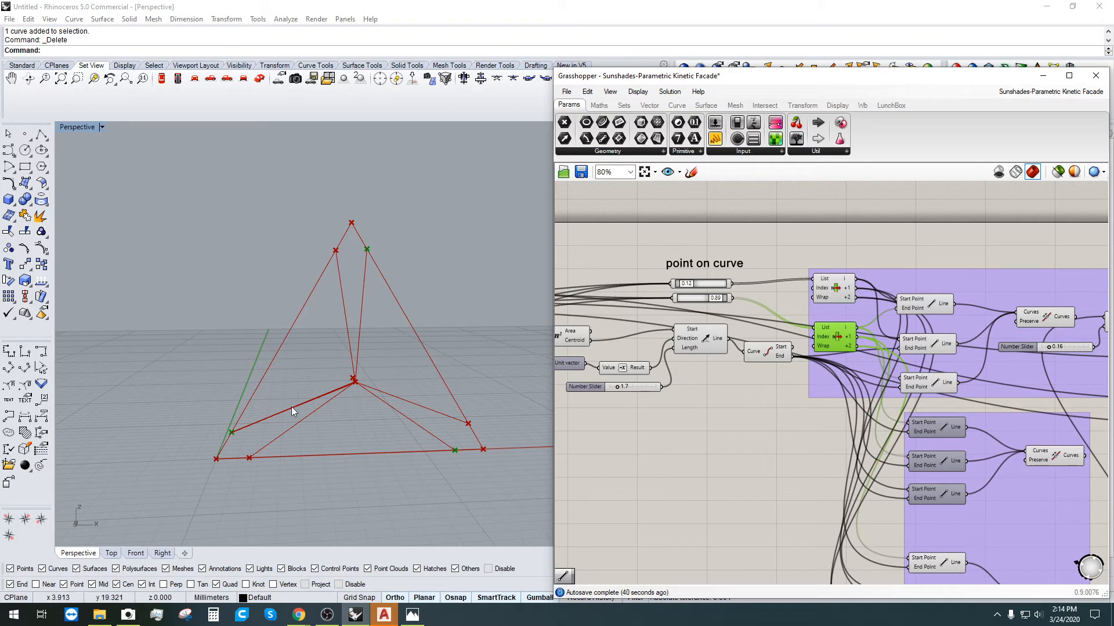
click(785, 451)
scroll(774, 440, down, 2)
right_drag(985, 582, 896, 446)
scroll(879, 416, up, 3)
click(853, 396)
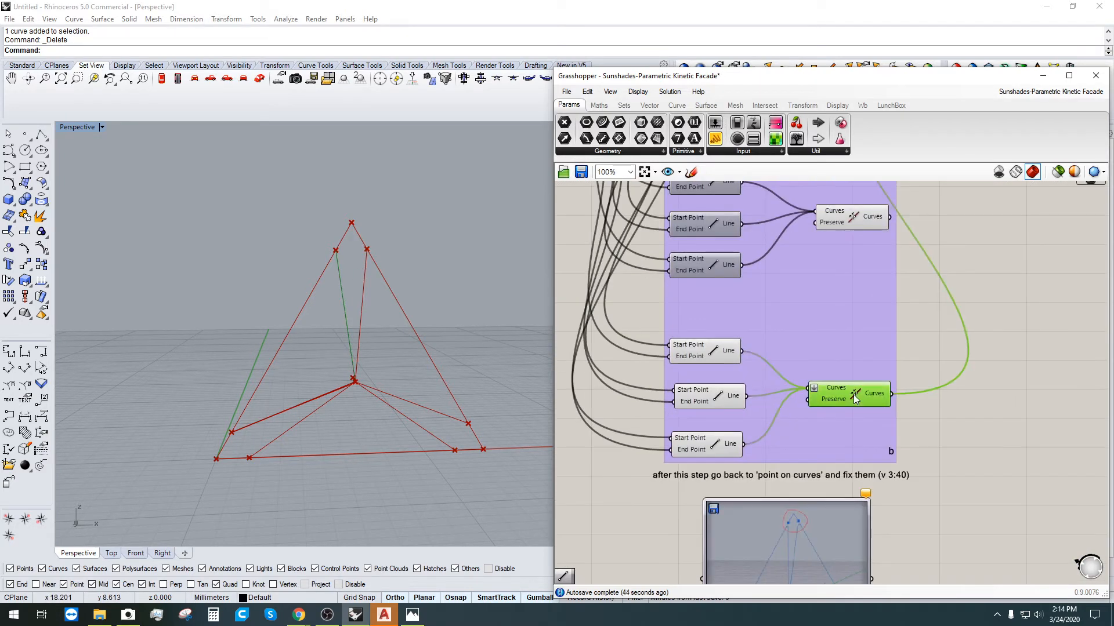
Step: Select the three upper Line components and bake their lines into Rhino
scroll(852, 395, up, 1)
click(659, 341)
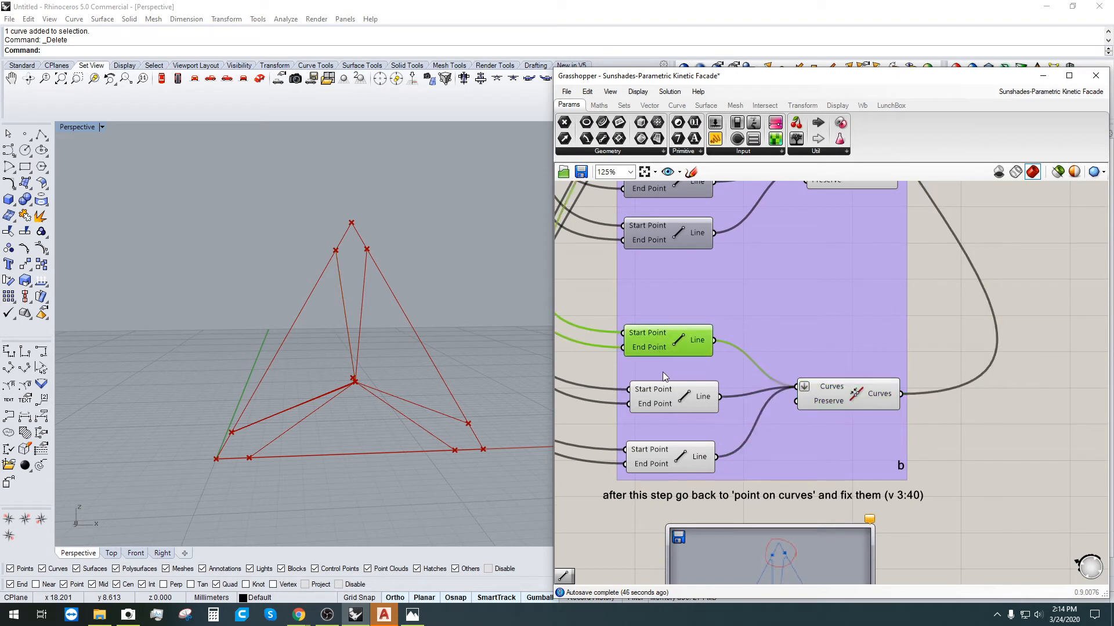
click(667, 406)
double_click(951, 400)
click(673, 346)
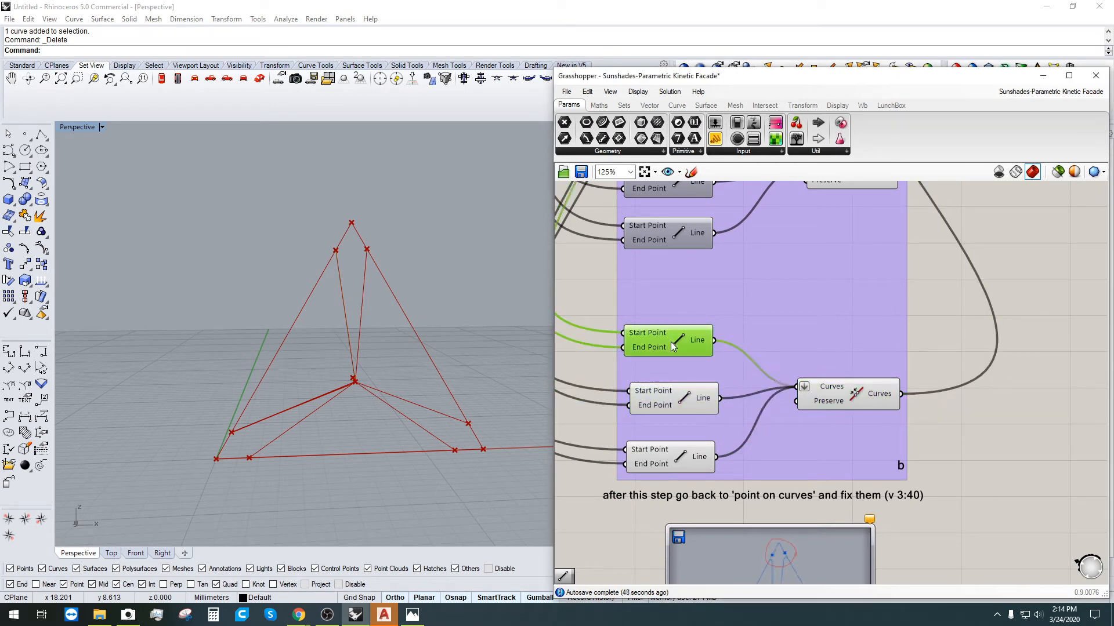
shift+click(685, 405)
shift+click(670, 458)
middle_click(709, 442)
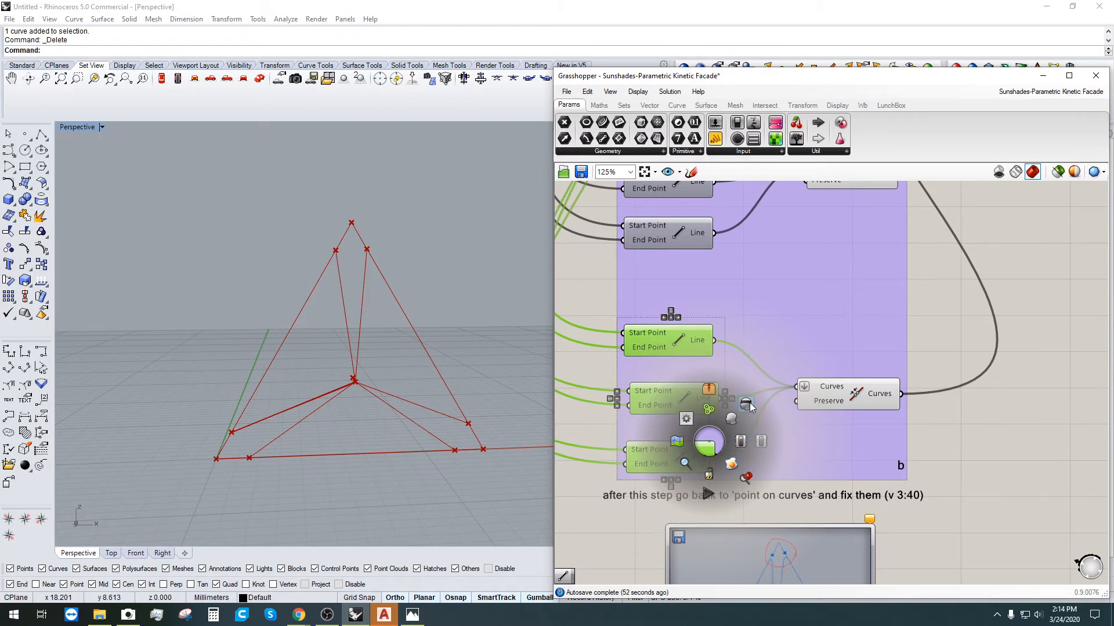
click(730, 462)
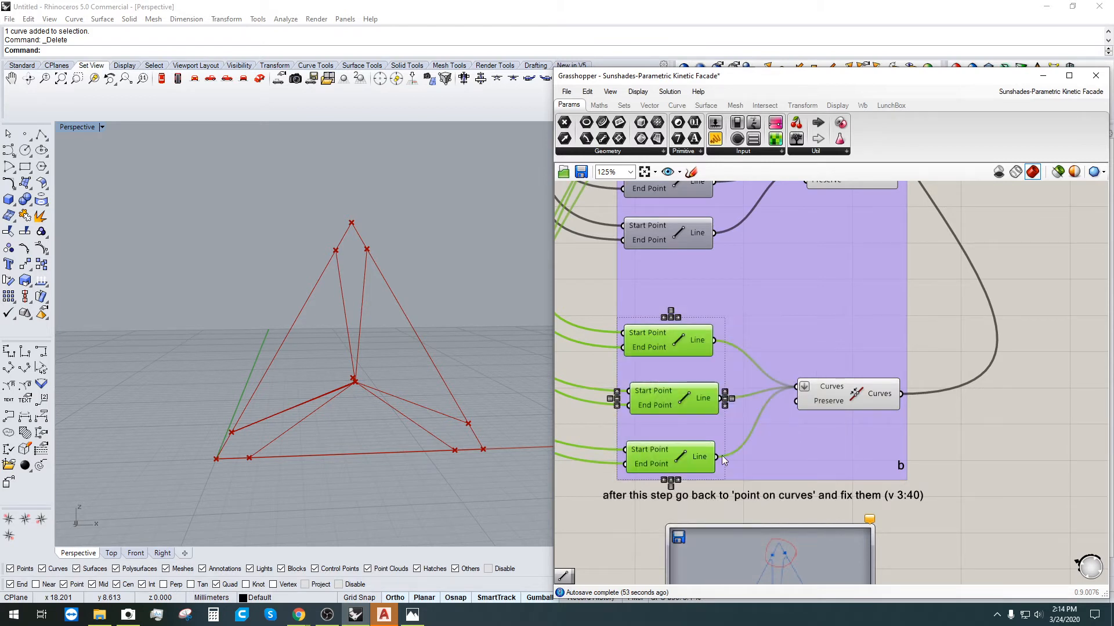
Step: Crossing-select the three curves overlapping the frame edges in Rhino and delete them
click(427, 330)
scroll(369, 250, down, 6)
drag(235, 198, 414, 360)
scroll(333, 299, up, 5)
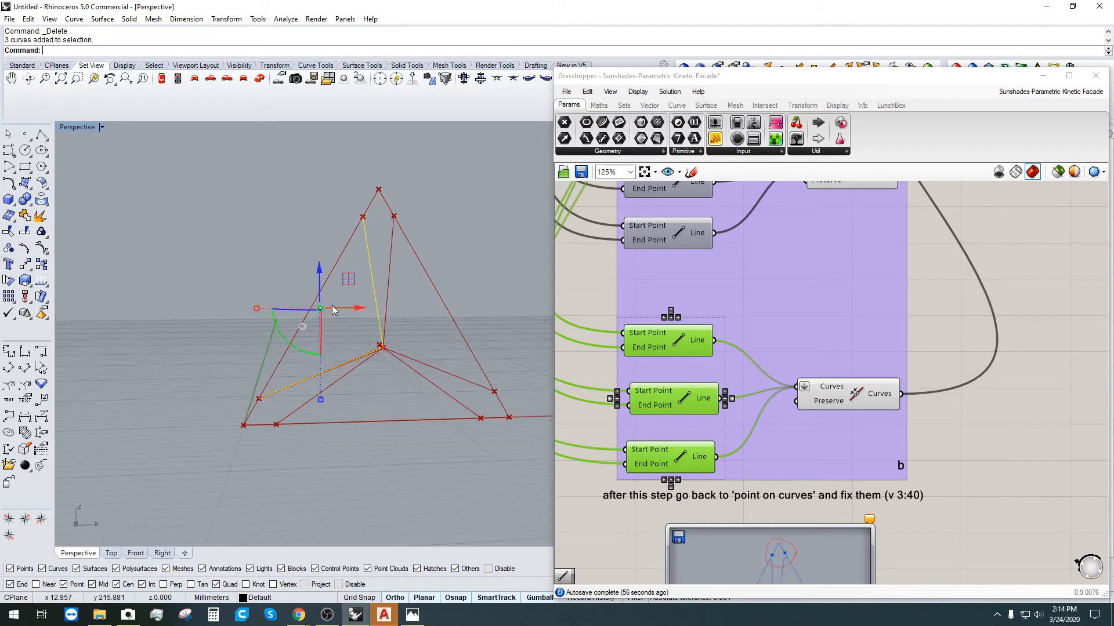
click(381, 280)
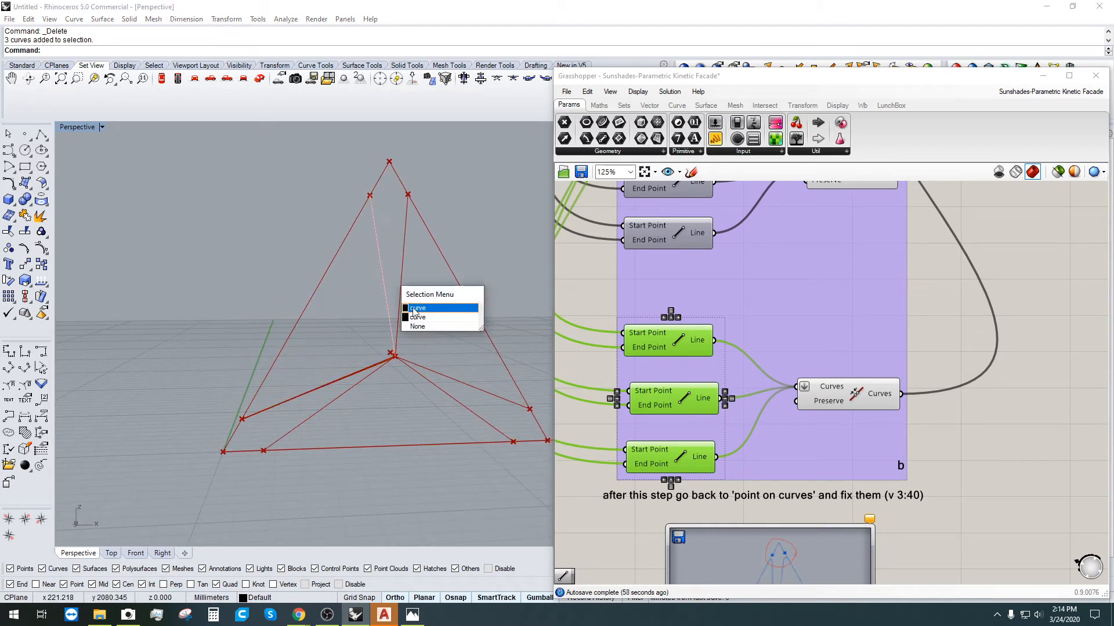
click(424, 309)
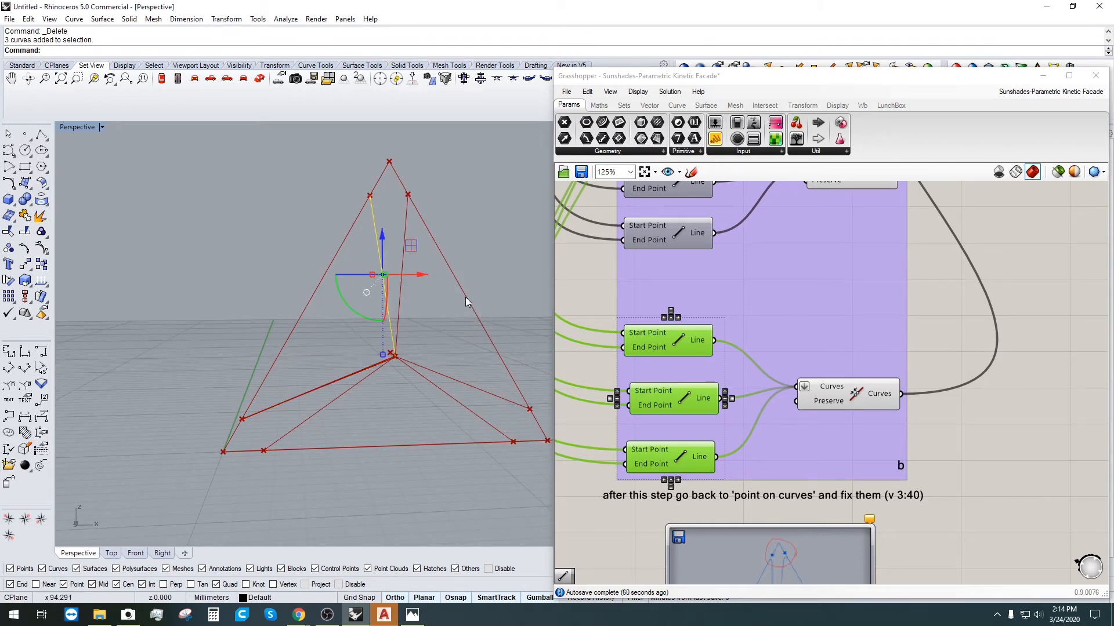
key(Escape)
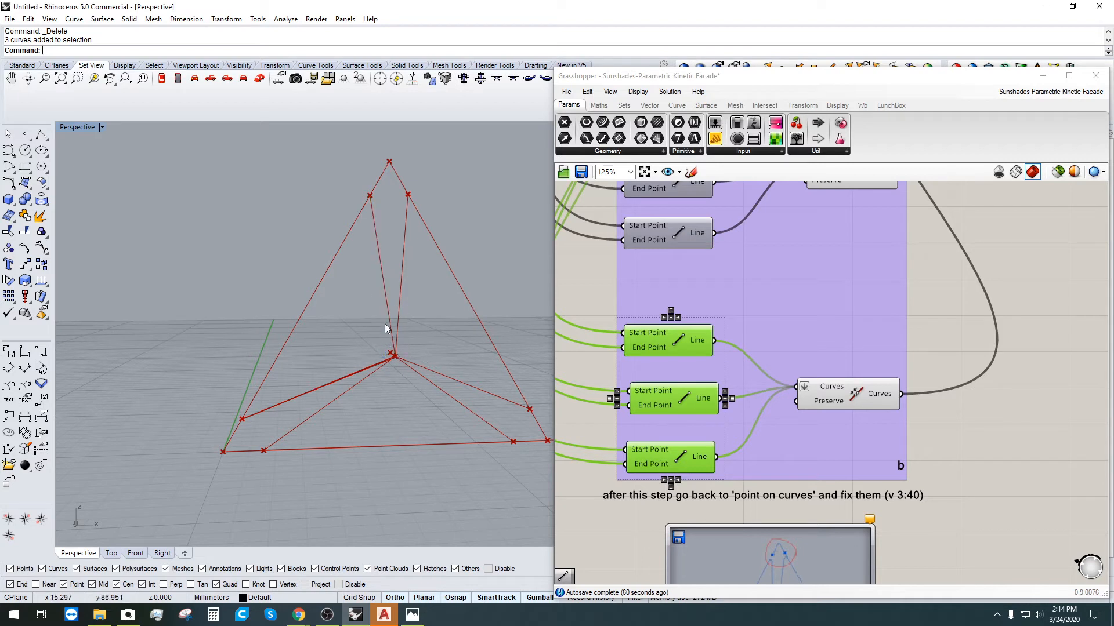
click(383, 277)
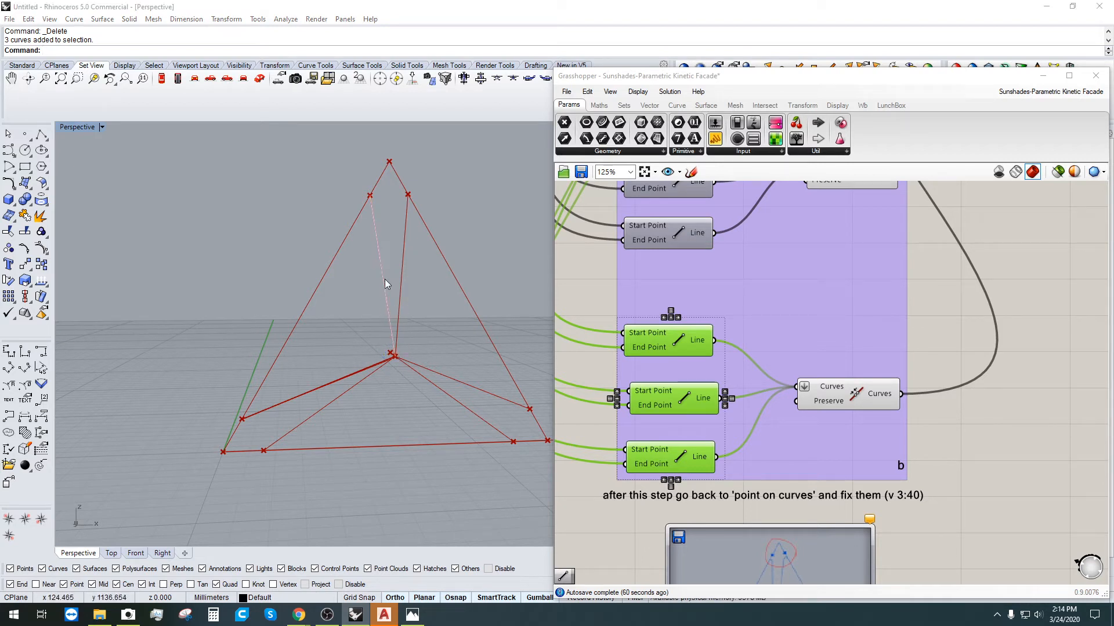
click(378, 246)
key(Escape)
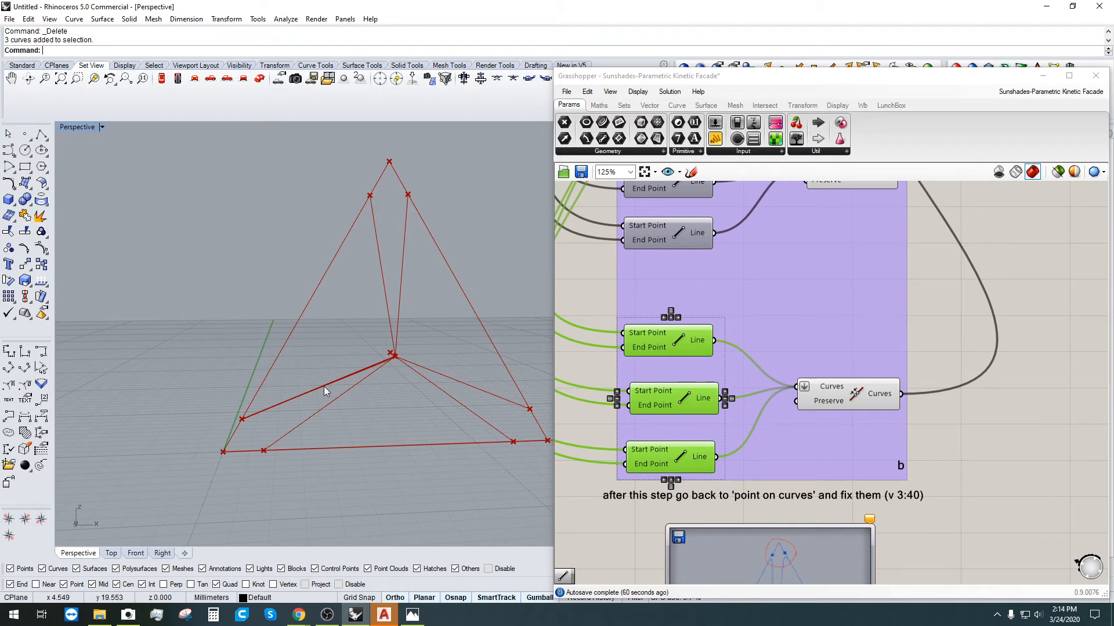
click(686, 349)
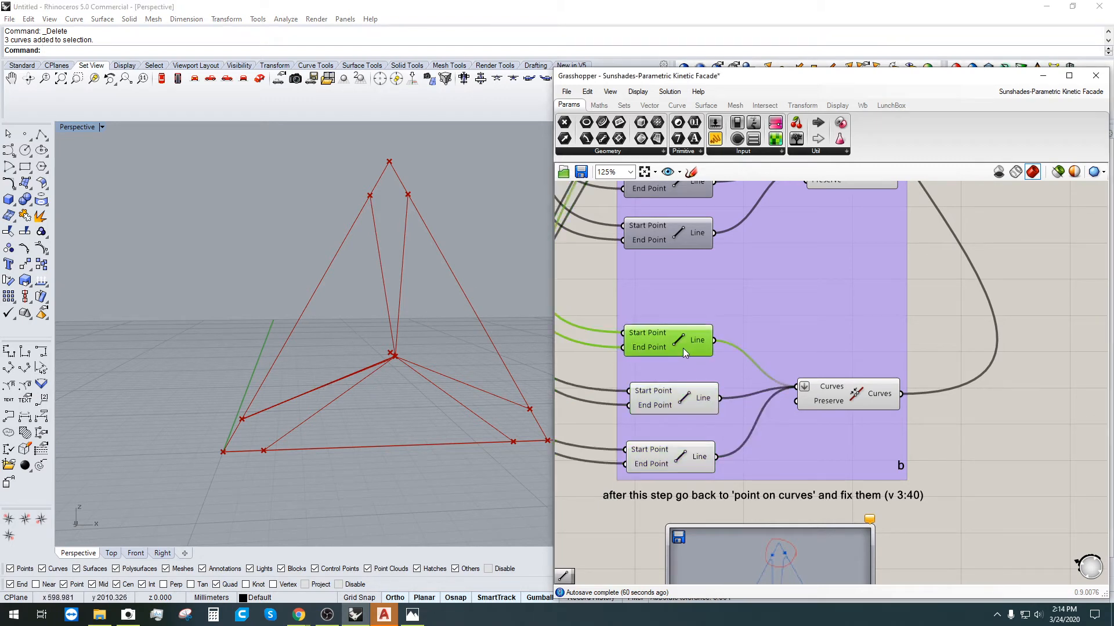
drag(486, 240, 255, 439)
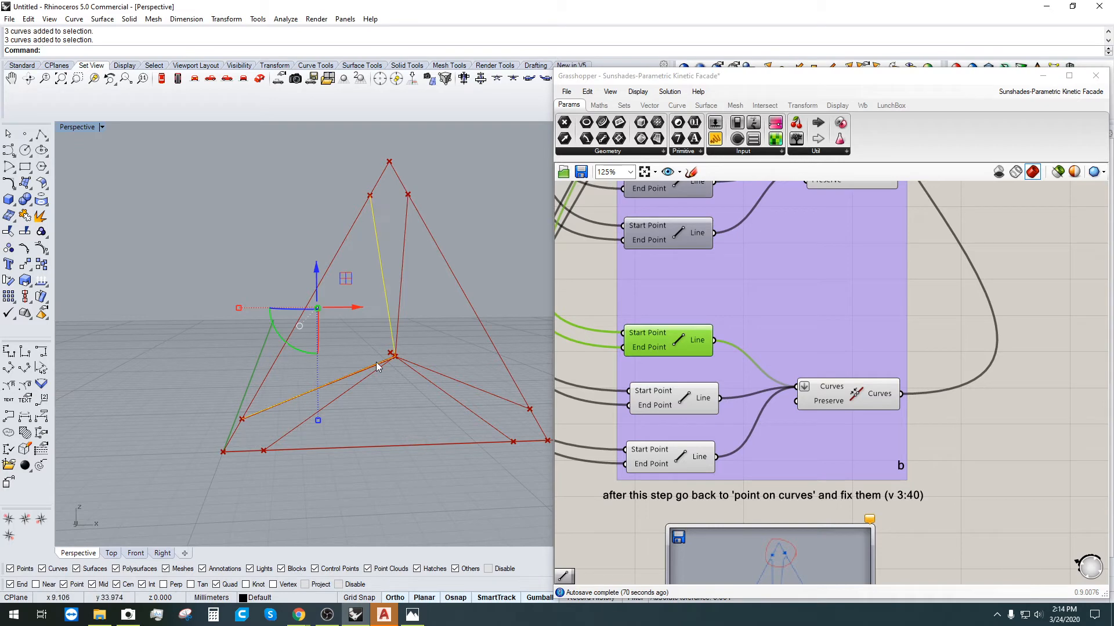
key(Delete)
Step: Check the next Line components' previews, then centre the Line and Join Curves group
click(672, 346)
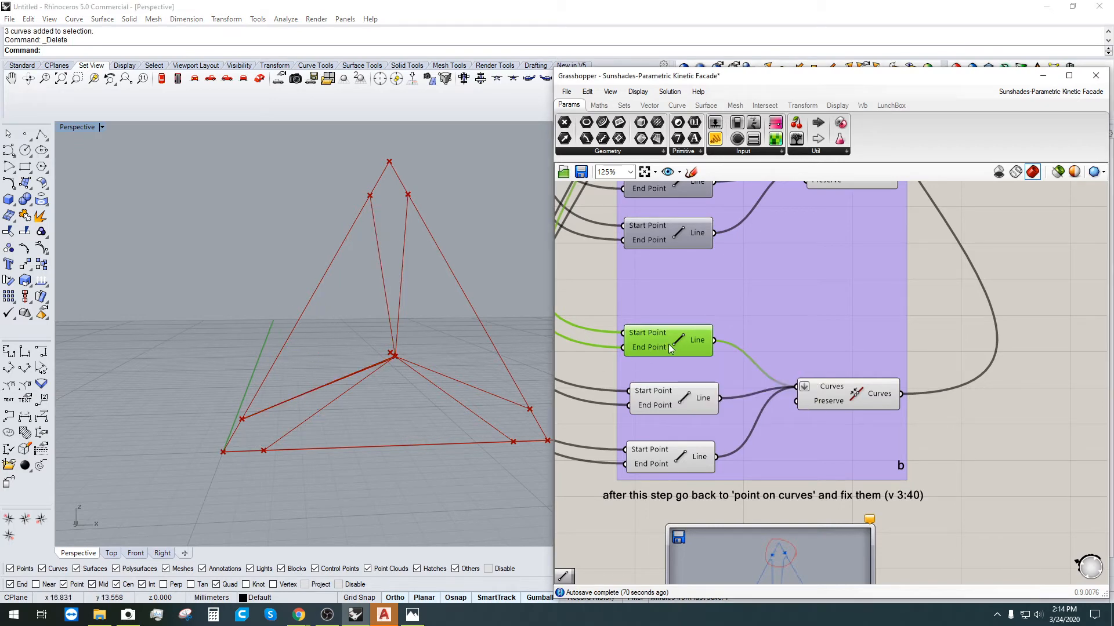
click(683, 399)
scroll(672, 399, down, 7)
scroll(895, 346, up, 2)
right_drag(672, 394, 939, 405)
scroll(899, 345, up, 4)
right_drag(666, 426, 834, 371)
scroll(834, 372, down, 3)
right_drag(1064, 515, 865, 432)
scroll(865, 432, up, 4)
scroll(866, 431, down, 8)
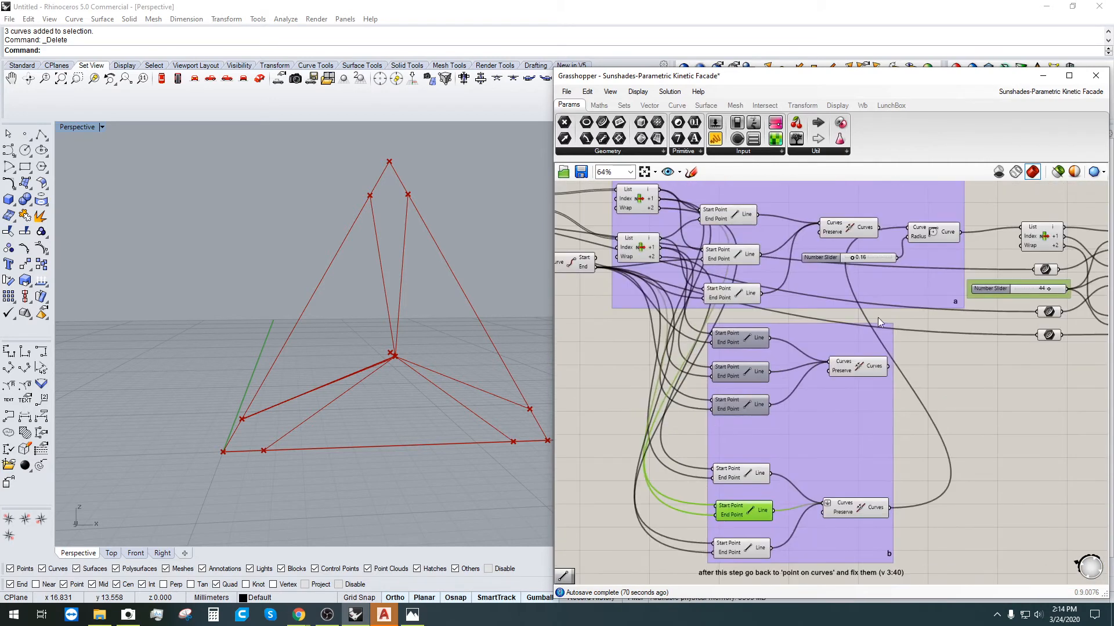
scroll(695, 299, up, 3)
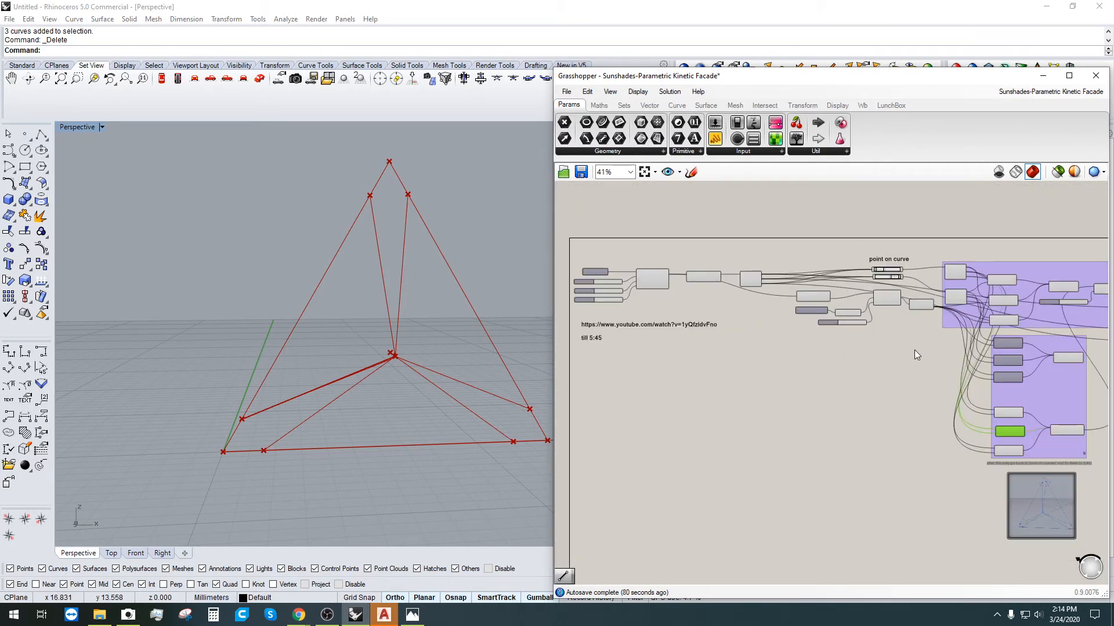
right_drag(914, 349, 785, 294)
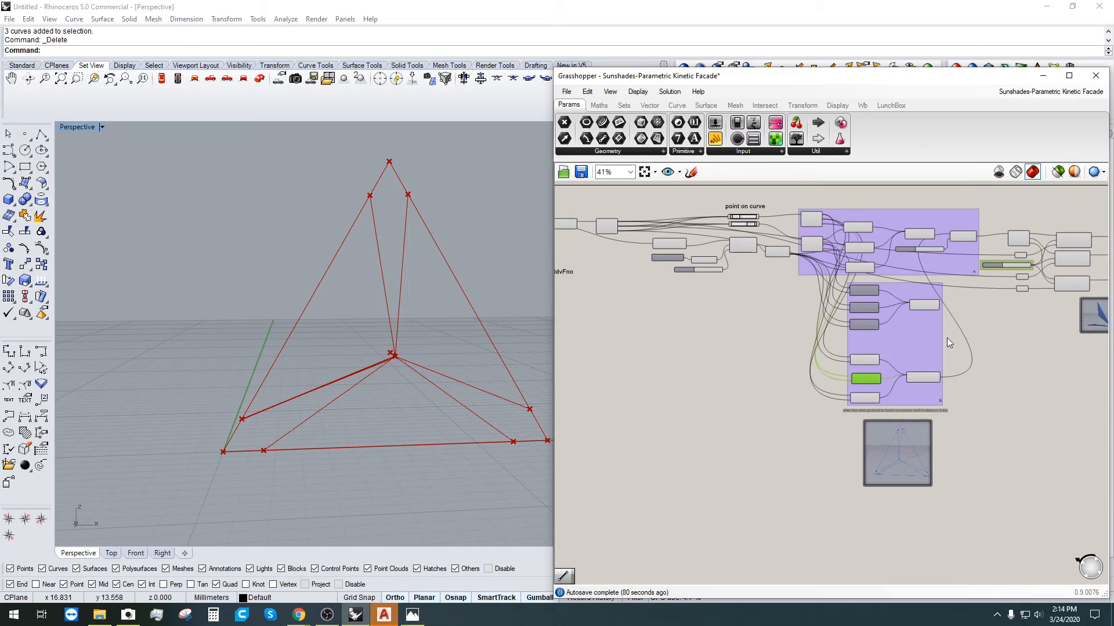
scroll(892, 385, up, 4)
right_drag(859, 386, 786, 382)
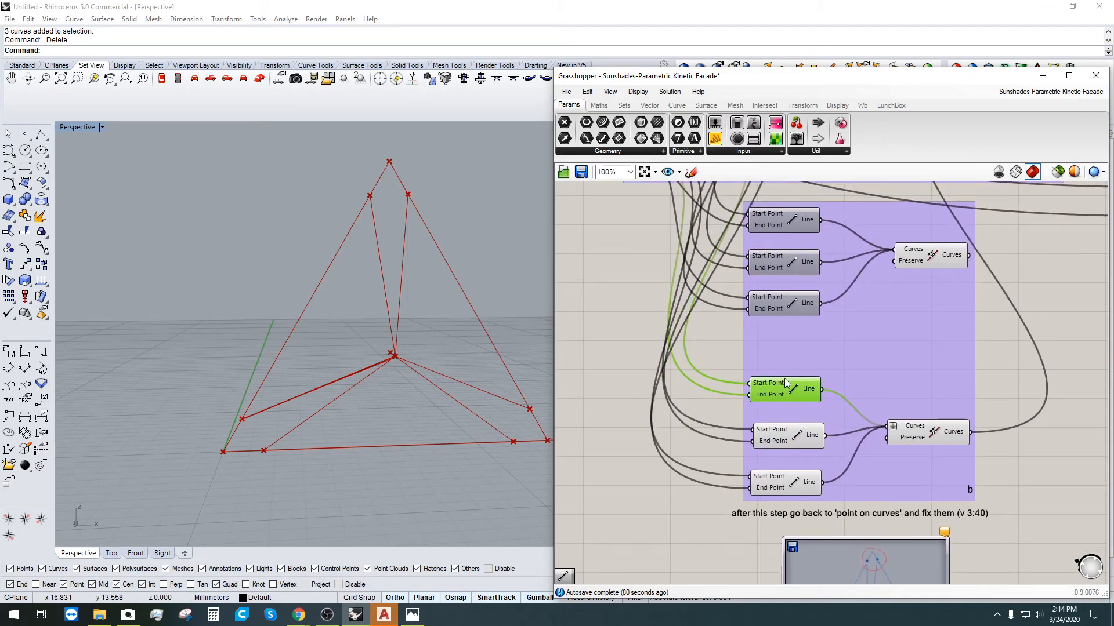
Step: Inspect the lower Join Curves and lower Line components, then select the whole definition
click(939, 436)
right_click(939, 437)
click(852, 392)
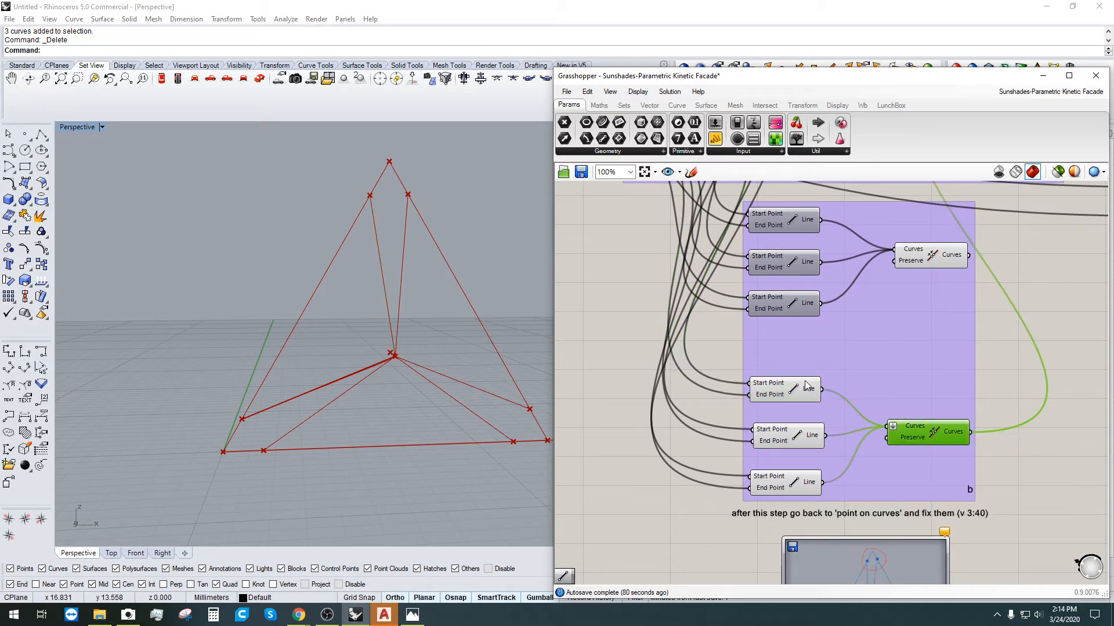
drag(789, 396, 789, 399)
click(785, 439)
drag(794, 478, 798, 477)
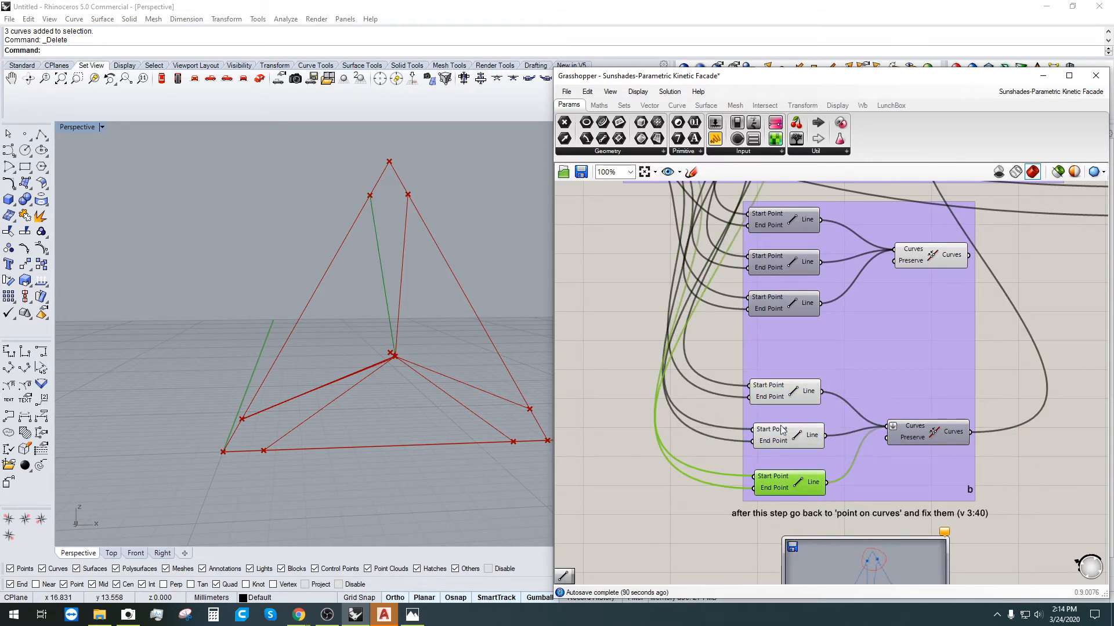
scroll(776, 370, down, 5)
drag(936, 387, 574, 248)
Step: Hide the selected components' preview and inspect the three Line components' lines
middle_click(624, 271)
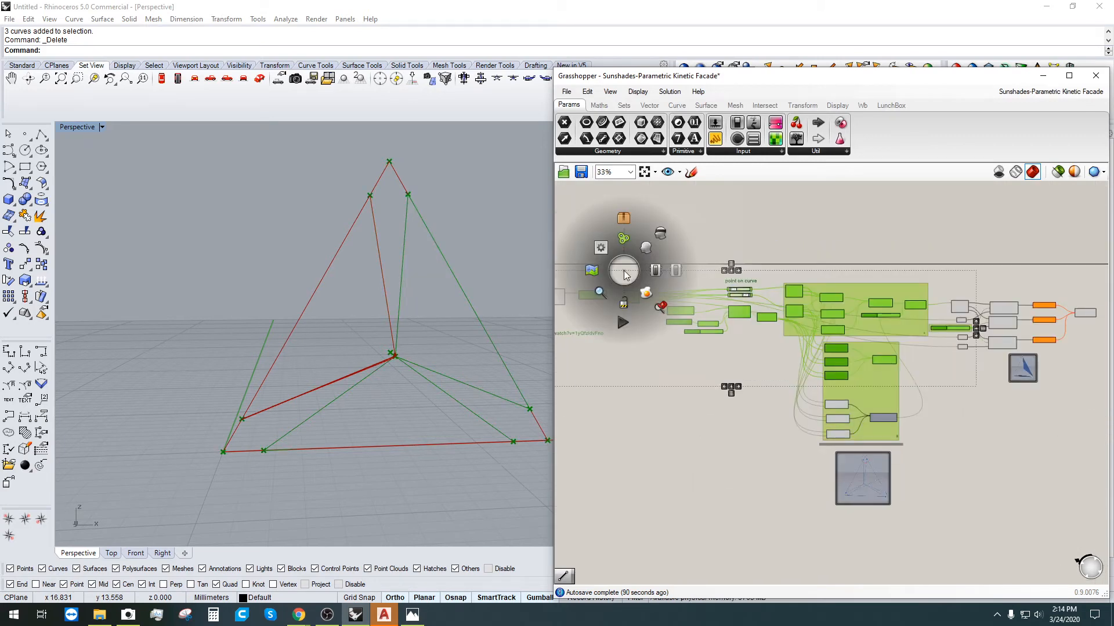
click(660, 235)
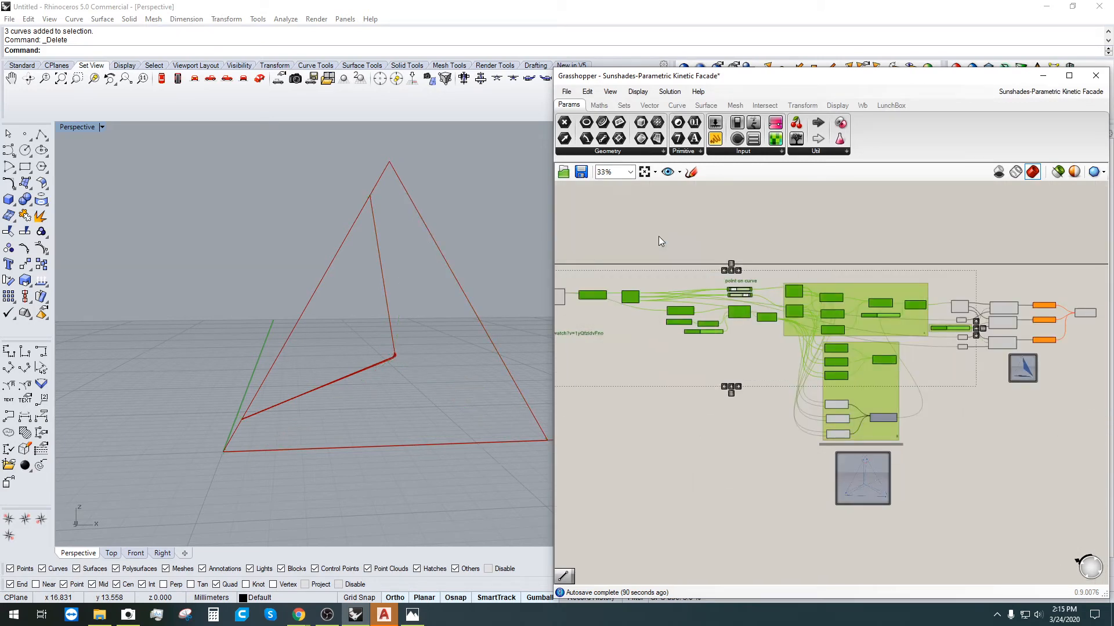
click(735, 348)
scroll(829, 437, up, 4)
scroll(400, 400, up, 5)
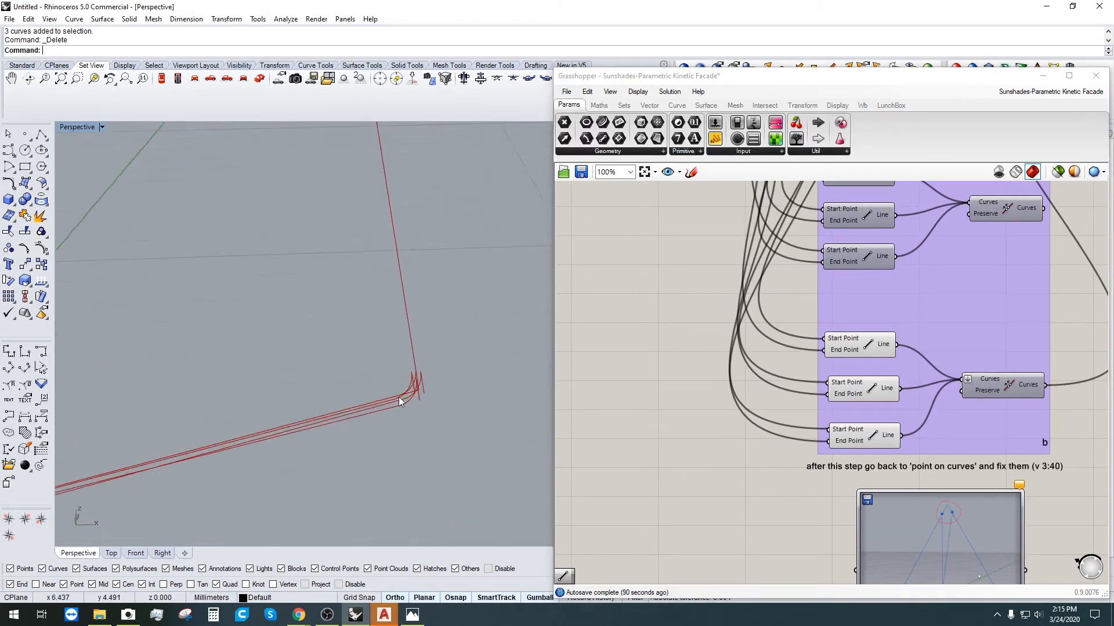
scroll(400, 400, up, 1)
click(868, 356)
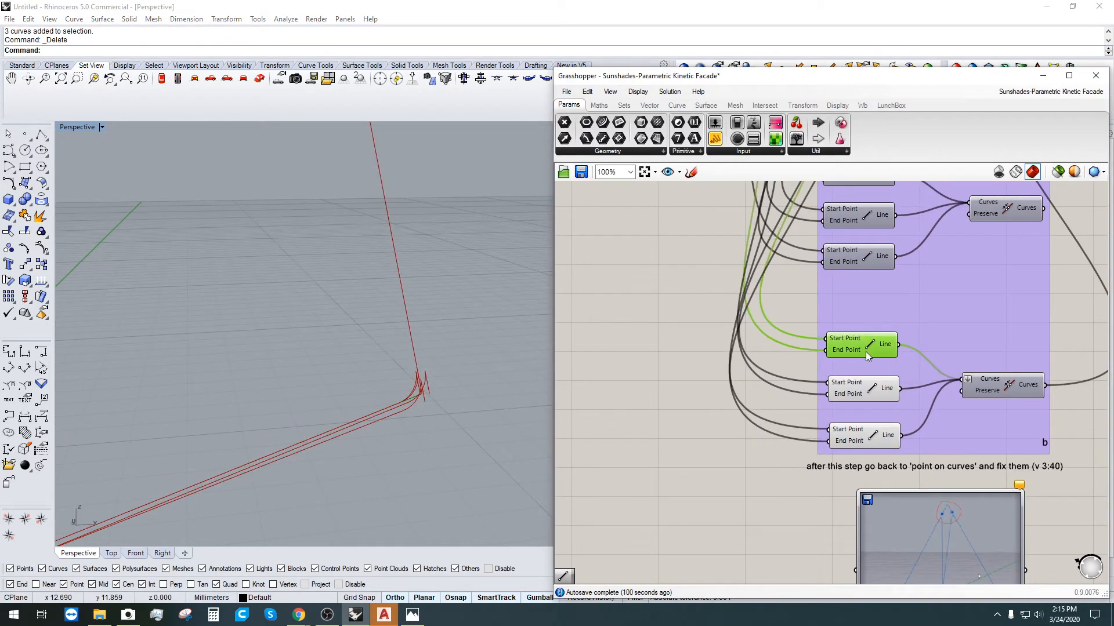
click(862, 389)
click(860, 436)
Step: Review the start of the definition: hexagonal grid, rotation Number Slider and plane inputs
scroll(858, 437, down, 5)
scroll(784, 301, up, 4)
right_drag(784, 301, 990, 340)
scroll(991, 340, up, 2)
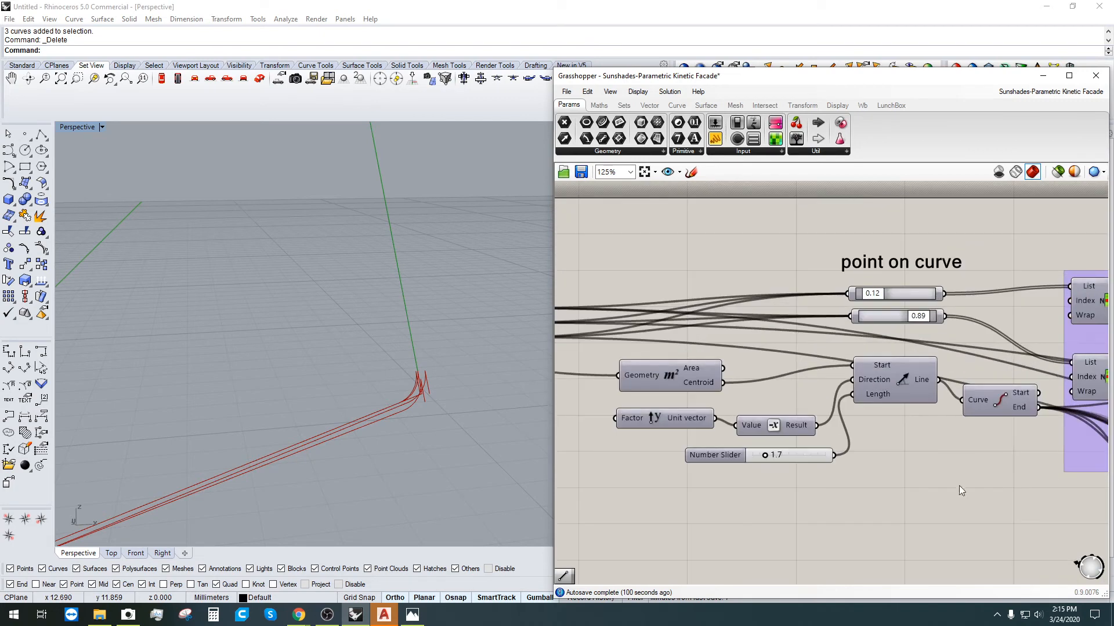
scroll(887, 489, down, 2)
right_drag(884, 488, 1019, 418)
scroll(673, 388, down, 1)
right_drag(673, 387, 805, 368)
click(720, 308)
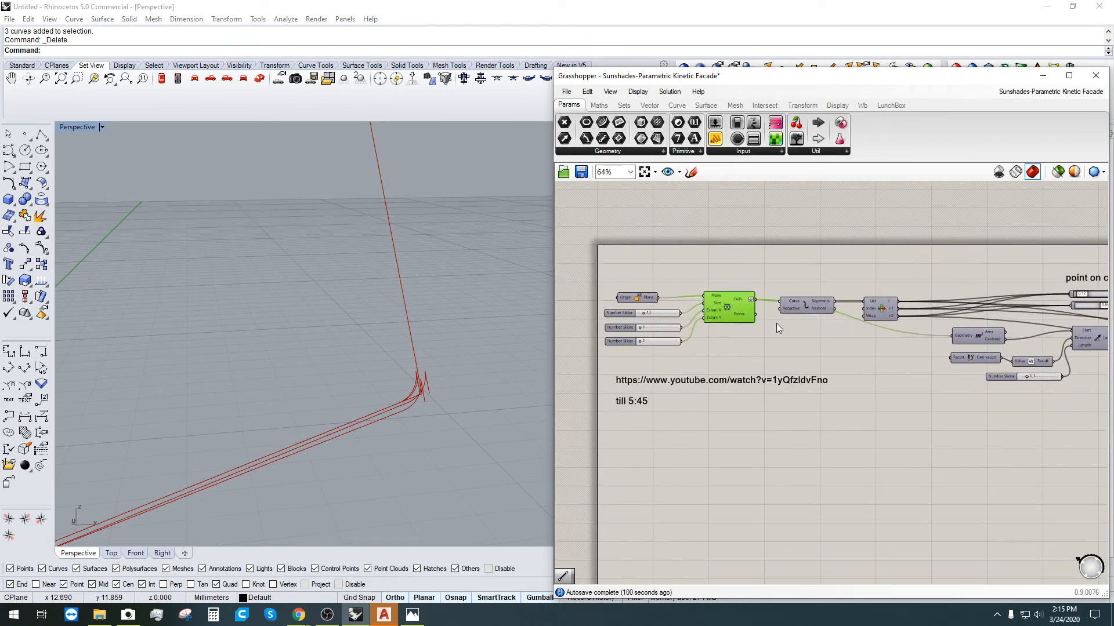
scroll(776, 323, down, 3)
right_drag(1067, 332, 781, 352)
scroll(878, 389, up, 6)
right_drag(859, 368, 786, 437)
drag(772, 488, 685, 317)
Step: Select the top, middle and bottom Rotate components to check their results
scroll(696, 318, up, 2)
scroll(849, 348, down, 3)
right_drag(989, 379, 928, 380)
drag(906, 435, 810, 235)
scroll(908, 290, down, 2)
right_drag(911, 296, 805, 305)
scroll(798, 310, up, 3)
click(798, 311)
click(745, 308)
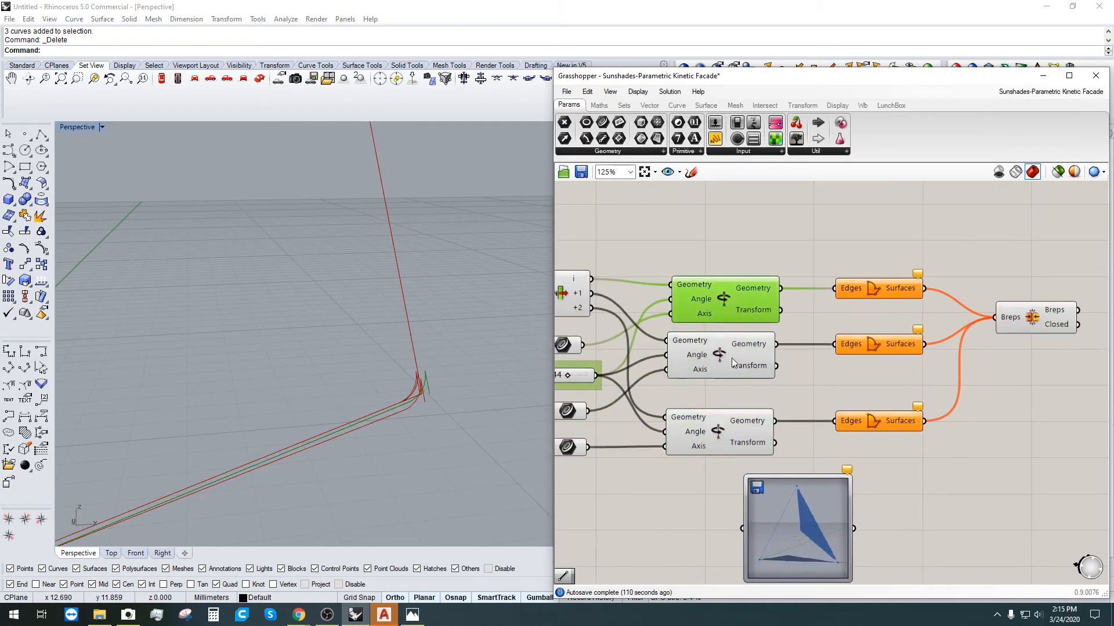
click(732, 363)
click(728, 443)
click(696, 355)
Step: Hide the Rhino preview of the rotate, edge surface and join components
scroll(703, 334, down, 3)
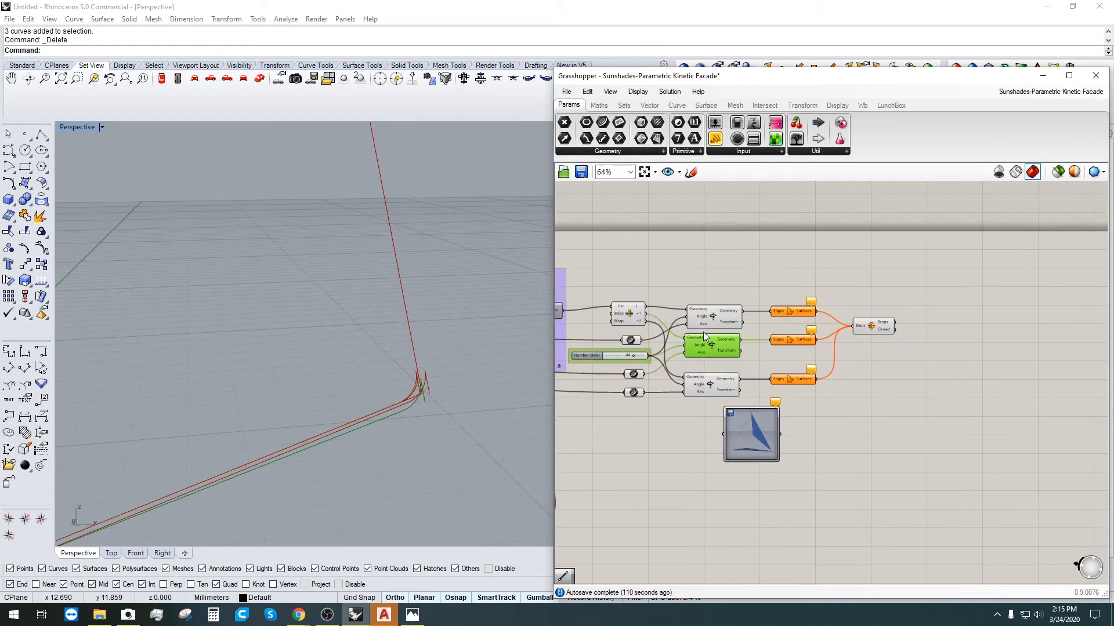
right_drag(703, 333, 825, 325)
scroll(825, 352, up, 1)
click(837, 423)
scroll(837, 431, down, 2)
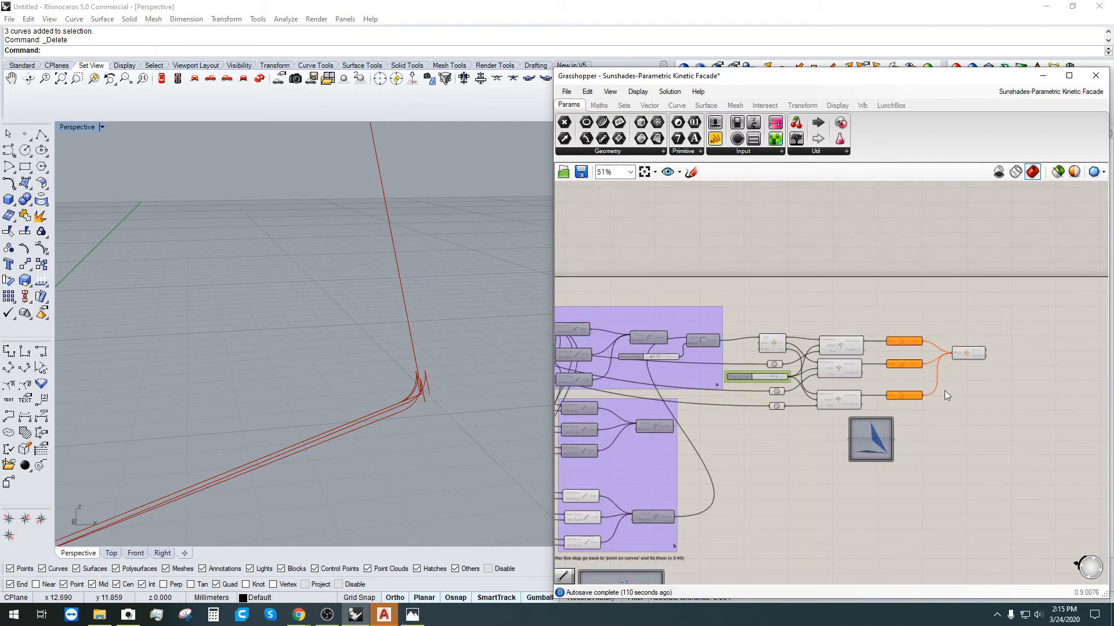
drag(991, 405, 768, 293)
middle_click(783, 296)
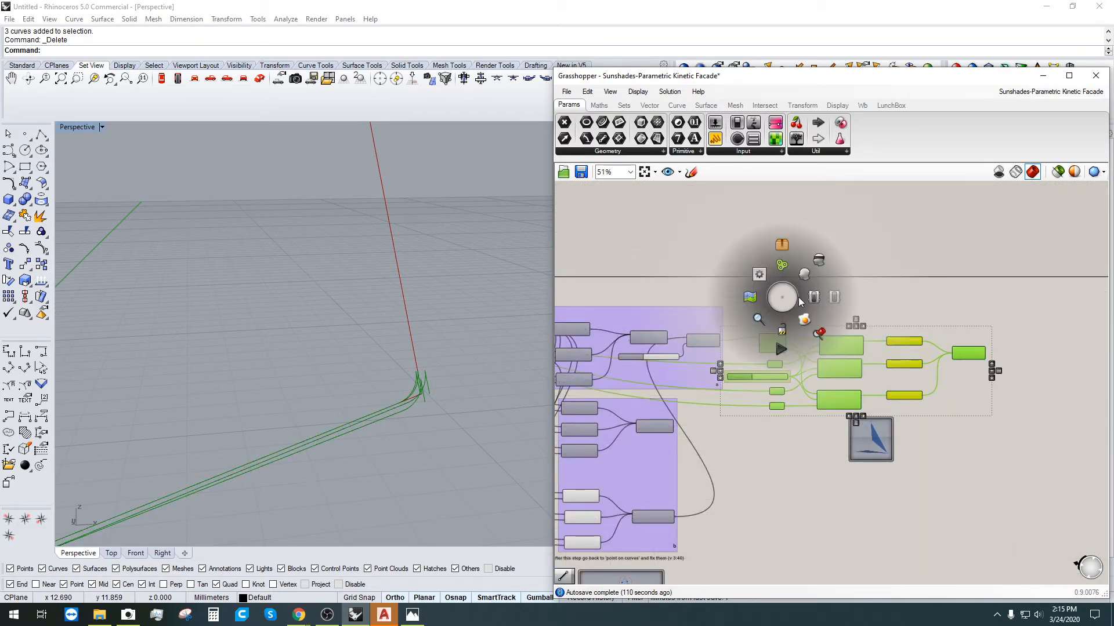
click(821, 258)
click(813, 482)
Step: Select each Line component in group b to see which line it draws
scroll(326, 349, down, 9)
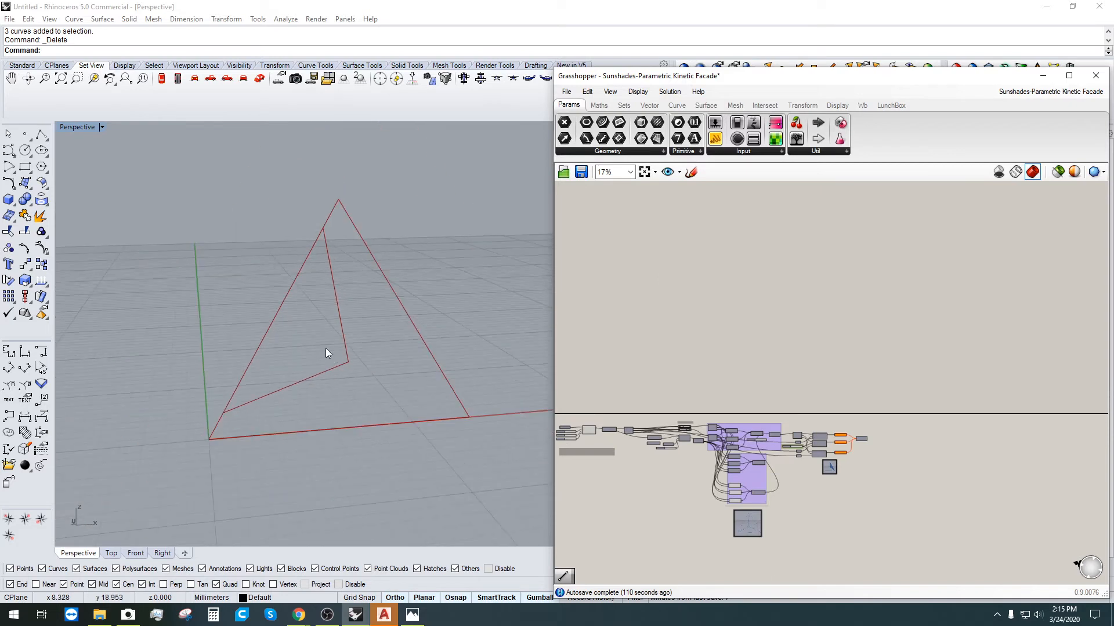
scroll(327, 346, up, 4)
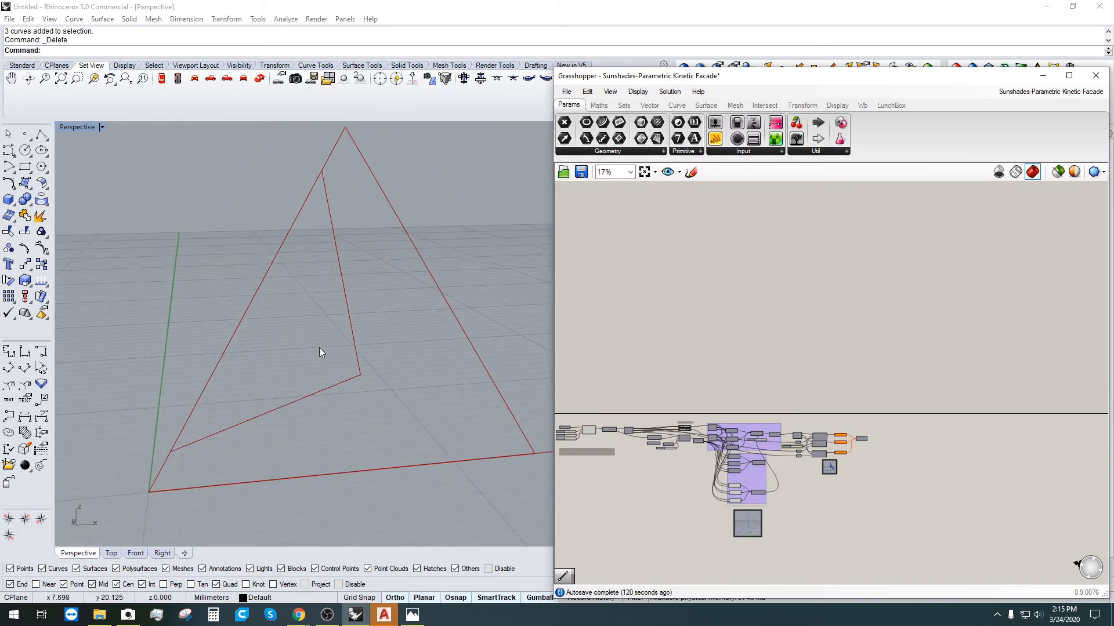
scroll(668, 510, up, 1)
scroll(865, 416, up, 8)
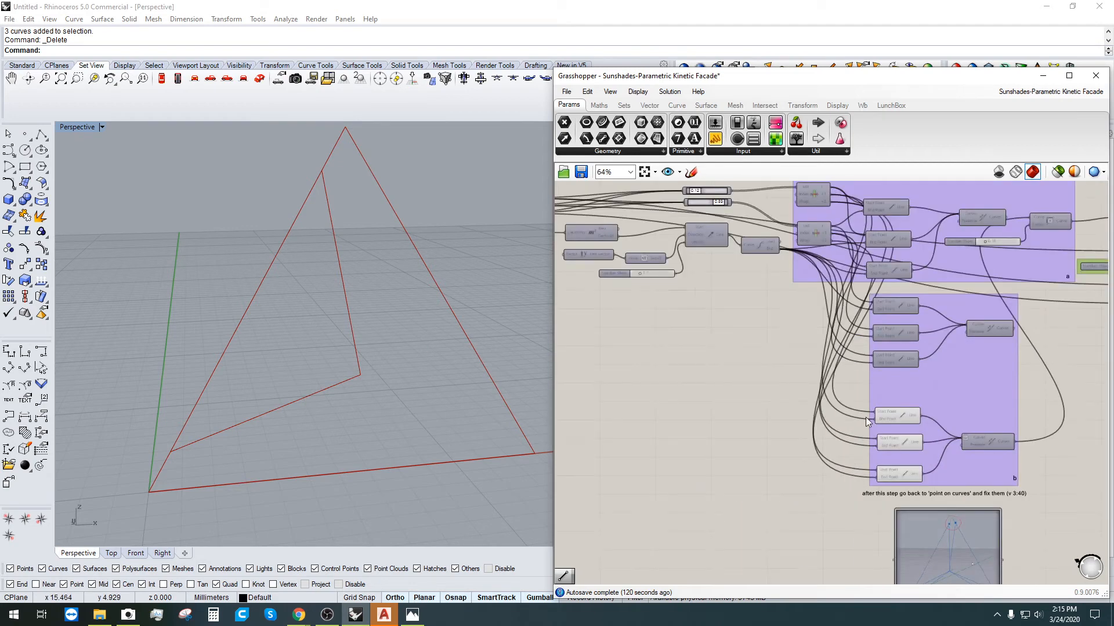
click(850, 383)
click(854, 427)
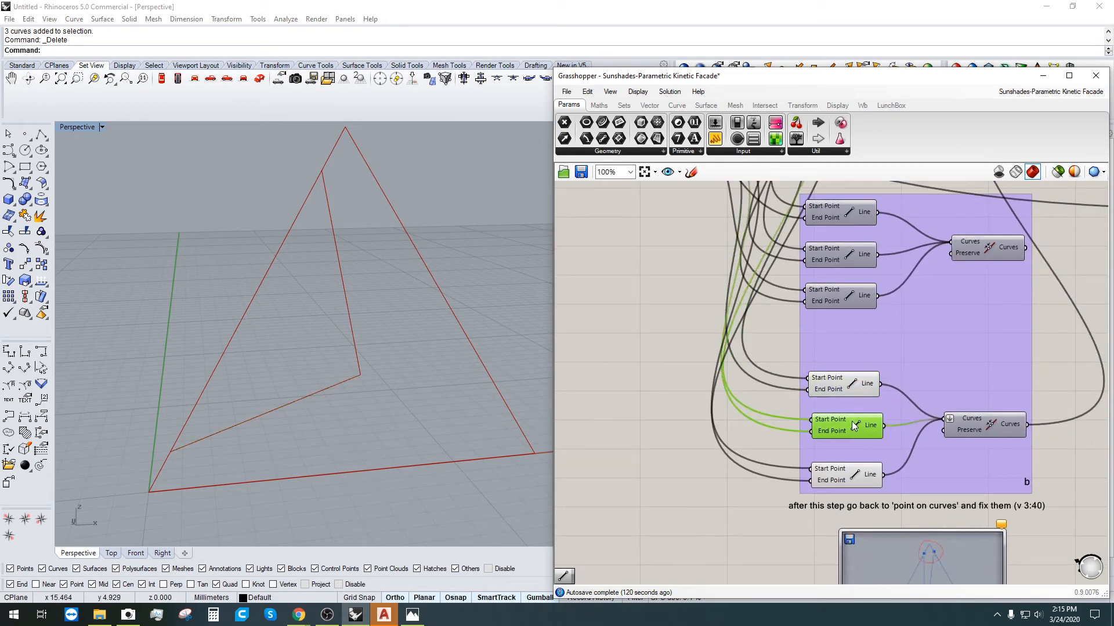
click(843, 394)
click(862, 484)
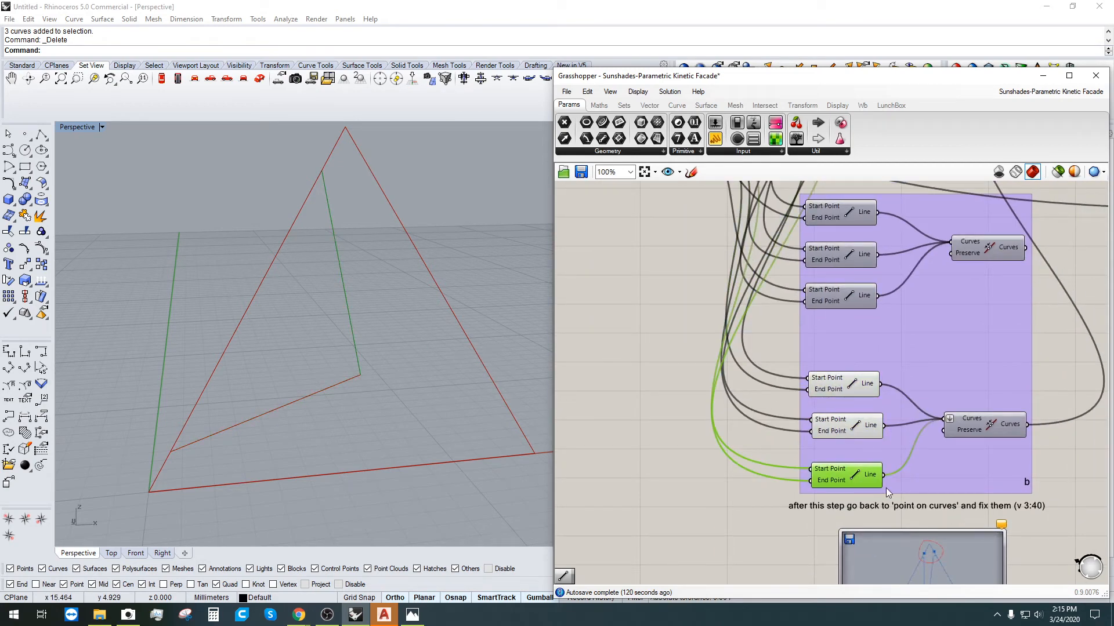
Step: Delete the middle lower Line component and the lower Join Curves component
right_drag(857, 454, 748, 421)
drag(750, 407, 751, 410)
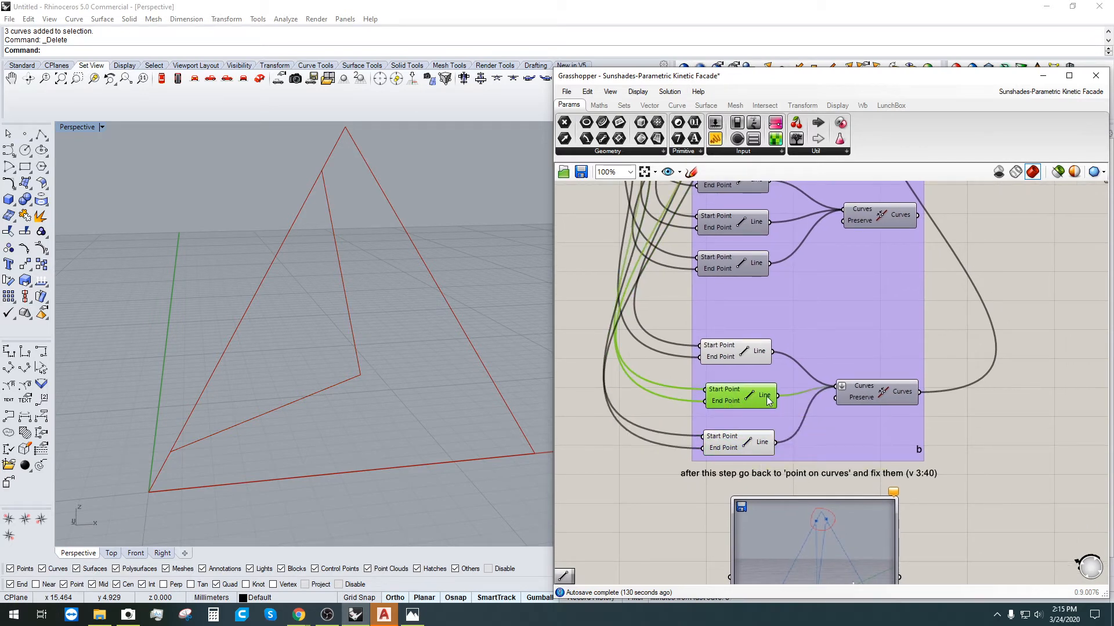
key(Delete)
click(868, 391)
right_drag(872, 392, 822, 442)
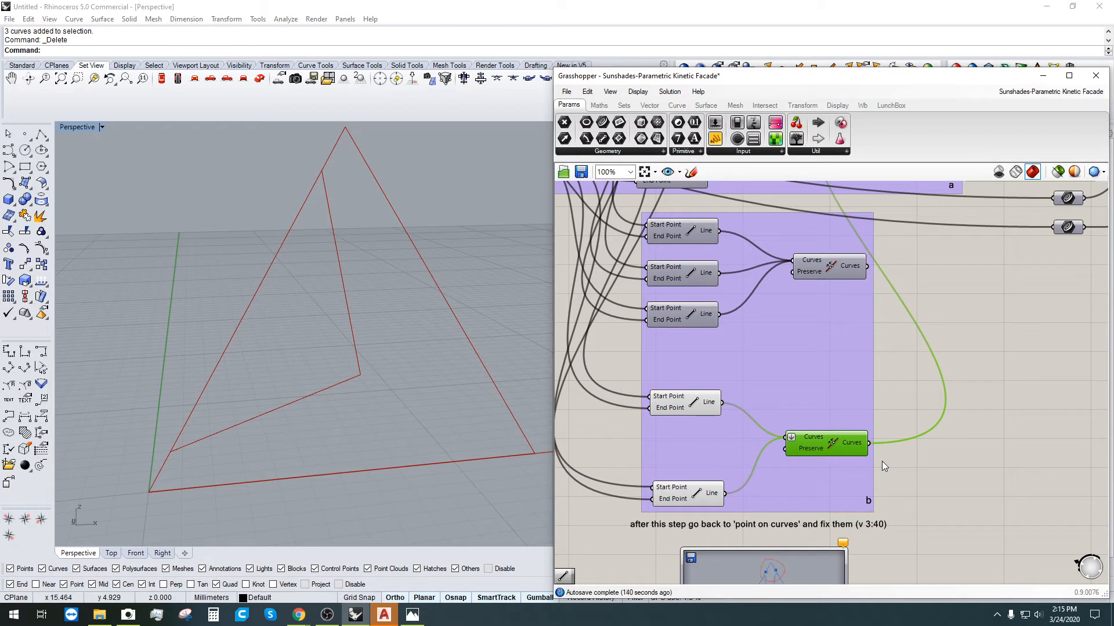
key(Delete)
Step: Move the two remaining bottom Line components up, stacked together inside group b
click(686, 406)
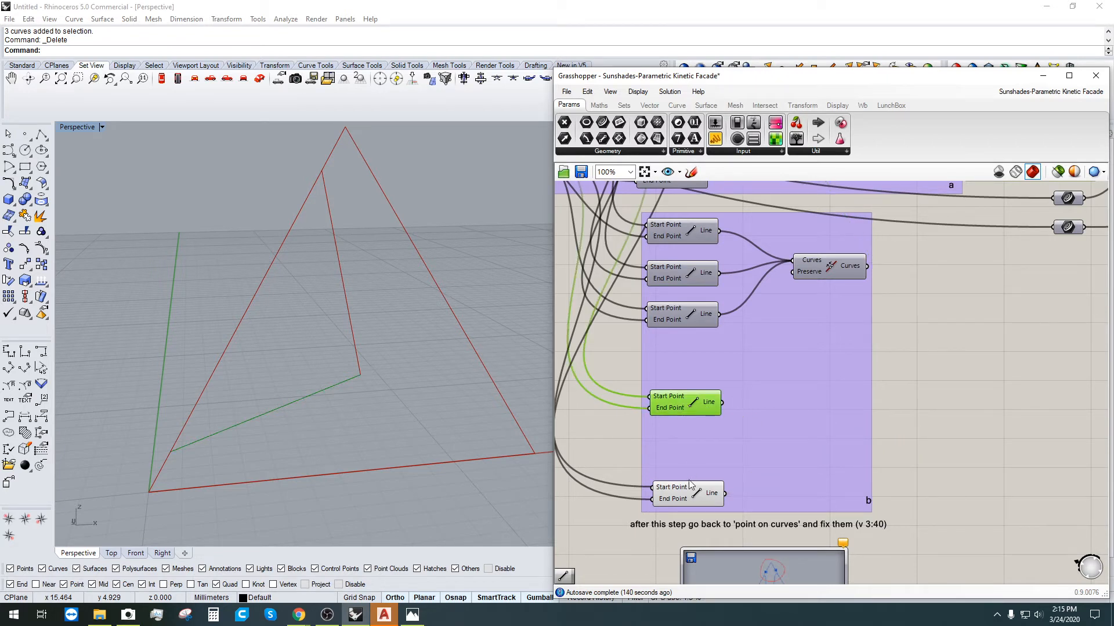
click(690, 503)
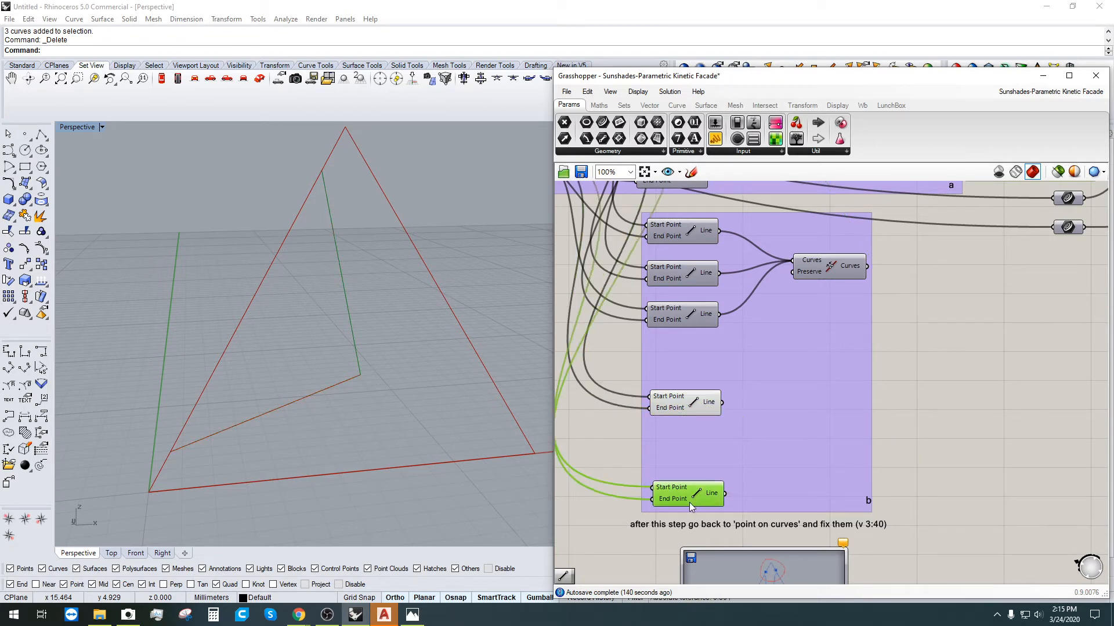
click(963, 440)
double_click(916, 431)
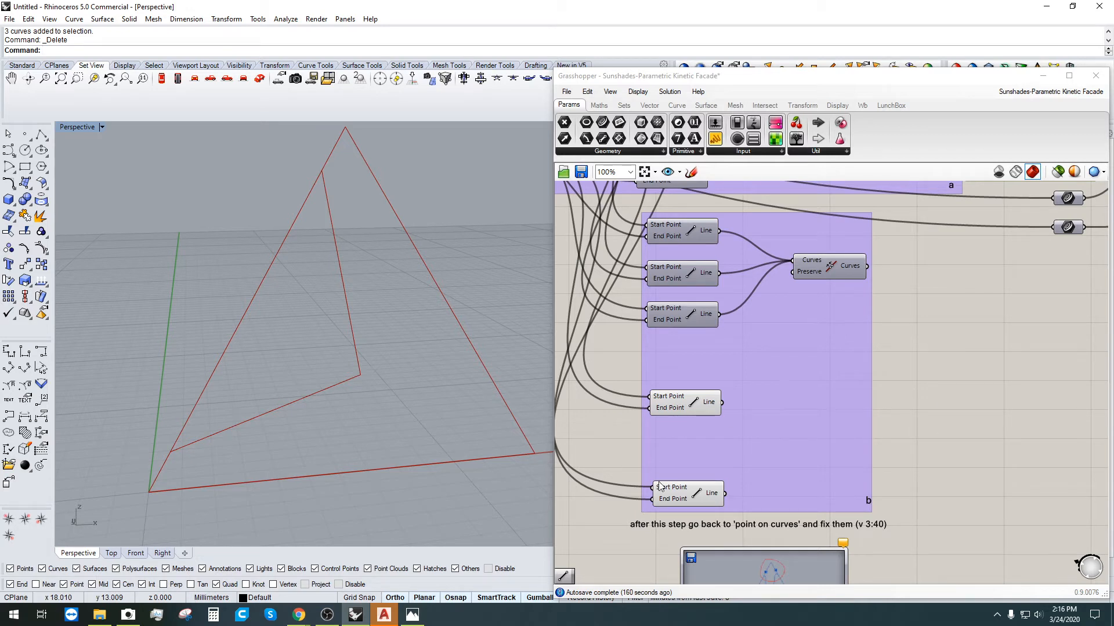
drag(688, 496, 676, 470)
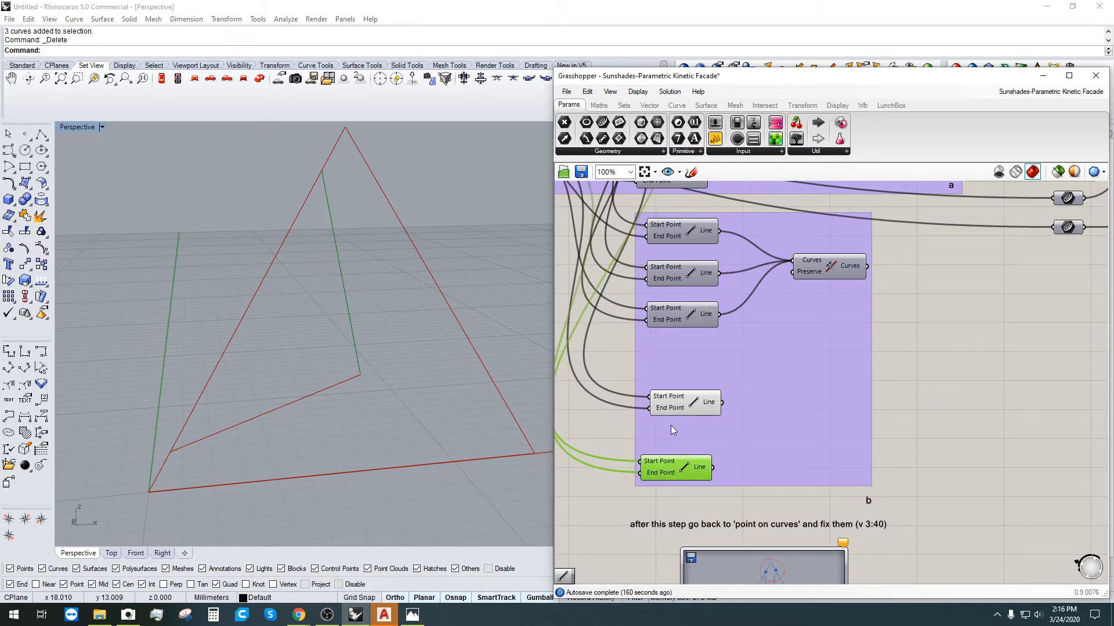
click(697, 411)
click(696, 469)
click(692, 406)
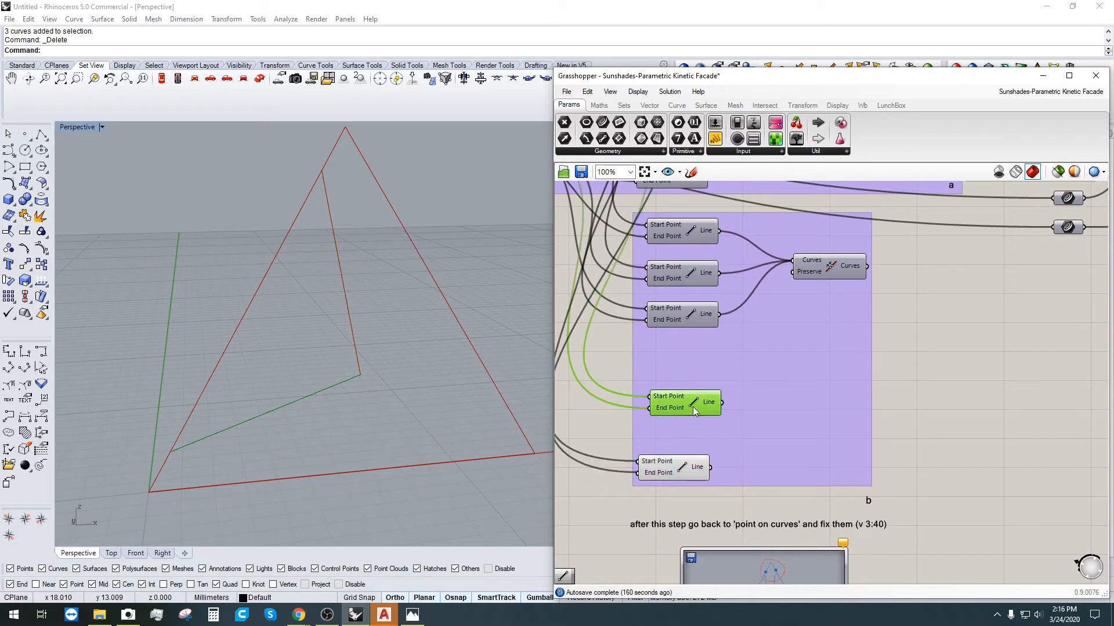
click(695, 467)
drag(694, 467, 700, 443)
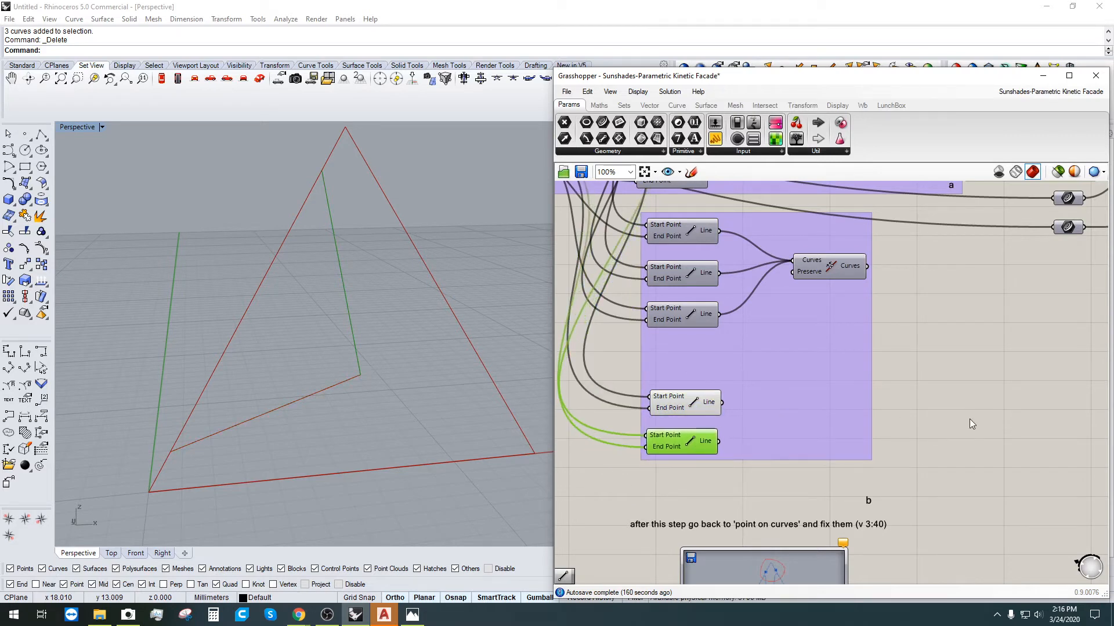
Step: Add a Loft component via 'lo' search and wire both lower Lines into it
double_click(947, 395)
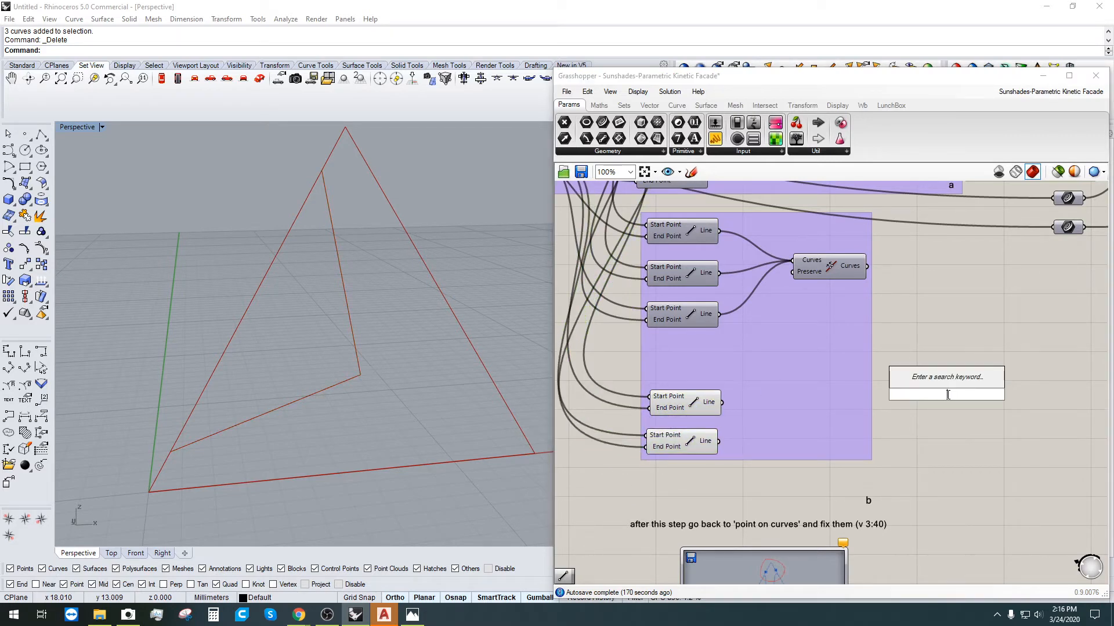
text(lo)
click(931, 381)
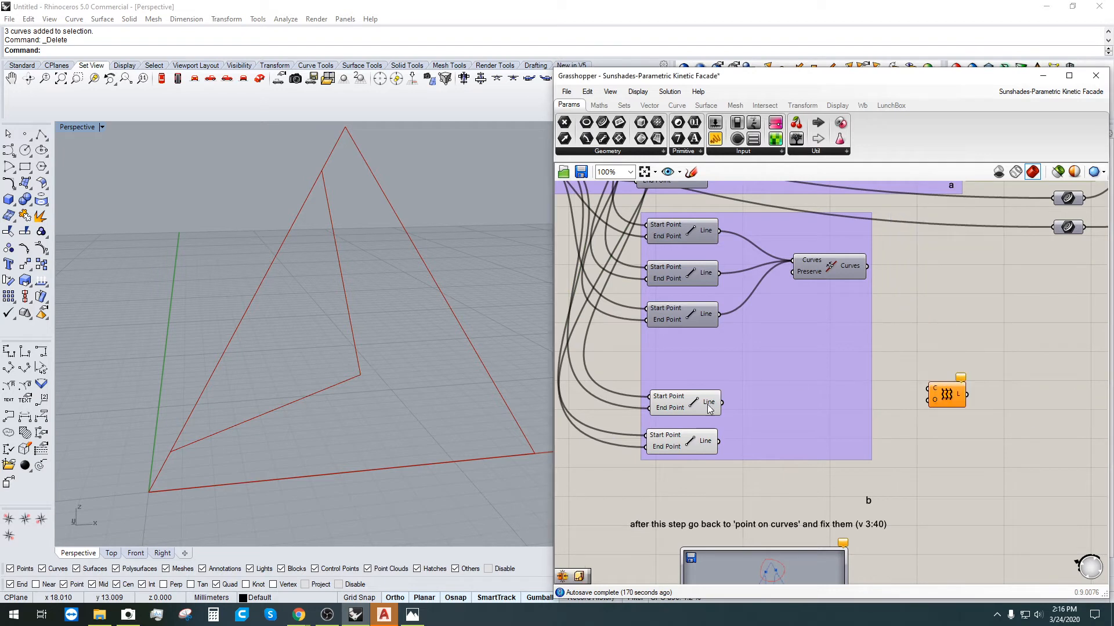
click(708, 405)
drag(724, 404, 929, 389)
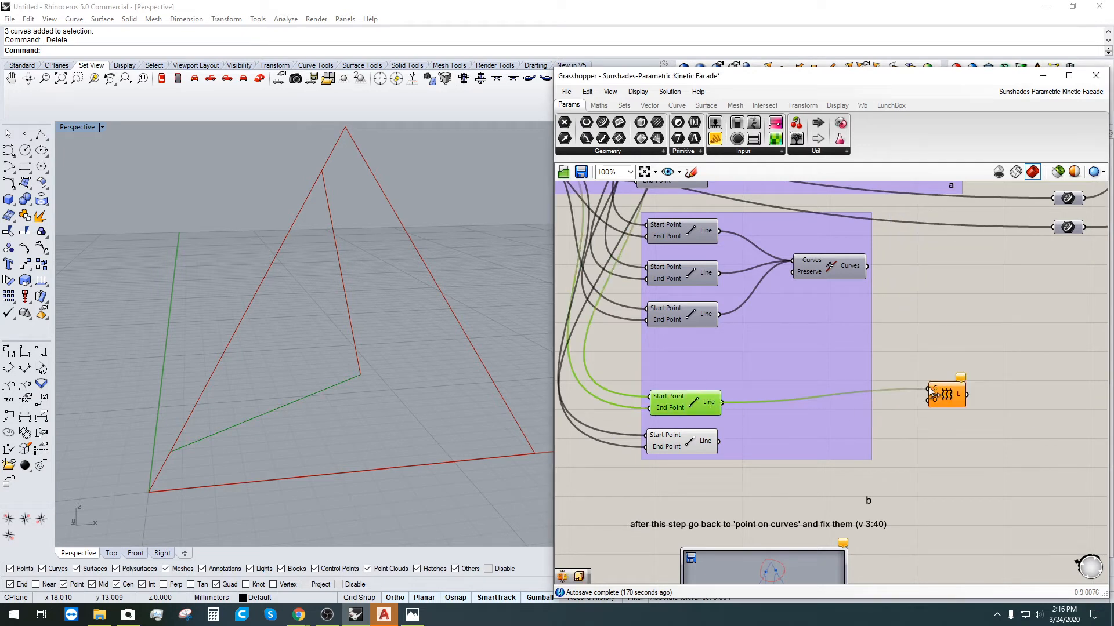
drag(720, 441, 779, 419)
Step: Check the lofted triangle in the 3D view and nudge the Loft component into place
scroll(482, 262, down, 2)
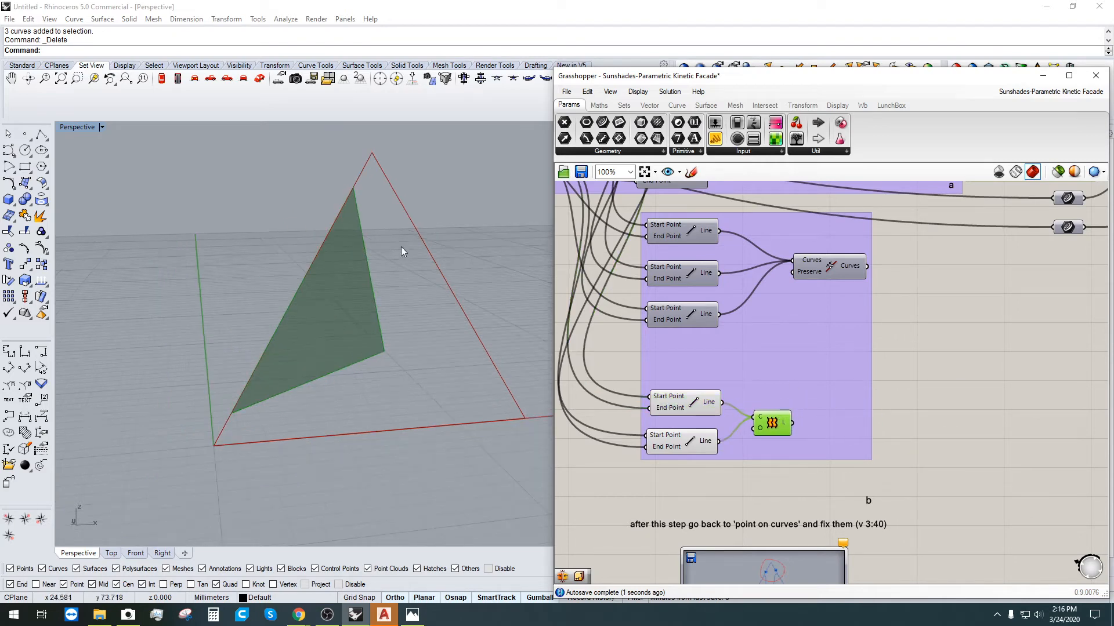
right_drag(403, 250, 484, 287)
scroll(918, 302, down, 3)
right_drag(1000, 323, 774, 356)
scroll(837, 332, up, 5)
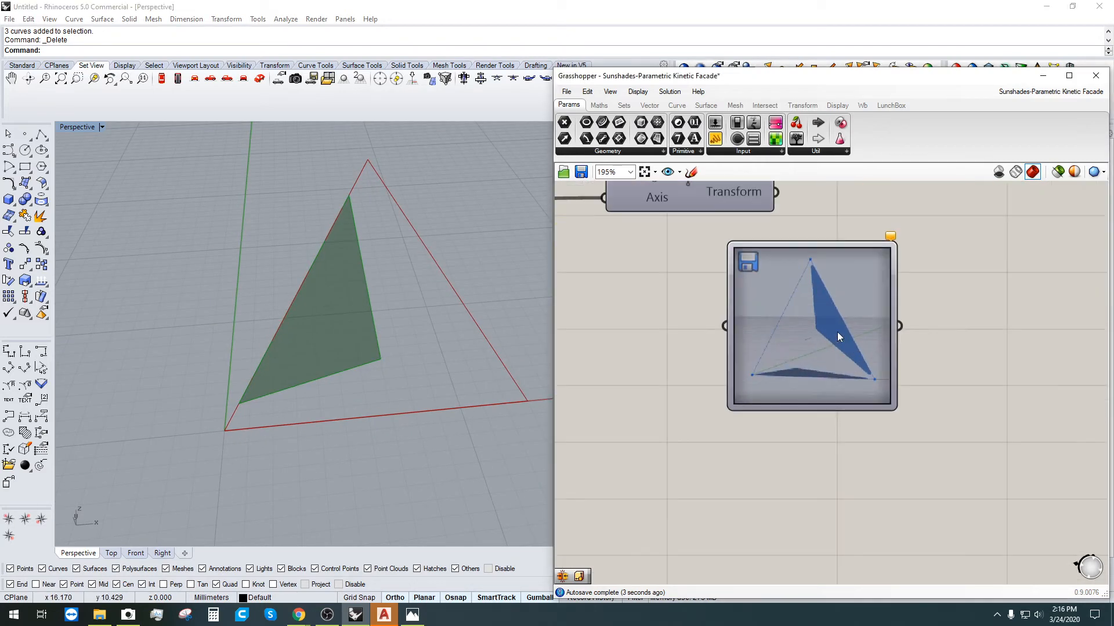
click(588, 311)
scroll(670, 384, down, 4)
right_drag(685, 398, 1049, 371)
scroll(702, 440, up, 3)
click(718, 433)
drag(718, 430, 711, 433)
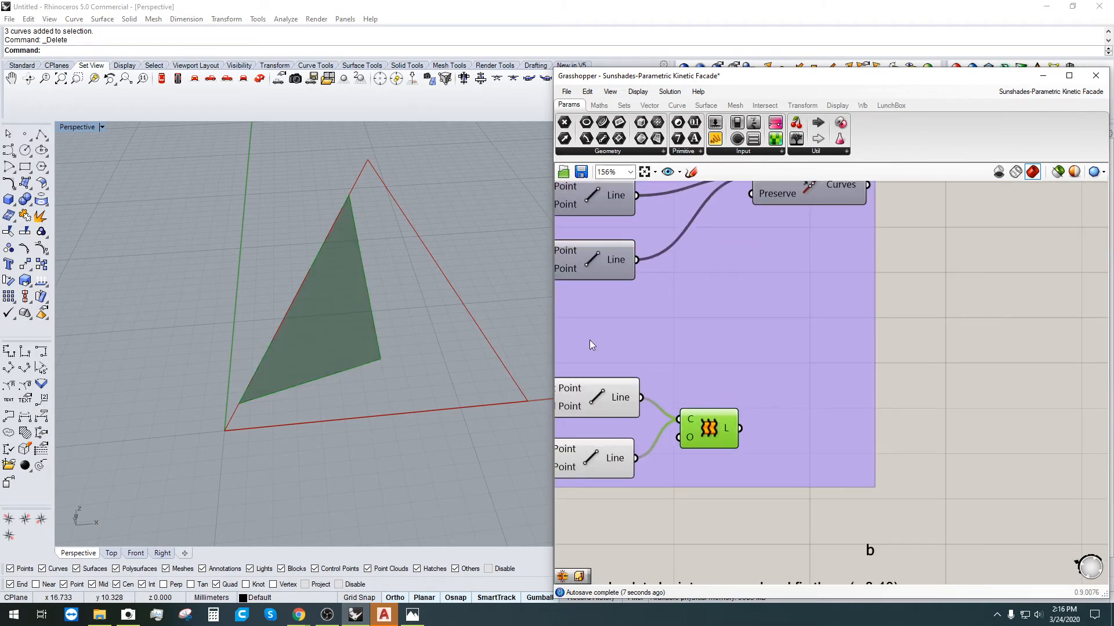
scroll(340, 218, up, 2)
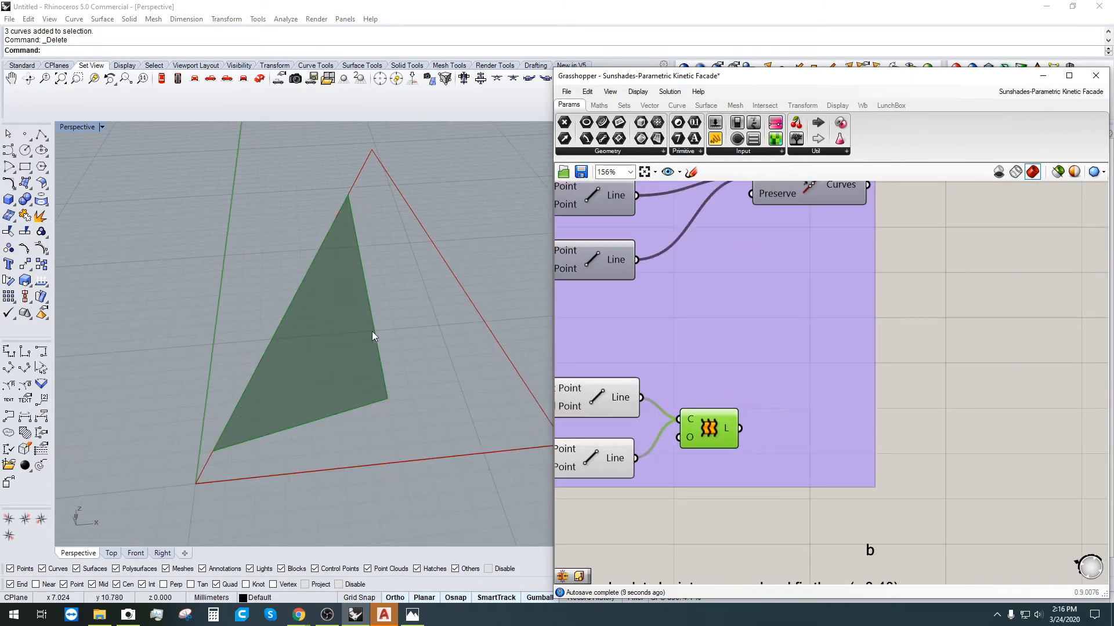
Step: Copy group a's Fillet component and its radius slider down into group b
click(967, 404)
double_click(967, 403)
right_click(856, 449)
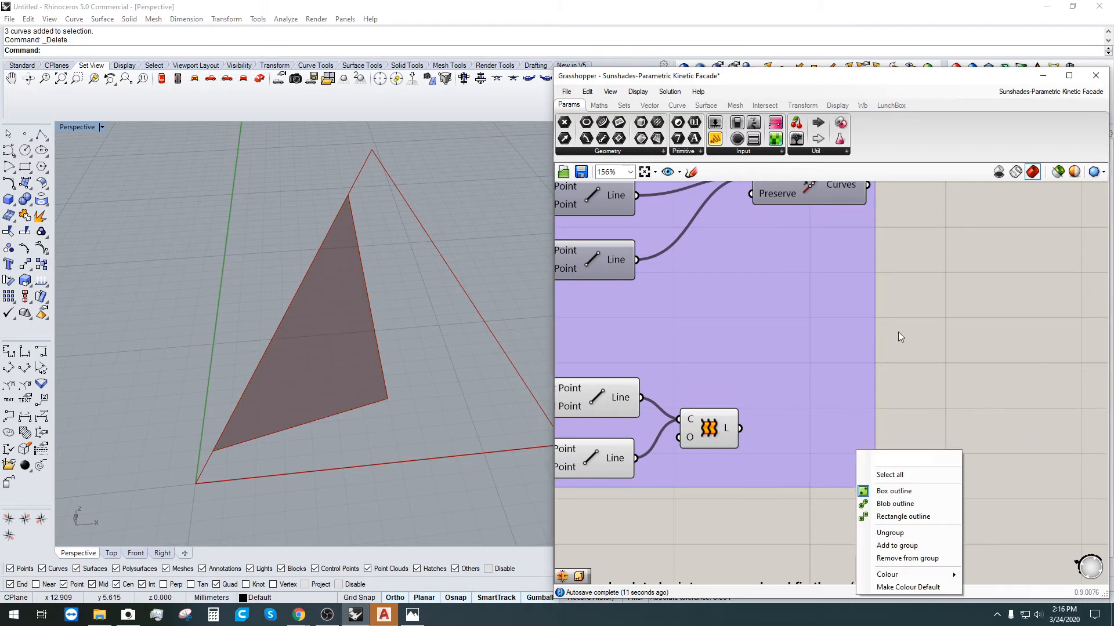
scroll(900, 330, down, 3)
click(933, 312)
right_drag(970, 302, 903, 400)
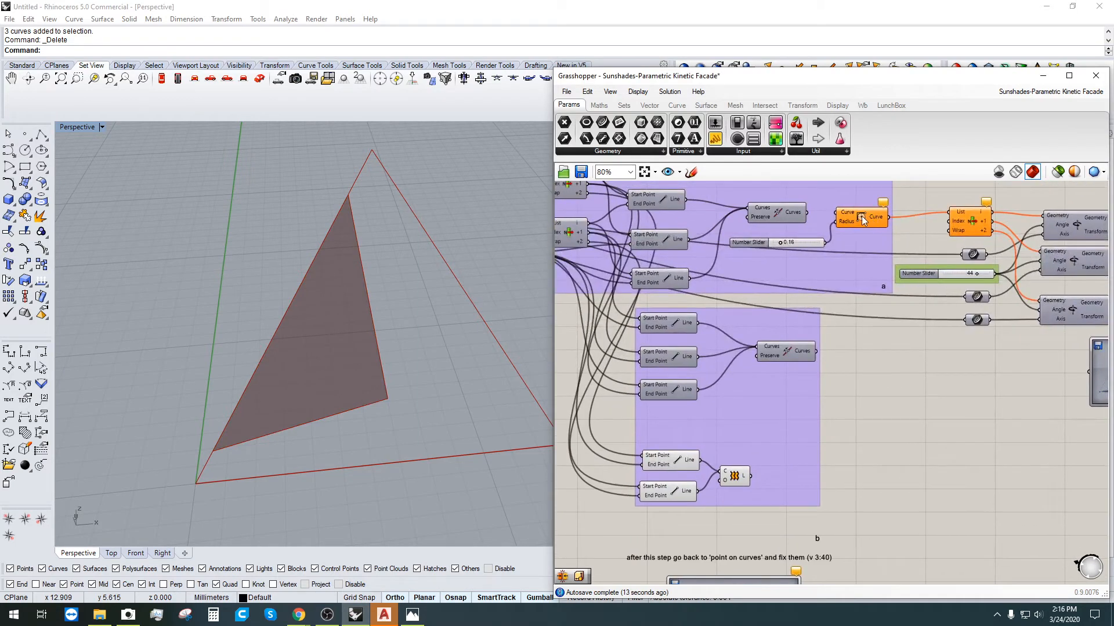
click(863, 220)
shift+click(760, 248)
alt+drag(880, 225, 951, 480)
scroll(823, 504, up, 3)
scroll(918, 432, down, 2)
Step: Feed the Loft result into the copied Fillet's Curve and set its radius slider to 1.00
click(922, 409)
click(757, 445)
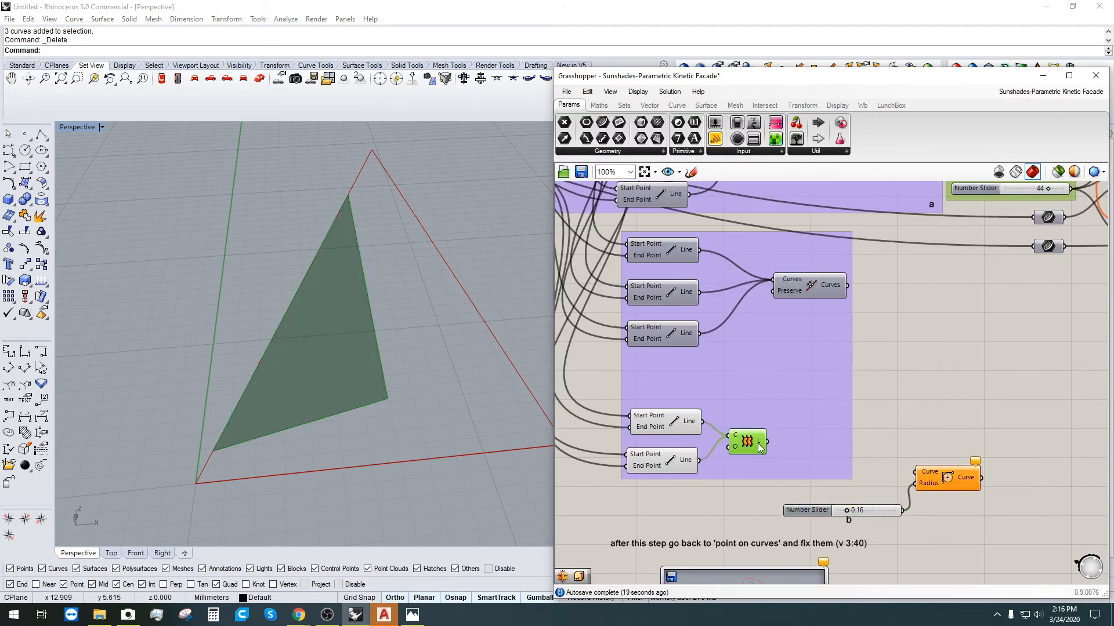
drag(776, 444, 913, 484)
click(931, 481)
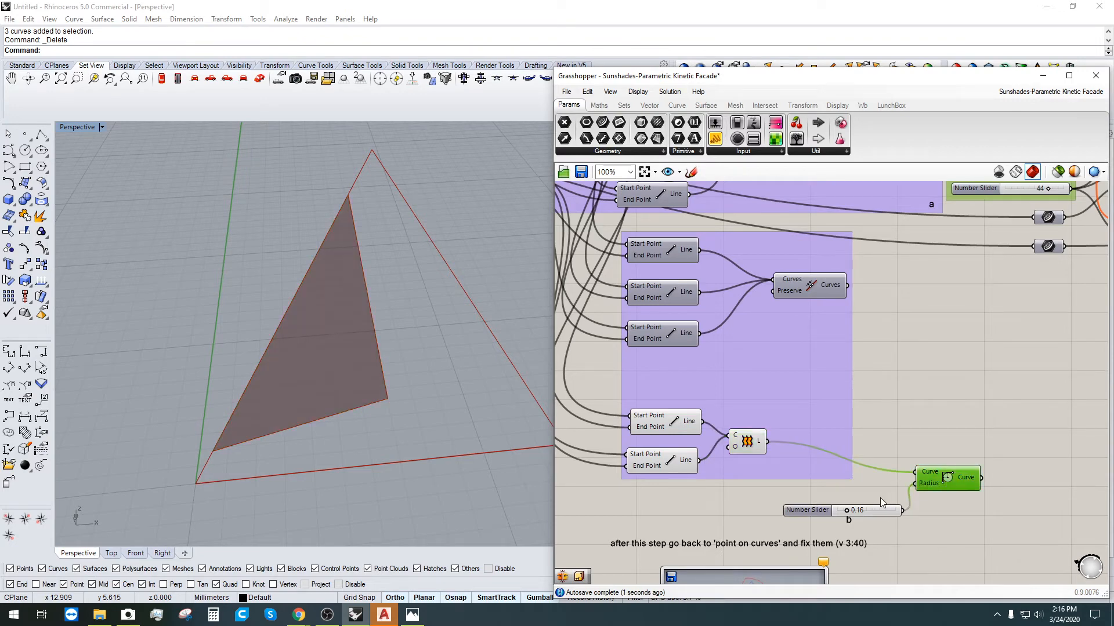
scroll(839, 515, up, 5)
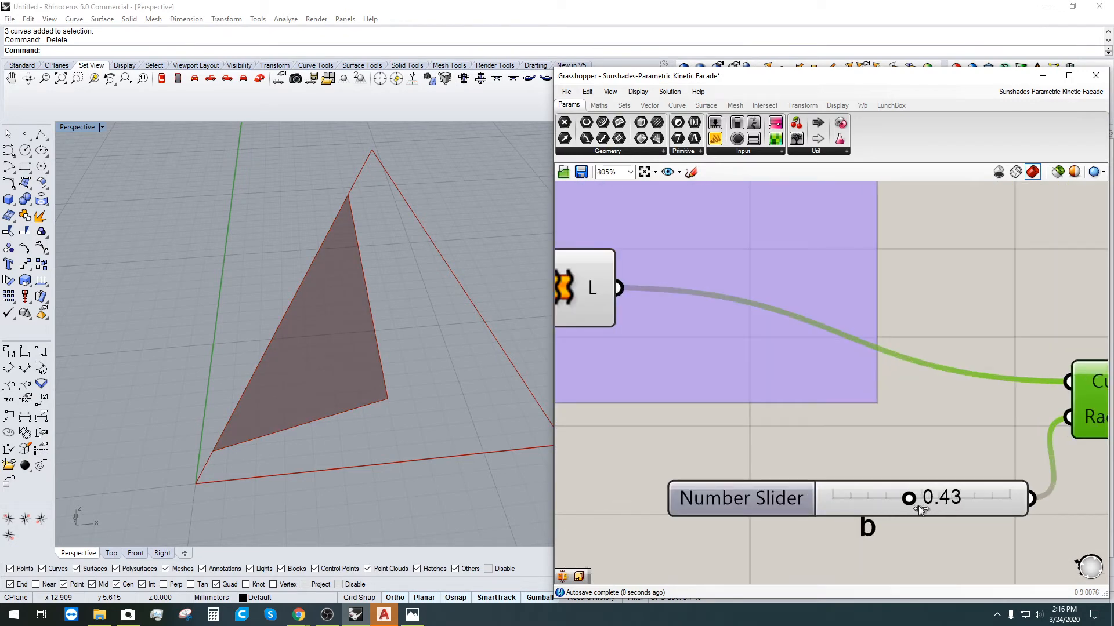
drag(917, 505, 1021, 507)
scroll(279, 446, up, 3)
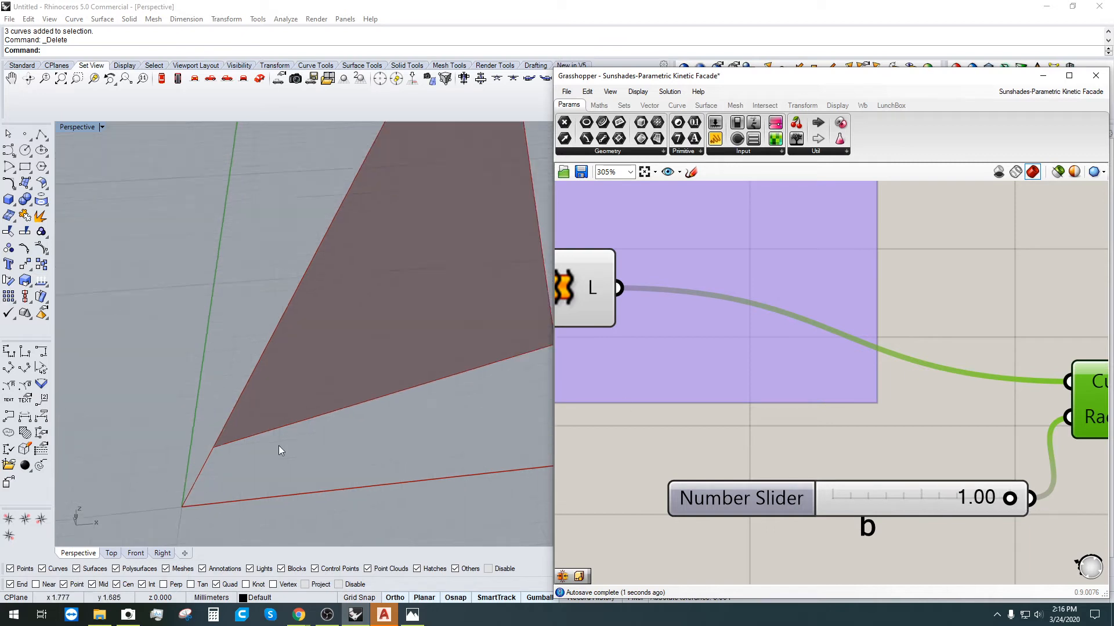
scroll(278, 446, up, 7)
scroll(218, 360, down, 12)
shift+right_drag(284, 293, 237, 407)
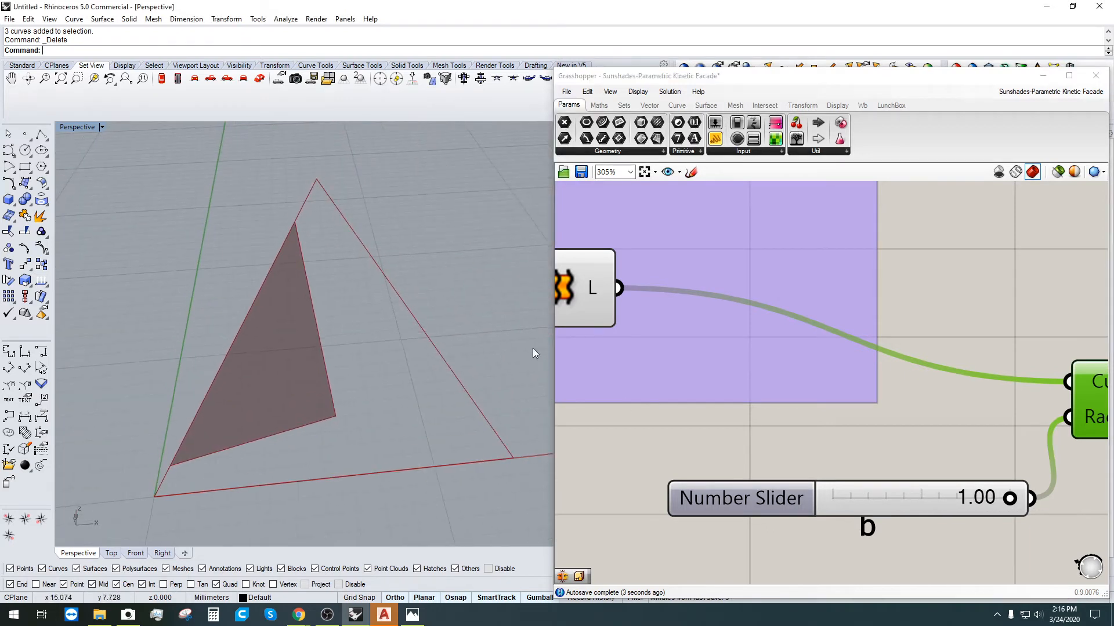
scroll(632, 340, down, 5)
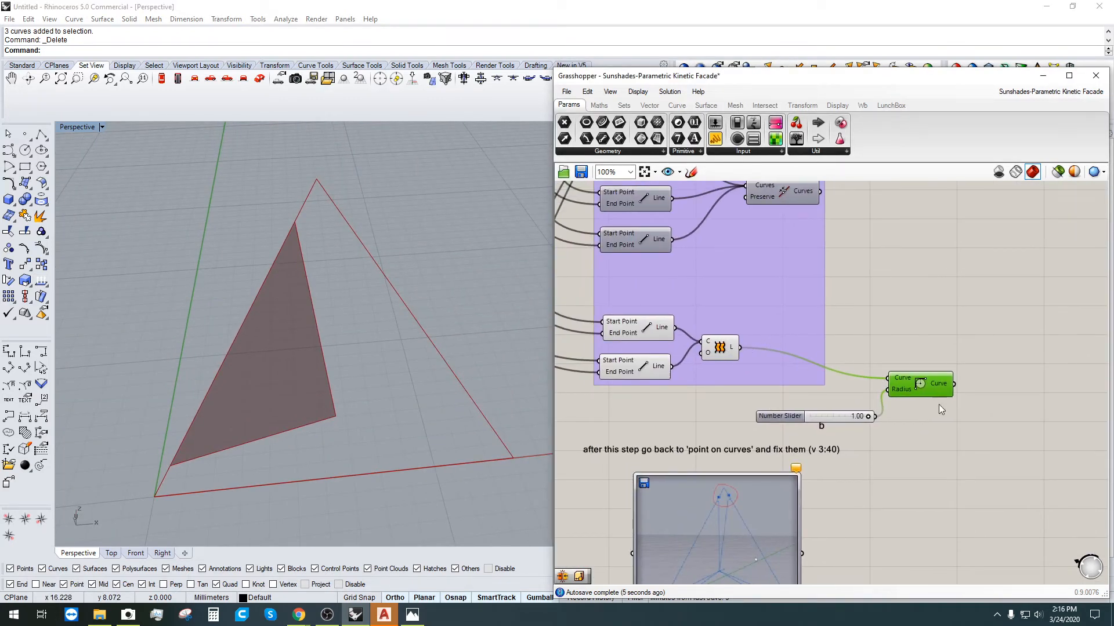
Step: Preview the Fillet result, set fillet radius to 0.51 and the point-on-curve slider to 0.05
right_click(919, 385)
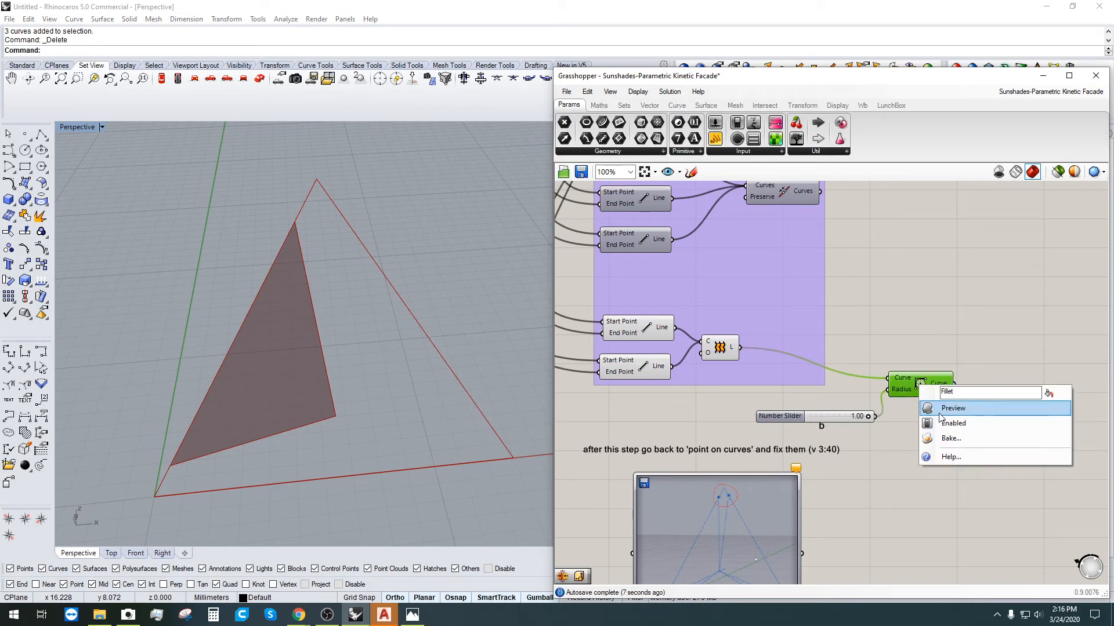
click(927, 410)
scroll(868, 423, up, 4)
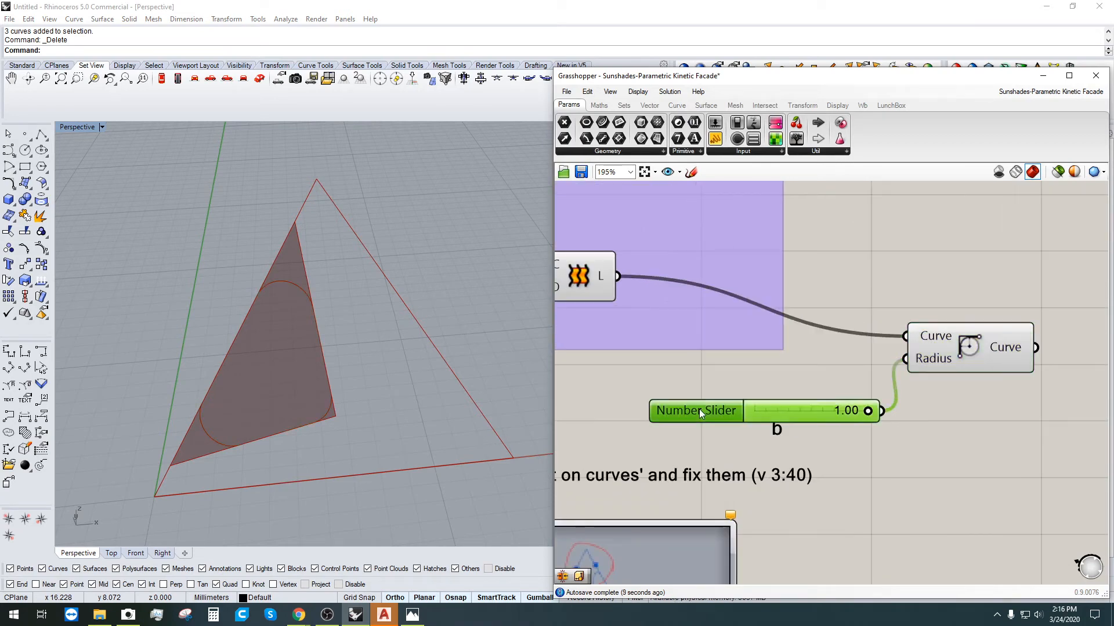
drag(698, 409, 613, 367)
drag(989, 355, 951, 321)
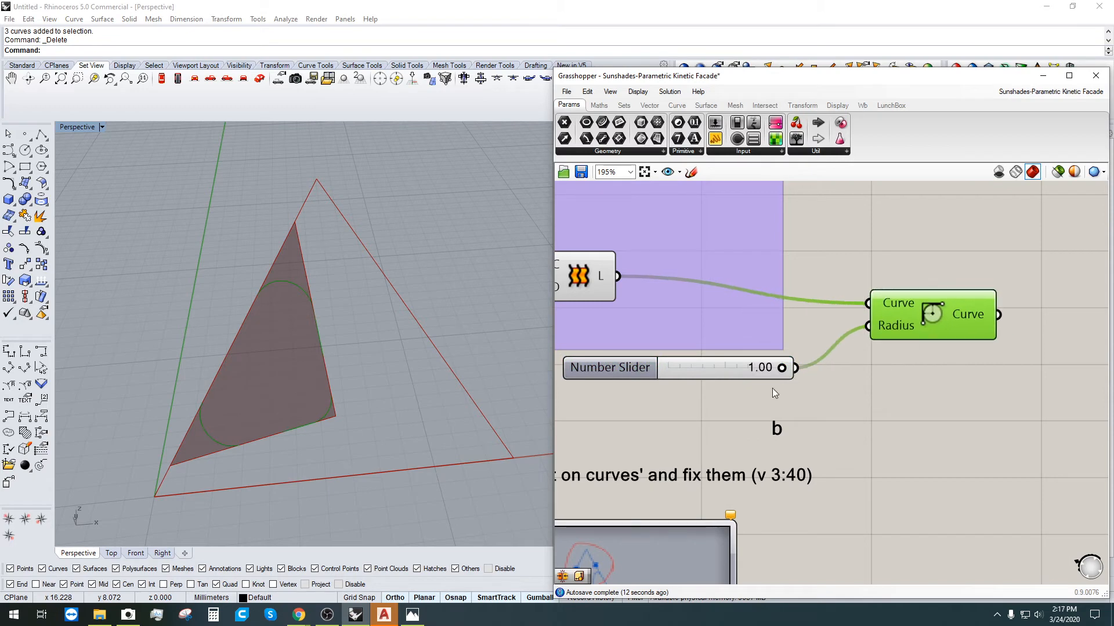
scroll(748, 364, up, 1)
drag(776, 370, 708, 372)
scroll(709, 371, down, 6)
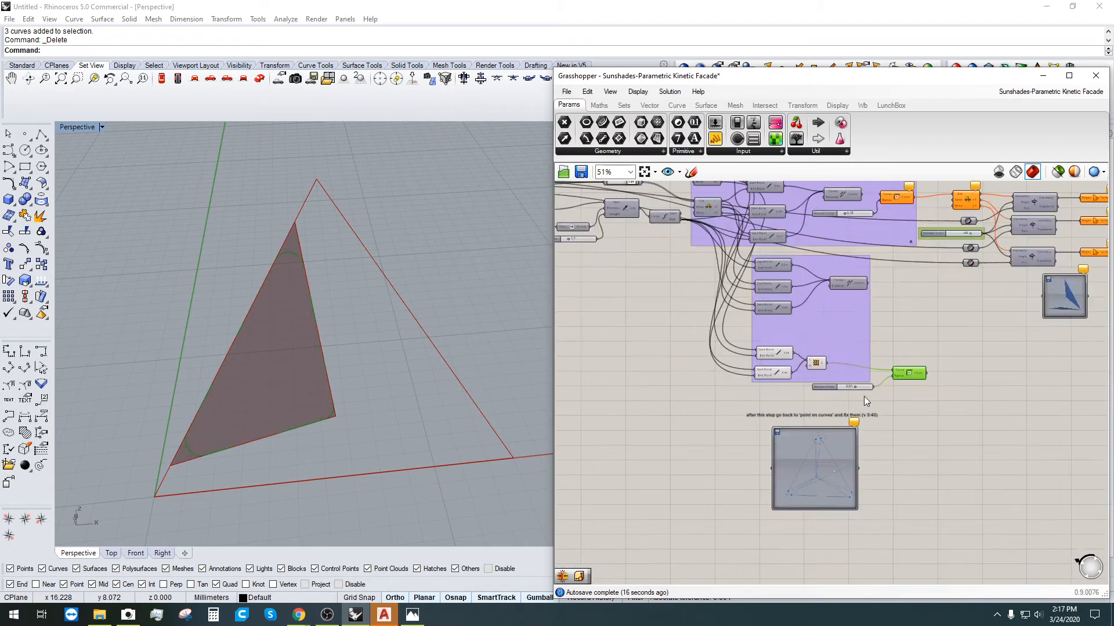
scroll(667, 261, up, 4)
mouse_move(726, 294)
mouse_down()
mouse_move(718, 288)
mouse_move(738, 290)
mouse_move(715, 290)
mouse_move(748, 290)
mouse_move(734, 290)
mouse_move(780, 318)
mouse_move(754, 318)
mouse_move(765, 318)
mouse_move(748, 295)
mouse_move(729, 294)
mouse_up()
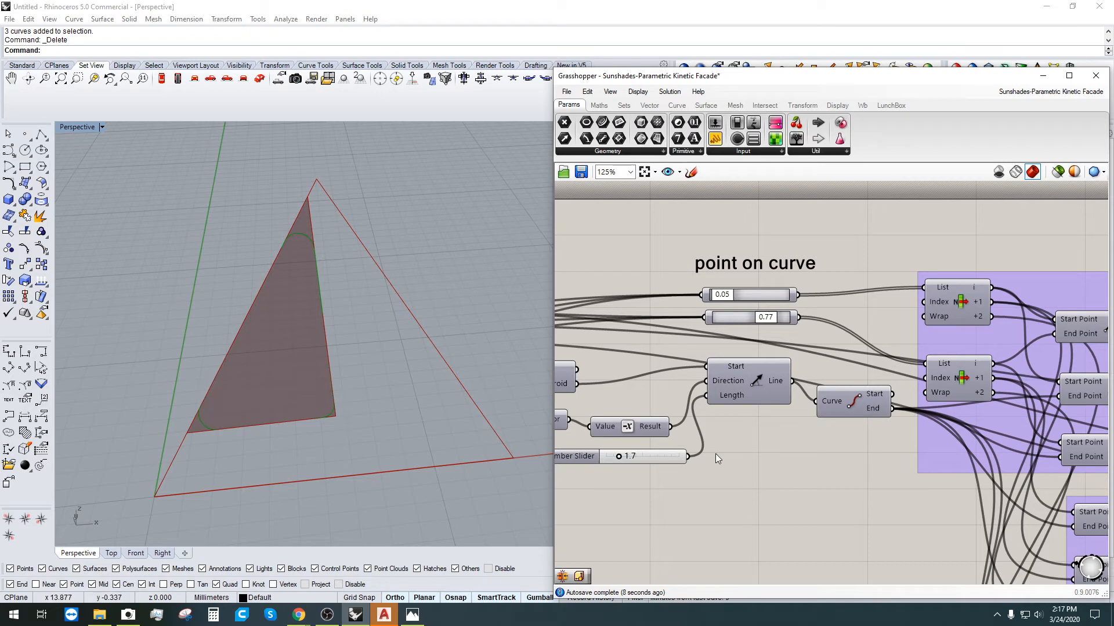
Step: Turn off the Loft component's preview so the lofted surface is hidden
scroll(735, 408, down, 4)
right_drag(1096, 529, 1054, 496)
click(1054, 496)
scroll(948, 517, up, 3)
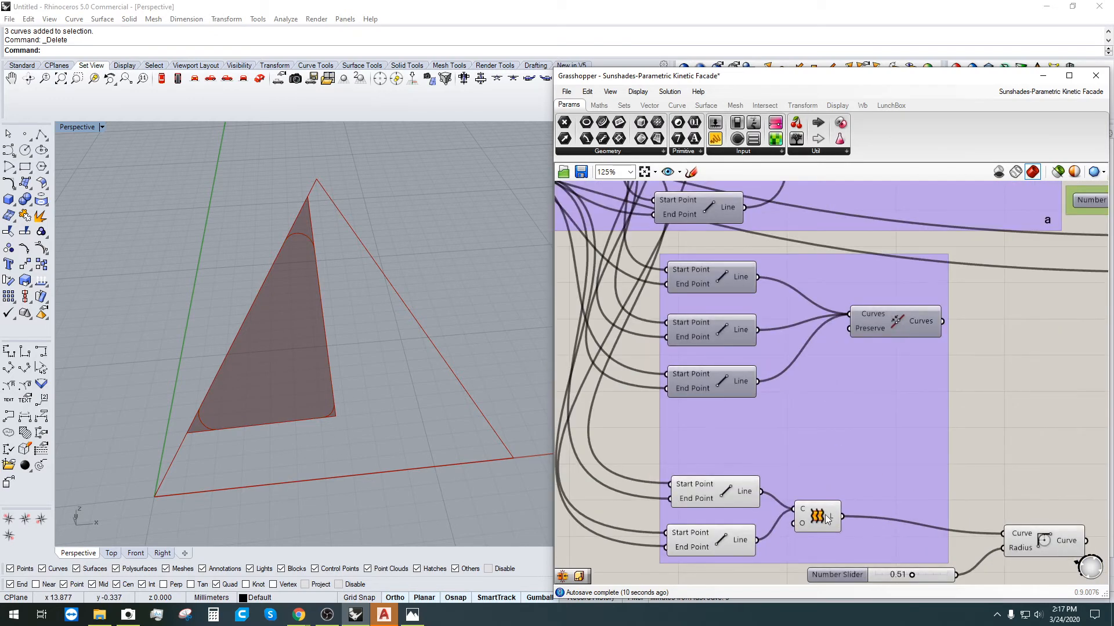
click(817, 518)
scroll(822, 525, up, 1)
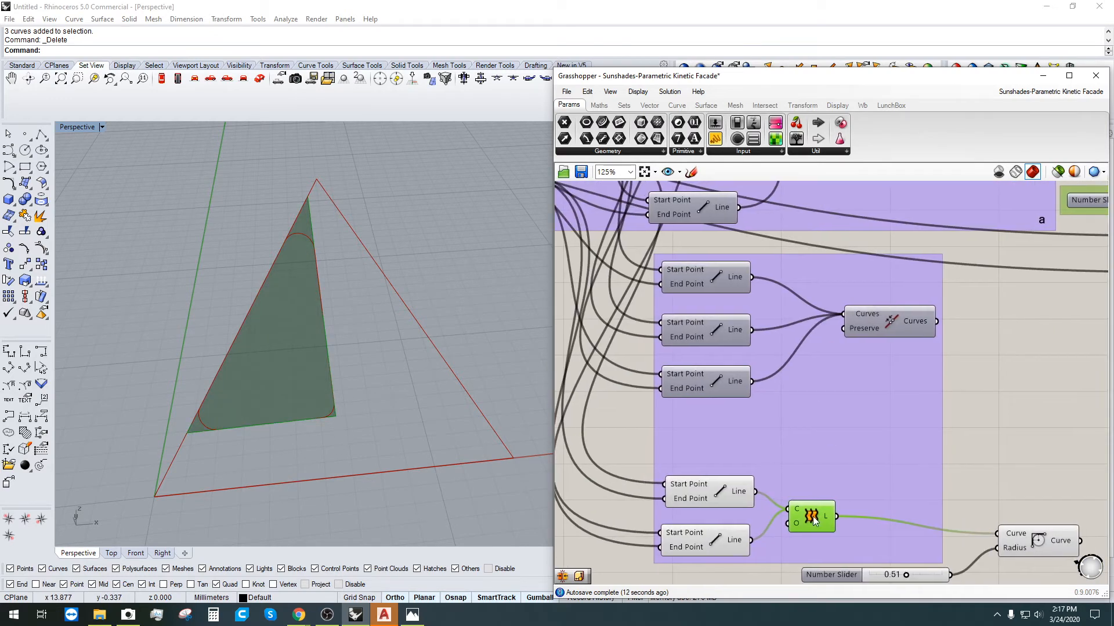
right_click(821, 524)
click(863, 546)
right_drag(997, 500, 902, 409)
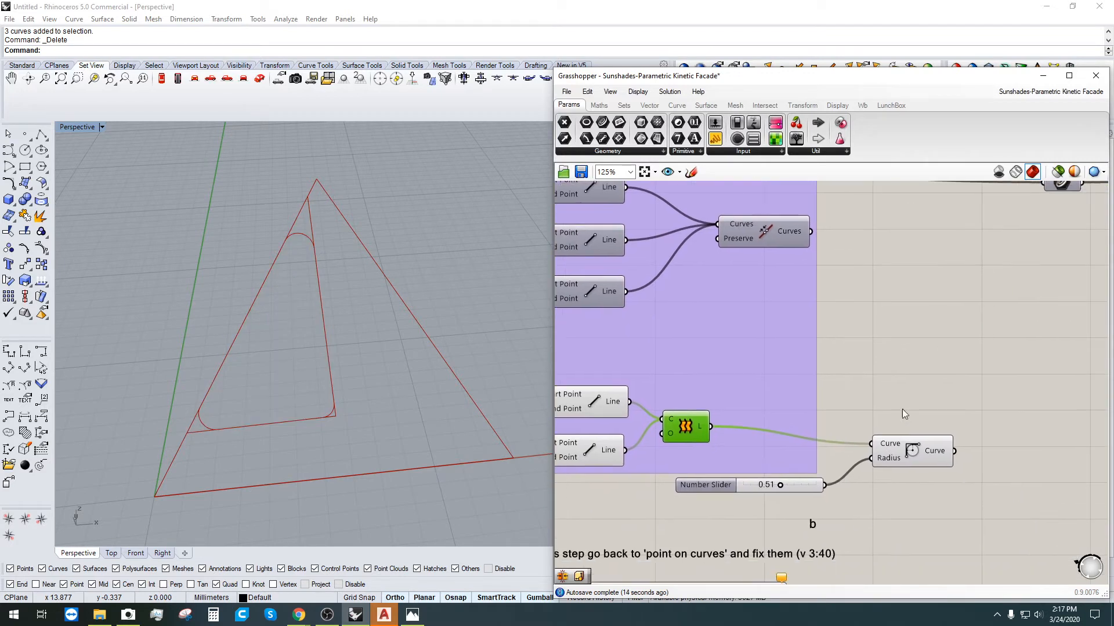
double_click(992, 424)
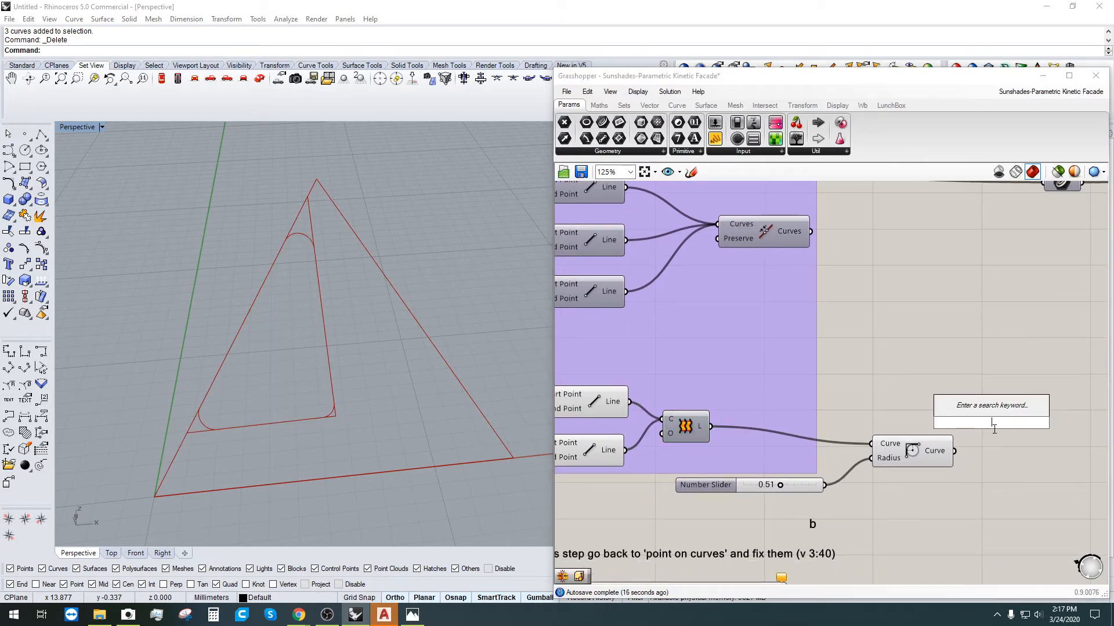
text(BOUND)
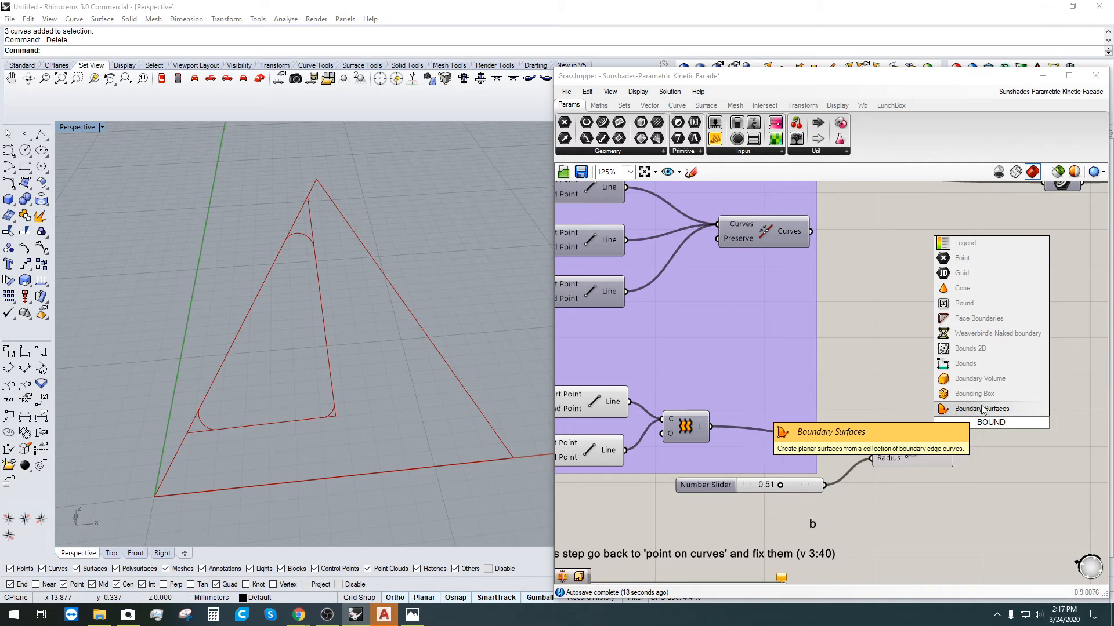
click(980, 409)
drag(954, 451, 1004, 455)
click(917, 400)
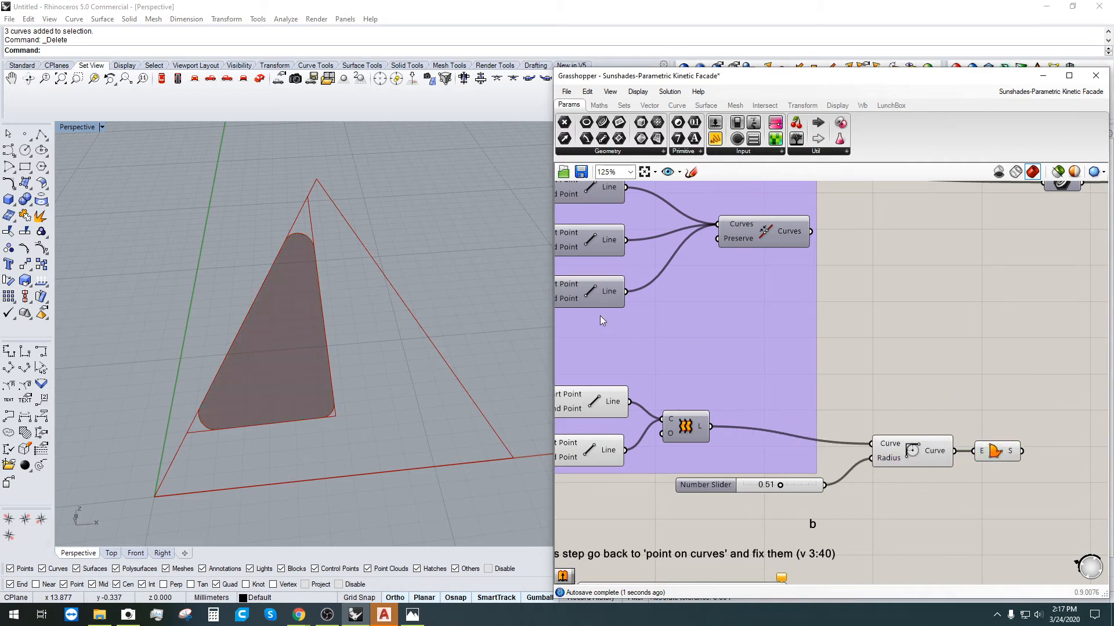
scroll(399, 283, down, 6)
scroll(398, 283, up, 2)
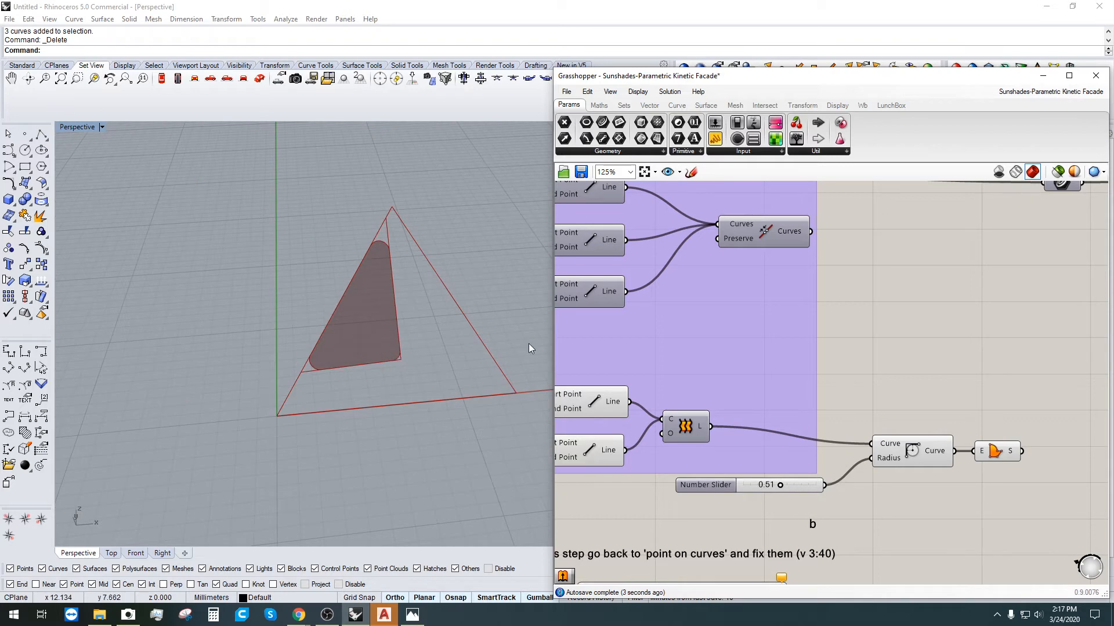
right_drag(806, 351, 909, 370)
click(674, 418)
click(674, 477)
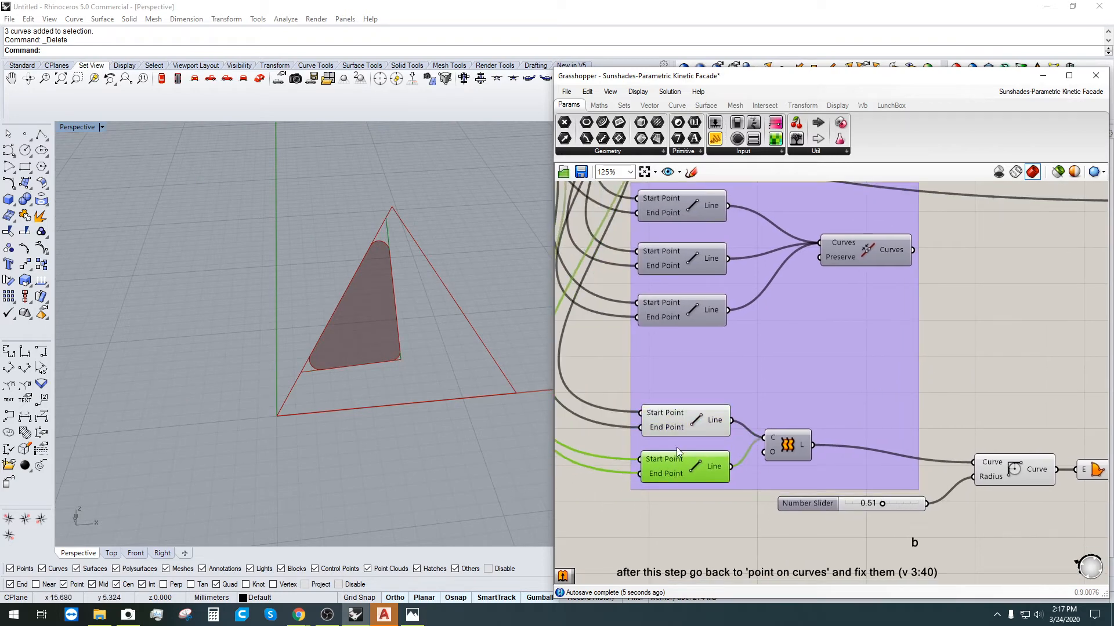
scroll(713, 368, down, 1)
right_drag(760, 421, 780, 476)
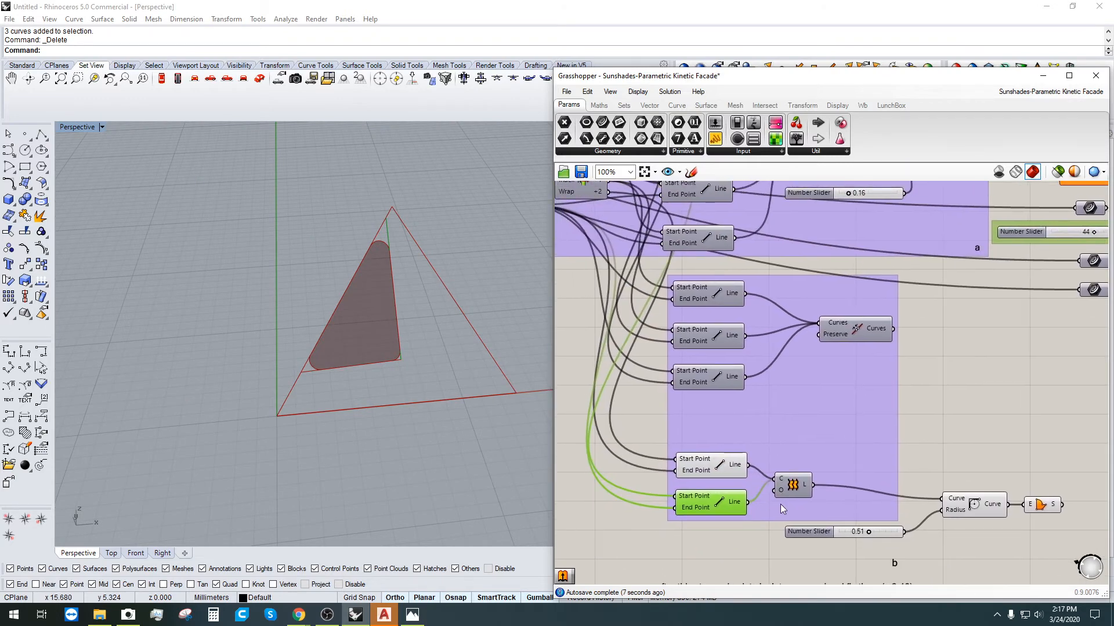
click(784, 479)
click(705, 422)
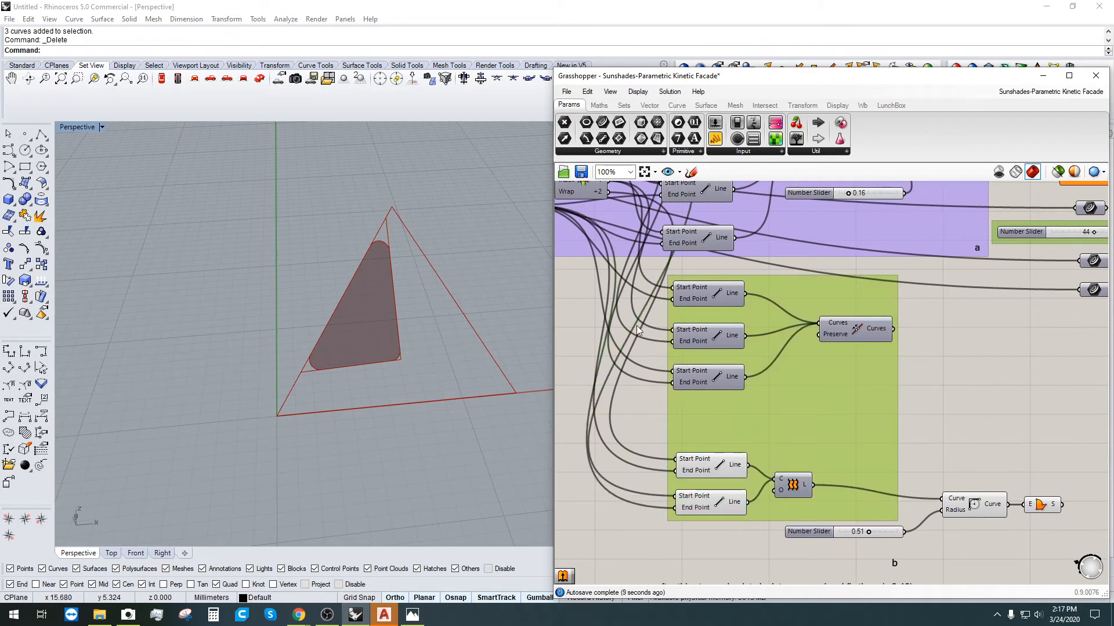
click(652, 400)
click(705, 374)
click(850, 328)
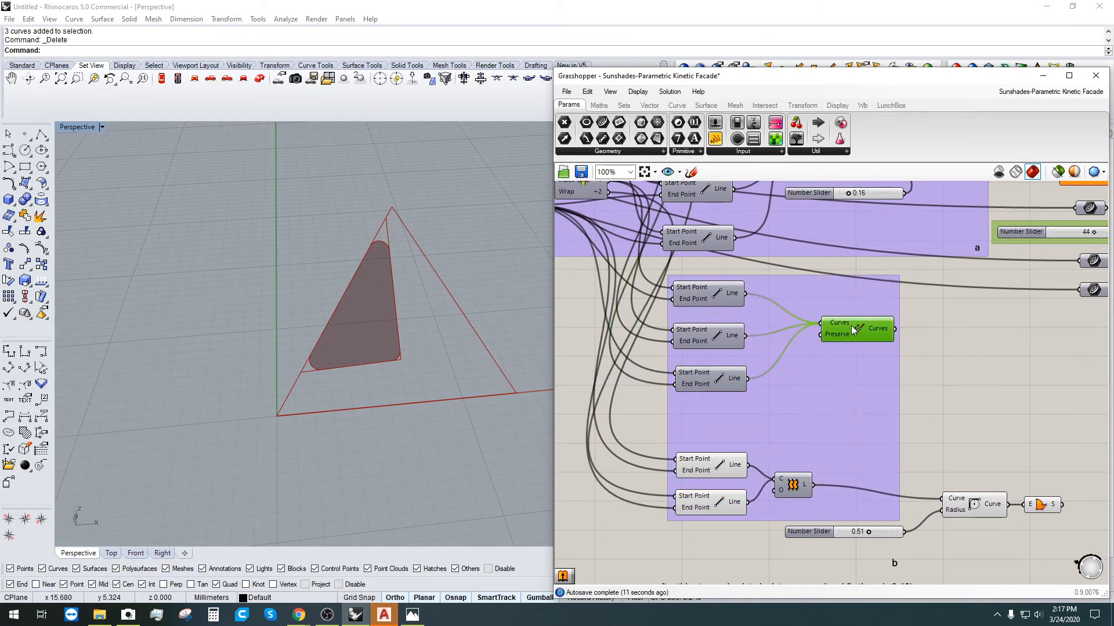
Step: Delete Join Curves and enable preview on all three Line components
key(Delete)
click(721, 376)
right_click(719, 372)
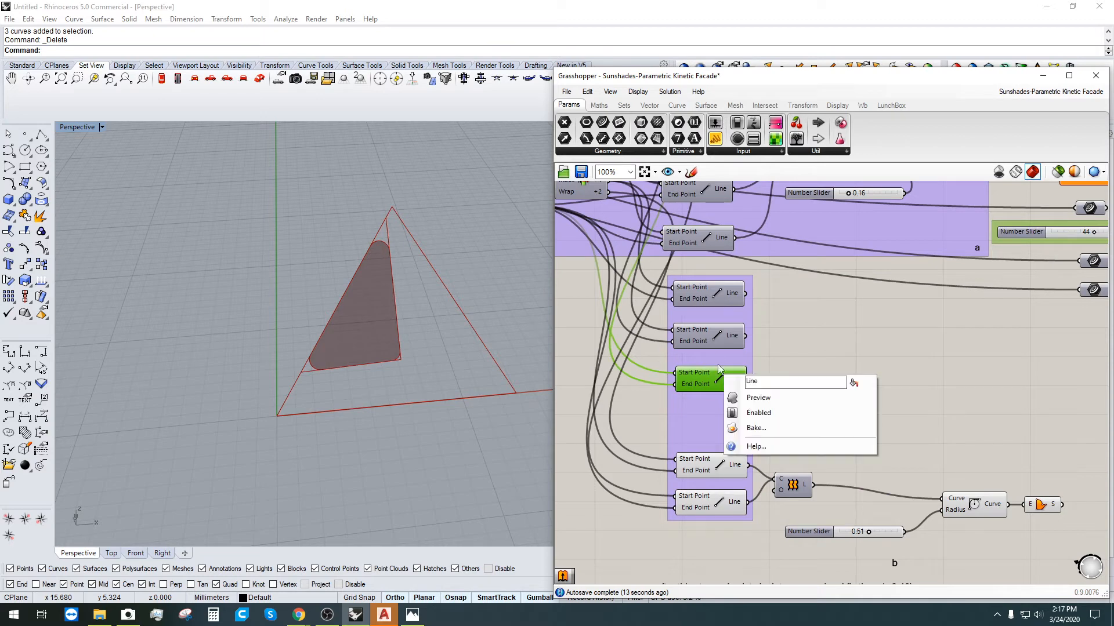
click(755, 364)
click(710, 380)
shift+click(718, 338)
shift+click(718, 295)
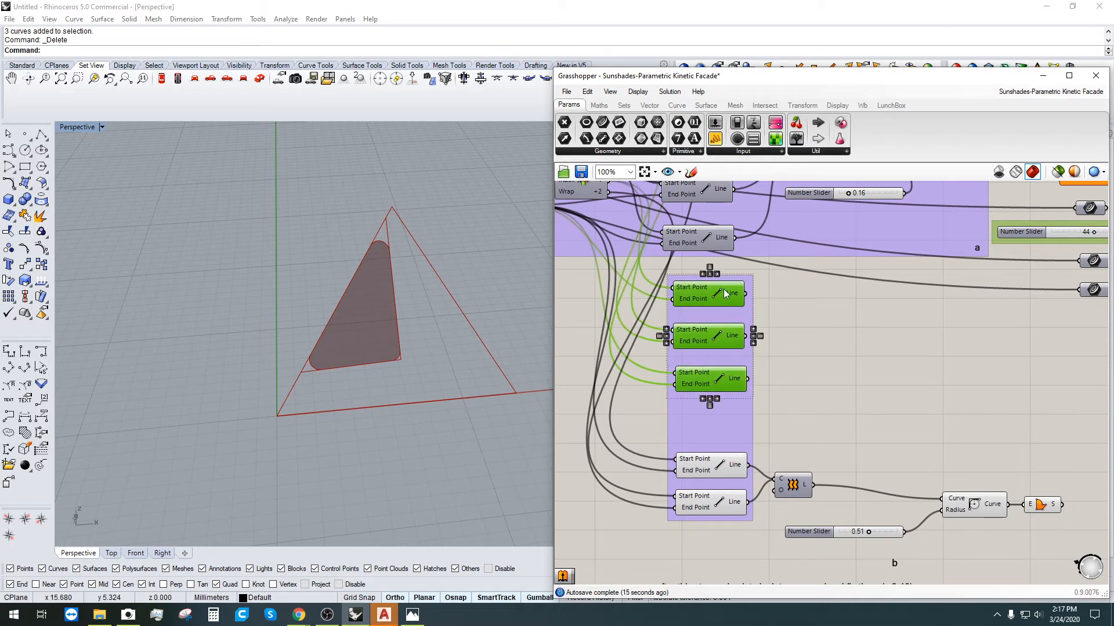
middle_click(723, 290)
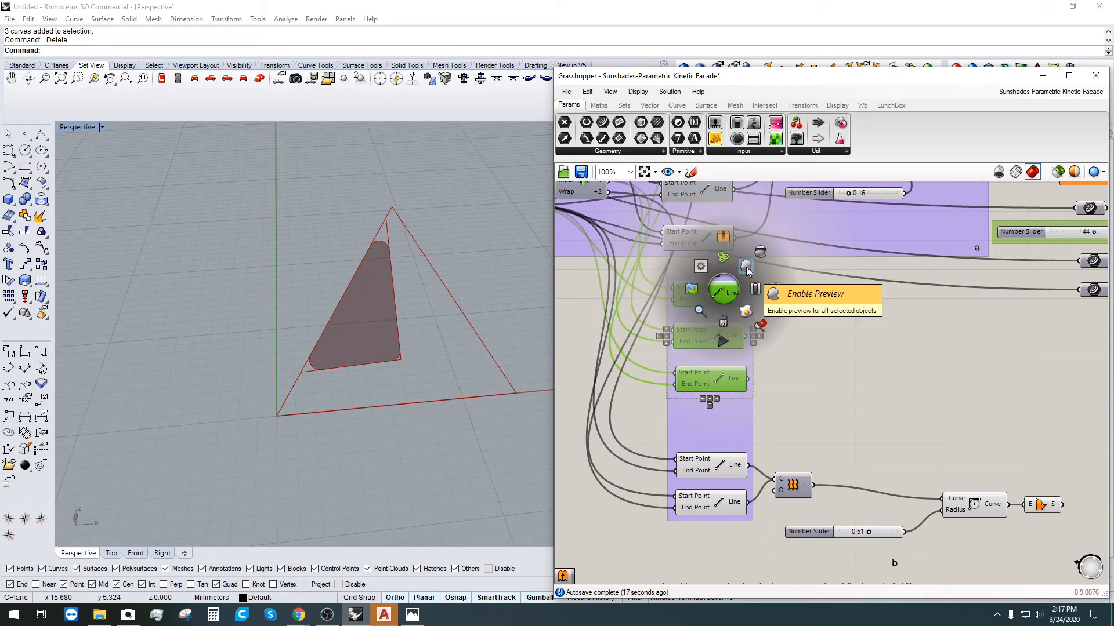
click(745, 268)
click(805, 344)
Step: Highlight each of the three edge lines in turn to check them in the Rhino view
click(713, 297)
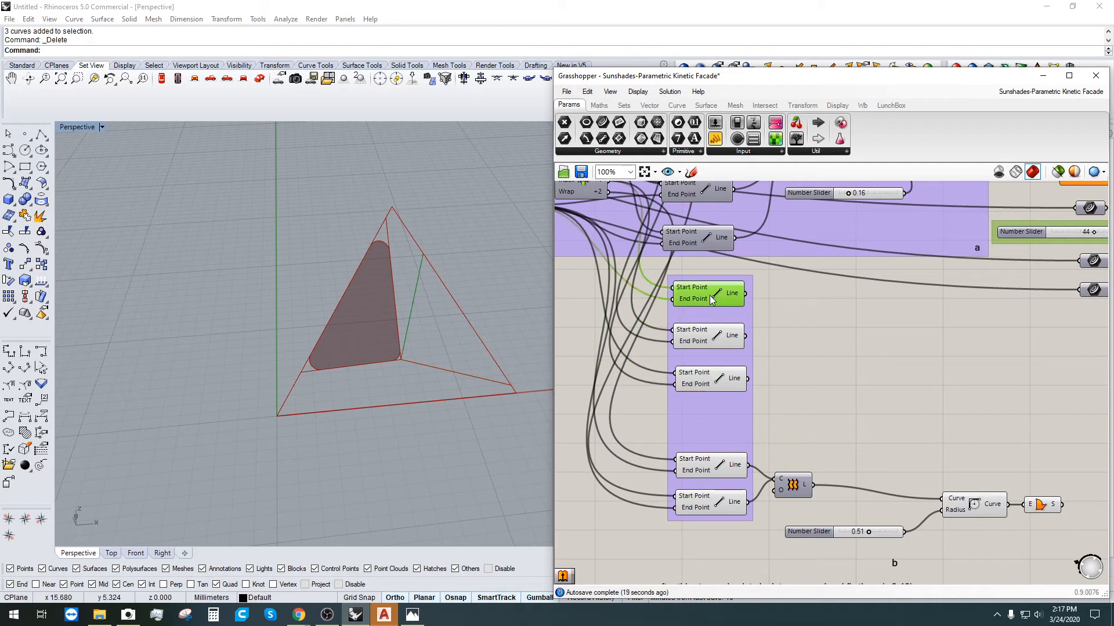
click(704, 340)
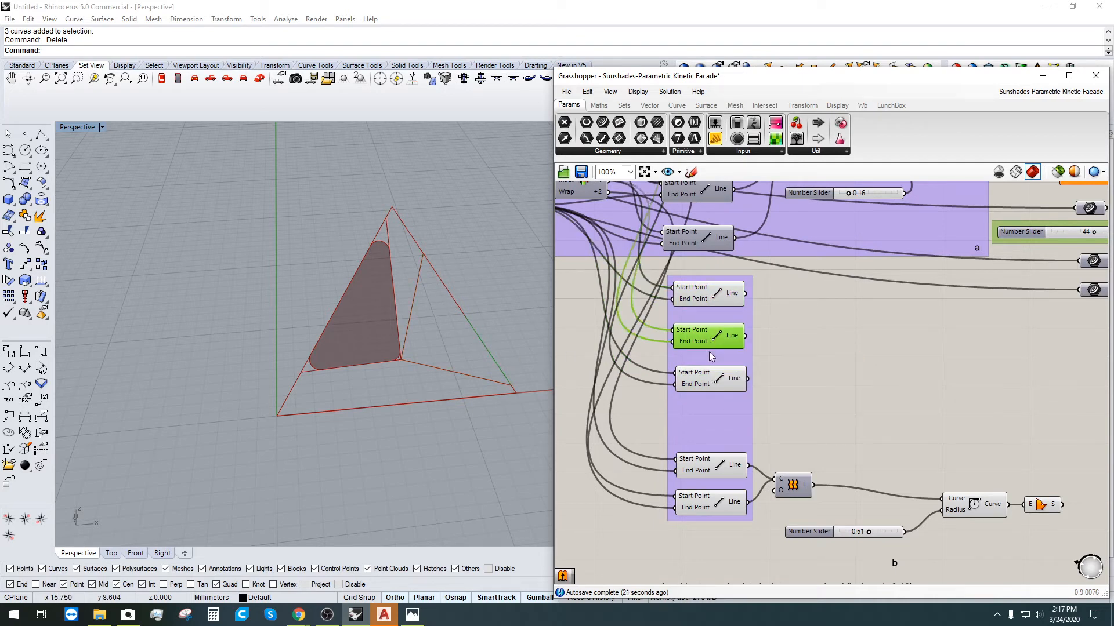
click(716, 391)
shift+click(717, 296)
click(768, 326)
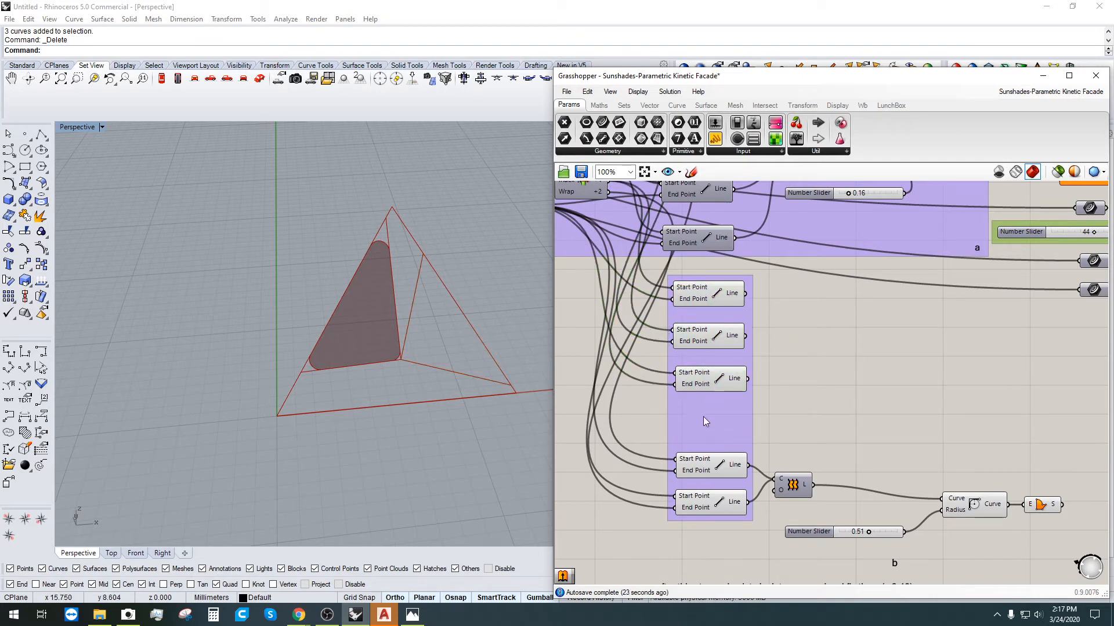
Step: Alt-drag a duplicate of the existing Loft component, keeping its inputs
right_drag(806, 486, 735, 439)
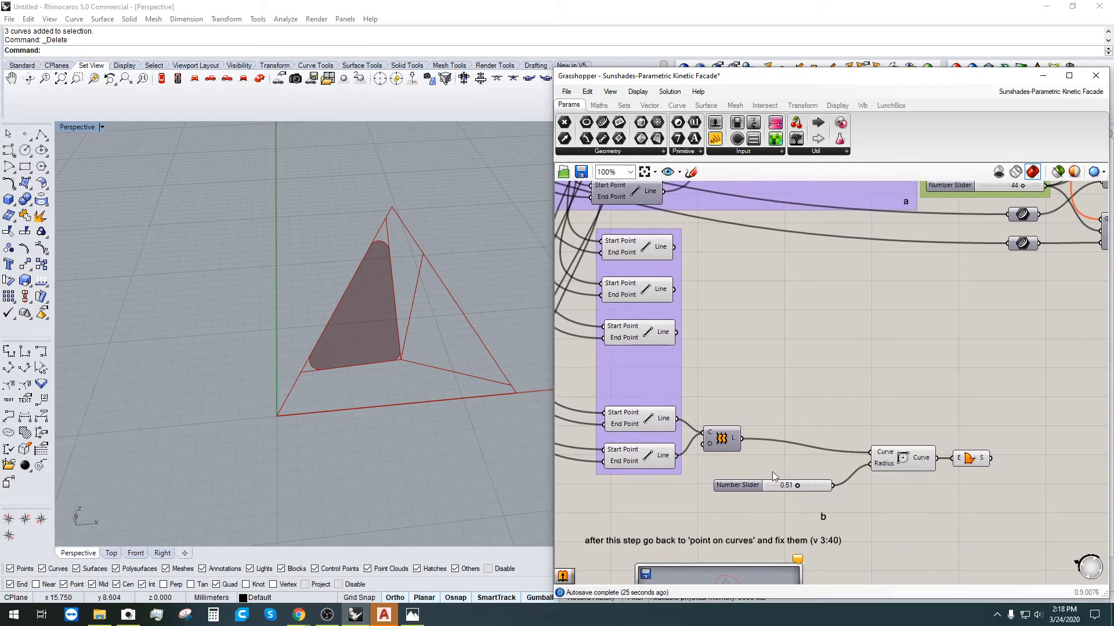
click(725, 445)
alt+drag(724, 445, 755, 343)
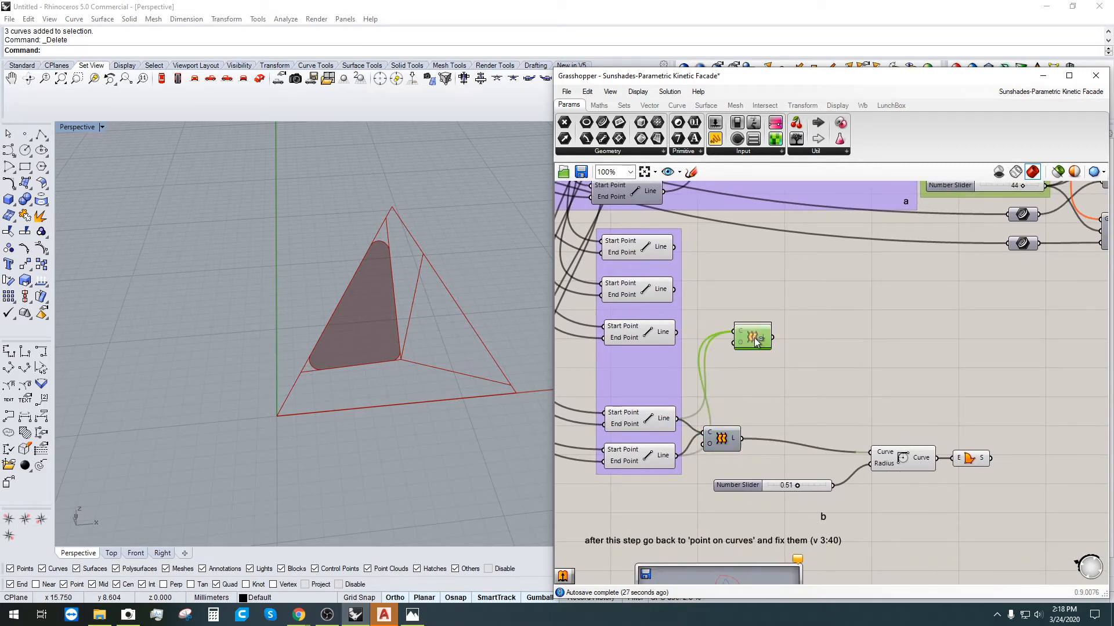
drag(640, 250, 751, 320)
click(638, 342)
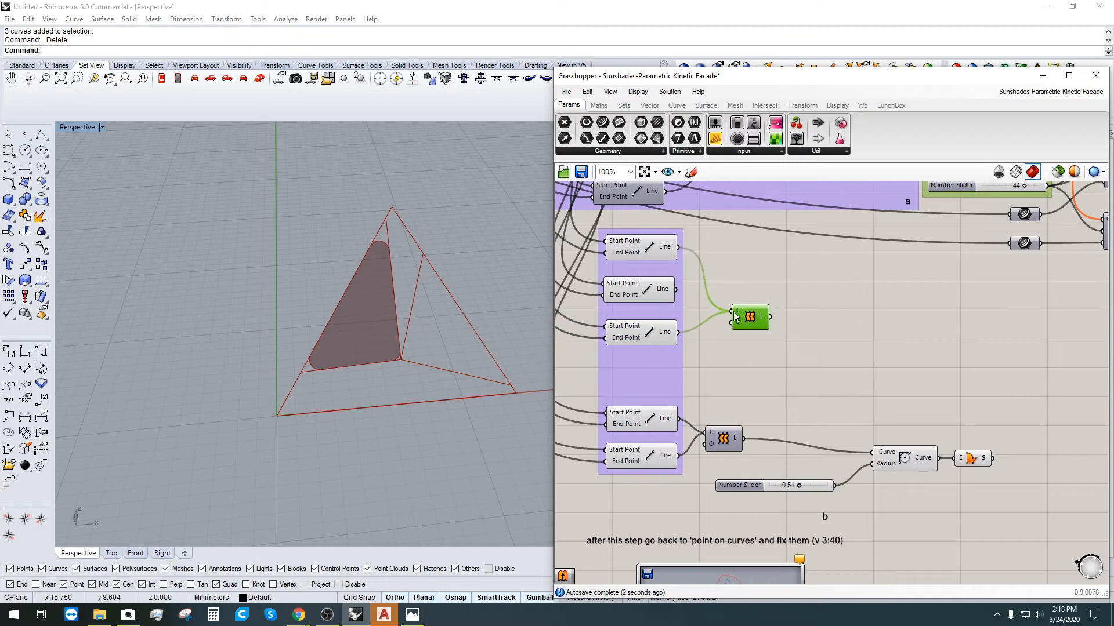
right_click(743, 313)
right_drag(742, 309, 740, 309)
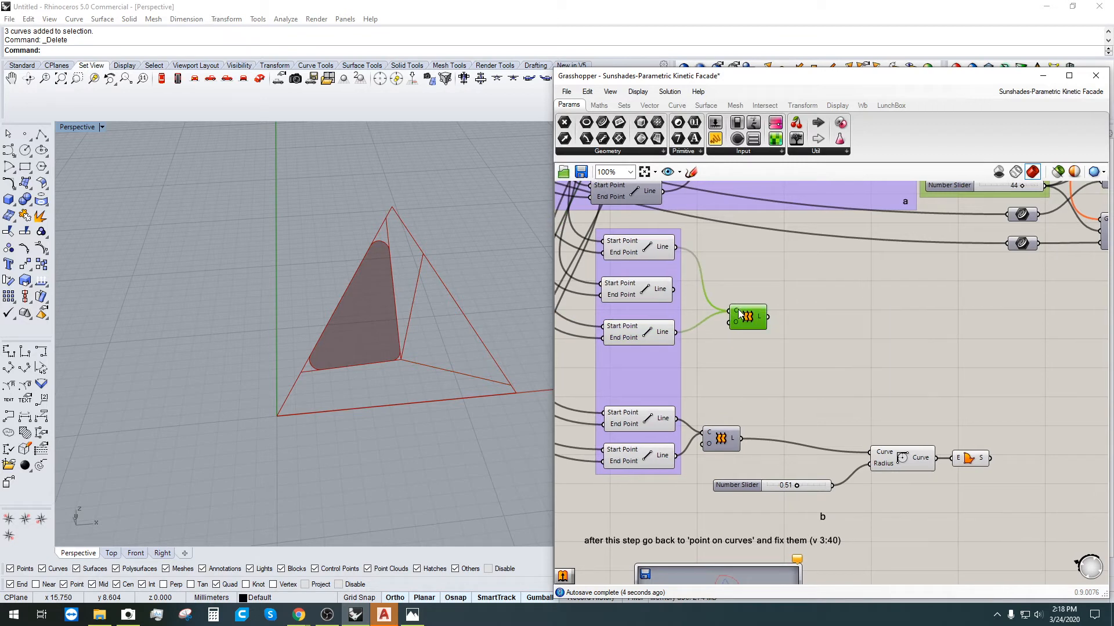
Step: Flatten the duplicate Loft's curve input, preview the result, then delete the duplicate
right_click(739, 313)
click(763, 408)
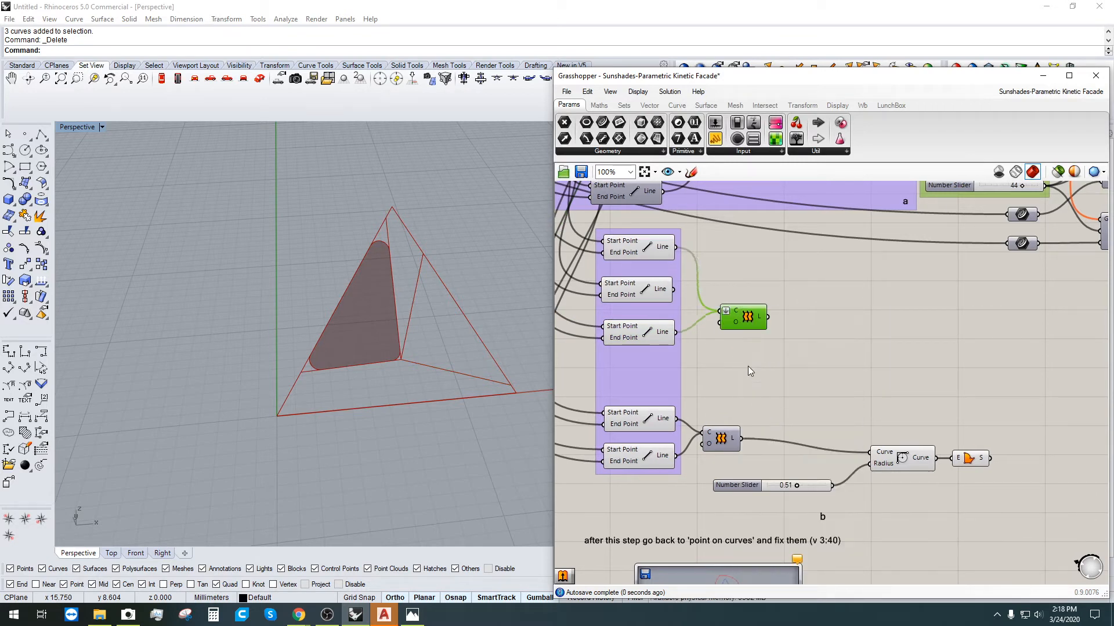
right_click(758, 321)
click(775, 339)
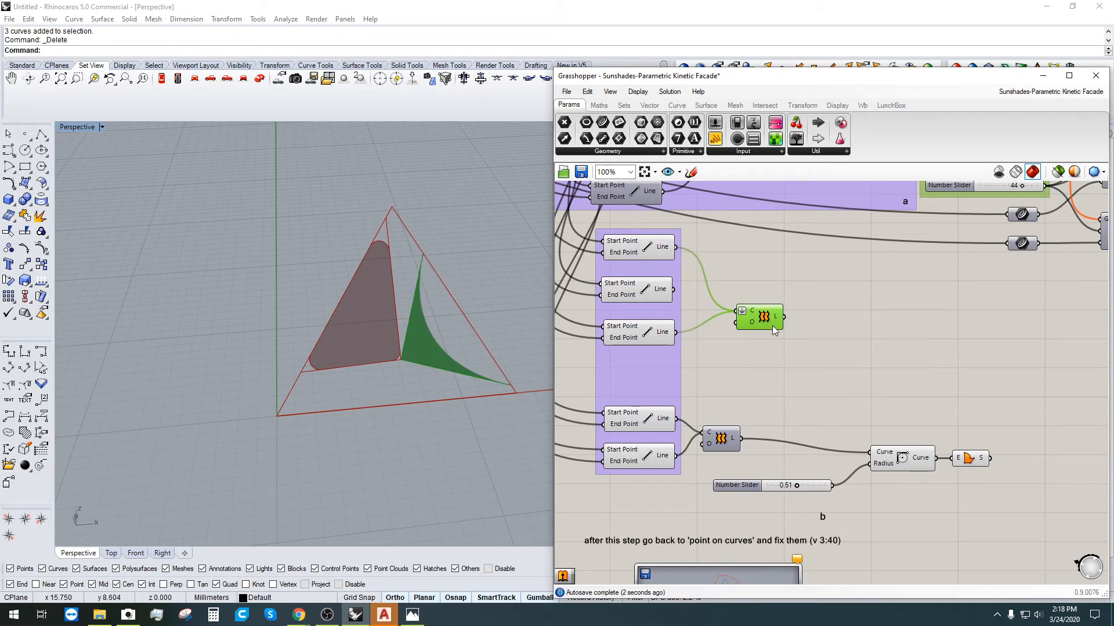
click(773, 333)
click(775, 310)
key(Delete)
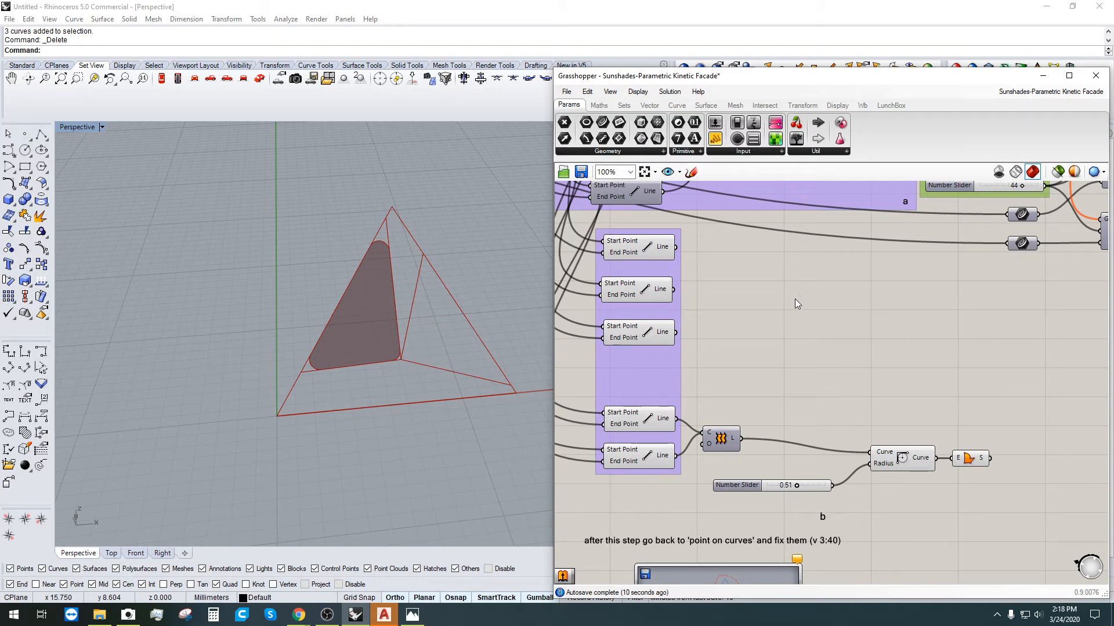
Step: Add a Loft via the 'lo' search and wire the first and third Lines into it
double_click(767, 295)
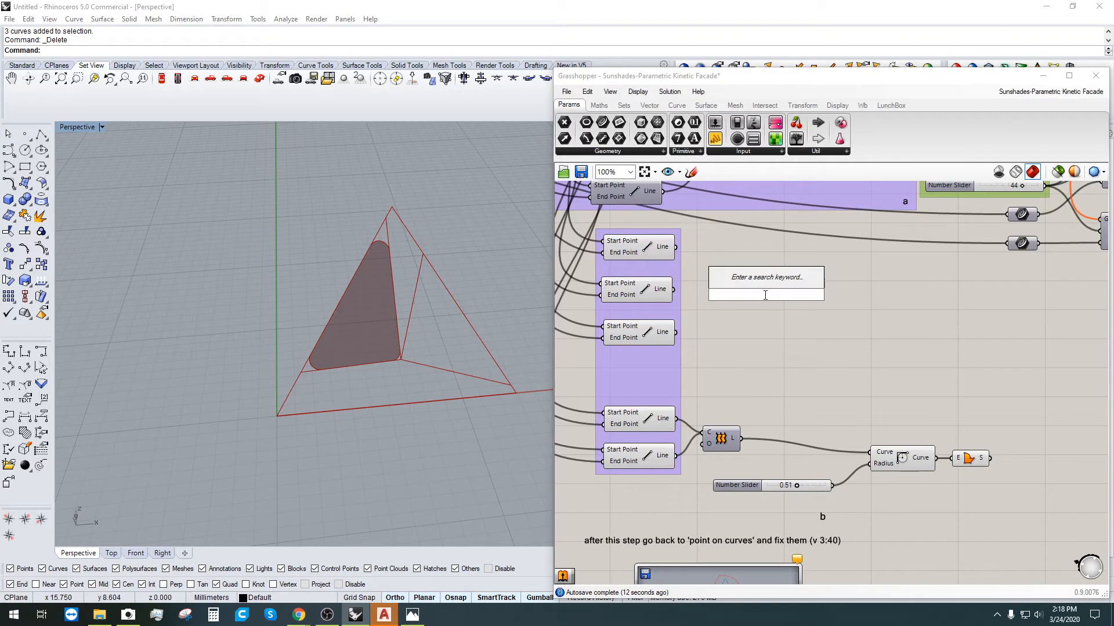
text(lo)
click(742, 283)
drag(753, 305, 756, 311)
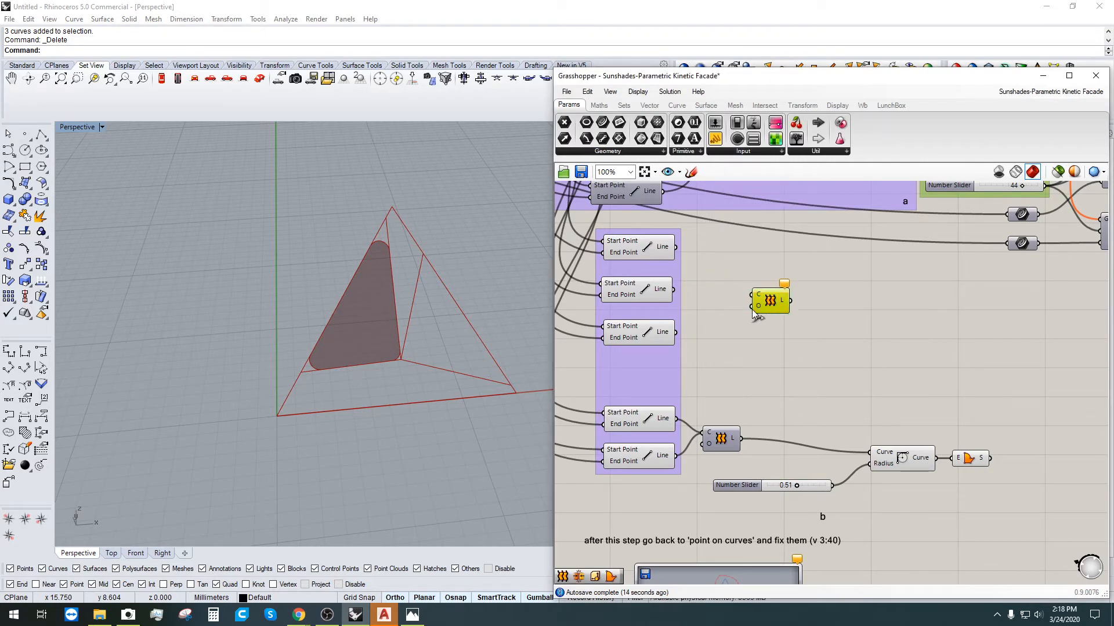
click(648, 257)
drag(675, 247, 753, 294)
shift+drag(676, 332, 789, 298)
click(786, 299)
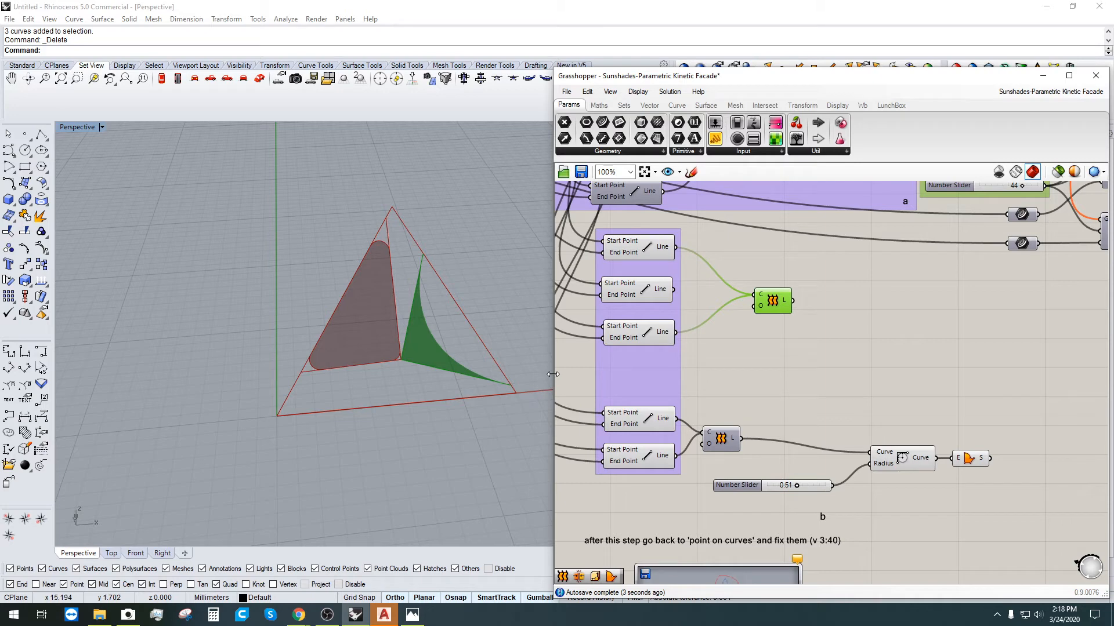
scroll(661, 342, up, 3)
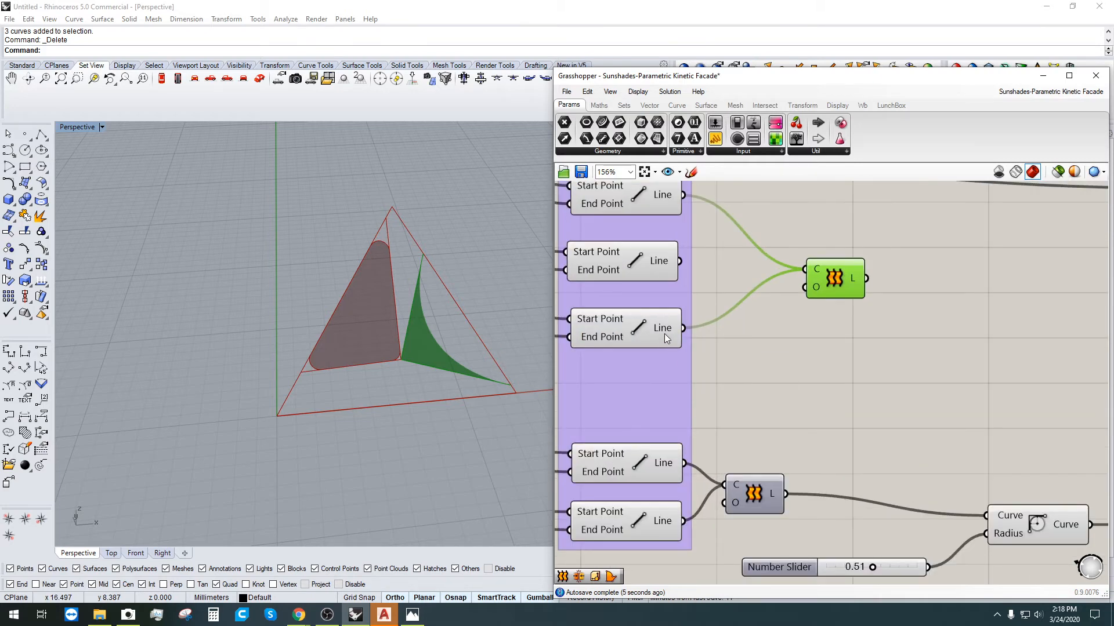
right_click(665, 336)
click(824, 307)
drag(837, 281, 825, 228)
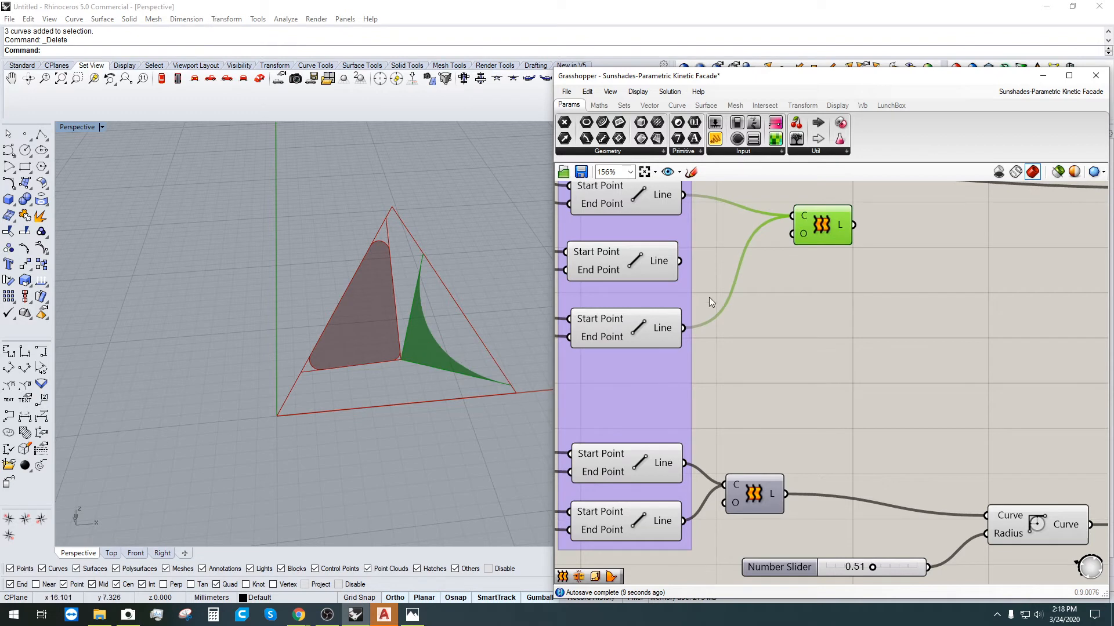
Step: Insert a Flip Curve on the third line and feed the flipped curve into the Loft instead
double_click(758, 312)
text(flip)
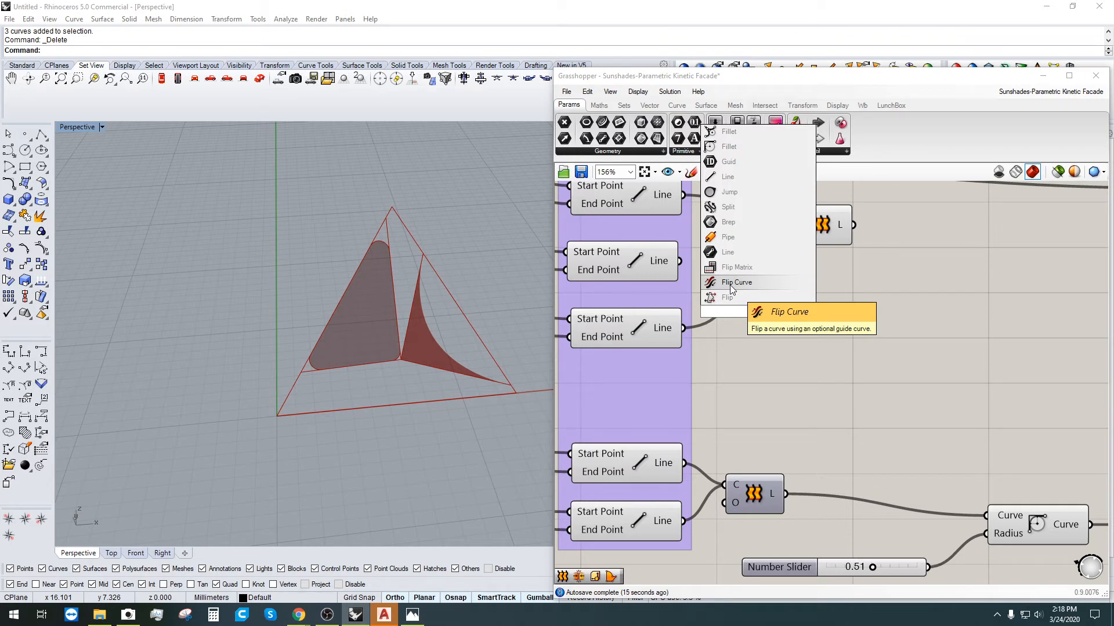
click(732, 283)
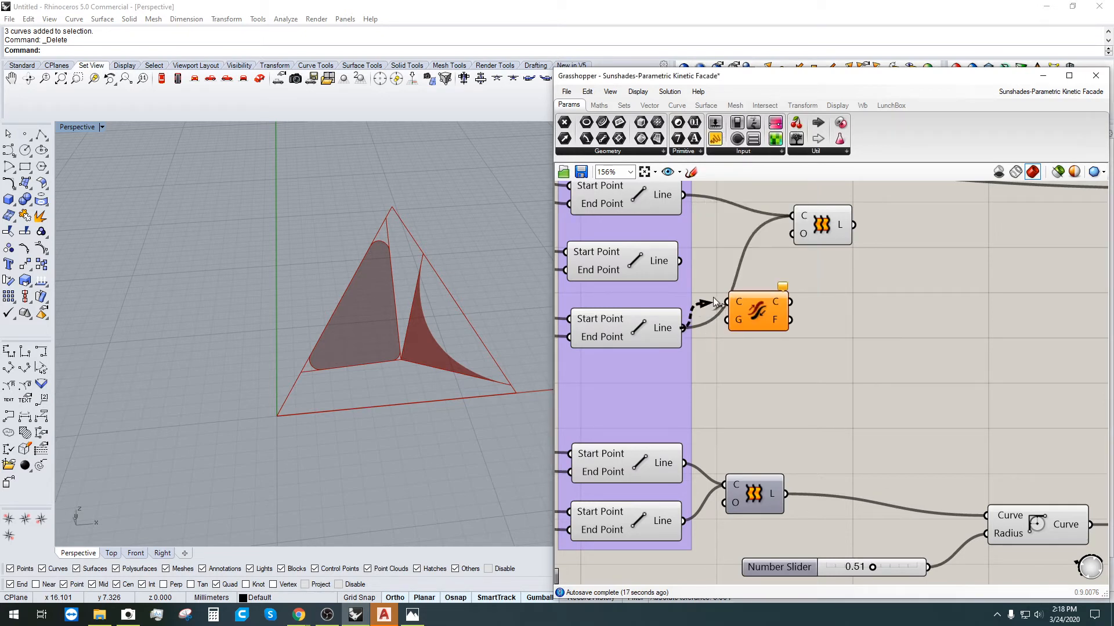
drag(790, 302, 811, 282)
ctrl+drag(788, 216, 689, 326)
shift+drag(790, 303, 896, 223)
click(860, 367)
right_drag(787, 325, 764, 361)
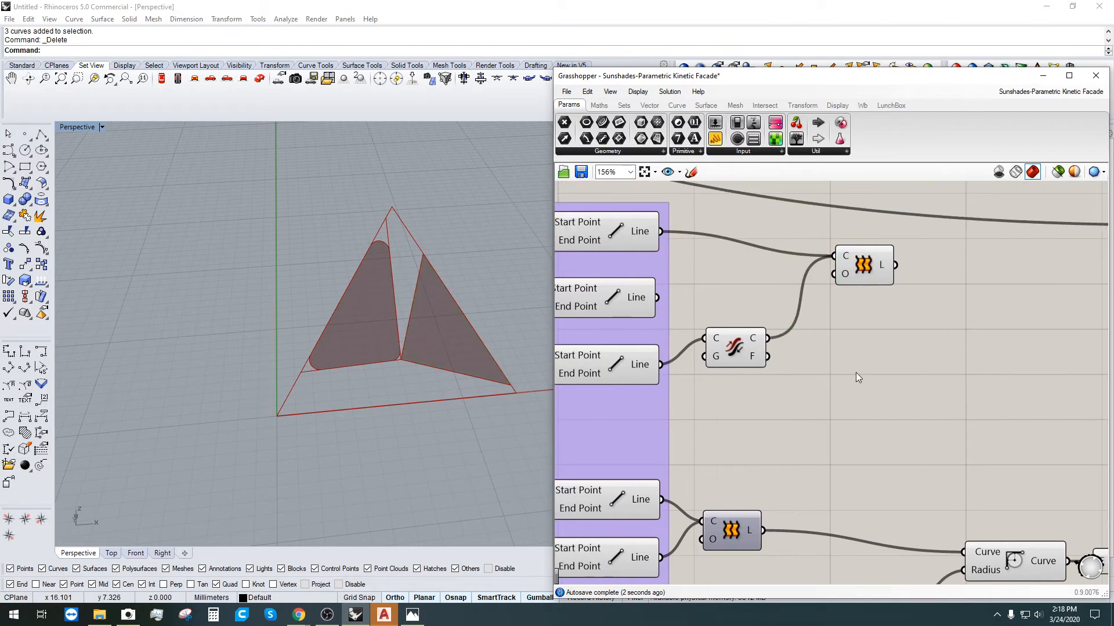
right_drag(856, 373, 770, 311)
scroll(770, 311, down, 2)
Step: Connect the new Loft into the 0.51 Fillet's curve input and hide the Loft's preview
drag(790, 235, 835, 418)
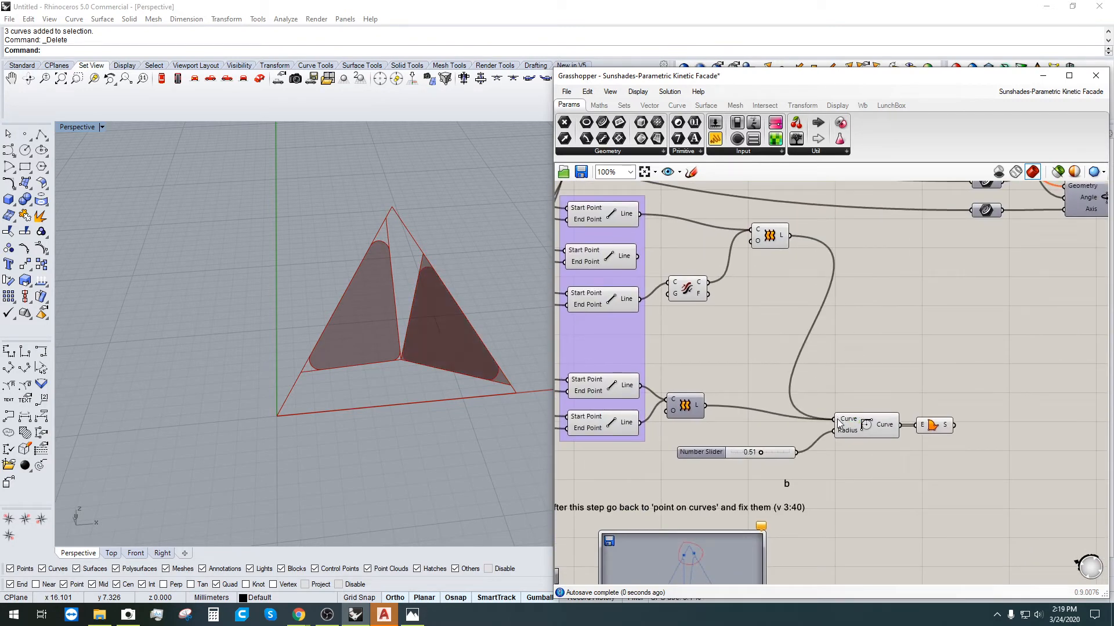
click(771, 238)
right_click(774, 241)
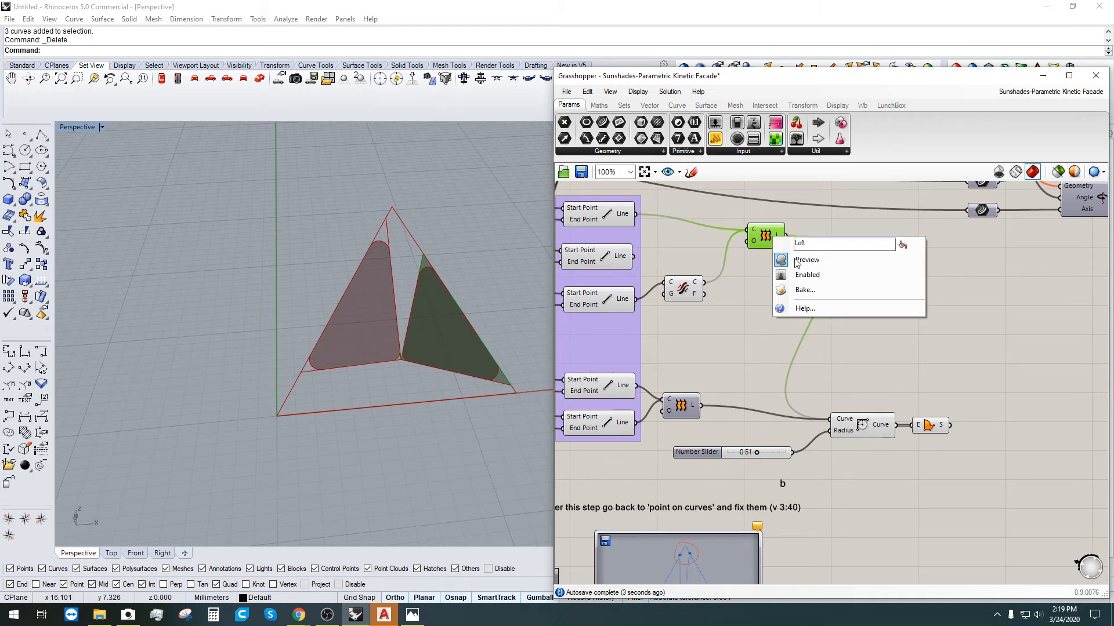
click(797, 260)
right_drag(464, 325, 480, 326)
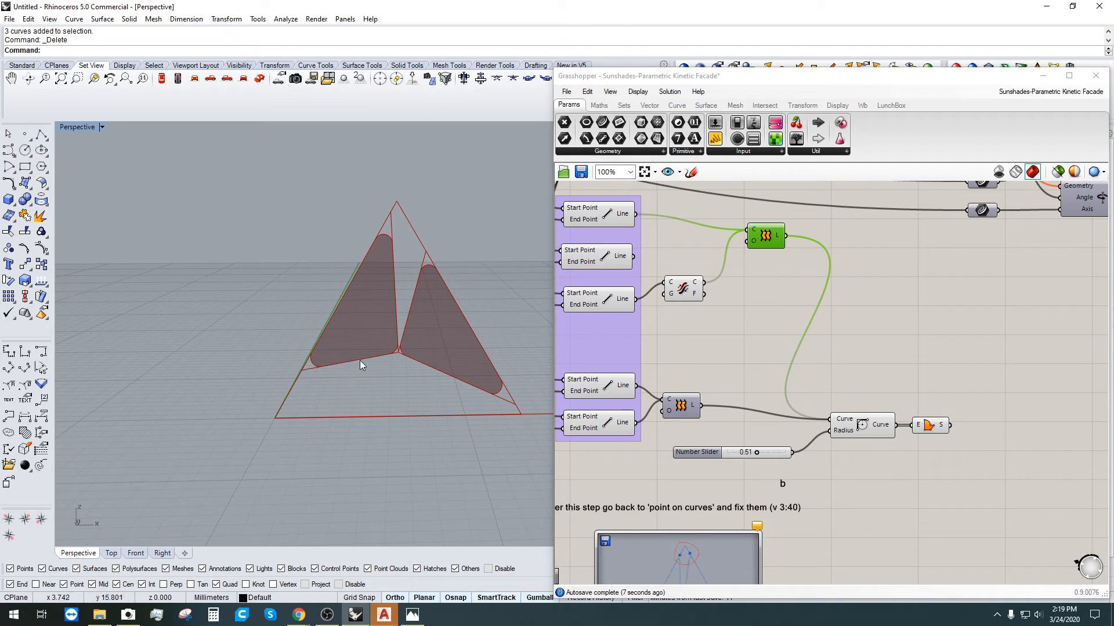
click(584, 303)
right_drag(612, 296, 715, 307)
click(903, 386)
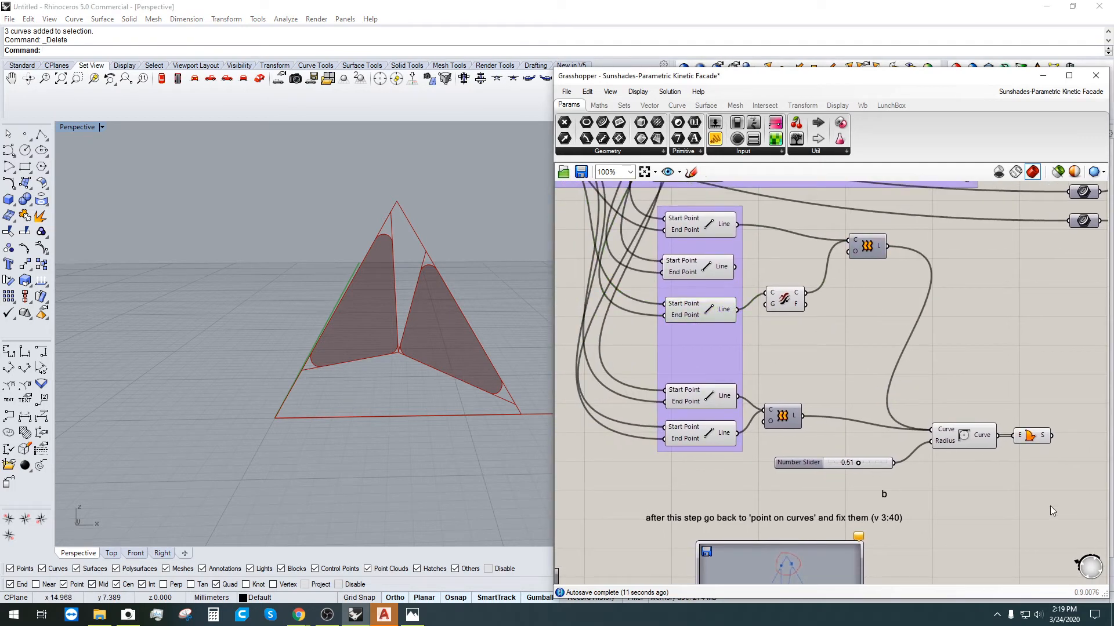
drag(1053, 511, 775, 224)
Step: Turn off preview for the selected loft, fillet and slider components and check the third and fourth lines
middle_click(789, 243)
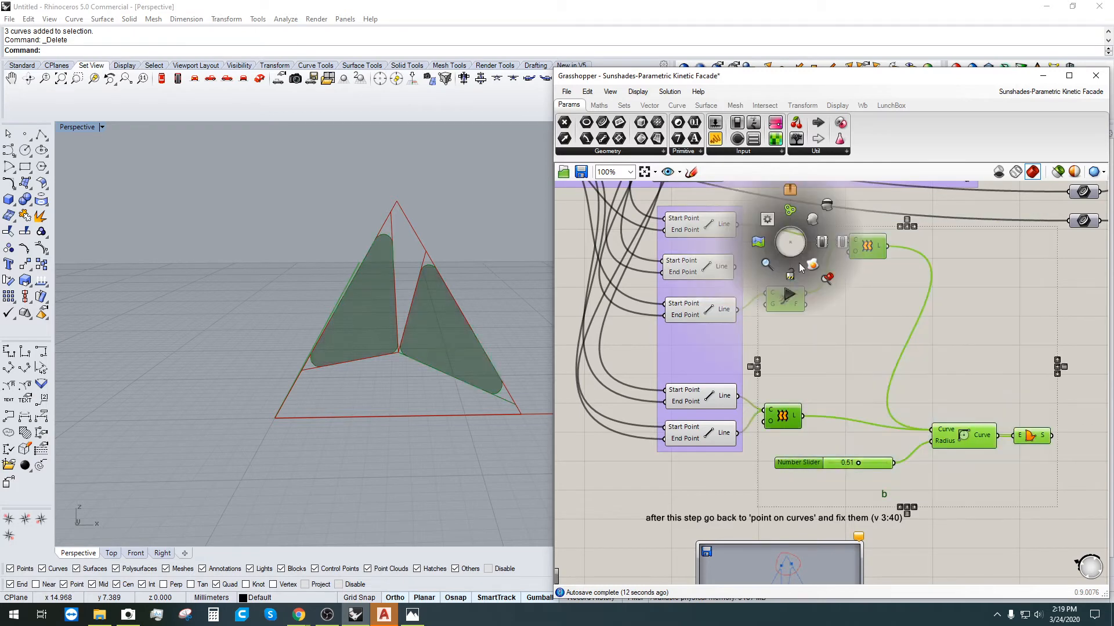
click(827, 204)
click(704, 313)
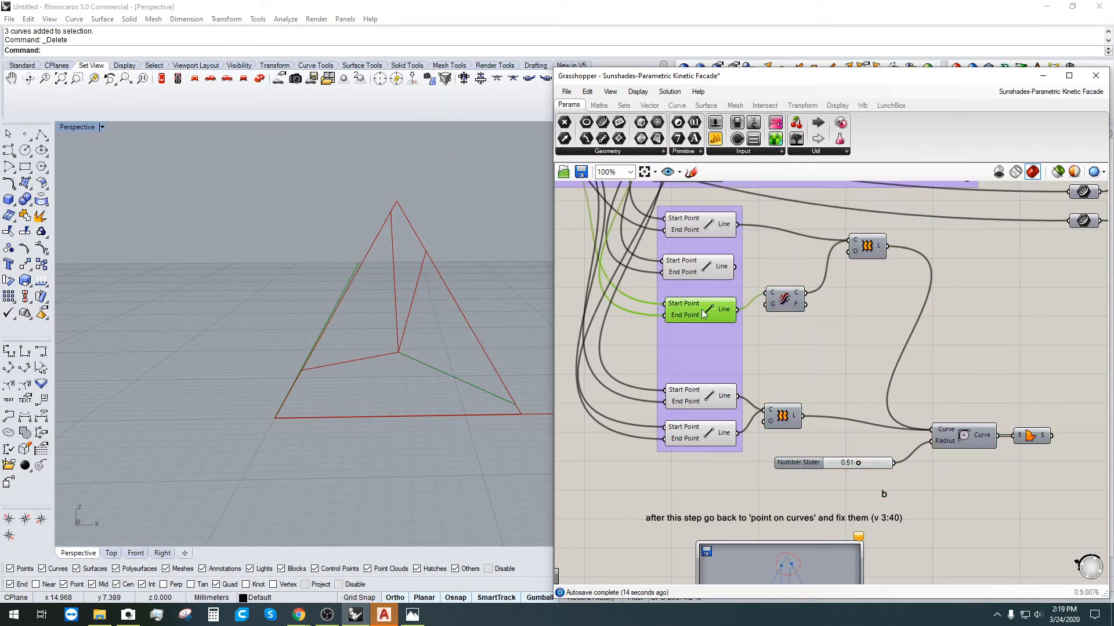
click(713, 401)
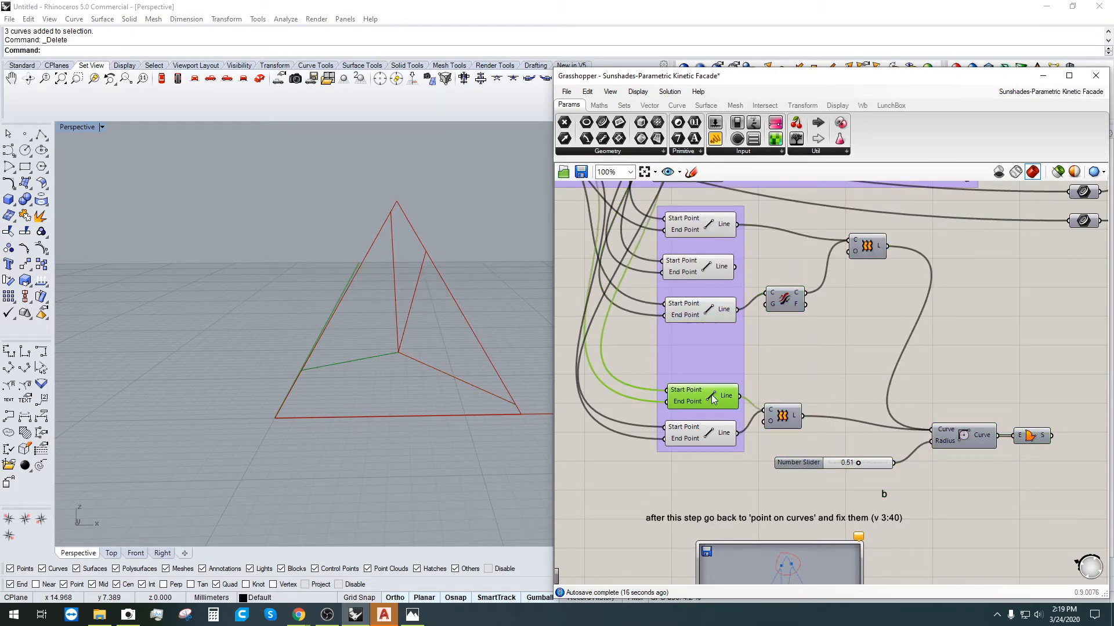
shift+click(701, 315)
click(835, 367)
Step: Add a Loft via the 'loft' search and wire the third and fourth Lines into it
double_click(825, 366)
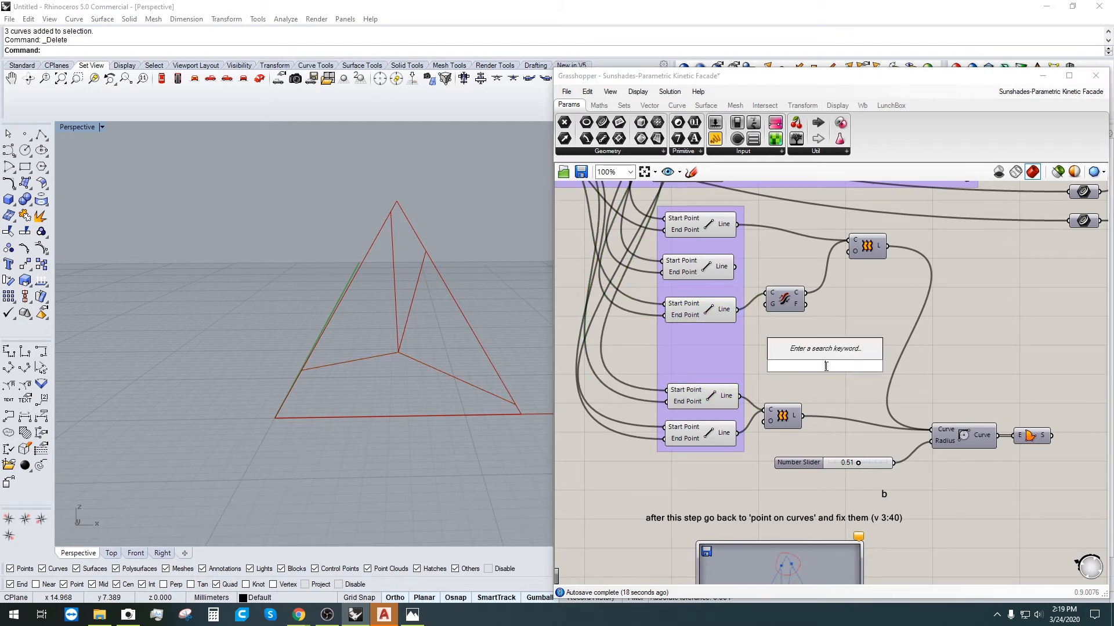
text(loft)
key(Return)
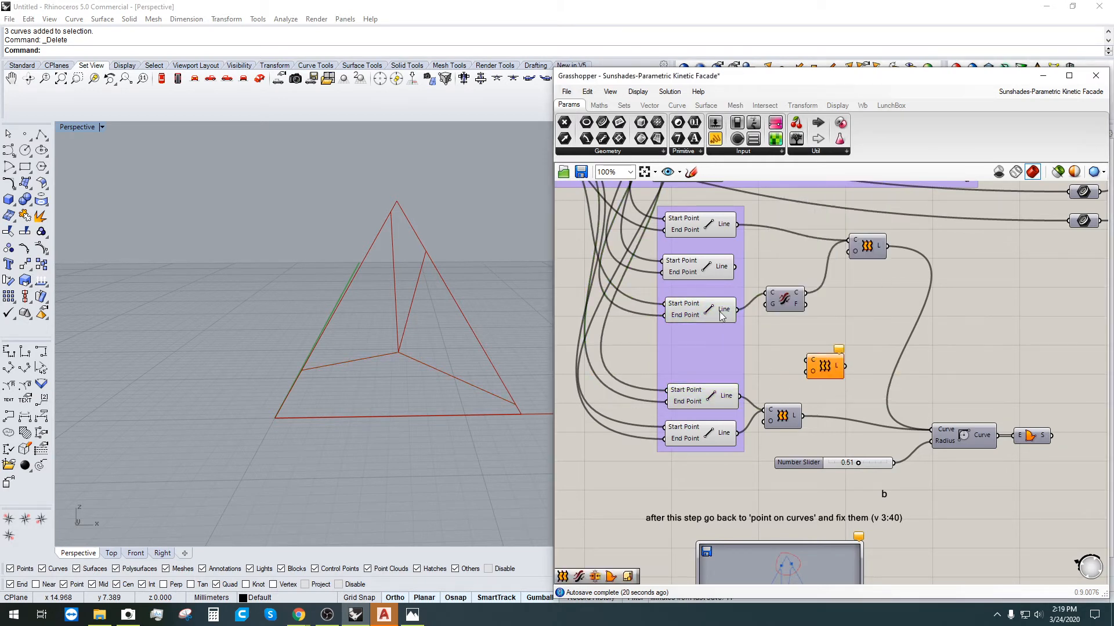
drag(721, 315, 809, 361)
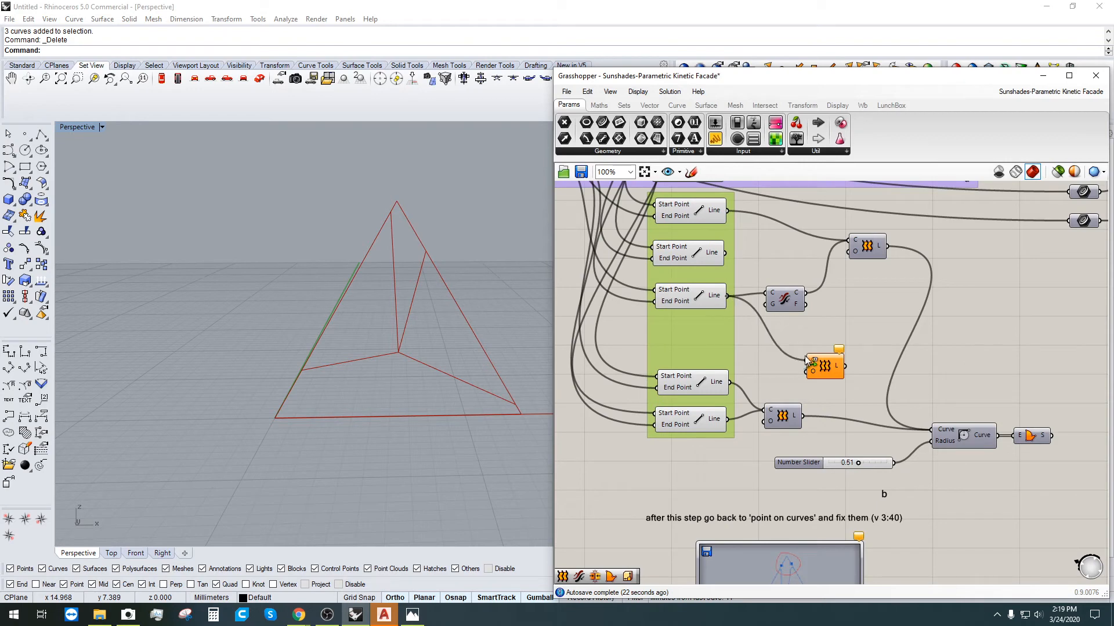
shift+drag(731, 382, 874, 336)
scroll(798, 368, up, 2)
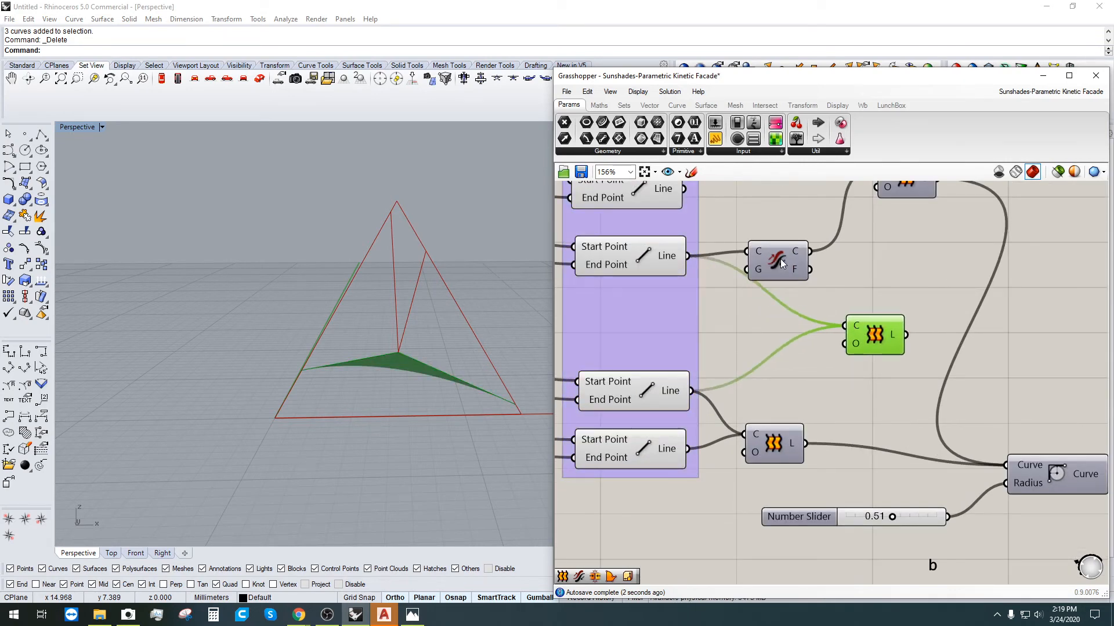
click(805, 372)
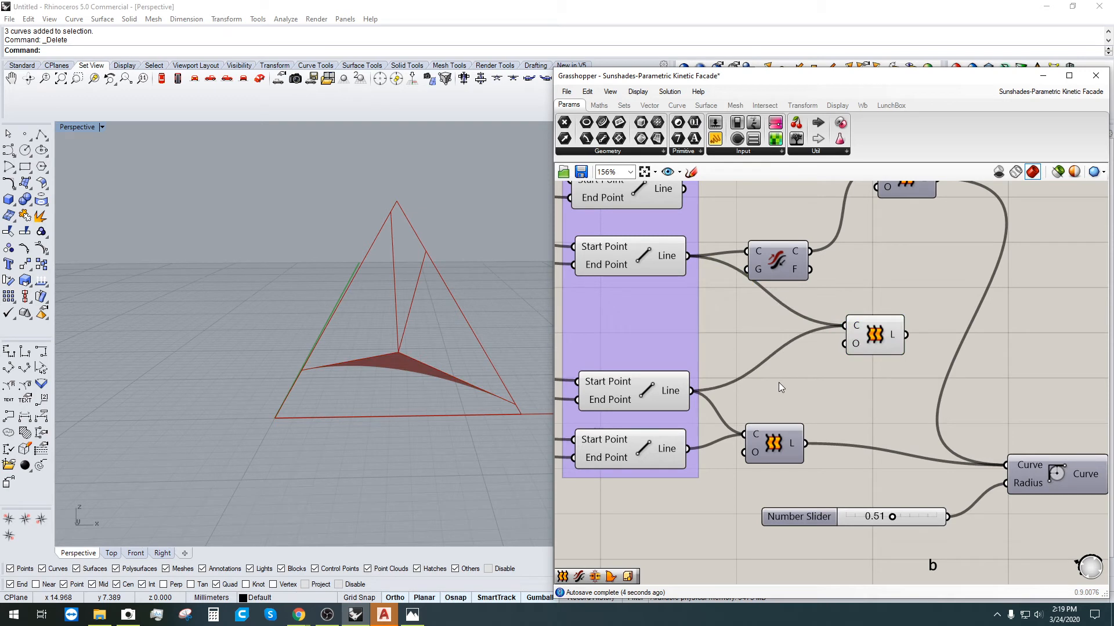
Step: Insert a Flip Curve on the third line and connect the flipped curve into the Loft
double_click(778, 382)
text(flip)
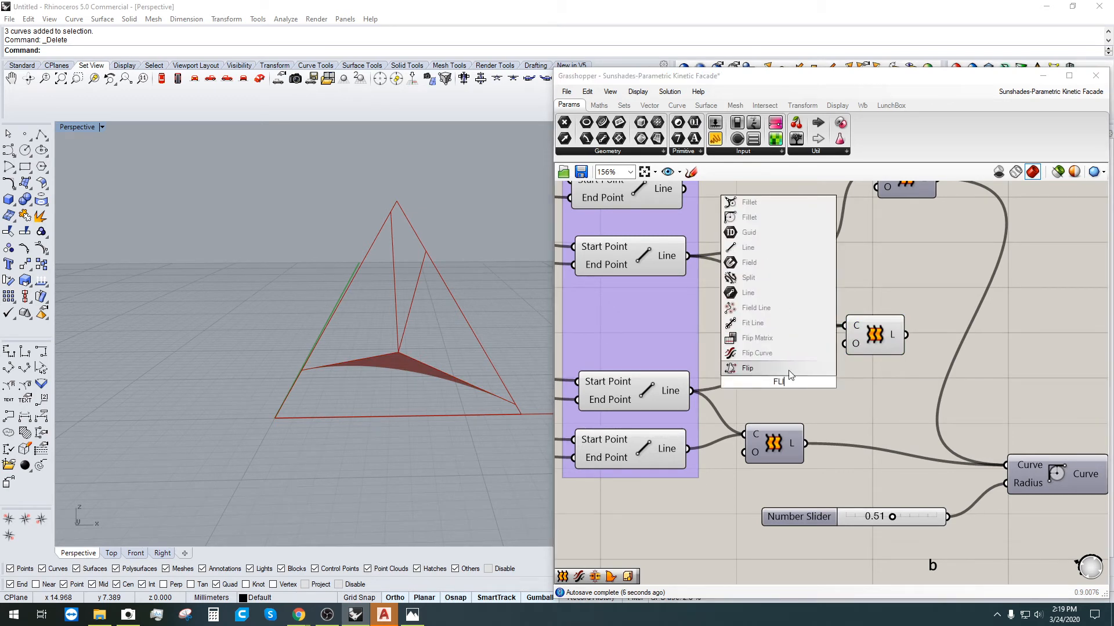
click(769, 356)
drag(756, 378, 831, 377)
mouse_move(846, 326)
ctrl+mouse_down()
mouse_move(814, 380)
mouse_move(845, 326)
ctrl+mouse_up()
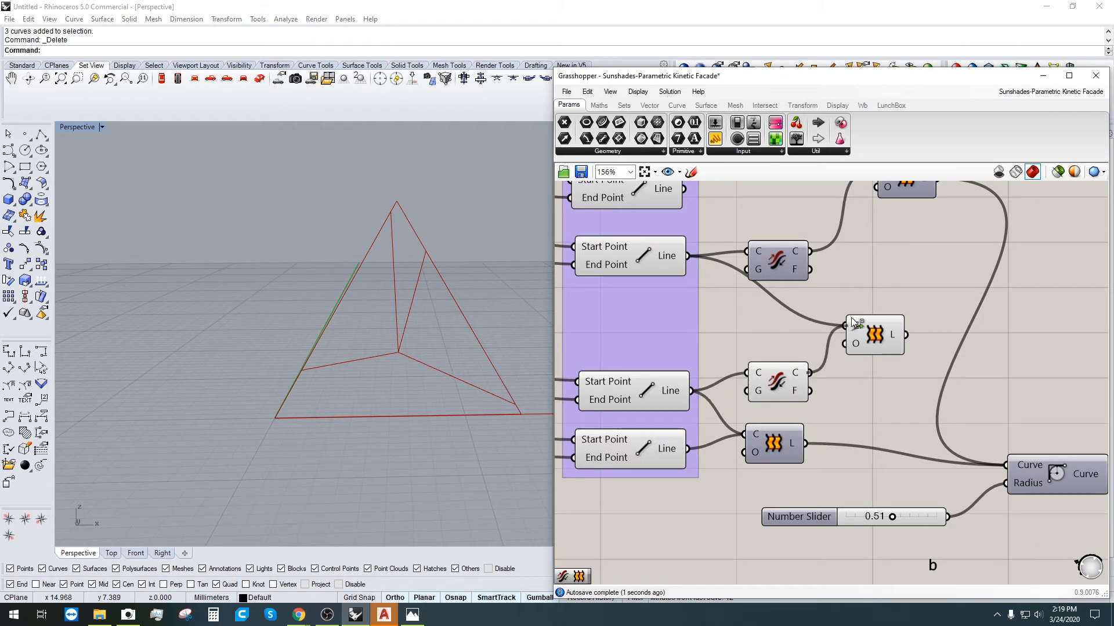
click(881, 336)
scroll(754, 387, down, 3)
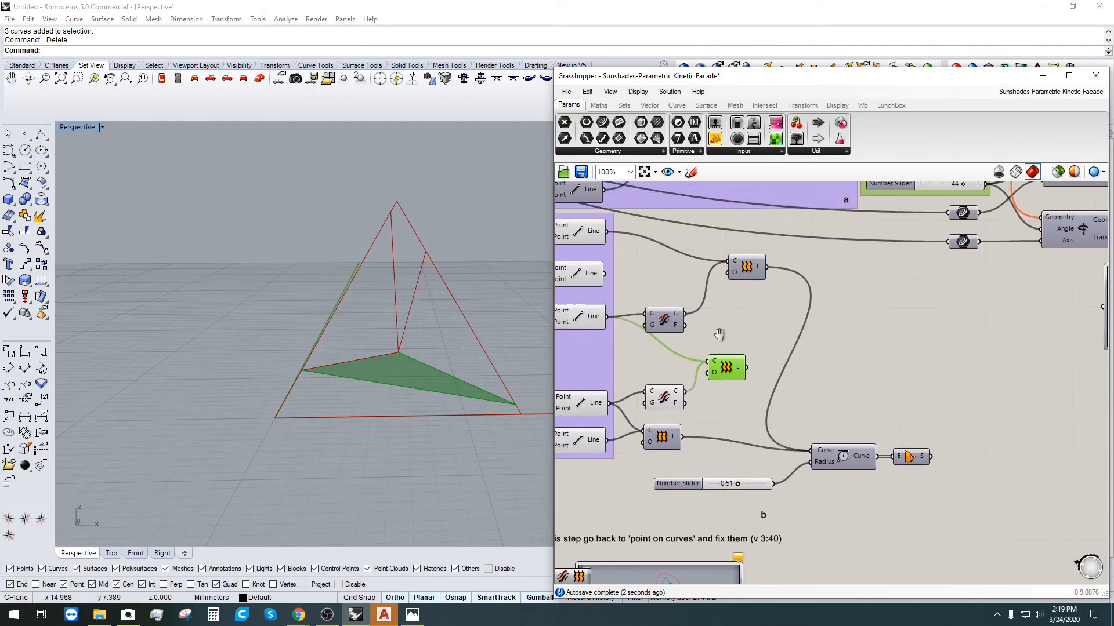
Step: Feed the new Loft into the Fillet's curve input and check the fillet's inputs
shift+drag(736, 361, 801, 446)
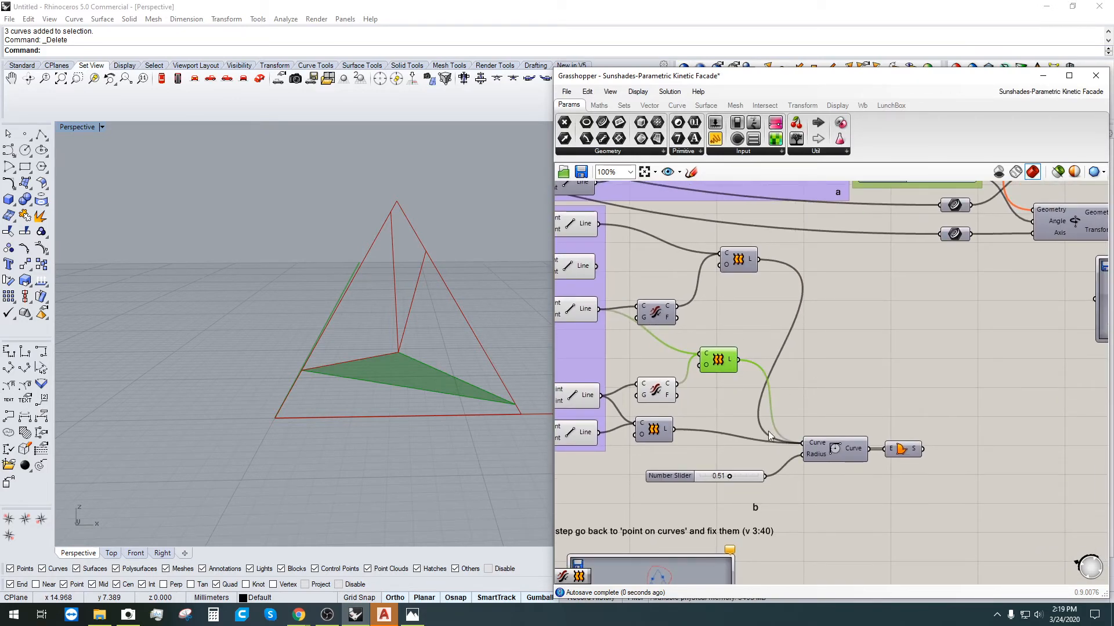
click(876, 403)
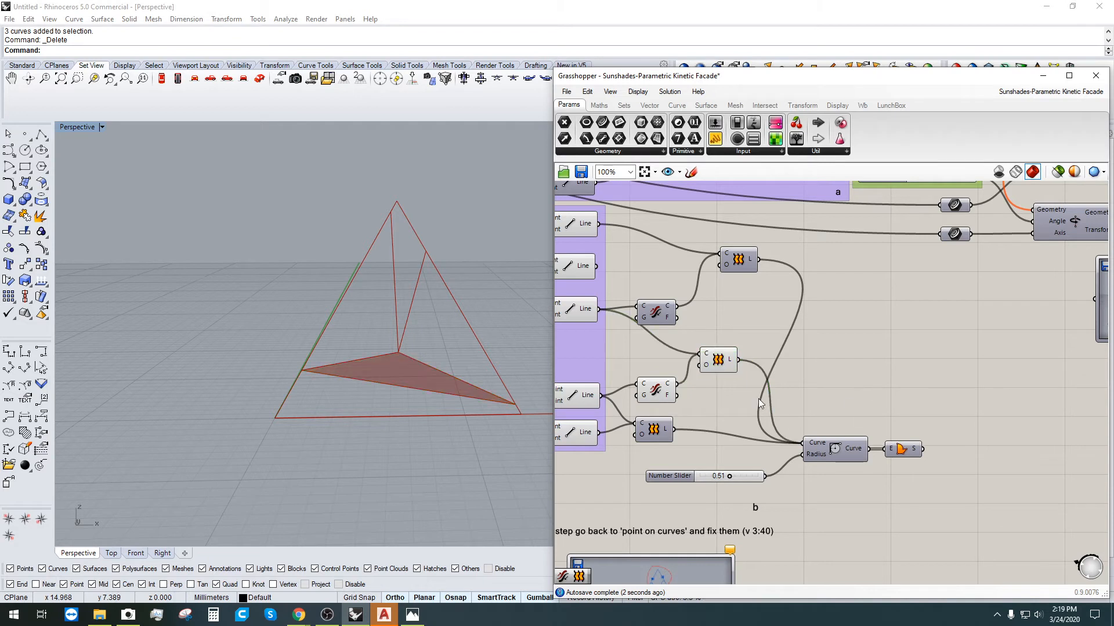
click(833, 449)
click(911, 440)
click(727, 370)
Step: Enable preview on the final fillet component so the three rounded panels appear
drag(730, 416, 649, 345)
middle_click(674, 340)
click(715, 299)
click(904, 449)
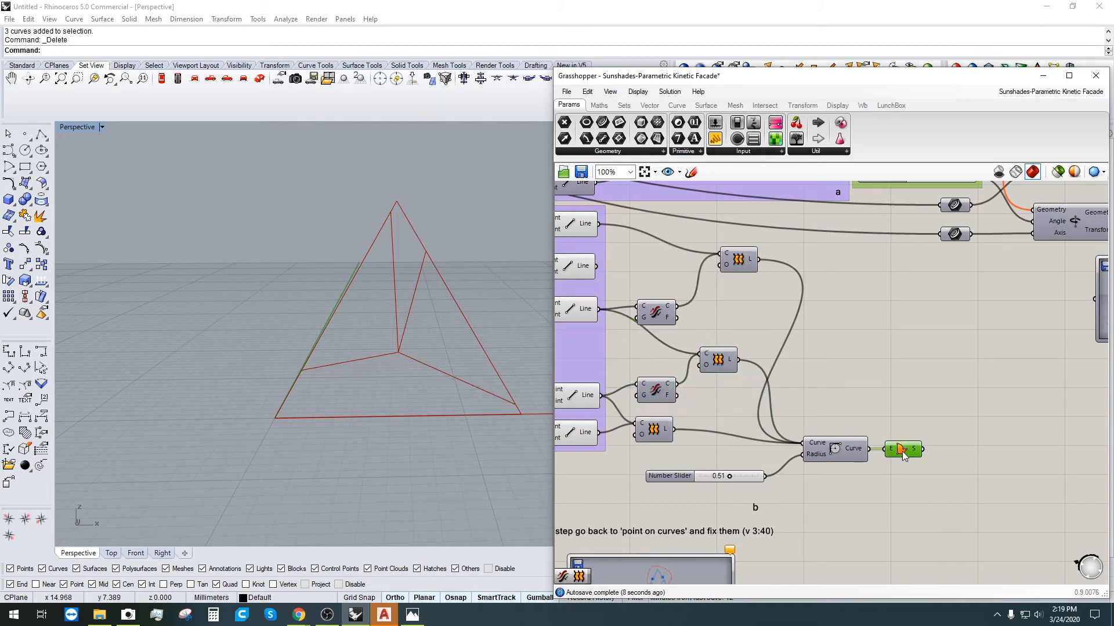
right_click(905, 451)
click(911, 473)
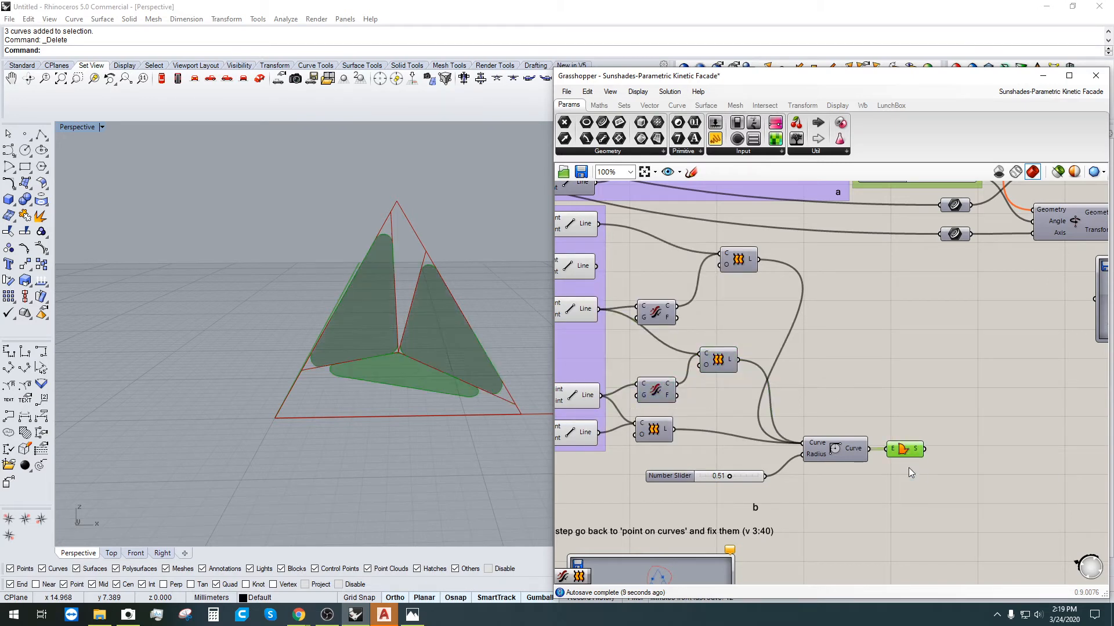
click(862, 293)
right_drag(348, 365, 383, 288)
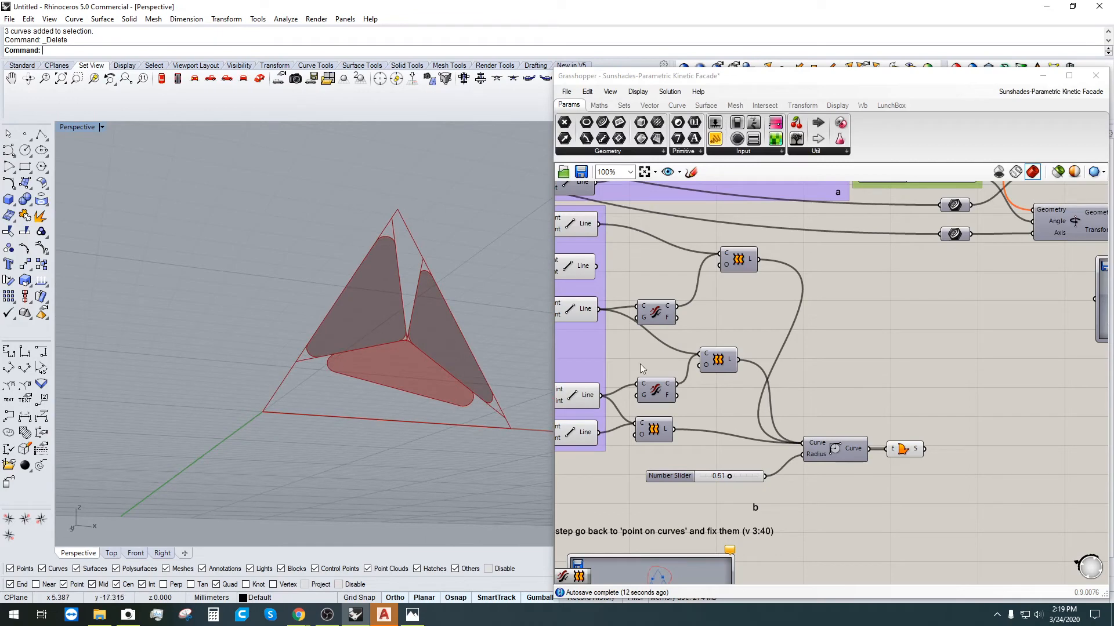
Step: Drag the fillet radius Number Slider from 0.51 down to 0.29
scroll(732, 440, down, 1)
right_drag(686, 450, 881, 410)
scroll(931, 434, up, 4)
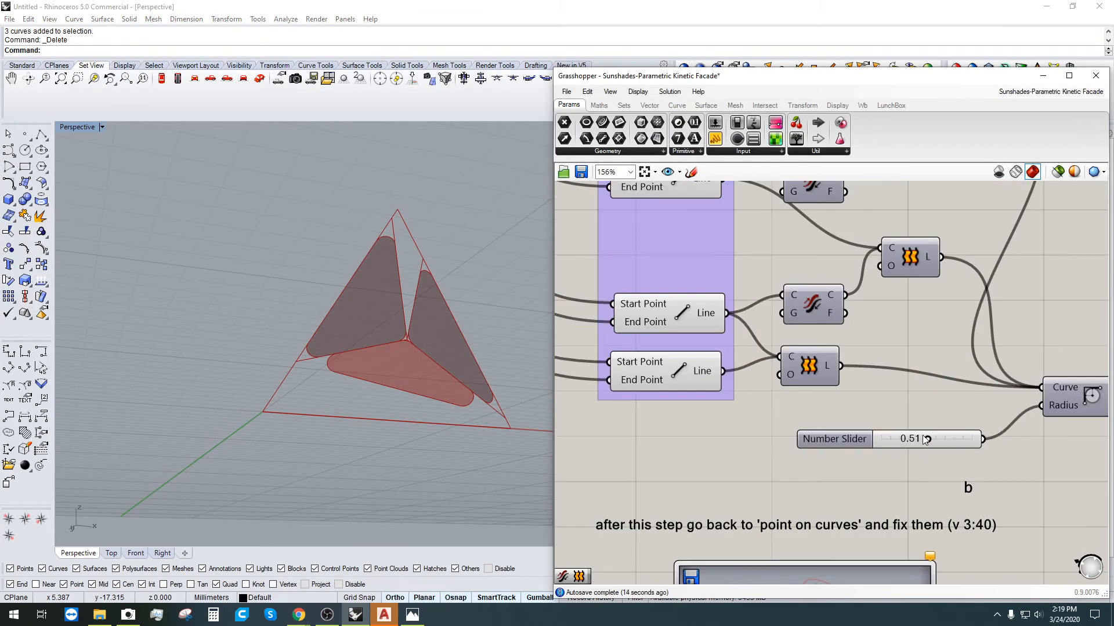
click(922, 441)
drag(922, 441, 901, 439)
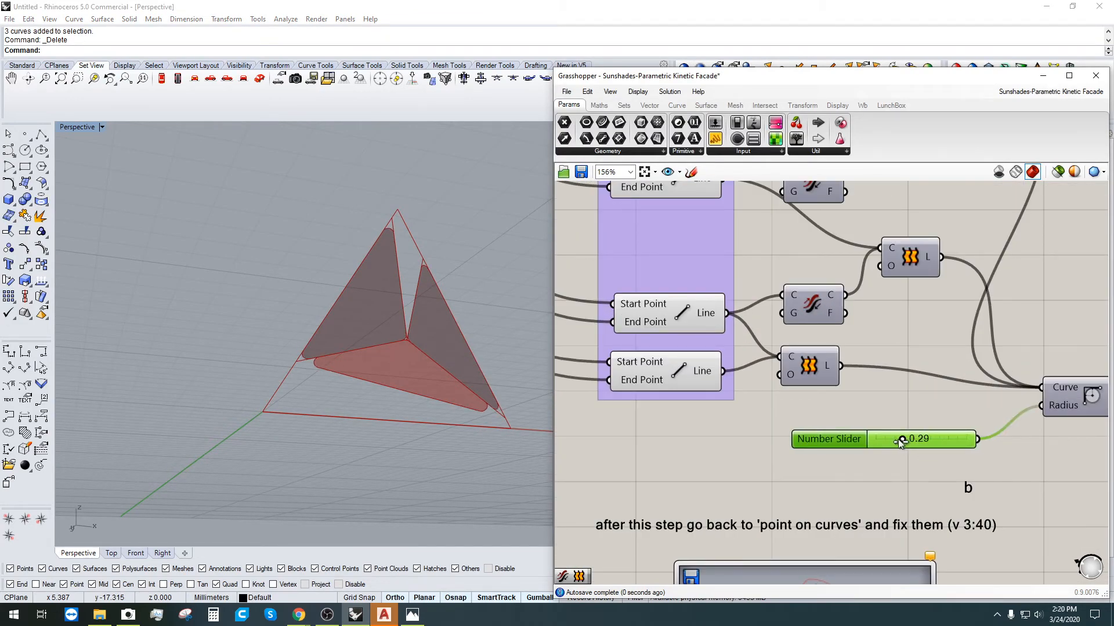
right_drag(328, 371, 318, 400)
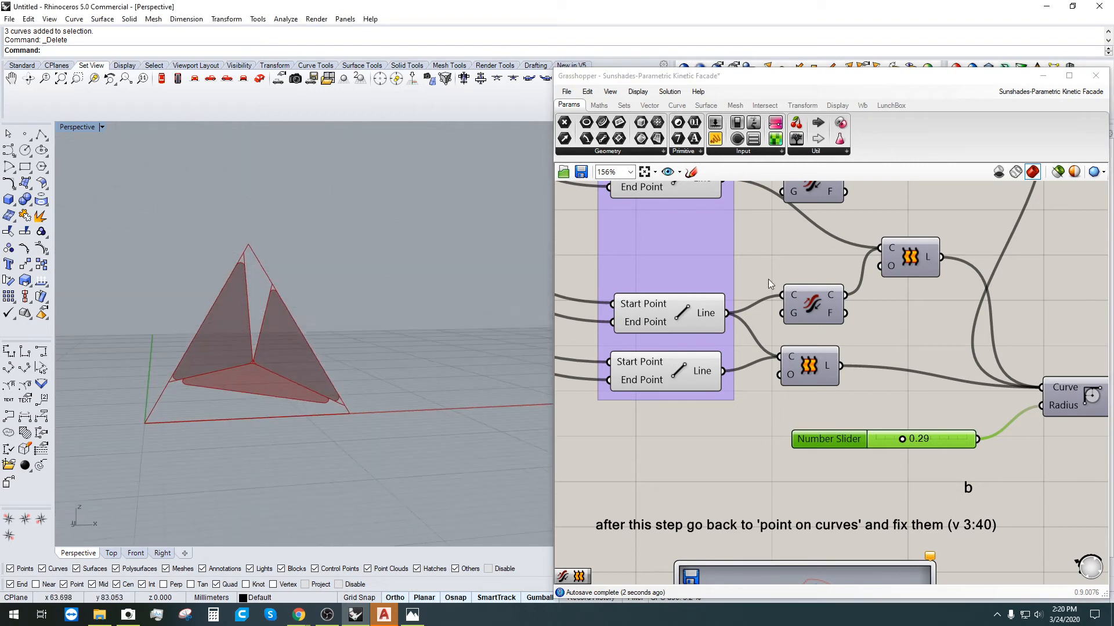
Step: Adjust the two point-on-curve sliders to 0.19 and 0.87, narrowing the panels
scroll(889, 325, down, 4)
right_drag(890, 325, 913, 470)
right_drag(683, 275, 796, 314)
scroll(779, 308, up, 3)
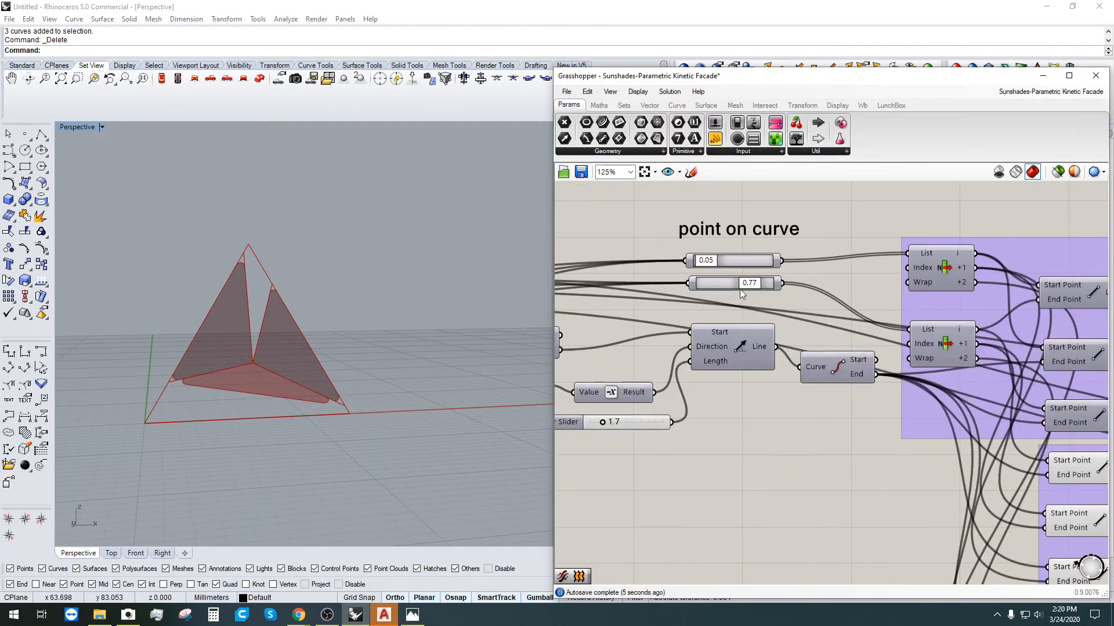
mouse_move(750, 283)
mouse_down()
mouse_move(763, 281)
mouse_move(744, 280)
mouse_up()
scroll(684, 256, up, 4)
mouse_move(873, 314)
mouse_down()
mouse_move(854, 332)
mouse_move(879, 330)
mouse_up()
mouse_move(773, 282)
mouse_down()
mouse_move(814, 282)
mouse_move(780, 283)
mouse_up()
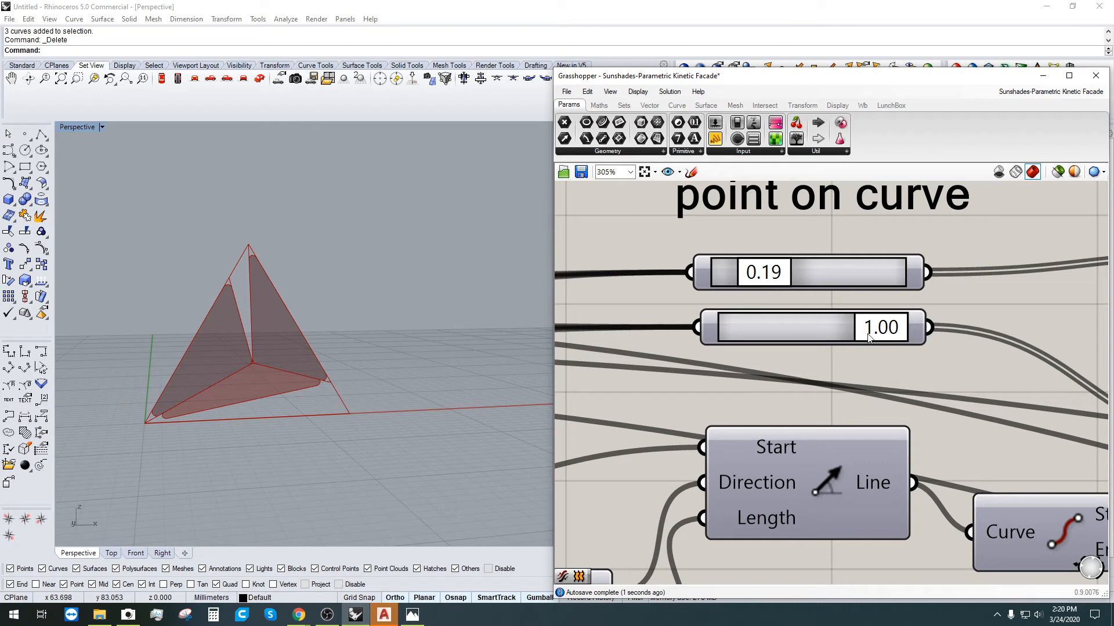
drag(869, 338, 848, 338)
mouse_move(318, 353)
right_down()
mouse_move(321, 367)
mouse_move(318, 357)
right_up()
scroll(823, 297, down, 7)
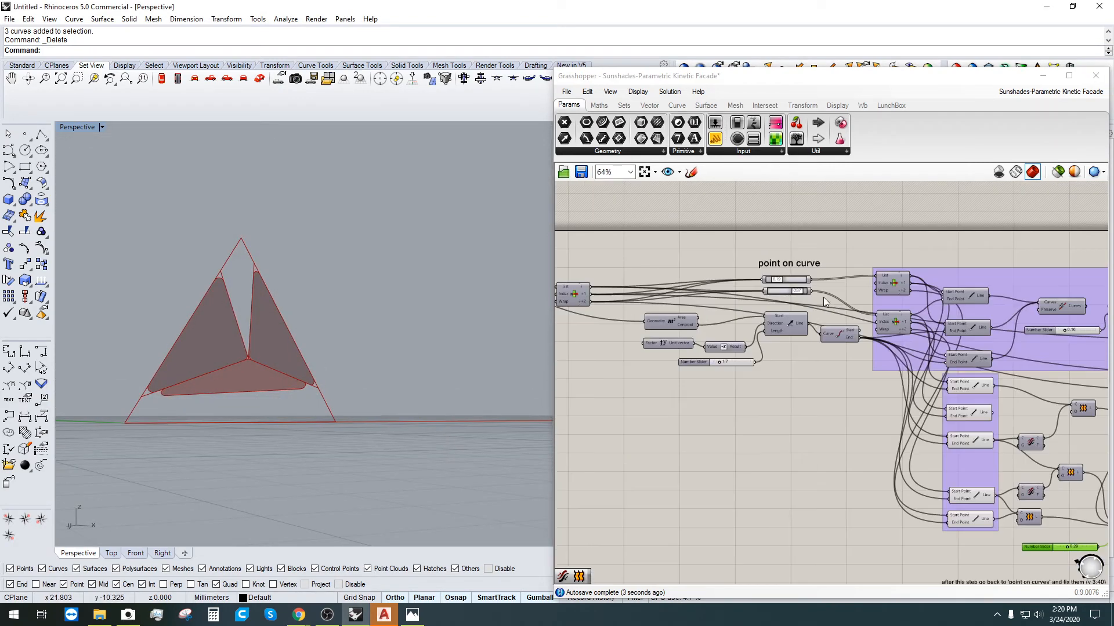
scroll(859, 400, up, 5)
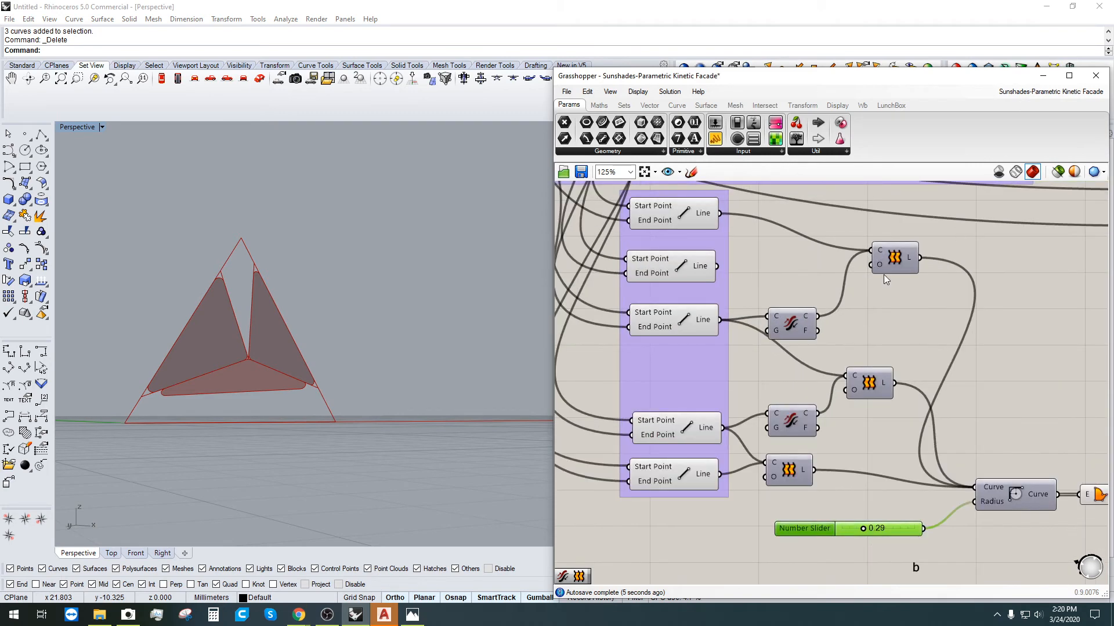
Step: Move the loft components down-left and shift the radius Number Slider up-left
drag(893, 261, 856, 300)
click(851, 410)
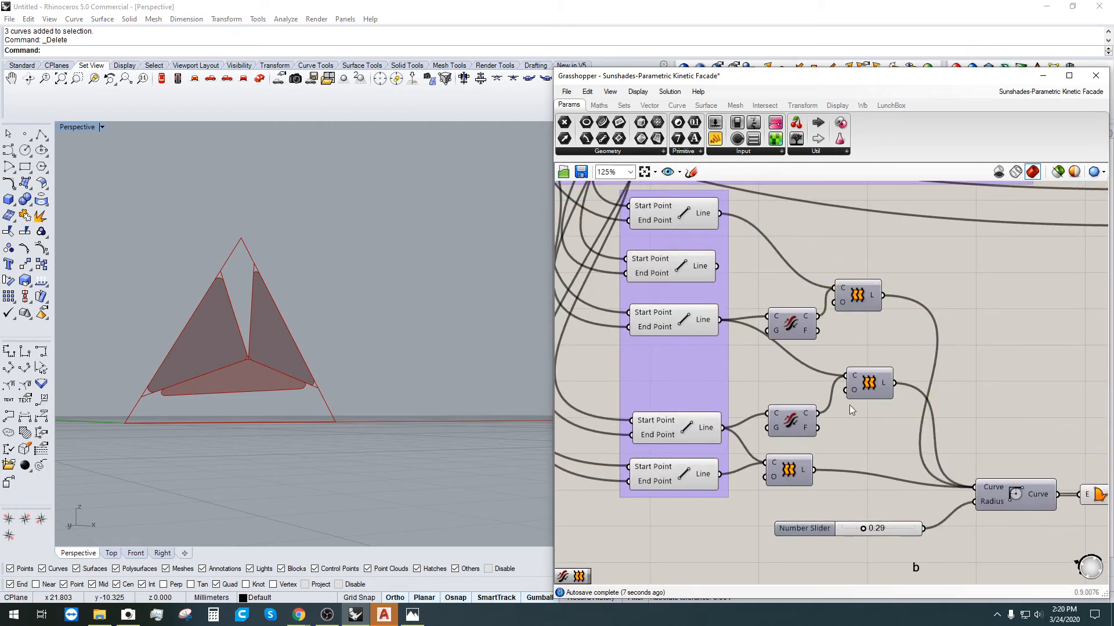
drag(862, 385, 857, 395)
click(939, 485)
right_drag(942, 488, 875, 440)
drag(746, 481, 731, 458)
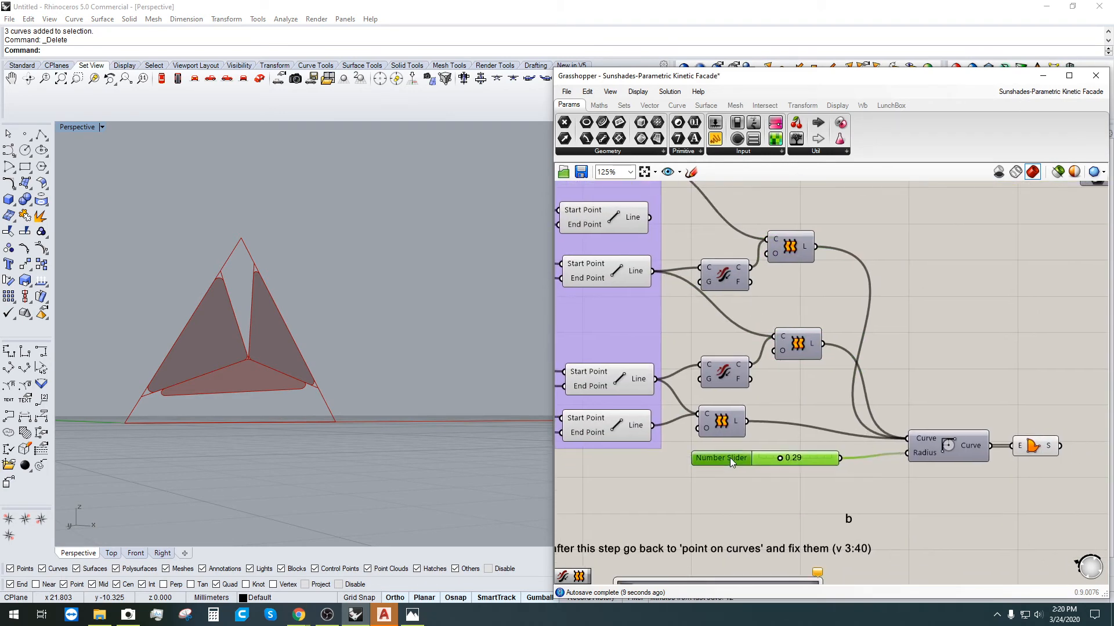
Step: Select the lower Flip and Loft components, then shift the radius Number Slider slightly left
click(722, 423)
scroll(715, 431, up, 3)
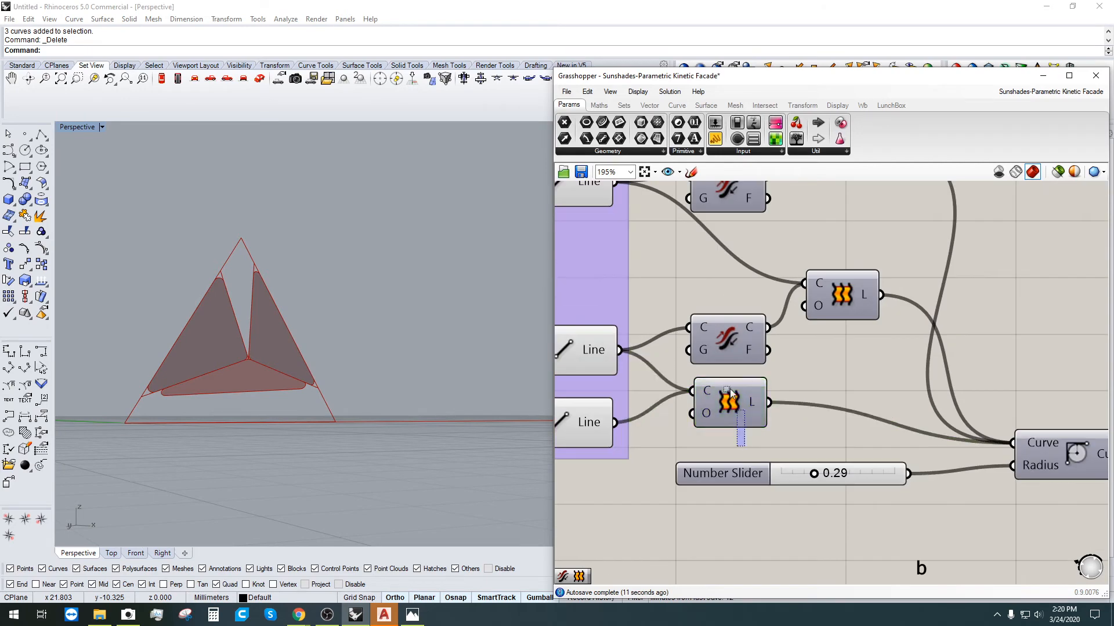
drag(730, 390, 719, 350)
scroll(731, 406, down, 3)
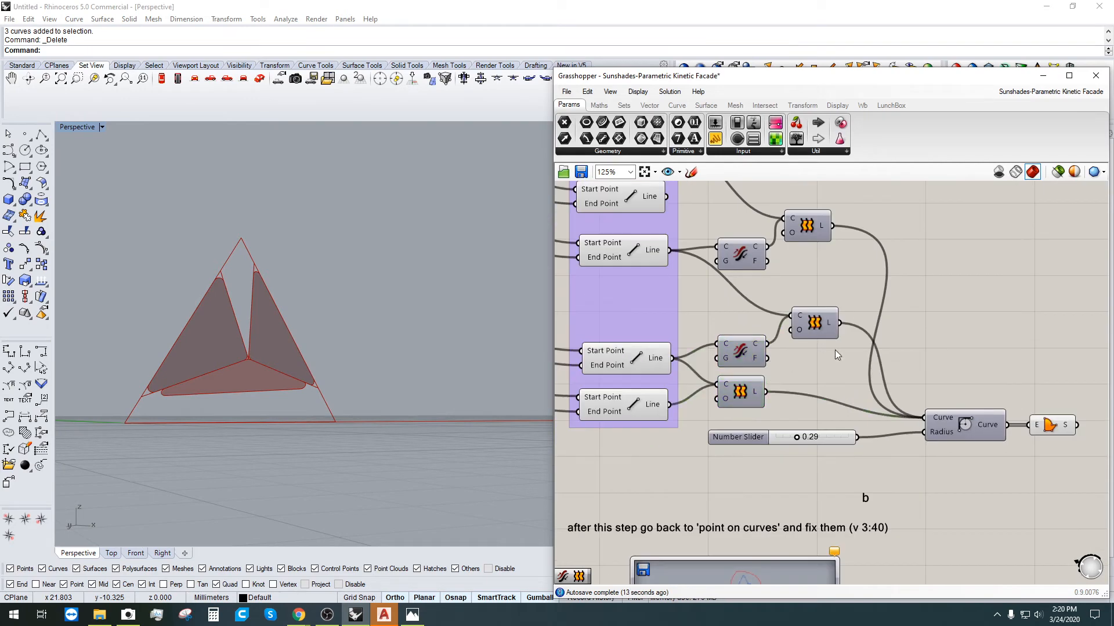
drag(736, 459, 688, 258)
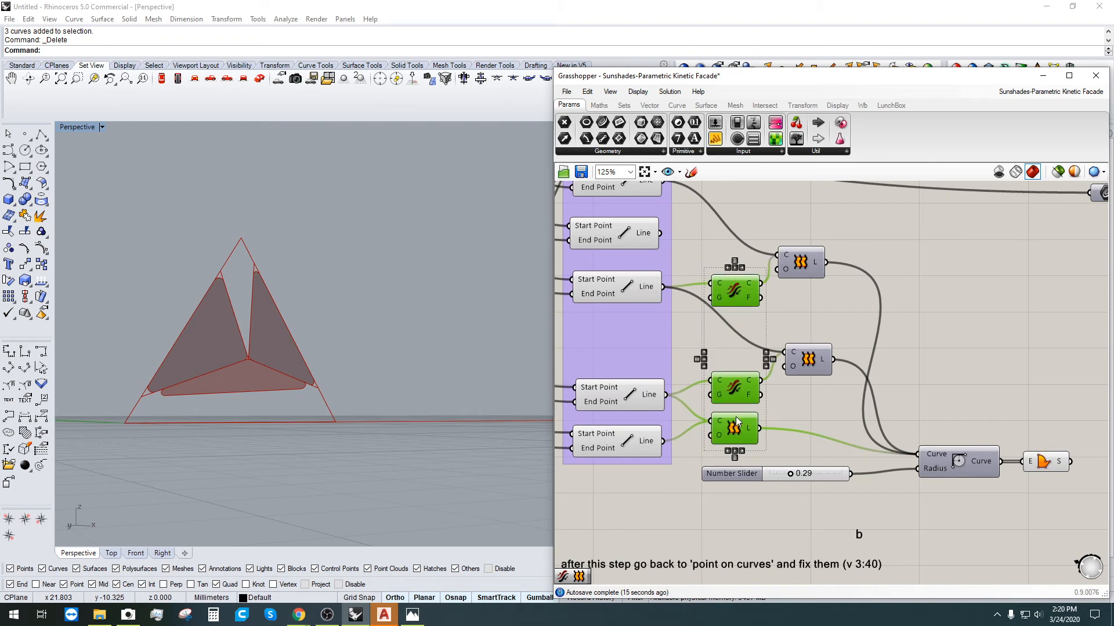
click(731, 453)
scroll(834, 398, down, 2)
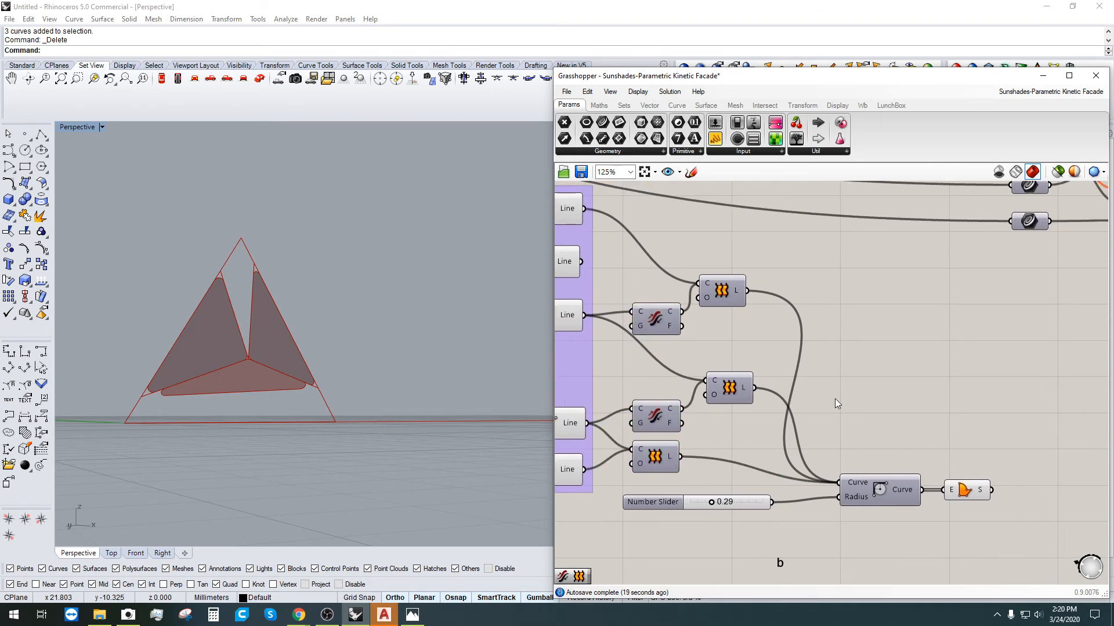
click(661, 461)
drag(658, 464, 641, 466)
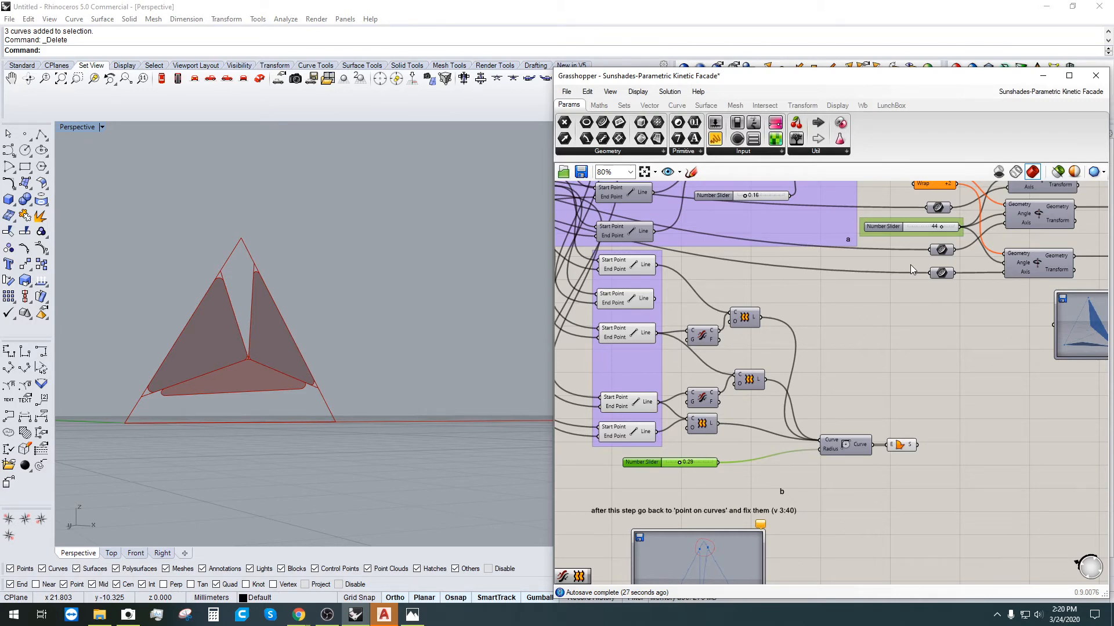
Step: Delete the block of rotation and transform components along with their slider
scroll(910, 265, down, 2)
drag(1019, 430, 771, 311)
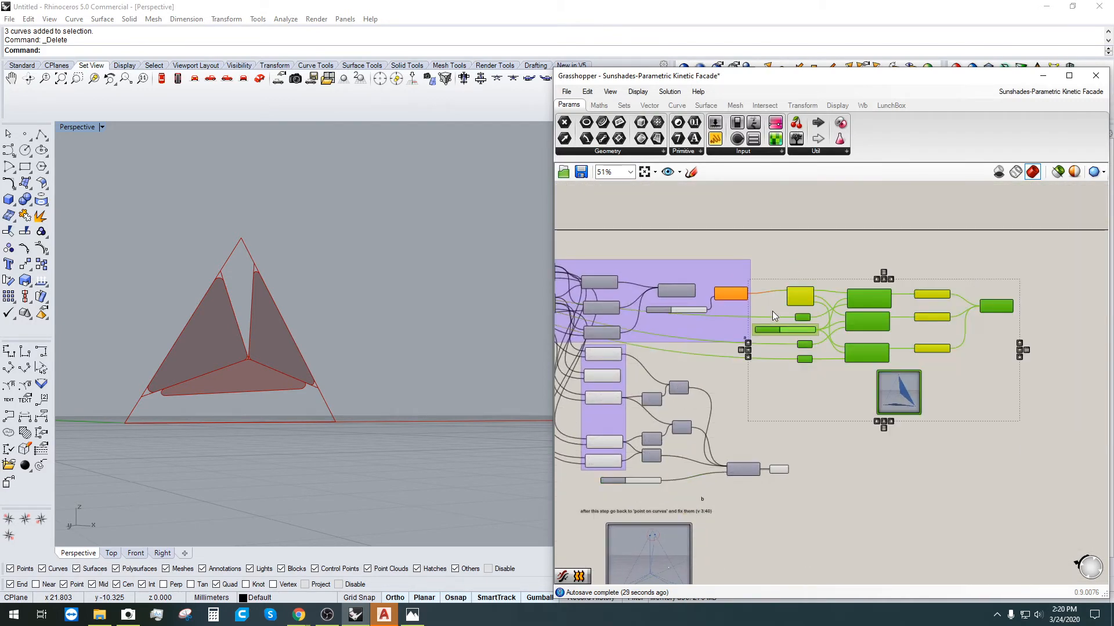
scroll(771, 310, up, 4)
key(Delete)
Step: Preview the extruded triangle panels from the final Extrude component and orbit over the pyramid
scroll(690, 283, down, 1)
right_drag(690, 283, 904, 310)
scroll(835, 261, down, 2)
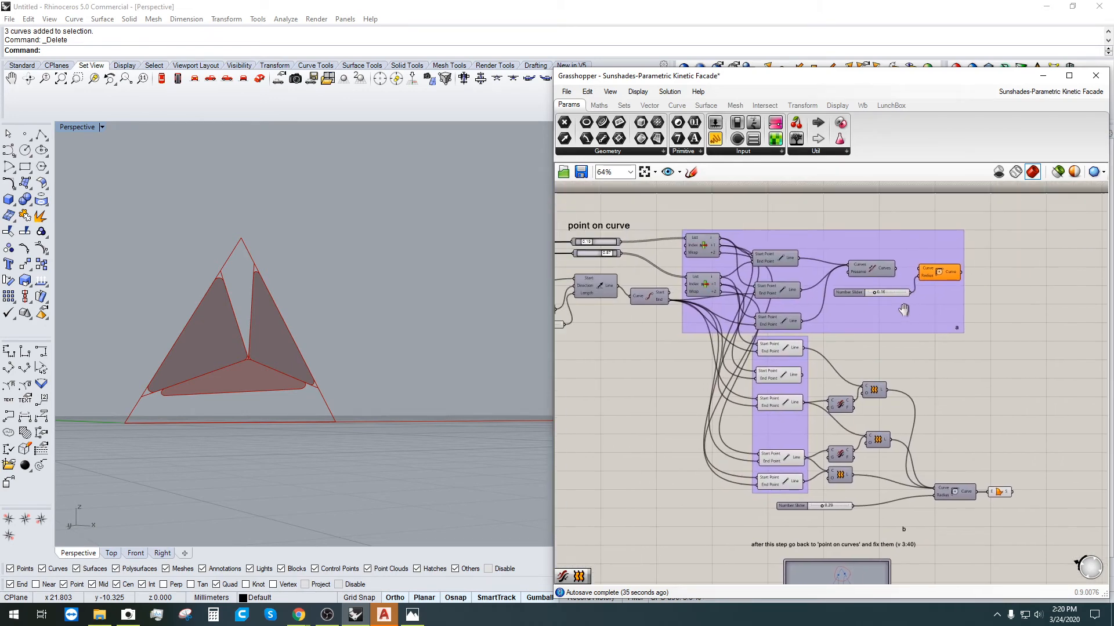
scroll(948, 392, up, 2)
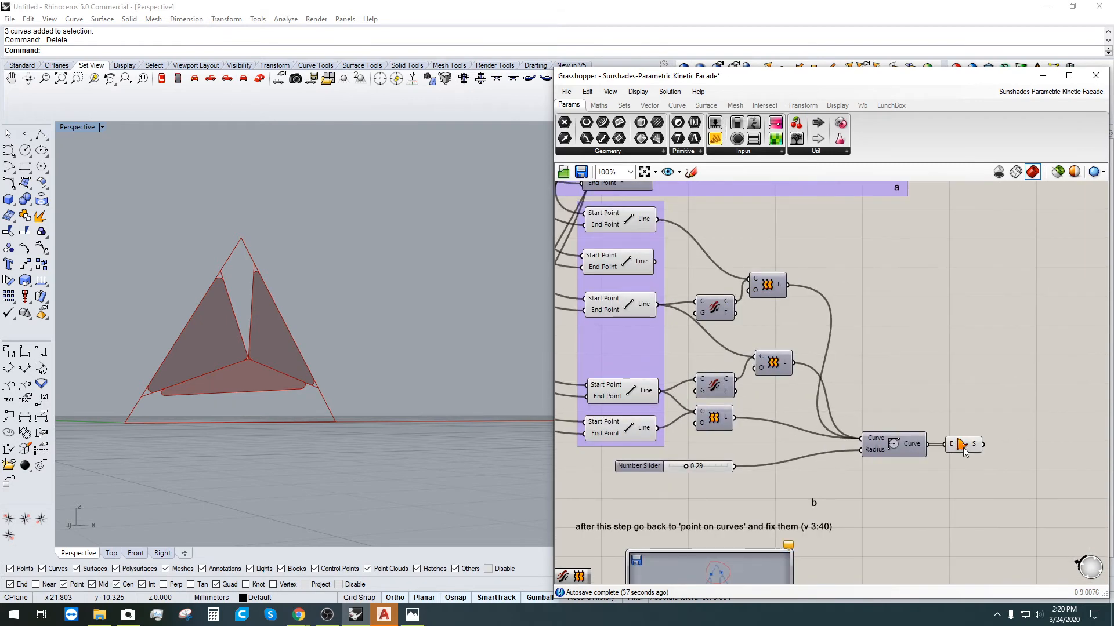
click(963, 444)
scroll(237, 378, up, 6)
scroll(240, 377, down, 2)
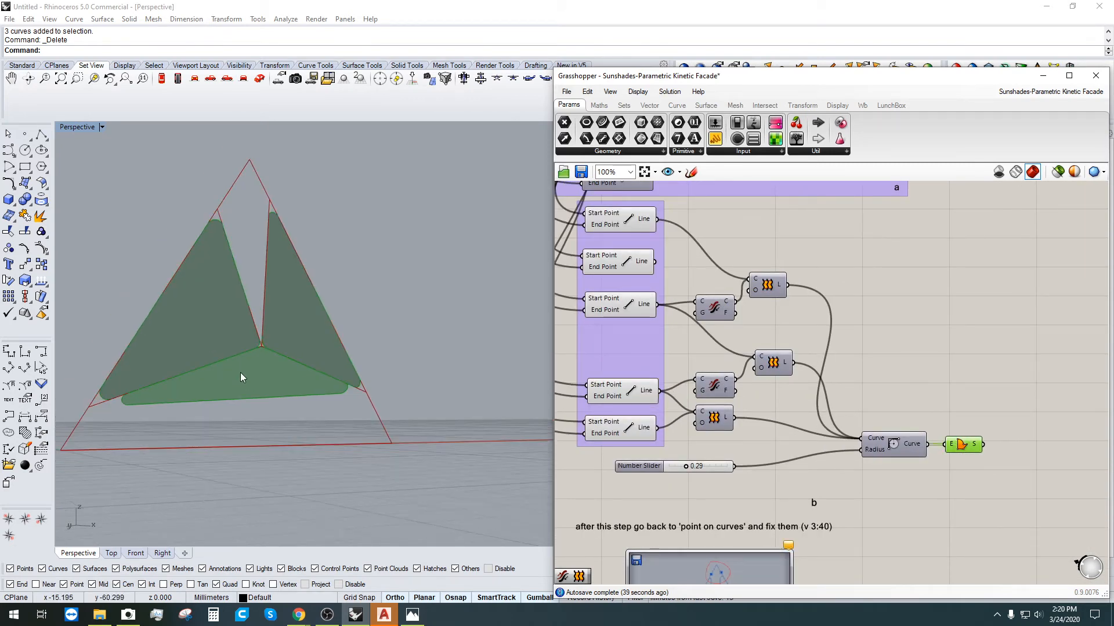
mouse_move(240, 378)
right_down()
mouse_move(240, 387)
mouse_move(238, 376)
right_up()
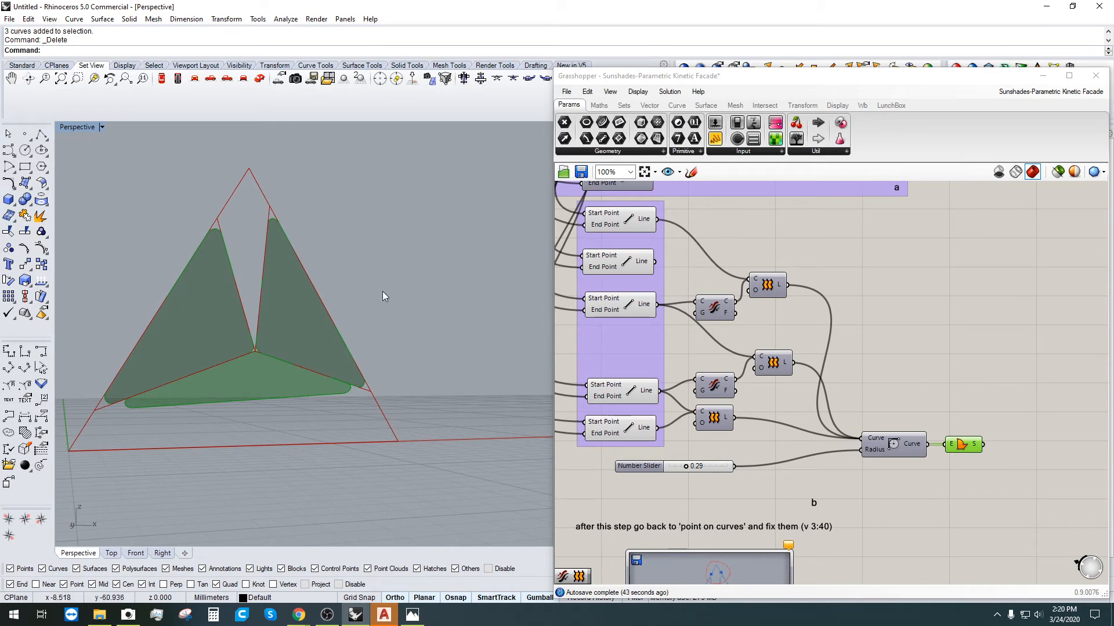
scroll(784, 301, down, 2)
right_drag(274, 279, 270, 310)
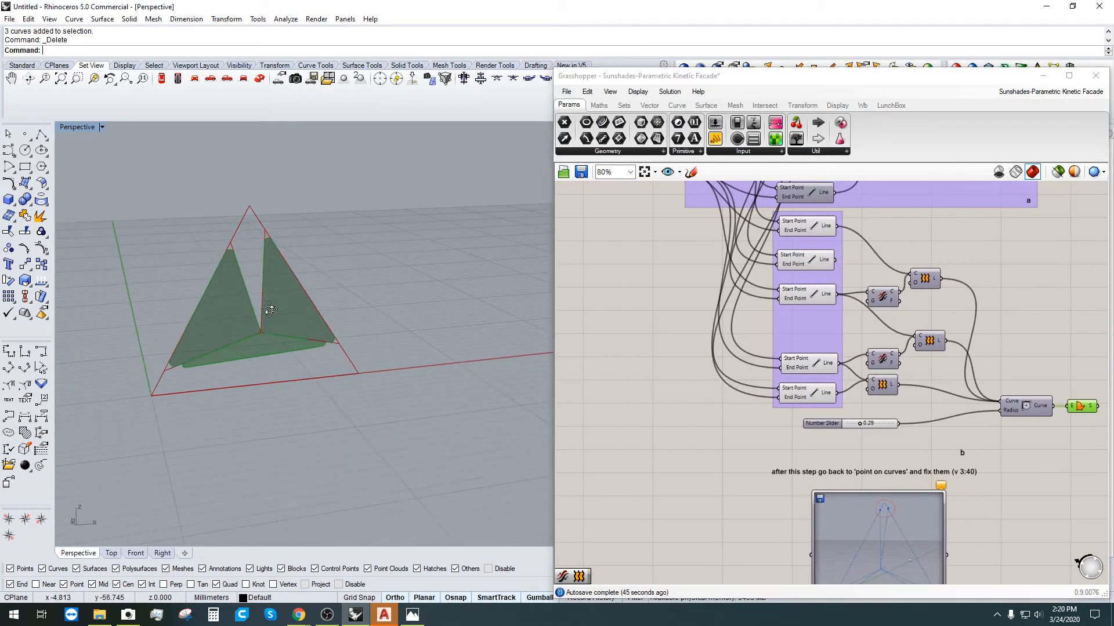
scroll(214, 266, up, 4)
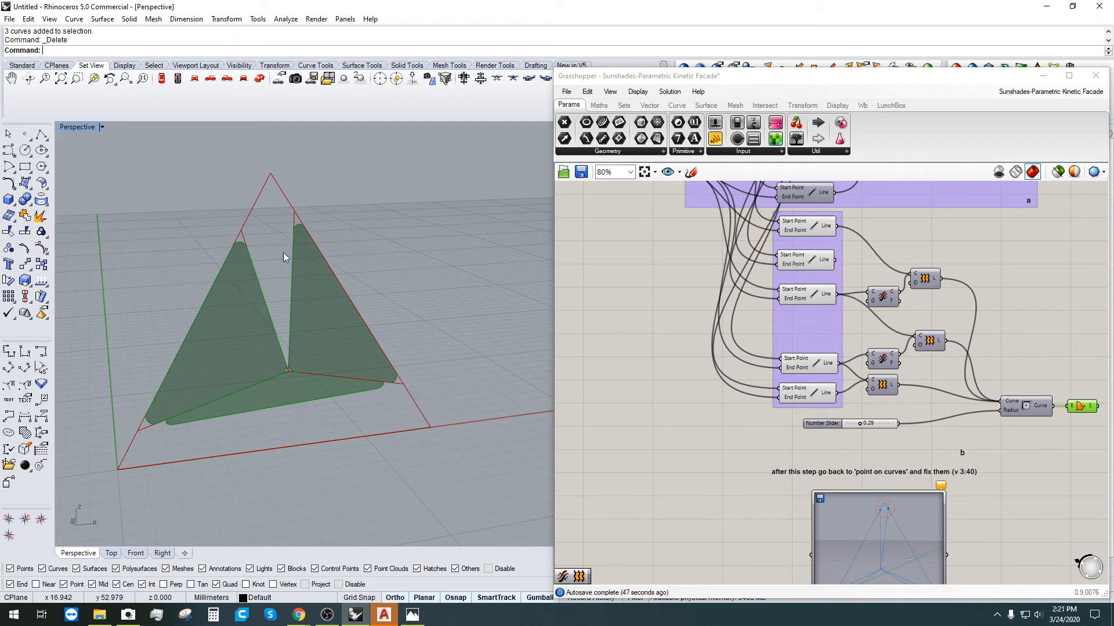
Step: Drag the top point-on-curve slider lower so the panels rotate further open
right_drag(741, 329, 969, 533)
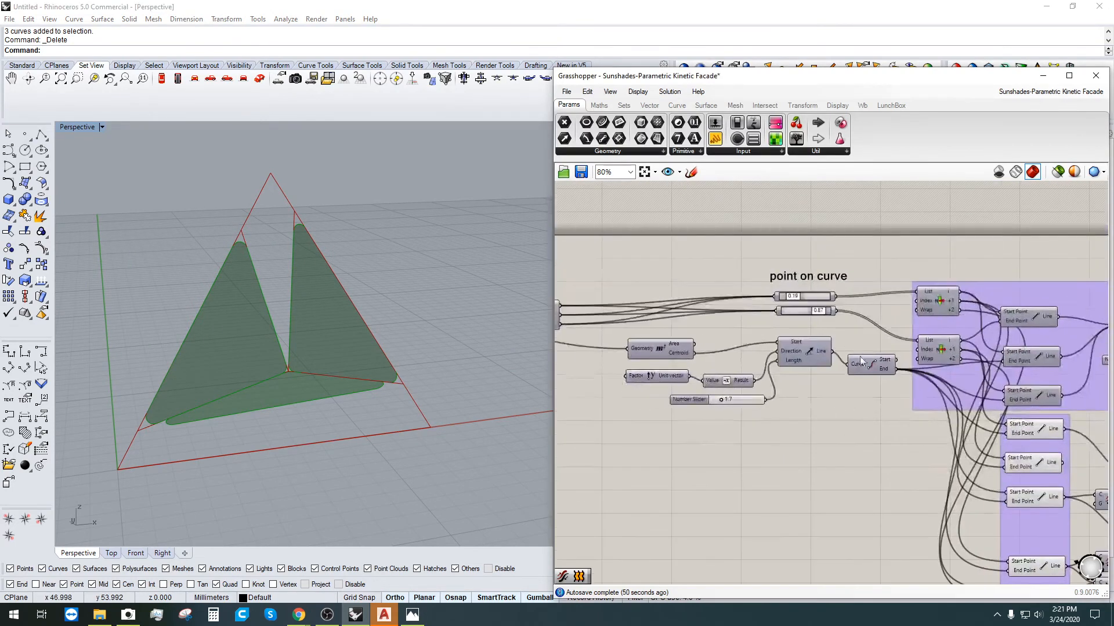
right_drag(861, 360, 763, 273)
click(914, 257)
click(912, 305)
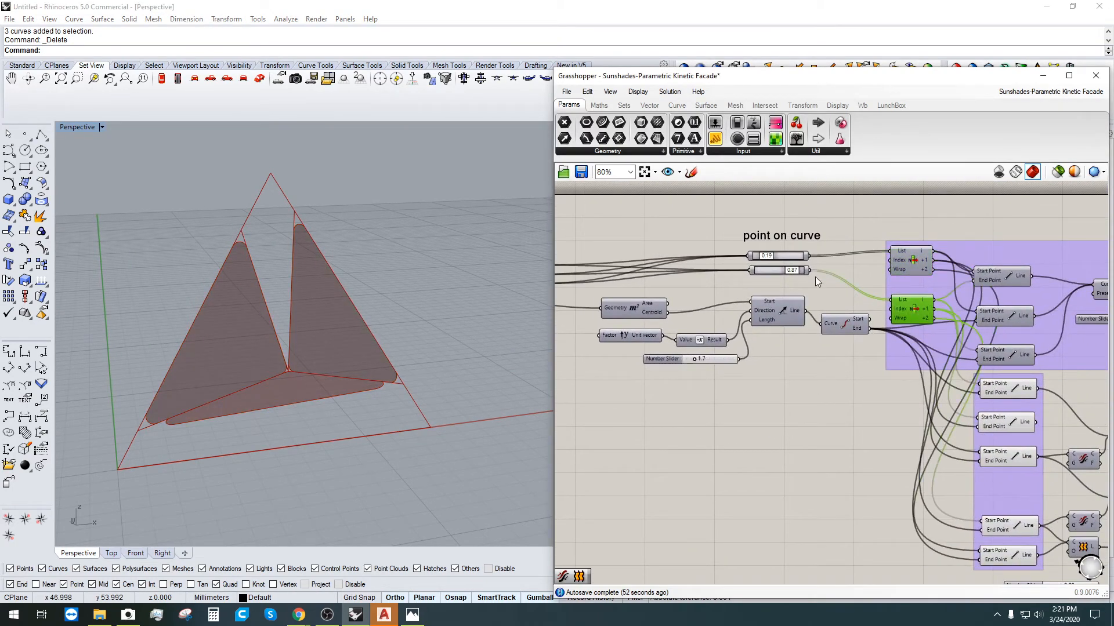
drag(767, 256, 792, 269)
Step: Orbit and zoom the Perspective view to inspect the three panels meeting at the centre
right_drag(108, 338, 335, 263)
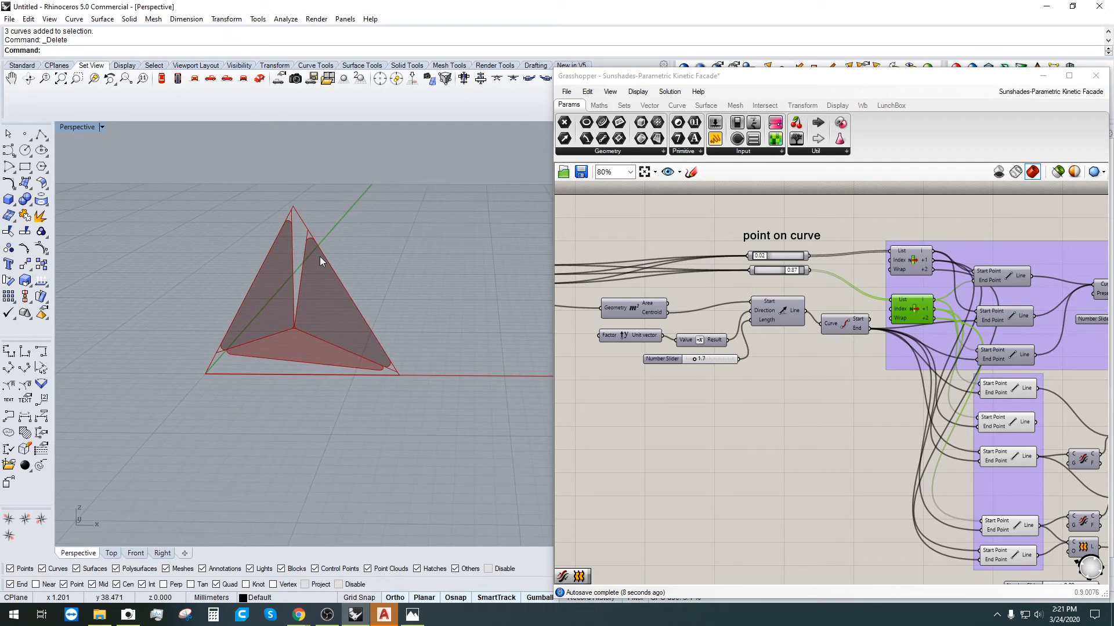
scroll(220, 291, down, 4)
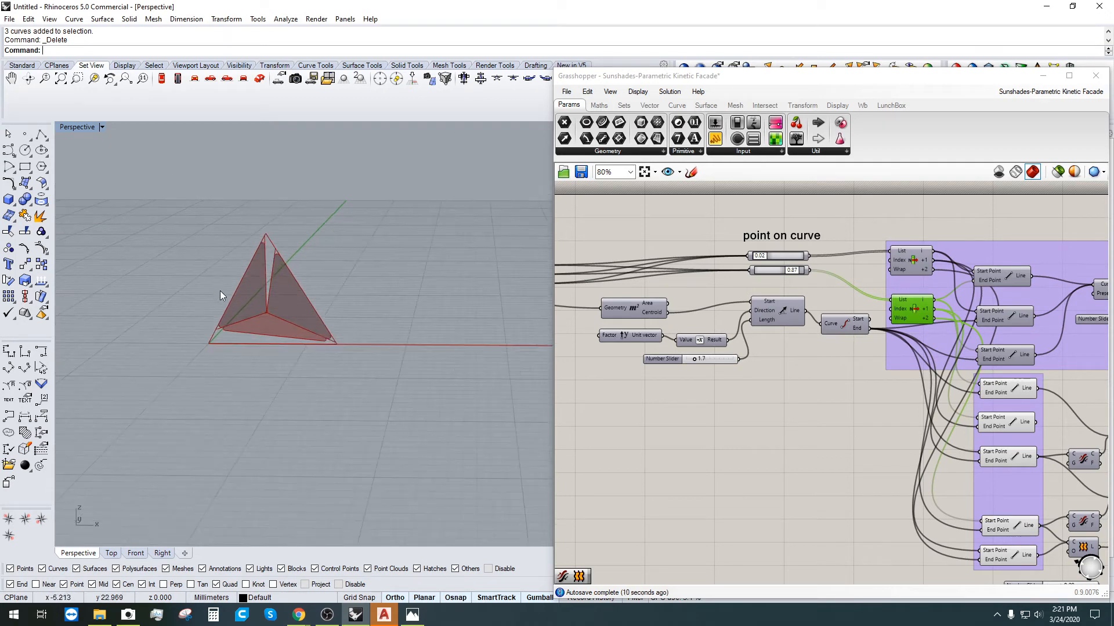
scroll(241, 297, up, 8)
scroll(773, 251, down, 1)
scroll(353, 307, up, 2)
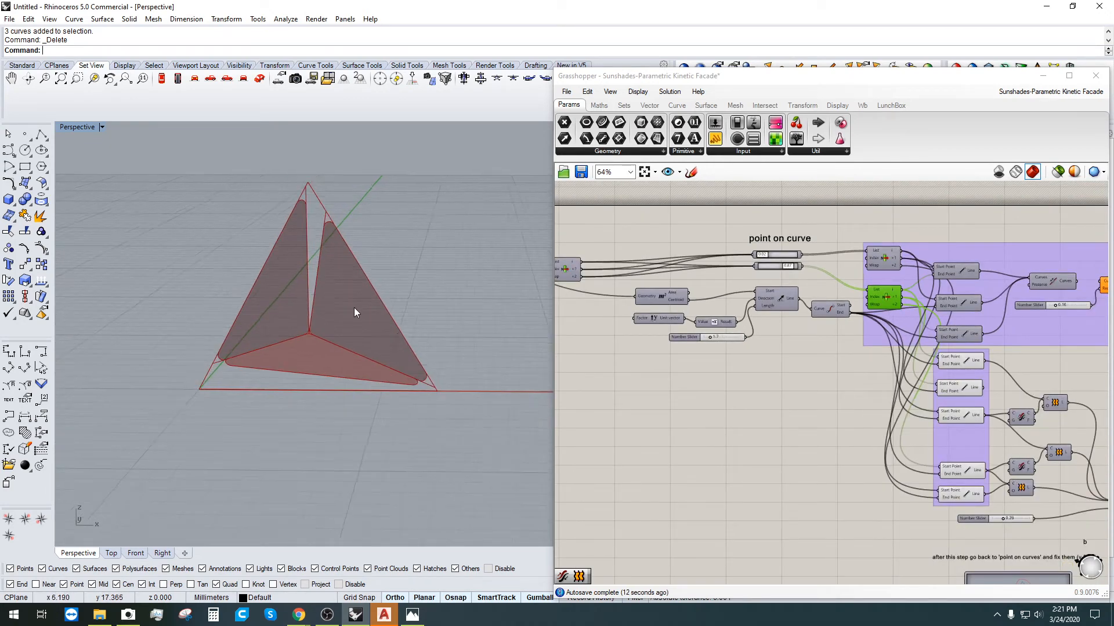
scroll(308, 287, down, 3)
scroll(305, 311, up, 4)
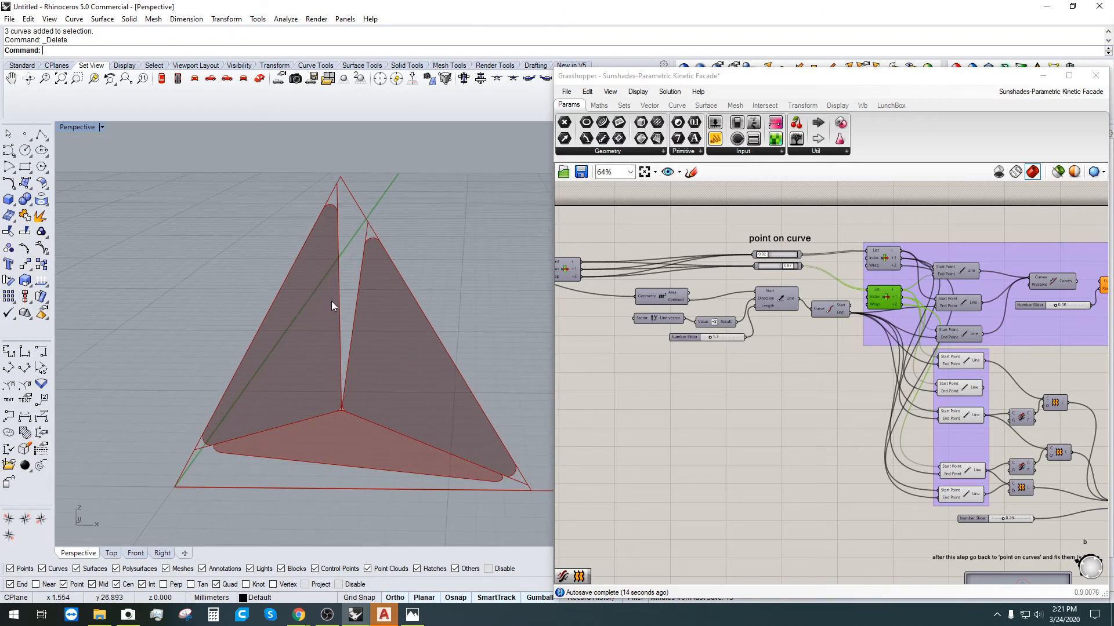
scroll(330, 412, up, 1)
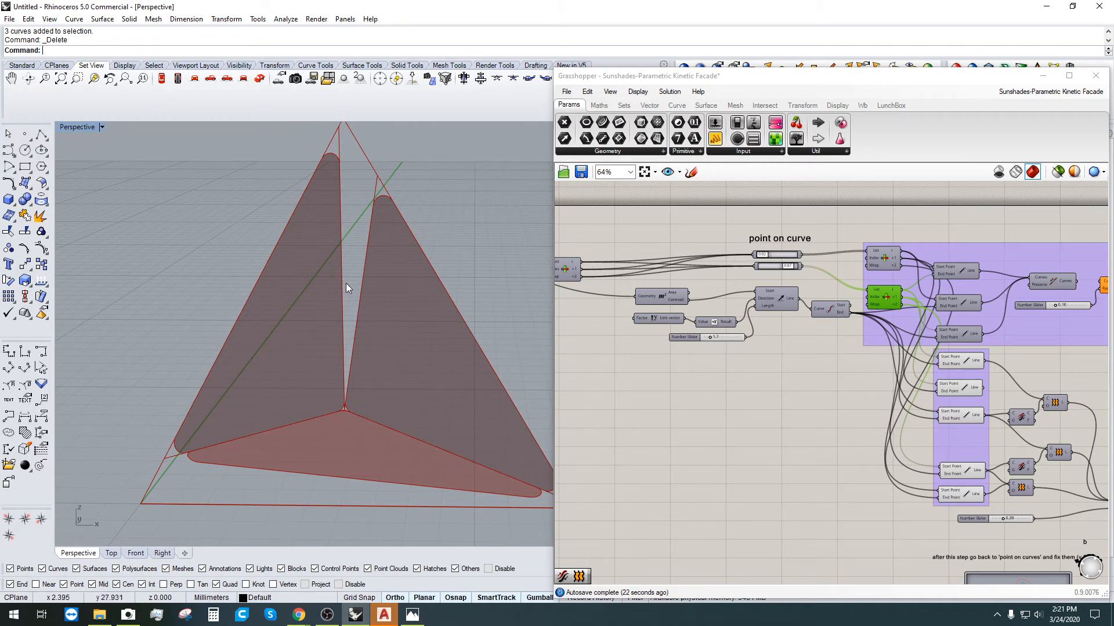
scroll(346, 283, down, 5)
right_drag(347, 283, 370, 232)
scroll(370, 232, up, 2)
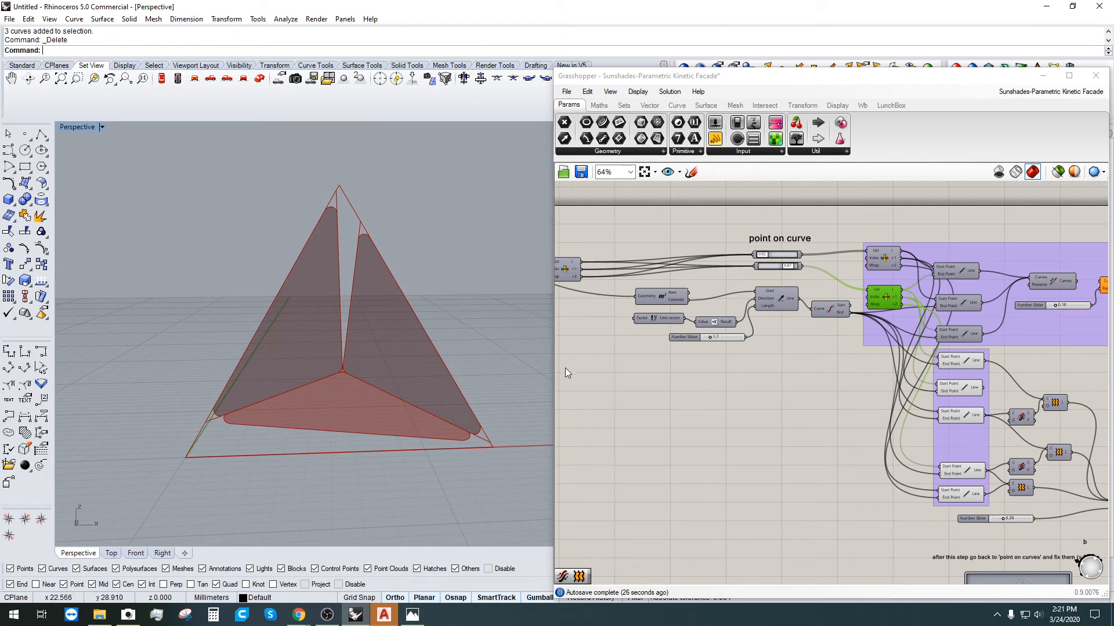
Step: Nudge the Area component left, the Number Slider up-left and the Line component down
scroll(715, 305, up, 3)
click(658, 298)
drag(612, 297, 602, 297)
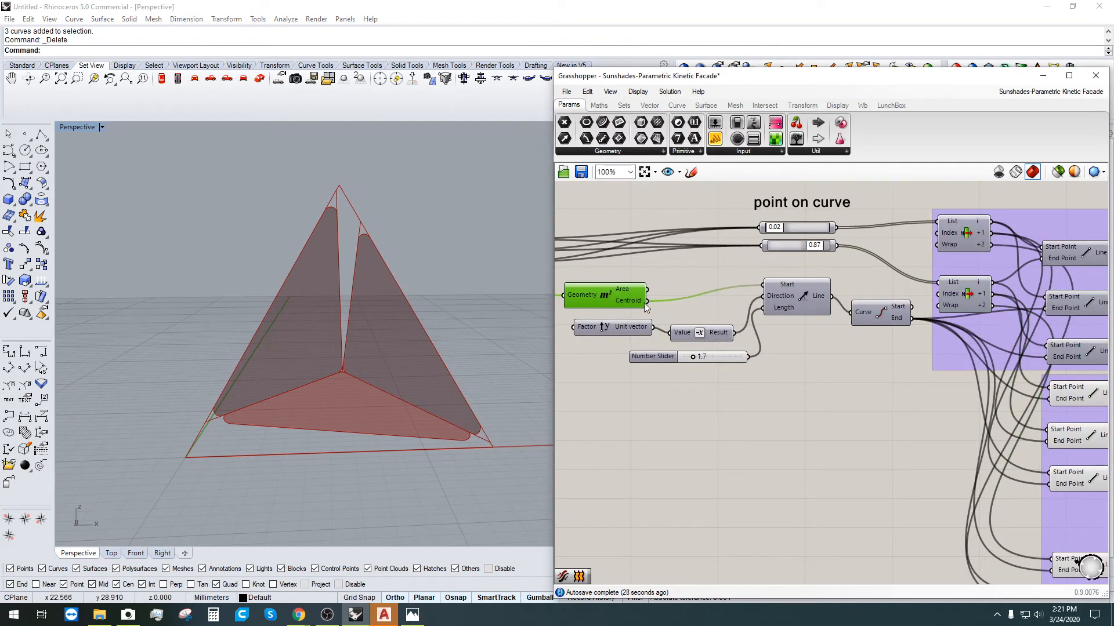
click(703, 358)
click(684, 333)
click(732, 380)
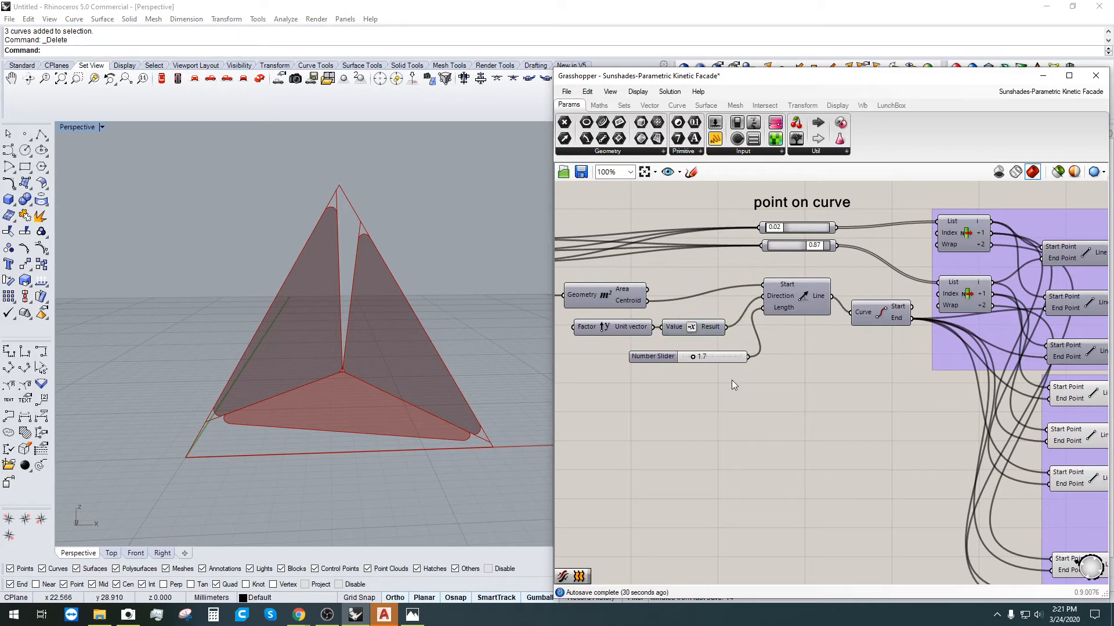
scroll(690, 356, up, 1)
click(653, 355)
drag(642, 354, 618, 343)
click(708, 429)
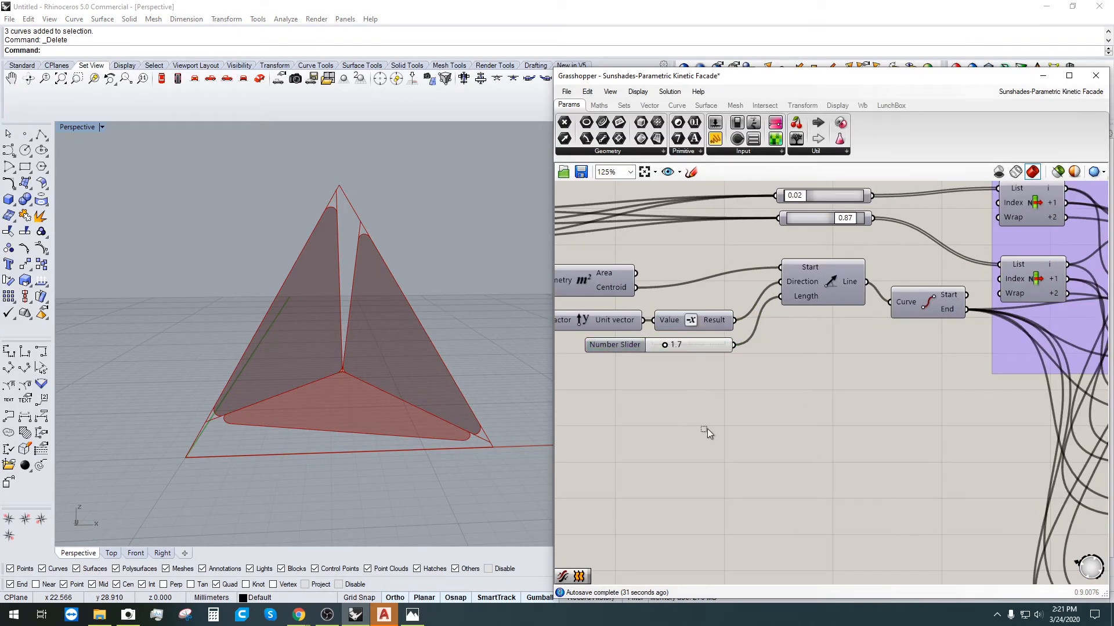
drag(833, 288, 830, 305)
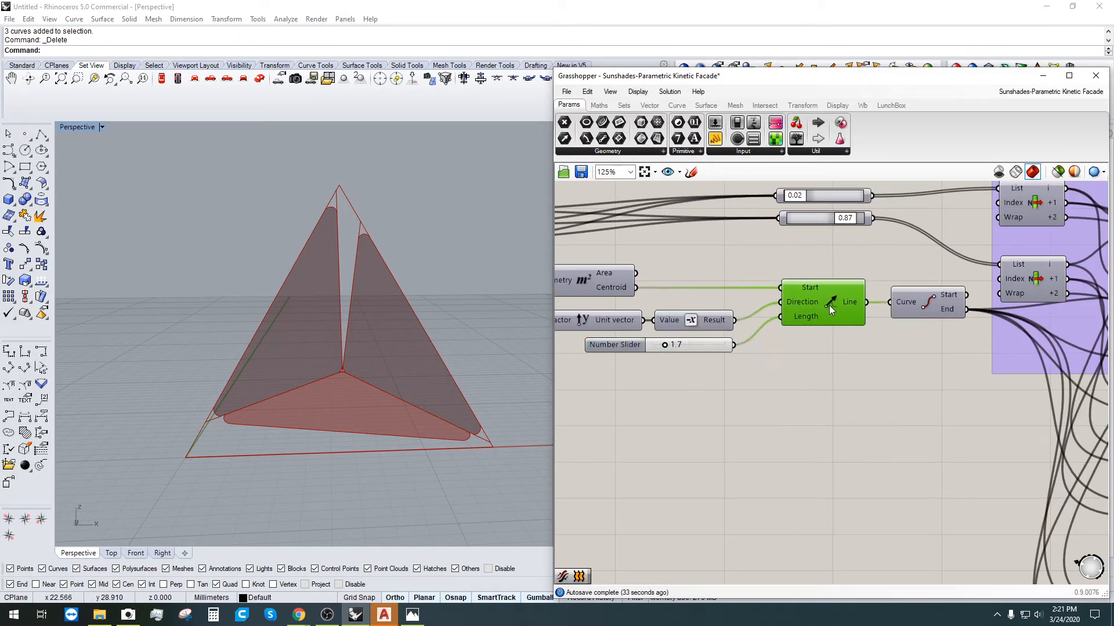
click(886, 391)
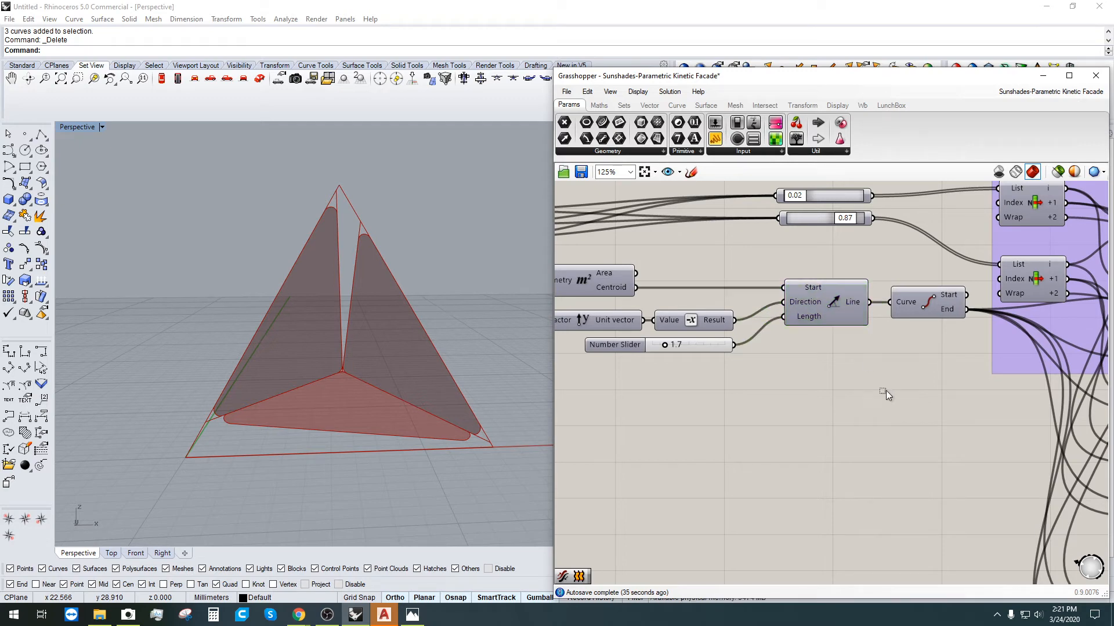
Step: Preview the panels from the final Extrude component and orbit the Perspective view
right_drag(392, 391, 398, 327)
scroll(847, 415, down, 3)
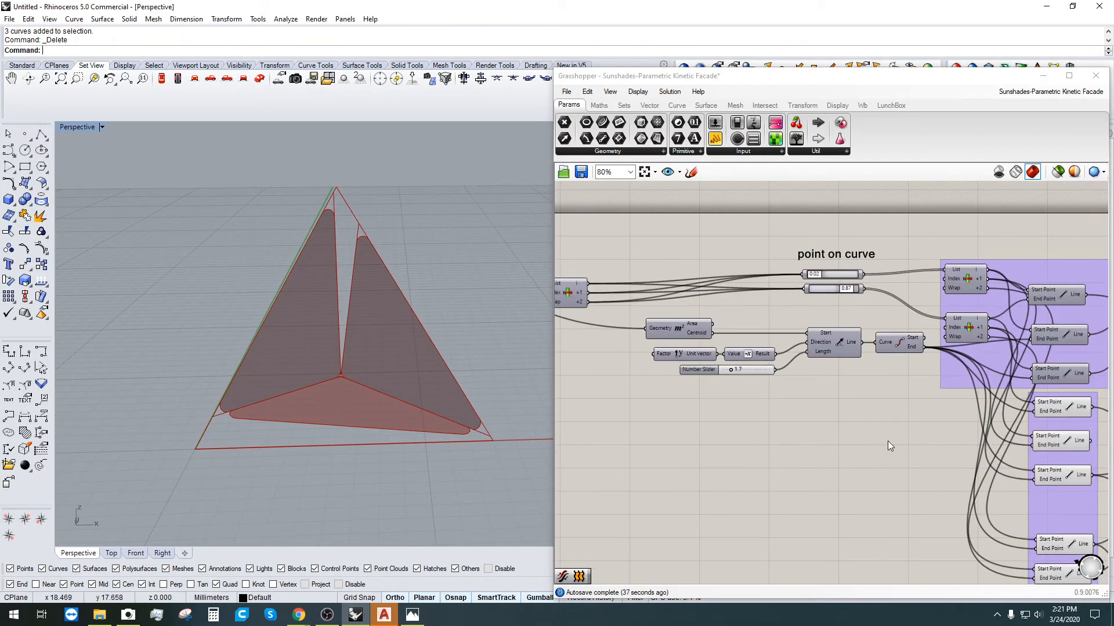
right_drag(938, 510, 740, 405)
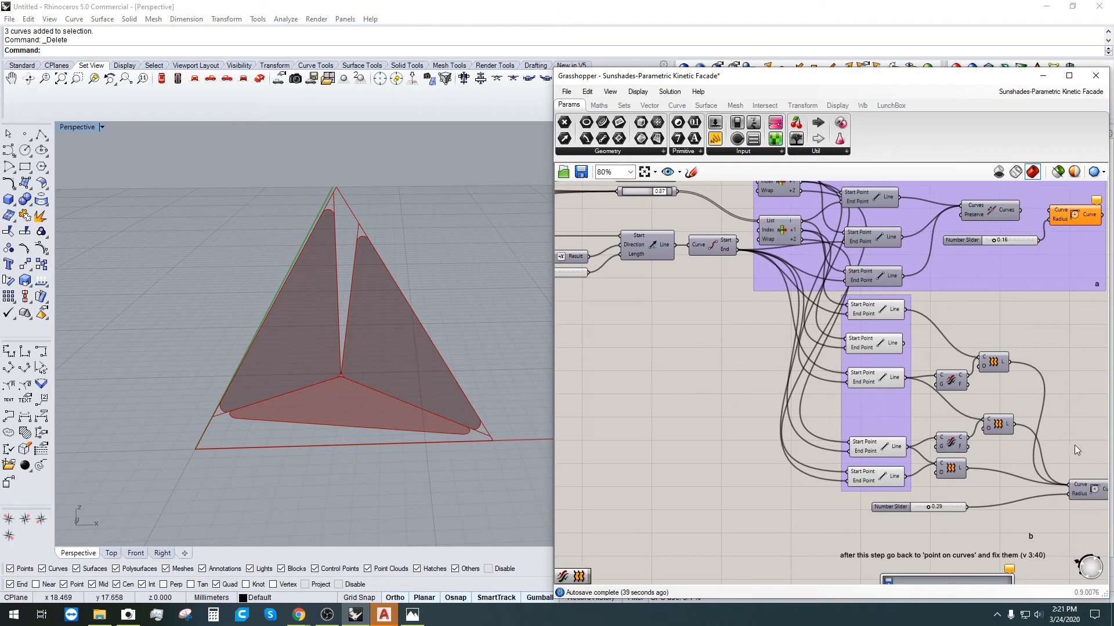
right_drag(1074, 445, 759, 404)
scroll(838, 457, up, 3)
click(837, 454)
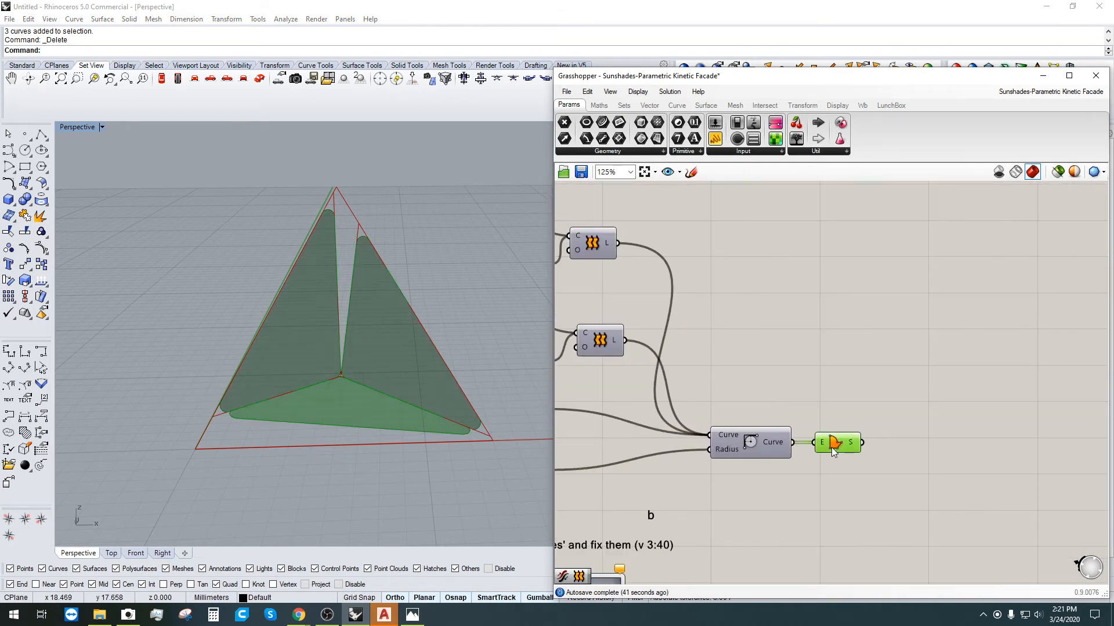
click(691, 476)
right_drag(417, 400, 391, 402)
scroll(310, 313, up, 2)
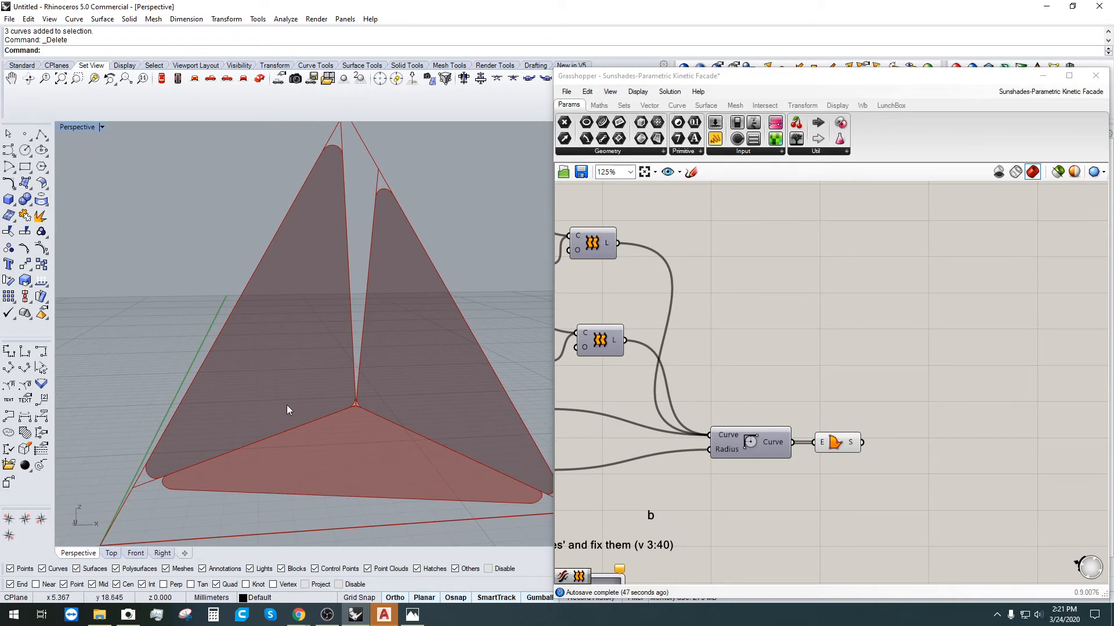
scroll(286, 406, down, 3)
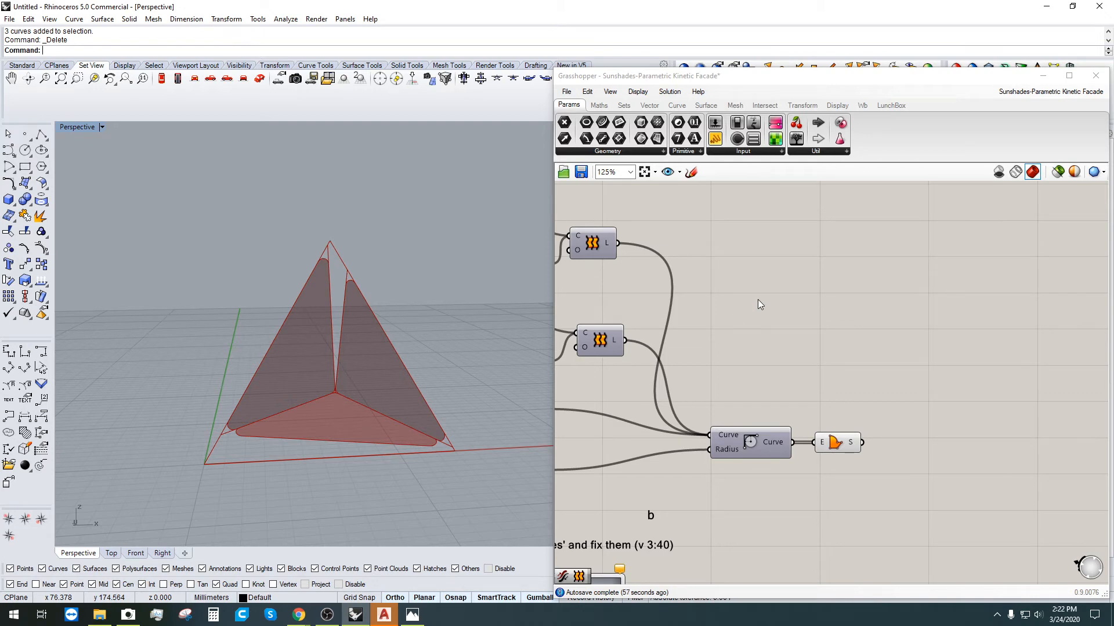
Step: Set the triangular grid's Extent X slider to exactly 1 after trying 10 and 0
scroll(762, 314, down, 10)
scroll(668, 289, up, 5)
right_drag(575, 374, 717, 419)
scroll(616, 326, up, 5)
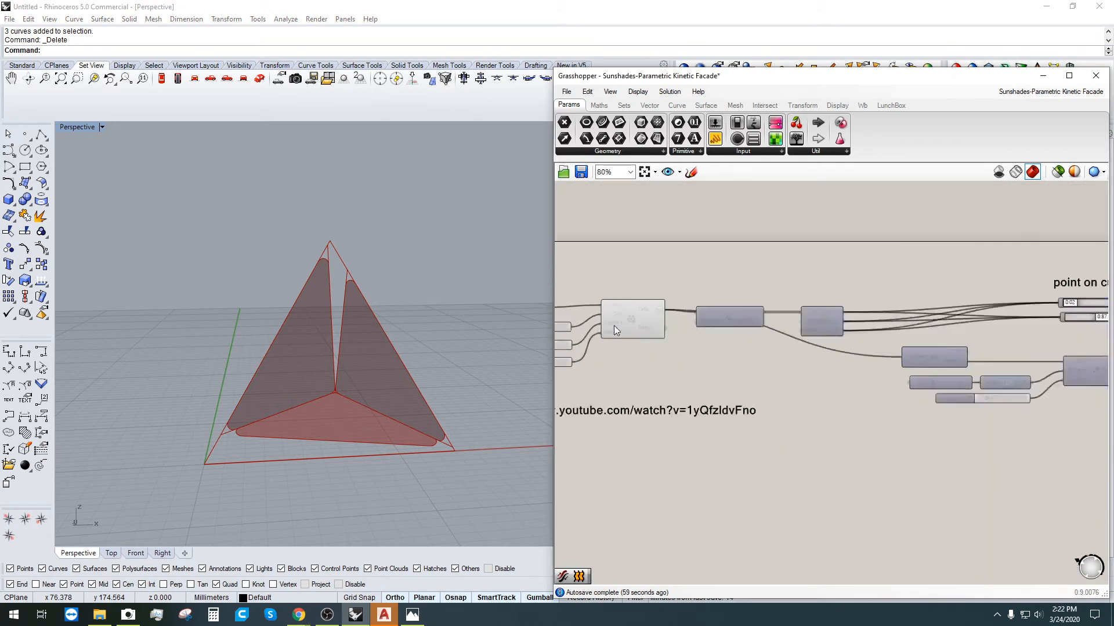
right_drag(633, 385, 838, 330)
right_drag(312, 334, 240, 379)
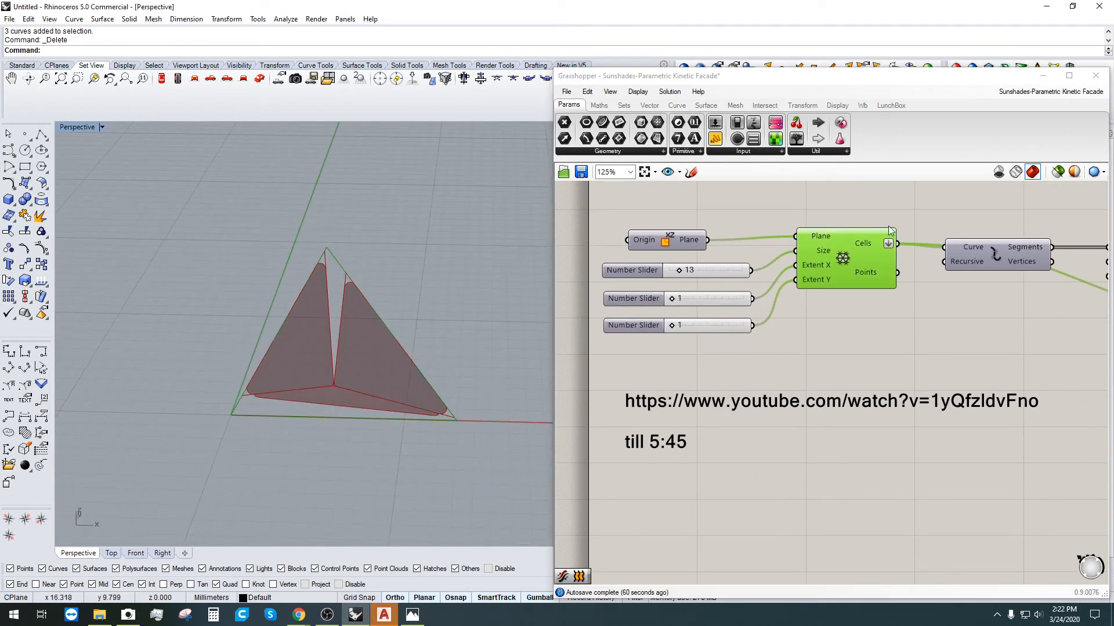
right_drag(916, 290, 902, 310)
right_drag(326, 355, 367, 303)
drag(657, 323, 665, 320)
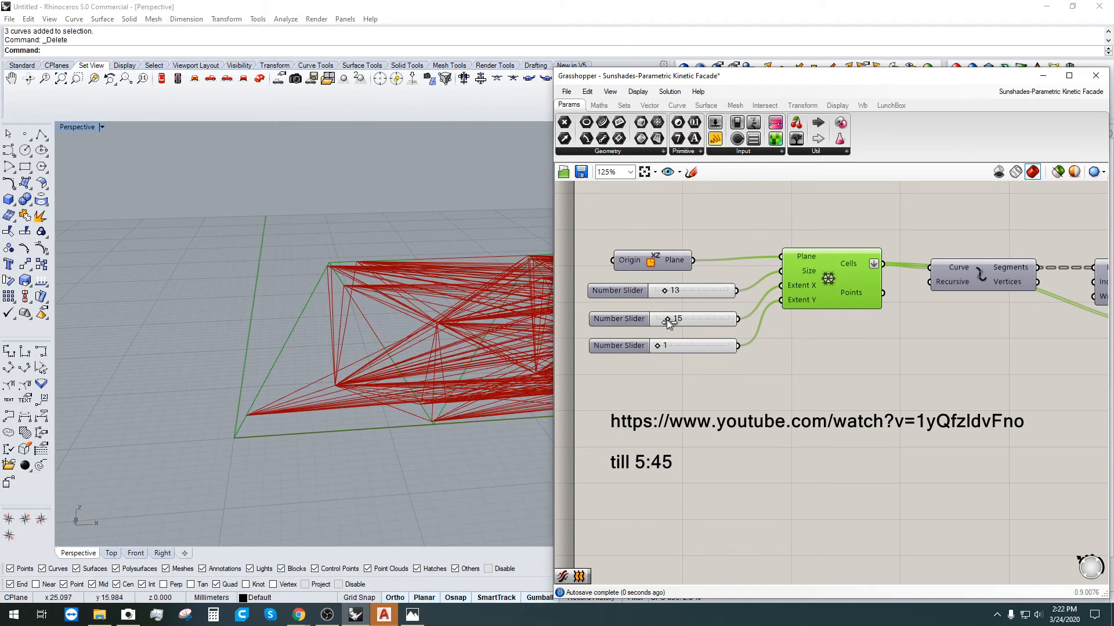
right_drag(464, 298, 226, 328)
scroll(285, 337, down, 10)
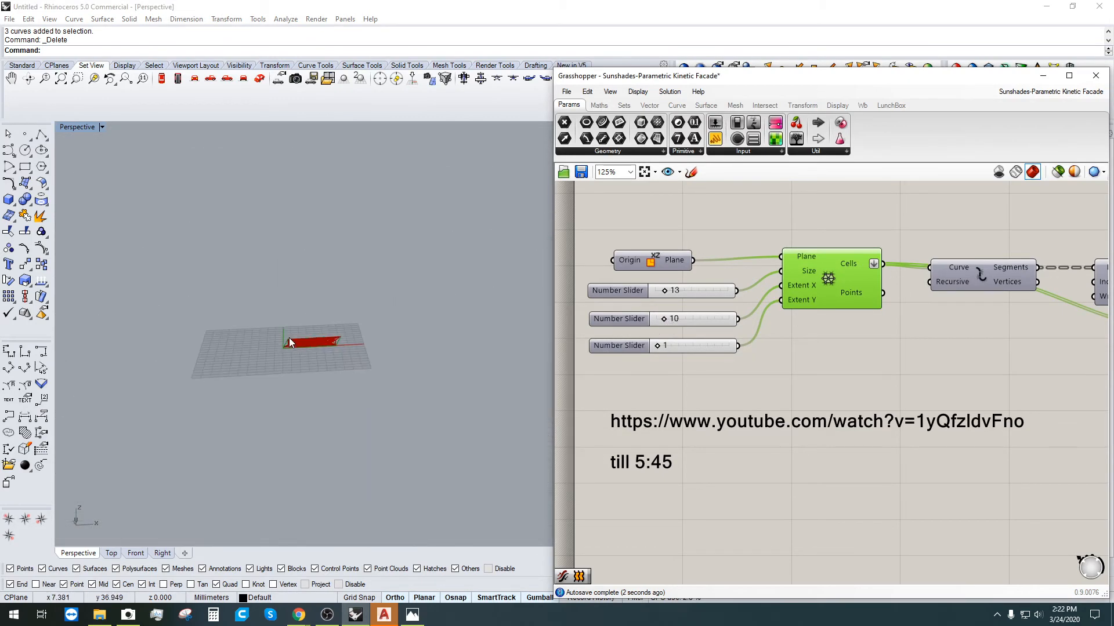
scroll(291, 338, up, 14)
drag(665, 319, 659, 319)
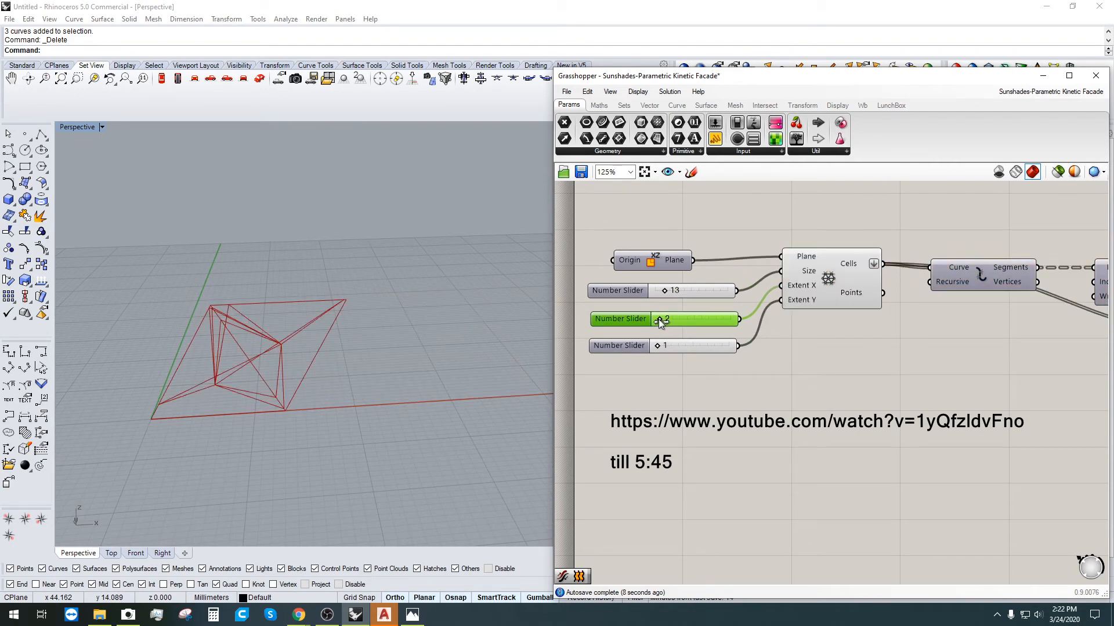
double_click(666, 319)
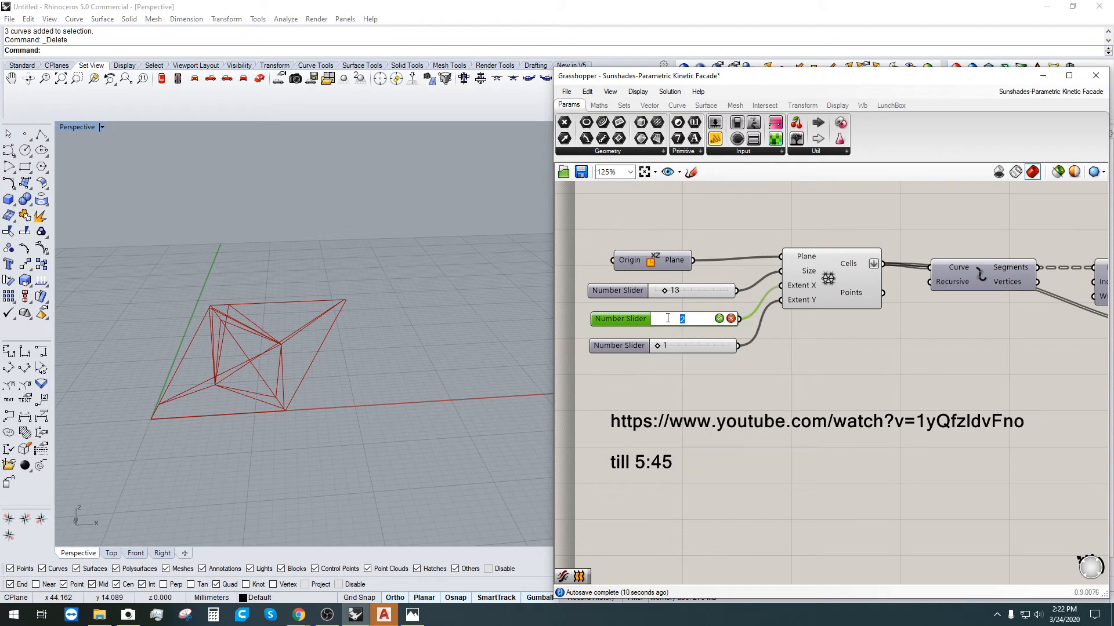
text(1)
key(Return)
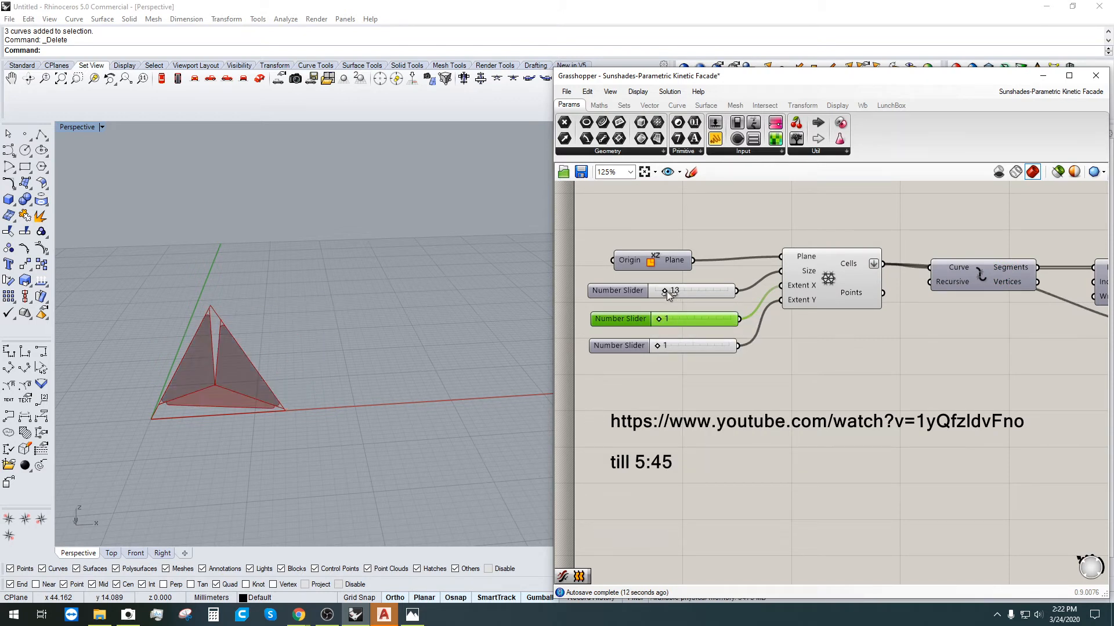
Step: Raise the grid Size from 13 to 19 and return Extent Y to exactly 1
drag(664, 292, 669, 291)
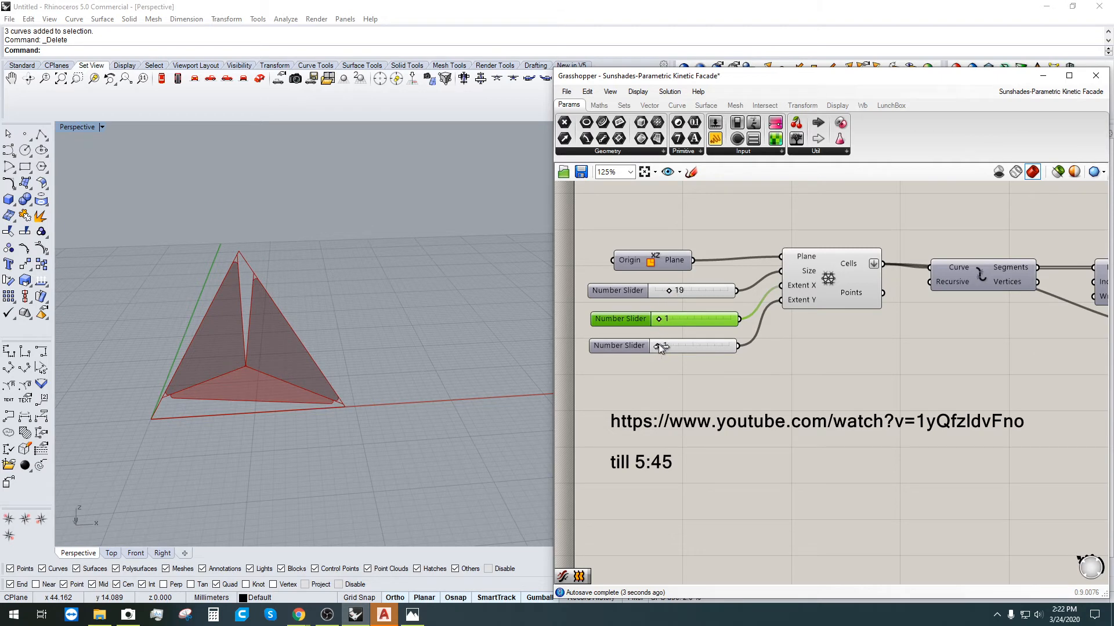
drag(659, 343, 654, 344)
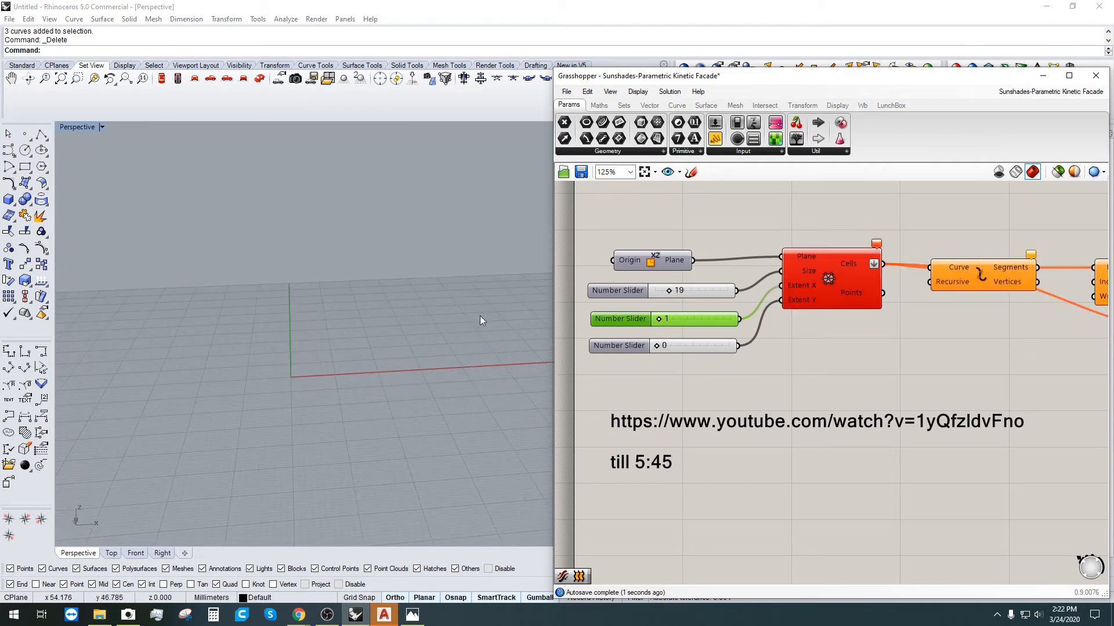
scroll(479, 316, up, 2)
double_click(665, 348)
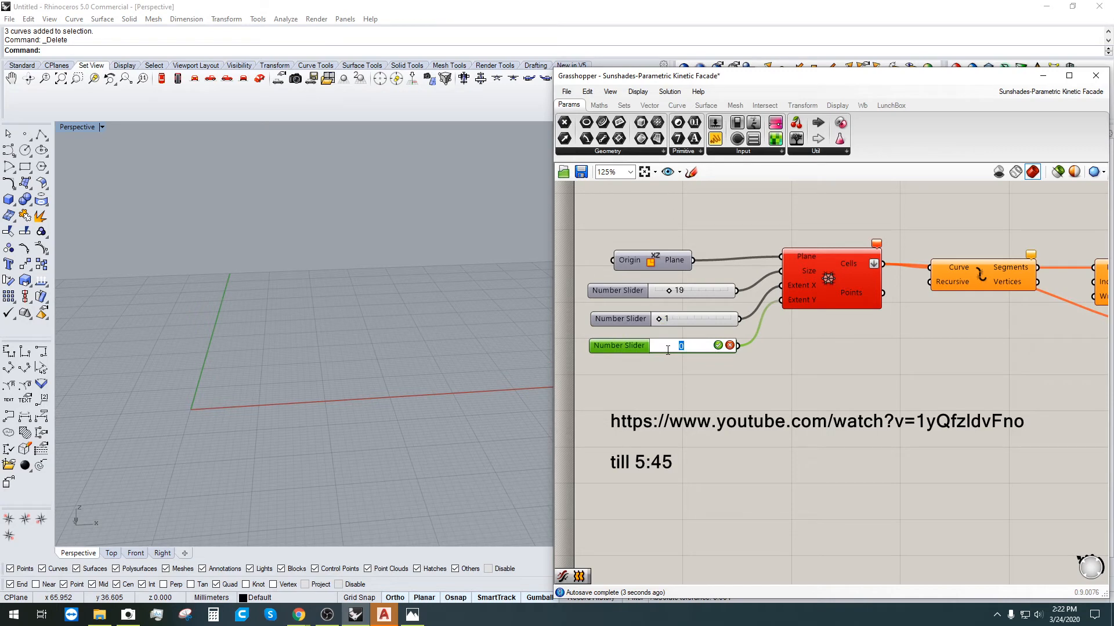
text(1)
key(Return)
click(688, 406)
scroll(237, 338, up, 2)
scroll(251, 352, down, 2)
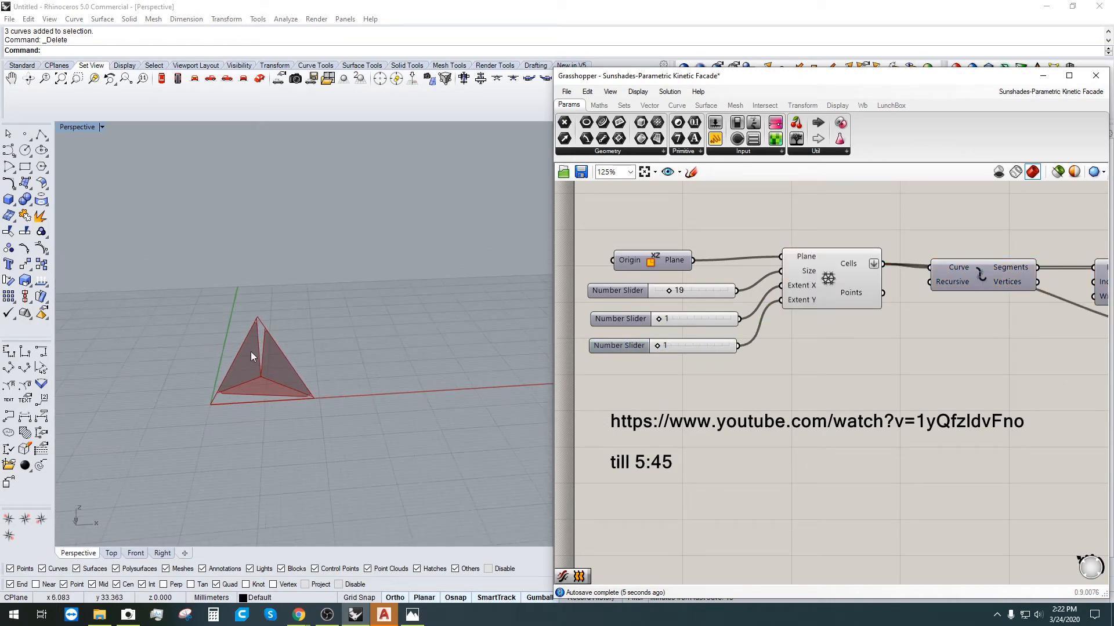
scroll(251, 351, up, 2)
scroll(266, 357, down, 2)
scroll(278, 345, up, 2)
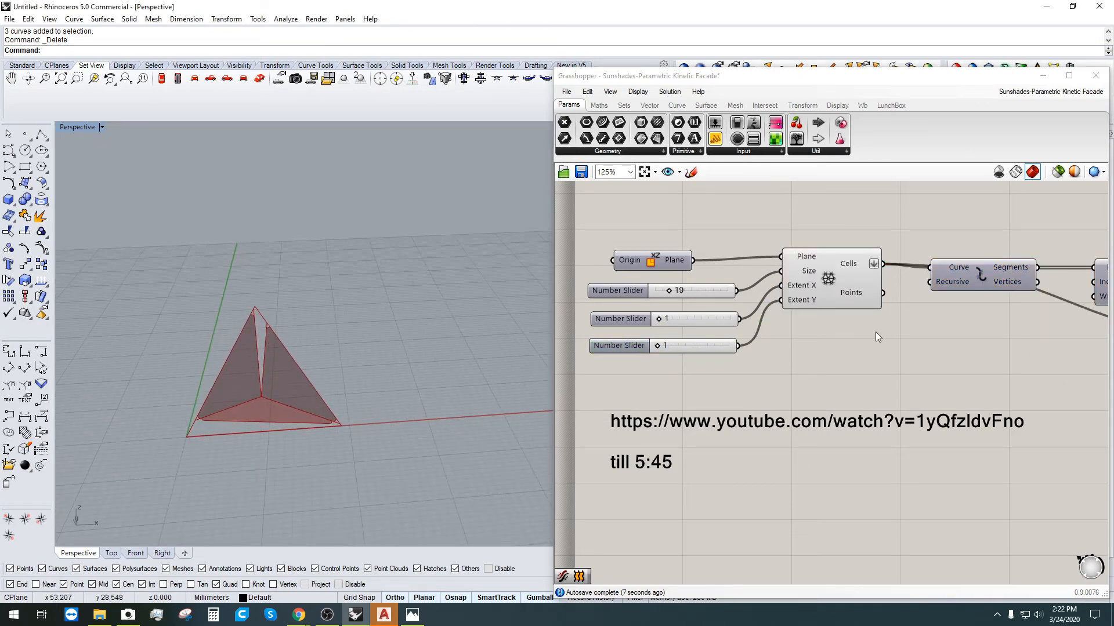
right_drag(835, 211, 858, 287)
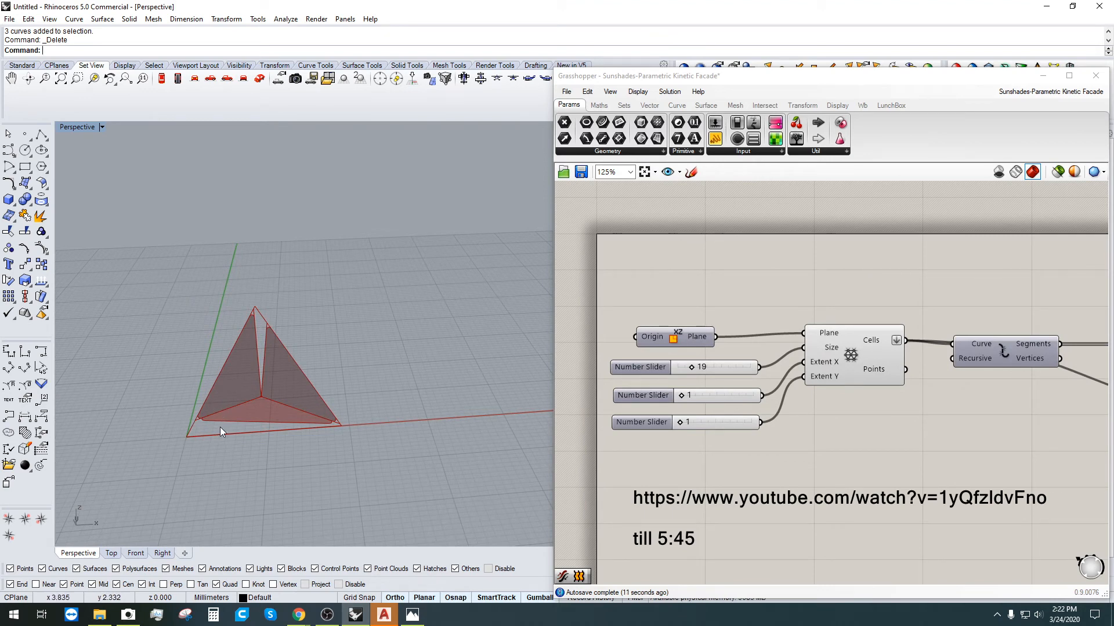
scroll(412, 258, down, 2)
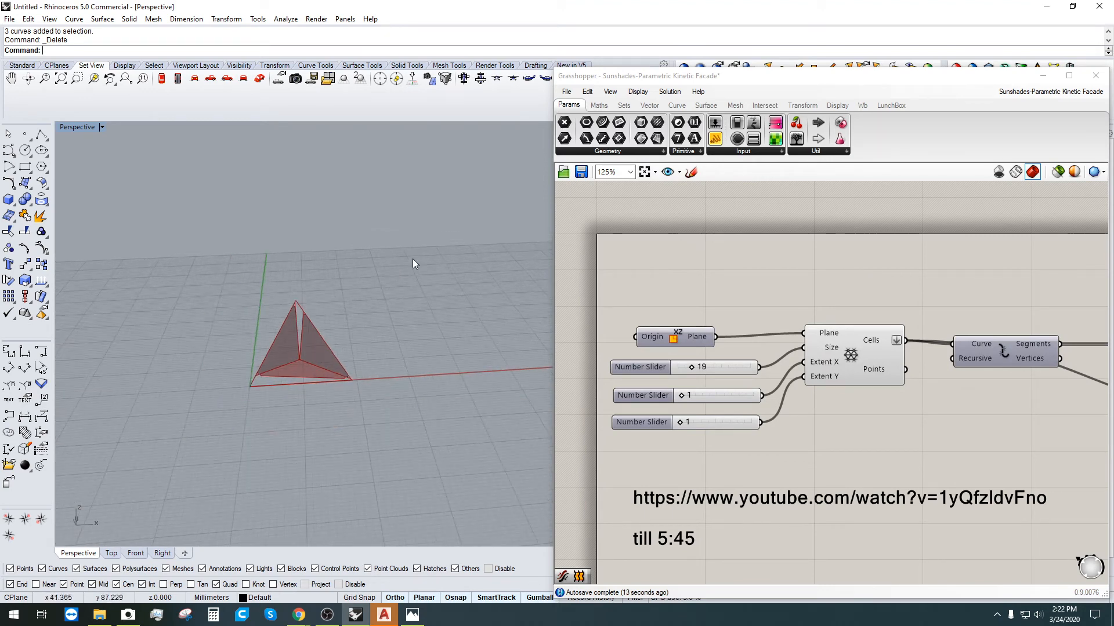
scroll(325, 315, up, 3)
scroll(782, 343, down, 5)
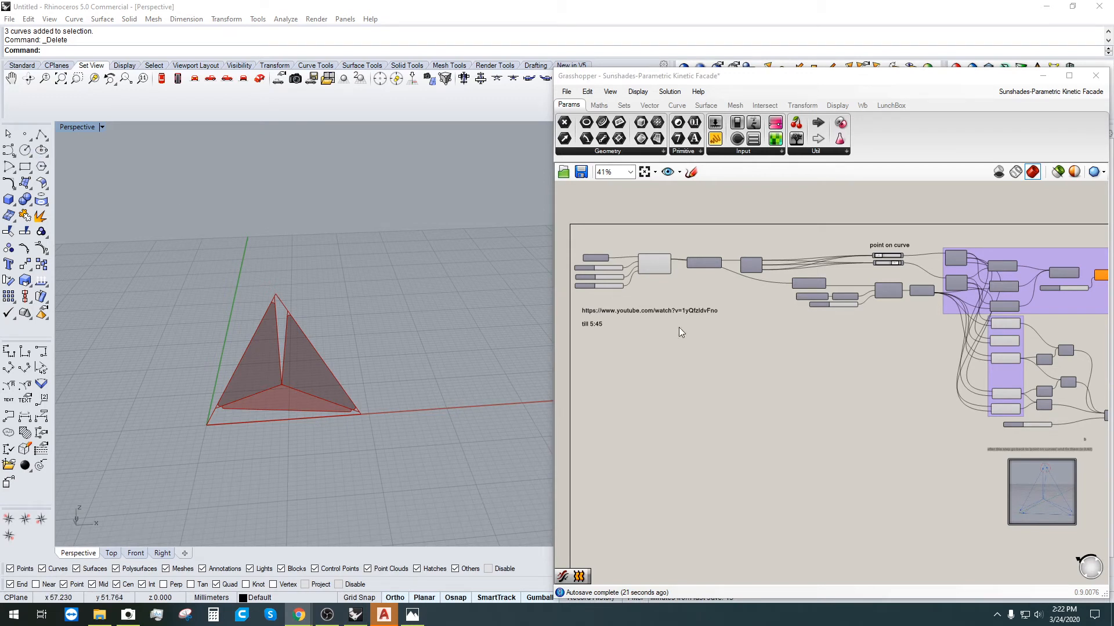
scroll(653, 270, up, 5)
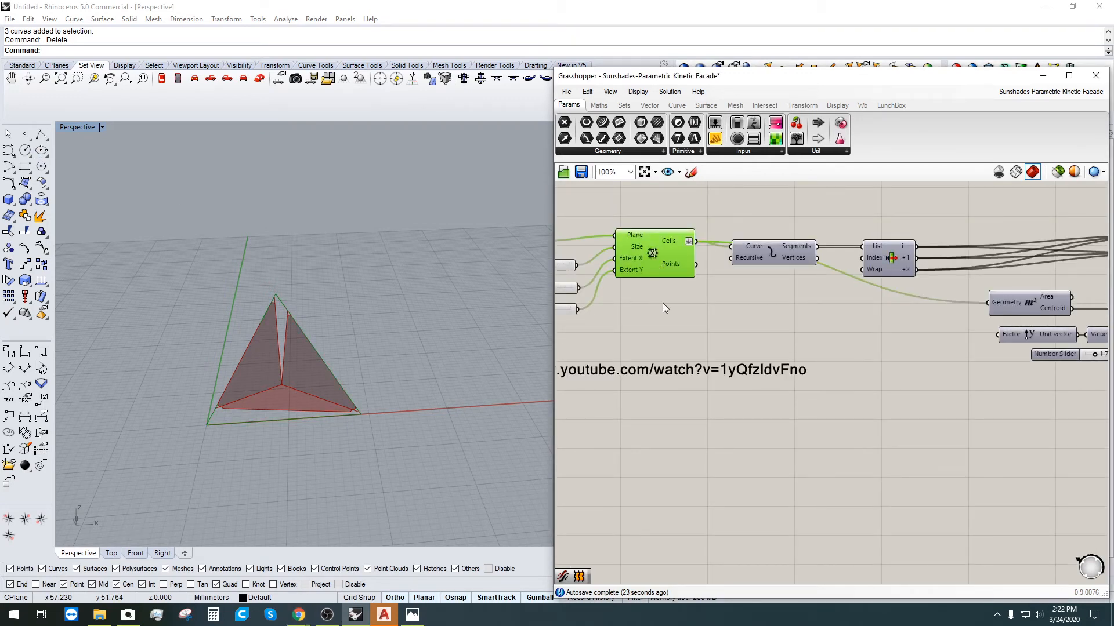
drag(654, 251, 650, 259)
click(748, 346)
scroll(754, 351, down, 3)
right_drag(838, 393, 580, 316)
scroll(874, 295, up, 5)
right_drag(873, 295, 908, 364)
scroll(910, 366, down, 3)
right_drag(995, 347, 946, 354)
click(944, 348)
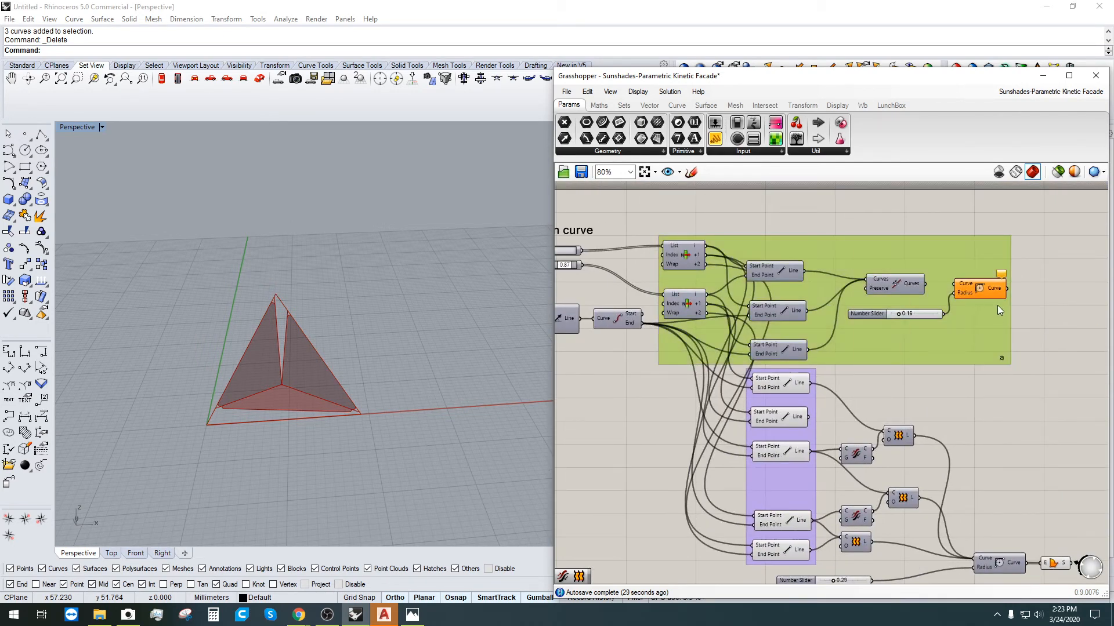
key(Delete)
right_drag(983, 320, 1020, 364)
drag(1054, 379, 684, 224)
key(Delete)
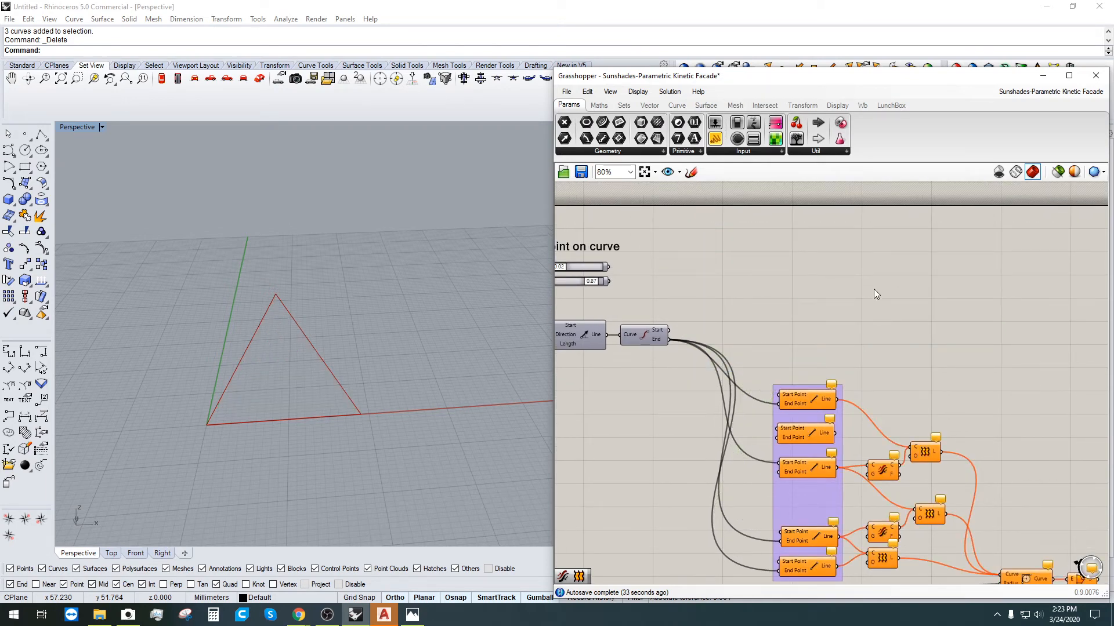
key(ctrl+z)
scroll(991, 253, down, 4)
click(995, 415)
right_drag(864, 341, 926, 315)
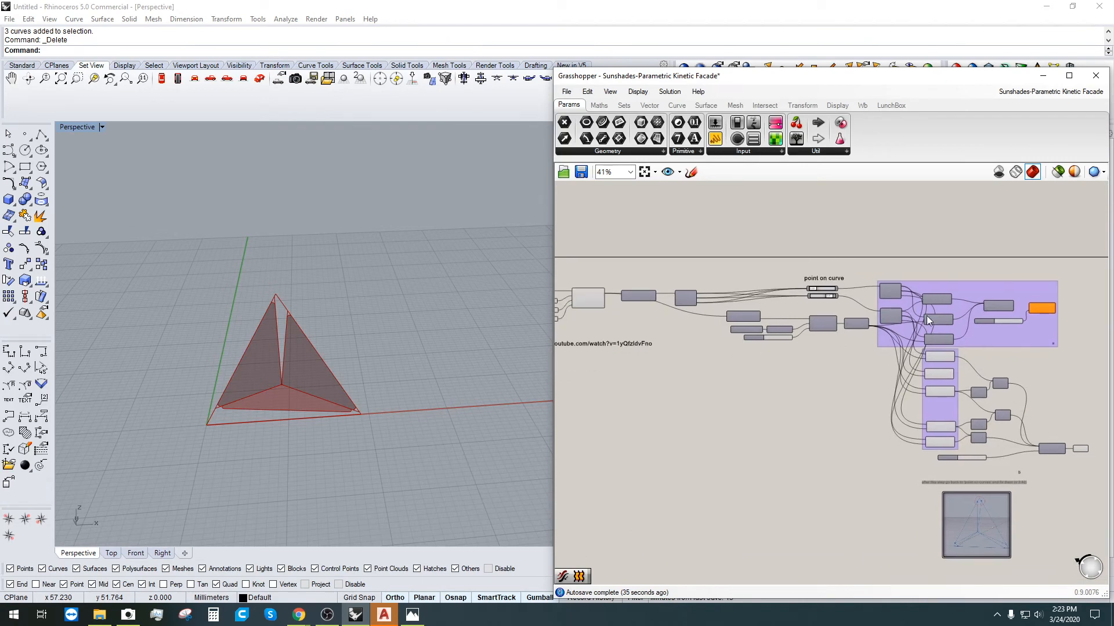
Step: Save a copy with '_01' appended, as 'Sunshades-Parametric Kinetic Facade_01'
click(566, 92)
click(612, 171)
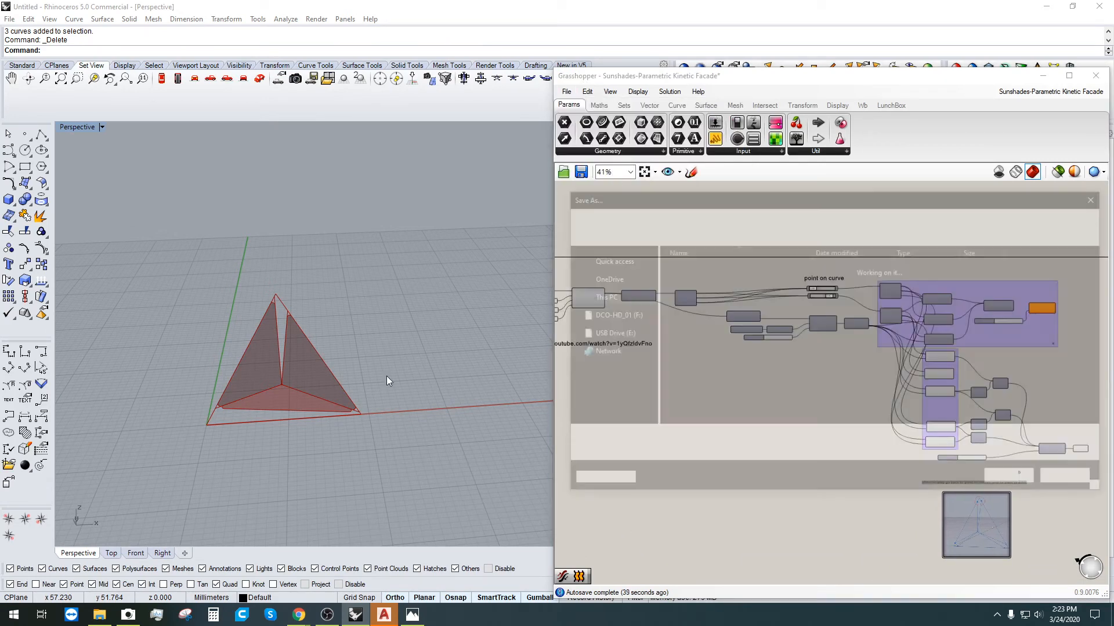
key(End)
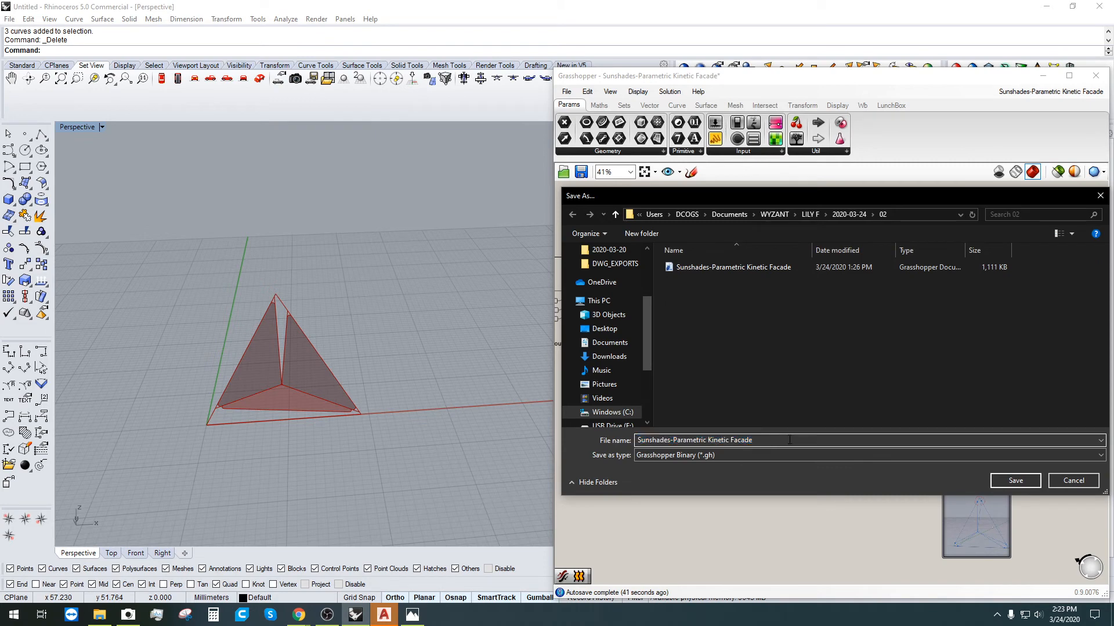
text(_01)
key(Return)
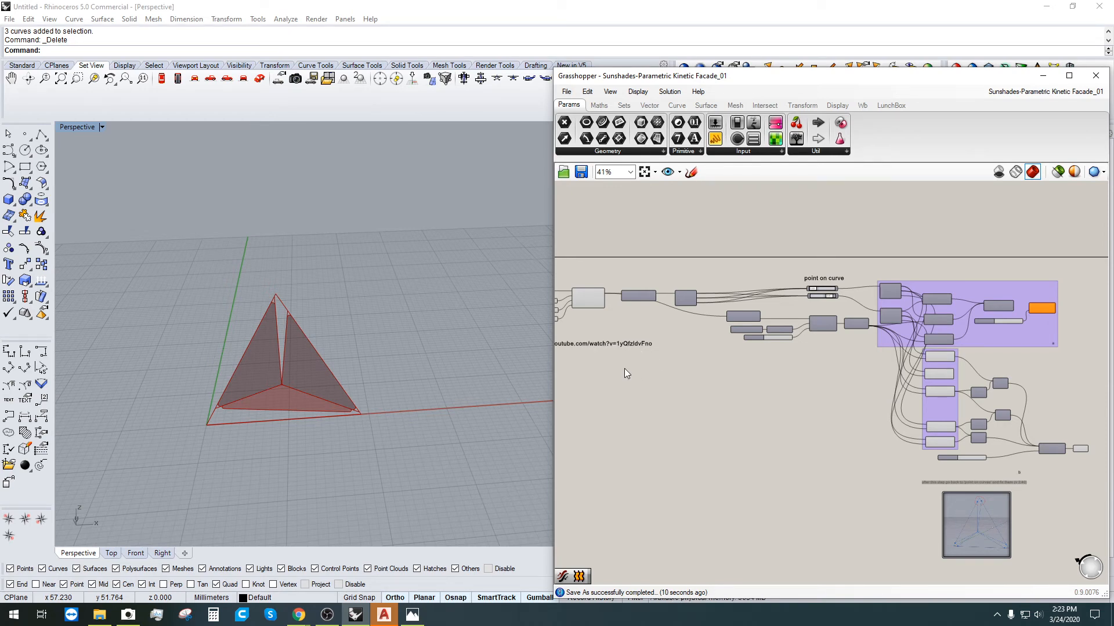
scroll(624, 368, up, 3)
right_drag(741, 348, 749, 344)
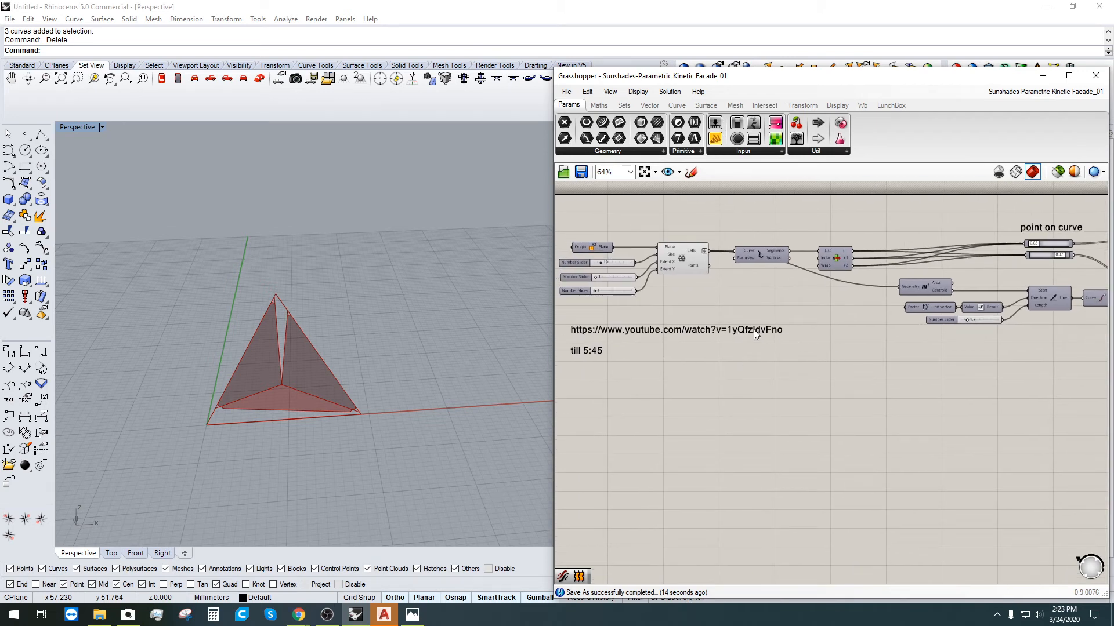
Step: Move the tutorial link note to the upper right of the canvas
click(753, 329)
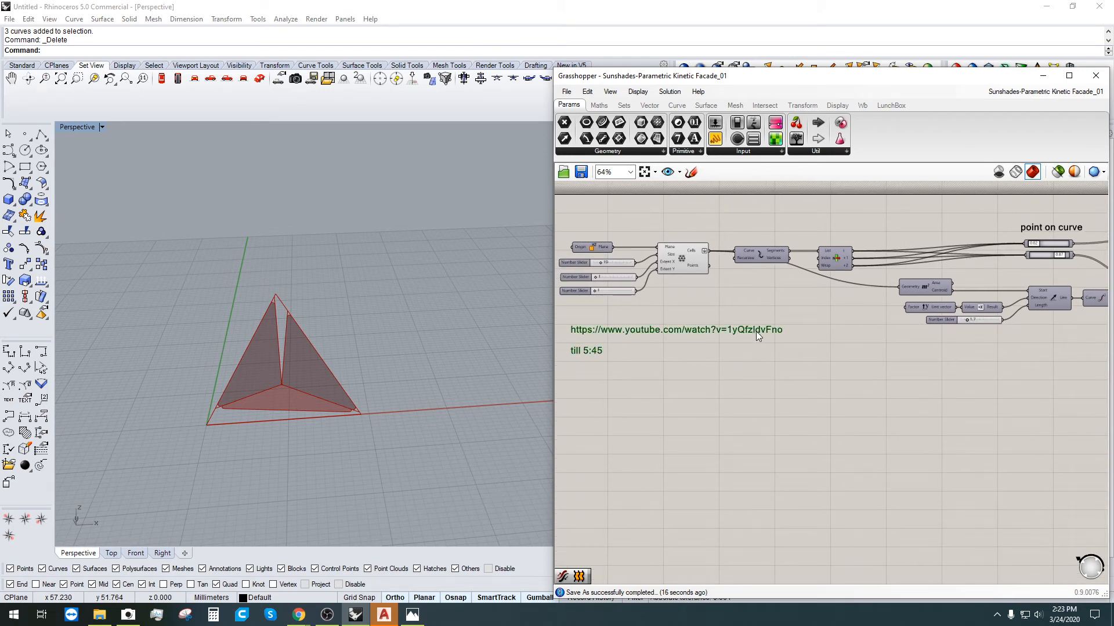
scroll(744, 340, down, 1)
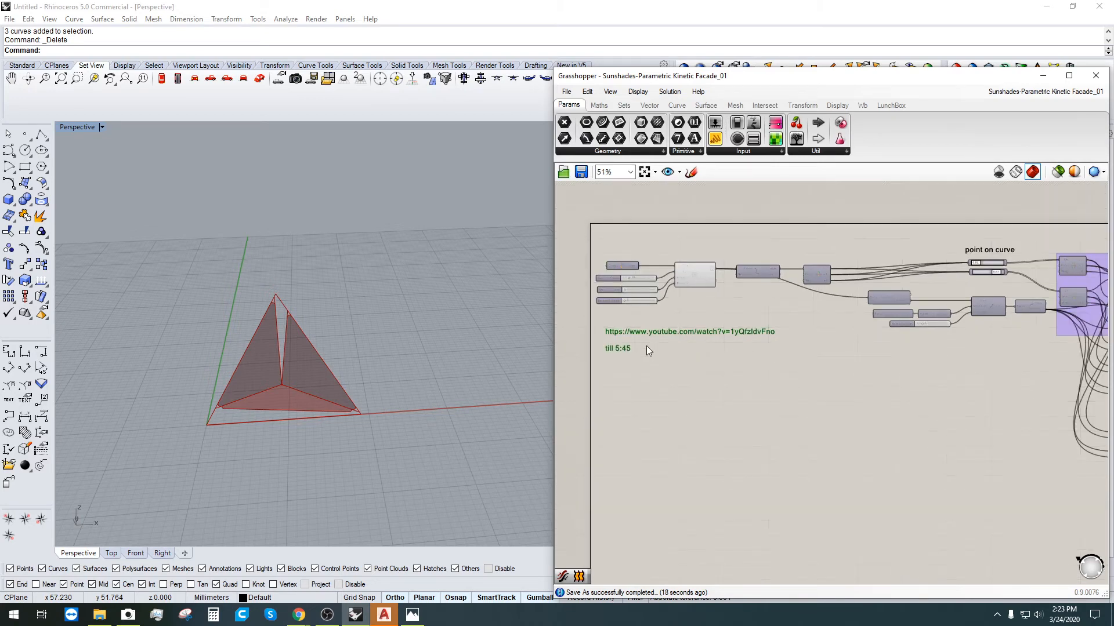
scroll(653, 330, down, 3)
right_drag(654, 329, 632, 336)
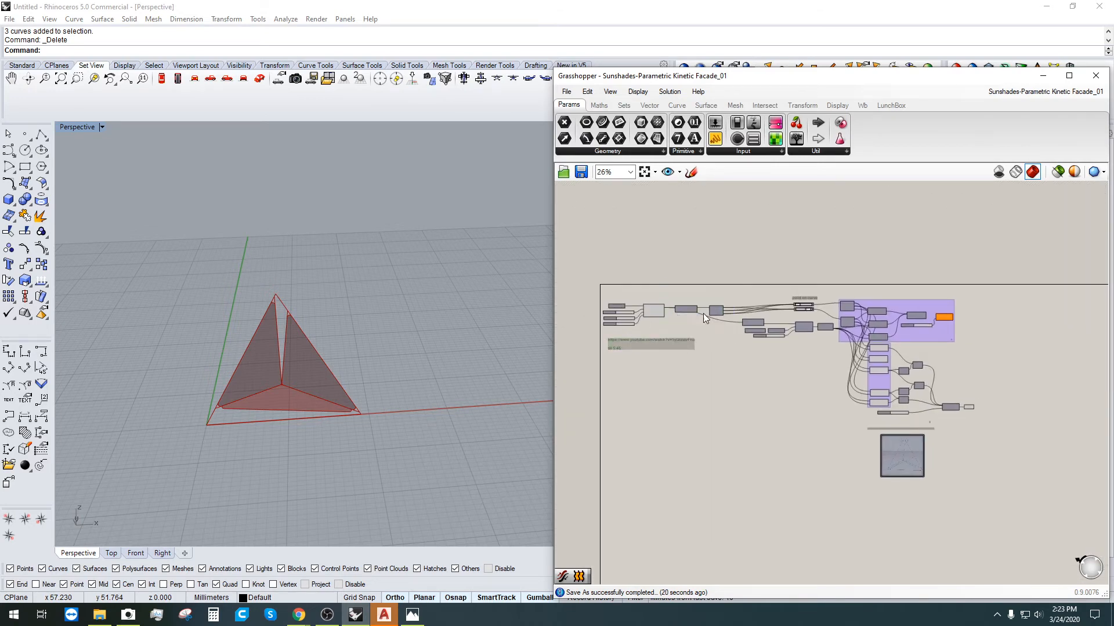
mouse_move(636, 335)
mouse_down()
mouse_move(980, 335)
mouse_move(991, 291)
mouse_move(1001, 294)
mouse_up()
click(963, 523)
Step: Delete the purple-grouped, orange and remaining components downstream of point on curve
drag(954, 493, 753, 307)
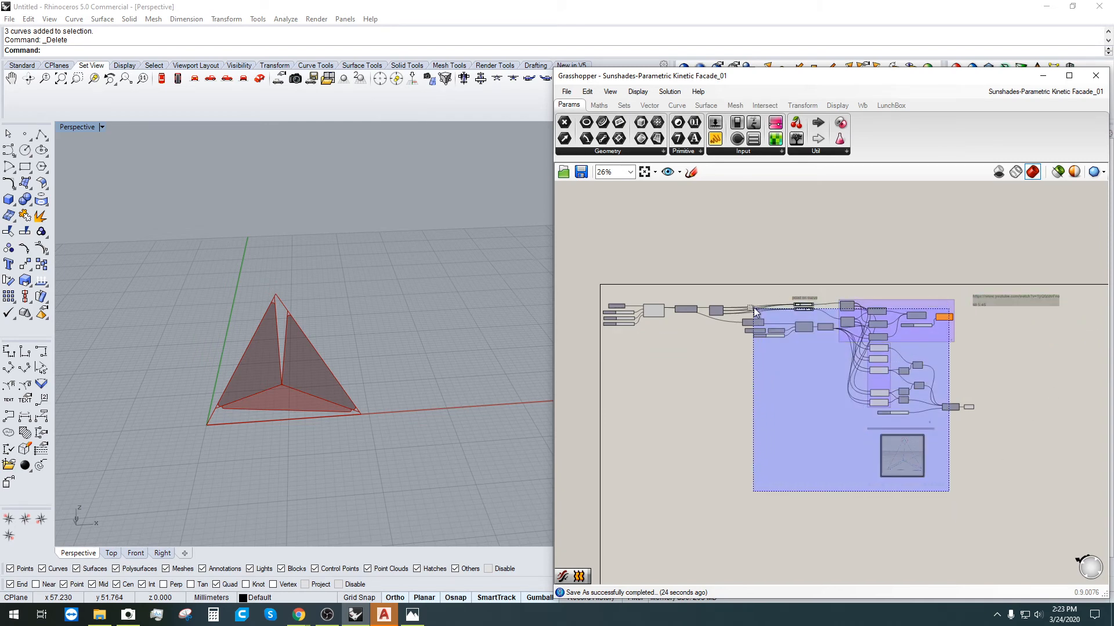
key(Delete)
drag(999, 472, 935, 395)
key(Delete)
scroll(780, 311, up, 3)
right_drag(869, 340, 971, 333)
scroll(971, 333, down, 1)
drag(1016, 360, 754, 278)
key(Delete)
scroll(687, 343, up, 5)
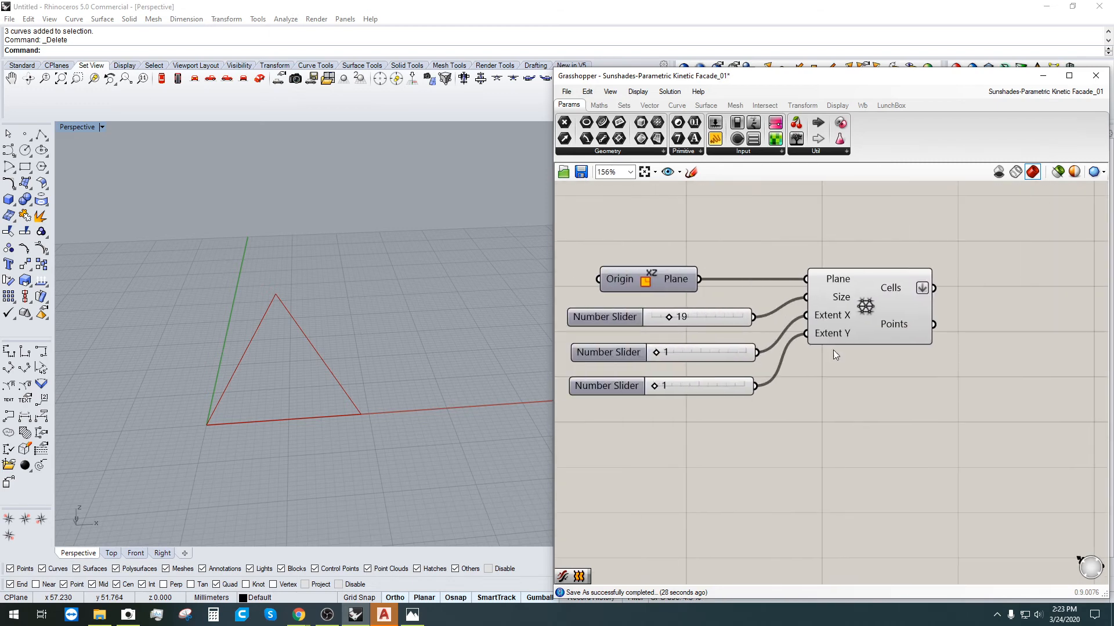
Step: Raise Extent X to 8 and Extent Y to 4, then orbit to view the triangular lattice
drag(660, 354, 664, 354)
scroll(384, 371, down, 3)
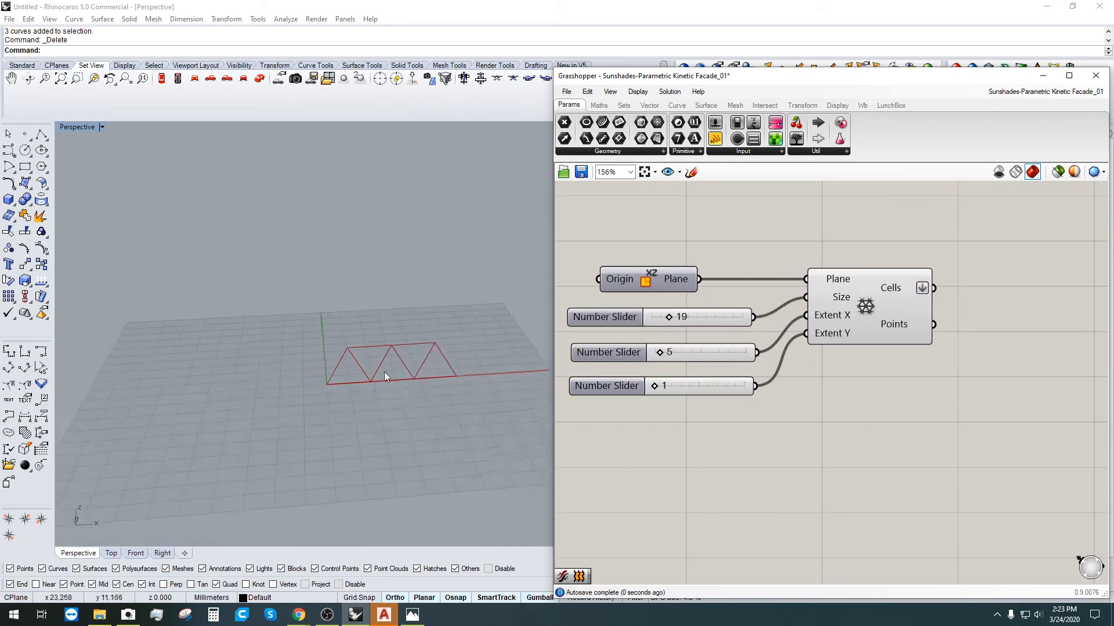
scroll(661, 386, up, 3)
drag(667, 397, 673, 395)
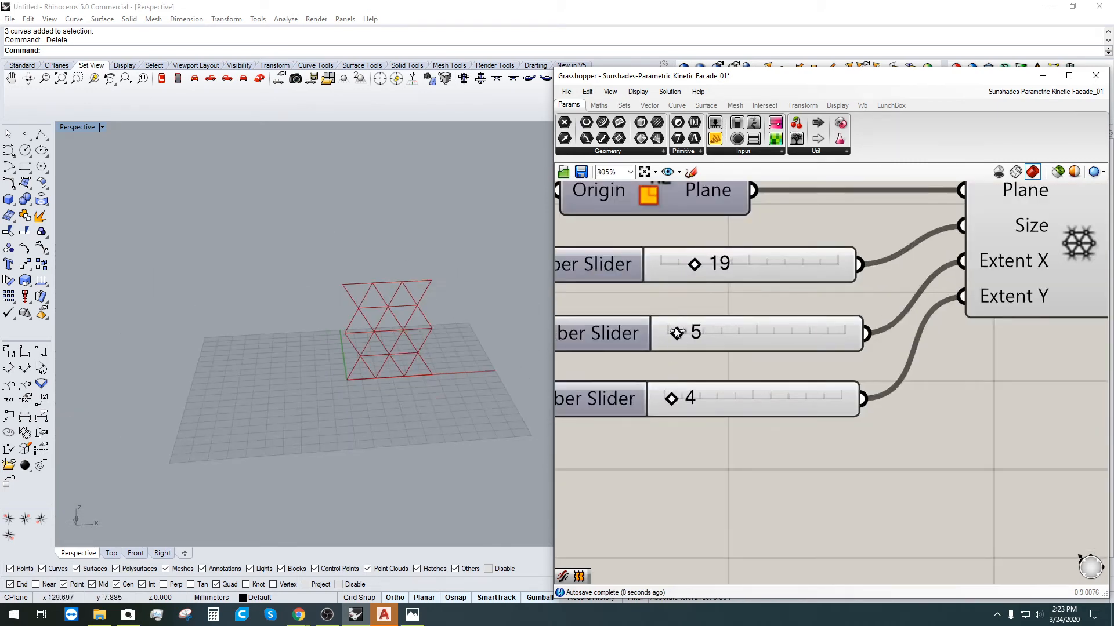
drag(677, 332, 682, 333)
click(378, 432)
click(965, 406)
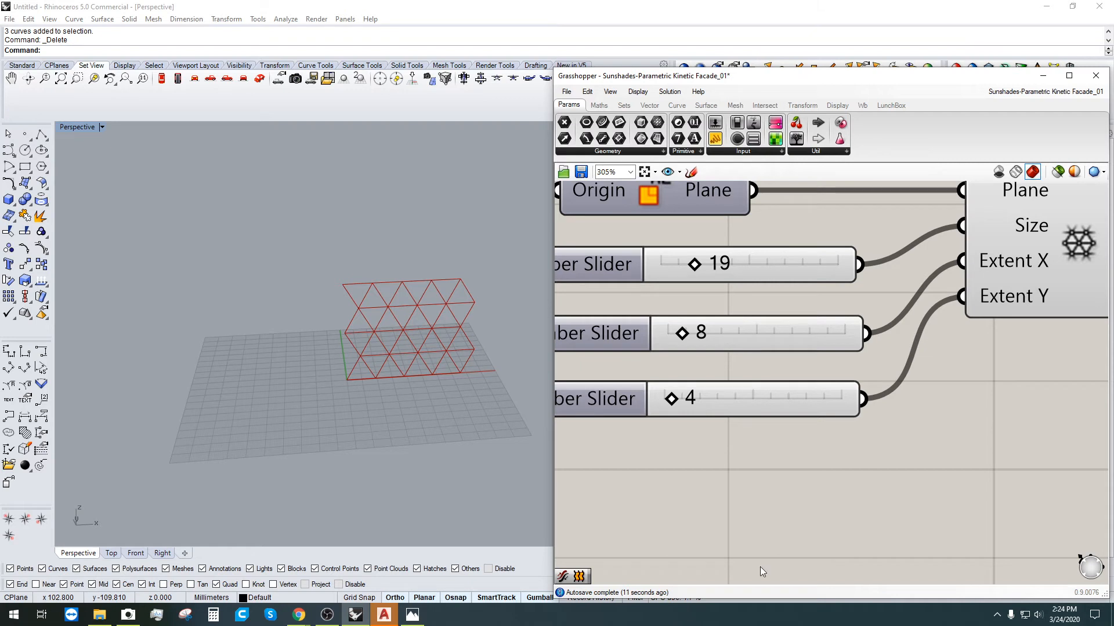
right_drag(547, 357, 356, 343)
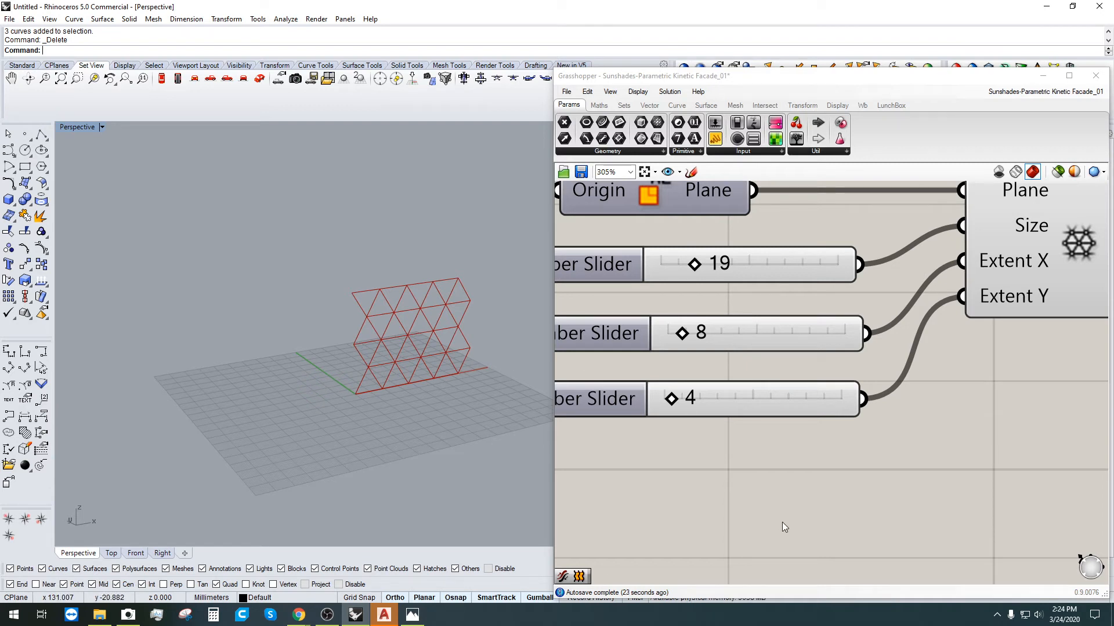
scroll(777, 505, down, 3)
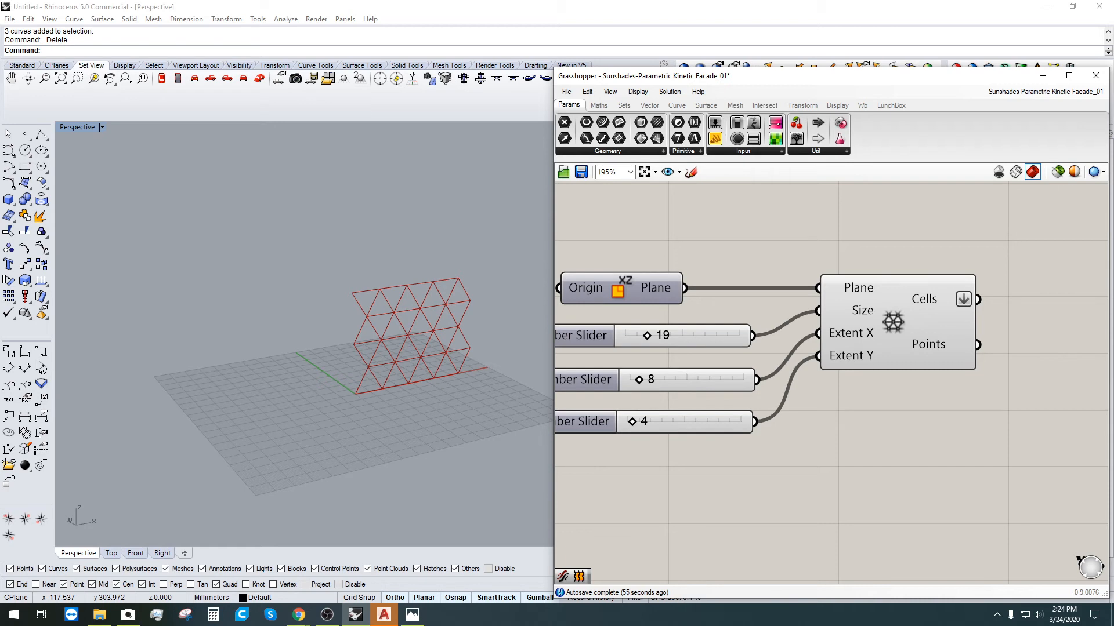
Step: Select the triangular grid component and check its Cells output options without changing them
drag(1010, 412, 650, 258)
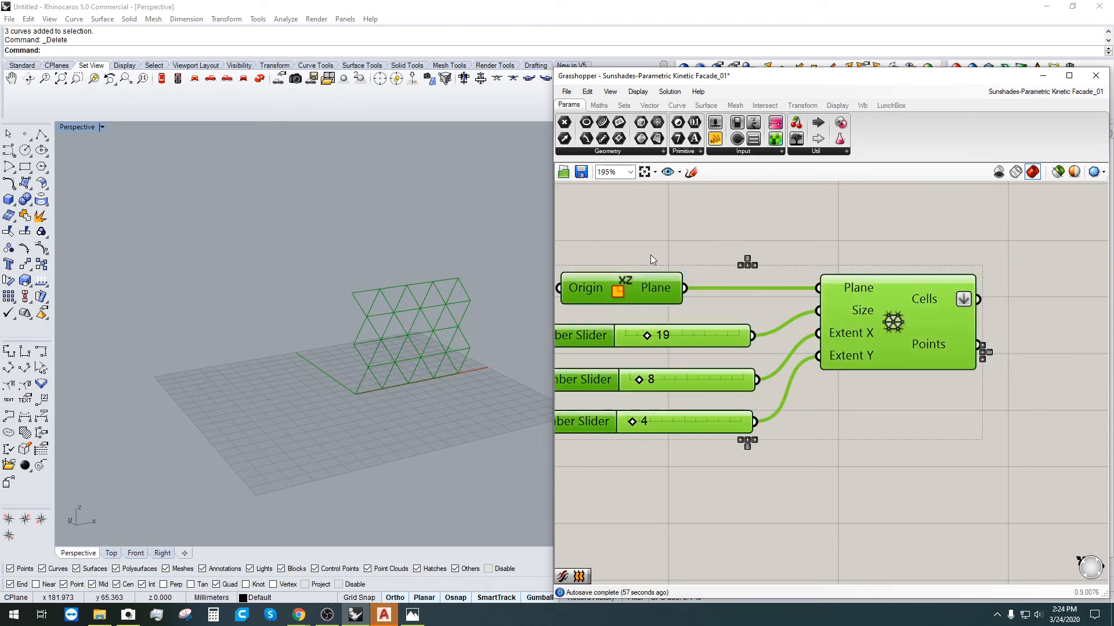
middle_click(652, 255)
click(837, 217)
click(913, 302)
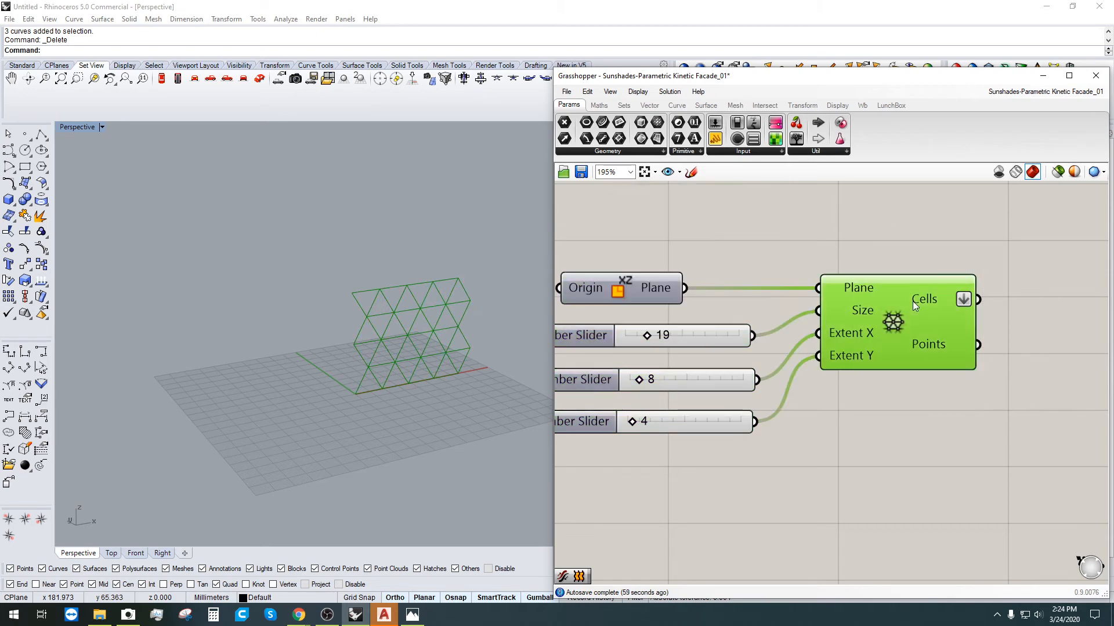
right_click(912, 301)
click(851, 313)
Step: Left-align the Size 19, Extent X 8 and Extent Y 4 sliders into one column
scroll(864, 455, down, 2)
right_drag(864, 455, 796, 403)
drag(642, 431, 624, 397)
drag(606, 379, 585, 323)
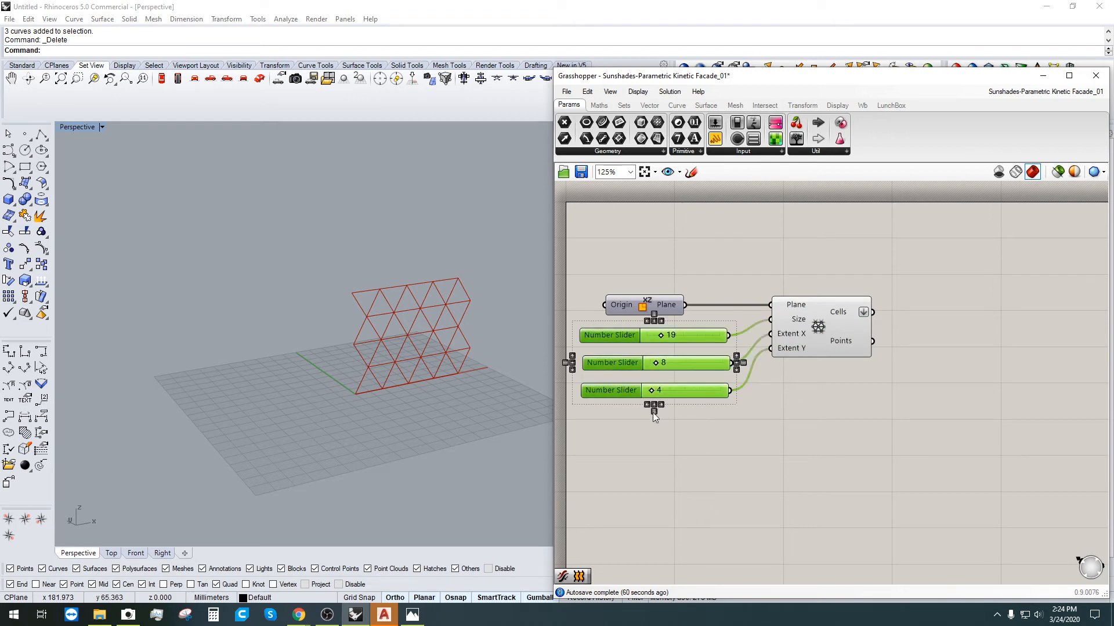
click(653, 412)
click(674, 471)
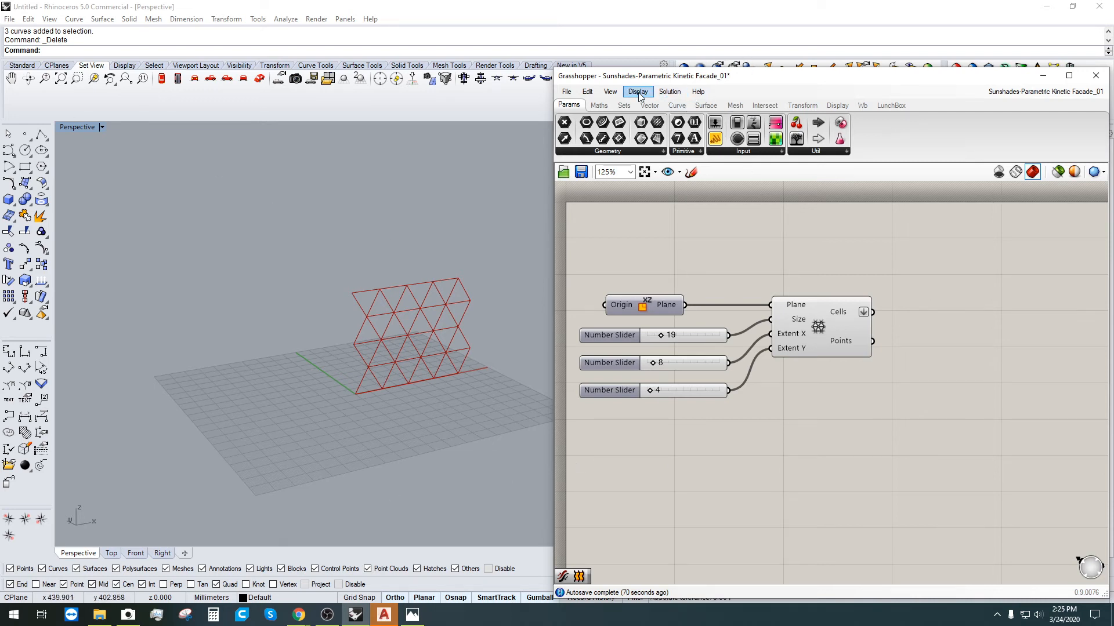
click(587, 91)
mouse_move(568, 93)
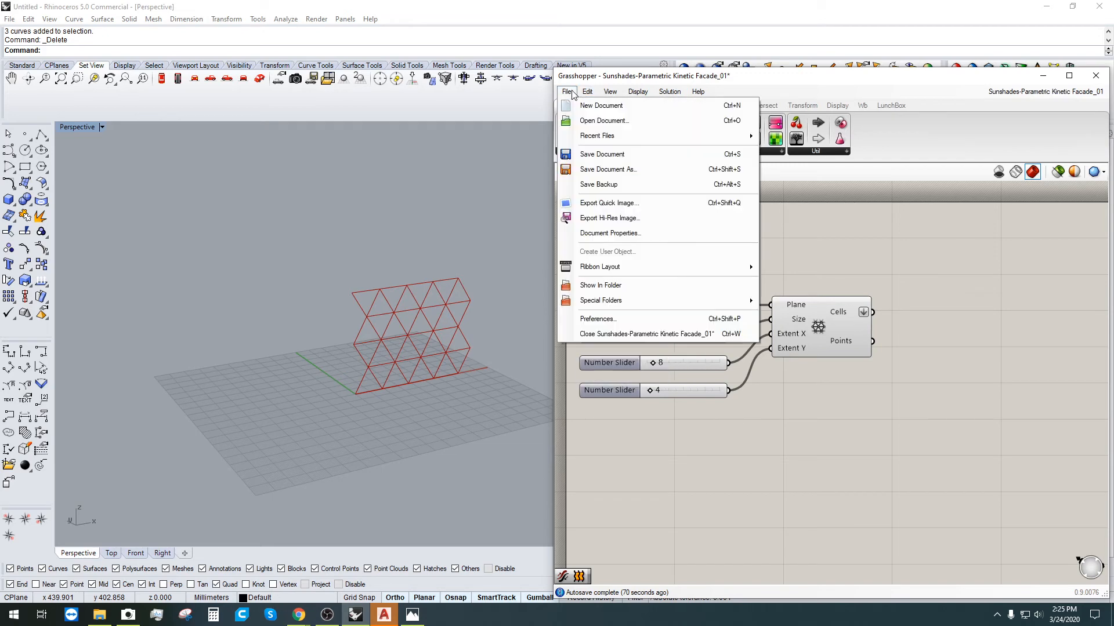
click(717, 82)
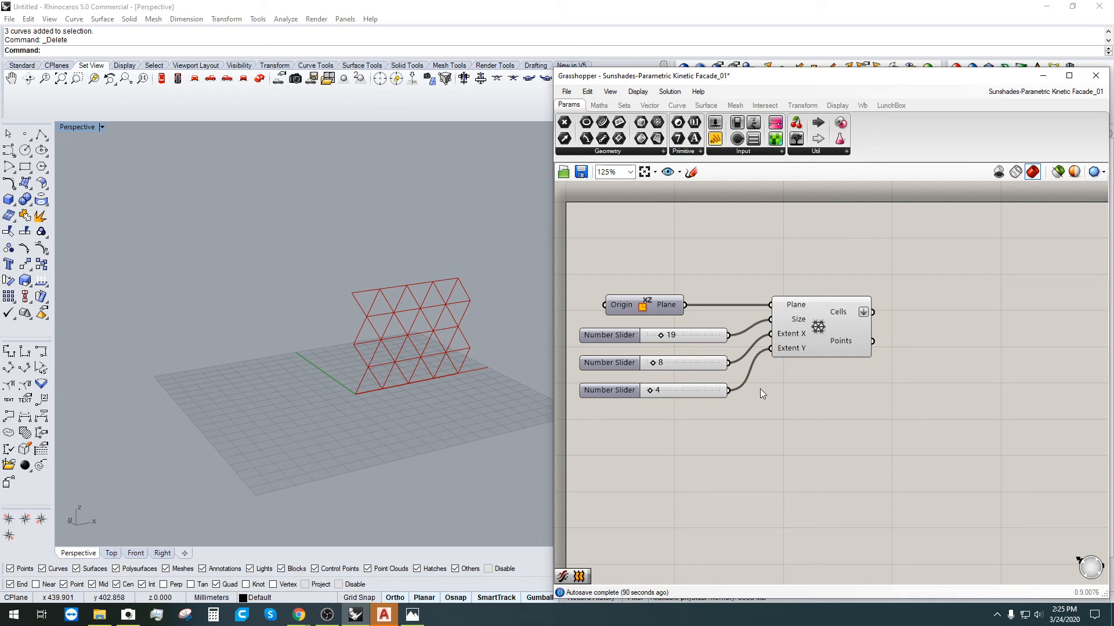
click(809, 336)
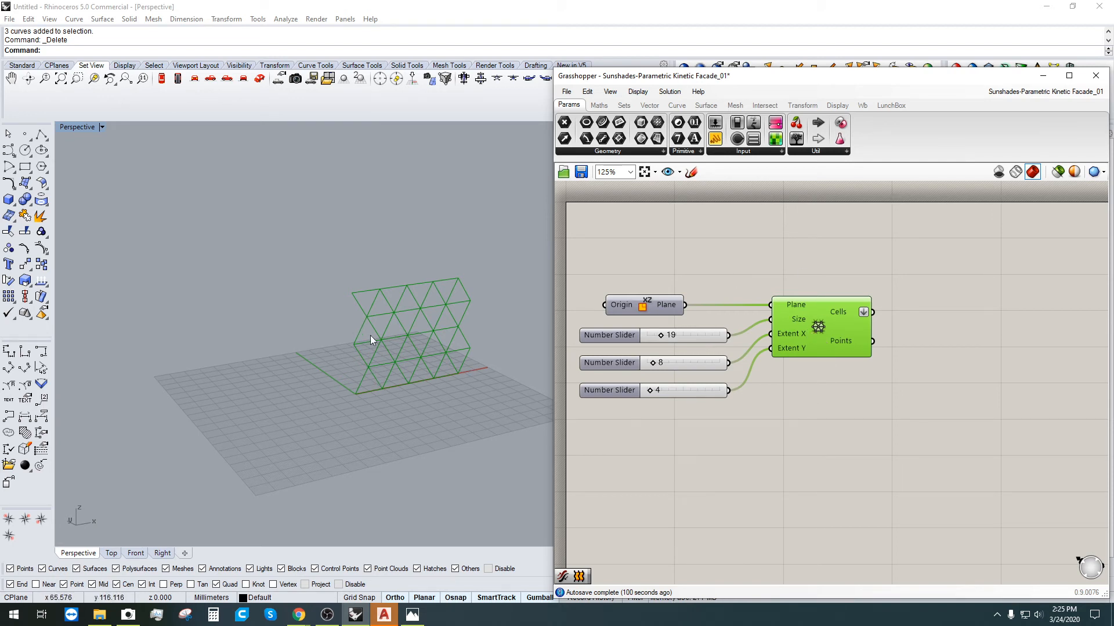
scroll(395, 357, up, 5)
shift+right_drag(440, 352, 309, 360)
click(800, 343)
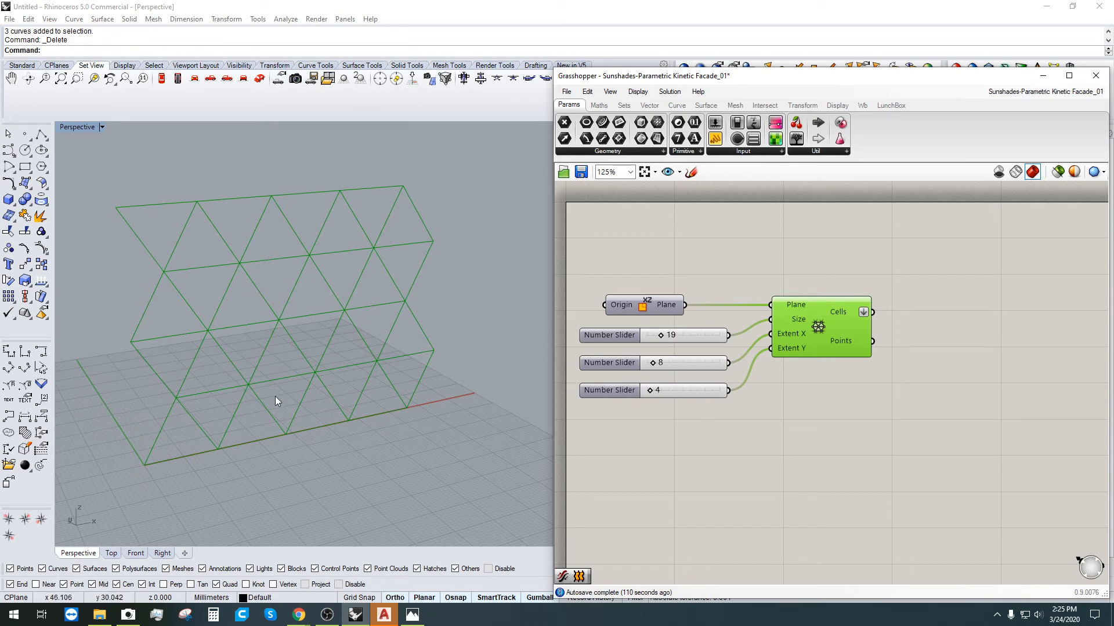
right_drag(733, 297, 647, 282)
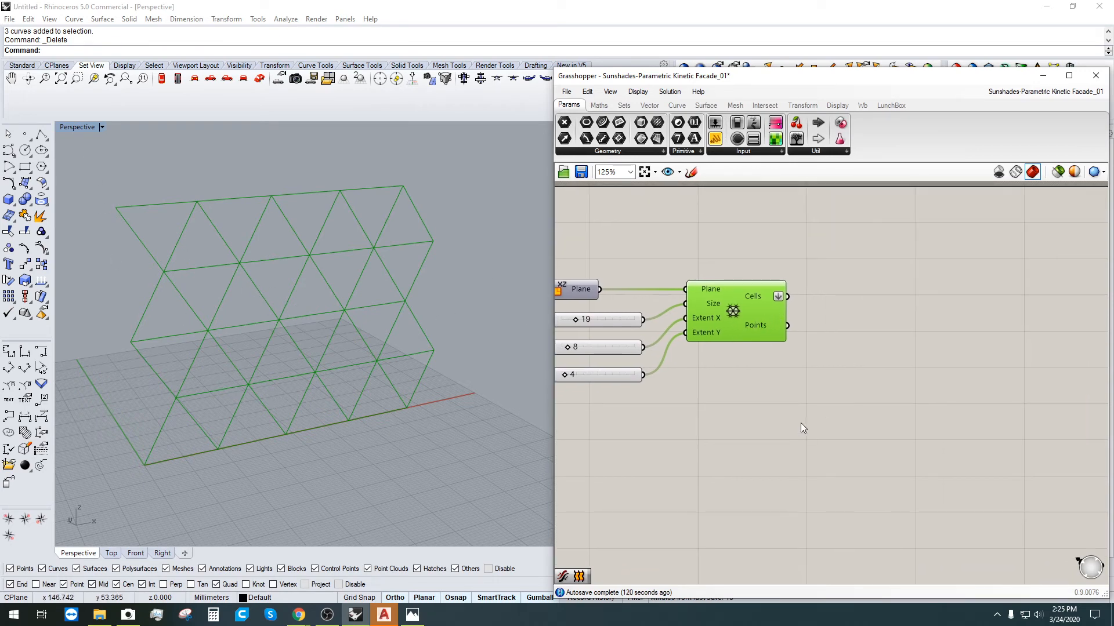
click(801, 423)
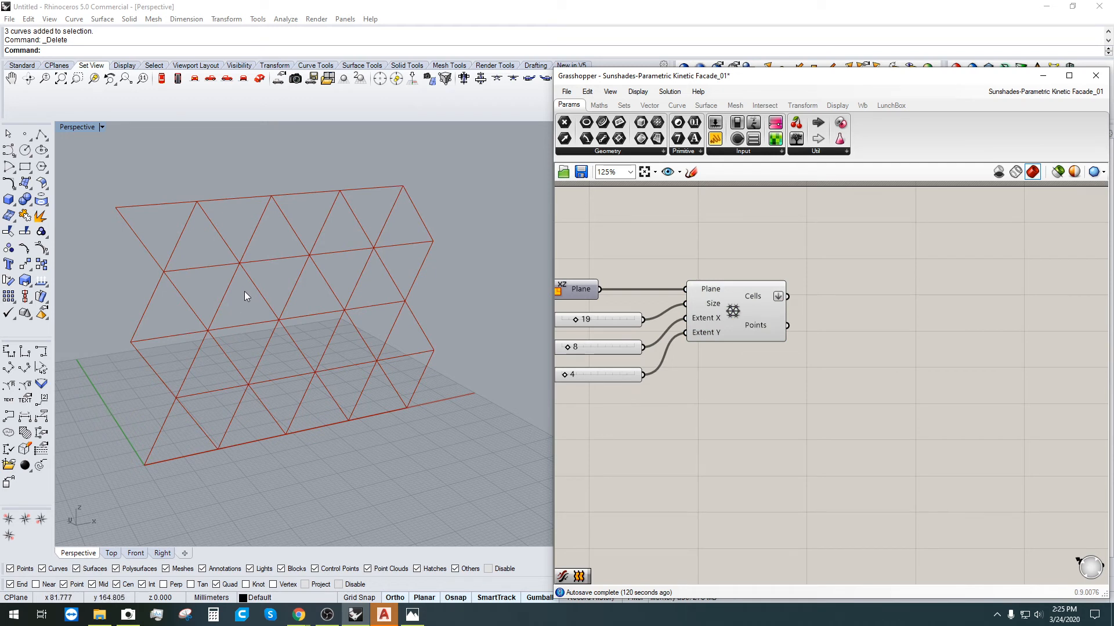
click(740, 334)
right_drag(694, 324, 669, 327)
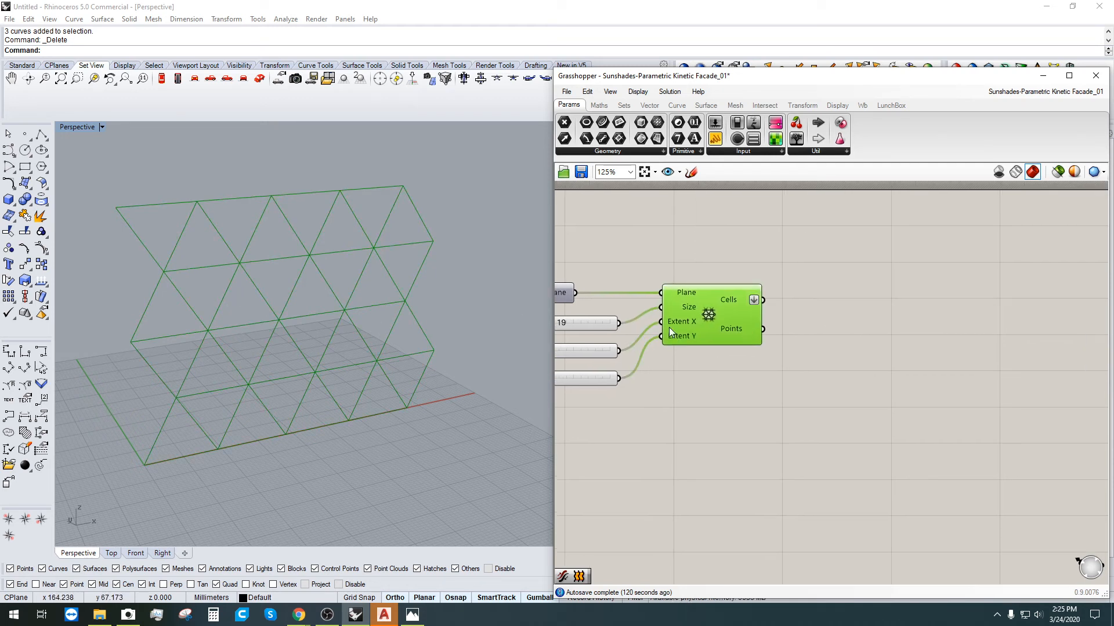
Step: Add a Point parameter fed by the grid's Points output, then orbit to view the cell centres
double_click(825, 347)
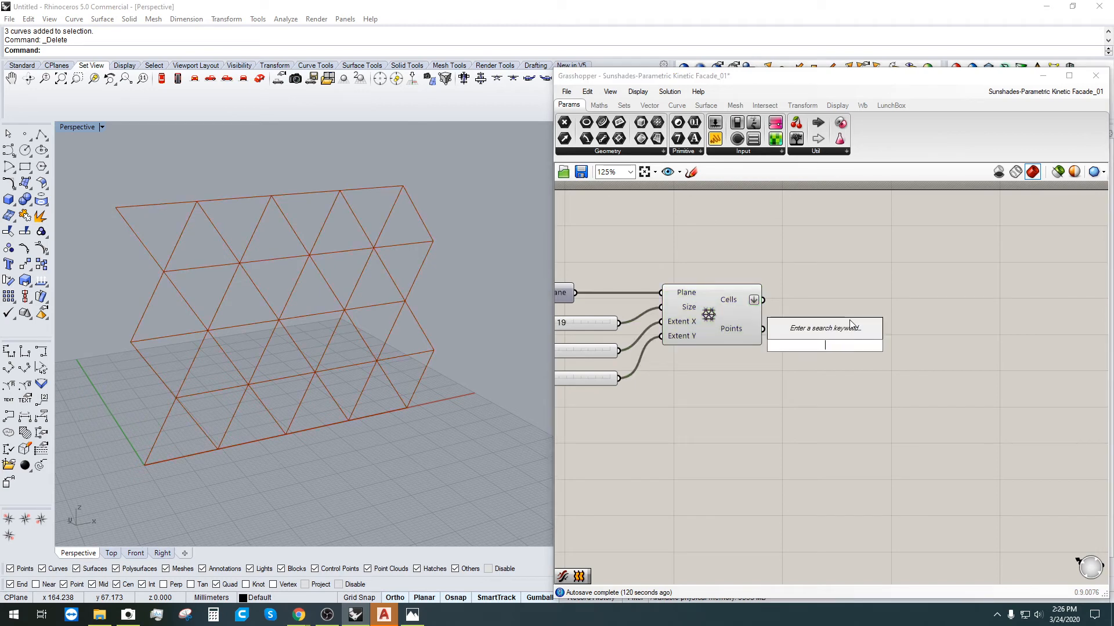
text(POINT)
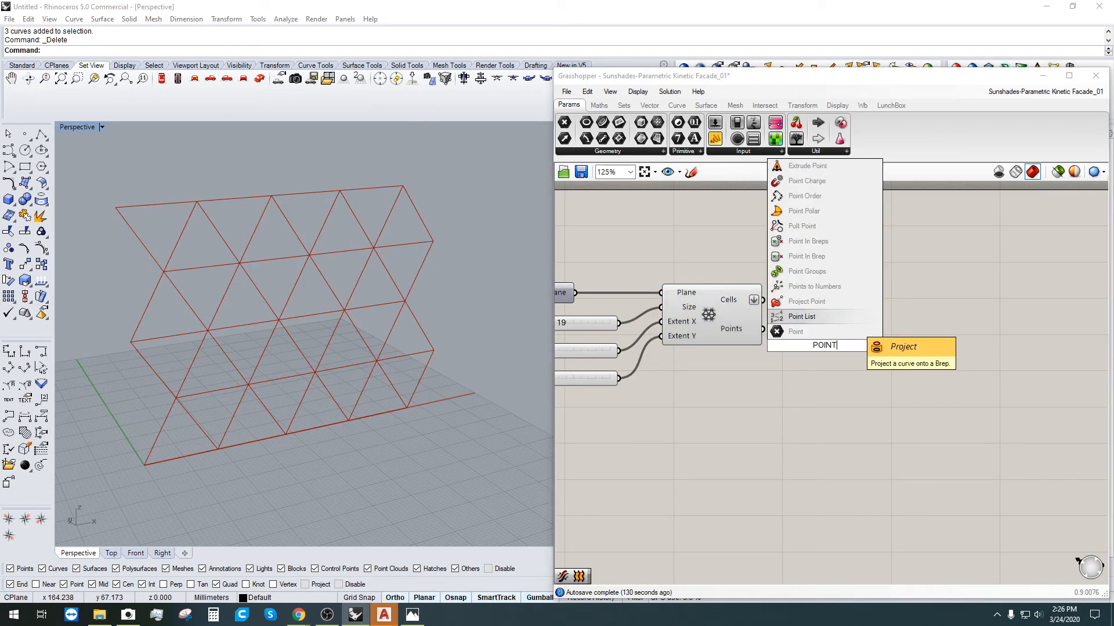
click(771, 334)
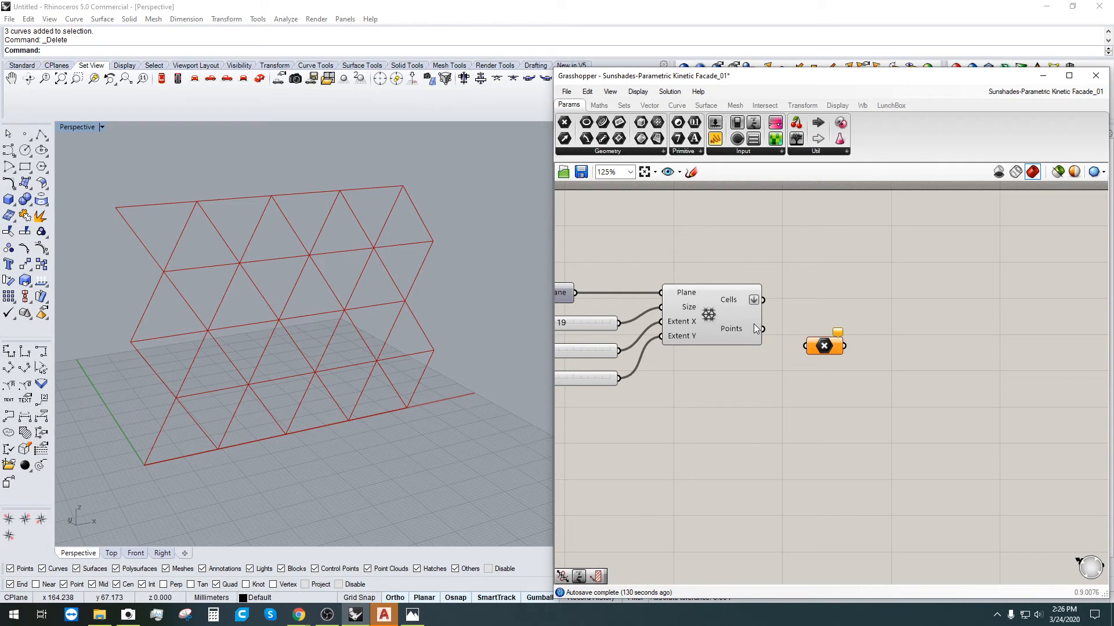
drag(761, 329, 798, 335)
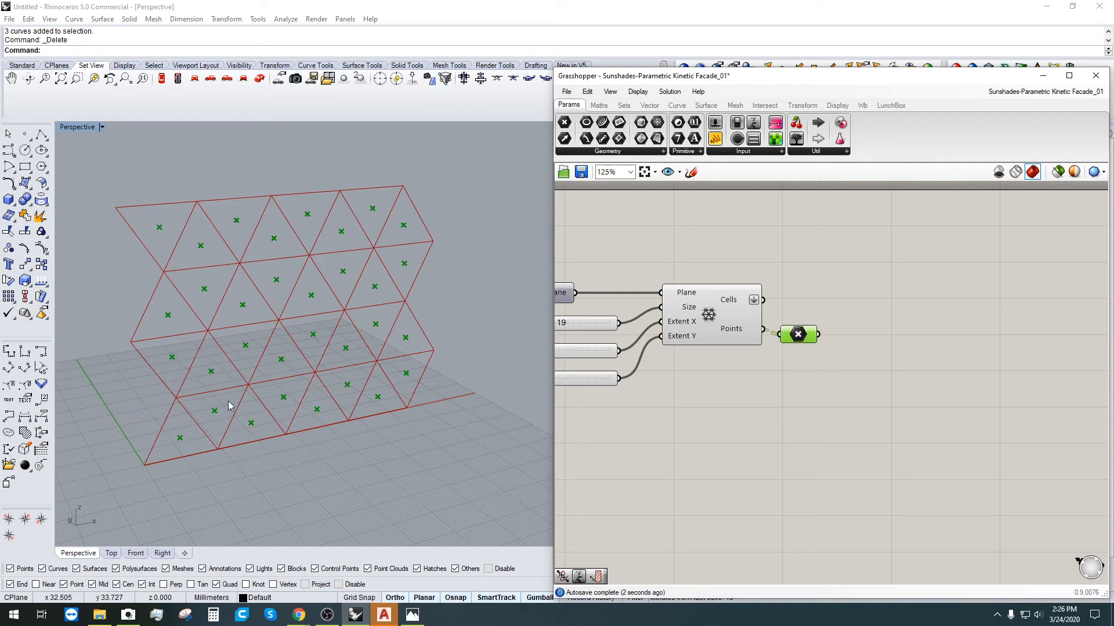
right_drag(648, 421, 780, 423)
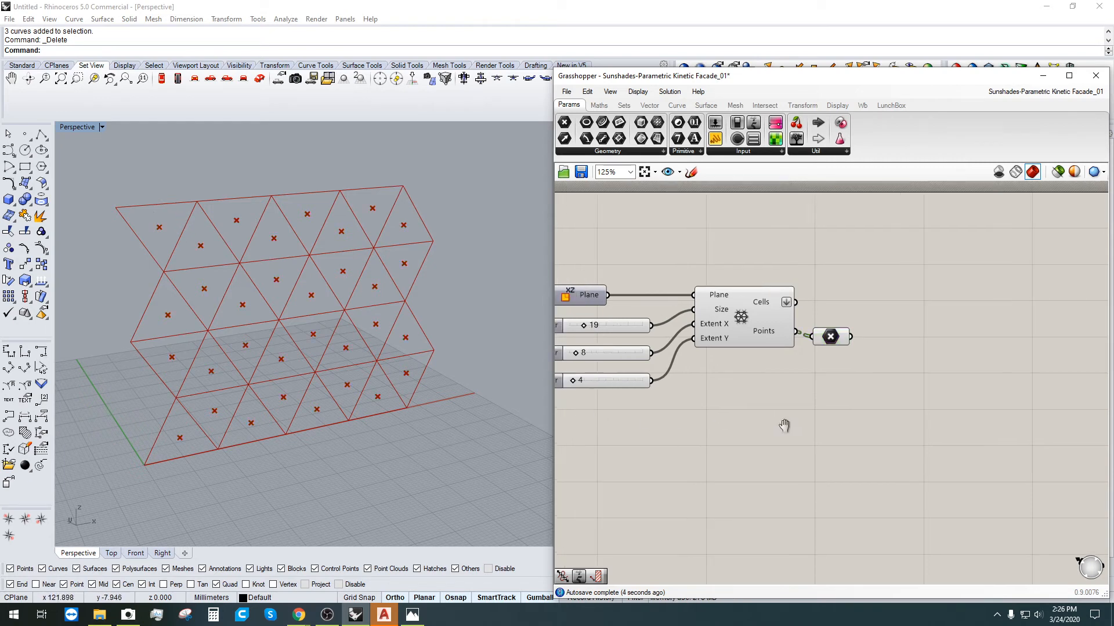
right_drag(373, 369, 304, 389)
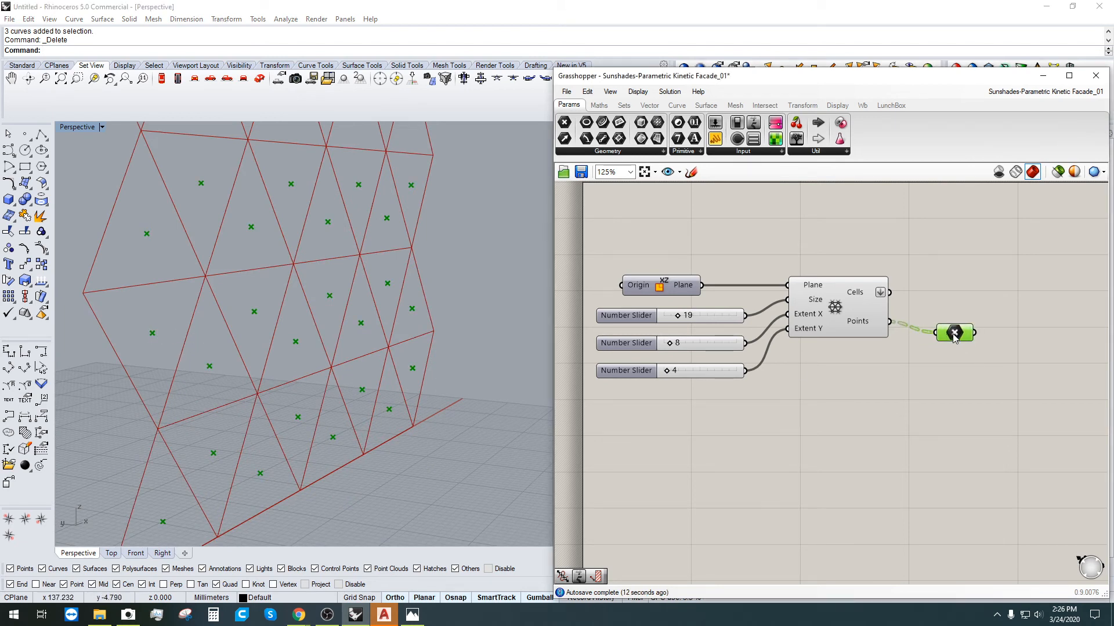
right_drag(960, 368, 874, 392)
Step: Add a Move component ('mo') and wire the cell centre points into its G input
double_click(898, 336)
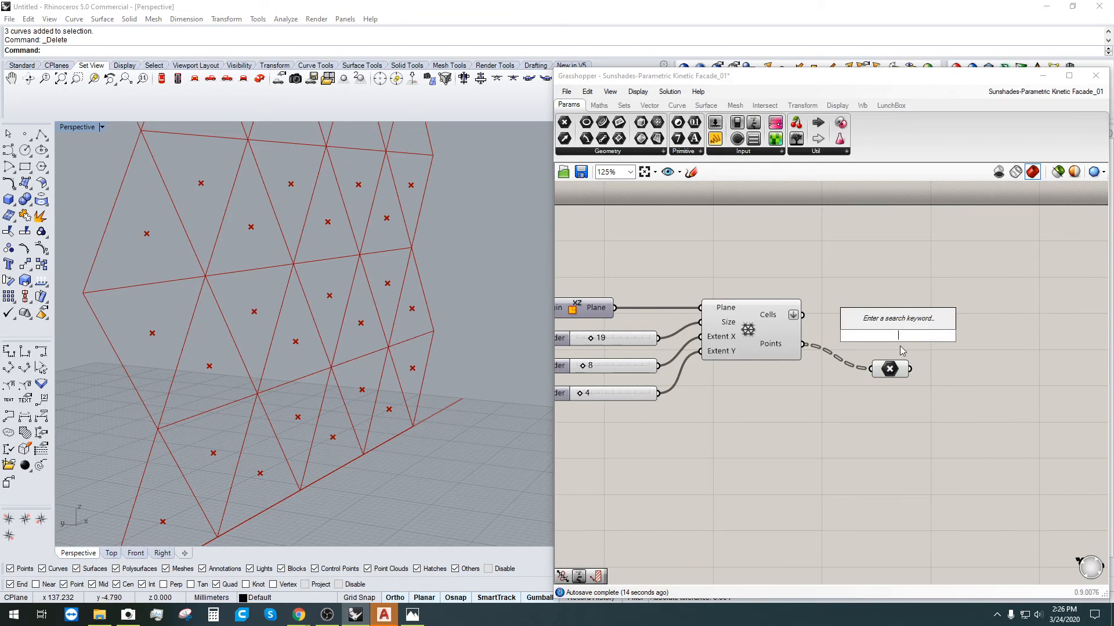
text(mo)
click(874, 310)
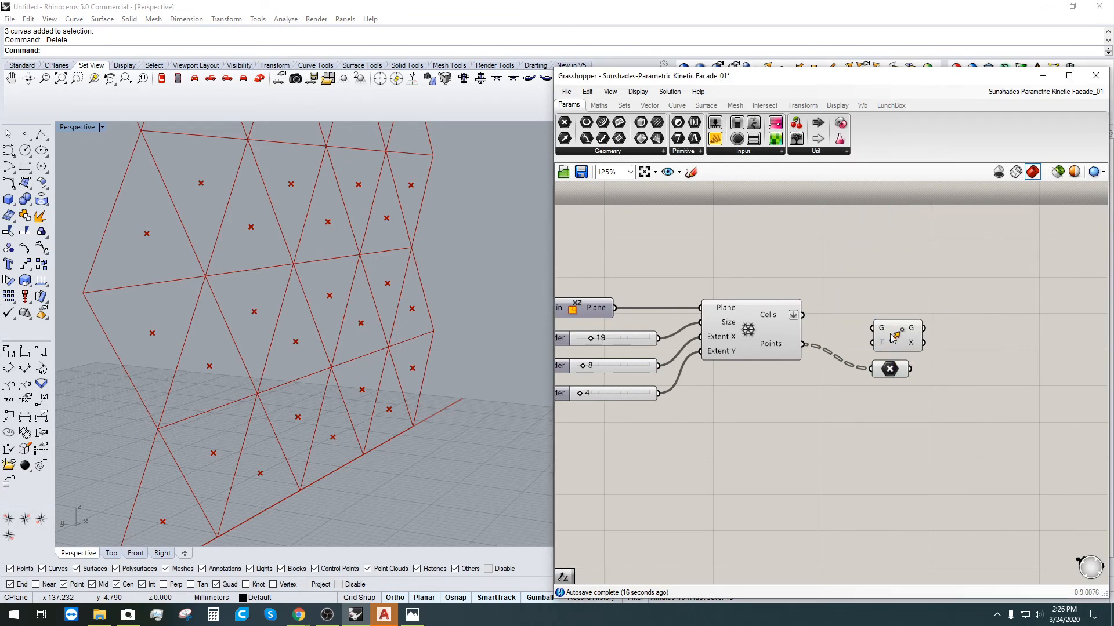
drag(893, 338, 1011, 368)
drag(910, 369, 1002, 393)
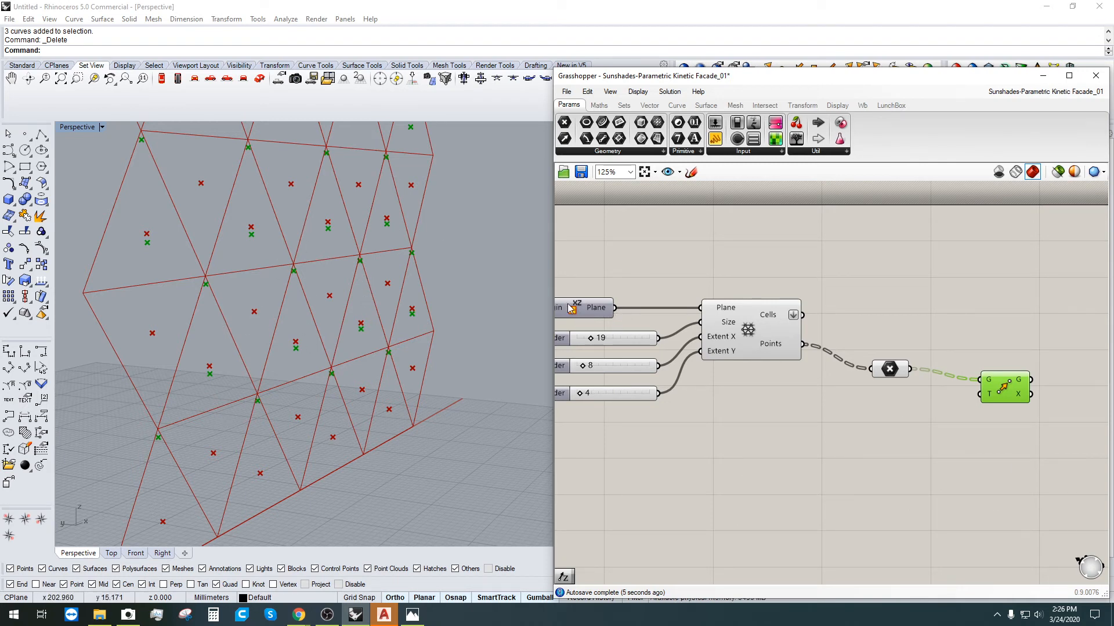
right_drag(763, 429, 824, 426)
double_click(936, 423)
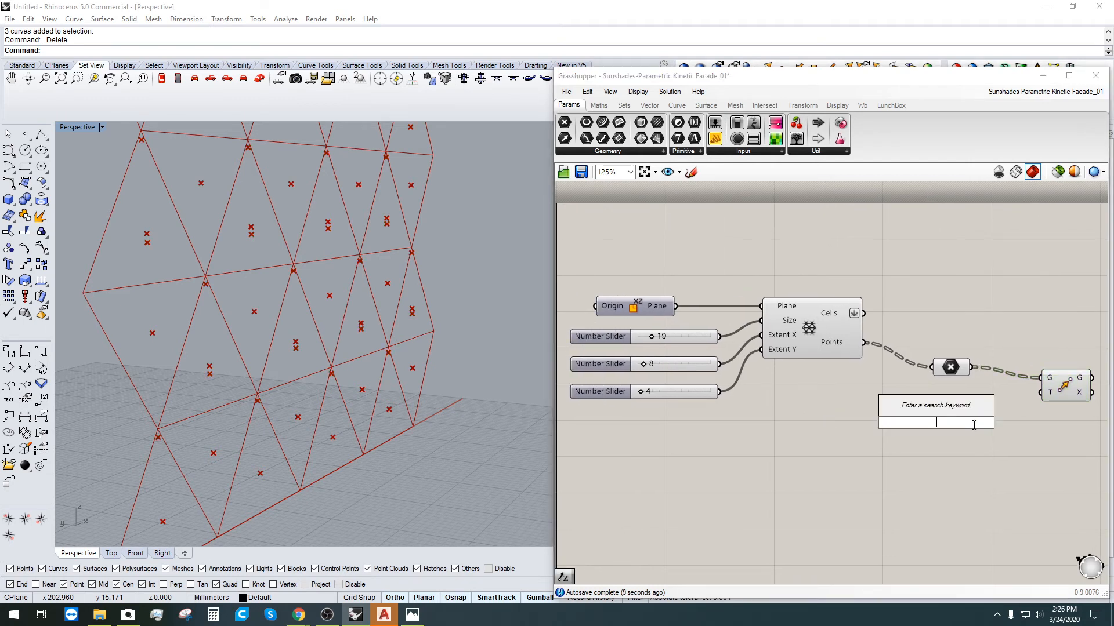
Step: Add an Amplitude component fed by the base plane, outputting into Move's T input
text(AMPL)
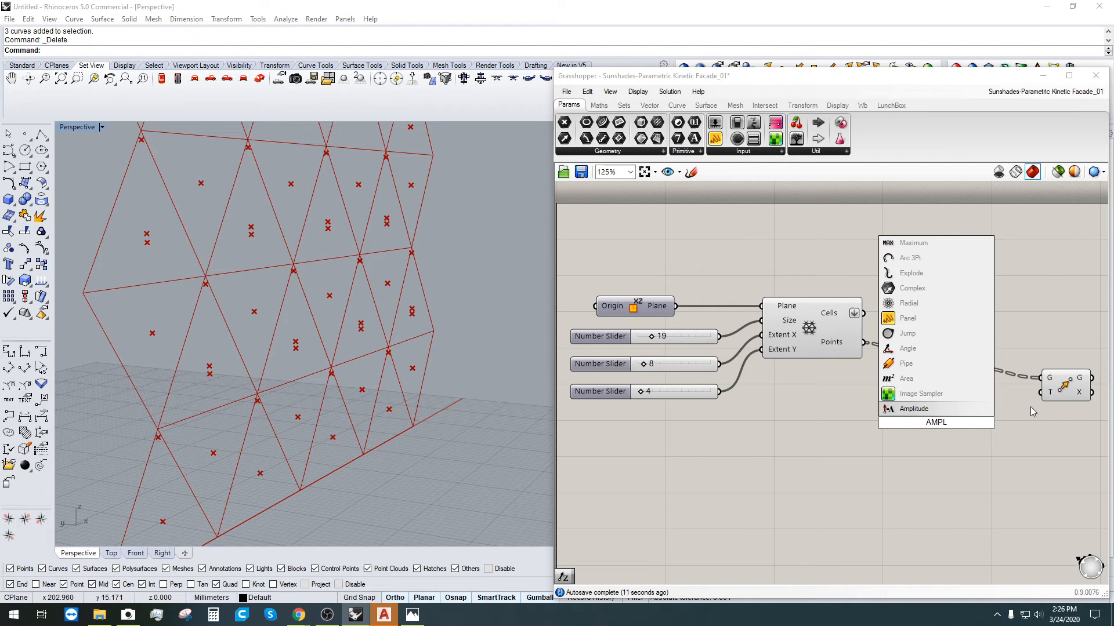
click(921, 409)
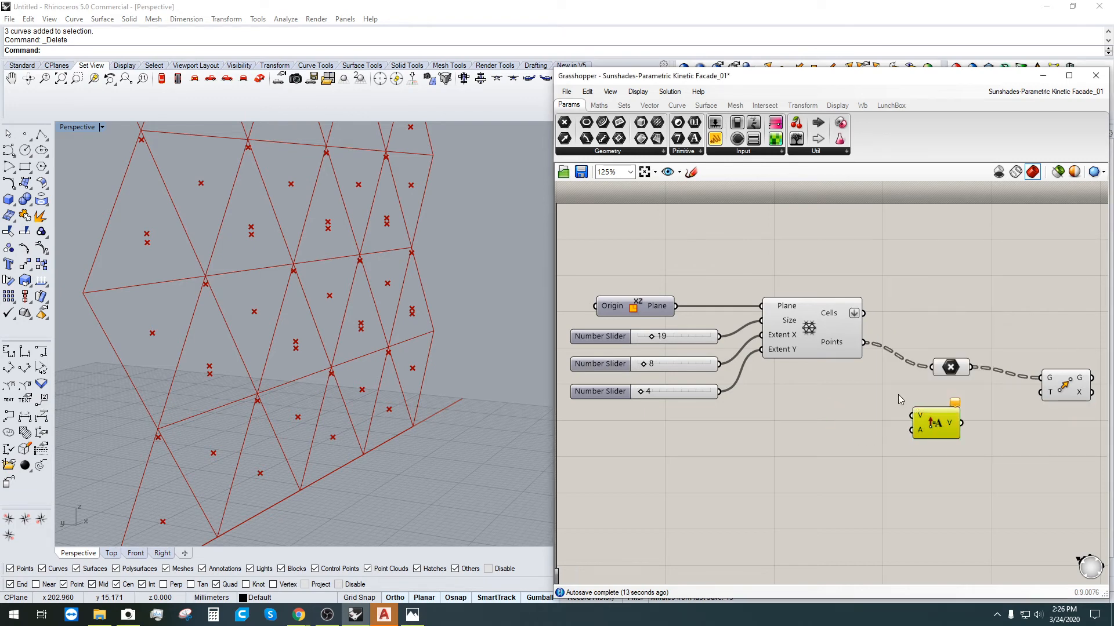
click(835, 353)
click(647, 306)
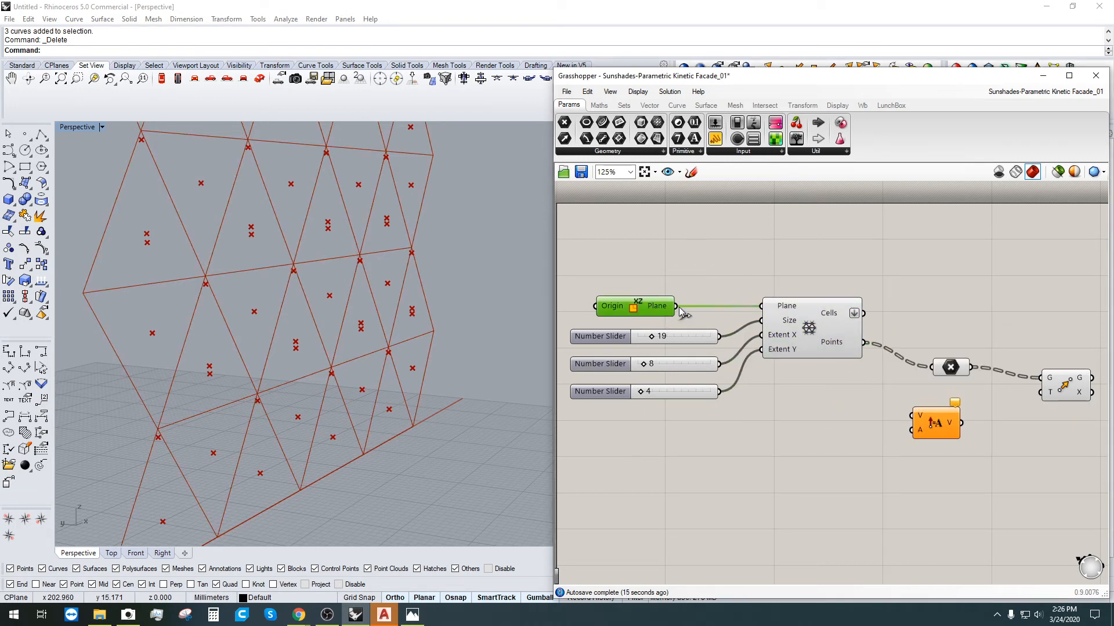
drag(676, 306, 913, 416)
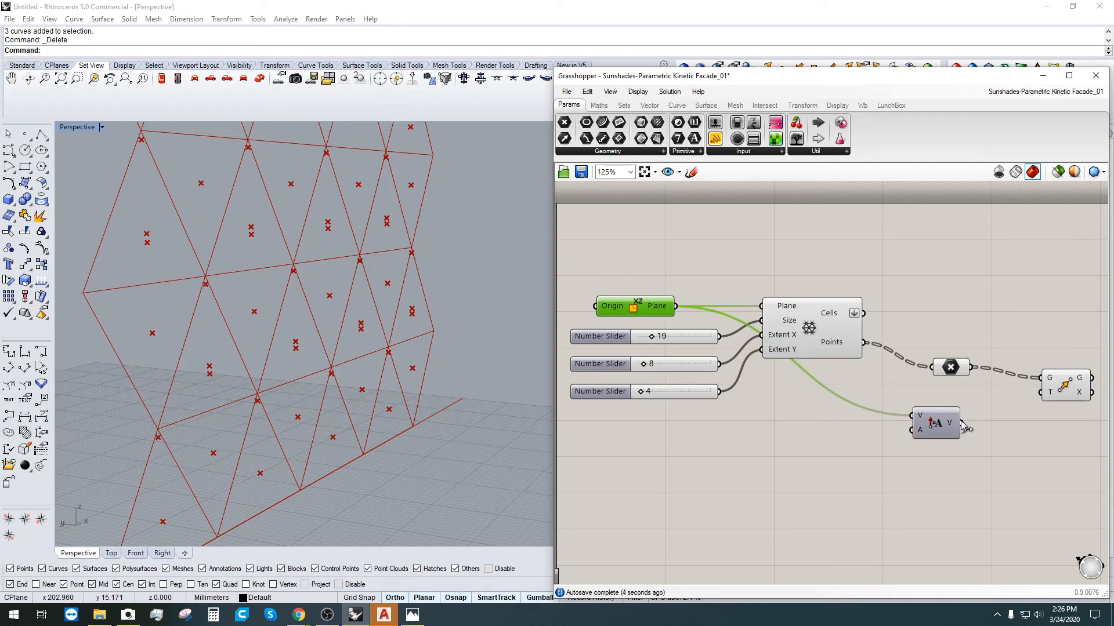
drag(963, 424, 1043, 390)
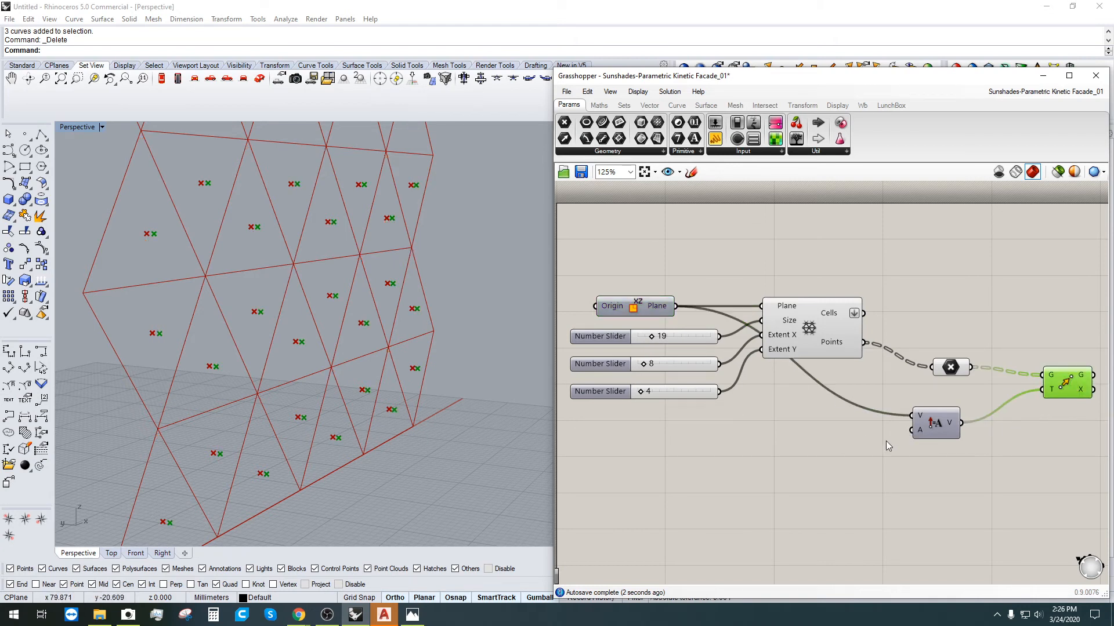
Step: Drive Amplitude's A input with a new number slider set to 2
alt+drag(613, 390, 733, 449)
drag(839, 450, 911, 431)
mouse_move(759, 451)
mouse_down()
mouse_move(778, 452)
mouse_move(757, 457)
mouse_up()
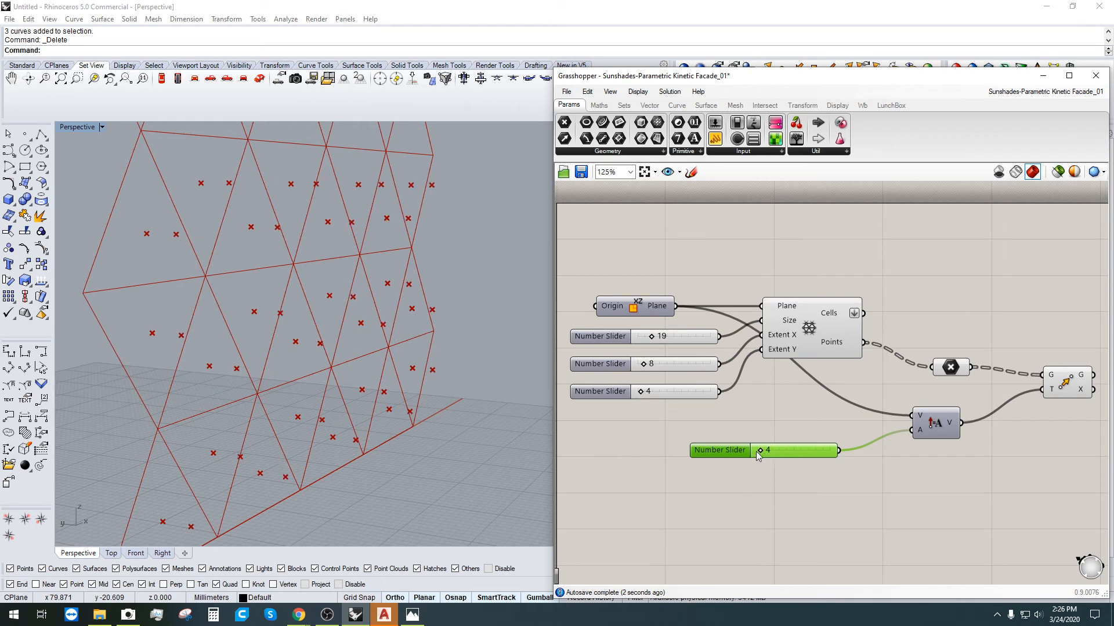
key(Delete)
double_click(757, 435)
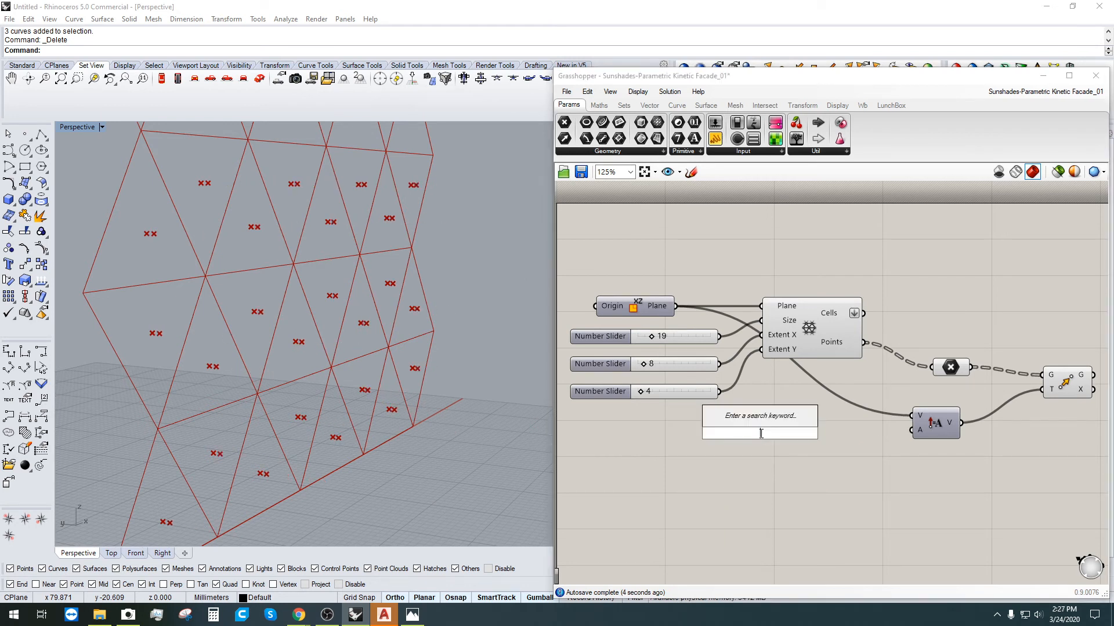
text(2)
key(Return)
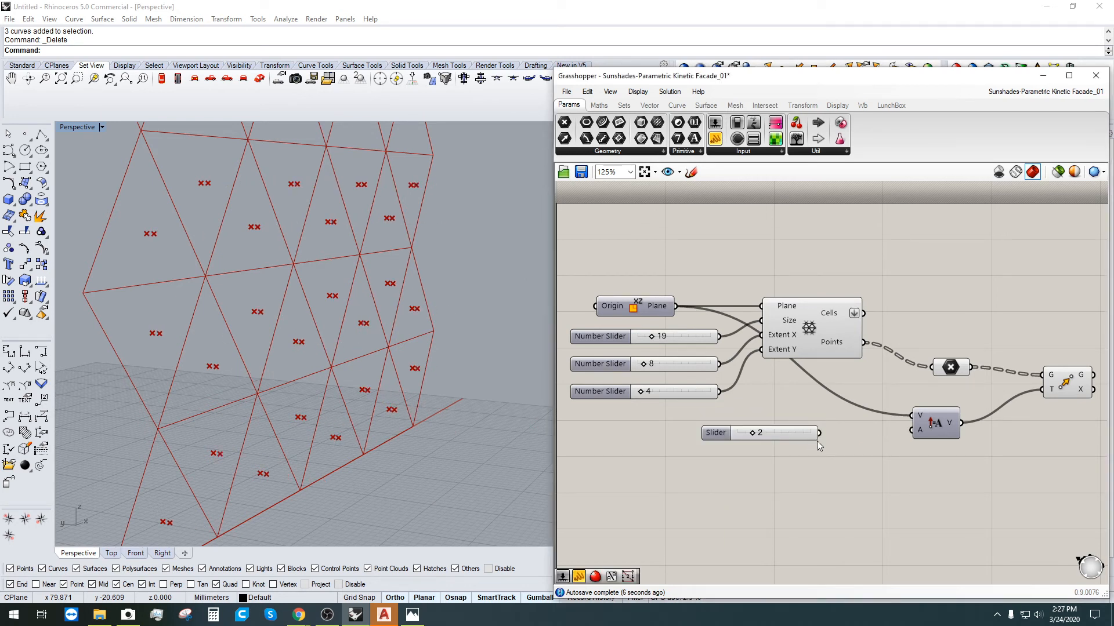
drag(818, 432, 912, 430)
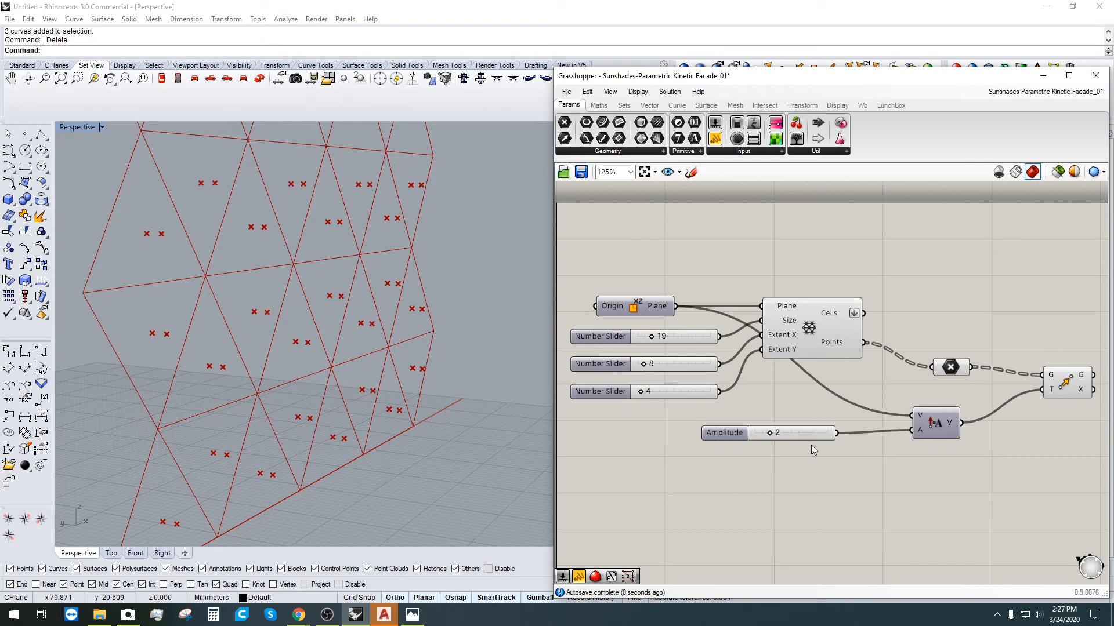
drag(718, 440, 751, 441)
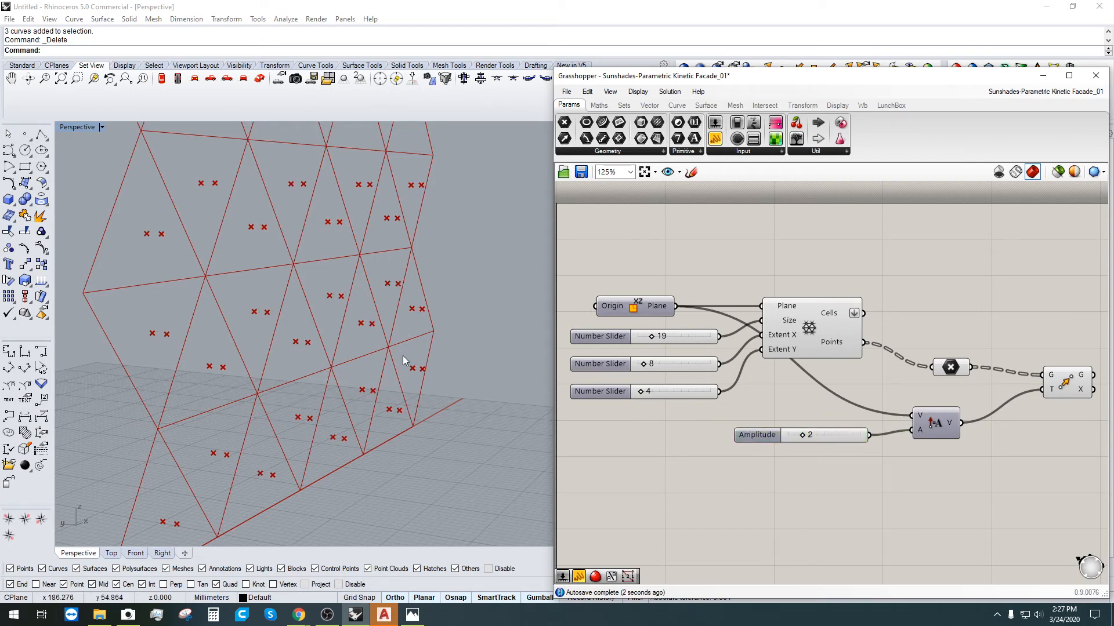
right_drag(403, 357, 294, 297)
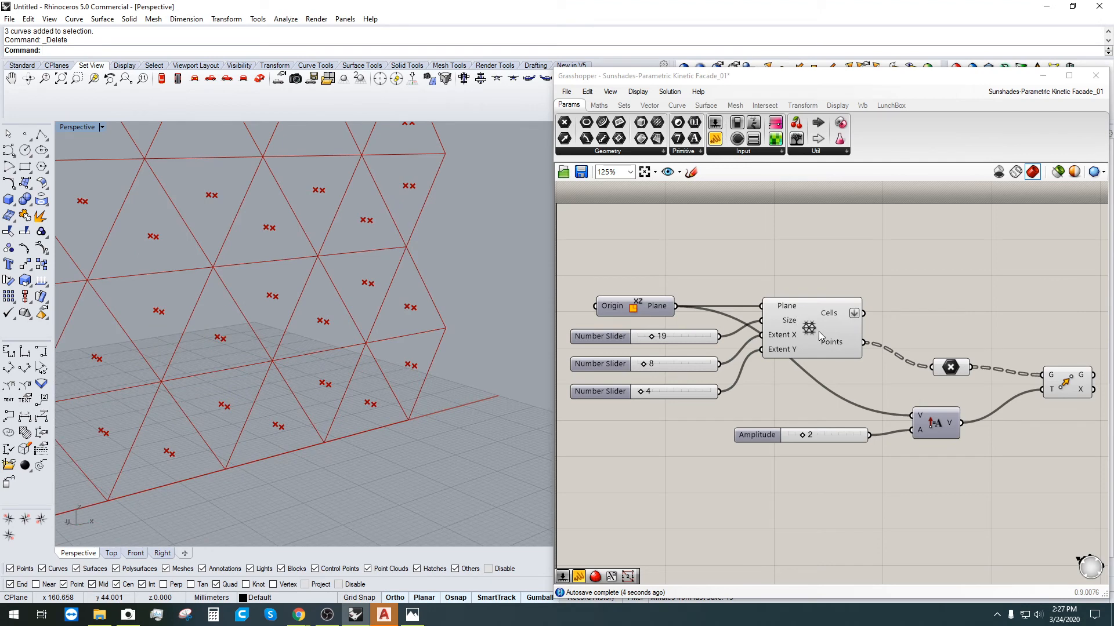
click(950, 371)
Step: Turn off the Point parameter's preview
right_click(951, 371)
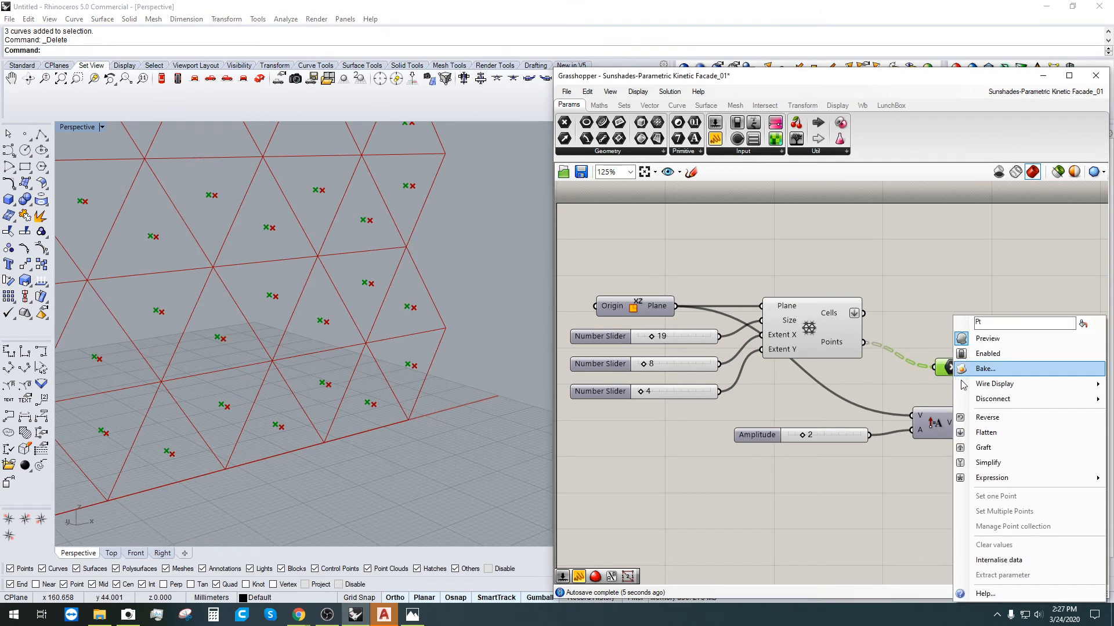
click(981, 339)
right_drag(370, 346, 355, 294)
scroll(819, 246, down, 2)
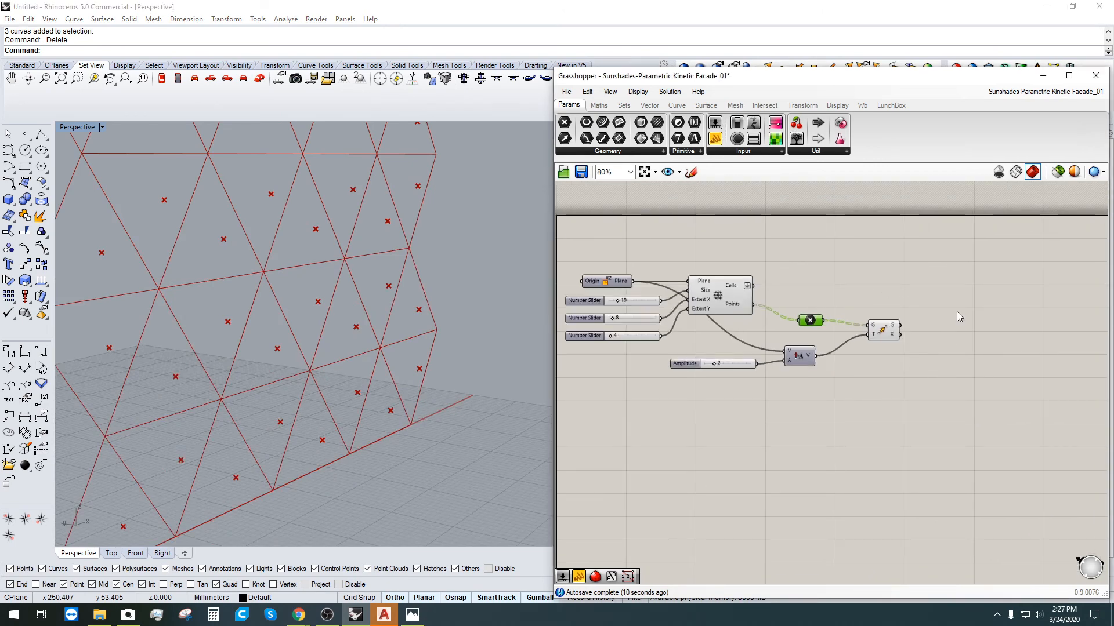
Step: Add an Extrude Point component to the canvas
double_click(957, 289)
text(ENTR)
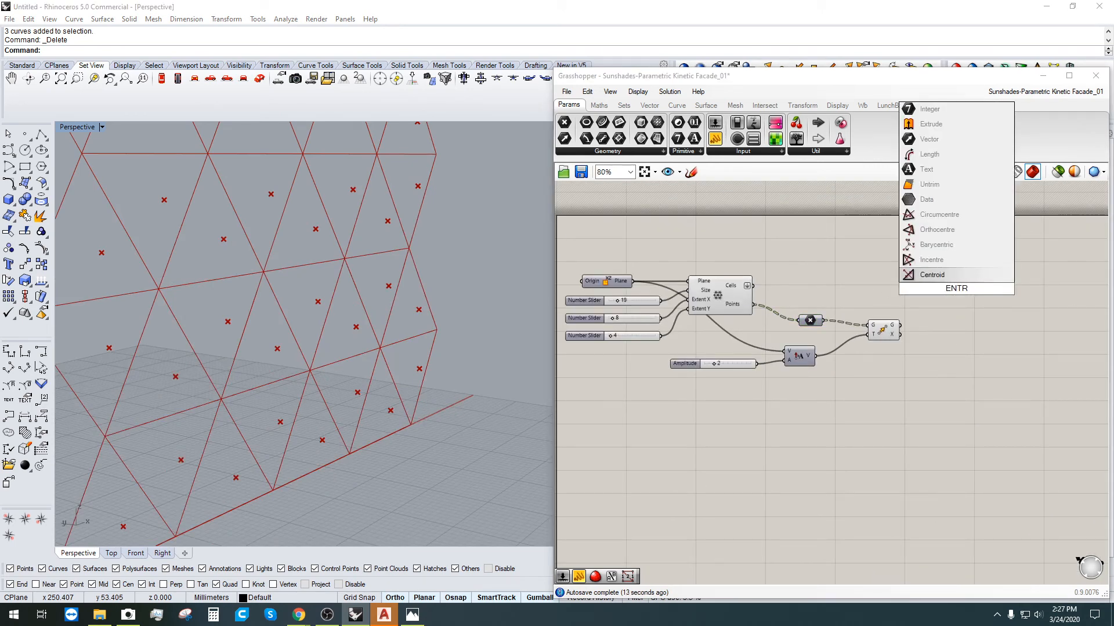
click(995, 295)
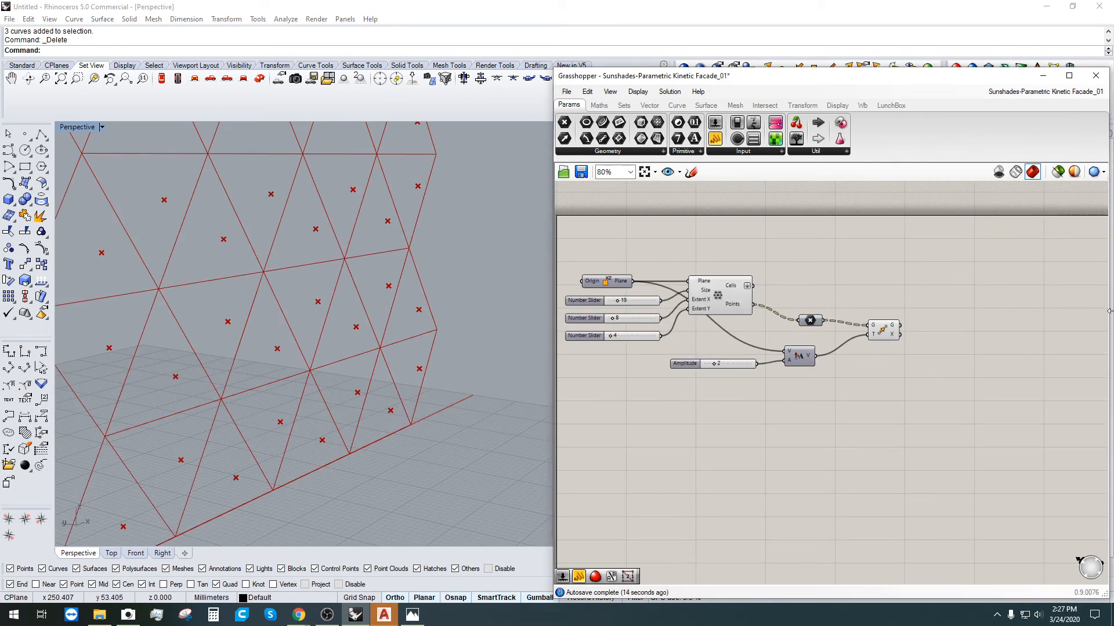
double_click(980, 346)
text(EXTRUDE)
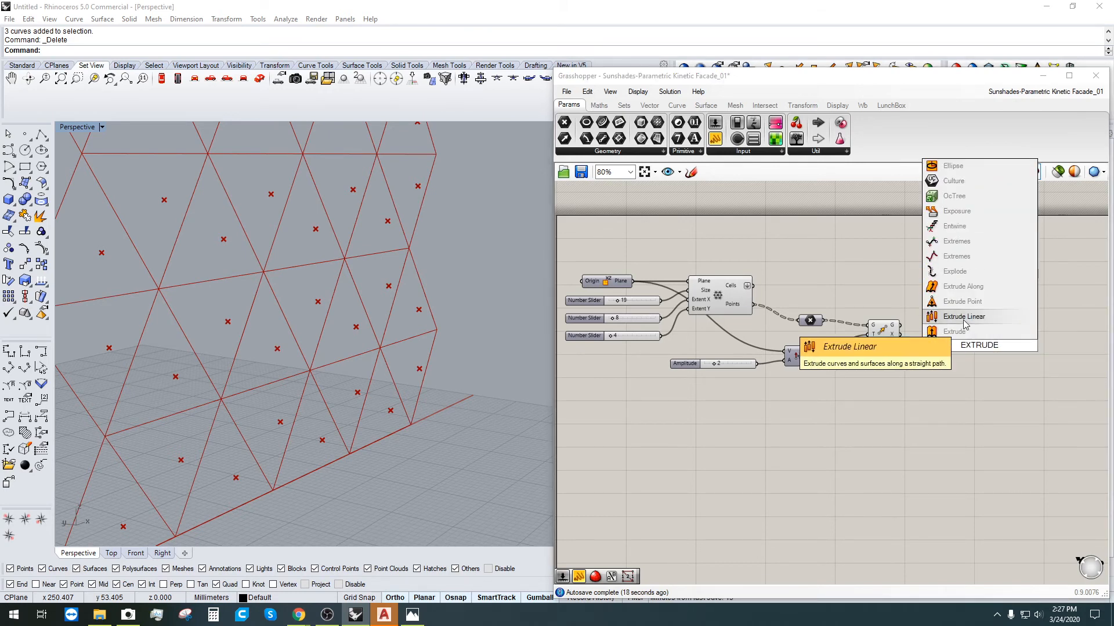
click(962, 302)
drag(970, 343, 939, 288)
Step: Wire the triangular grid cells into Extrude Point's B input and the moved points into P
click(725, 294)
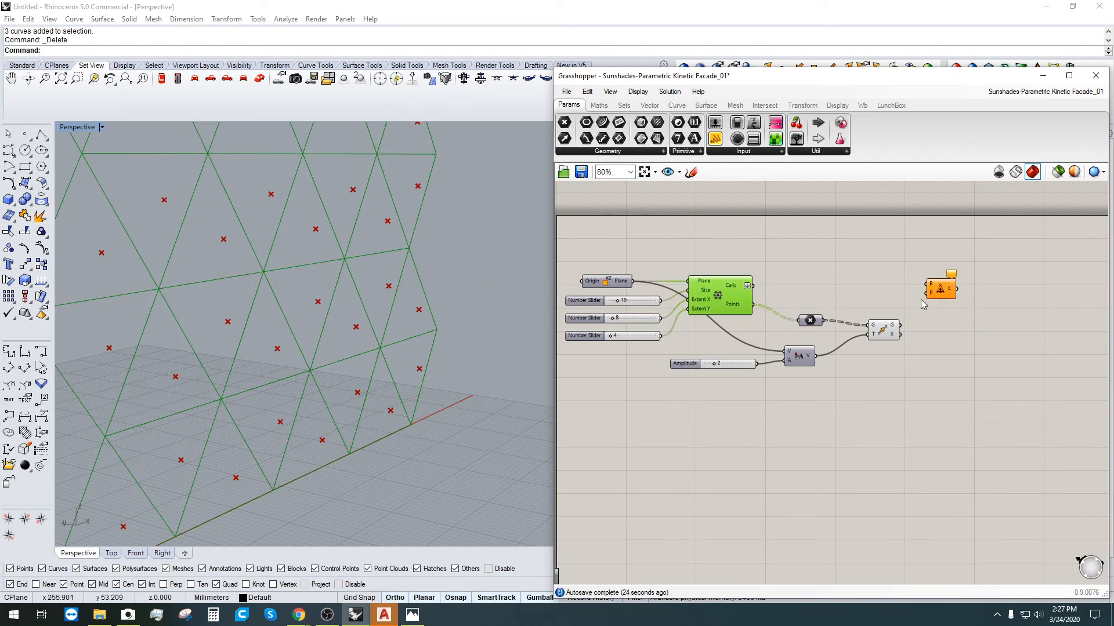
click(877, 326)
click(812, 290)
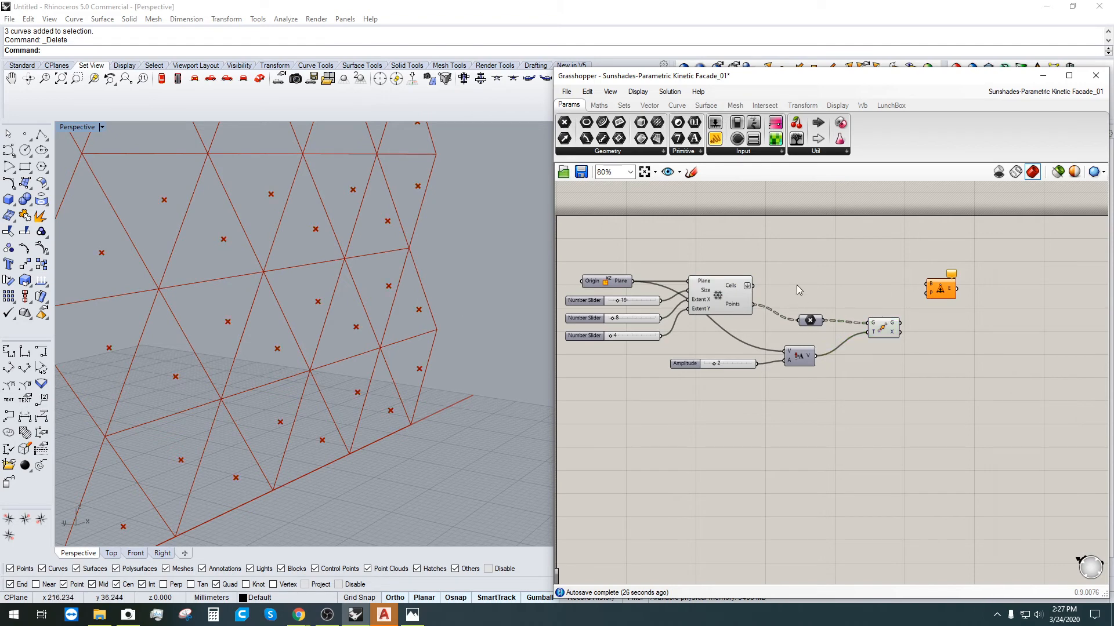
drag(753, 285, 927, 288)
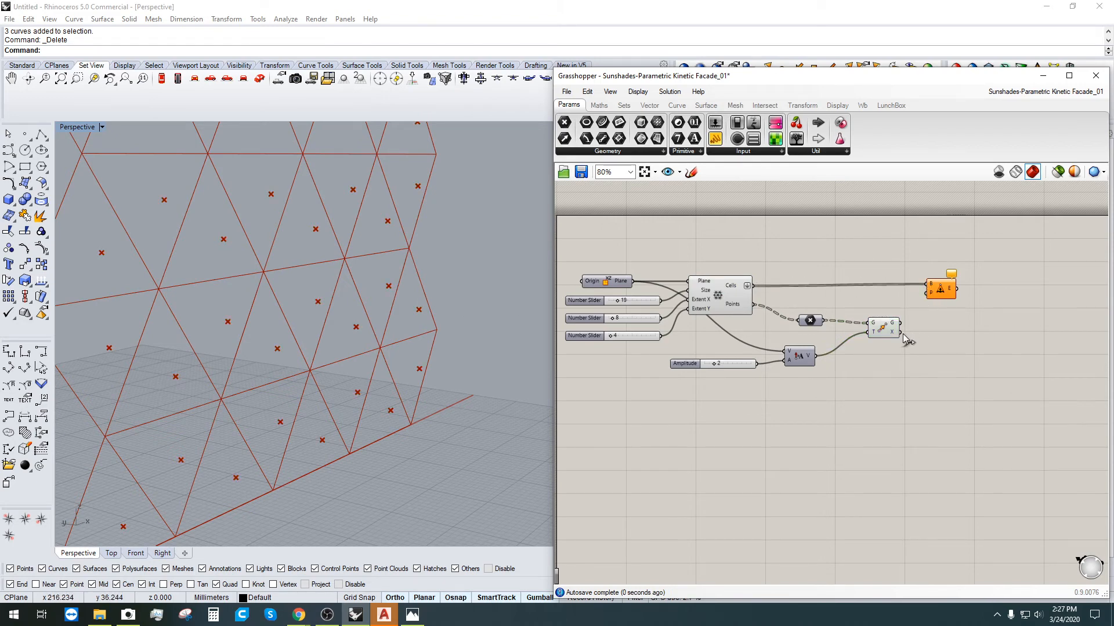
drag(900, 323, 926, 292)
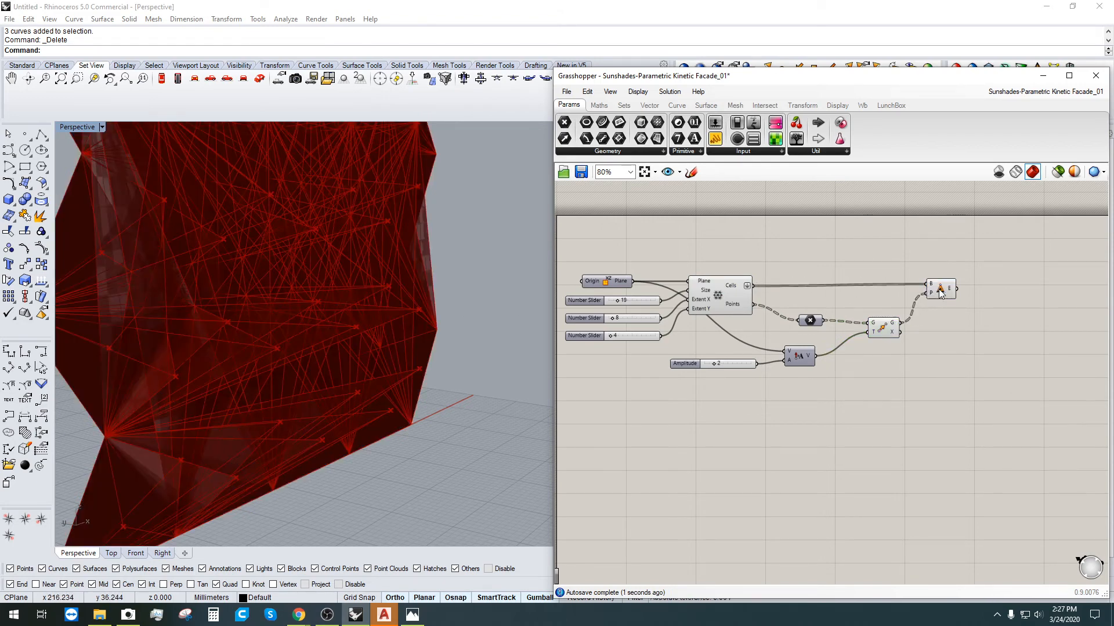
click(949, 291)
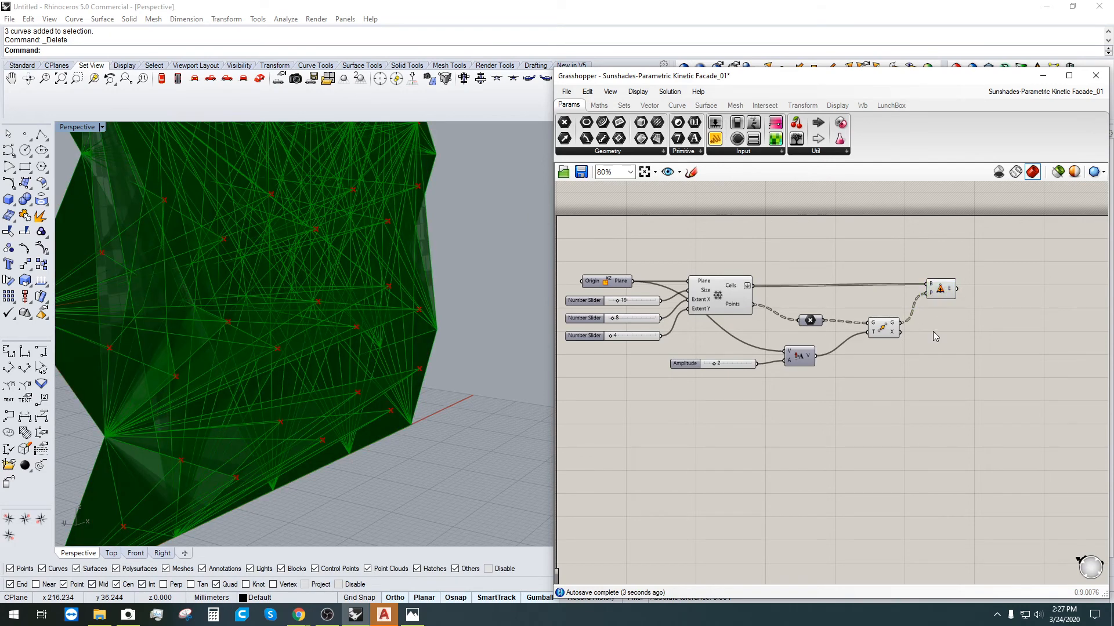
click(916, 324)
scroll(899, 310, up, 3)
click(961, 285)
drag(961, 285, 963, 291)
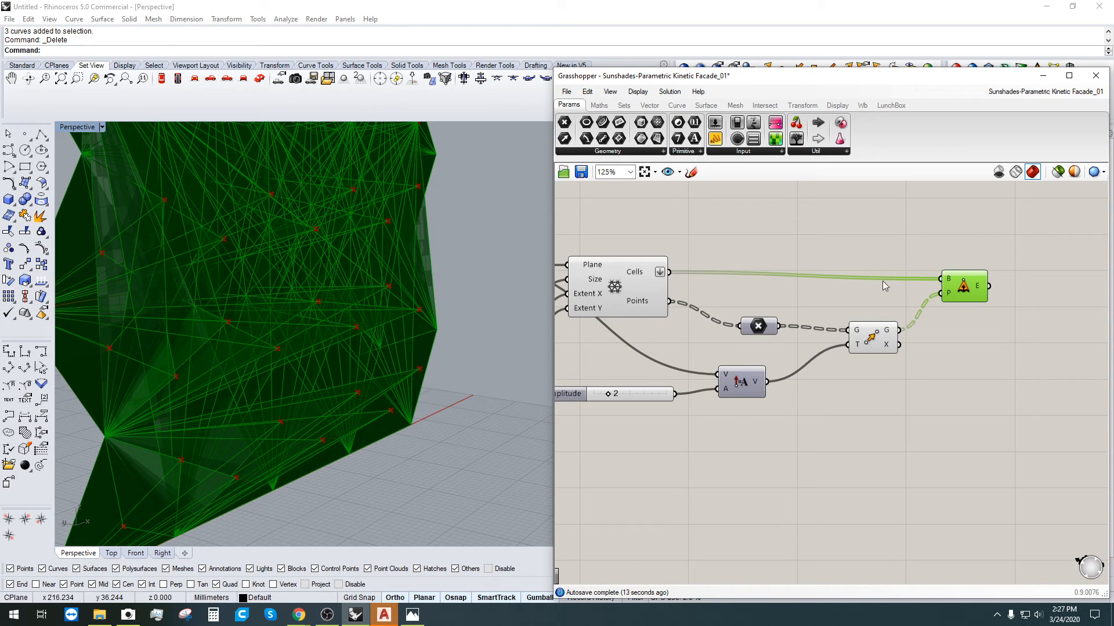
Step: Flatten the triangular grid's Cells output
right_click(660, 272)
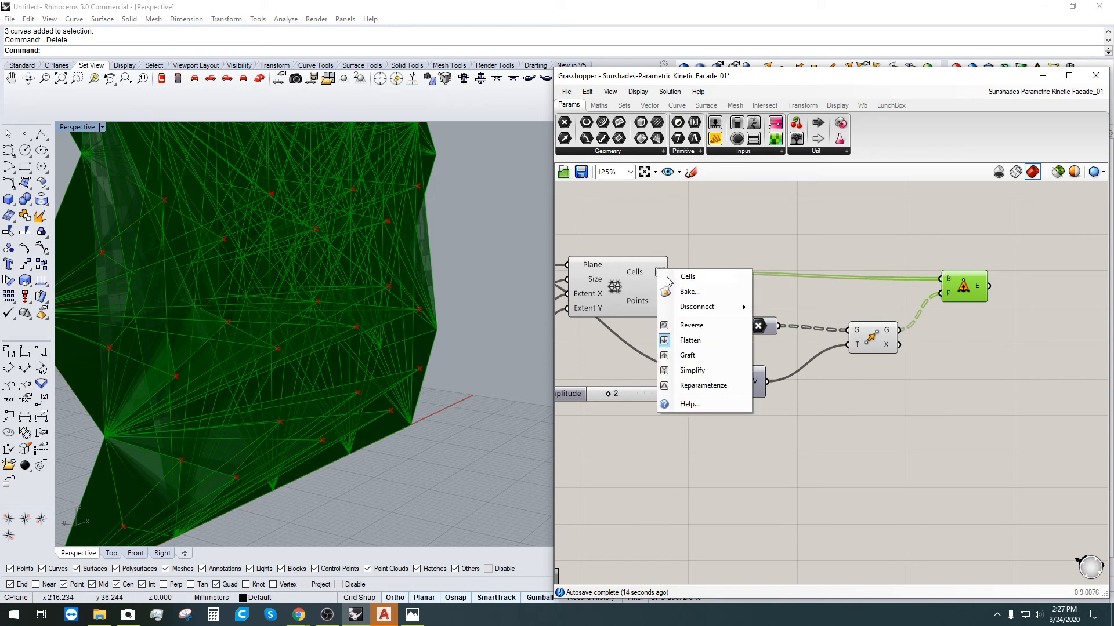
click(690, 341)
click(869, 235)
drag(964, 289, 964, 284)
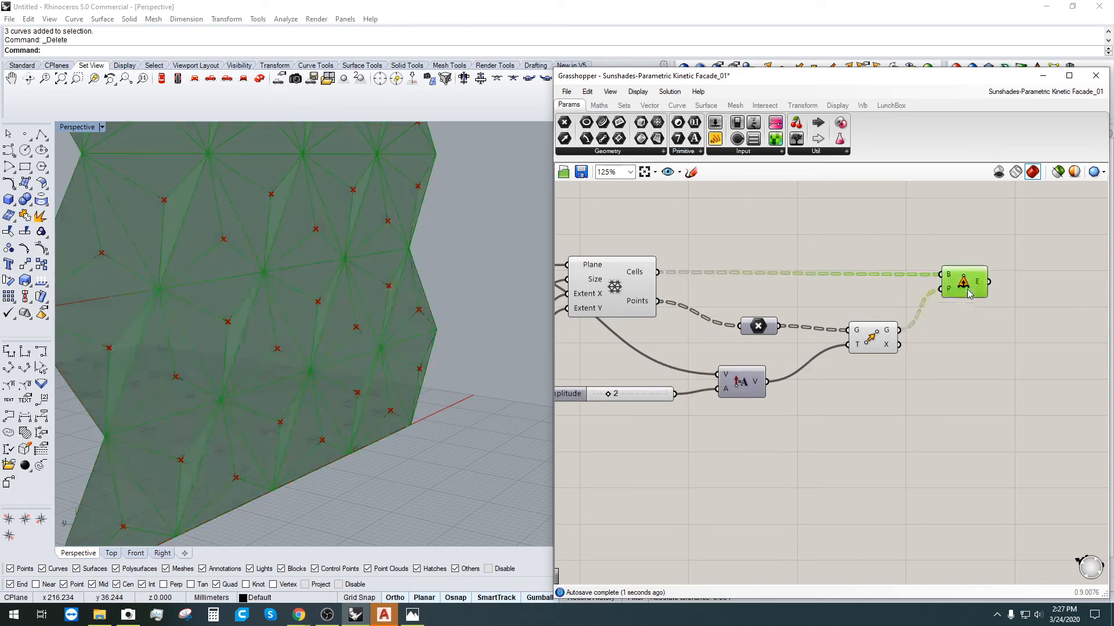
click(977, 343)
right_drag(400, 363, 363, 351)
scroll(754, 371, up, 5)
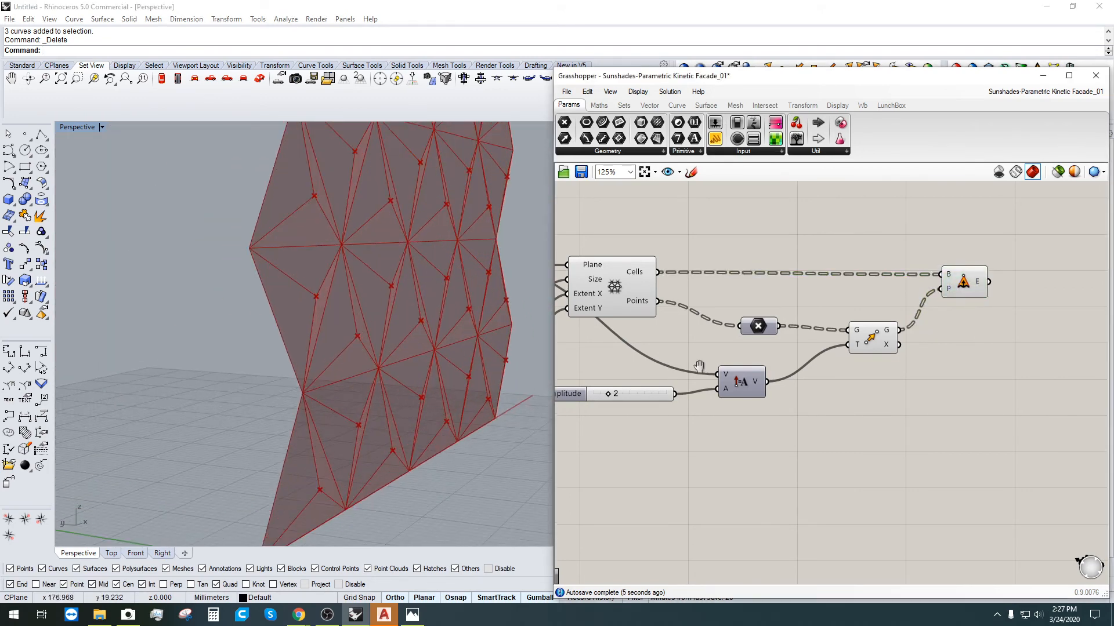
Step: Try Amplitude values from 3 up to 7, settle on 3, and orbit to check the folds
mouse_move(732, 374)
mouse_down()
mouse_move(828, 373)
mouse_move(732, 372)
mouse_move(746, 373)
mouse_up()
scroll(372, 343, down, 4)
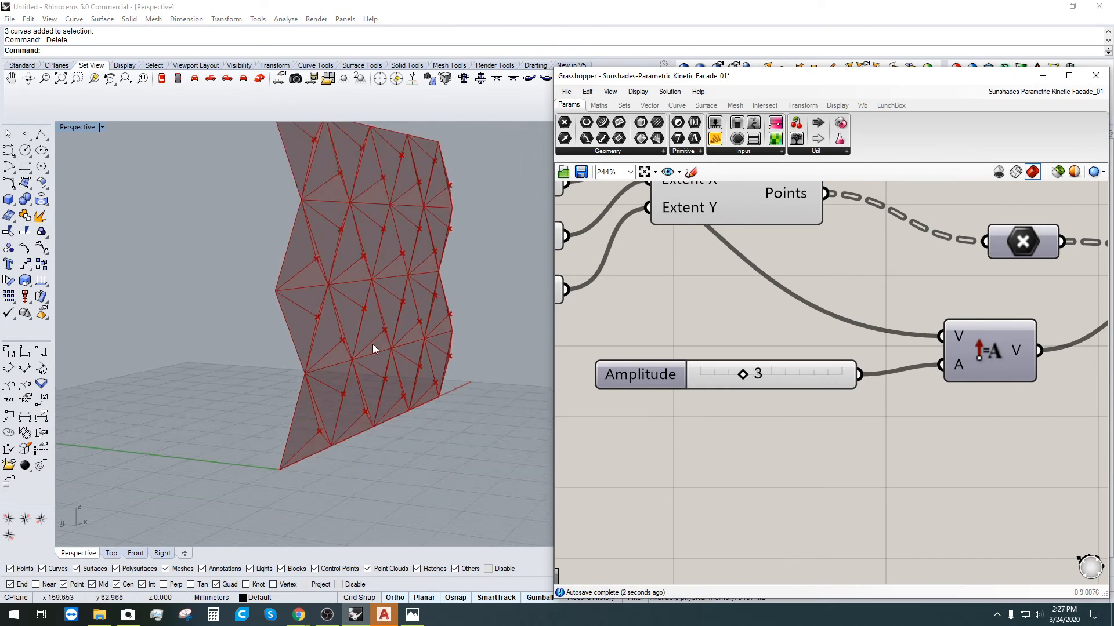
right_drag(372, 344, 438, 409)
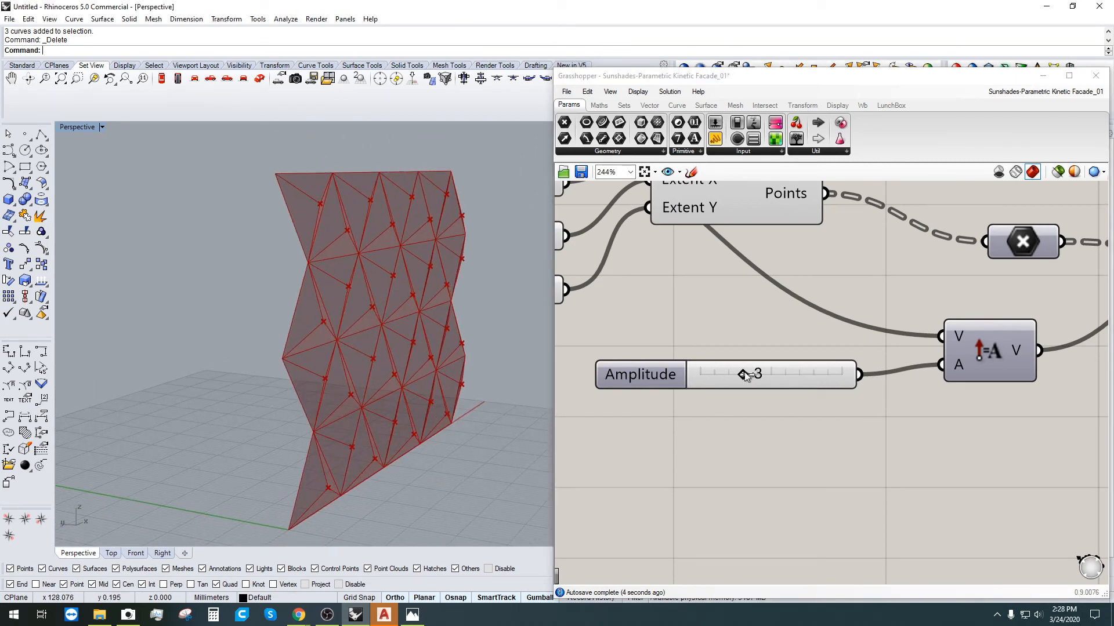
drag(744, 374, 760, 371)
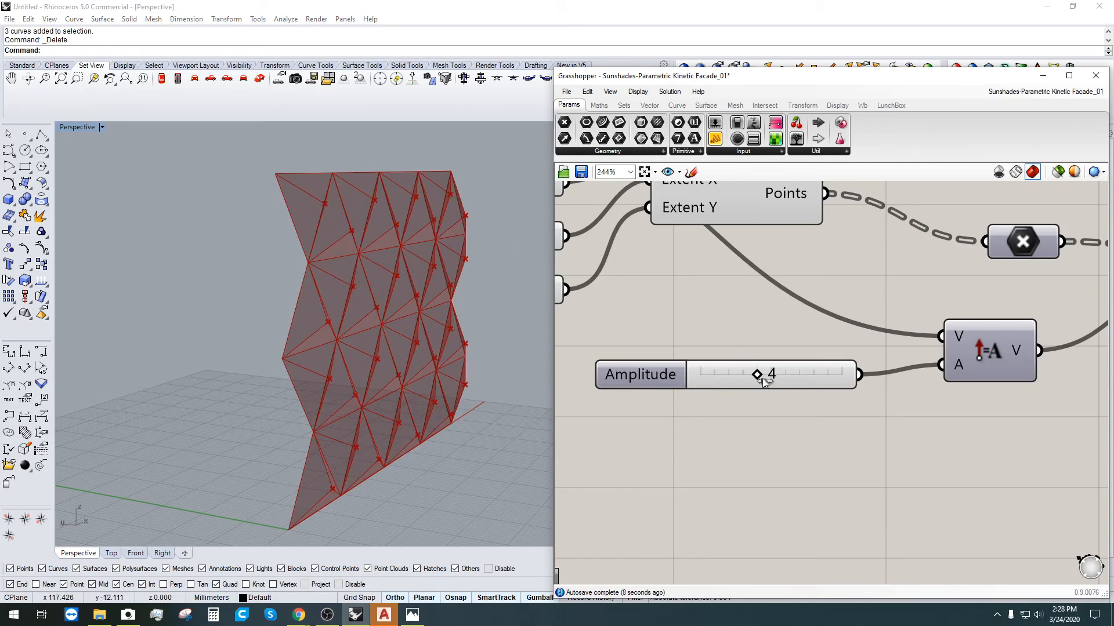
drag(770, 374, 747, 374)
right_drag(457, 479, 371, 388)
scroll(421, 405, up, 5)
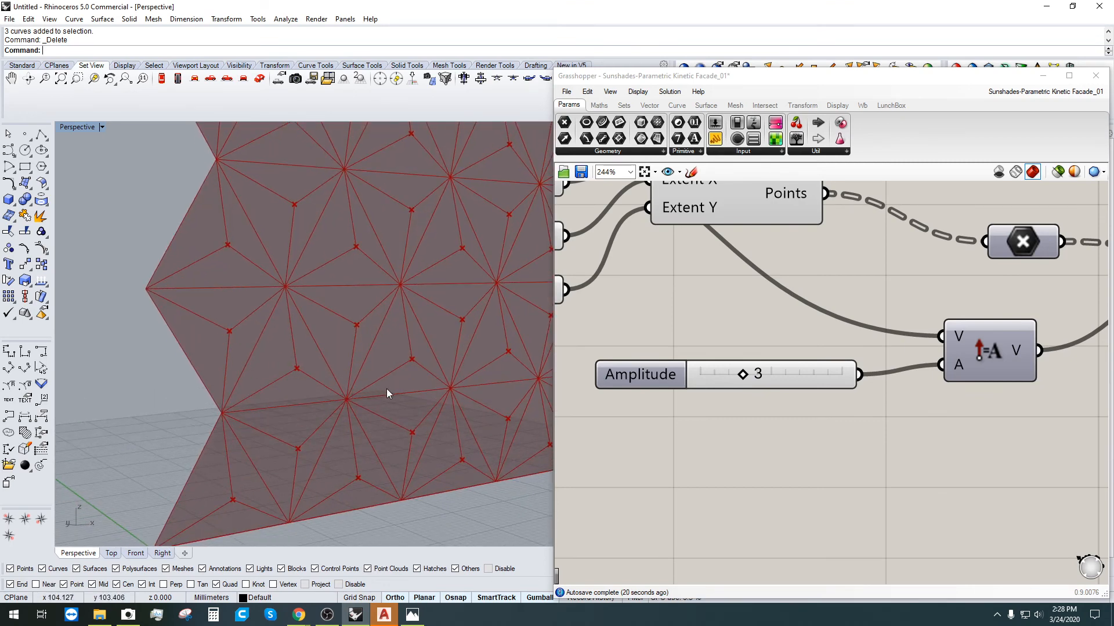
scroll(309, 361, down, 4)
right_drag(309, 362, 391, 342)
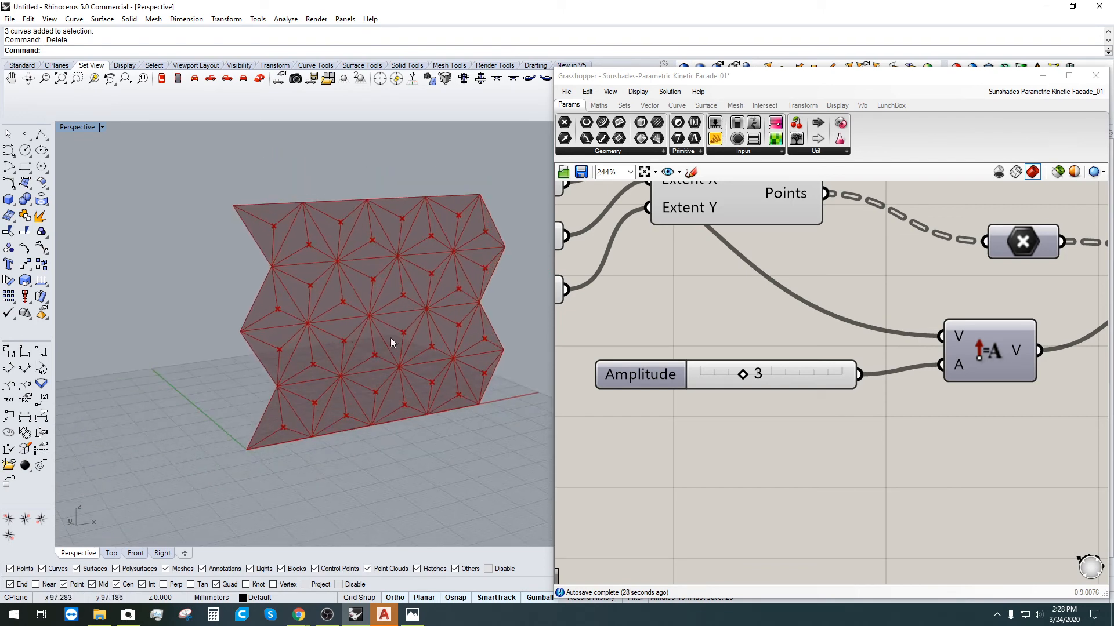
Step: Orbit the facade and pan the canvas to make room beside the extrusion output
right_drag(378, 401, 462, 422)
right_drag(939, 447, 749, 471)
right_drag(979, 402, 829, 391)
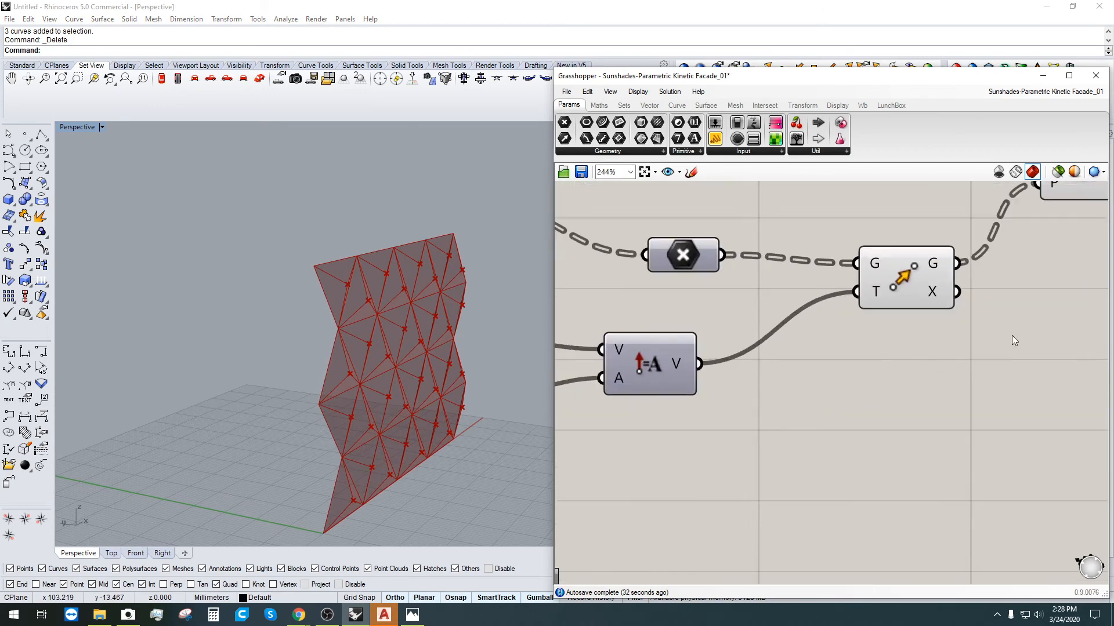
right_drag(1011, 335, 861, 445)
drag(935, 299, 937, 295)
right_drag(477, 400, 401, 425)
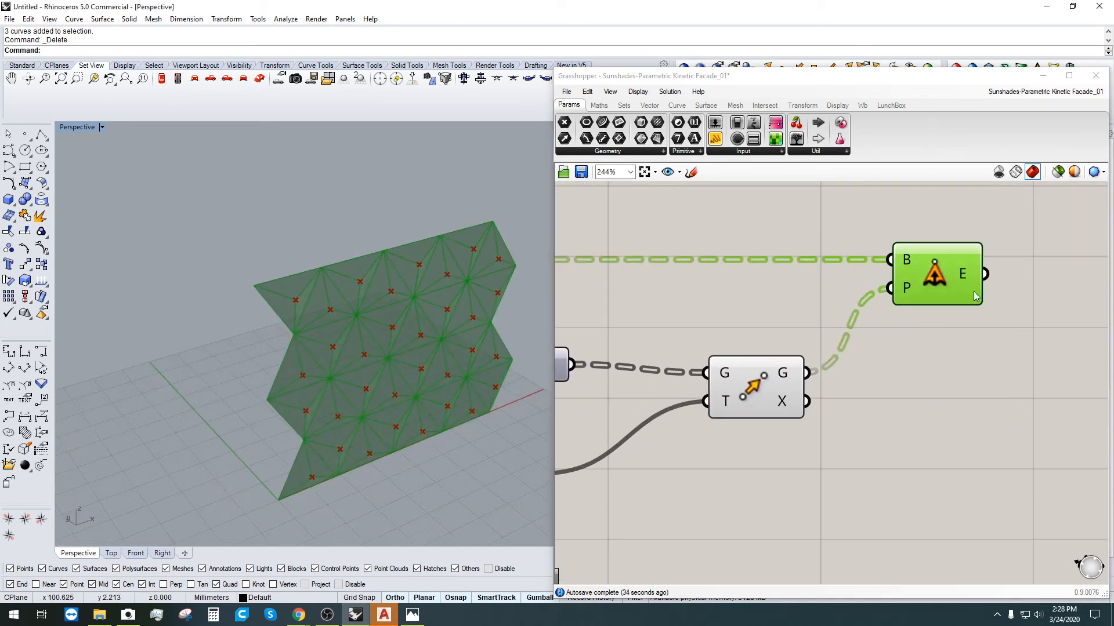
click(1000, 322)
right_drag(986, 276, 878, 360)
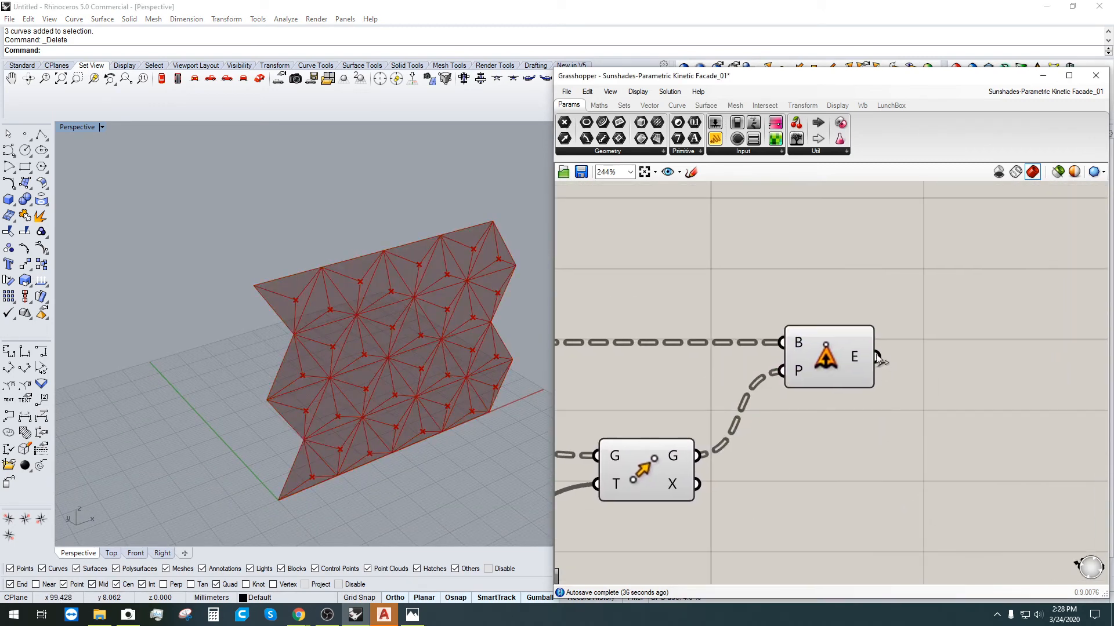
mouse_move(862, 357)
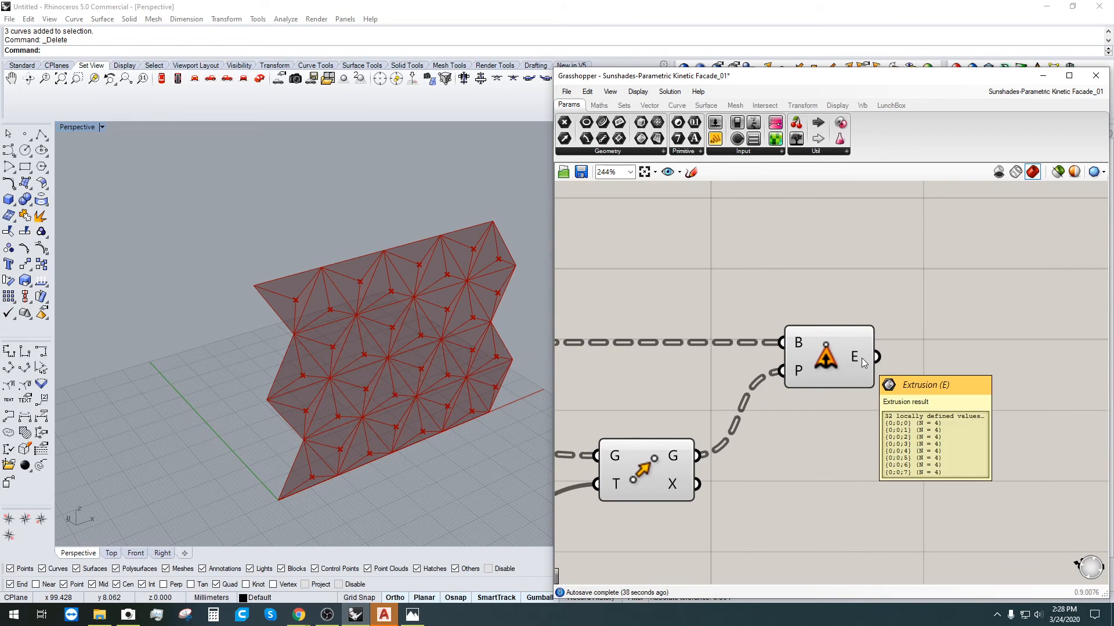
right_drag(905, 362, 849, 336)
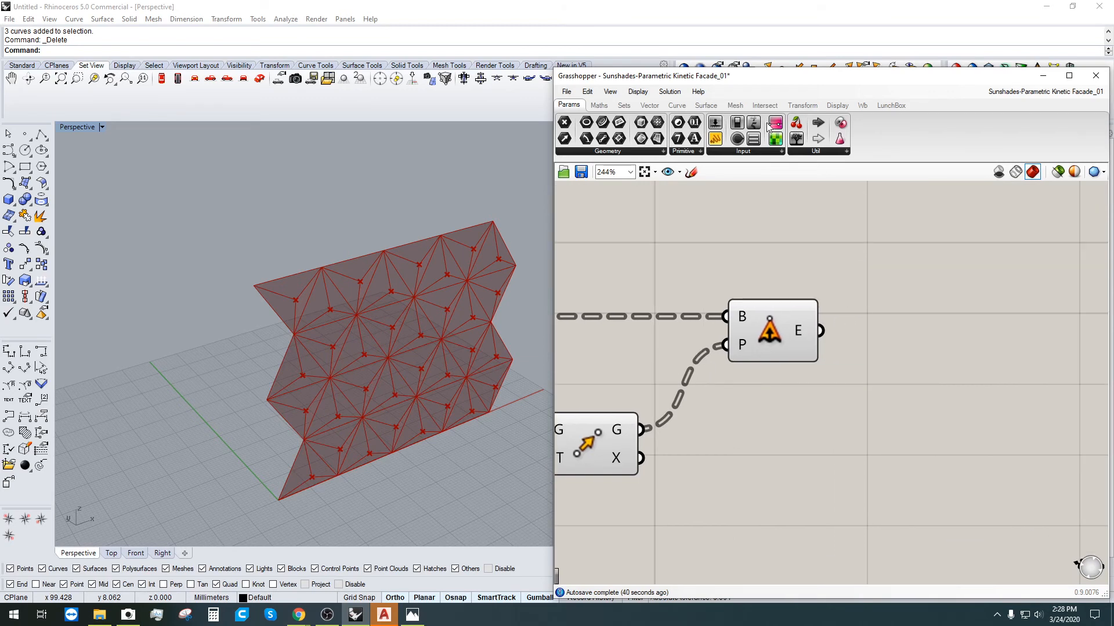
Step: Add a Panel on Extrude Point's E output, lengthened to list the Open Brep branches
click(714, 139)
click(903, 298)
drag(826, 324, 903, 307)
right_drag(941, 367, 718, 347)
scroll(743, 349, down, 3)
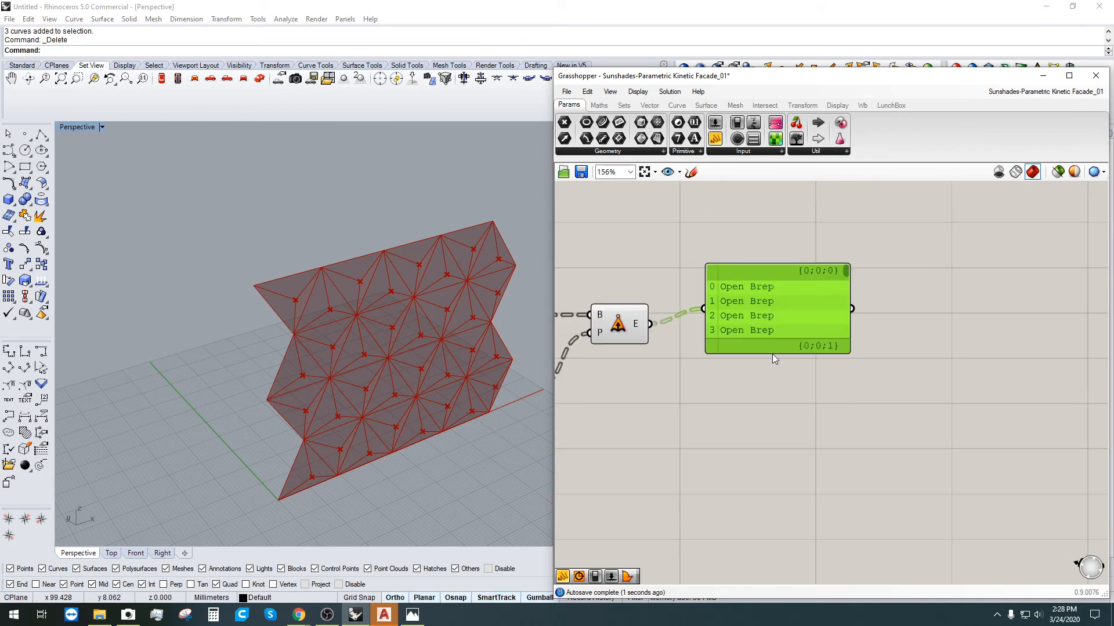
scroll(771, 358, down, 2)
drag(770, 354, 839, 343)
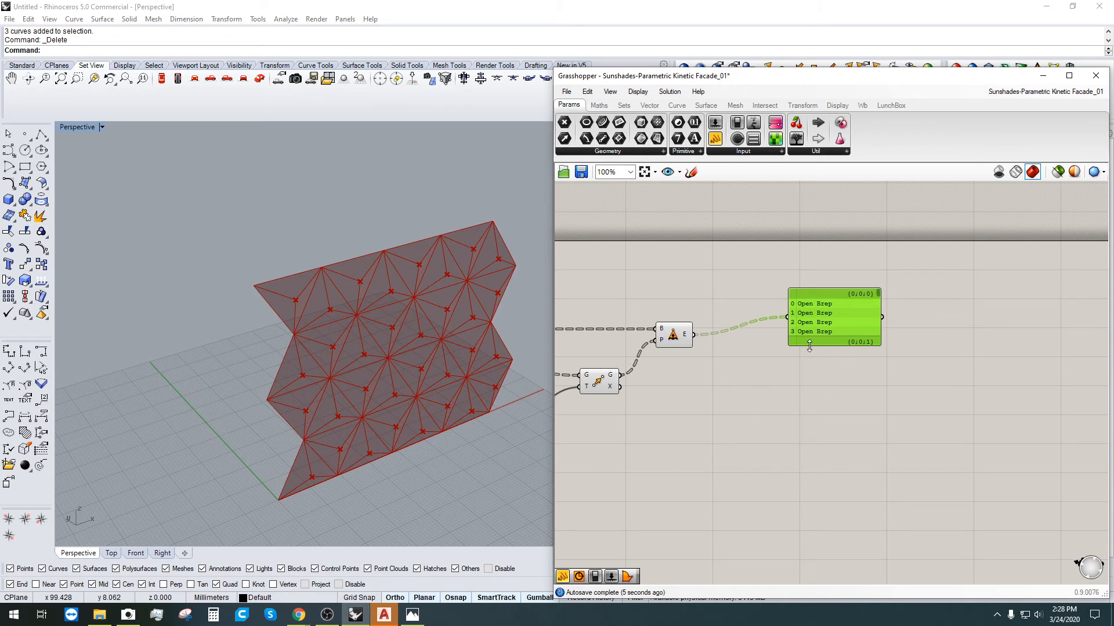
drag(809, 347, 826, 559)
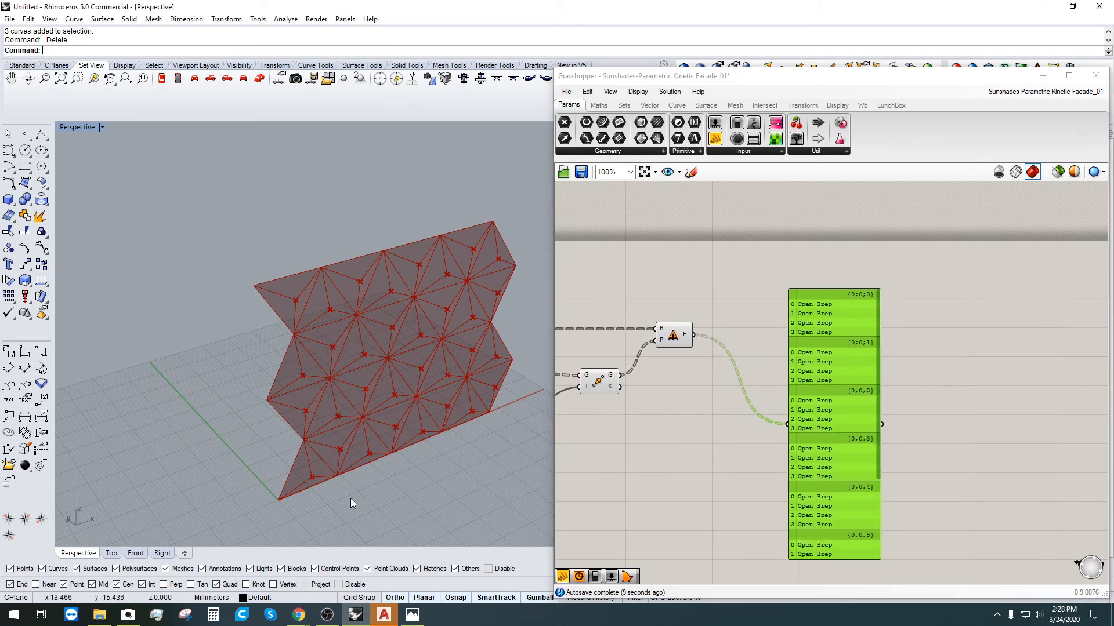
scroll(342, 493, up, 5)
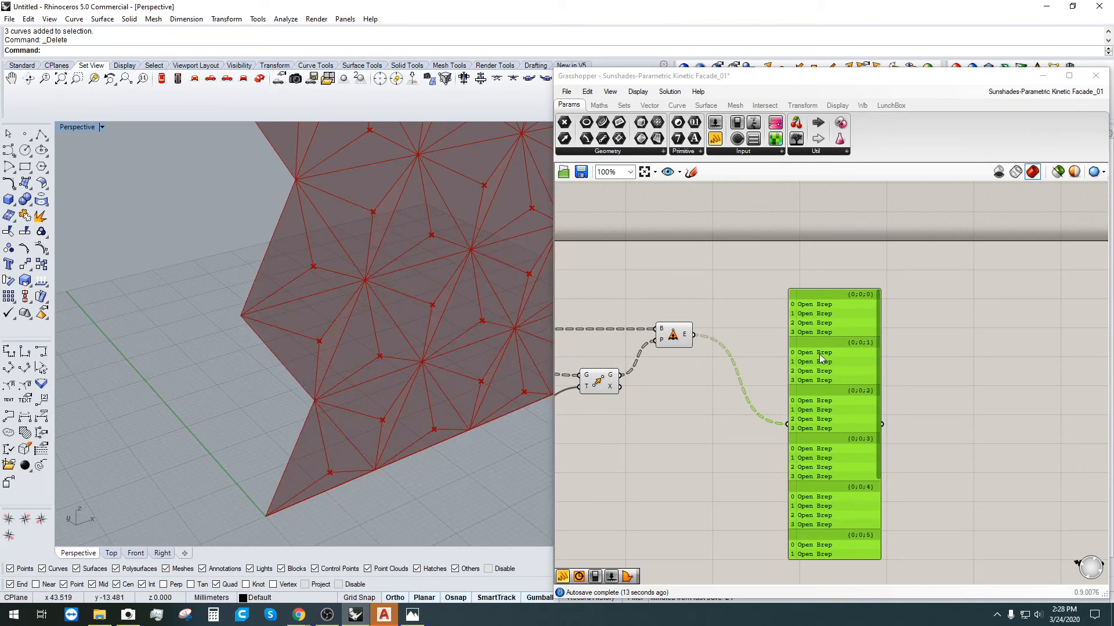
scroll(393, 352, down, 2)
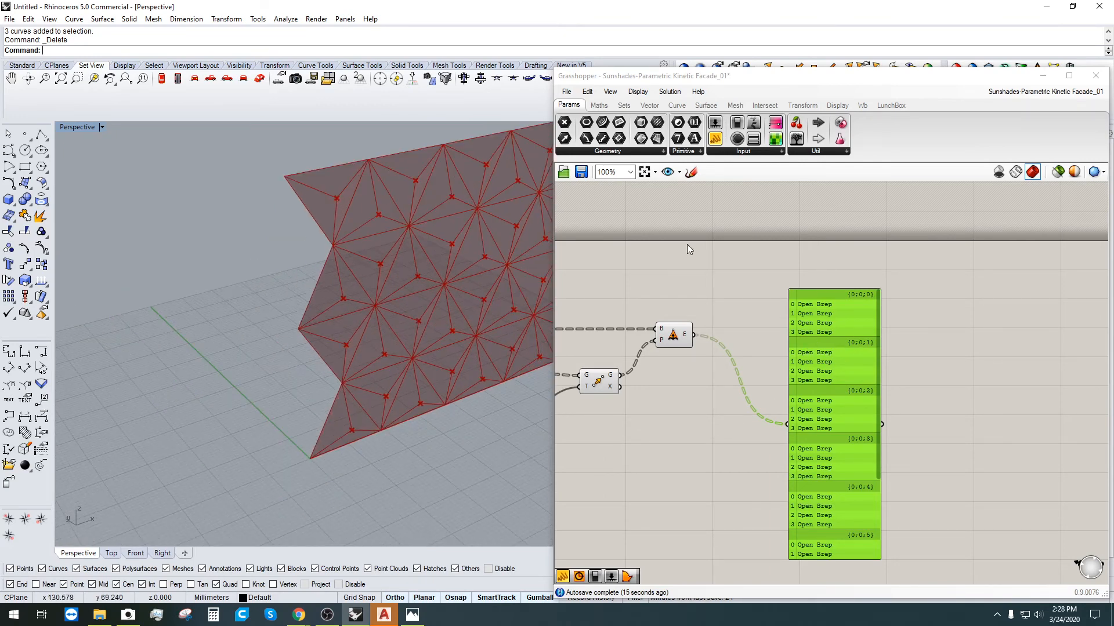
shift+right_drag(443, 389, 324, 419)
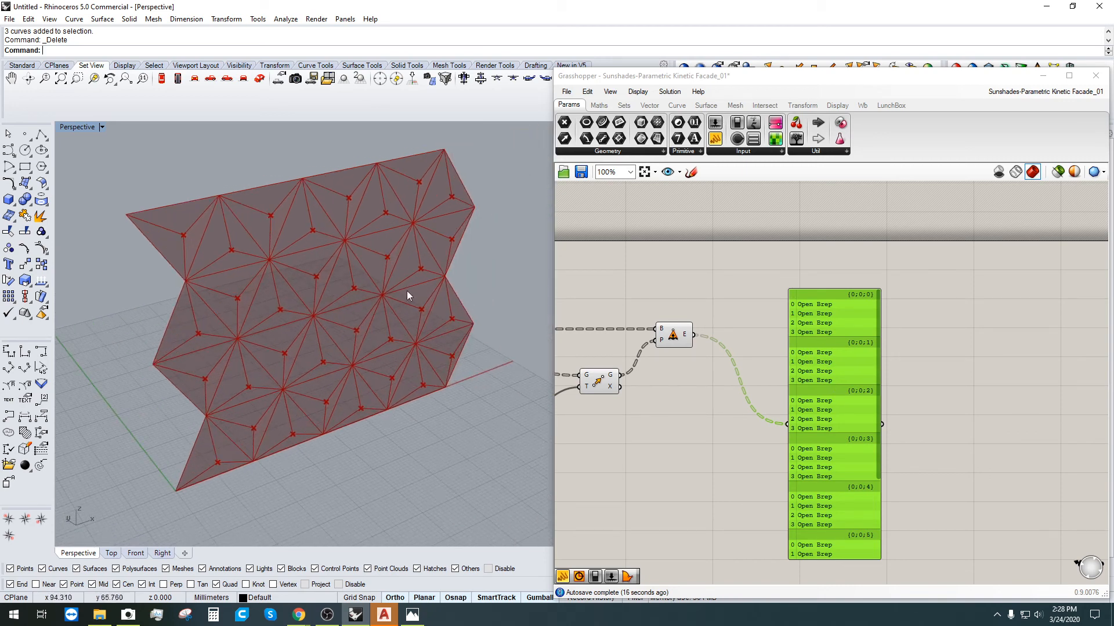
right_drag(685, 336, 679, 336)
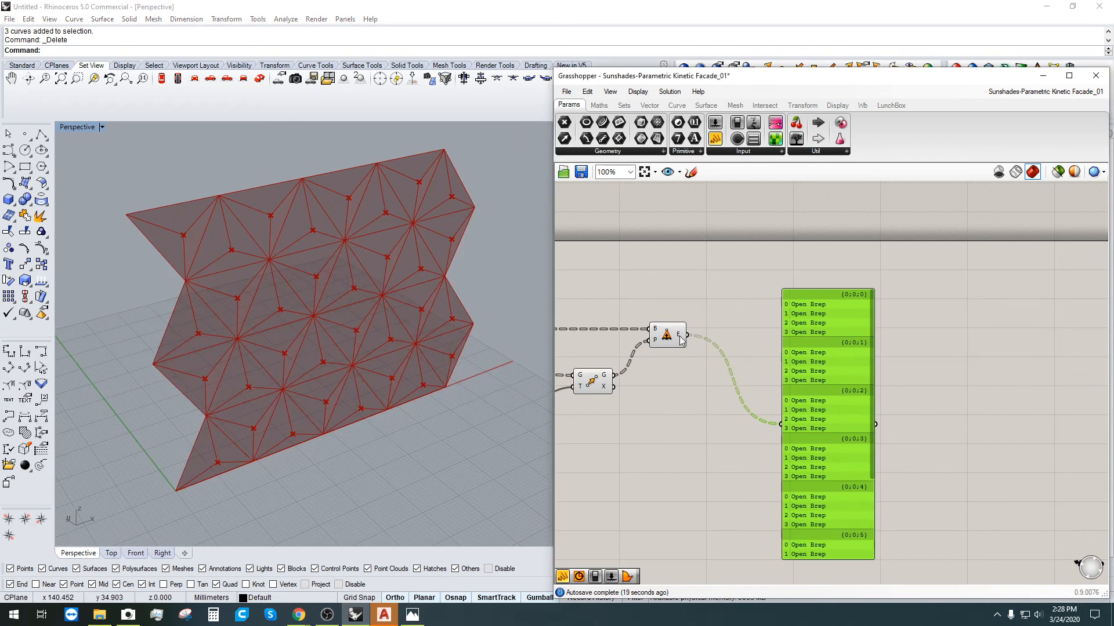
right_click(680, 340)
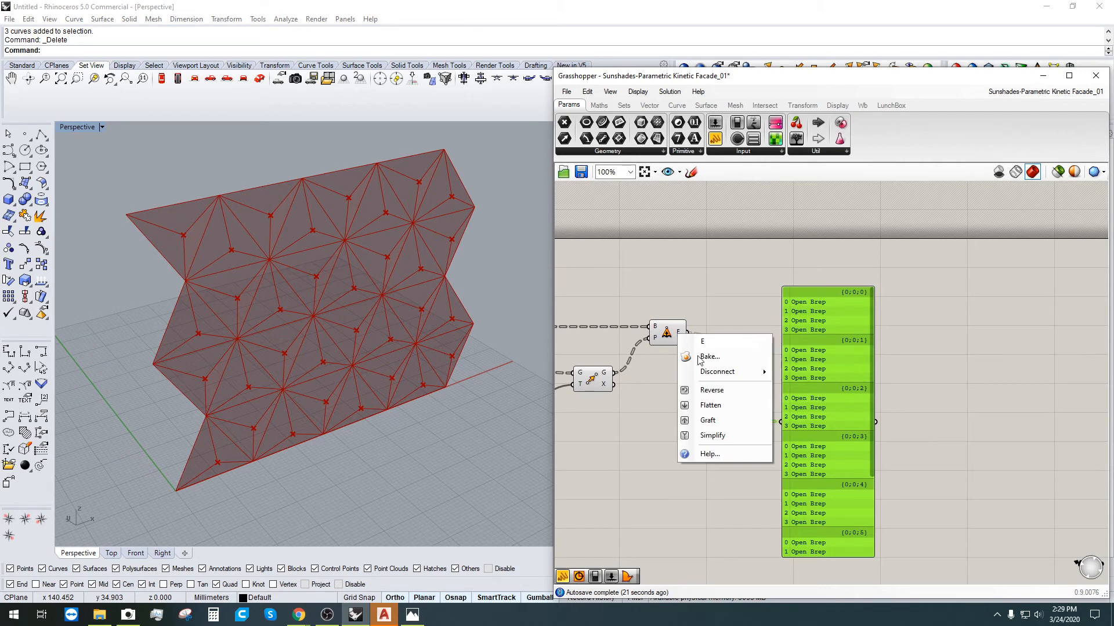
click(711, 408)
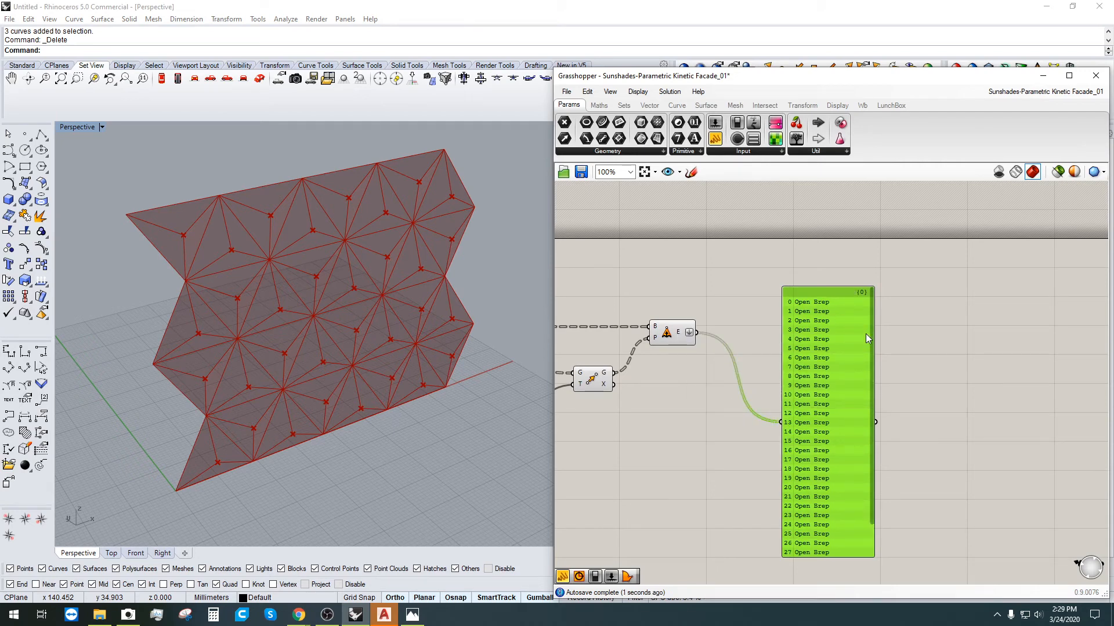
scroll(872, 333, down, 1)
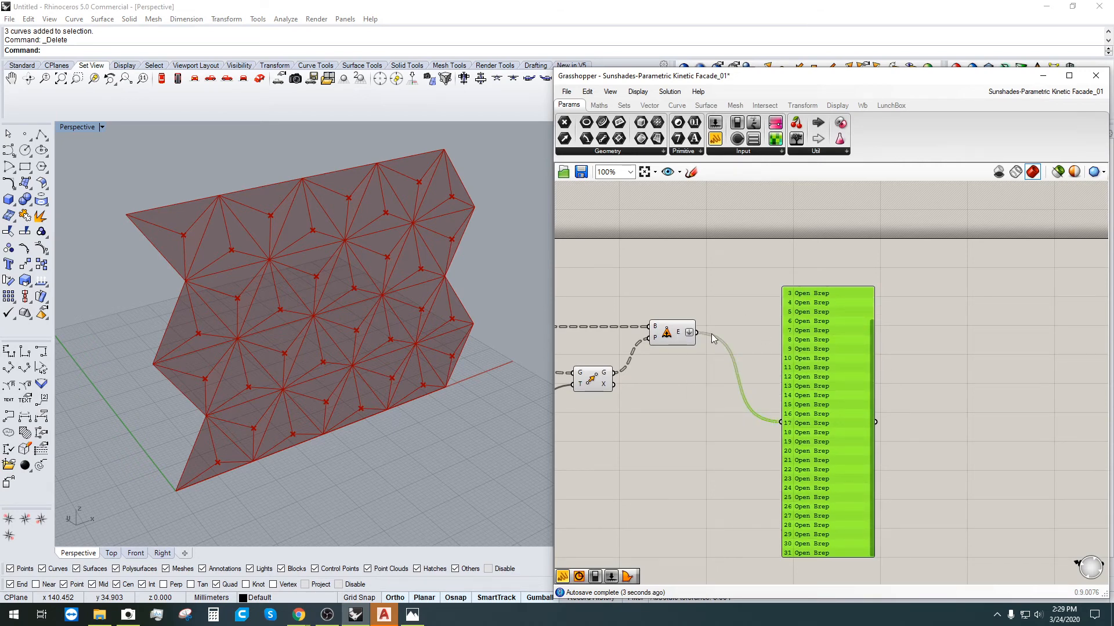
right_click(689, 334)
click(719, 406)
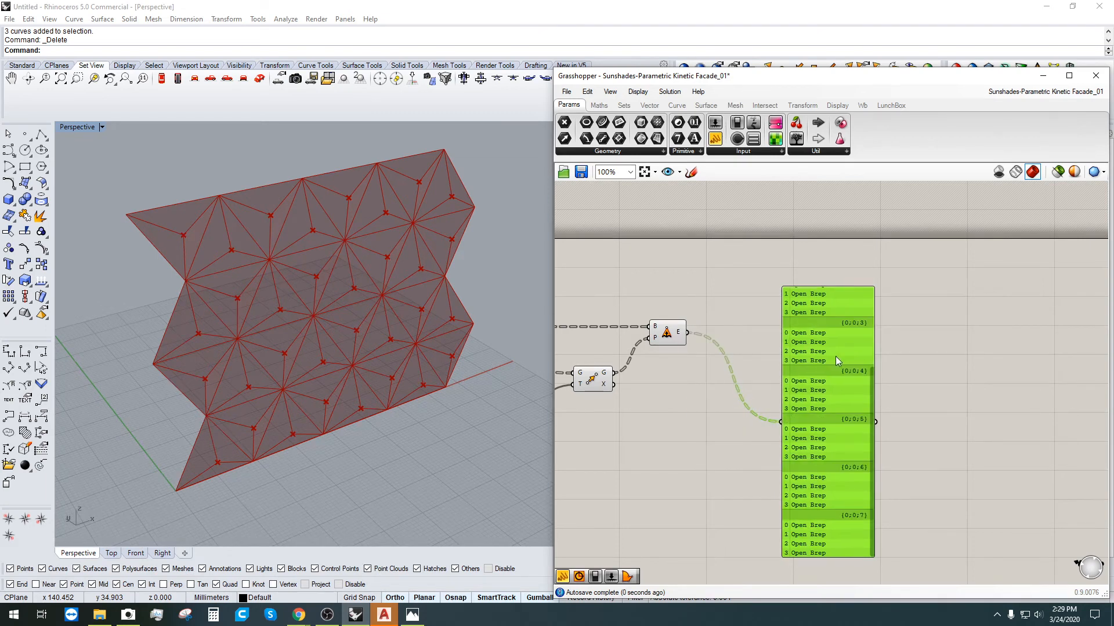
key(Delete)
scroll(275, 269, up, 5)
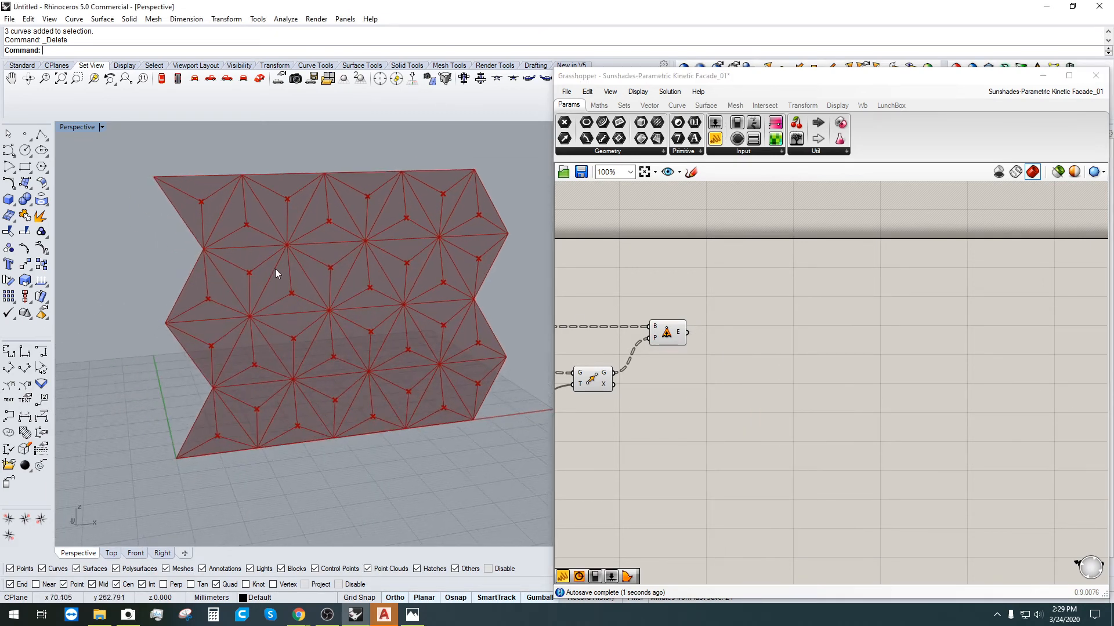
click(661, 336)
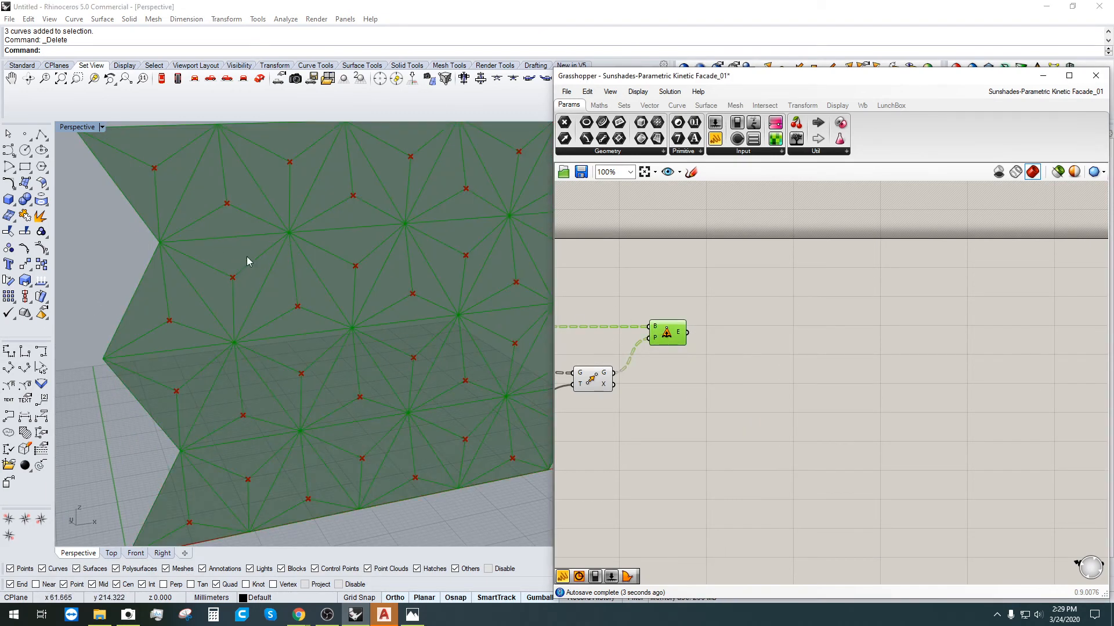
right_drag(677, 400, 707, 416)
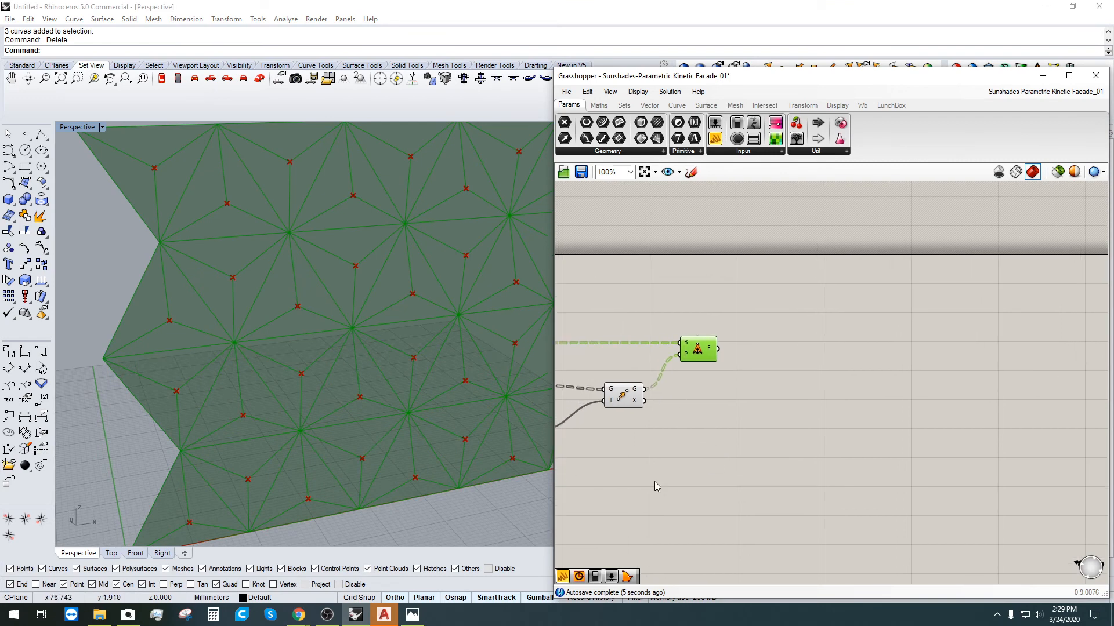
right_drag(654, 481, 825, 445)
click(823, 444)
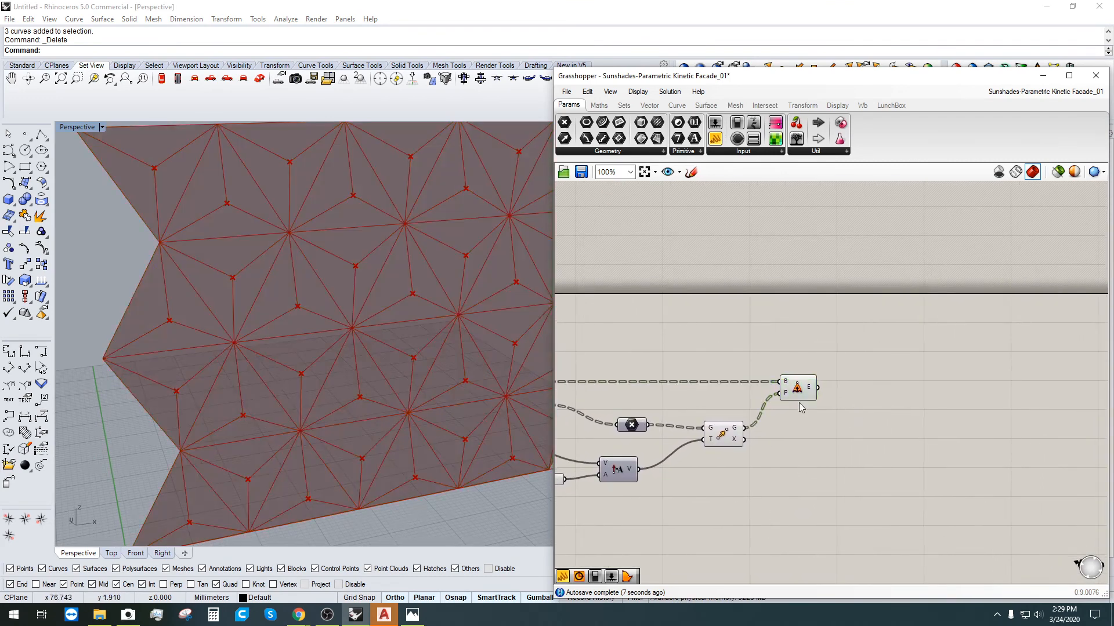
click(803, 393)
scroll(805, 391, up, 2)
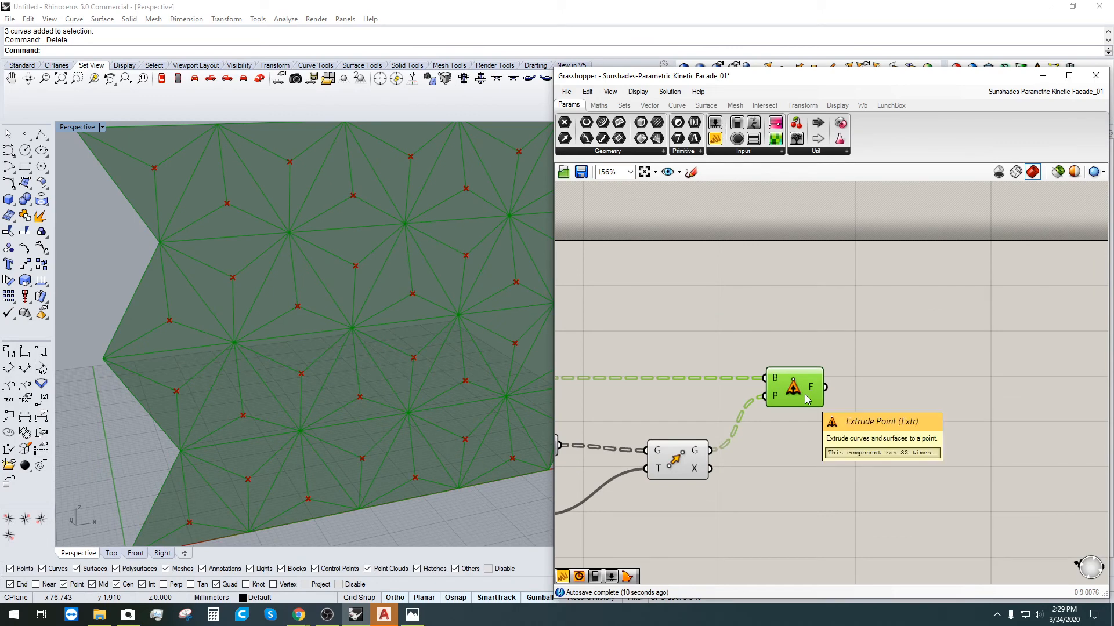
click(811, 427)
scroll(777, 464, down, 3)
right_drag(742, 510, 860, 426)
scroll(885, 374, up, 2)
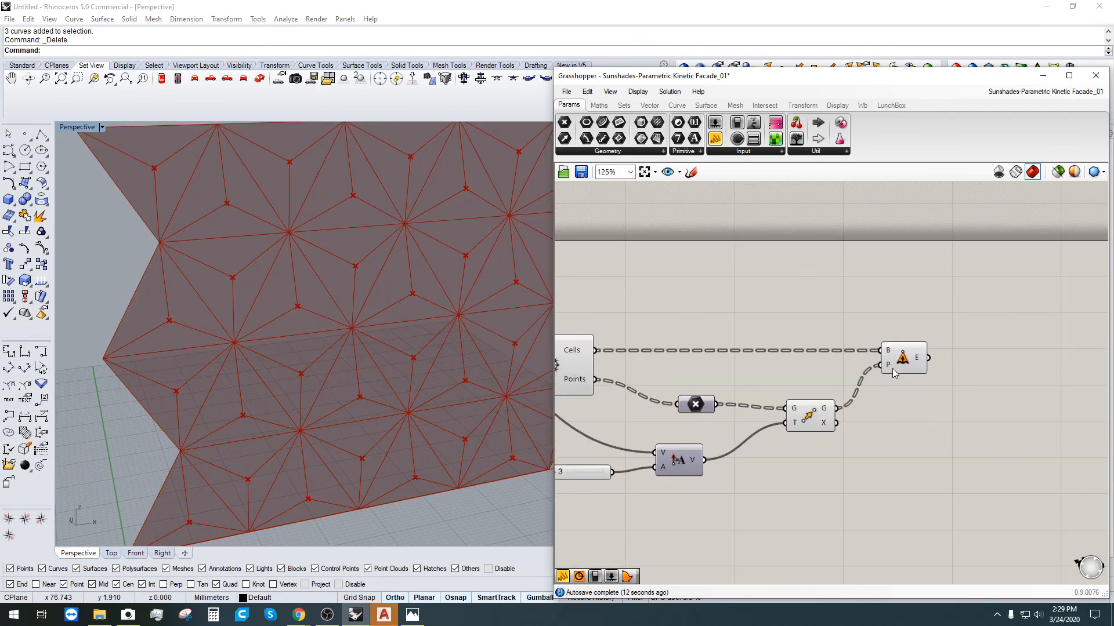
click(901, 360)
click(917, 418)
click(901, 361)
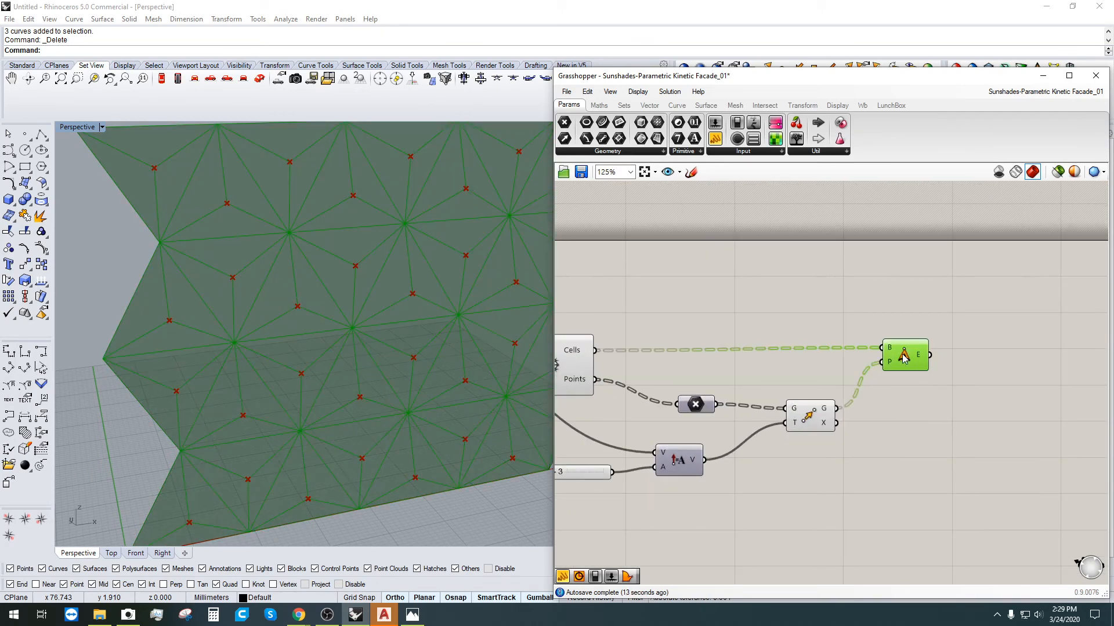
Step: Lower the grid's Extent X slider from 8 to 5 and Extent Y from 4 to 2
right_drag(951, 398, 1022, 388)
scroll(893, 383, up, 1)
click(892, 372)
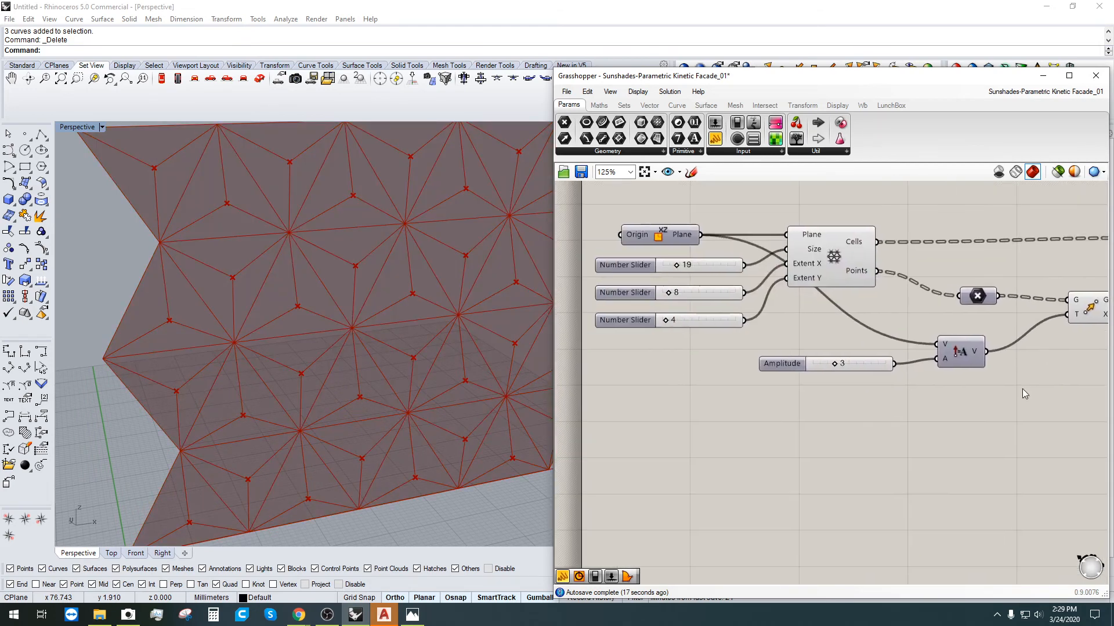
scroll(820, 362, up, 2)
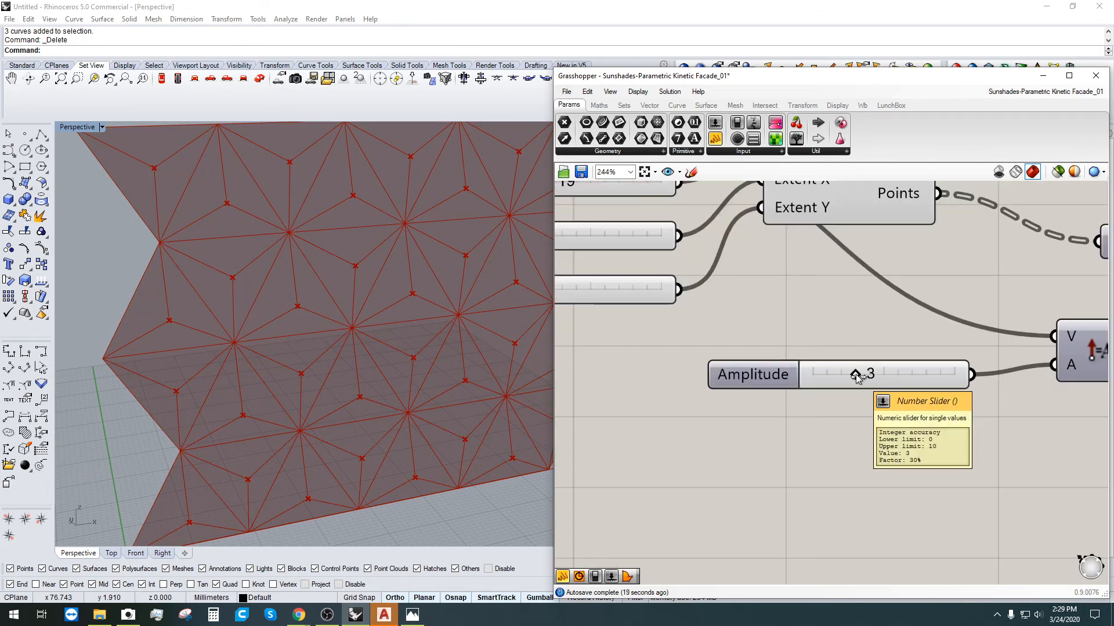
scroll(861, 377, down, 3)
scroll(677, 305, up, 5)
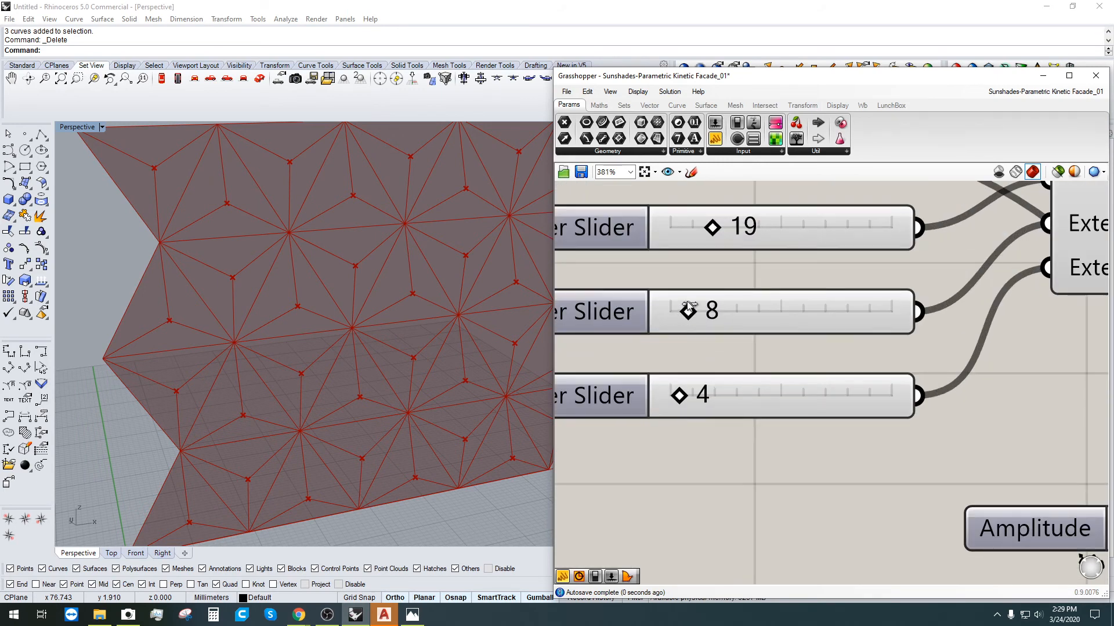
drag(689, 307, 683, 306)
drag(679, 397, 677, 397)
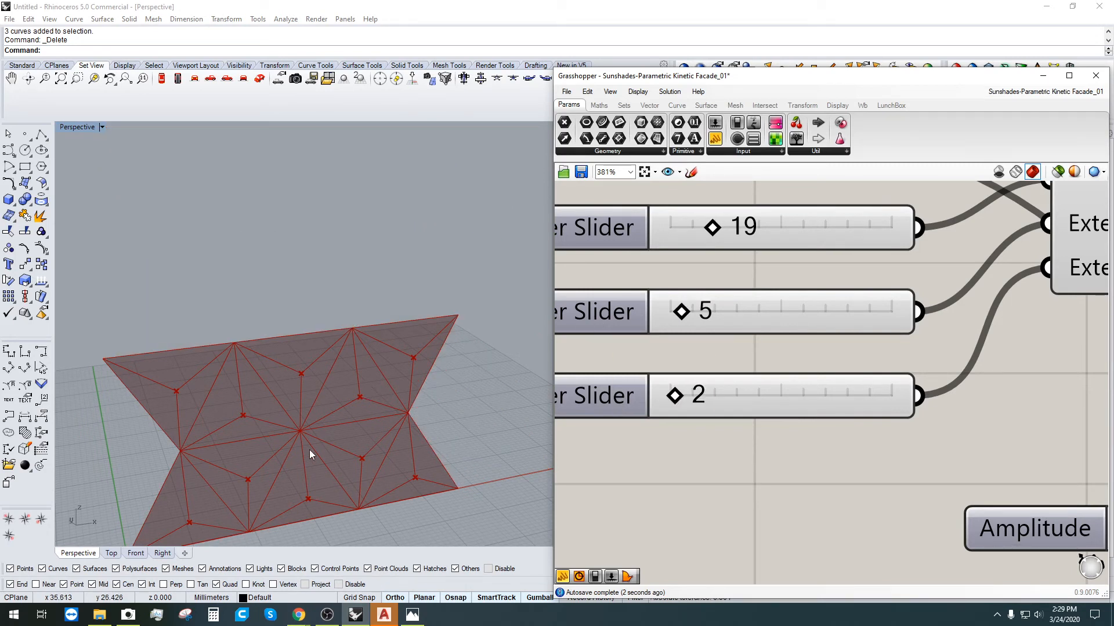
Step: Orbit the smaller facade and select Extrude Point to preview its result
right_drag(309, 451, 346, 462)
scroll(823, 416, down, 5)
right_drag(1032, 436, 776, 445)
right_drag(1060, 345, 869, 369)
click(898, 332)
Step: Add a Deconstruct Brep component ('DE') and wire the extruded panels into its B input
click(886, 354)
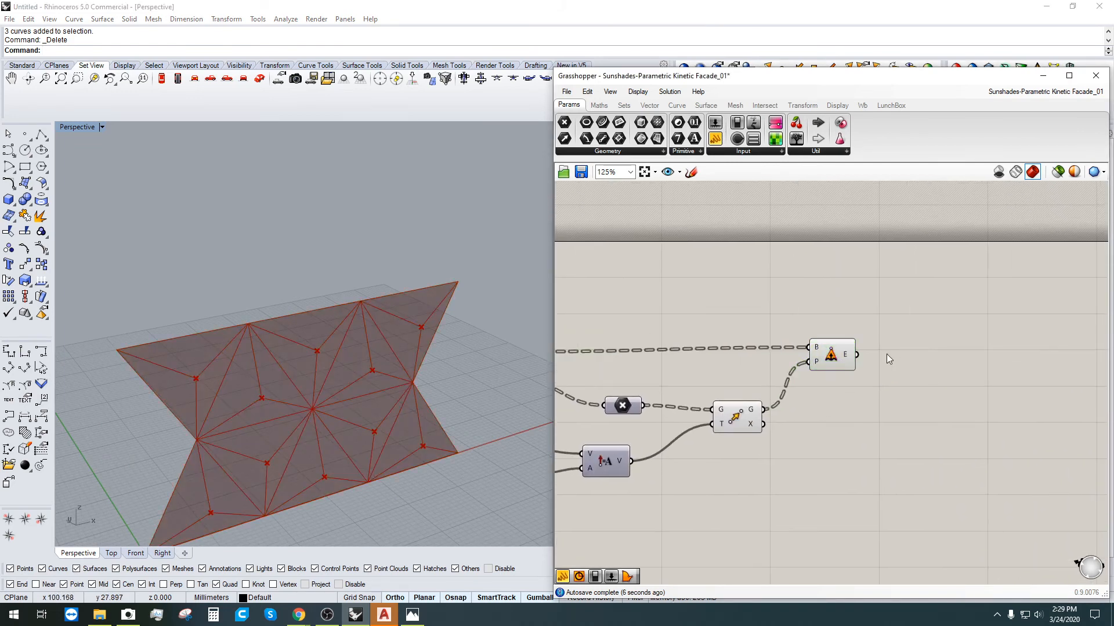
double_click(907, 354)
text(EXPL)
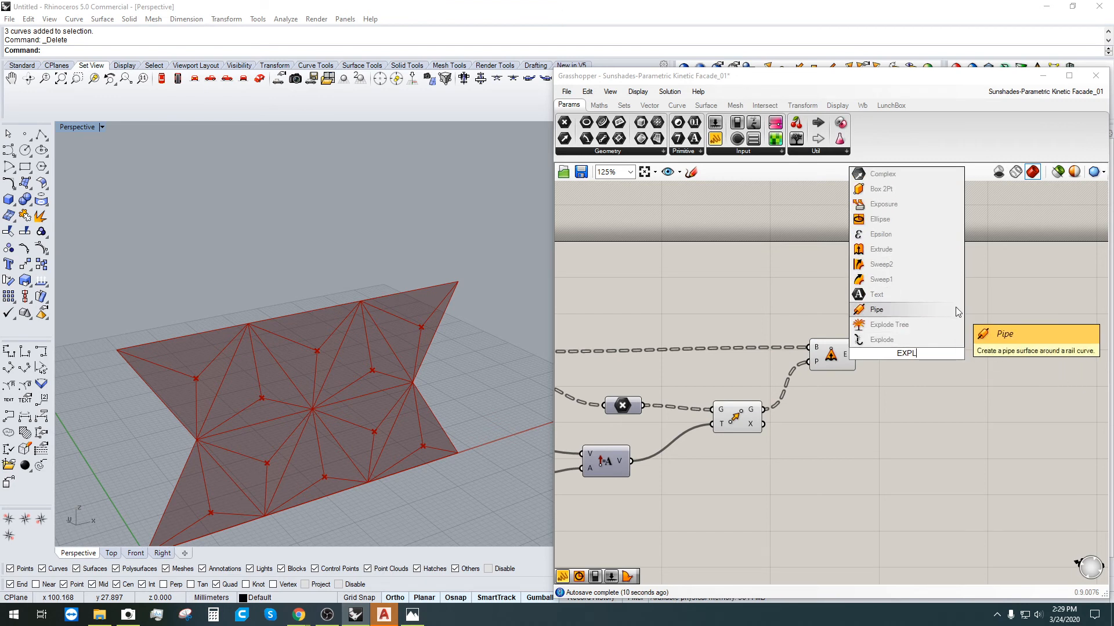
key(Escape)
double_click(913, 352)
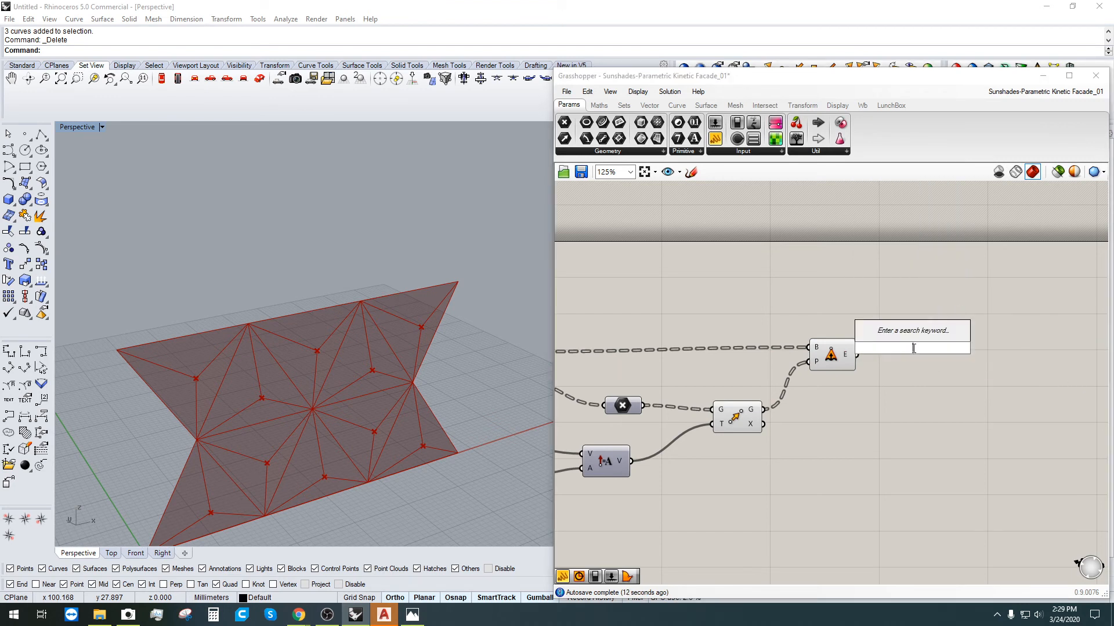
text(DEC)
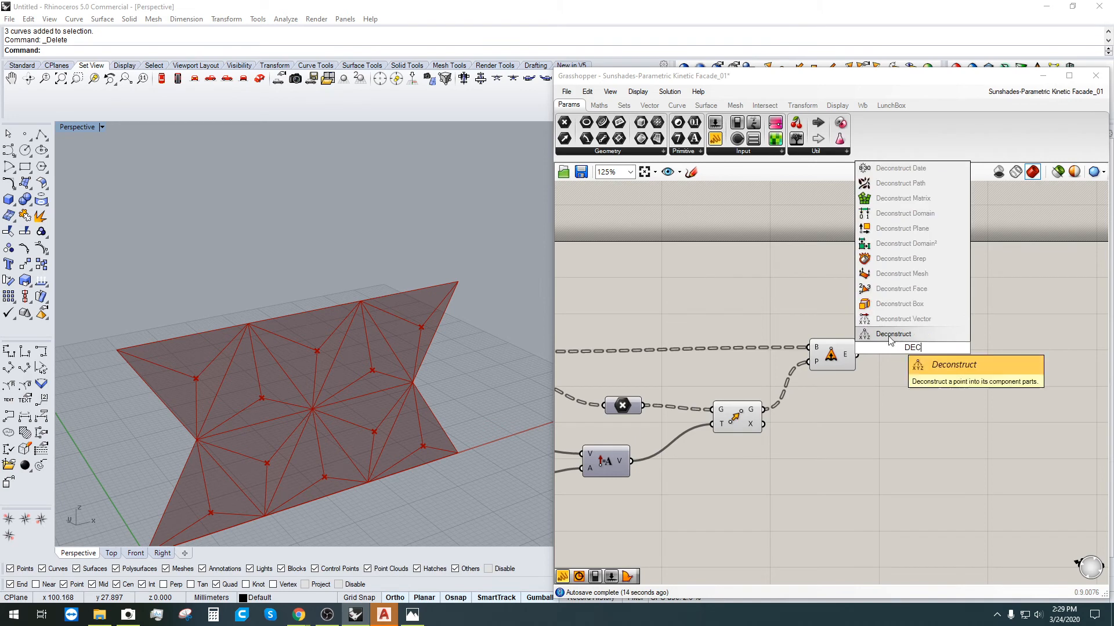
click(900, 229)
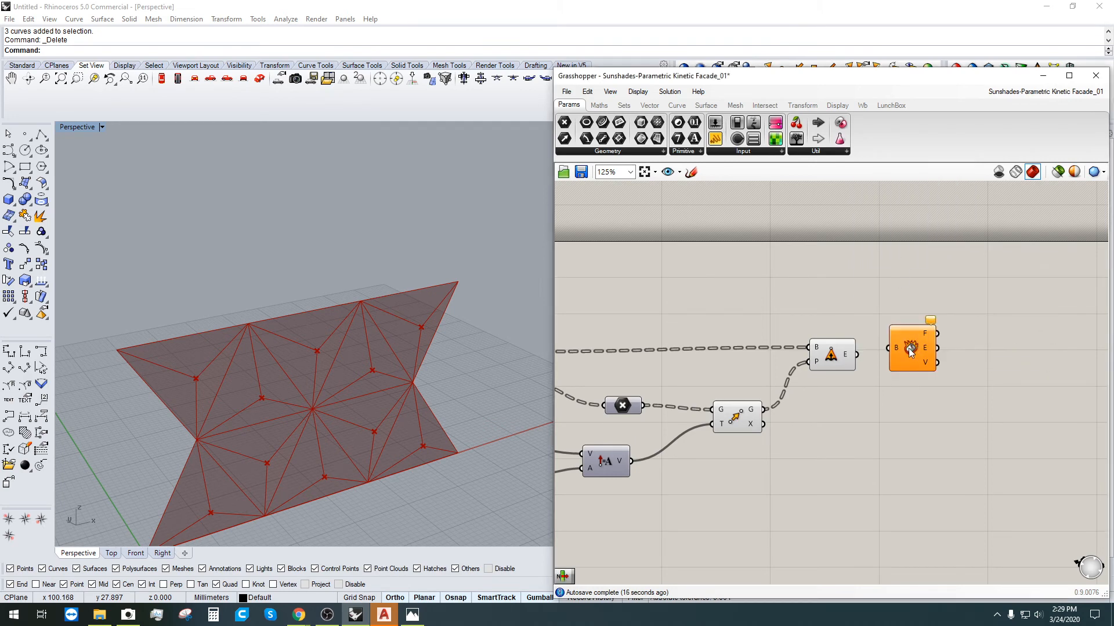
drag(910, 352, 908, 329)
drag(857, 354, 885, 328)
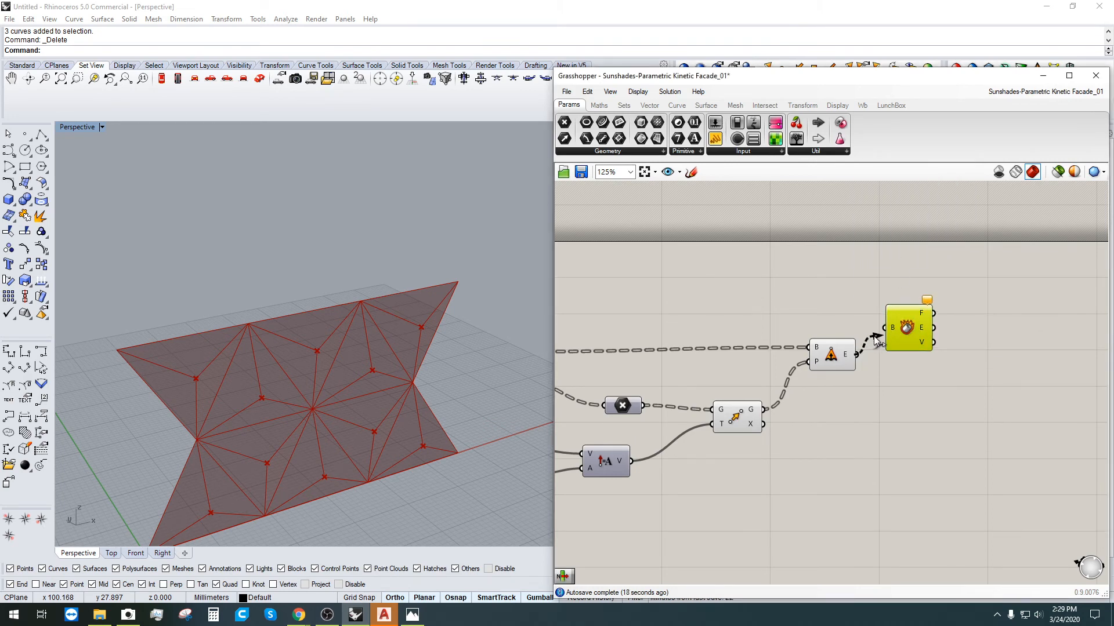
Step: Position Deconstruct Brep beside the extrusion and select it to preview its faces, edges and vertices
click(907, 331)
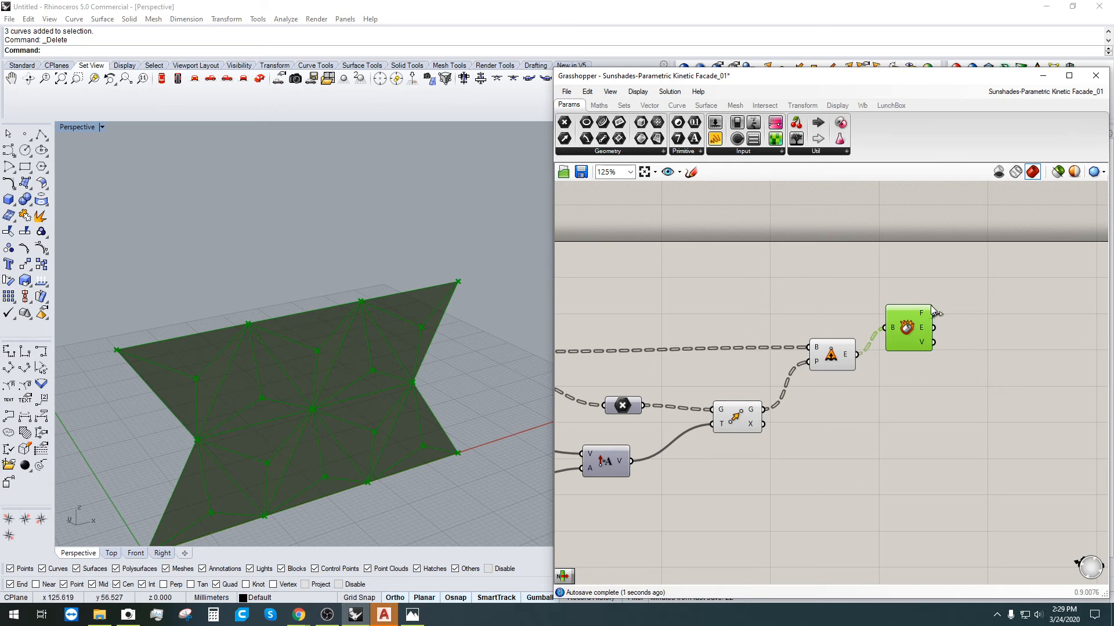
click(913, 374)
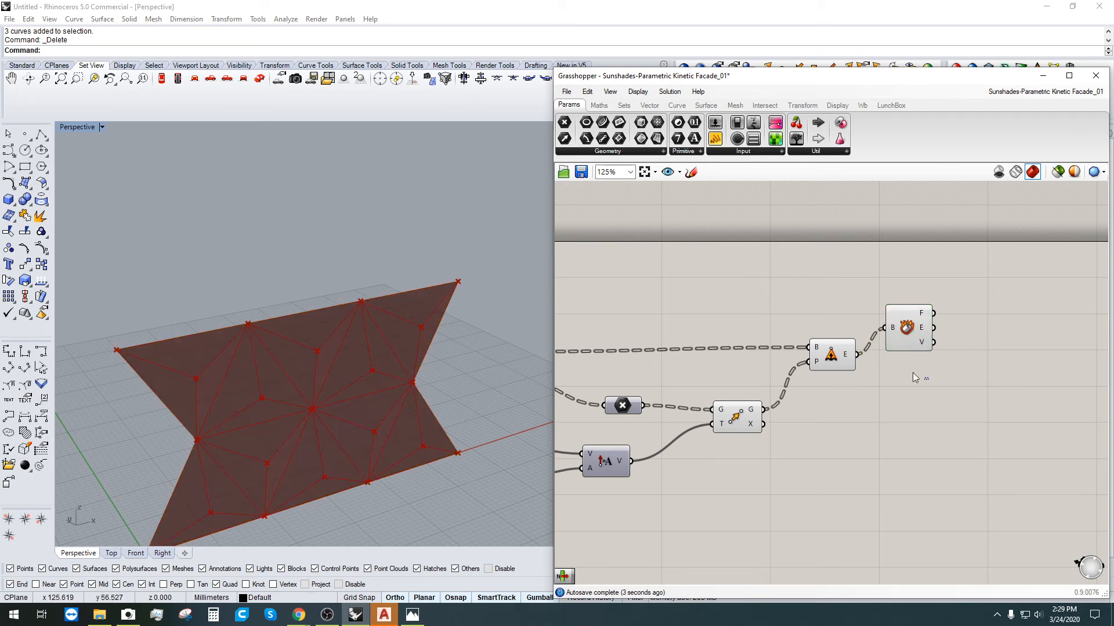
drag(922, 314, 928, 311)
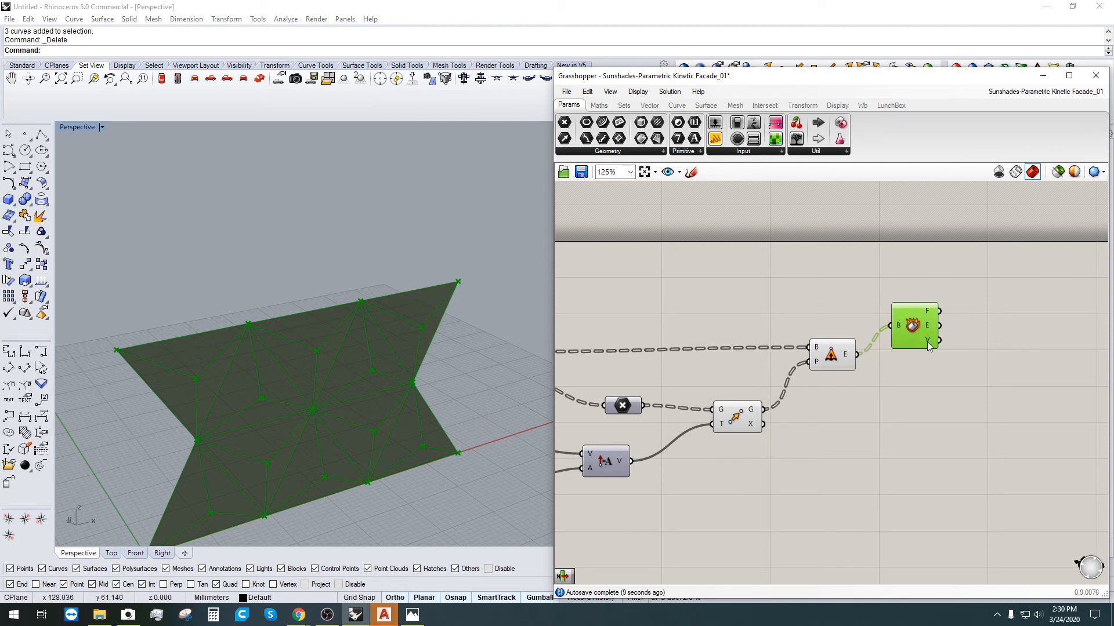
click(855, 392)
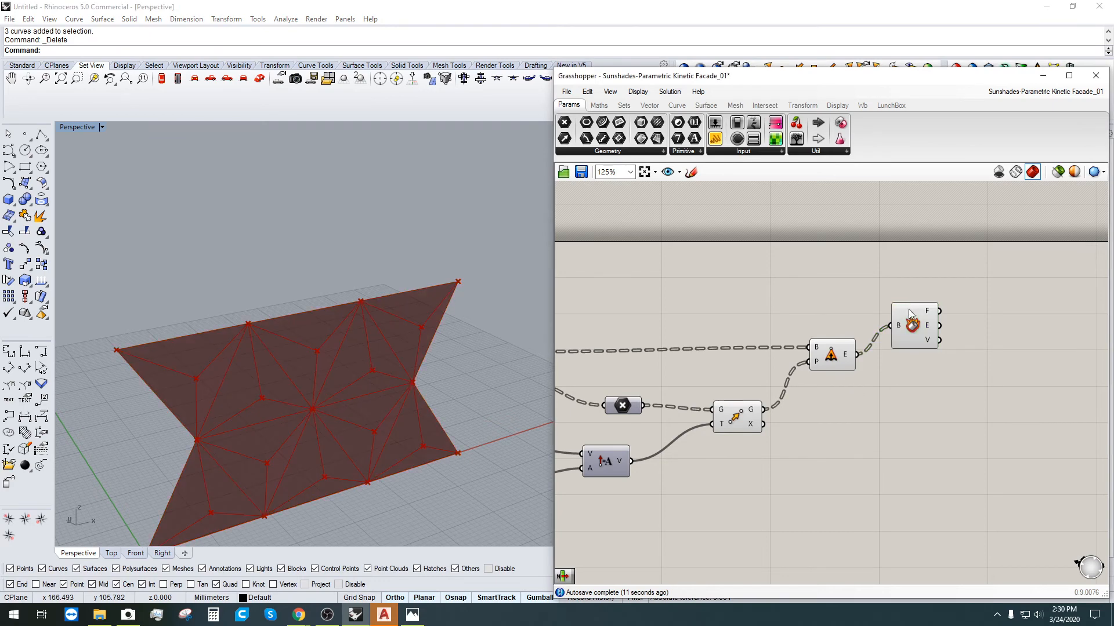
drag(909, 310, 899, 328)
click(917, 399)
right_drag(335, 410, 325, 372)
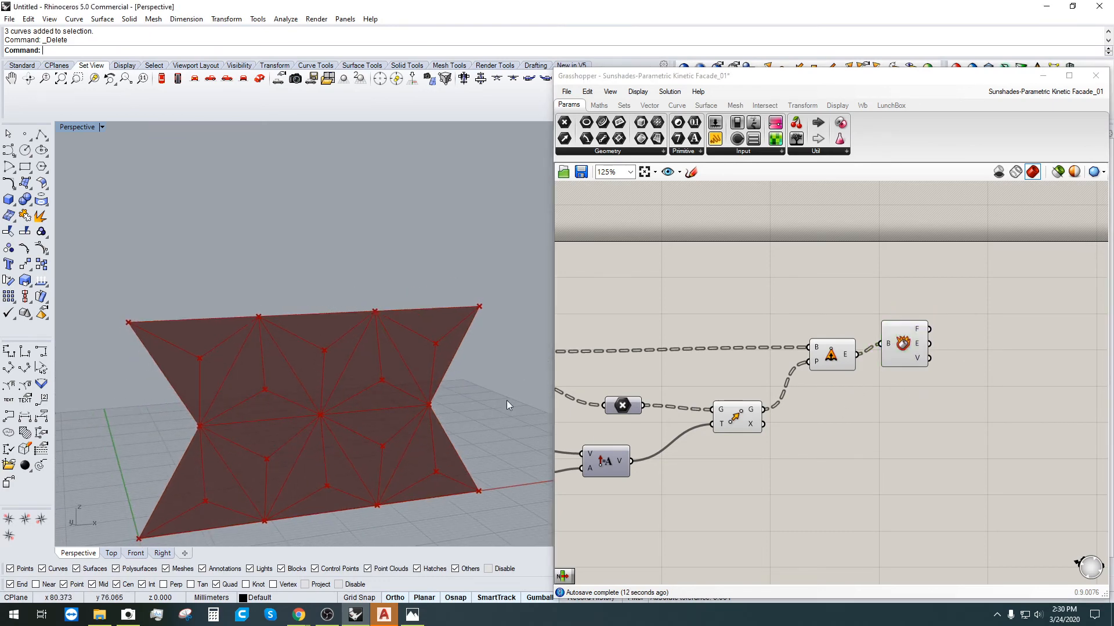
click(834, 357)
click(946, 430)
right_drag(889, 350, 816, 313)
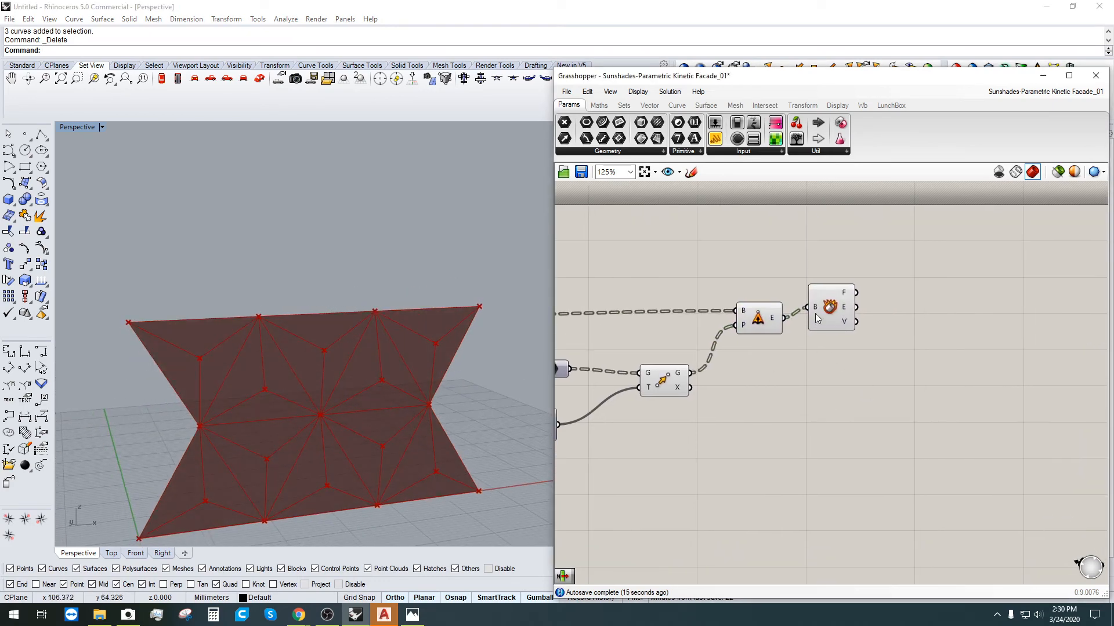
click(837, 313)
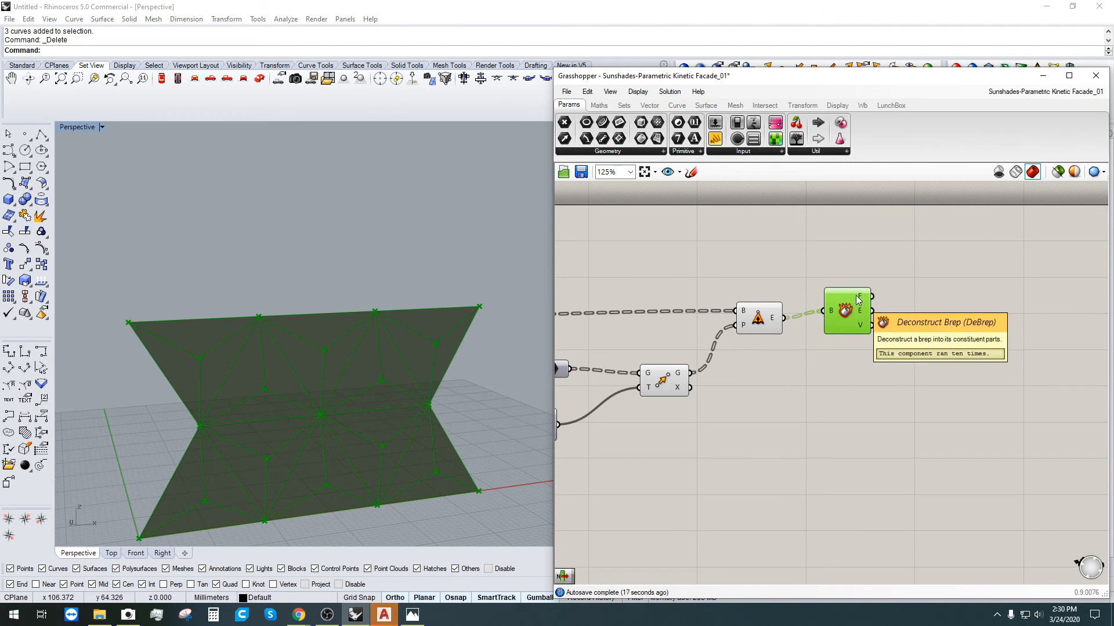
Step: Add a List Item component fed by the Deconstruct Brep faces
click(957, 294)
double_click(957, 294)
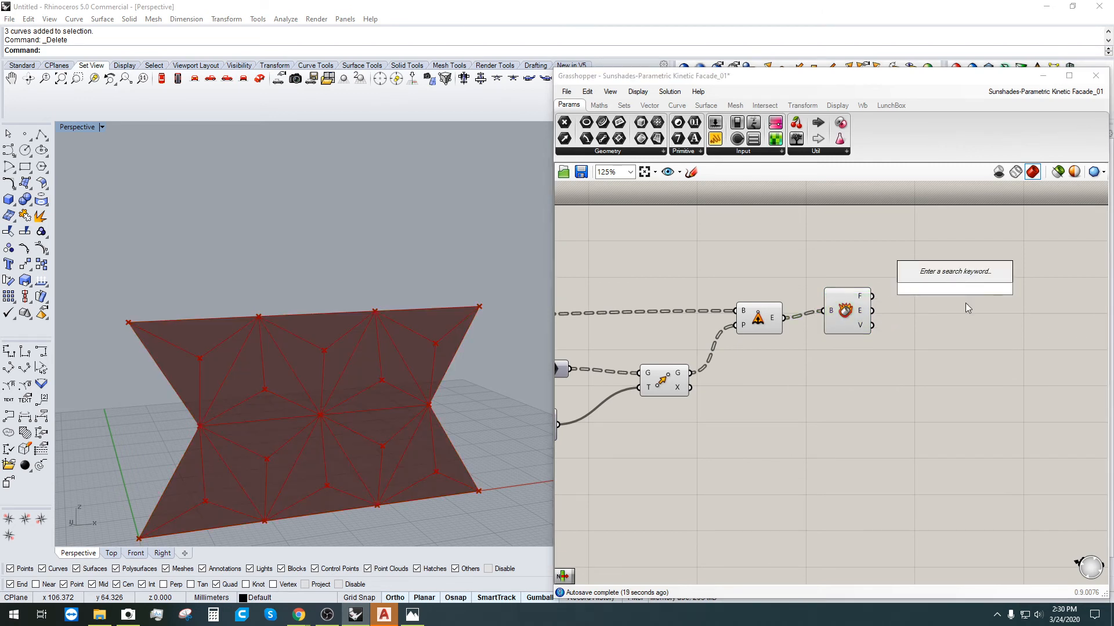
text(LIST)
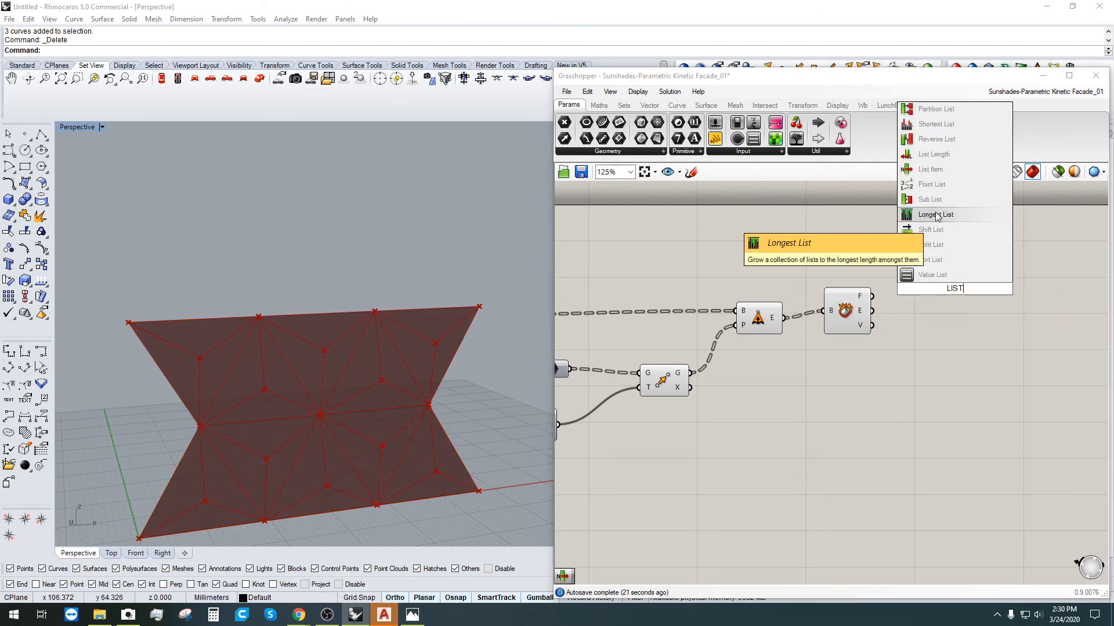
click(946, 168)
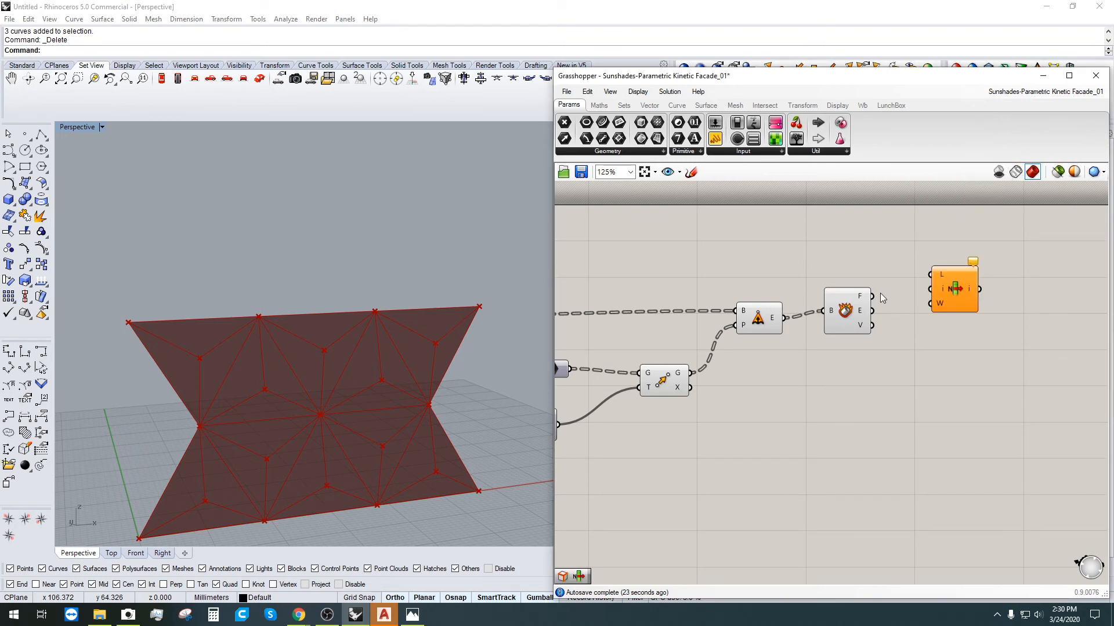
drag(872, 296, 930, 274)
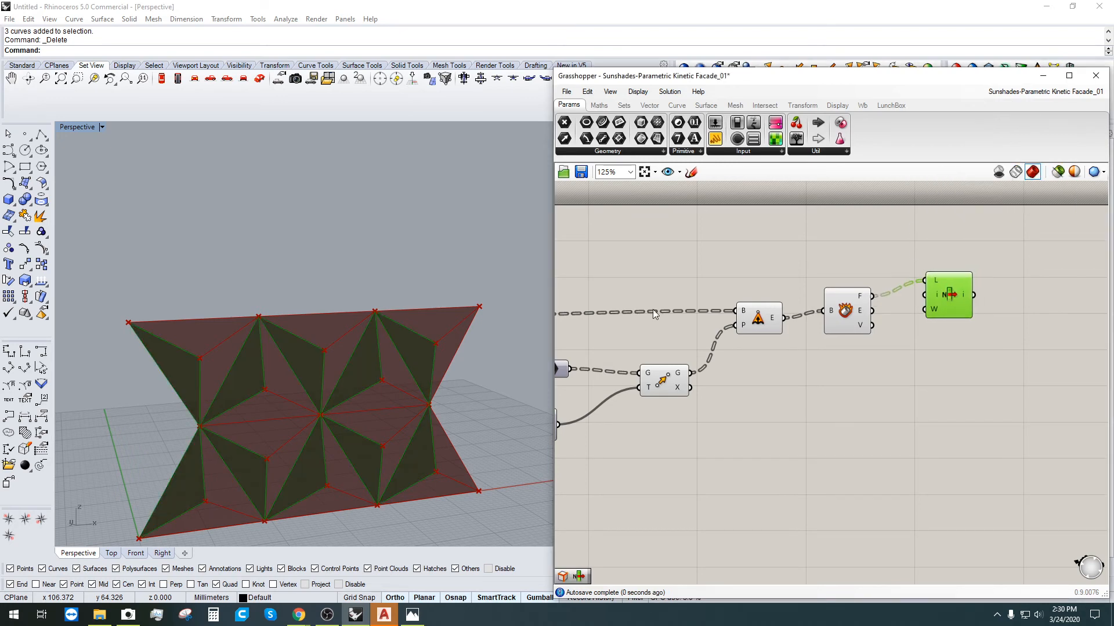
mouse_move(475, 385)
right_down()
mouse_move(496, 416)
mouse_move(468, 373)
mouse_move(482, 393)
right_up()
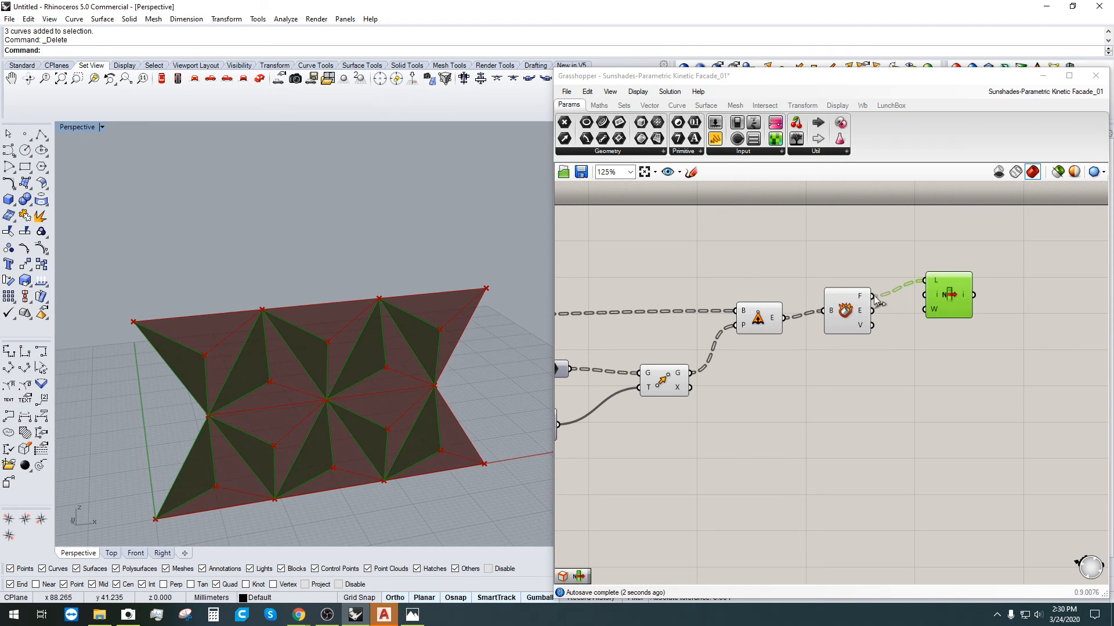
Step: Add a number slider as List Item's Index and try a few values
double_click(830, 254)
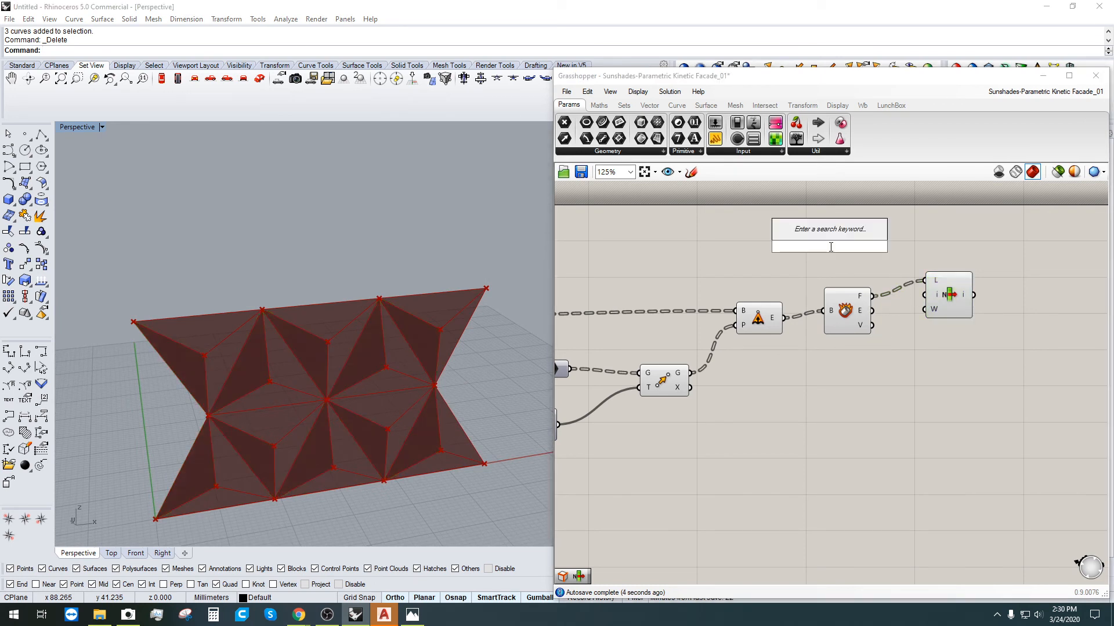
text(2)
key(Return)
drag(890, 247, 924, 294)
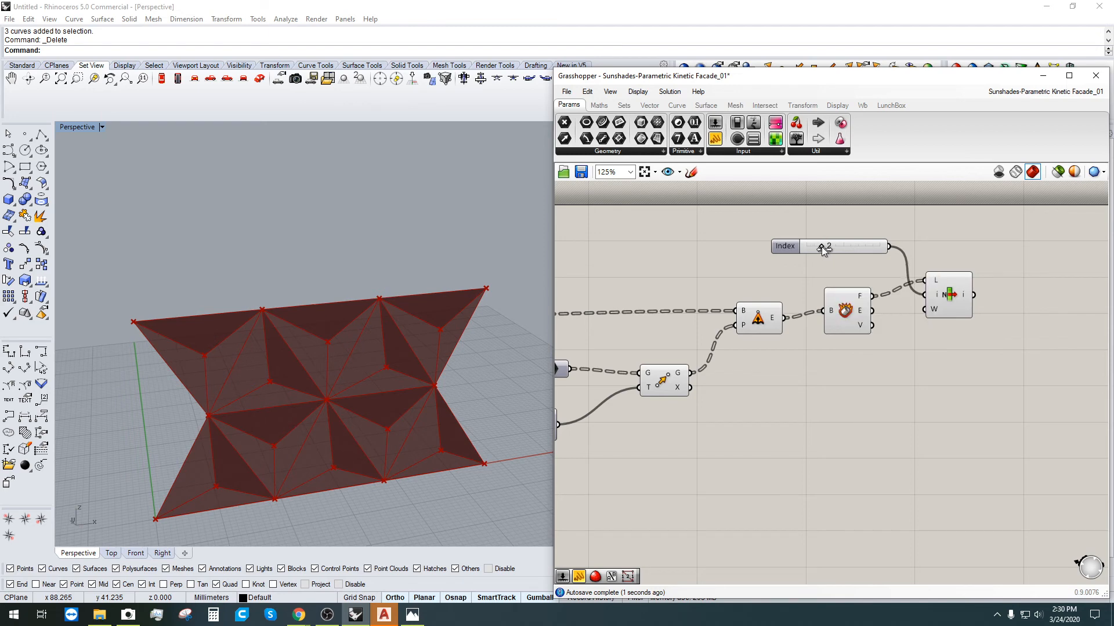
drag(821, 247, 862, 248)
click(844, 314)
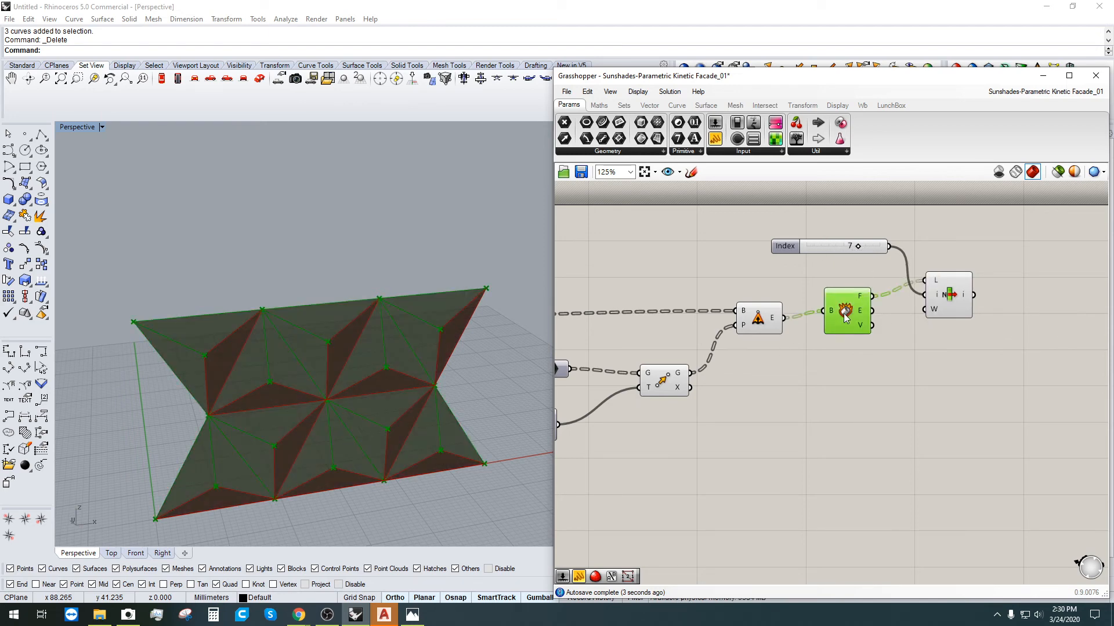
right_drag(862, 305, 860, 303)
Step: Toggle Flatten on the faces output while testing Index values
click(896, 366)
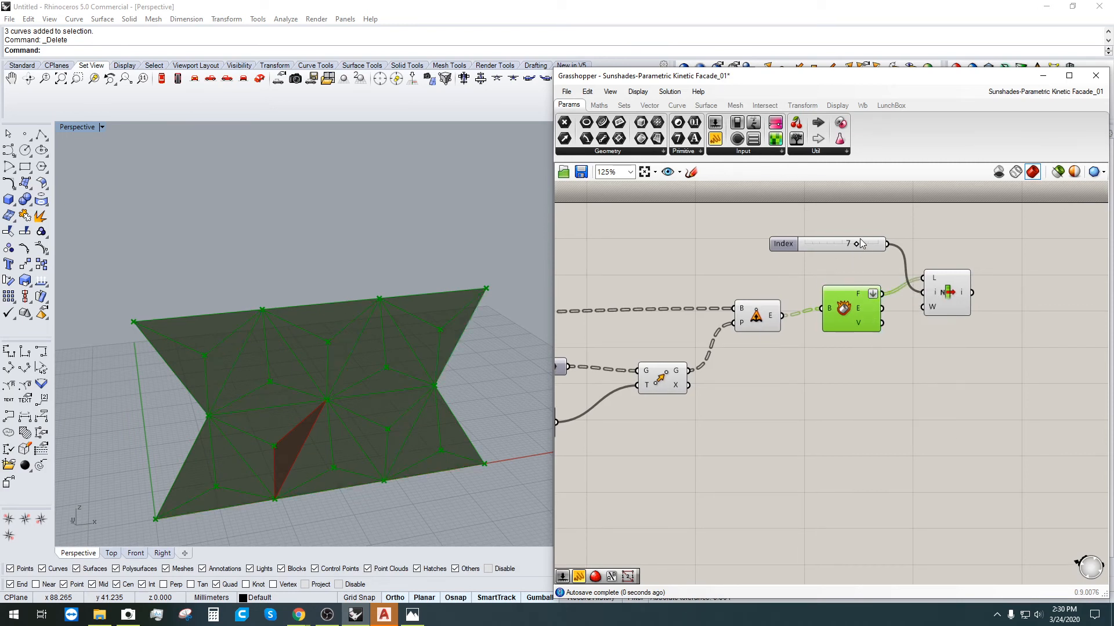
drag(855, 244, 878, 255)
click(933, 291)
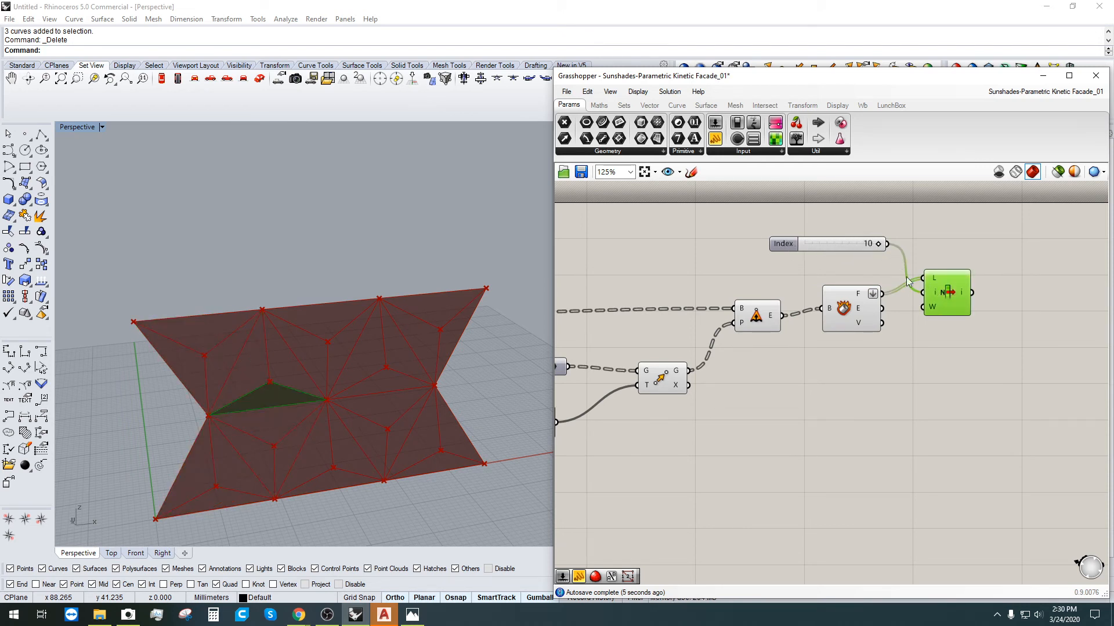
right_drag(874, 295, 876, 295)
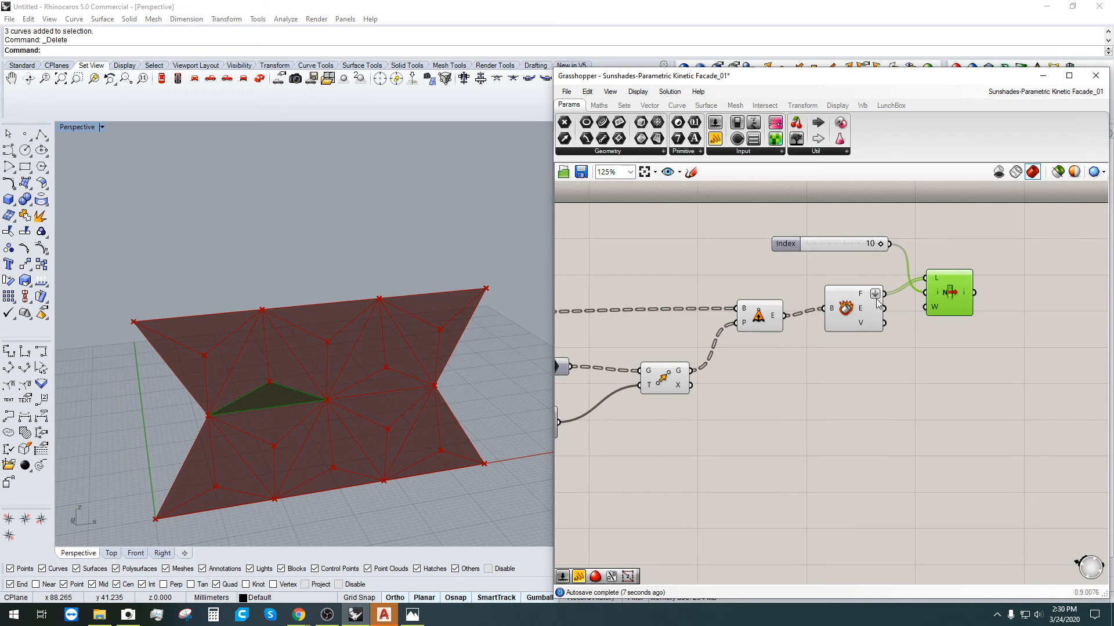
right_click(874, 295)
click(908, 371)
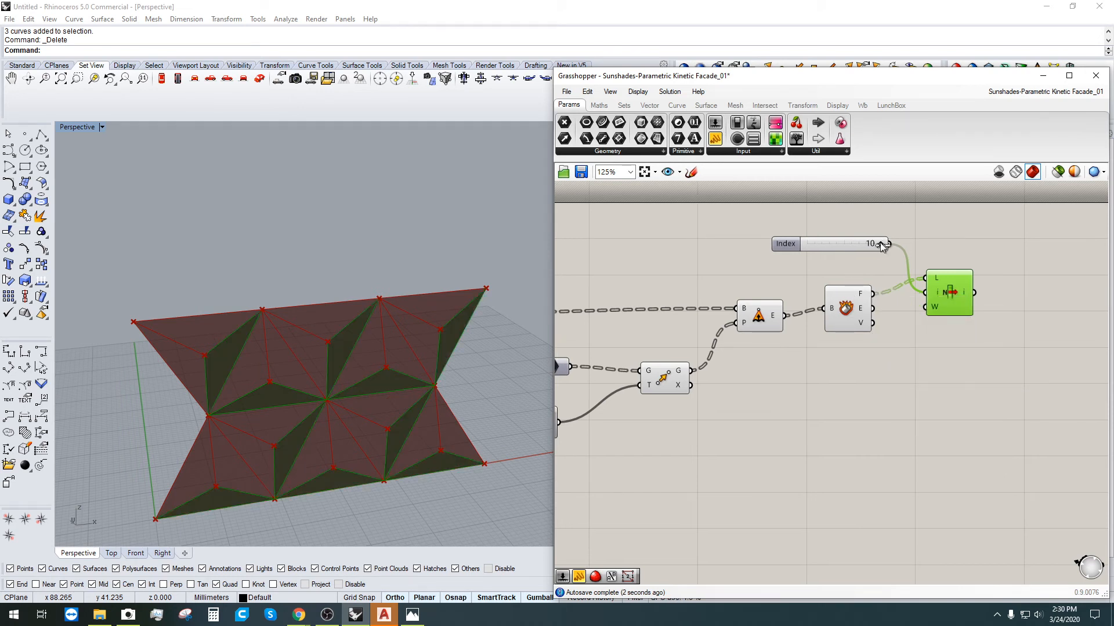
Step: Flatten the faces again and leave Index at 10, previewing the single triangle
drag(879, 242, 833, 247)
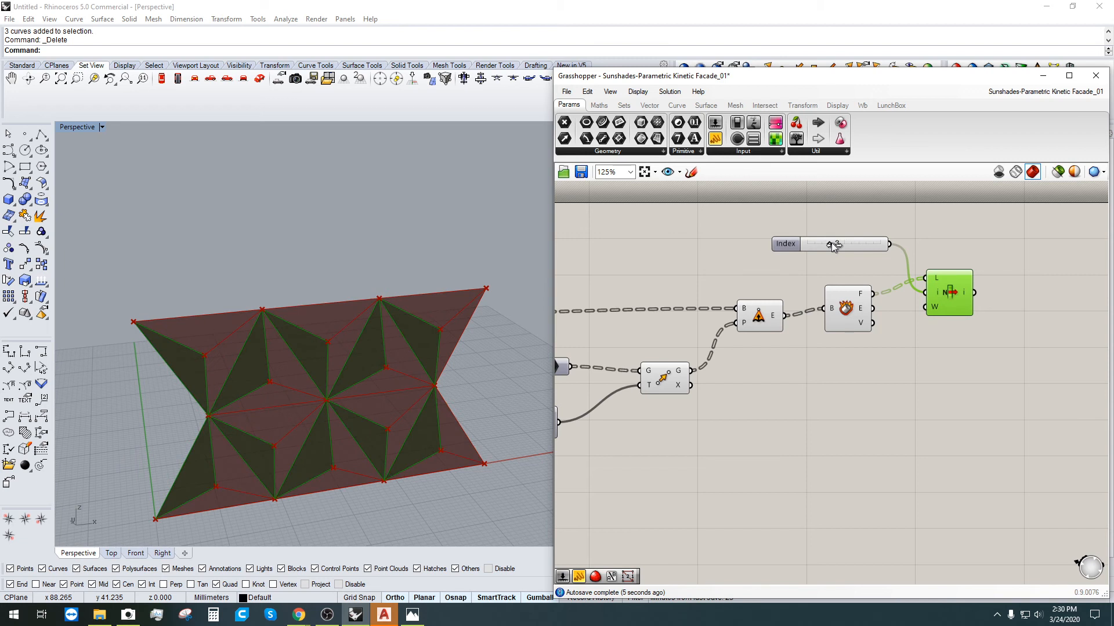
right_click(862, 296)
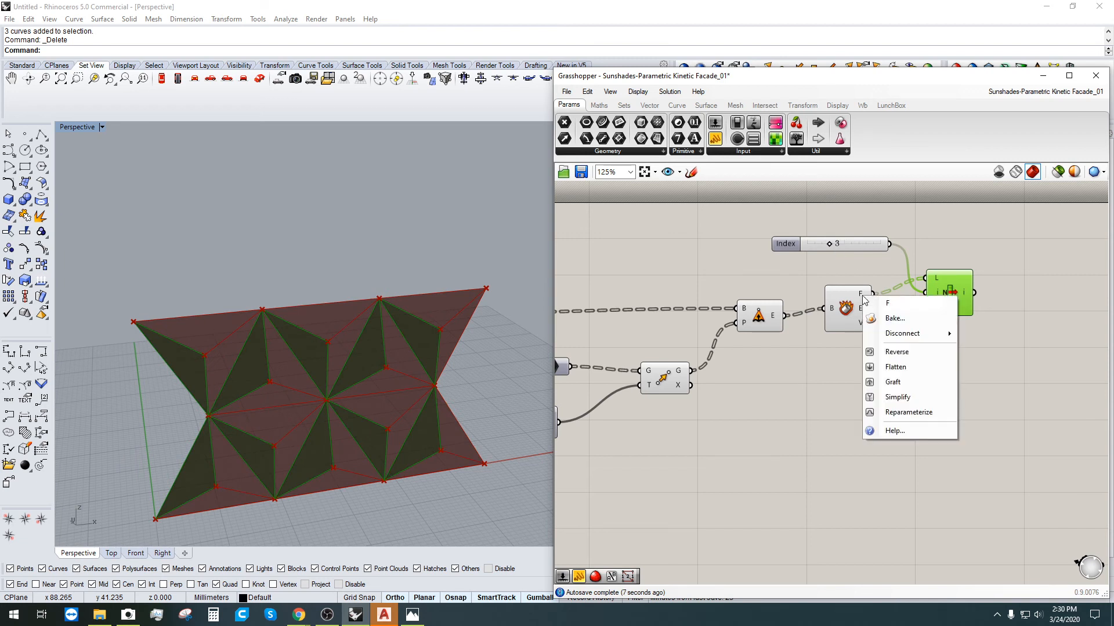
click(896, 367)
drag(830, 245, 956, 244)
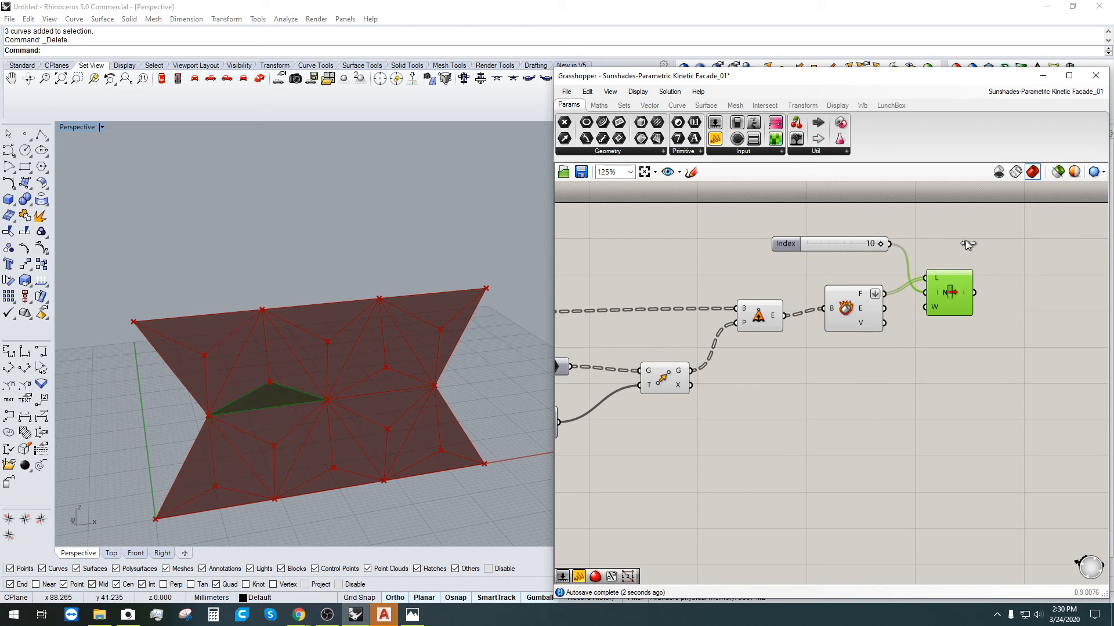
drag(782, 249, 791, 266)
click(951, 280)
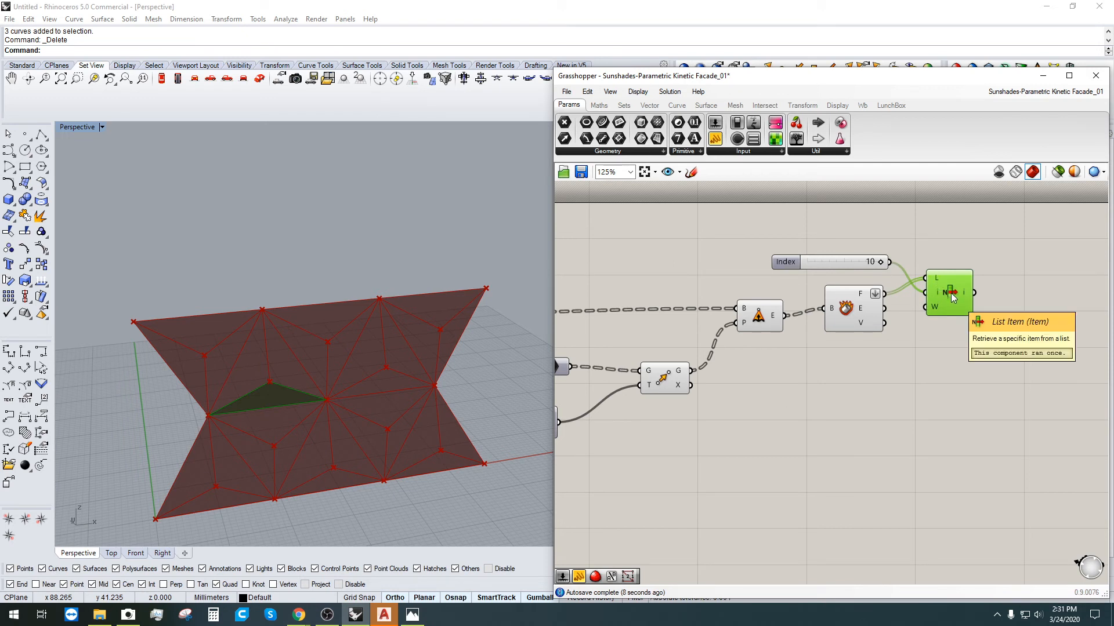
Step: Add a Fillet component fed by the List Item panel
scroll(995, 301, up, 4)
click(995, 301)
double_click(994, 300)
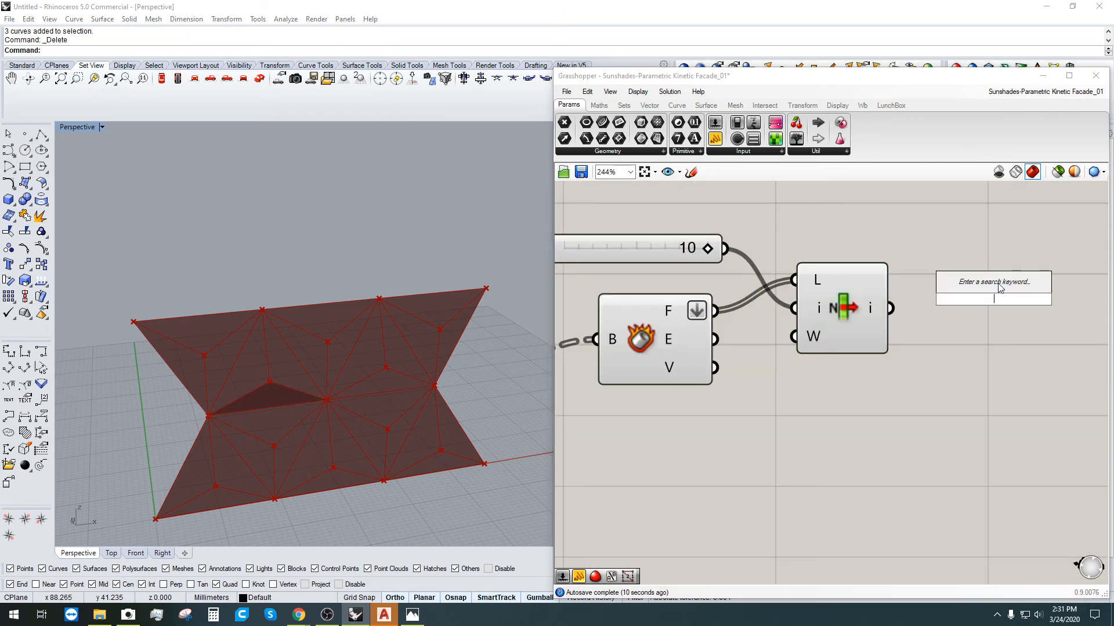
text(FILL)
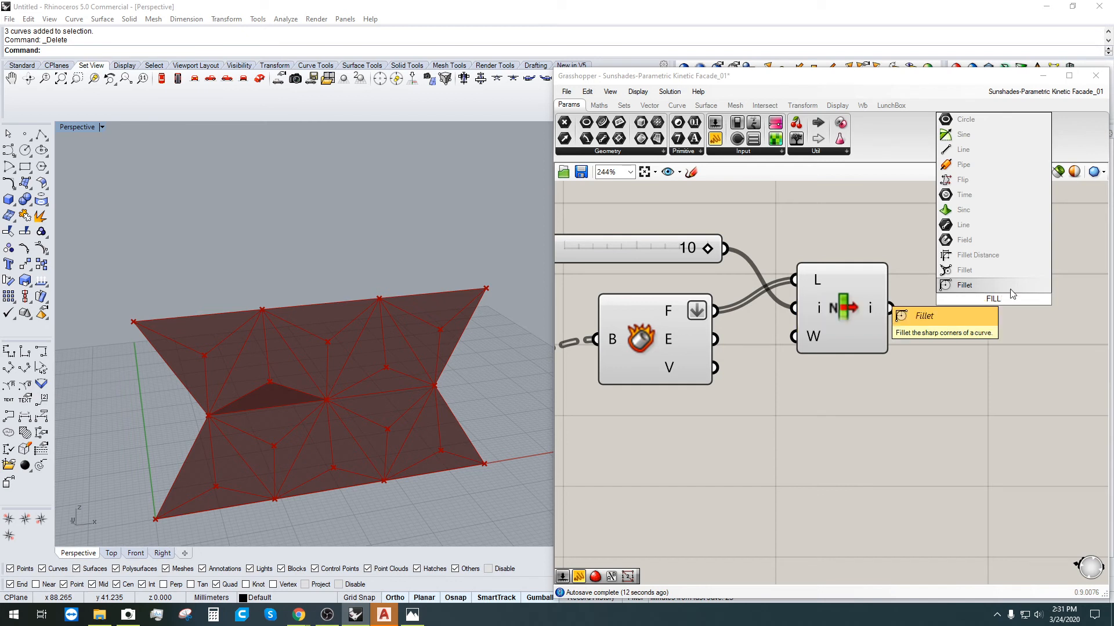
key(Return)
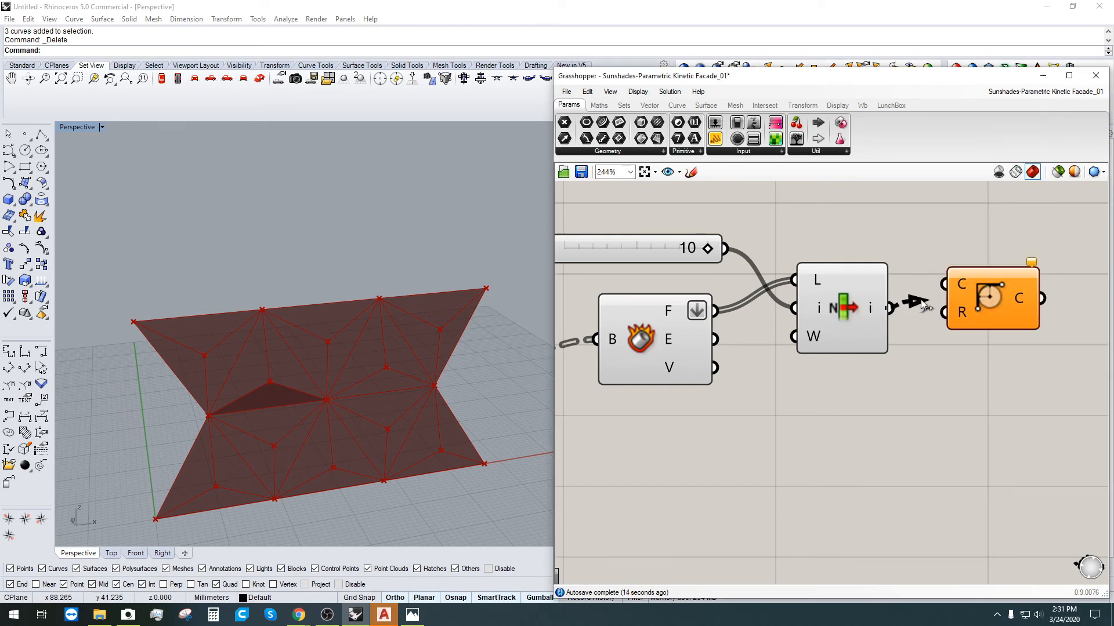
drag(921, 304, 943, 284)
drag(989, 314, 1018, 380)
Step: Feed Fillet's radius from a slider named Radius set to 2
click(820, 434)
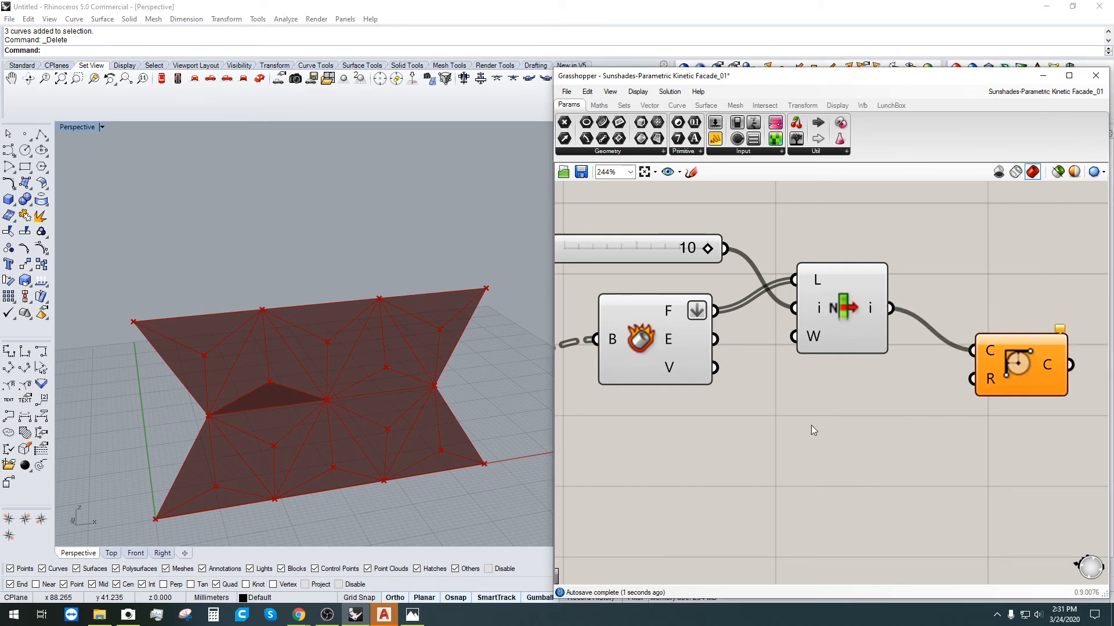
double_click(811, 426)
text(2)
key(Return)
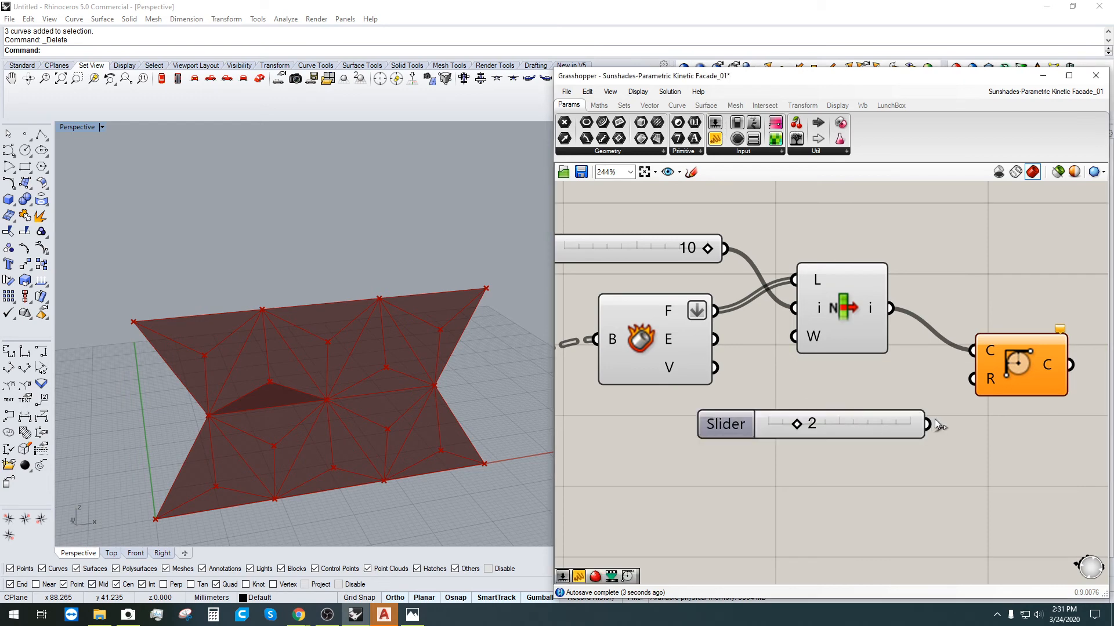
drag(927, 424, 991, 378)
click(1012, 371)
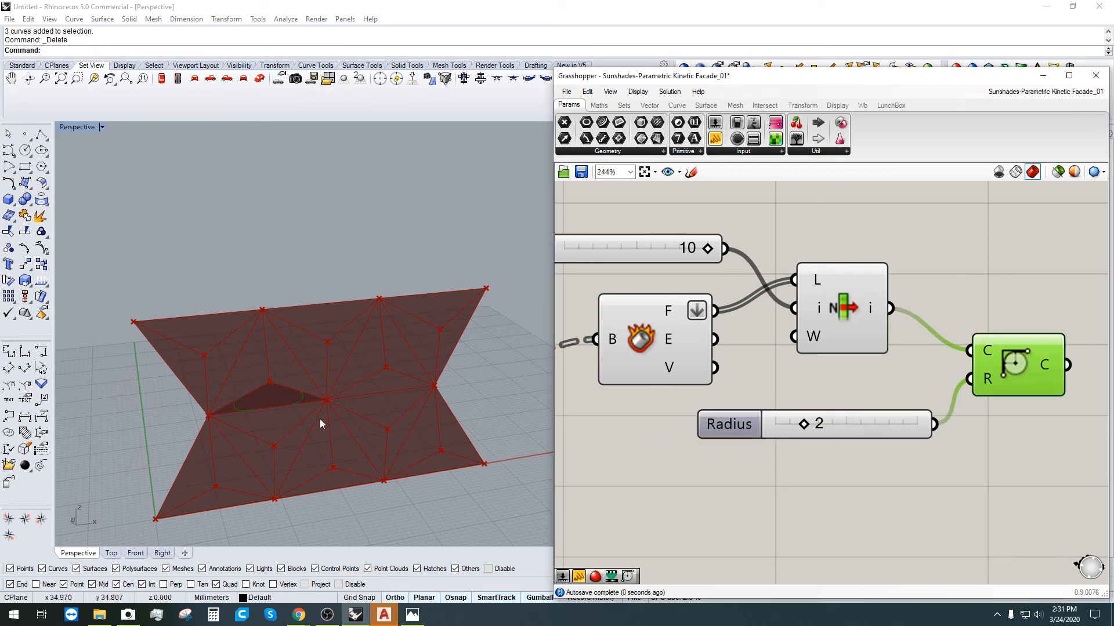
Step: Rearrange List Item and Fillet to make room on the canvas
scroll(283, 464, up, 5)
scroll(256, 347, down, 5)
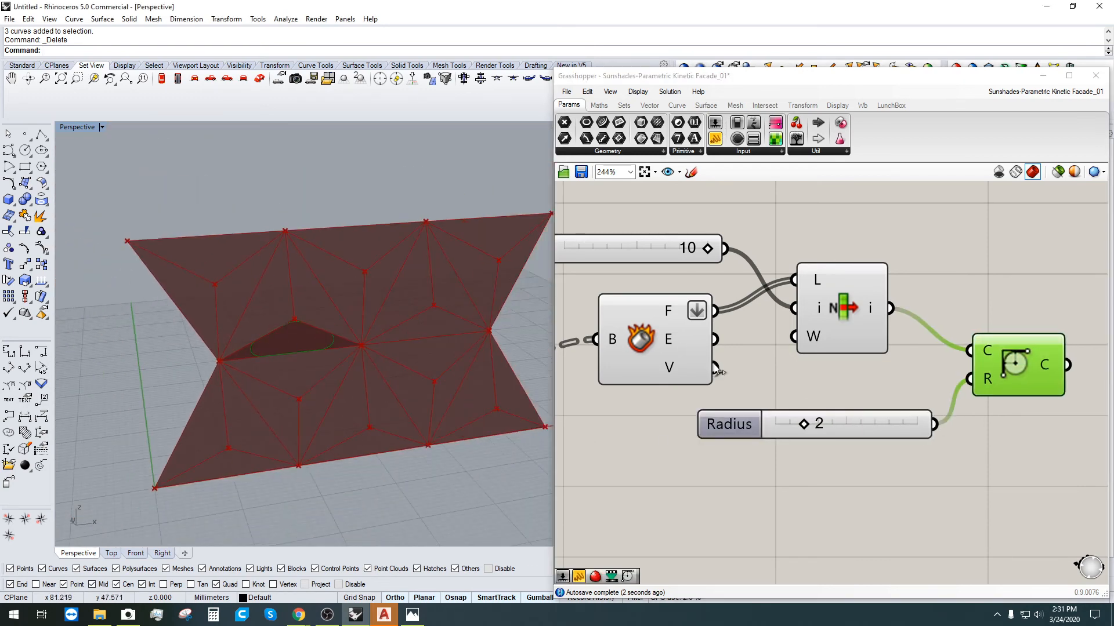
scroll(786, 363, down, 2)
drag(787, 357, 803, 349)
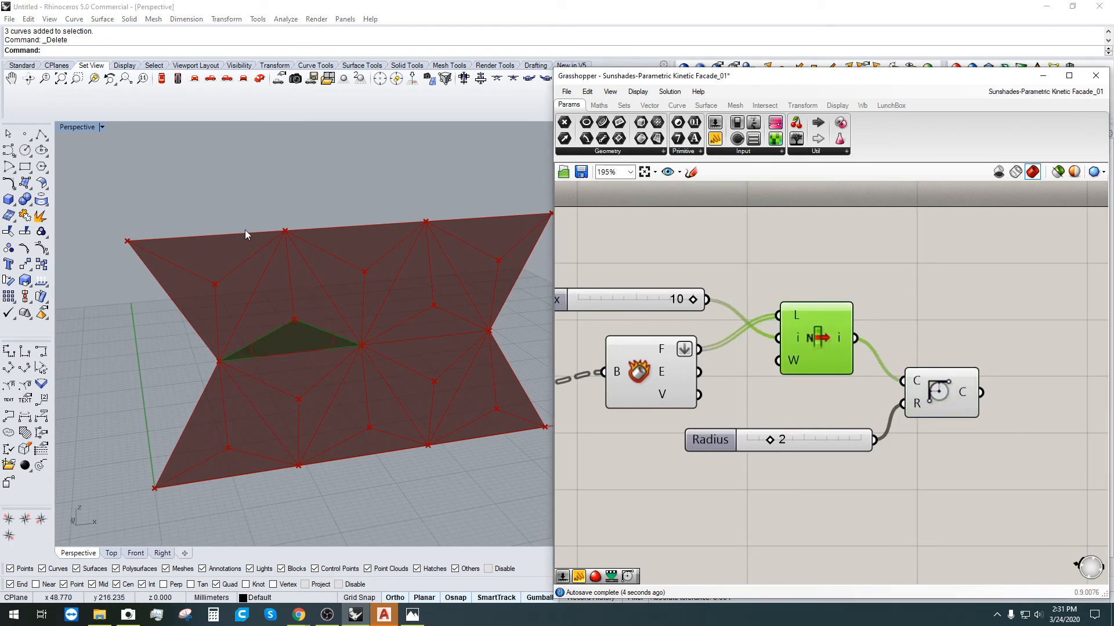
drag(972, 398, 968, 398)
right_drag(1034, 391, 928, 394)
Step: Fill the filleted curve with a Boundary Surfaces component, undoing a mistaken Bounding Box
double_click(928, 395)
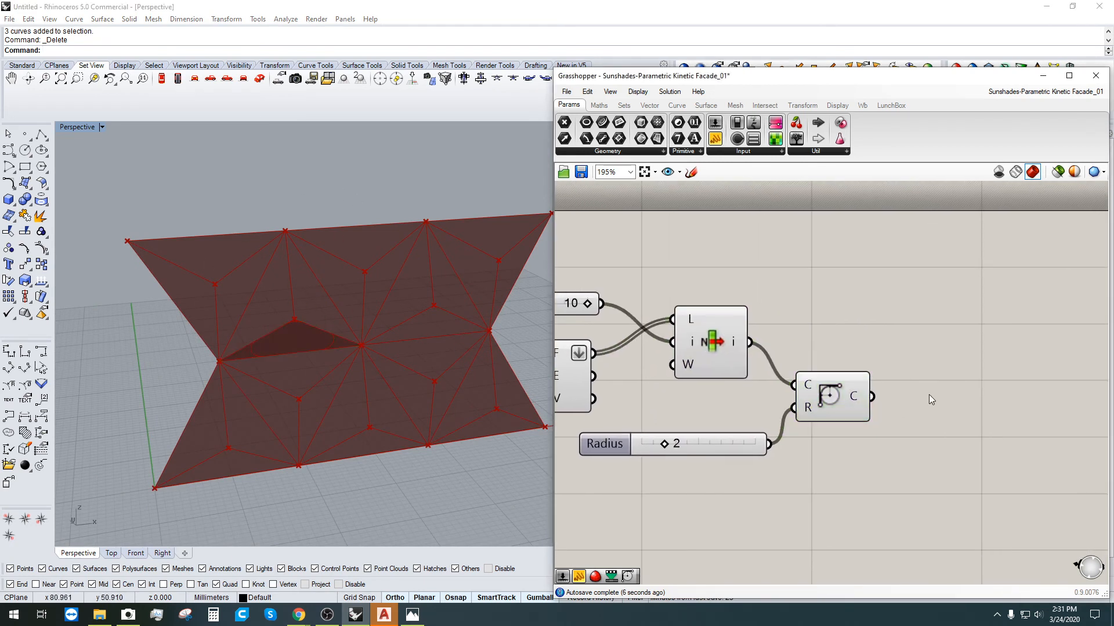
text(BOUND)
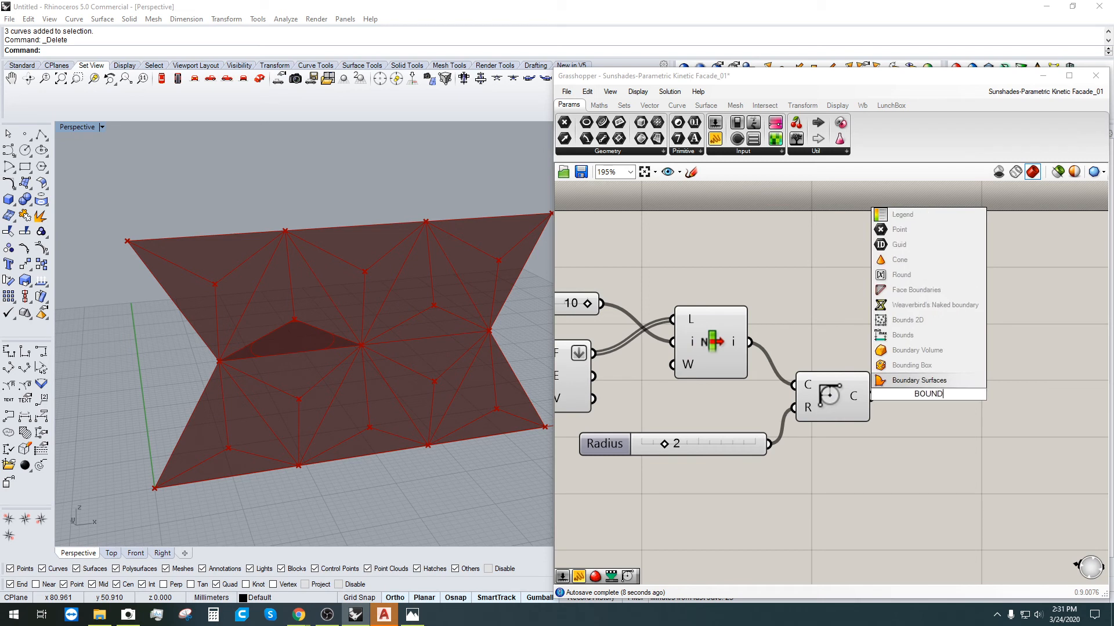
key(Up)
key(Return)
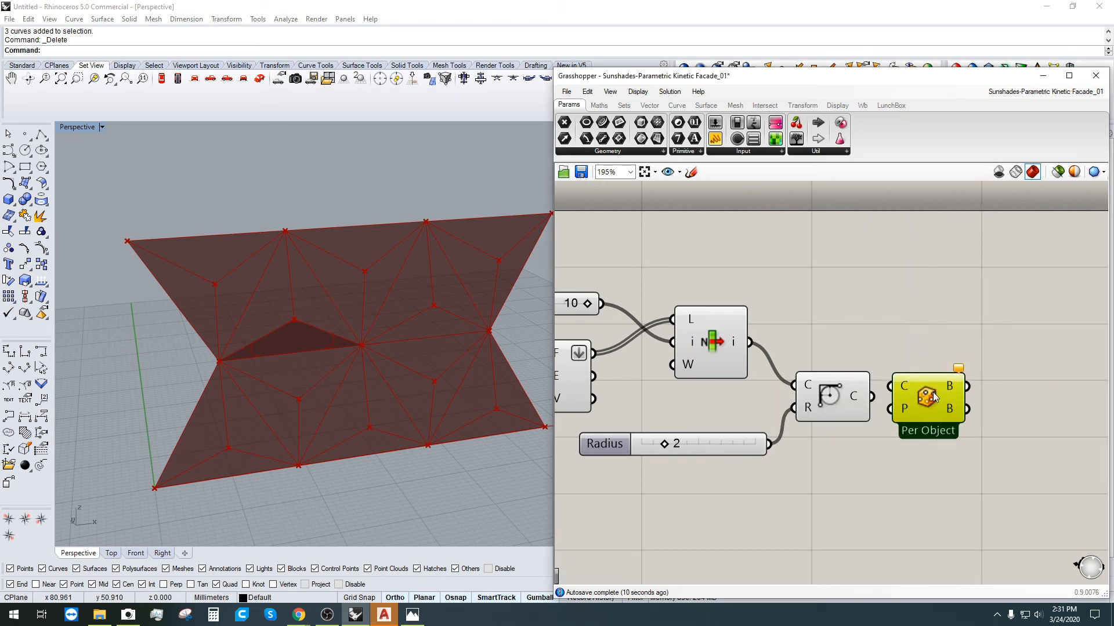
key(ctrl+z)
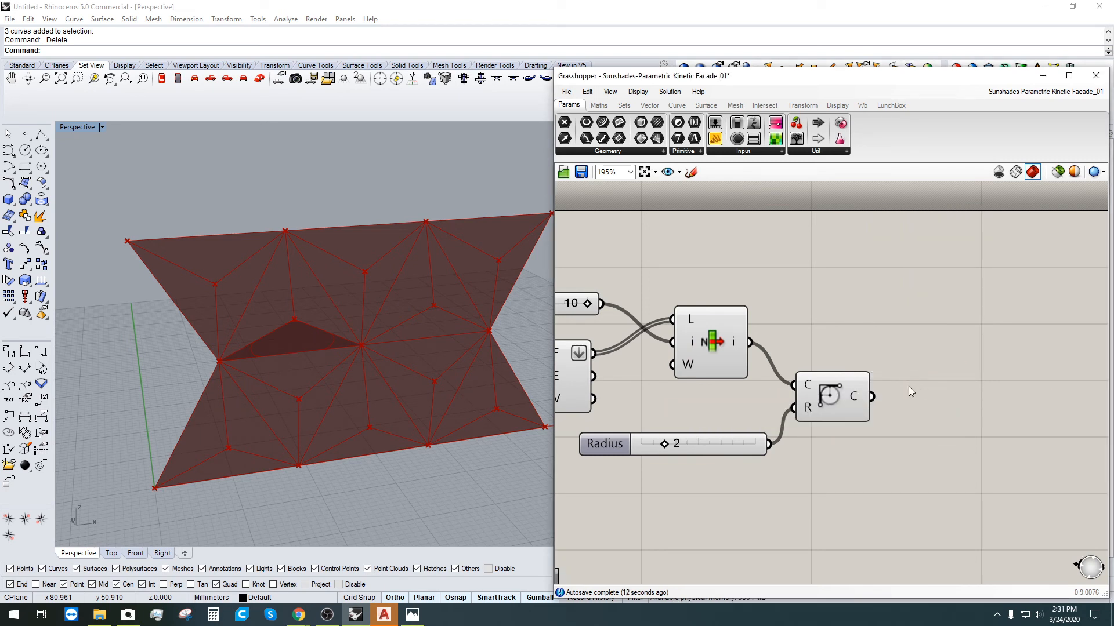
double_click(903, 387)
text(BOUND)
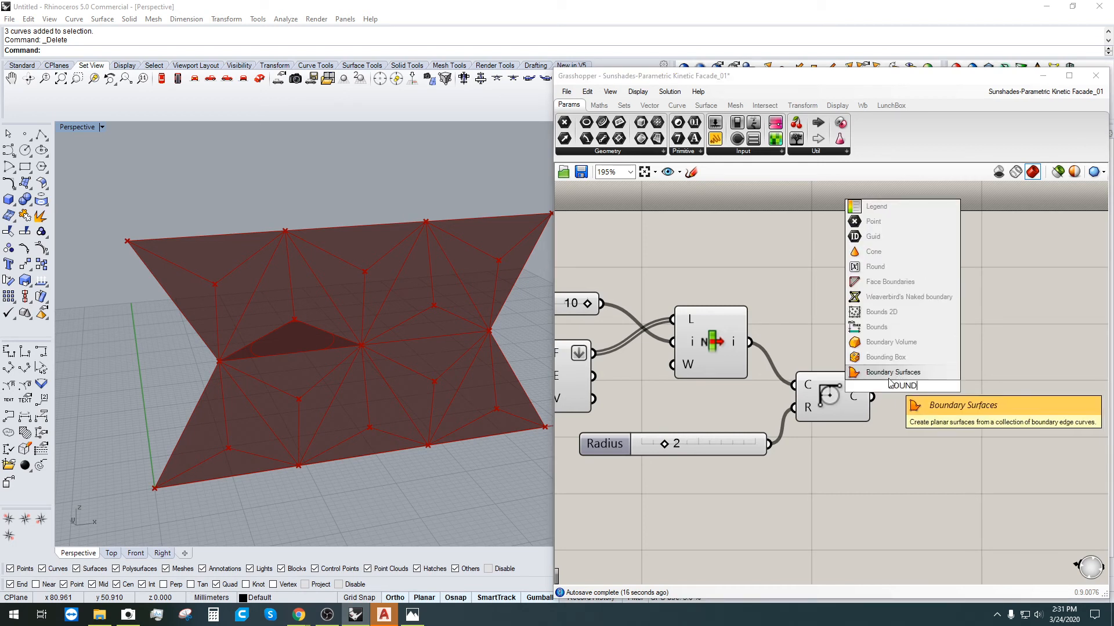
click(893, 373)
click(846, 399)
drag(871, 397, 946, 368)
click(961, 374)
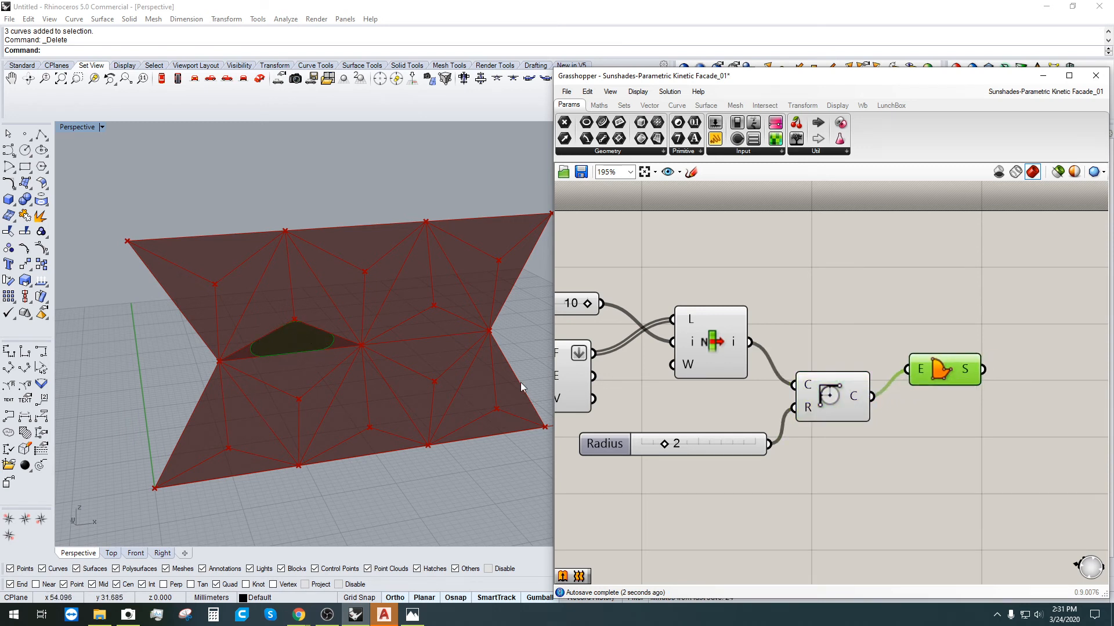
Step: Turn off List Item's preview so only the rounded panel shows
click(826, 394)
drag(799, 468, 699, 321)
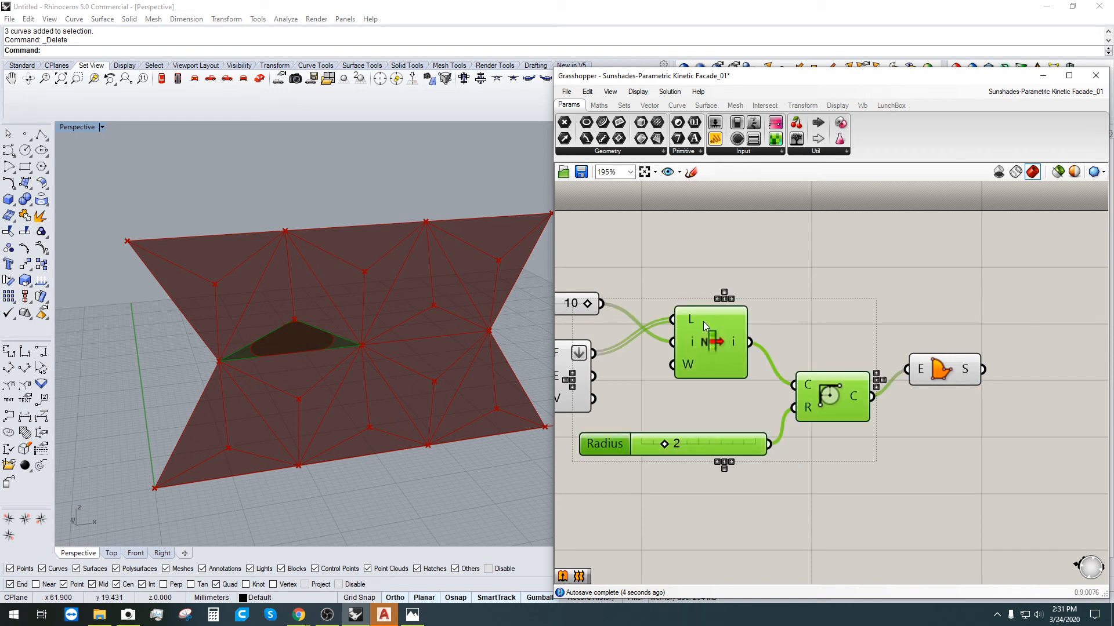
middle_click(733, 299)
click(825, 340)
right_click(837, 388)
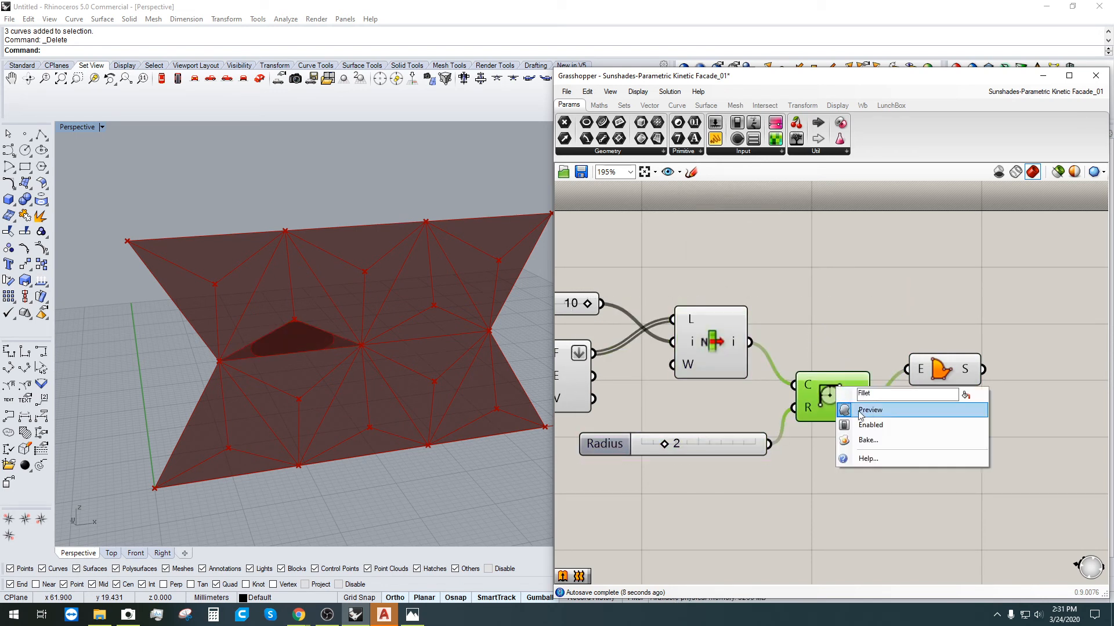
click(753, 313)
click(722, 327)
right_click(719, 330)
click(748, 353)
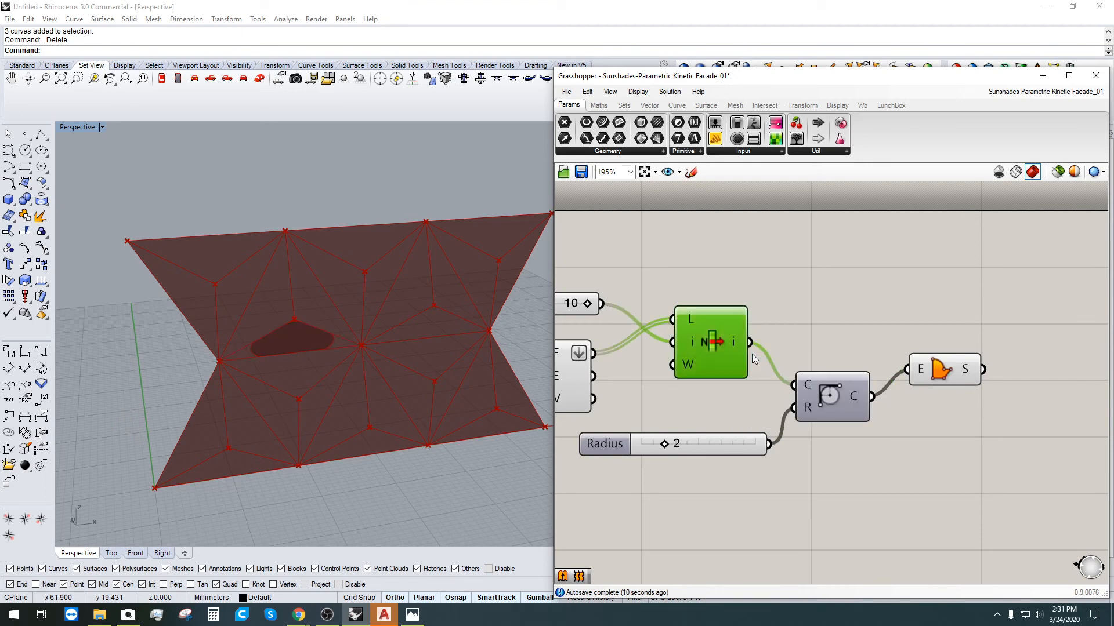
click(778, 318)
scroll(778, 318, down, 2)
right_drag(678, 380, 841, 374)
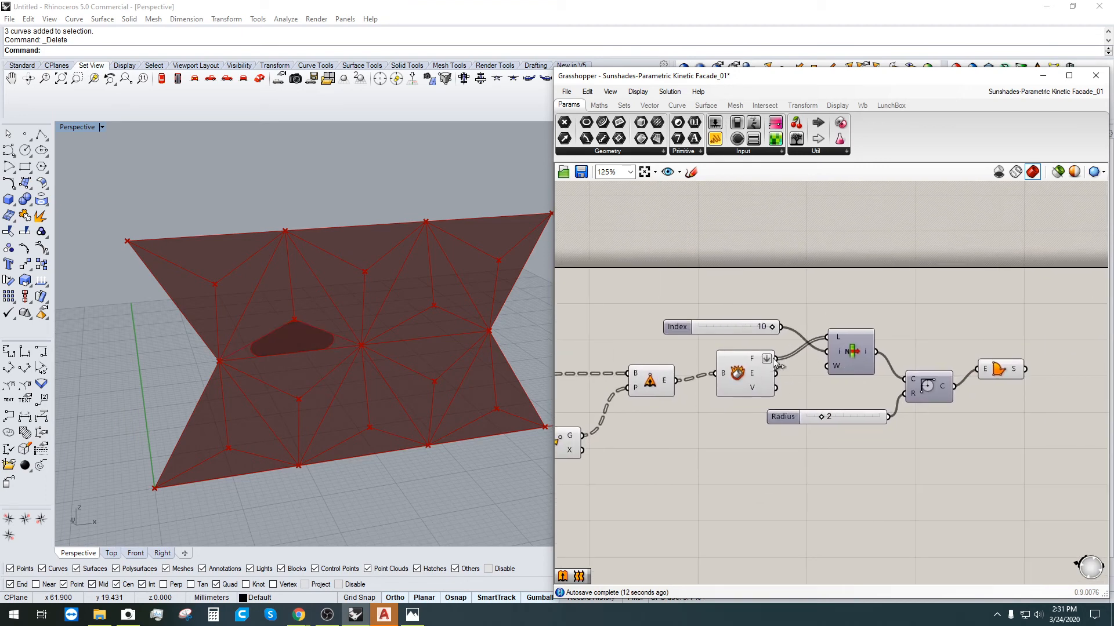
Step: Unflatten the faces output and wire all faces directly into Fillet's curve input
click(857, 354)
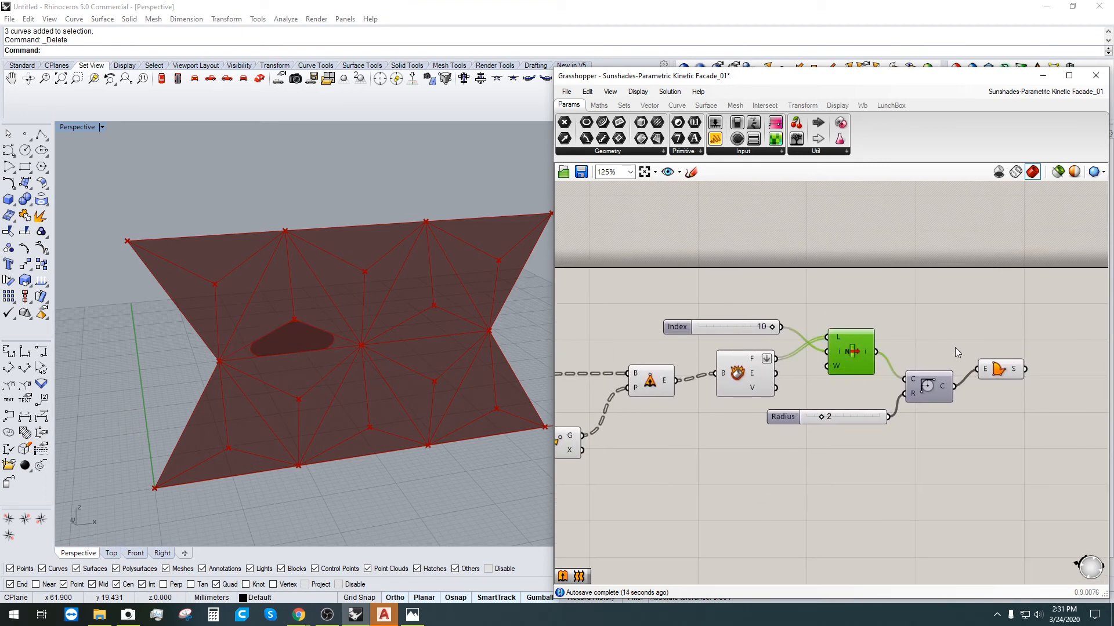
click(1000, 371)
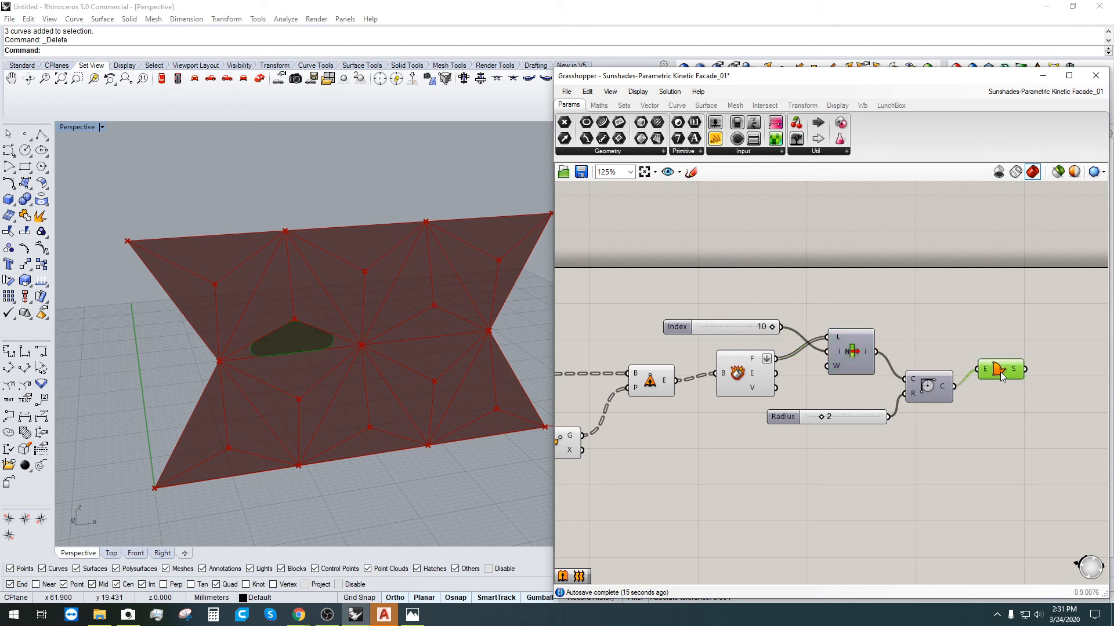
right_click(764, 358)
click(783, 426)
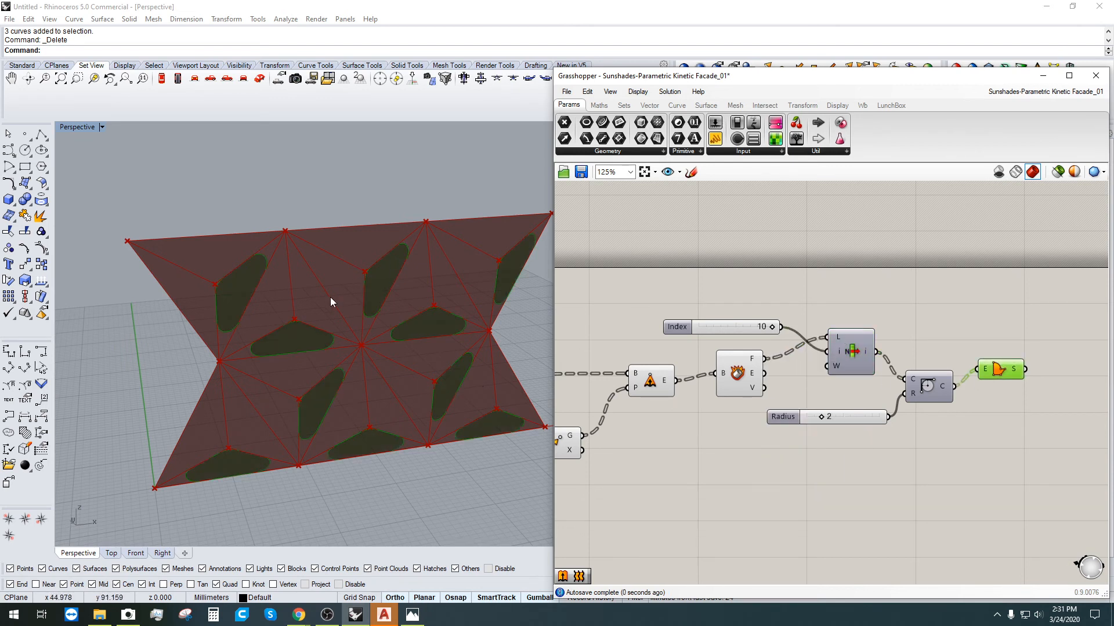
click(868, 299)
right_drag(868, 303, 769, 258)
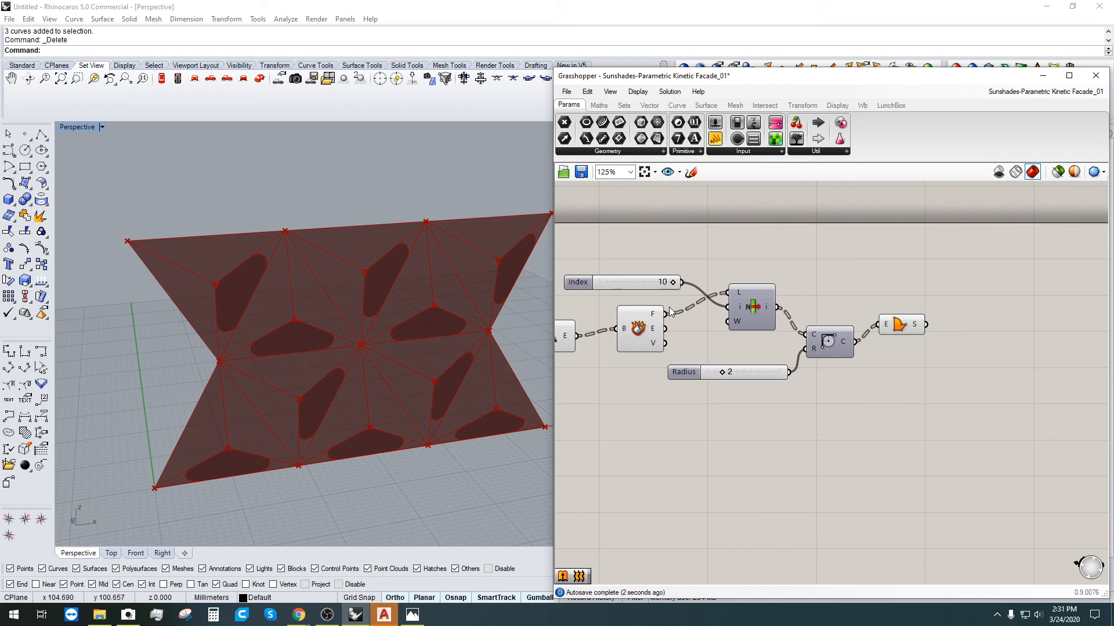
drag(666, 313, 820, 341)
Step: Rearrange the nodes and hide the List Item and Index previews
drag(976, 427, 666, 307)
drag(948, 416, 788, 298)
drag(827, 347, 817, 270)
shift+click(596, 286)
middle_click(815, 270)
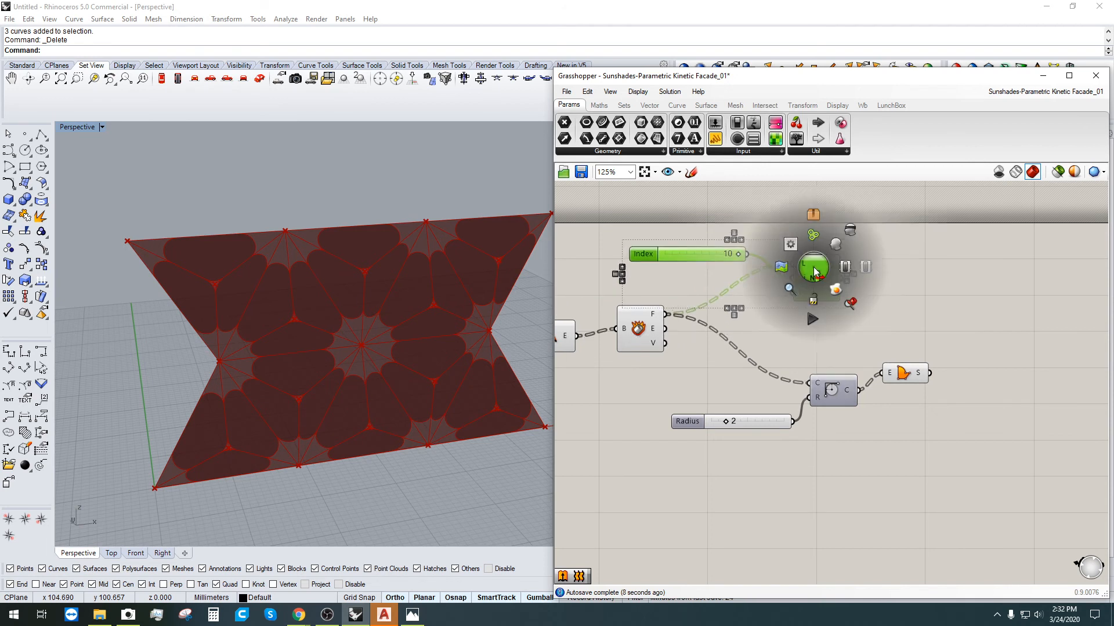
click(851, 231)
Step: Hide the preview of the upstream extrusion component
click(860, 322)
right_drag(746, 345, 888, 315)
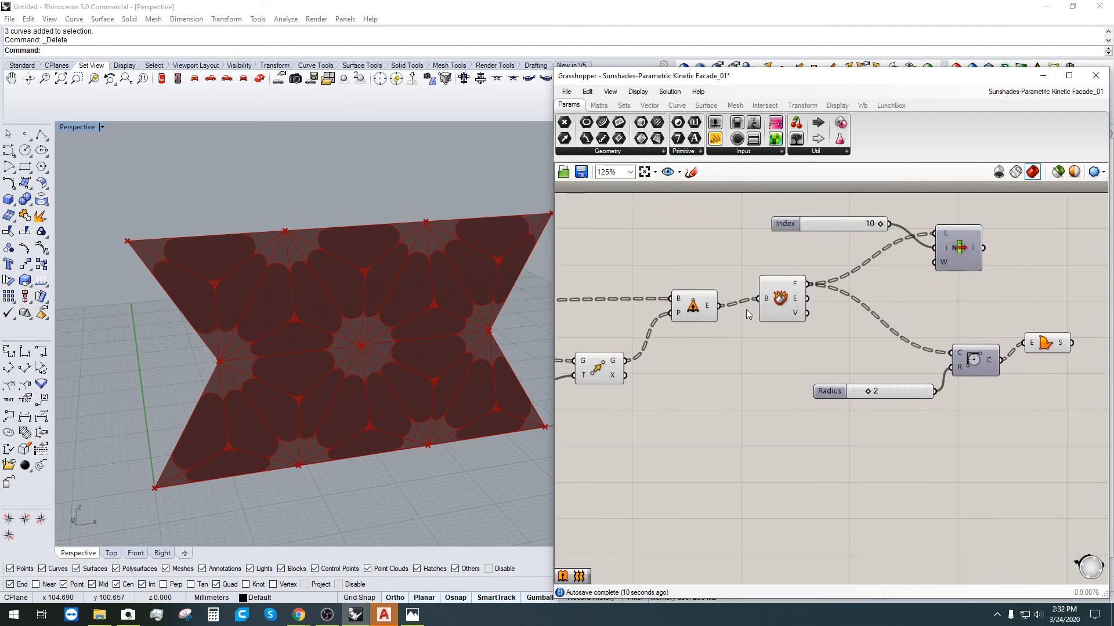
click(702, 307)
middle_click(702, 307)
click(738, 267)
right_drag(284, 336, 464, 311)
right_drag(687, 361, 851, 337)
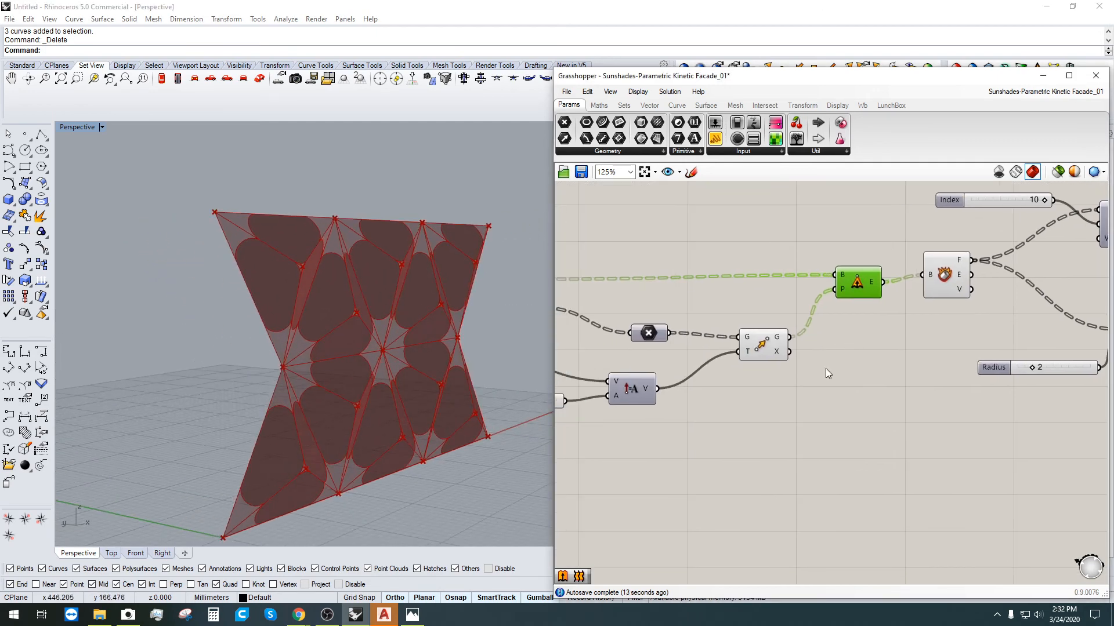
Step: Hide the face-splitting component's preview so only the rounded panels remain visible
click(775, 343)
scroll(972, 378, down, 3)
scroll(973, 372, up, 2)
right_drag(973, 372, 758, 379)
click(947, 356)
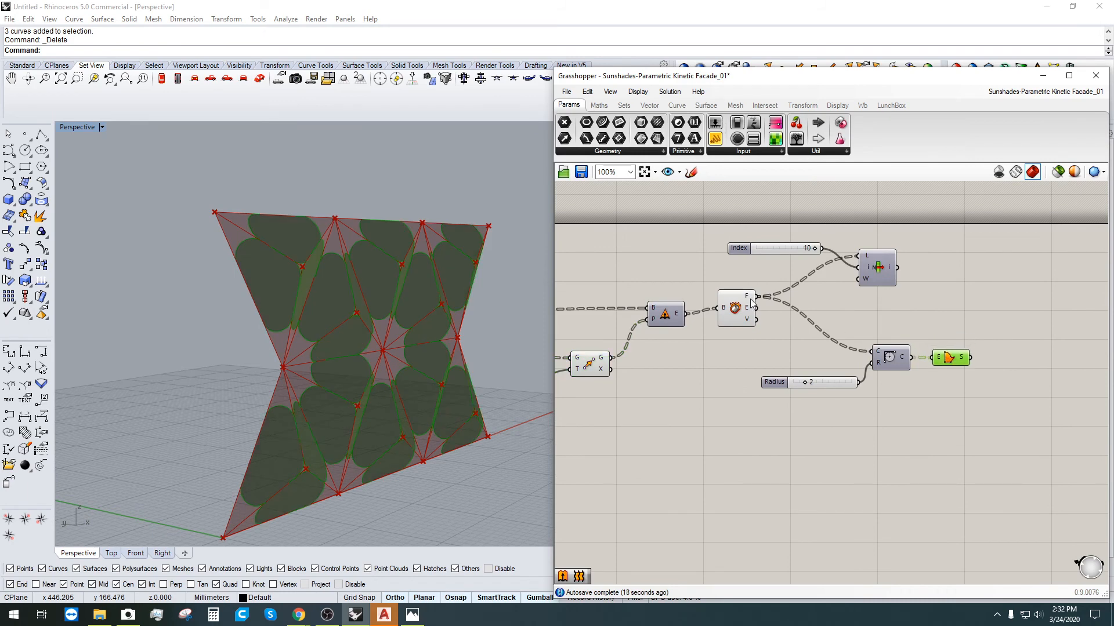
click(743, 319)
Step: Turn off the Deconstruct Brep preview
right_click(741, 314)
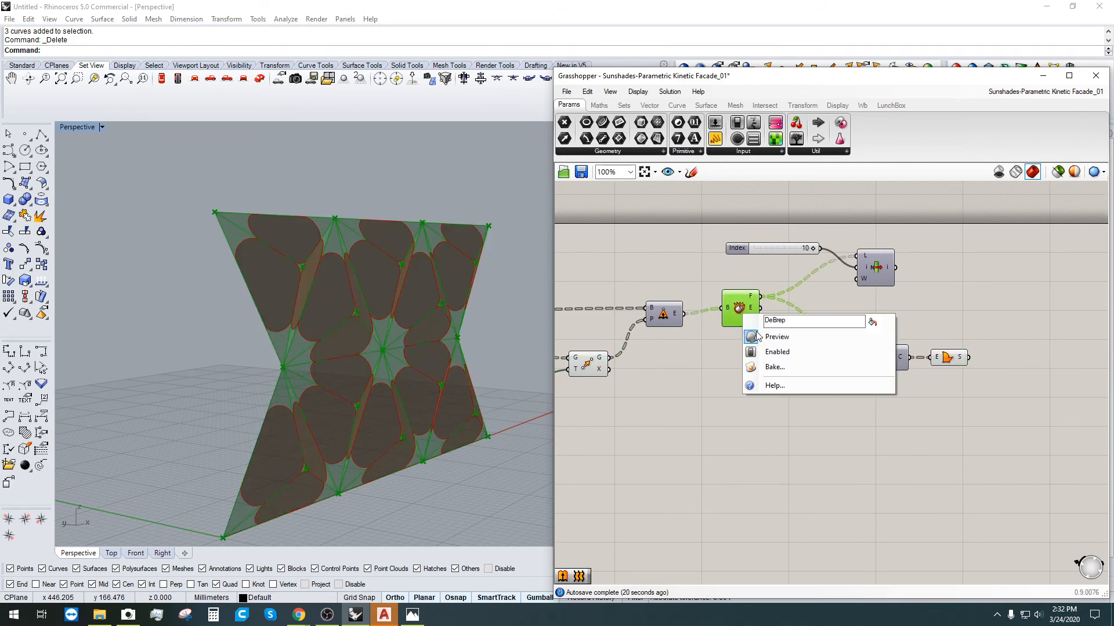
click(741, 344)
click(947, 356)
click(963, 376)
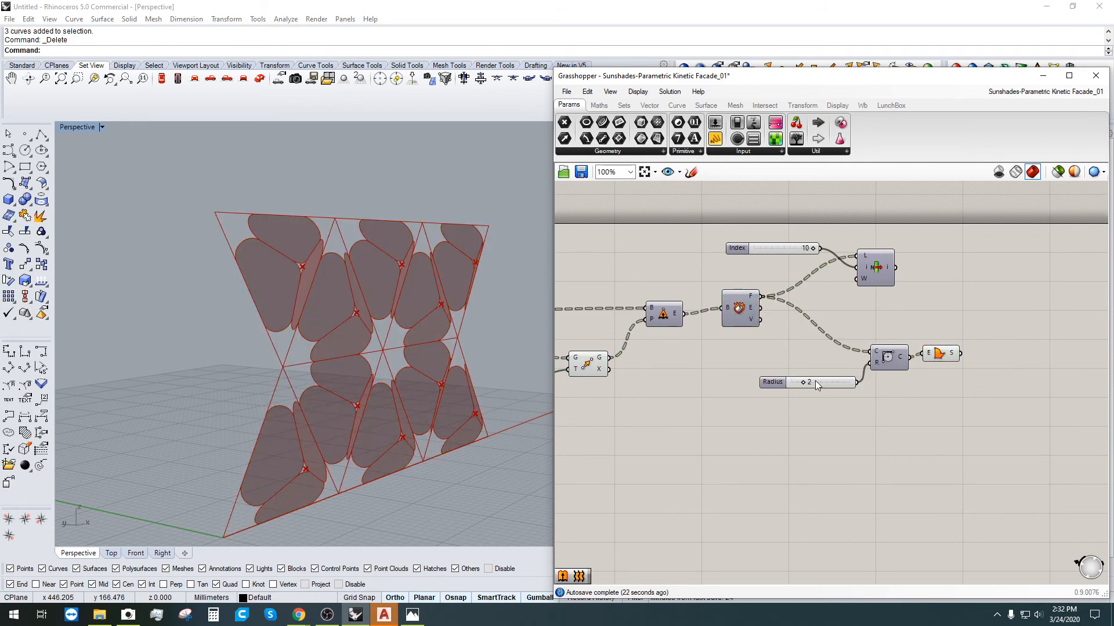
scroll(812, 381, up, 5)
Step: Lower the Radius slider from 2 to 1, comparing values on the facade
drag(776, 384, 772, 384)
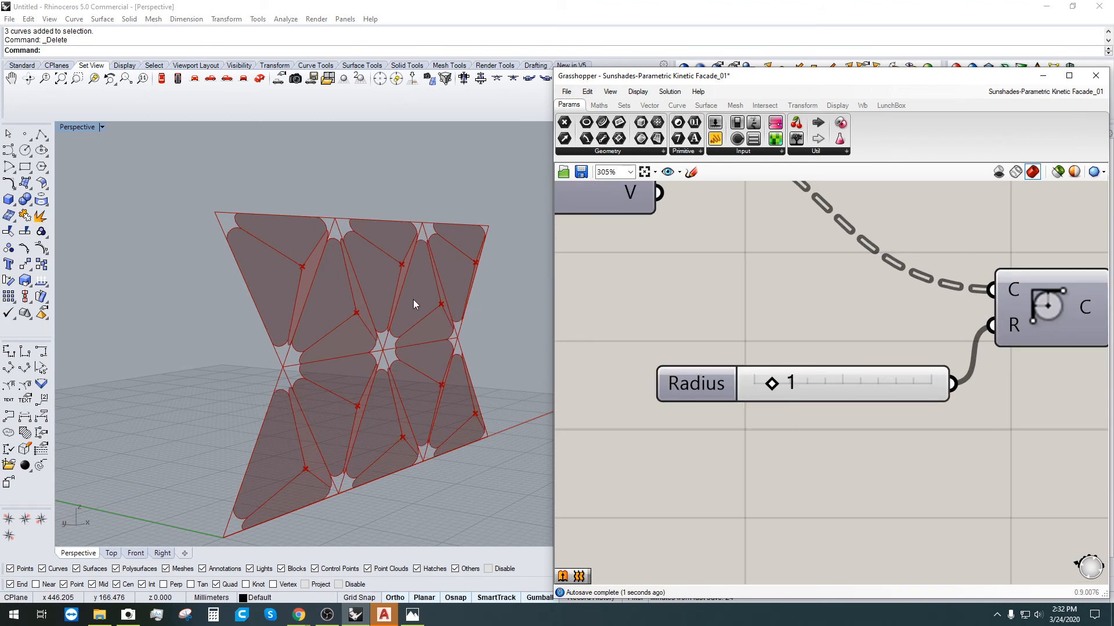
right_drag(325, 358, 215, 349)
scroll(297, 381, up, 2)
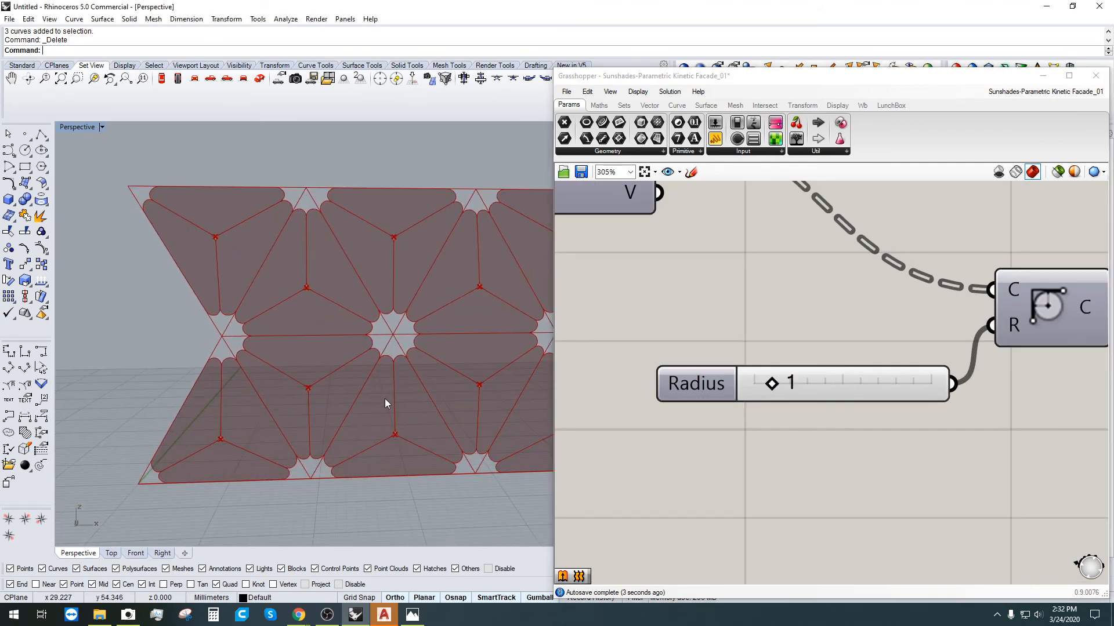
scroll(384, 398, down, 3)
scroll(774, 374, up, 1)
mouse_move(776, 390)
mouse_down()
mouse_move(972, 386)
mouse_move(734, 425)
mouse_move(810, 410)
mouse_move(772, 410)
mouse_up()
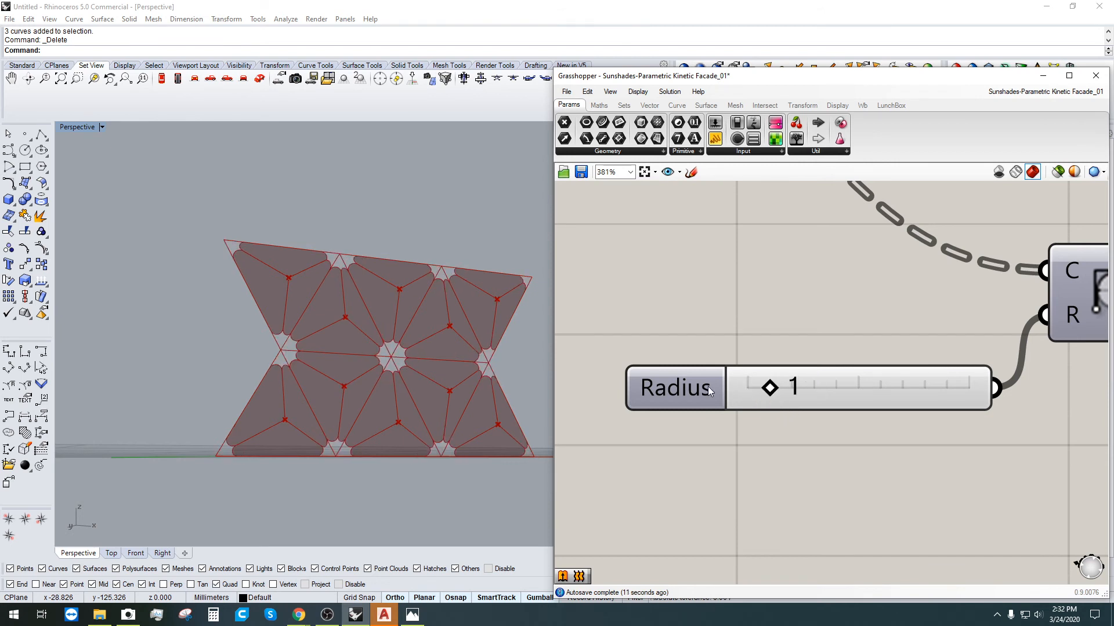
drag(702, 382, 675, 401)
click(586, 365)
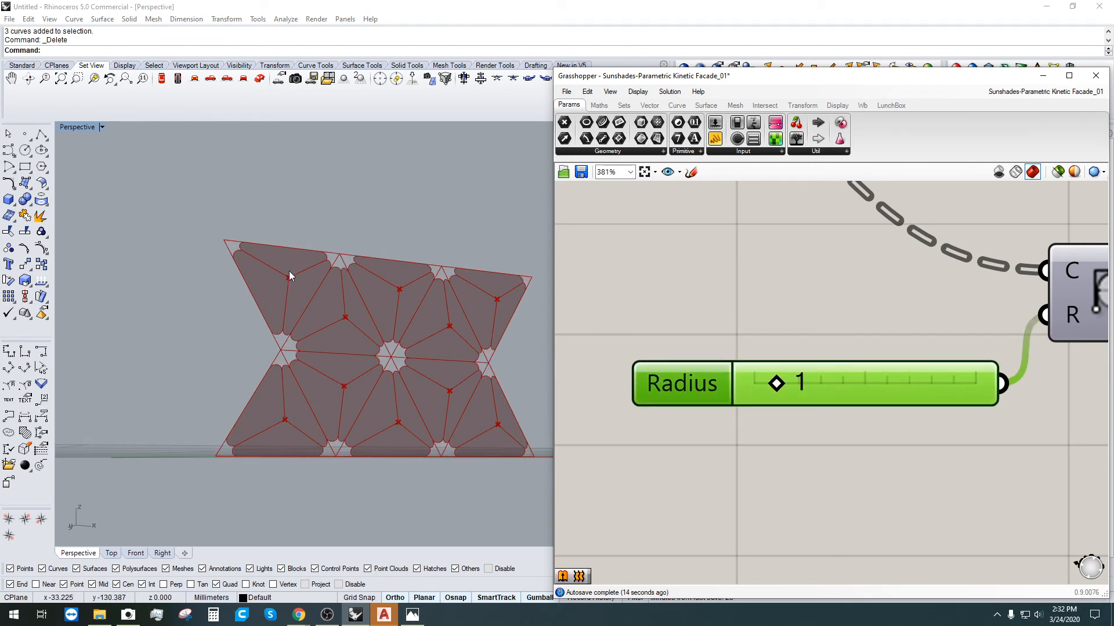
scroll(224, 252, up, 4)
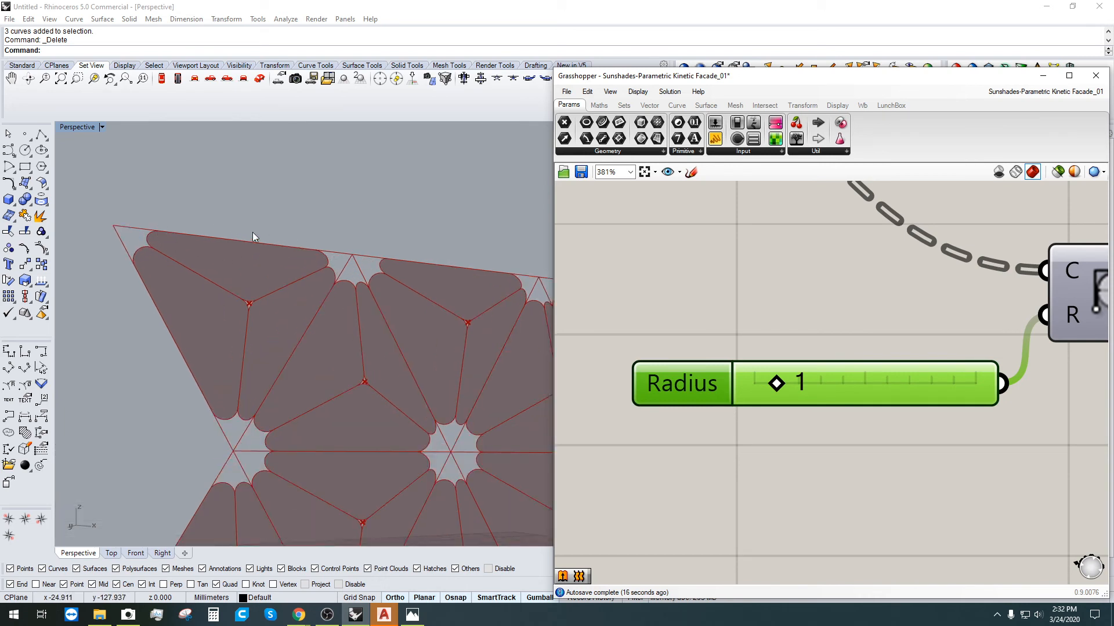
Step: Set the Radius slider to 2 digits and fine-tune it to 1.21
double_click(669, 376)
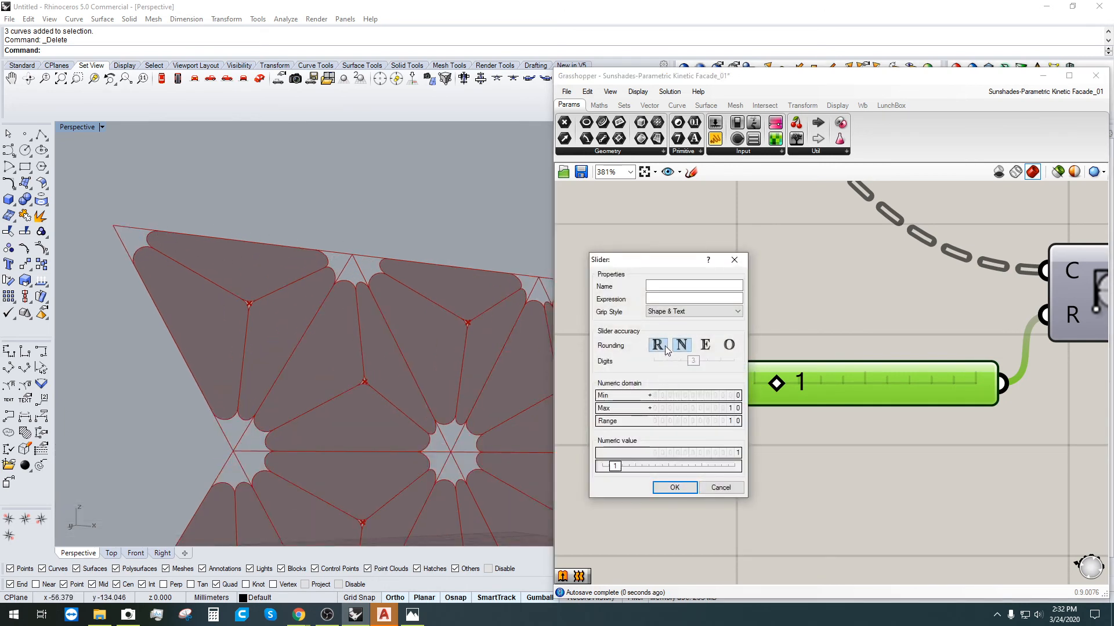
mouse_move(693, 360)
mouse_down()
mouse_move(666, 360)
mouse_move(679, 361)
mouse_up()
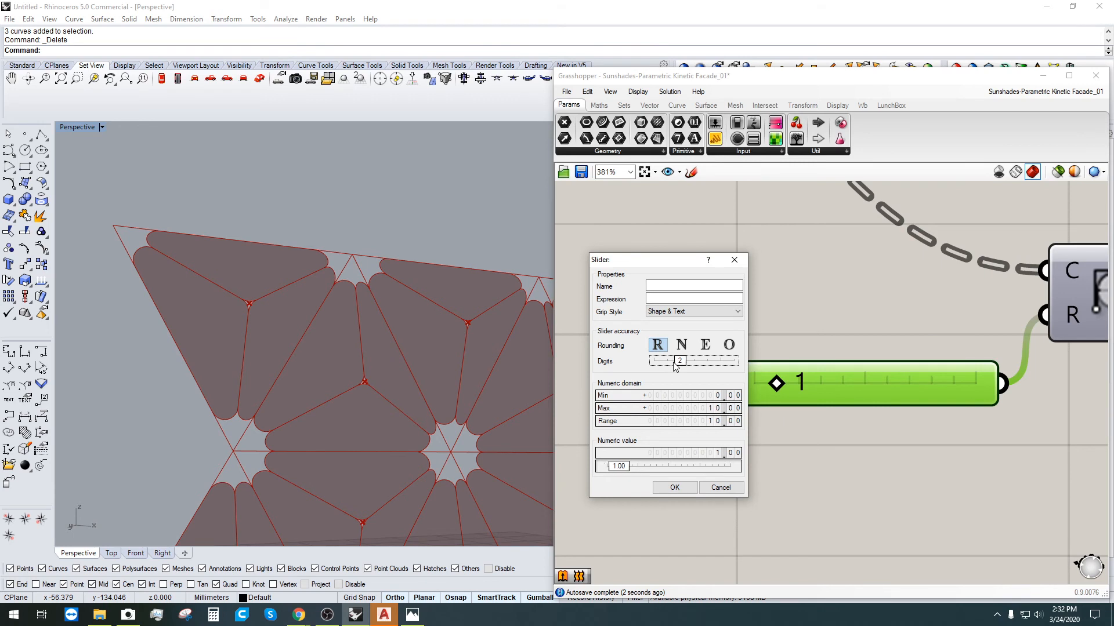
click(674, 487)
mouse_move(777, 385)
mouse_down()
mouse_move(788, 385)
mouse_move(752, 384)
mouse_move(777, 384)
mouse_up()
scroll(451, 371, down, 8)
scroll(502, 364, up, 6)
right_drag(451, 371, 359, 338)
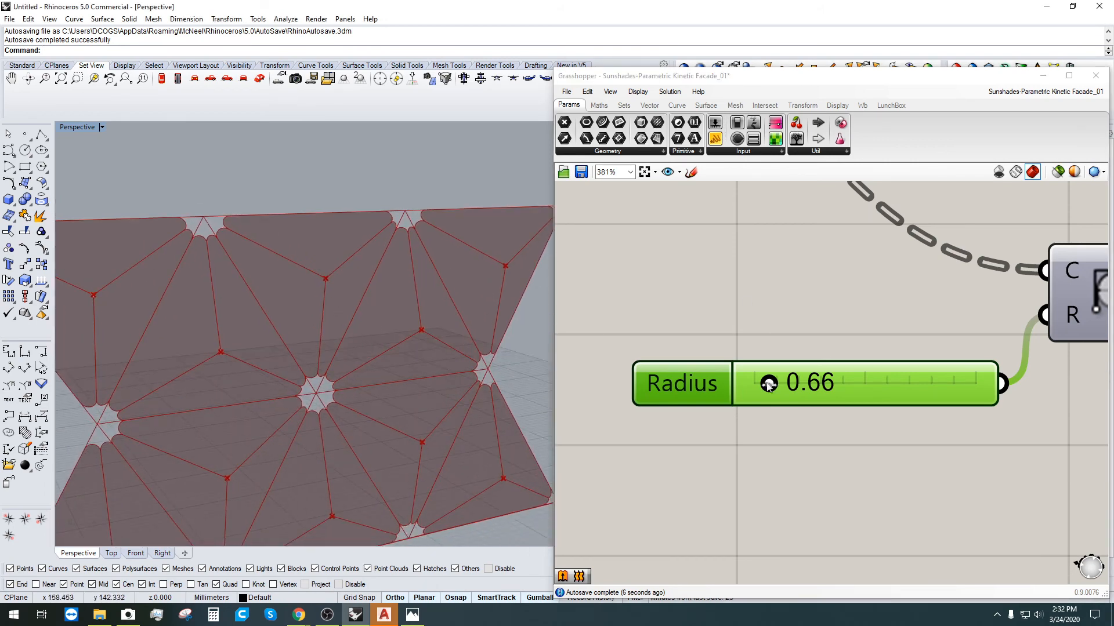
drag(769, 386, 781, 383)
scroll(333, 319, down, 5)
right_drag(333, 319, 342, 271)
click(710, 250)
Step: Pan across the definition and nudge the Boundary Surfaces component into place
scroll(729, 267, down, 4)
right_drag(729, 269, 867, 460)
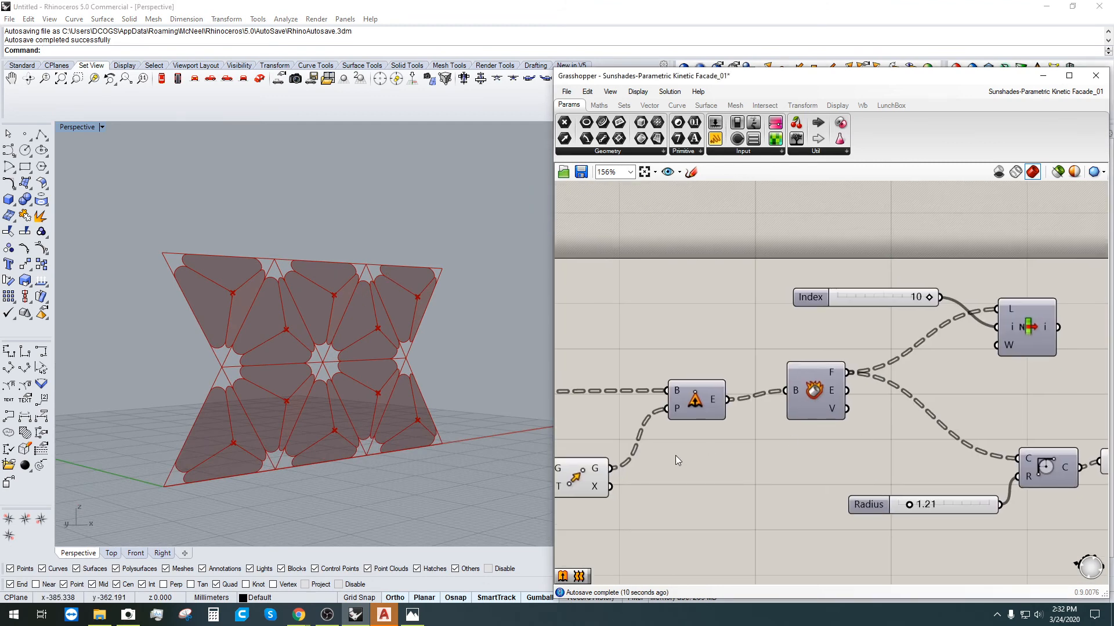
right_drag(675, 455, 946, 354)
scroll(774, 363, down, 1)
right_drag(1095, 405, 804, 401)
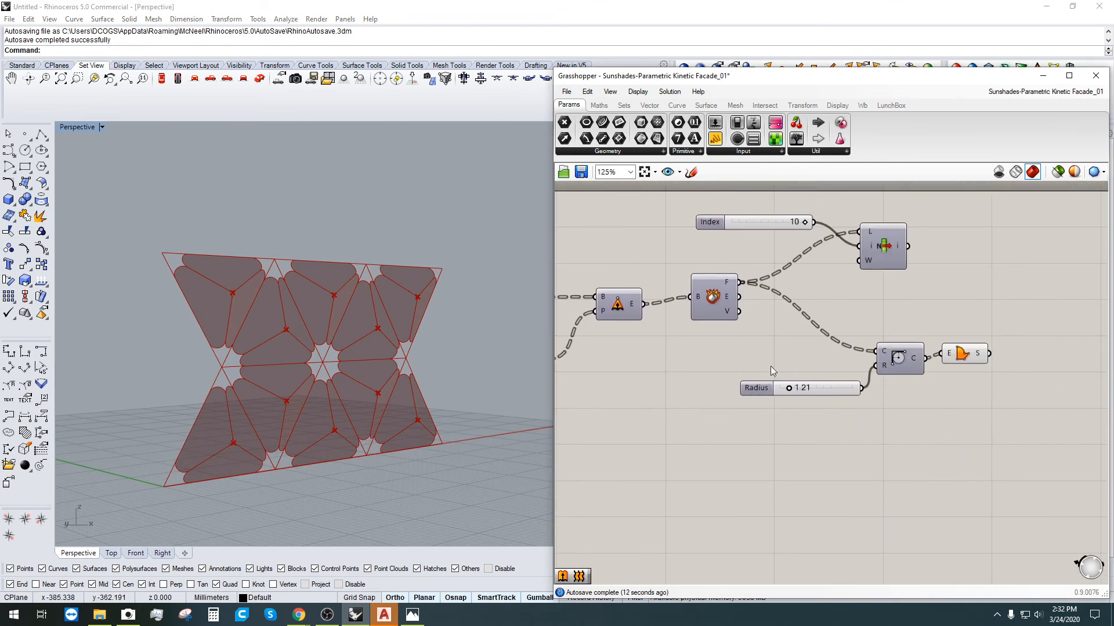
right_drag(869, 413, 645, 411)
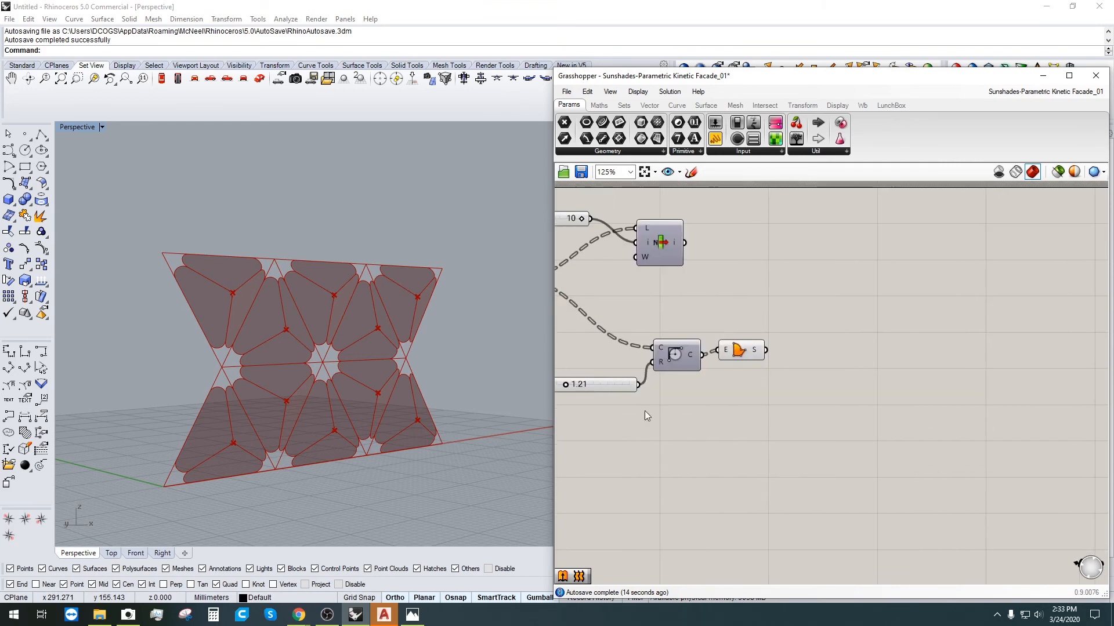
scroll(710, 370, up, 3)
drag(779, 325, 783, 335)
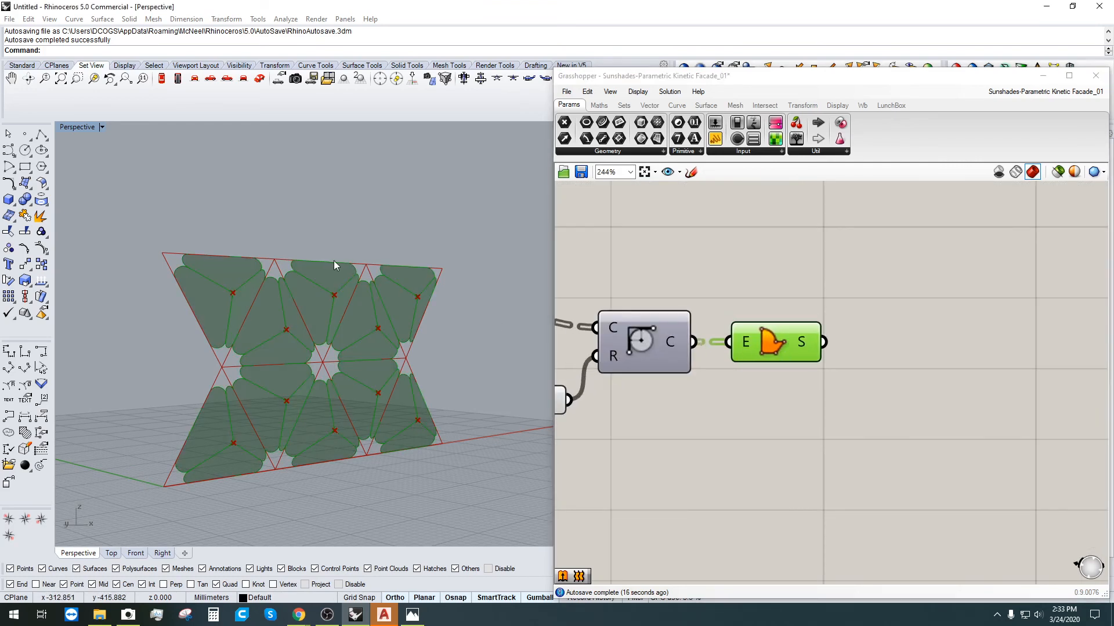
click(654, 279)
scroll(299, 331, up, 3)
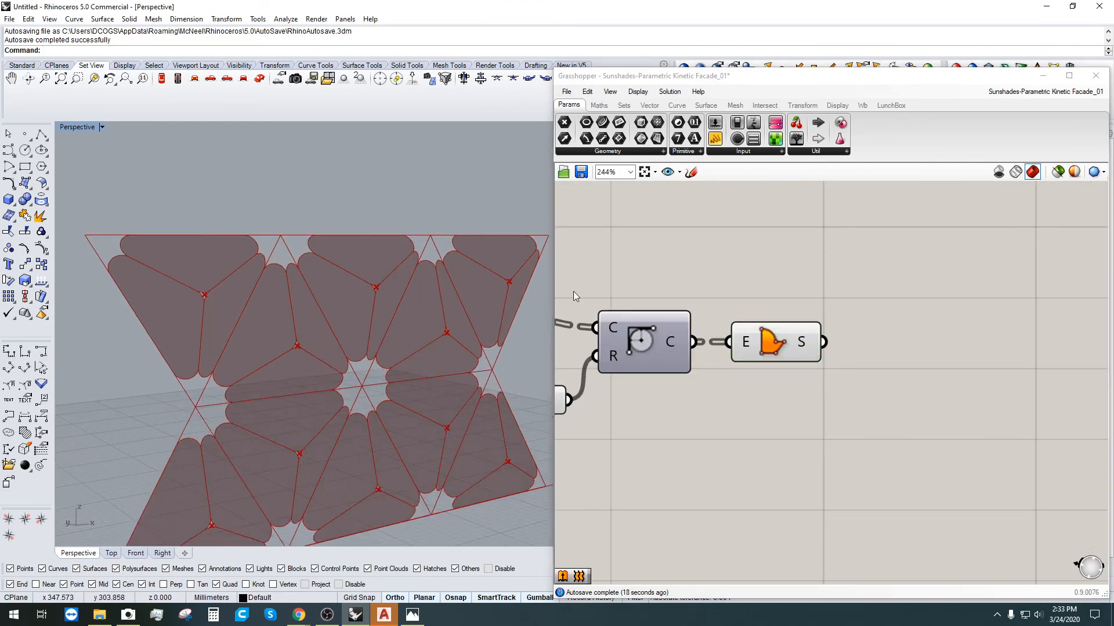
click(638, 348)
double_click(733, 248)
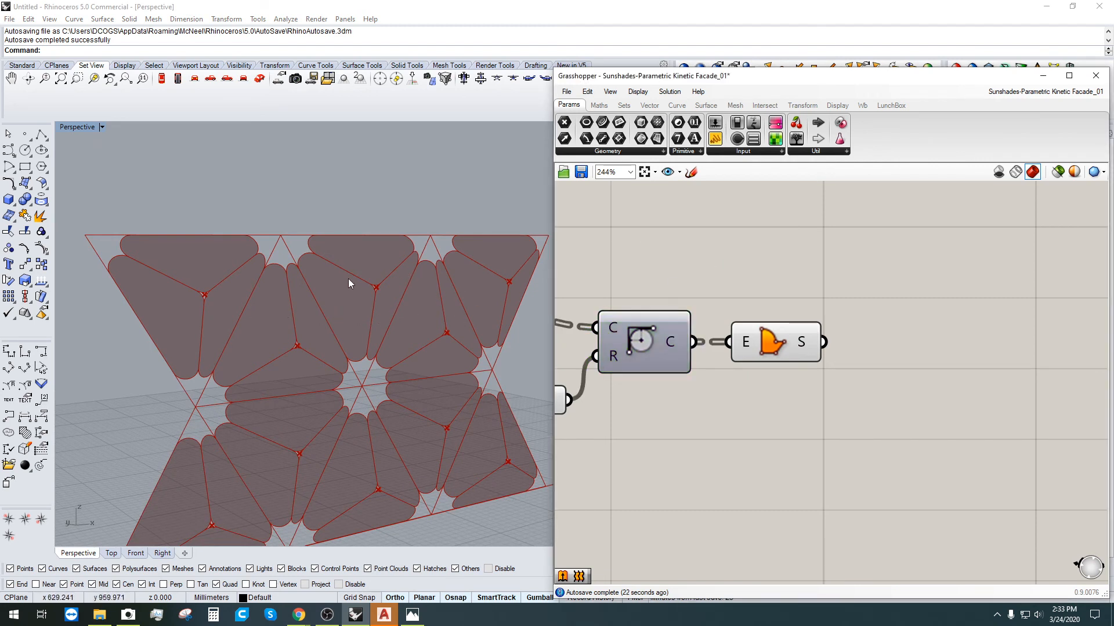
Step: Add an Offset Curve component fed by the rounded panel outlines and move it lower right
double_click(745, 232)
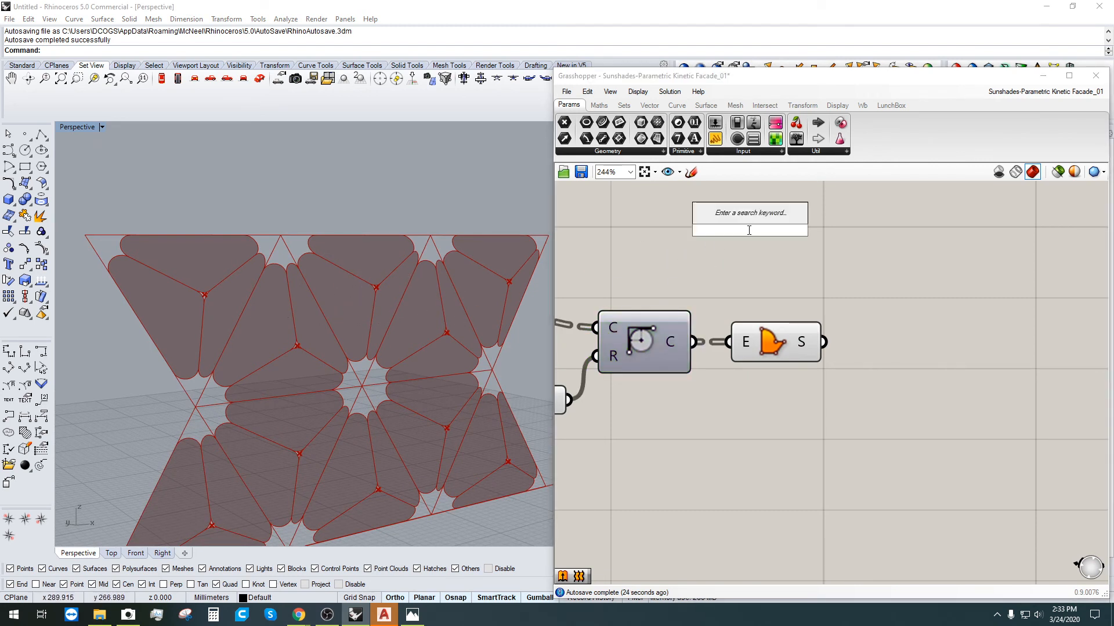
text(offset)
click(747, 218)
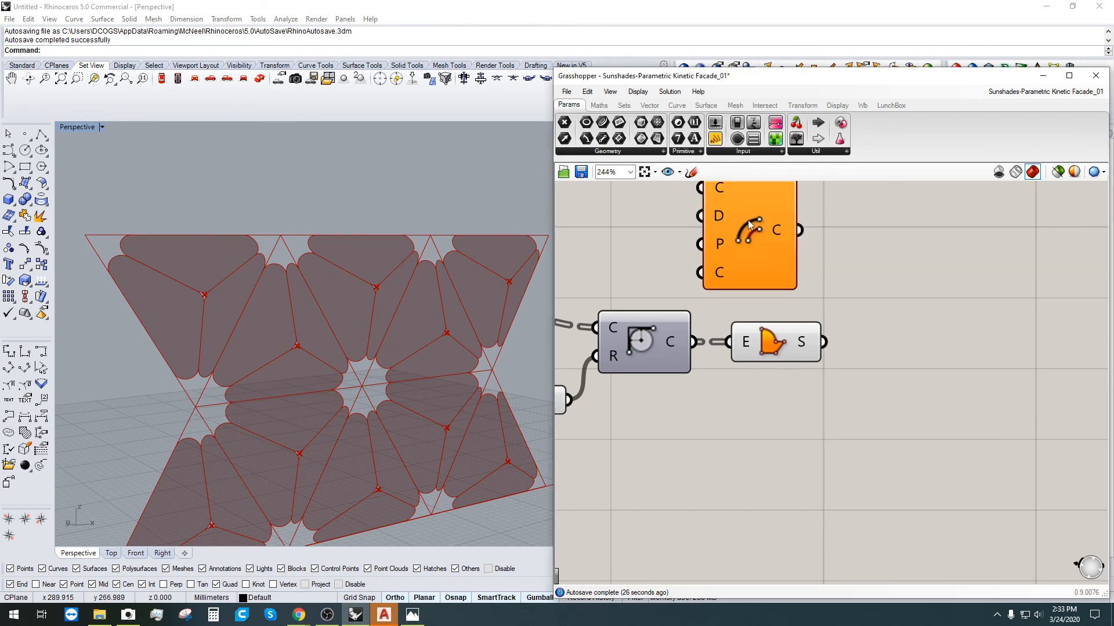
scroll(737, 336, down, 3)
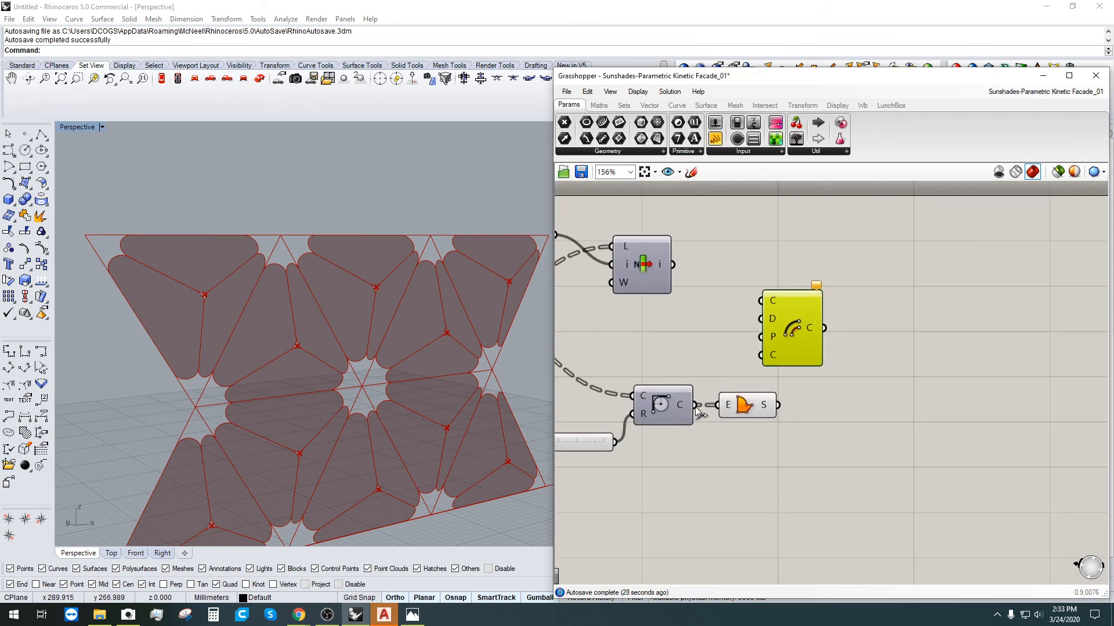
drag(695, 404, 761, 301)
scroll(862, 333, up, 3)
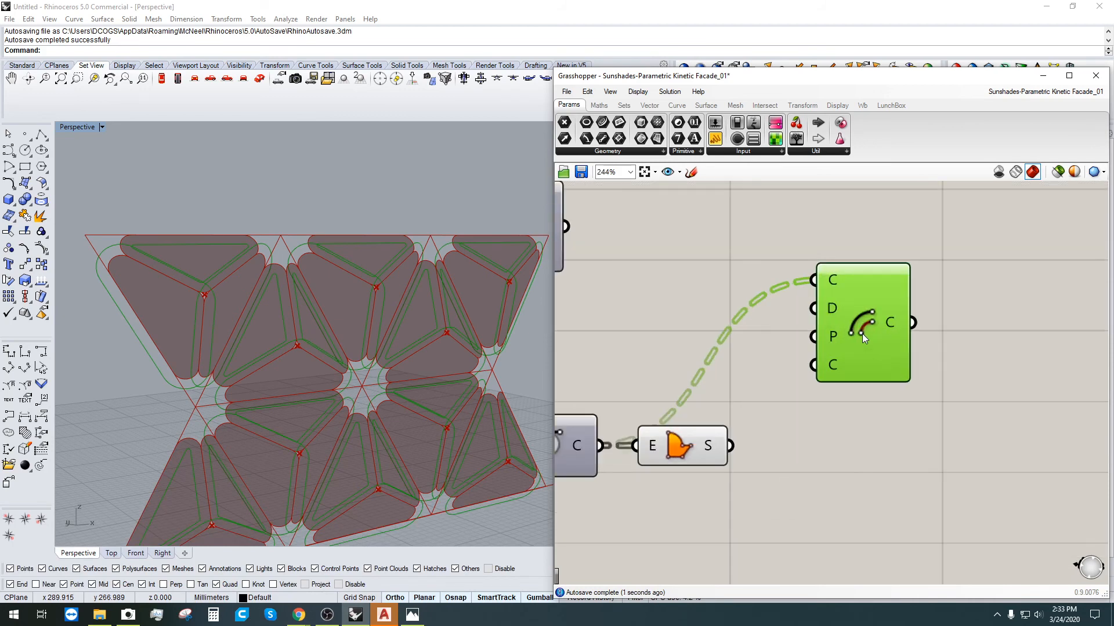
scroll(835, 329, down, 1)
drag(835, 329, 928, 351)
click(831, 290)
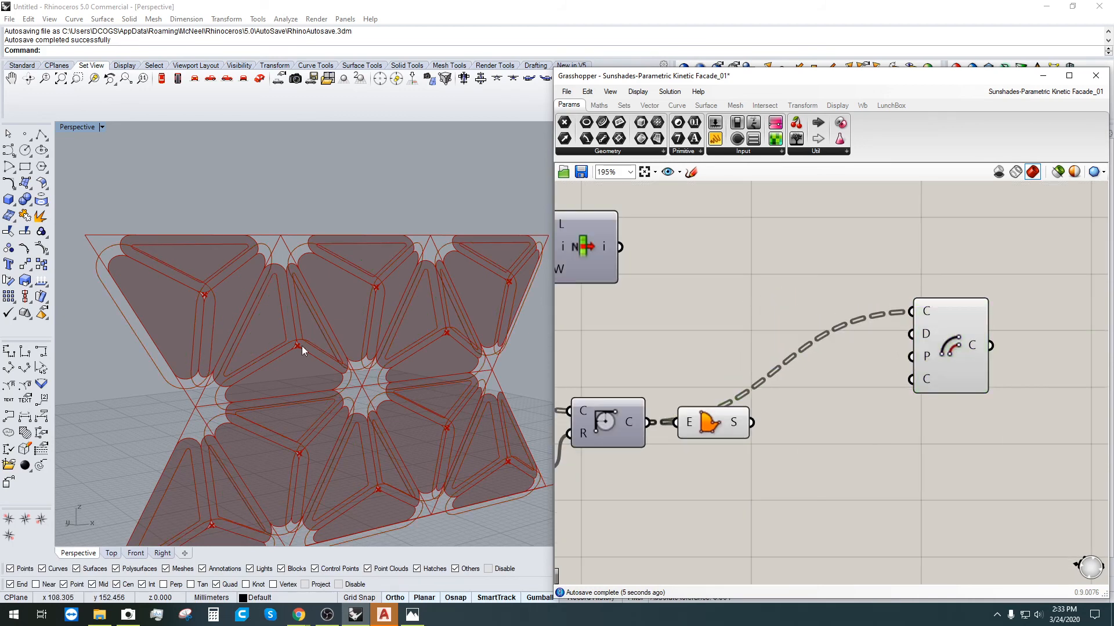
scroll(302, 345, up, 6)
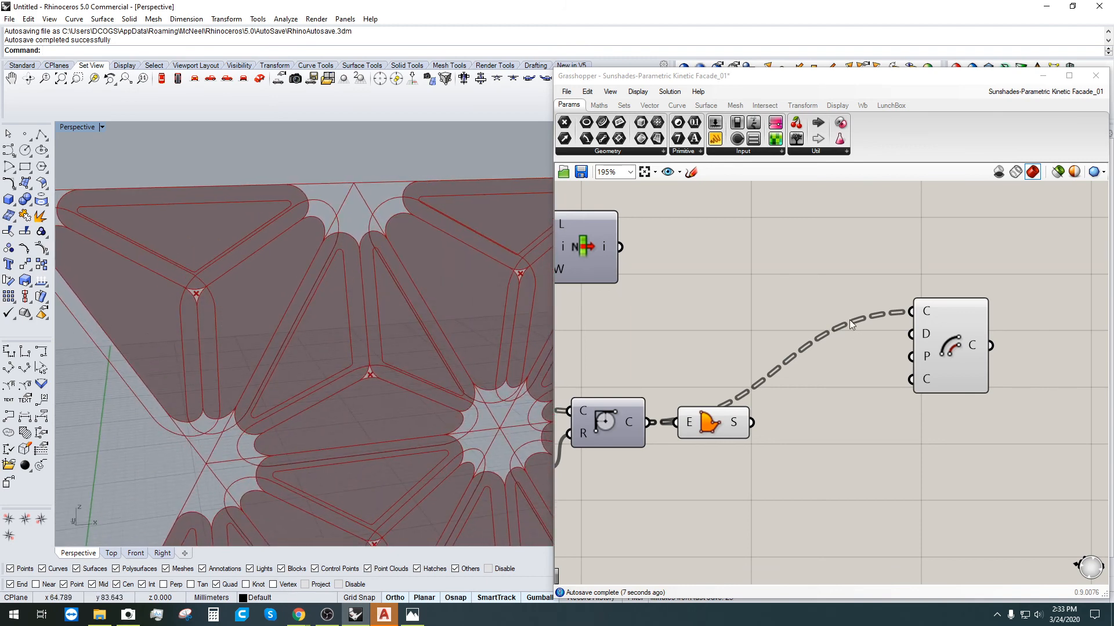
drag(934, 325, 972, 487)
click(819, 520)
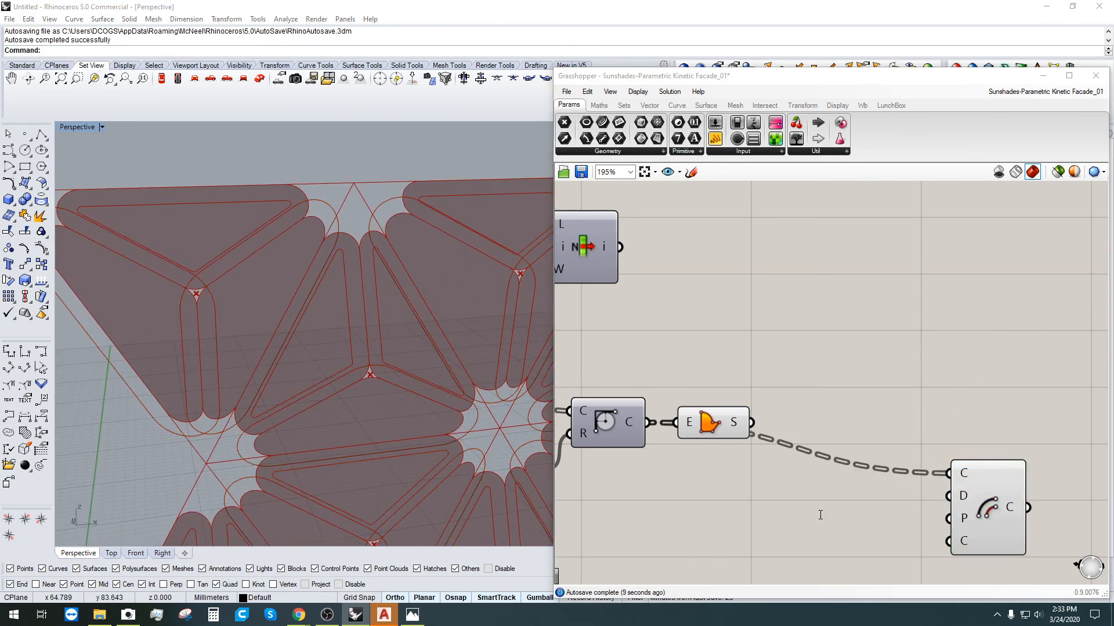
Step: Use a number slider of 1, negated through Negative, as the offset distance
double_click(820, 515)
text(neg)
click(848, 516)
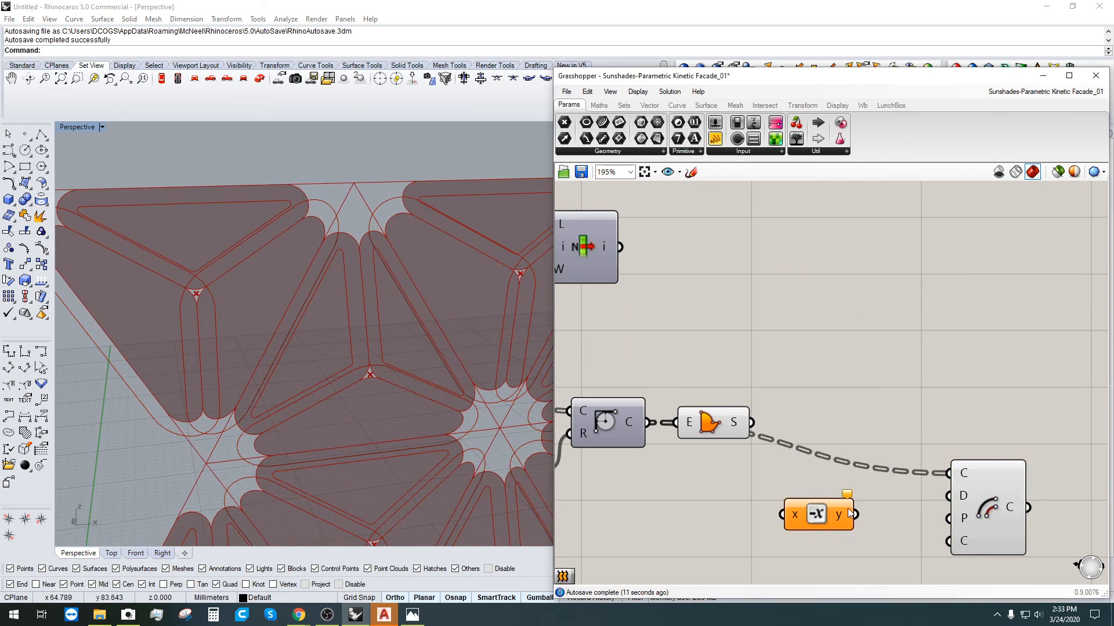
drag(851, 515, 948, 496)
right_drag(671, 516, 803, 462)
double_click(801, 459)
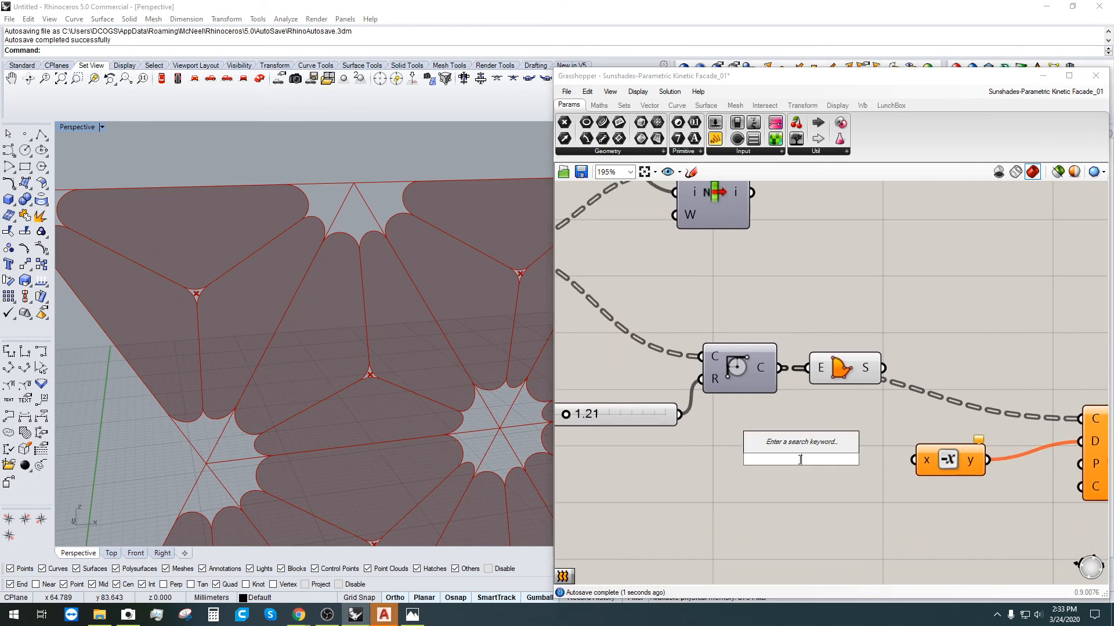
text(1)
key(Return)
drag(894, 459, 922, 463)
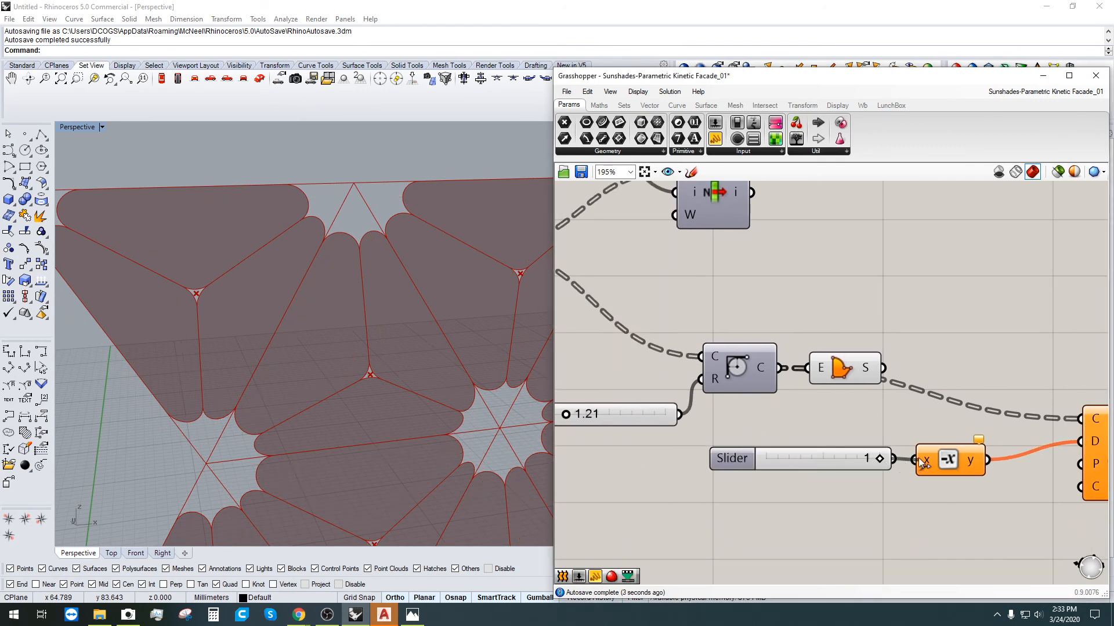
Step: Delete the trial slider, Negative and Offset Curve components
scroll(334, 348, down, 4)
right_drag(334, 348, 423, 337)
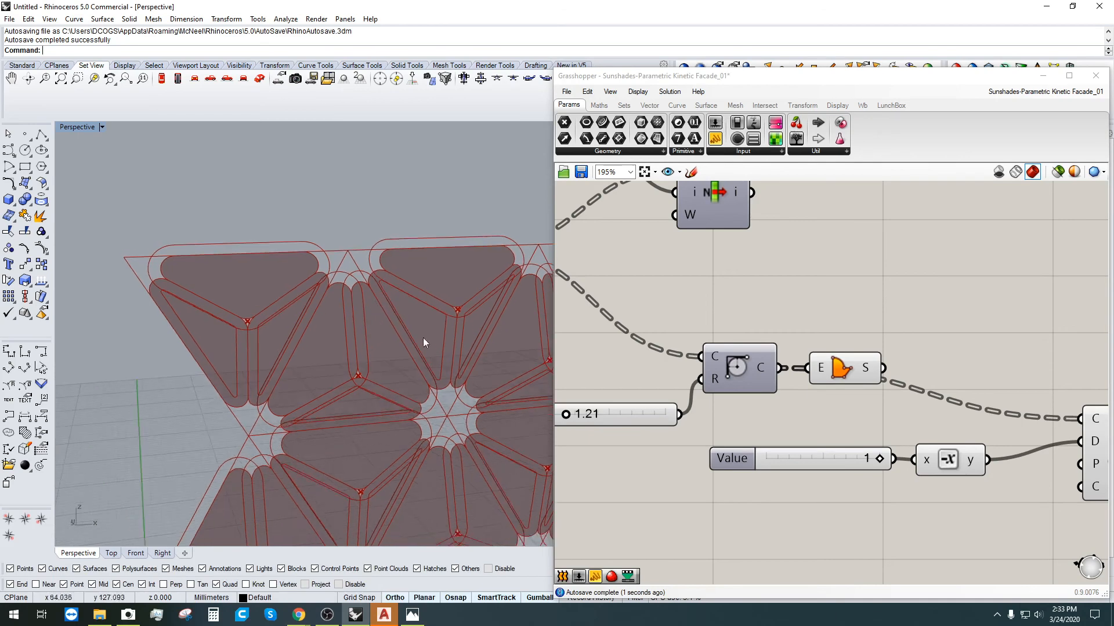
scroll(967, 359, down, 2)
right_drag(967, 359, 820, 323)
scroll(875, 386, up, 2)
drag(979, 469, 689, 330)
right_drag(781, 355, 802, 364)
key(Delete)
click(689, 296)
double_click(796, 304)
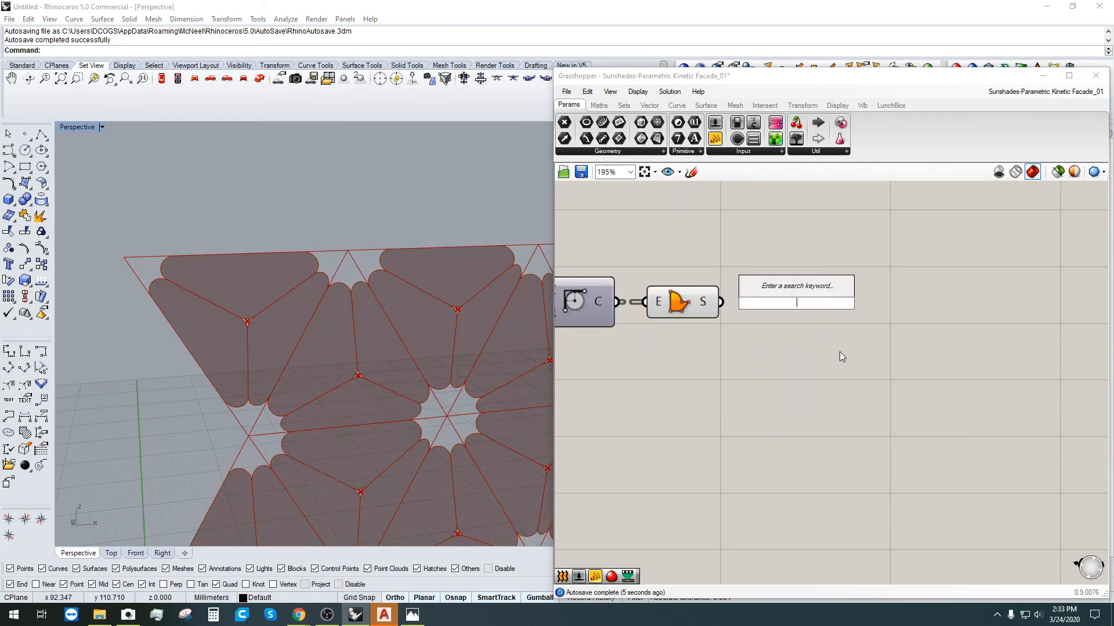
Step: Add a Scale component with the boundary surfaces as its geometry
text(SCALE)
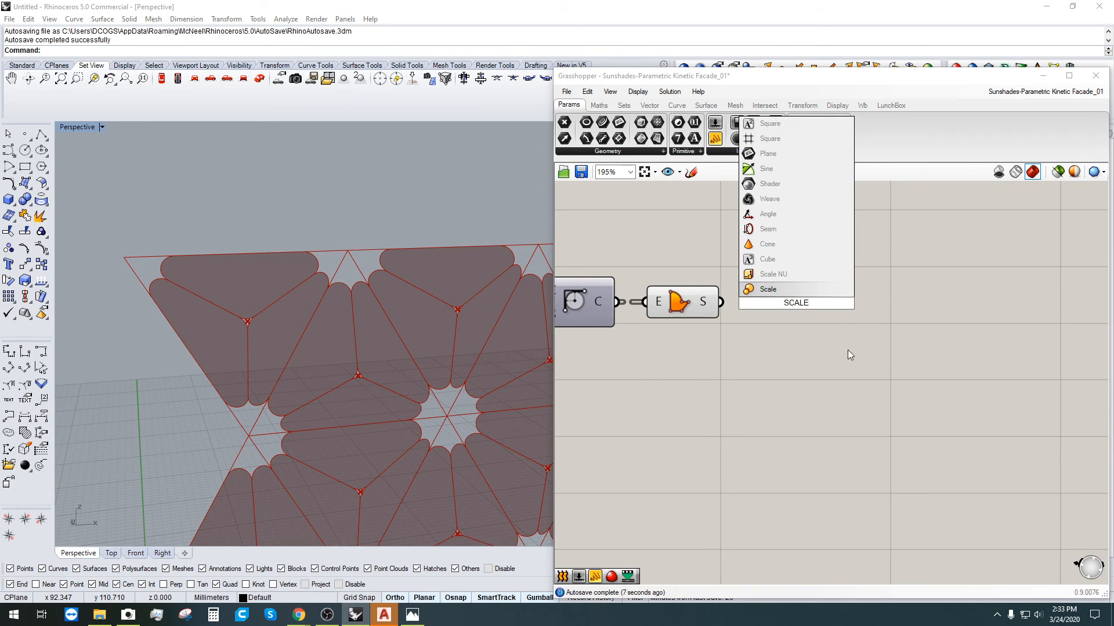
click(779, 289)
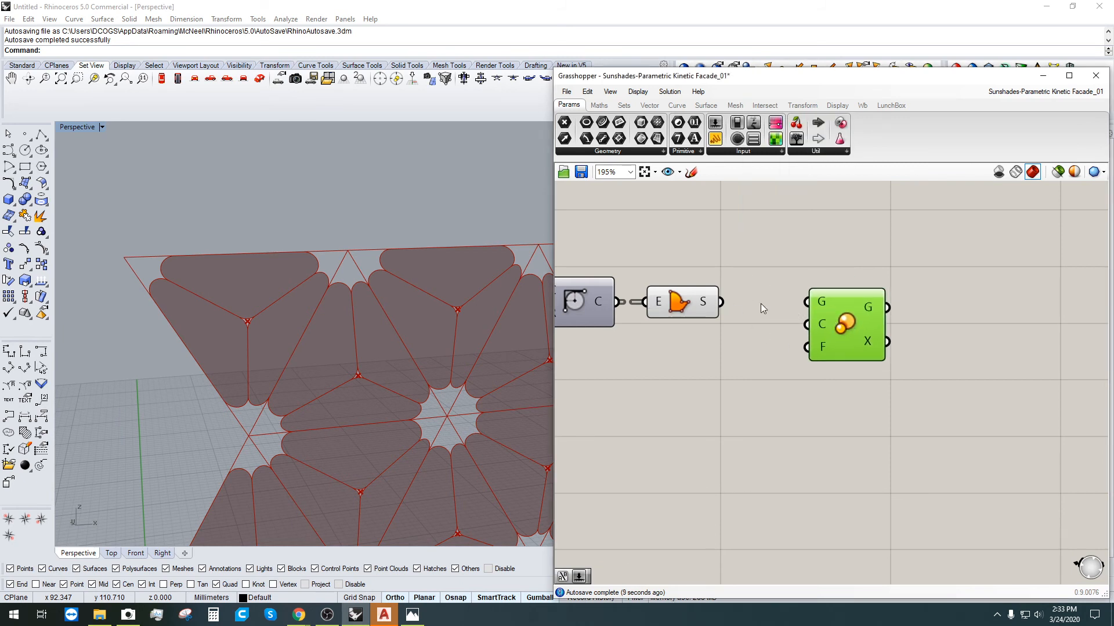
drag(720, 301, 807, 301)
drag(866, 322, 884, 333)
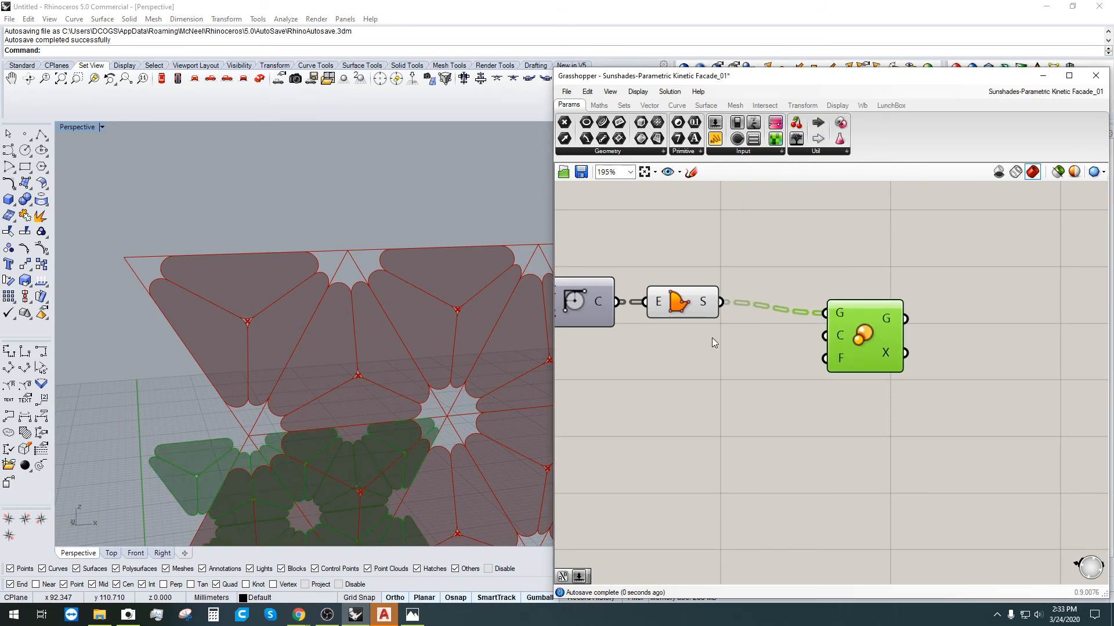
scroll(339, 464, down, 5)
shift+right_drag(327, 453, 283, 346)
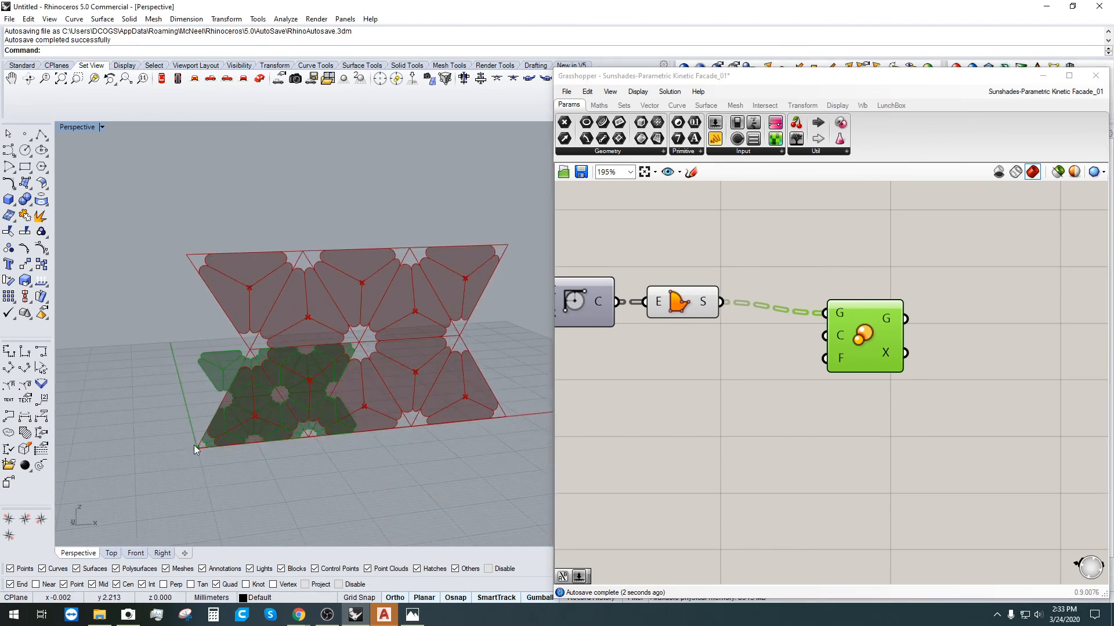
scroll(730, 336, up, 2)
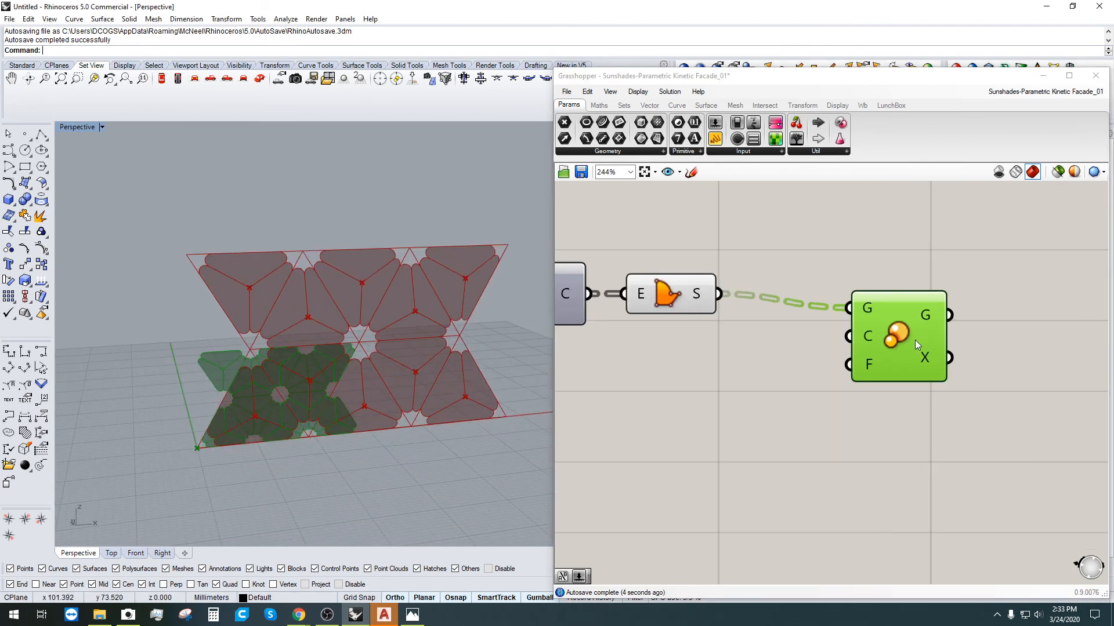
drag(915, 344, 976, 279)
click(673, 306)
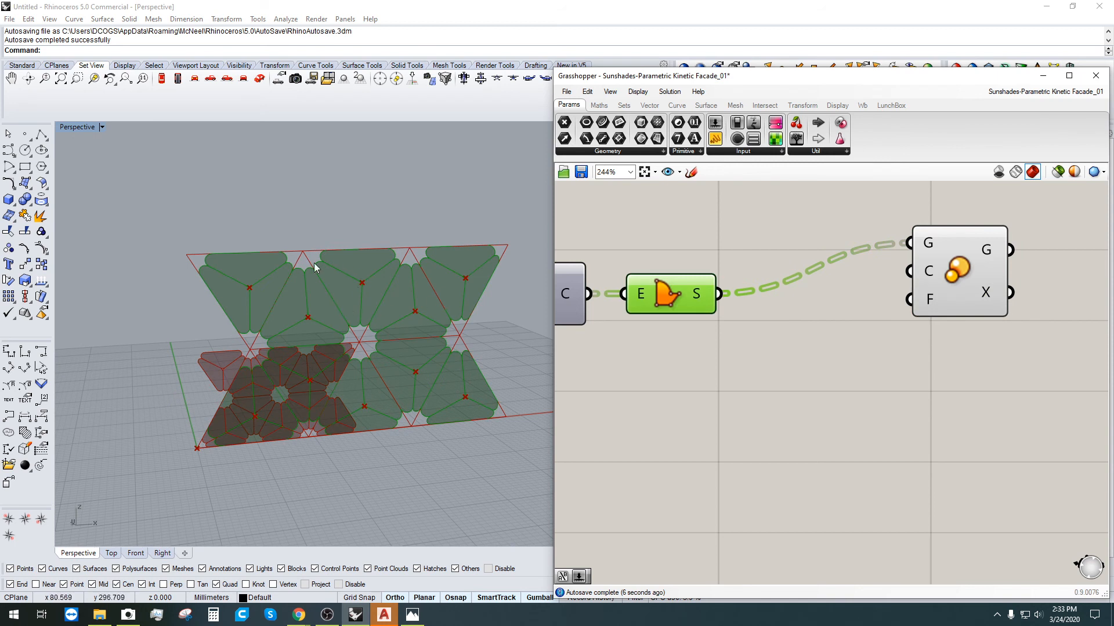
click(752, 337)
Step: Add an Area component fed by the panel surfaces
double_click(751, 337)
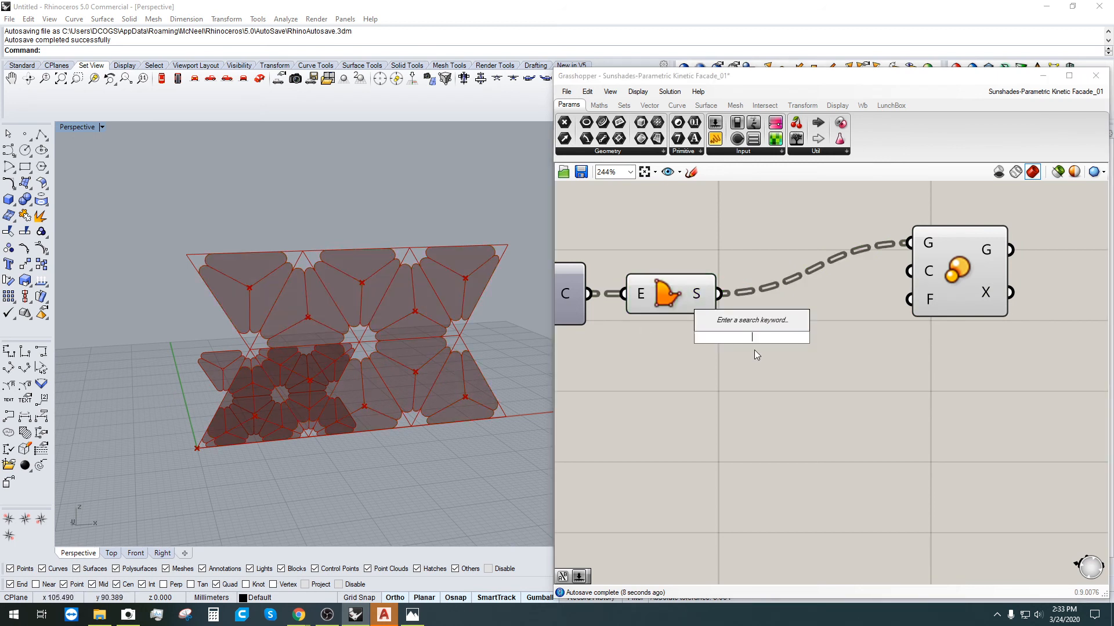
text(c)
key(BackSpace)
text(AR)
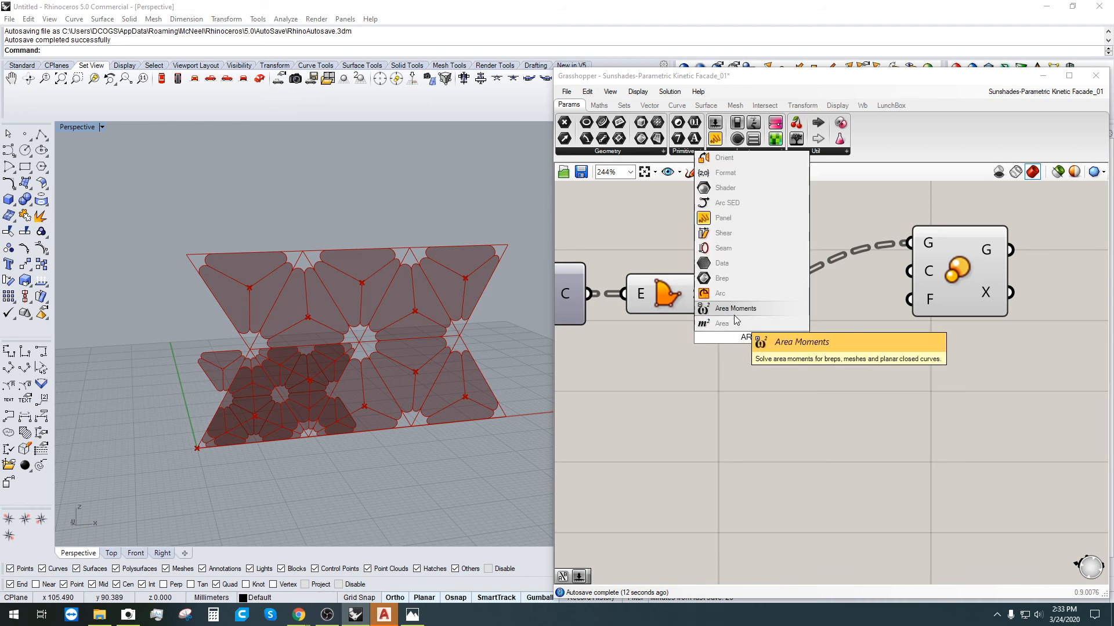
click(736, 322)
drag(719, 294, 752, 346)
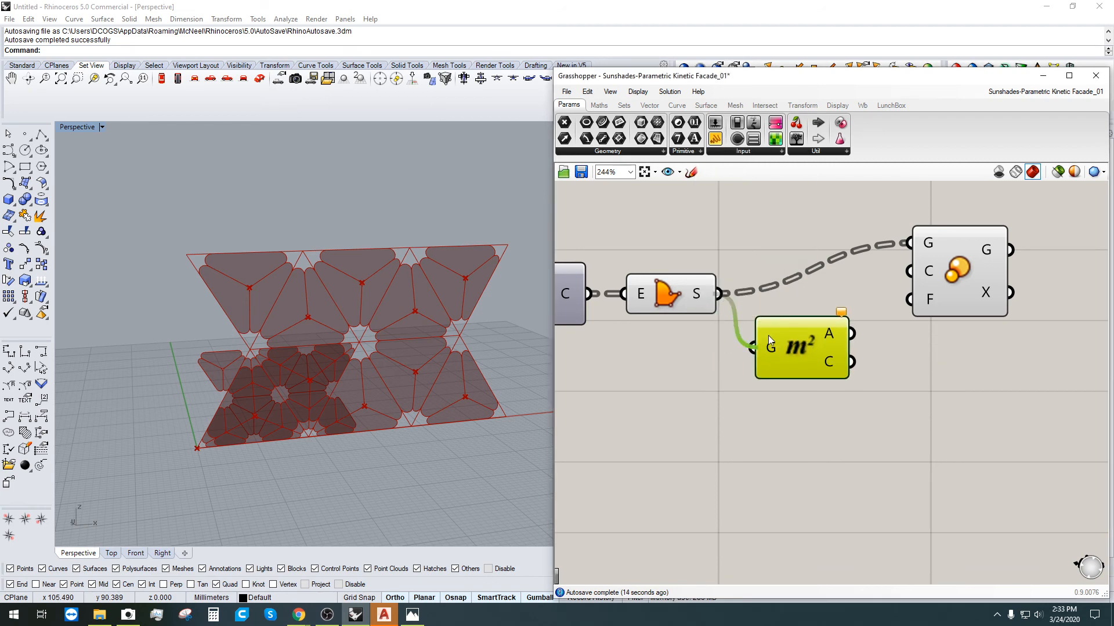
Step: Wire each panel's Area centroid into Scale's centre input
scroll(406, 348, up, 5)
scroll(424, 343, down, 1)
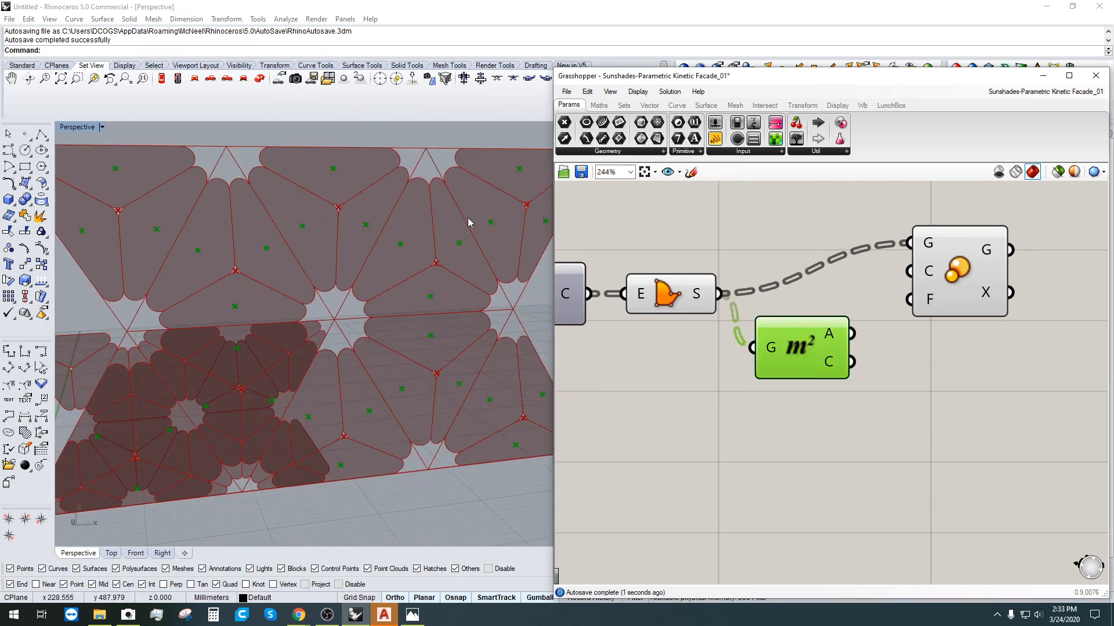
scroll(450, 296, down, 1)
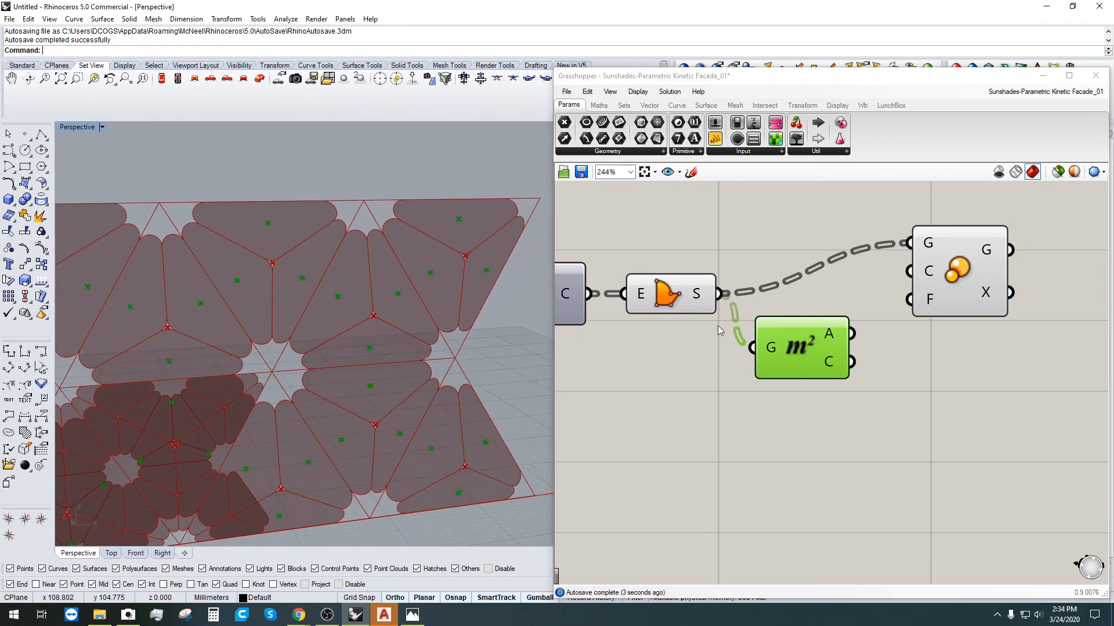
drag(851, 334, 995, 261)
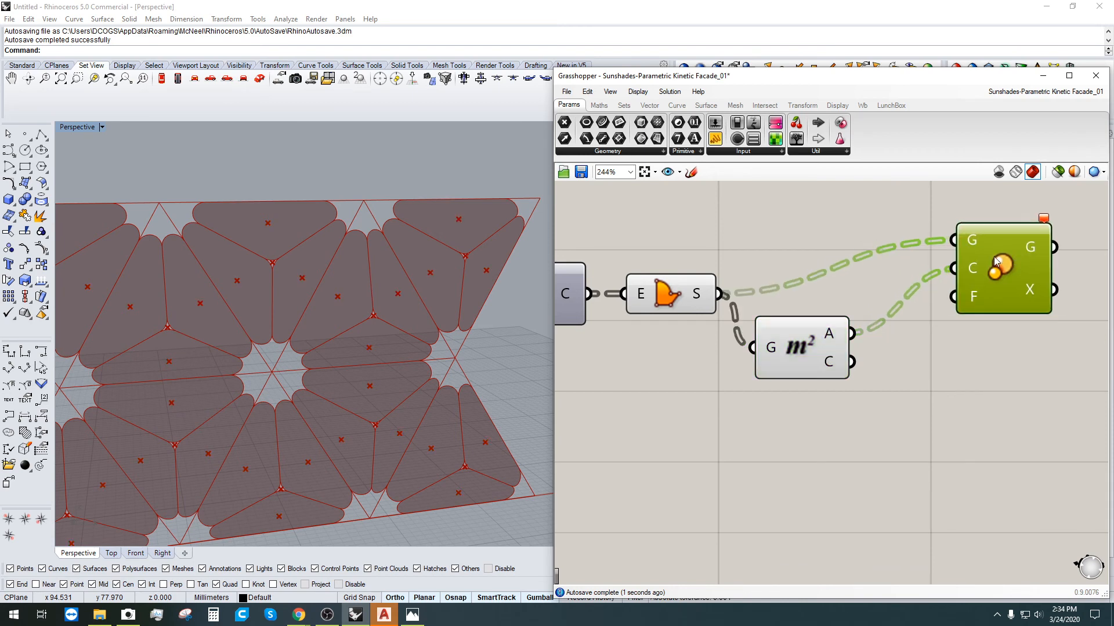
drag(851, 361, 960, 267)
scroll(322, 314, up, 2)
click(757, 448)
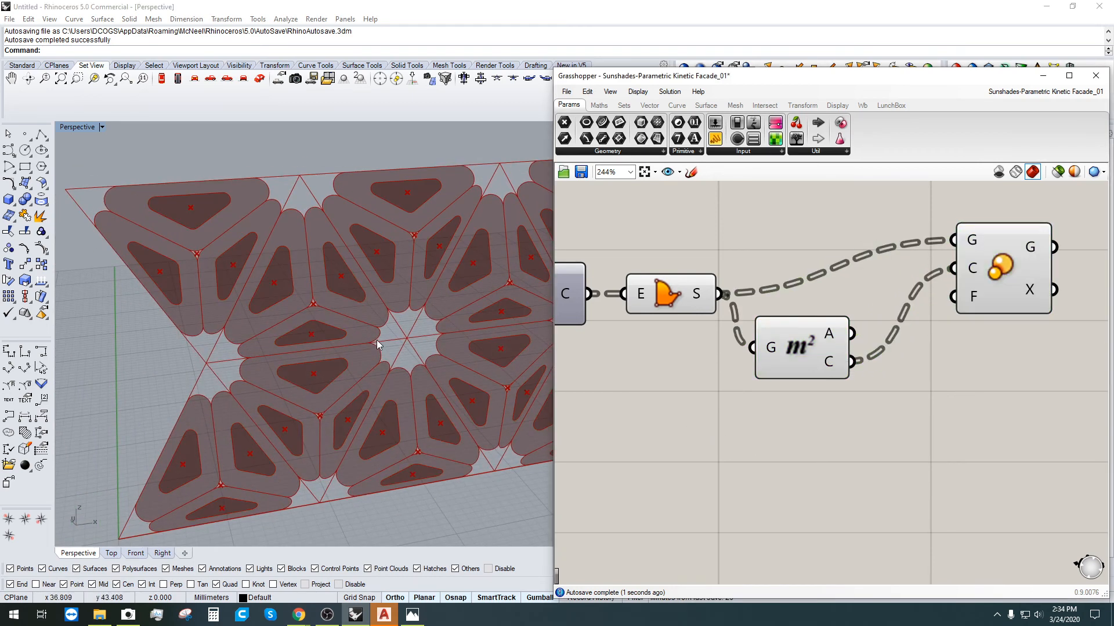
scroll(377, 339, down, 4)
scroll(329, 482, up, 2)
scroll(868, 337, down, 4)
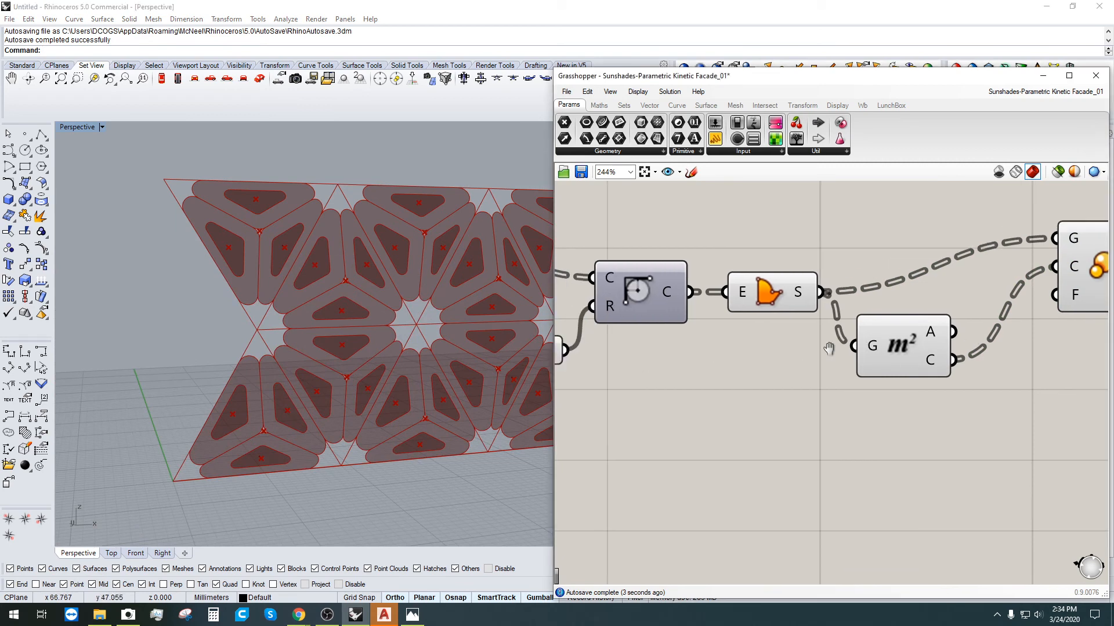
Step: Create a 1 to 2 number slider driving Scale's Factor input
double_click(852, 240)
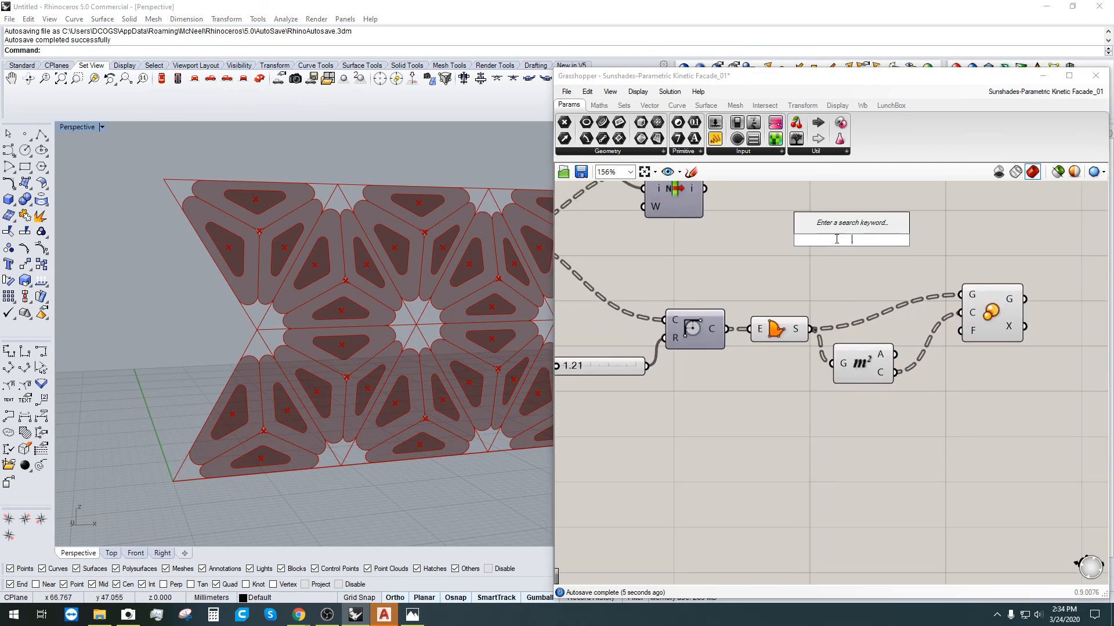
text(1)
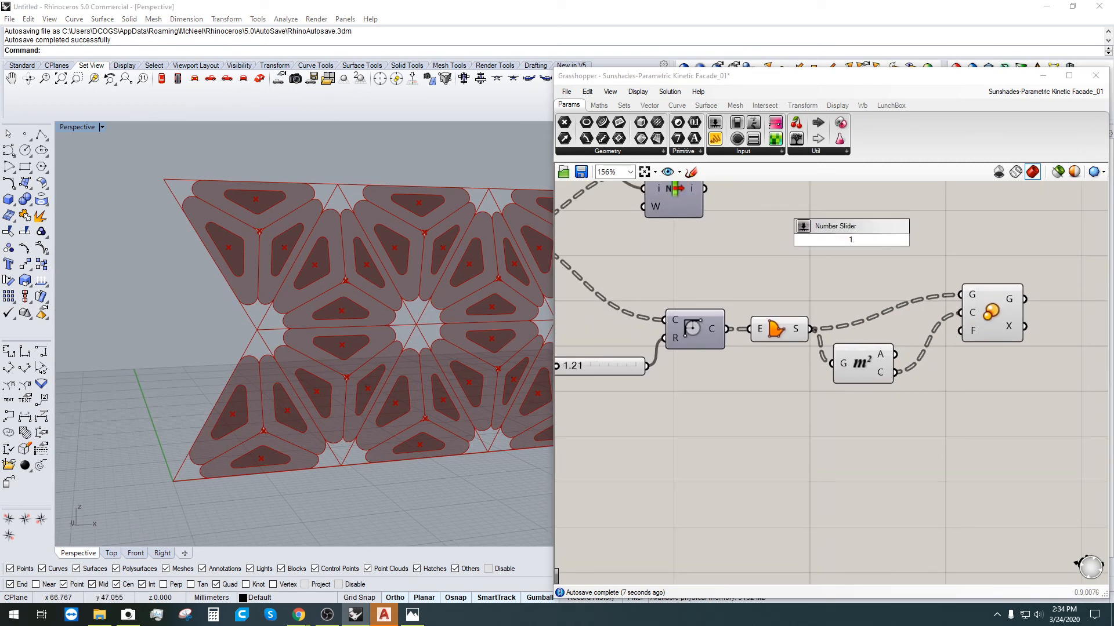
text(..2.000)
key(Return)
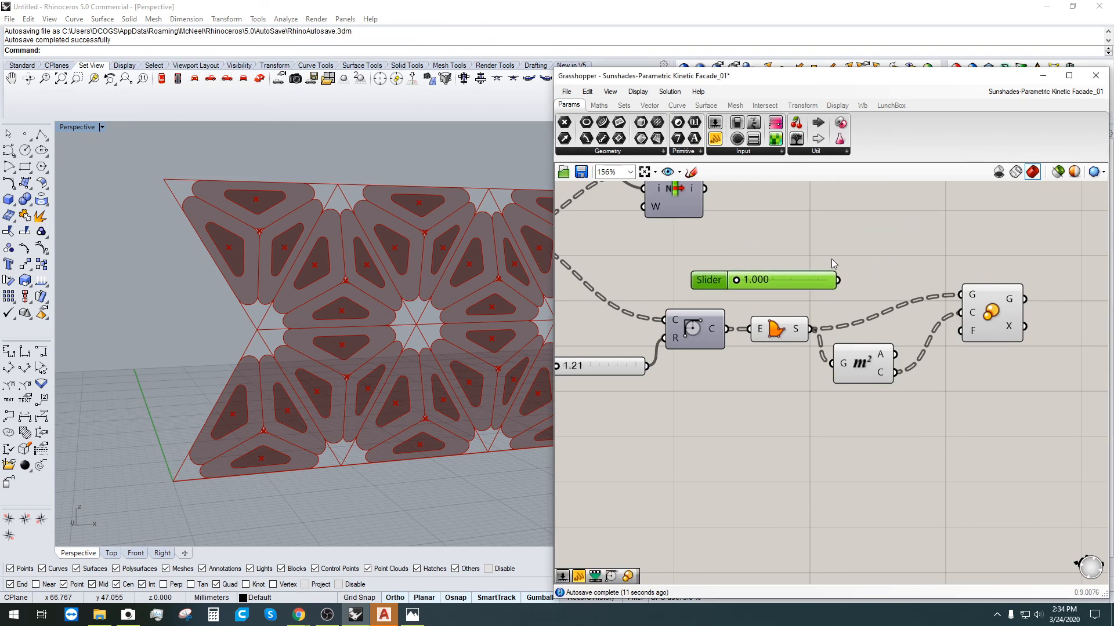
drag(838, 281, 960, 331)
scroll(737, 286, up, 2)
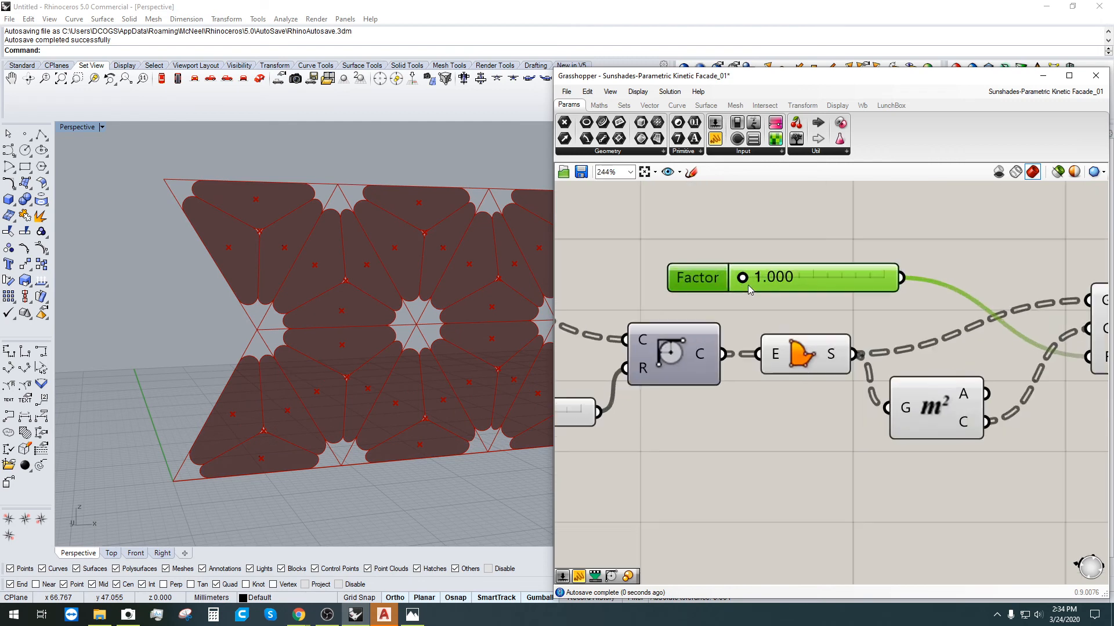
drag(754, 281, 731, 279)
Step: Set the Factor slider's minimum to 0 and lower it to 0.738
double_click(689, 282)
click(712, 299)
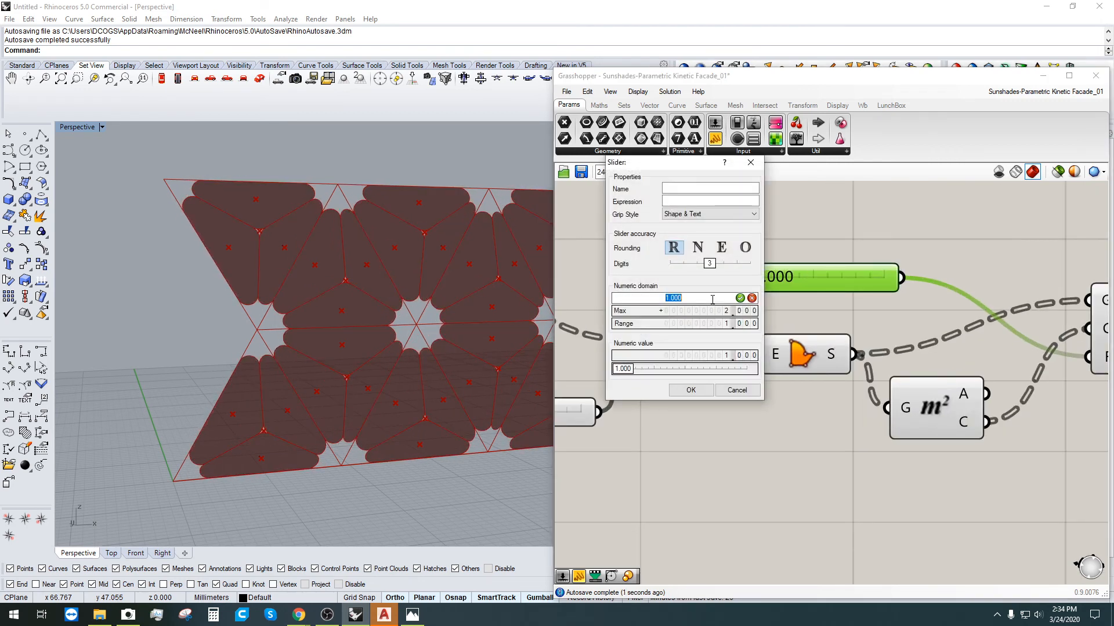
text(0)
key(Return)
key(Return)
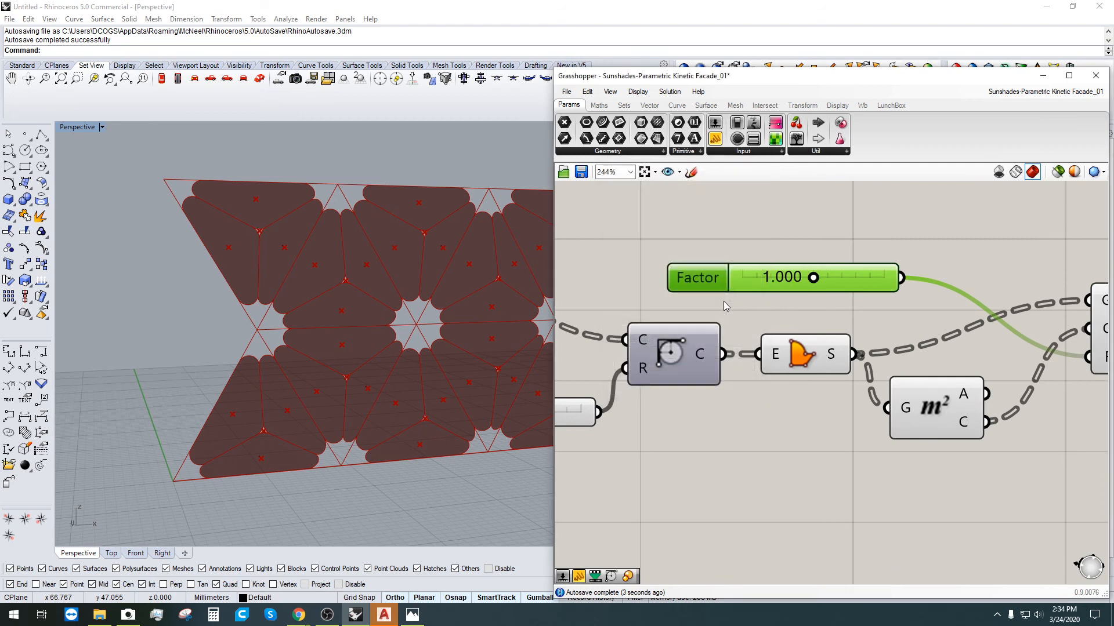
mouse_move(812, 279)
mouse_down()
mouse_move(766, 279)
mouse_move(795, 279)
mouse_up()
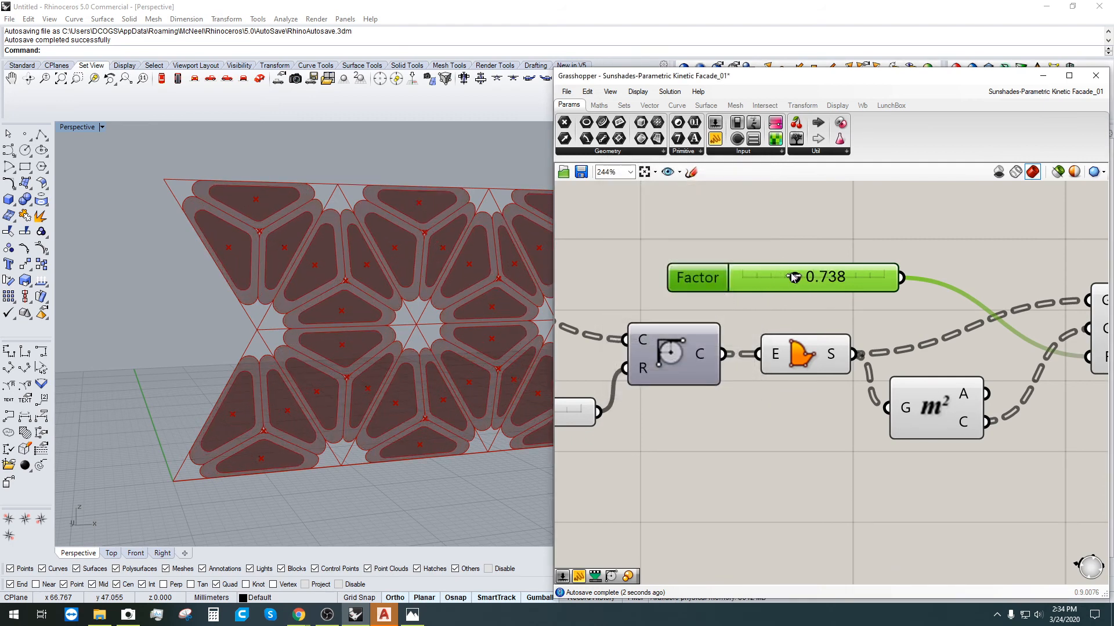
scroll(395, 346, down, 5)
scroll(395, 343, up, 5)
scroll(781, 235, down, 2)
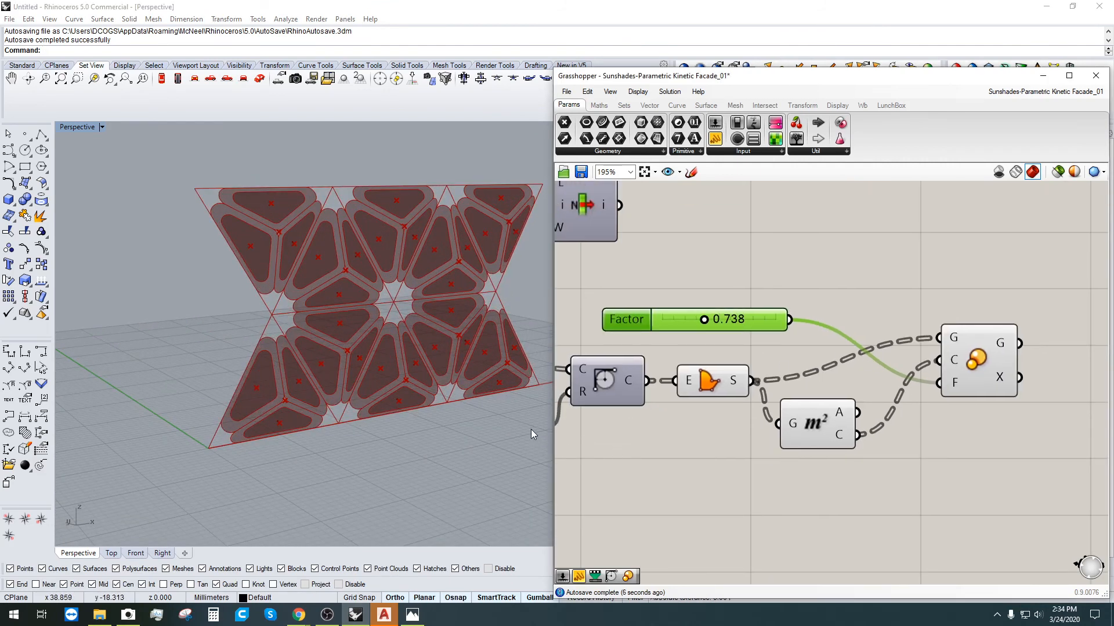
Step: Select the scaling components and move them up and right on the canvas
click(679, 375)
right_drag(861, 324, 900, 333)
click(1039, 416)
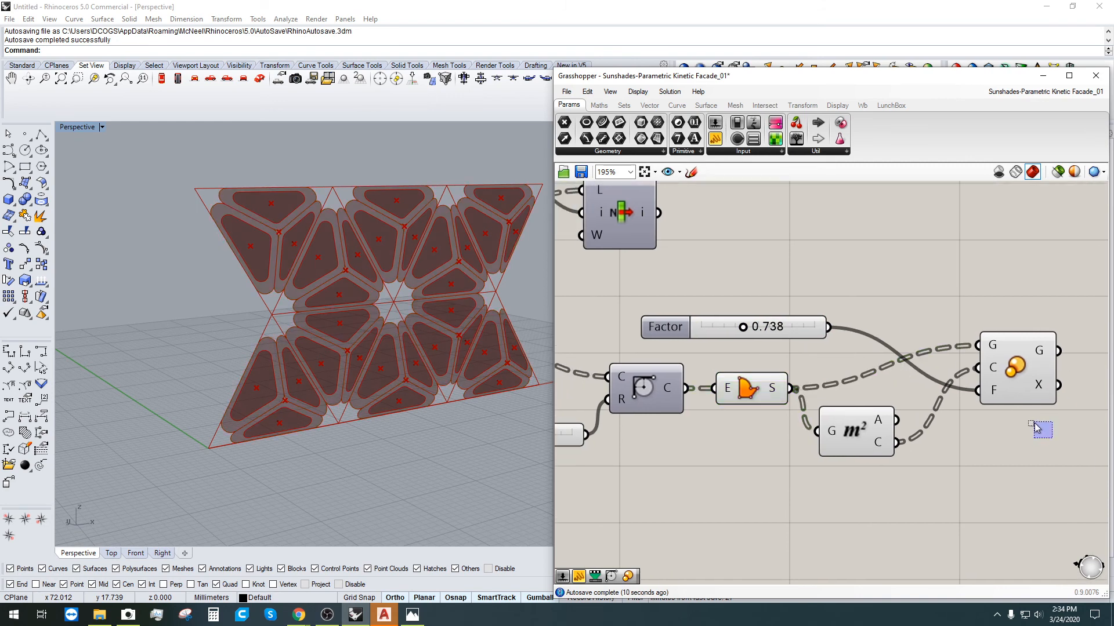
drag(1038, 506, 803, 298)
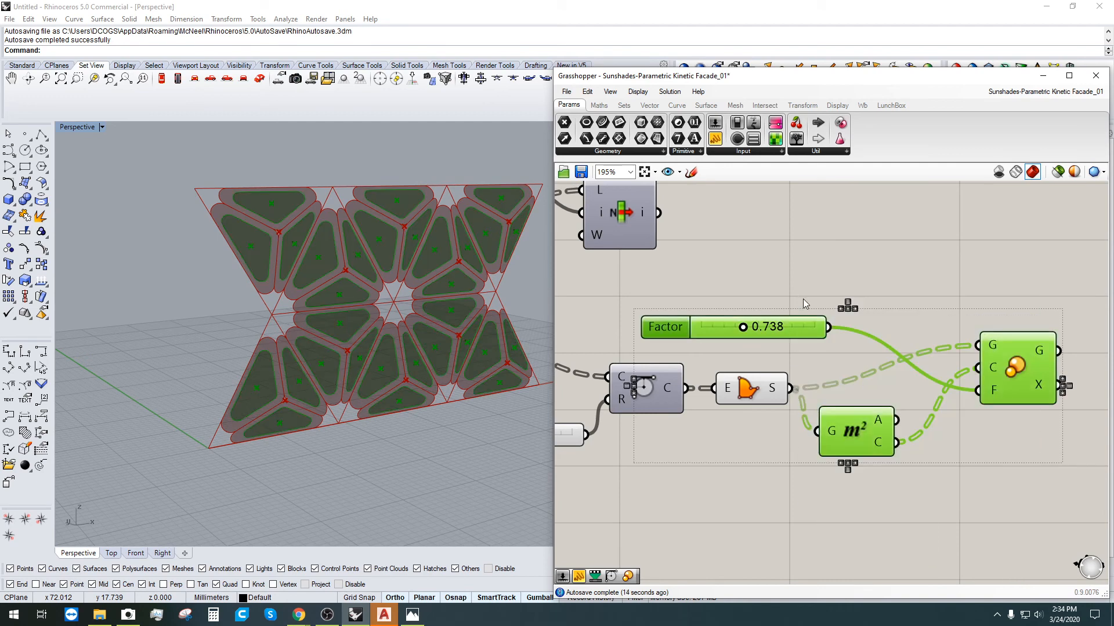
drag(848, 439, 929, 405)
middle_click(901, 420)
click(936, 386)
Step: Reposition the Factor, Area and Scale components higher and view the facade at an angle
drag(1022, 478, 828, 258)
drag(876, 422, 890, 362)
drag(929, 484, 914, 468)
click(754, 391)
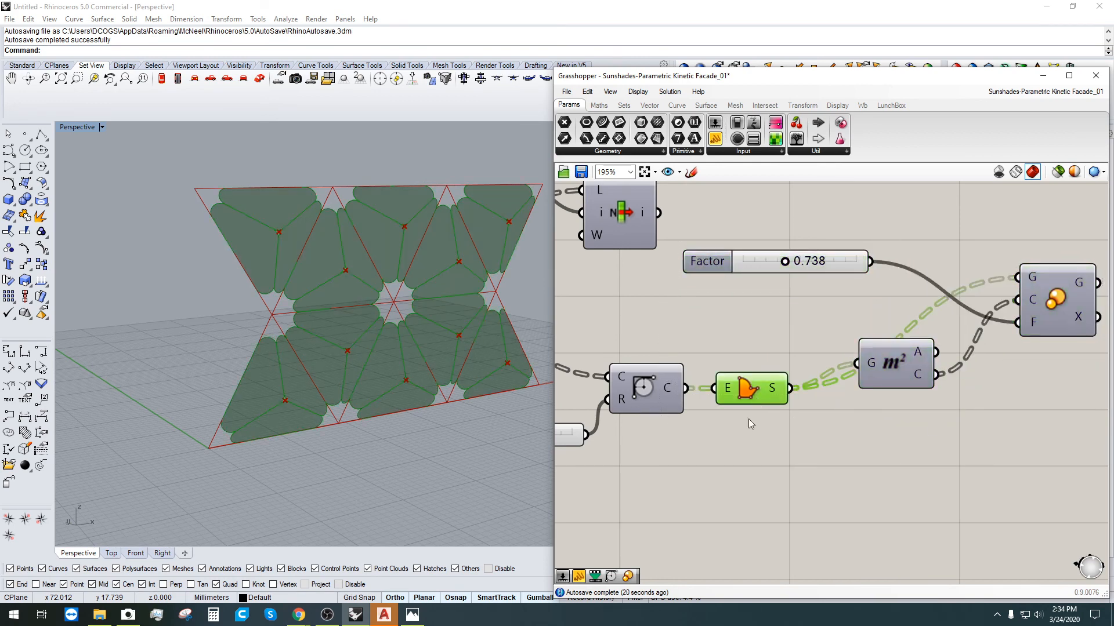
right_drag(723, 464, 630, 423)
right_drag(553, 423, 356, 414)
scroll(244, 259, up, 5)
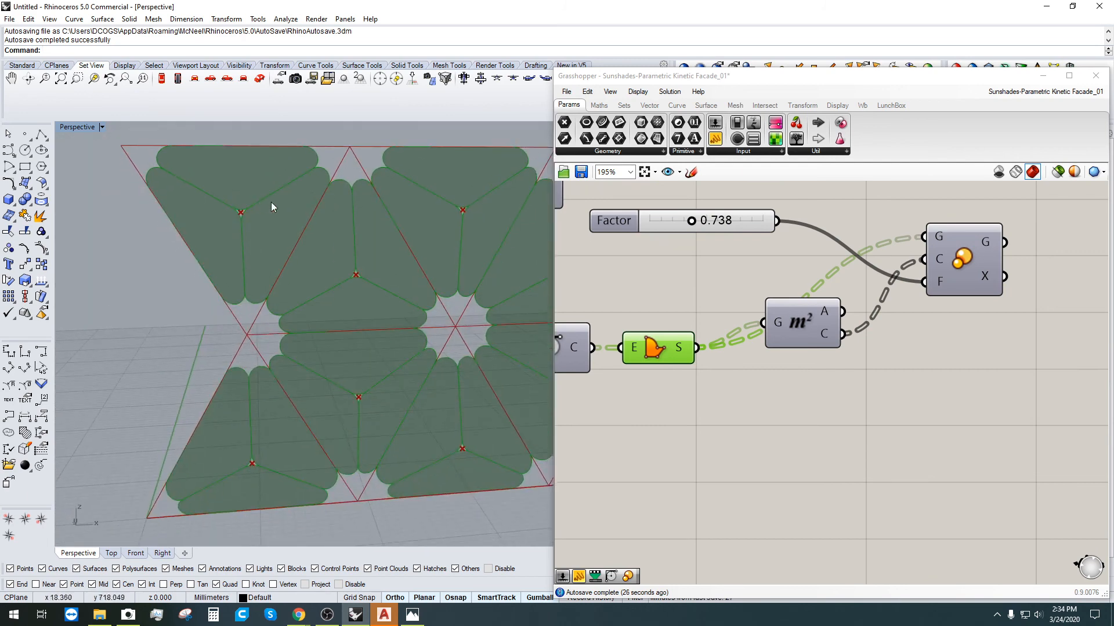
click(695, 436)
click(648, 364)
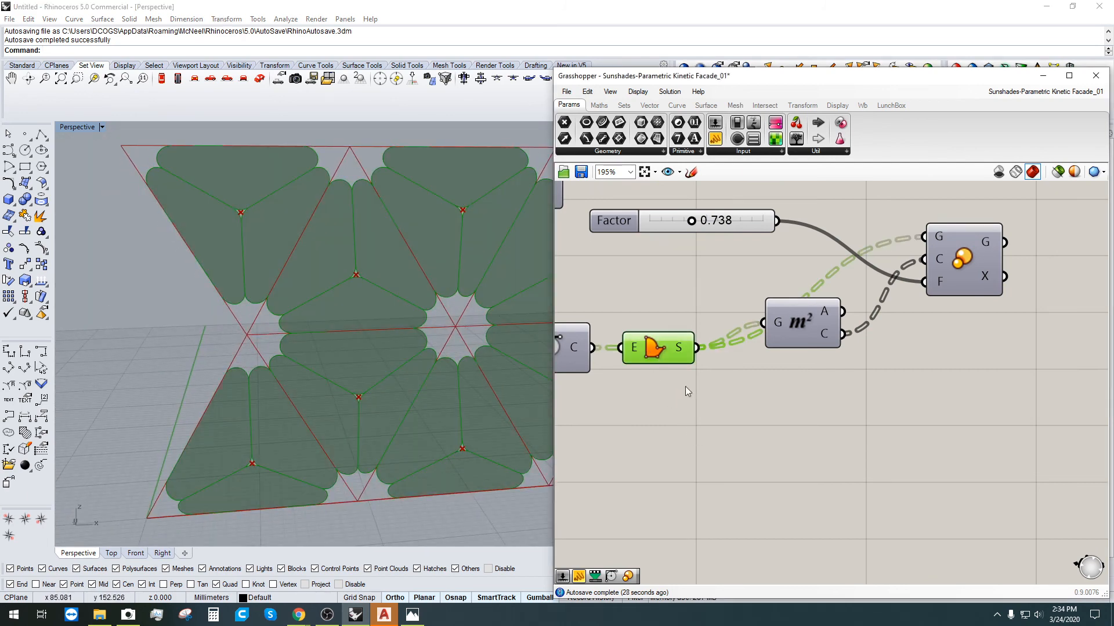
double_click(719, 423)
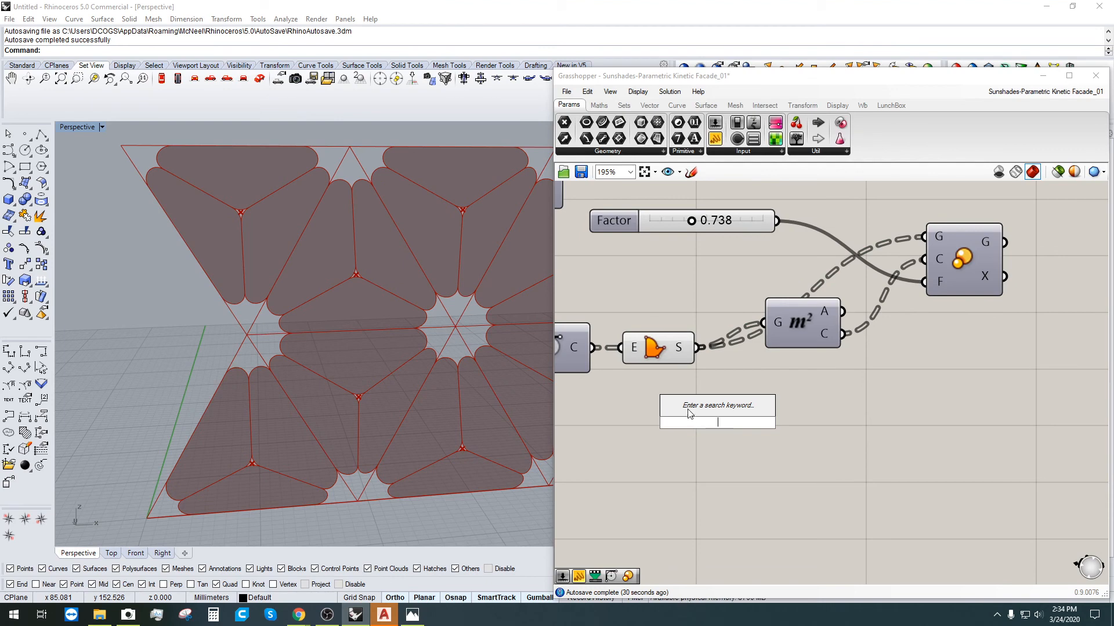
text(join)
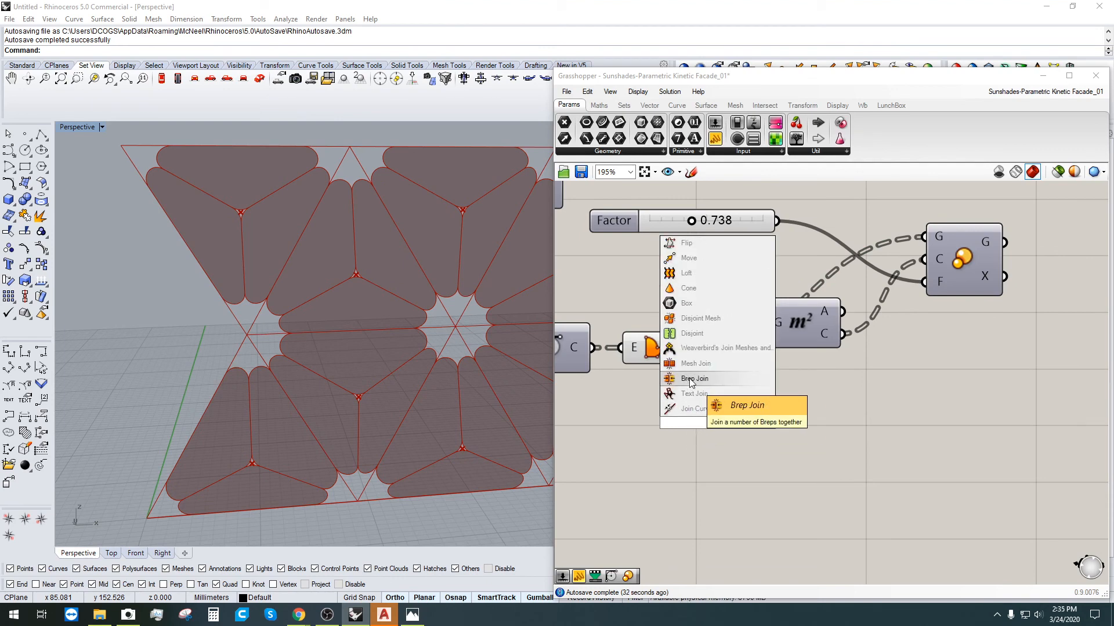
click(690, 379)
drag(664, 347, 835, 450)
right_click(732, 432)
click(762, 448)
click(745, 504)
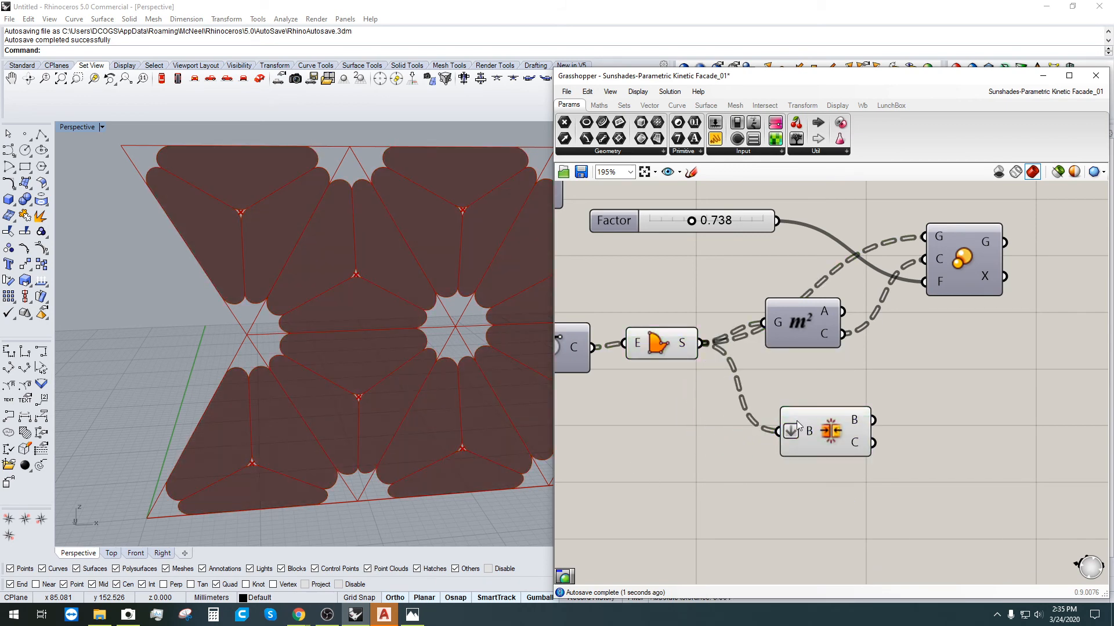
click(847, 428)
mouse_move(862, 429)
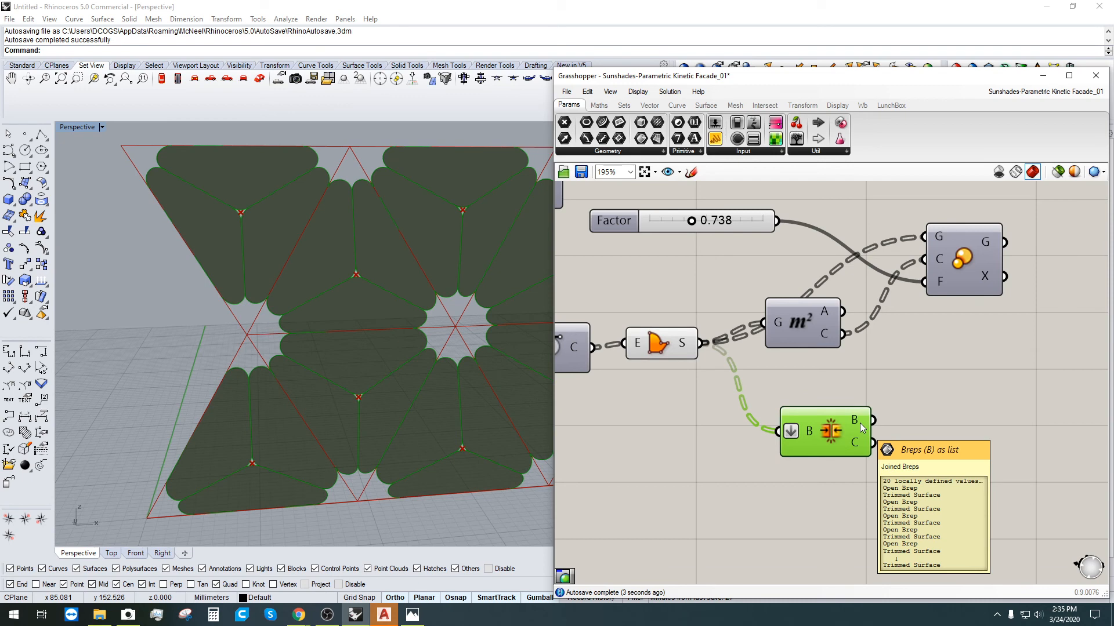
drag(840, 420, 876, 420)
scroll(261, 371, down, 3)
right_drag(261, 371, 408, 273)
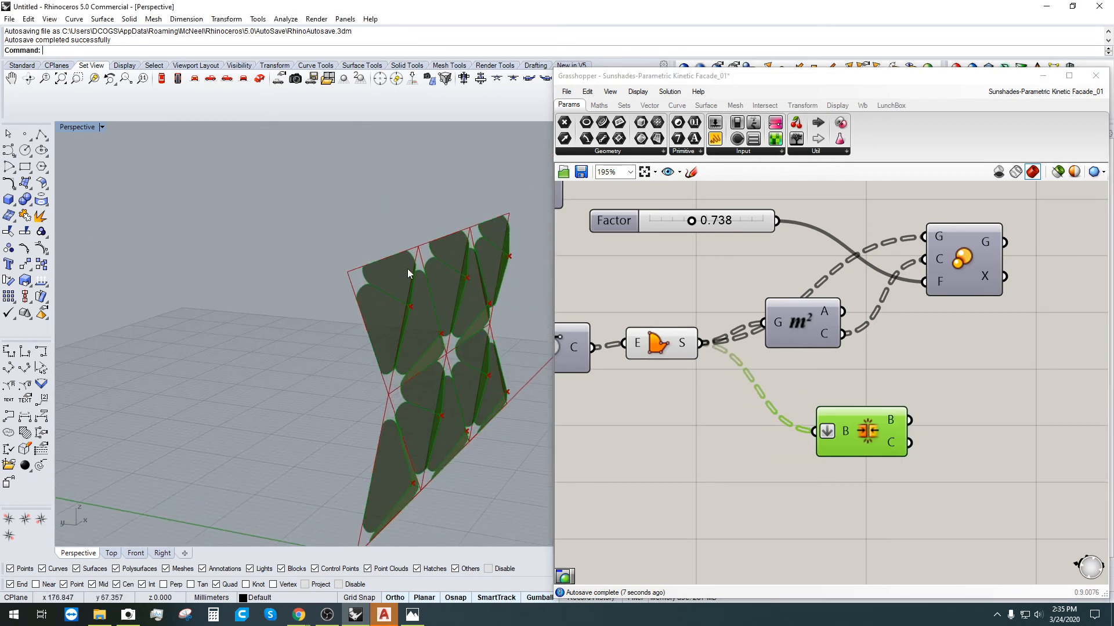
click(868, 525)
click(845, 429)
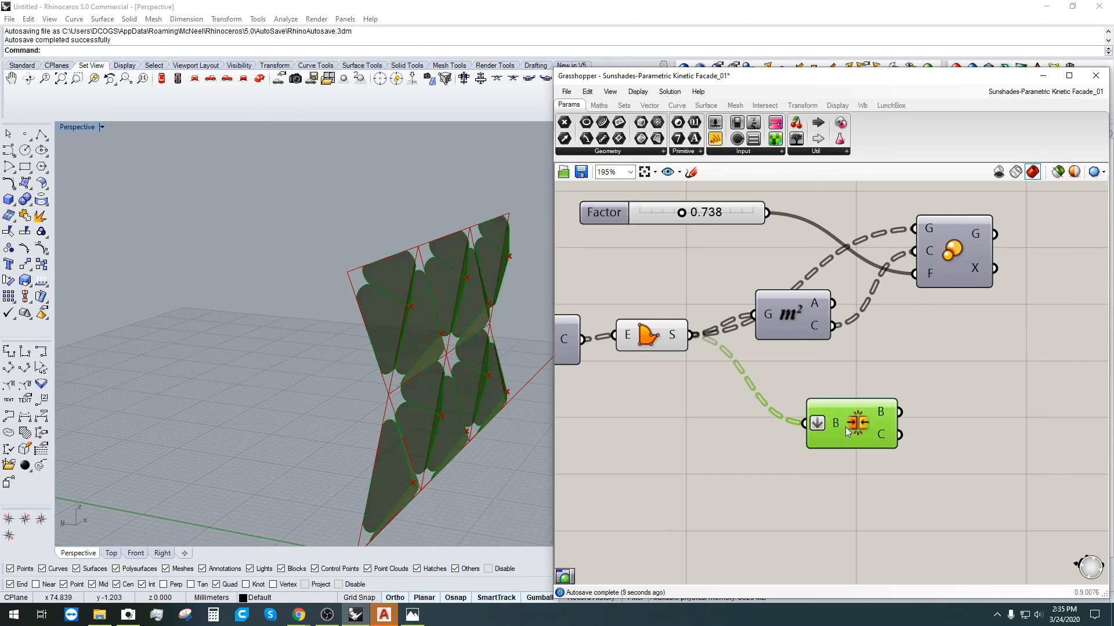
right_drag(754, 486, 795, 473)
click(694, 338)
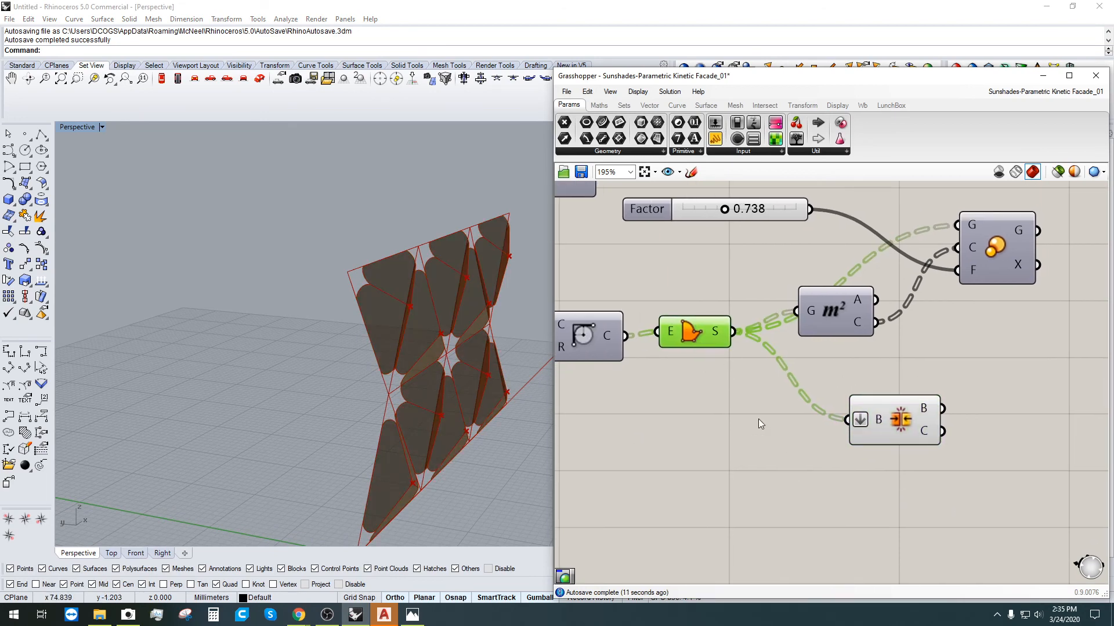
click(902, 428)
key(Delete)
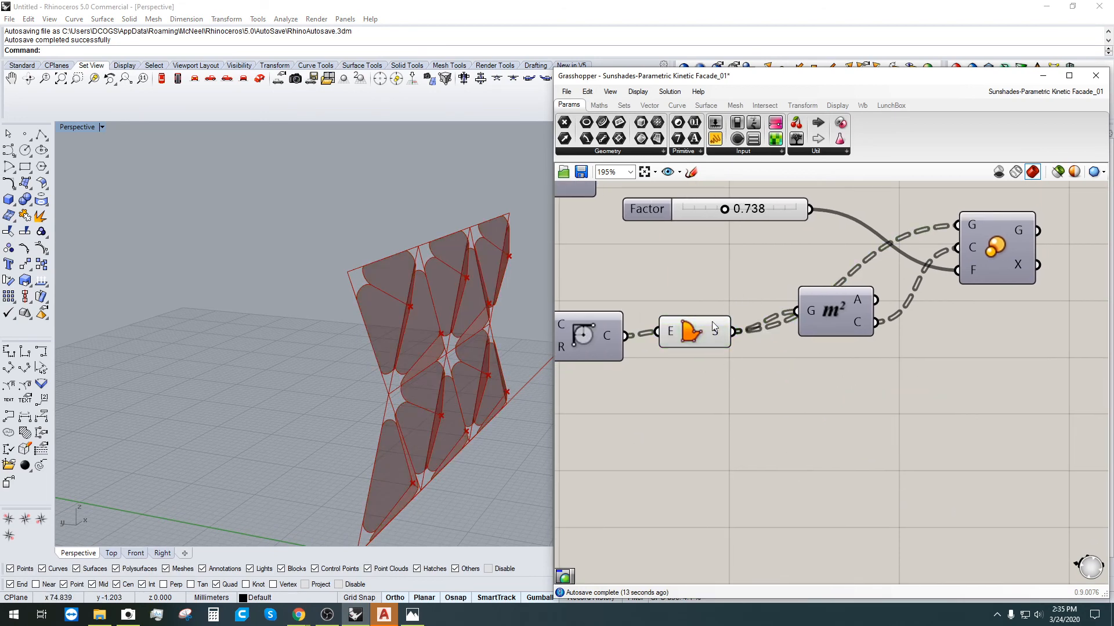
Step: Add an Extrude component with the panel boundary surfaces as its base
click(729, 339)
scroll(661, 425, down, 2)
right_drag(678, 435, 847, 415)
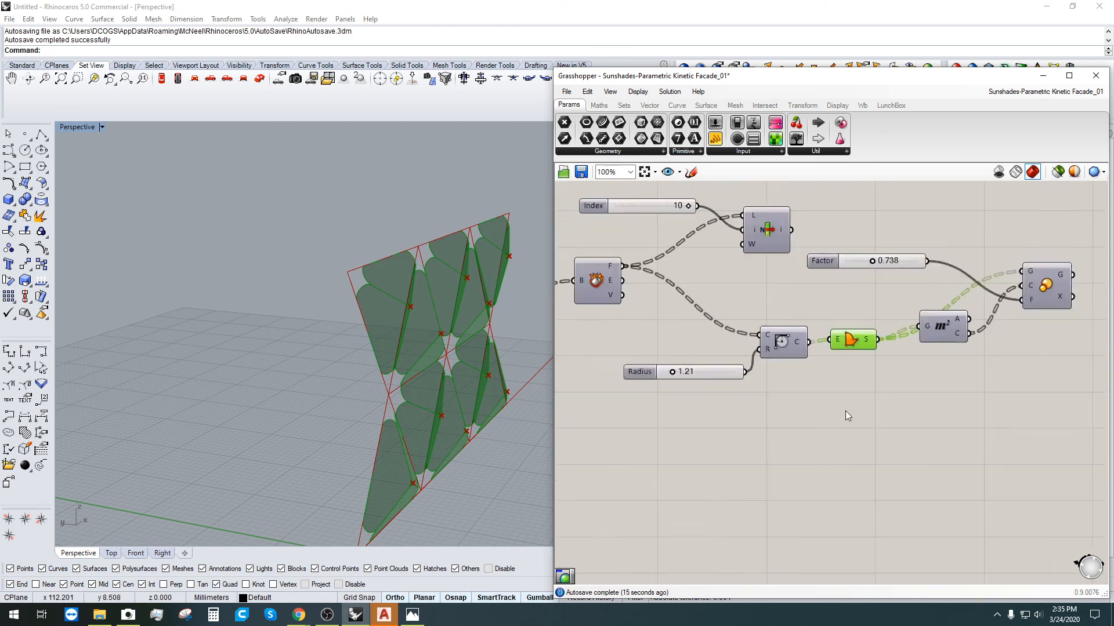
scroll(913, 377, down, 1)
right_drag(913, 377, 999, 324)
right_drag(685, 297, 883, 313)
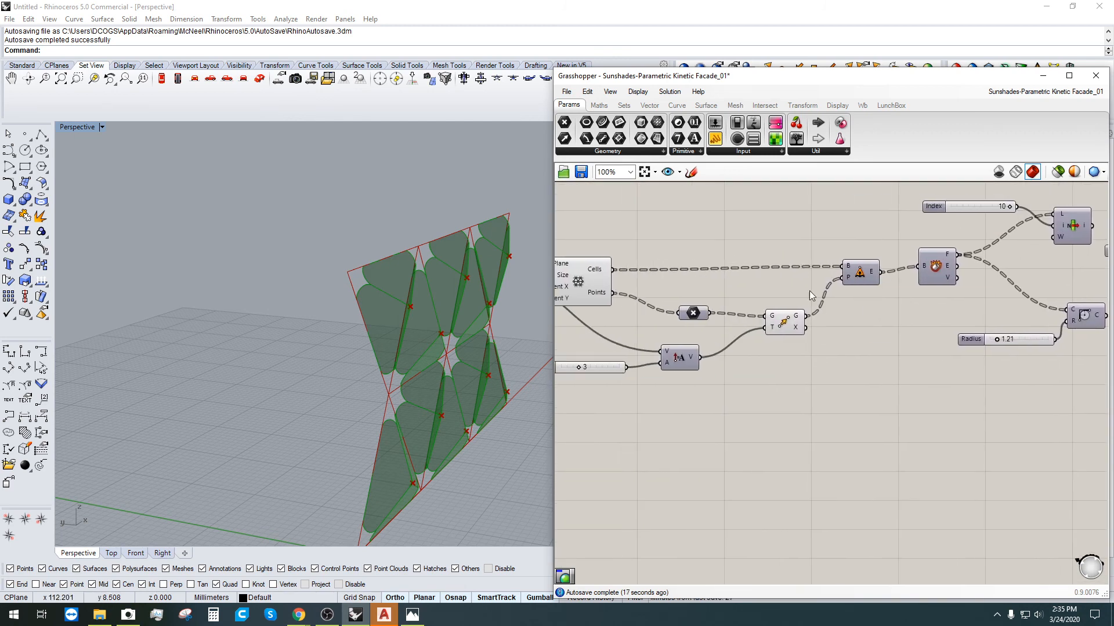
click(779, 330)
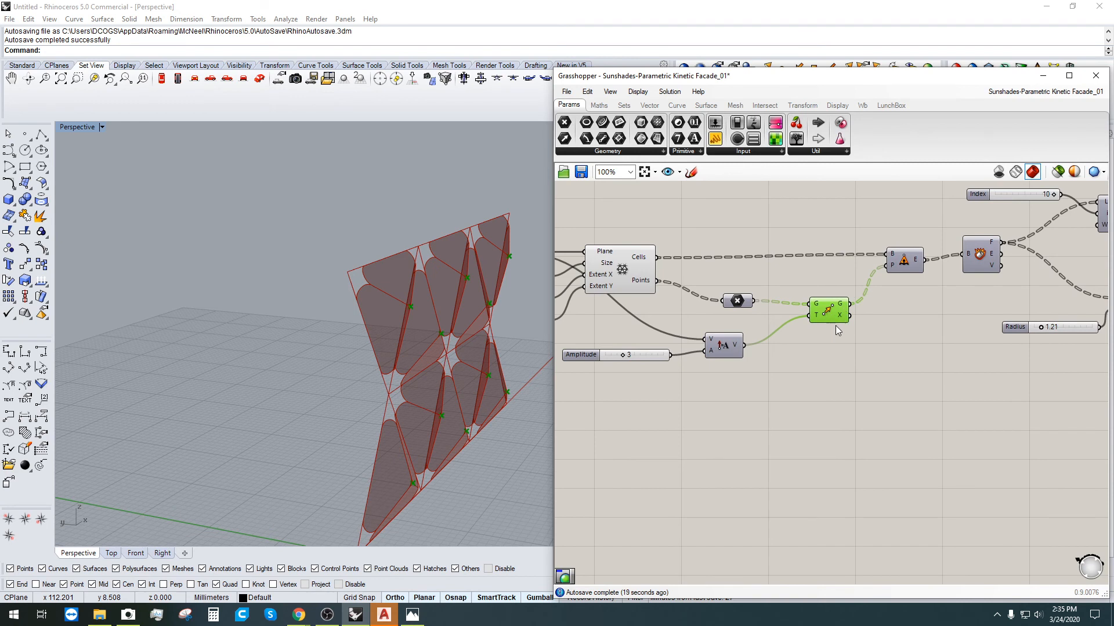
right_drag(921, 385, 640, 419)
right_drag(1032, 352, 909, 347)
click(845, 383)
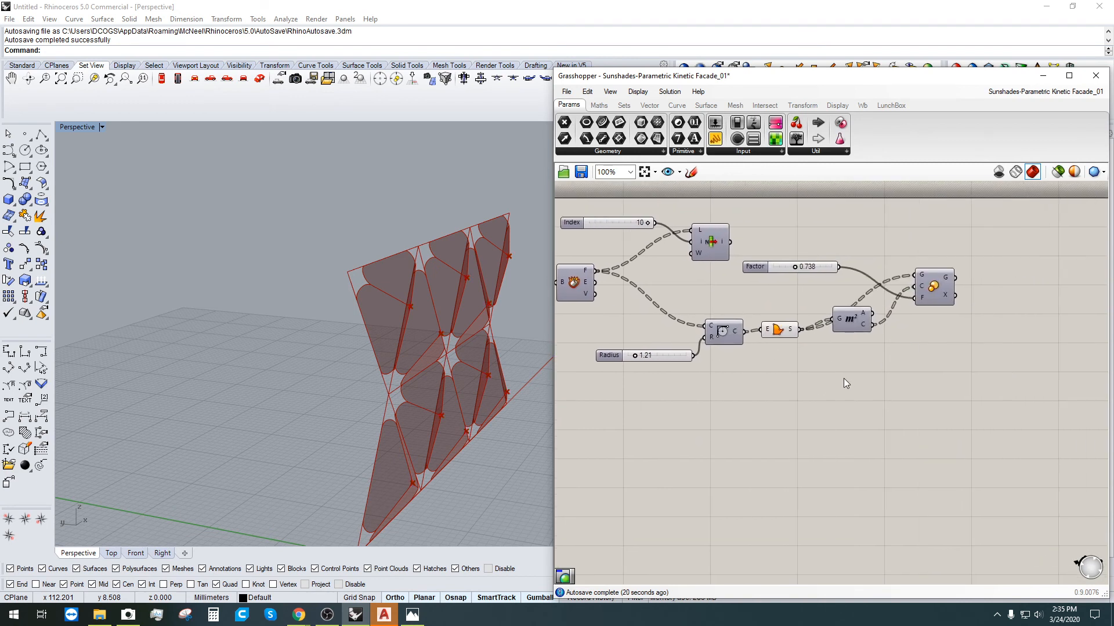
double_click(845, 381)
text(extr)
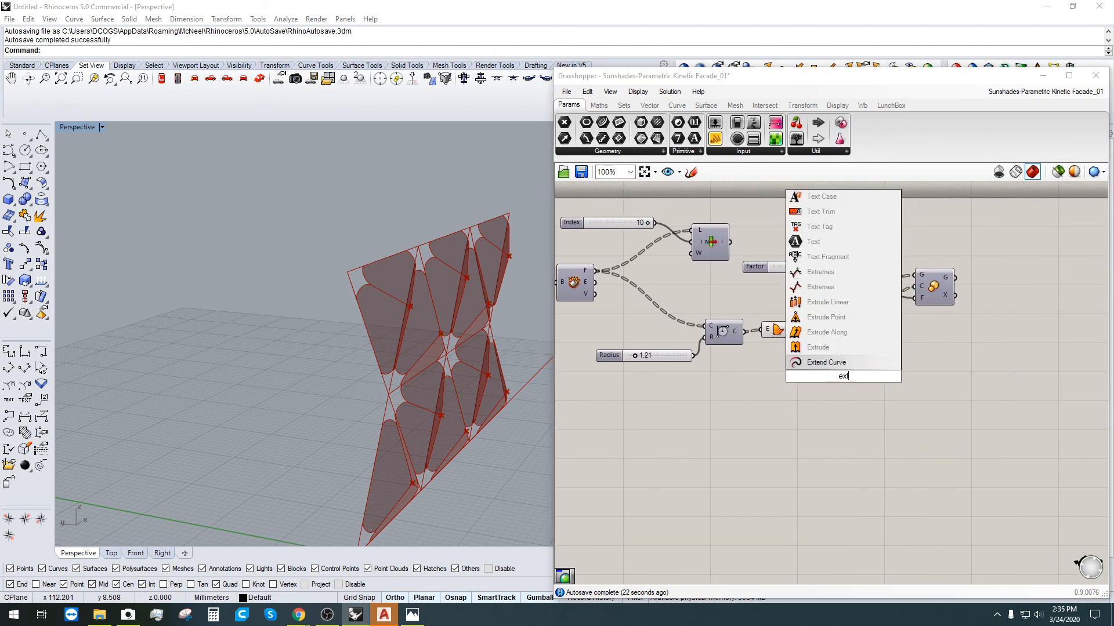
click(819, 362)
drag(799, 330, 856, 381)
Step: Nudge Extrude right and pan the canvas to show the origin plane component
click(840, 416)
right_drag(703, 443, 813, 386)
right_drag(723, 406, 1002, 410)
scroll(648, 313, down, 2)
click(623, 245)
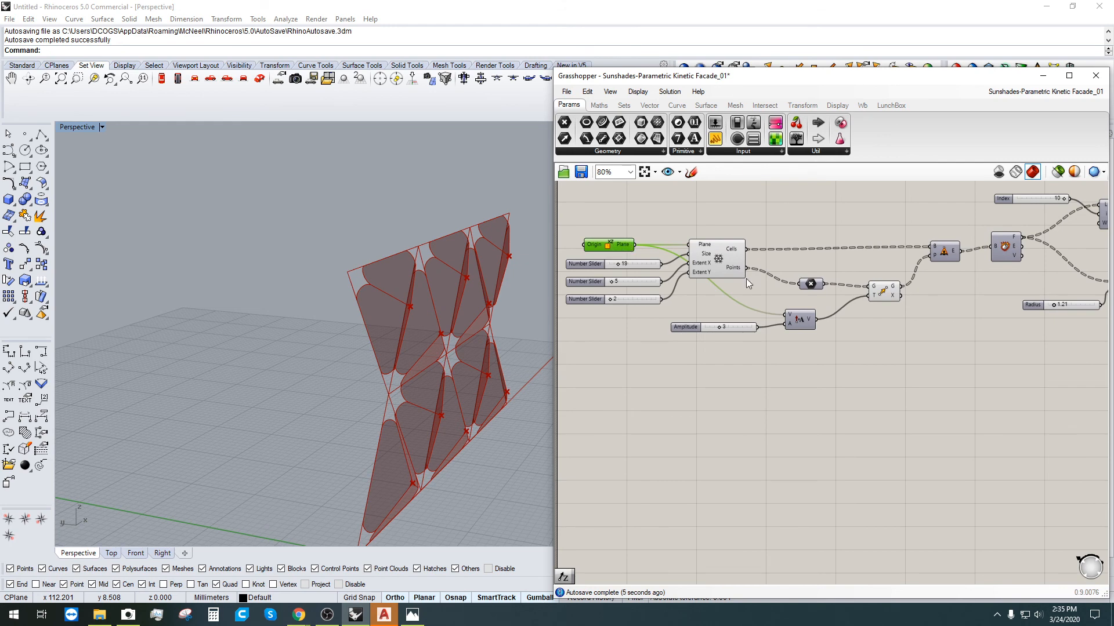
scroll(919, 383, down, 1)
right_drag(919, 383, 851, 380)
drag(786, 376, 754, 365)
right_drag(996, 374, 898, 370)
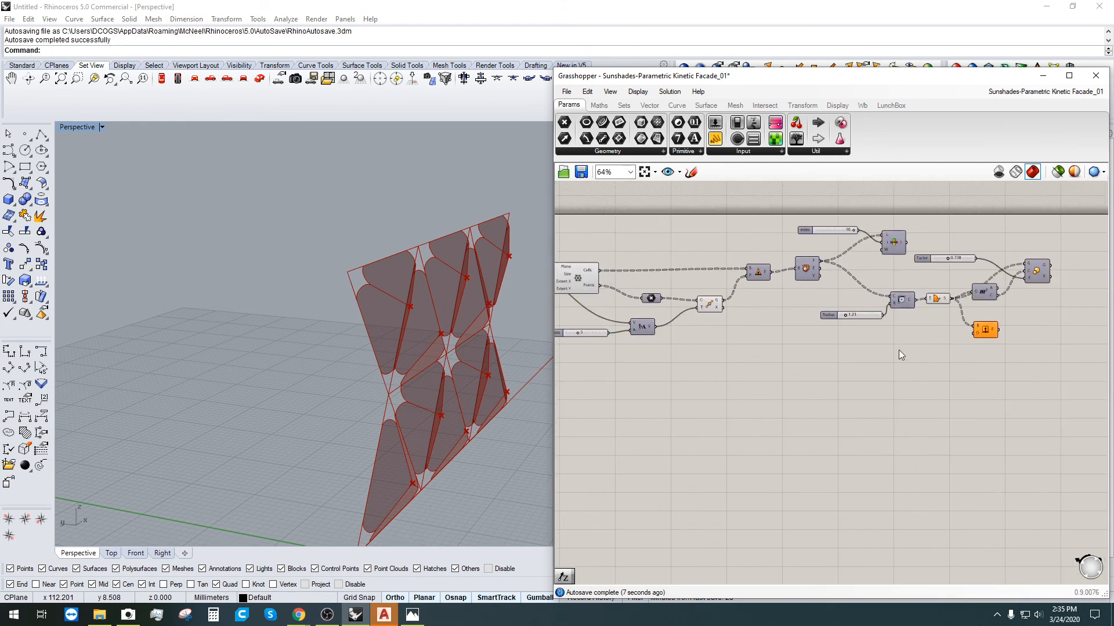
double_click(863, 349)
Step: Add an Amplitude component on the origin plane vector, feeding Extrude's direction
text(ampl)
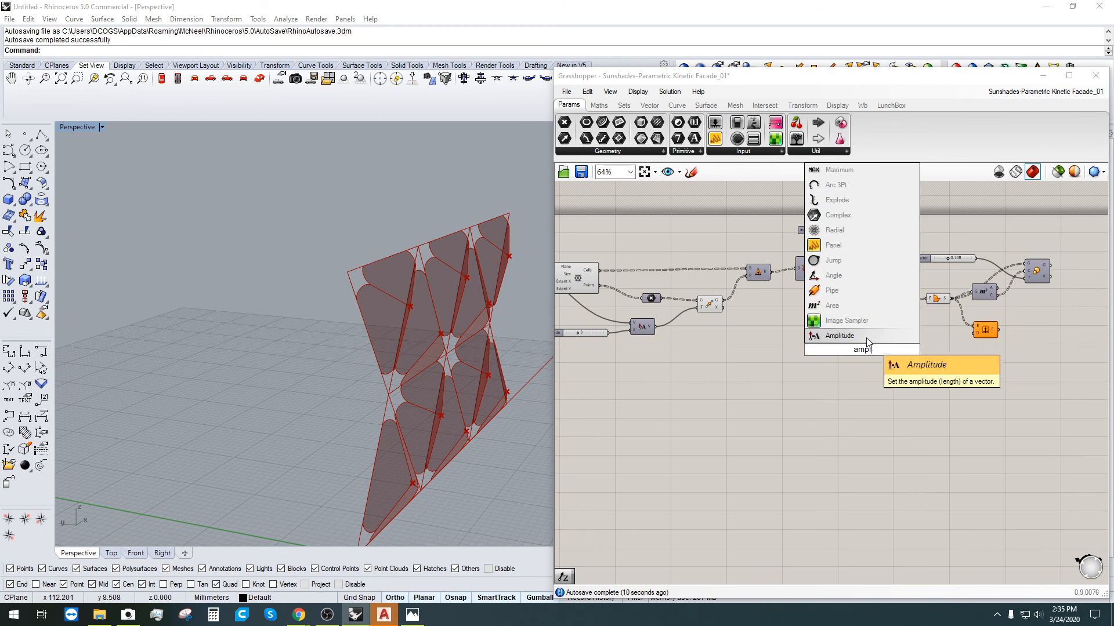
click(867, 339)
right_drag(557, 310, 650, 302)
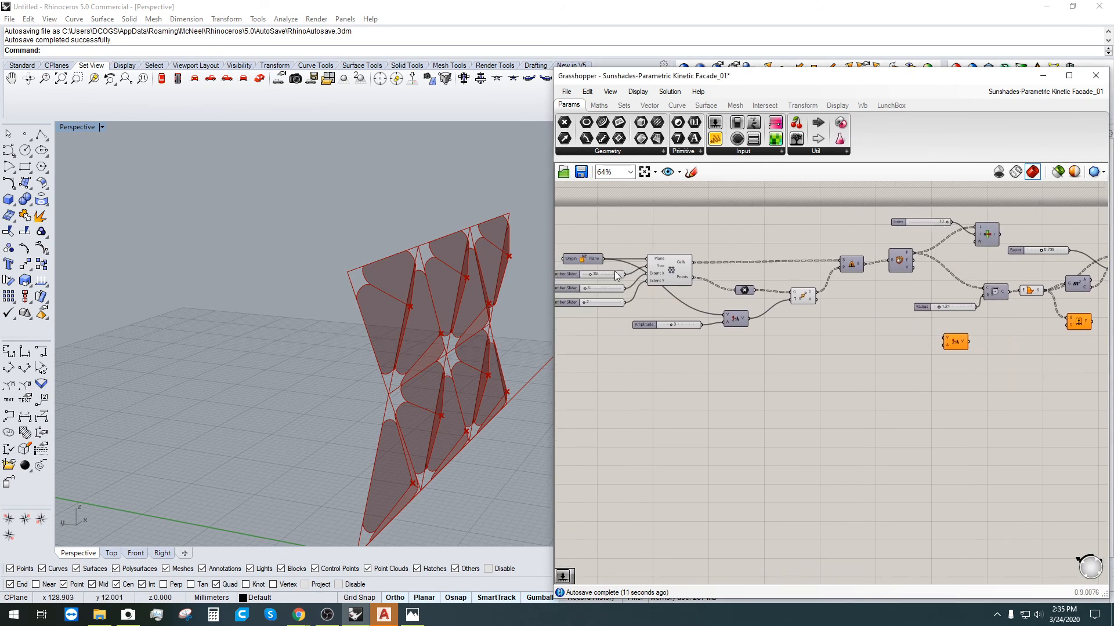
drag(659, 269, 1010, 333)
scroll(1009, 332, up, 4)
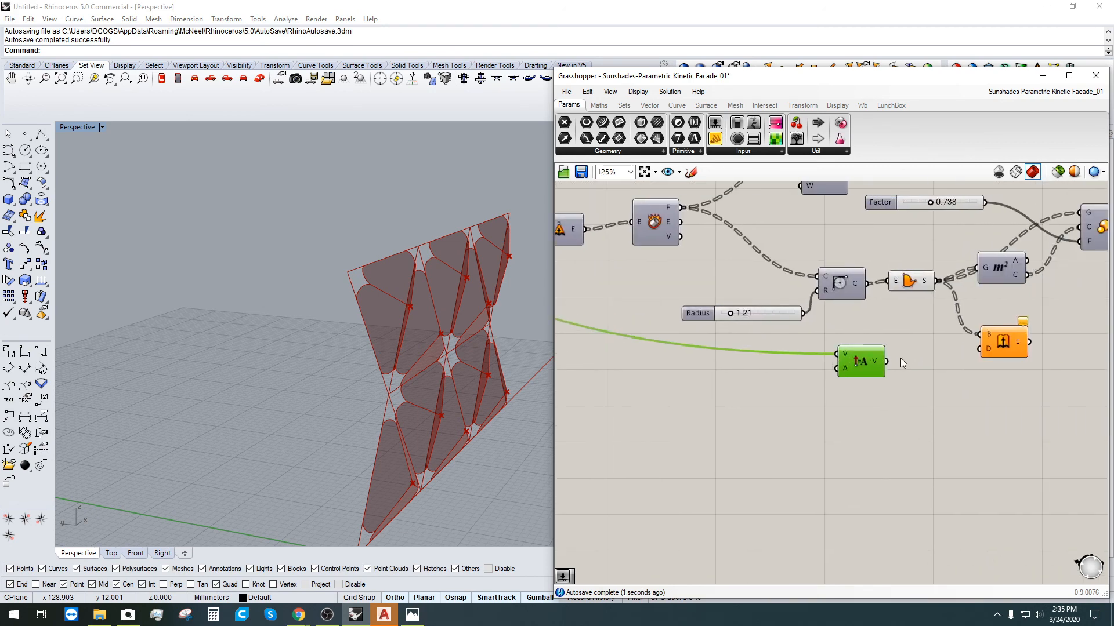
drag(886, 361, 987, 349)
click(996, 348)
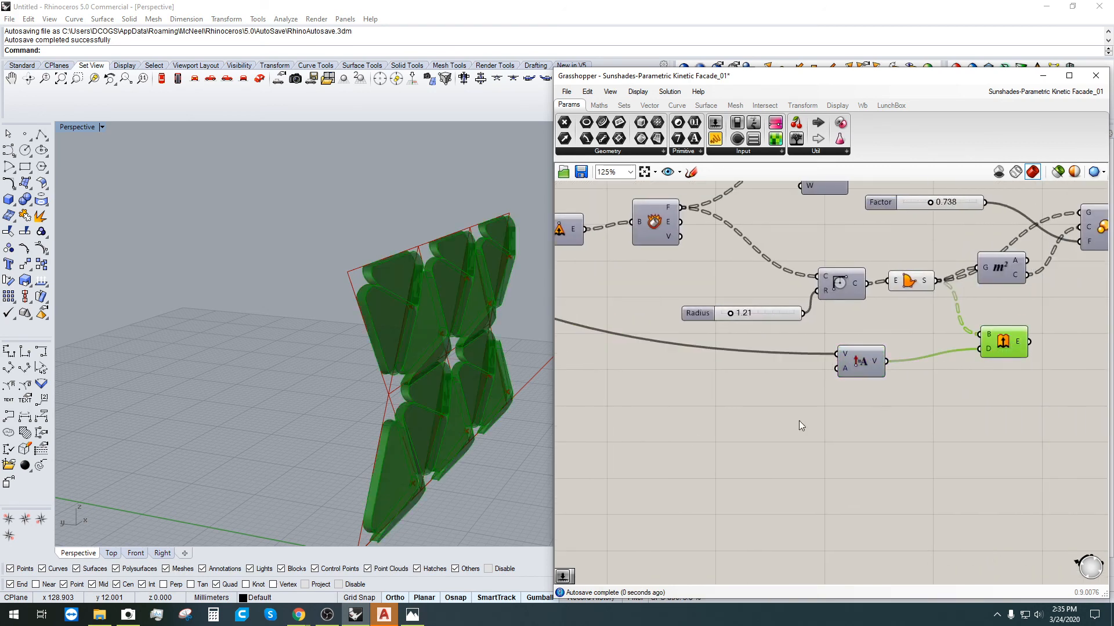
click(900, 316)
Step: Turn off the preview of the flat boundary surfaces
right_click(917, 279)
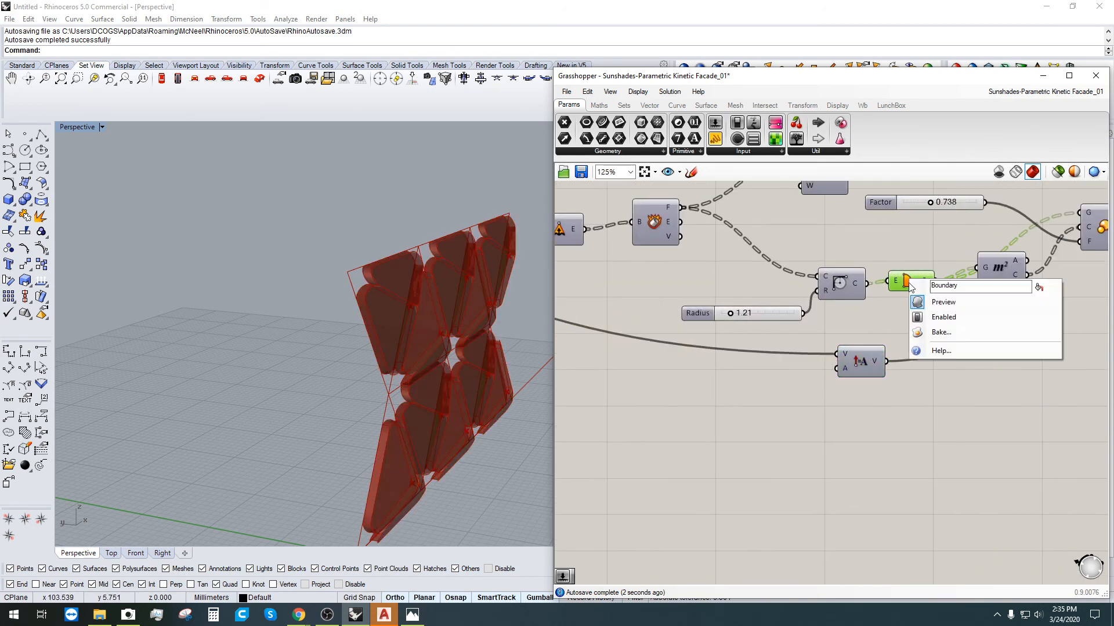
click(945, 301)
scroll(720, 397, up, 2)
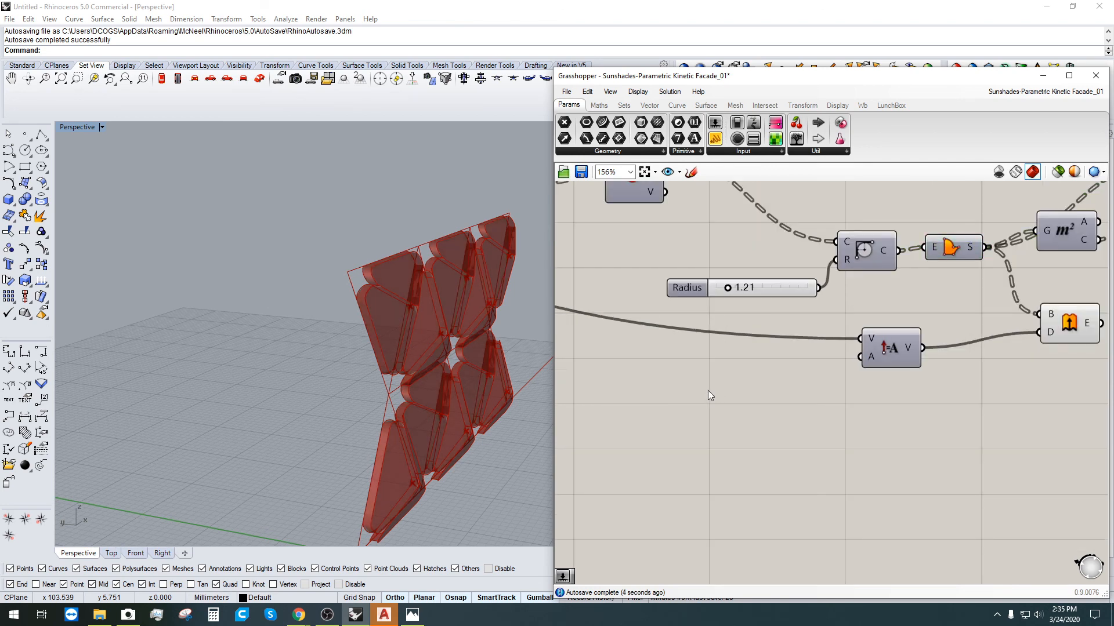
Step: Add a 0 to 1 slider set to 0.86 as the Amplitude length
double_click(700, 398)
text(0)
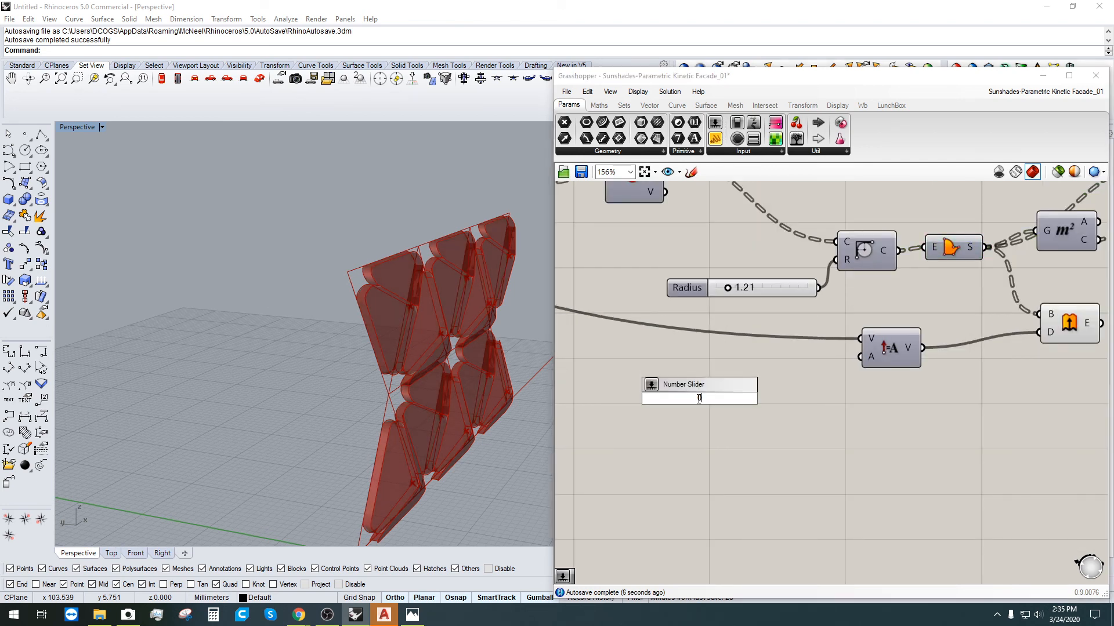
text(...1.00)
key(Return)
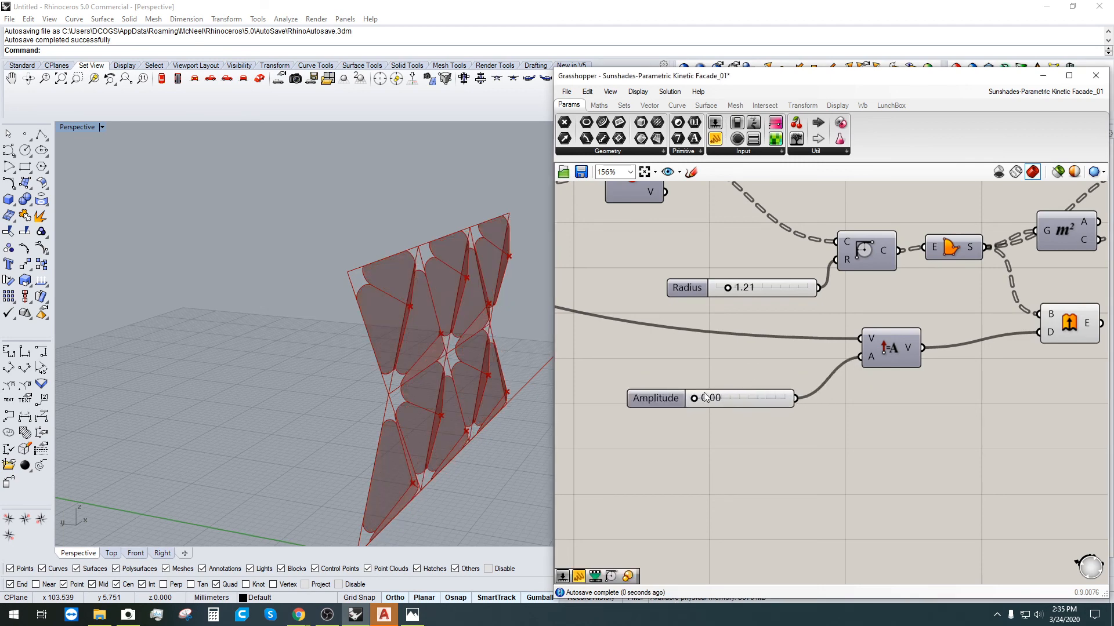
mouse_move(709, 399)
mouse_down()
mouse_move(761, 400)
mouse_move(720, 400)
mouse_up()
right_drag(451, 448, 551, 408)
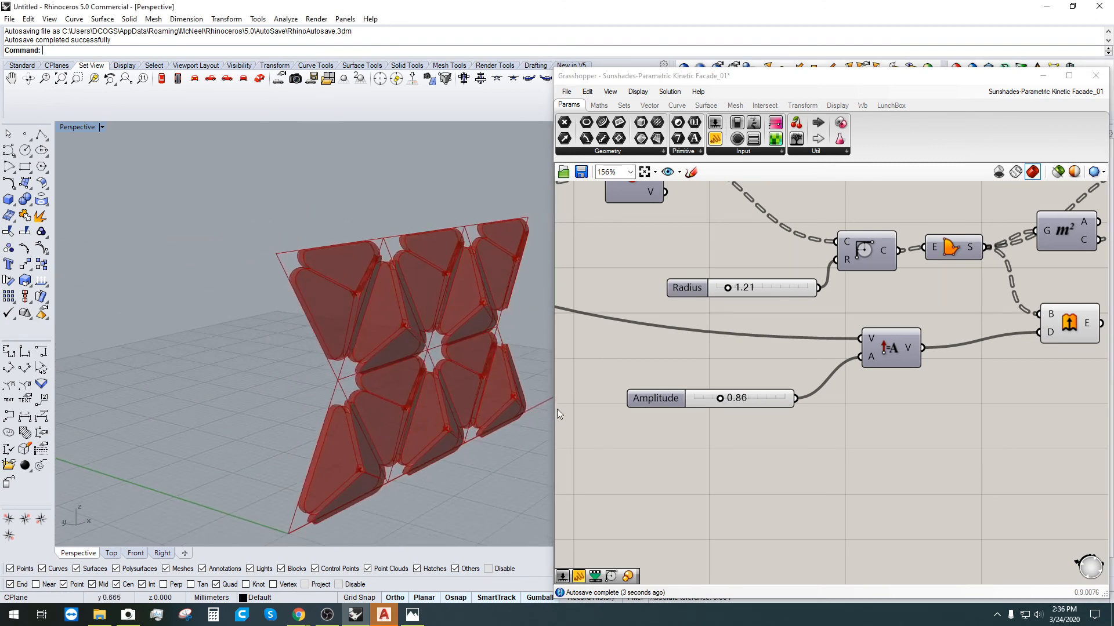
Step: Shift the Area and Scale components down and pull the Factor slider closer to Scale
scroll(893, 391, down, 3)
scroll(894, 391, down, 2)
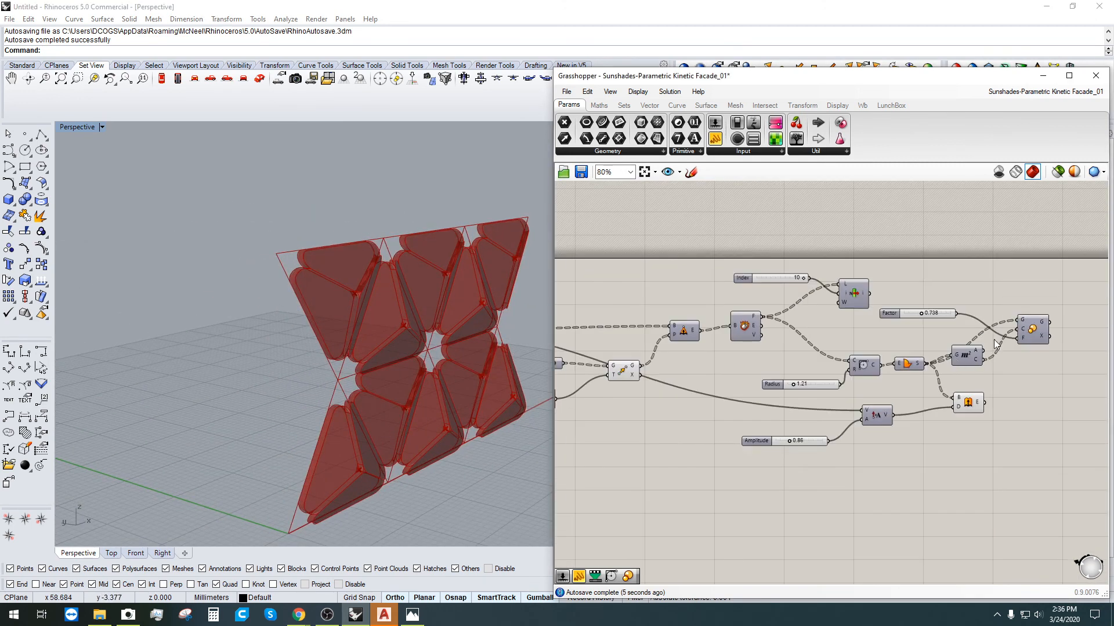
click(966, 363)
drag(968, 370, 971, 388)
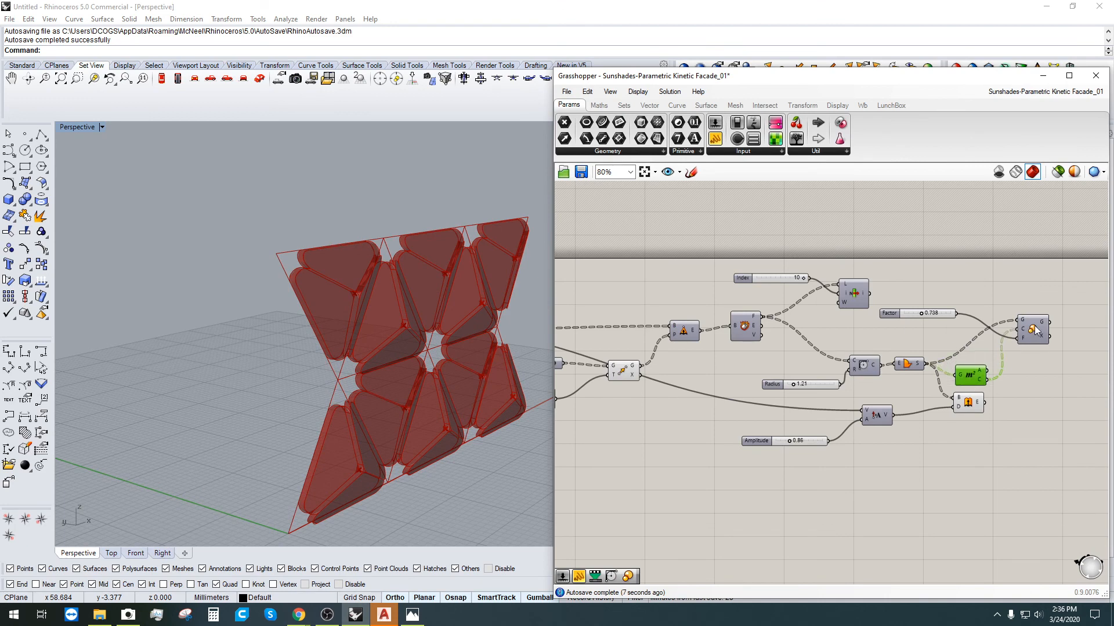
drag(1035, 330, 1018, 347)
drag(888, 313, 857, 343)
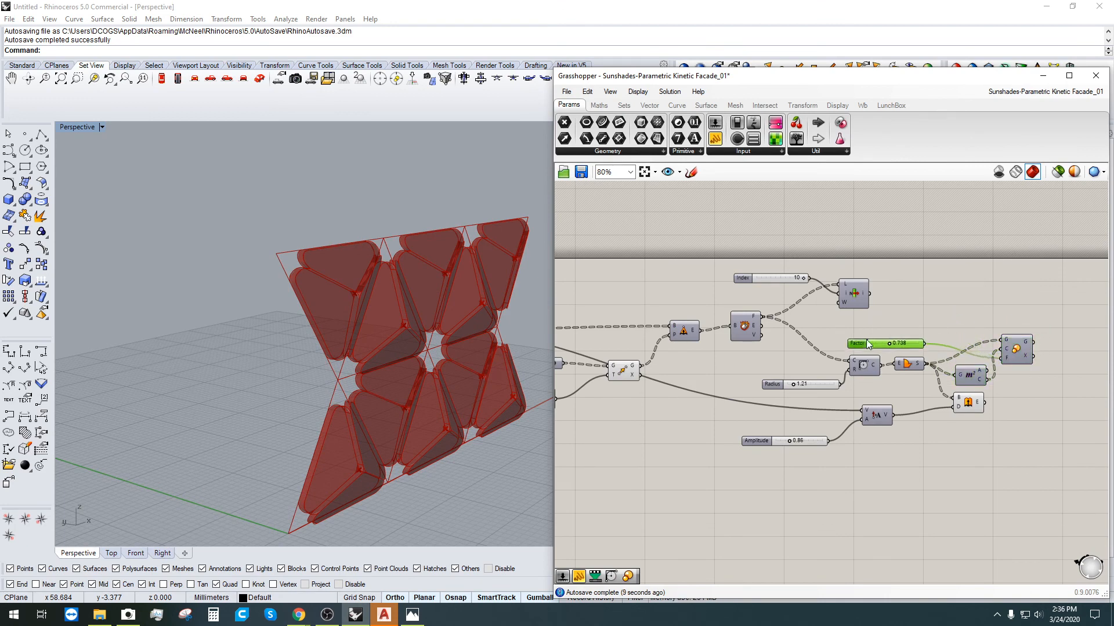
click(886, 305)
Step: Move the Radius slider up and left, nudge Index into line, and raise the Factor slider
scroll(889, 336, down, 4)
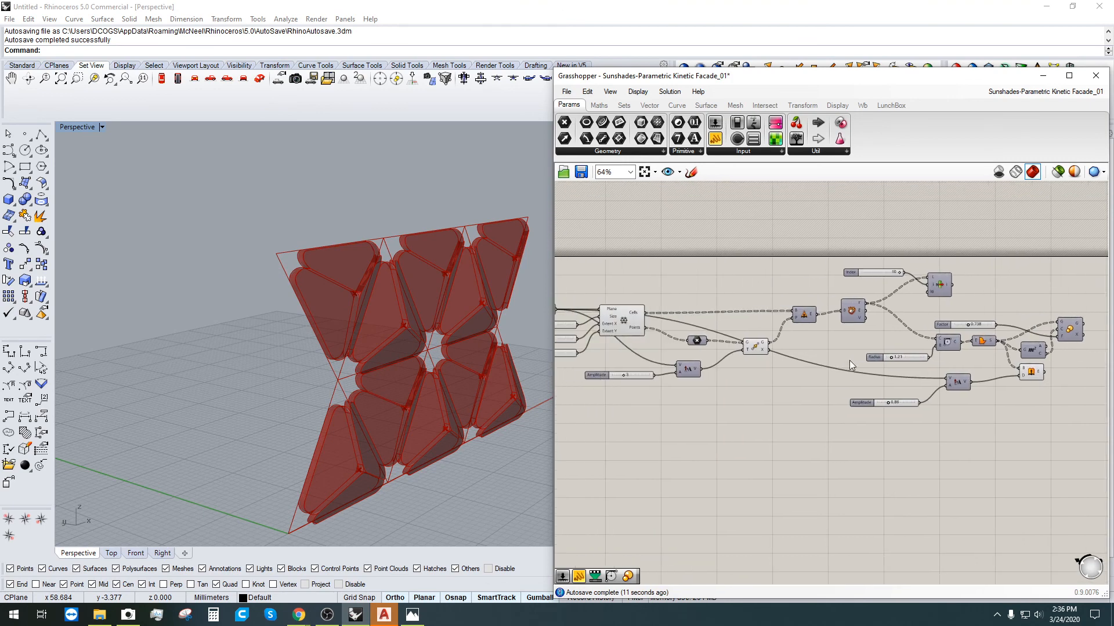
right_drag(890, 336, 858, 348)
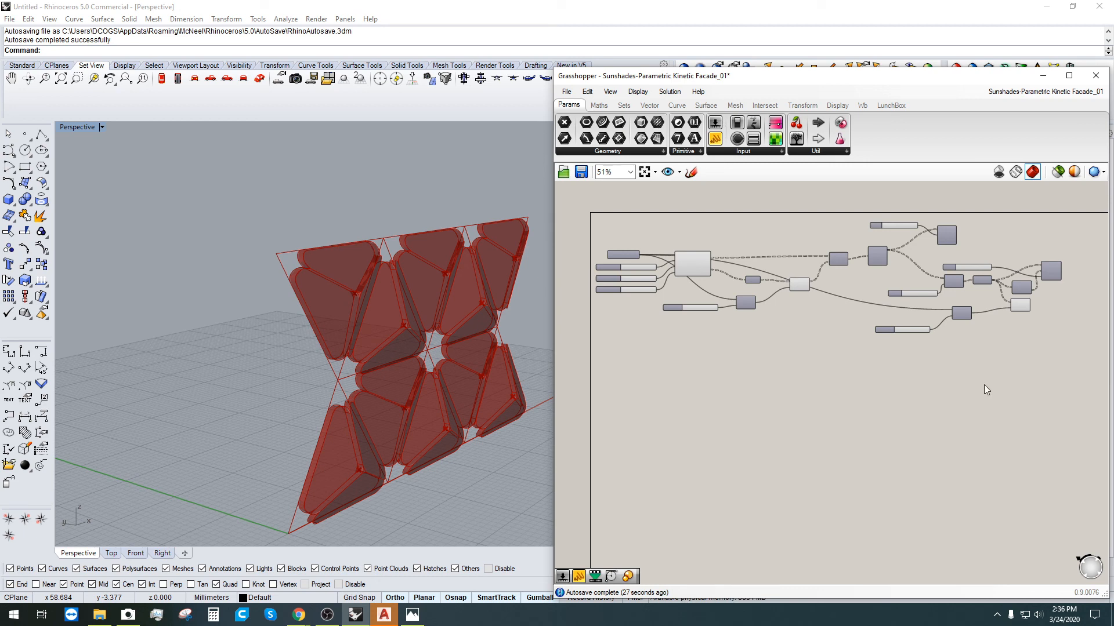
scroll(941, 305, up, 4)
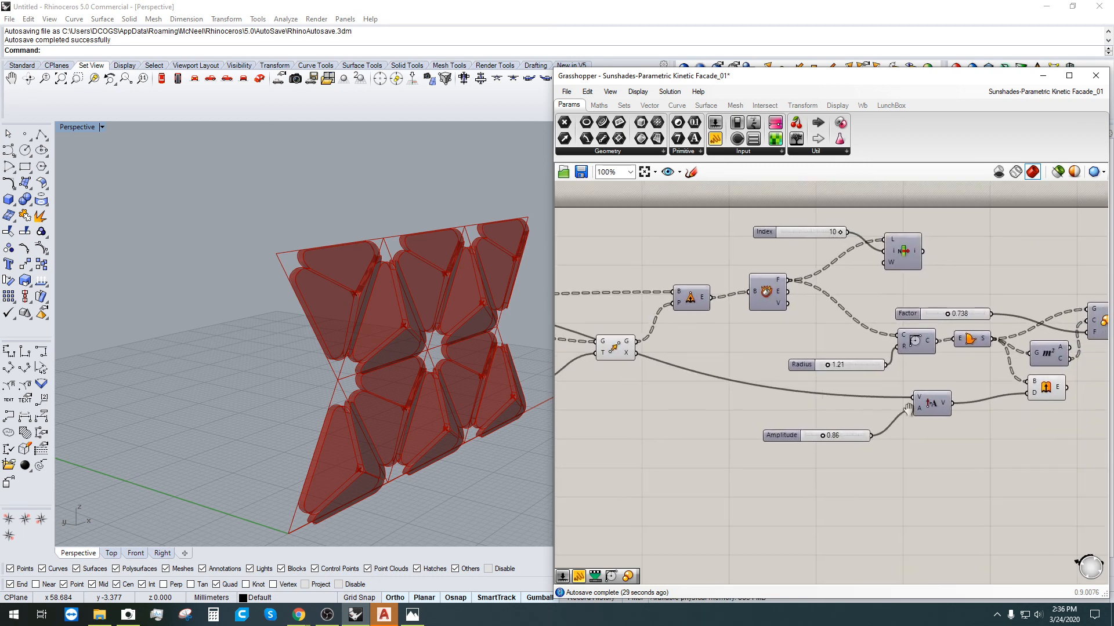
drag(807, 374, 780, 345)
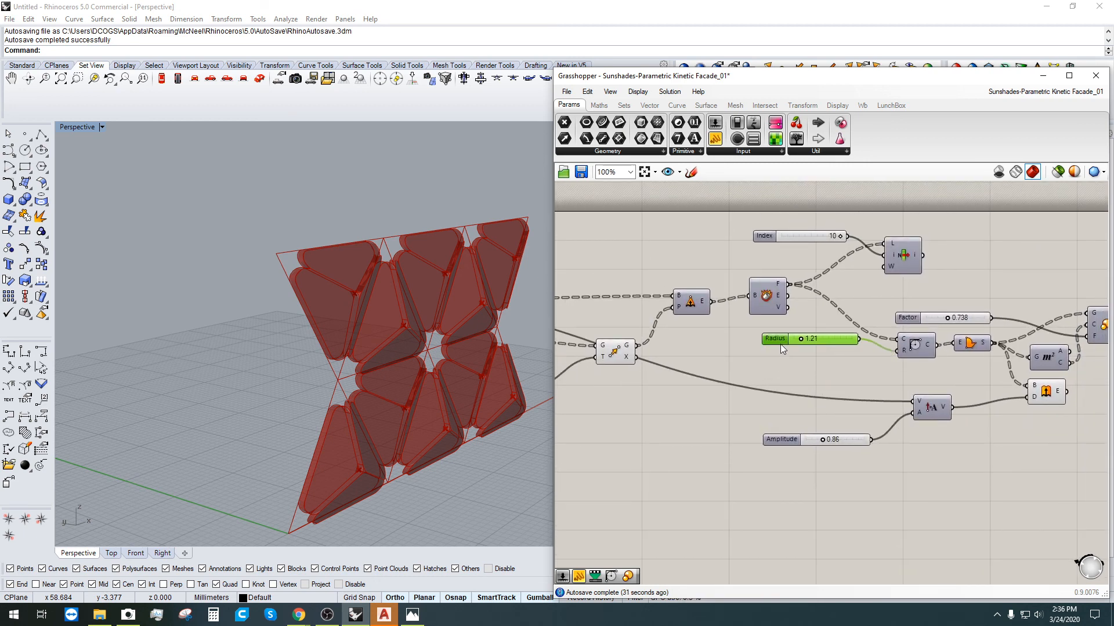
drag(771, 236, 767, 240)
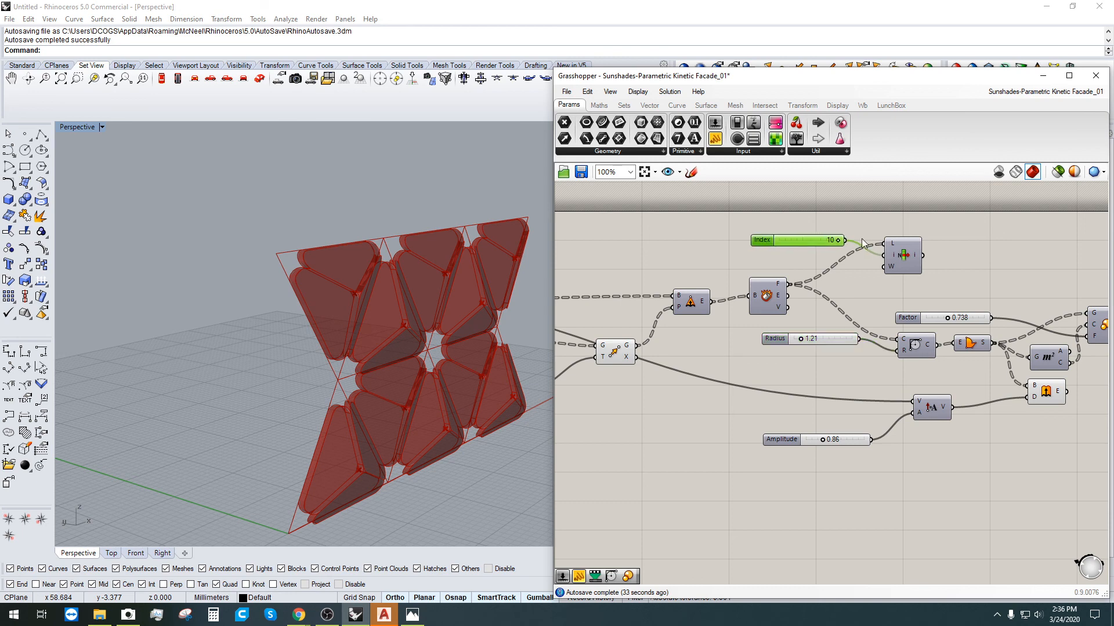
click(948, 330)
drag(904, 320, 892, 293)
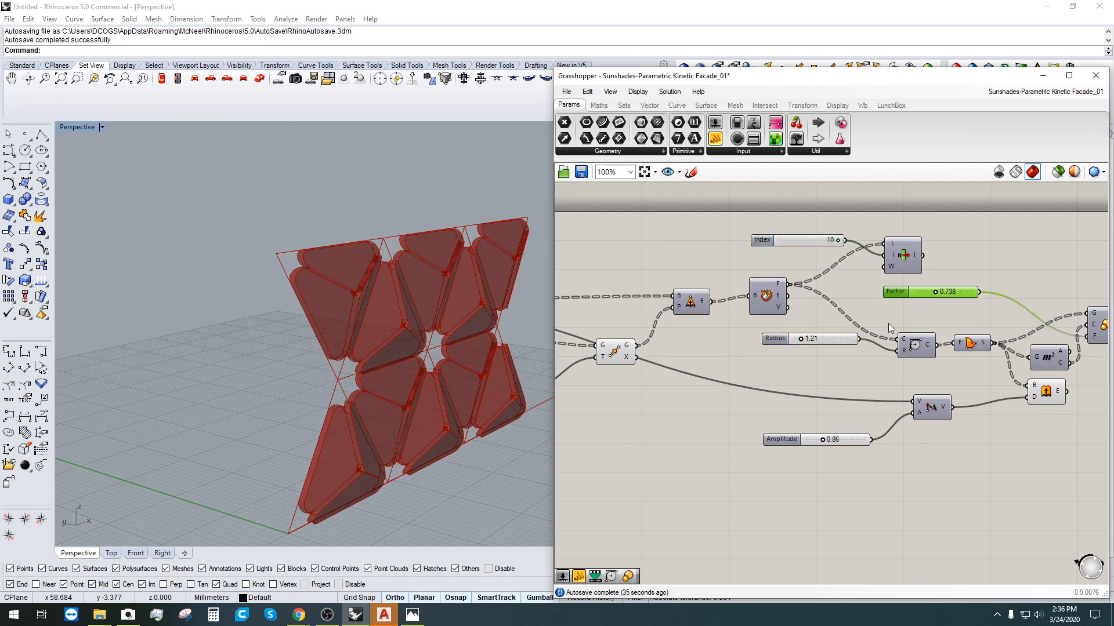
click(889, 323)
Step: Box-select the right-hand group of components twice, clearing the selection each time
scroll(896, 326, down, 2)
right_drag(1070, 444, 1057, 460)
drag(1056, 459, 757, 278)
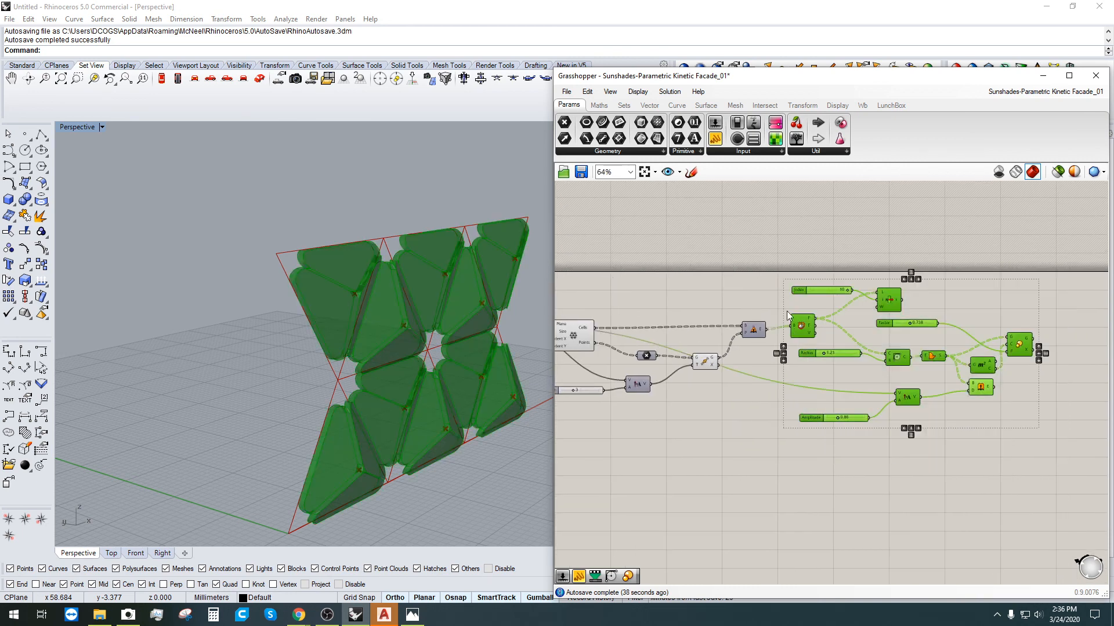
scroll(793, 346, up, 3)
click(743, 374)
scroll(849, 430, down, 3)
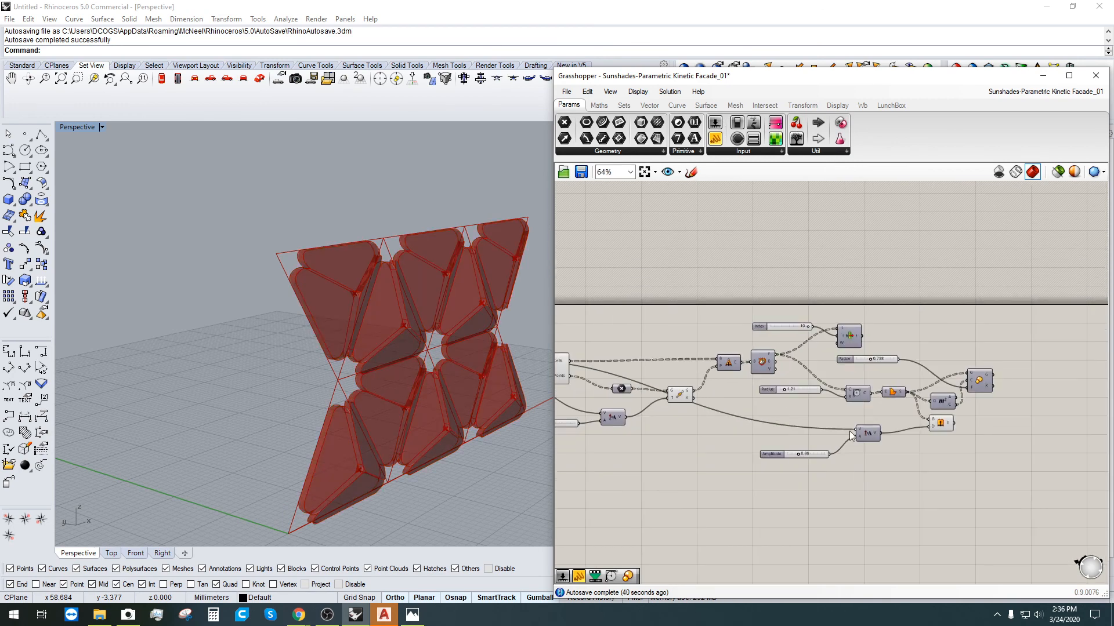
drag(1060, 528, 732, 301)
scroll(730, 348, up, 2)
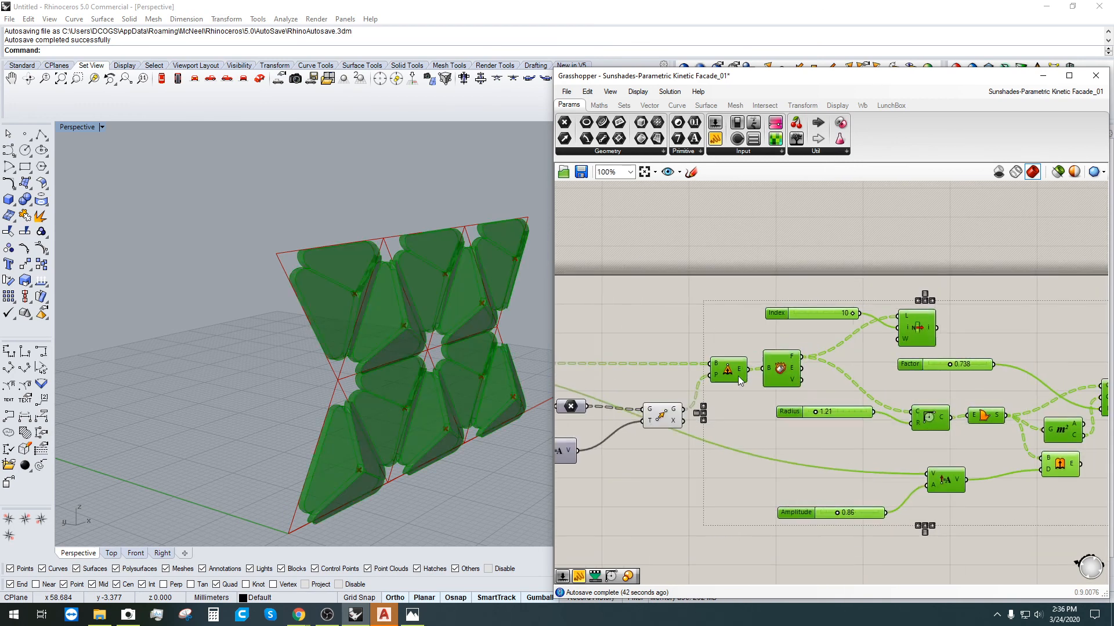
click(729, 388)
Step: Move the Move component up and left into line, then deselect it
scroll(724, 344, down, 2)
right_drag(723, 345, 747, 344)
scroll(713, 377, up, 2)
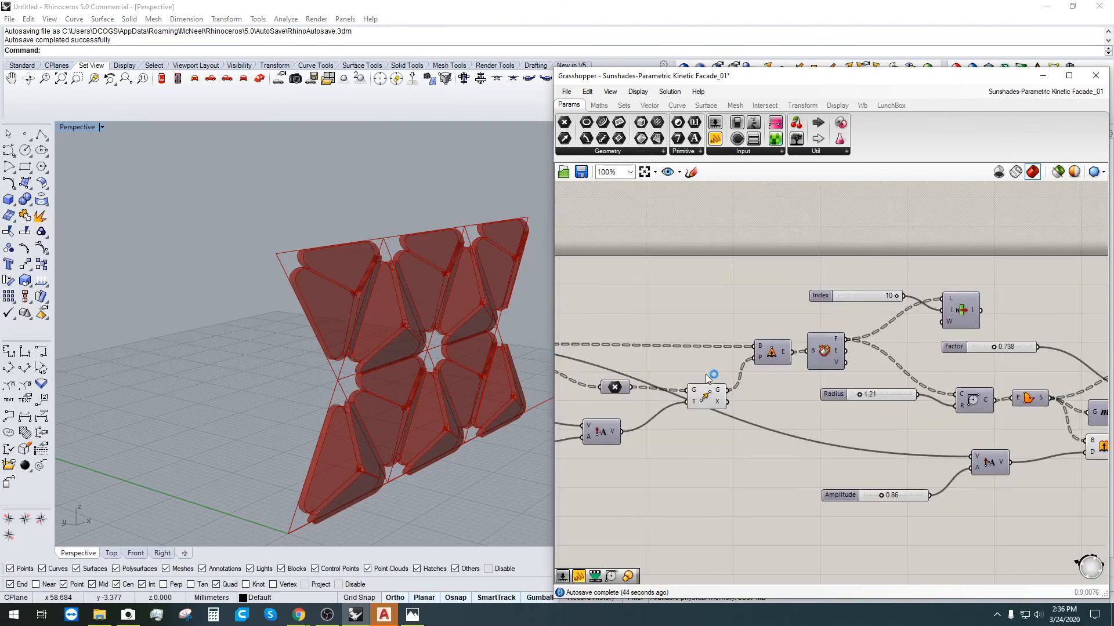
drag(704, 397, 696, 371)
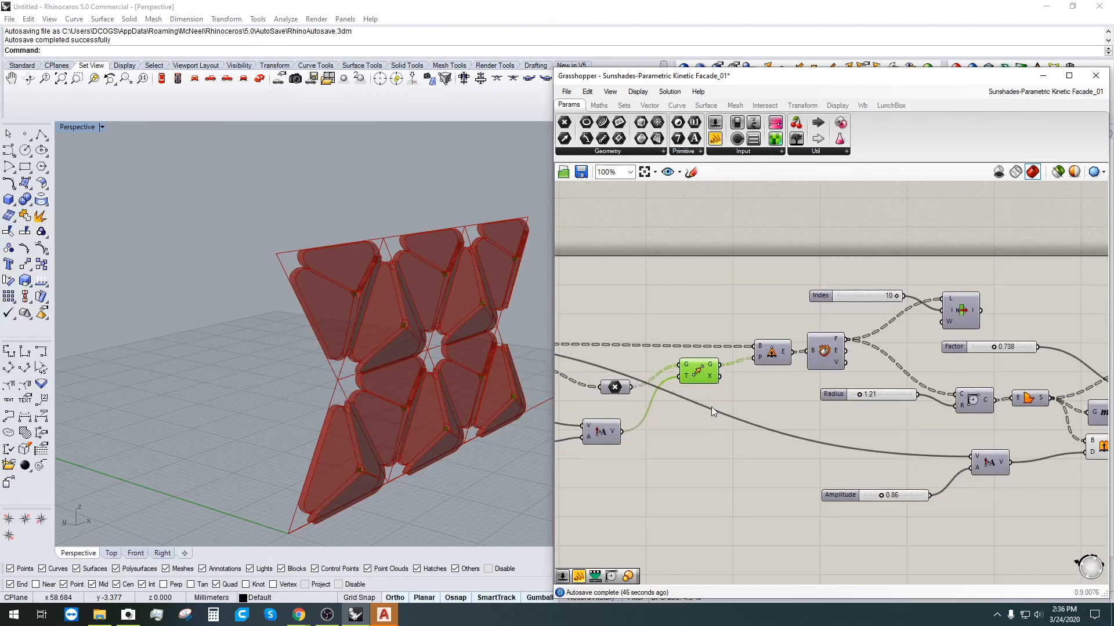
click(732, 446)
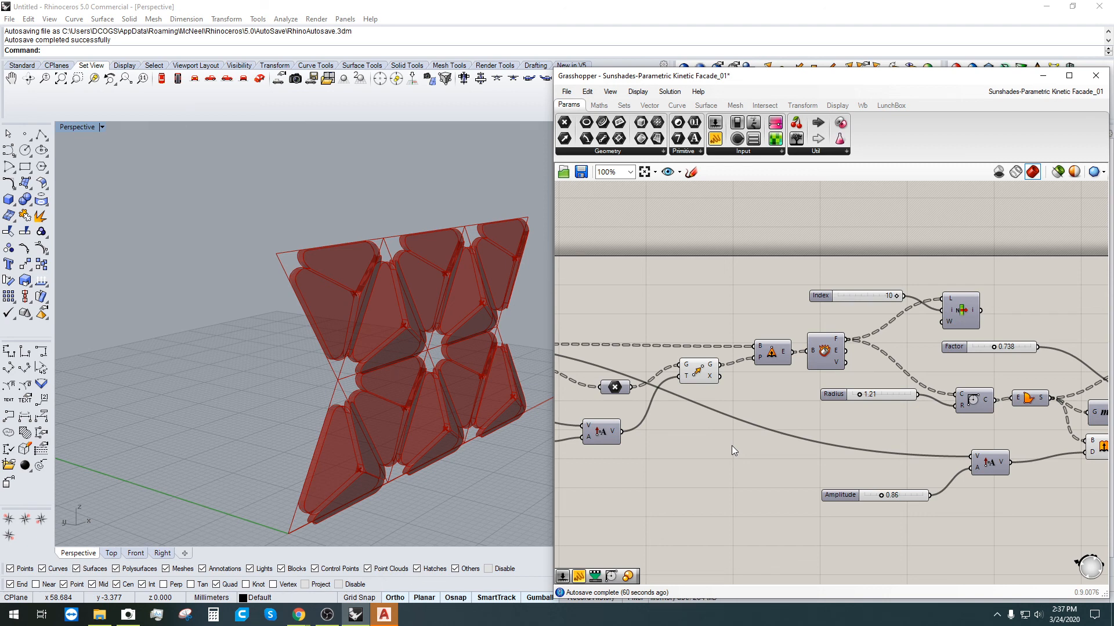
Step: Move the Cull component up and left into line with its connections
scroll(750, 452, up, 3)
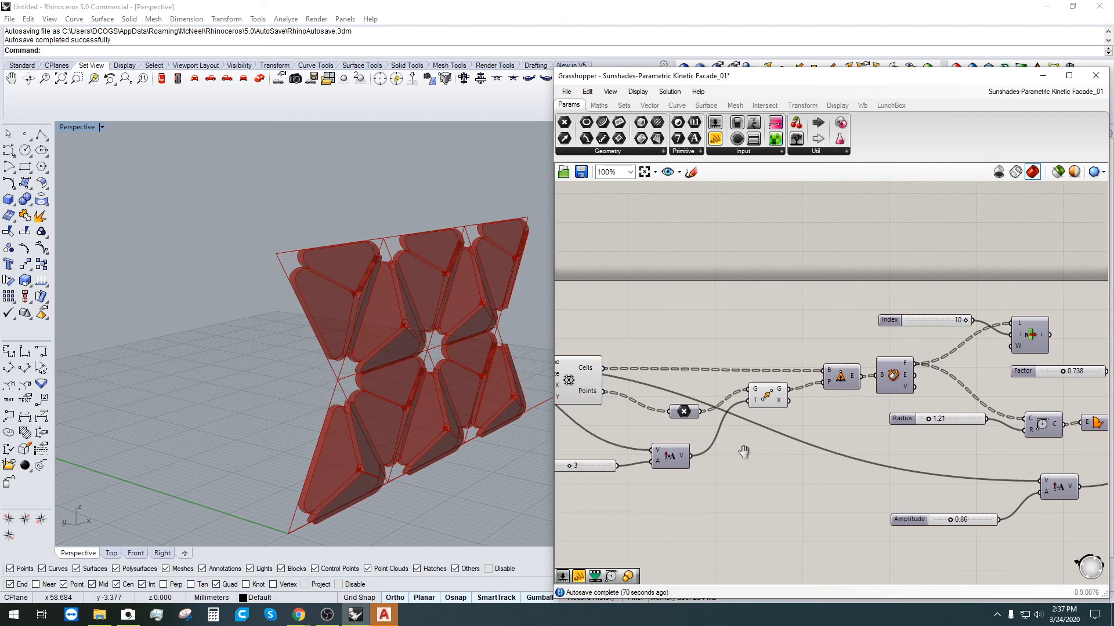
click(748, 404)
drag(748, 402, 679, 383)
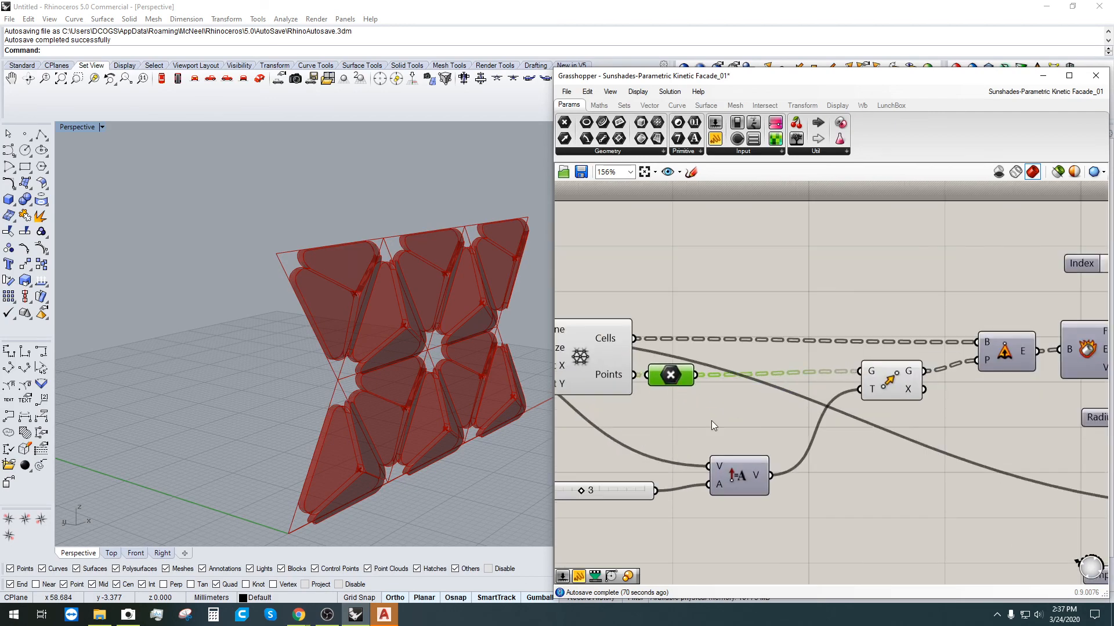
click(743, 443)
Step: Shift the Amplitude slider and its vector component up and left
scroll(689, 520, down, 2)
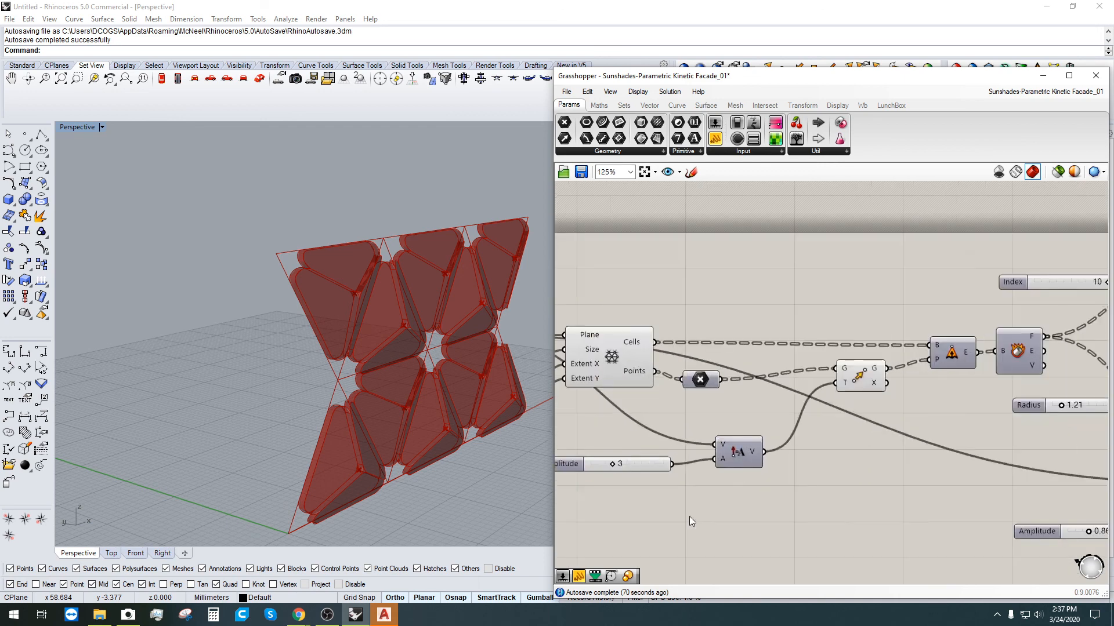
drag(573, 462, 608, 456)
drag(792, 518, 647, 436)
drag(730, 453, 695, 430)
click(708, 479)
Step: Move the second Amplitude slider up and right into alignment
scroll(667, 534, down, 4)
right_drag(841, 529, 765, 455)
scroll(770, 458, up, 2)
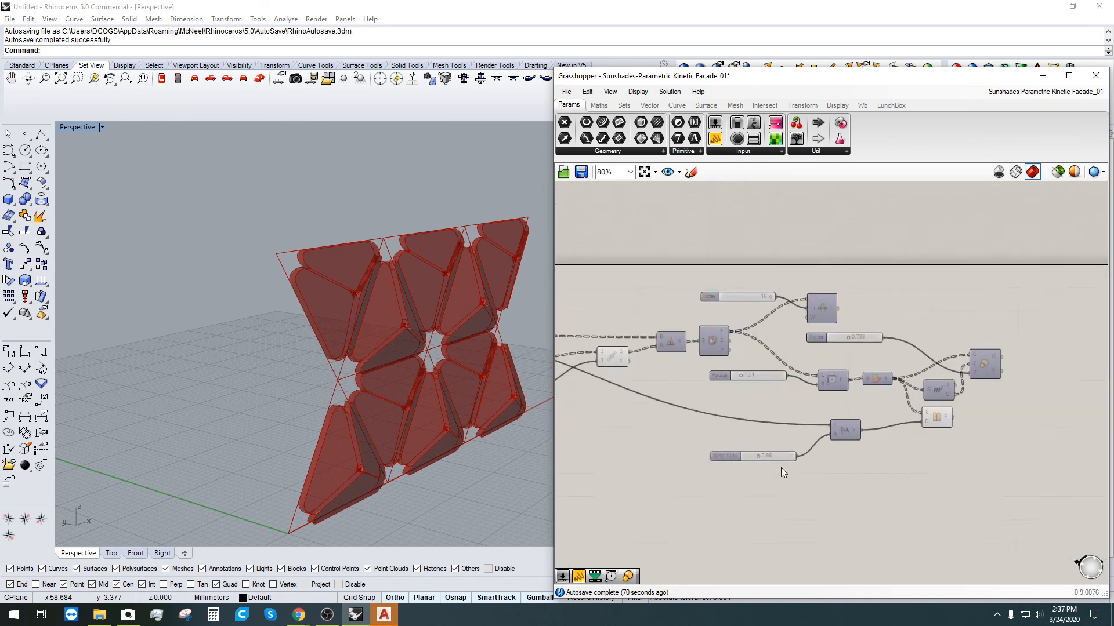
scroll(753, 462, up, 1)
click(711, 454)
drag(711, 453, 730, 431)
click(794, 488)
scroll(973, 471, down, 2)
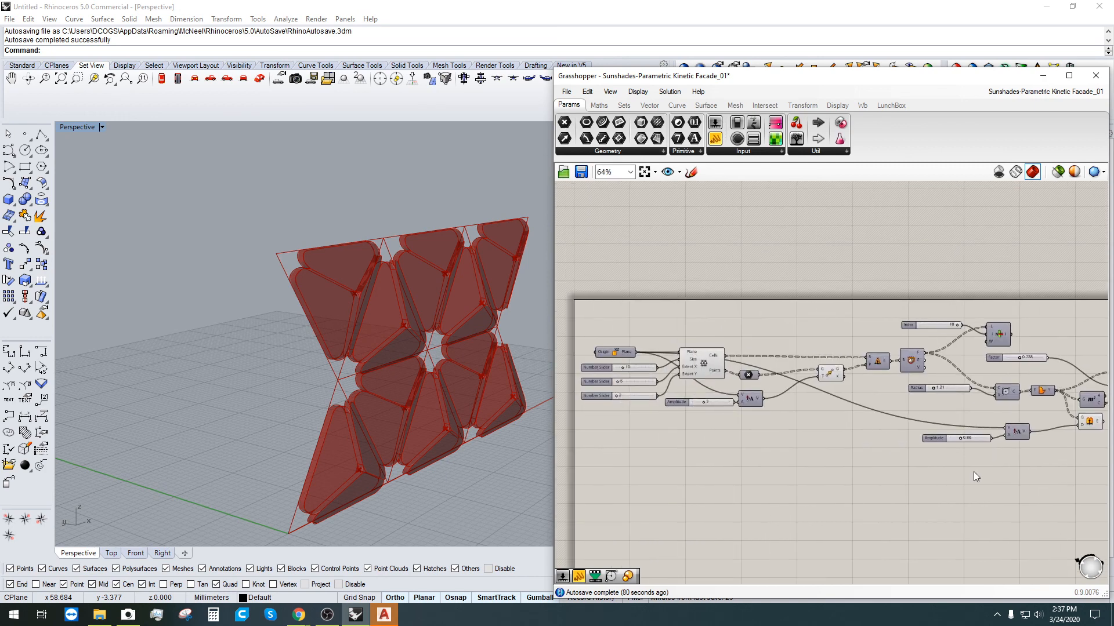
Step: Nudge the Amplitude slider slightly right and up to line it up
right_drag(973, 467, 940, 488)
drag(901, 462, 906, 458)
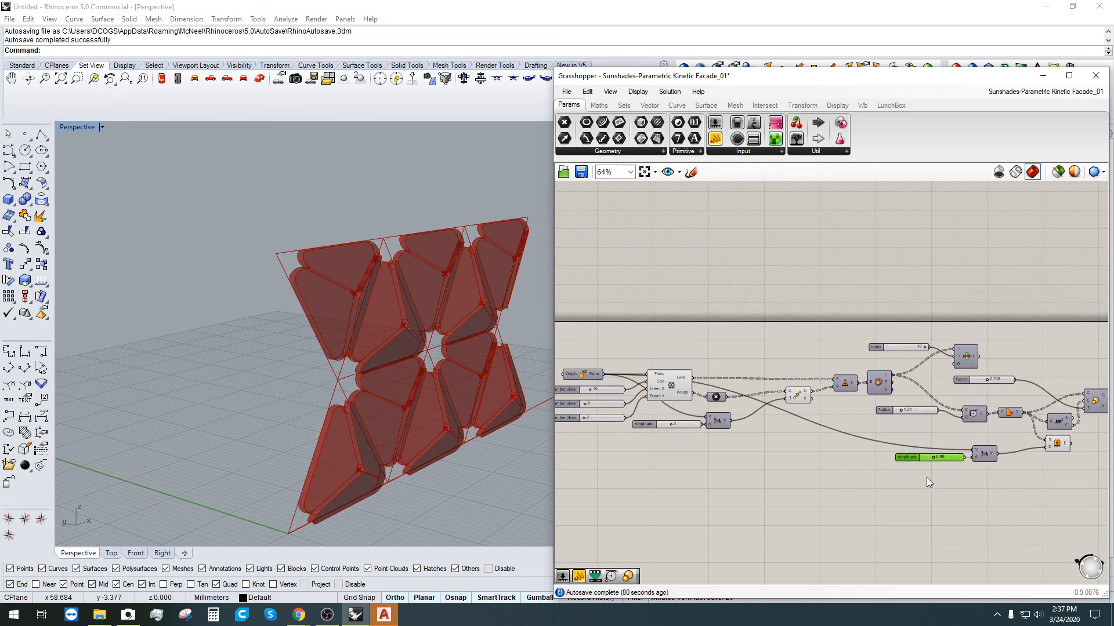
click(980, 501)
right_drag(980, 502, 963, 513)
scroll(893, 445, up, 2)
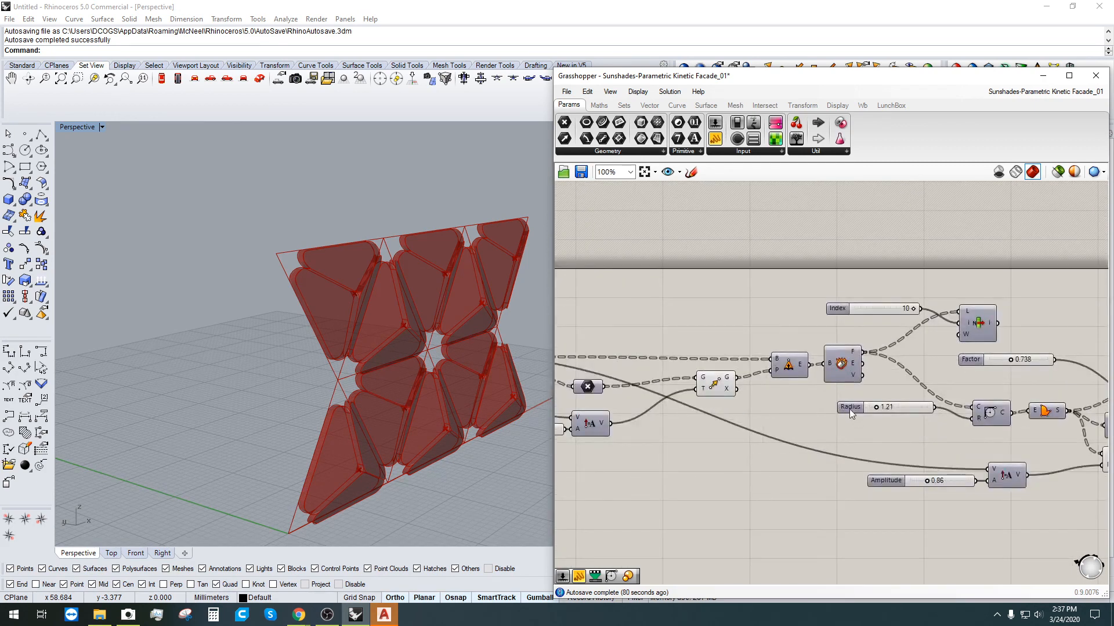
Step: Move the Radius slider down and right, and raise the Amplitude and multiply pair
drag(849, 409, 876, 423)
scroll(904, 483, down, 2)
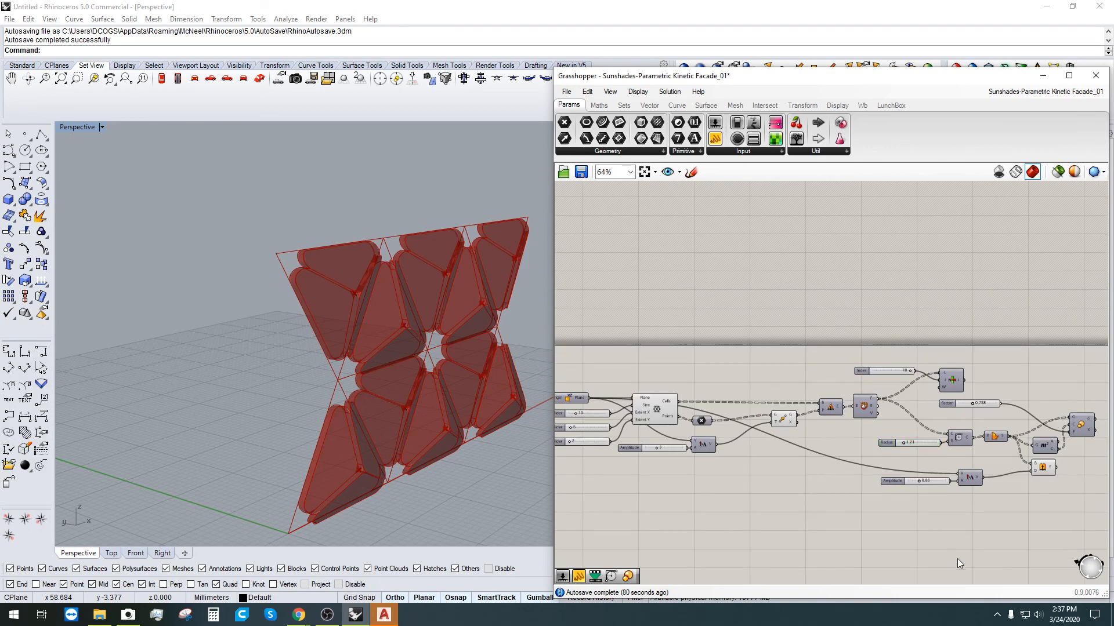
scroll(917, 484, up, 3)
drag(943, 464, 806, 409)
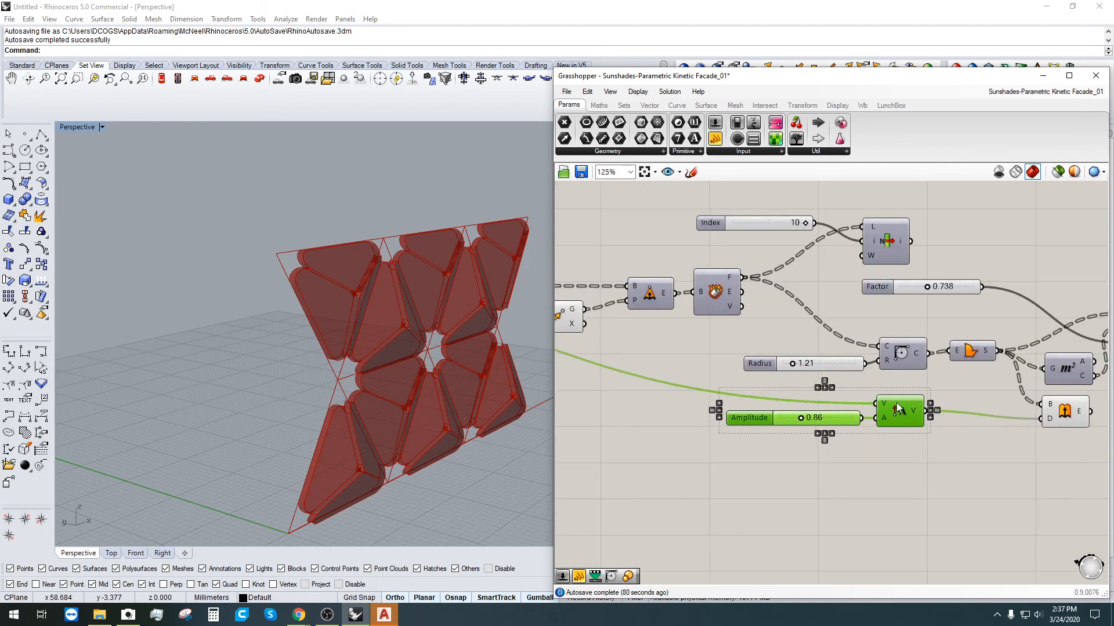
drag(896, 403, 898, 400)
click(928, 442)
scroll(930, 444, down, 1)
Step: Select the Extrude component to preview the rounded triangular sunshade panels
right_drag(952, 477, 840, 551)
scroll(958, 504, up, 2)
click(919, 479)
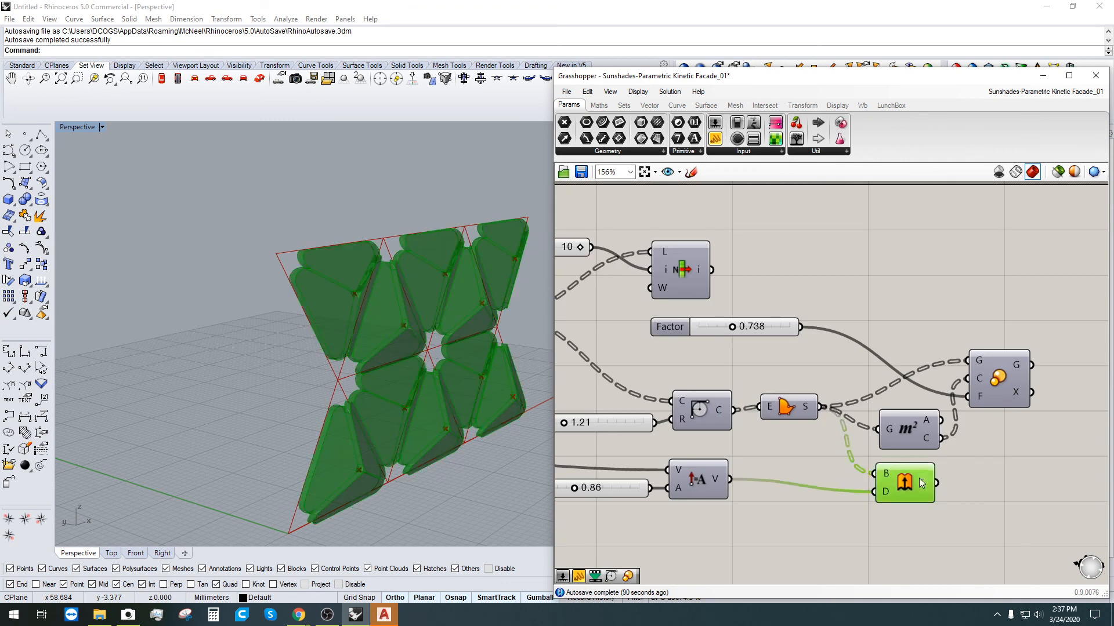
click(976, 440)
scroll(960, 478, down, 2)
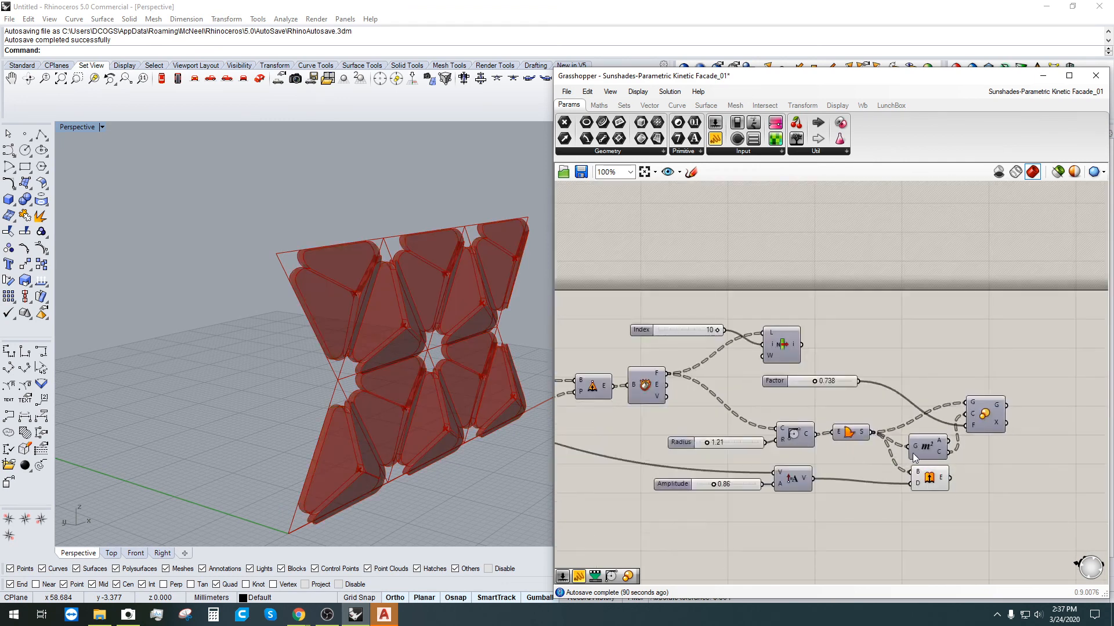
Step: Pan and zoom the canvas to bring the whole definition into view
scroll(831, 354, up, 1)
right_drag(698, 367, 855, 355)
scroll(821, 346, down, 2)
right_drag(681, 447, 853, 375)
scroll(916, 403, down, 2)
scroll(847, 354, up, 4)
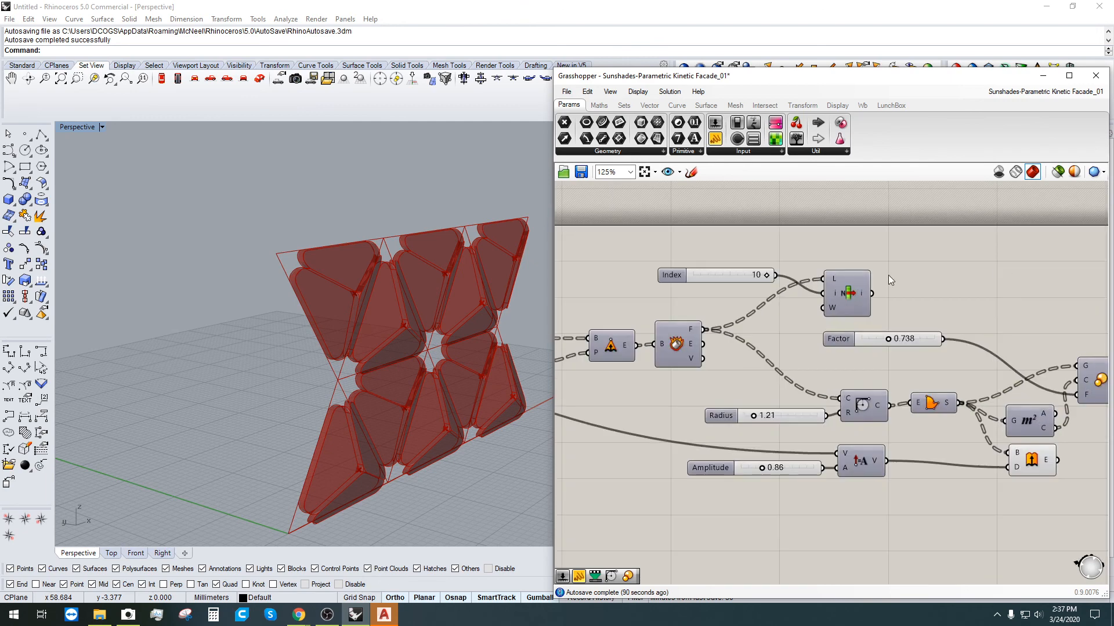
Step: Save the definition as 'NEW_Sunshades-Parametric Kinetic Facade_01' in the 02 folder
click(566, 91)
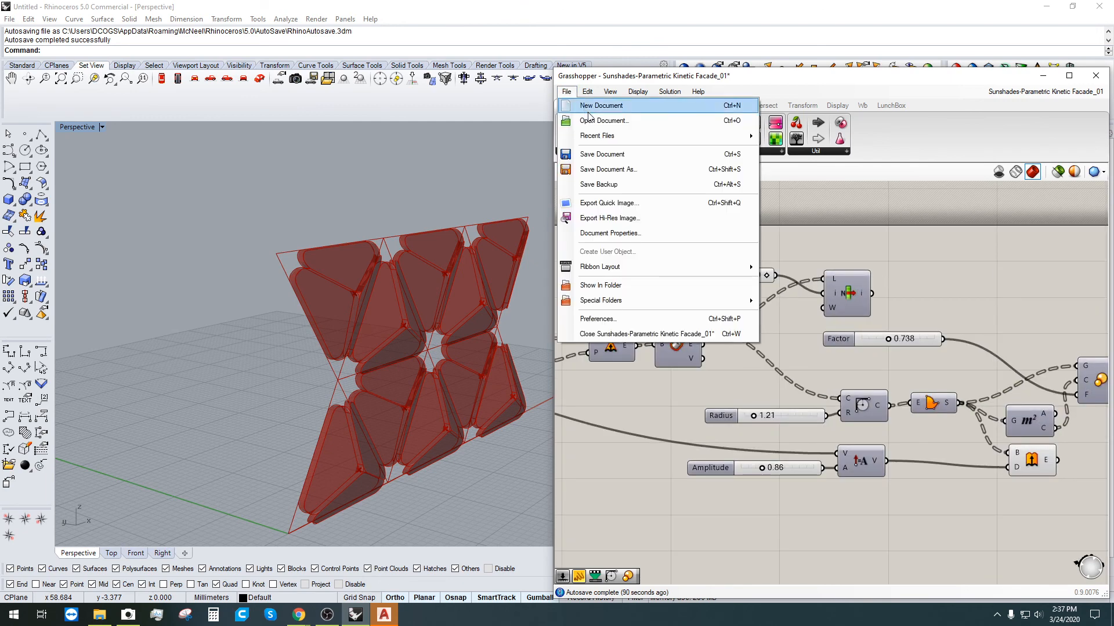
click(603, 169)
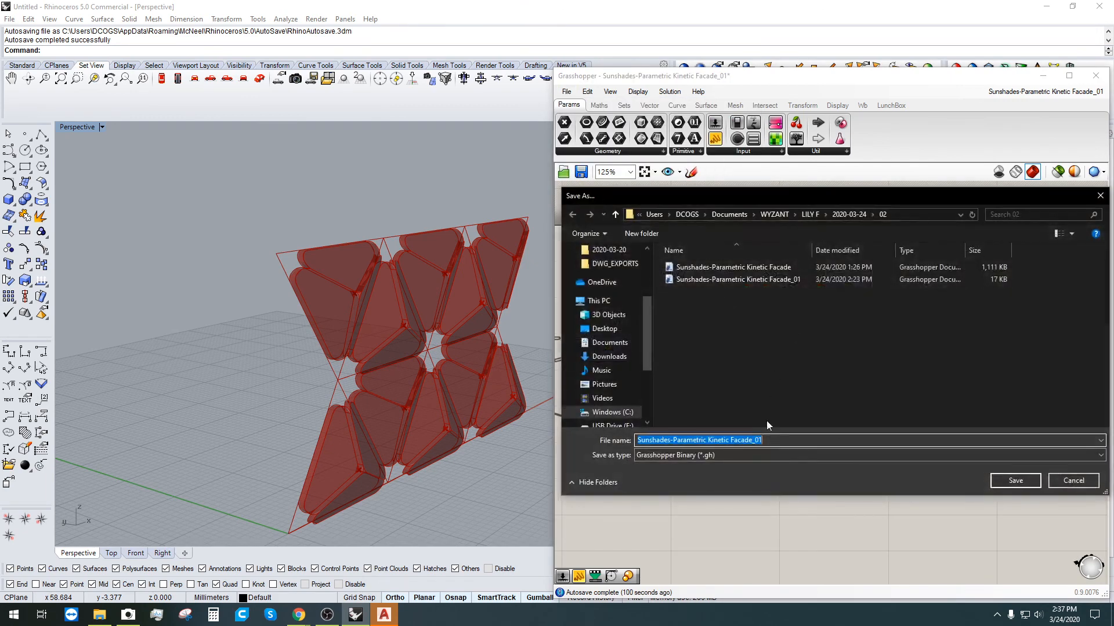
click(781, 442)
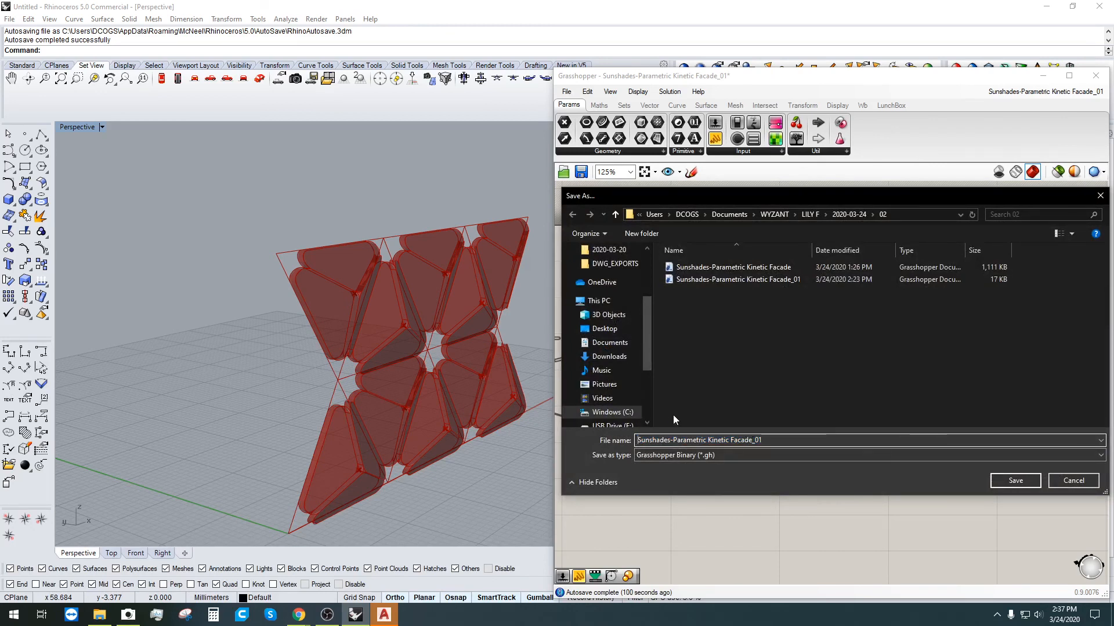
key(Home)
text(new)
key(BackSpace)
key(BackSpace)
key(BackSpace)
text(NE)
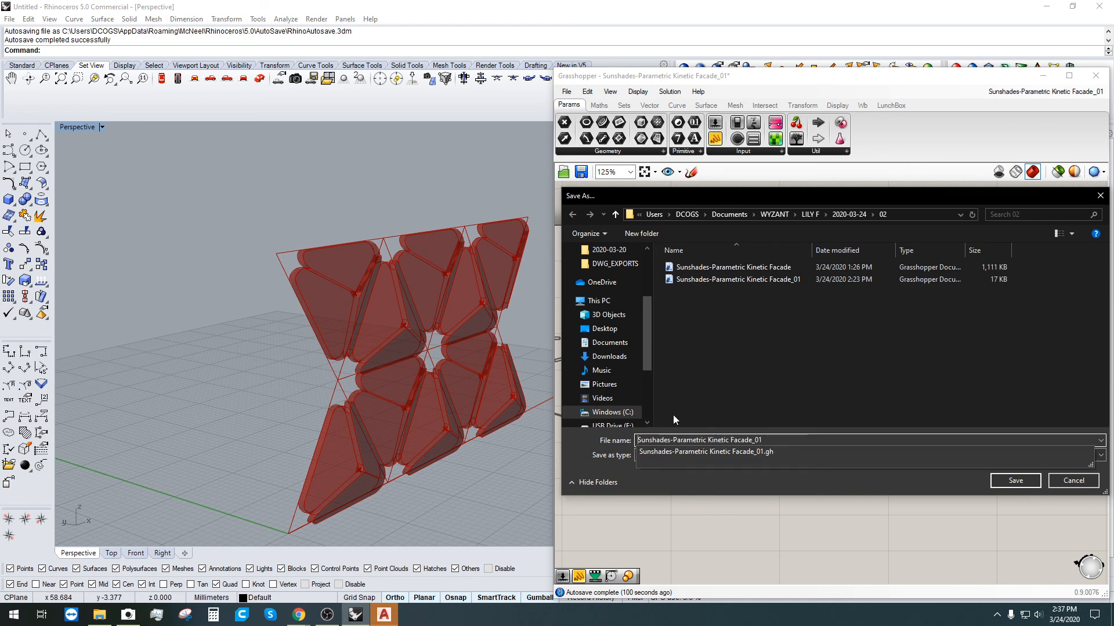
text(W_)
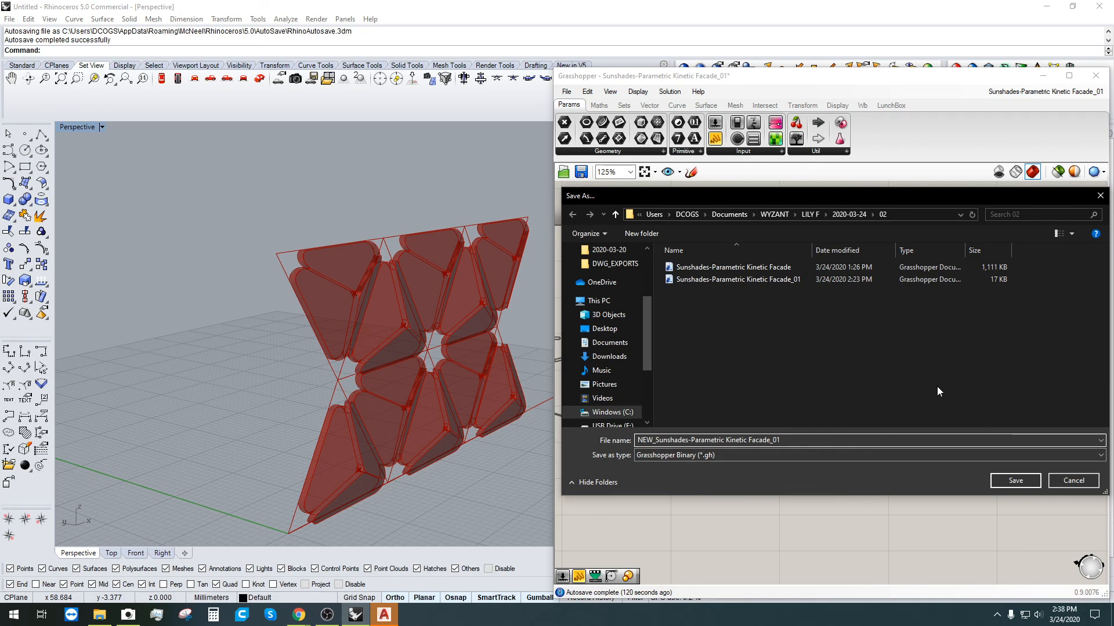
click(1011, 479)
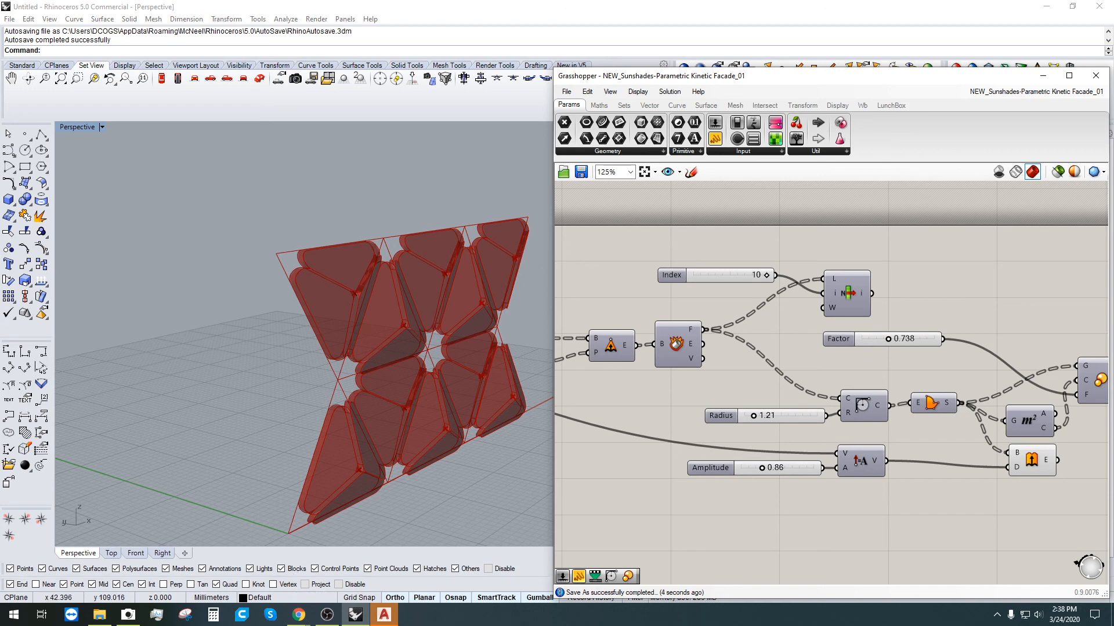
Step: Shift the right-hand group of components to the left
scroll(966, 311, down, 3)
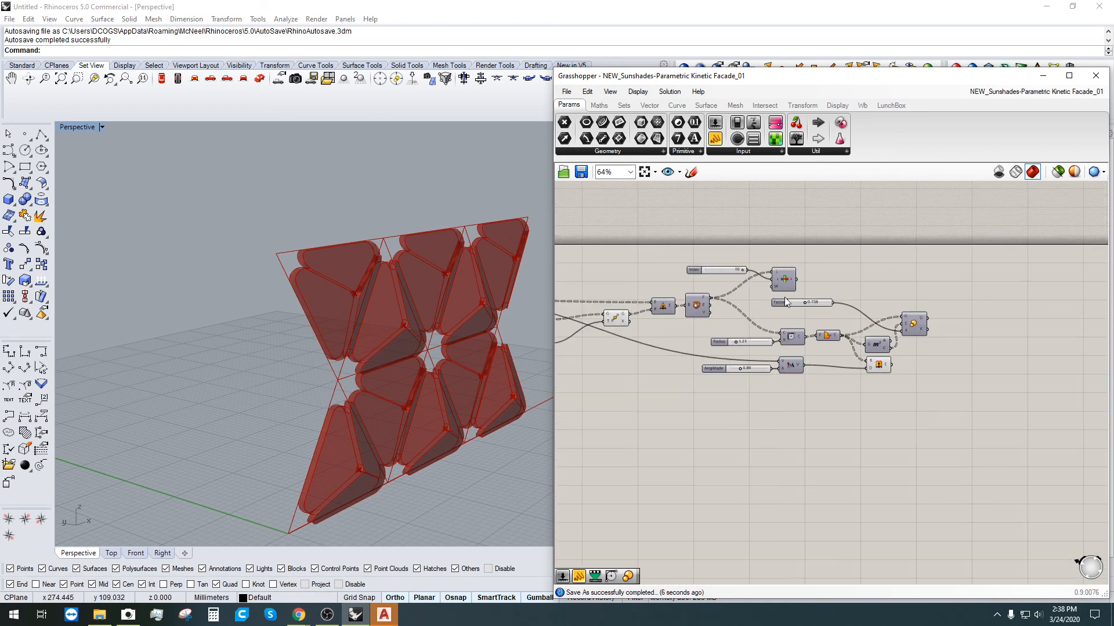
scroll(966, 312, down, 1)
scroll(1043, 340, up, 1)
right_drag(1098, 380, 1079, 398)
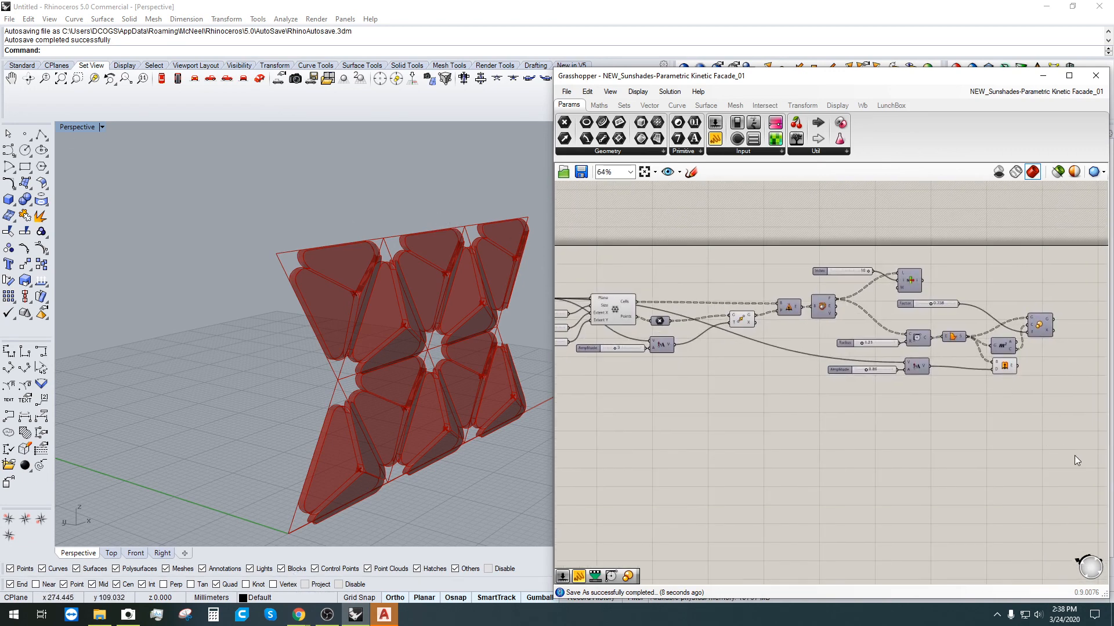
drag(1072, 451, 783, 247)
scroll(793, 306, up, 3)
drag(787, 308, 766, 308)
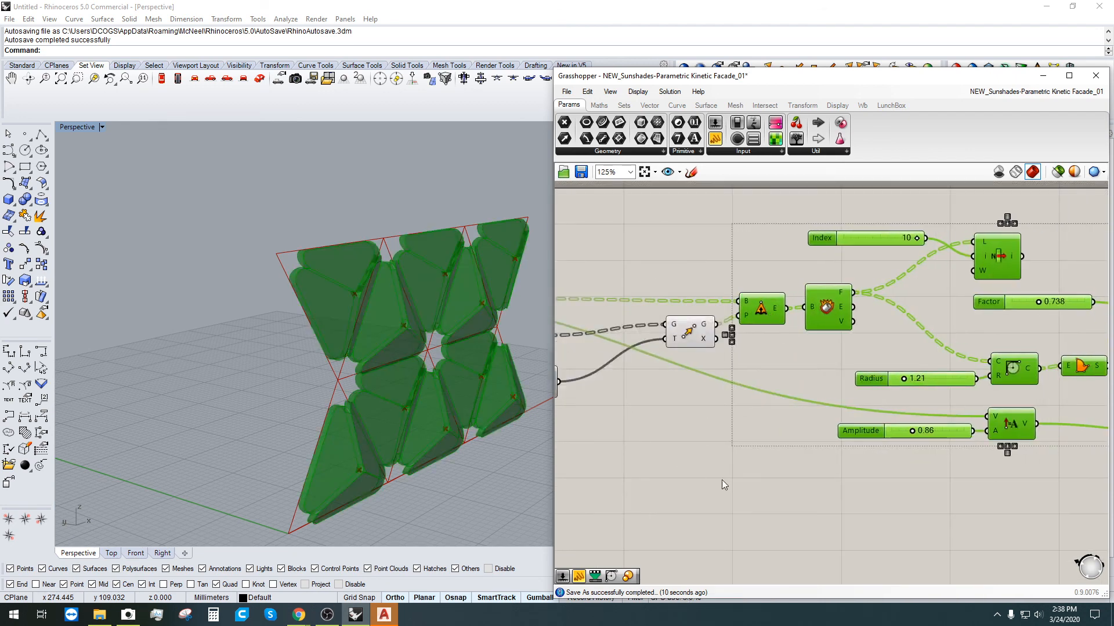
click(722, 479)
scroll(722, 479, down, 2)
Step: Move the downstream component group closer to the grid
drag(1073, 452, 674, 204)
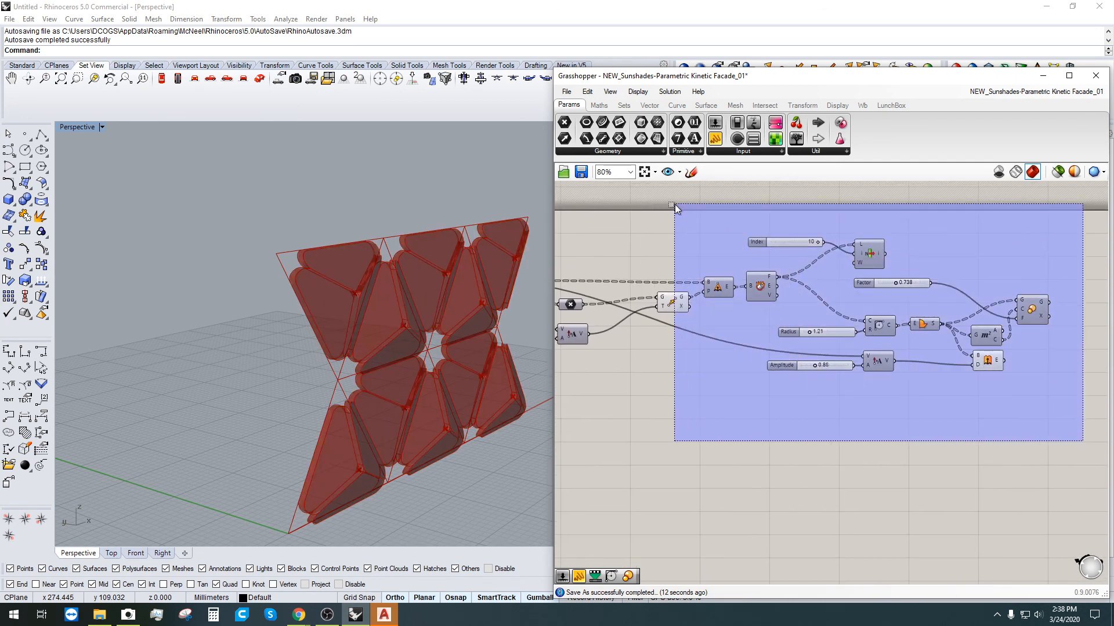
scroll(720, 355, up, 1)
right_drag(721, 355, 832, 377)
drag(780, 339, 721, 343)
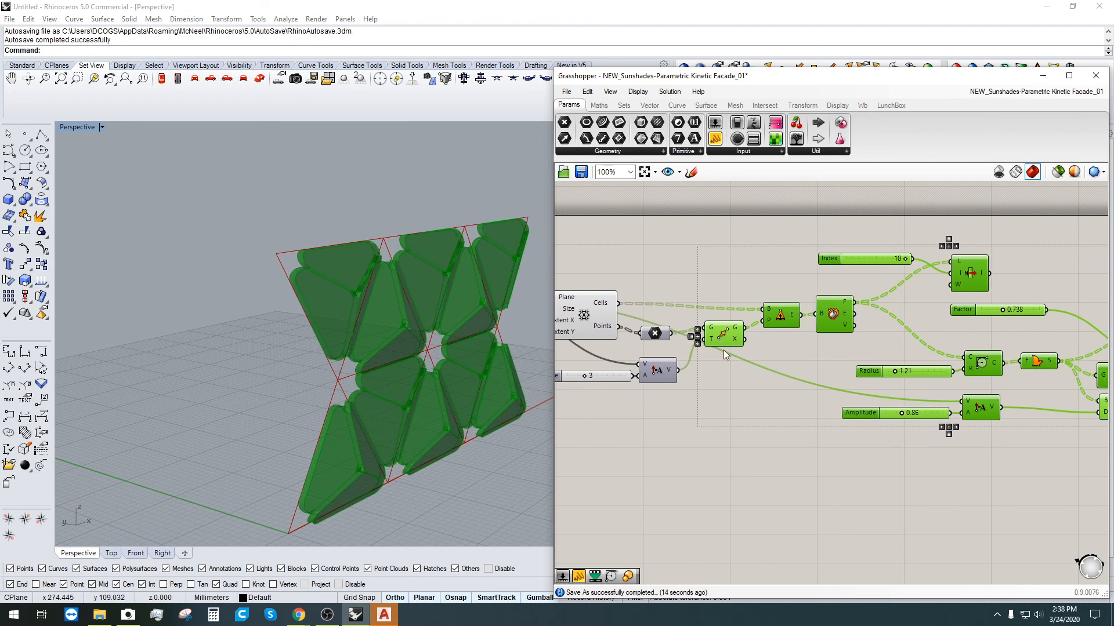
click(661, 426)
Step: Move the amplitude component up-left and the Amplitude slider left and down
right_drag(660, 427, 842, 448)
scroll(740, 441, up, 2)
drag(847, 392, 838, 378)
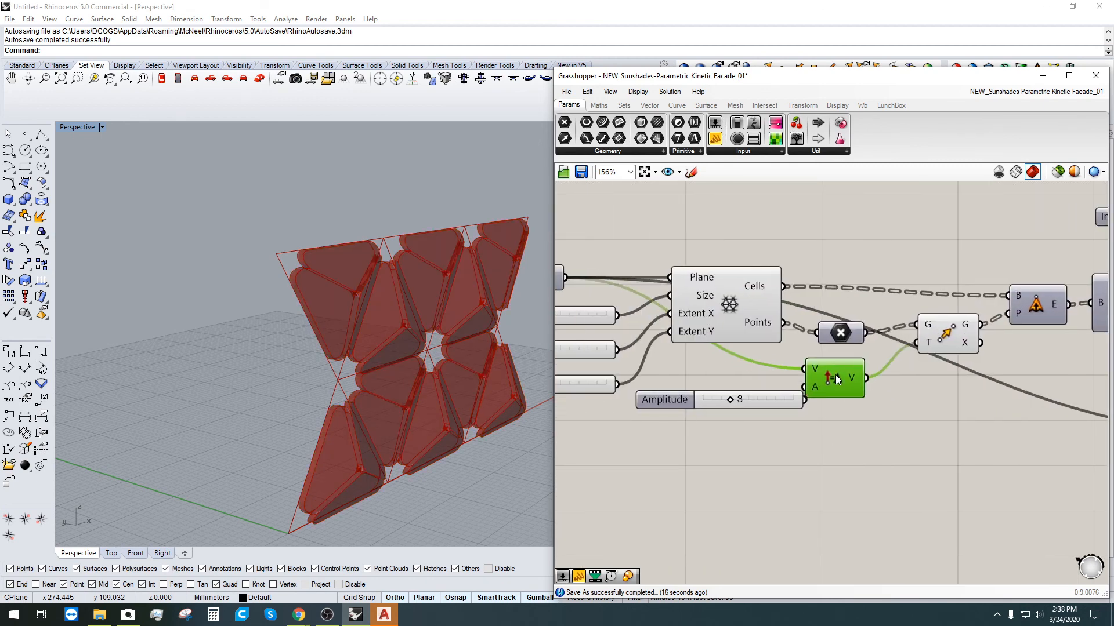
right_drag(849, 423, 931, 426)
click(775, 427)
drag(763, 401, 708, 419)
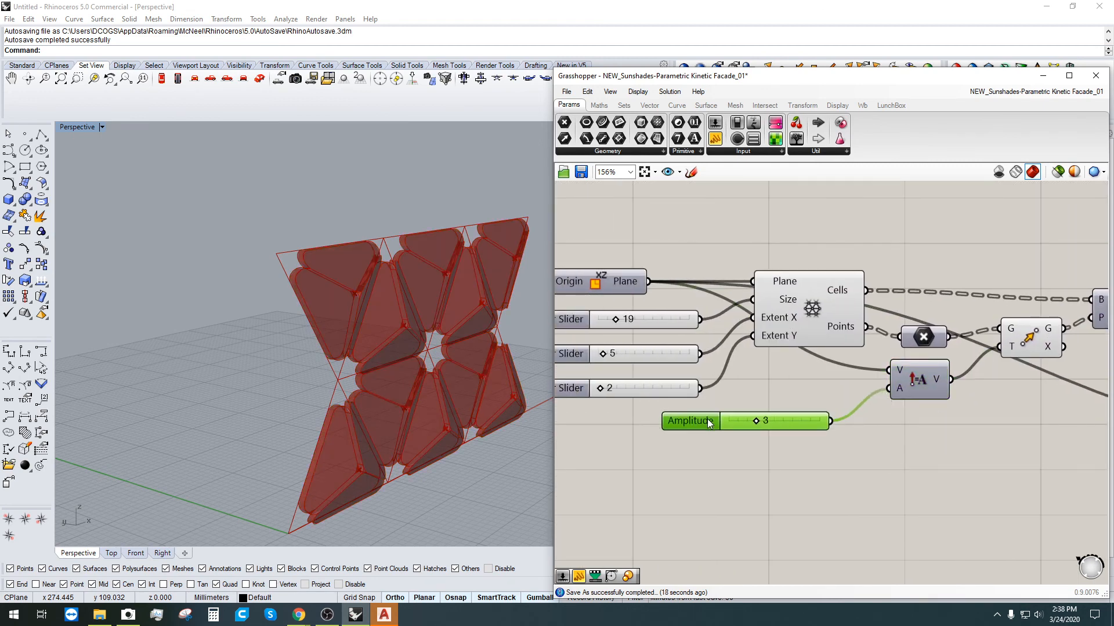
click(759, 464)
Step: Move the XZ Plane component slightly left
scroll(759, 464, down, 1)
scroll(760, 464, down, 2)
right_drag(760, 464, 840, 403)
scroll(758, 318, up, 1)
drag(740, 307, 716, 303)
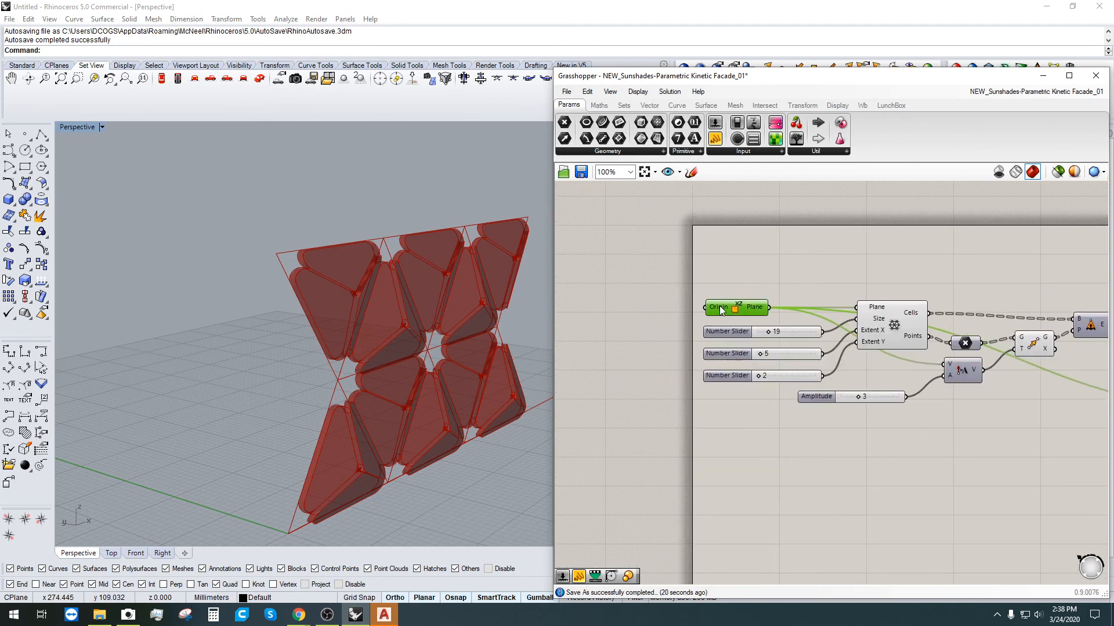
click(733, 265)
Step: Select the whole component network to review the tidied layout
scroll(808, 390, down, 4)
drag(952, 410, 630, 312)
scroll(596, 355, up, 2)
click(629, 232)
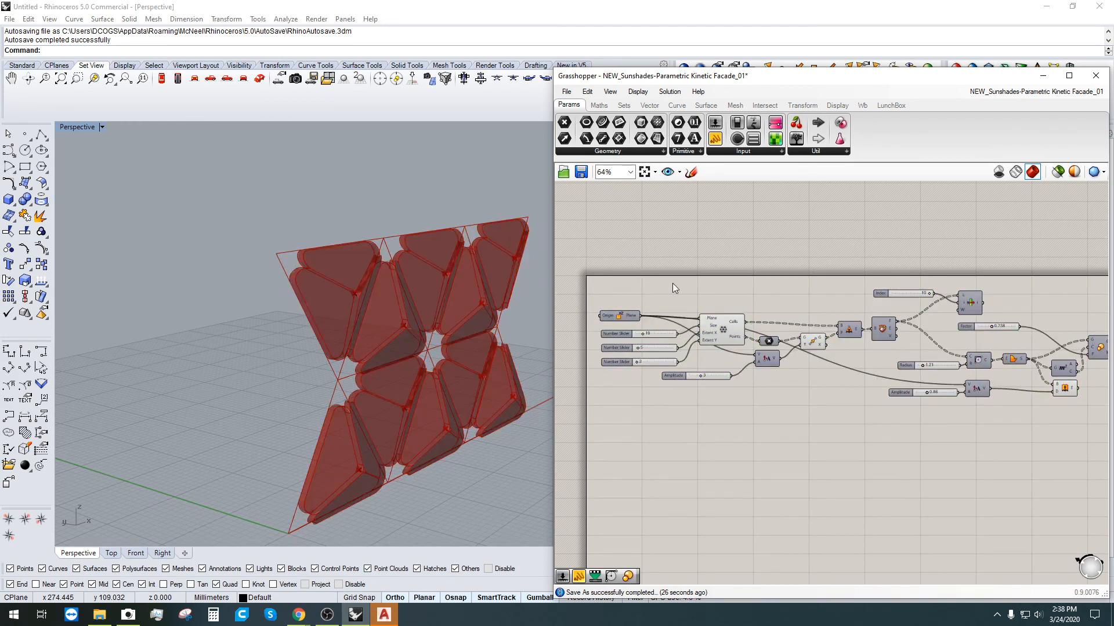
scroll(676, 283, down, 1)
scroll(703, 283, up, 1)
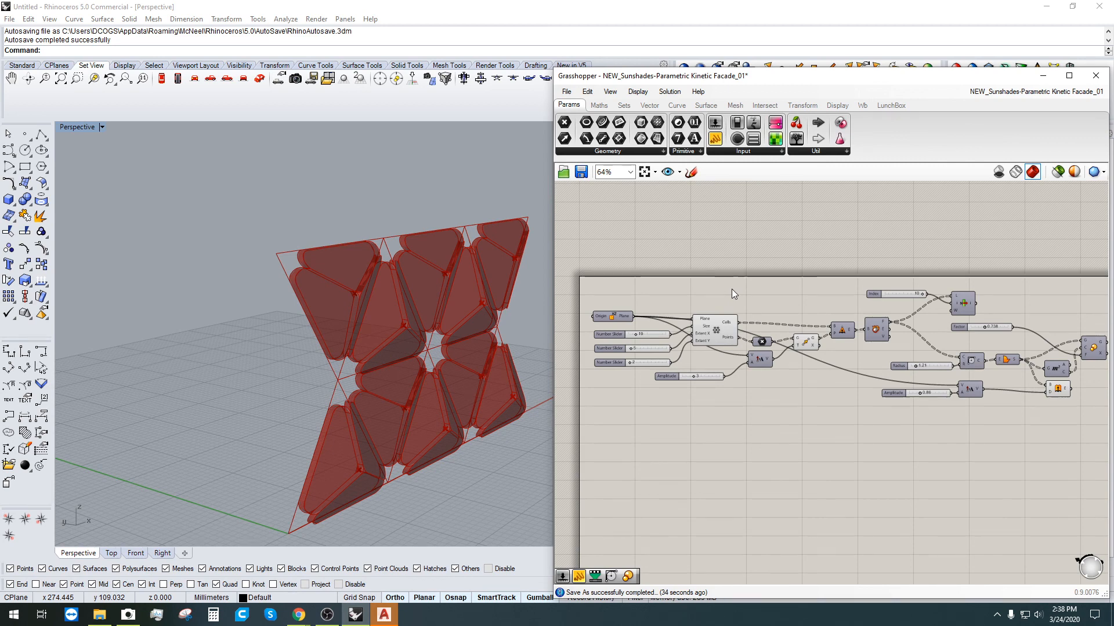
Step: Save the definition with Ctrl+S and bring the Gmail window up full screen
right_drag(898, 450, 888, 413)
key(ctrl+s)
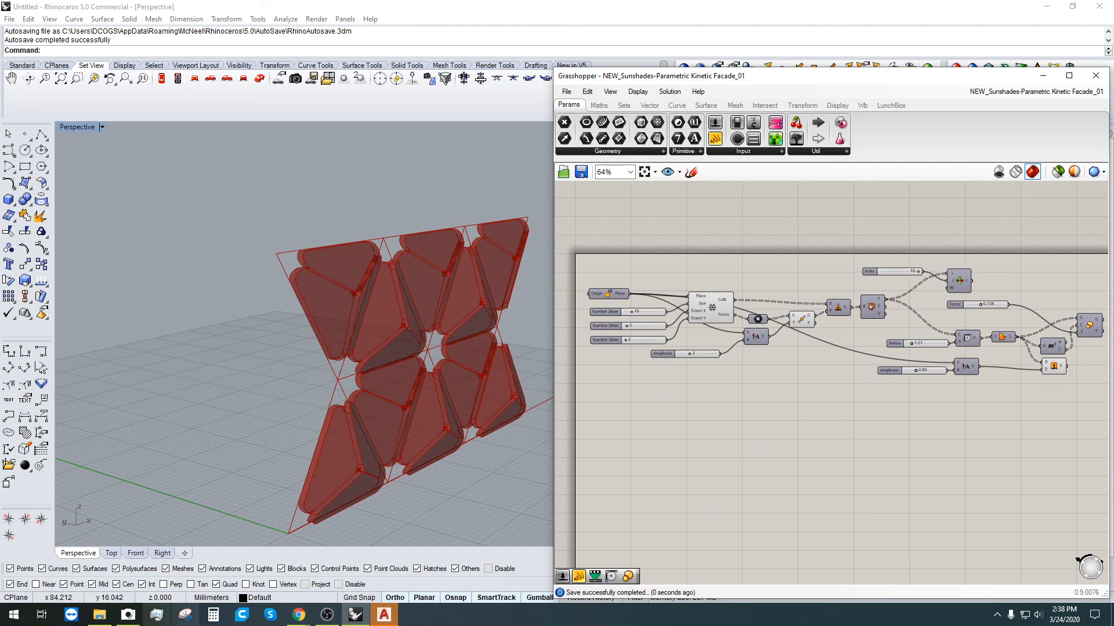
mouse_move(300, 619)
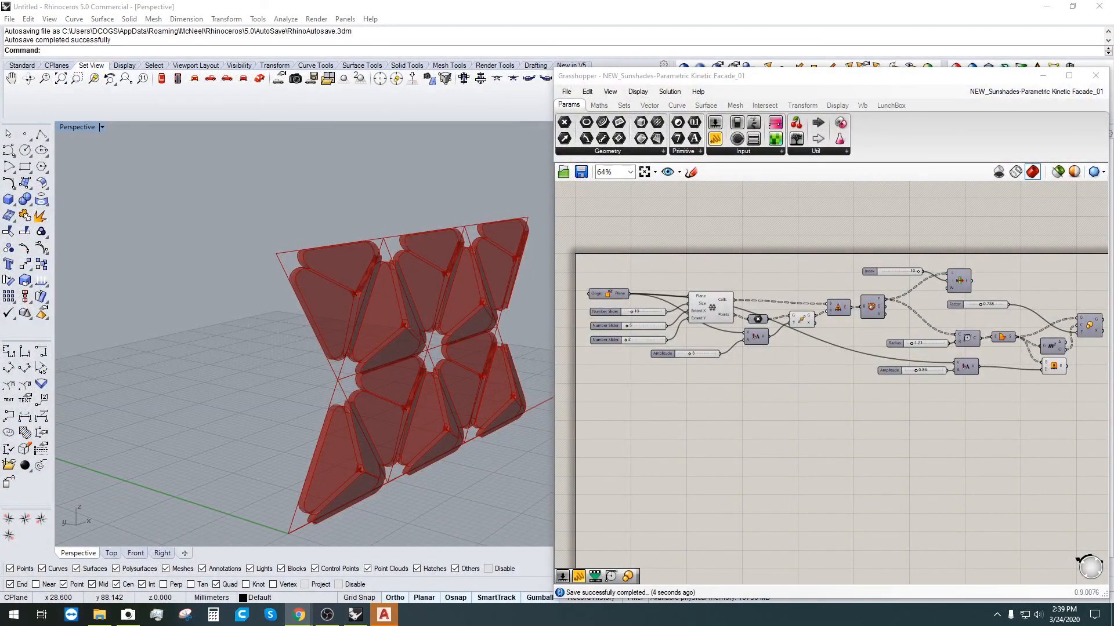
drag(0, 58, 608, 0)
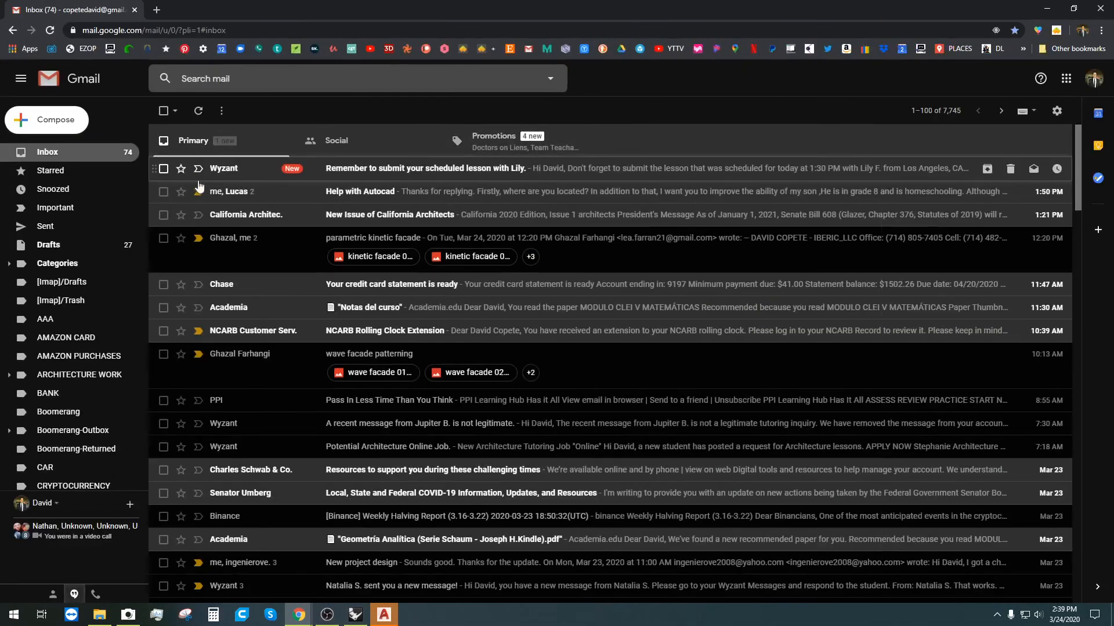
Step: Open the parametric kinetic facade conversation and start a reply
click(268, 251)
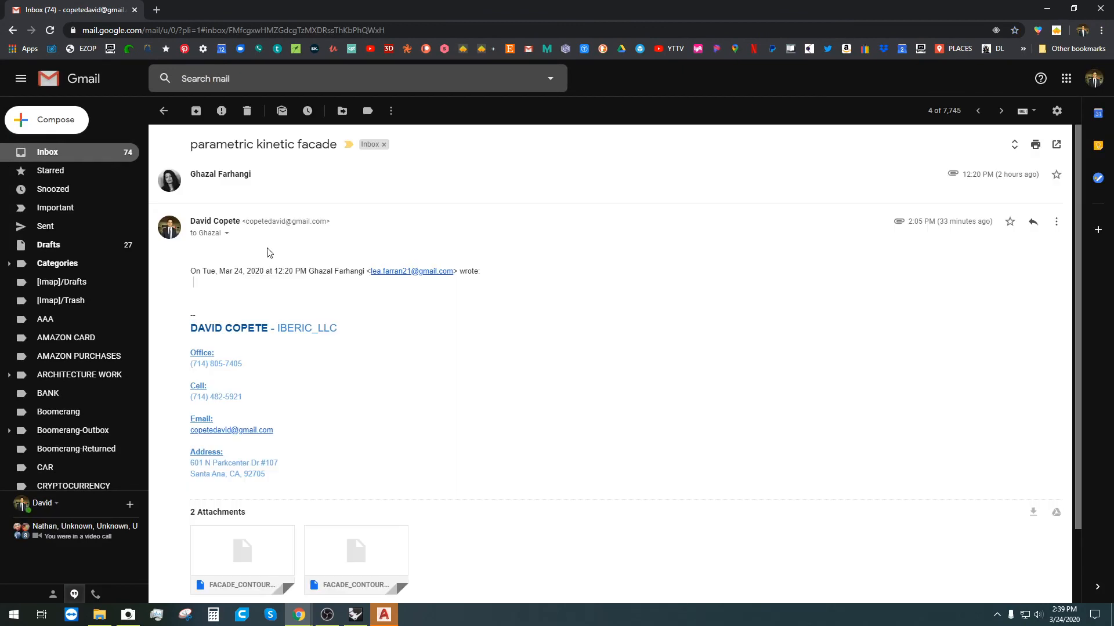
scroll(348, 377, down, 3)
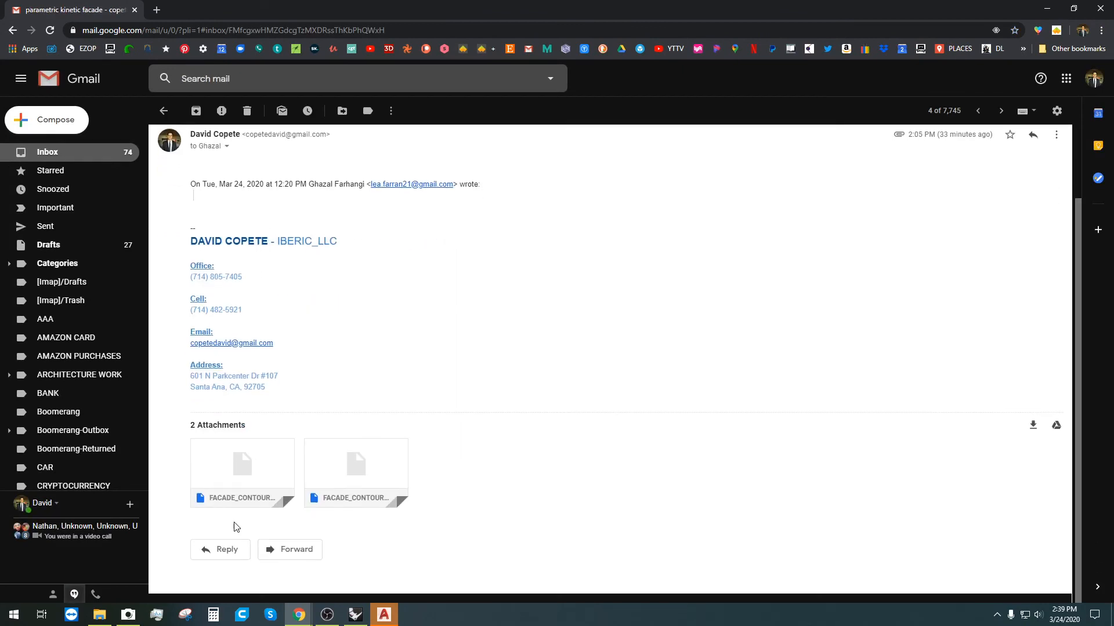
click(220, 549)
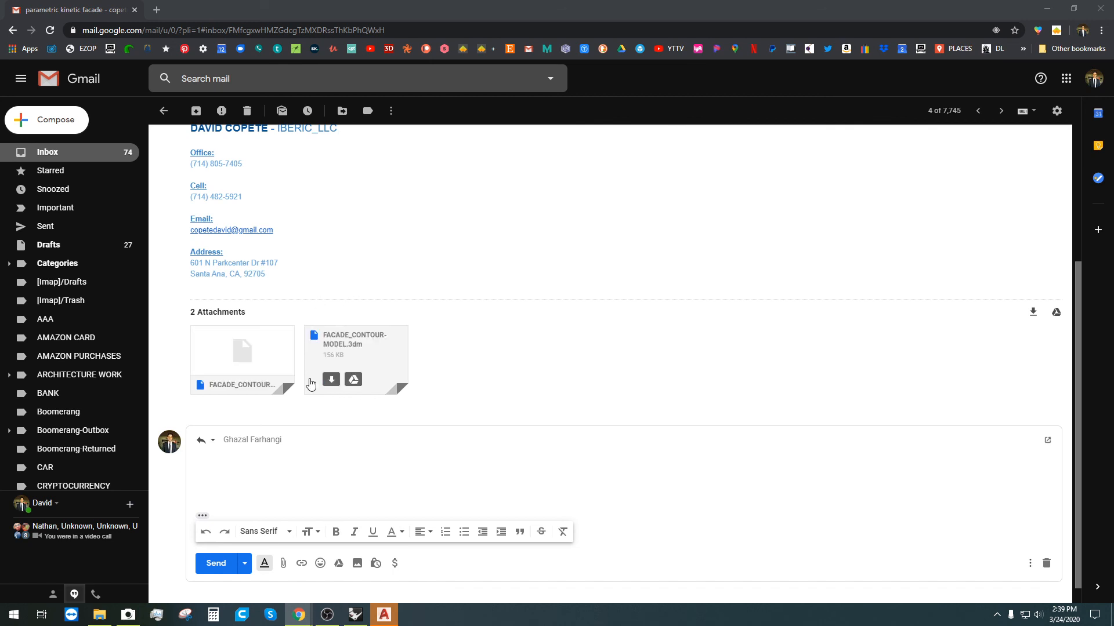
Step: Attach the two Sunshades .gh files from Explorer and send the reply
click(100, 615)
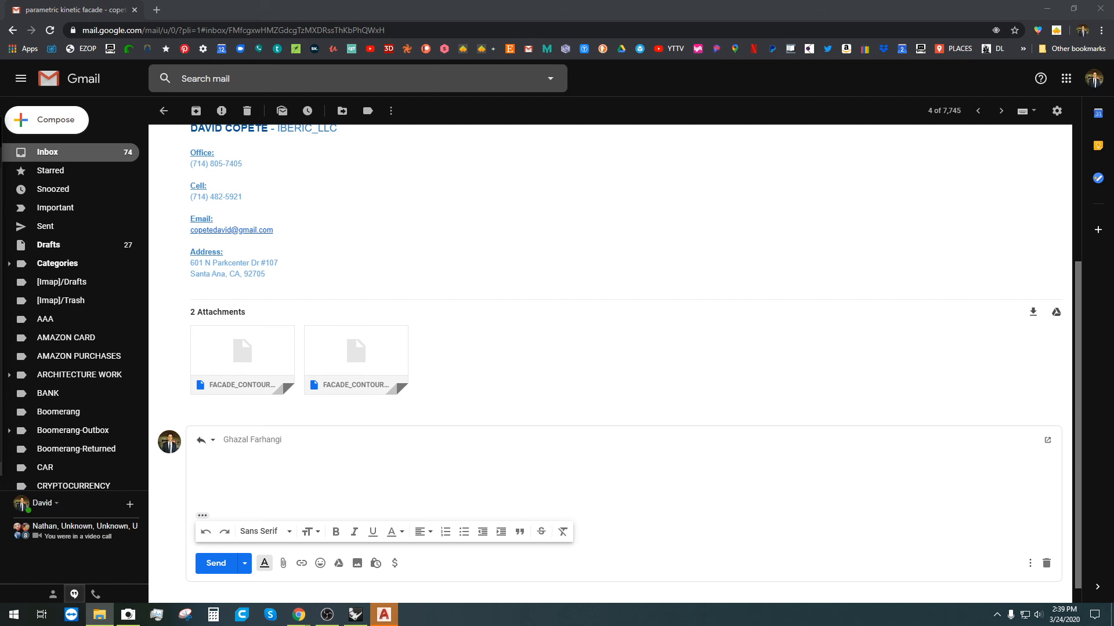
drag(2, 290, 373, 490)
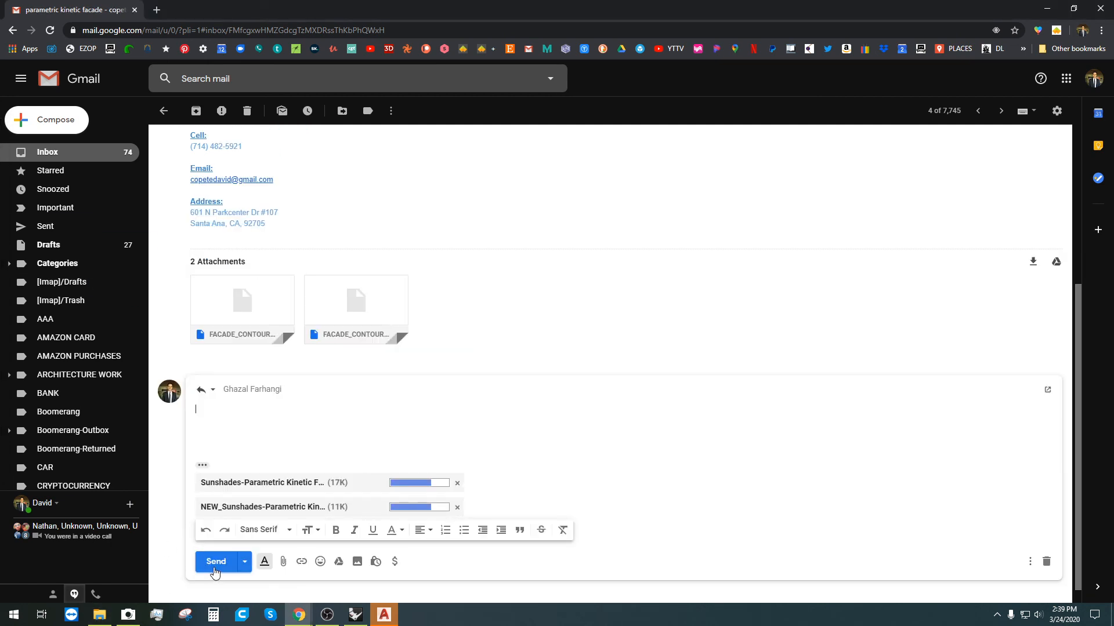
click(215, 561)
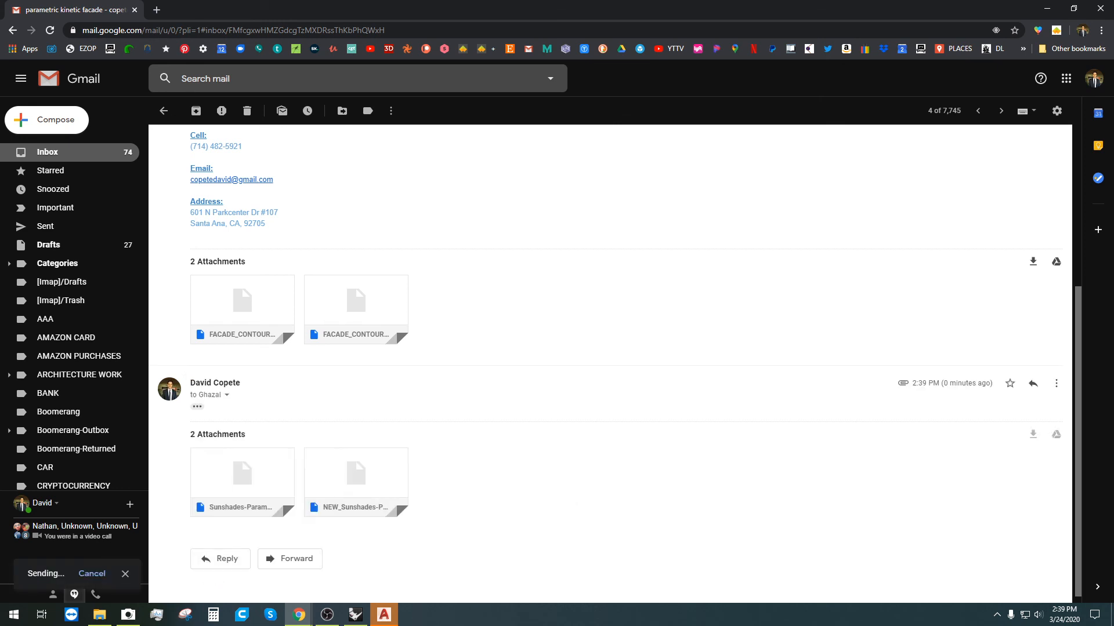